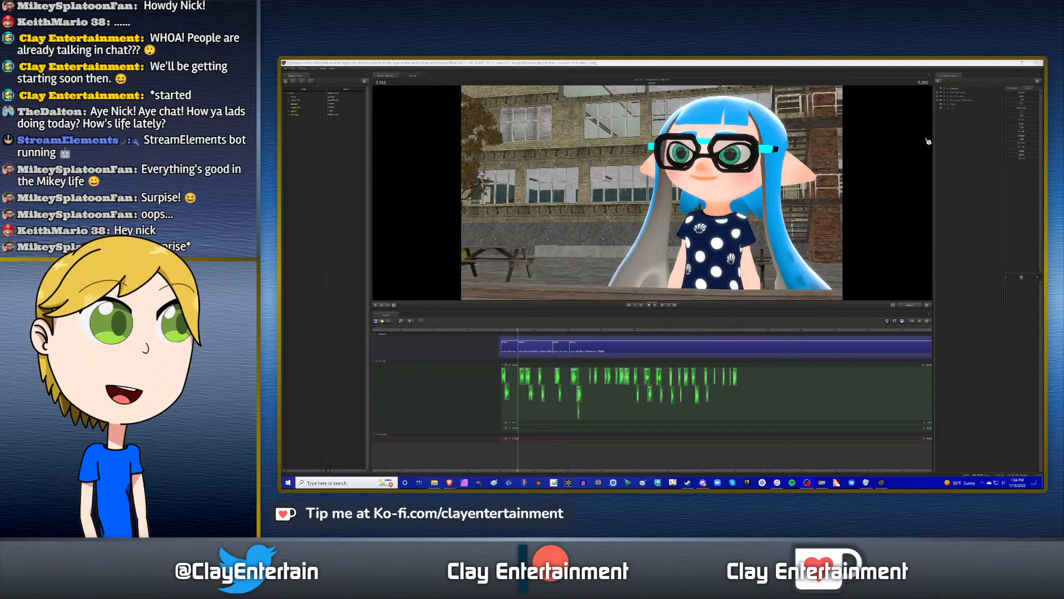
- Examine the blue-haired Inkling's shot from the start of the second shot on the timeline
{"action": "left_click", "coordinate": [781, 62]}
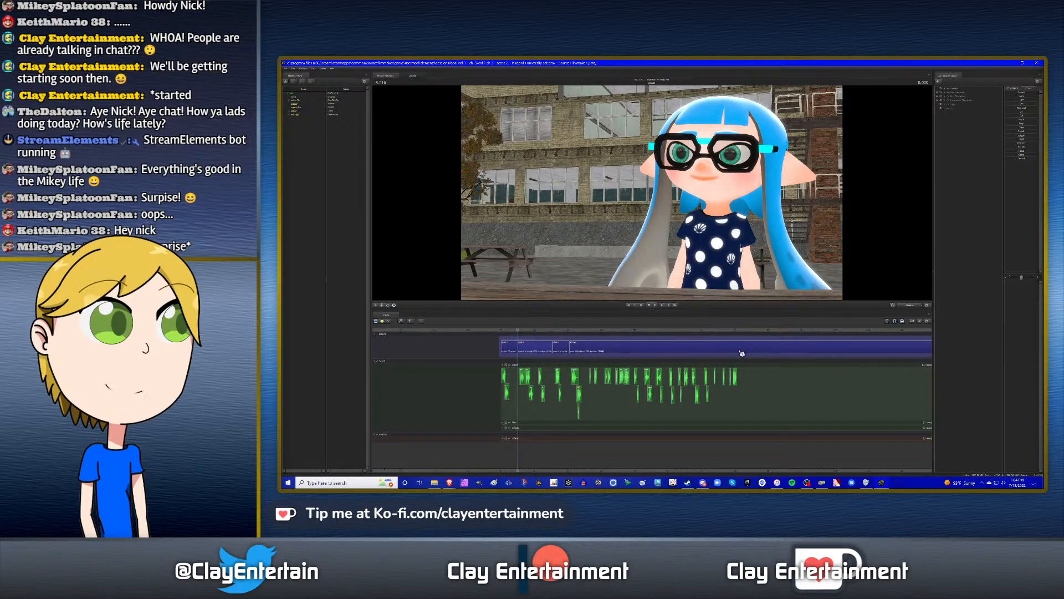
{"action": "scroll", "coordinate": [583, 339], "scroll_direction": "up", "scroll_amount": 2}
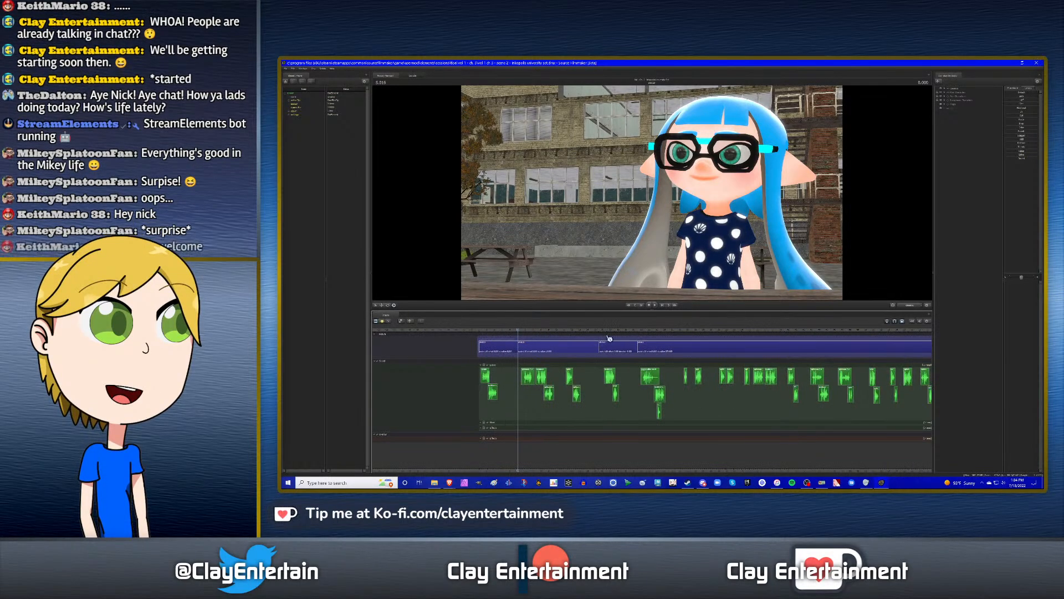
{"action": "left_click", "coordinate": [585, 331]}
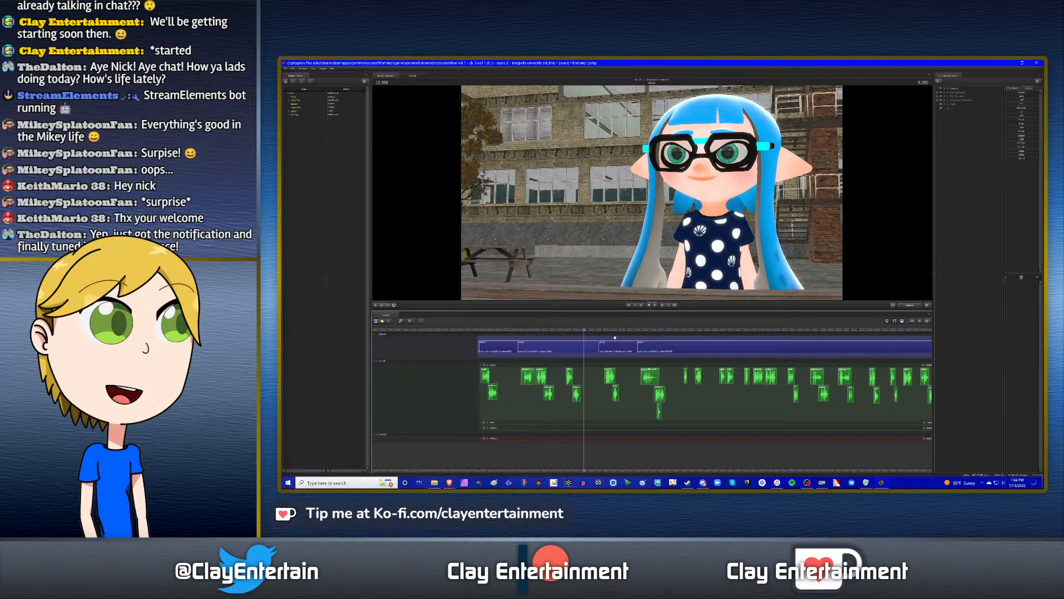
{"action": "key", "text": "Up"}
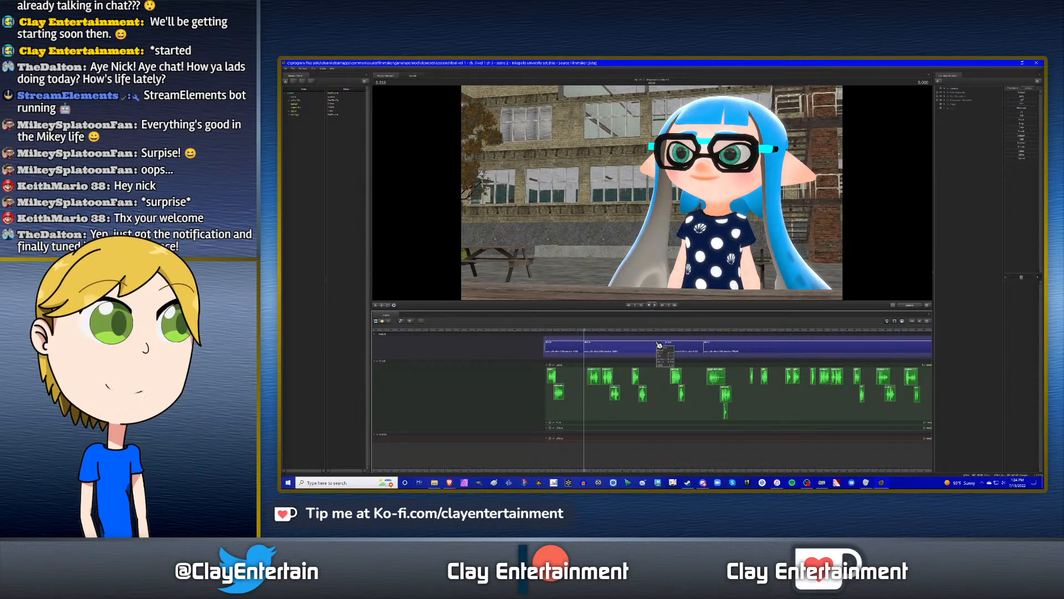
{"action": "scroll", "coordinate": [659, 345], "scroll_direction": "up", "scroll_amount": 3}
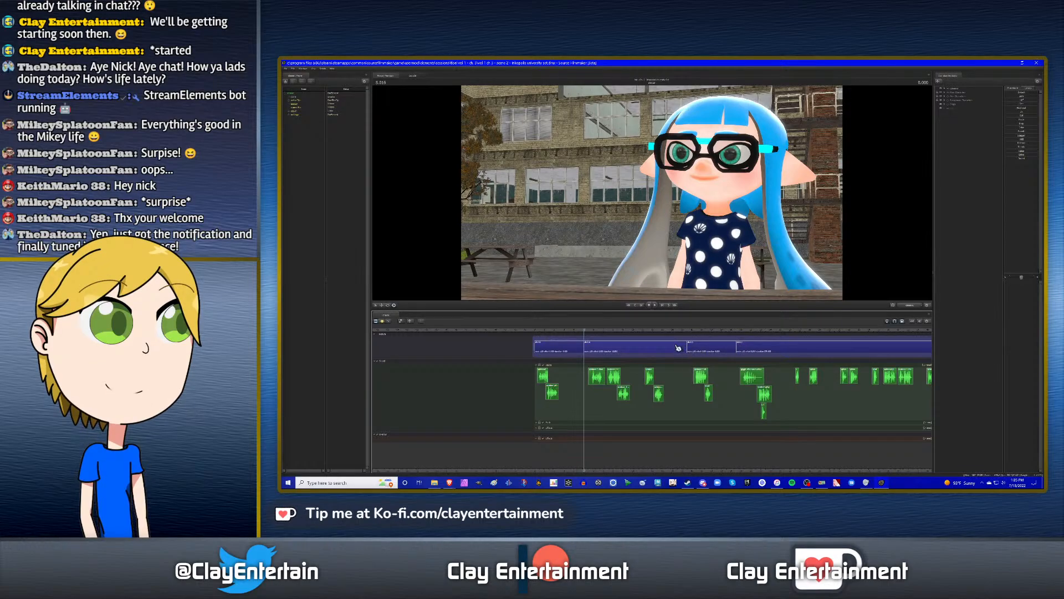
{"action": "scroll", "coordinate": [678, 347], "scroll_direction": "down", "scroll_amount": 4}
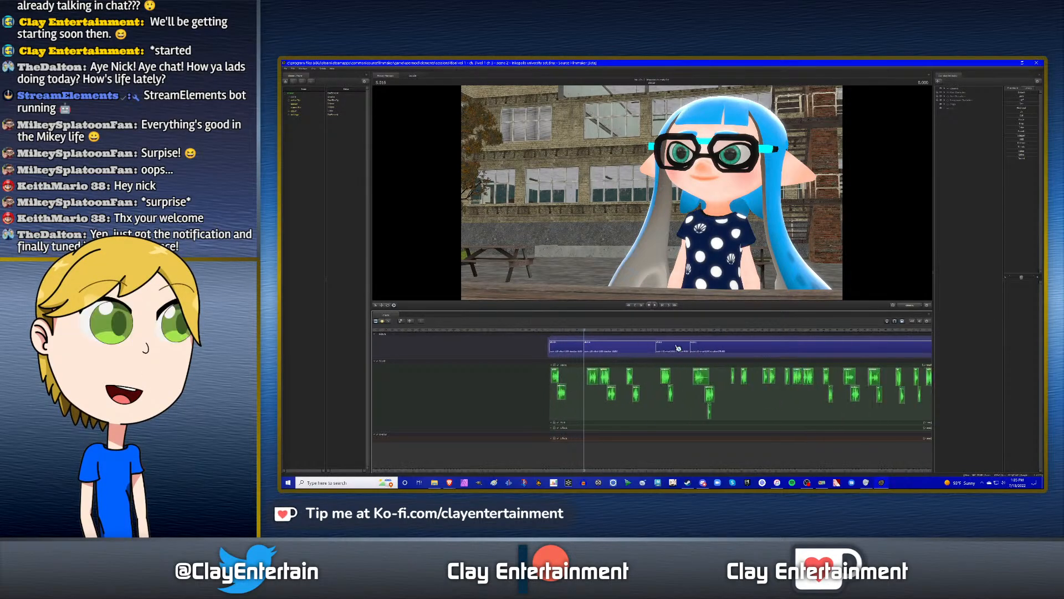
{"action": "scroll", "coordinate": [670, 348], "scroll_direction": "up", "scroll_amount": 1}
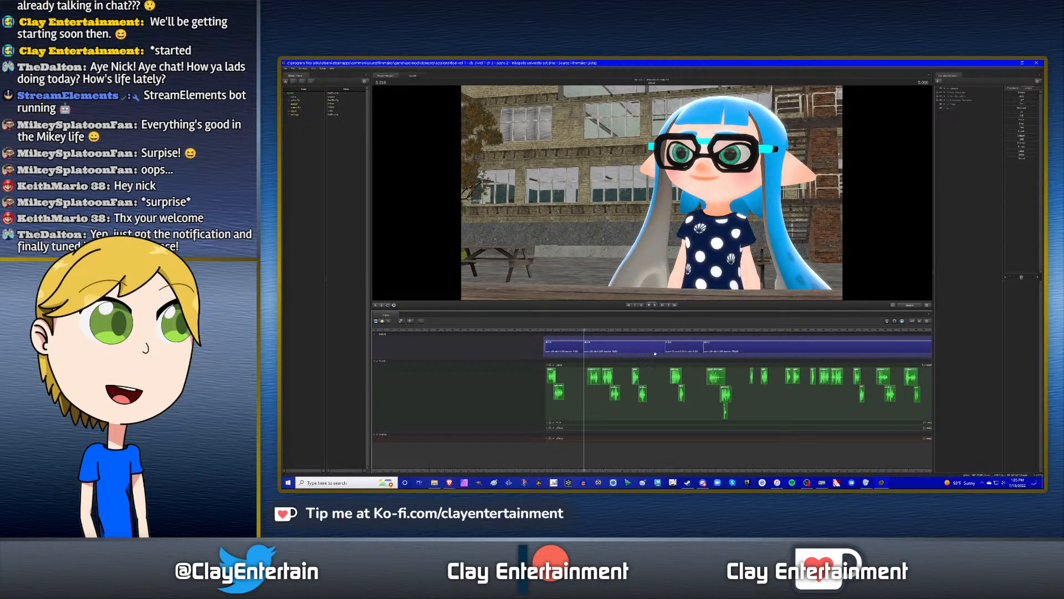
{"action": "scroll", "coordinate": [620, 356], "scroll_direction": "down", "scroll_amount": 1}
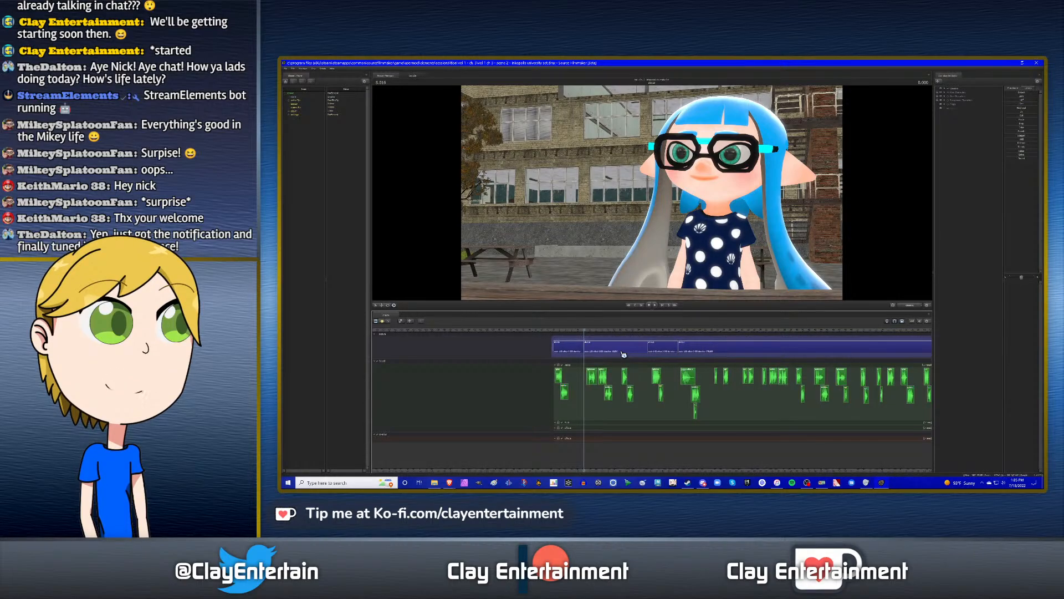
{"action": "scroll", "coordinate": [623, 354], "scroll_direction": "up", "scroll_amount": 2}
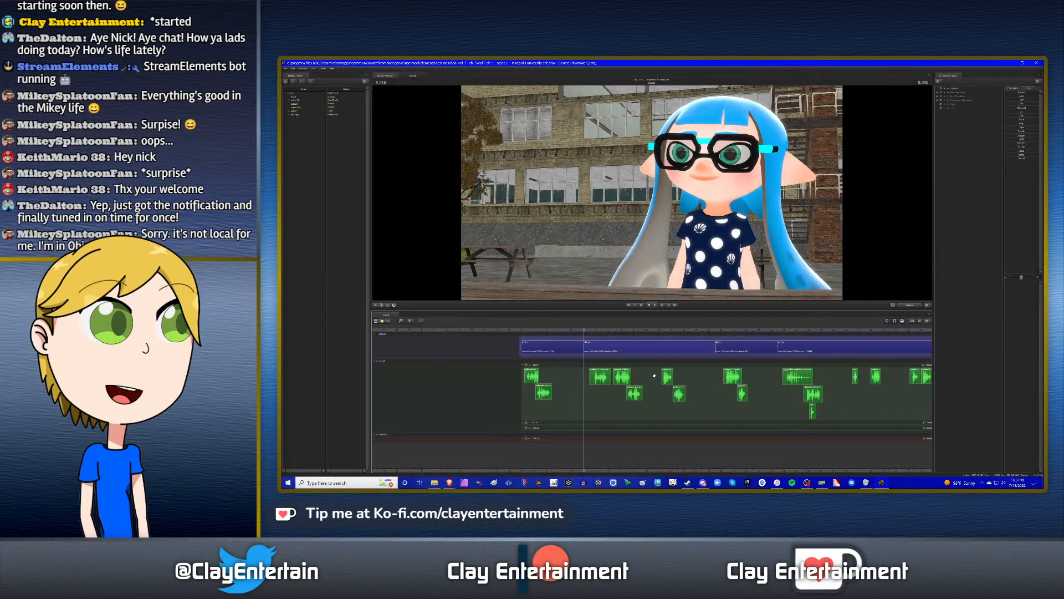
- Step between the second, third and fourth shots and play through the cuts to review both Inklings' camera angles
{"action": "key", "text": "Down"}
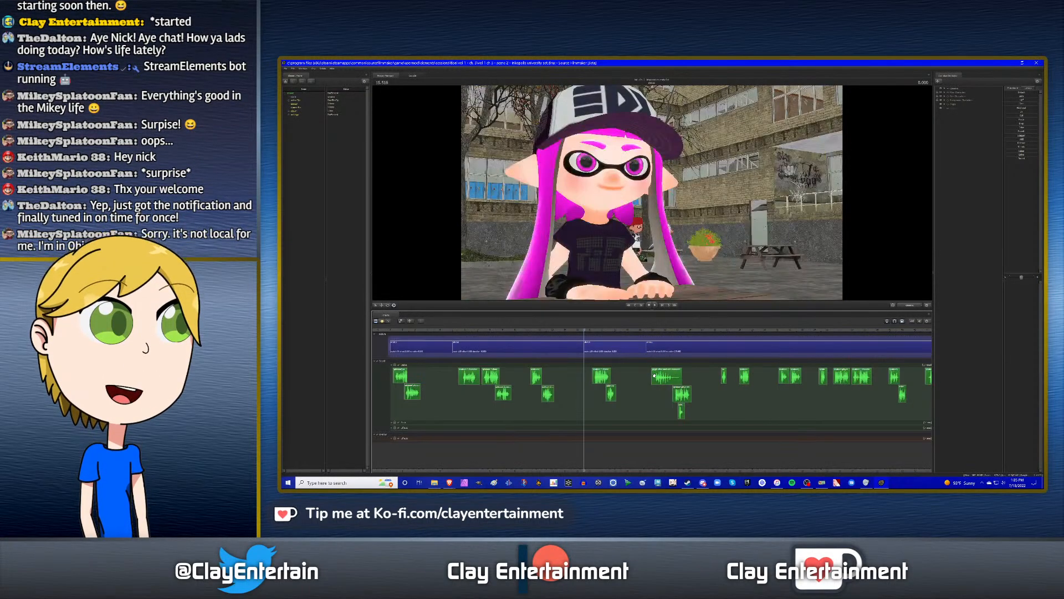
{"action": "key", "text": "Up"}
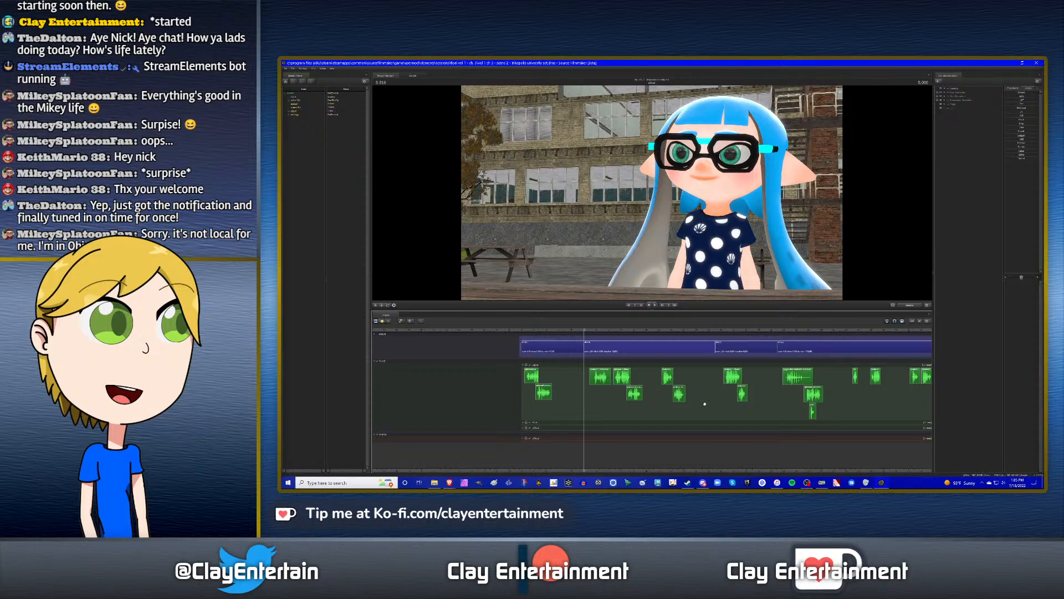
{"action": "key", "text": "space"}
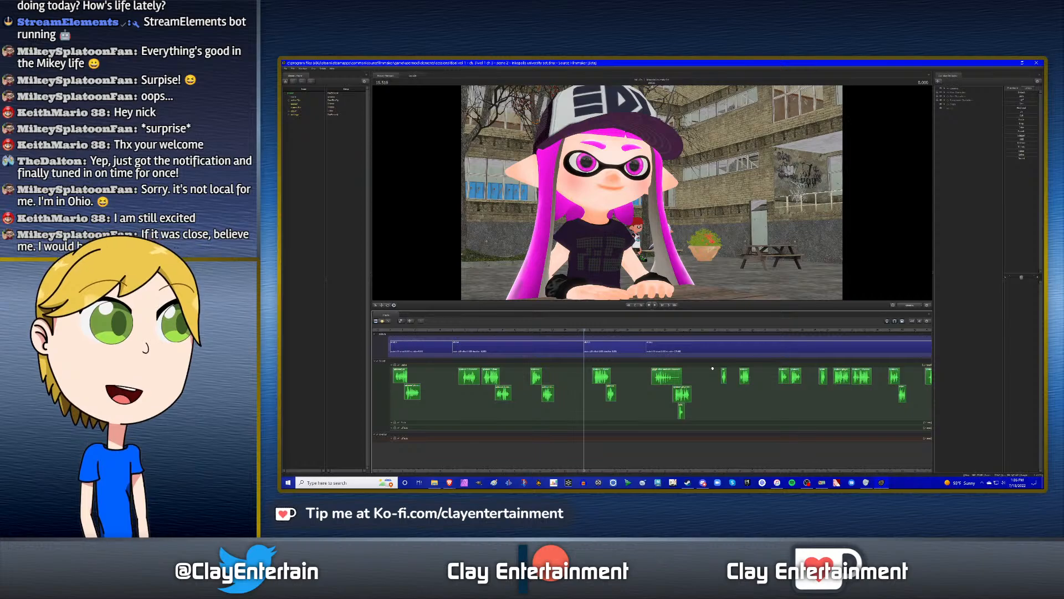
{"action": "key", "text": "space"}
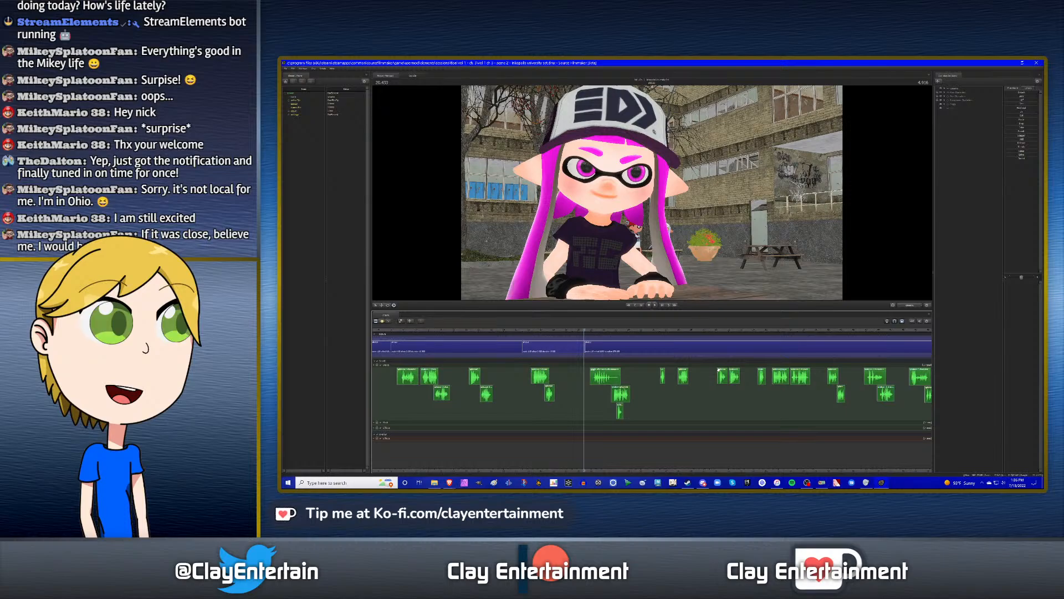
{"action": "key", "text": "Up"}
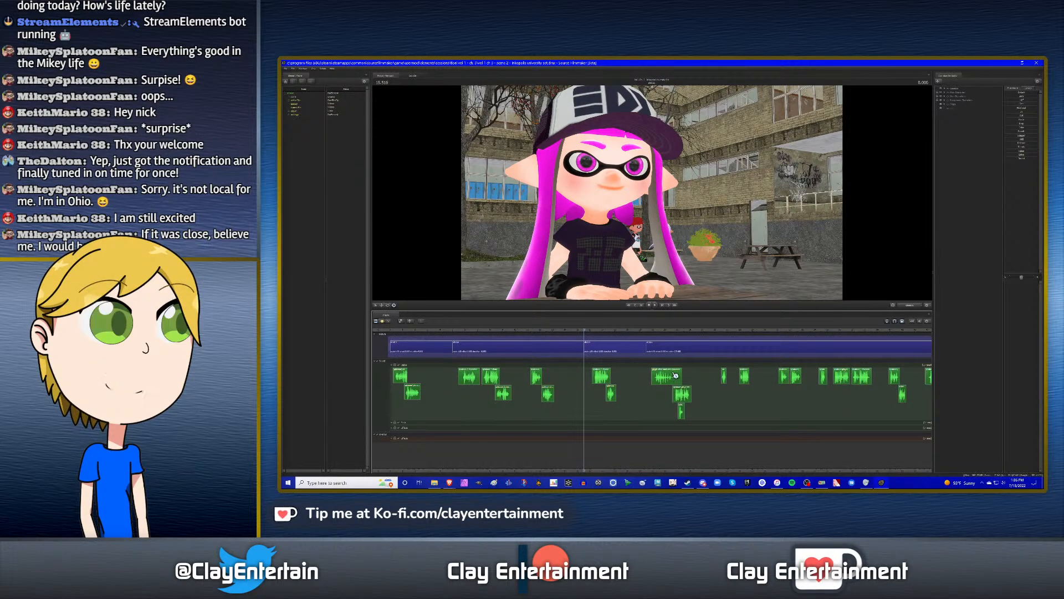
{"action": "mouse_move", "coordinate": [677, 373]}
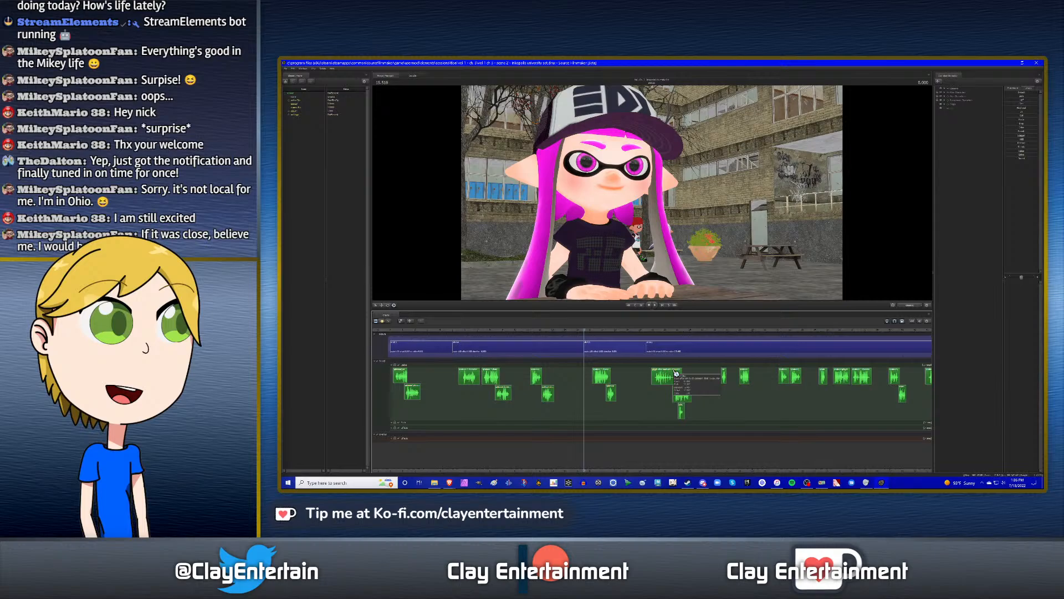
{"action": "key", "text": "Down"}
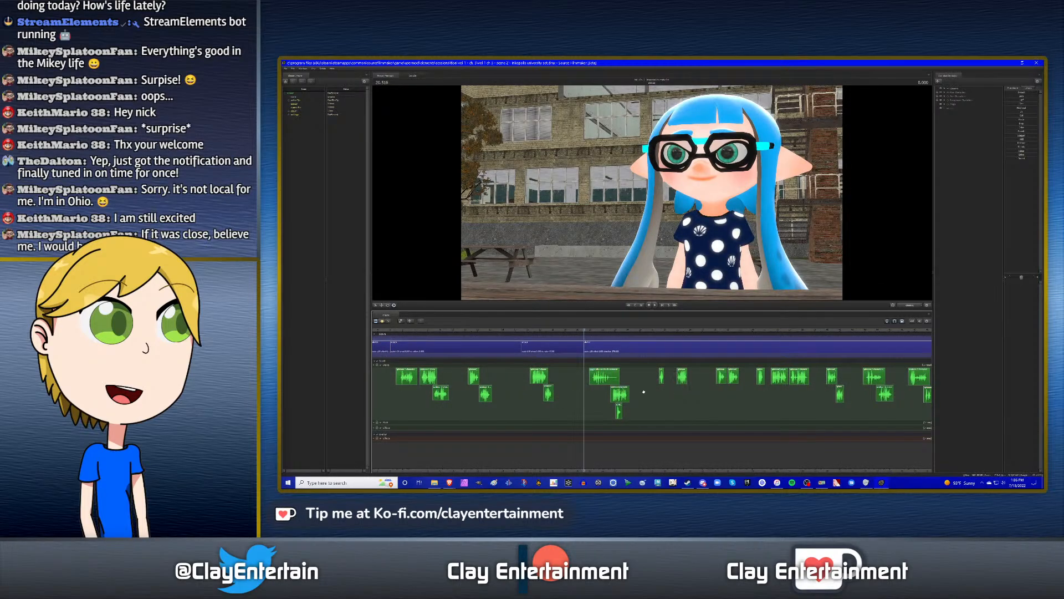
{"action": "scroll", "coordinate": [645, 395], "scroll_direction": "down", "scroll_amount": 3}
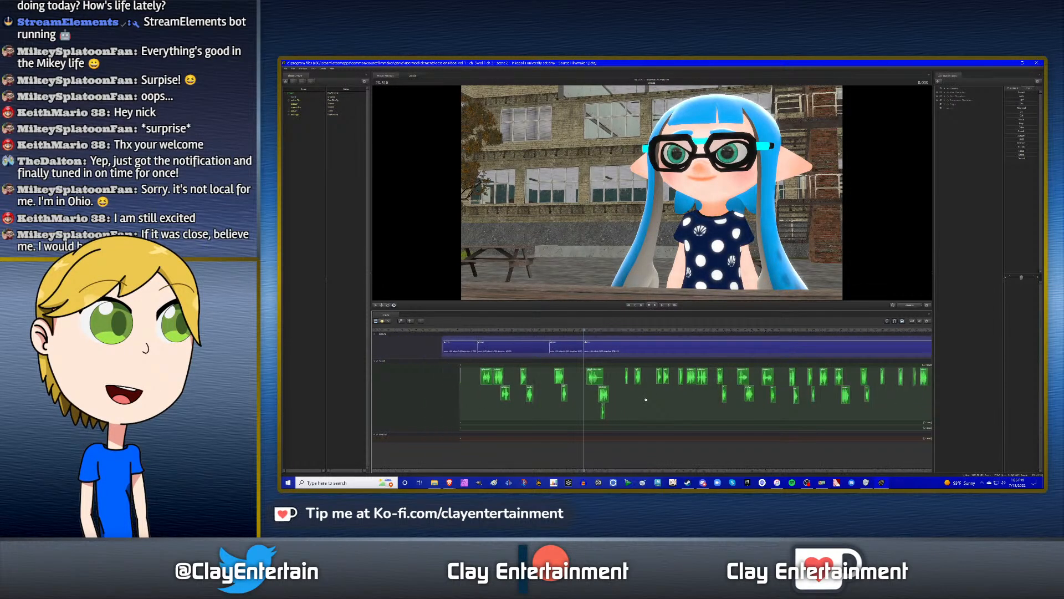
{"action": "scroll", "coordinate": [646, 399], "scroll_direction": "down", "scroll_amount": 2}
{"action": "scroll", "coordinate": [646, 399], "scroll_direction": "up", "scroll_amount": 4}
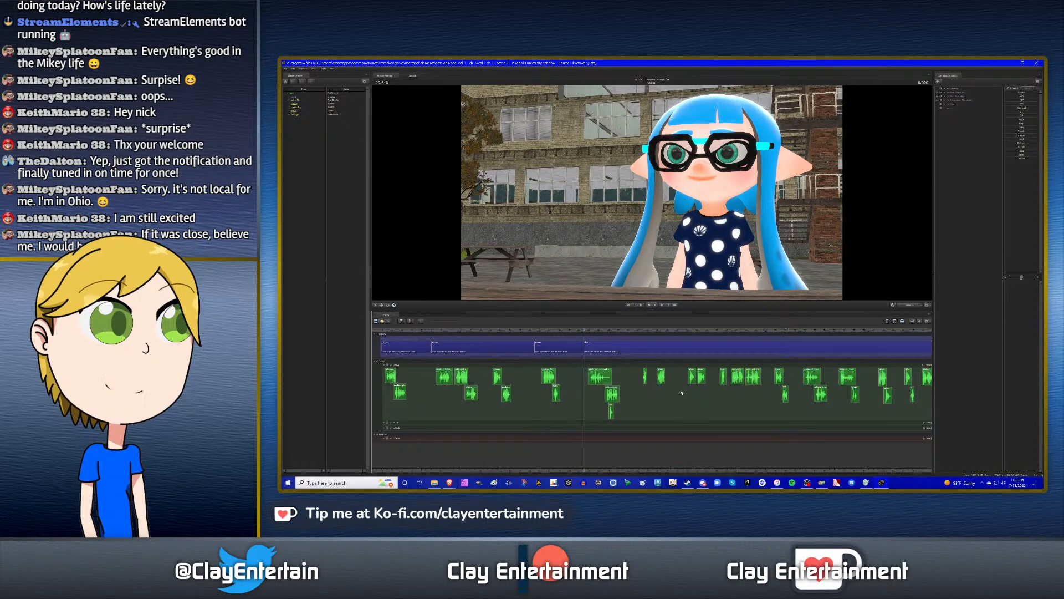
{"action": "scroll", "coordinate": [681, 394], "scroll_direction": "down", "scroll_amount": 2}
{"action": "scroll", "coordinate": [619, 391], "scroll_direction": "down", "scroll_amount": 1}
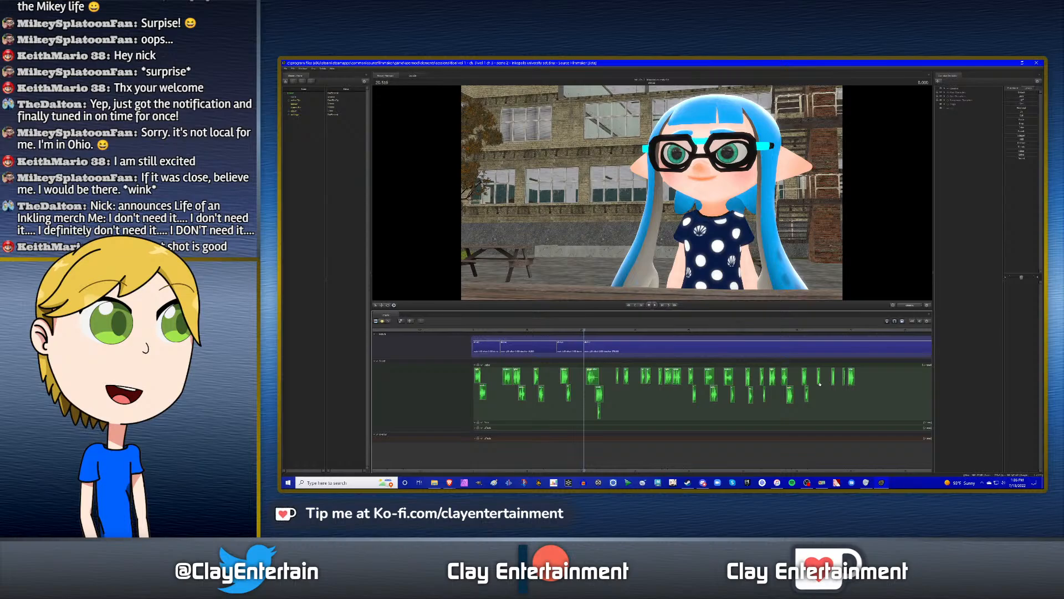
{"action": "scroll", "coordinate": [621, 379], "scroll_direction": "up", "scroll_amount": 3}
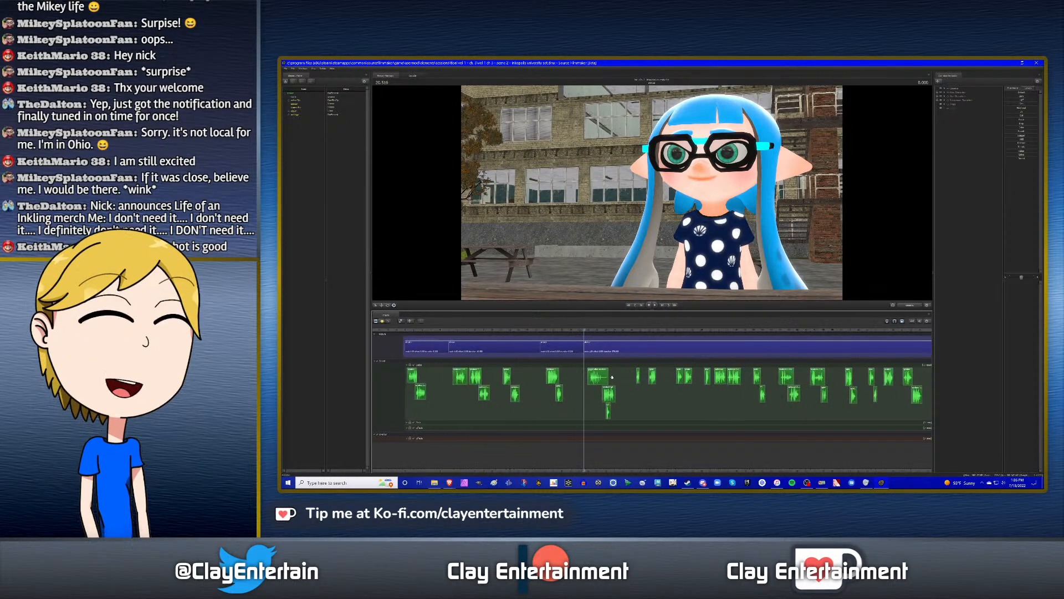
{"action": "scroll", "coordinate": [621, 379], "scroll_direction": "up", "scroll_amount": 2}
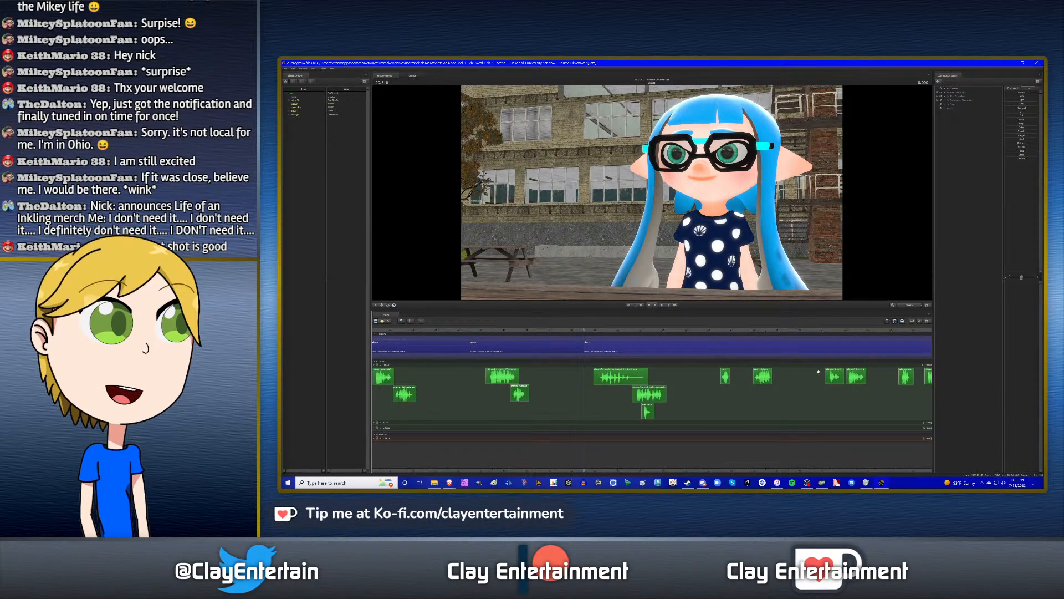
{"action": "scroll", "coordinate": [858, 379], "scroll_direction": "down", "scroll_amount": 3}
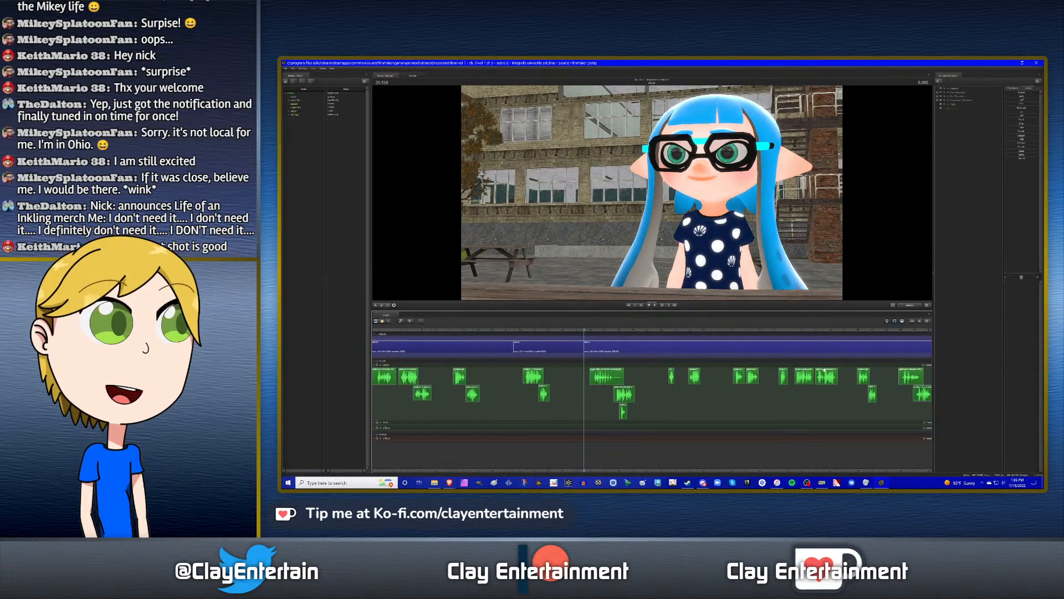
{"action": "scroll", "coordinate": [824, 370], "scroll_direction": "up", "scroll_amount": 1}
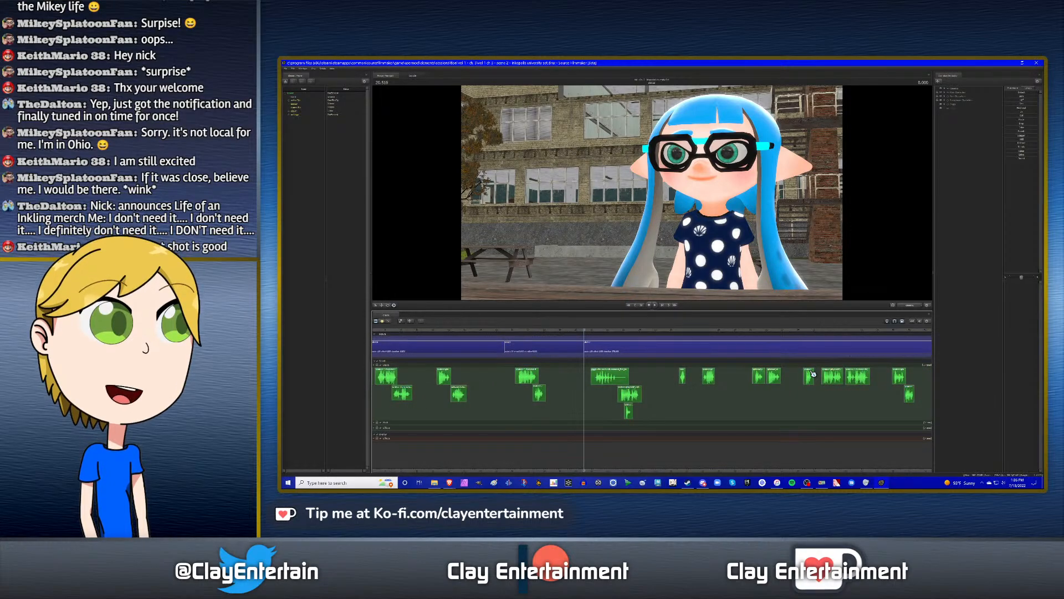
{"action": "scroll", "coordinate": [711, 391], "scroll_direction": "down", "scroll_amount": 2}
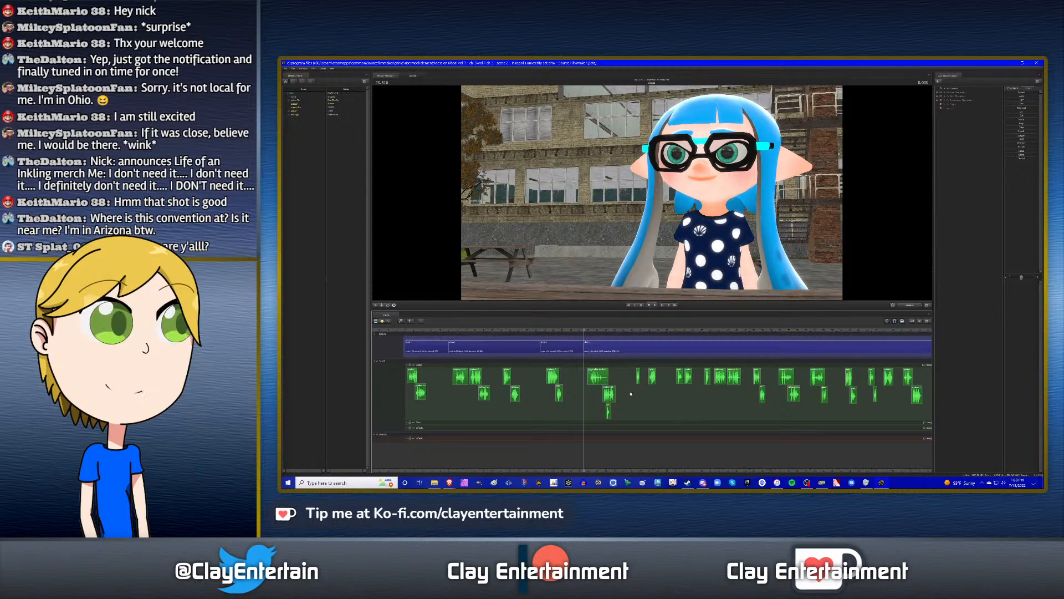
{"action": "scroll", "coordinate": [651, 386], "scroll_direction": "down", "scroll_amount": 3}
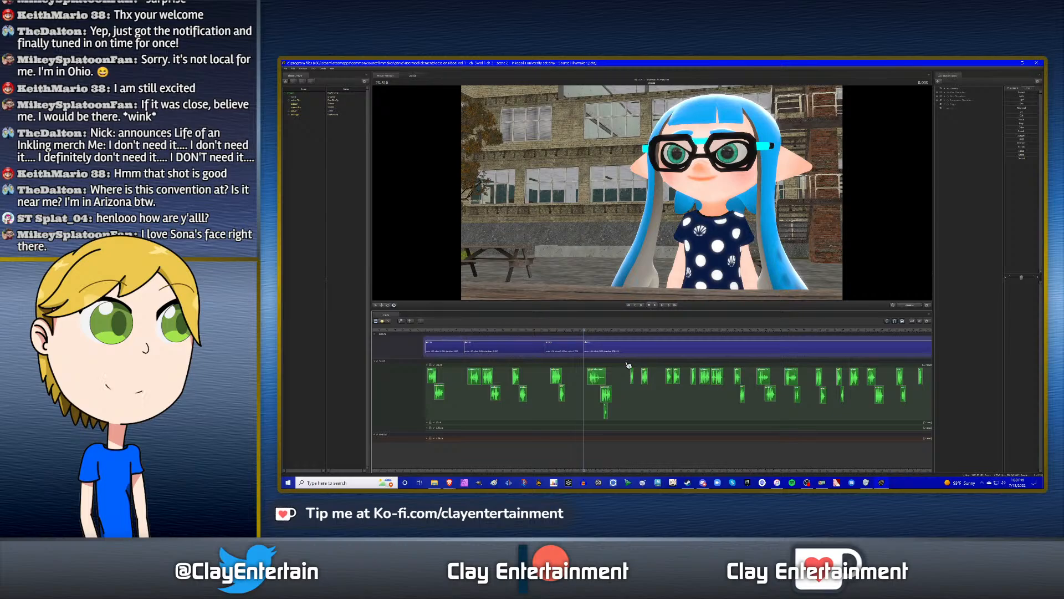
{"action": "scroll", "coordinate": [628, 365], "scroll_direction": "up", "scroll_amount": 2}
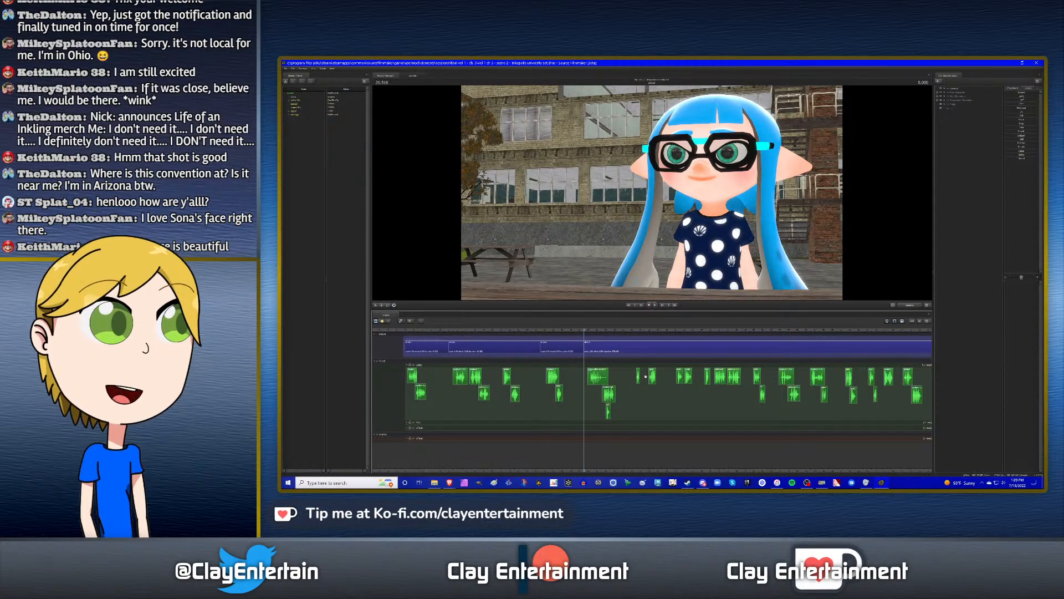
{"action": "scroll", "coordinate": [571, 396], "scroll_direction": "up", "scroll_amount": 2}
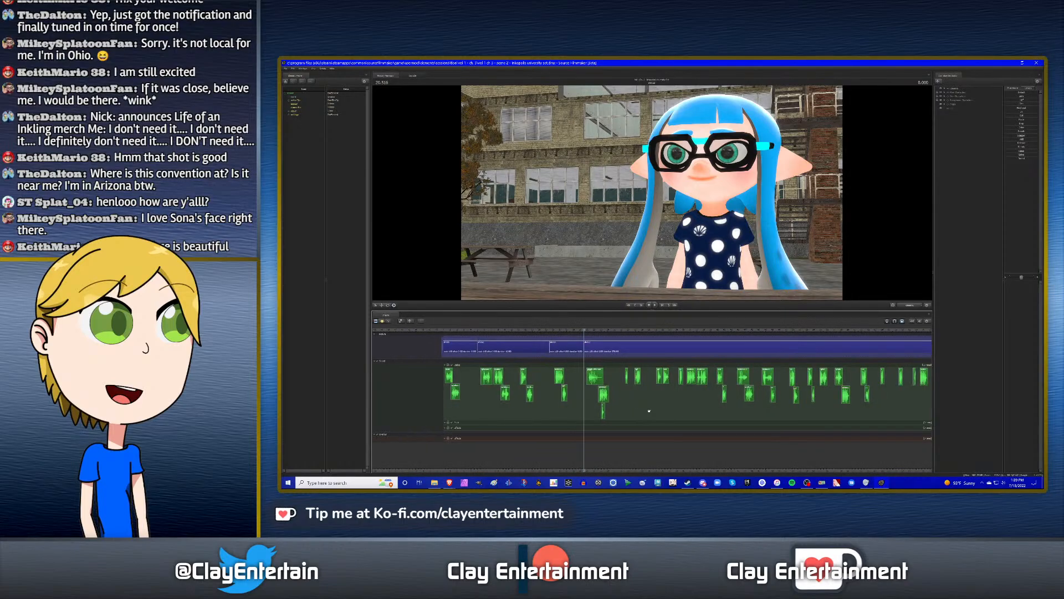
{"action": "scroll", "coordinate": [571, 396], "scroll_direction": "up", "scroll_amount": 3}
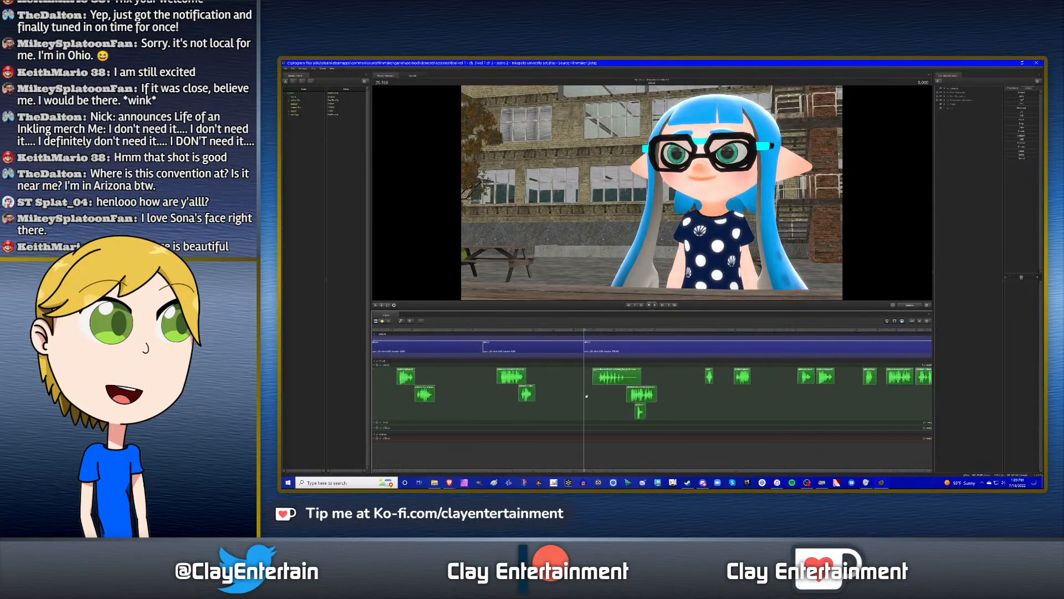
- Move the playhead to the start of the pink-haired Inkling's third shot and select that shot
{"action": "left_click", "coordinate": [549, 331]}
{"action": "key", "text": "Up"}
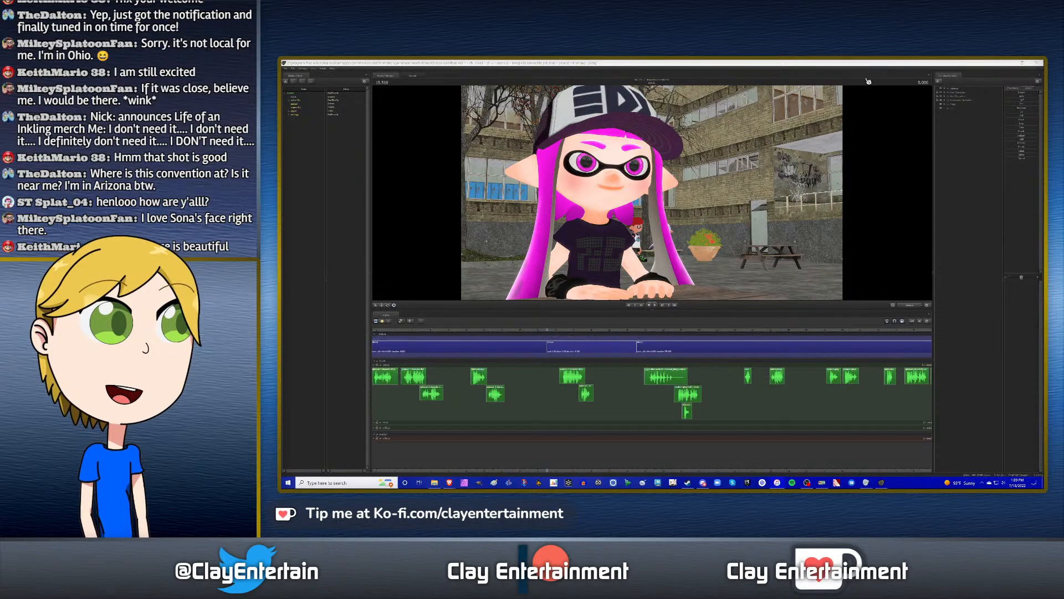
{"action": "left_click", "coordinate": [773, 73]}
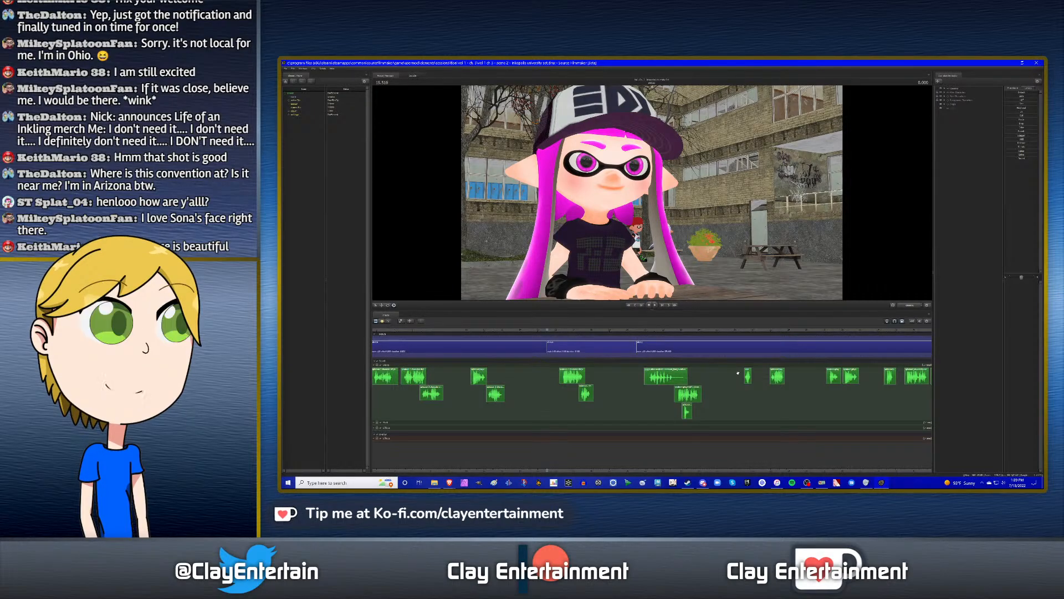
{"action": "left_click", "coordinate": [573, 351]}
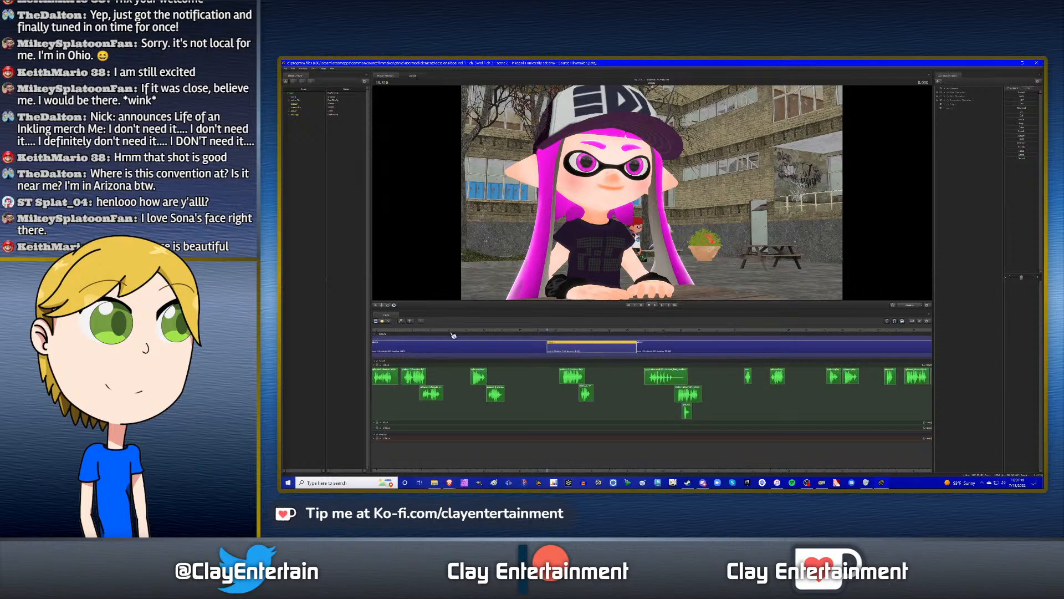
- Inspect the selected shot in the Graph Editor with an animation set group expanded, and return to the Clip Editor
{"action": "left_click", "coordinate": [390, 321]}
{"action": "scroll", "coordinate": [586, 355], "scroll_direction": "up", "scroll_amount": 3}
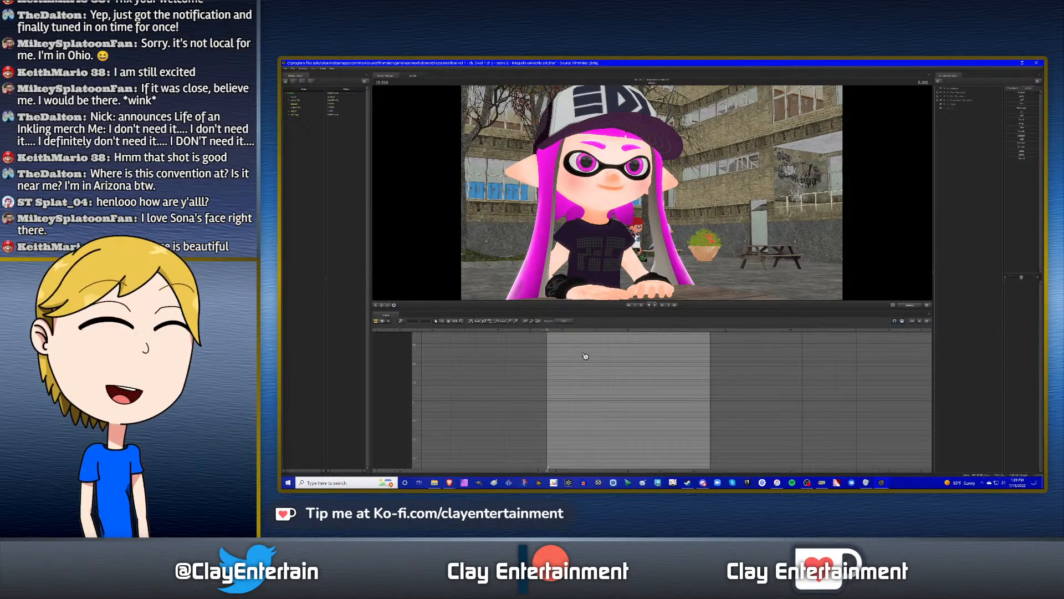
{"action": "left_click", "coordinate": [449, 321]}
{"action": "left_click_drag", "start_coordinate": [624, 362], "coordinate": [725, 379]}
{"action": "scroll", "coordinate": [801, 355], "scroll_direction": "up", "scroll_amount": 2}
{"action": "scroll", "coordinate": [801, 355], "scroll_direction": "up", "scroll_amount": 1}
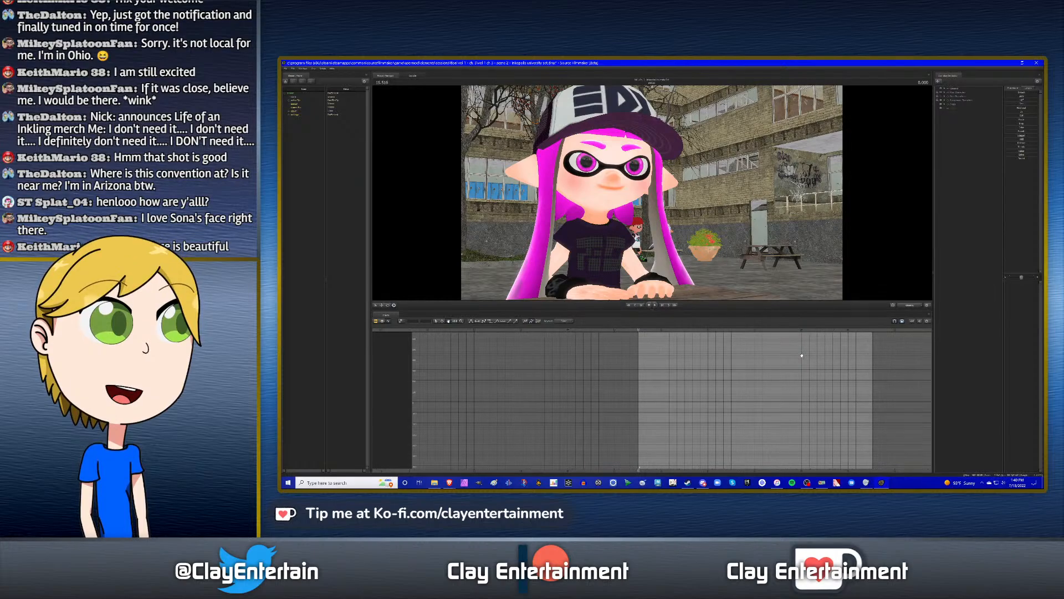
{"action": "scroll", "coordinate": [802, 355], "scroll_direction": "down", "scroll_amount": 1}
{"action": "left_click", "coordinate": [946, 93]}
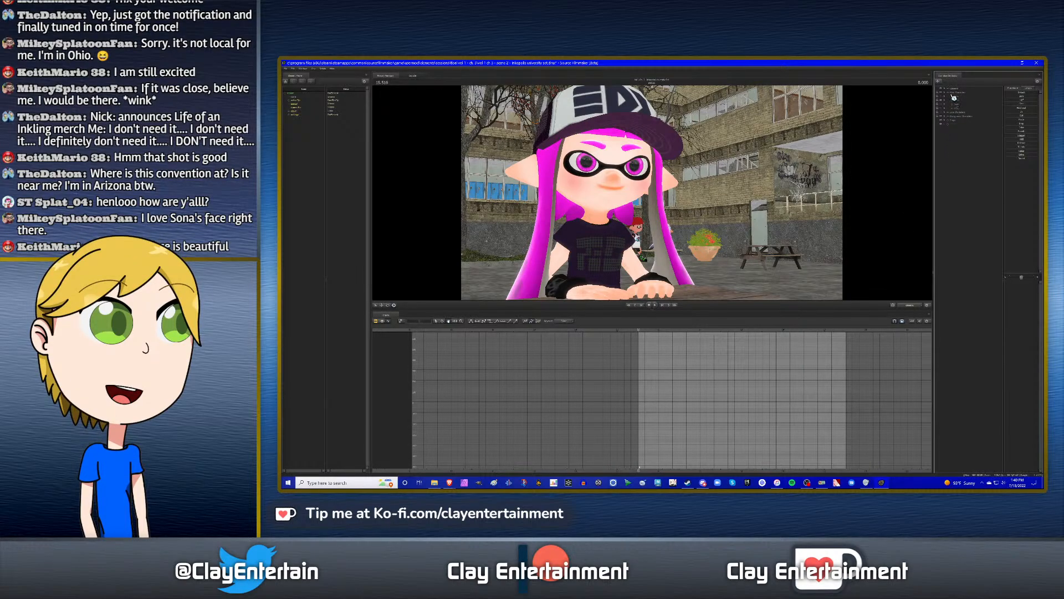
{"action": "key", "text": "F2"}
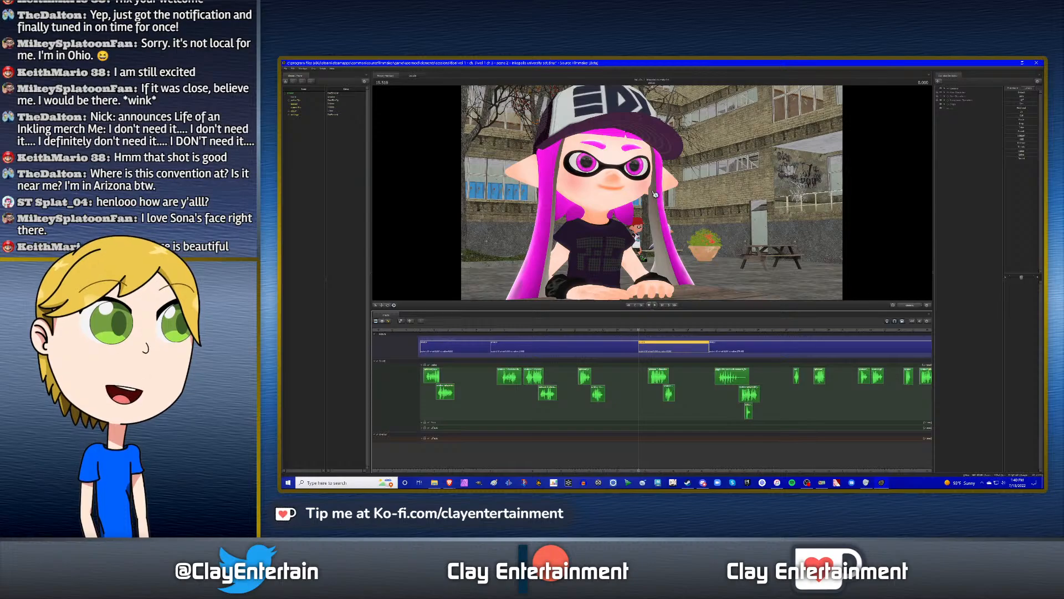
- Play from the pink-haired Inkling's third shot into the blue-haired Inkling's next shot, and return to the start of the third shot
{"action": "scroll", "coordinate": [683, 370], "scroll_direction": "up", "scroll_amount": 2}
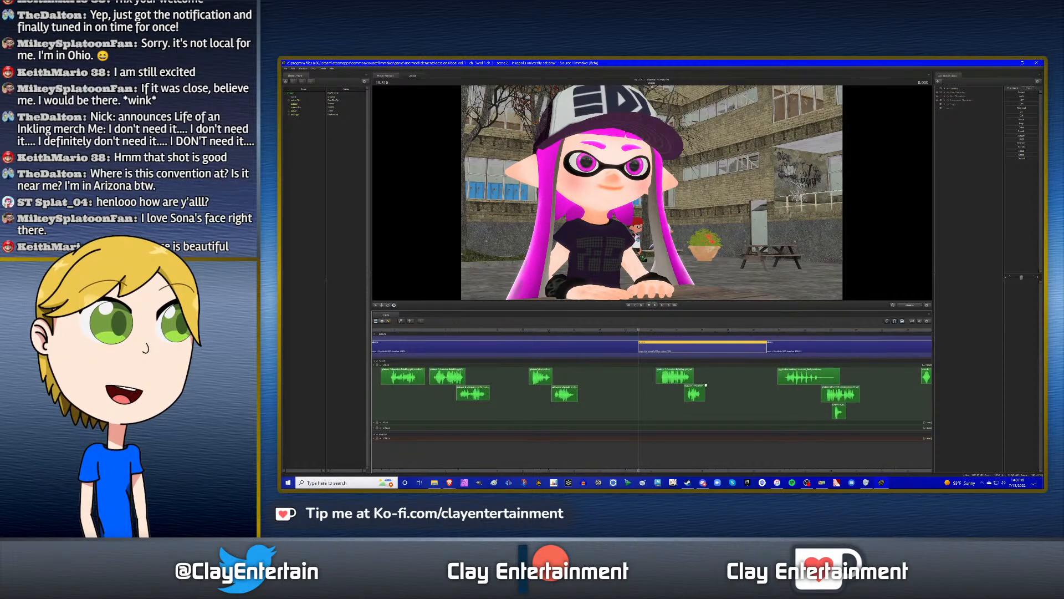
{"action": "key", "text": "space"}
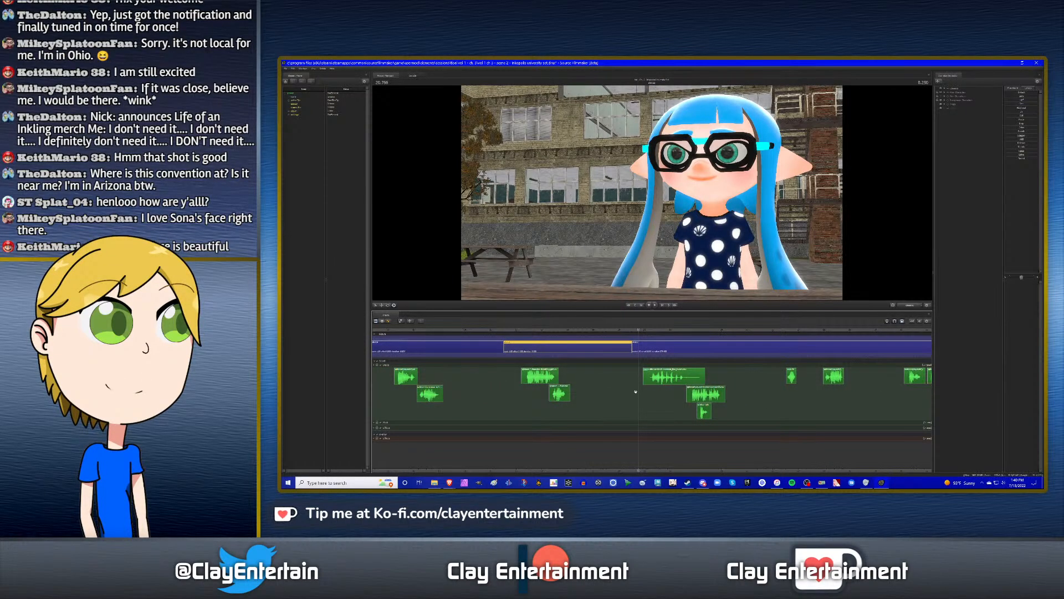
{"action": "key", "text": "space"}
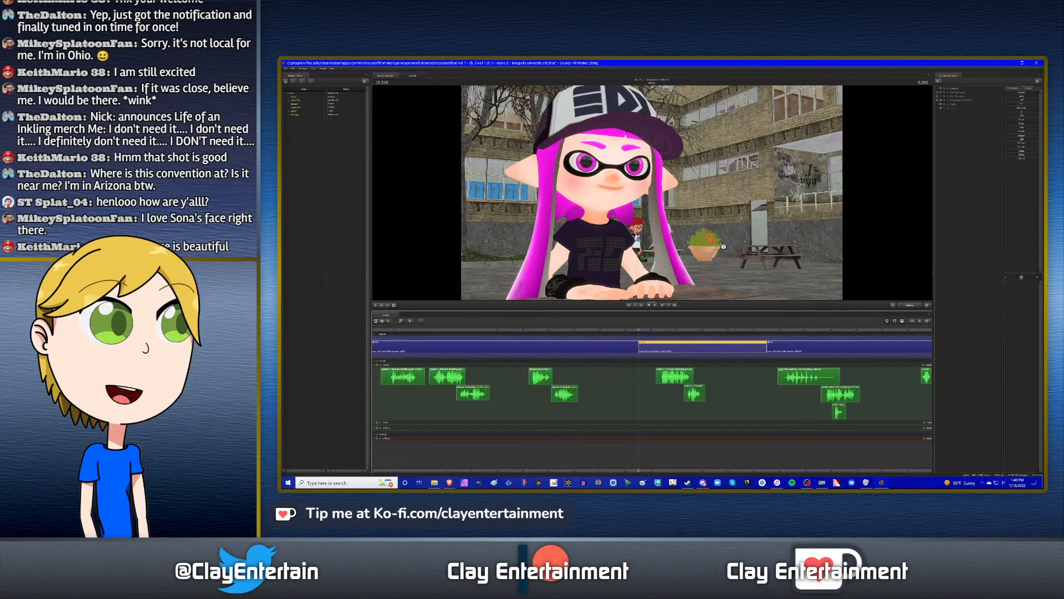
- Return to the start of the first wide courtyard shot, select that shot and open it in the Graph Editor
{"action": "left_click", "coordinate": [595, 336]}
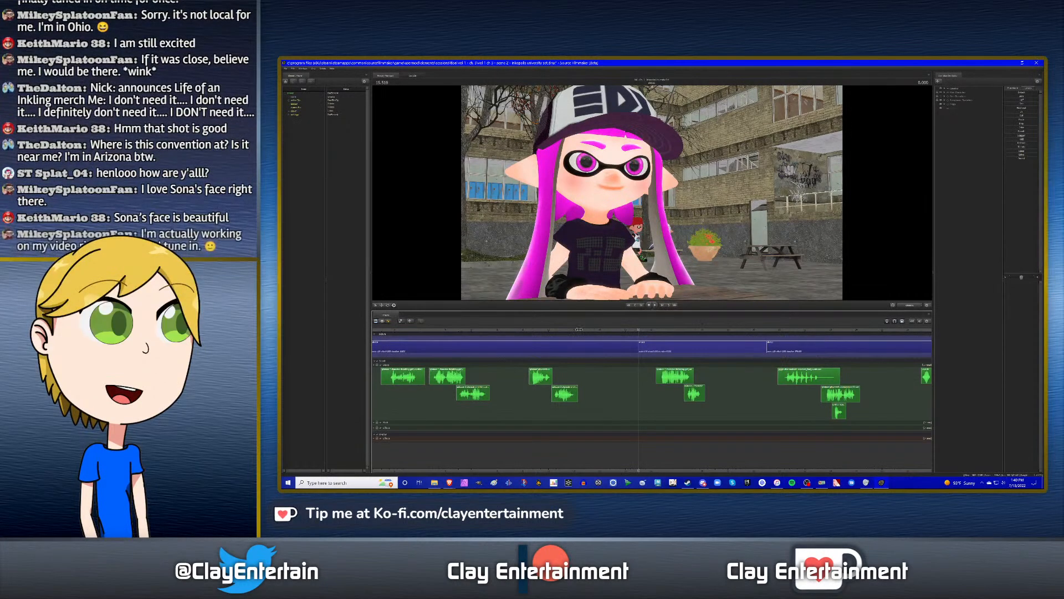
{"action": "left_click", "coordinate": [579, 330]}
{"action": "key", "text": "Up"}
{"action": "key", "text": "Up"}
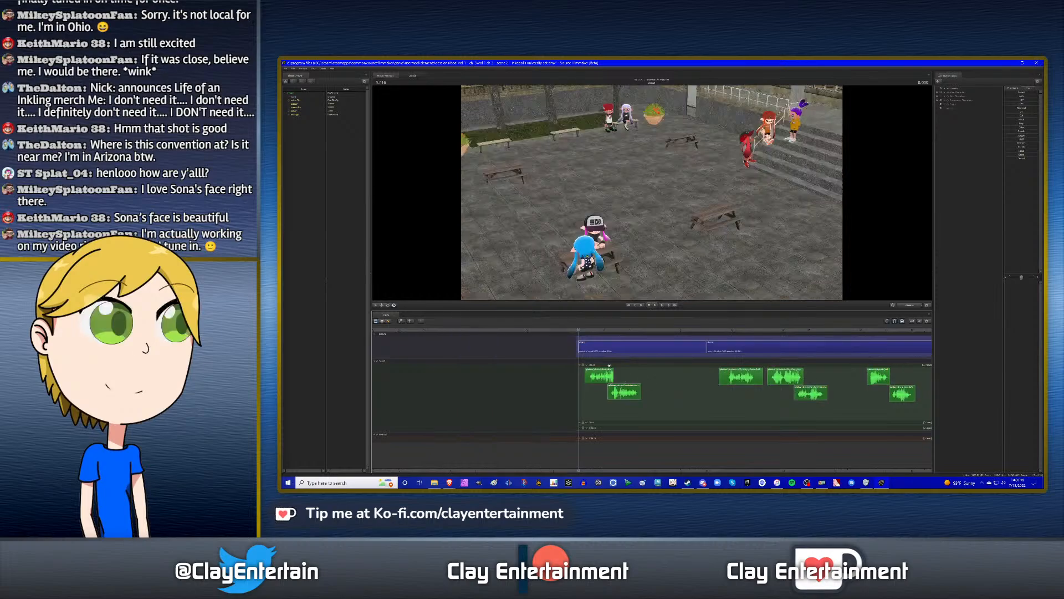
{"action": "left_click", "coordinate": [613, 349]}
{"action": "left_click", "coordinate": [382, 321]}
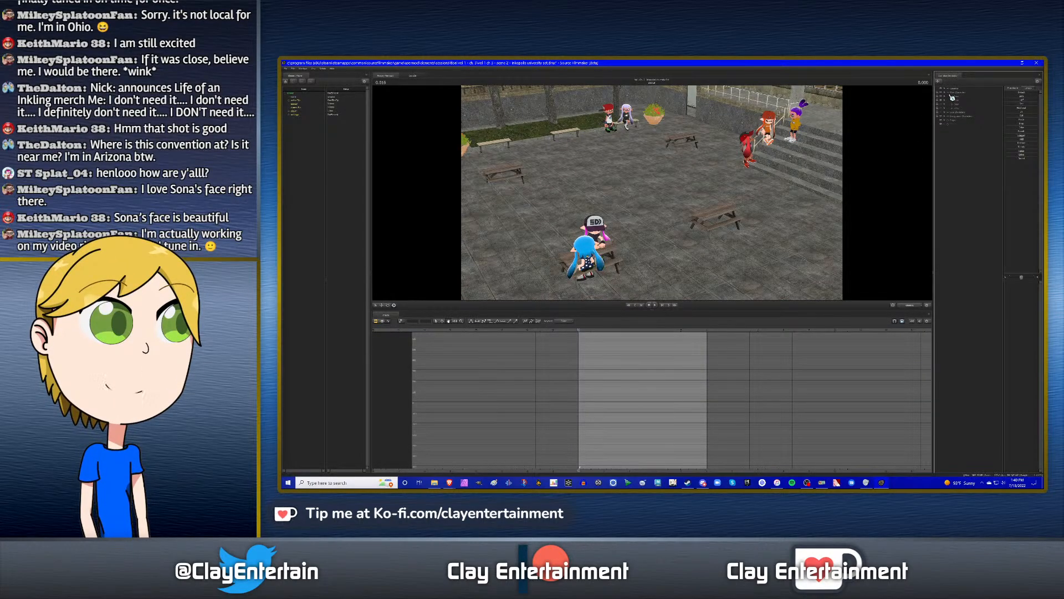
- Expand the background characters' animation set group, select the lavender-haired Inkling on the bench and scrub forward within the first shot
{"action": "left_click", "coordinate": [953, 100]}
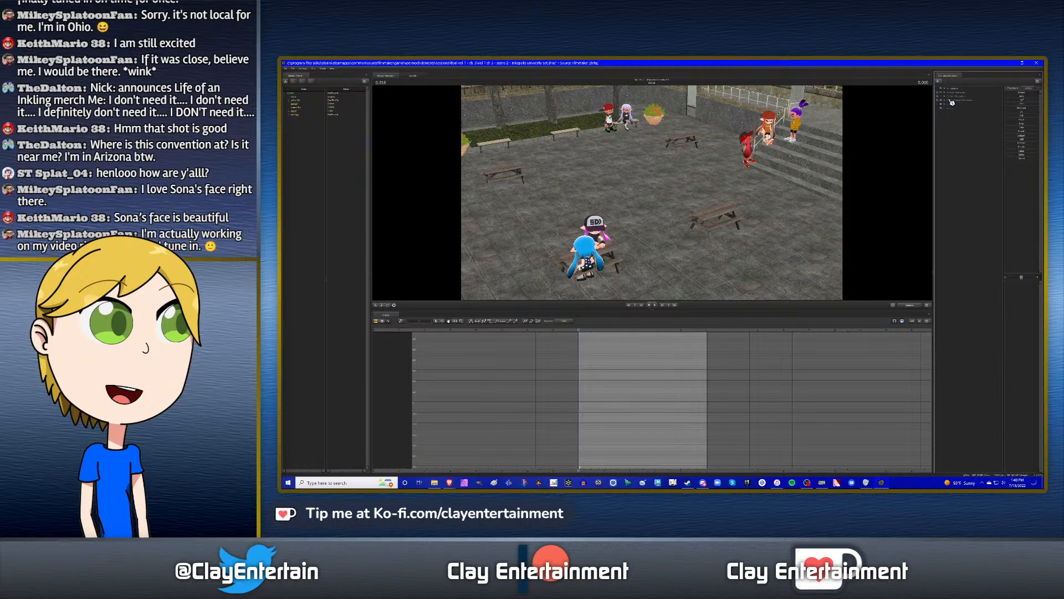
{"action": "double_click", "coordinate": [951, 100]}
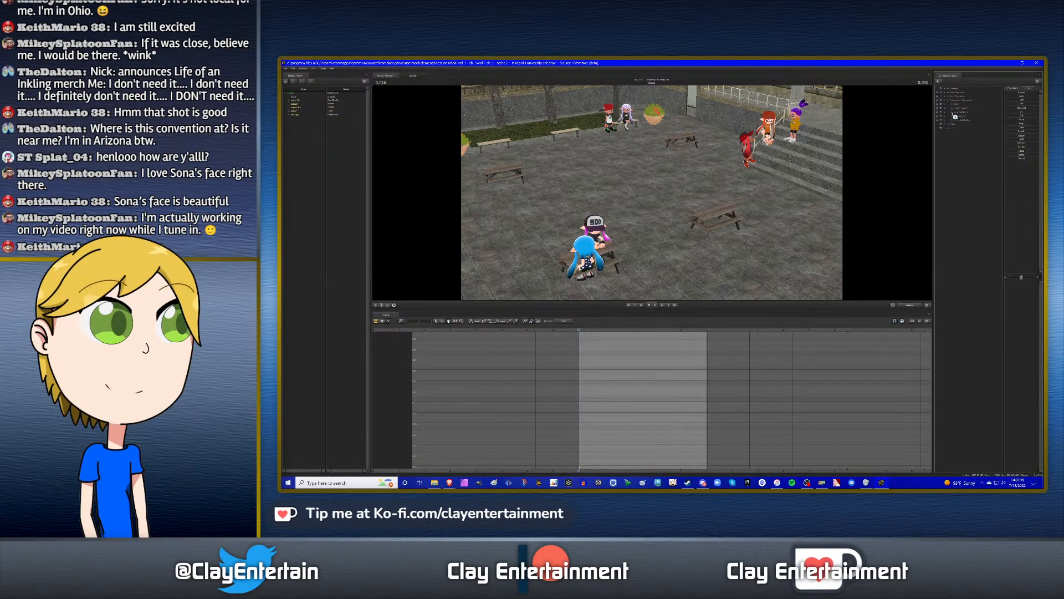
{"action": "left_click", "coordinate": [944, 118]}
{"action": "left_click", "coordinate": [944, 119]}
{"action": "left_click", "coordinate": [959, 120]}
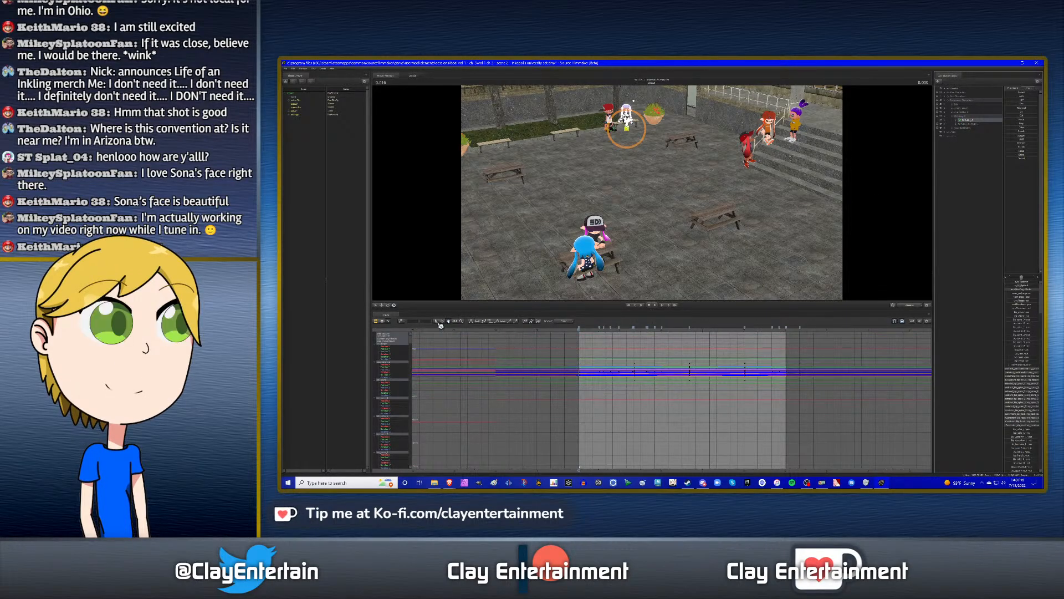
{"action": "left_click_drag", "start_coordinate": [599, 332], "coordinate": [665, 333]}
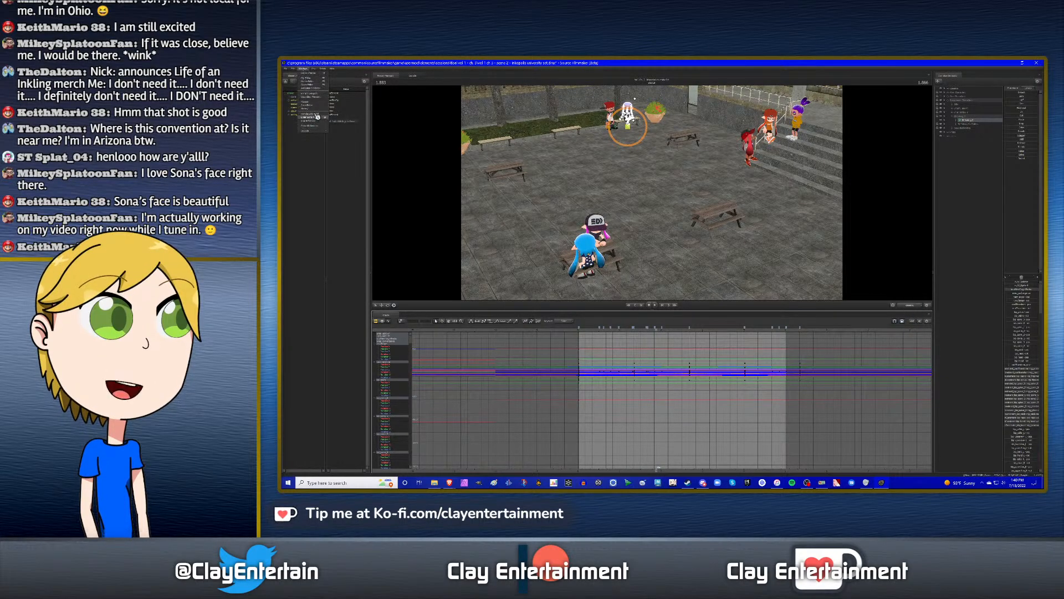
- Open a secondary viewport, dock it beside the primary viewport and switch it to the work camera
{"action": "left_click", "coordinate": [311, 101]}
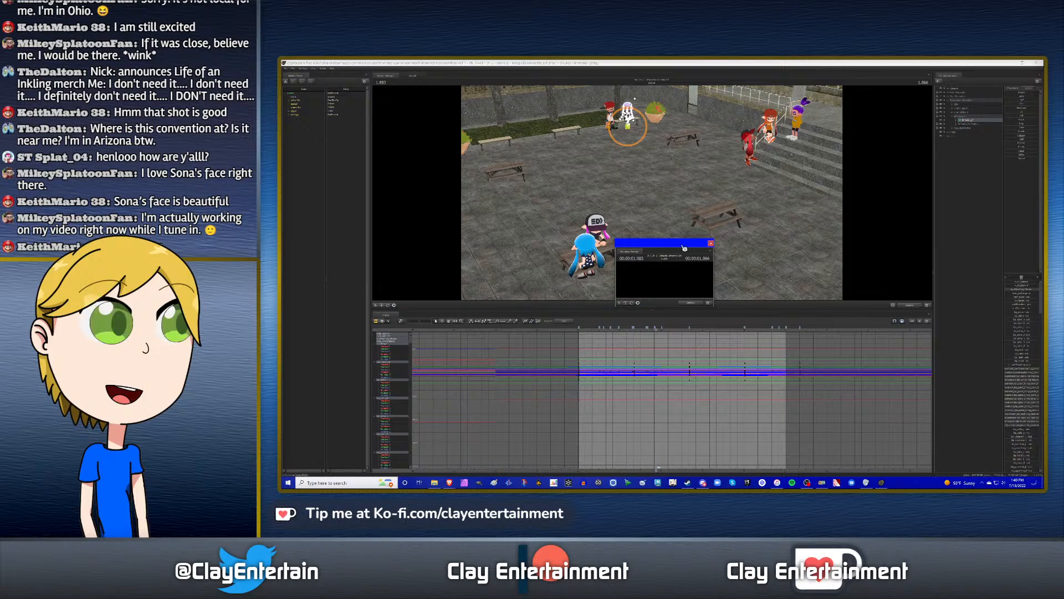
{"action": "left_click_drag", "start_coordinate": [684, 244], "coordinate": [659, 210]}
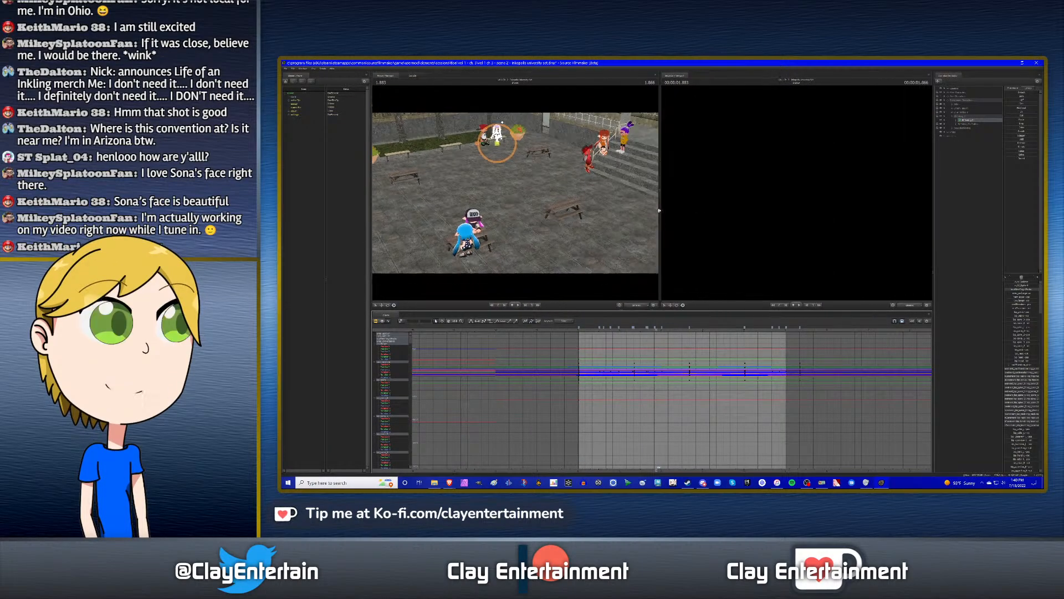
{"action": "left_click", "coordinate": [918, 307]}
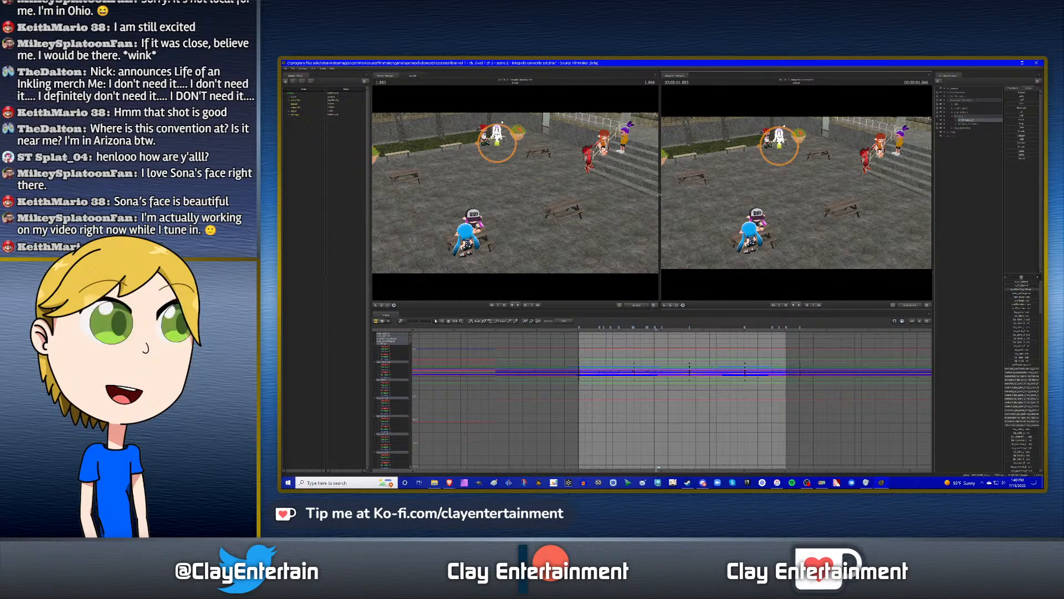
- Adjust the viewport split and fly the work camera up to frame the two Inklings on the bench
{"action": "left_click_drag", "start_coordinate": [659, 193], "coordinate": [650, 194]}
{"action": "left_click_drag", "start_coordinate": [841, 240], "coordinate": [846, 152]}
{"action": "key", "text": "w"}
{"action": "key", "text": "w"}
{"action": "key", "text": "w"}
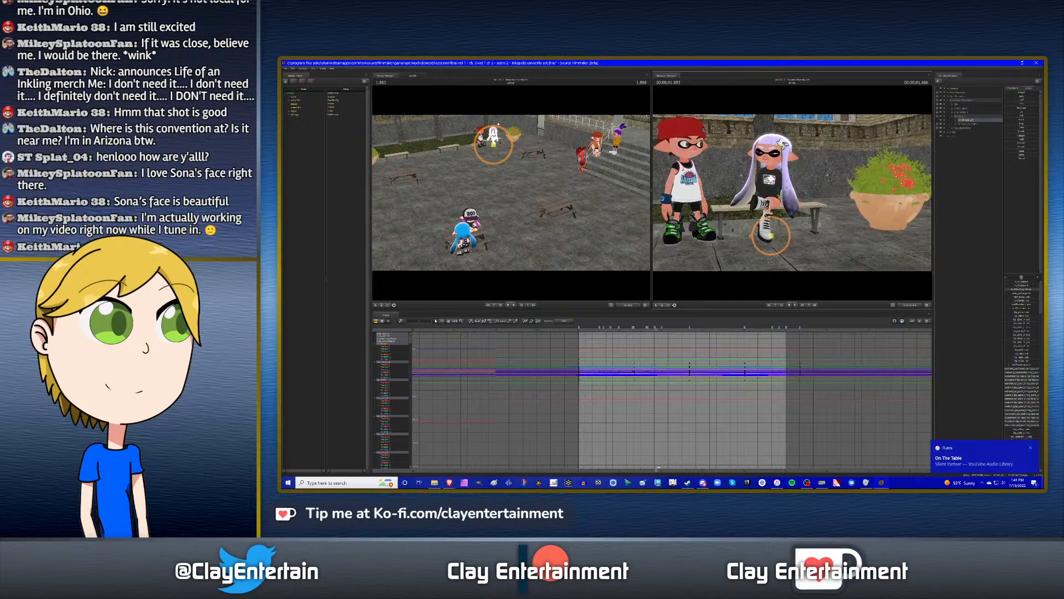
{"action": "left_click_drag", "start_coordinate": [803, 198], "coordinate": [768, 195]}
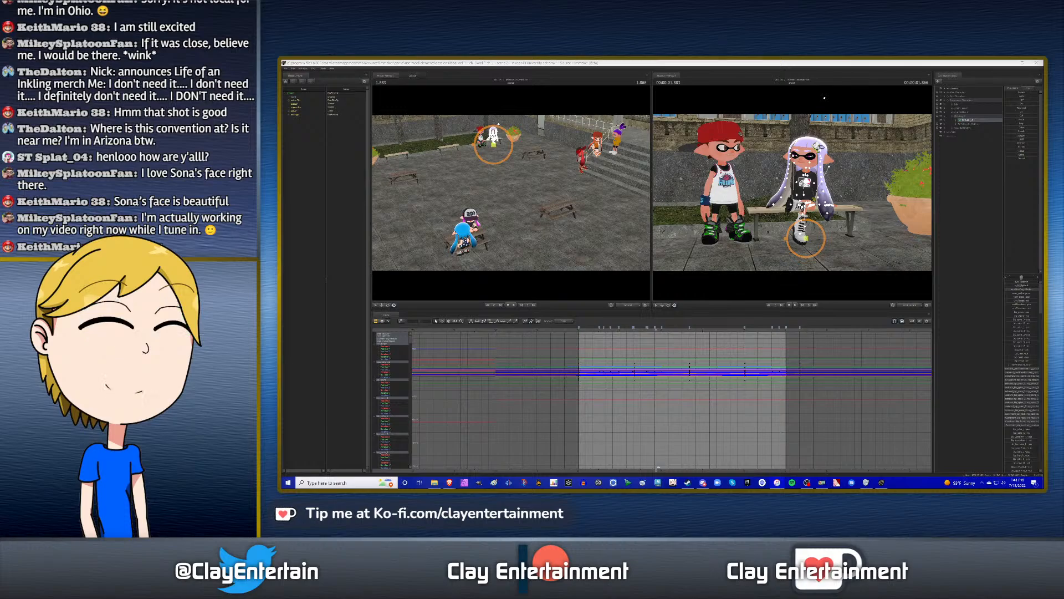
- Examine the lavender-haired Inkling's keyframes in the first shot and scrub towards the shot's end to check the motion
{"action": "left_click", "coordinate": [795, 63]}
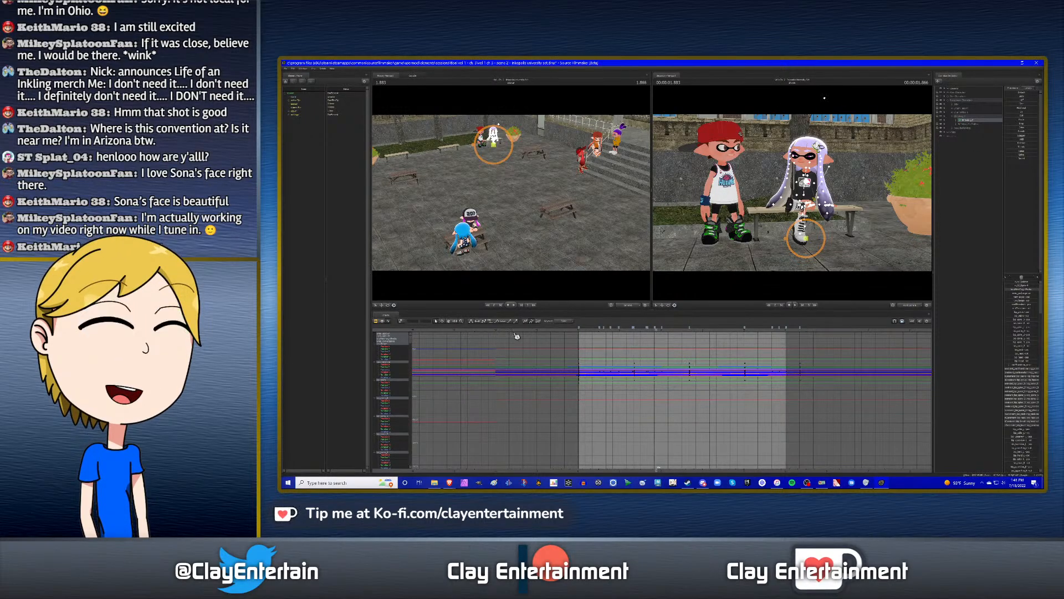
{"action": "left_click", "coordinate": [448, 322]}
{"action": "left_click_drag", "start_coordinate": [696, 364], "coordinate": [681, 375]}
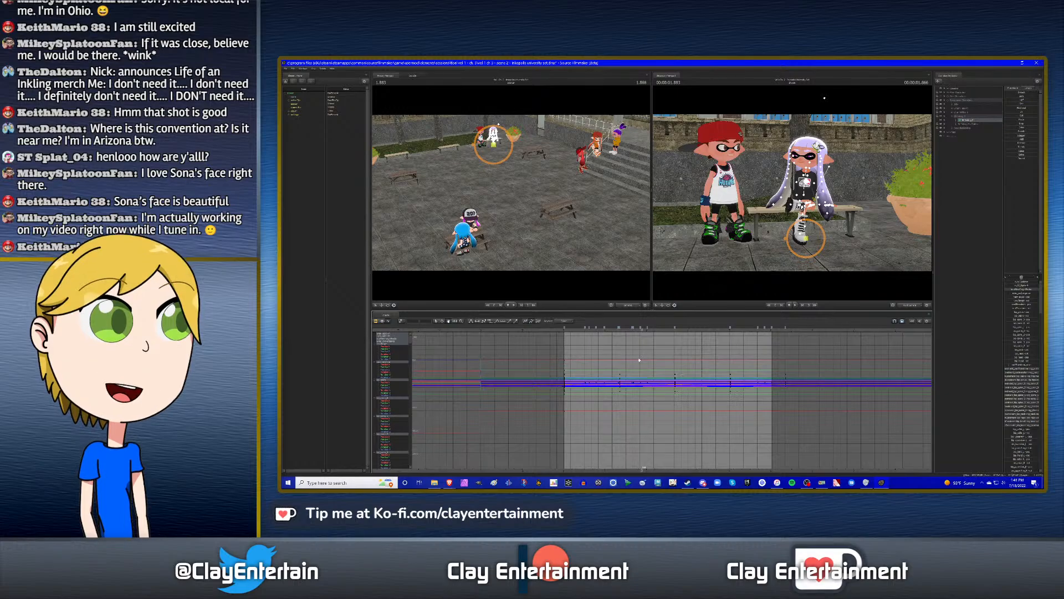
{"action": "scroll", "coordinate": [639, 359], "scroll_direction": "up", "scroll_amount": 3}
{"action": "scroll", "coordinate": [639, 360], "scroll_direction": "down", "scroll_amount": 1}
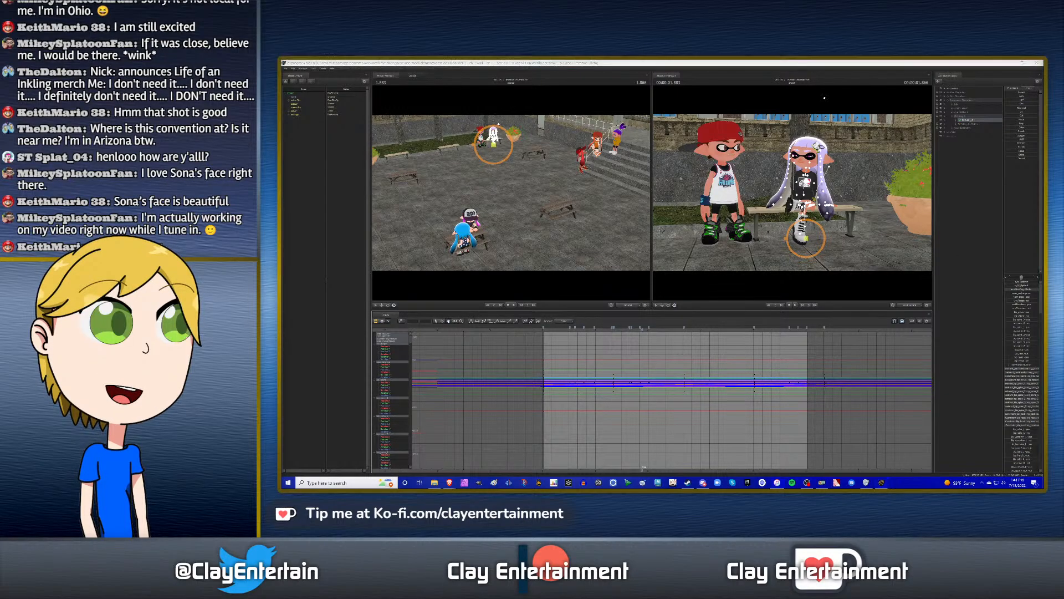
{"action": "left_click_drag", "start_coordinate": [1043, 166], "coordinate": [1043, 199]}
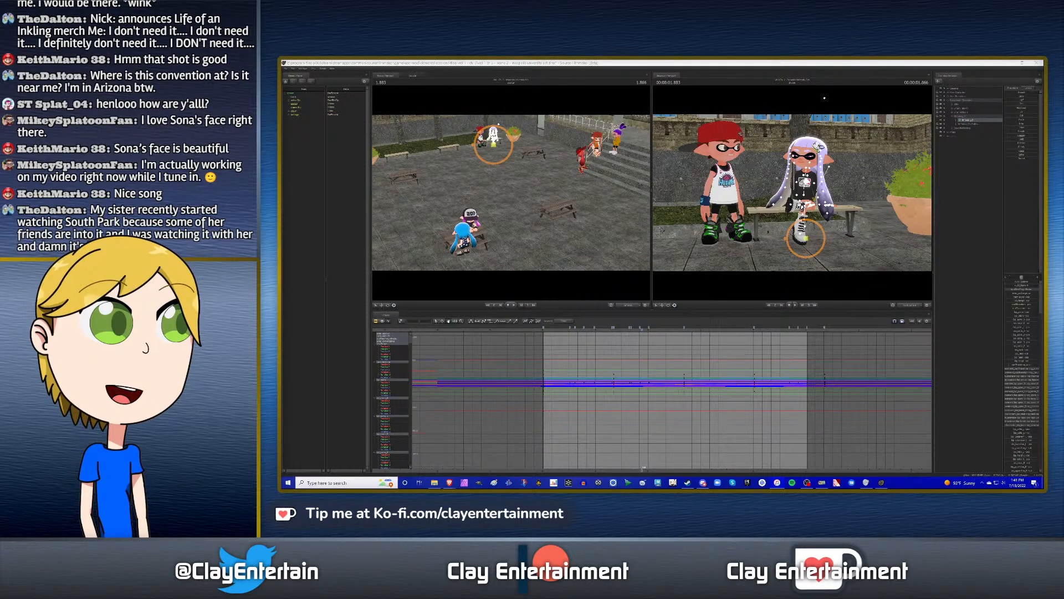
{"action": "left_click", "coordinate": [822, 63]}
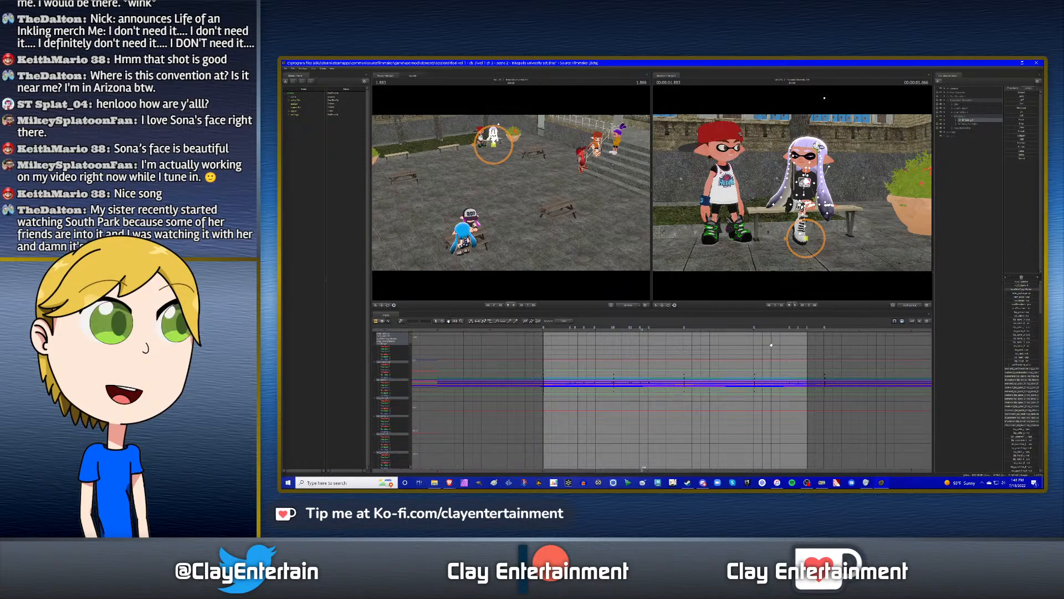
{"action": "scroll", "coordinate": [747, 358], "scroll_direction": "up", "scroll_amount": 1}
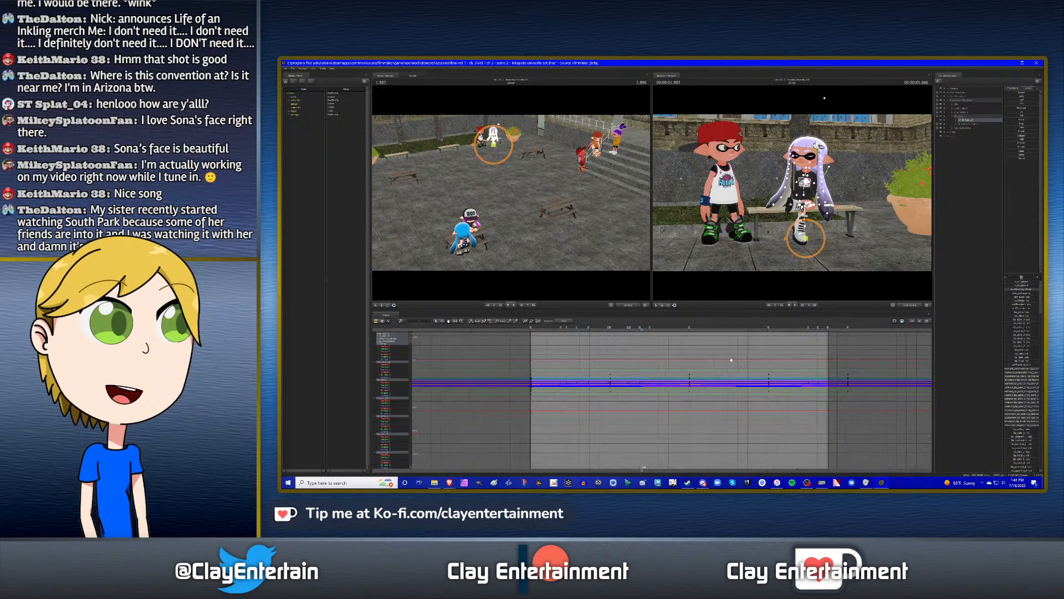
{"action": "left_click_drag", "start_coordinate": [742, 355], "coordinate": [708, 361]}
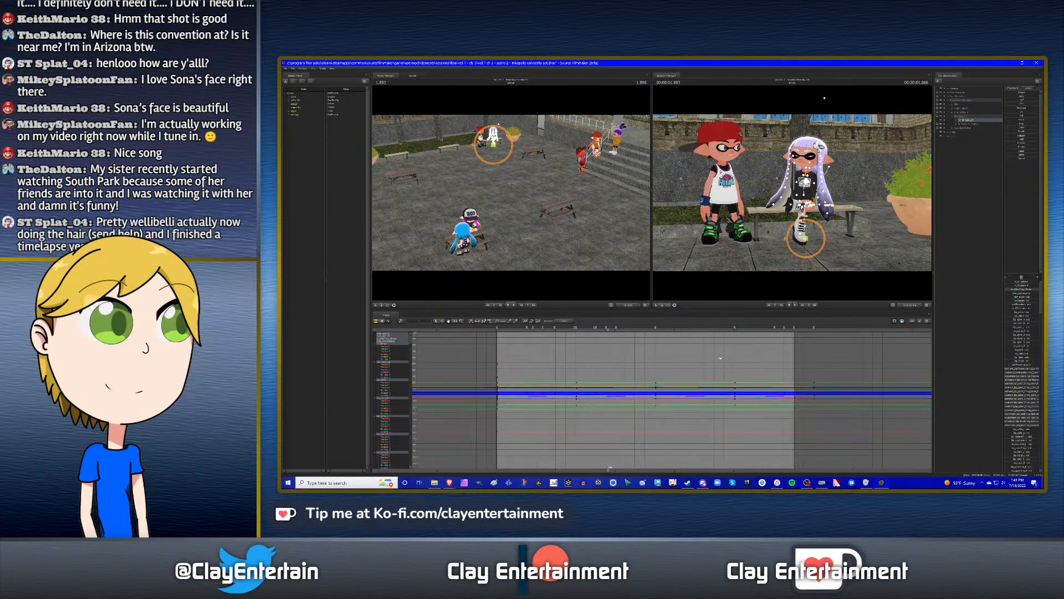
{"action": "scroll", "coordinate": [755, 357], "scroll_direction": "down", "scroll_amount": 2}
{"action": "left_click_drag", "start_coordinate": [540, 332], "coordinate": [709, 335]}
{"action": "scroll", "coordinate": [643, 361], "scroll_direction": "down", "scroll_amount": 2}
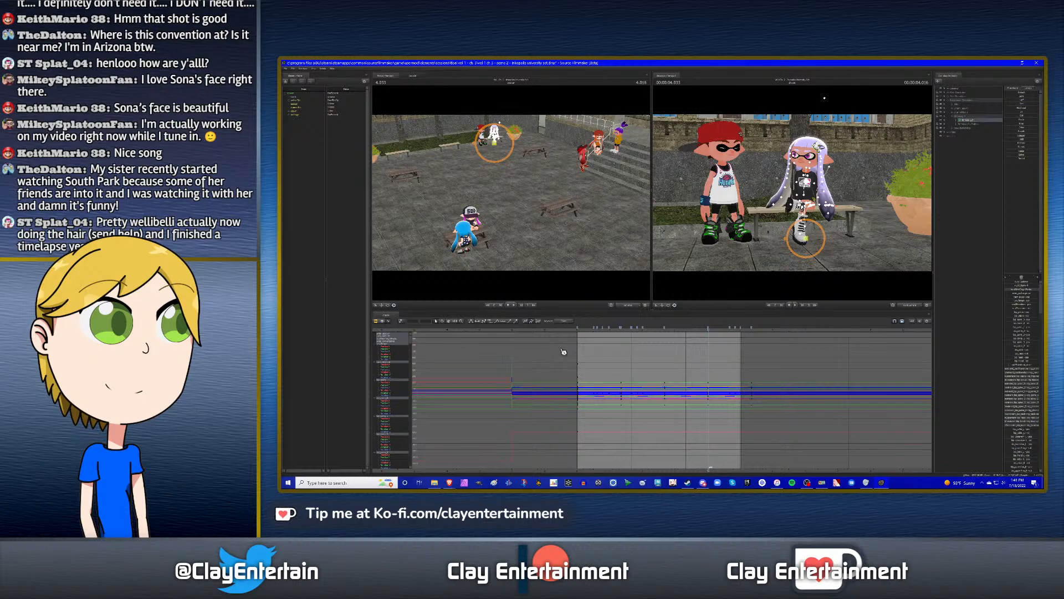
{"action": "left_click", "coordinate": [453, 349]}
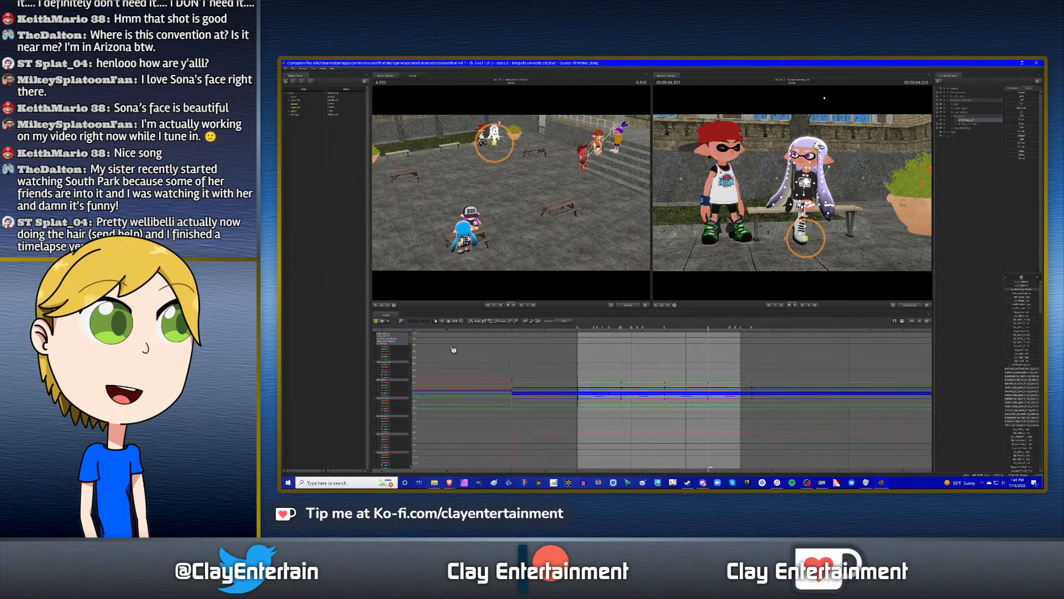
- Go to the pink-haired Inkling's third shot, select it and inspect the lavender-haired Inkling's curves in the Graph Editor
{"action": "left_click", "coordinate": [377, 321]}
{"action": "left_click", "coordinate": [559, 331]}
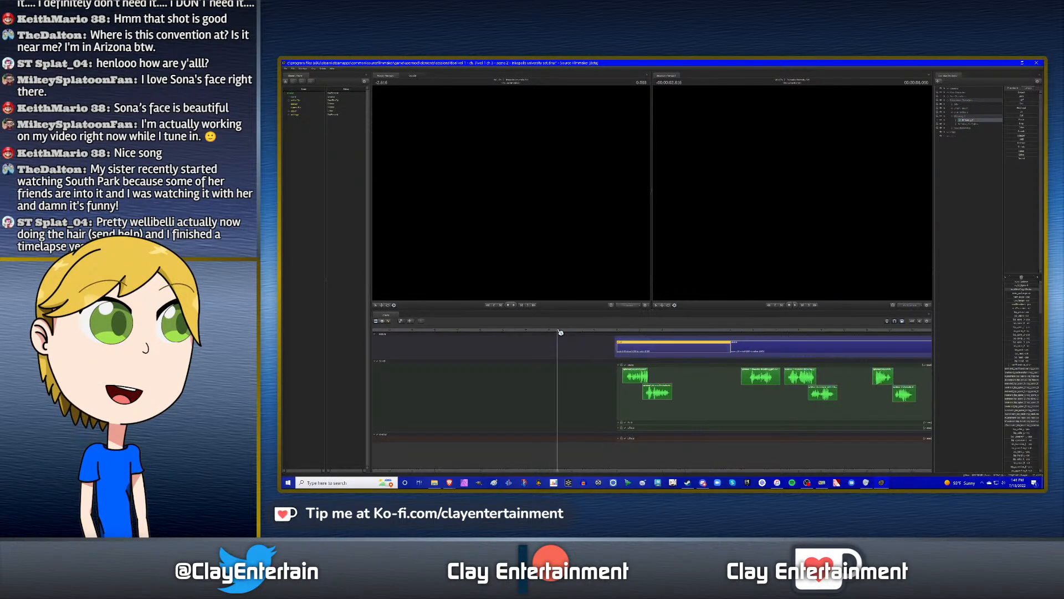
{"action": "key", "text": "Down"}
{"action": "key", "text": "Down"}
{"action": "key", "text": "Down"}
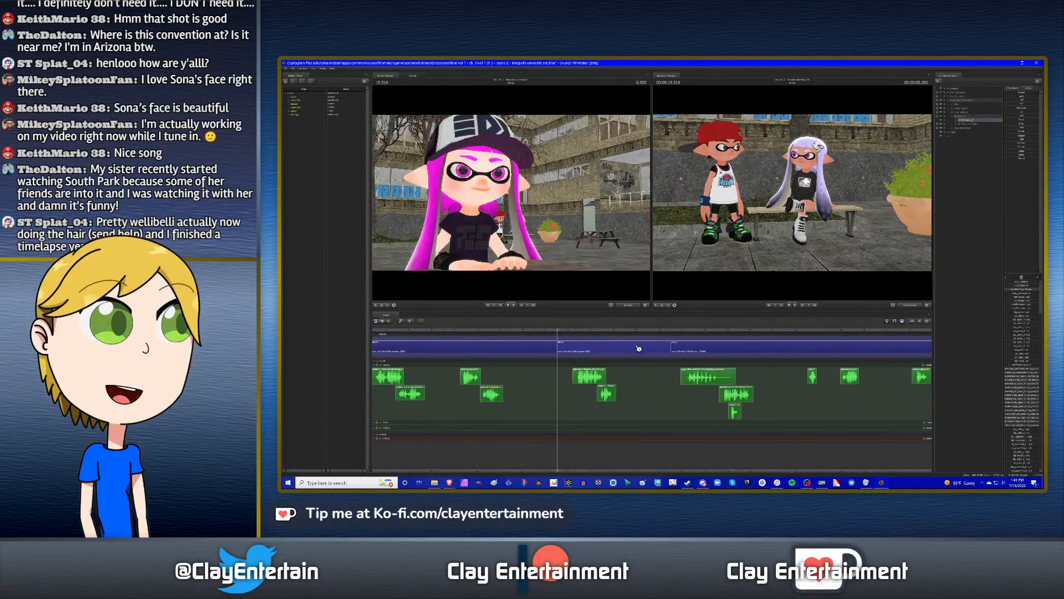
{"action": "left_click", "coordinate": [601, 350]}
{"action": "left_click", "coordinate": [388, 322]}
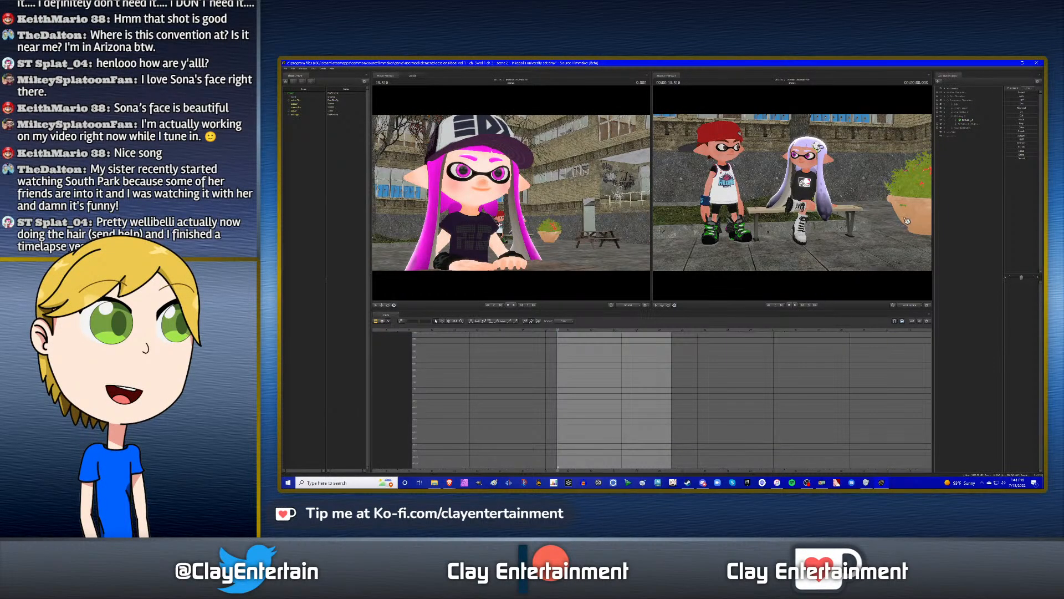
{"action": "left_click", "coordinate": [969, 121]}
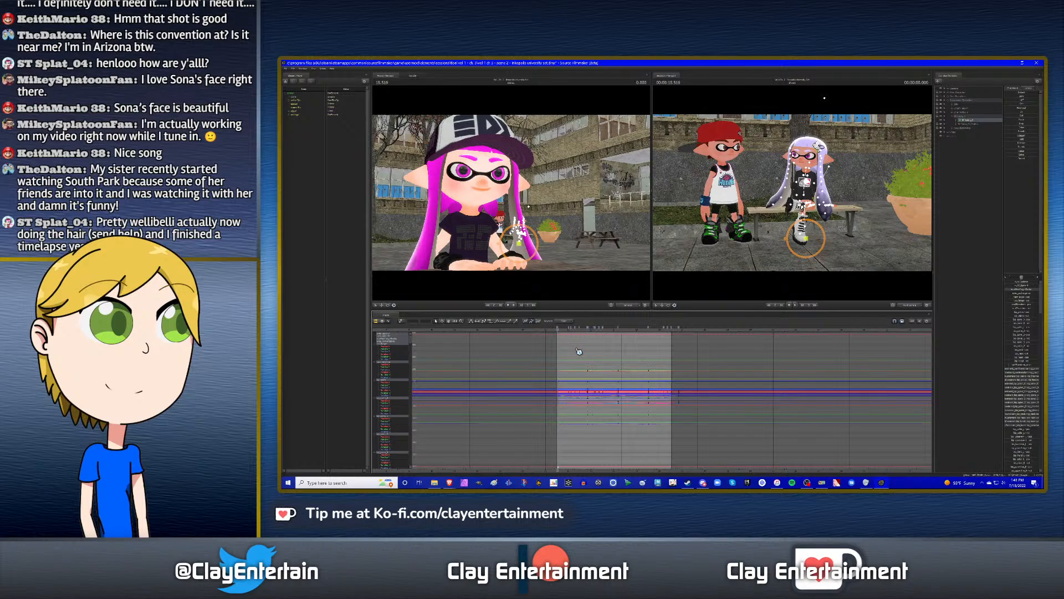
- Return to the first shot in the Graph Editor and select the red-haired bench Inkling's keyframes across the shot
{"action": "key", "text": "F1"}
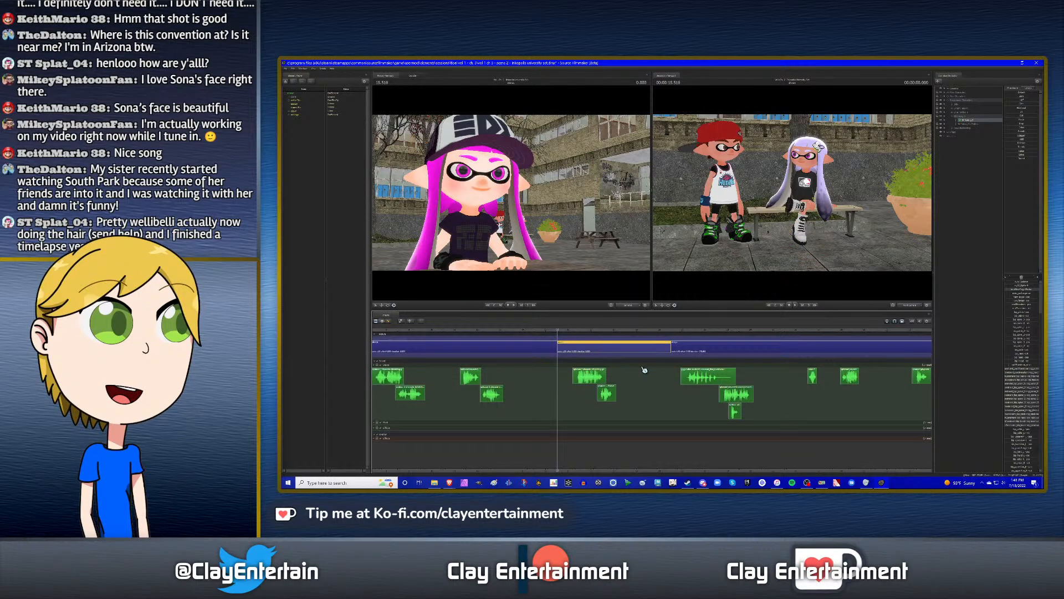
{"action": "key", "text": "Up"}
{"action": "key", "text": "Up"}
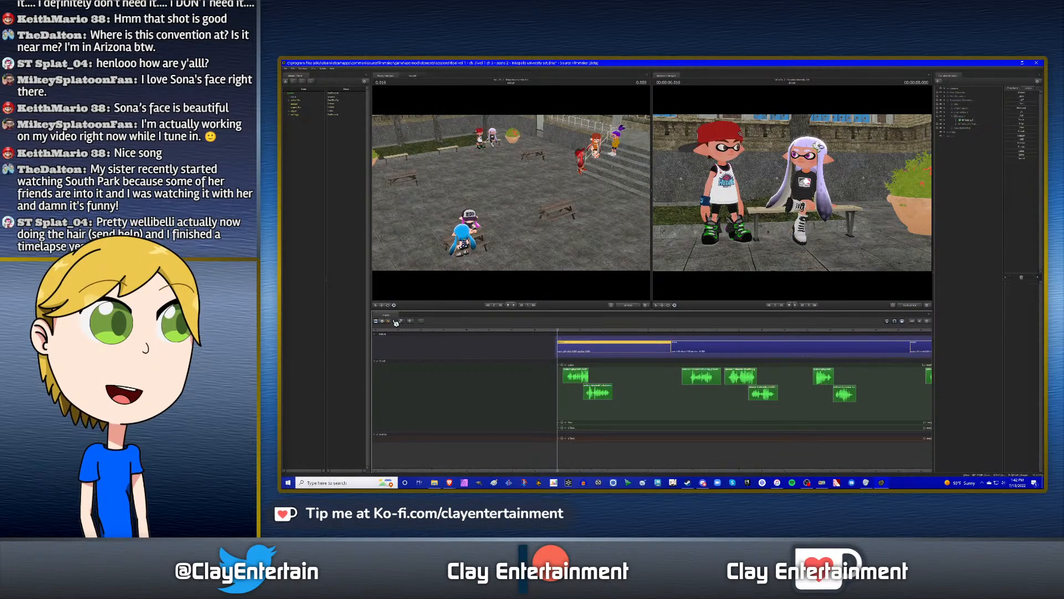
{"action": "key", "text": "F3"}
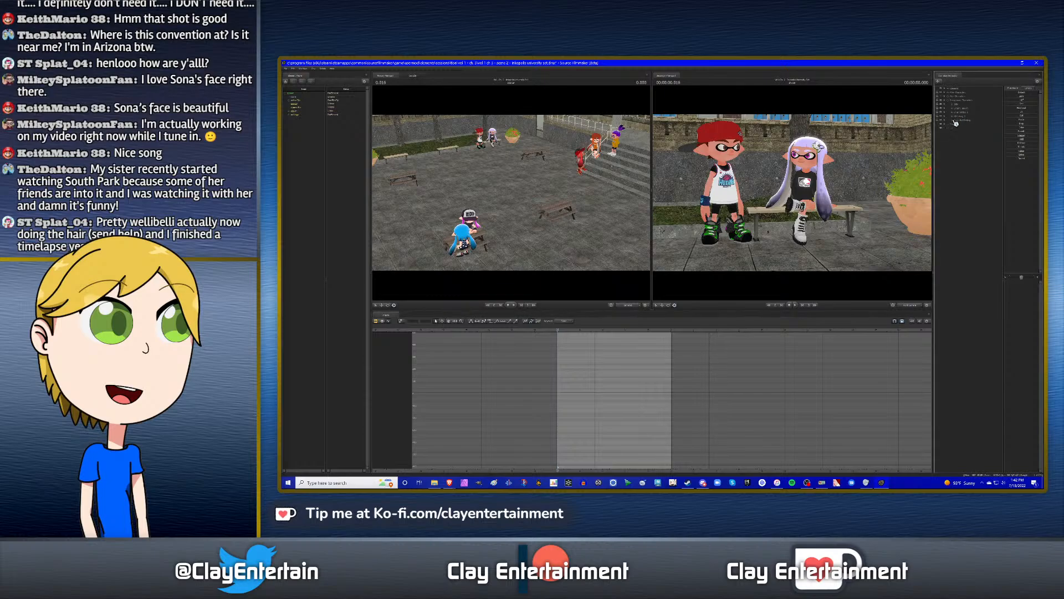
{"action": "left_click", "coordinate": [959, 124]}
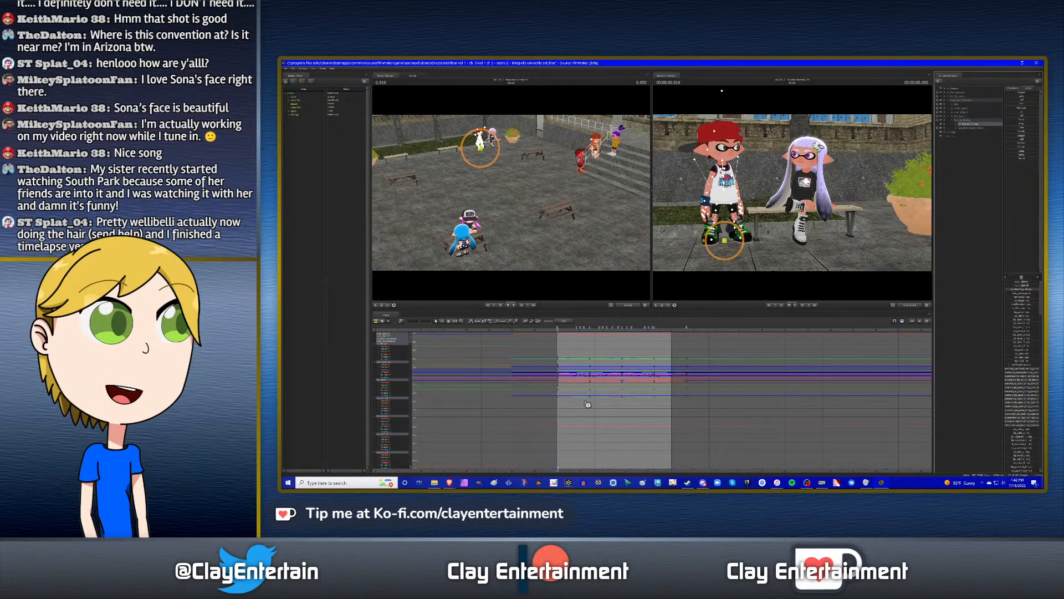
{"action": "left_click_drag", "start_coordinate": [542, 360], "coordinate": [646, 412]}
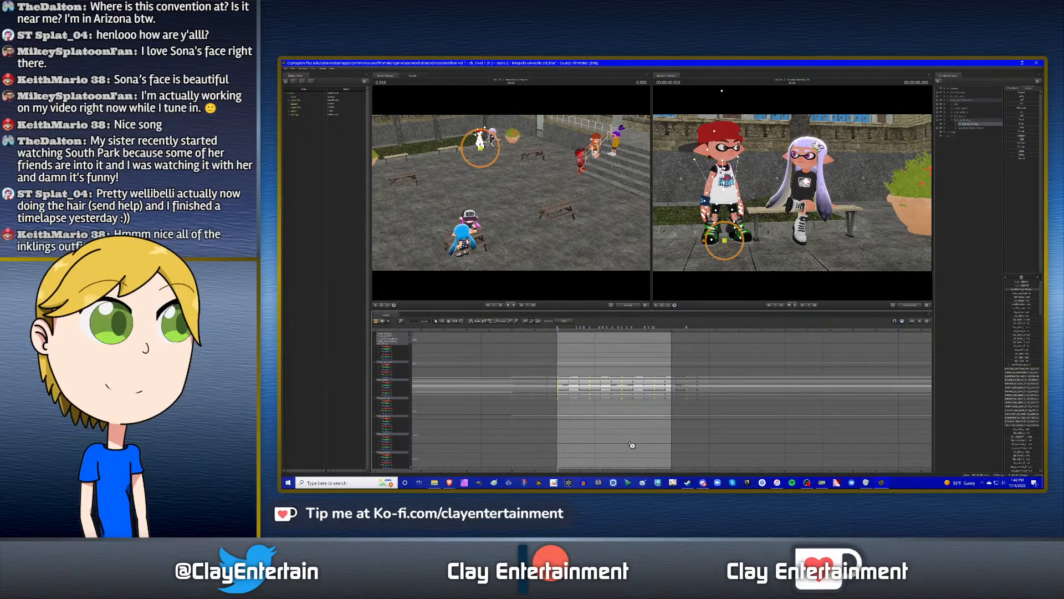
- Paste the red-haired bench Inkling's keyframes at the start of the pink-haired Inkling's shot in the Graph Editor
{"action": "key", "text": "F3"}
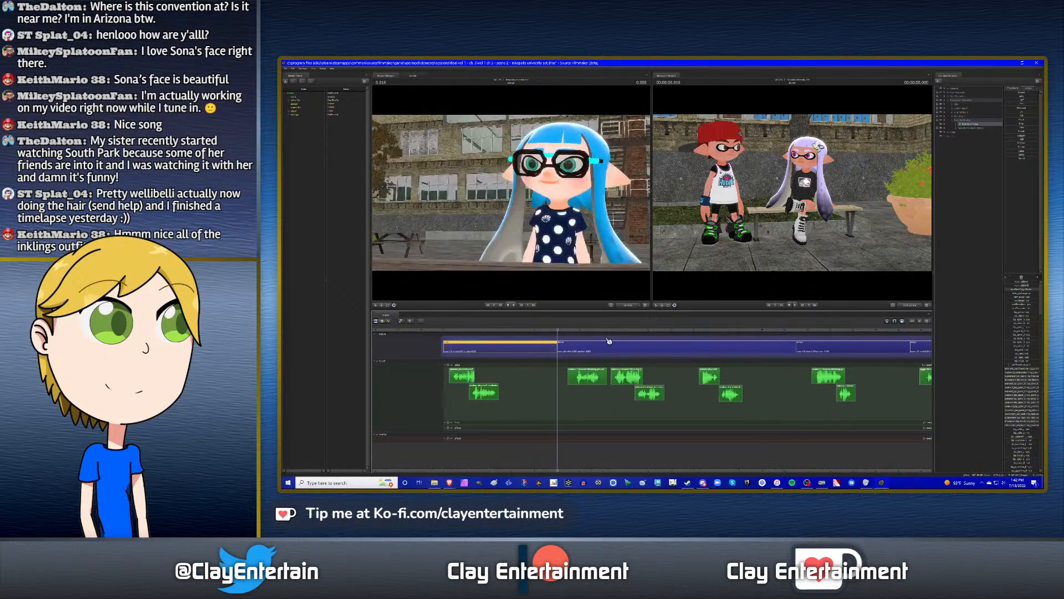
{"action": "key", "text": "Down"}
{"action": "left_click", "coordinate": [615, 349]}
{"action": "left_click", "coordinate": [392, 322]}
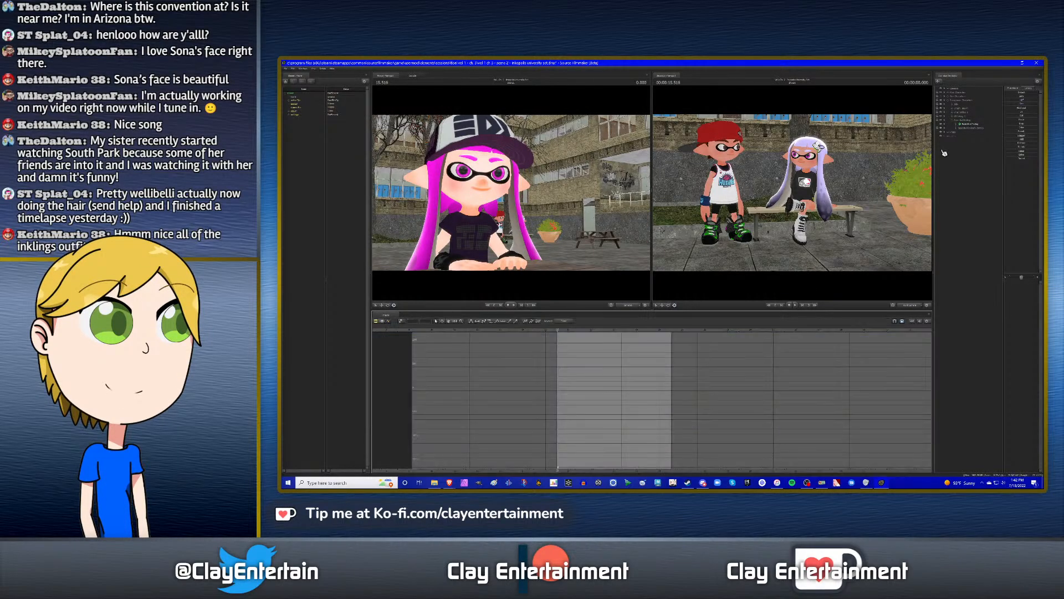
{"action": "left_click", "coordinate": [968, 127]}
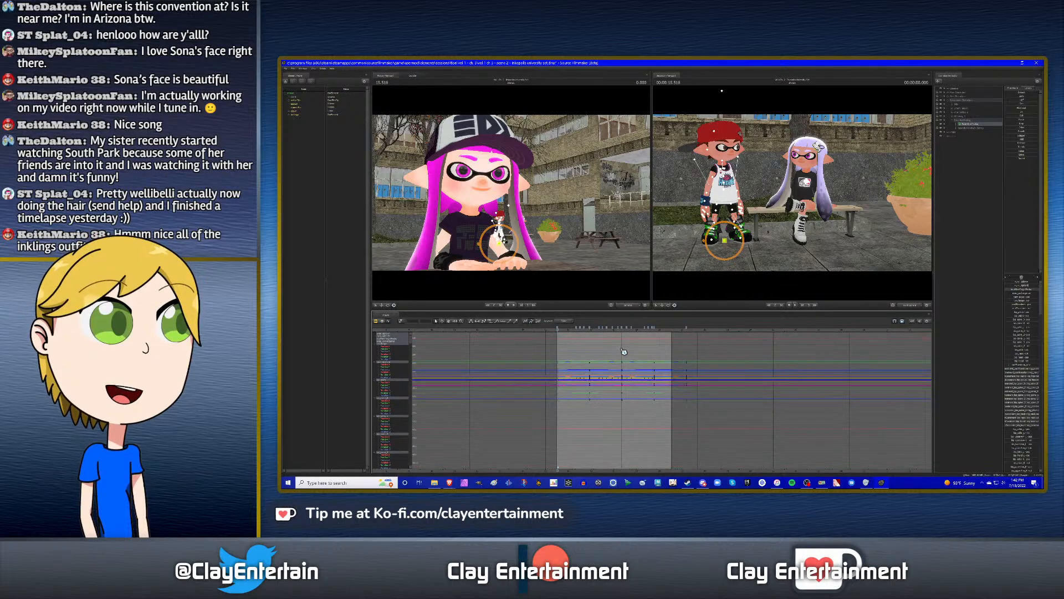
- Go to the start of the following blue-haired Inkling shot and select her lower-body control in the Graph Editor
{"action": "left_click", "coordinate": [376, 322]}
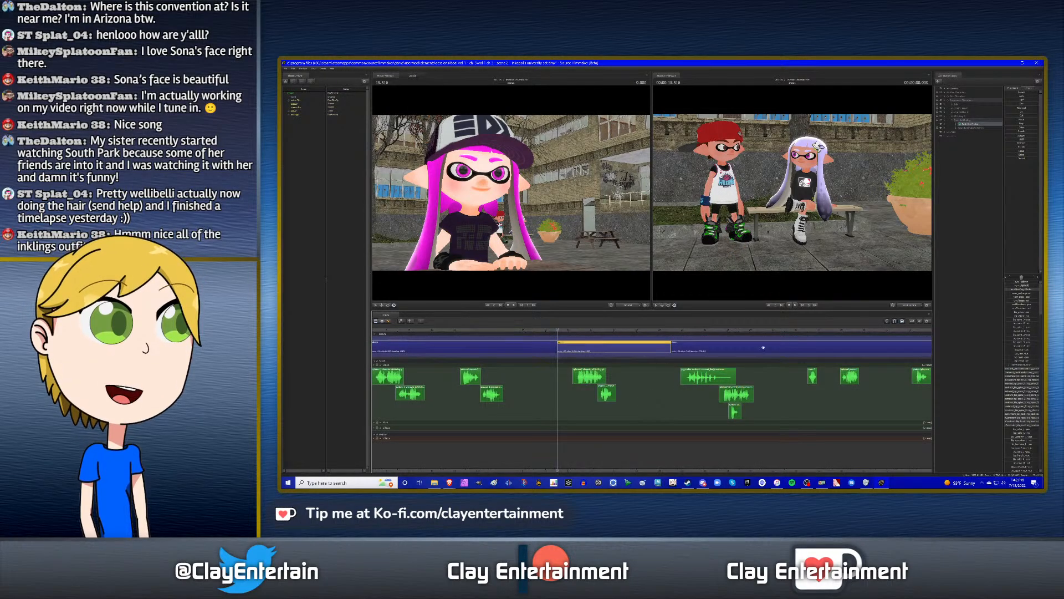
{"action": "left_click", "coordinate": [972, 174]}
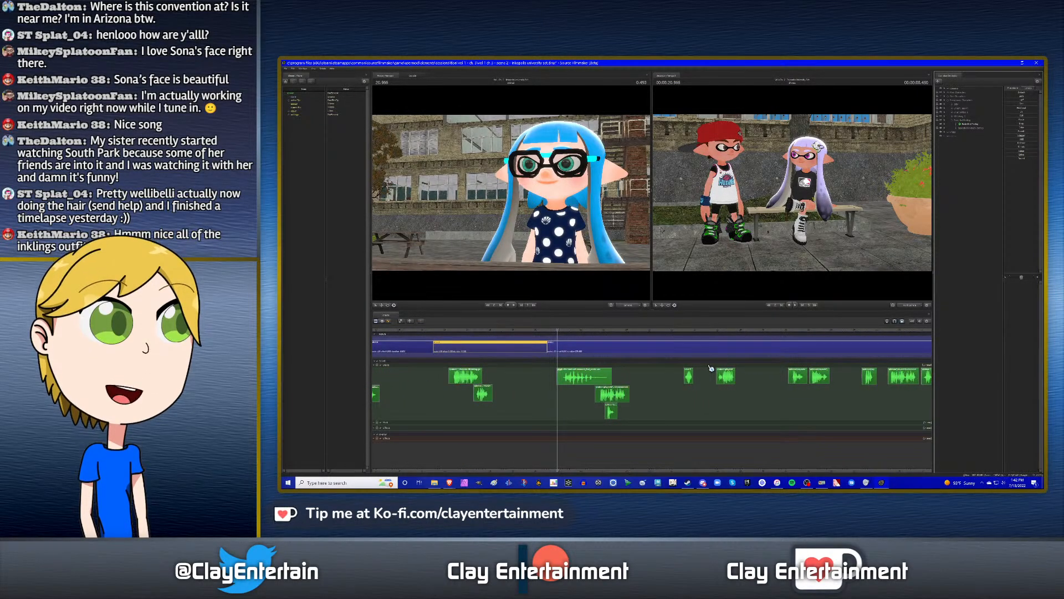
{"action": "key", "text": "Up"}
{"action": "left_click_drag", "start_coordinate": [585, 328], "coordinate": [600, 335]}
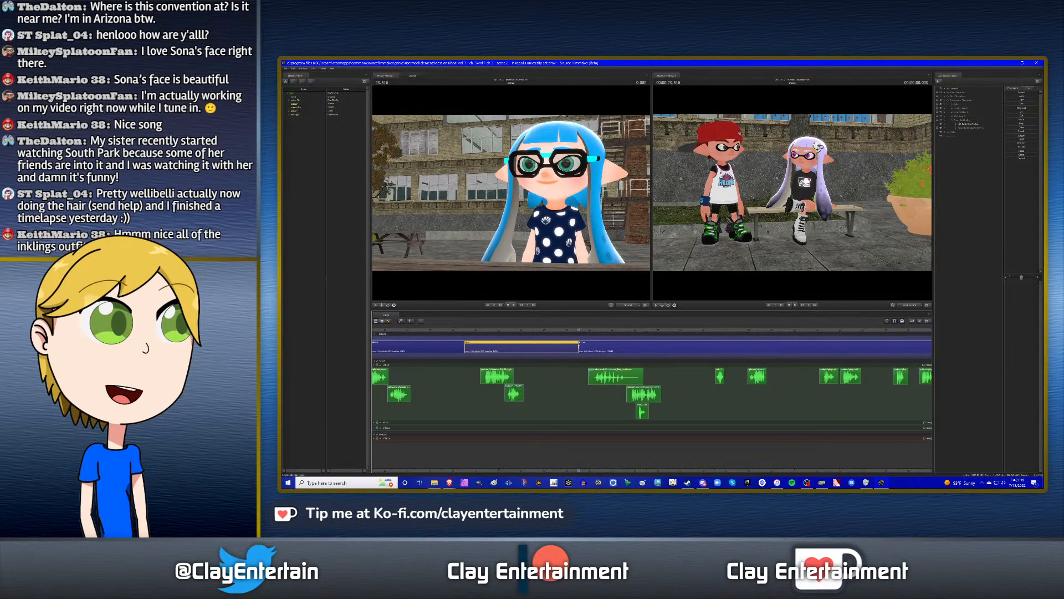
{"action": "left_click", "coordinate": [390, 322]}
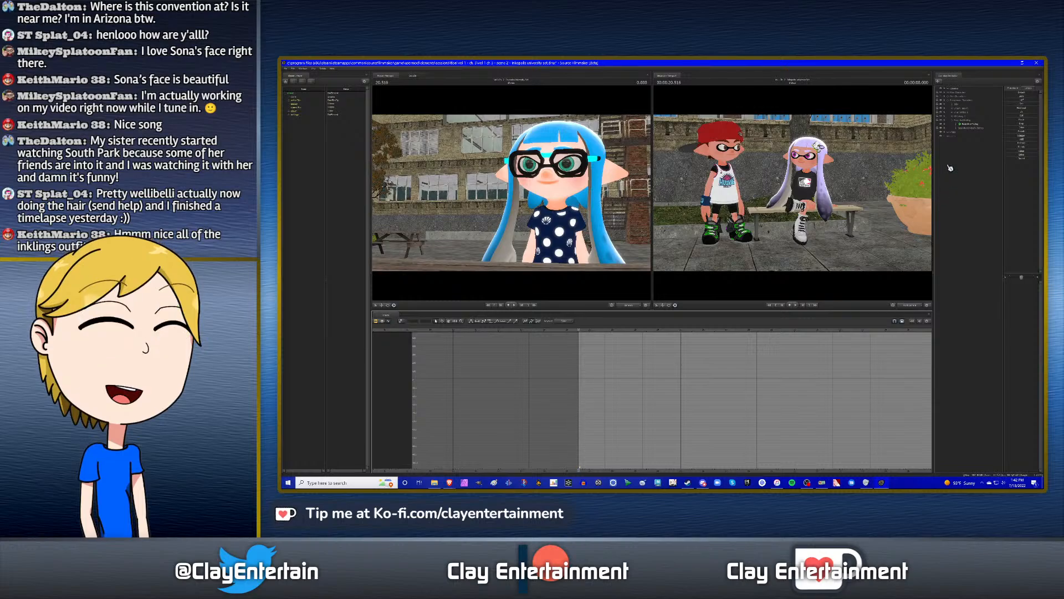
{"action": "left_click", "coordinate": [953, 120]}
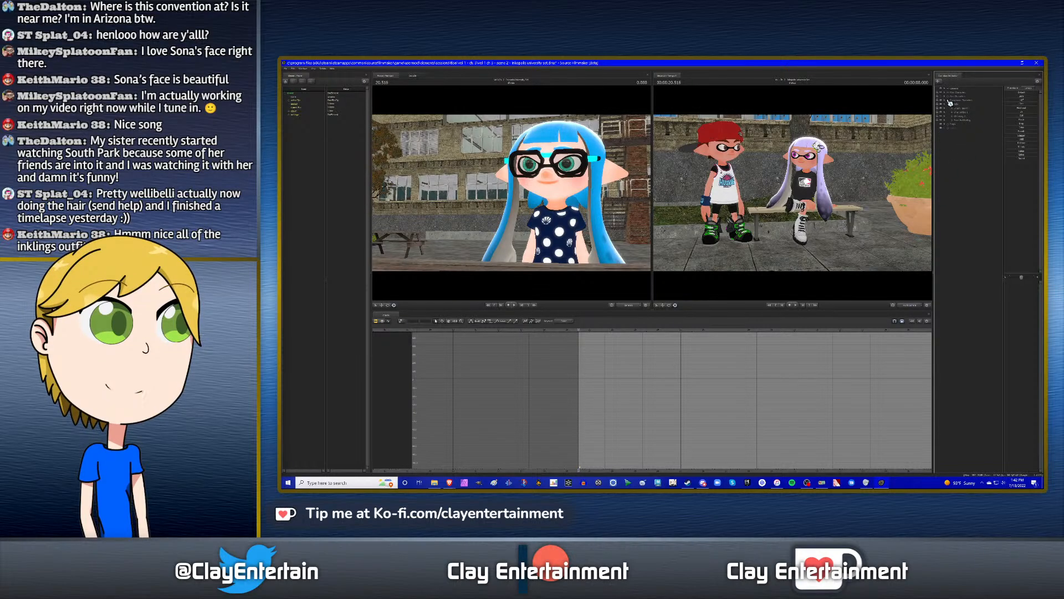
{"action": "left_click", "coordinate": [949, 99]}
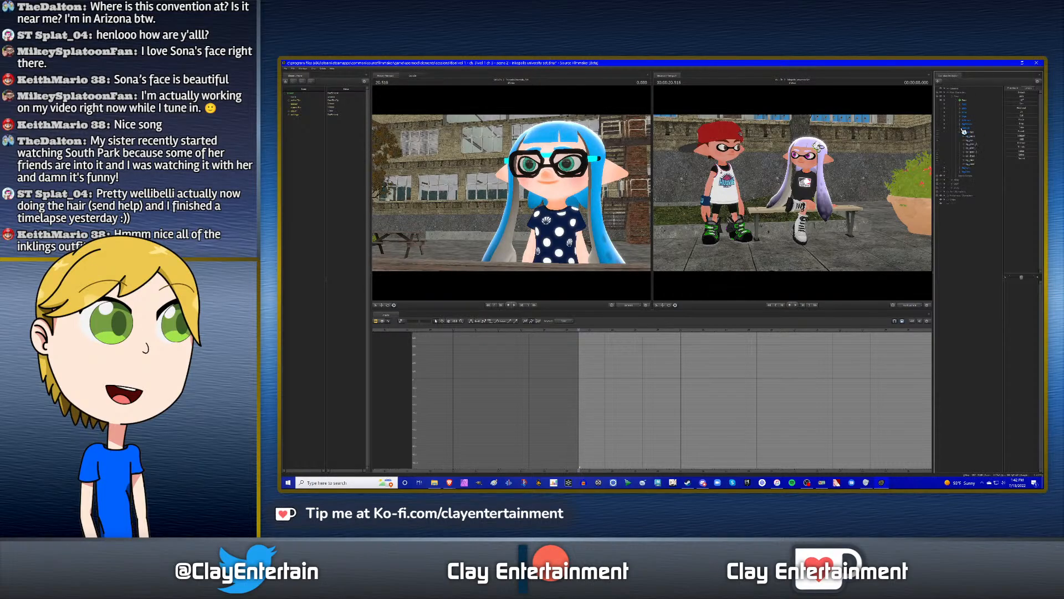
{"action": "left_click", "coordinate": [975, 140]}
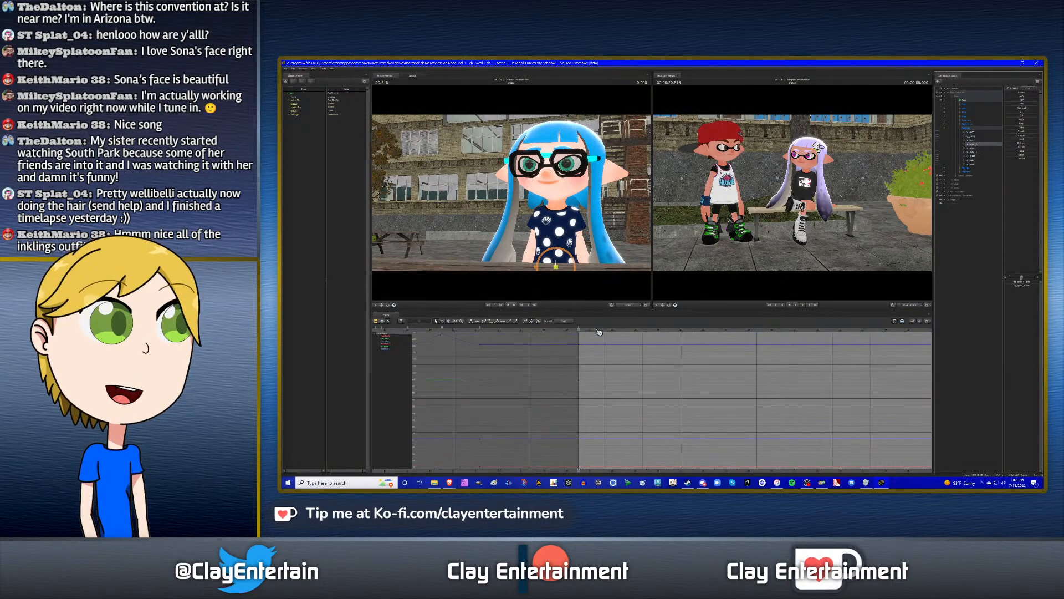
- Fly the work camera in to frame the blue-haired Inkling from the front at the picnic table
{"action": "left_click", "coordinate": [669, 306]}
{"action": "left_click_drag", "start_coordinate": [793, 193], "coordinate": [835, 185]}
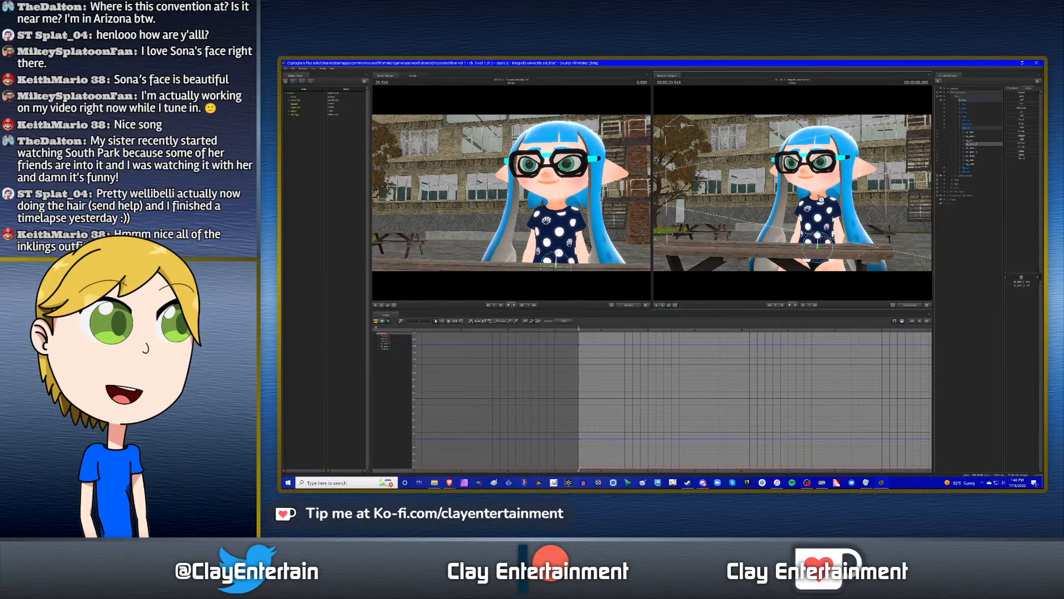
{"action": "left_click_drag", "start_coordinate": [820, 198], "coordinate": [795, 193]}
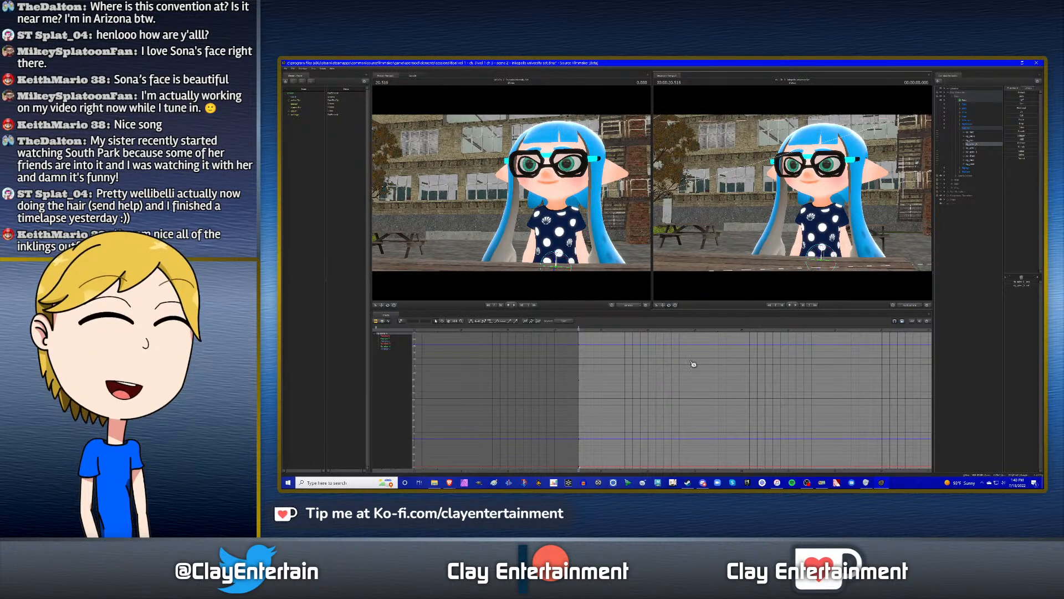
- Examine the blue-haired Inkling's lower-body curves near the shot's start and view her pose from a shifted work camera
{"action": "left_click", "coordinate": [632, 330]}
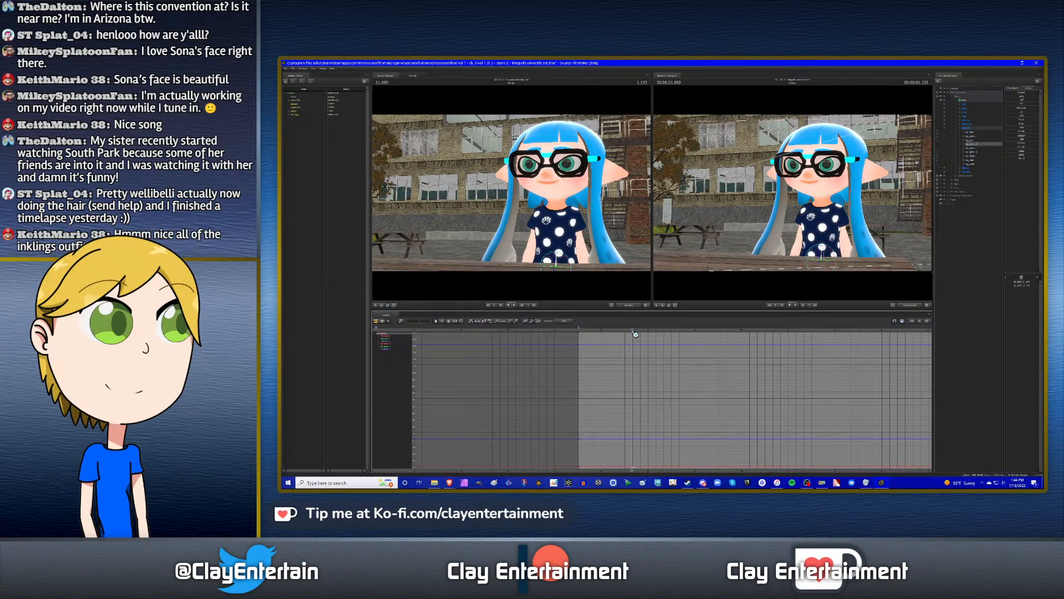
{"action": "scroll", "coordinate": [651, 378], "scroll_direction": "down", "scroll_amount": 3}
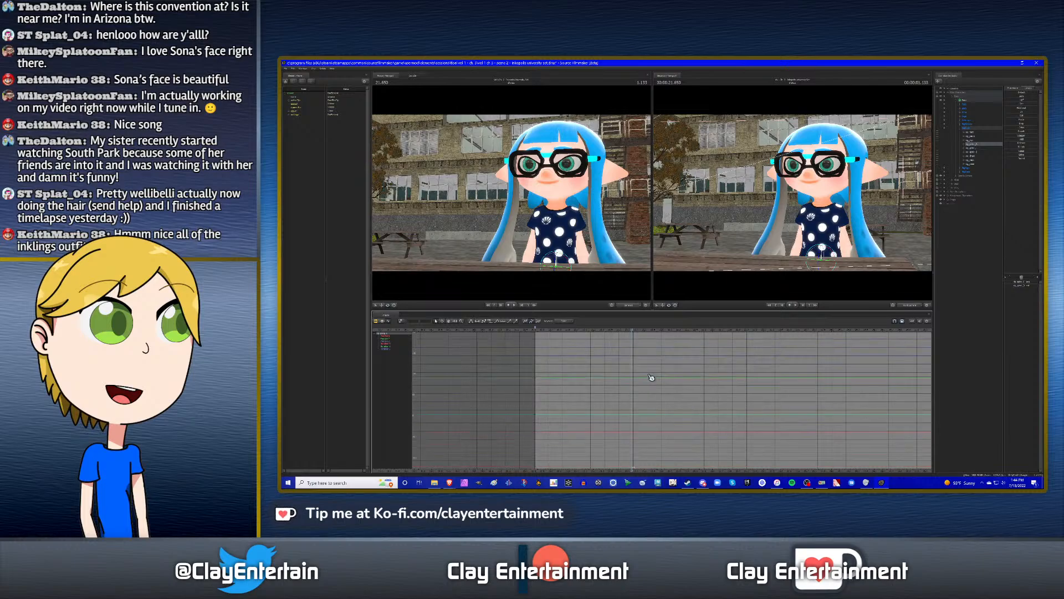
{"action": "scroll", "coordinate": [673, 377], "scroll_direction": "down", "scroll_amount": 3}
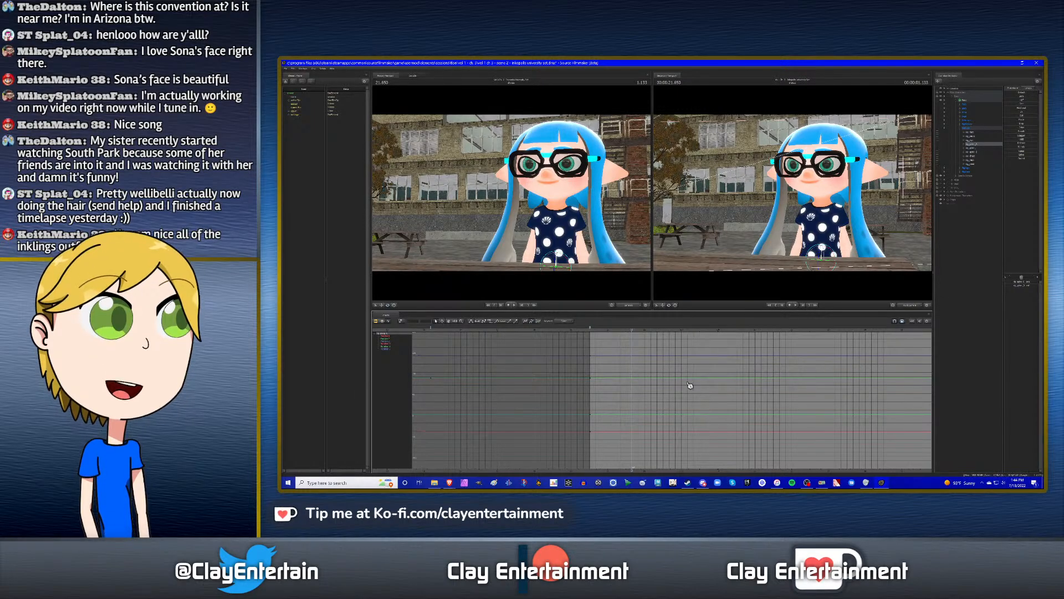
{"action": "scroll", "coordinate": [621, 391], "scroll_direction": "up", "scroll_amount": 3}
{"action": "scroll", "coordinate": [600, 380], "scroll_direction": "up", "scroll_amount": 3, "text": "ctrl"}
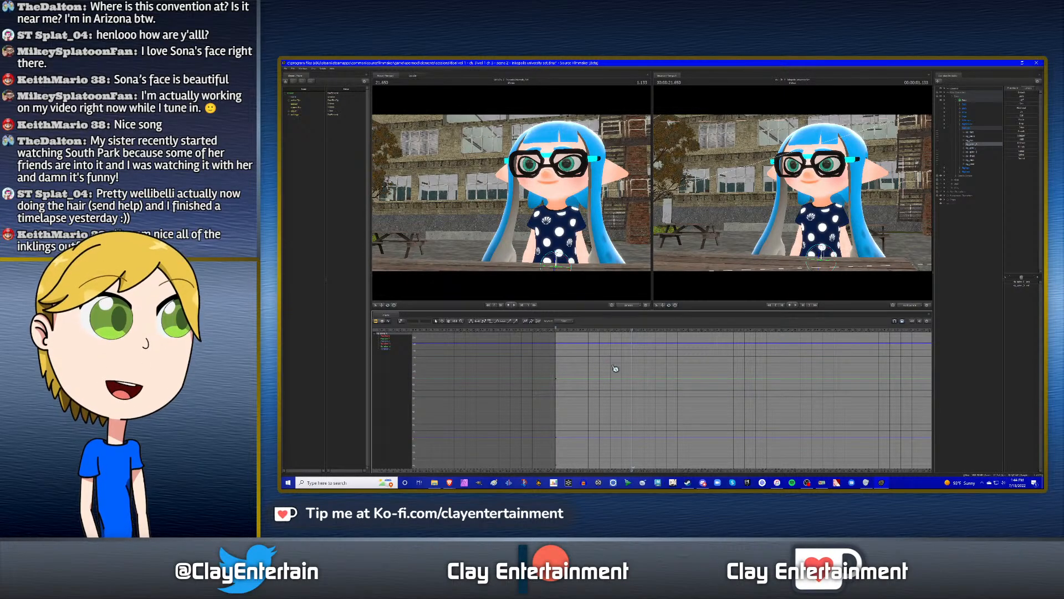
{"action": "left_click_drag", "start_coordinate": [677, 370], "coordinate": [751, 370]}
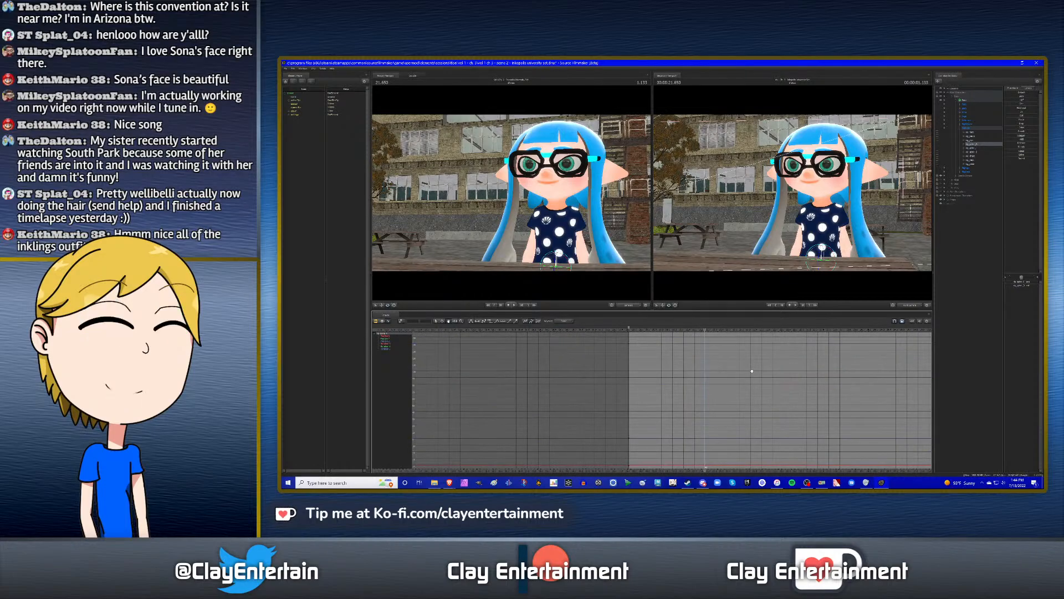
{"action": "key", "text": "w"}
{"action": "left_click_drag", "start_coordinate": [794, 222], "coordinate": [839, 229]}
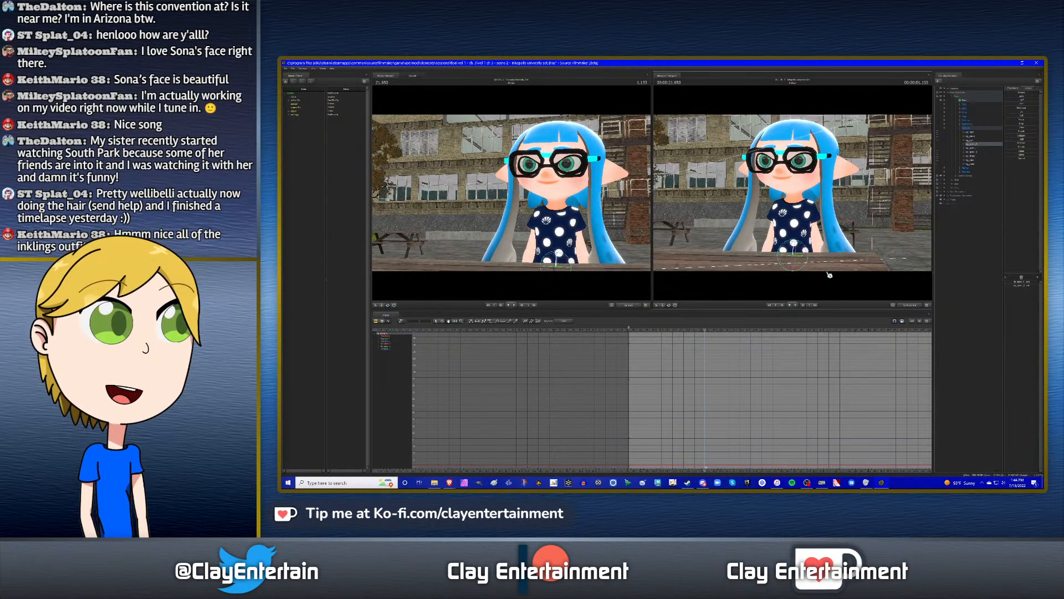
{"action": "middle_click_drag", "start_coordinate": [720, 361], "coordinate": [578, 329]}
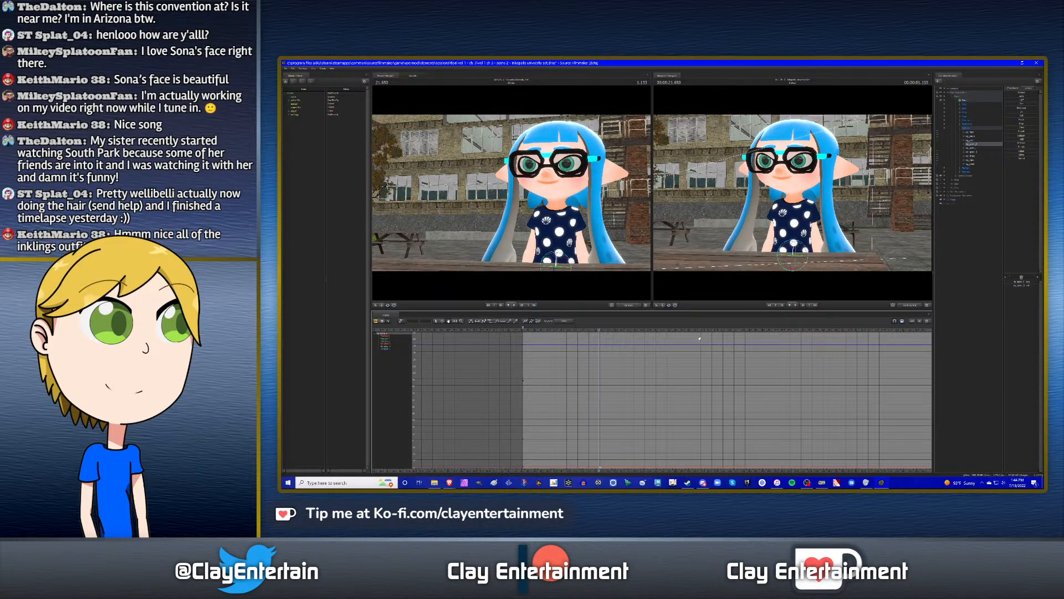
{"action": "scroll", "coordinate": [641, 338], "scroll_direction": "down", "scroll_amount": 2}
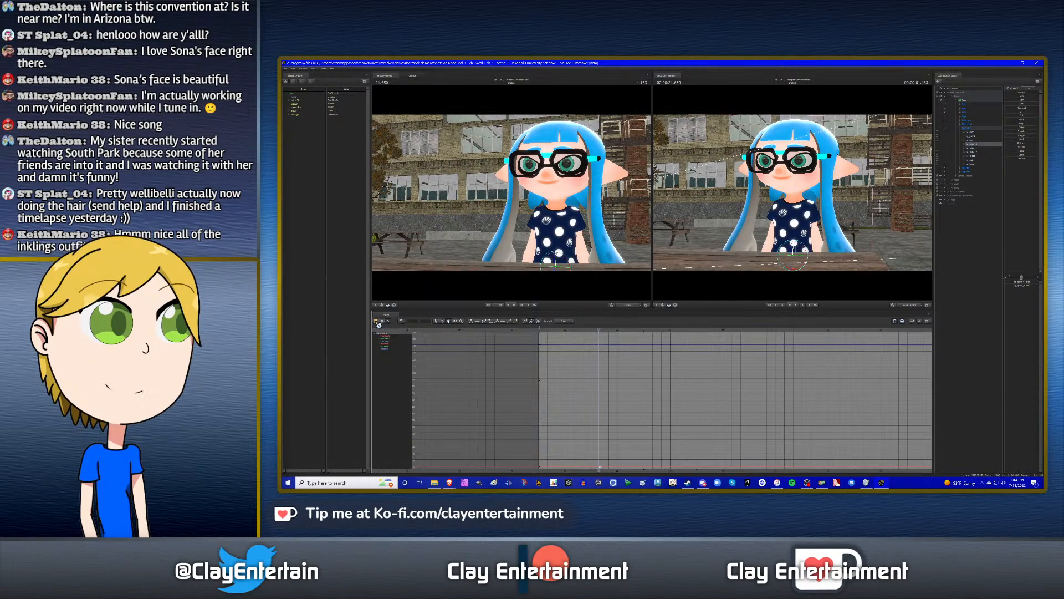
- Return to the start of the blue-haired Inkling's shot in the Clip Editor and play its opening audio to check the timing
{"action": "key", "text": "F3"}
{"action": "left_click_drag", "start_coordinate": [597, 334], "coordinate": [539, 335]}
{"action": "scroll", "coordinate": [631, 338], "scroll_direction": "down", "scroll_amount": 2}
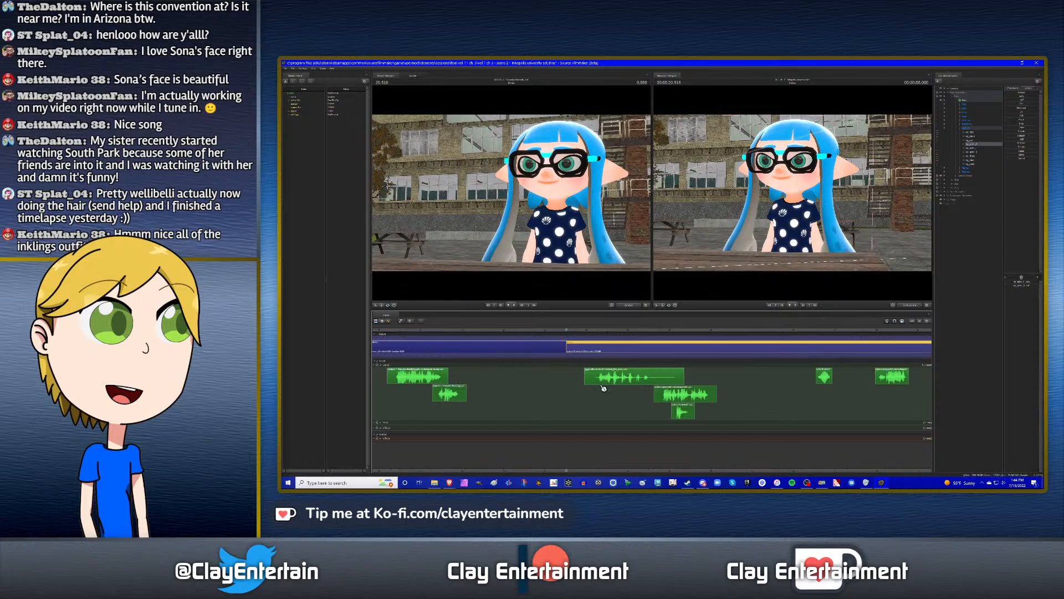
{"action": "key", "text": "space"}
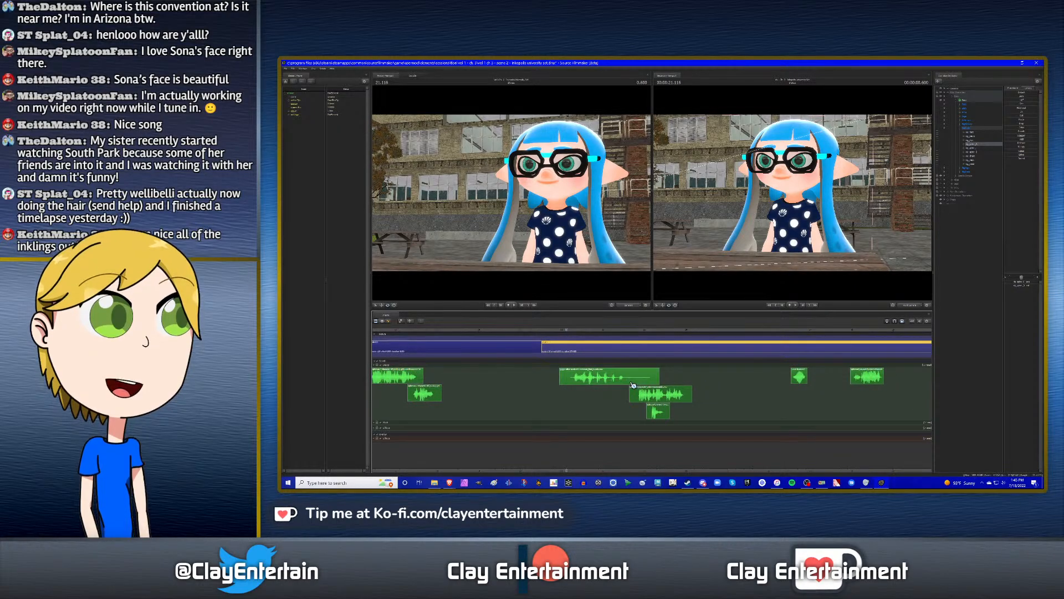
{"action": "key", "text": "space"}
{"action": "key", "text": "space"}
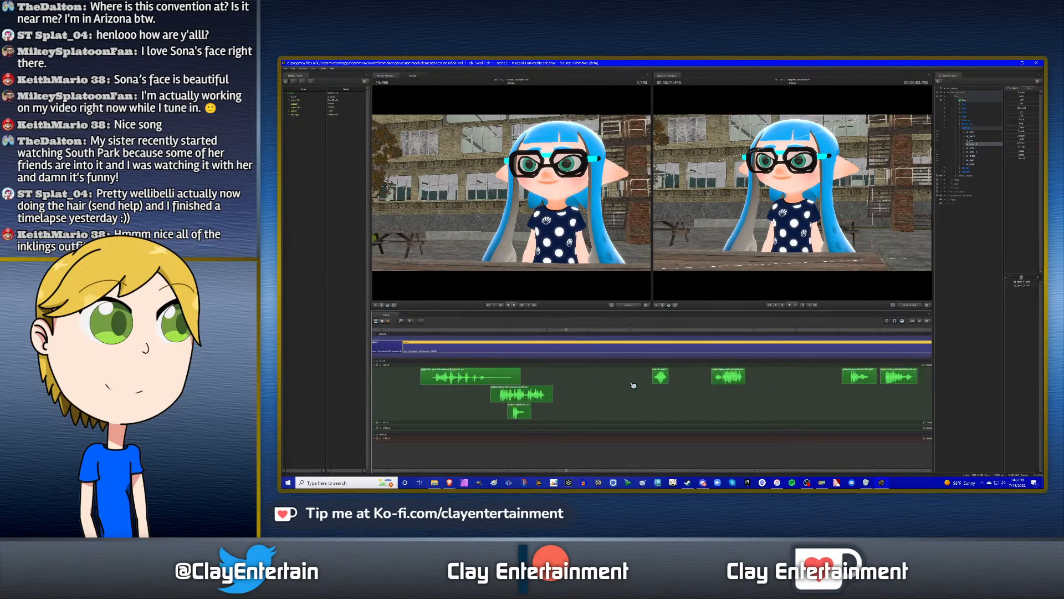
{"action": "key", "text": "space"}
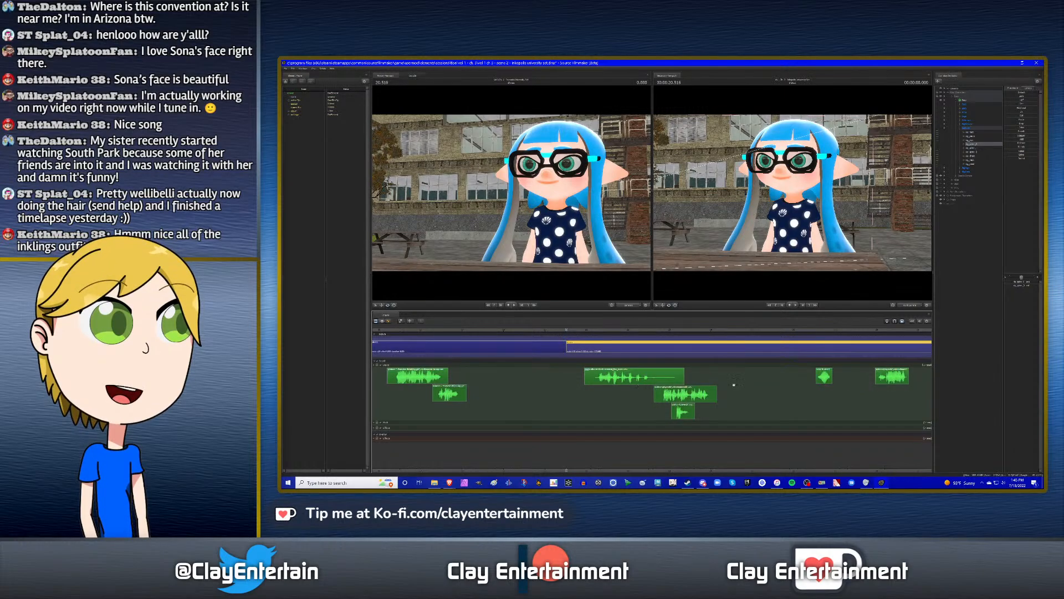
{"action": "key", "text": "space"}
{"action": "key", "text": "space"}
{"action": "scroll", "coordinate": [649, 367], "scroll_direction": "down", "scroll_amount": 1}
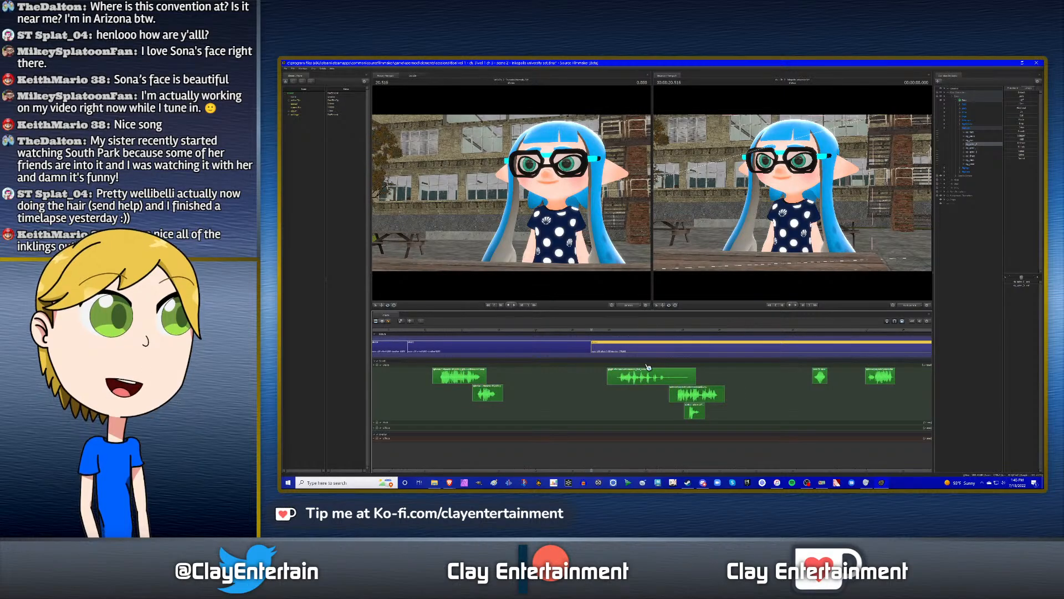
- Reopen the lower-body control's curves in the Graph Editor and place the playhead 0.666 s into the shot
{"action": "left_click", "coordinate": [388, 321]}
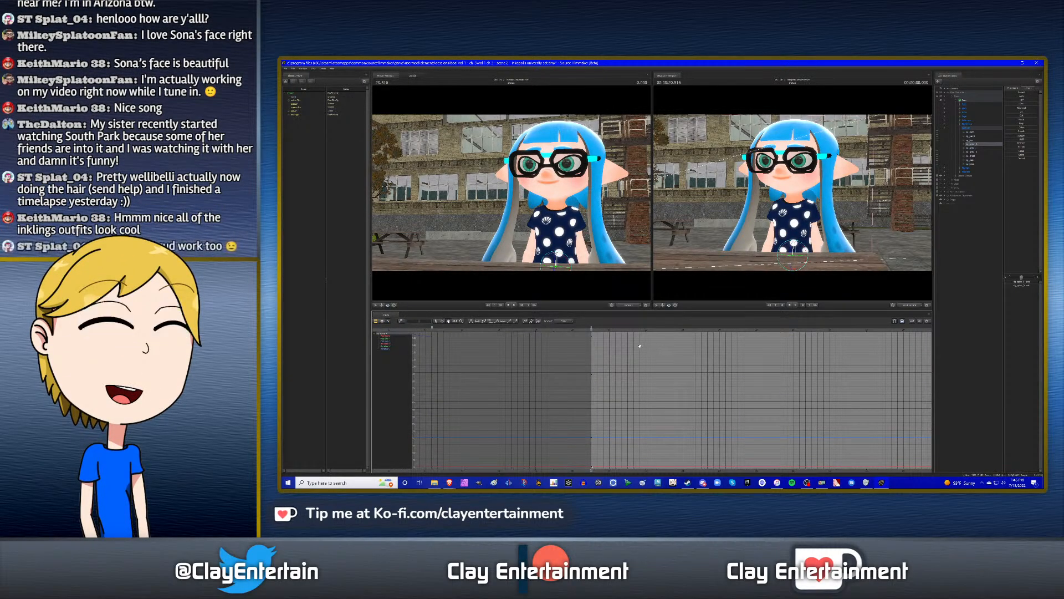
{"action": "scroll", "coordinate": [639, 345], "scroll_direction": "down", "scroll_amount": 3}
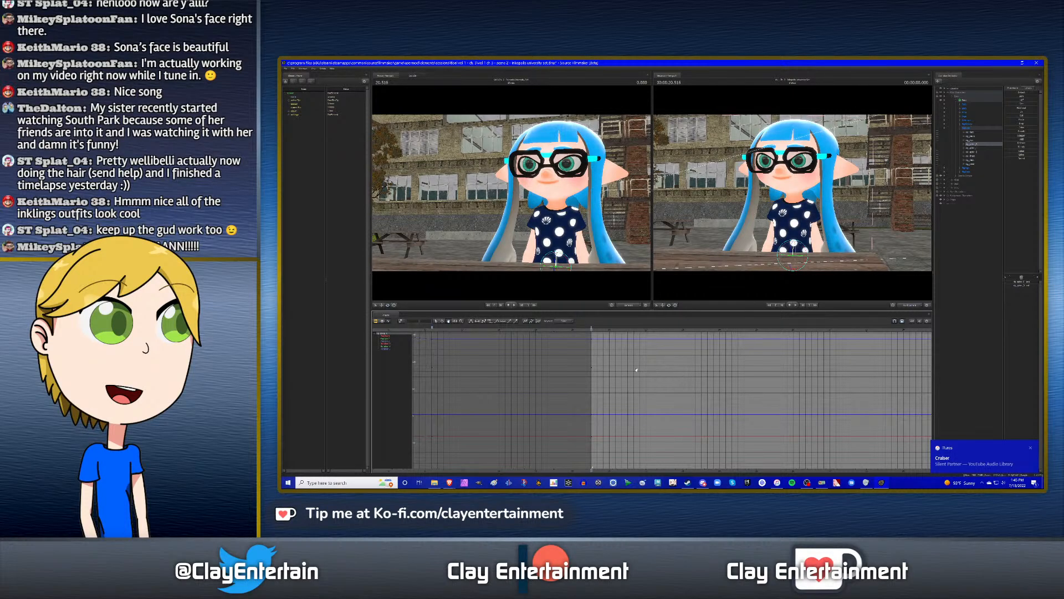
{"action": "middle_click_drag", "start_coordinate": [631, 349], "coordinate": [623, 352]}
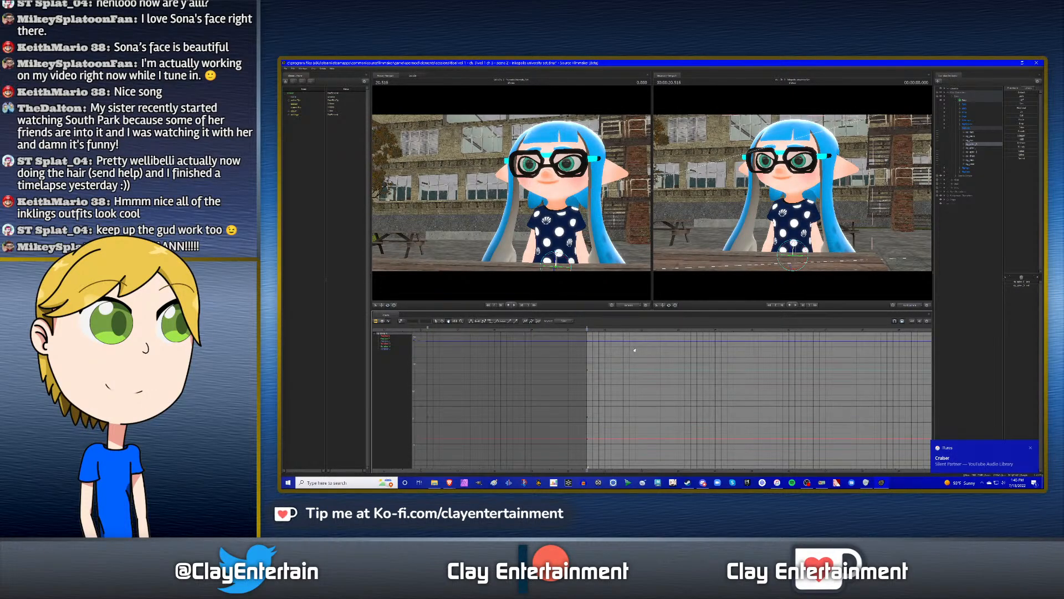
{"action": "left_click", "coordinate": [610, 331]}
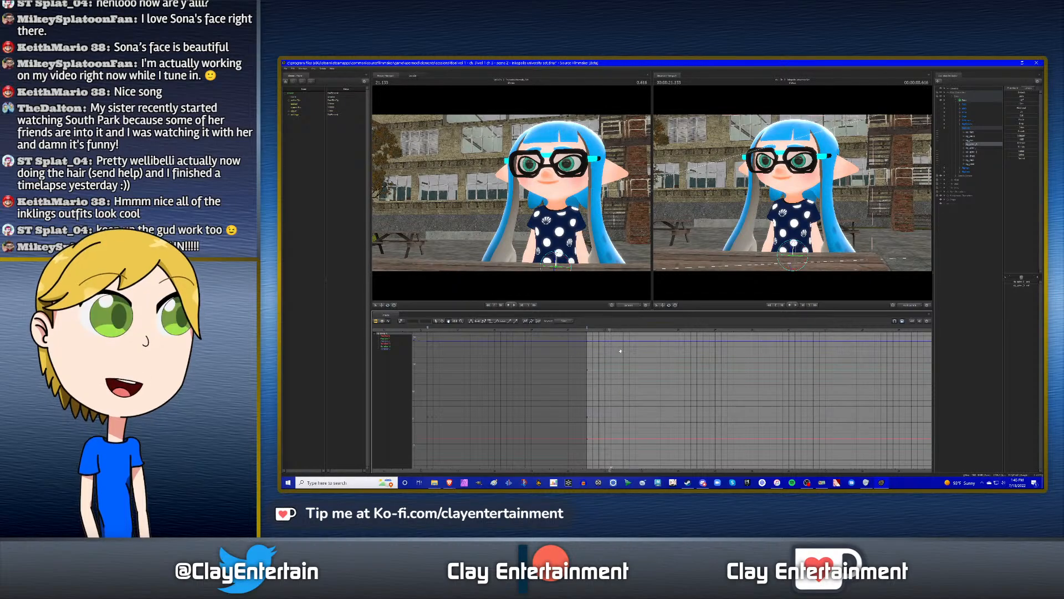
{"action": "scroll", "coordinate": [621, 351], "scroll_direction": "up", "scroll_amount": 5}
{"action": "left_click", "coordinate": [614, 330]}
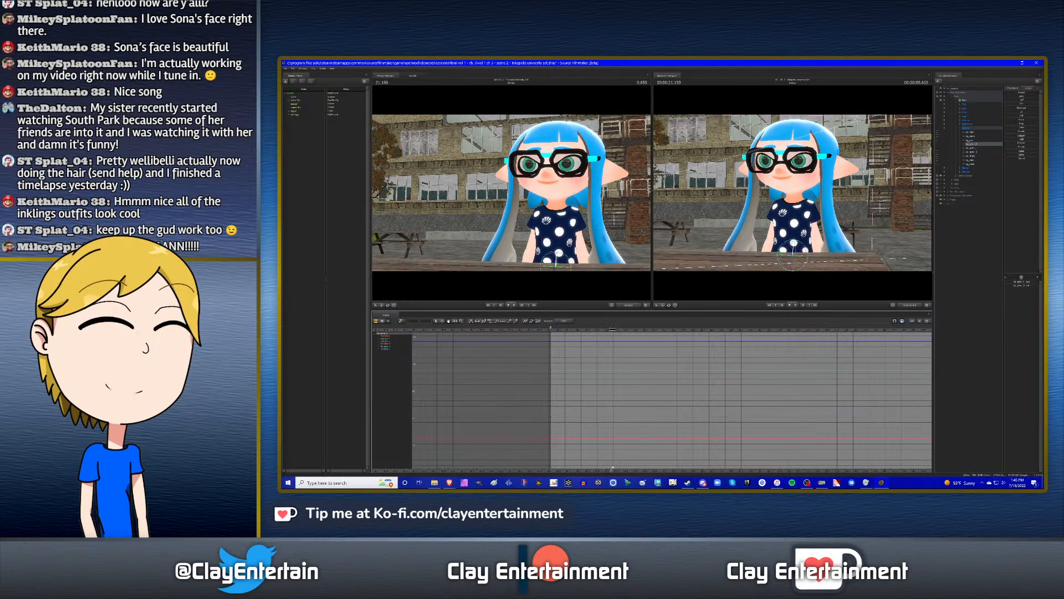
{"action": "left_click", "coordinate": [616, 330]}
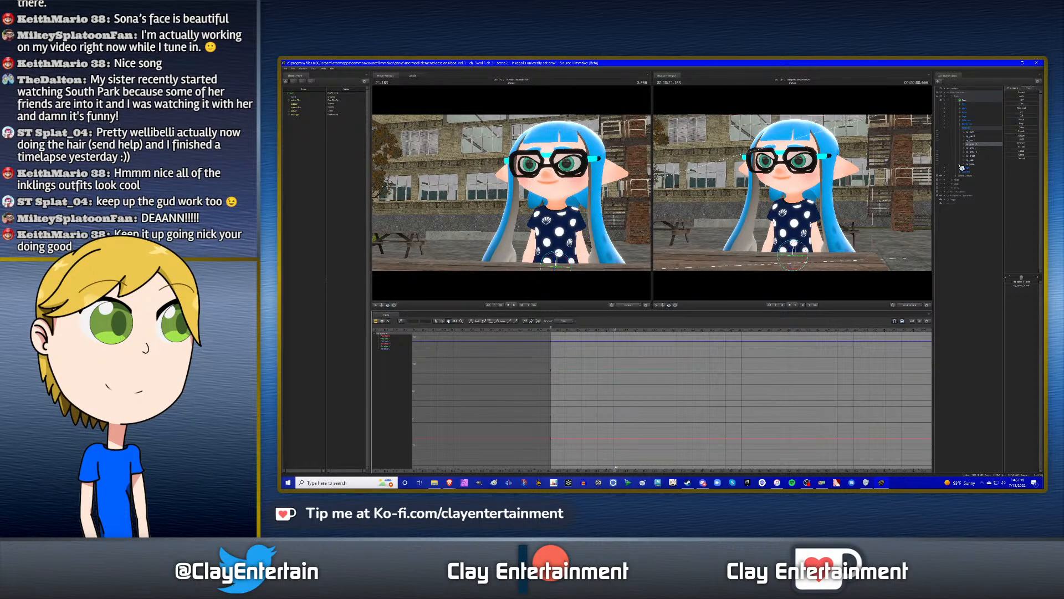
- Reposition the work camera for a closer frontal view of the blue-haired Inkling and enlarge the curves around the playhead
{"action": "left_click_drag", "start_coordinate": [845, 206], "coordinate": [707, 344]}
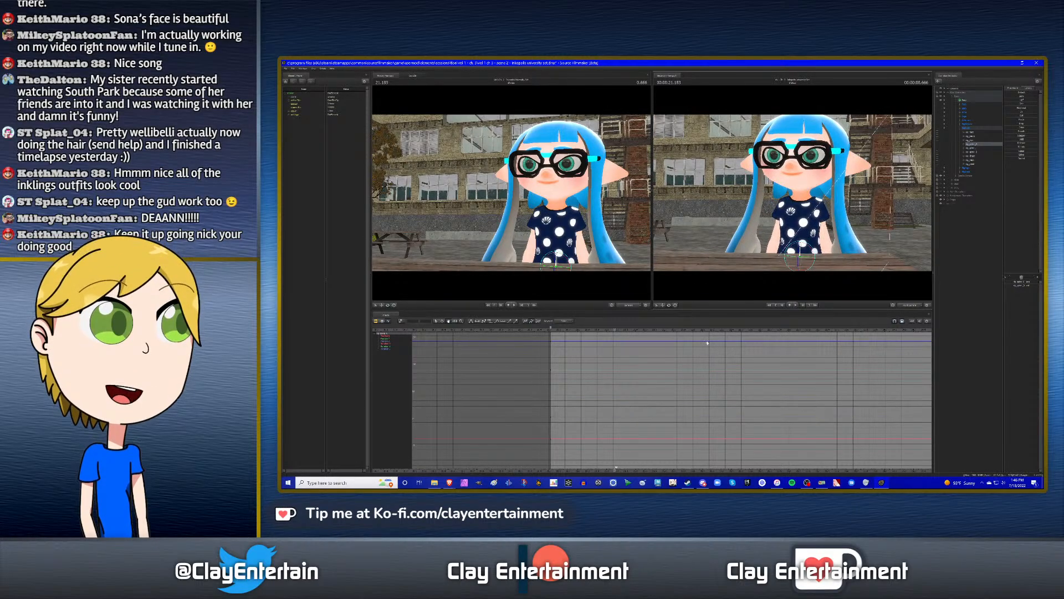
{"action": "left_click_drag", "start_coordinate": [754, 223], "coordinate": [754, 223]}
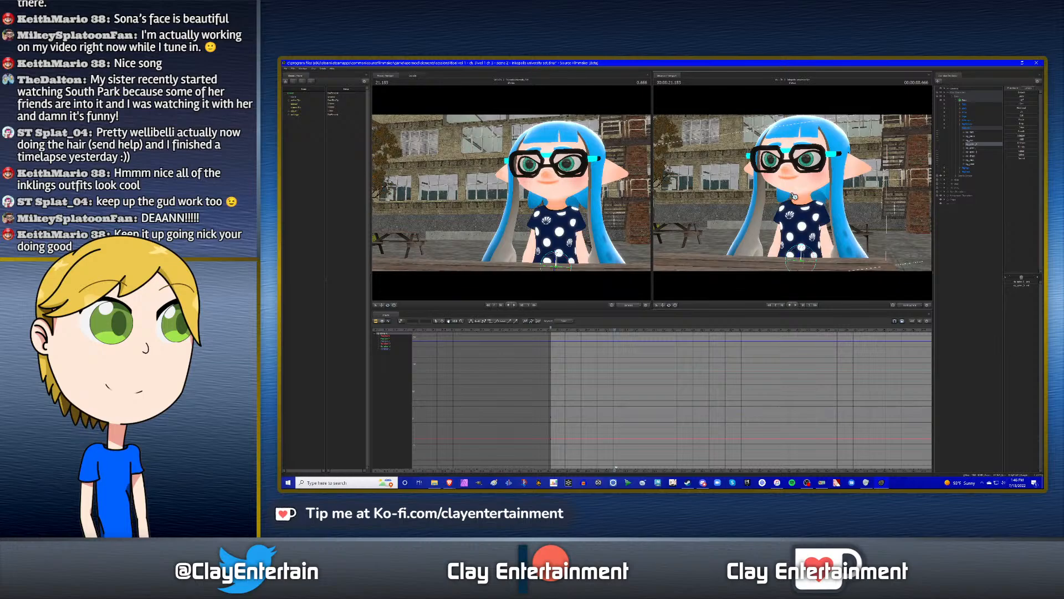
{"action": "left_click_drag", "start_coordinate": [795, 195], "coordinate": [794, 195]}
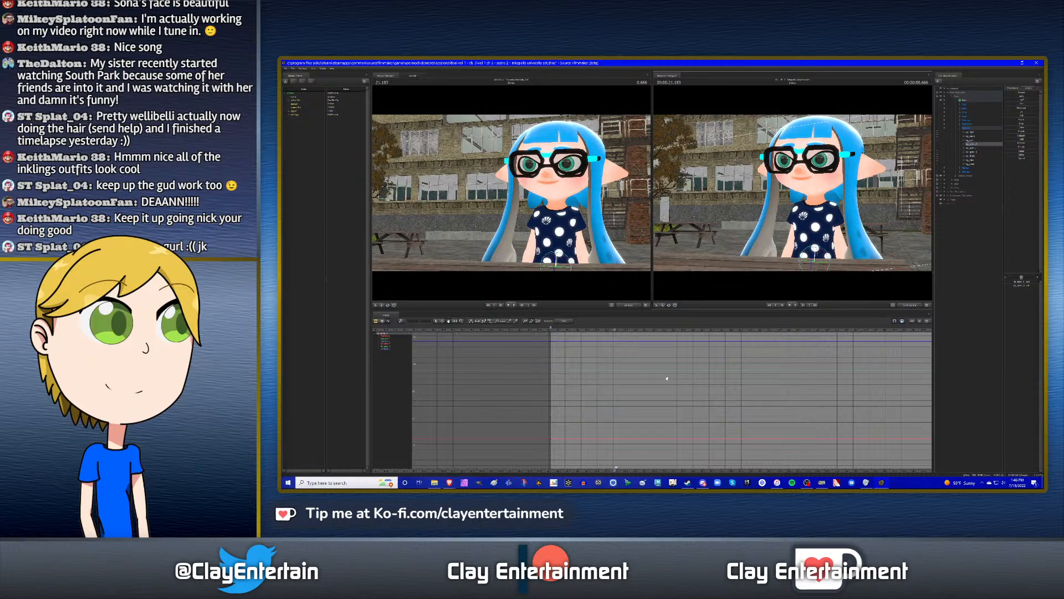
{"action": "scroll", "coordinate": [609, 349], "scroll_direction": "up", "scroll_amount": 3}
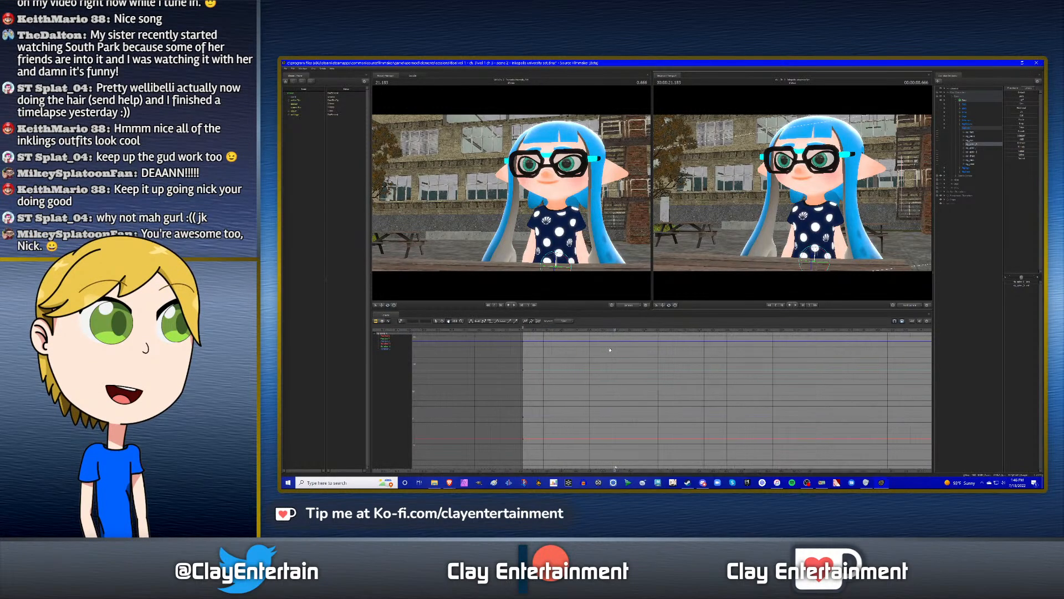
- Examine the lower-body curves around 0.666 s and shift the work camera to a slightly angled view of the blue-haired Inkling
{"action": "scroll", "coordinate": [609, 350], "scroll_direction": "up", "scroll_amount": 1}
{"action": "scroll", "coordinate": [604, 349], "scroll_direction": "down", "scroll_amount": 3, "text": "ctrl"}
{"action": "left_click_drag", "start_coordinate": [592, 359], "coordinate": [696, 366]}
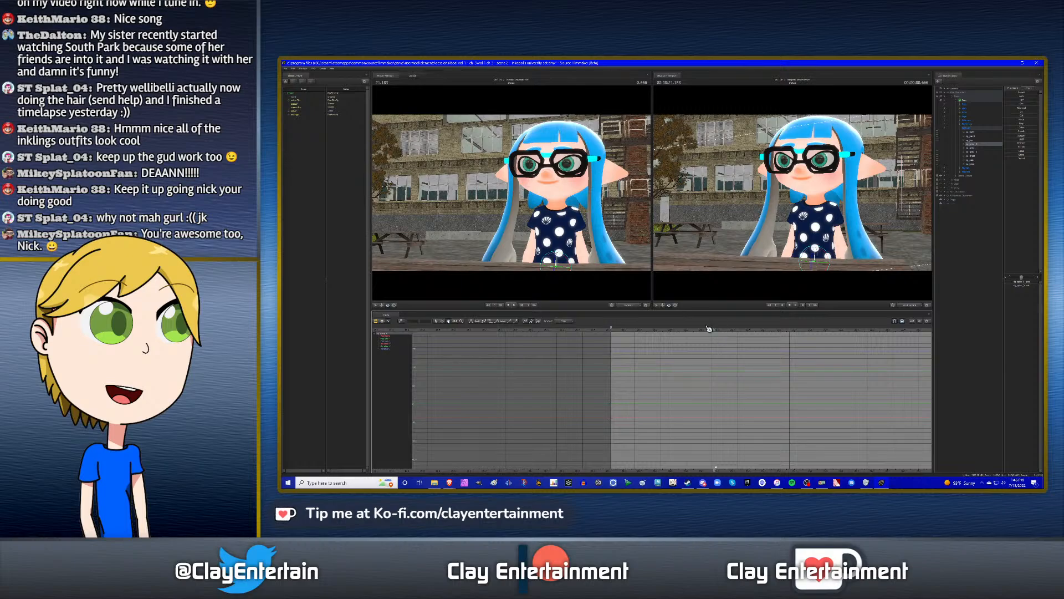
{"action": "scroll", "coordinate": [746, 373], "scroll_direction": "up", "scroll_amount": 2}
{"action": "scroll", "coordinate": [727, 376], "scroll_direction": "up", "scroll_amount": 2, "text": "ctrl"}
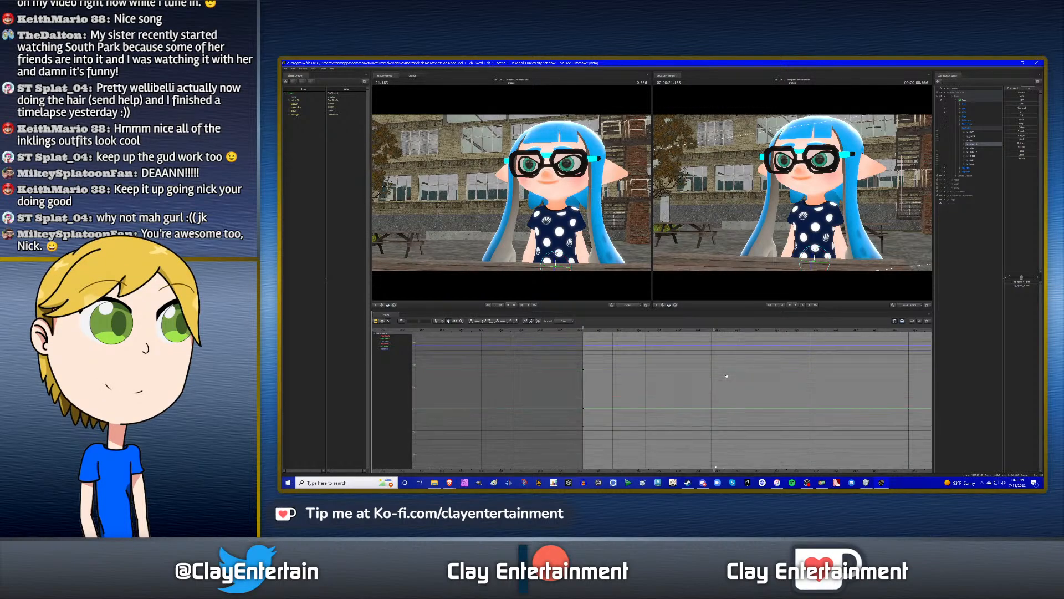
{"action": "left_click_drag", "start_coordinate": [716, 363], "coordinate": [724, 366]}
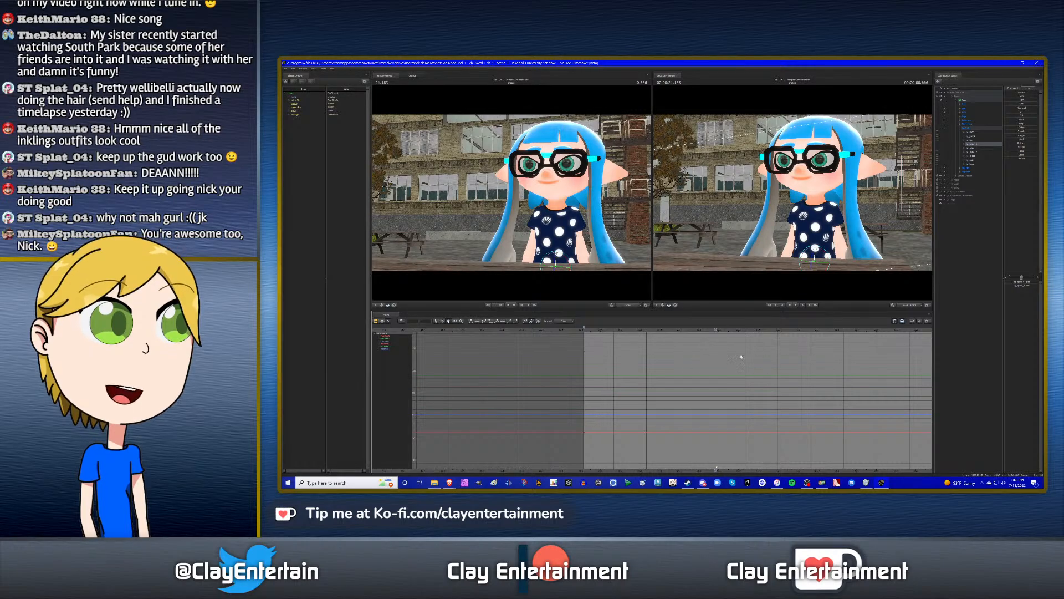
{"action": "left_click_drag", "start_coordinate": [739, 357], "coordinate": [680, 365]}
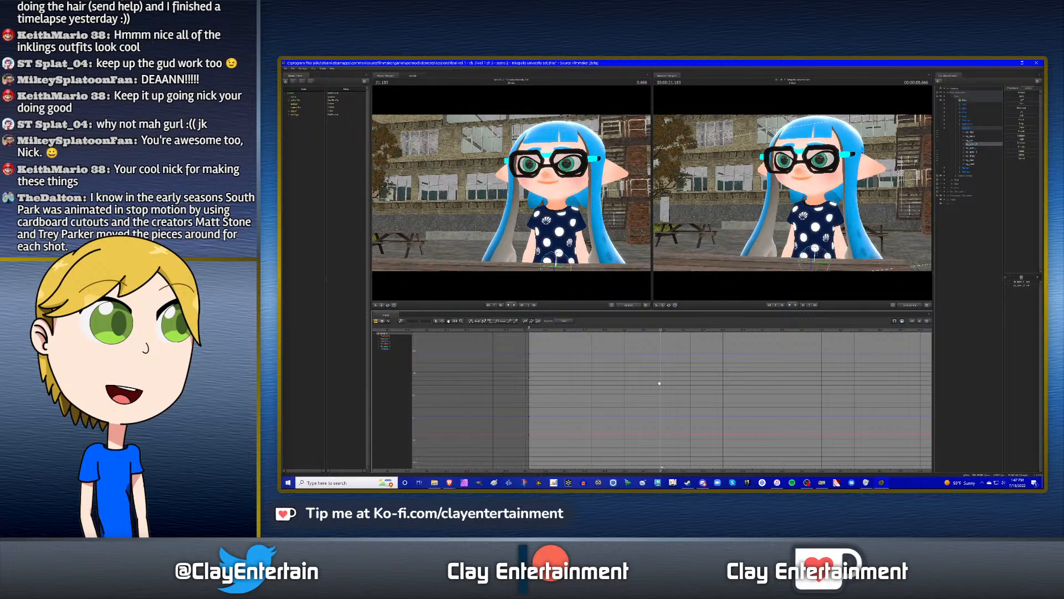
{"action": "mouse_move", "coordinate": [841, 200]}
{"action": "left_mouse_down"}
{"action": "mouse_move", "coordinate": [858, 199]}
{"action": "mouse_move", "coordinate": [849, 195]}
{"action": "left_mouse_up"}
{"action": "key", "text": "s"}
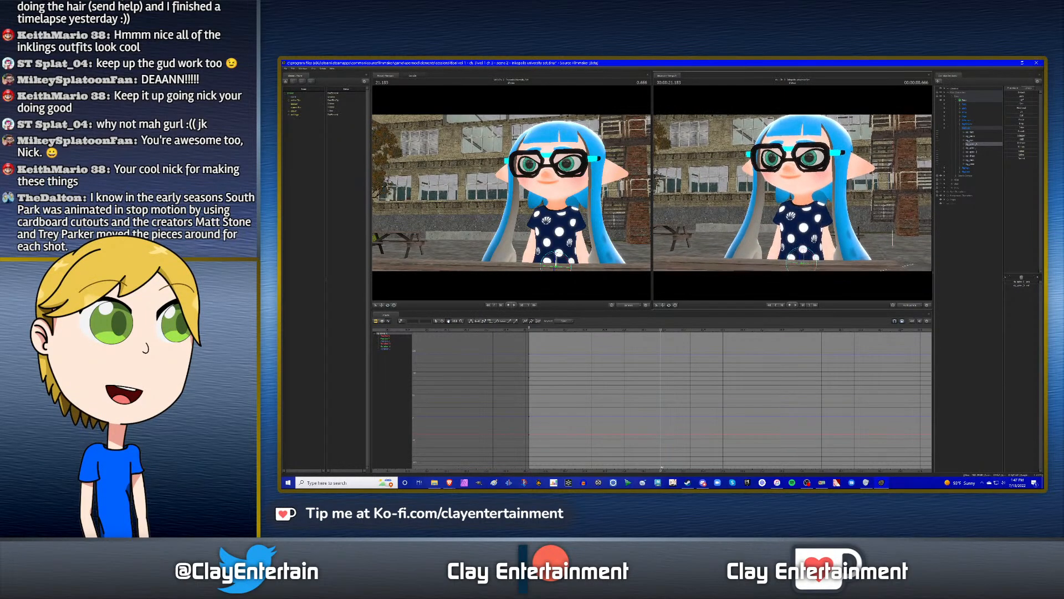
{"action": "key", "text": "a"}
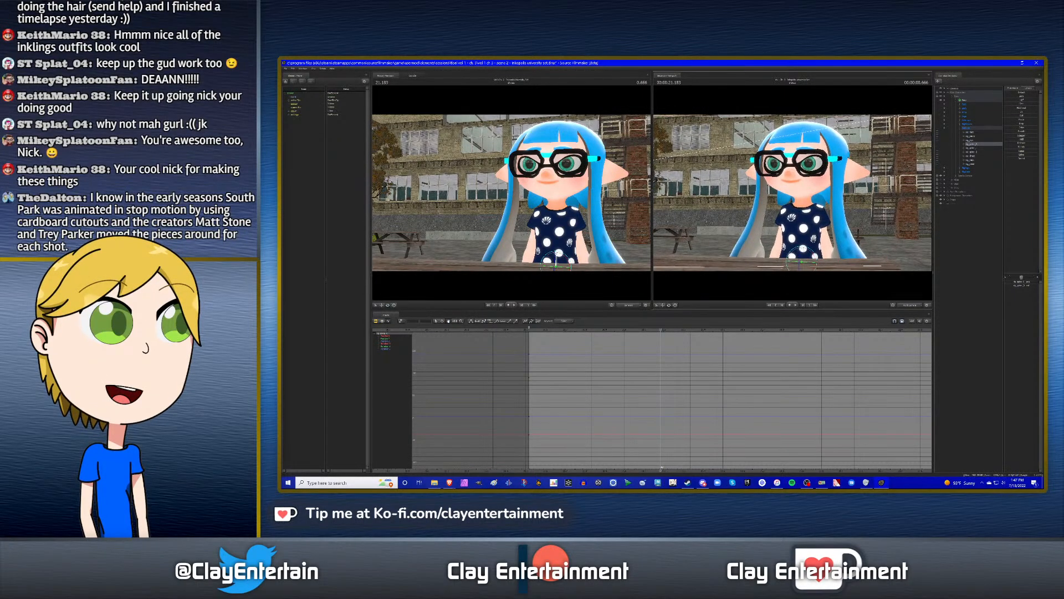
{"action": "key", "text": "w"}
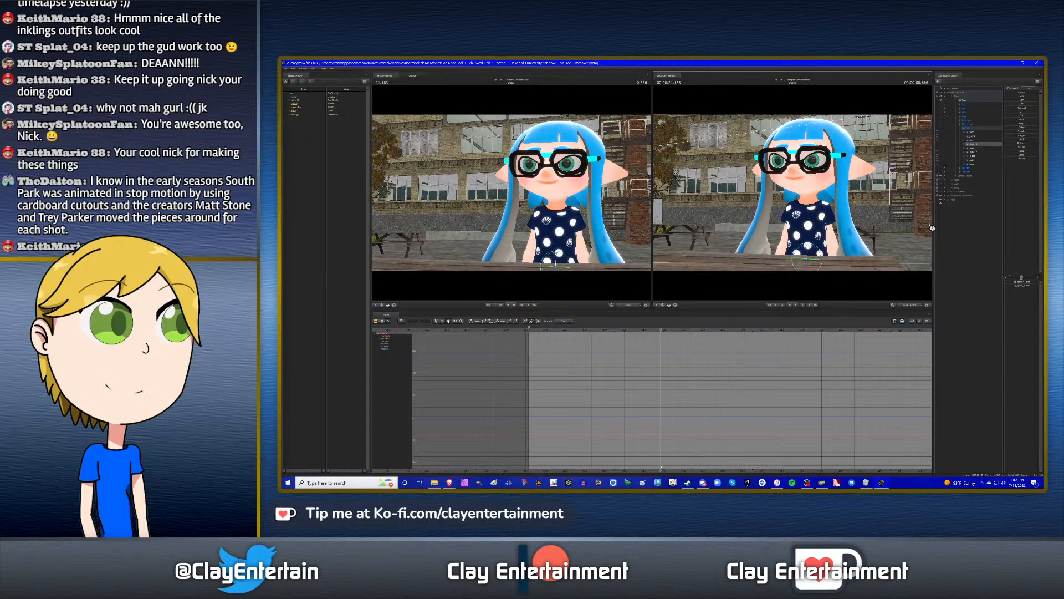
{"action": "left_click_drag", "start_coordinate": [839, 196], "coordinate": [843, 198]}
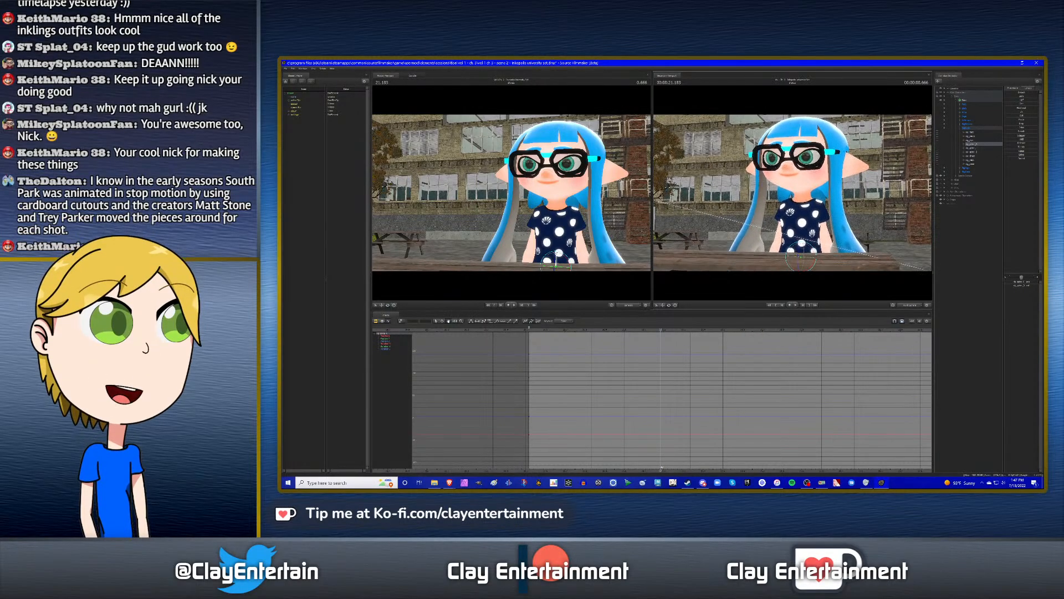
{"action": "left_click_drag", "start_coordinate": [806, 255], "coordinate": [806, 237]}
{"action": "left_click", "coordinate": [975, 148]}
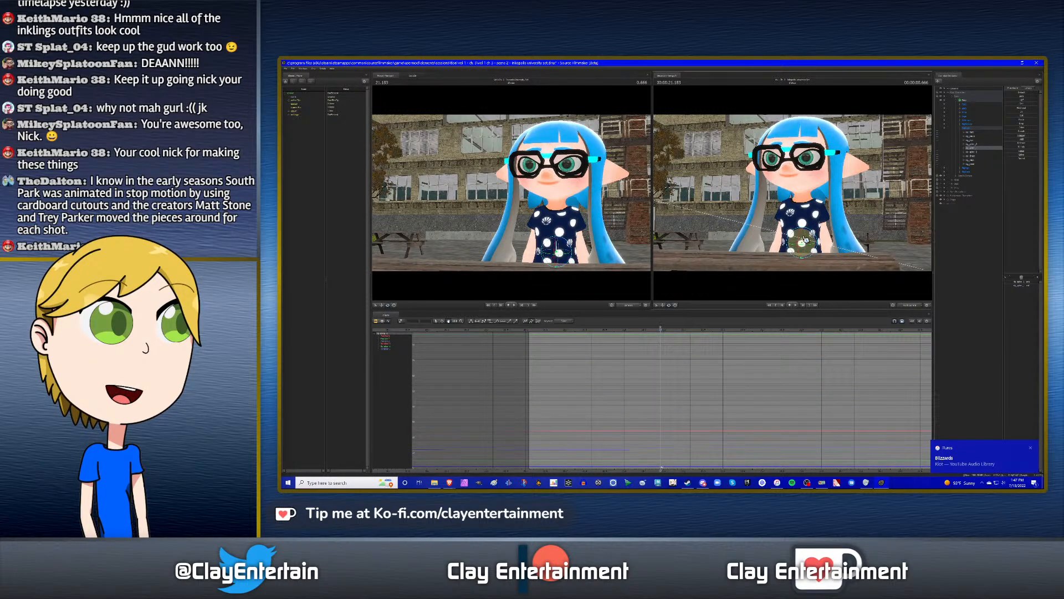
{"action": "left_click", "coordinate": [974, 153]}
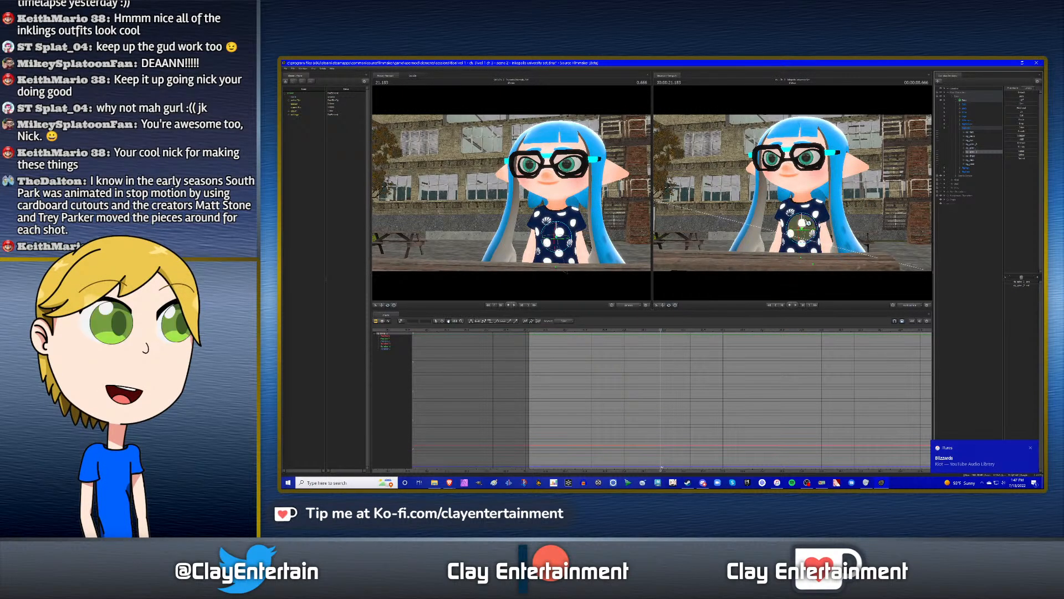
{"action": "left_click_drag", "start_coordinate": [806, 222], "coordinate": [806, 223]}
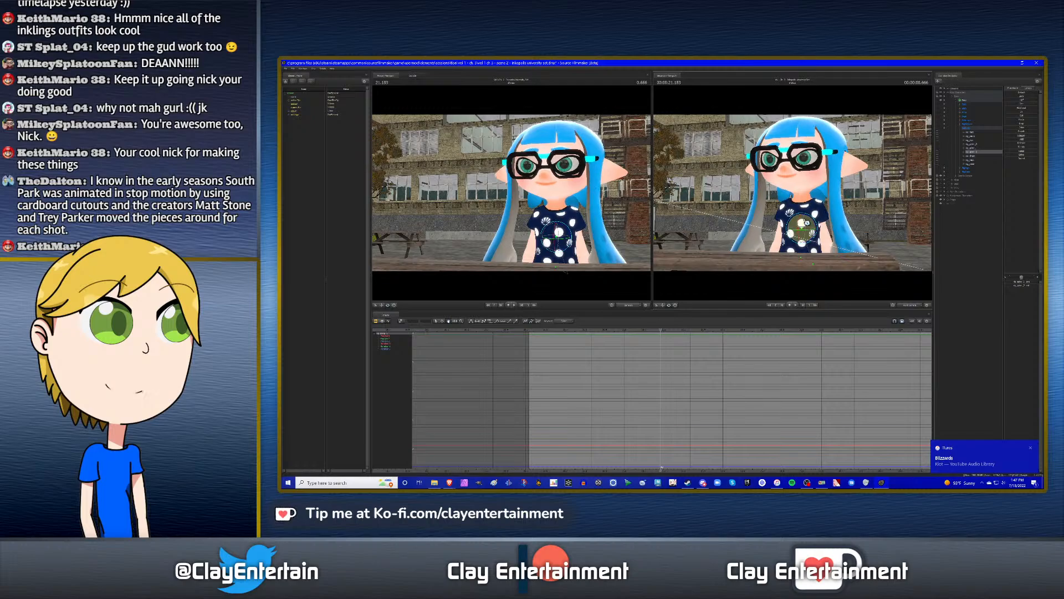
{"action": "left_click", "coordinate": [971, 156]}
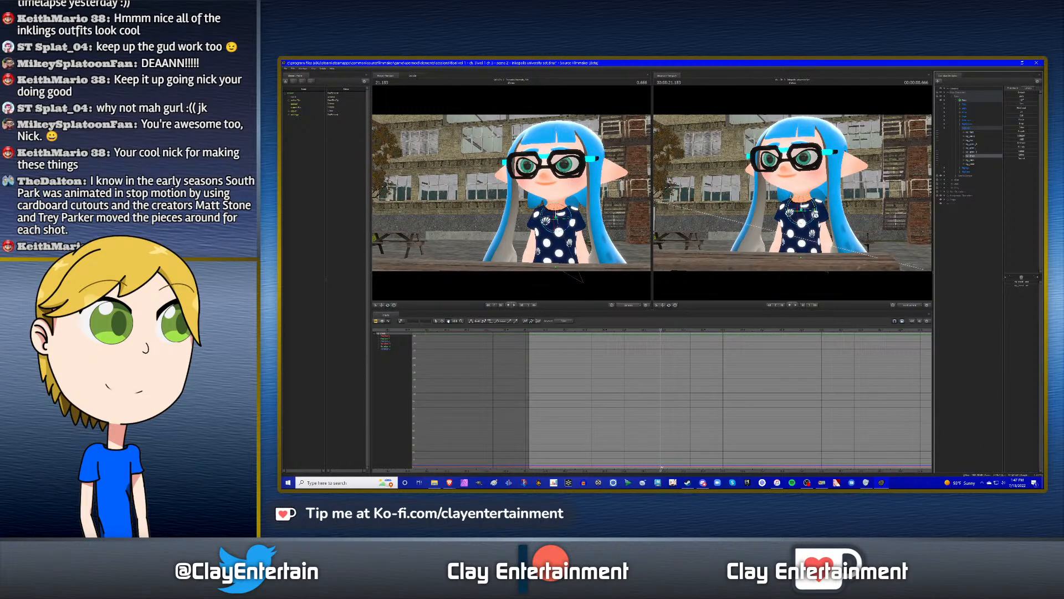
{"action": "left_click_drag", "start_coordinate": [795, 206], "coordinate": [806, 208]}
{"action": "left_click", "coordinate": [975, 160]}
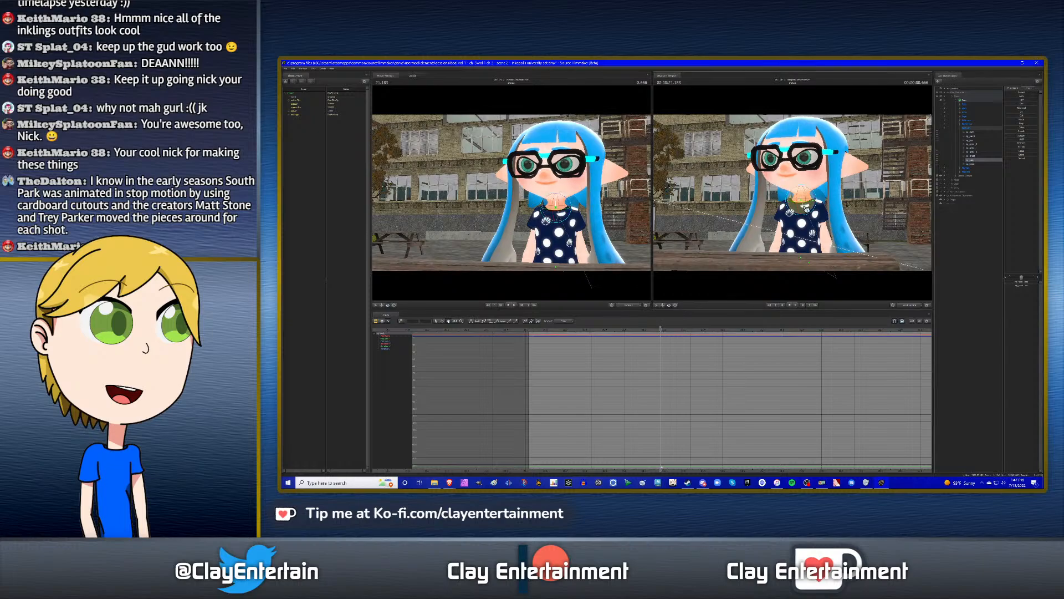
{"action": "left_click", "coordinate": [980, 164]}
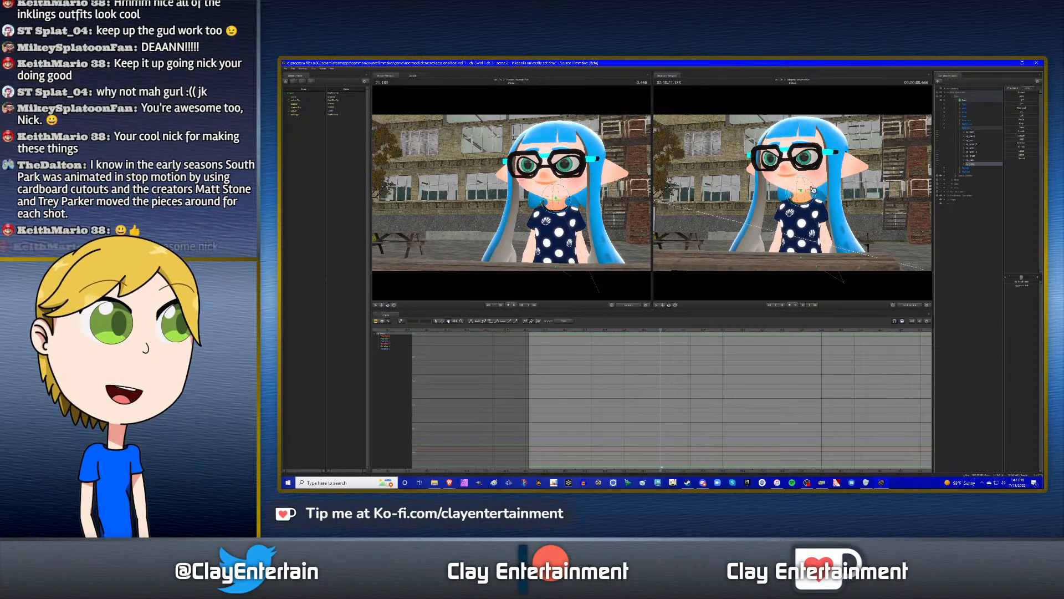
{"action": "left_click_drag", "start_coordinate": [810, 189], "coordinate": [809, 189]}
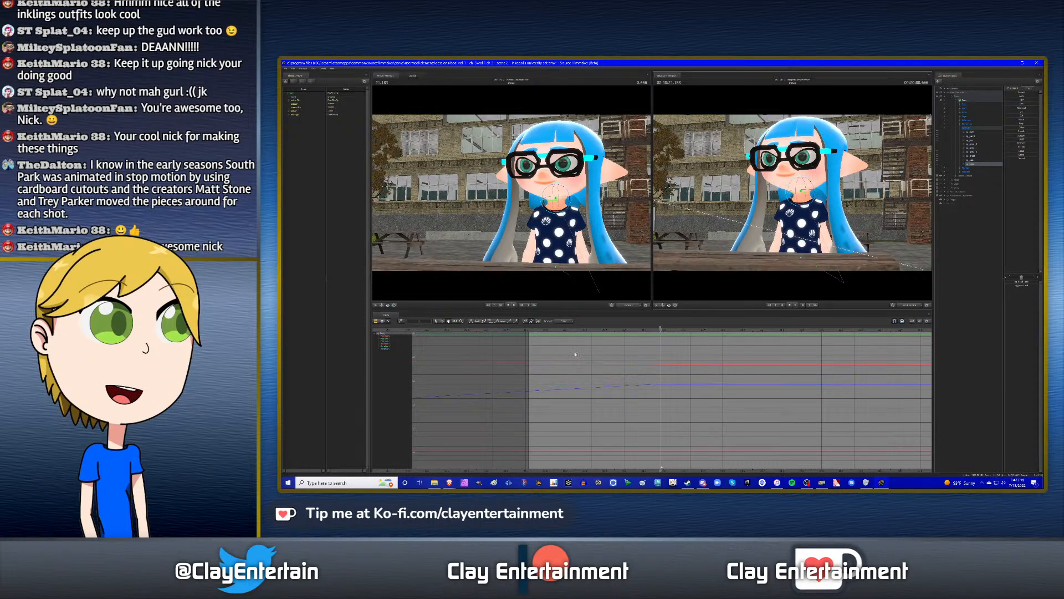
{"action": "key", "text": "f"}
{"action": "key", "text": "ctrl+z"}
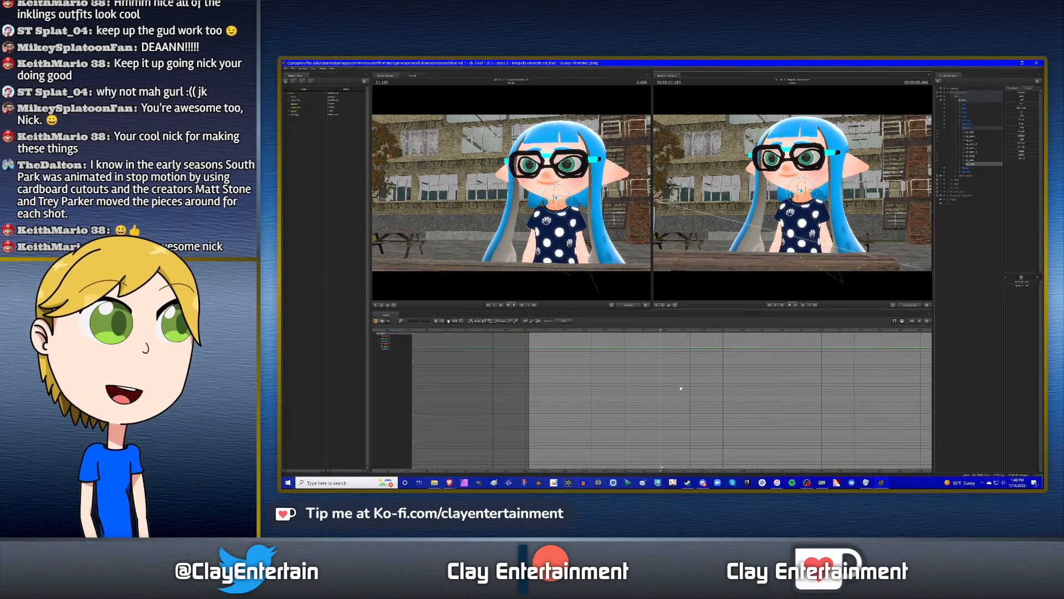
- Key all of the blue-haired Inkling's controls at the start of her shot and select the lower-body control
{"action": "left_click", "coordinate": [973, 145]}
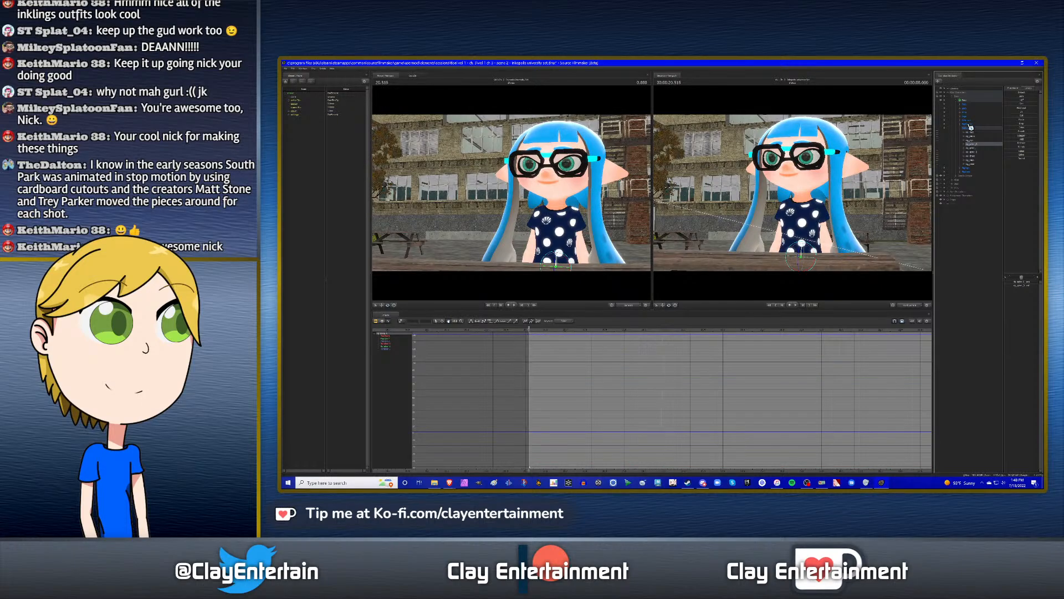
{"action": "left_click", "coordinate": [966, 101]}
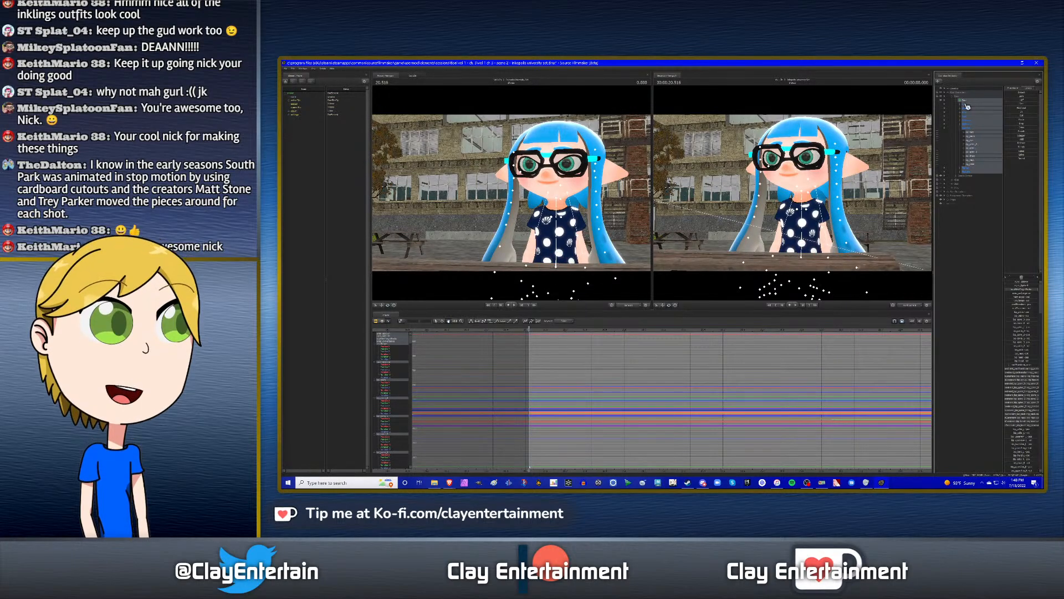
{"action": "left_click", "coordinate": [975, 147]}
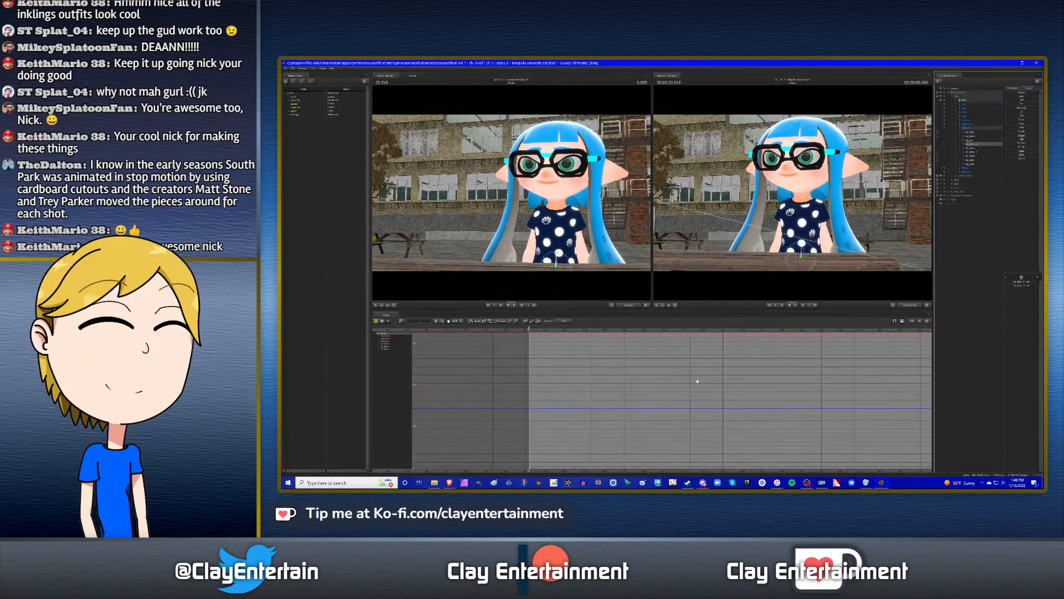
- Place the playhead 0.666 s into the shot and slightly adjust the blue-haired Inkling's lower-body control there
{"action": "left_click", "coordinate": [625, 329]}
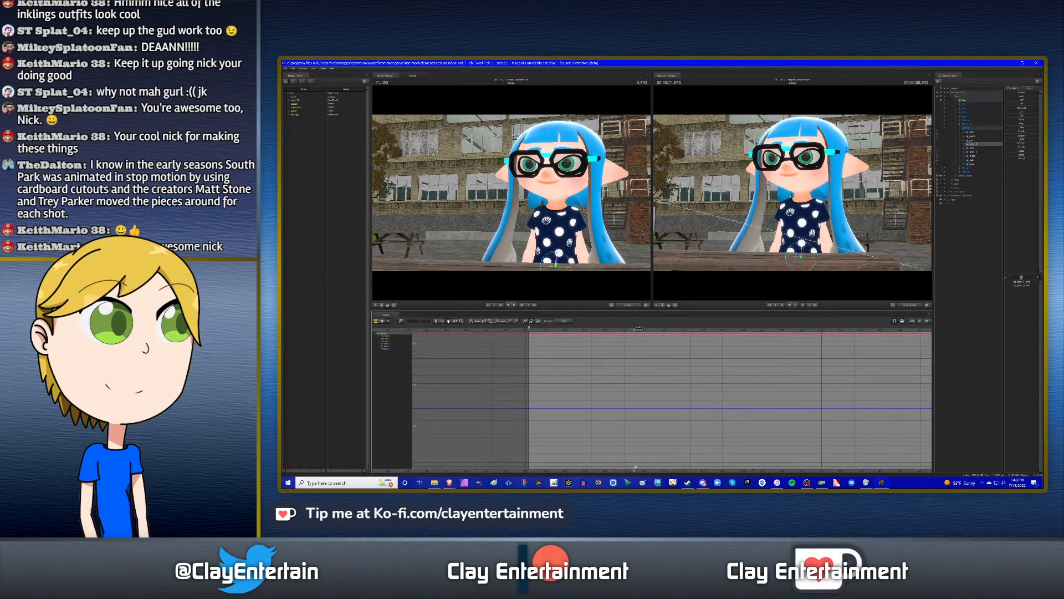
{"action": "left_click_drag", "start_coordinate": [639, 328], "coordinate": [661, 328]}
{"action": "key", "text": "ctrl"}
{"action": "scroll", "coordinate": [725, 377], "scroll_direction": "down", "scroll_amount": 2}
{"action": "scroll", "coordinate": [724, 375], "scroll_direction": "up", "scroll_amount": 2}
{"action": "scroll", "coordinate": [692, 361], "scroll_direction": "down", "scroll_amount": 2}
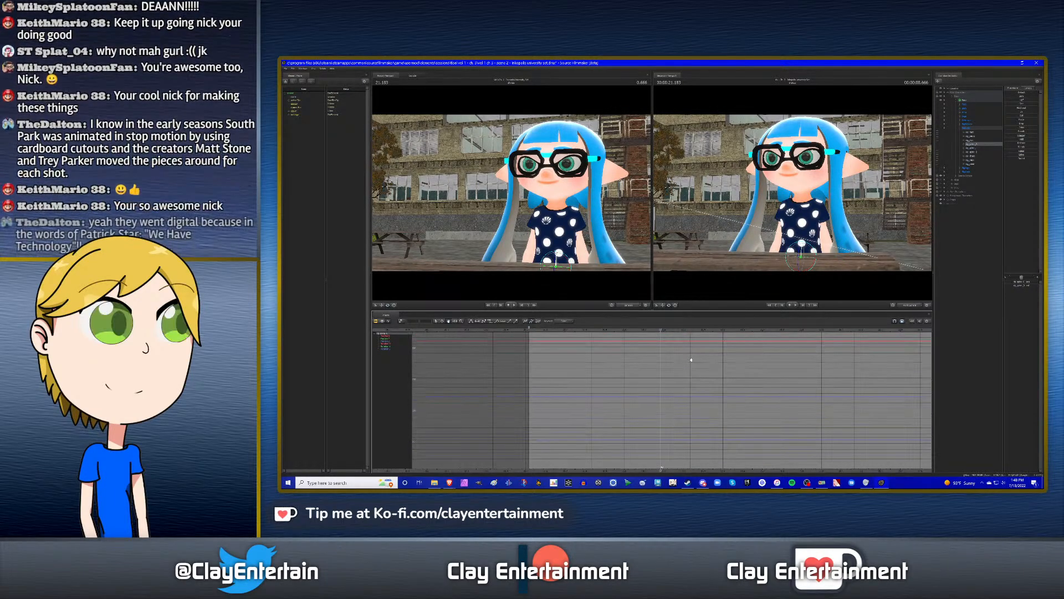
{"action": "middle_click_drag", "start_coordinate": [691, 360], "coordinate": [709, 361]}
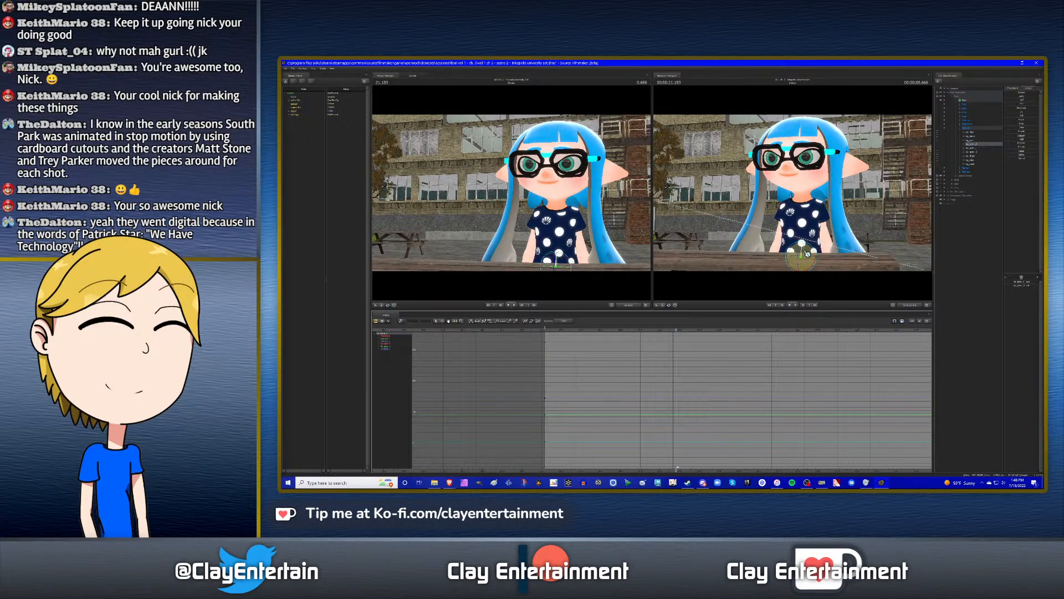
{"action": "left_click_drag", "start_coordinate": [807, 253], "coordinate": [807, 254]}
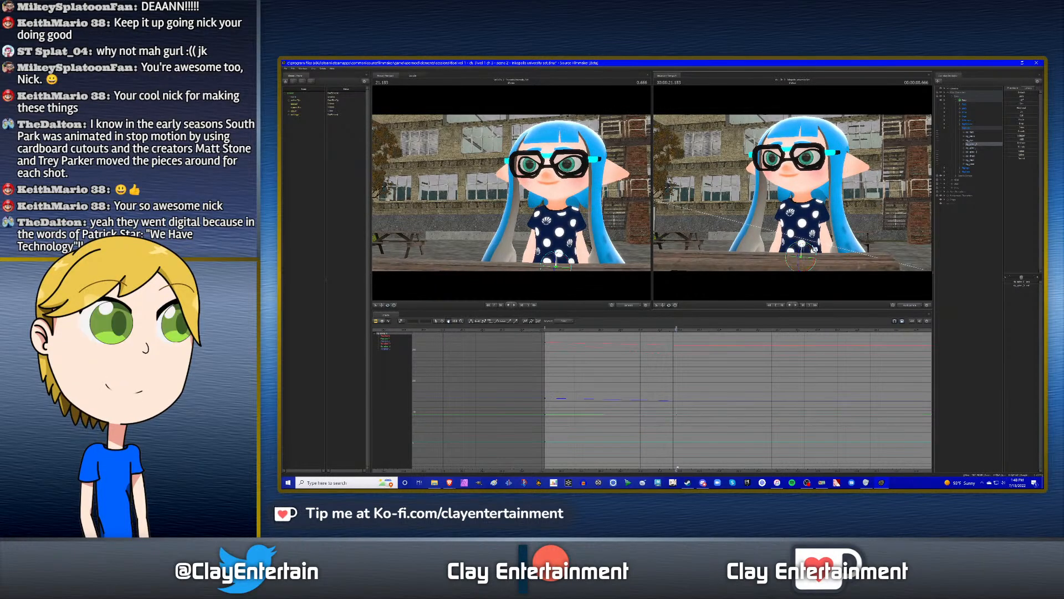
- Compare the lowest spine control against the shot's start, then rotate the middle spine control slightly at 0.666 s
{"action": "left_click", "coordinate": [977, 149]}
{"action": "key", "text": "Up"}
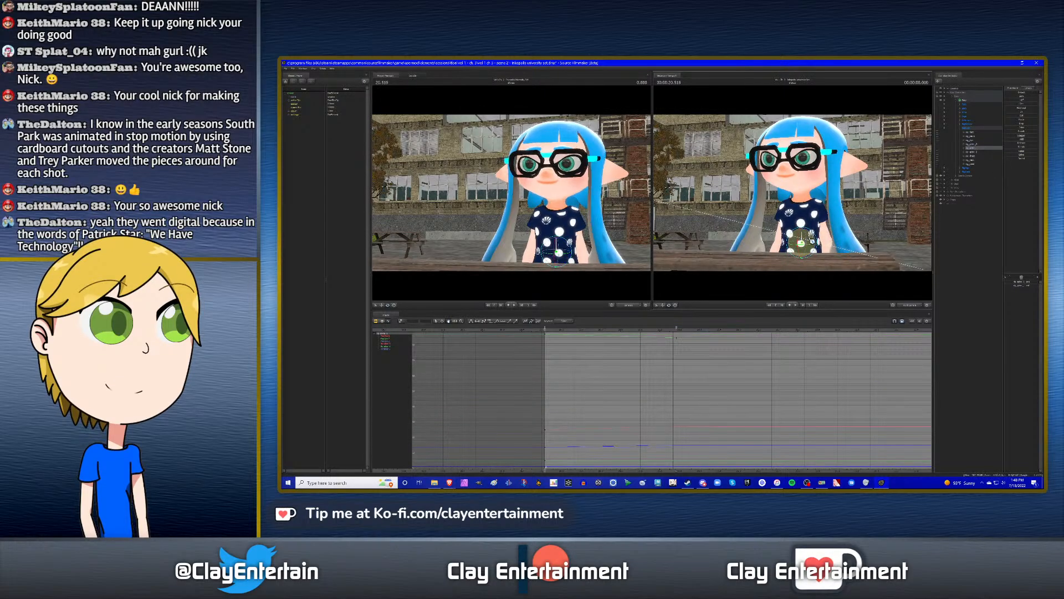
{"action": "key", "text": "Down"}
{"action": "left_click", "coordinate": [976, 151]}
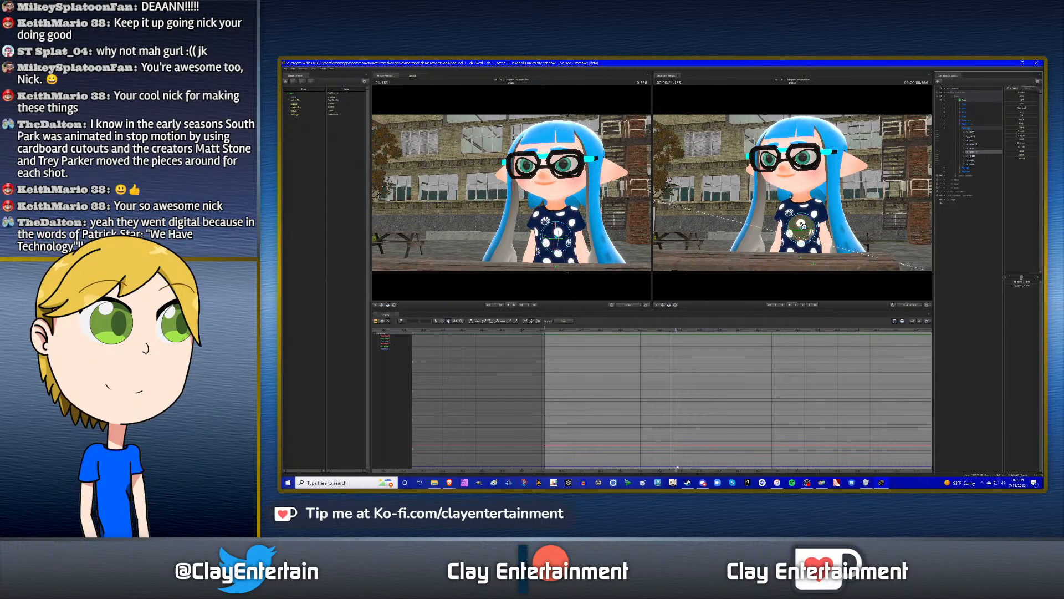
{"action": "left_click_drag", "start_coordinate": [803, 223], "coordinate": [840, 227]}
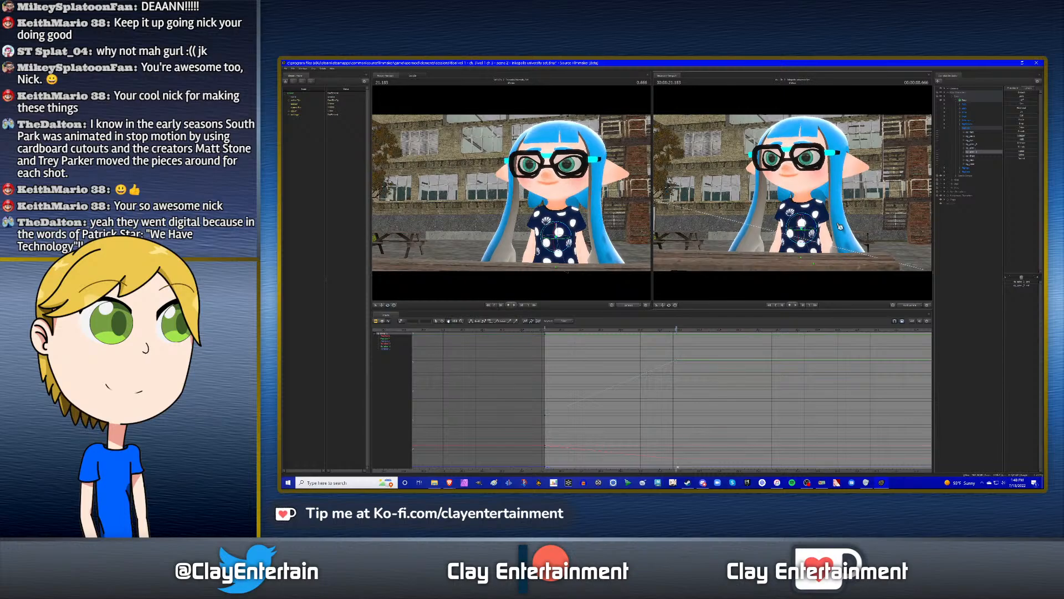
- Rotate the blue-haired Inkling's chest control slightly at 0.666 s, comparing the pose with and without the change
{"action": "left_click", "coordinate": [971, 157]}
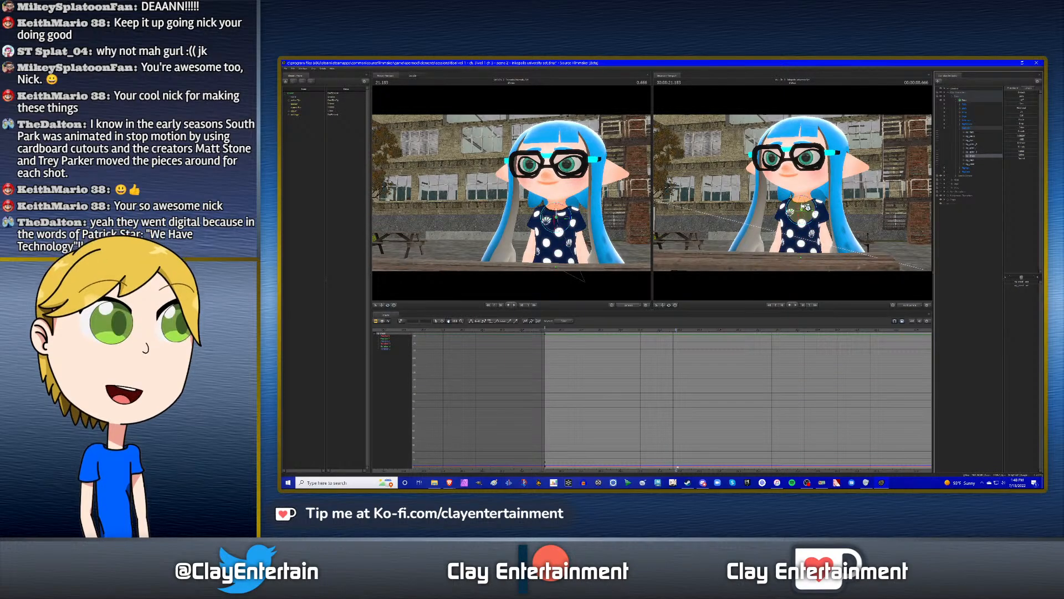
{"action": "left_click_drag", "start_coordinate": [802, 210], "coordinate": [794, 255]}
{"action": "left_click_drag", "start_coordinate": [810, 205], "coordinate": [808, 205]}
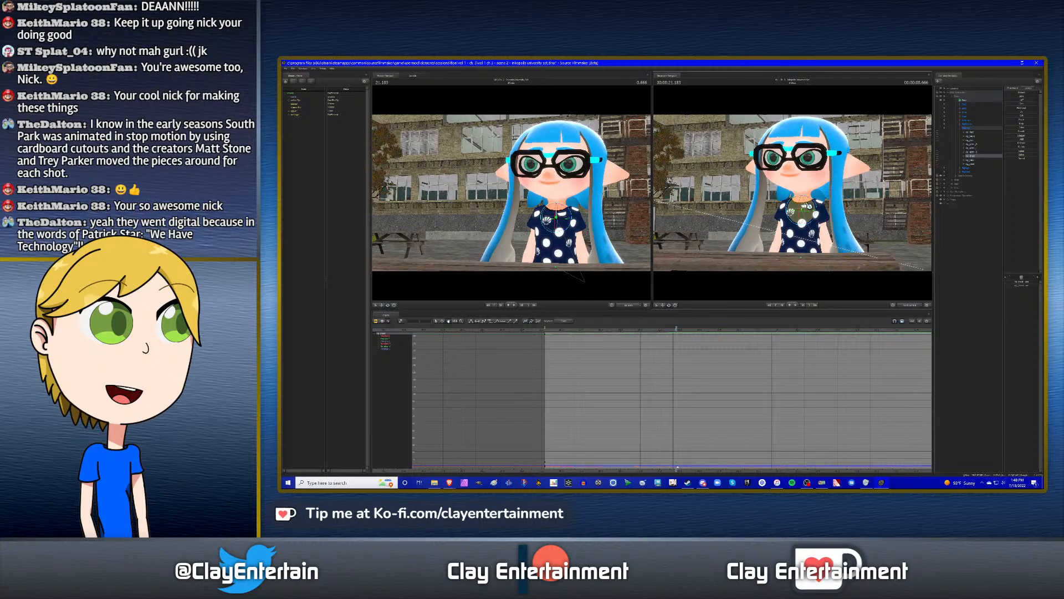
{"action": "key", "text": "ctrl+z"}
{"action": "key", "text": "ctrl+y"}
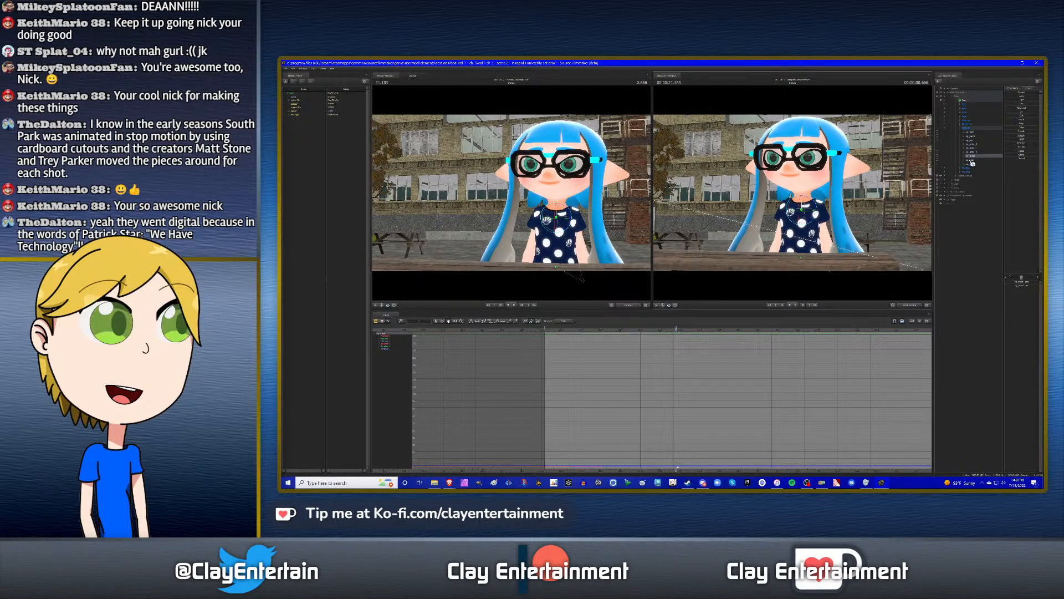
- Rotate the blue-haired Inkling's neck and head controls at 0.666 s and play back the movement
{"action": "left_click", "coordinate": [970, 160]}
{"action": "left_click_drag", "start_coordinate": [810, 196], "coordinate": [918, 171]}
{"action": "left_click", "coordinate": [971, 164]}
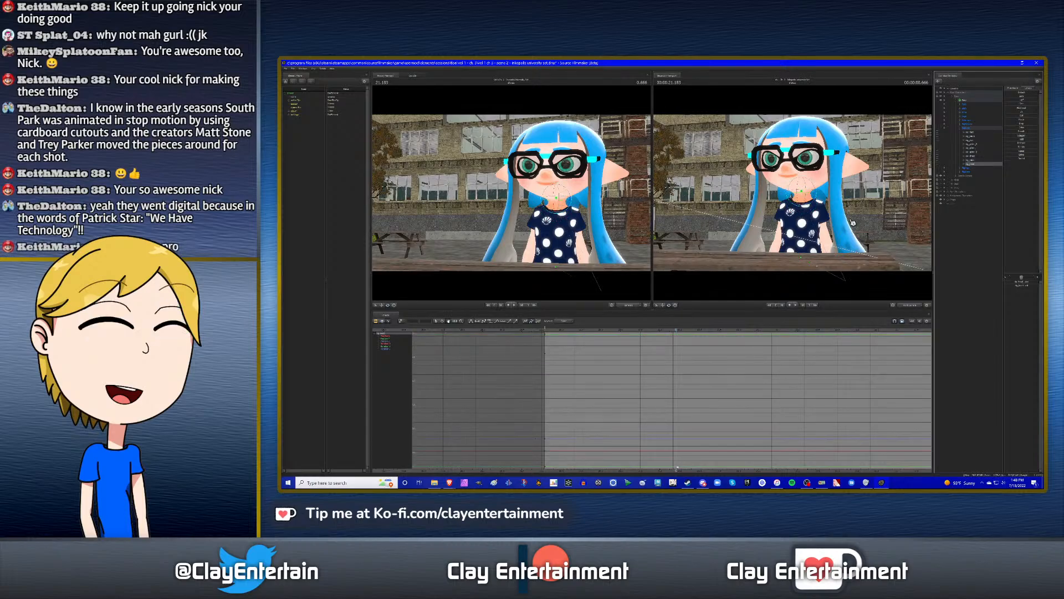
{"action": "left_click_drag", "start_coordinate": [806, 190], "coordinate": [809, 198]}
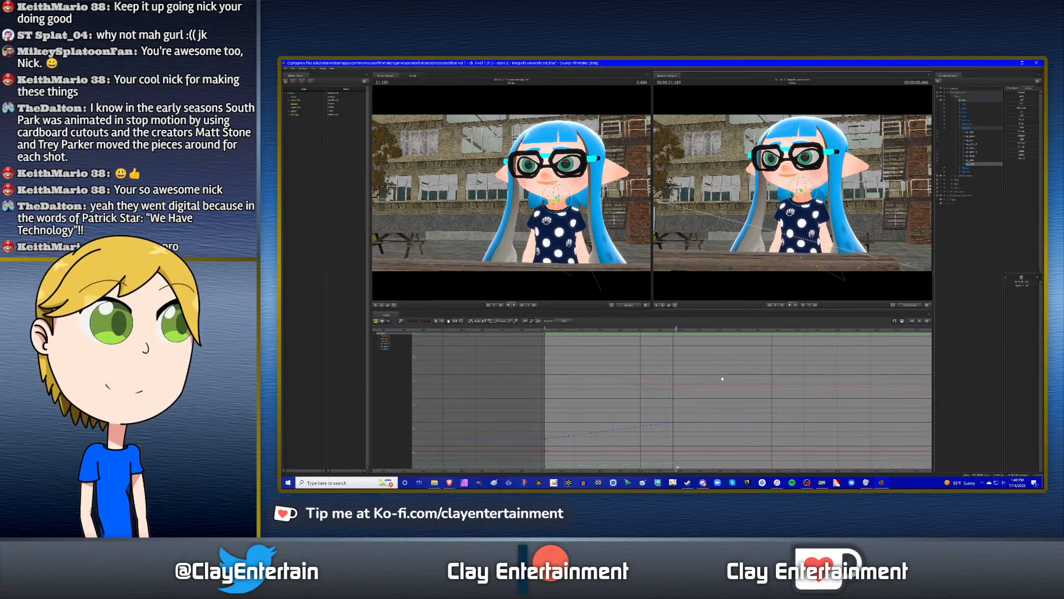
{"action": "key", "text": "space"}
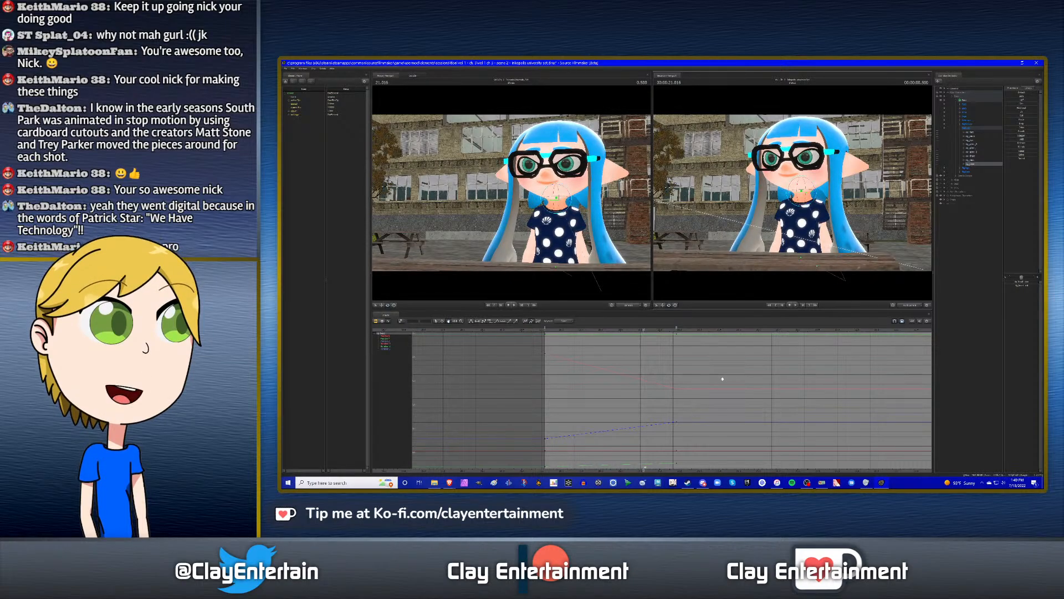
- Refine the chest control's rotation at 0.666 s and return to the shot's start to compare the poses
{"action": "left_click", "coordinate": [969, 160]}
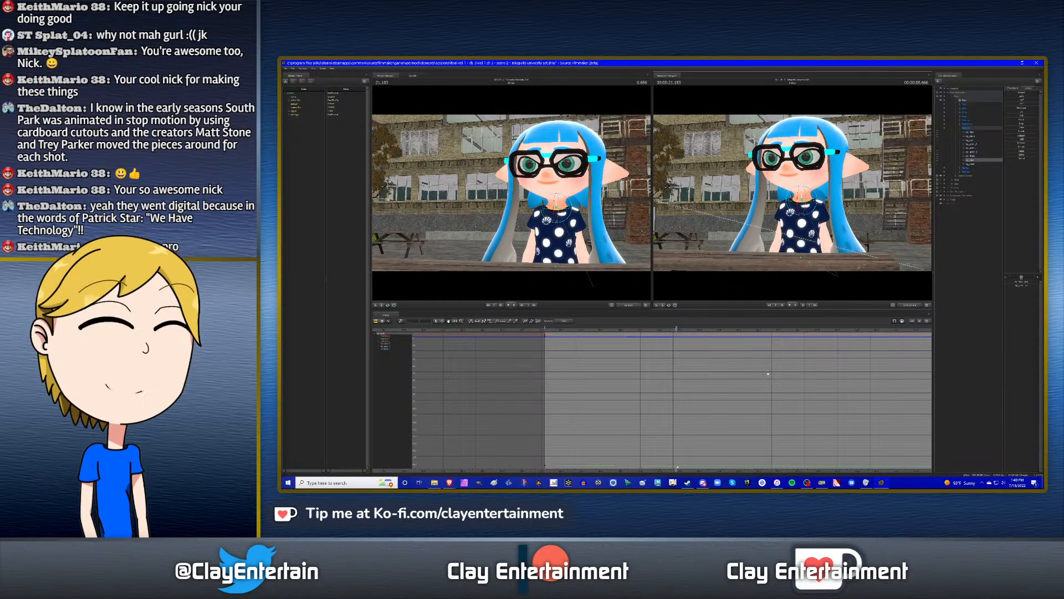
{"action": "left_click", "coordinate": [971, 156]}
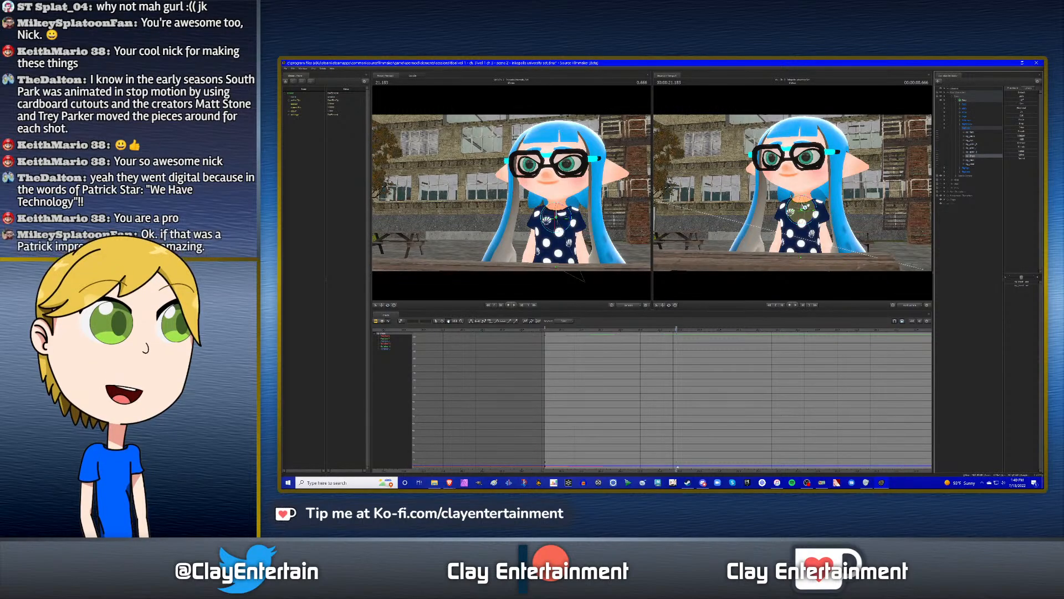
{"action": "left_click_drag", "start_coordinate": [805, 209], "coordinate": [806, 206]}
{"action": "key", "text": "Up"}
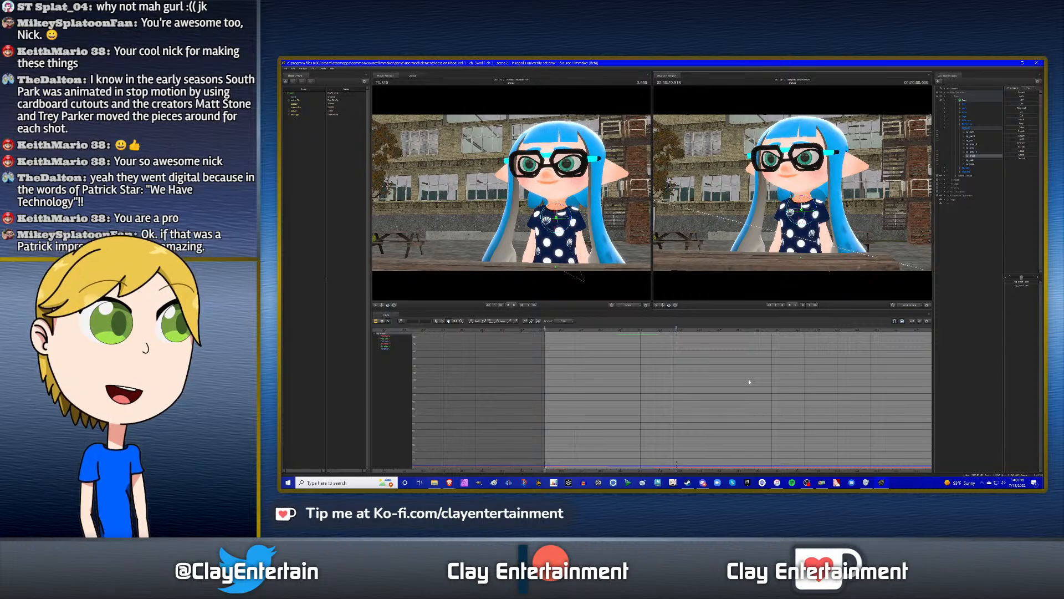
- Play back the opening movement and compare the upper spine control's pose at the shot's start with its pose at 0.666 s
{"action": "key", "text": "space"}
{"action": "key", "text": "space"}
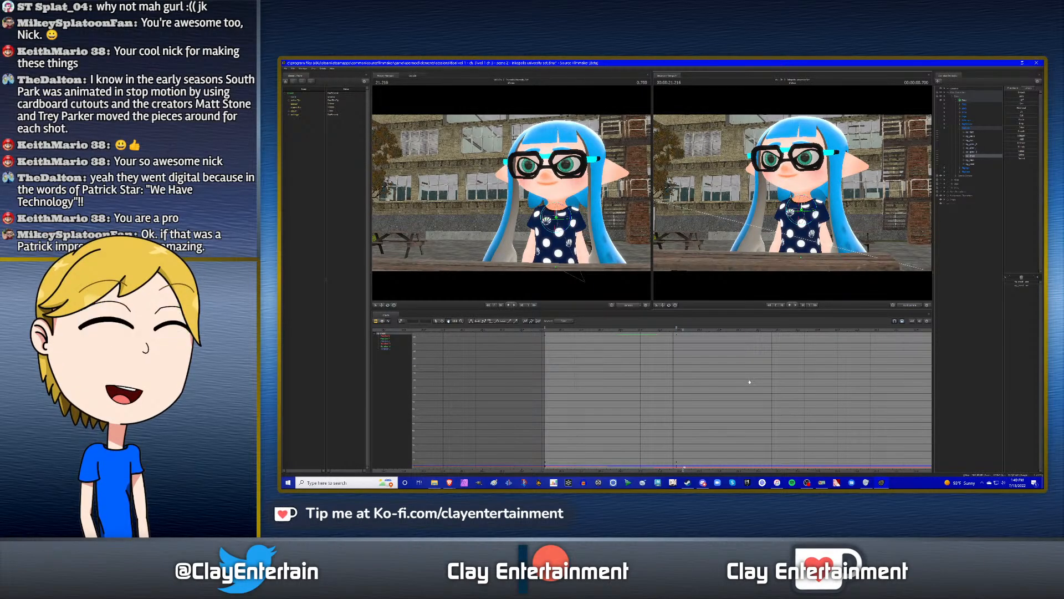
{"action": "key", "text": "Up"}
{"action": "key", "text": "Down"}
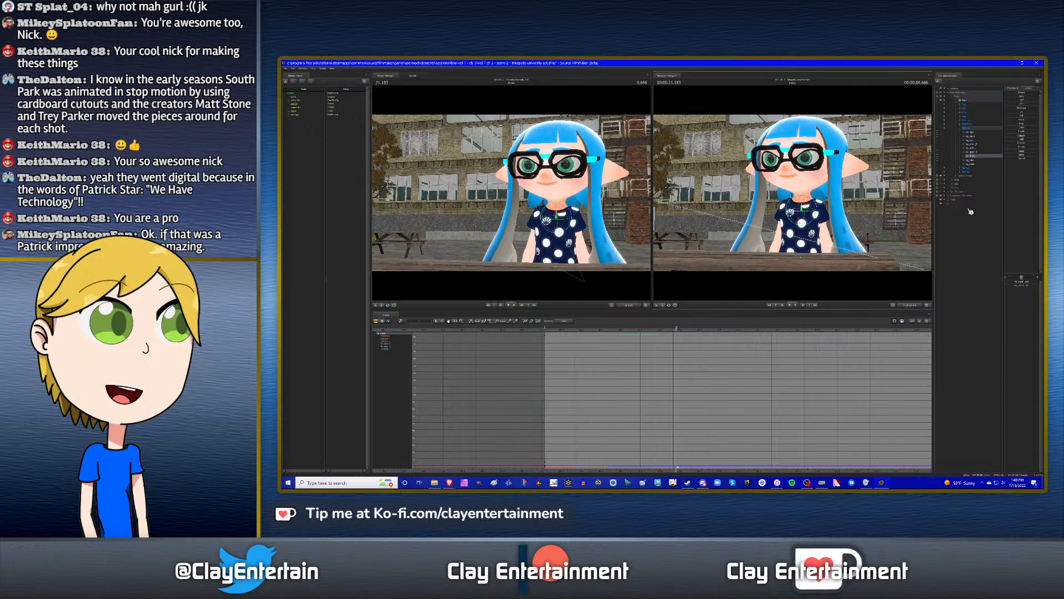
{"action": "left_click", "coordinate": [976, 151]}
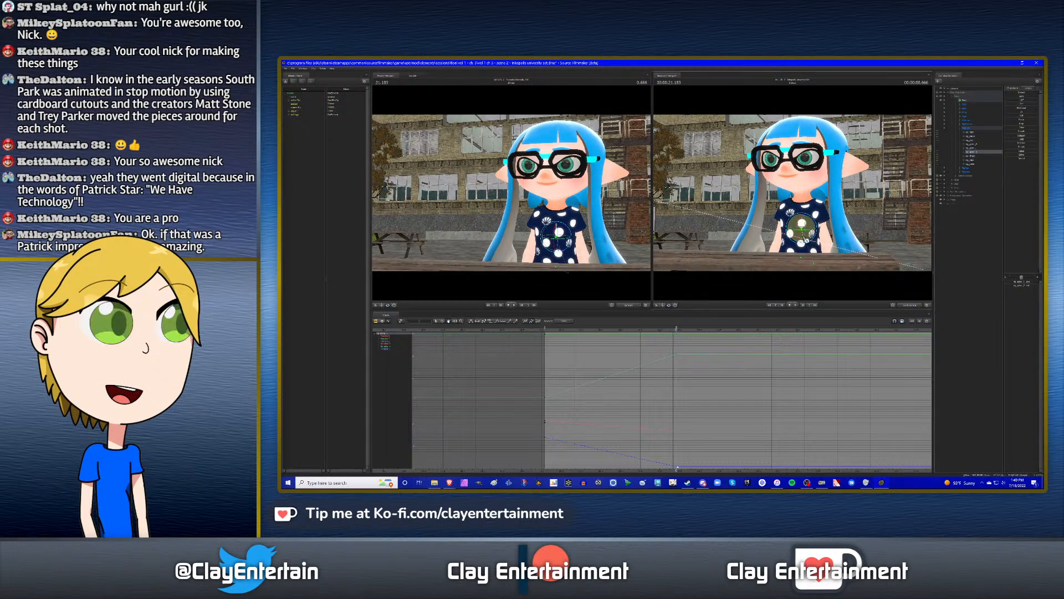
{"action": "key", "text": "Up"}
{"action": "key", "text": "Down"}
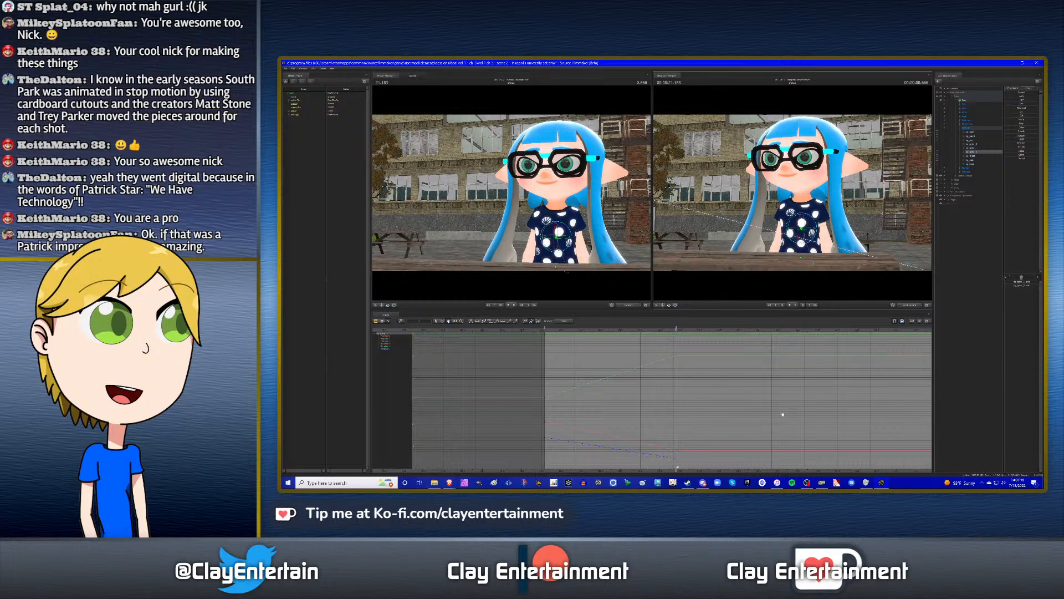
{"action": "scroll", "coordinate": [737, 408], "scroll_direction": "down", "scroll_amount": 2}
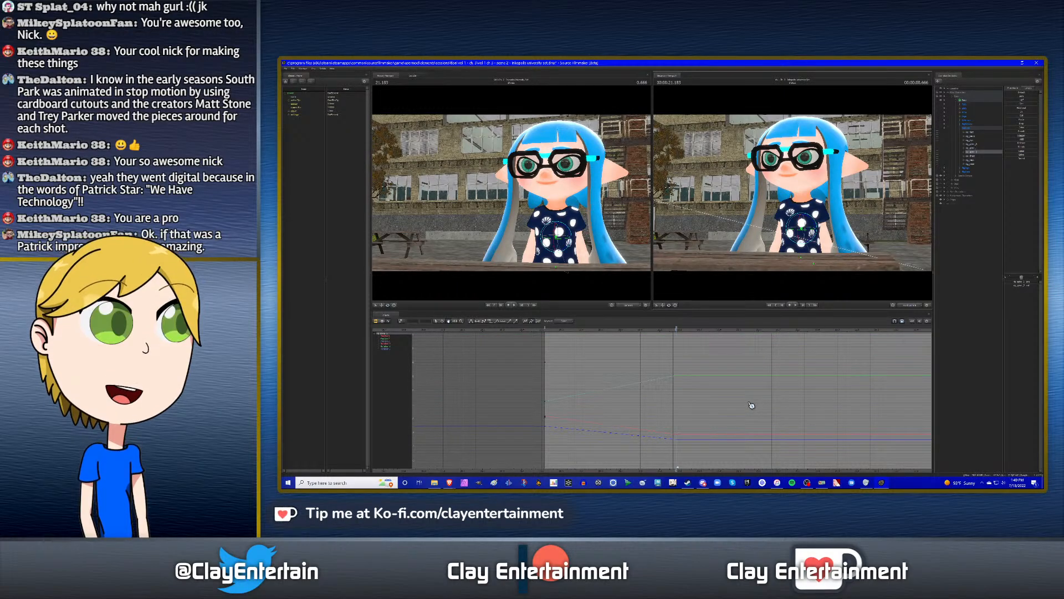
{"action": "key", "text": "Right"}
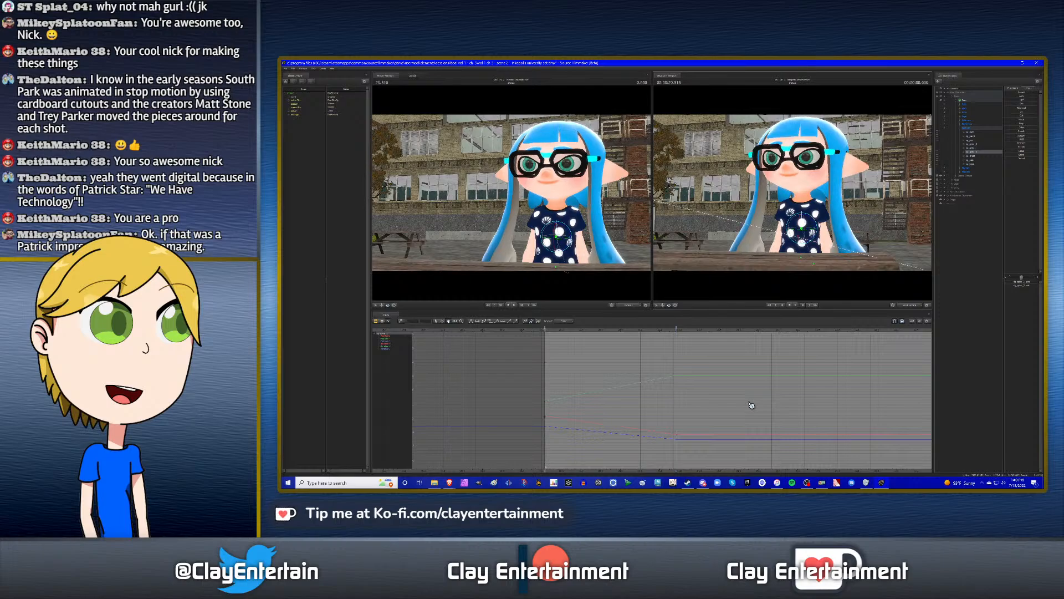
{"action": "key", "text": "Left"}
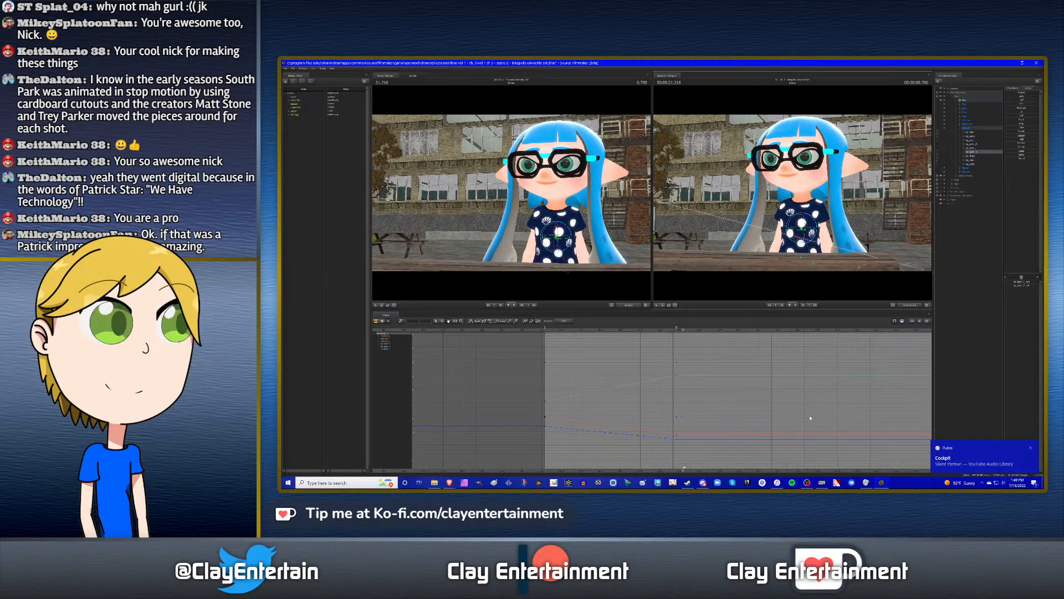
- Rotate the blue-haired Inkling's lowest spine control slightly at 0.833 s
{"action": "scroll", "coordinate": [810, 418], "scroll_direction": "down", "scroll_amount": 1}
{"action": "middle_click_drag", "start_coordinate": [768, 407], "coordinate": [664, 379]}
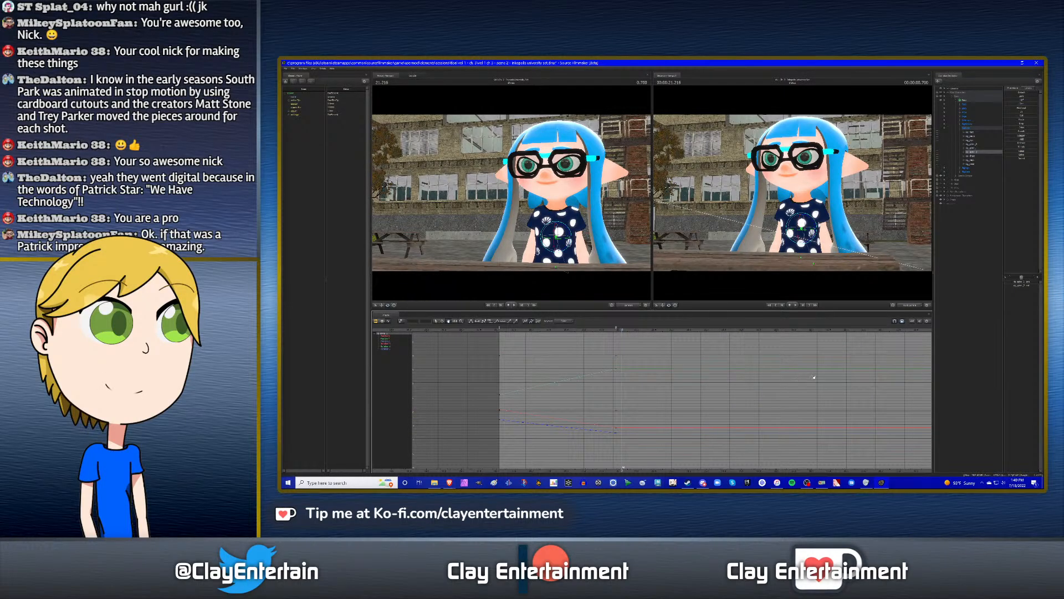
{"action": "left_click", "coordinate": [977, 145]}
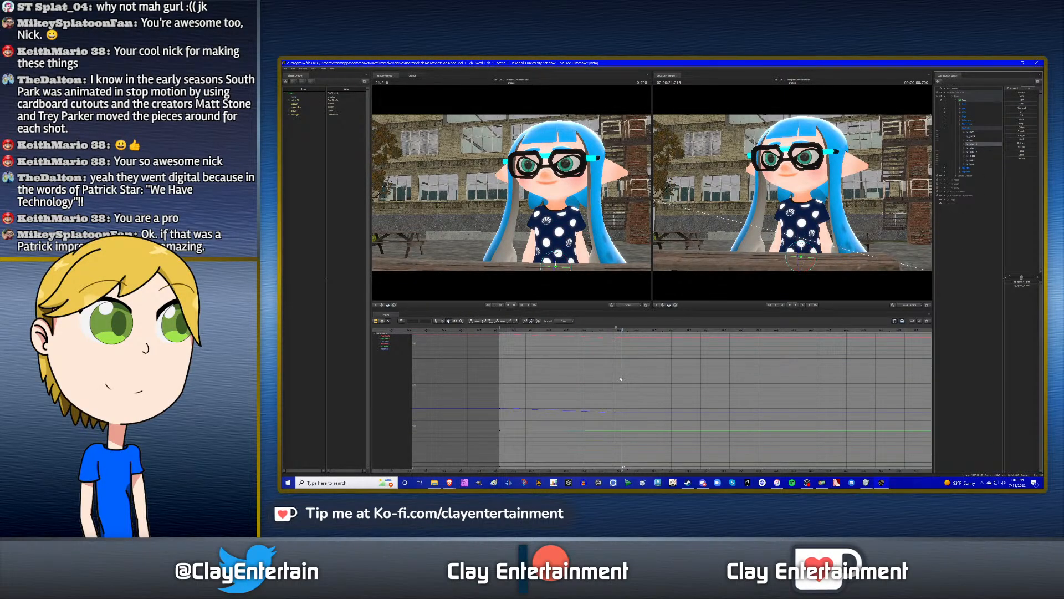
{"action": "scroll", "coordinate": [621, 379], "scroll_direction": "up", "scroll_amount": 2}
{"action": "scroll", "coordinate": [621, 379], "scroll_direction": "down", "scroll_amount": 3, "text": "ctrl"}
{"action": "middle_click_drag", "start_coordinate": [621, 380], "coordinate": [633, 378]}
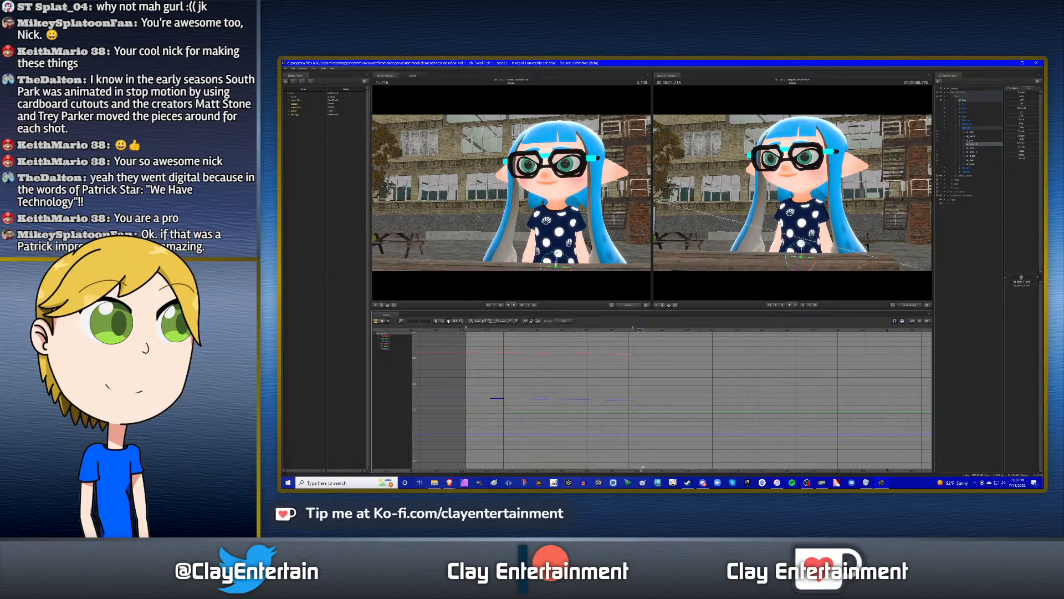
{"action": "left_click_drag", "start_coordinate": [642, 330], "coordinate": [661, 330]}
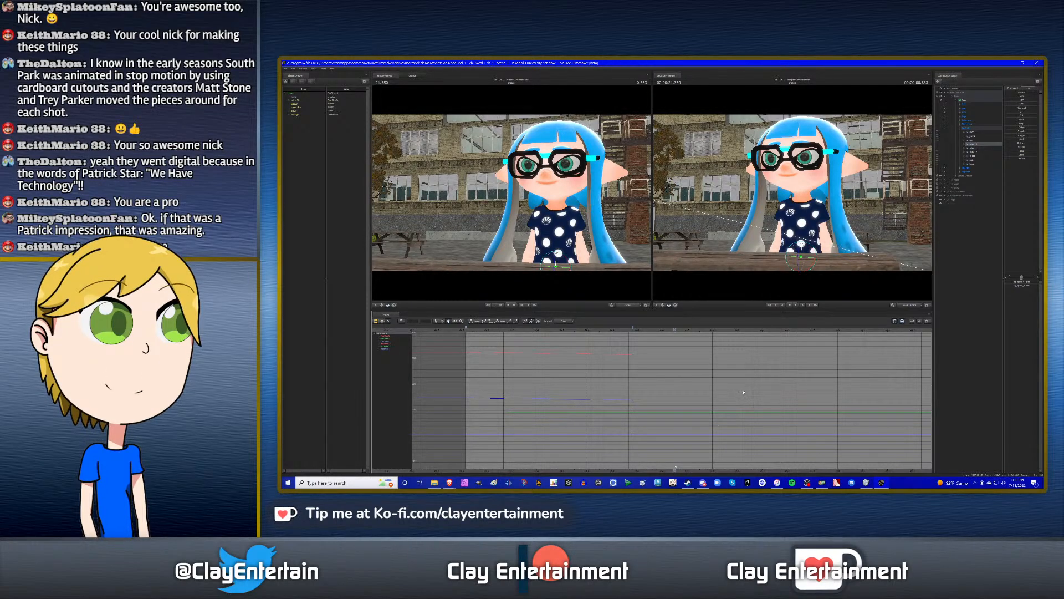
{"action": "scroll", "coordinate": [669, 372], "scroll_direction": "down", "scroll_amount": 3}
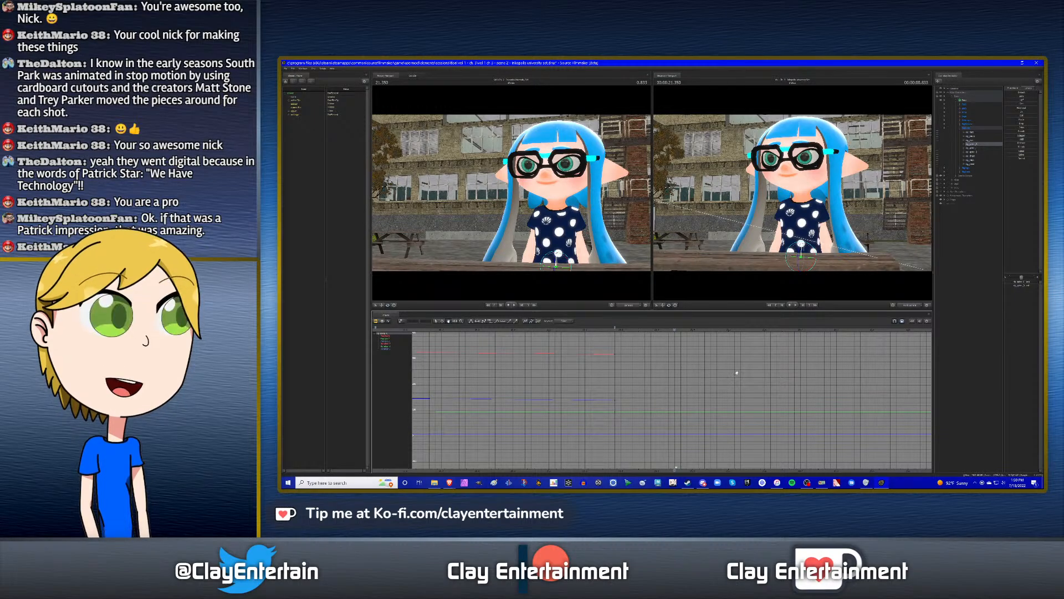
{"action": "left_click_drag", "start_coordinate": [793, 194], "coordinate": [806, 226]}
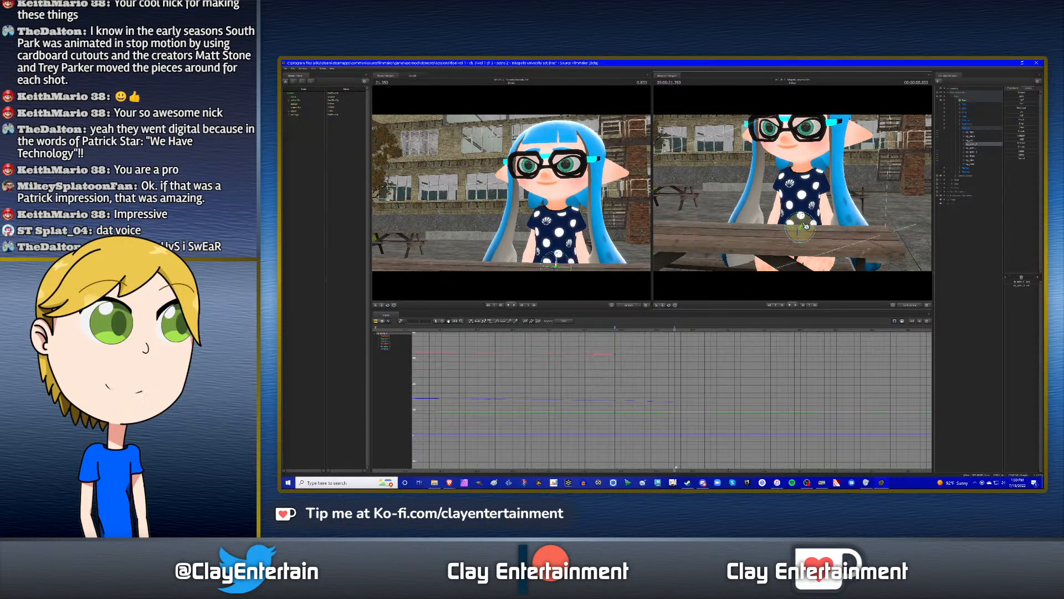
- Rotate the blue-haired Inkling's middle and upper spine controls slightly at 0.833 s
{"action": "left_click", "coordinate": [975, 148]}
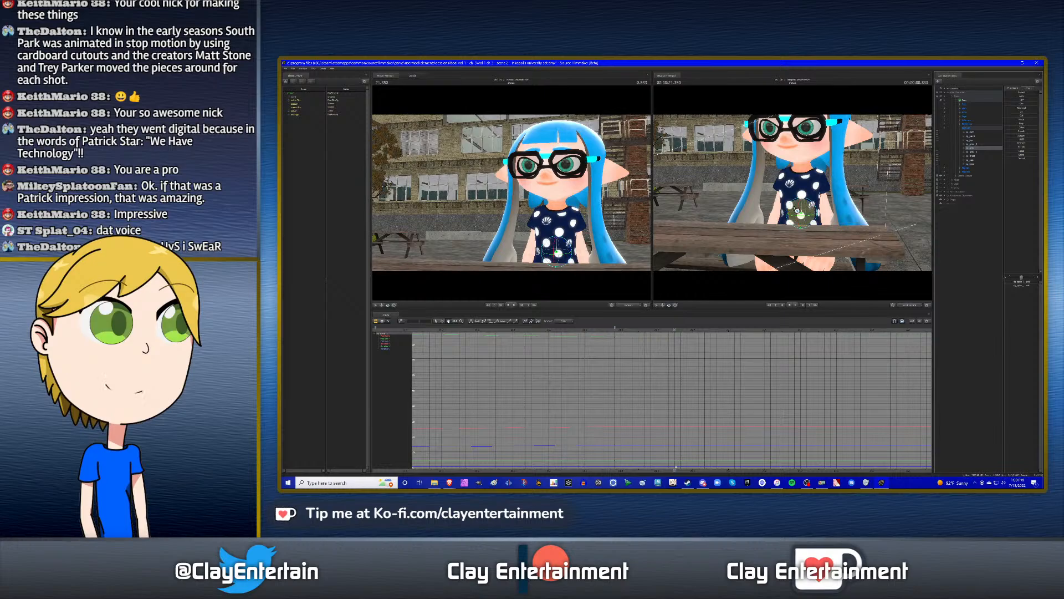
{"action": "left_click_drag", "start_coordinate": [797, 210], "coordinate": [797, 211]}
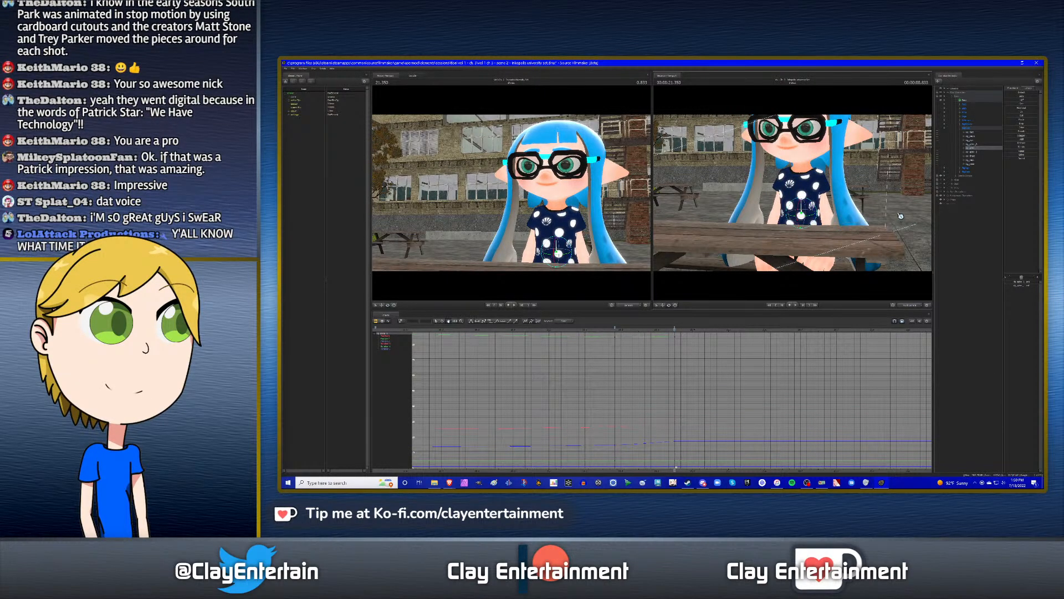
{"action": "left_click", "coordinate": [976, 152]}
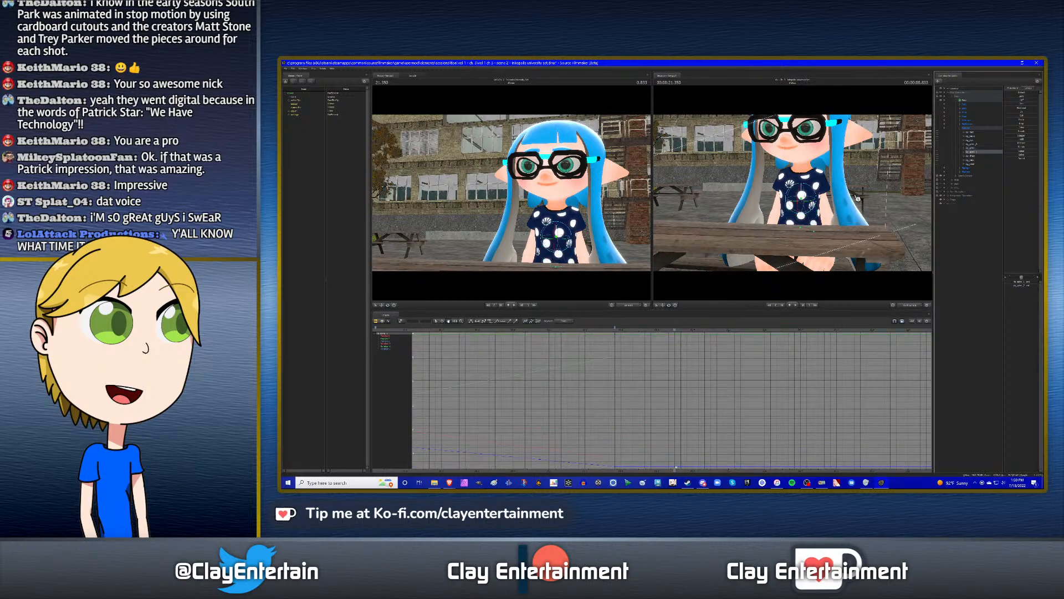
{"action": "left_click_drag", "start_coordinate": [796, 200], "coordinate": [799, 201]}
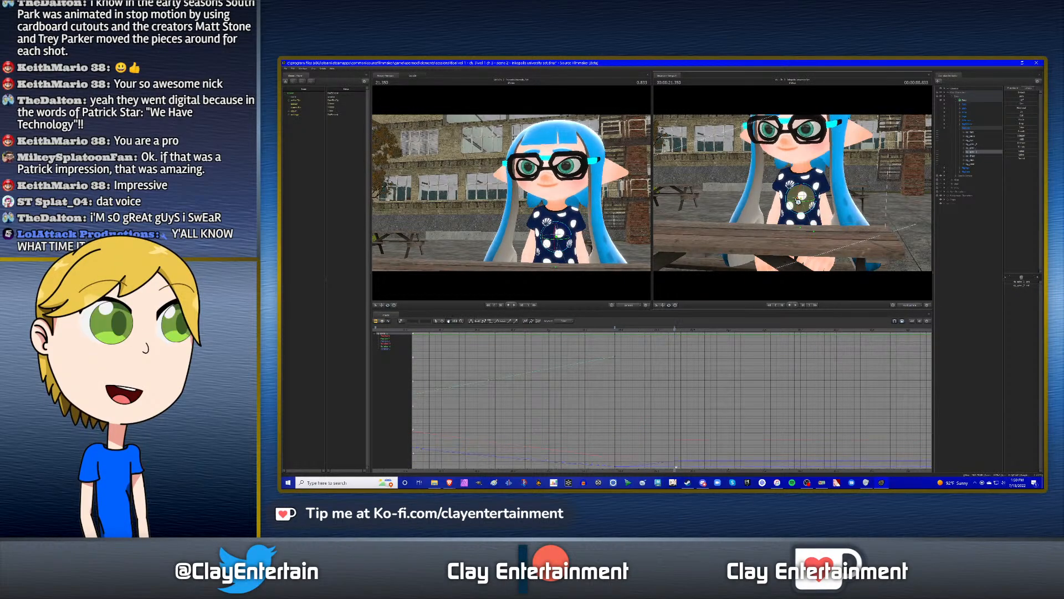
- Rotate the chest, neck and head controls at 0.833 s, comparing against the 0.666 s pose, and play back the movement
{"action": "left_click", "coordinate": [973, 157]}
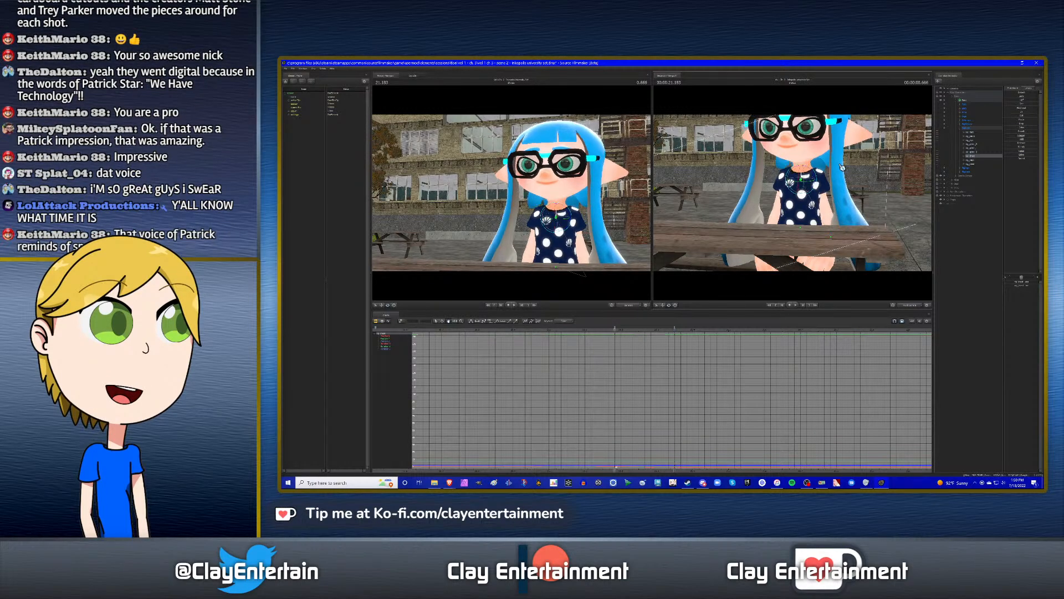
{"action": "left_click", "coordinate": [971, 161]}
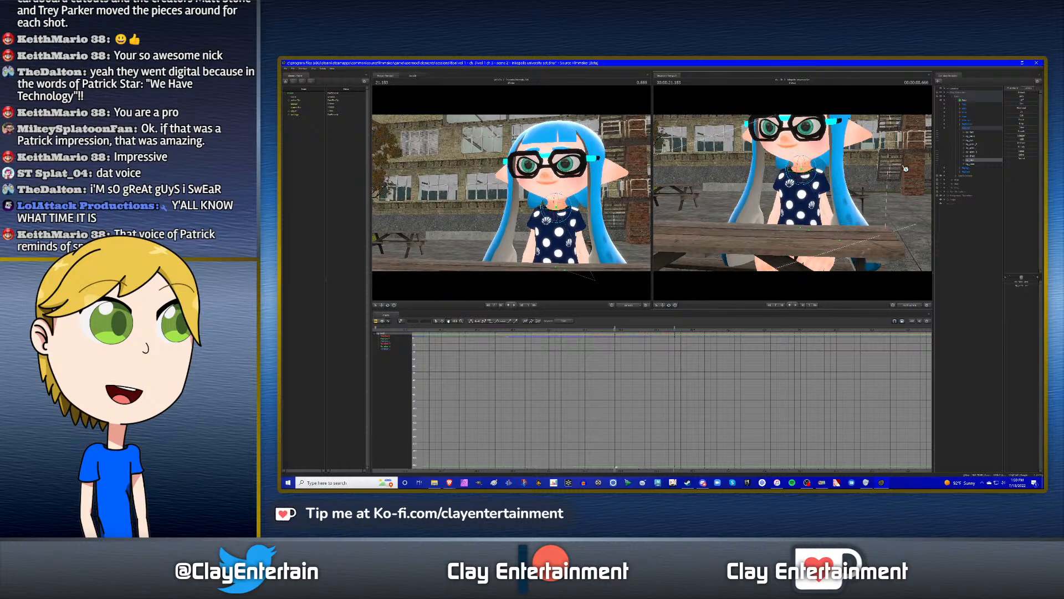
{"action": "left_click", "coordinate": [973, 164]}
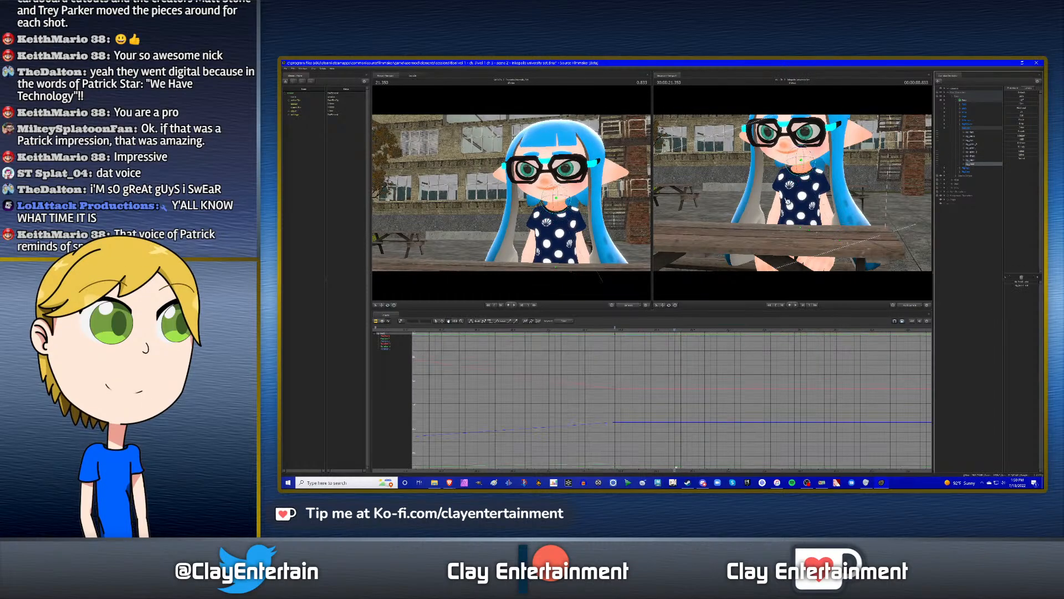
{"action": "left_click_drag", "start_coordinate": [806, 159], "coordinate": [812, 151]}
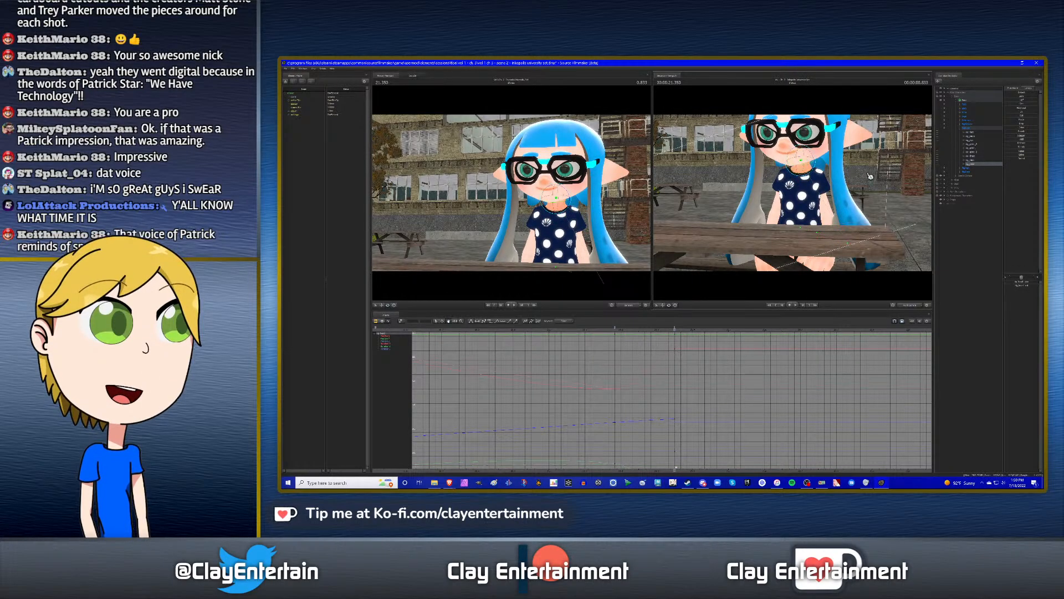
{"action": "key", "text": "Up"}
{"action": "key", "text": "Down"}
{"action": "key", "text": "a"}
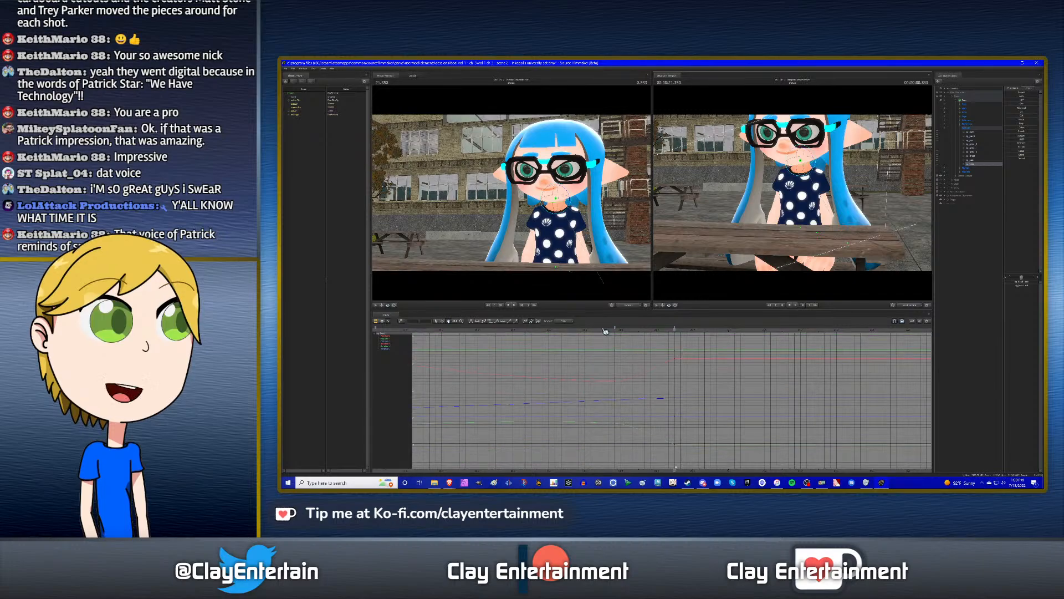
{"action": "key", "text": "space"}
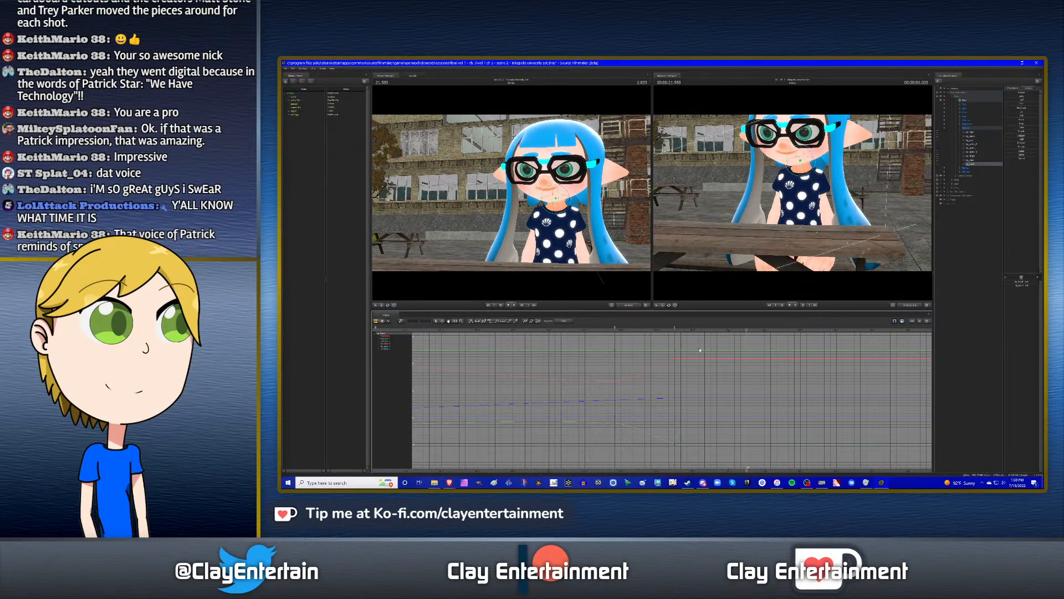
- Rotate the blue-haired Inkling's lowest spine control slightly at 1.166 s
{"action": "scroll", "coordinate": [752, 358], "scroll_direction": "down", "scroll_amount": 2}
{"action": "middle_click_drag", "start_coordinate": [724, 368], "coordinate": [673, 381]}
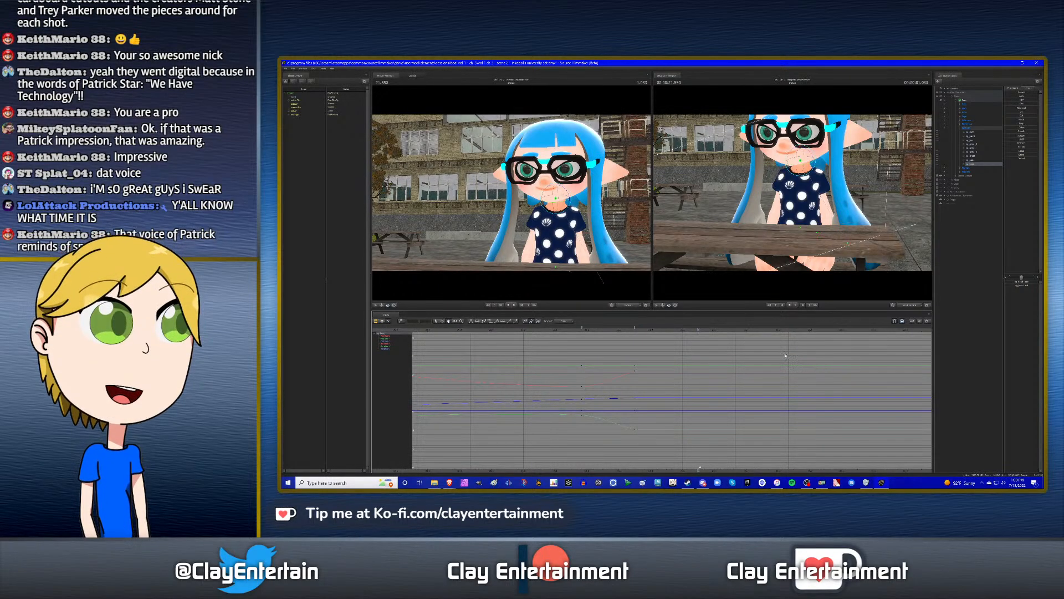
{"action": "left_click", "coordinate": [976, 145]}
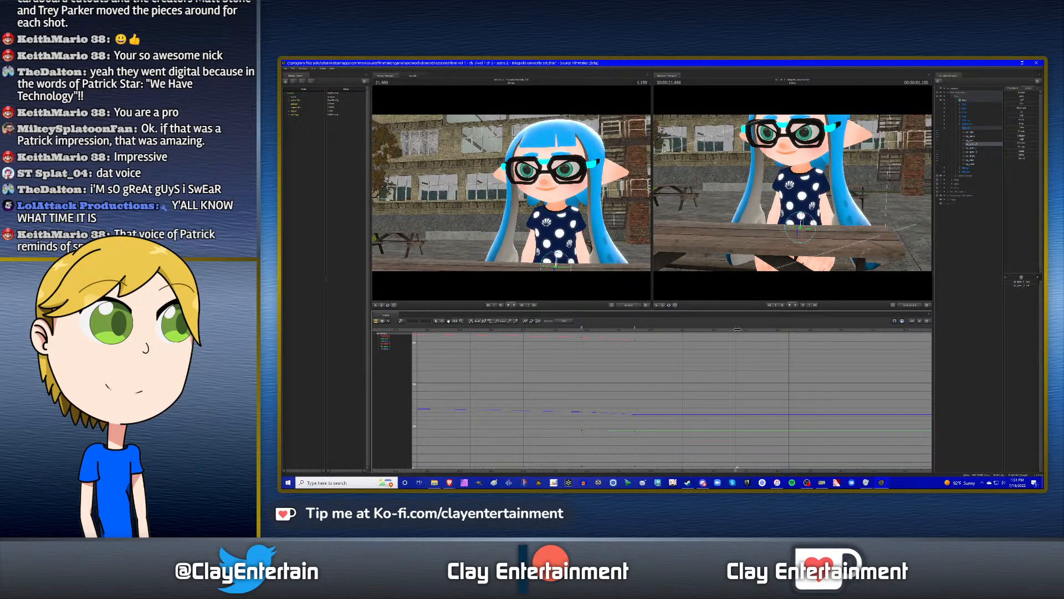
{"action": "scroll", "coordinate": [696, 383], "scroll_direction": "down", "scroll_amount": 3}
{"action": "left_click_drag", "start_coordinate": [708, 376], "coordinate": [654, 384]}
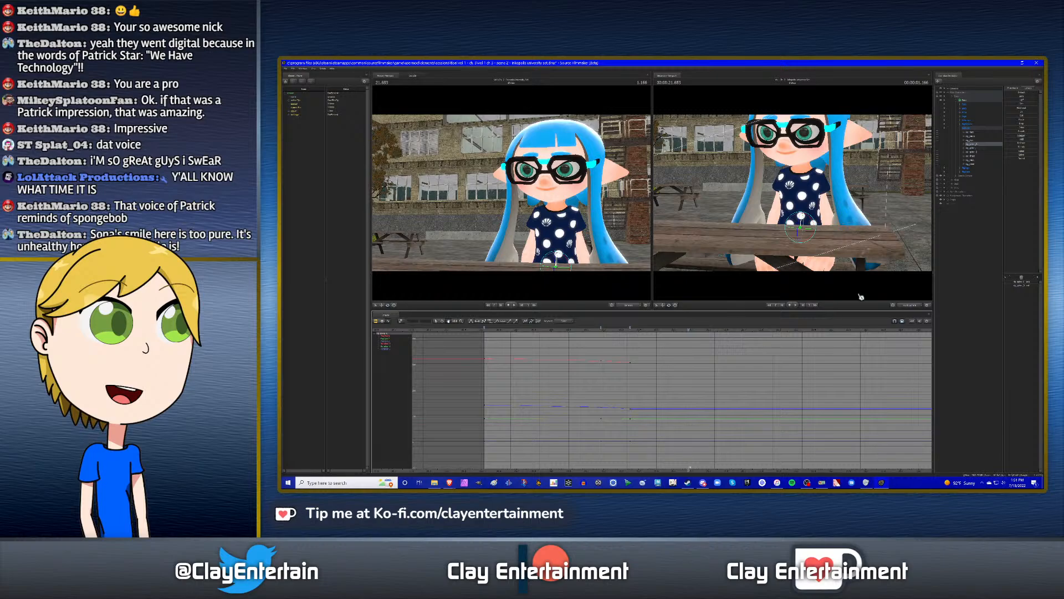
{"action": "left_click_drag", "start_coordinate": [872, 228], "coordinate": [831, 214], "text": "alt"}
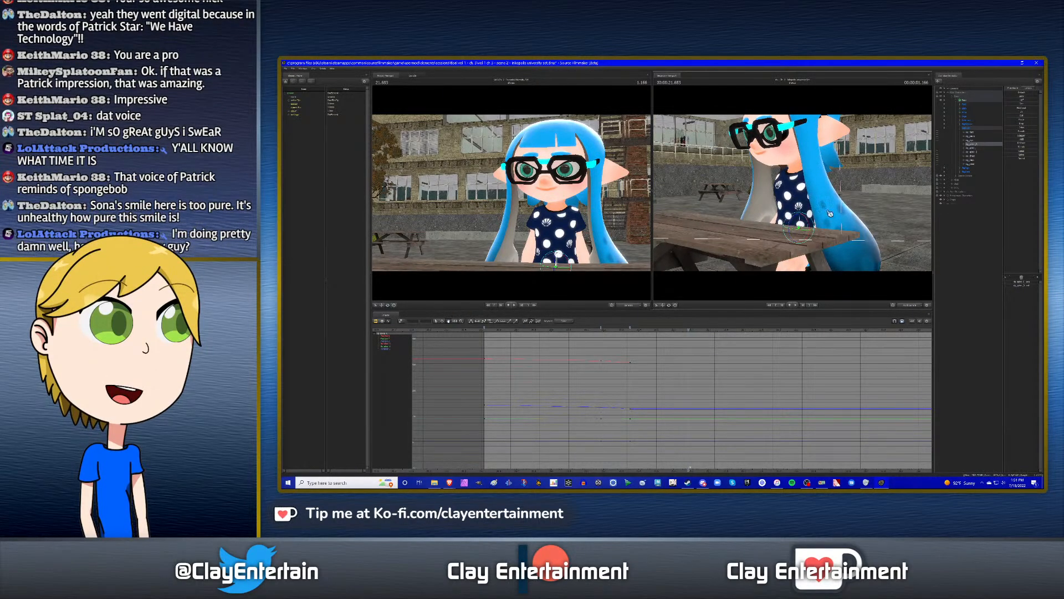
{"action": "middle_click_drag", "start_coordinate": [830, 213], "coordinate": [827, 145], "text": "alt"}
{"action": "left_click_drag", "start_coordinate": [836, 233], "coordinate": [795, 196], "text": "alt"}
{"action": "middle_click_drag", "start_coordinate": [797, 197], "coordinate": [810, 227], "text": "alt"}
{"action": "left_click_drag", "start_coordinate": [810, 226], "coordinate": [796, 196], "text": "alt"}
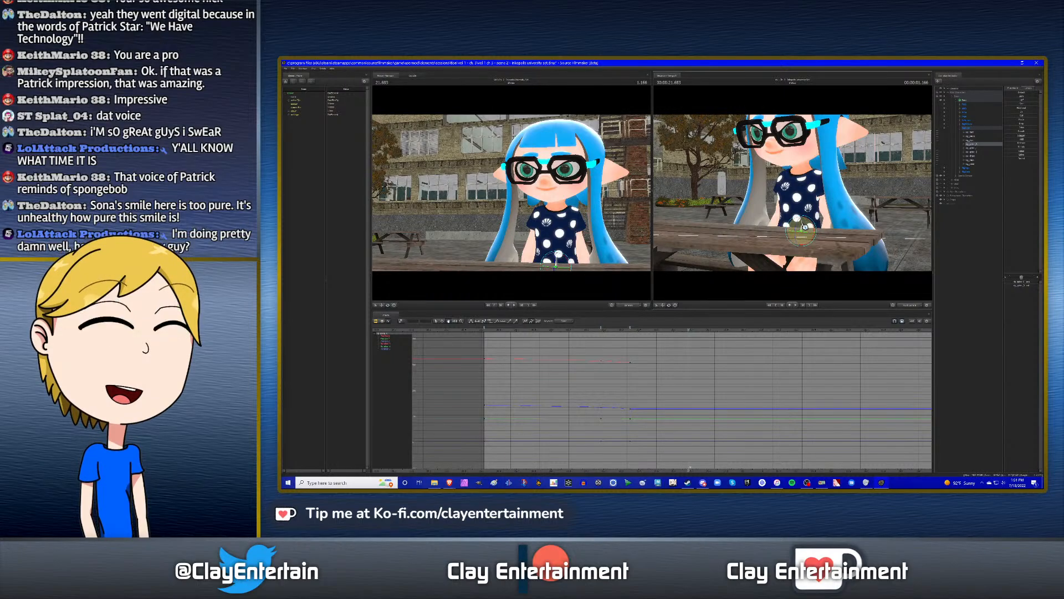
{"action": "left_click_drag", "start_coordinate": [805, 226], "coordinate": [806, 225]}
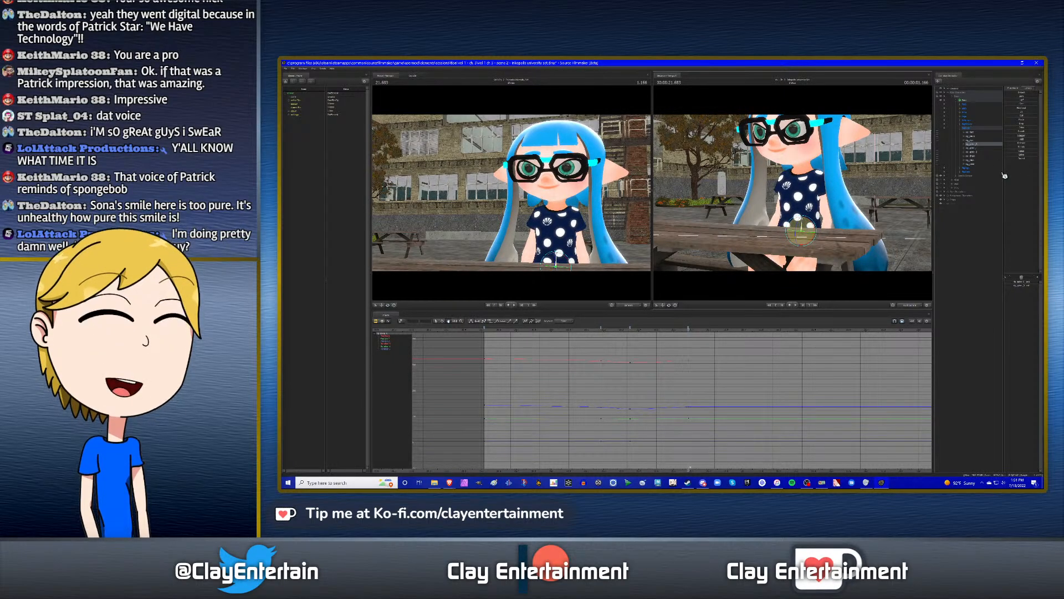
- Rotate the middle spine, upper spine and chest controls slightly at 1.166 s
{"action": "left_click", "coordinate": [979, 149]}
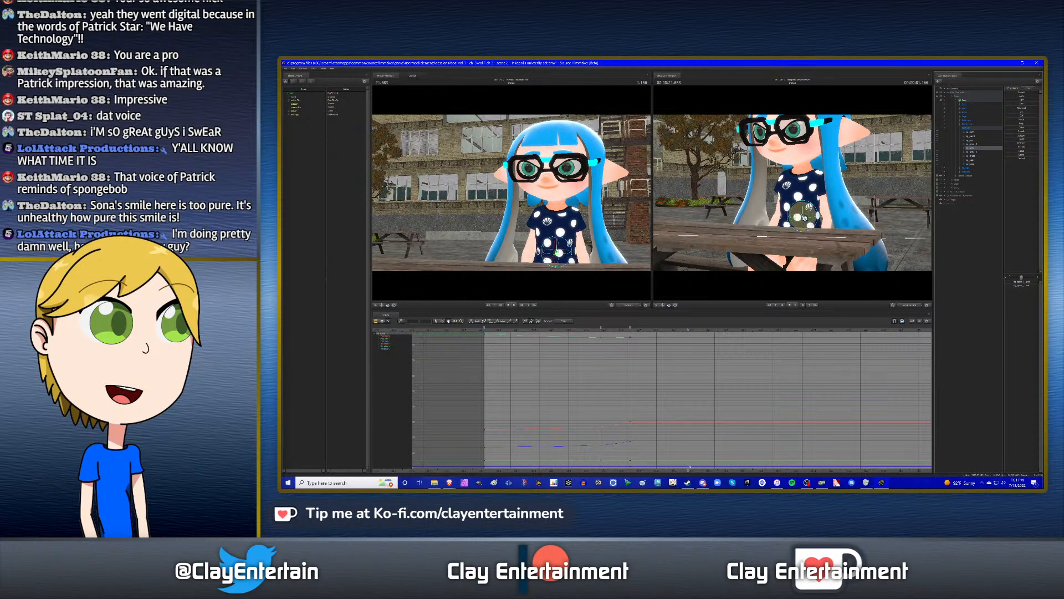
{"action": "left_click_drag", "start_coordinate": [805, 217], "coordinate": [804, 196]}
{"action": "left_click", "coordinate": [979, 152]}
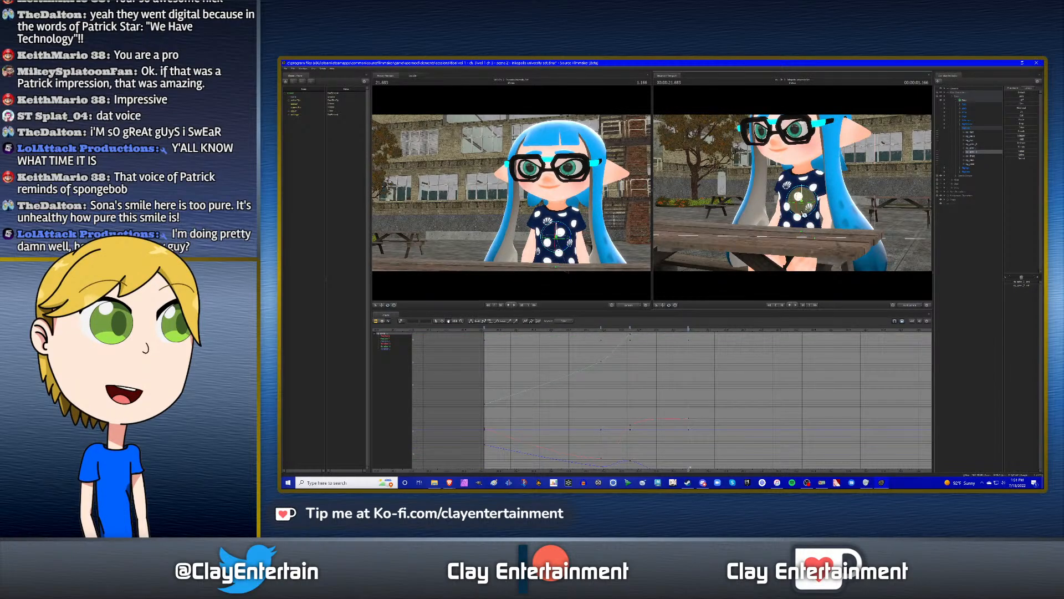
{"action": "left_click", "coordinate": [976, 156]}
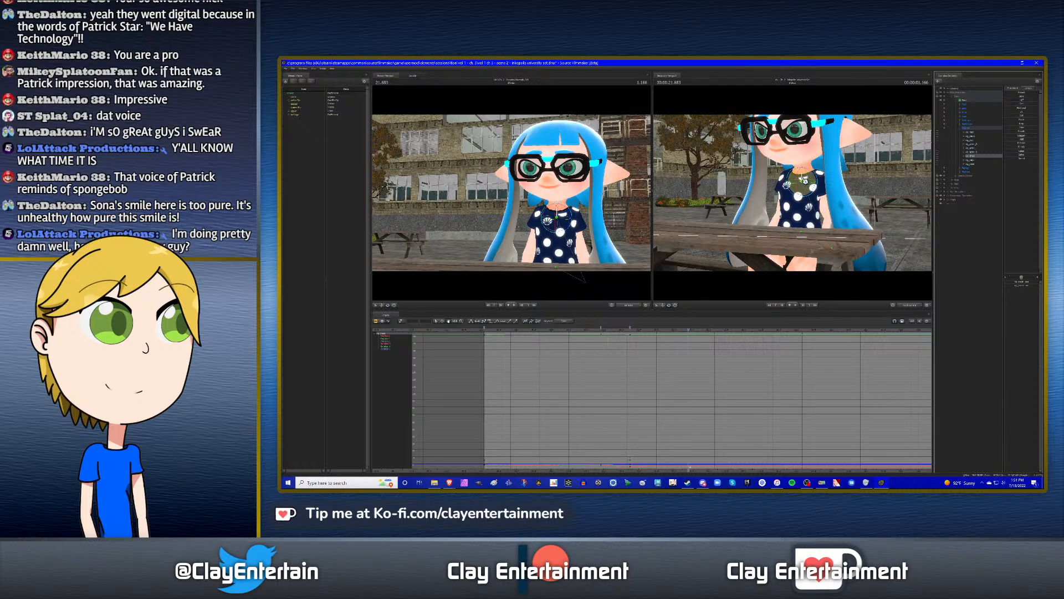
- Rotate the blue-haired Inkling's neck and head controls at 1.166 s and play back the new movement
{"action": "left_click", "coordinate": [977, 161]}
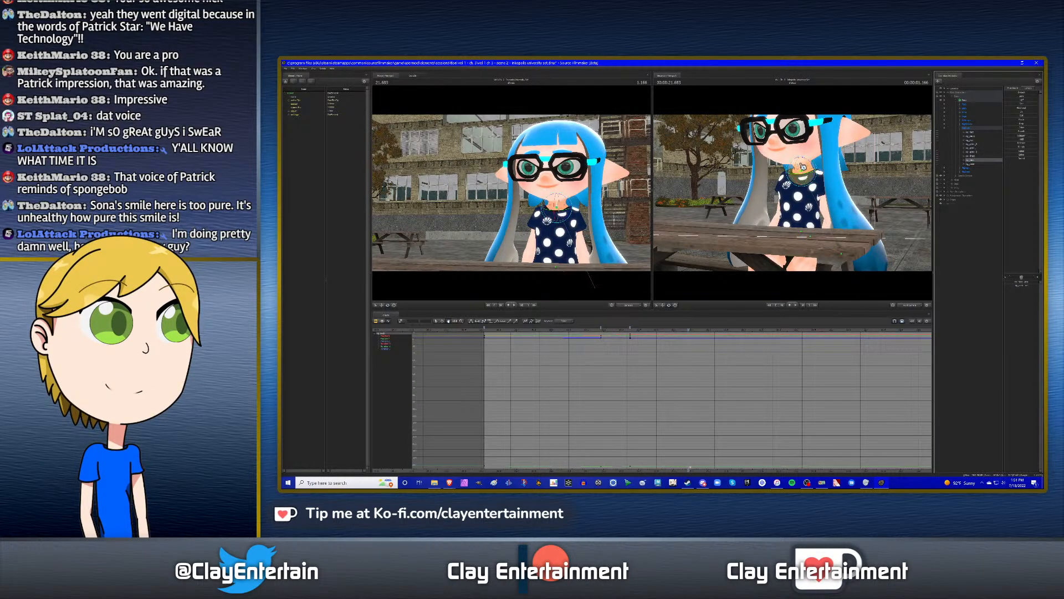
{"action": "mouse_move", "coordinate": [804, 167]}
{"action": "left_mouse_down"}
{"action": "mouse_move", "coordinate": [799, 173]}
{"action": "mouse_move", "coordinate": [801, 155]}
{"action": "mouse_move", "coordinate": [806, 172]}
{"action": "left_mouse_up"}
{"action": "left_click", "coordinate": [974, 164]}
{"action": "scroll", "coordinate": [670, 388], "scroll_direction": "down", "scroll_amount": 3}
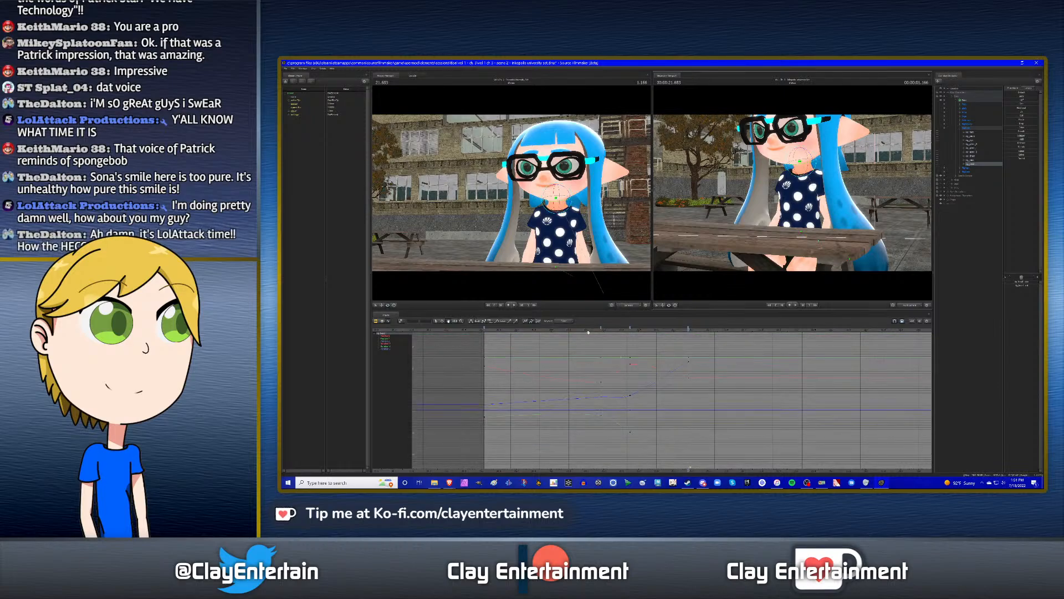
{"action": "left_click", "coordinate": [589, 330]}
{"action": "key", "text": "space"}
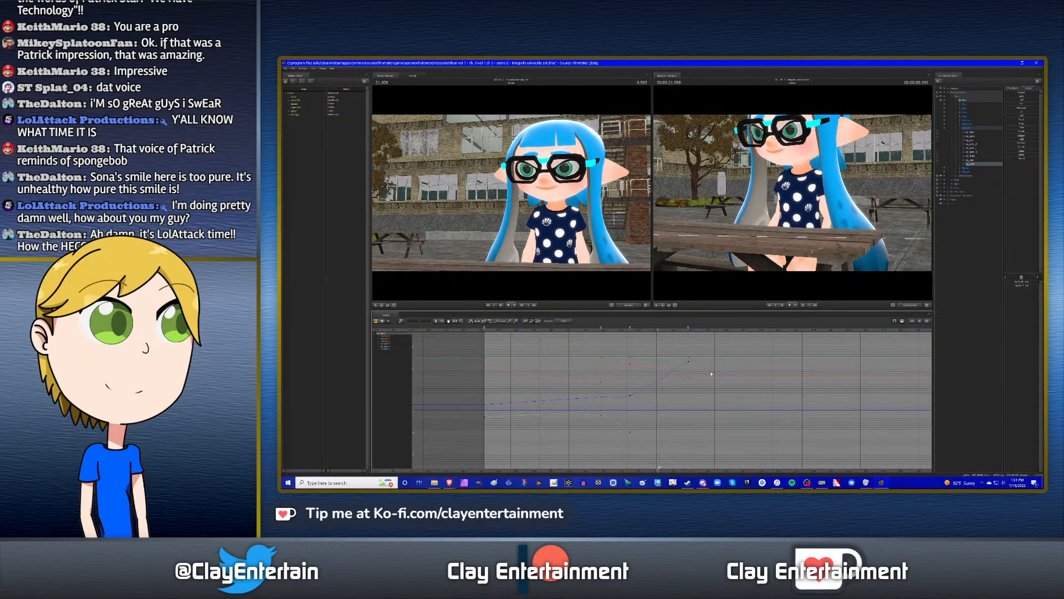
- Play back the movement and delete the blue-haired Inkling's spine, chest, neck and head keys at 1.166 s
{"action": "left_click", "coordinate": [593, 332]}
{"action": "key", "text": "space"}
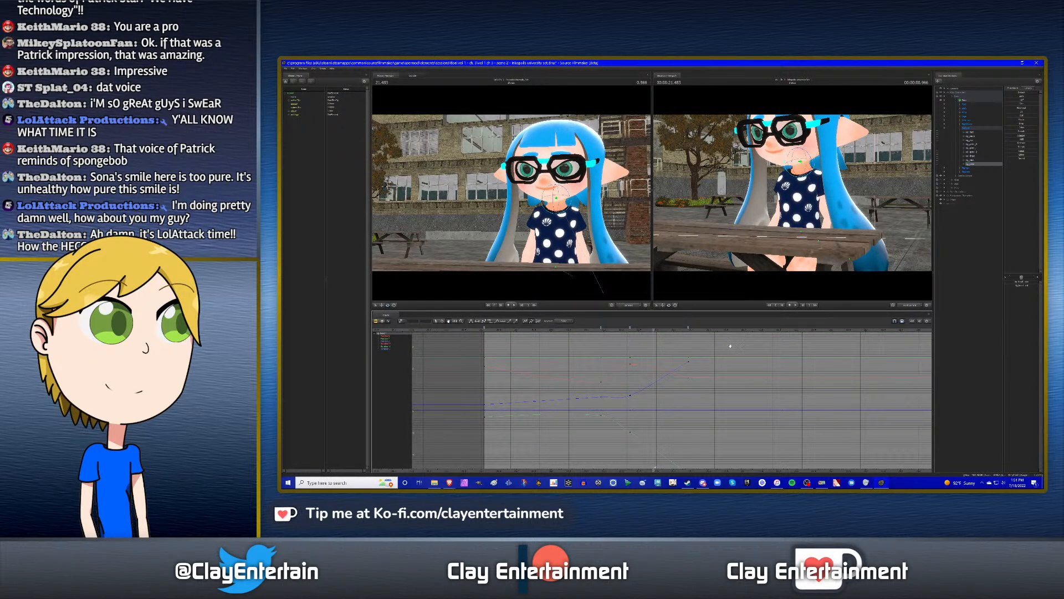
{"action": "left_click", "coordinate": [972, 172]}
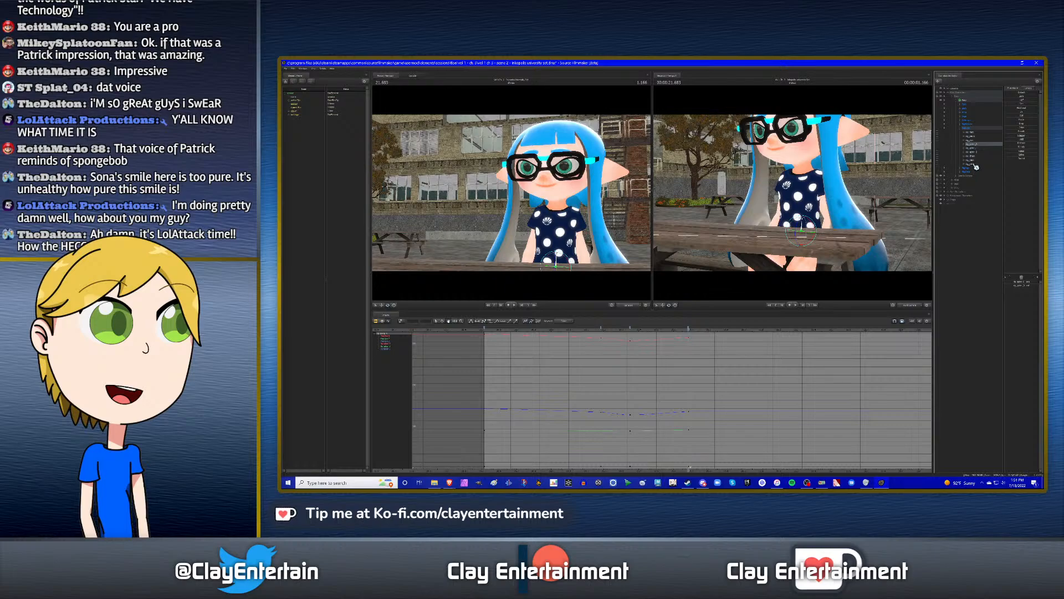
{"action": "left_click", "coordinate": [976, 166], "text": "shift"}
{"action": "right_click", "coordinate": [690, 330]}
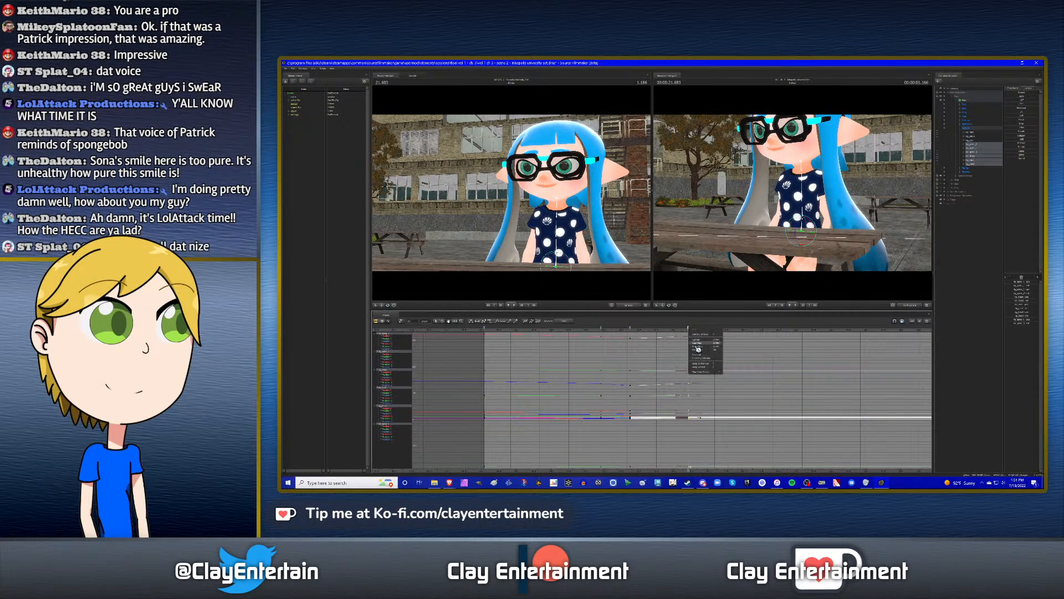
{"action": "left_click", "coordinate": [698, 351]}
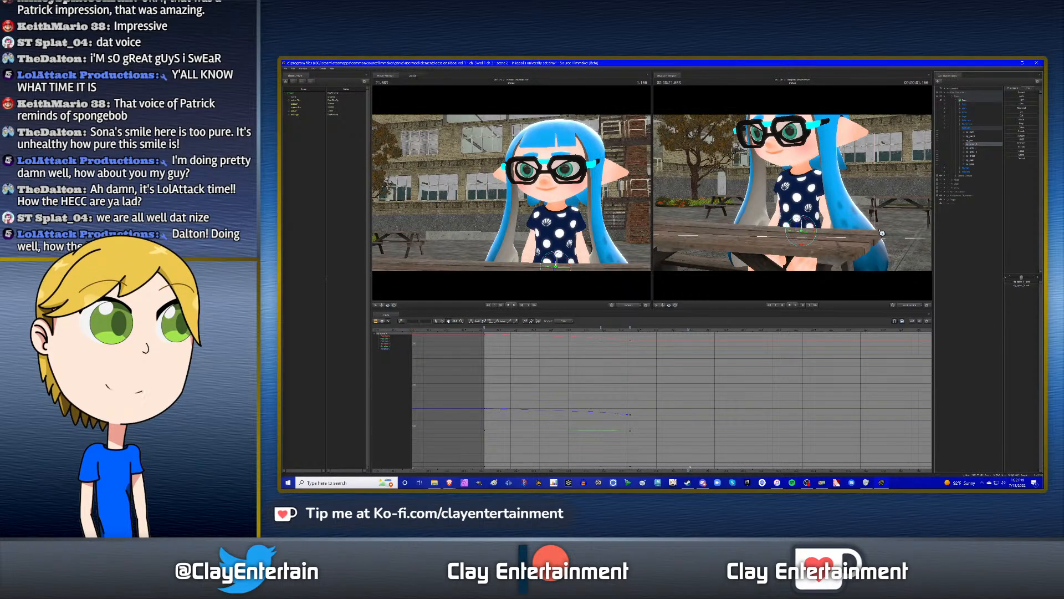
- Rotate the blue-haired Inkling's lowest, middle and upper spine controls into a new pose at 1.166 s
{"action": "left_click_drag", "start_coordinate": [864, 226], "coordinate": [805, 195]}
{"action": "key", "text": "x"}
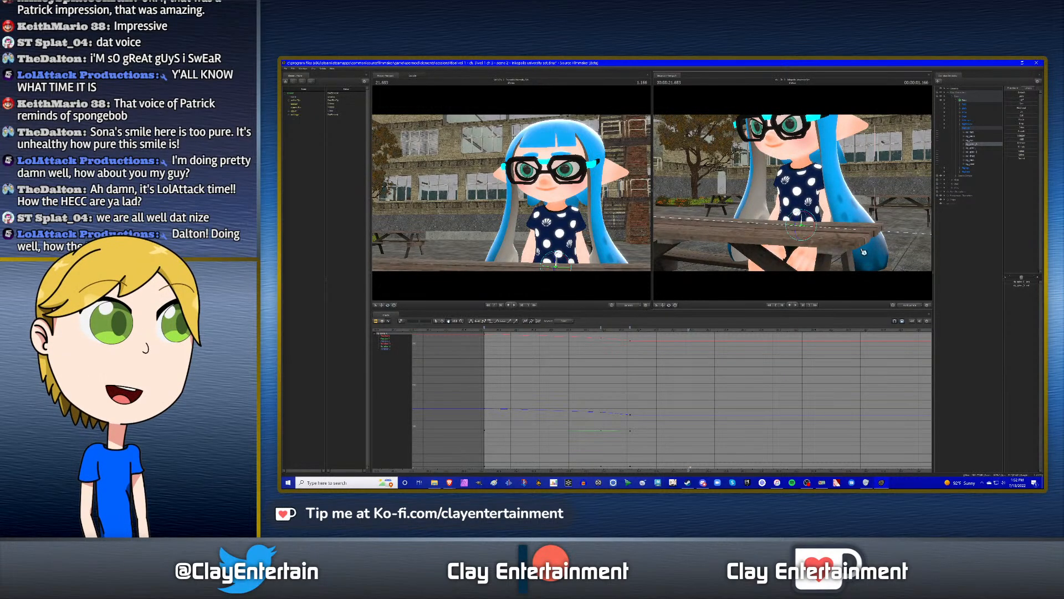
{"action": "left_click_drag", "start_coordinate": [761, 229], "coordinate": [807, 239], "text": "alt"}
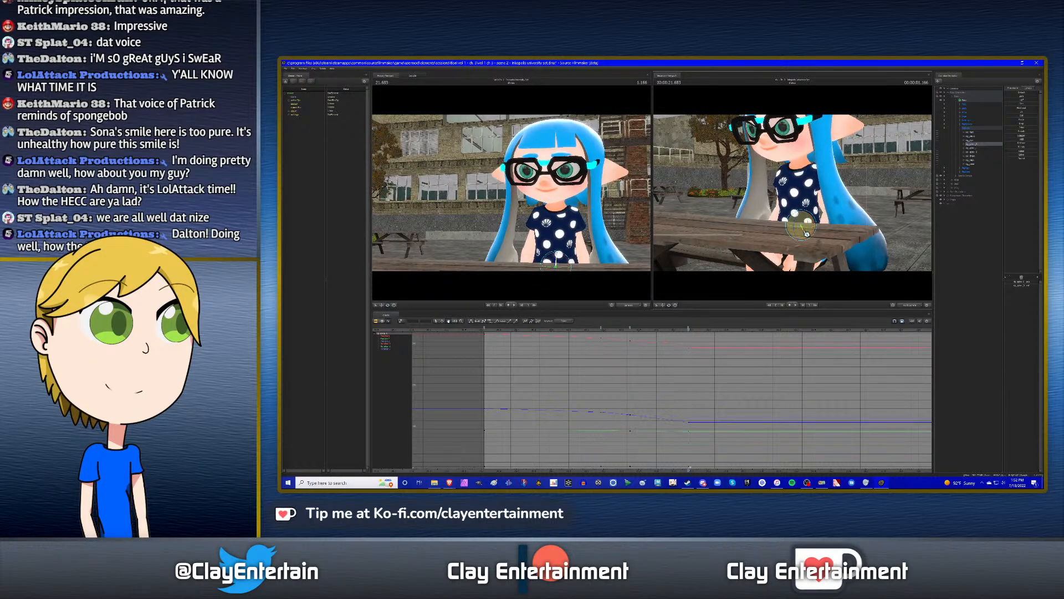
{"action": "left_click", "coordinate": [974, 149]}
{"action": "left_click_drag", "start_coordinate": [802, 206], "coordinate": [804, 211]}
{"action": "left_click", "coordinate": [975, 151]}
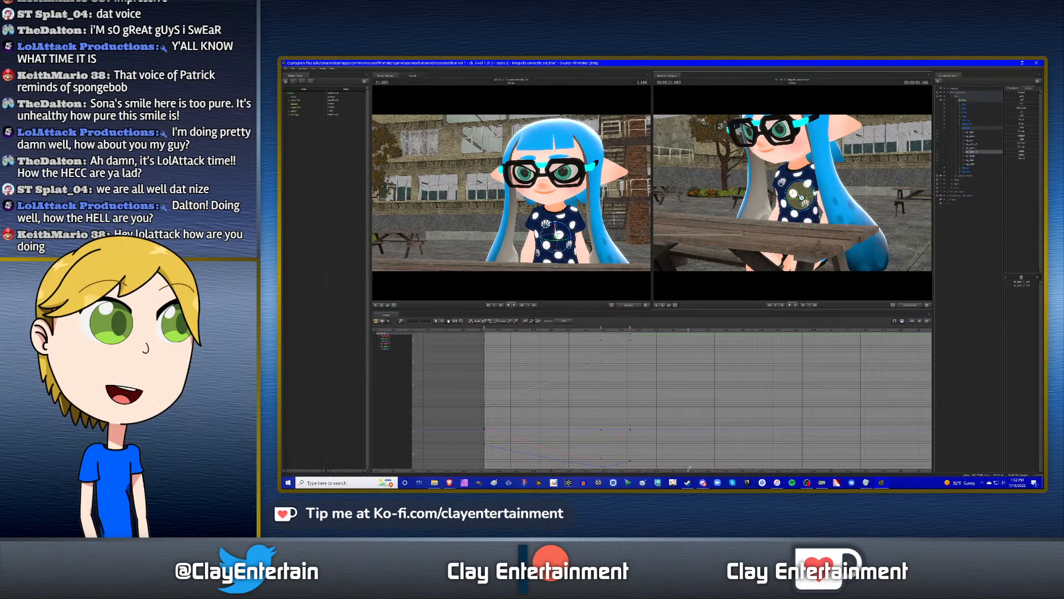
{"action": "left_click_drag", "start_coordinate": [801, 197], "coordinate": [804, 198]}
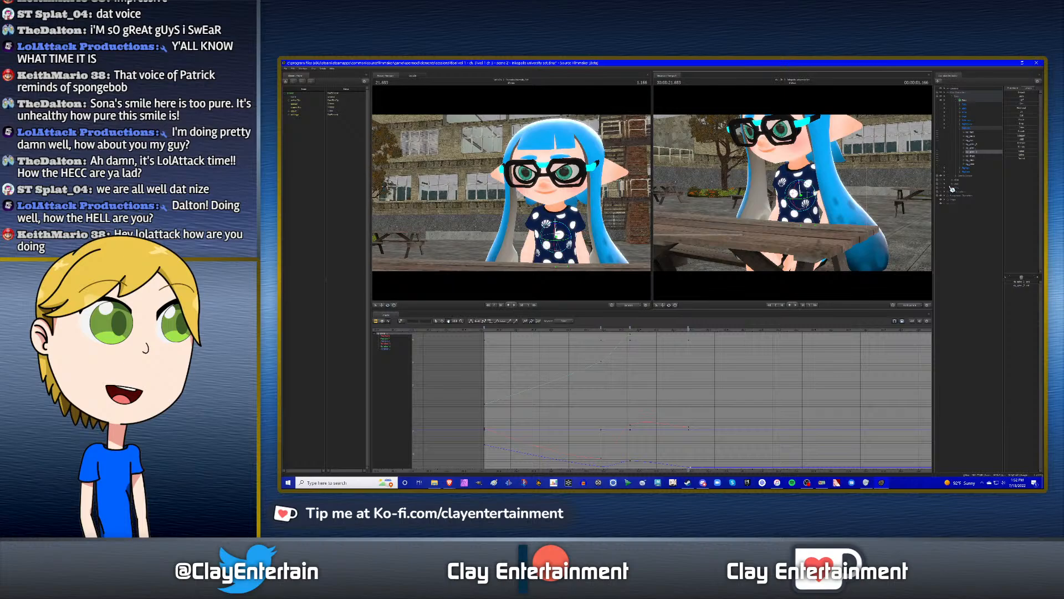
- Rotate the chest, neck and head controls slightly at 1.166 s and check the head's curves in the graph
{"action": "left_click", "coordinate": [974, 157]}
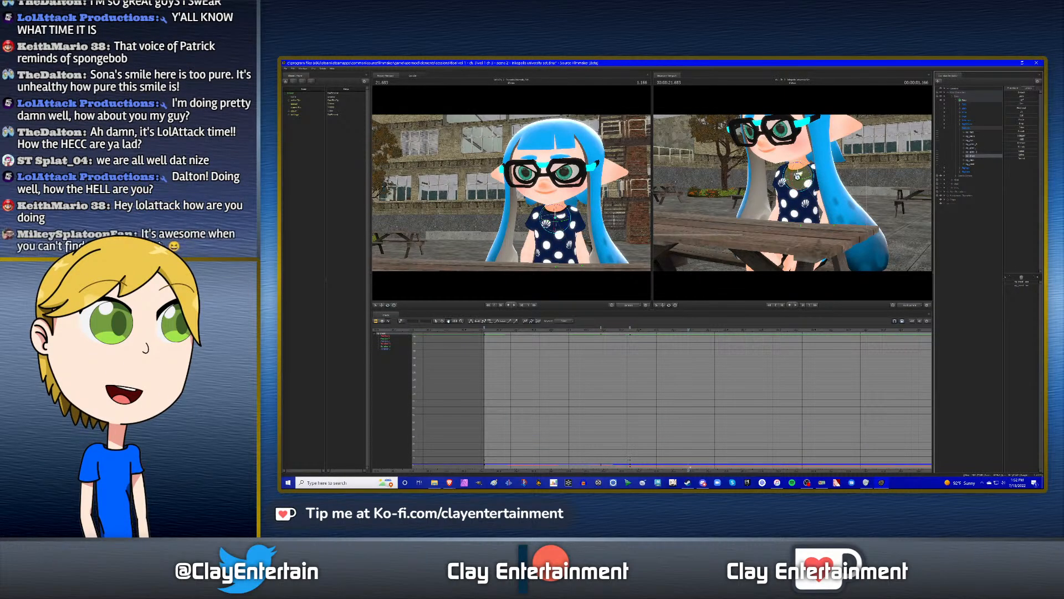
{"action": "left_click_drag", "start_coordinate": [797, 176], "coordinate": [797, 176]}
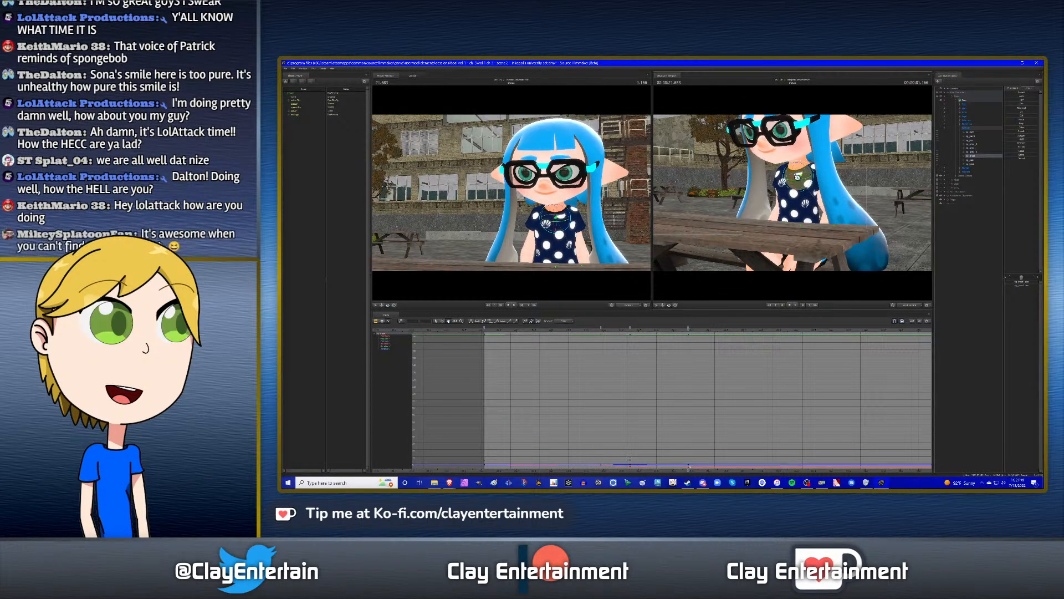
{"action": "left_click", "coordinate": [975, 161]}
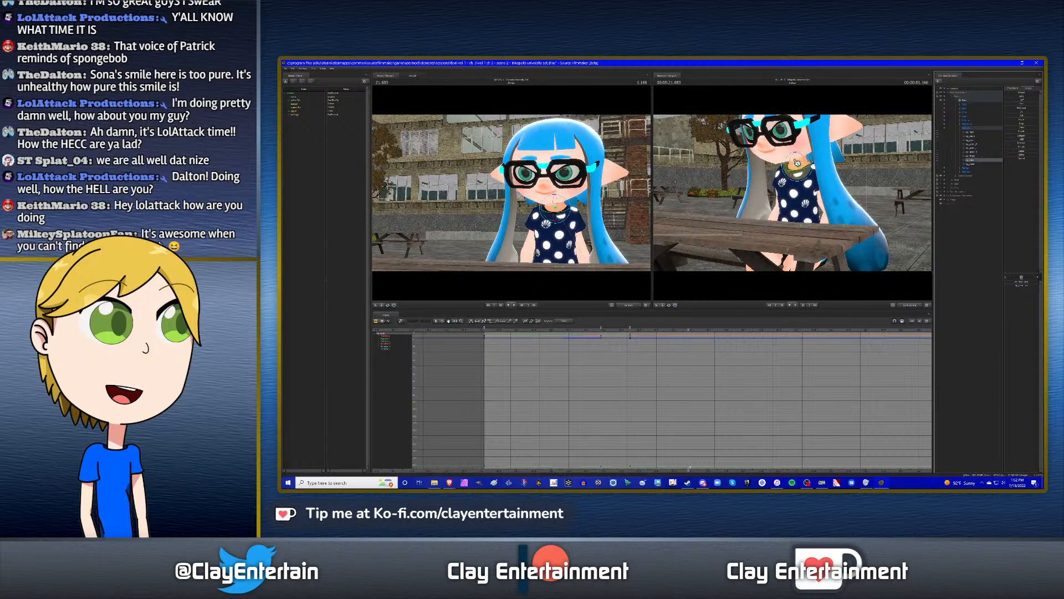
{"action": "left_click_drag", "start_coordinate": [797, 162], "coordinate": [797, 163]}
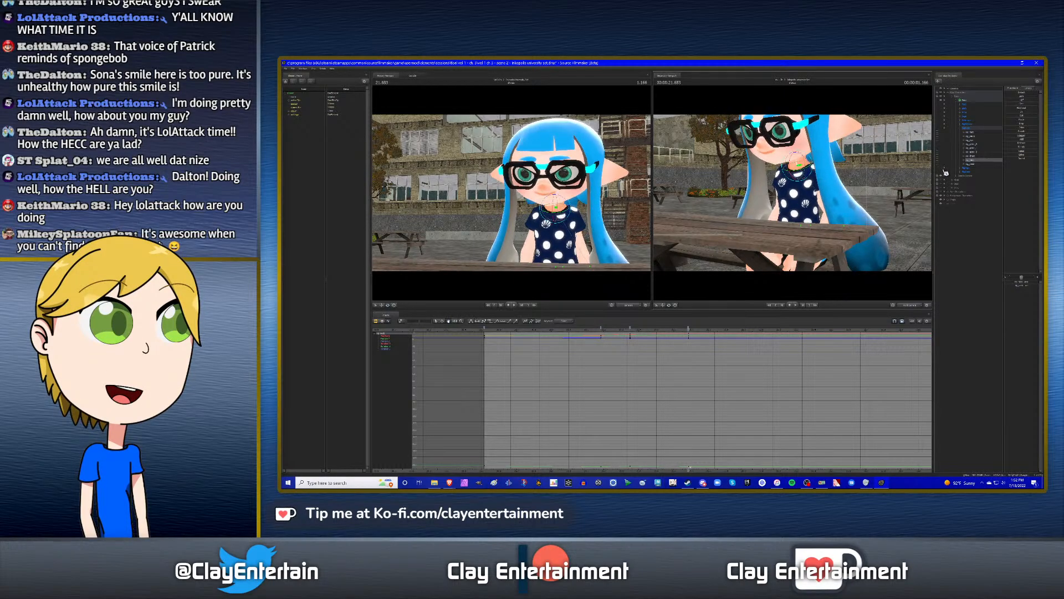
{"action": "left_click", "coordinate": [974, 164]}
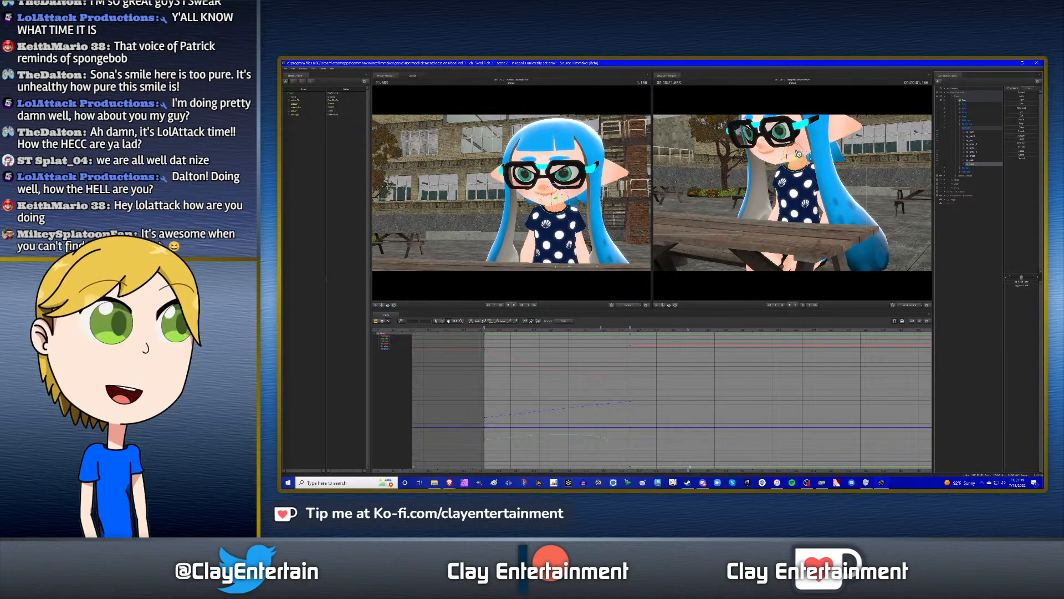
{"action": "left_click_drag", "start_coordinate": [795, 157], "coordinate": [797, 157]}
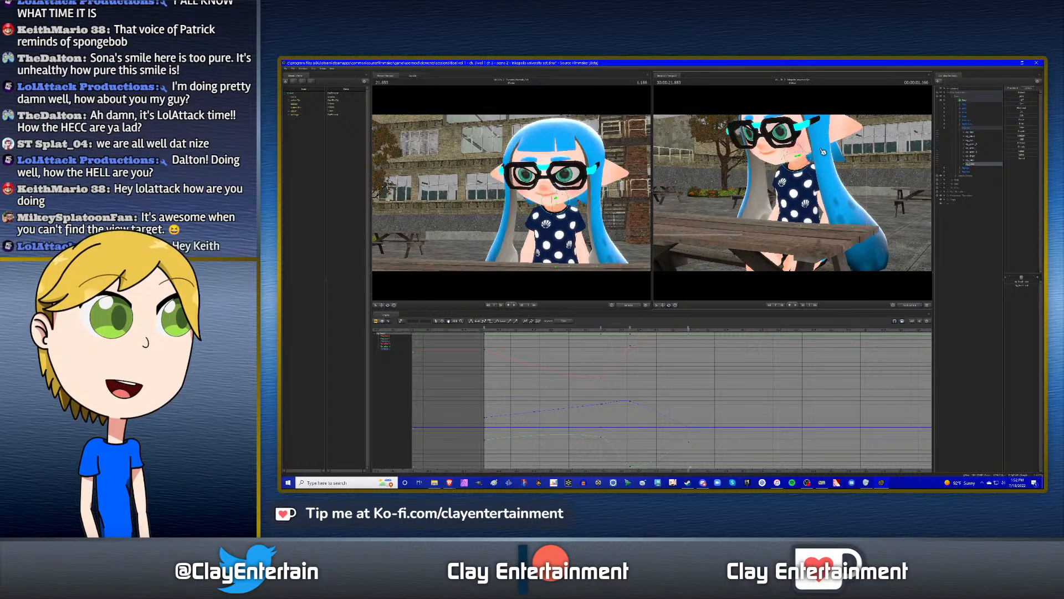
{"action": "scroll", "coordinate": [712, 371], "scroll_direction": "down", "scroll_amount": 3}
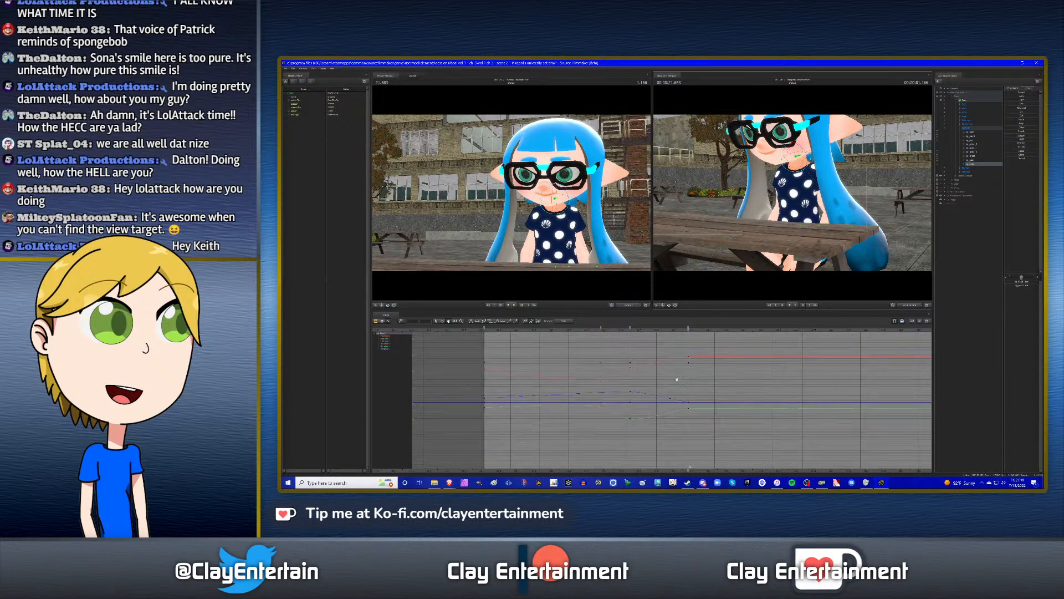
{"action": "middle_click_drag", "start_coordinate": [704, 377], "coordinate": [687, 383]}
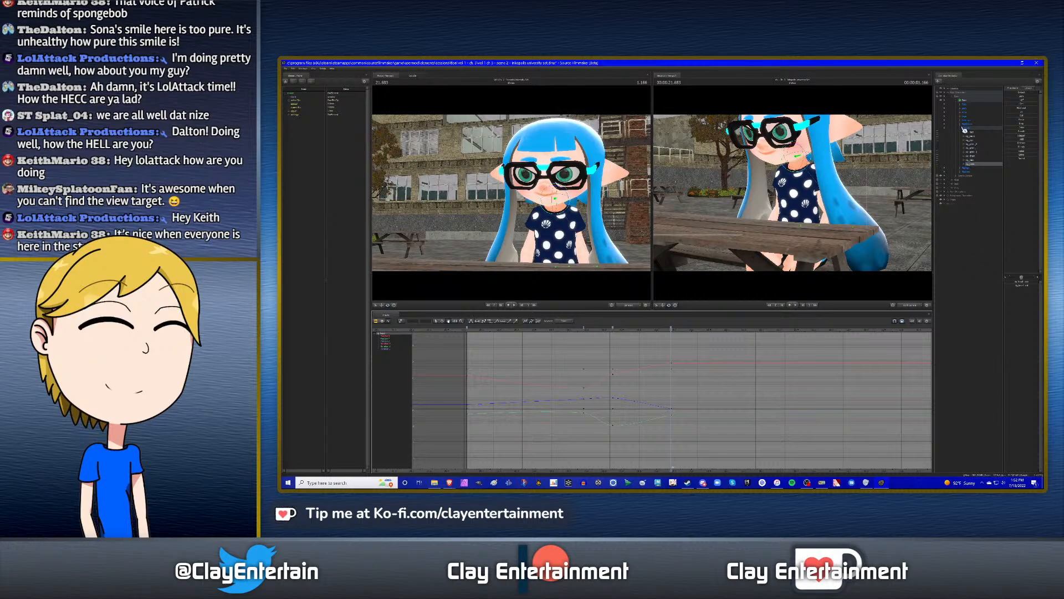
- Select the blue-haired Inkling's view target among its controls and look for it in the secondary viewport
{"action": "left_click", "coordinate": [962, 108]}
{"action": "left_click", "coordinate": [962, 106]}
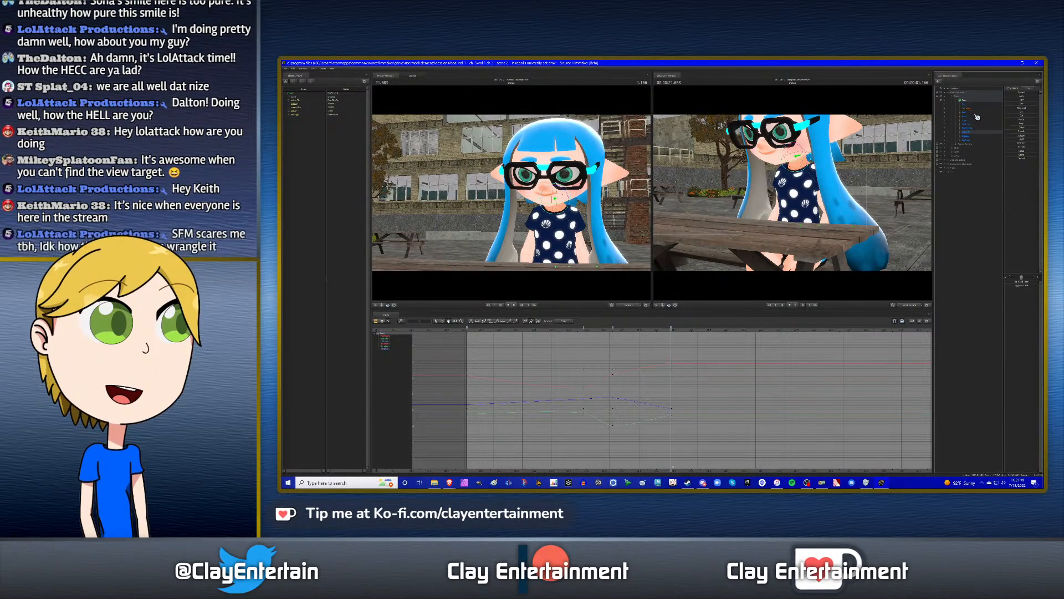
{"action": "left_click", "coordinate": [966, 110]}
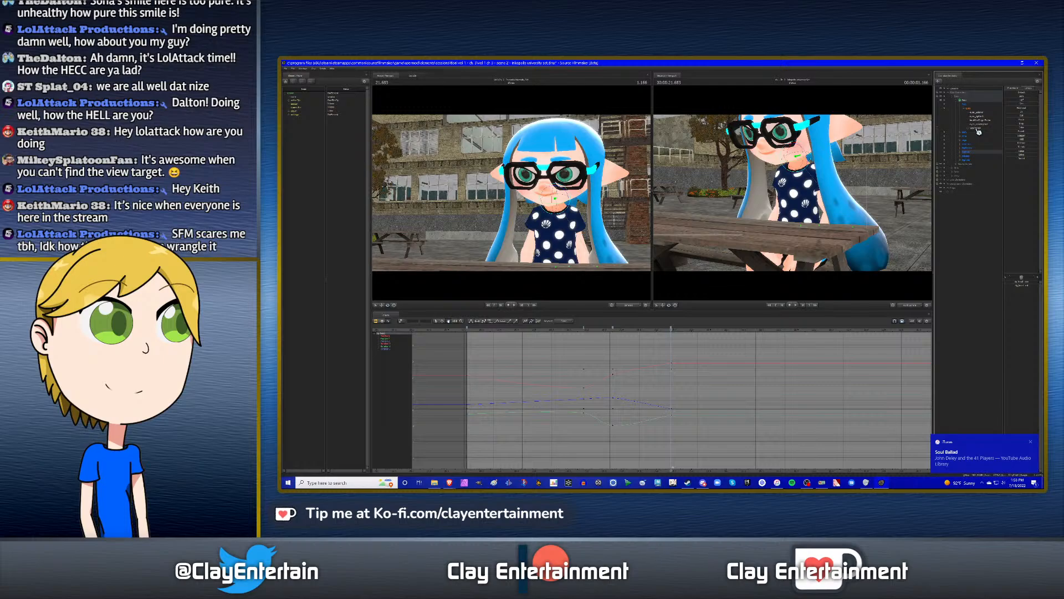
{"action": "left_click", "coordinate": [979, 129]}
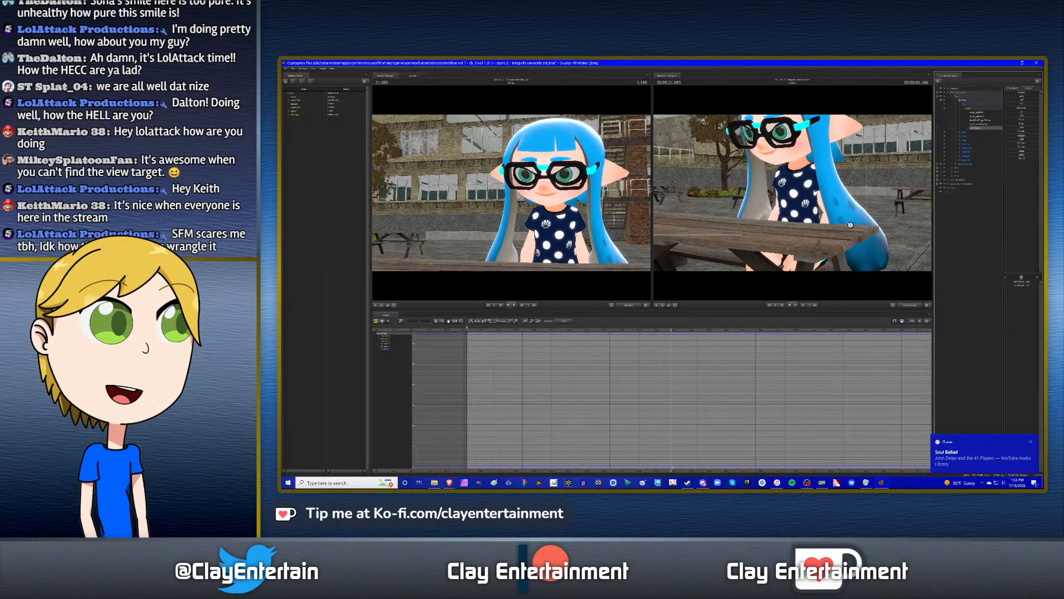
{"action": "key", "text": "s"}
{"action": "left_click_drag", "start_coordinate": [850, 224], "coordinate": [848, 223]}
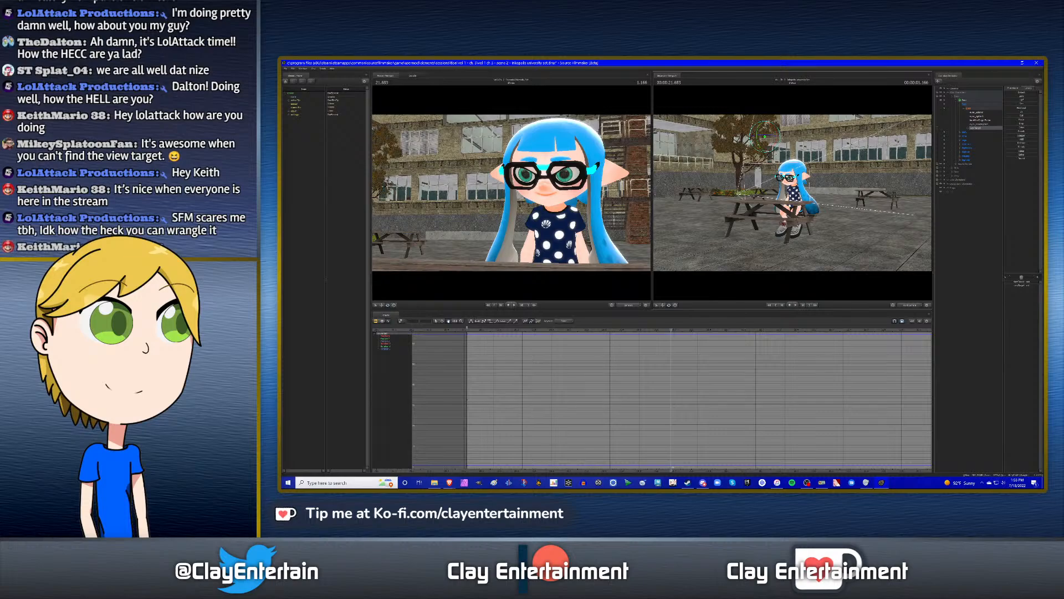
{"action": "key", "text": "w"}
{"action": "left_click_drag", "start_coordinate": [848, 224], "coordinate": [848, 224]}
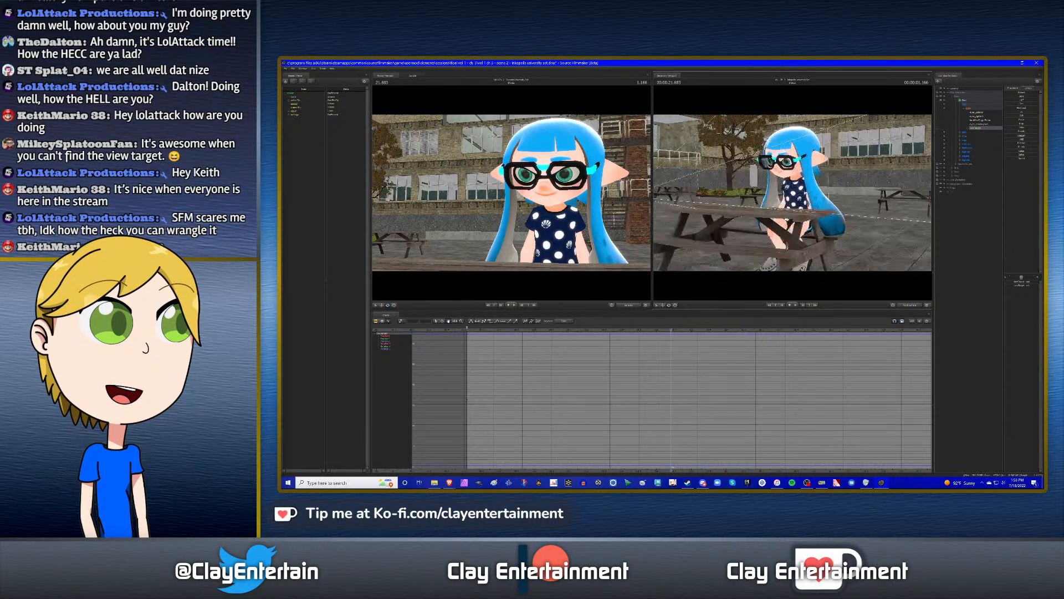
{"action": "key", "text": "w"}
- Examine the third control of the view target's group in this shot and in the earlier shot of the pink-haired Inkling
{"action": "left_click", "coordinate": [977, 120]}
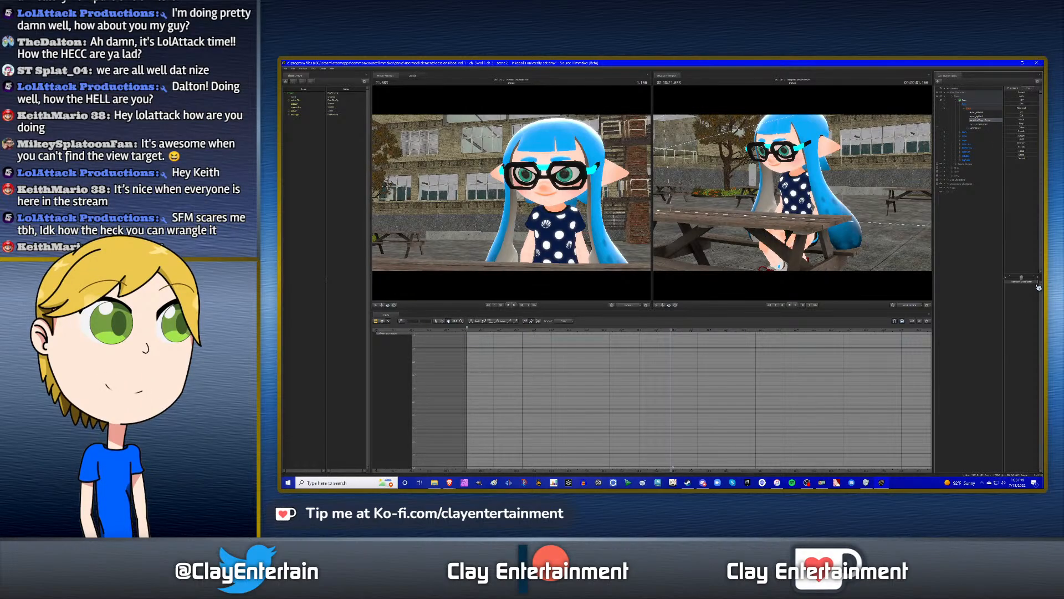
{"action": "key", "text": "Up"}
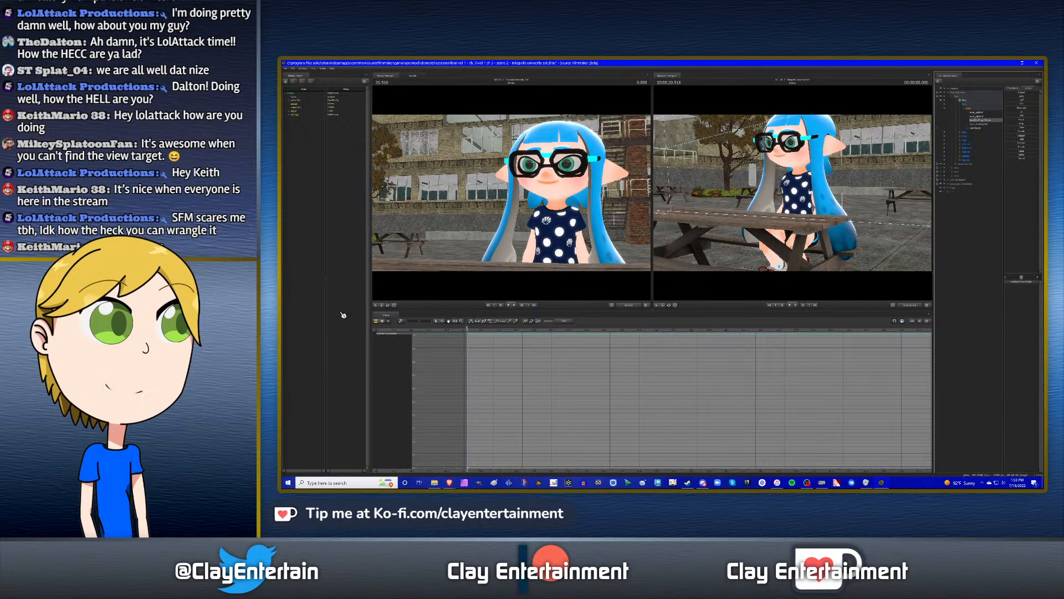
{"action": "left_click", "coordinate": [376, 321]}
{"action": "scroll", "coordinate": [548, 370], "scroll_direction": "down", "scroll_amount": 4}
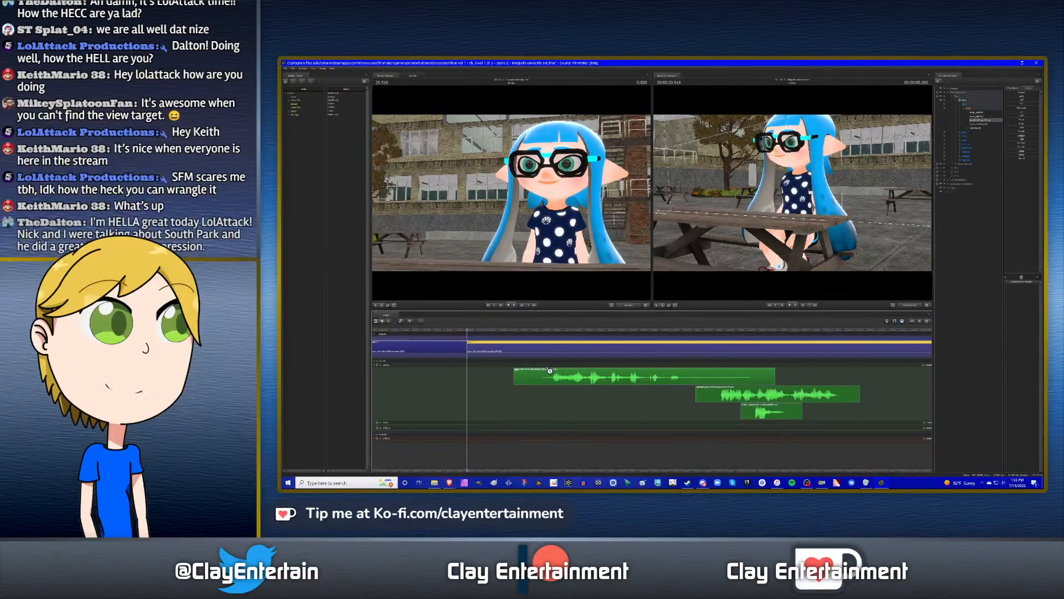
{"action": "left_click", "coordinate": [543, 354]}
{"action": "left_click", "coordinate": [536, 349]}
{"action": "left_click", "coordinate": [389, 321]}
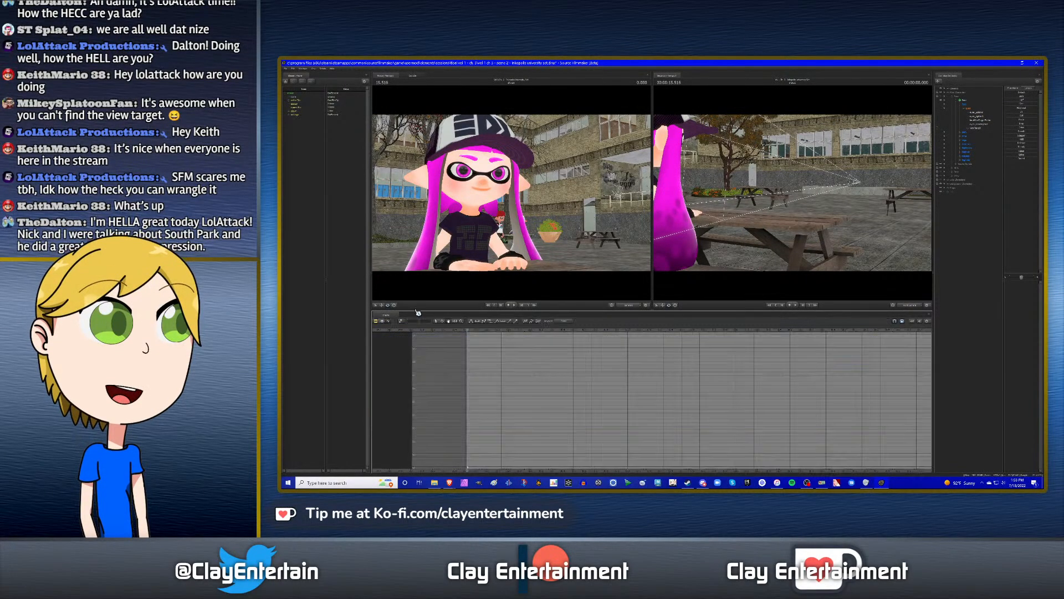
{"action": "left_click", "coordinate": [984, 119]}
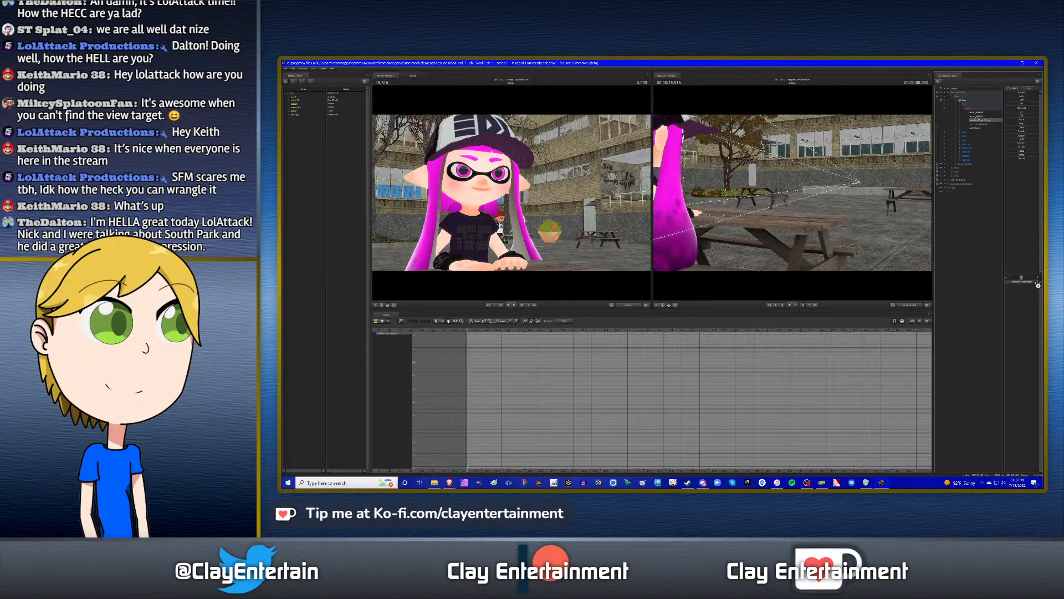
- Examine the same control in the opening wide shot, viewing both Inklings at the table in the secondary viewport
{"action": "left_click", "coordinate": [376, 322]}
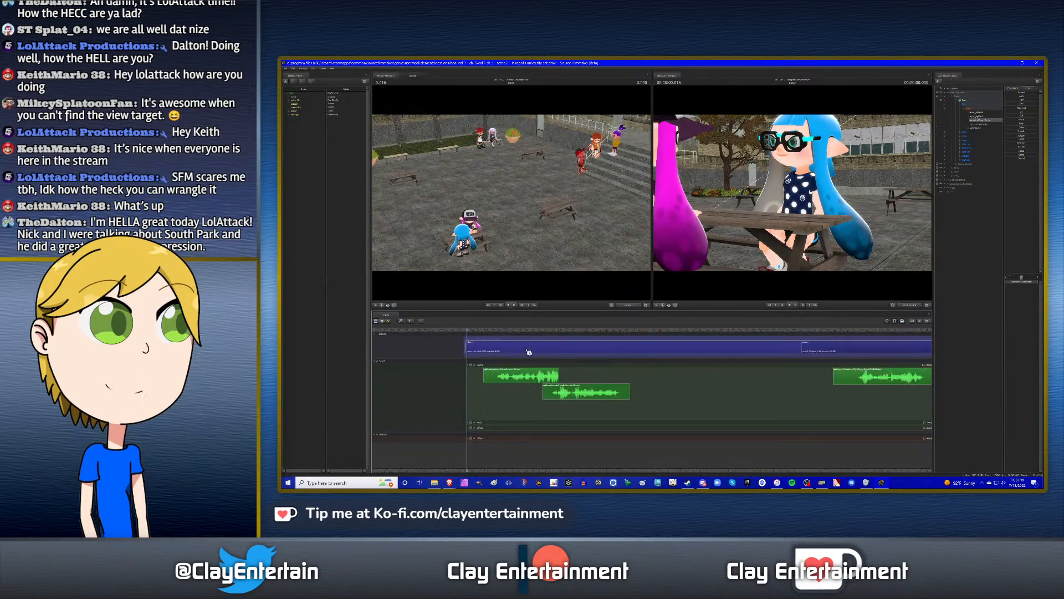
{"action": "left_click", "coordinate": [528, 351]}
{"action": "left_click", "coordinate": [388, 321]}
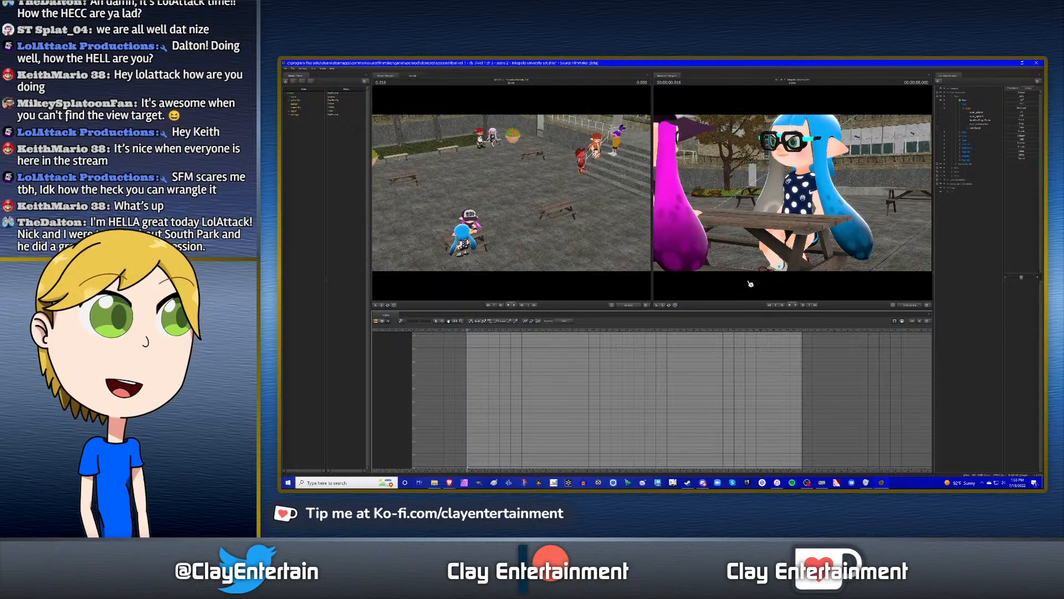
{"action": "left_click", "coordinate": [986, 120]}
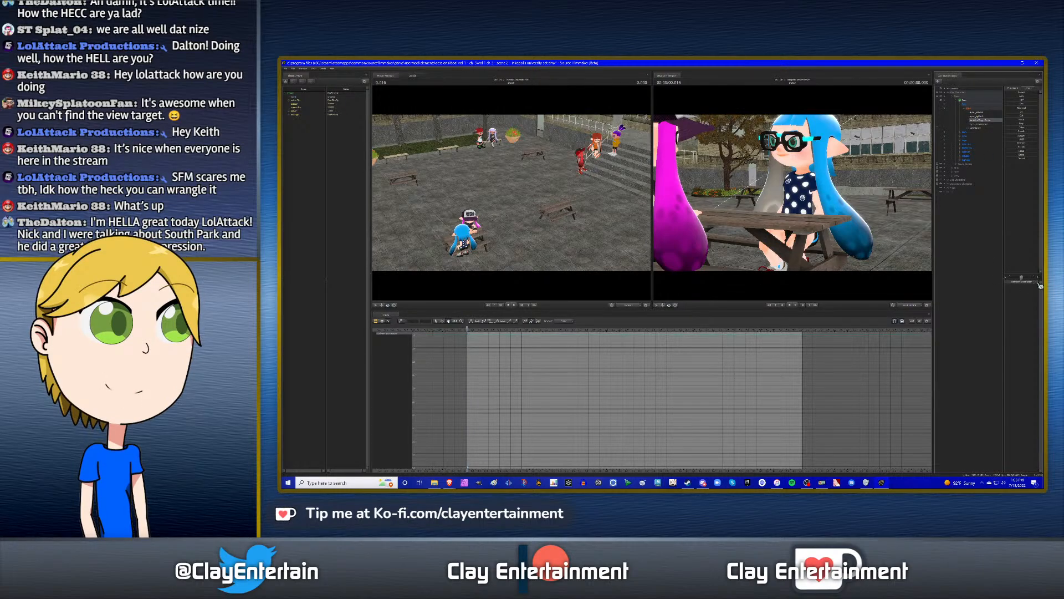
{"action": "left_click_drag", "start_coordinate": [828, 197], "coordinate": [799, 193]}
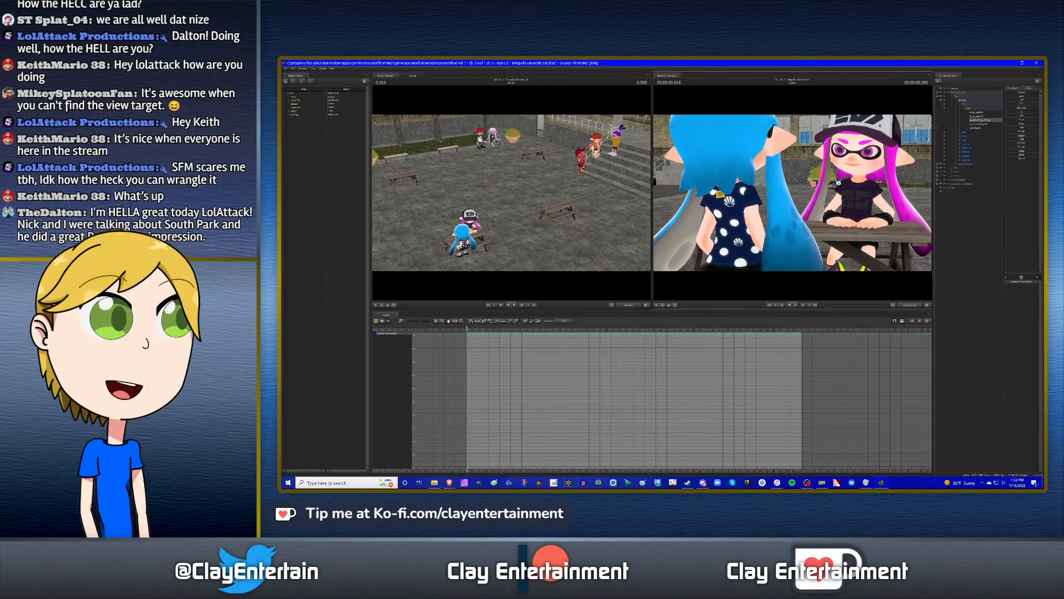
- Collapse the current character's controls and select the matching control in the other Inkling's control group
{"action": "left_click", "coordinate": [964, 108]}
{"action": "left_click", "coordinate": [960, 104]}
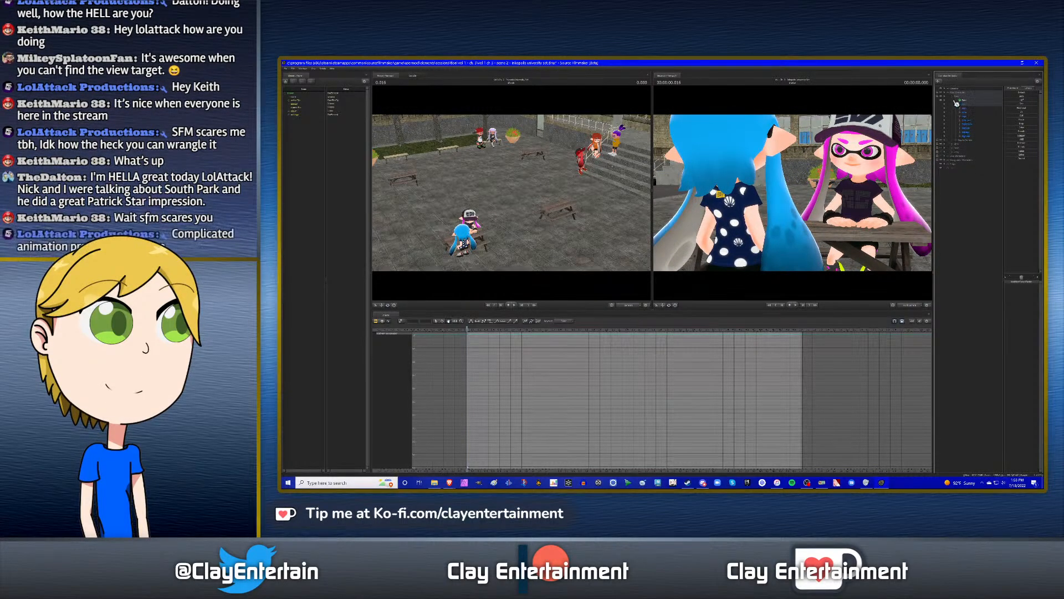
{"action": "left_click", "coordinate": [956, 100]}
{"action": "left_click", "coordinate": [961, 105]}
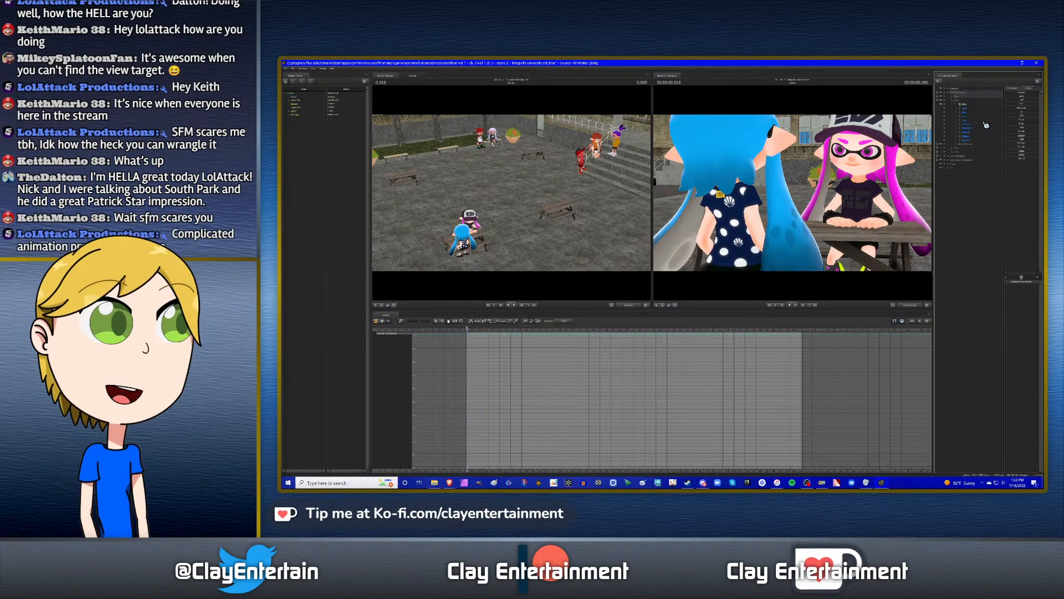
{"action": "left_click", "coordinate": [968, 113]}
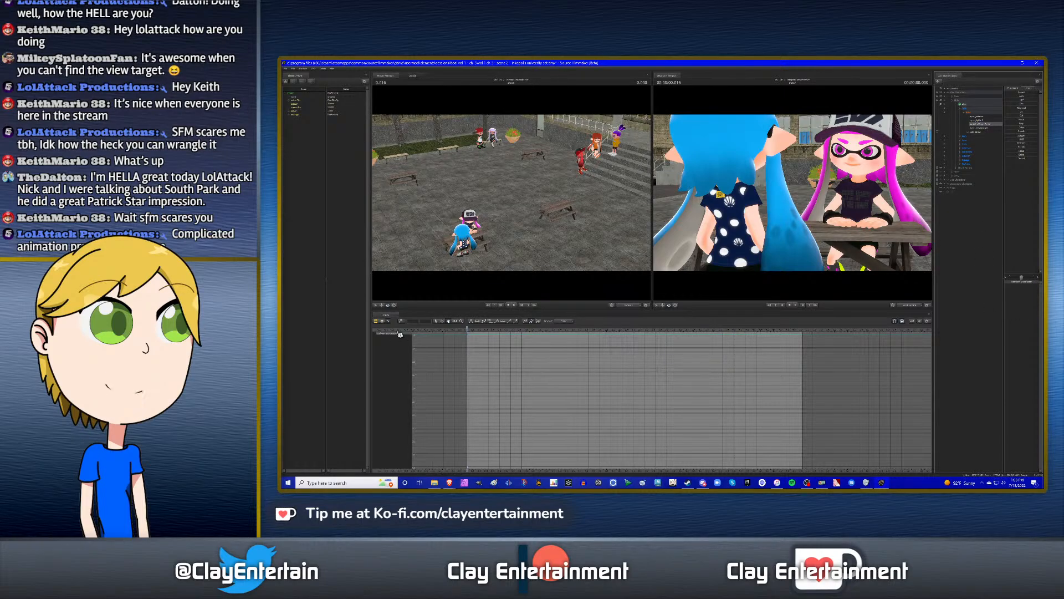
- Return to the shot timeline and move to the start of the blue-haired Inkling's shot following the opening one
{"action": "left_click", "coordinate": [377, 321]}
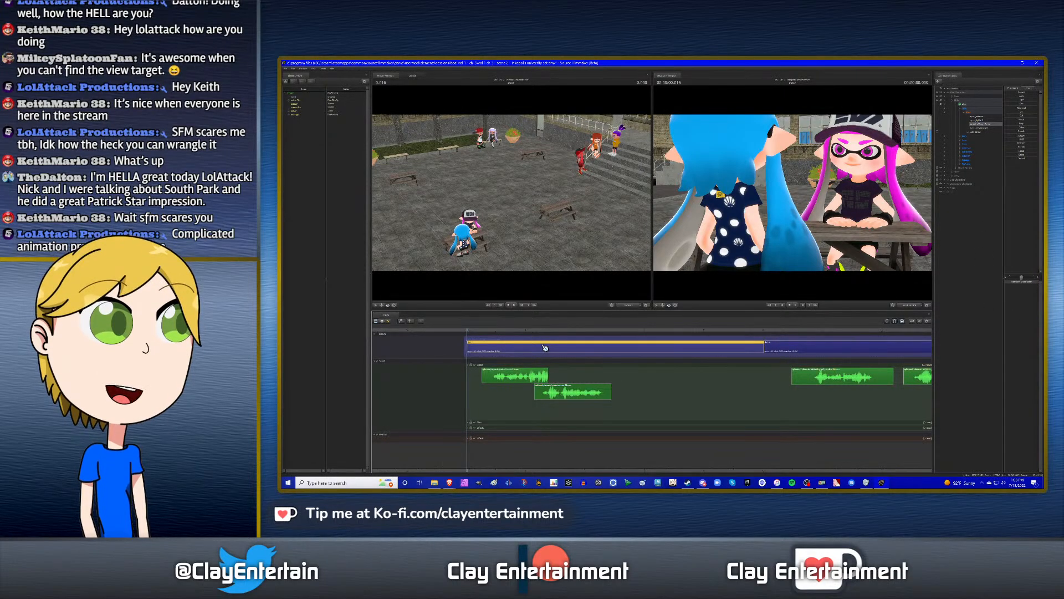
{"action": "left_click", "coordinate": [568, 329]}
{"action": "key", "text": "Down"}
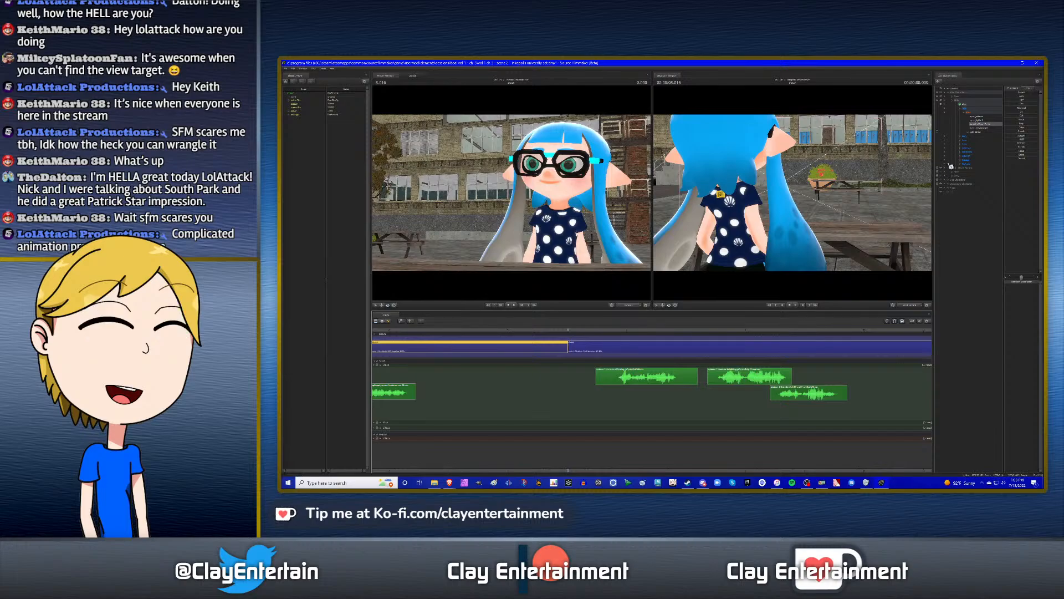
- Check the third view target control in the graph for the blue-haired Inkling's shot, collapse its group and return to the shot timeline
{"action": "left_click", "coordinate": [590, 350]}
{"action": "left_click", "coordinate": [388, 323]}
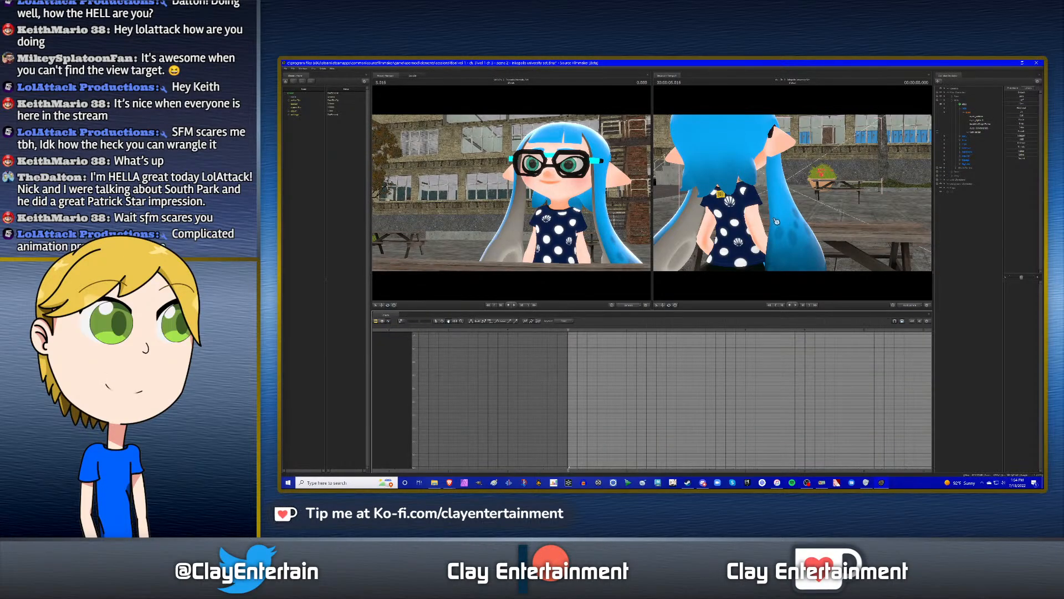
{"action": "left_click", "coordinate": [977, 125]}
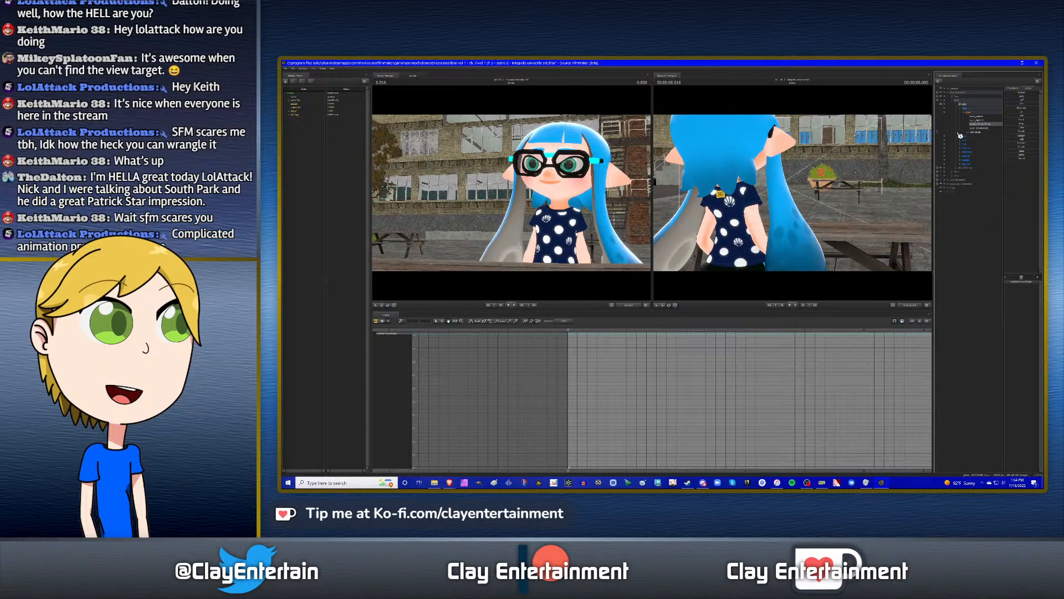
{"action": "left_click", "coordinate": [957, 105]}
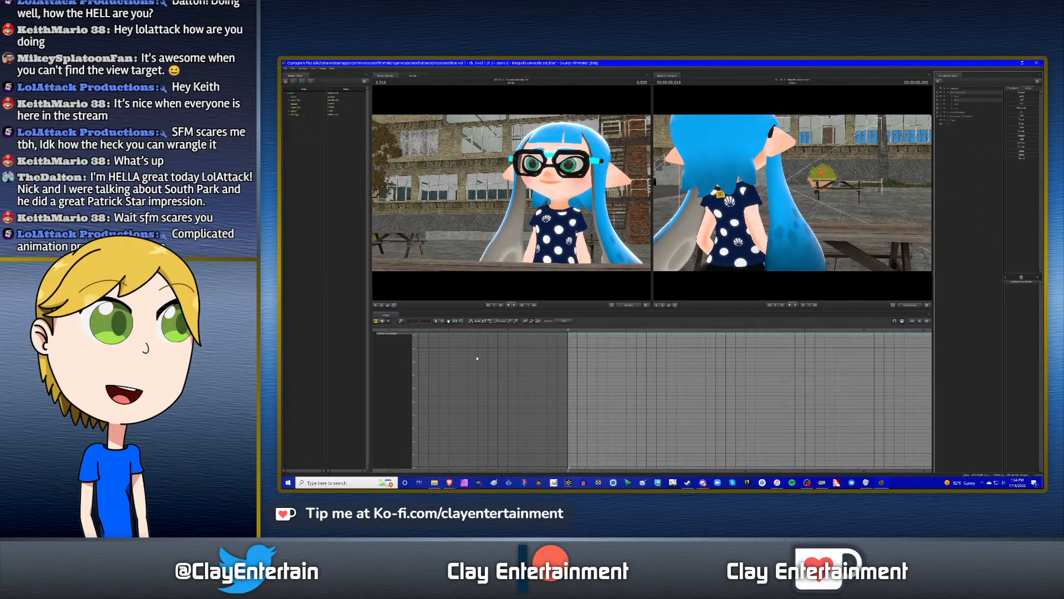
{"action": "left_click", "coordinate": [383, 321]}
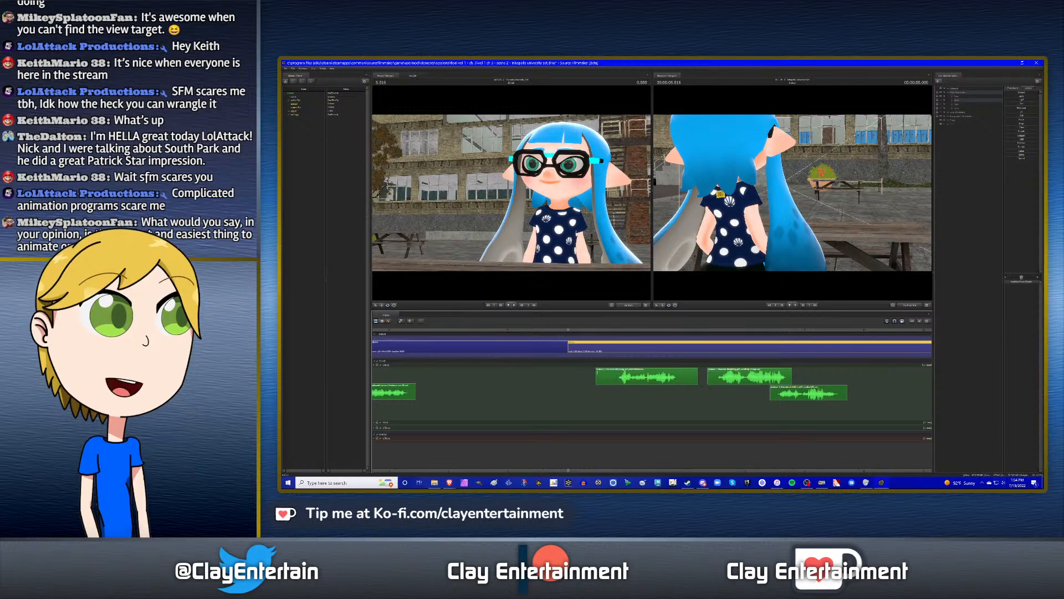
- Examine the matching view target control in the graph for the following shot of the pink-haired Inkling, returning to the shot timeline
{"action": "key", "text": "Down"}
{"action": "left_click", "coordinate": [602, 350]}
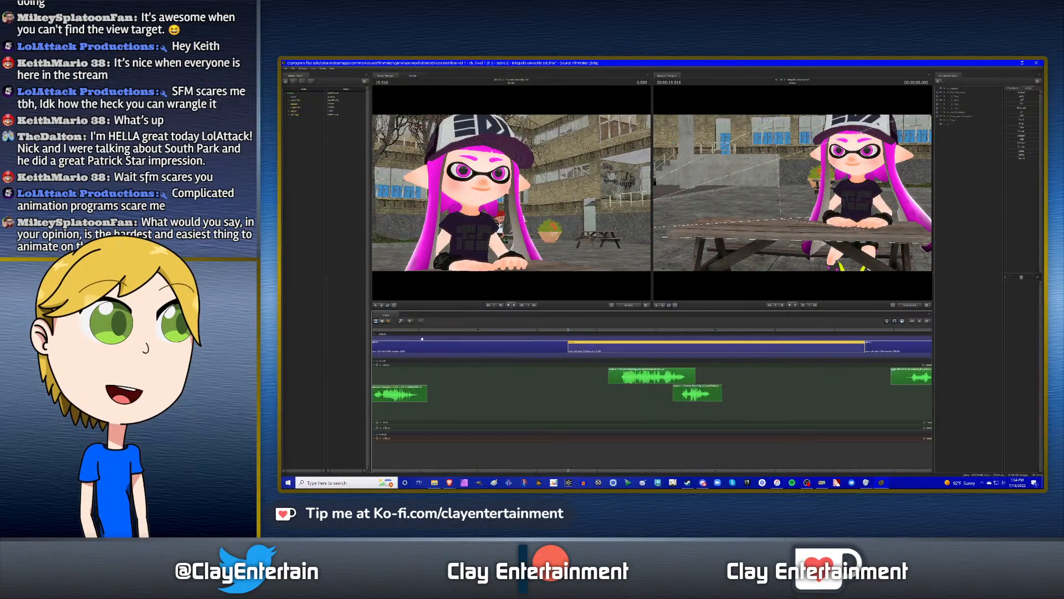
{"action": "left_click", "coordinate": [397, 323]}
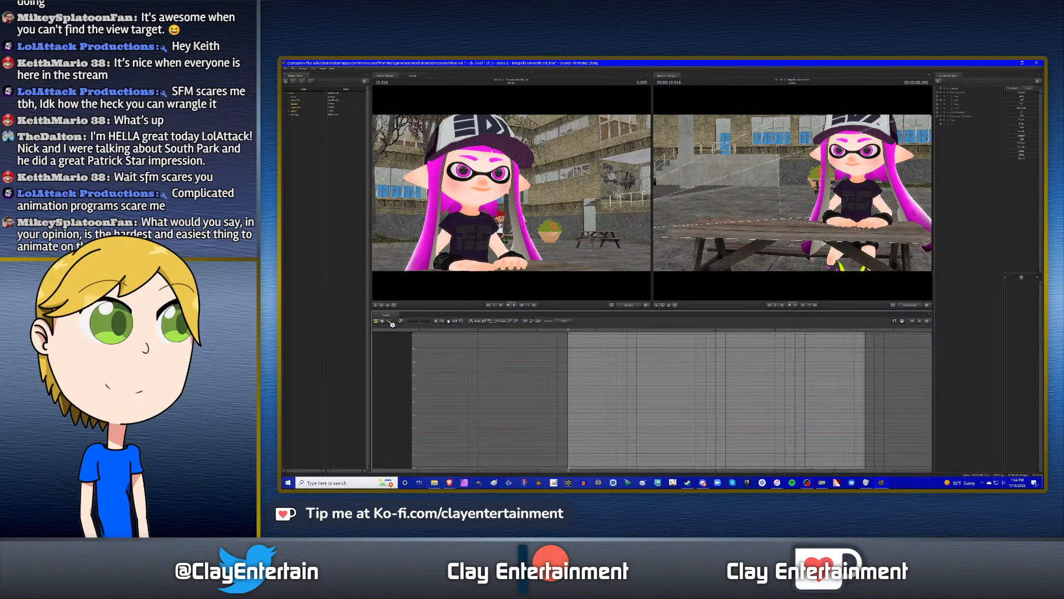
{"action": "left_click", "coordinate": [956, 105]}
{"action": "left_click", "coordinate": [961, 109]}
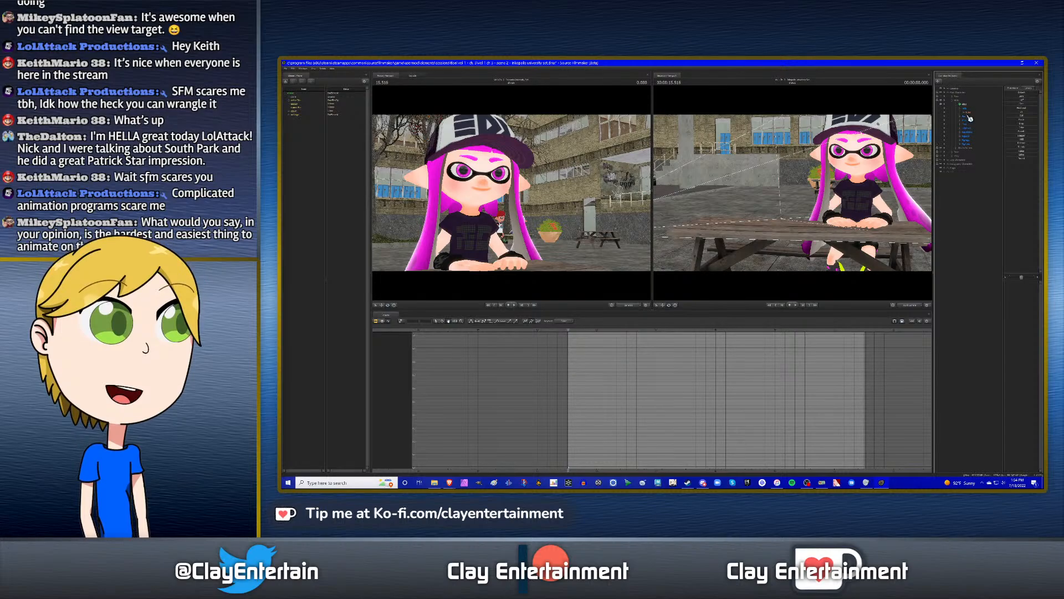
{"action": "left_click", "coordinate": [987, 124]}
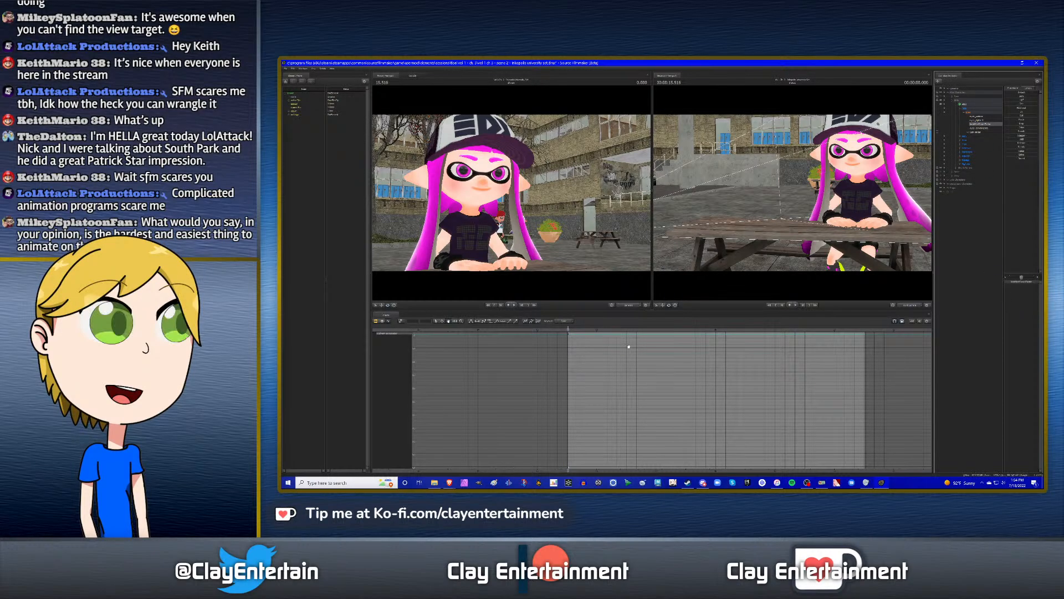
{"action": "left_click", "coordinate": [381, 322]}
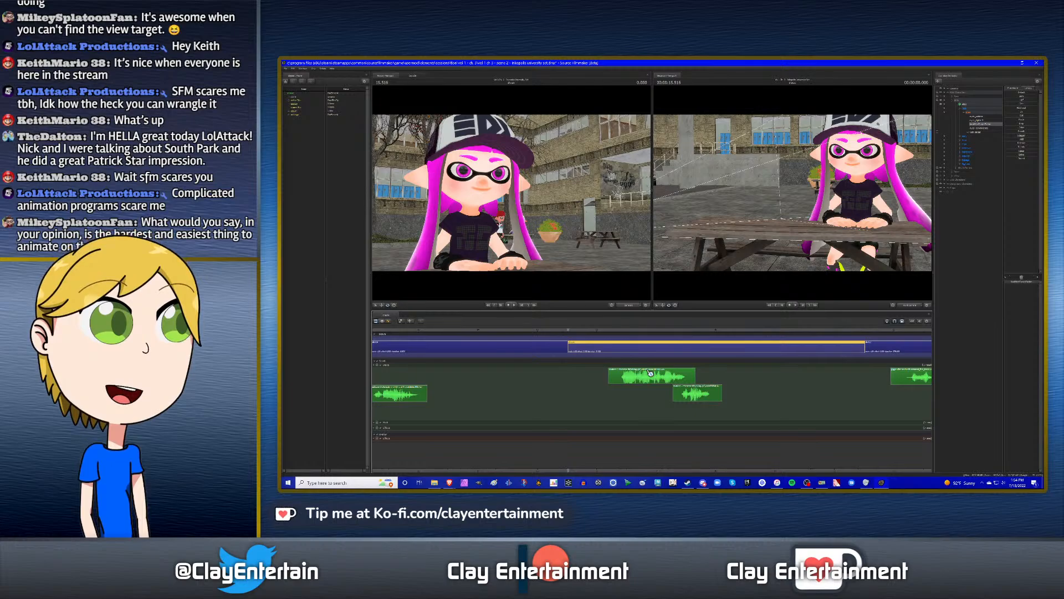
- Move to the start of the blue-haired Inkling's next shot and collapse the expanded view target controls in the graph editor's animation set
{"action": "key", "text": "Down"}
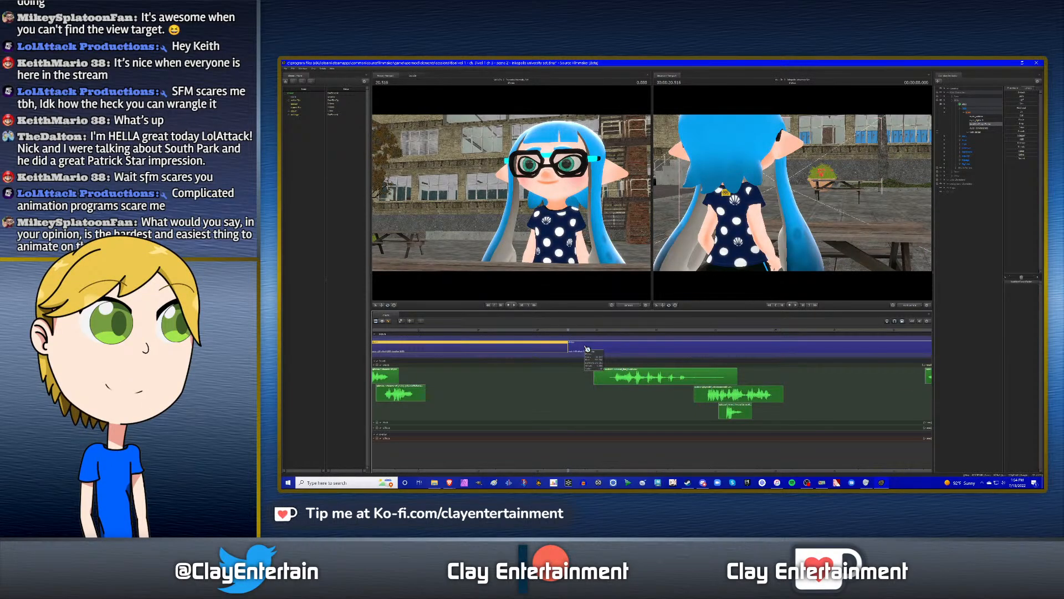
{"action": "key", "text": "Up"}
{"action": "key", "text": "space"}
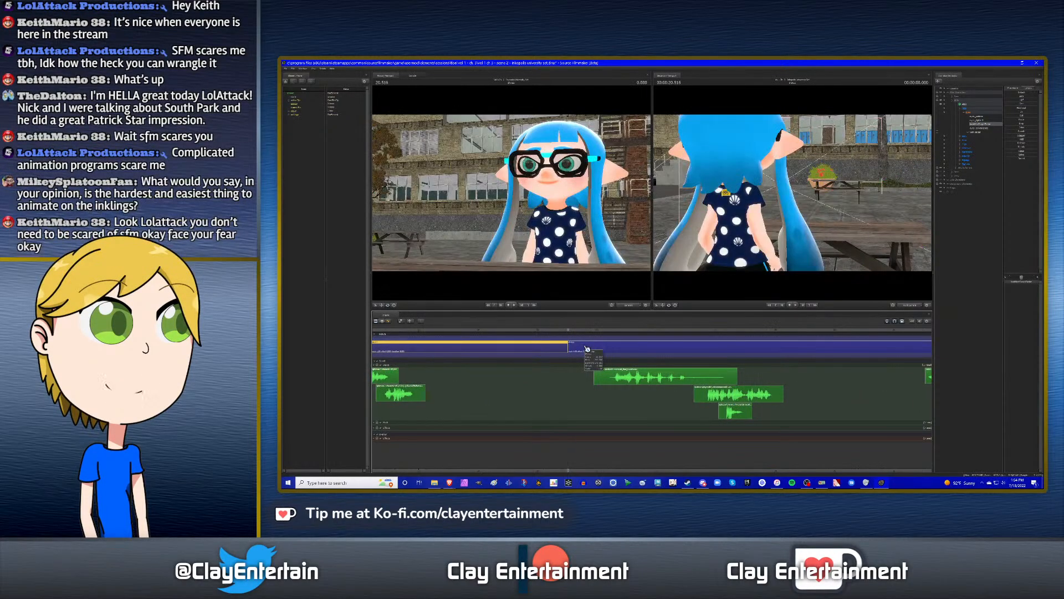
{"action": "left_click", "coordinate": [388, 321]}
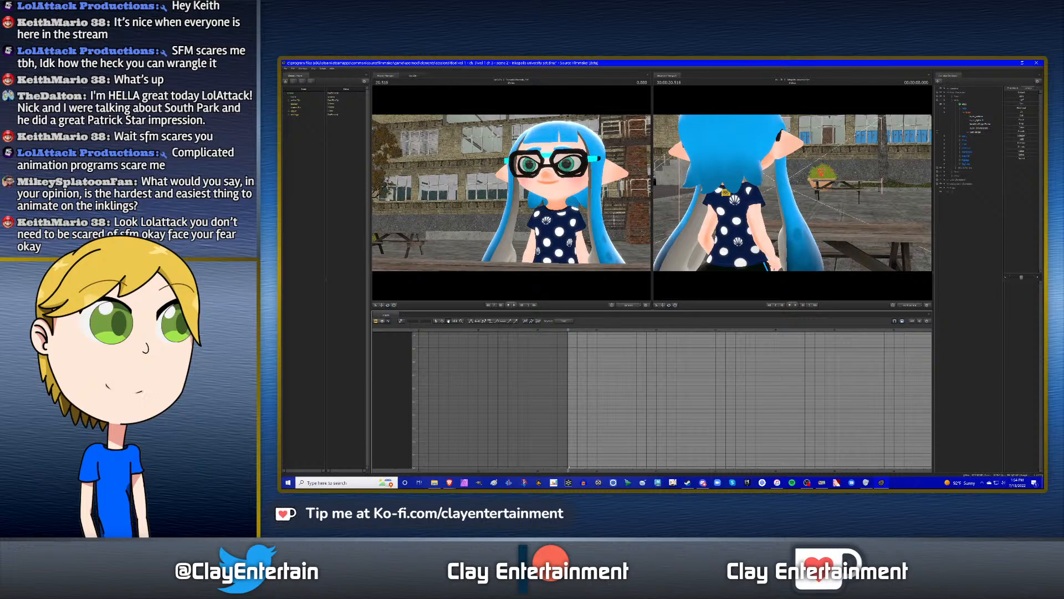
{"action": "left_click", "coordinate": [964, 112]}
{"action": "left_click", "coordinate": [960, 109]}
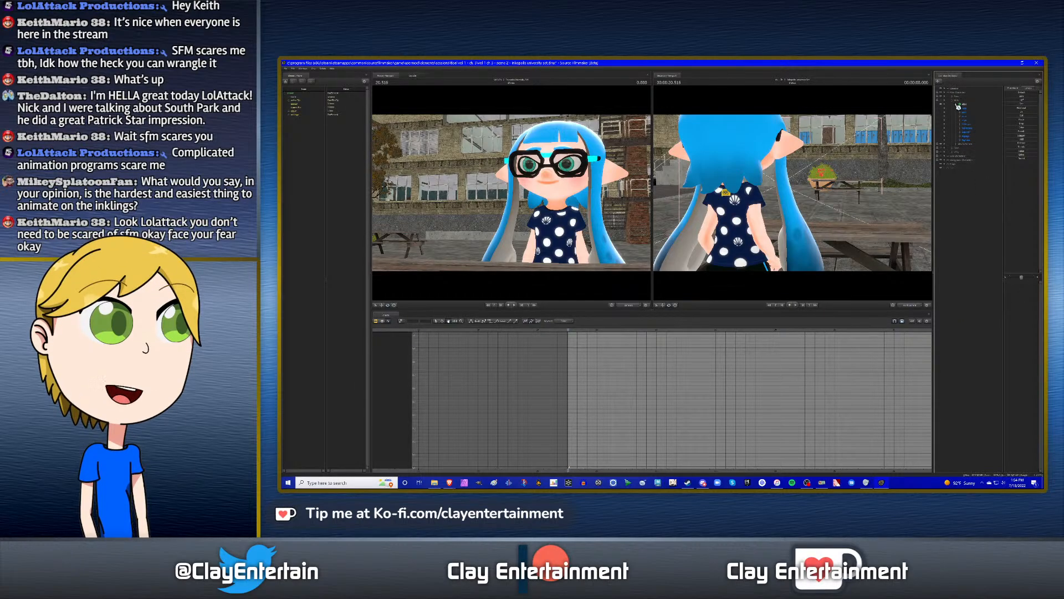
{"action": "left_click", "coordinate": [956, 104]}
- Expand the blue-haired Inkling's body controls and select the range from the pelvis through the spine to the head
{"action": "left_click", "coordinate": [953, 96]}
{"action": "left_click", "coordinate": [953, 112]}
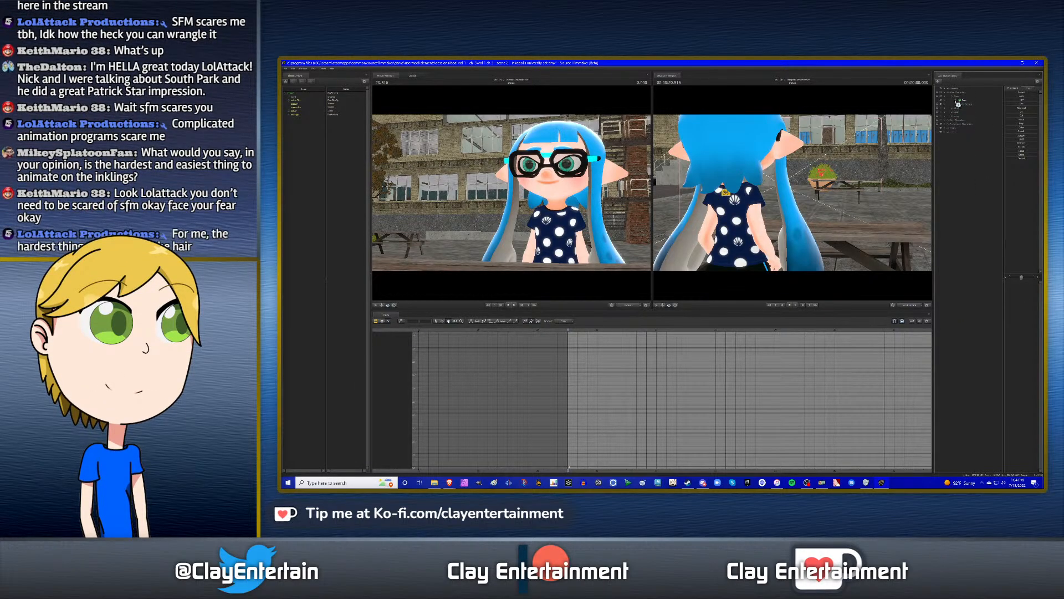
{"action": "left_click", "coordinate": [957, 101]}
{"action": "left_click", "coordinate": [977, 145]}
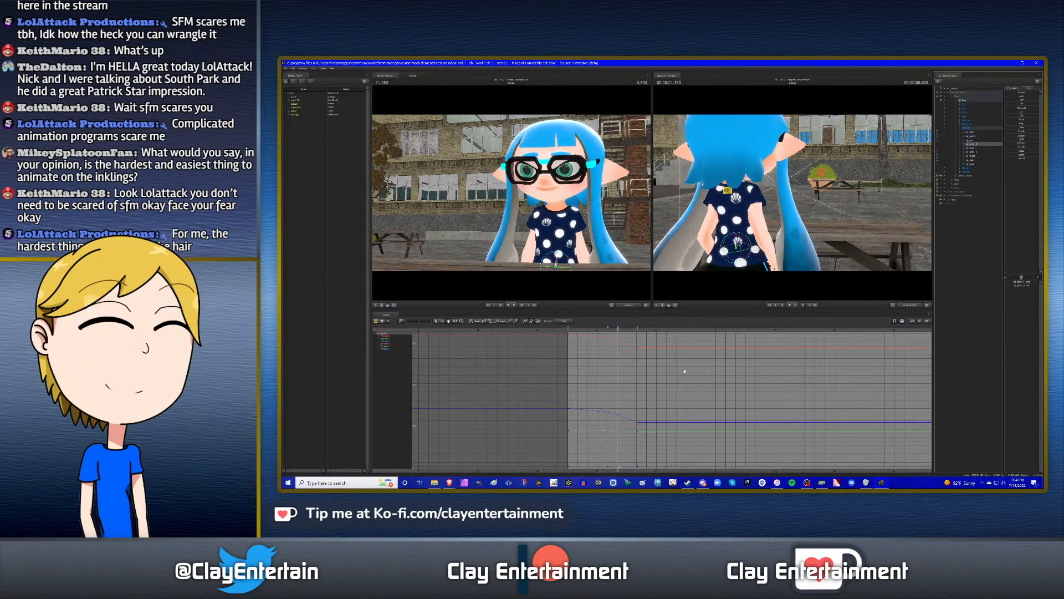
{"action": "left_click", "coordinate": [974, 165], "text": "shift"}
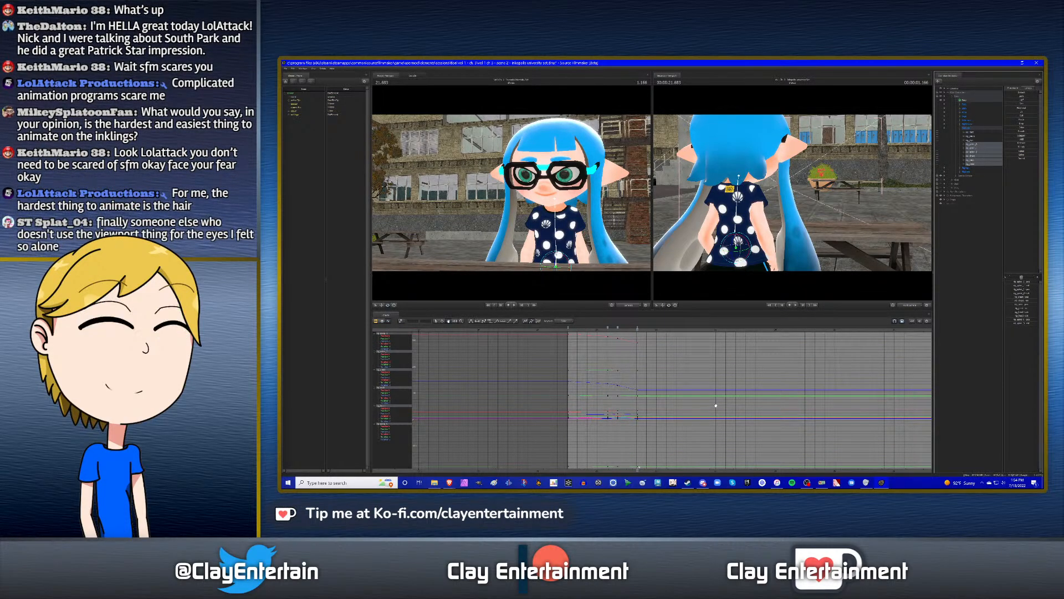
- Transfer the lowered pose from the last keyframe to the keyframe before it for the selected body controls
{"action": "scroll", "coordinate": [693, 411], "scroll_direction": "up", "scroll_amount": 4}
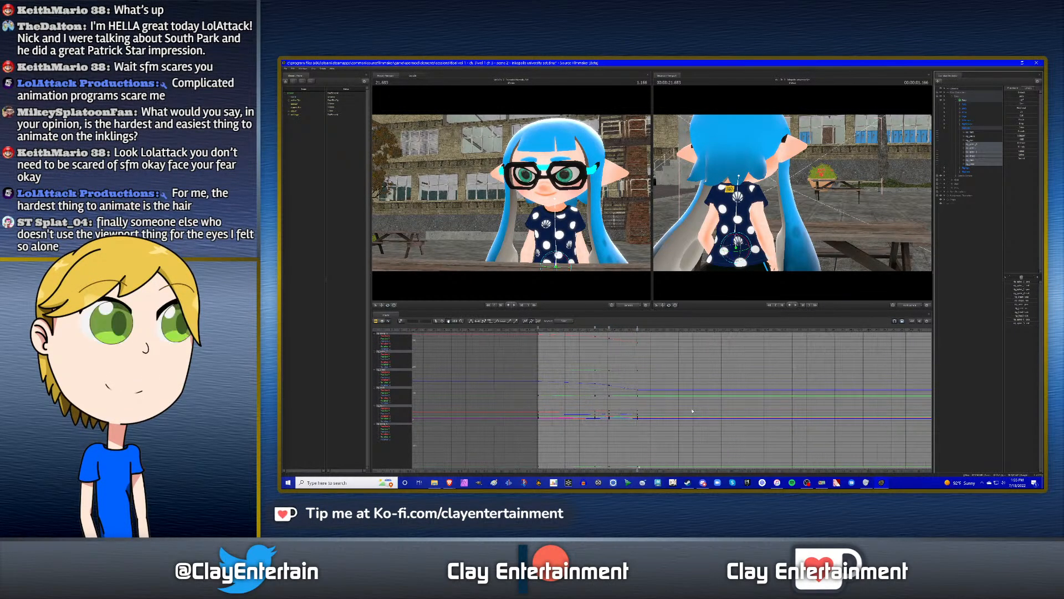
{"action": "scroll", "coordinate": [660, 405], "scroll_direction": "up", "scroll_amount": 3}
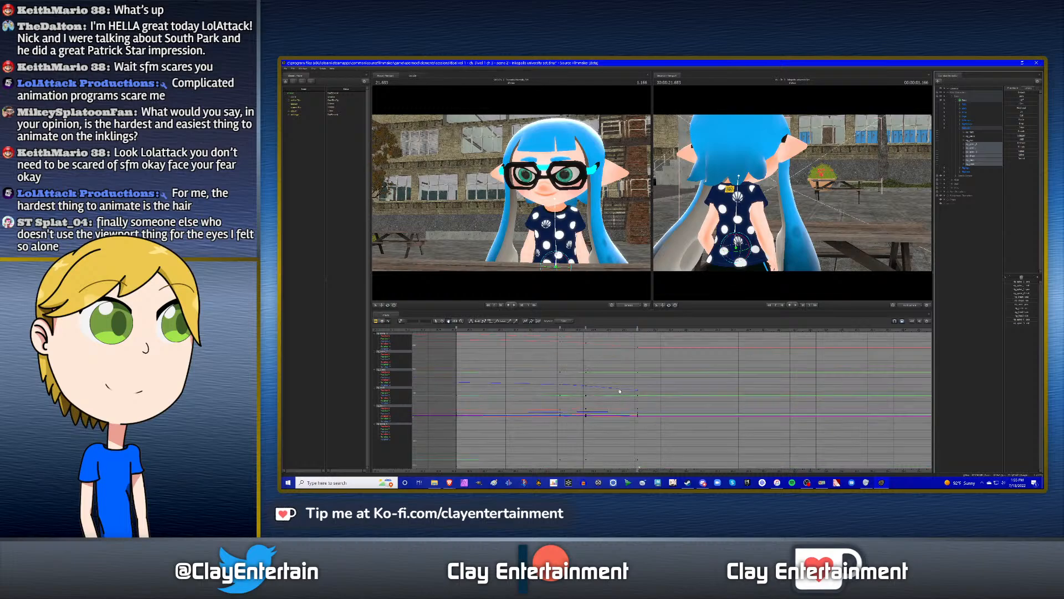
{"action": "left_click_drag", "start_coordinate": [599, 364], "coordinate": [665, 362]}
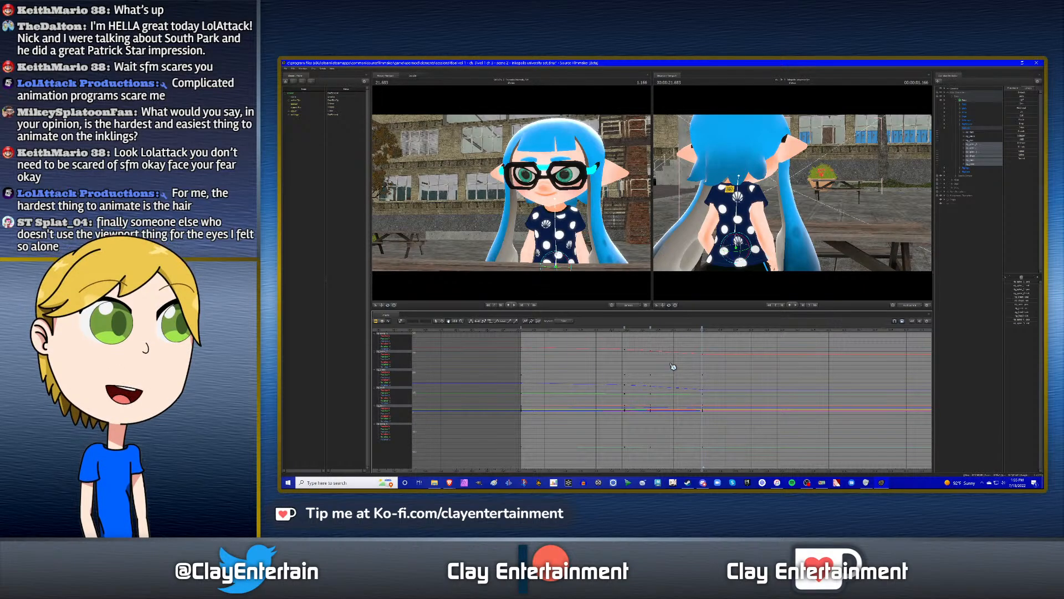
{"action": "scroll", "coordinate": [673, 365], "scroll_direction": "up", "scroll_amount": 2}
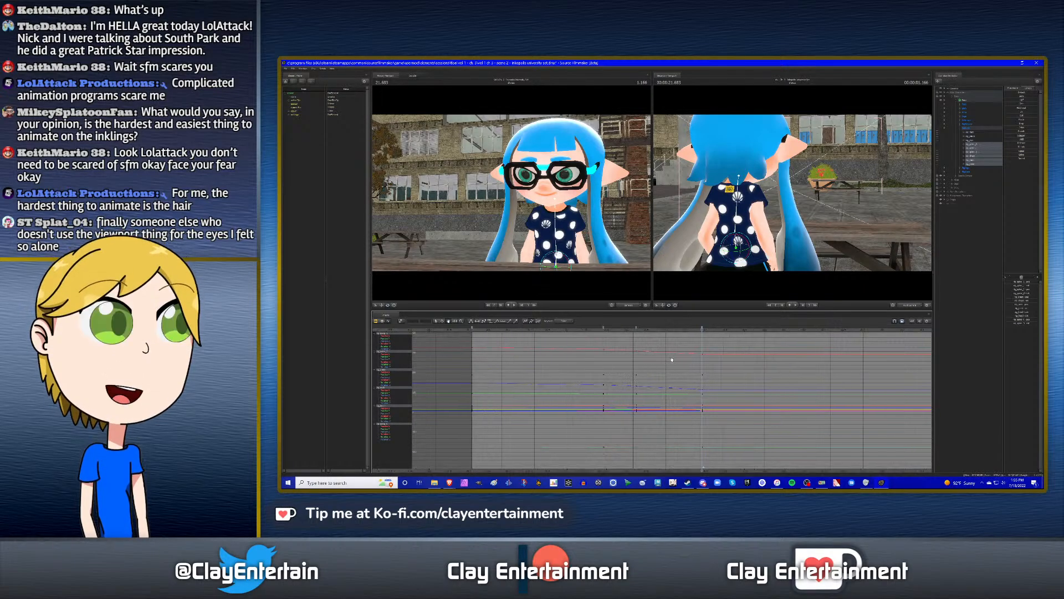
{"action": "right_click", "coordinate": [619, 329]}
{"action": "left_click", "coordinate": [628, 342]}
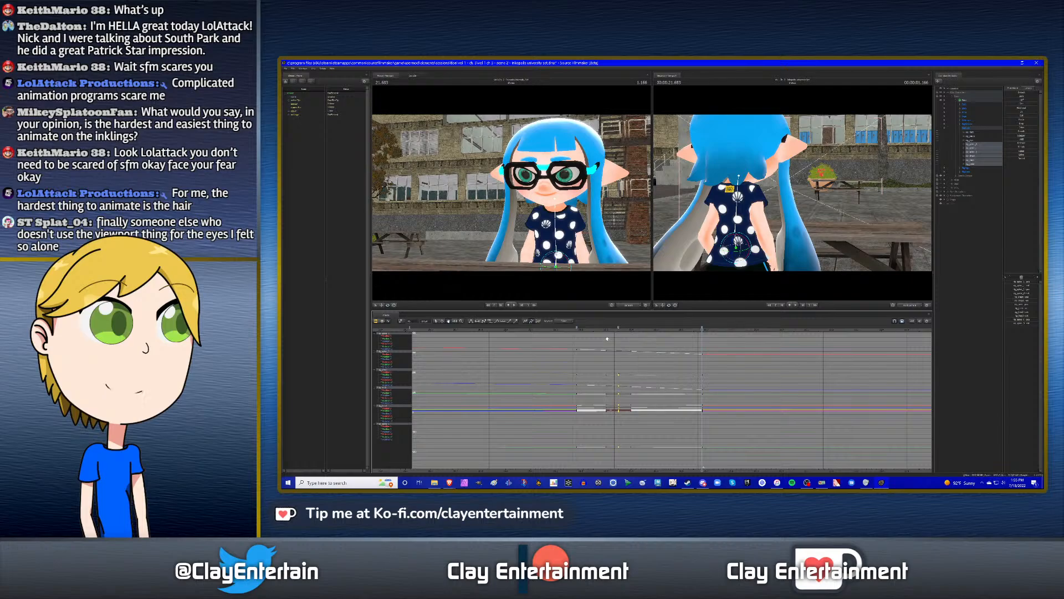
{"action": "left_click", "coordinate": [637, 329]}
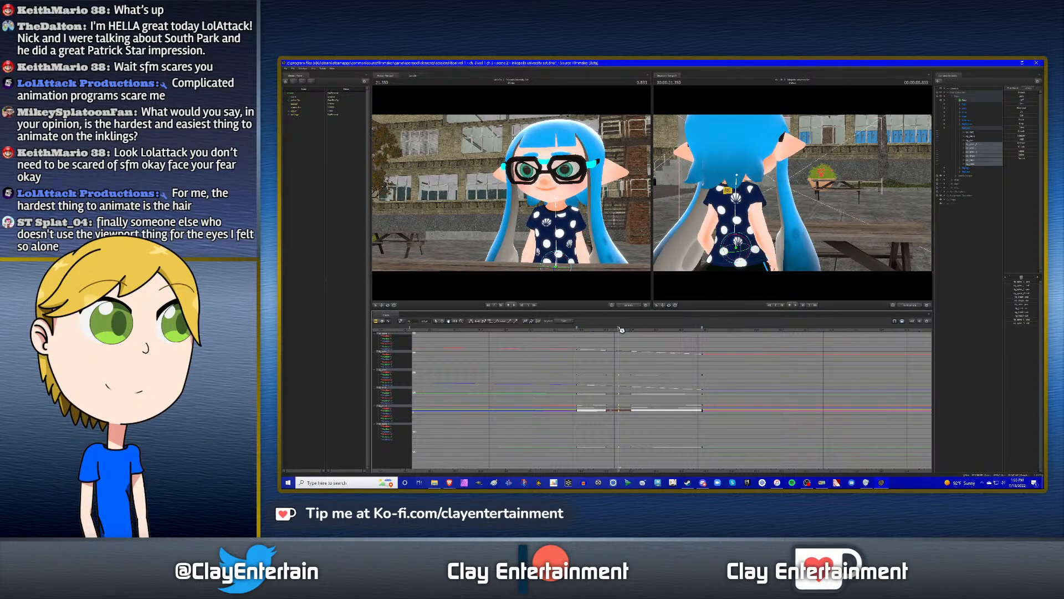
{"action": "right_click", "coordinate": [621, 329]}
{"action": "left_click", "coordinate": [632, 338]}
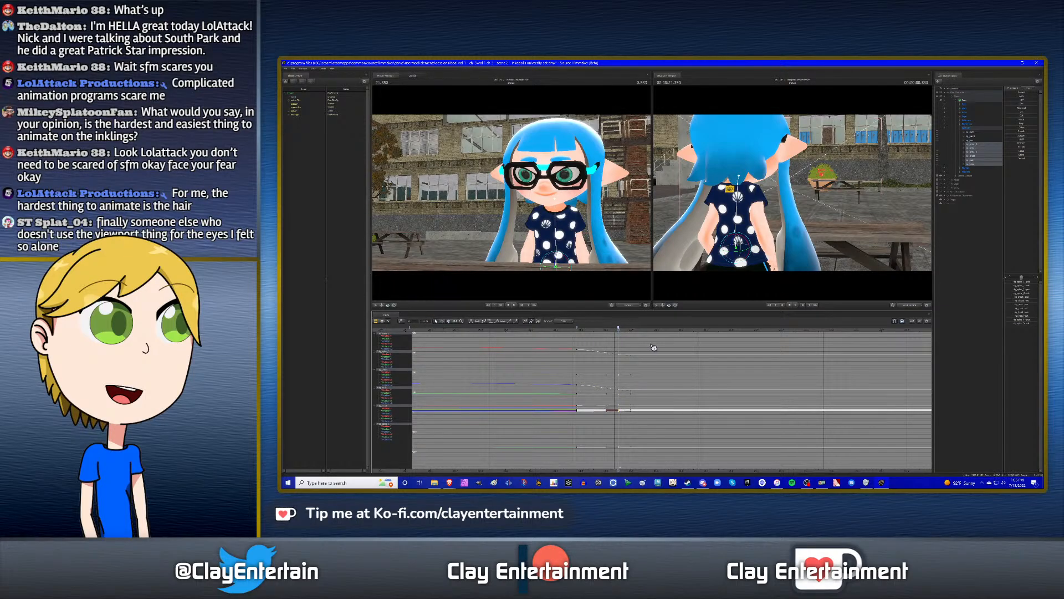
- Paste the earlier upright pose at the last keyframe's time and play back the resulting head and body movement
{"action": "left_click", "coordinate": [703, 328]}
{"action": "right_click", "coordinate": [707, 330]}
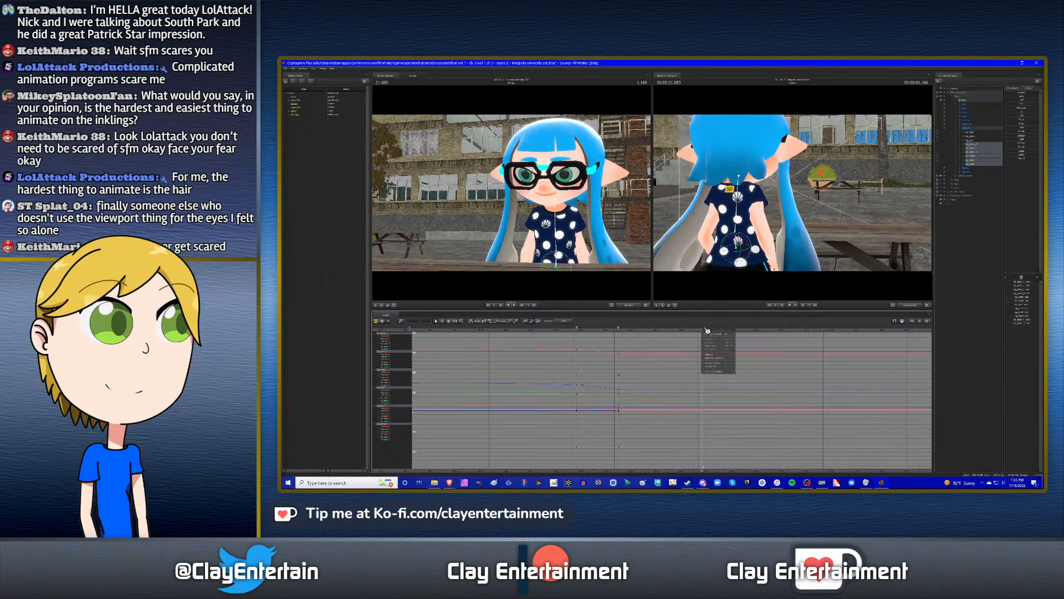
{"action": "left_click", "coordinate": [715, 339]}
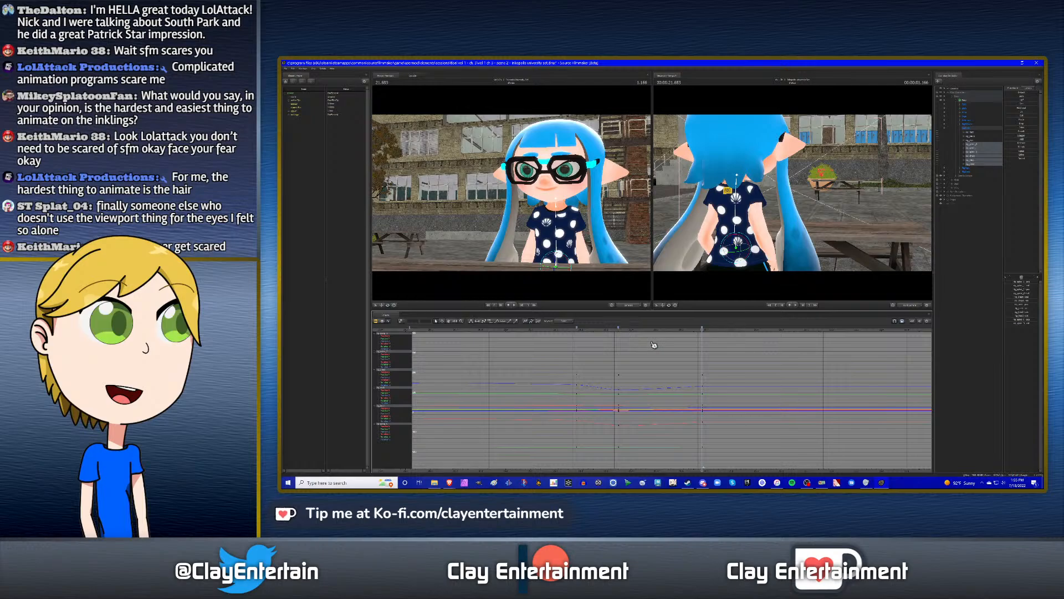
{"action": "scroll", "coordinate": [654, 345], "scroll_direction": "down", "scroll_amount": 2}
{"action": "left_click", "coordinate": [563, 328]}
{"action": "key", "text": "space"}
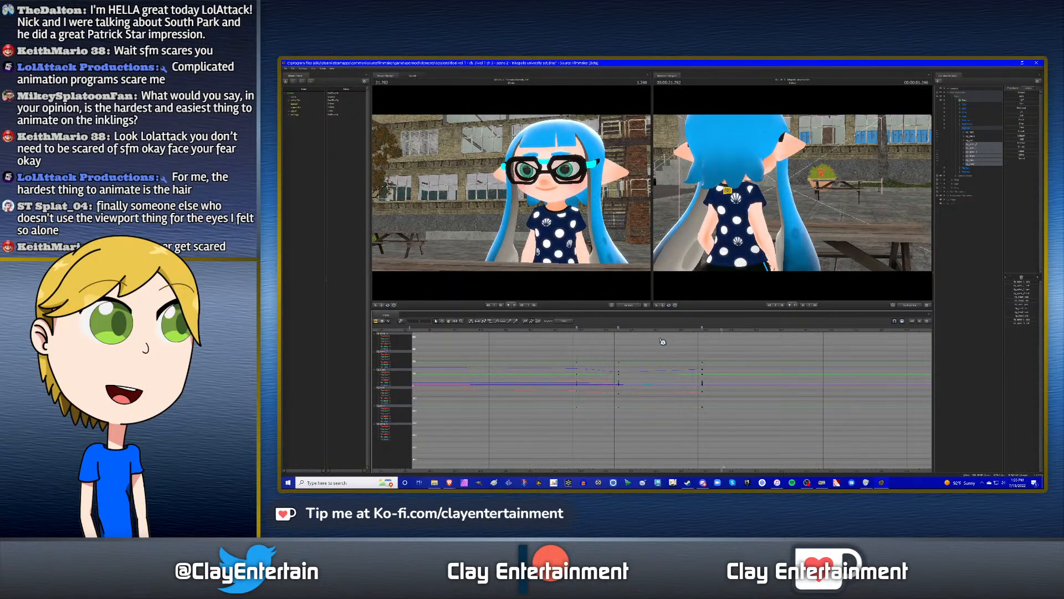
- Examine the spacing of the body controls' keyframes and the shape of their curves around the new movement
{"action": "scroll", "coordinate": [661, 377], "scroll_direction": "down", "scroll_amount": 3}
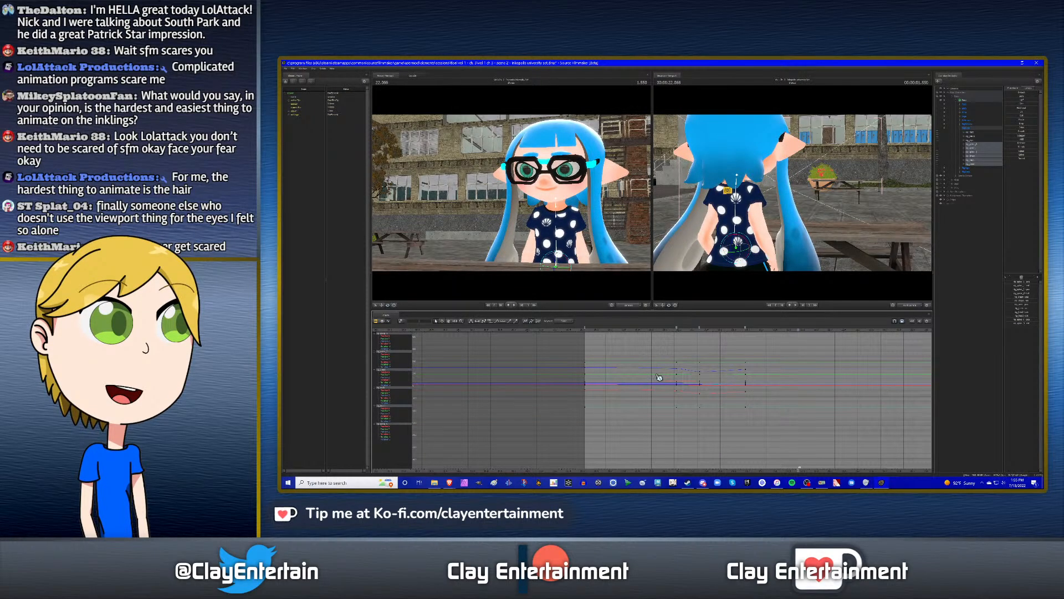
{"action": "scroll", "coordinate": [659, 377], "scroll_direction": "up", "scroll_amount": 2}
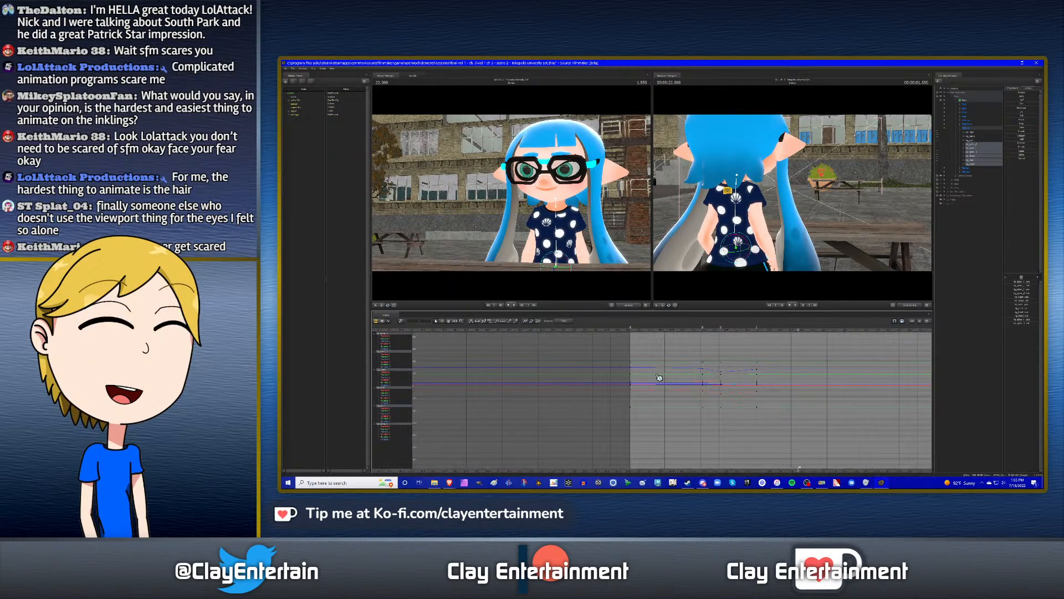
{"action": "left_click", "coordinate": [451, 323]}
{"action": "left_click_drag", "start_coordinate": [740, 368], "coordinate": [673, 381]}
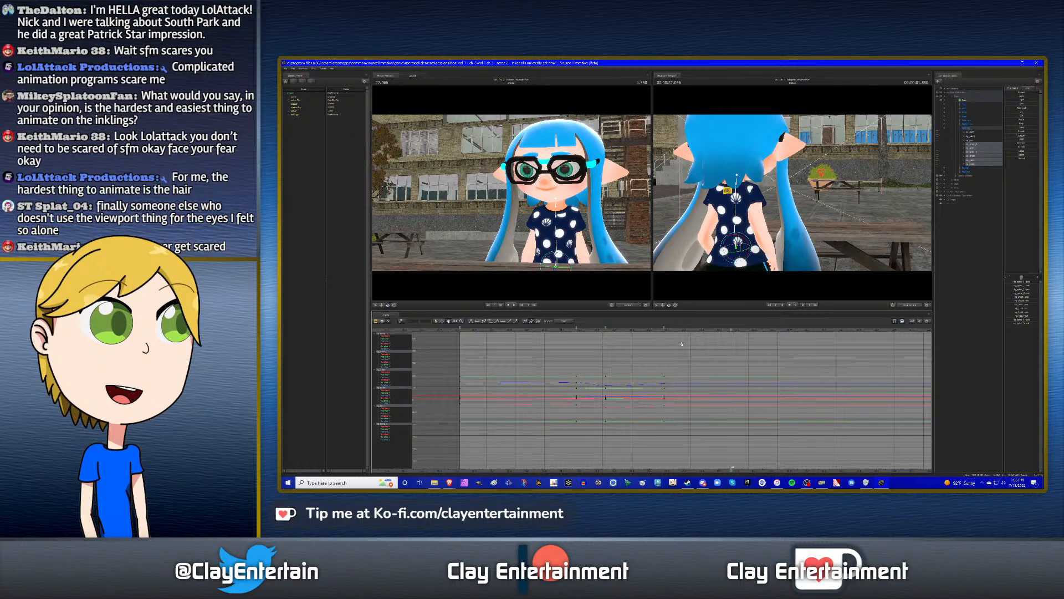
{"action": "left_click_drag", "start_coordinate": [691, 338], "coordinate": [653, 361]}
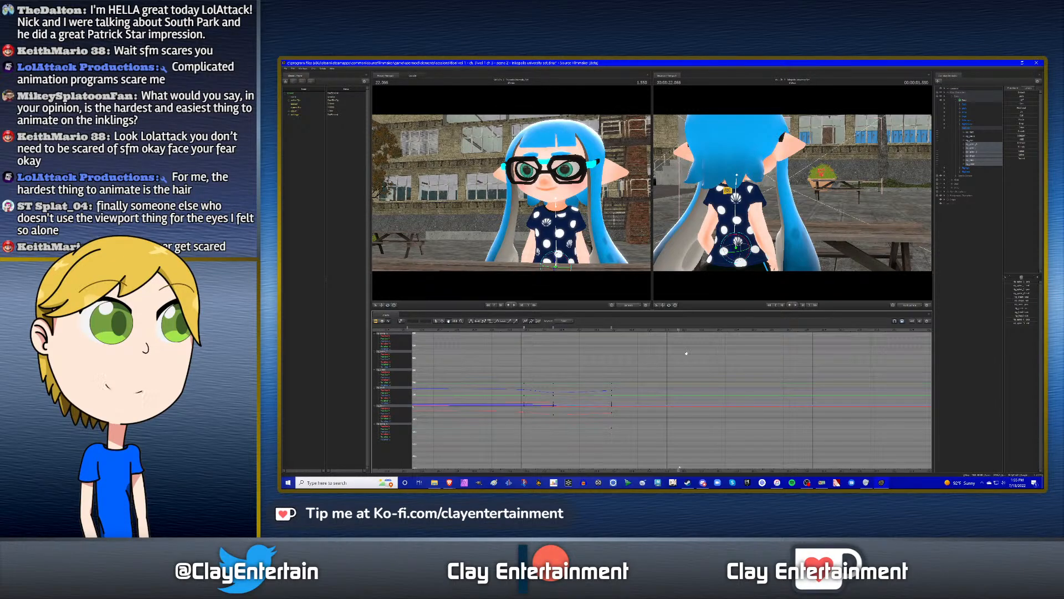
{"action": "scroll", "coordinate": [710, 354], "scroll_direction": "down", "scroll_amount": 3}
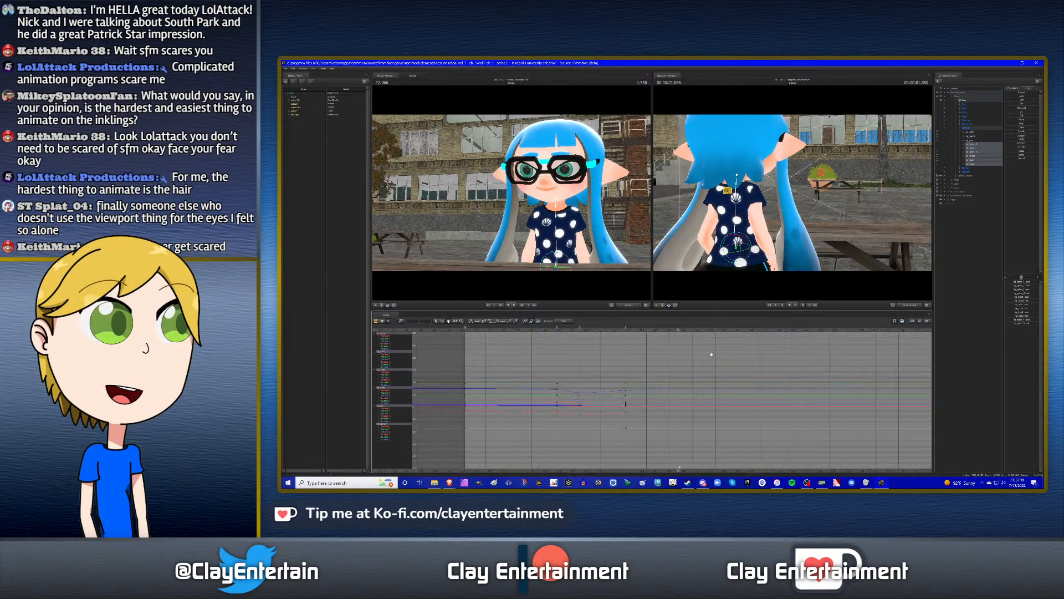
{"action": "scroll", "coordinate": [674, 358], "scroll_direction": "up", "scroll_amount": 4}
{"action": "scroll", "coordinate": [661, 360], "scroll_direction": "up", "scroll_amount": 3}
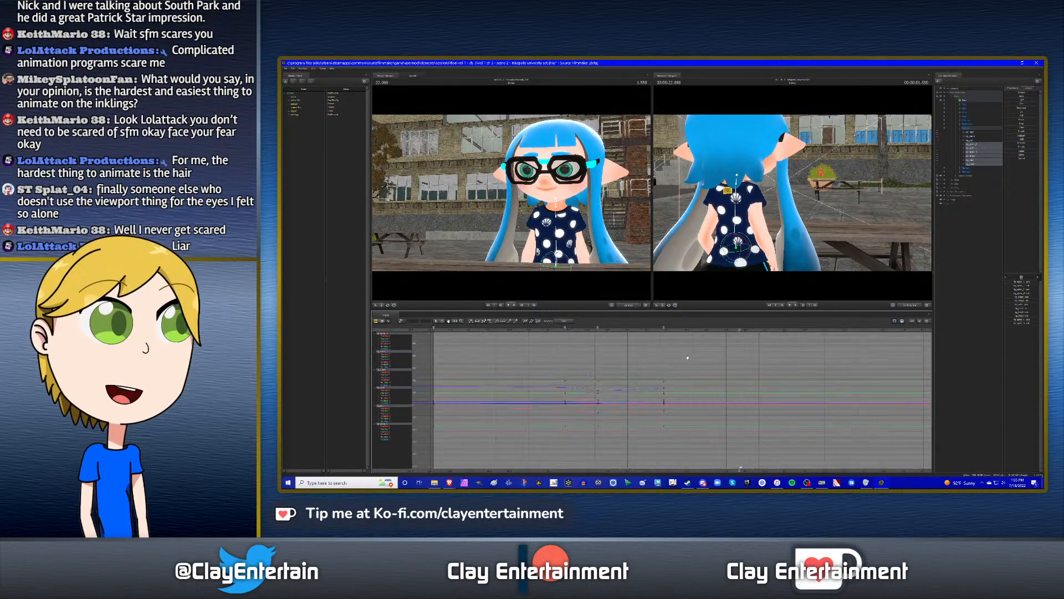
{"action": "scroll", "coordinate": [644, 356], "scroll_direction": "down", "scroll_amount": 2}
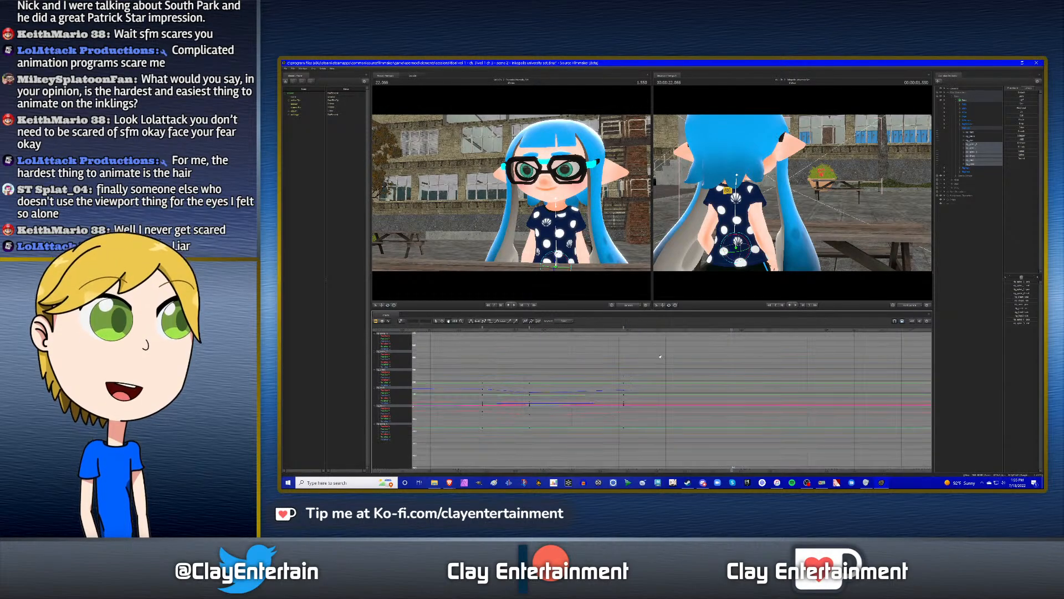
- Step back through the frames and replay the blue-haired Inkling's movement to find the timing of the next pose
{"action": "key", "text": "Left"}
{"action": "key", "text": "Left"}
{"action": "key", "text": "Left"}
{"action": "key", "text": "Left"}
{"action": "key", "text": "Left"}
{"action": "key", "text": "Left"}
{"action": "key", "text": "Left"}
{"action": "key", "text": "Left"}
{"action": "key", "text": "Left"}
{"action": "key", "text": "Left"}
{"action": "key", "text": "Left"}
{"action": "key", "text": "Left"}
{"action": "key", "text": "Left"}
{"action": "key", "text": "Left"}
{"action": "key", "text": "Left"}
{"action": "key", "text": "Left"}
{"action": "key", "text": "Left"}
{"action": "key", "text": "Left"}
{"action": "key", "text": "Left"}
{"action": "key", "text": "Left"}
{"action": "key", "text": "space"}
{"action": "key", "text": "space"}
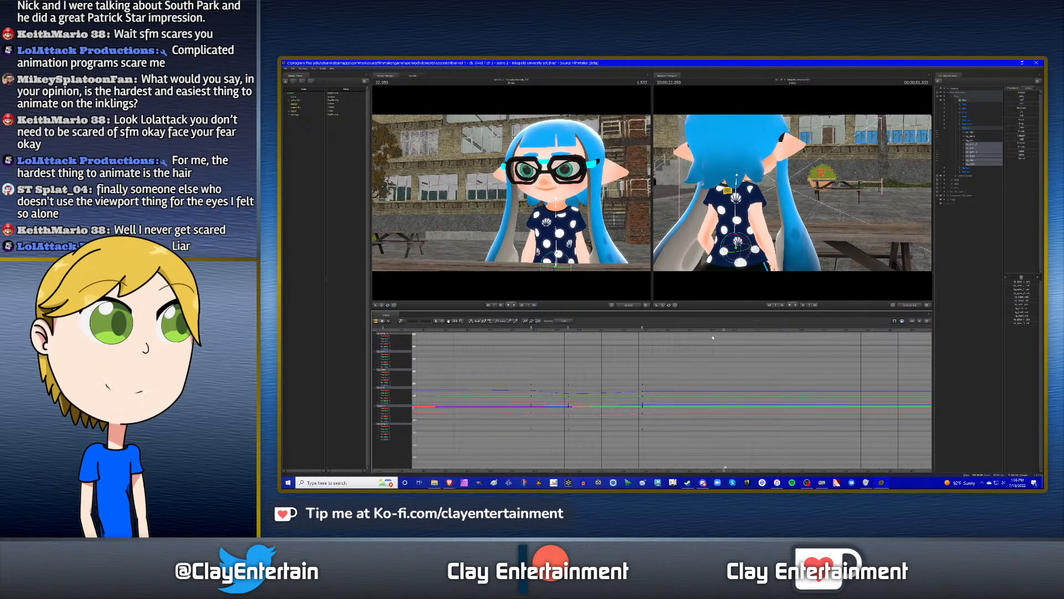
{"action": "left_click_drag", "start_coordinate": [675, 344], "coordinate": [717, 339]}
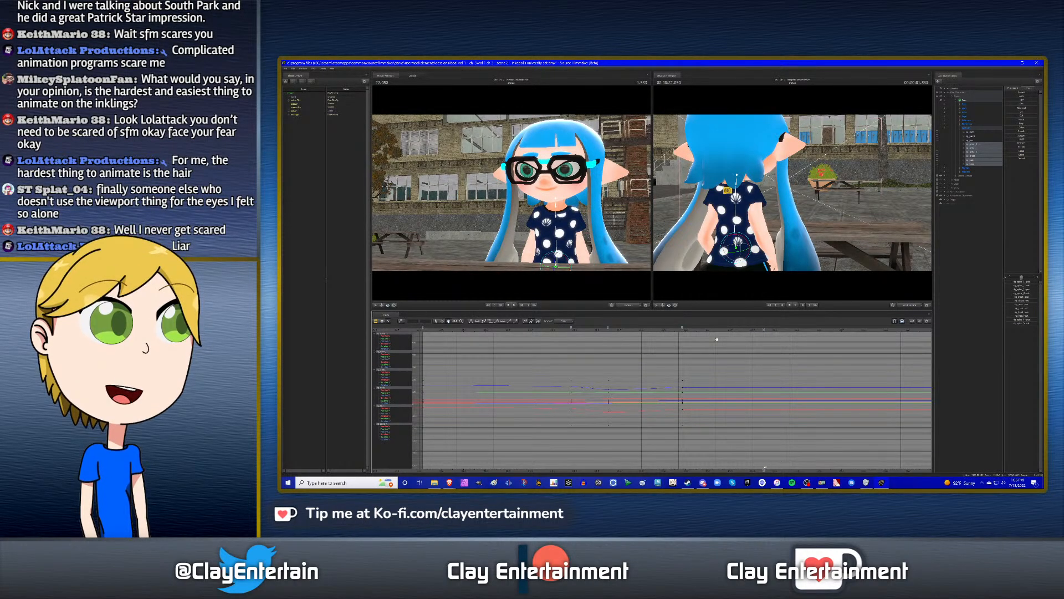
- Move the body controls' lowered-pose keyframe and final upright keyframe later in time to stretch out the movement
{"action": "left_click_drag", "start_coordinate": [742, 350], "coordinate": [675, 354]}
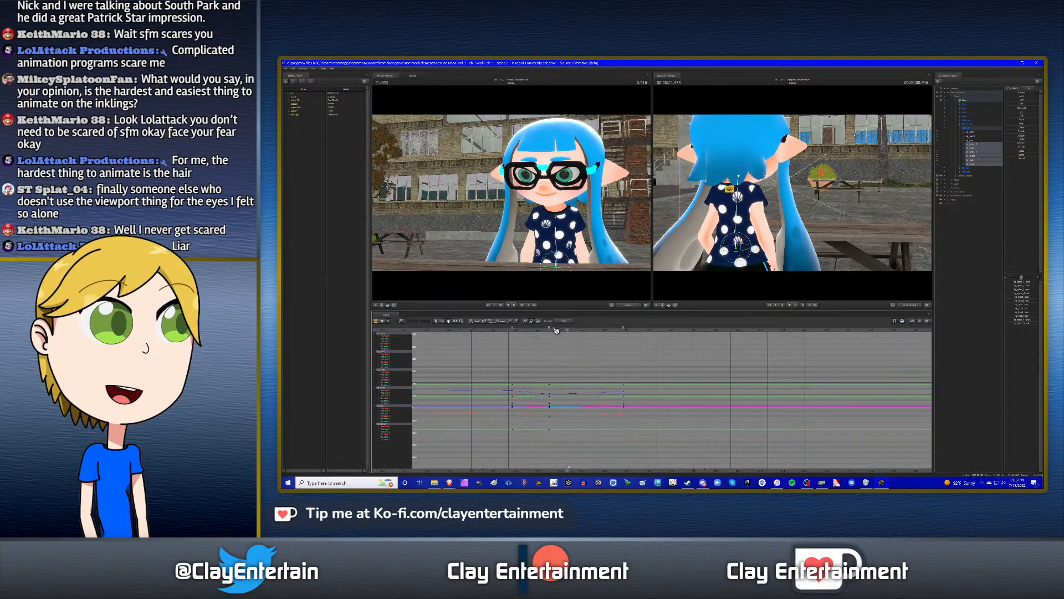
{"action": "left_click_drag", "start_coordinate": [550, 327], "coordinate": [567, 328]}
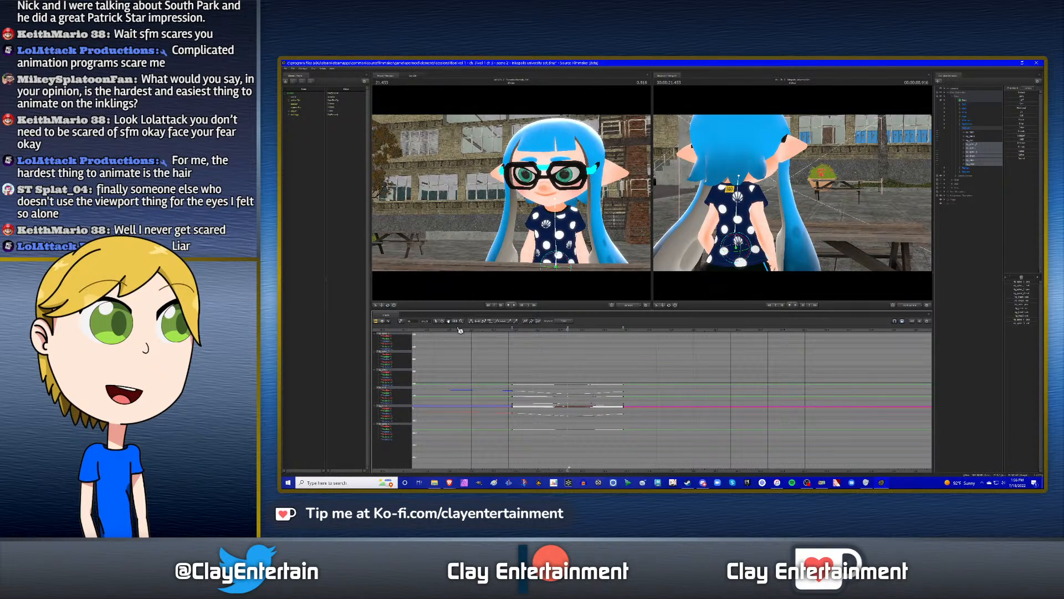
{"action": "left_click", "coordinate": [649, 362]}
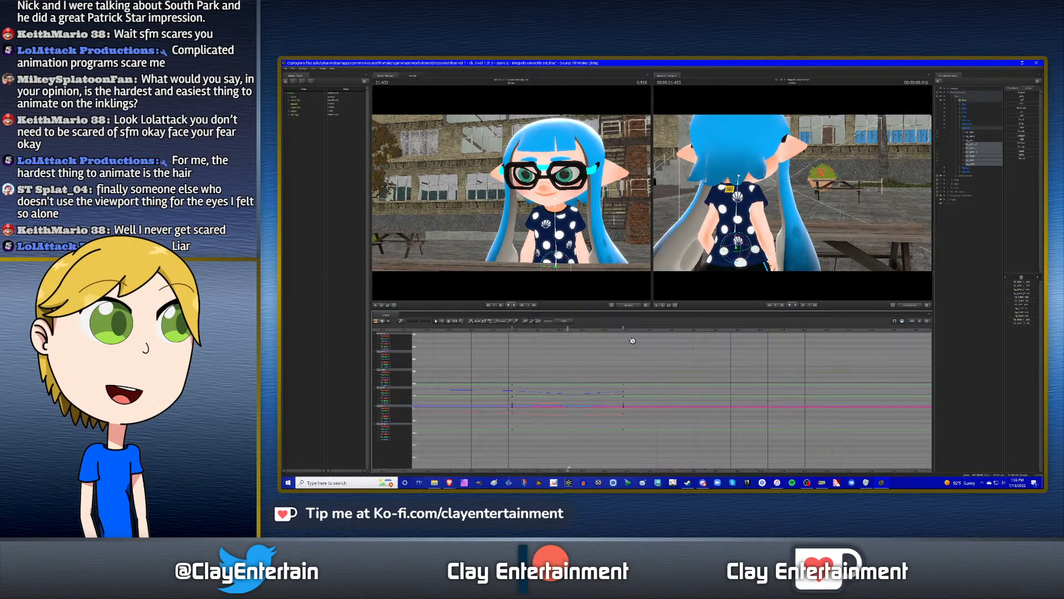
{"action": "left_click_drag", "start_coordinate": [623, 329], "coordinate": [661, 330]}
{"action": "left_click", "coordinate": [625, 330]}
{"action": "left_click", "coordinate": [635, 351]}
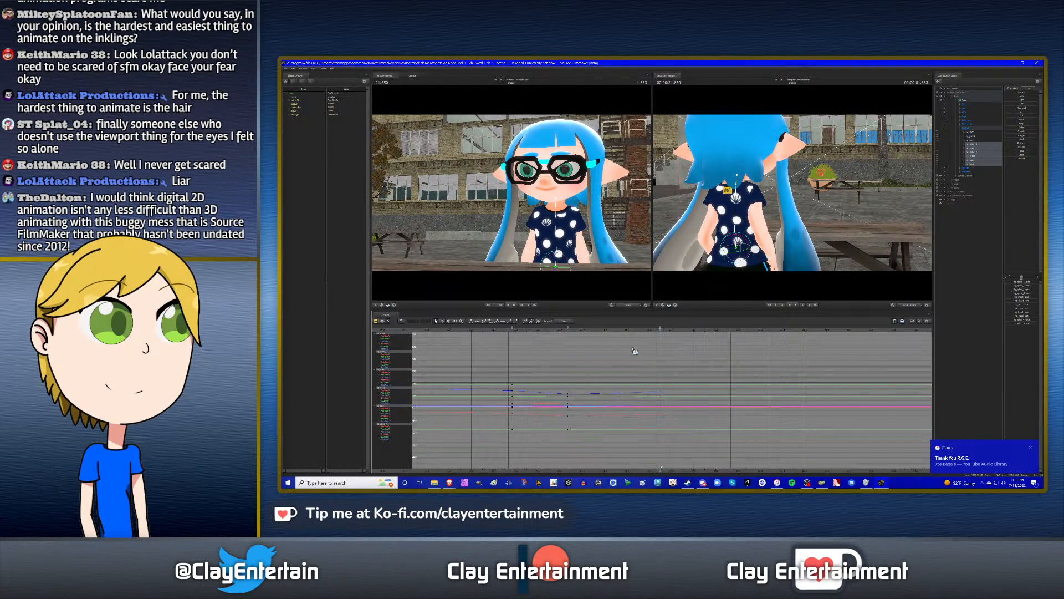
{"action": "scroll", "coordinate": [635, 351], "scroll_direction": "down", "scroll_amount": 2}
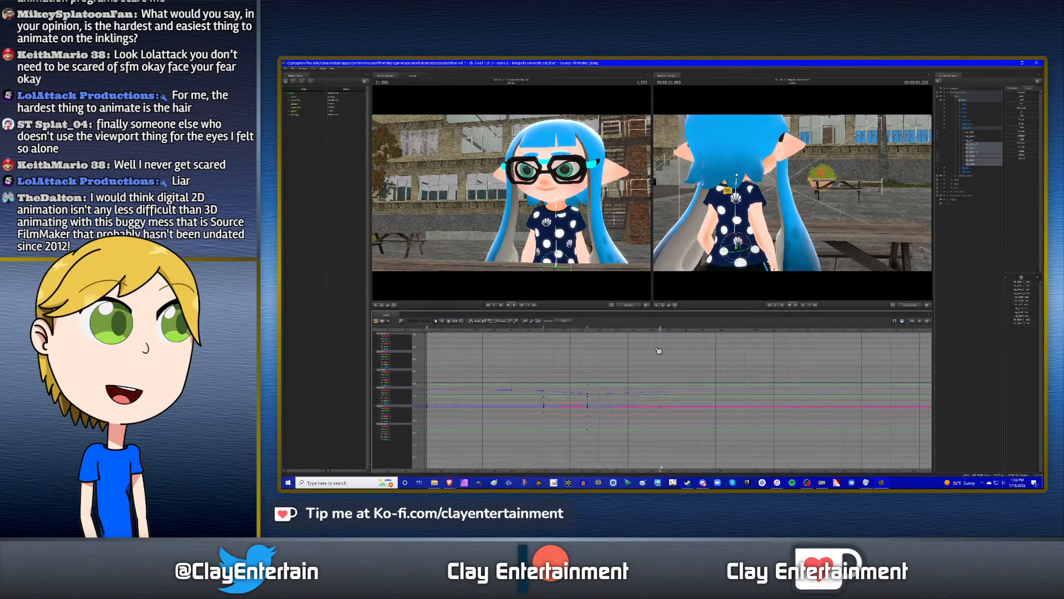
{"action": "scroll", "coordinate": [620, 347], "scroll_direction": "down", "scroll_amount": 1}
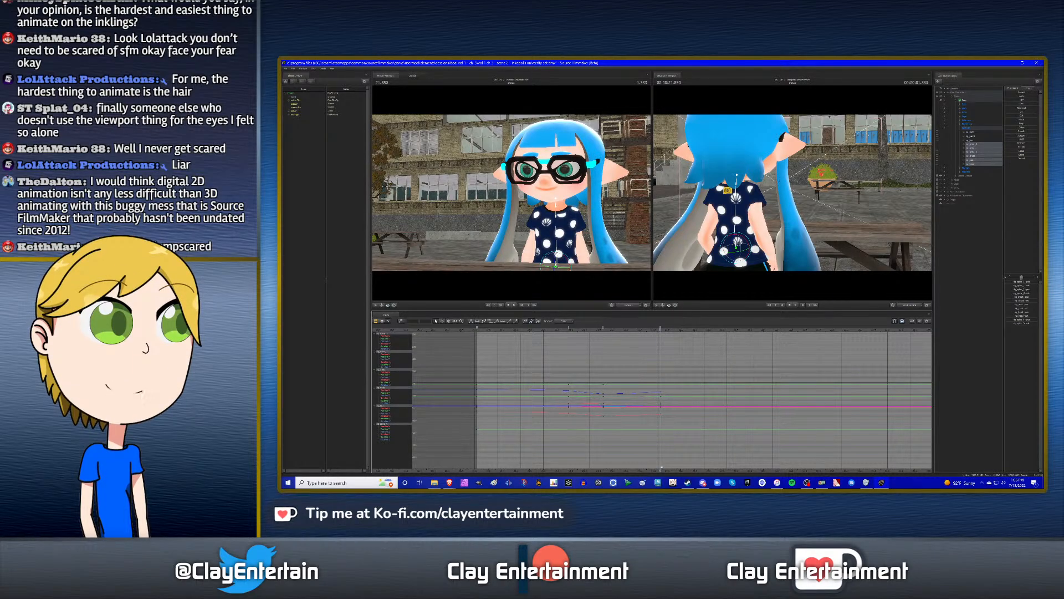
- Swing the work camera around from behind the blue-haired Inkling to frame her from the front across the table
{"action": "mouse_move", "coordinate": [777, 182]}
{"action": "left_mouse_down"}
{"action": "mouse_move", "coordinate": [793, 185]}
{"action": "mouse_move", "coordinate": [727, 185]}
{"action": "mouse_move", "coordinate": [763, 190]}
{"action": "left_mouse_up"}
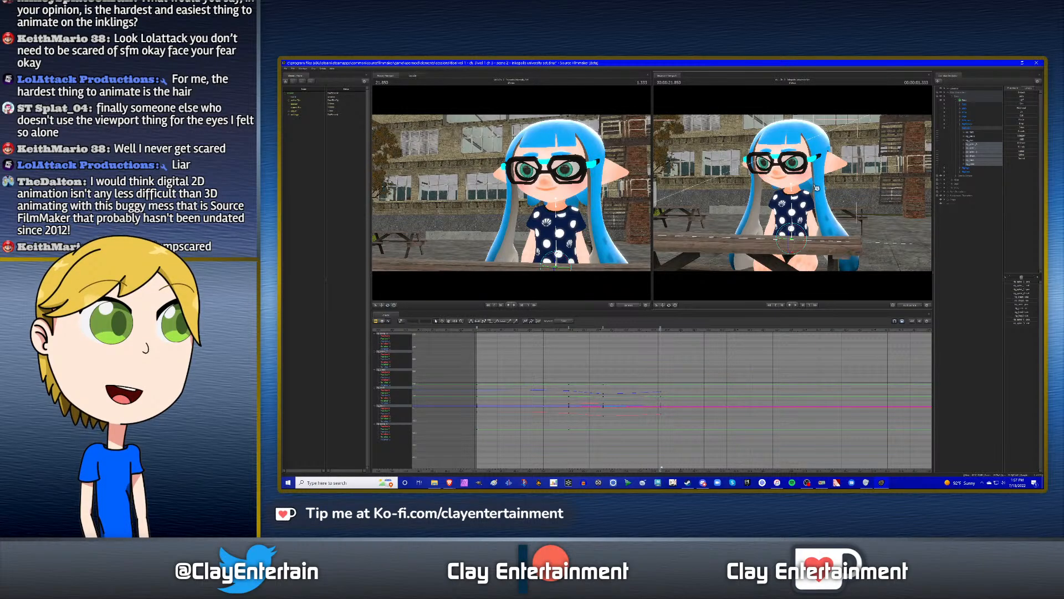
{"action": "left_click_drag", "start_coordinate": [816, 187], "coordinate": [748, 187]}
{"action": "left_click_drag", "start_coordinate": [815, 272], "coordinate": [823, 255], "text": "alt"}
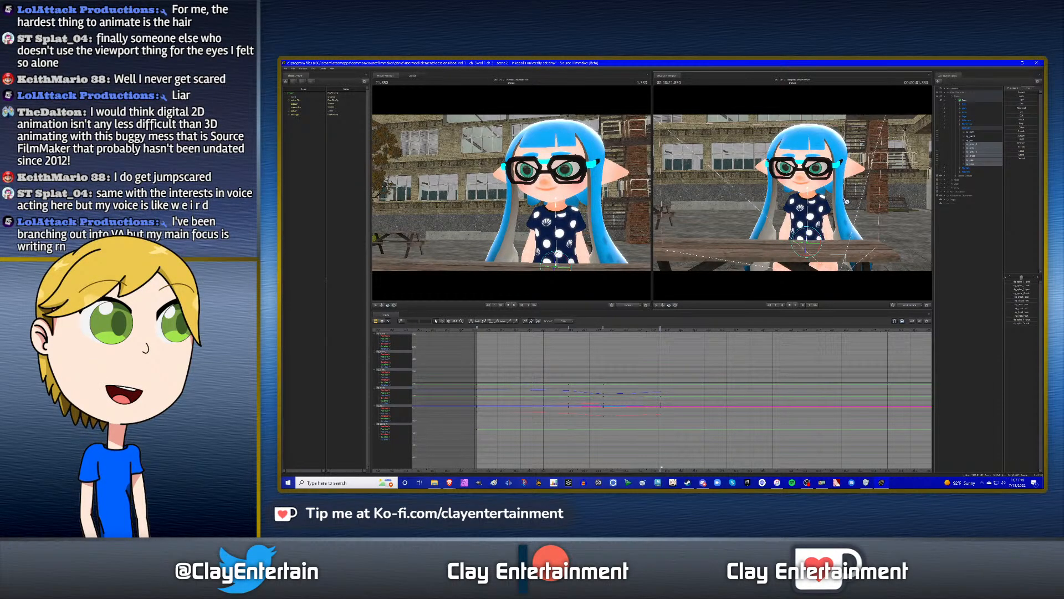
{"action": "left_click_drag", "start_coordinate": [847, 196], "coordinate": [795, 196], "text": "alt"}
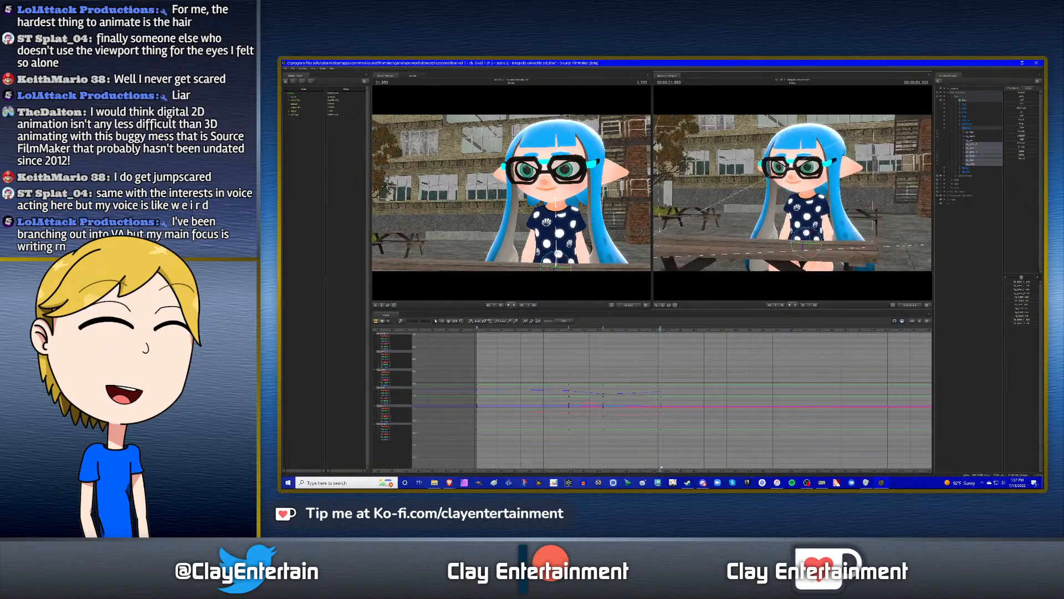
{"action": "left_click_drag", "start_coordinate": [817, 244], "coordinate": [868, 242], "text": "alt"}
{"action": "mouse_move", "coordinate": [796, 196]}
{"action": "left_mouse_down", "text": "alt"}
{"action": "mouse_move", "coordinate": [810, 195]}
{"action": "mouse_move", "coordinate": [796, 196]}
{"action": "left_mouse_up", "text": "alt"}
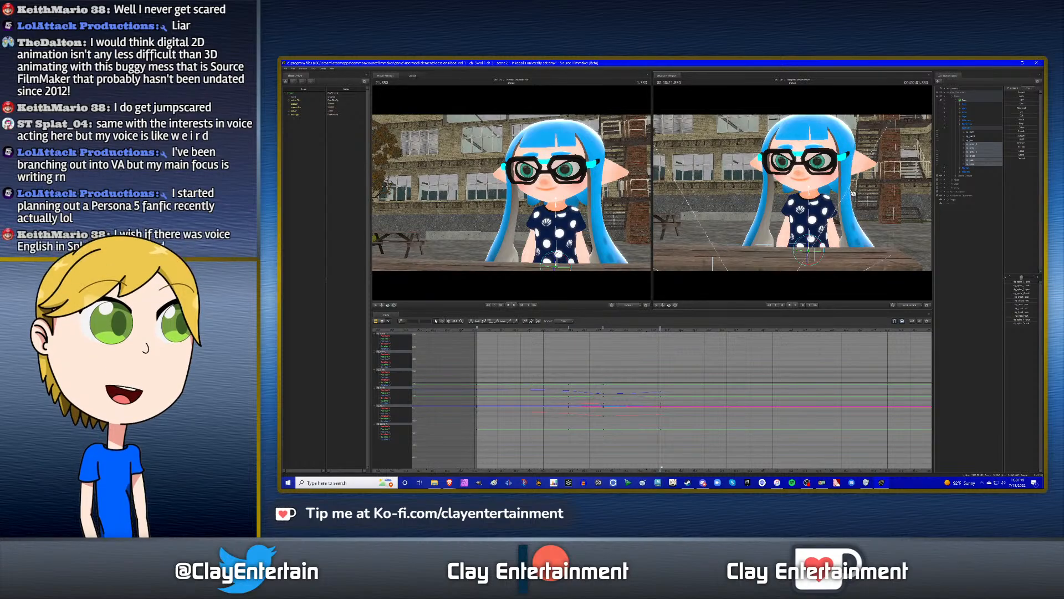
{"action": "left_click_drag", "start_coordinate": [841, 190], "coordinate": [712, 166], "text": "alt"}
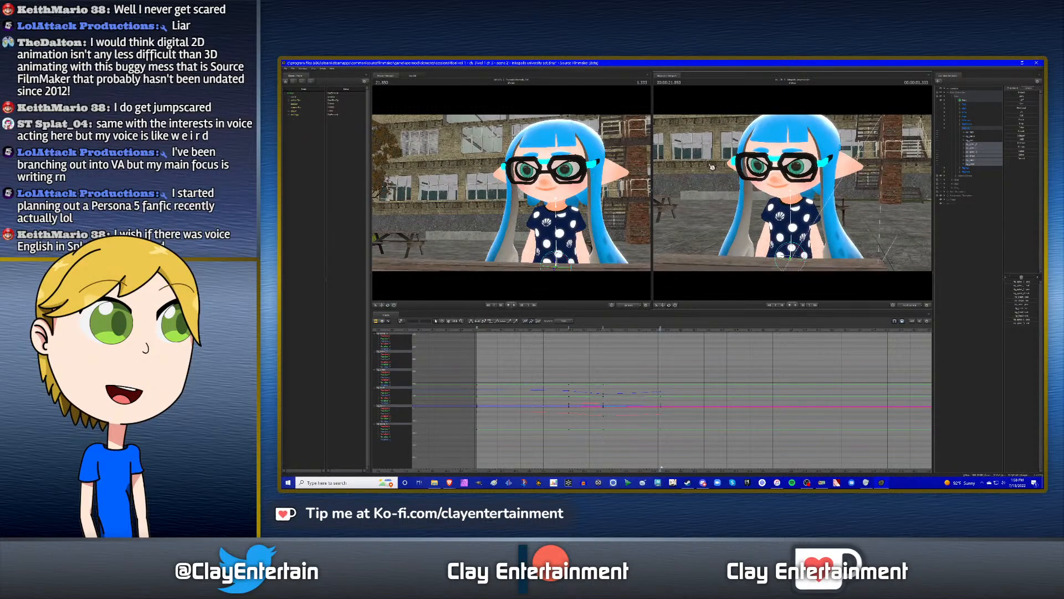
{"action": "left_click_drag", "start_coordinate": [810, 180], "coordinate": [721, 183]}
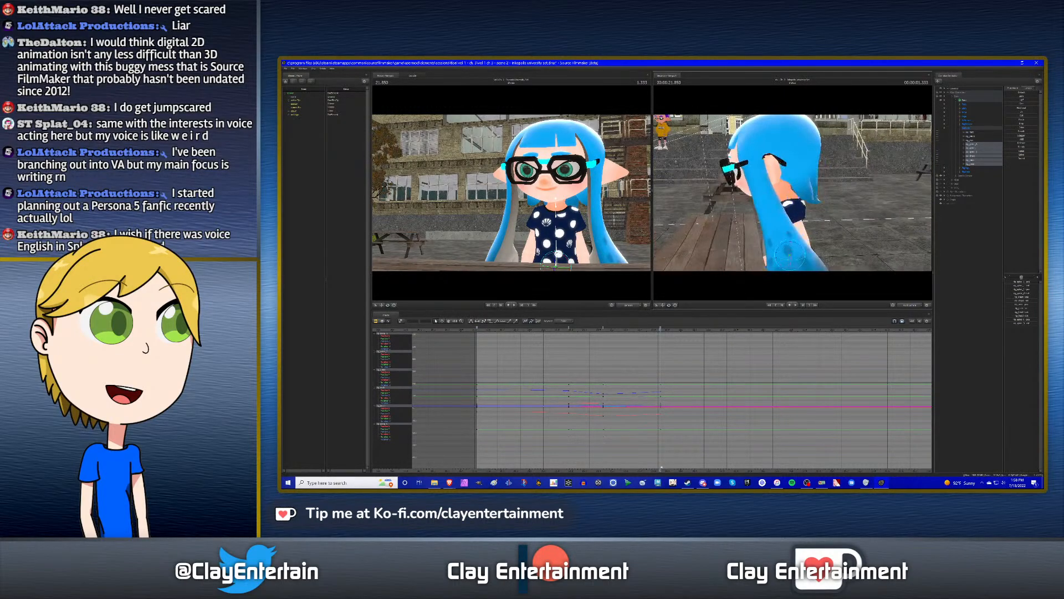
{"action": "left_click_drag", "start_coordinate": [792, 198], "coordinate": [870, 197], "text": "alt"}
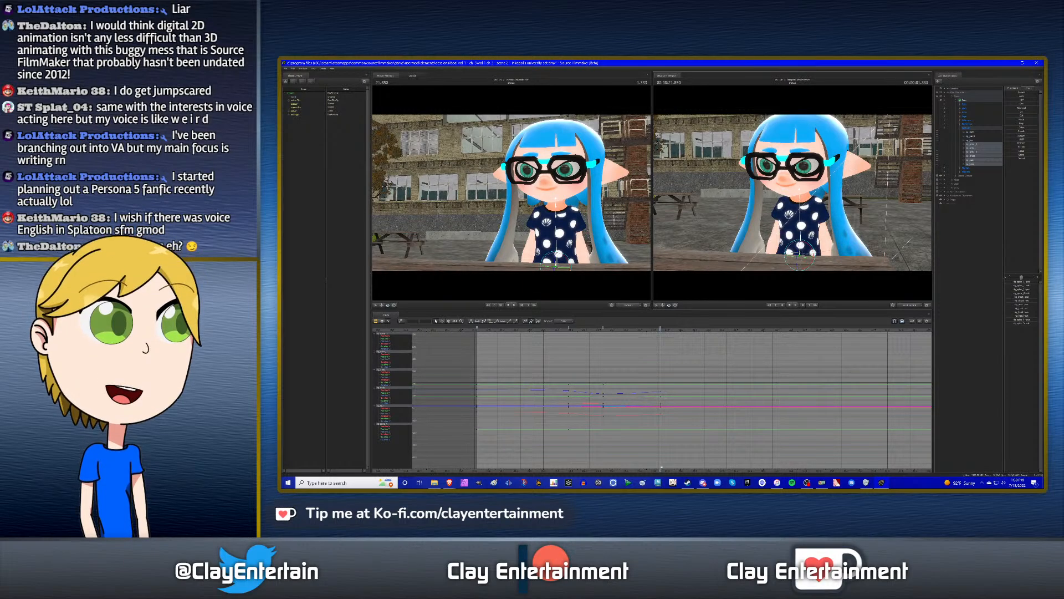
{"action": "left_click_drag", "start_coordinate": [852, 165], "coordinate": [794, 195]}
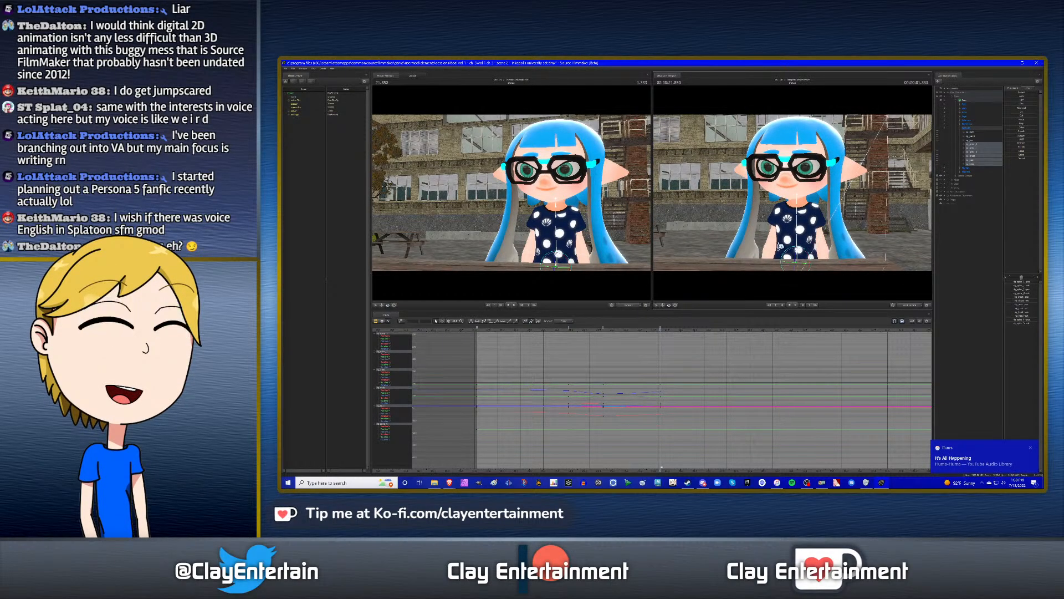
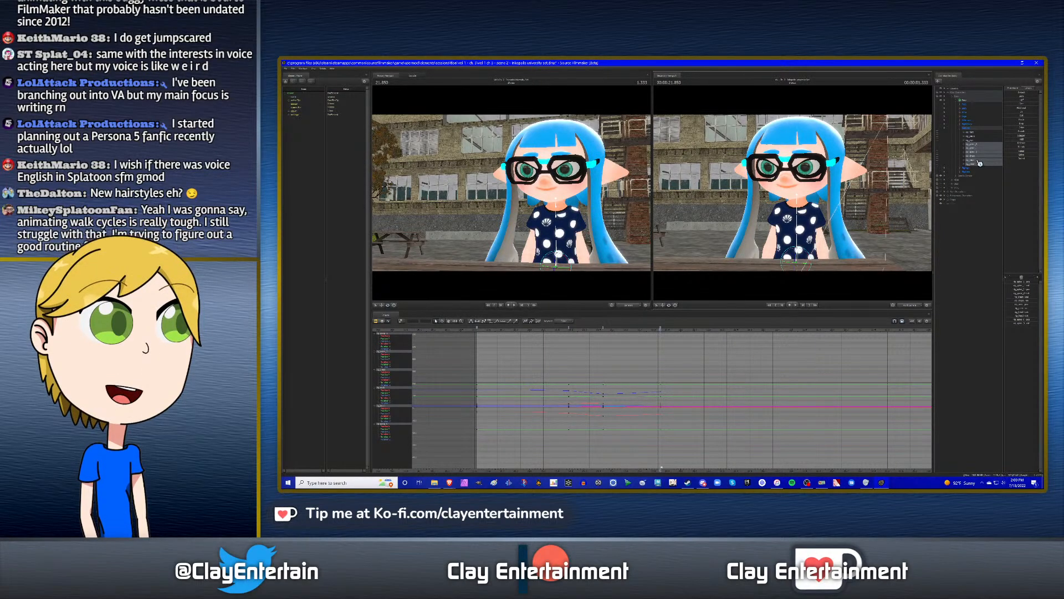
- Isolate the first of the selected body controls in the graph and replay the retimed movement against its curves
{"action": "left_click", "coordinate": [980, 146]}
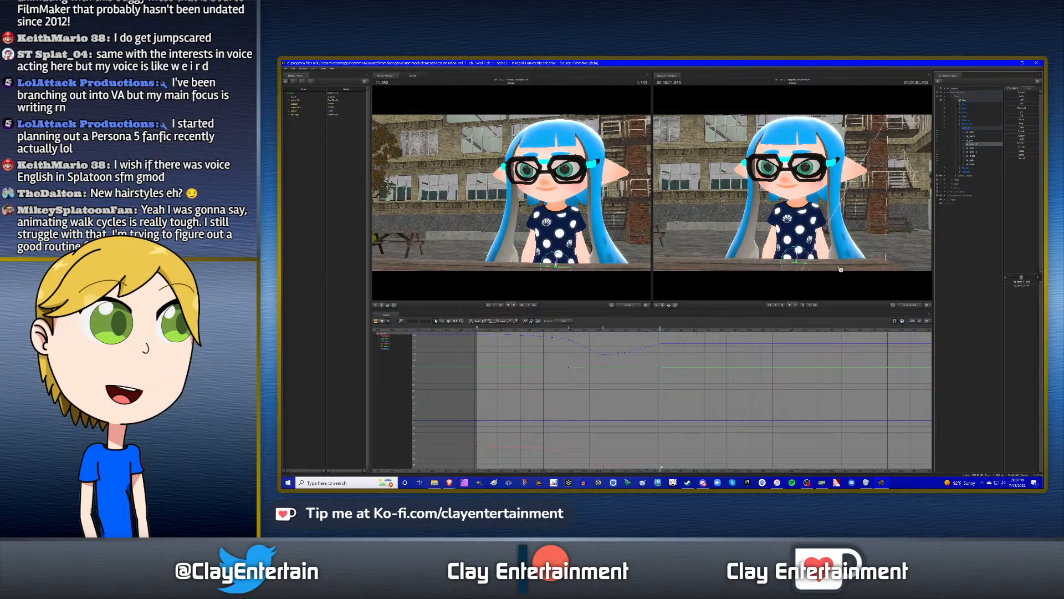
{"action": "scroll", "coordinate": [650, 375], "scroll_direction": "down", "scroll_amount": 2}
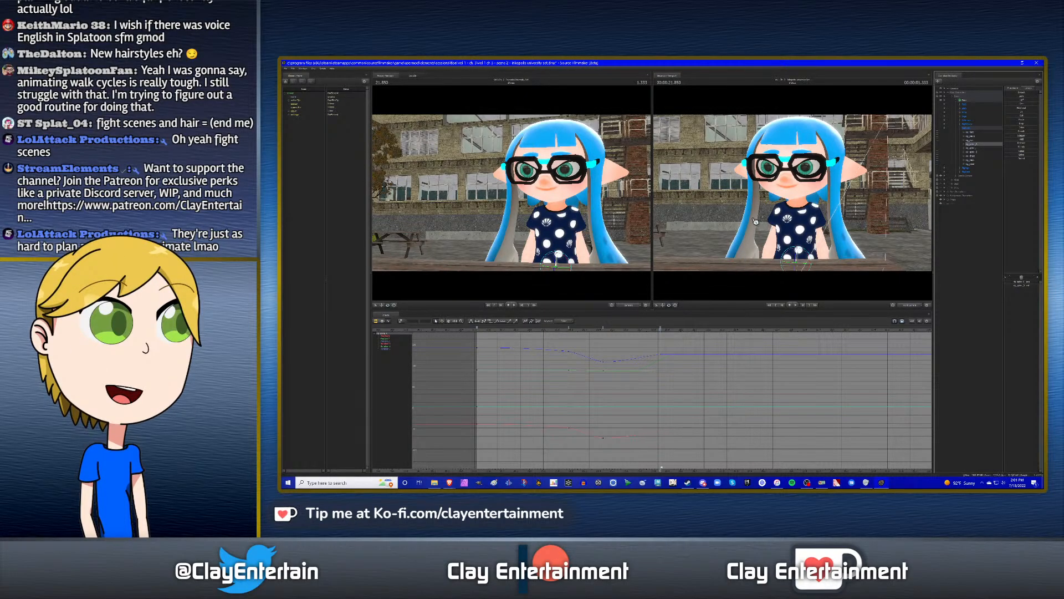
{"action": "left_click_drag", "start_coordinate": [754, 221], "coordinate": [798, 195], "text": "alt"}
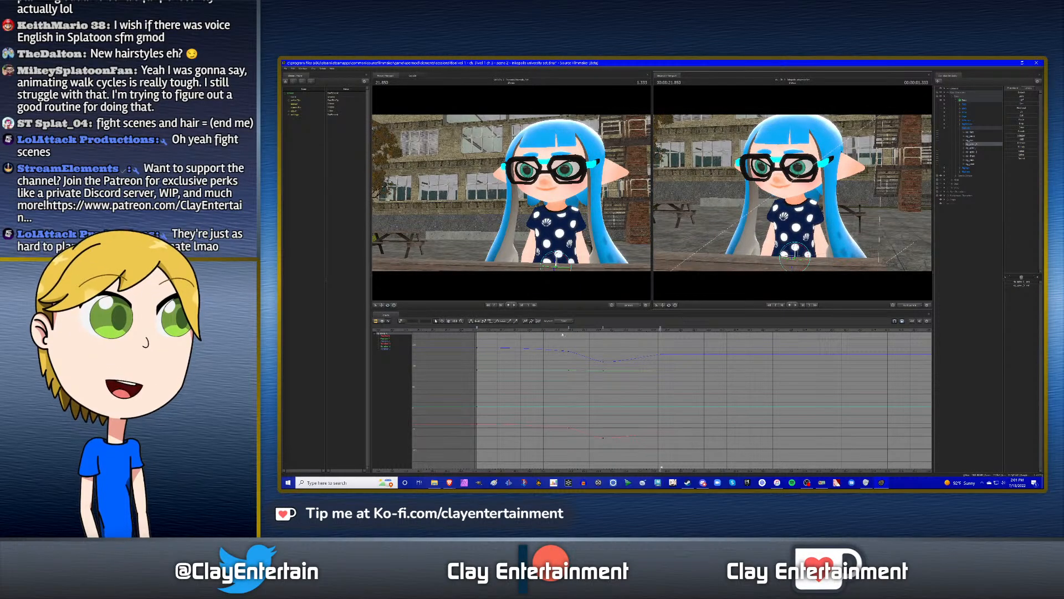
{"action": "left_click_drag", "start_coordinate": [563, 335], "coordinate": [589, 334]}
{"action": "key", "text": "space"}
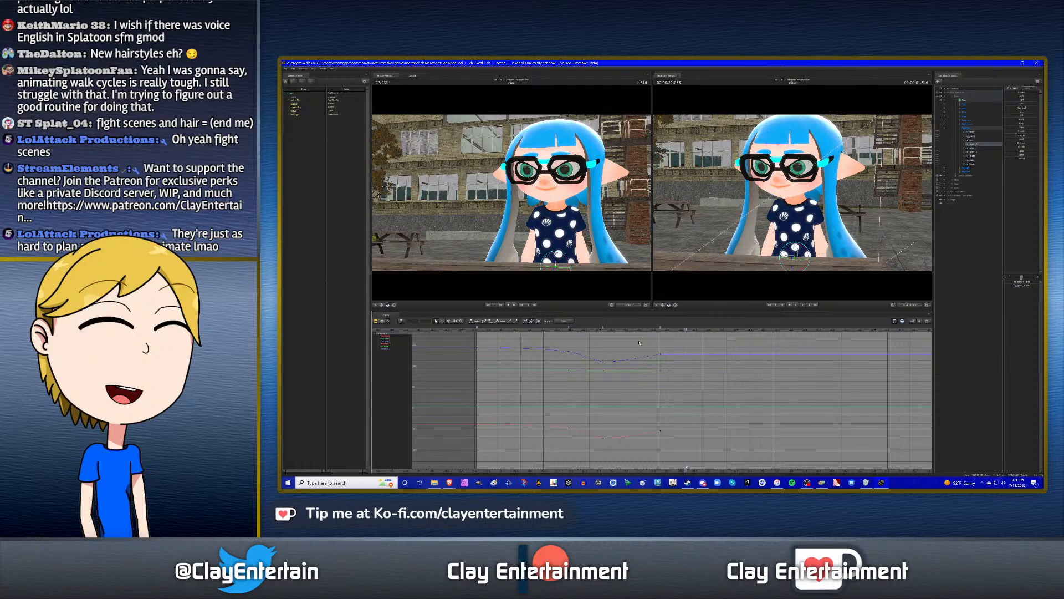
{"action": "left_click", "coordinate": [561, 328]}
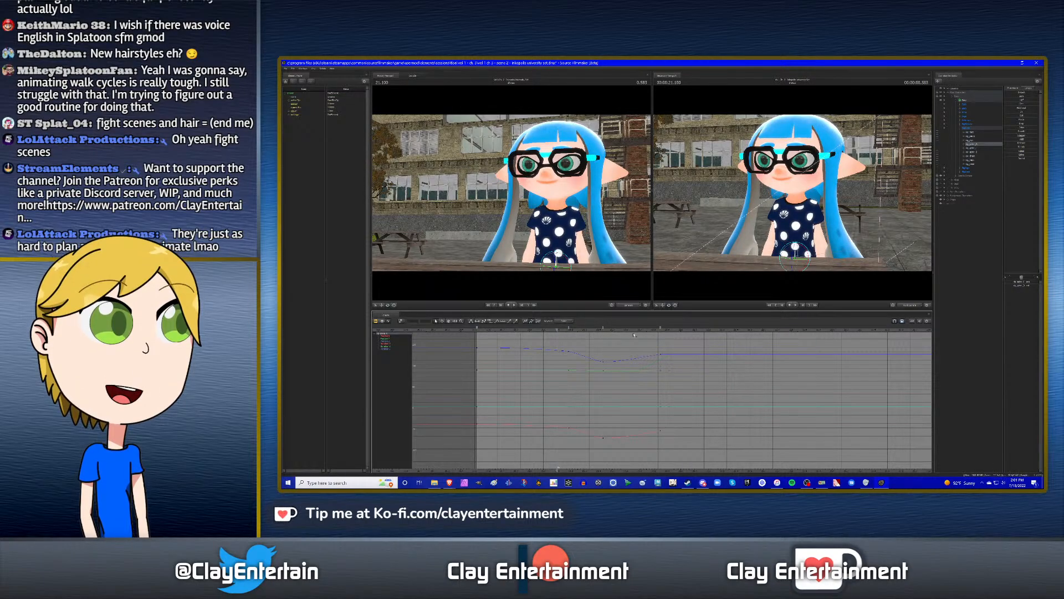
{"action": "key", "text": "space"}
{"action": "key", "text": "space"}
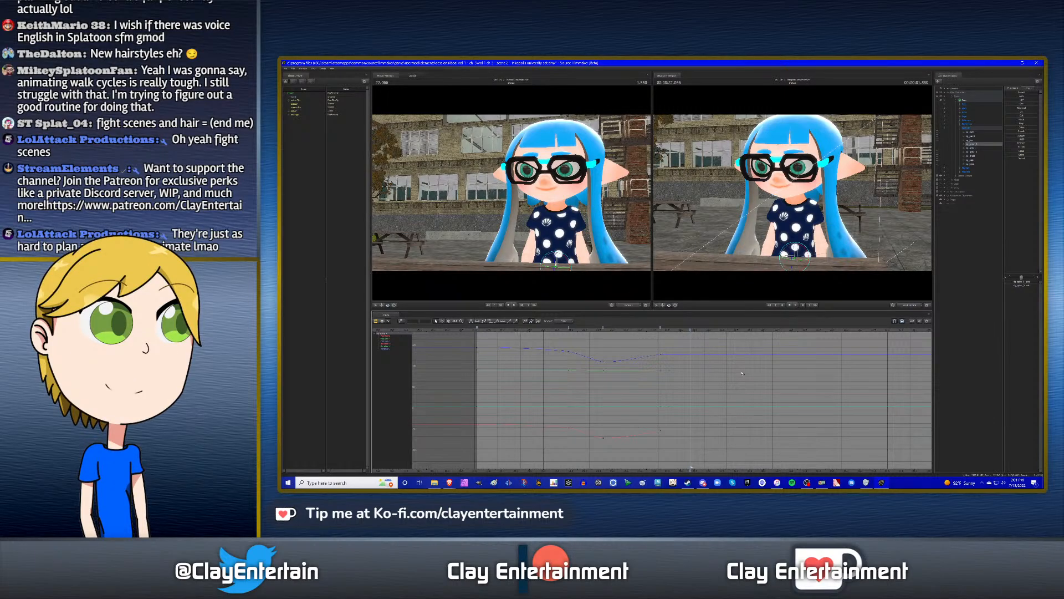
- Play on past the final upright keyframe and scrub the held pose to find the timing of the next movement
{"action": "scroll", "coordinate": [669, 383], "scroll_direction": "down", "scroll_amount": 2}
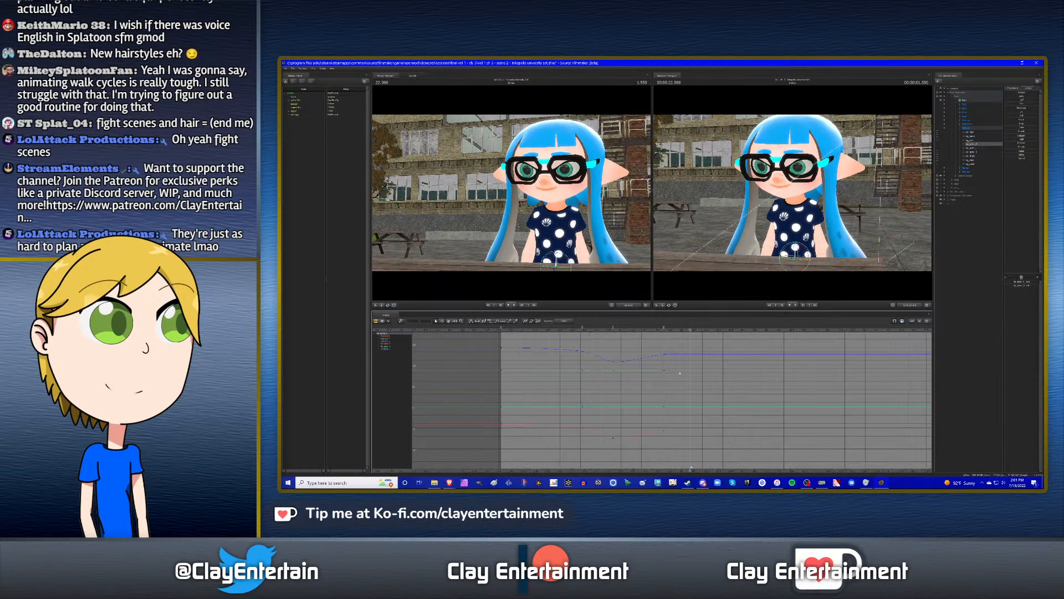
{"action": "left_click", "coordinate": [599, 330]}
{"action": "key", "text": "space"}
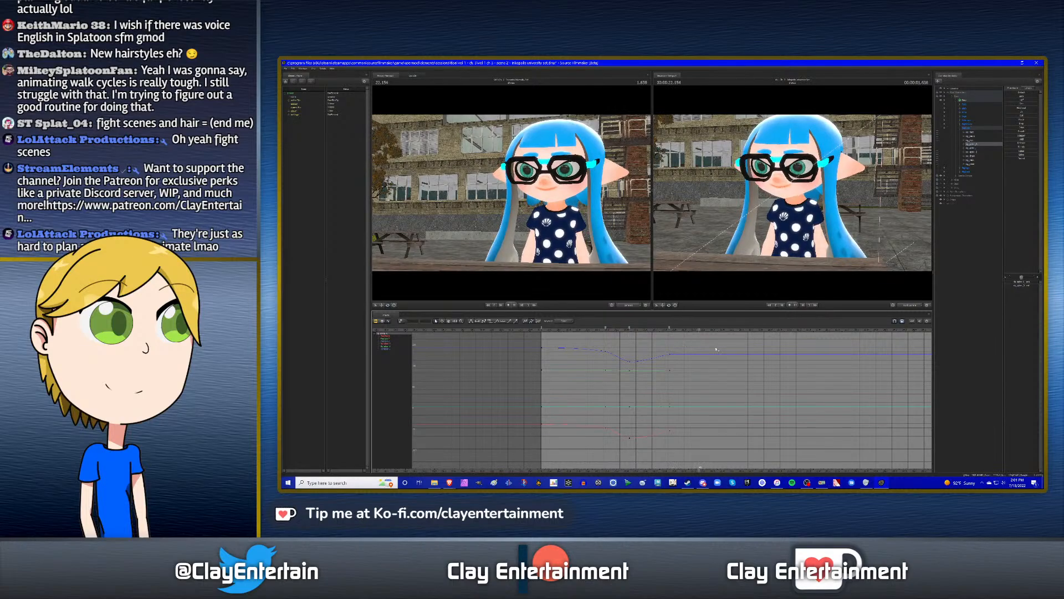
{"action": "scroll", "coordinate": [762, 343], "scroll_direction": "down", "scroll_amount": 1}
{"action": "scroll", "coordinate": [760, 357], "scroll_direction": "up", "scroll_amount": 3}
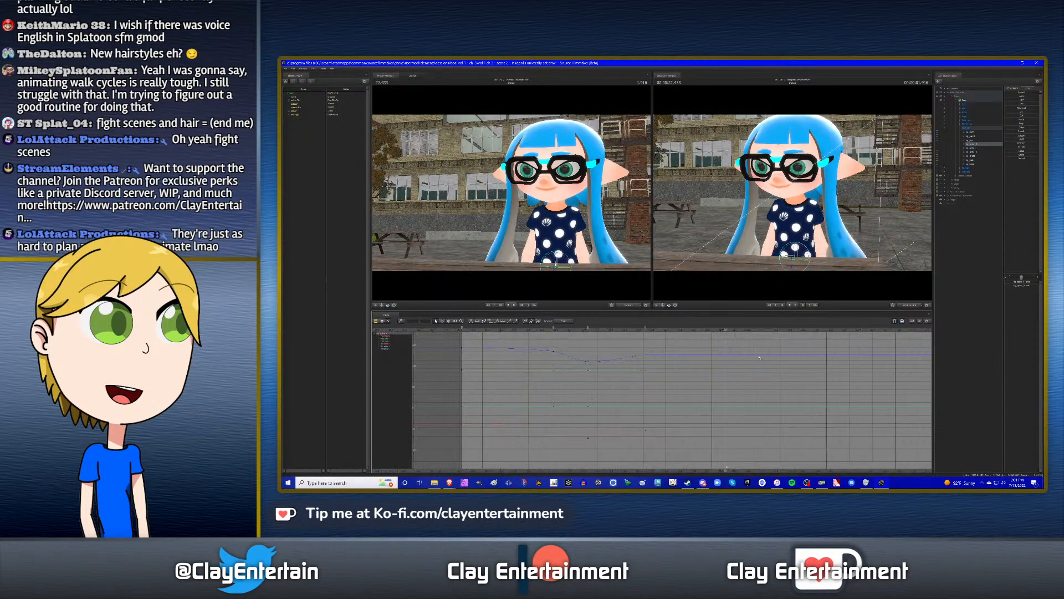
{"action": "left_click", "coordinate": [452, 322]}
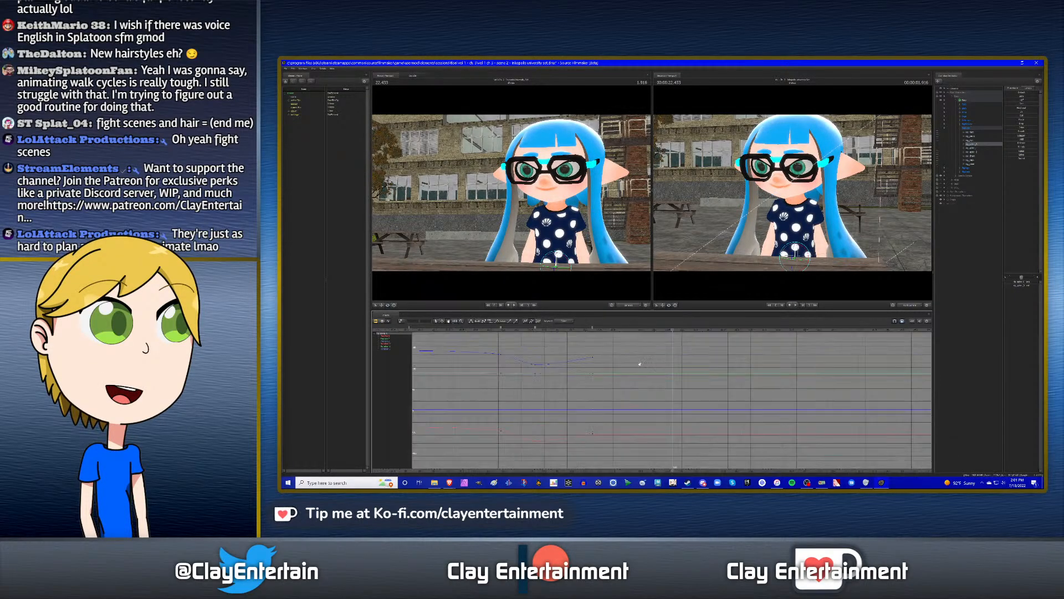
{"action": "key", "text": "Up"}
{"action": "key", "text": "space"}
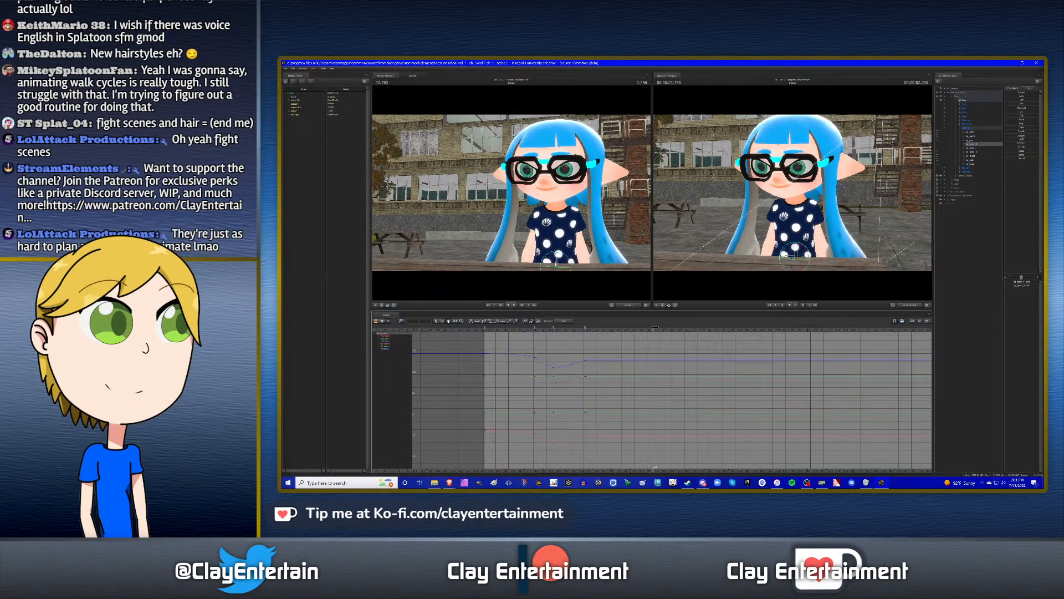
{"action": "left_click_drag", "start_coordinate": [663, 328], "coordinate": [654, 328]}
{"action": "scroll", "coordinate": [646, 344], "scroll_direction": "up", "scroll_amount": 3}
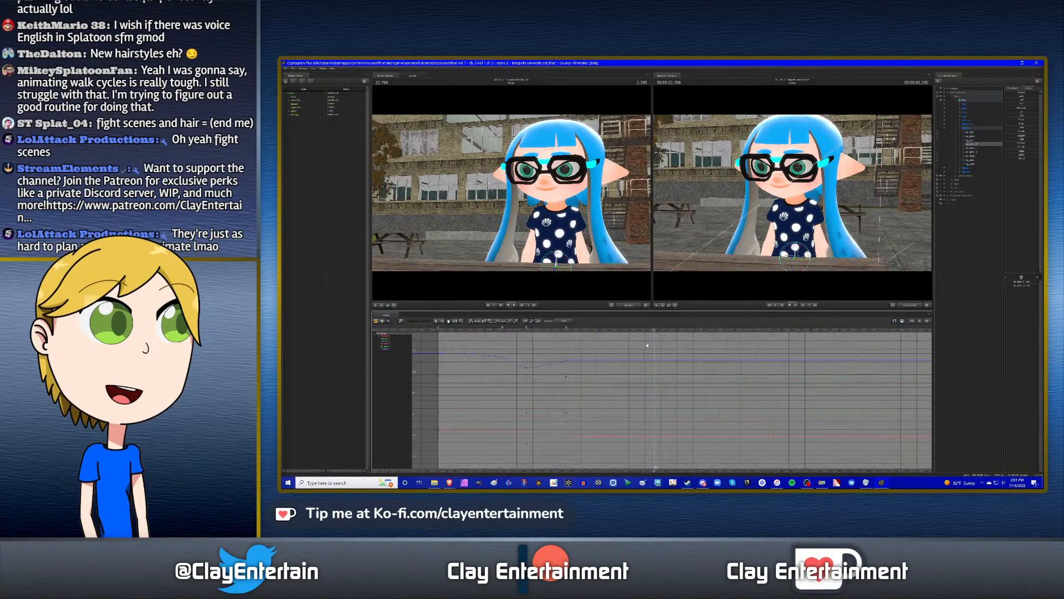
- Reframe the Inkling's torso at the table from a three-quarter side view and replay the shot up to the next pose's time
{"action": "left_click_drag", "start_coordinate": [863, 208], "coordinate": [840, 218], "text": "alt"}
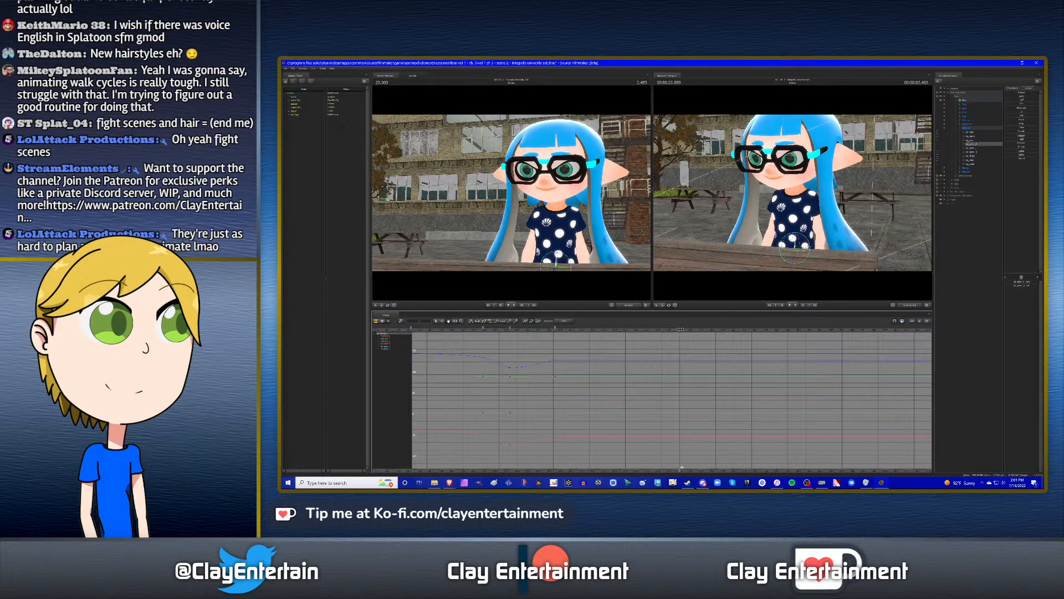
{"action": "left_click_drag", "start_coordinate": [683, 329], "coordinate": [682, 329]}
{"action": "scroll", "coordinate": [677, 345], "scroll_direction": "down", "scroll_amount": 3}
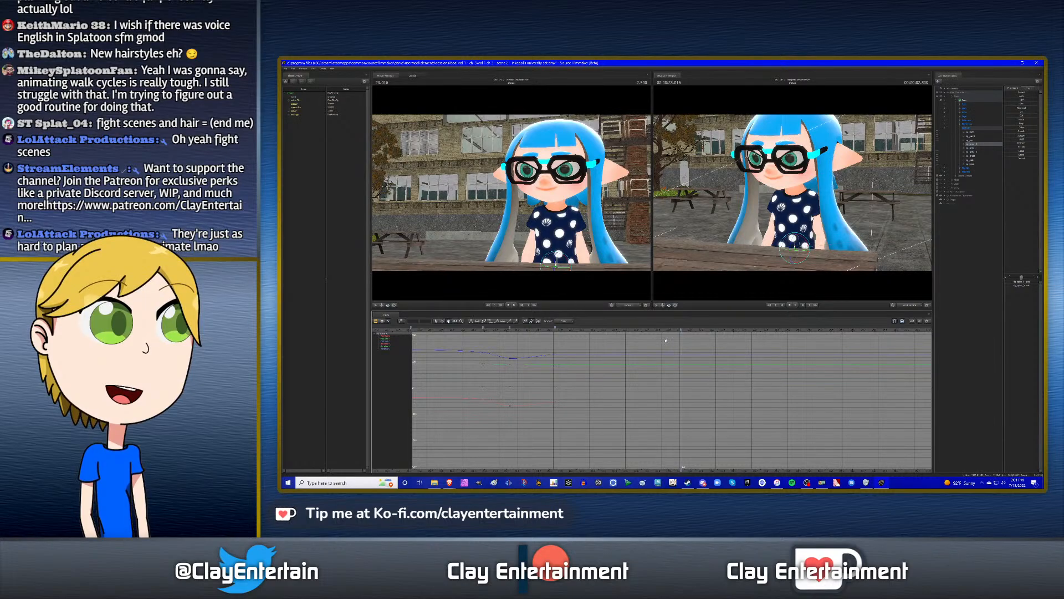
{"action": "middle_click_drag", "start_coordinate": [665, 341], "coordinate": [677, 343]}
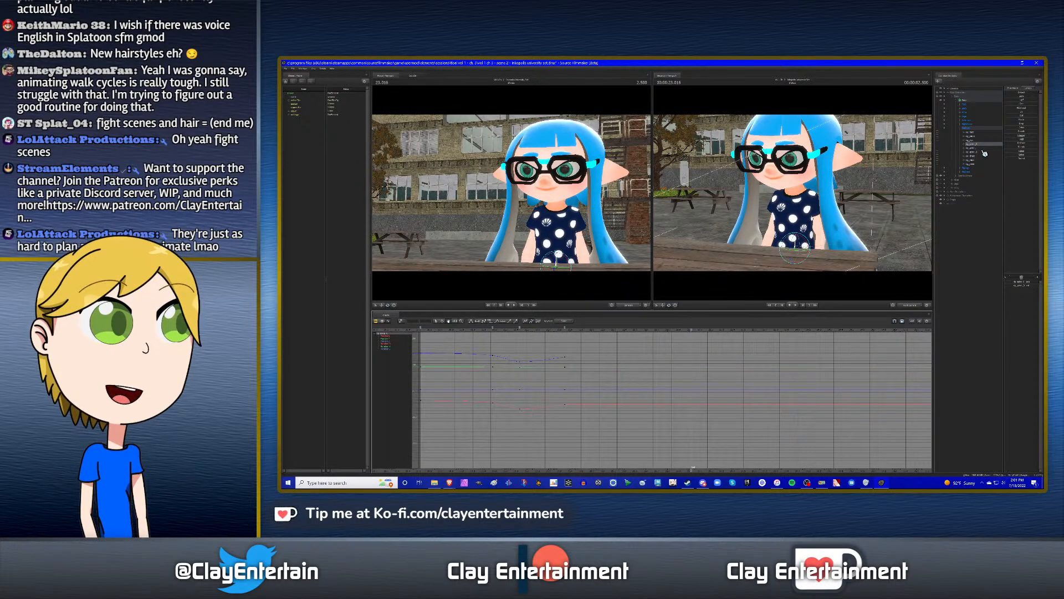
{"action": "left_click_drag", "start_coordinate": [828, 228], "coordinate": [804, 222]}
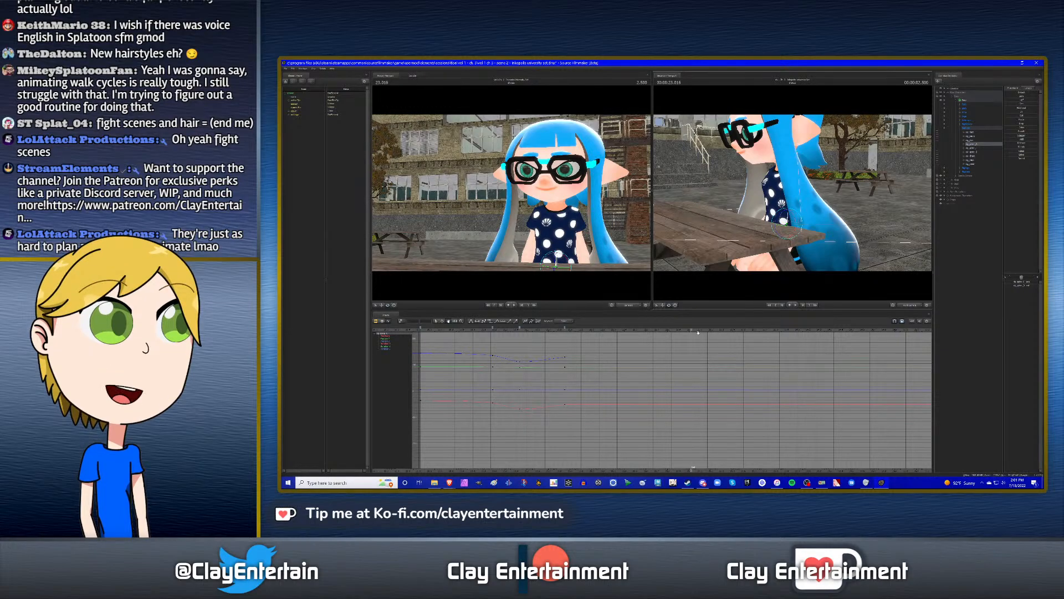
{"action": "left_click_drag", "start_coordinate": [750, 240], "coordinate": [797, 224]}
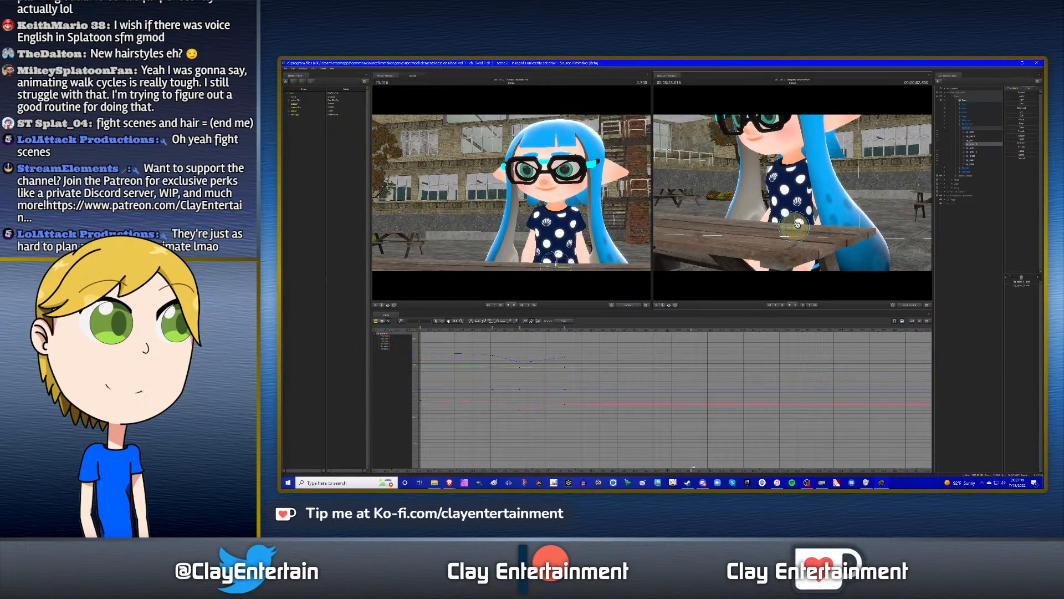
{"action": "left_click", "coordinate": [490, 331]}
{"action": "key", "text": "space"}
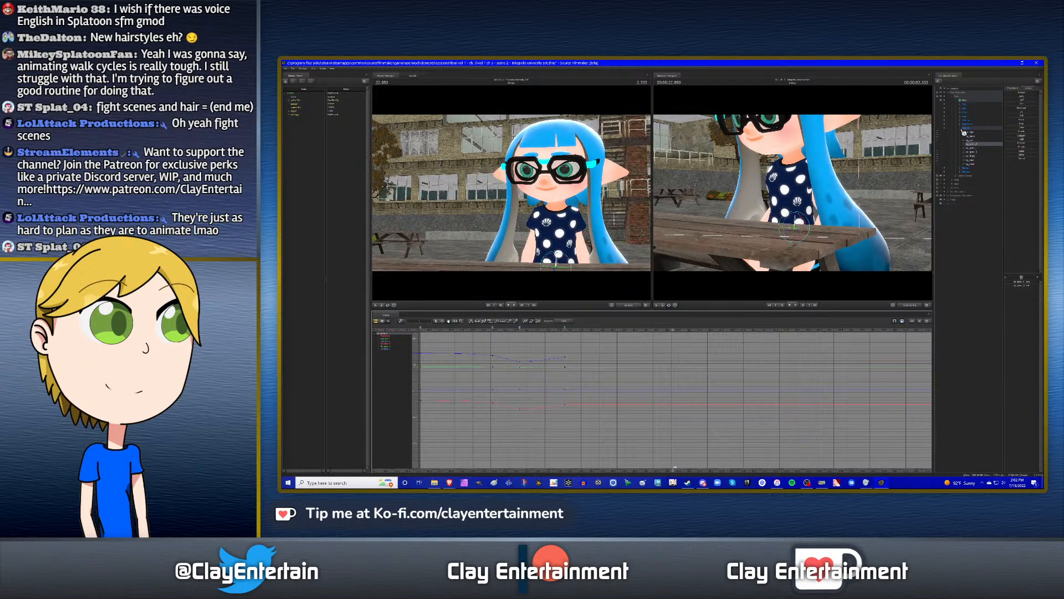
- Copy the forward-leaning pose of all the Inkling's body controls and paste it as a new keyframe past the upright one
{"action": "left_click", "coordinate": [974, 160], "text": "shift"}
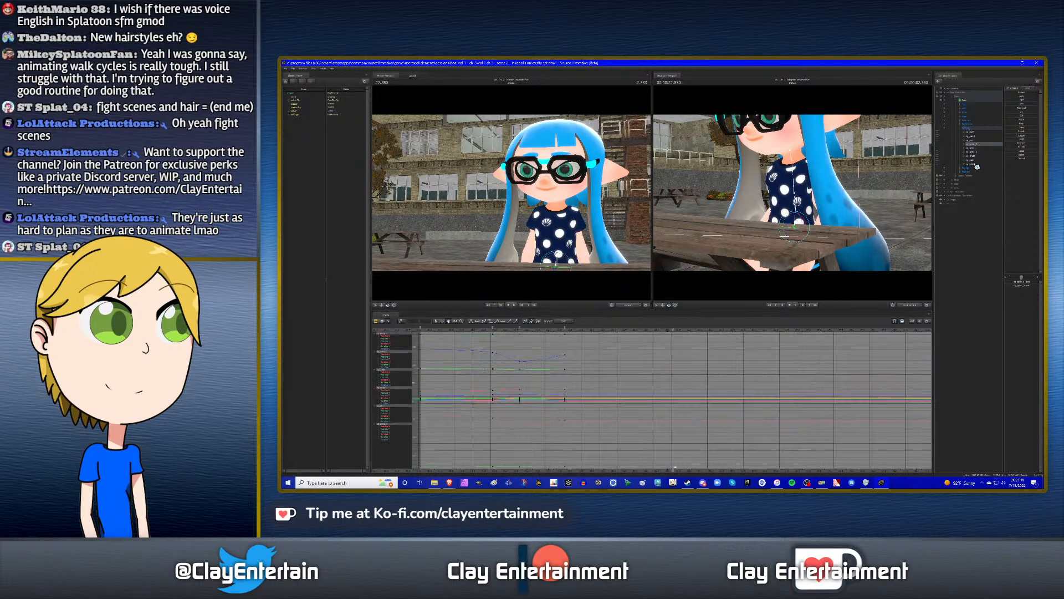
{"action": "right_click", "coordinate": [522, 329]}
{"action": "left_click", "coordinate": [532, 344]}
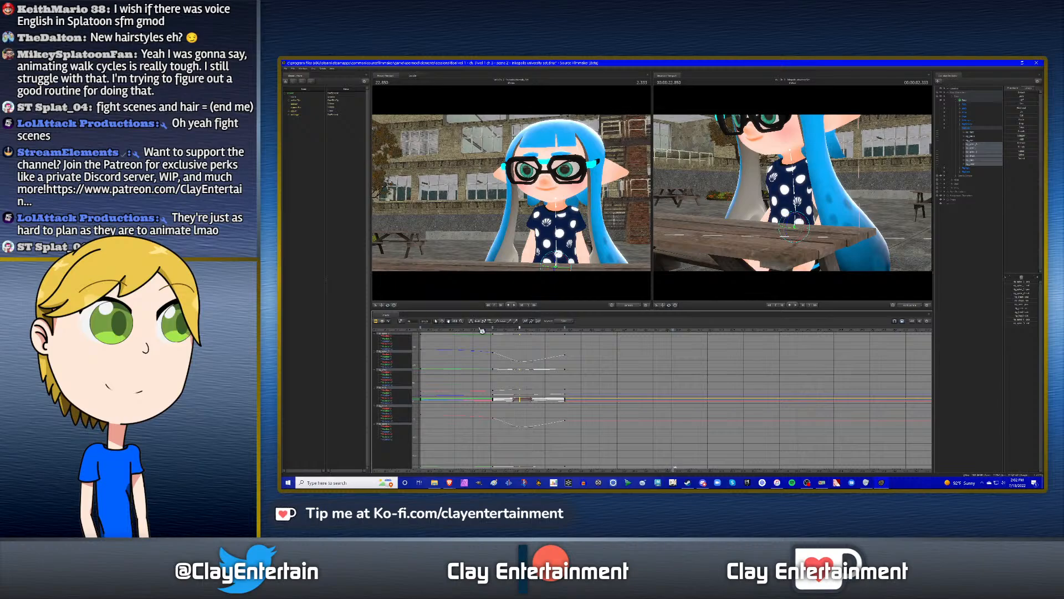
{"action": "left_click", "coordinate": [627, 350]}
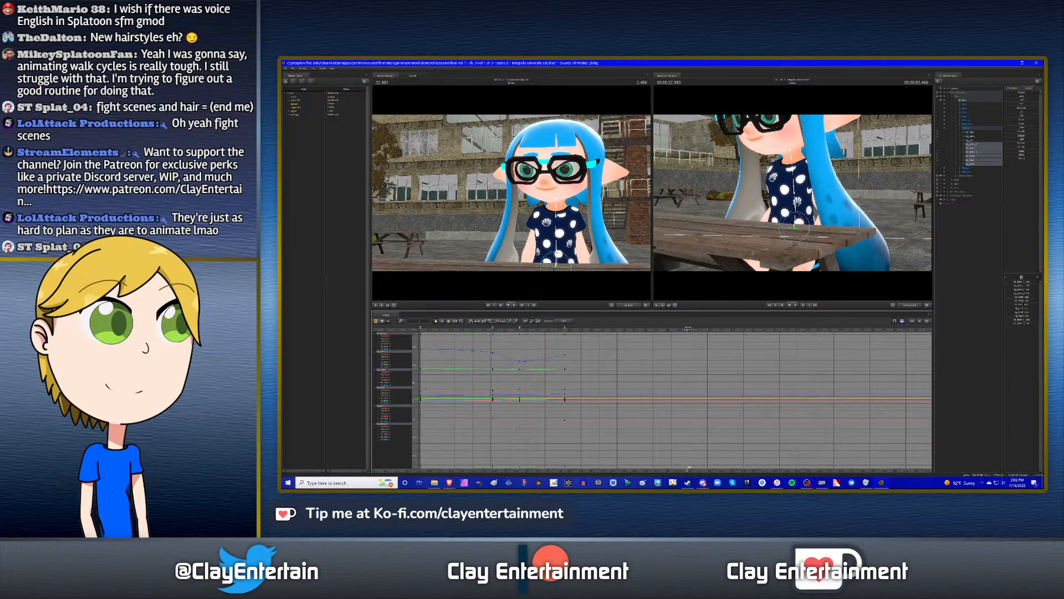
{"action": "right_click", "coordinate": [693, 331]}
{"action": "left_click", "coordinate": [701, 347]}
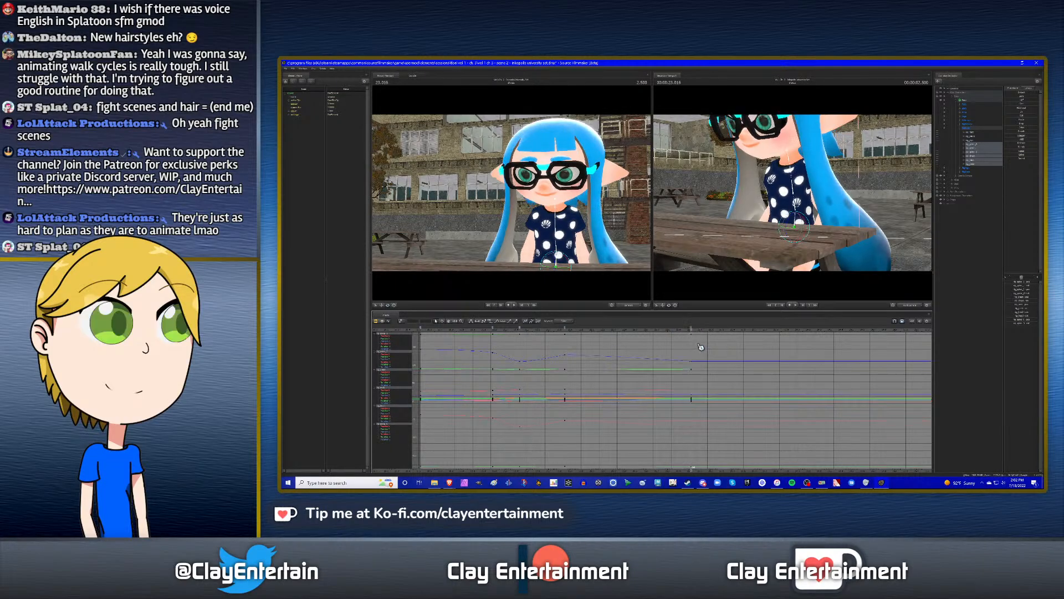
- Replay the Inkling's dip, rise and new closing lean to judge the timing
{"action": "scroll", "coordinate": [695, 345], "scroll_direction": "down", "scroll_amount": 2}
{"action": "left_click", "coordinate": [604, 331]}
{"action": "key", "text": "space"}
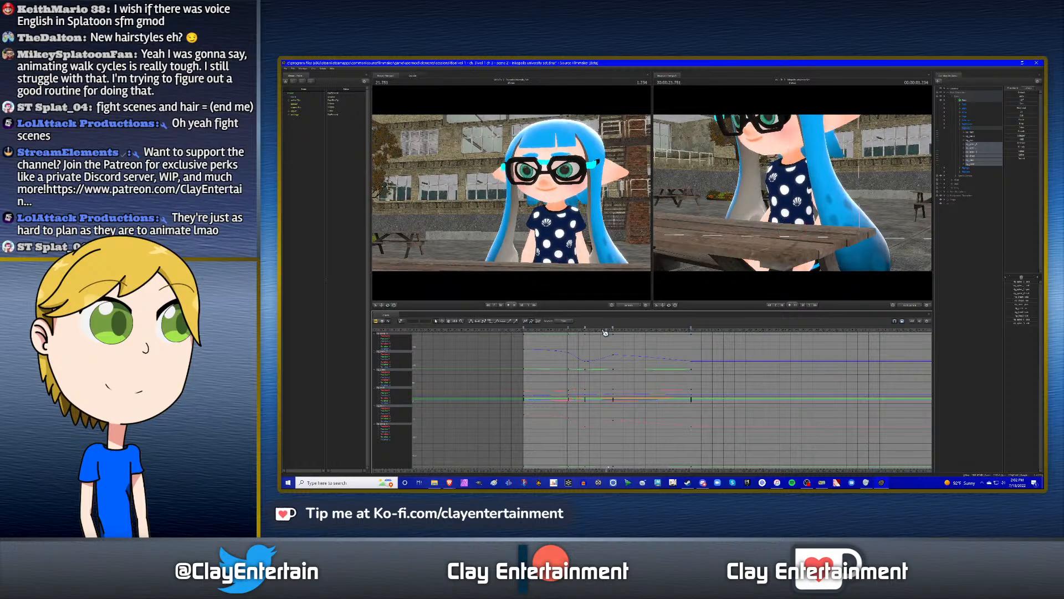
{"action": "key", "text": "space"}
{"action": "left_click", "coordinate": [560, 331]}
{"action": "key", "text": "space"}
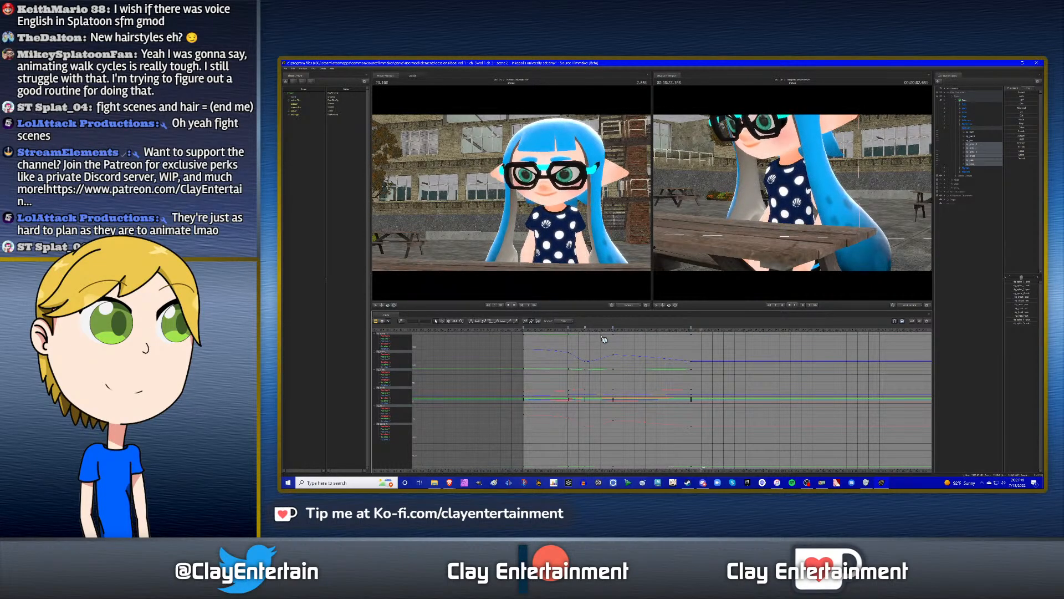
- Rotate the Inkling's chest control slightly back at the upright keyframe and replay the rise with the lower spine's curves shown
{"action": "left_click", "coordinate": [612, 330]}
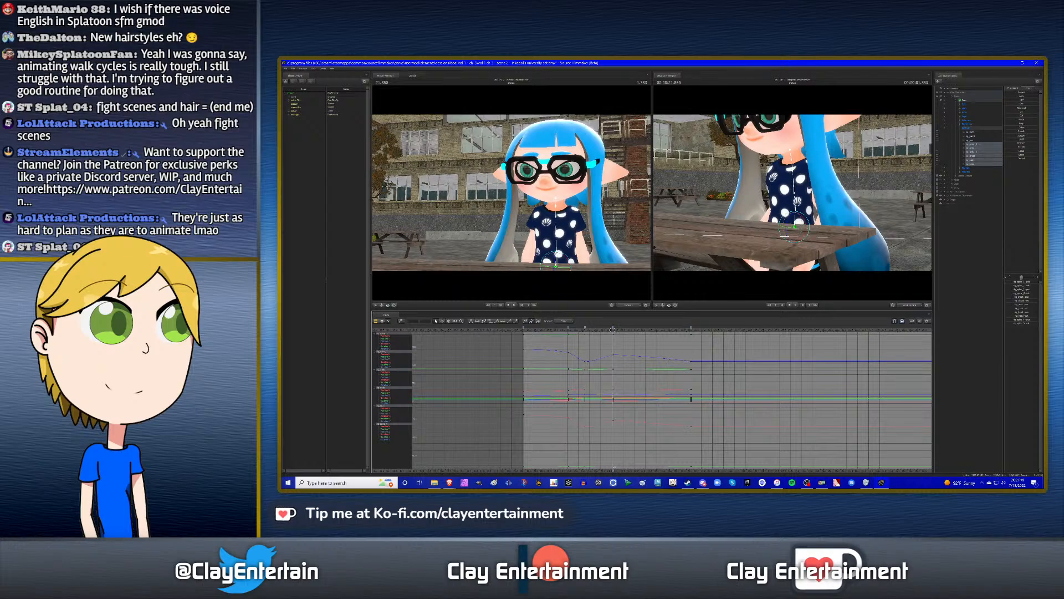
{"action": "left_click", "coordinate": [968, 153]}
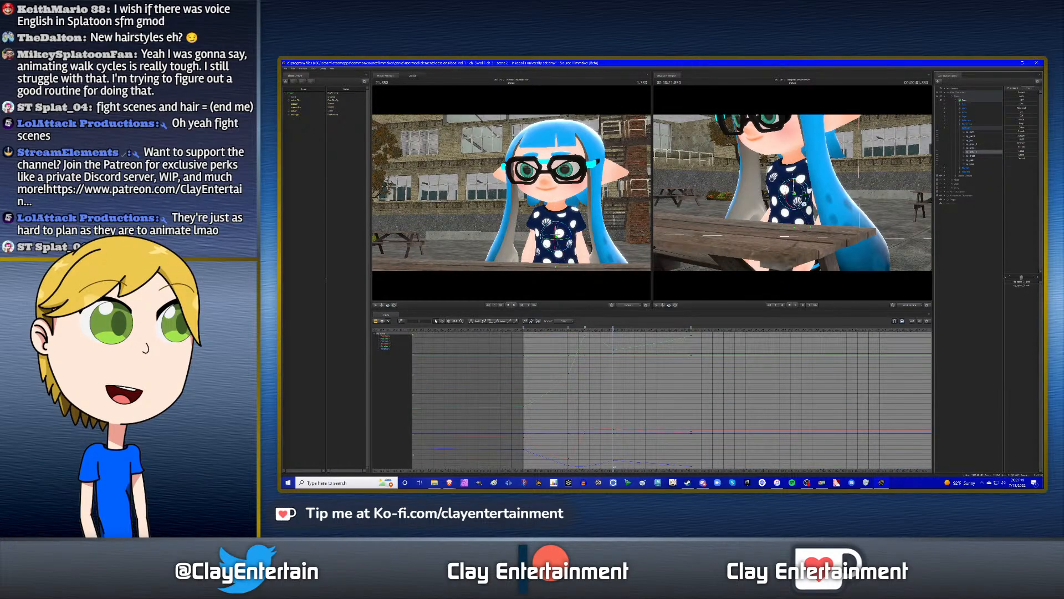
{"action": "left_click_drag", "start_coordinate": [794, 208], "coordinate": [792, 206]}
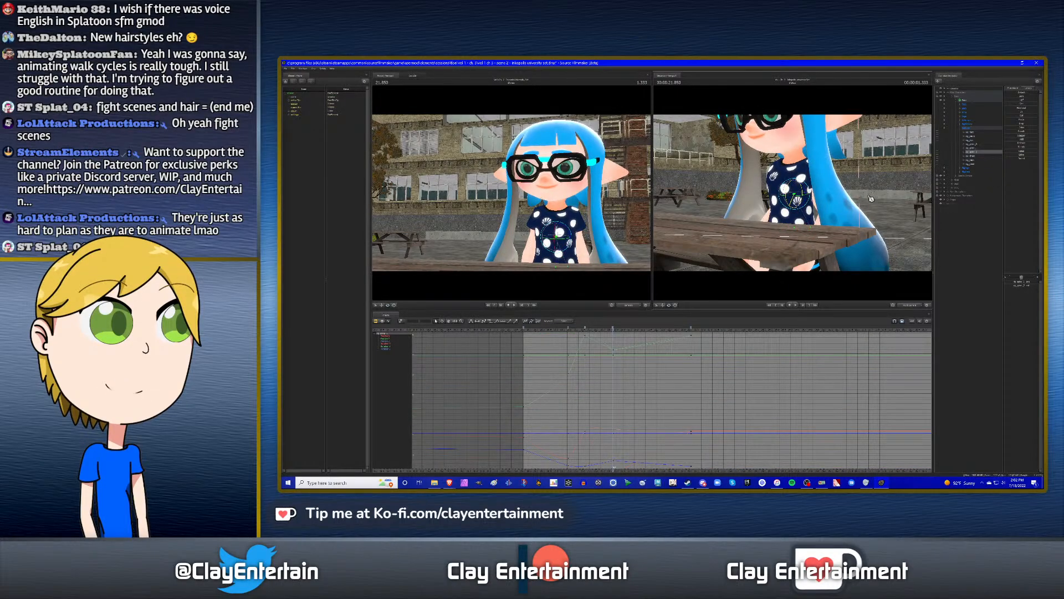
{"action": "left_click", "coordinate": [984, 149]}
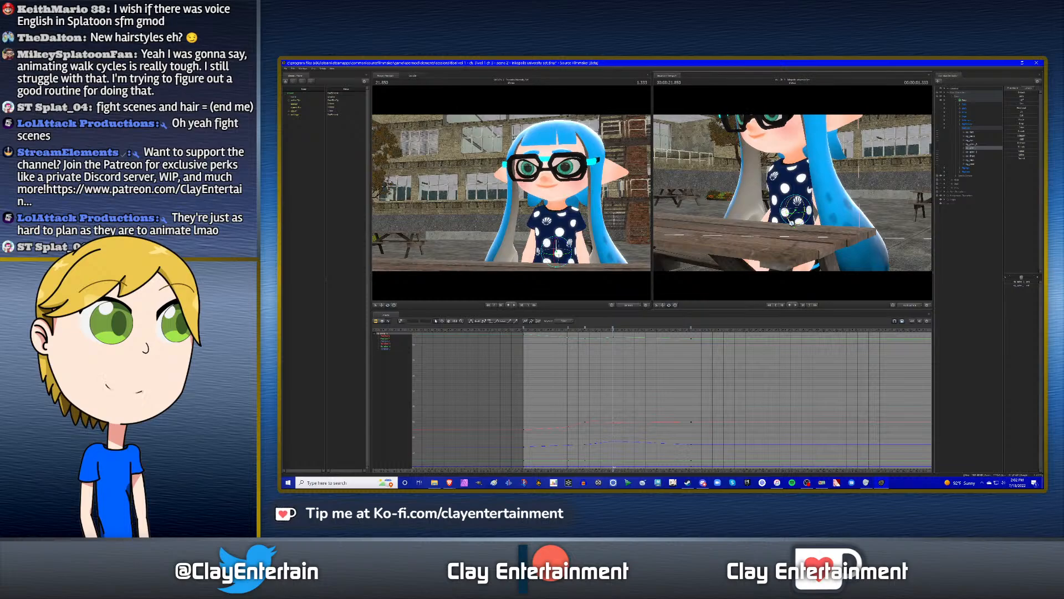
{"action": "left_click", "coordinate": [566, 333]}
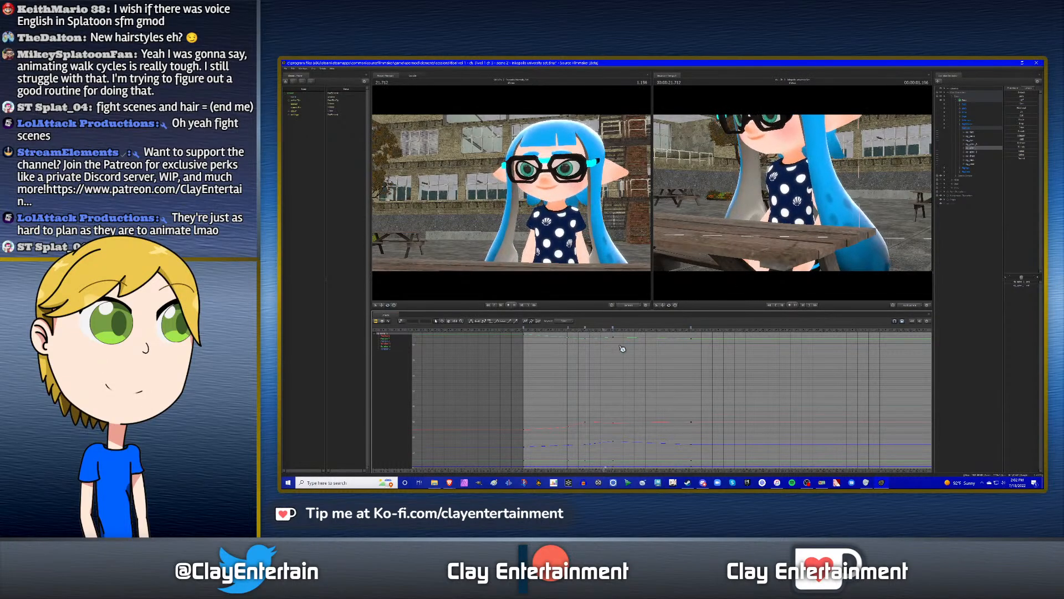
{"action": "left_click", "coordinate": [570, 332]}
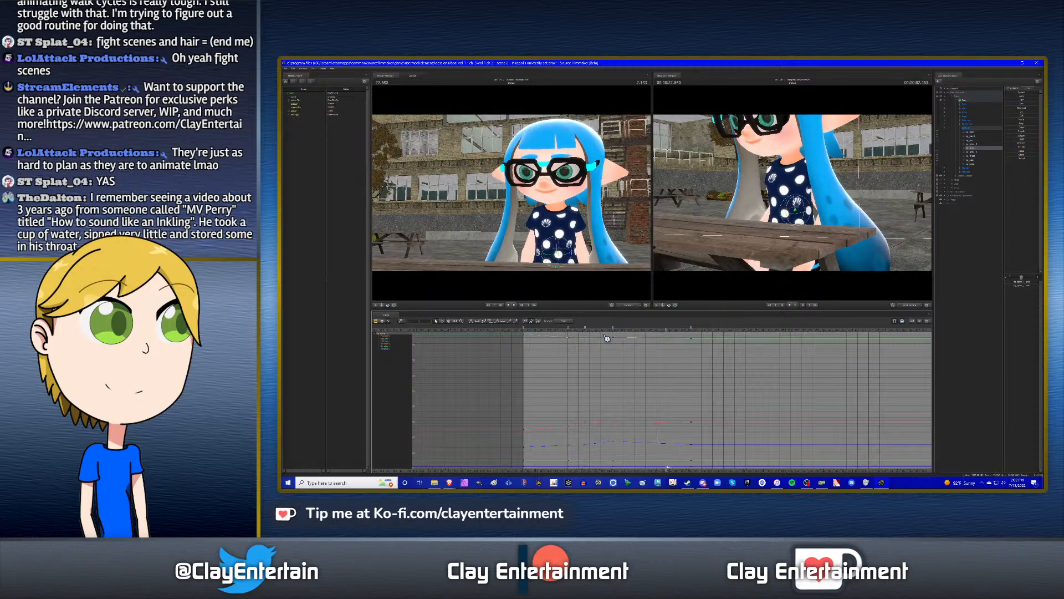
- Rotate the lower spine slightly back at the final leaning keyframe to soften that lean, and replay the movement
{"action": "key", "text": "space"}
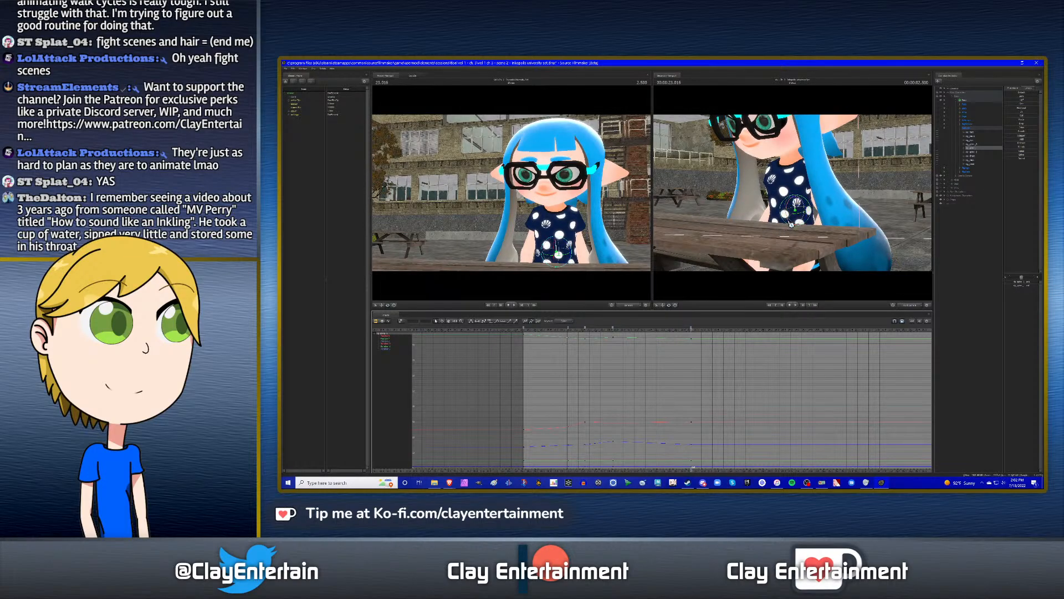
{"action": "left_click_drag", "start_coordinate": [790, 223], "coordinate": [790, 225]}
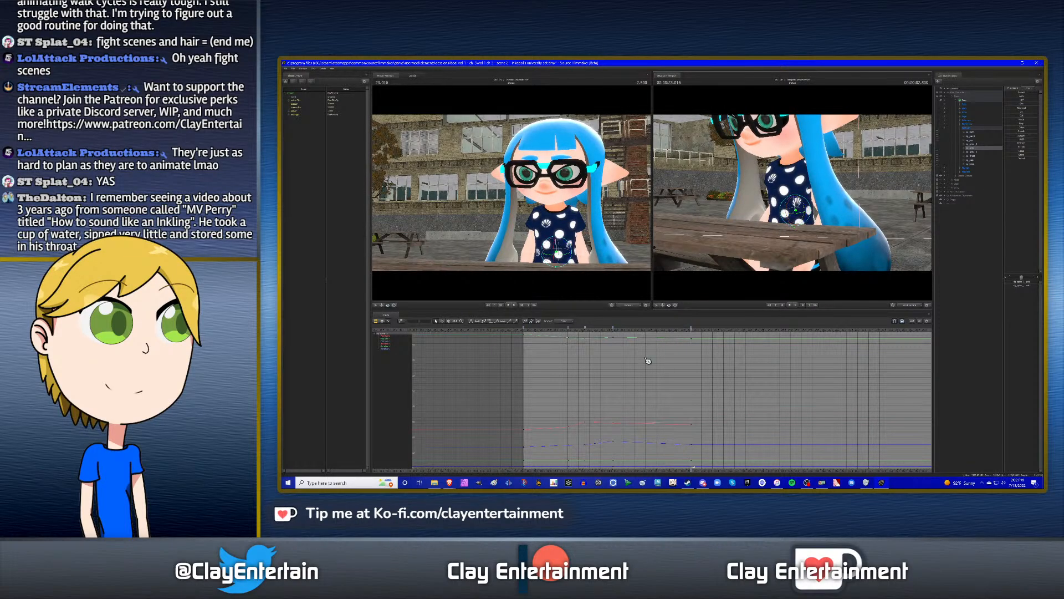
{"action": "left_click", "coordinate": [591, 329]}
{"action": "key", "text": "space"}
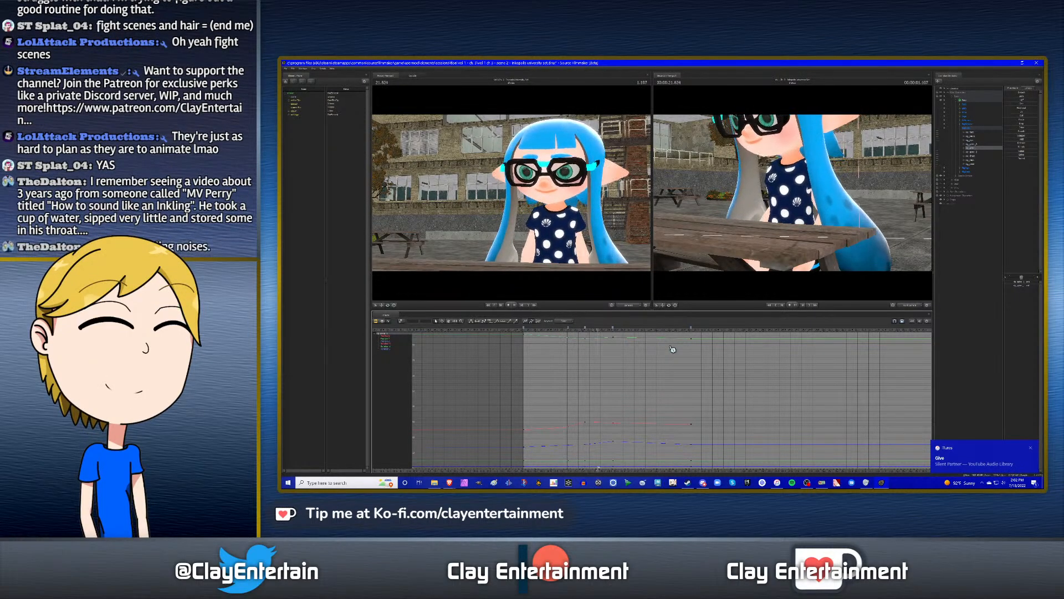
{"action": "key", "text": "space"}
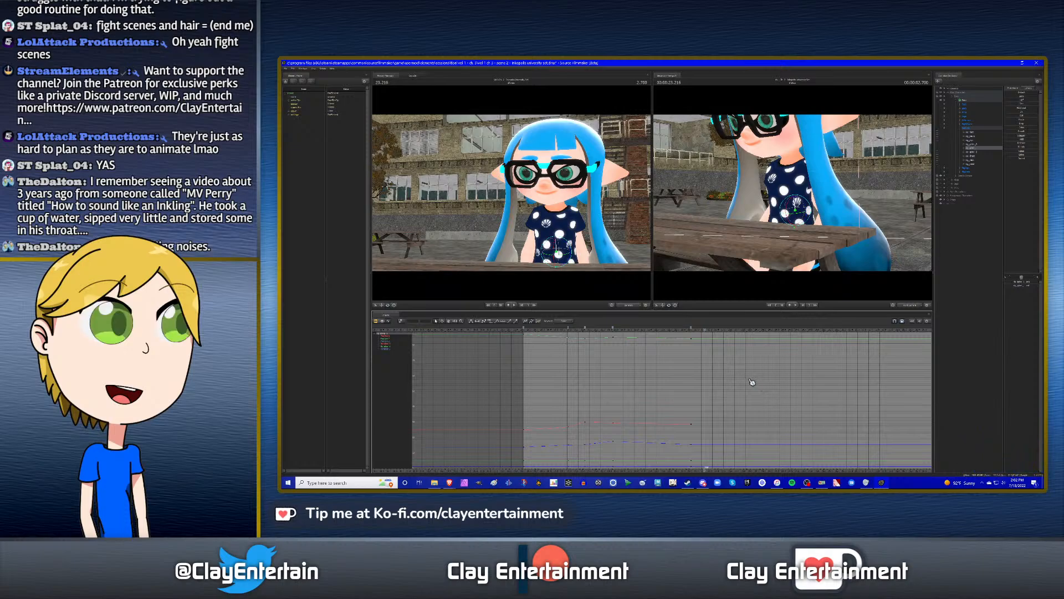
- Fit the wider graph range around the keyframes and replay the shot through its body movement
{"action": "scroll", "coordinate": [752, 382], "scroll_direction": "down", "scroll_amount": 2}
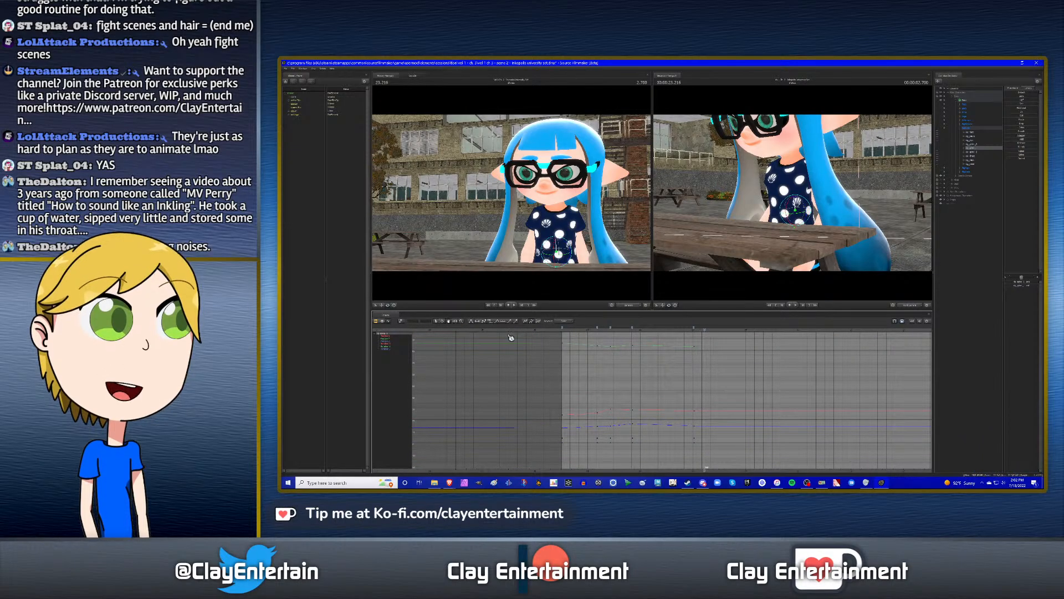
{"action": "middle_click_drag", "start_coordinate": [510, 337], "coordinate": [534, 338]}
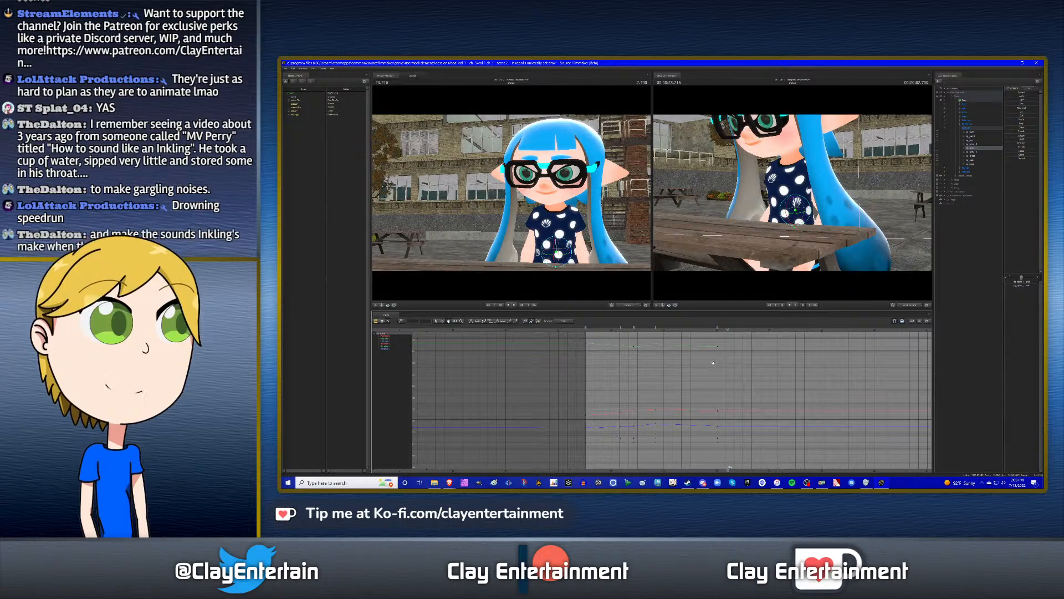
{"action": "scroll", "coordinate": [737, 366], "scroll_direction": "up", "scroll_amount": 2}
{"action": "key", "text": "space"}
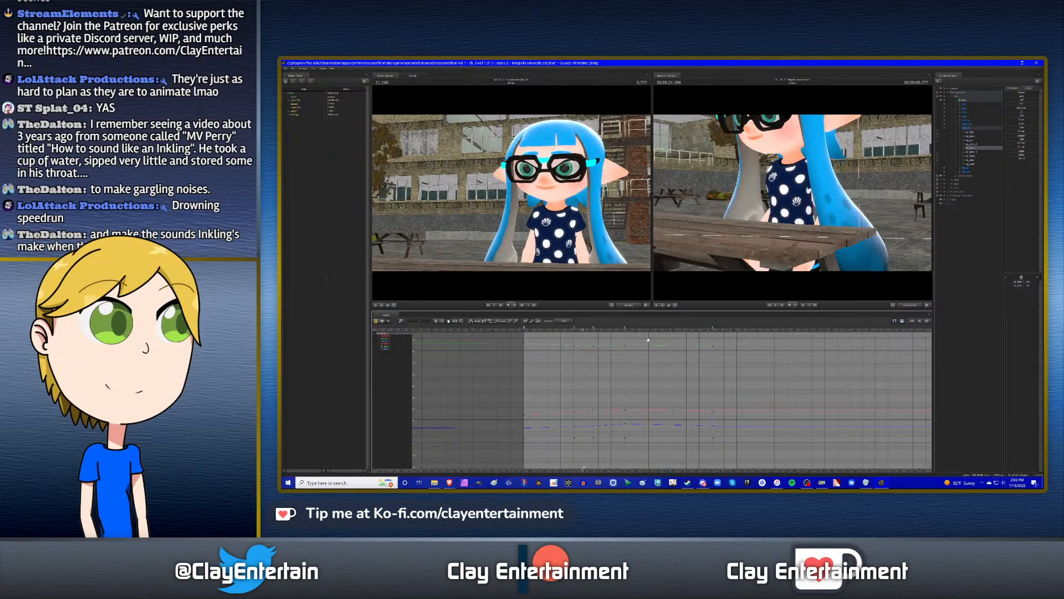
{"action": "key", "text": "space"}
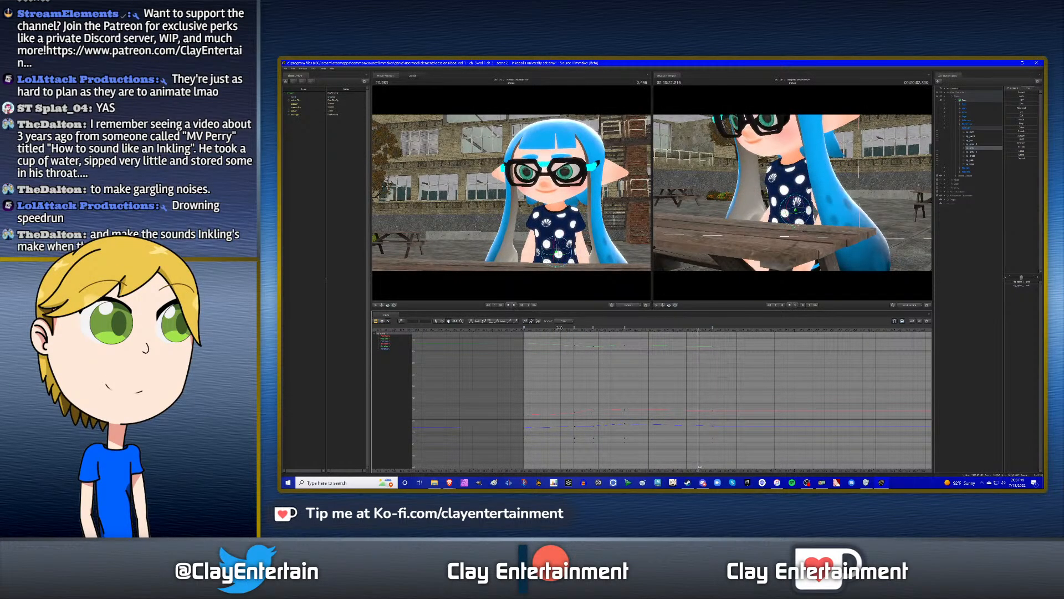
- At the first dip keyframe, view the Inkling from the side and adjust the hip and lower spine controls for a deeper forward lean
{"action": "left_click_drag", "start_coordinate": [564, 332], "coordinate": [657, 337]}
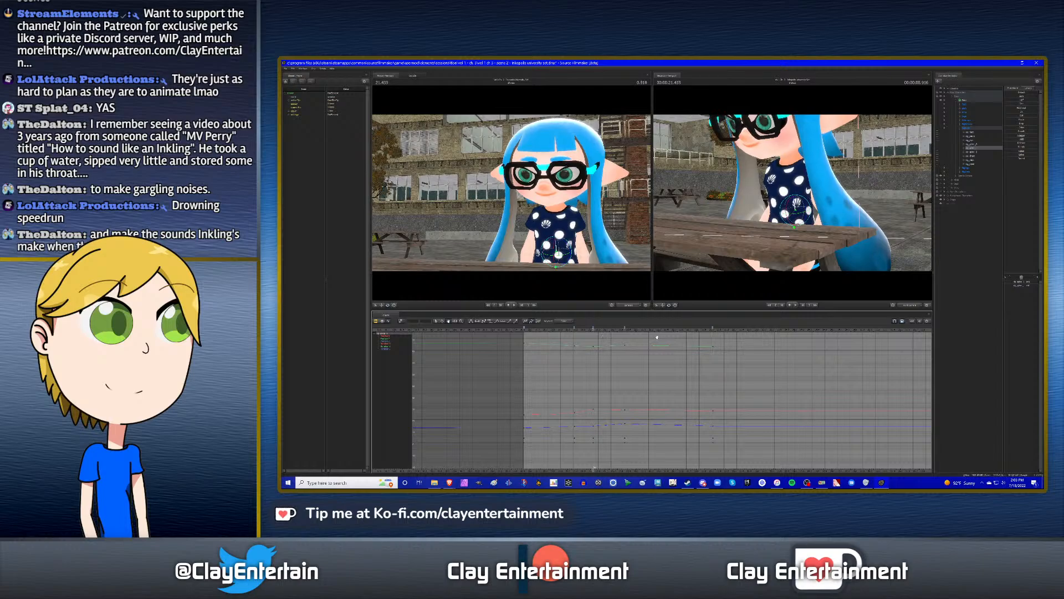
{"action": "left_click", "coordinate": [973, 153]}
{"action": "left_click_drag", "start_coordinate": [803, 228], "coordinate": [789, 186], "text": "alt"}
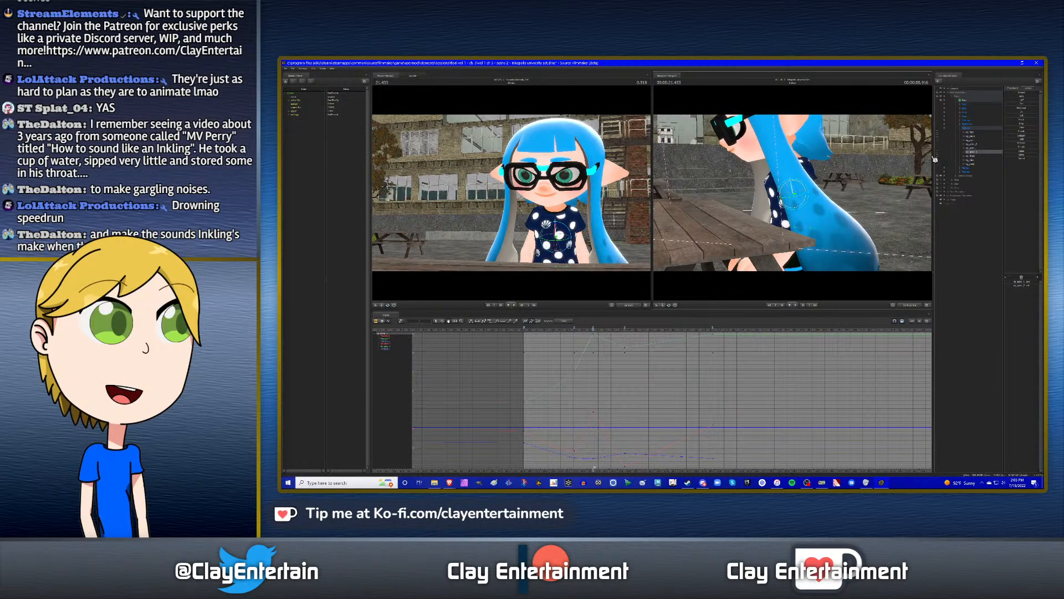
{"action": "left_click", "coordinate": [976, 155]}
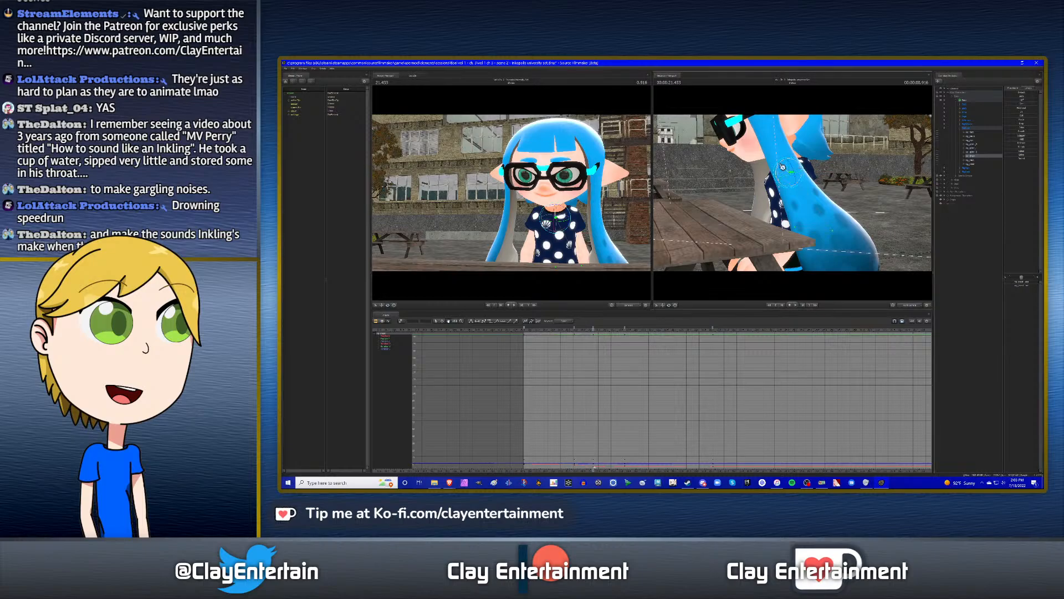
{"action": "left_click", "coordinate": [975, 145]}
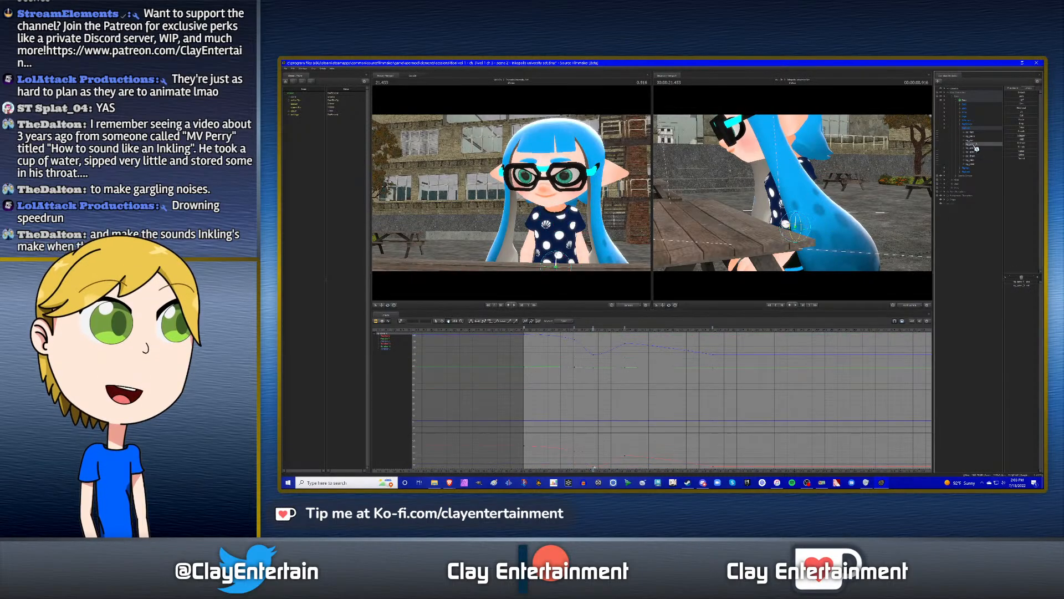
{"action": "left_click_drag", "start_coordinate": [793, 219], "coordinate": [793, 217]}
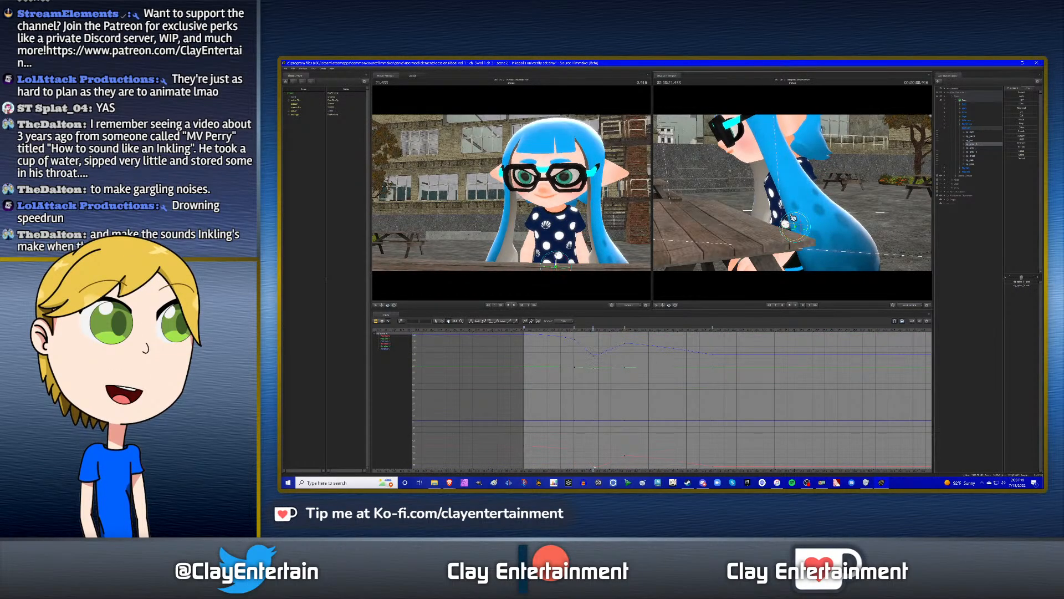
{"action": "left_click", "coordinate": [971, 148]}
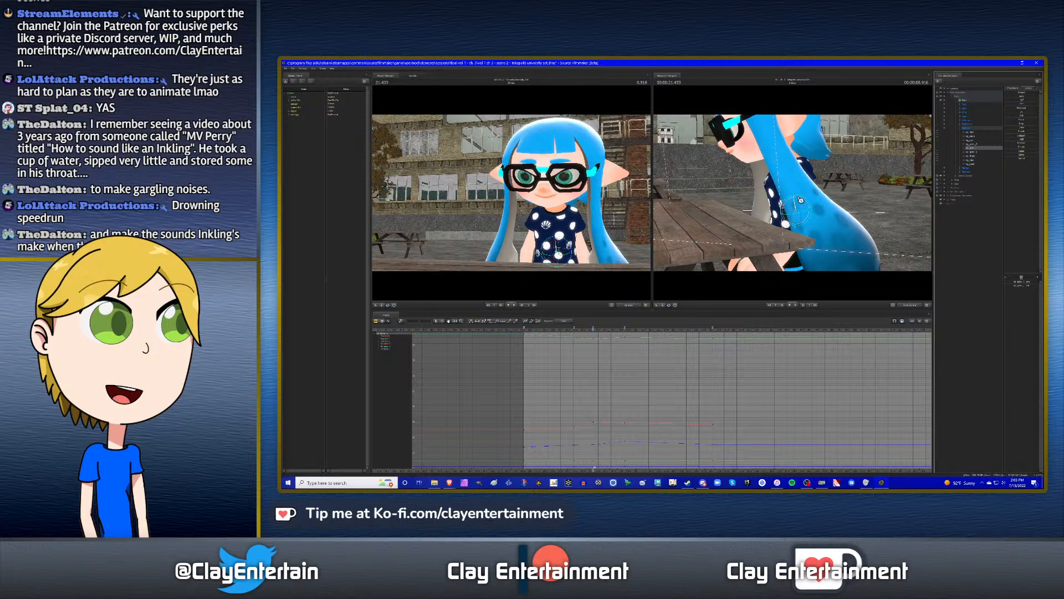
{"action": "left_click_drag", "start_coordinate": [800, 200], "coordinate": [799, 199]}
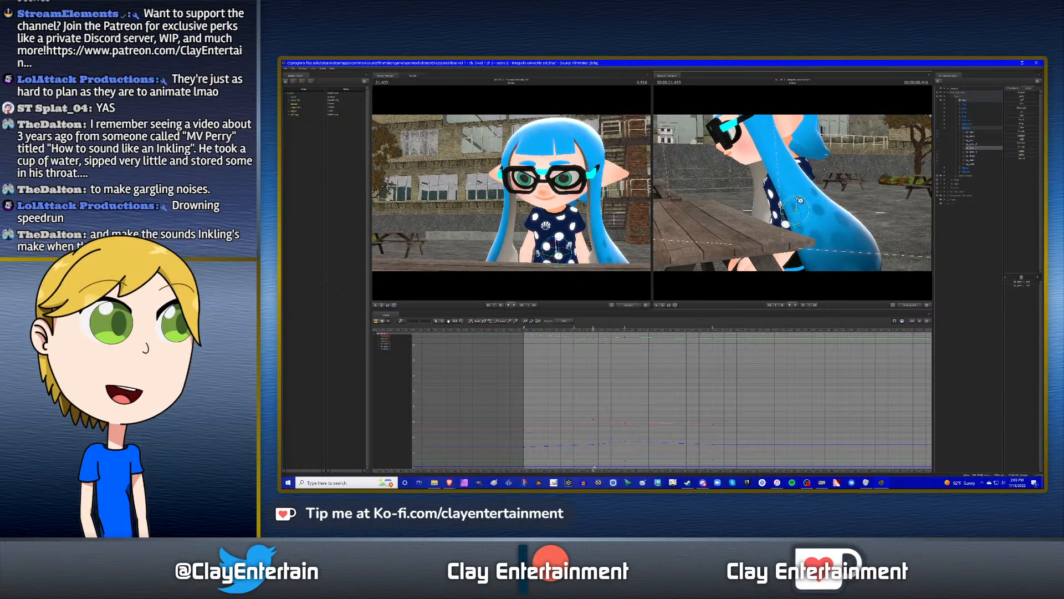
- Replay the deepened dip through to the final lean and examine the lower spine's curves beyond the last keyframe
{"action": "scroll", "coordinate": [622, 362], "scroll_direction": "down", "scroll_amount": 2}
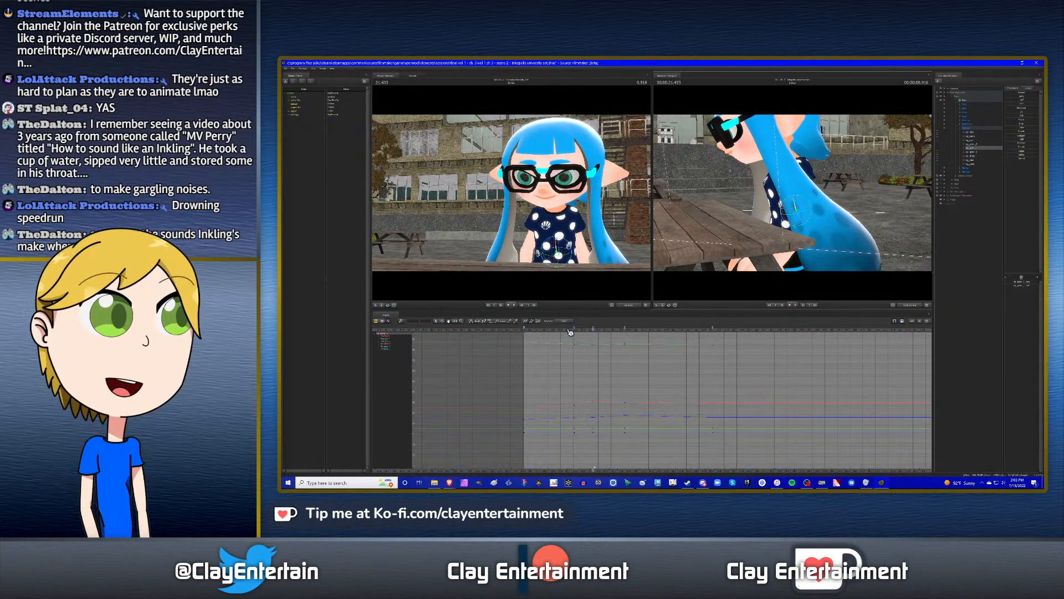
{"action": "left_click", "coordinate": [569, 332]}
{"action": "key", "text": "space"}
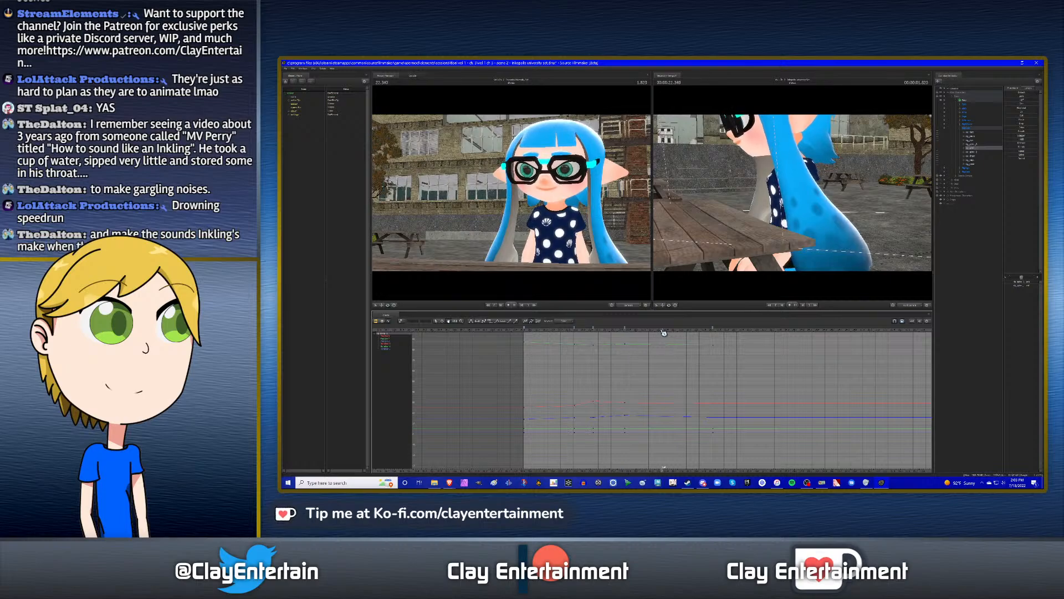
{"action": "left_click", "coordinate": [574, 332]}
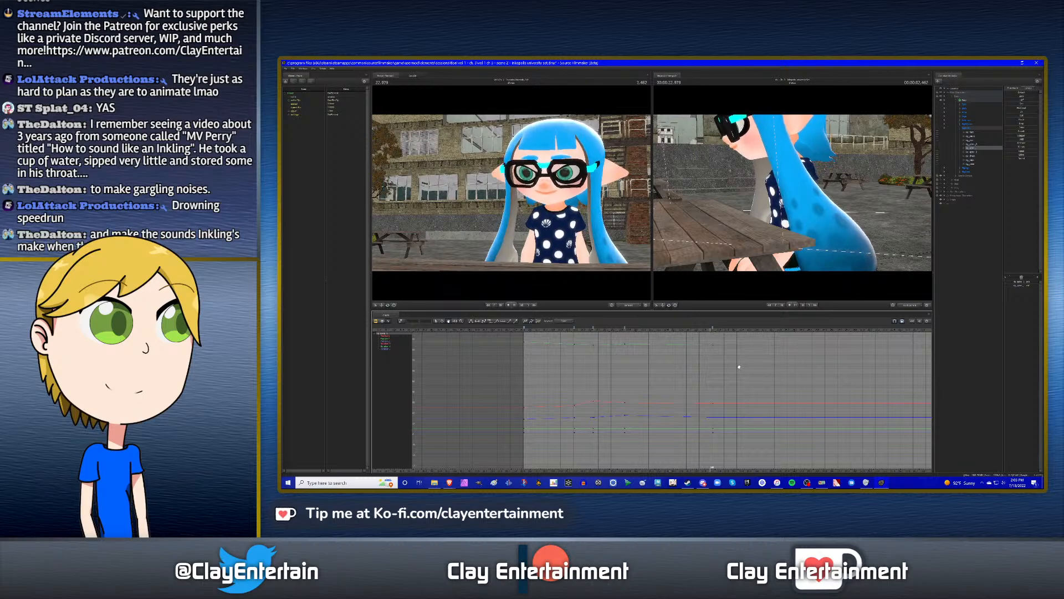
{"action": "key", "text": "space"}
{"action": "middle_click_drag", "start_coordinate": [739, 367], "coordinate": [641, 368]}
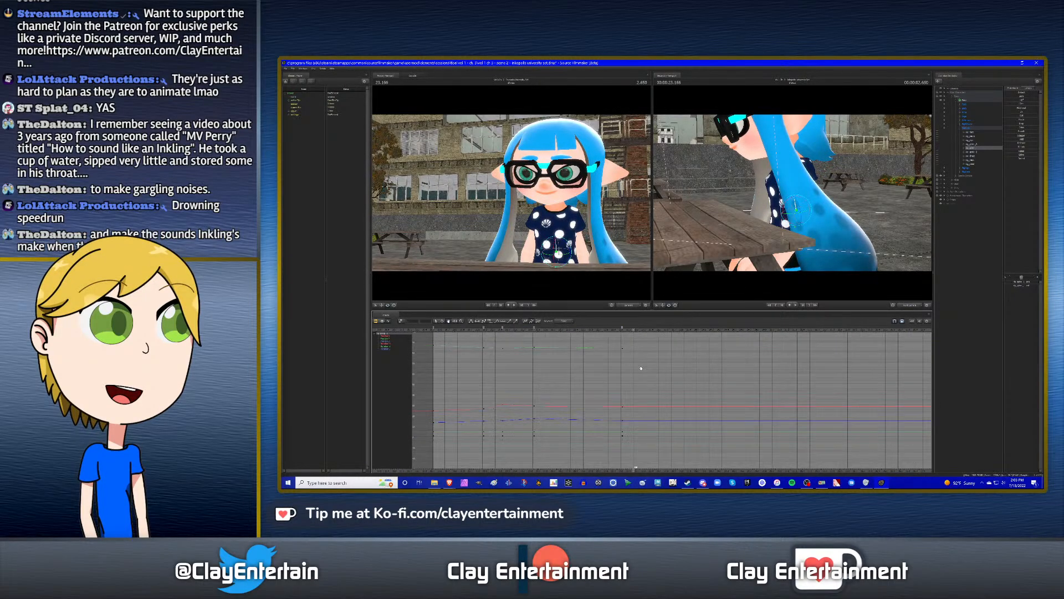
{"action": "middle_click_drag", "start_coordinate": [713, 370], "coordinate": [783, 371]}
{"action": "scroll", "coordinate": [792, 374], "scroll_direction": "up", "scroll_amount": 2}
{"action": "scroll", "coordinate": [787, 373], "scroll_direction": "down", "scroll_amount": 2}
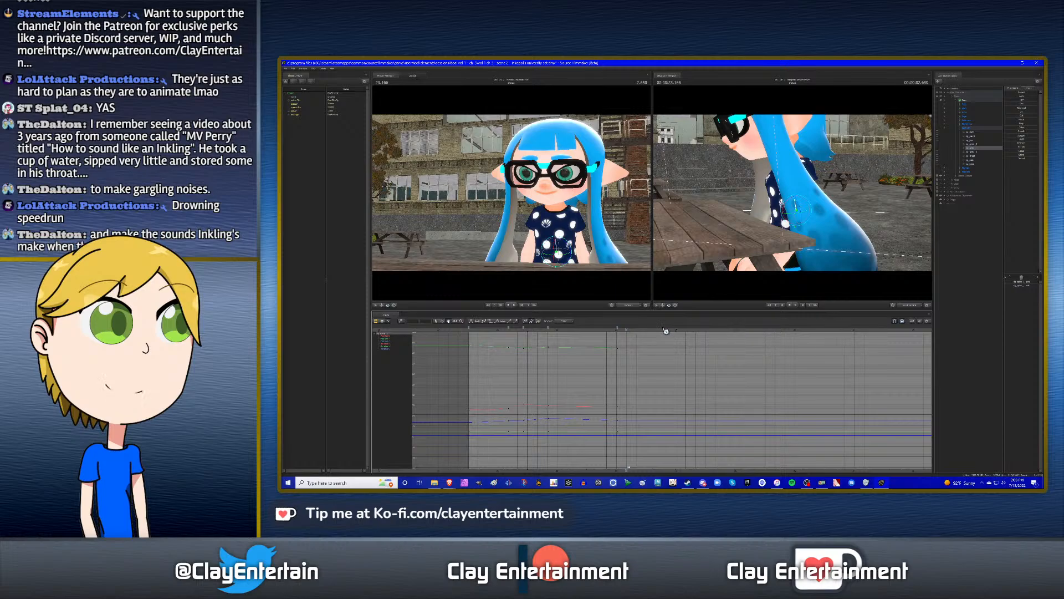
- Isolate the hip control's curves, replay the whole movement and scrub to just before the final leaning keyframe
{"action": "left_click", "coordinate": [971, 143]}
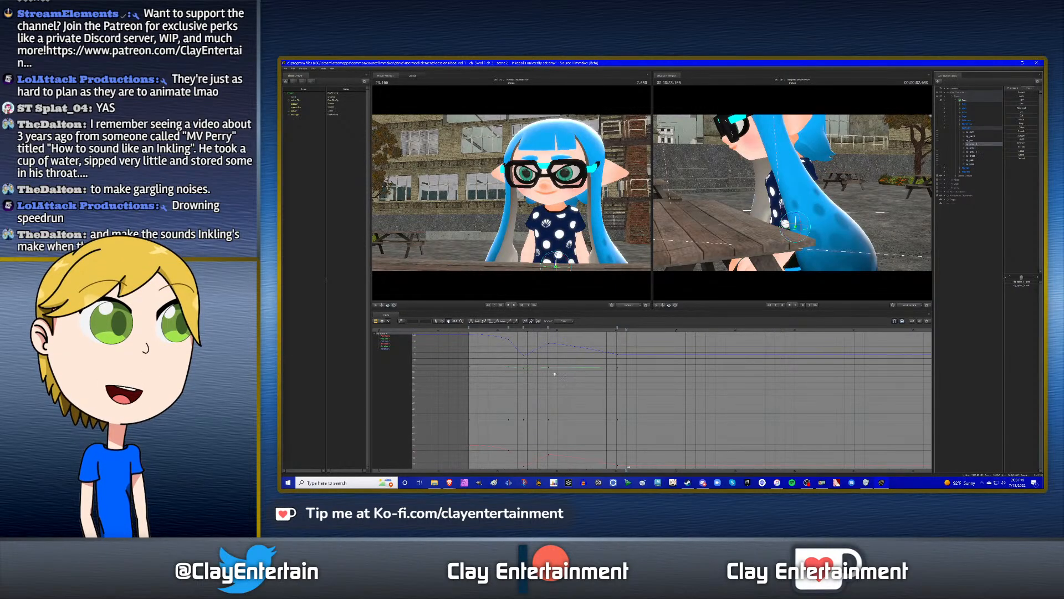
{"action": "left_click", "coordinate": [503, 331]}
{"action": "key", "text": "space"}
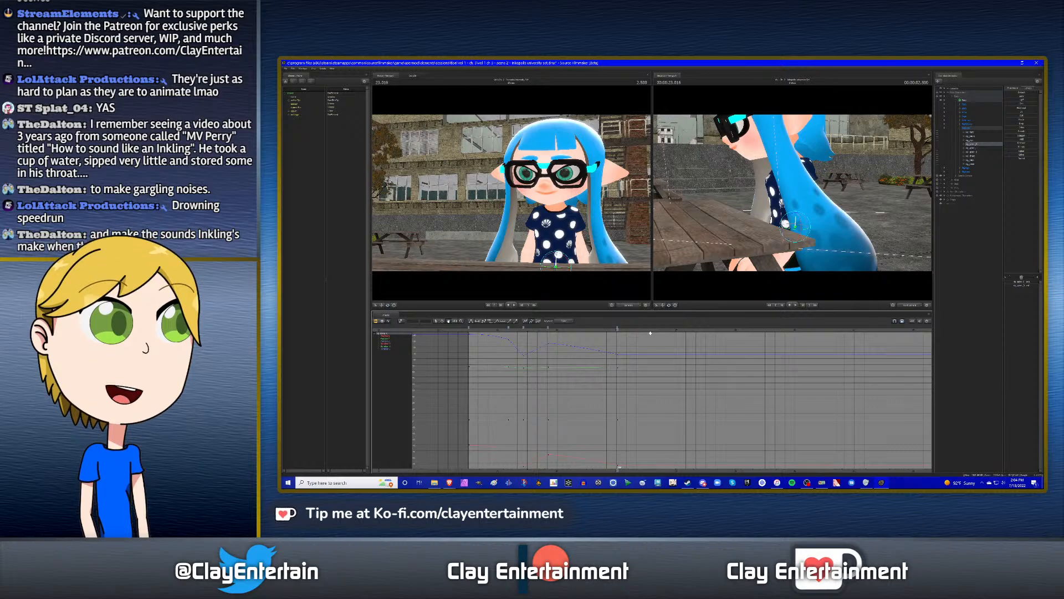
{"action": "key", "text": "space"}
{"action": "key", "text": "space"}
{"action": "left_click_drag", "start_coordinate": [621, 329], "coordinate": [608, 326]}
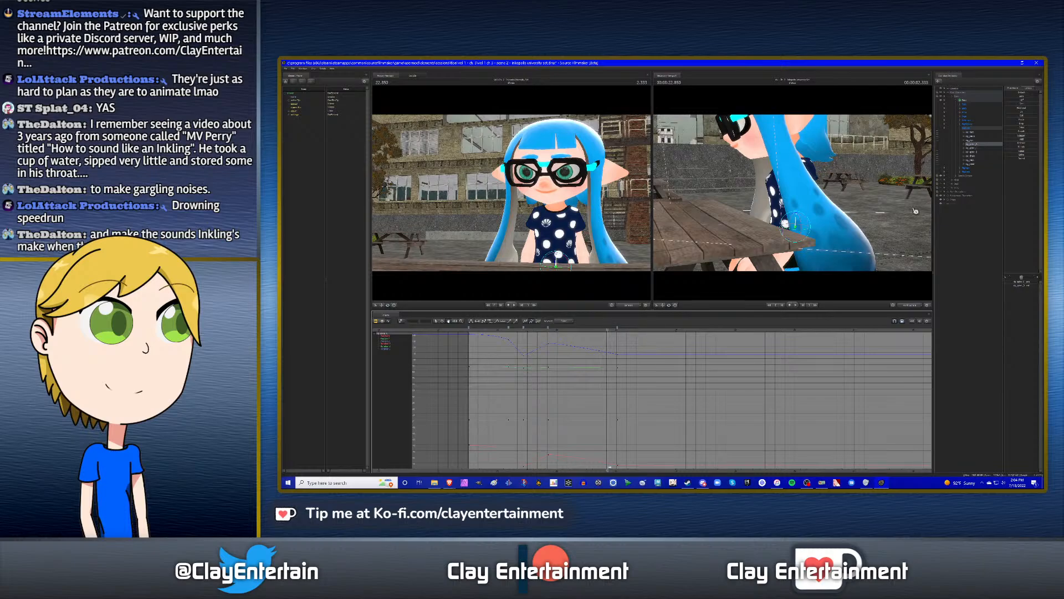
- Select all the body controls, shift their final leaning keyframe slightly earlier and replay the movement
{"action": "left_click", "coordinate": [973, 164], "text": "shift"}
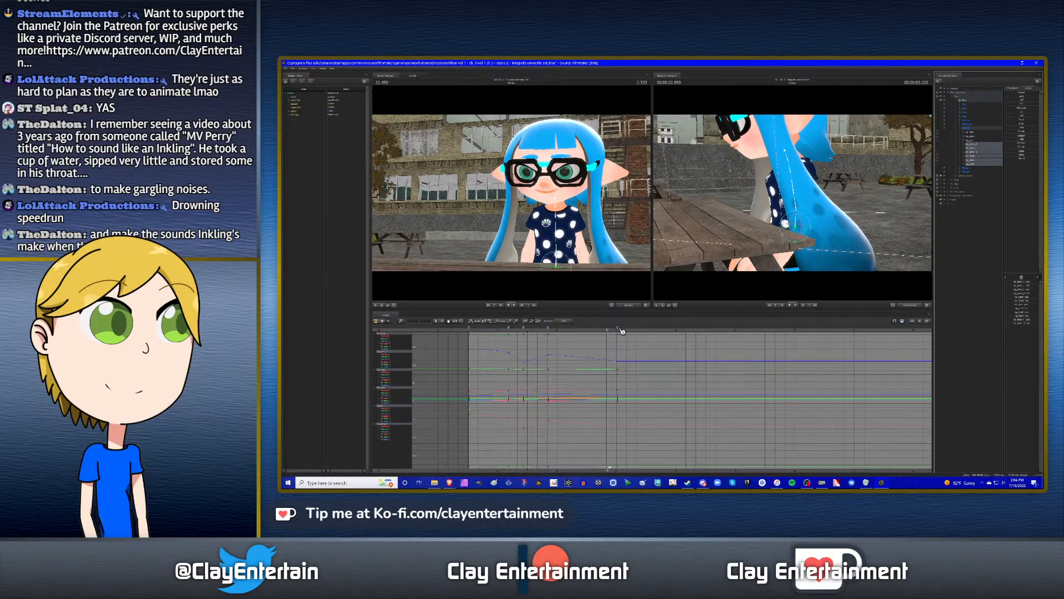
{"action": "left_click_drag", "start_coordinate": [618, 328], "coordinate": [608, 327]}
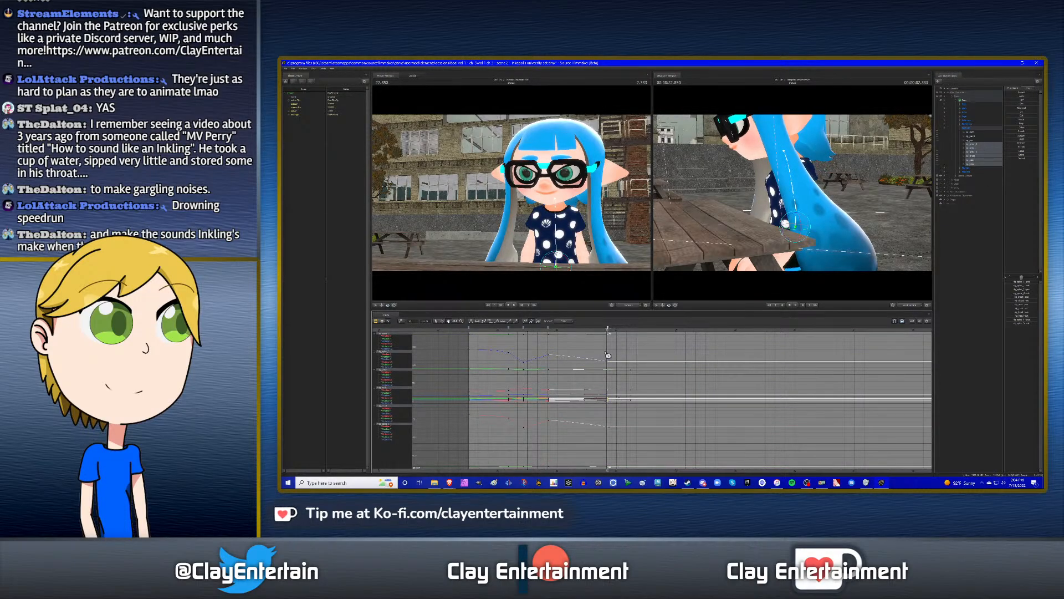
{"action": "key", "text": "space"}
- Just past the final leaning keyframe, adjust the lower spine control to key a small follow-through pose while viewing the Inkling from the front
{"action": "left_click", "coordinate": [974, 145]}
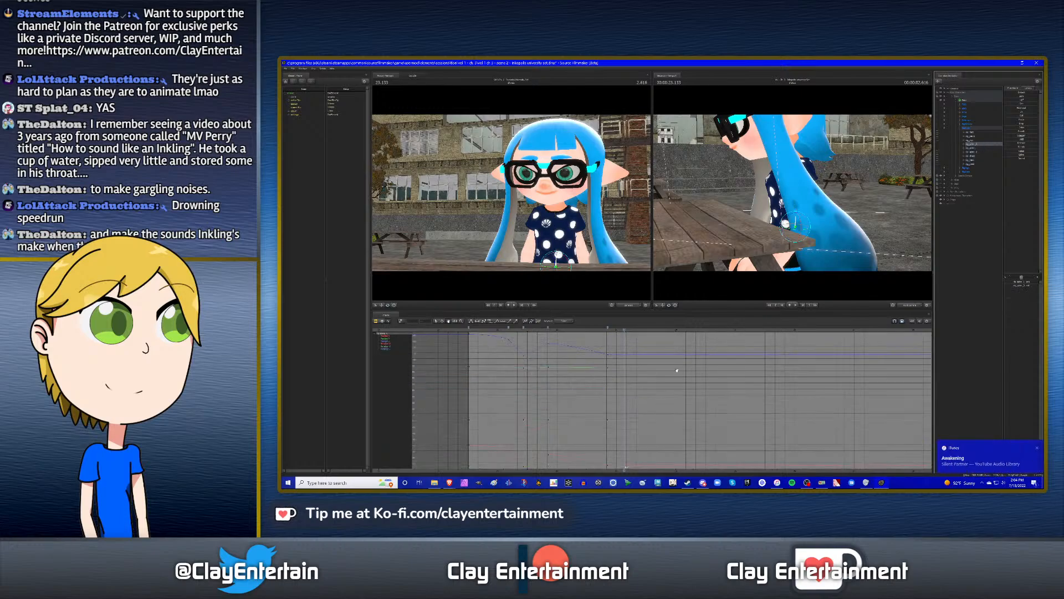
{"action": "scroll", "coordinate": [619, 350], "scroll_direction": "down", "scroll_amount": 1}
{"action": "left_click", "coordinate": [623, 330]}
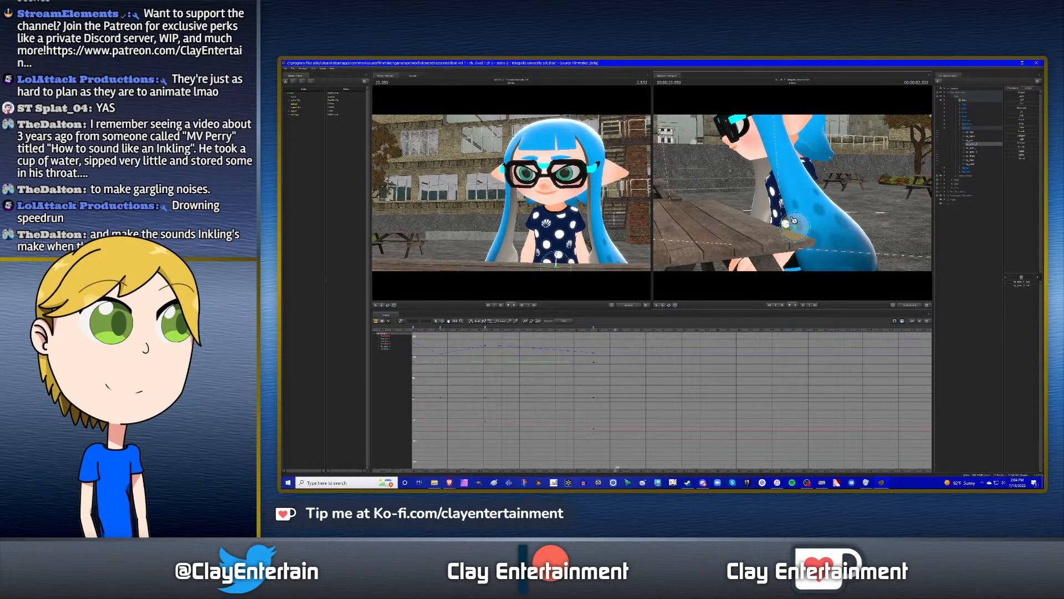
{"action": "left_click", "coordinate": [967, 157]}
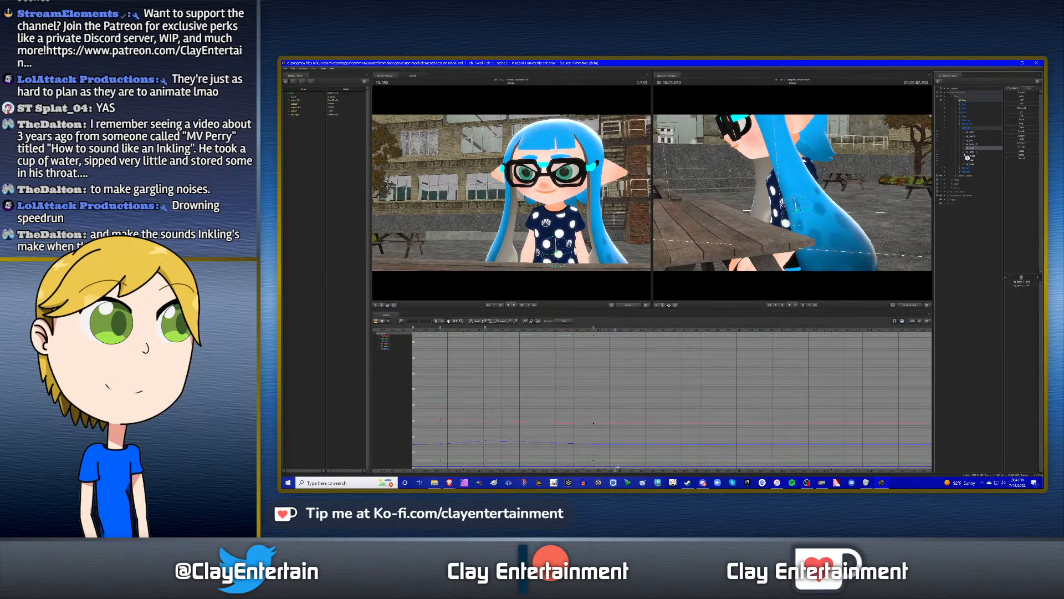
{"action": "left_click_drag", "start_coordinate": [885, 220], "coordinate": [931, 223], "text": "alt"}
{"action": "left_click_drag", "start_coordinate": [791, 208], "coordinate": [791, 209]}
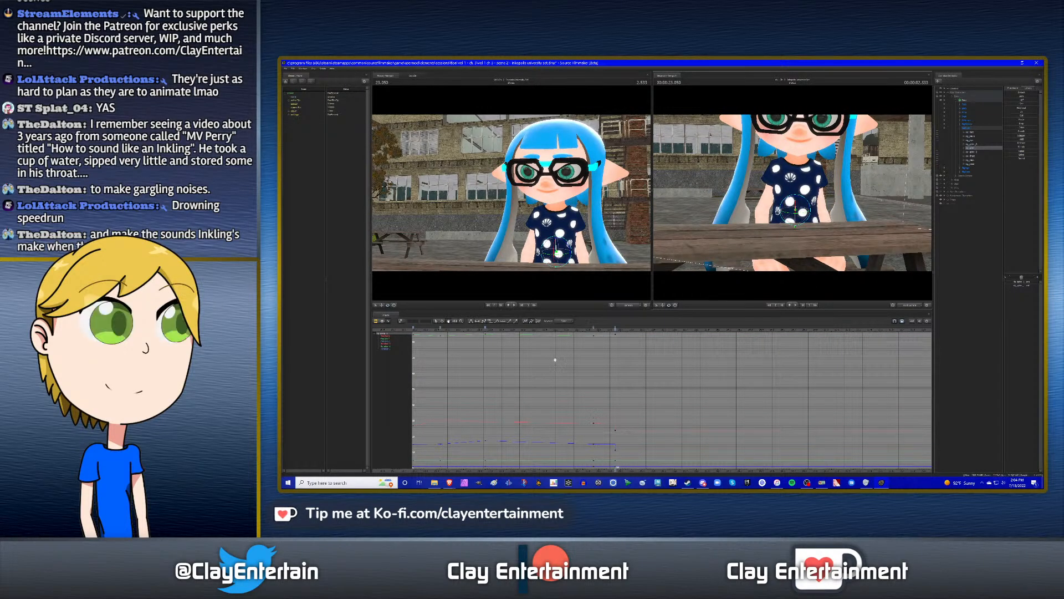
- Show the curves of all body controls together and select their keyframes around the last two poses
{"action": "scroll", "coordinate": [616, 370], "scroll_direction": "down", "scroll_amount": 3}
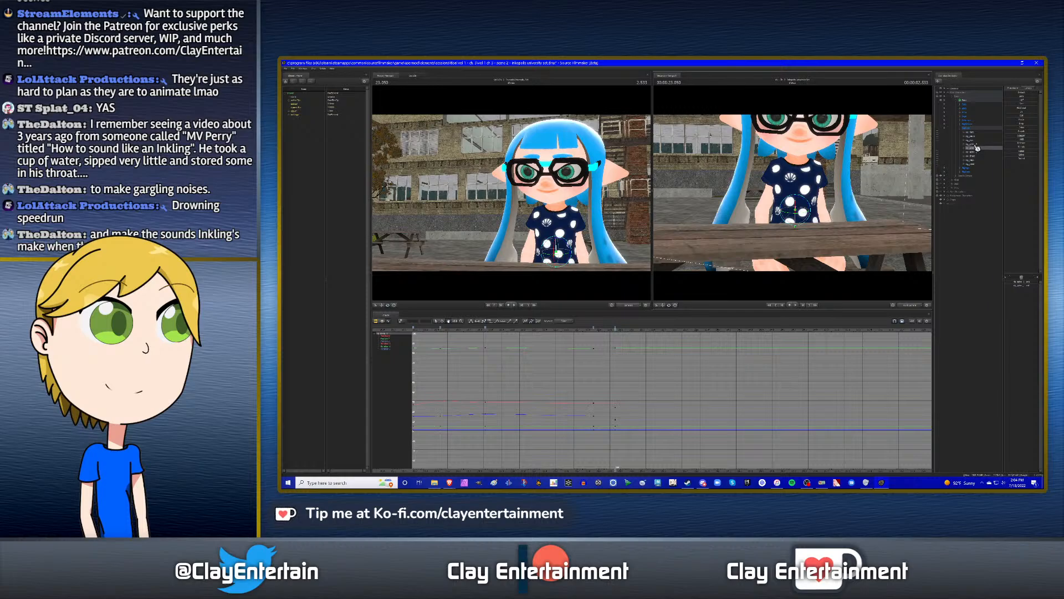
{"action": "left_click_drag", "start_coordinate": [976, 145], "coordinate": [974, 165]}
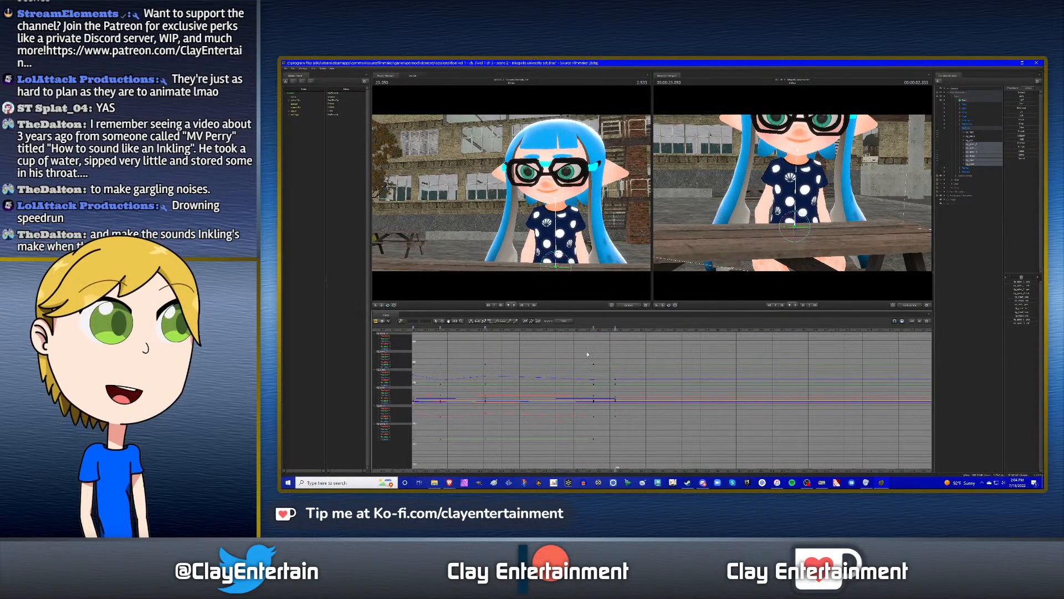
{"action": "middle_click_drag", "start_coordinate": [587, 353], "coordinate": [589, 354]}
{"action": "left_click", "coordinate": [444, 322]}
{"action": "left_click_drag", "start_coordinate": [576, 354], "coordinate": [627, 447]}
{"action": "left_click", "coordinate": [560, 351]}
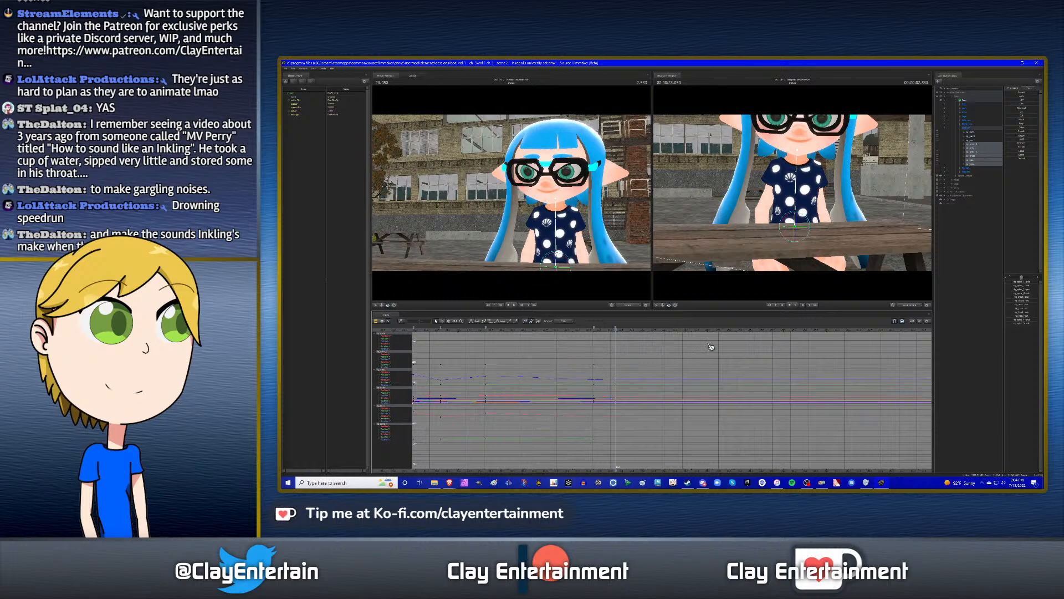
- Examine the hip, lower spine and next spine control's curves around the follow-through keyframe, viewing the Inkling from an angle
{"action": "left_click", "coordinate": [978, 147]}
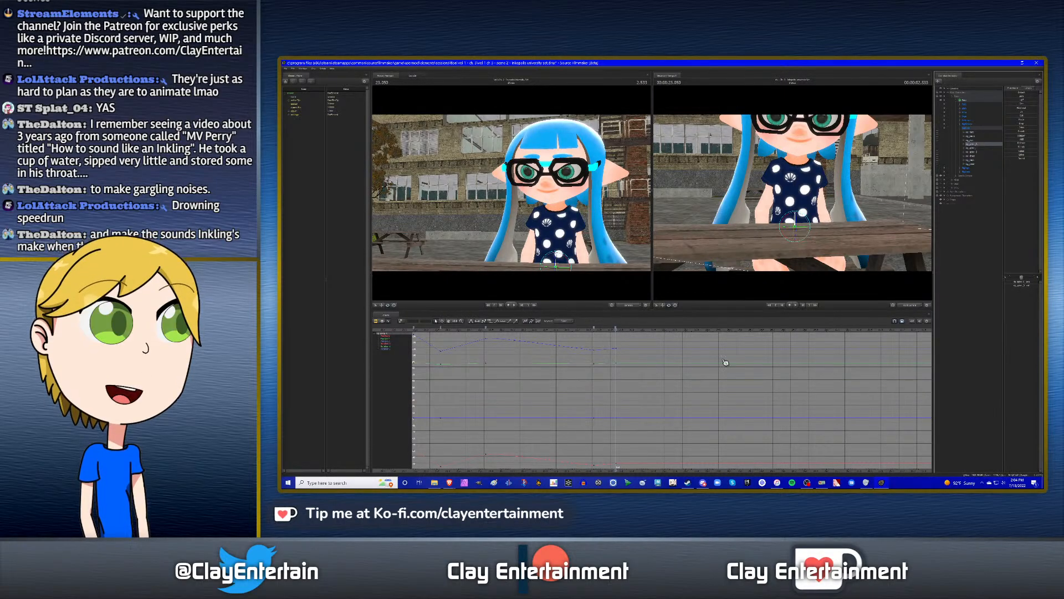
{"action": "left_click_drag", "start_coordinate": [759, 234], "coordinate": [721, 244], "text": "alt"}
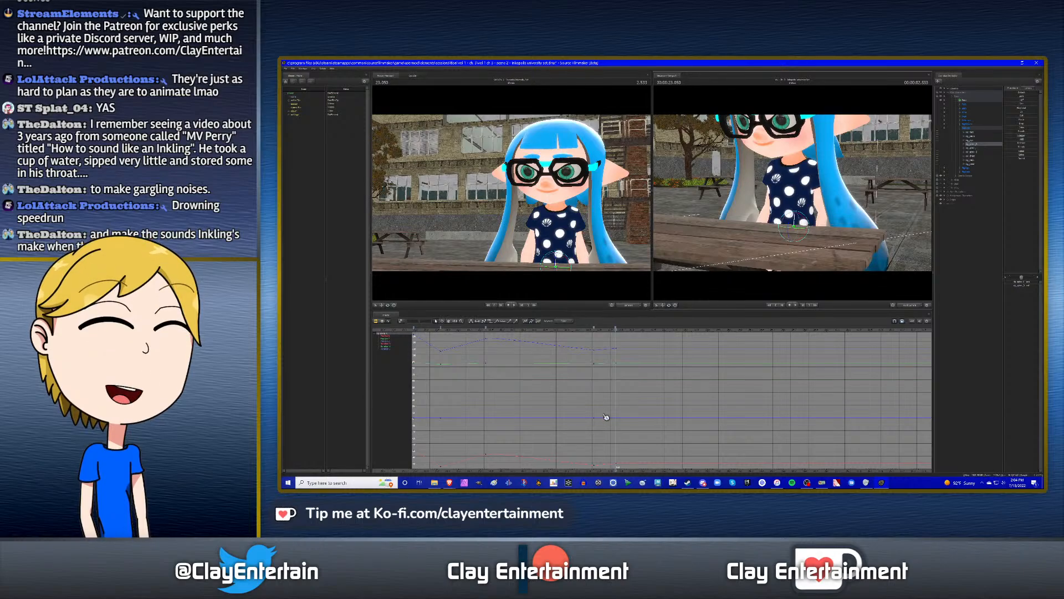
{"action": "scroll", "coordinate": [628, 366], "scroll_direction": "down", "scroll_amount": 2}
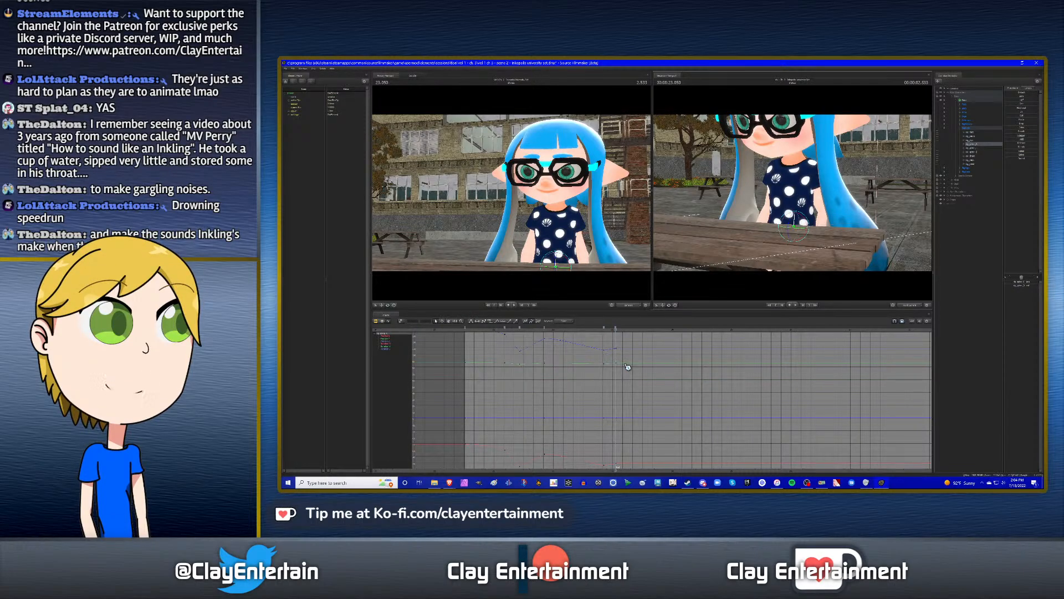
{"action": "scroll", "coordinate": [638, 379], "scroll_direction": "up", "scroll_amount": 3}
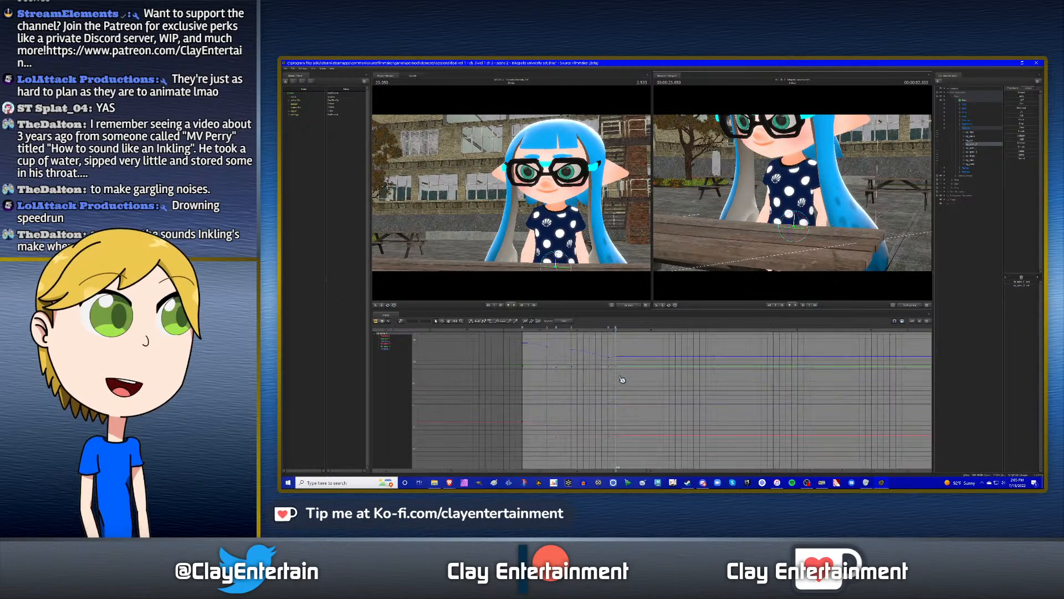
{"action": "scroll", "coordinate": [622, 379], "scroll_direction": "up", "scroll_amount": 2}
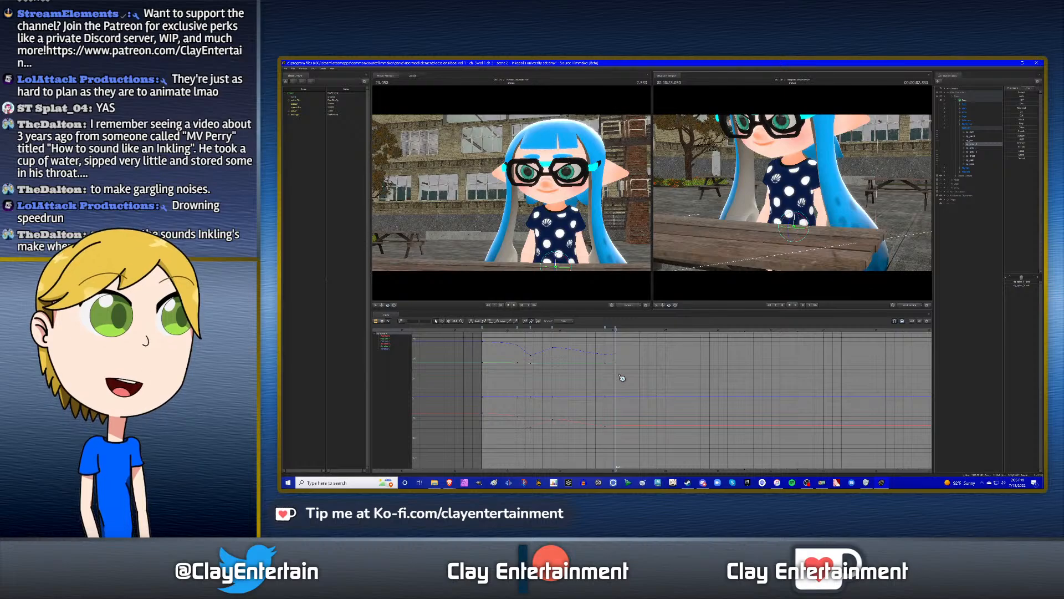
{"action": "scroll", "coordinate": [622, 377], "scroll_direction": "up", "scroll_amount": 2}
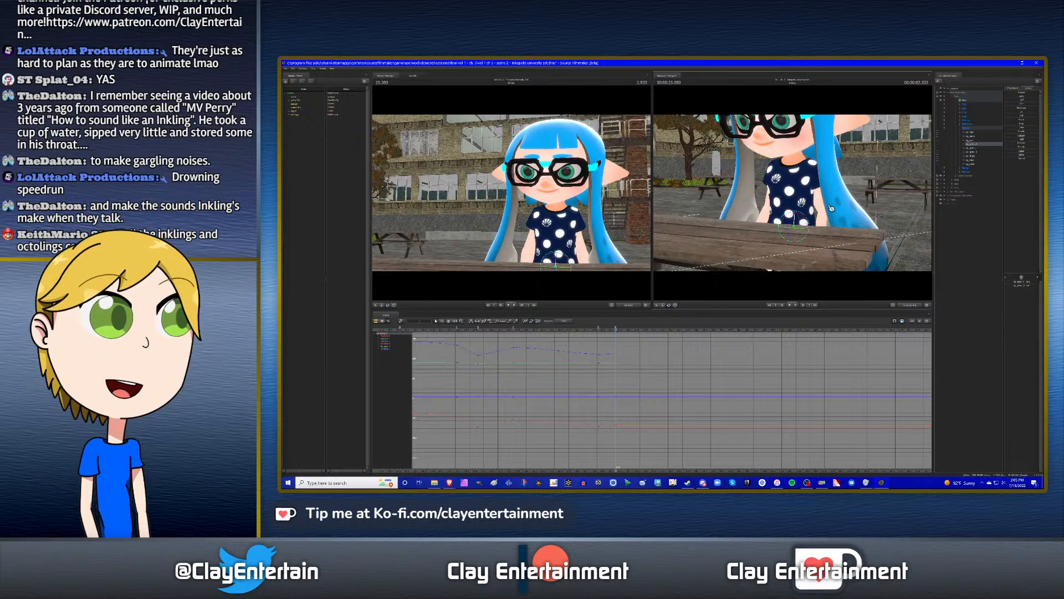
{"action": "left_click", "coordinate": [977, 148]}
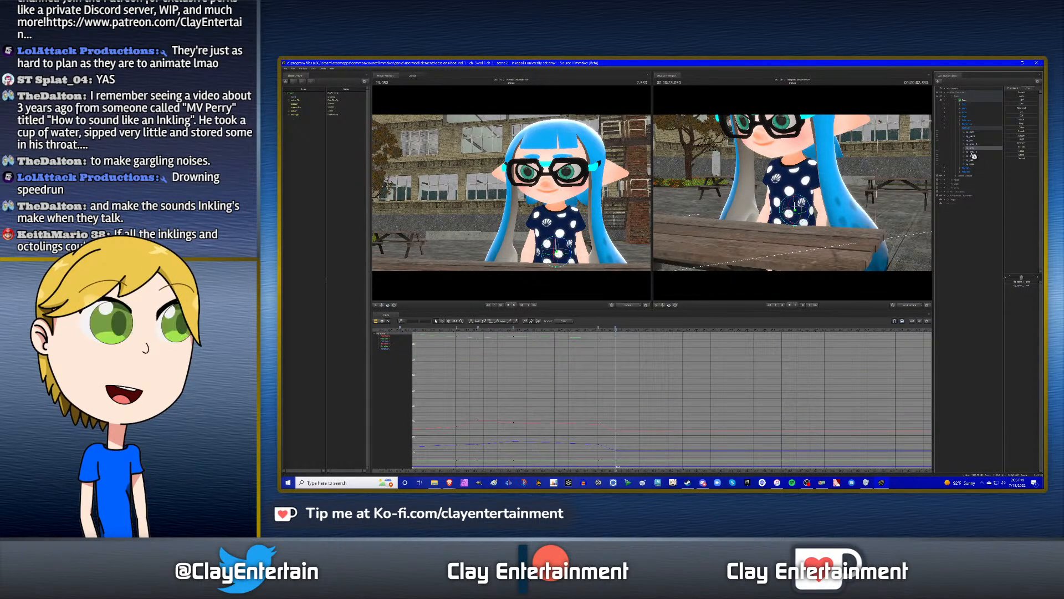
{"action": "left_click", "coordinate": [972, 153]}
{"action": "left_click_drag", "start_coordinate": [783, 237], "coordinate": [802, 206], "text": "alt"}
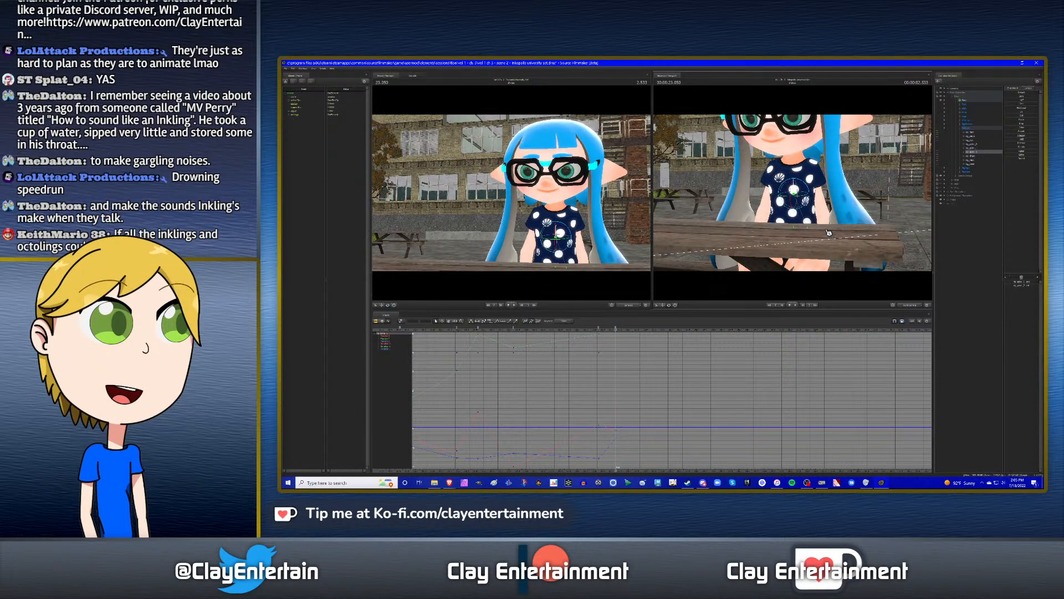
- At the follow-through keyframe, rotate the lower spine slightly and adjust the hip control a little upward
{"action": "left_click", "coordinate": [976, 148]}
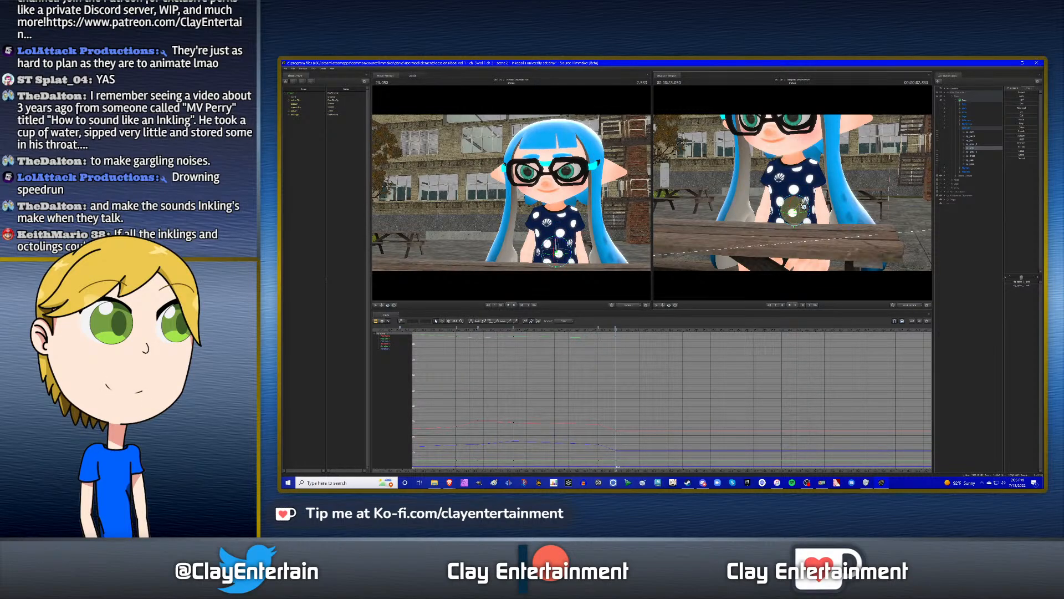
{"action": "mouse_move", "coordinate": [804, 207]}
{"action": "left_mouse_down"}
{"action": "mouse_move", "coordinate": [817, 204]}
{"action": "mouse_move", "coordinate": [805, 210]}
{"action": "left_mouse_up"}
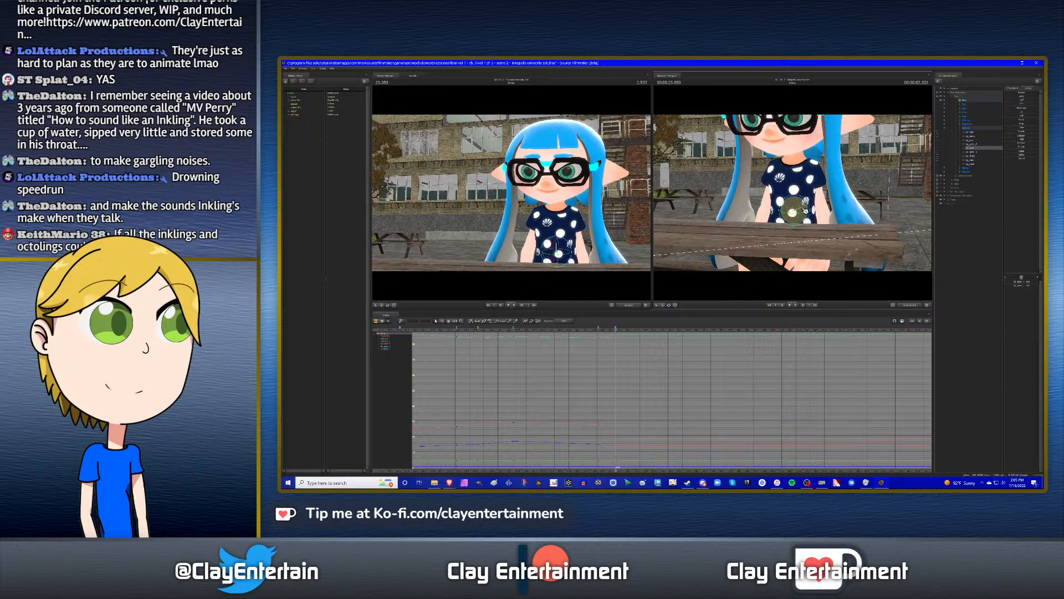
{"action": "left_click", "coordinate": [973, 144]}
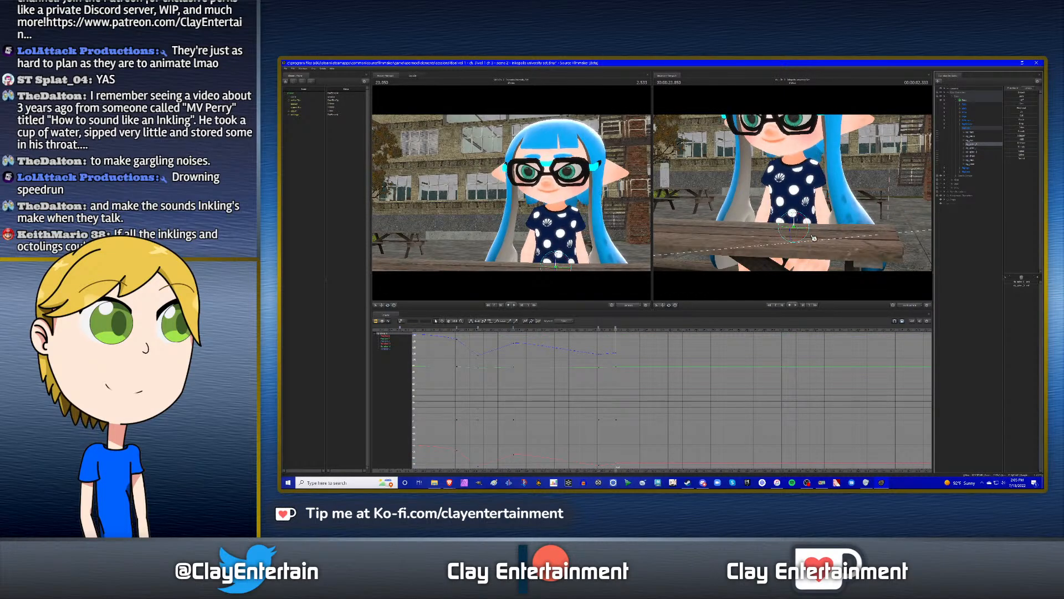
{"action": "left_click_drag", "start_coordinate": [803, 224], "coordinate": [803, 221]}
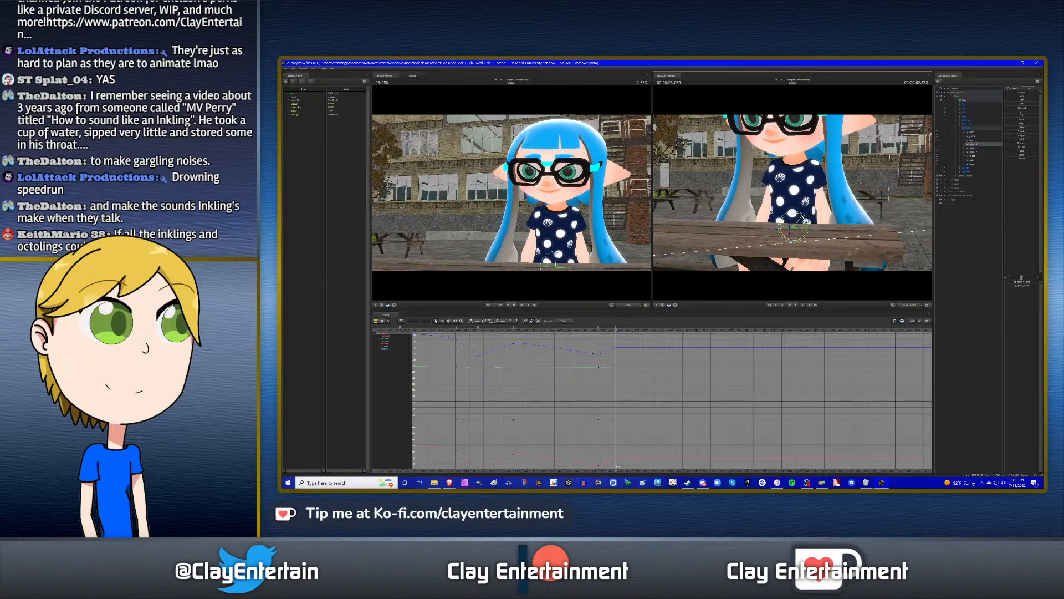
- Step back and forth over the frames leading to the follow-through keyframe to check the lower spine, and select the next spine control
{"action": "left_click", "coordinate": [973, 148]}
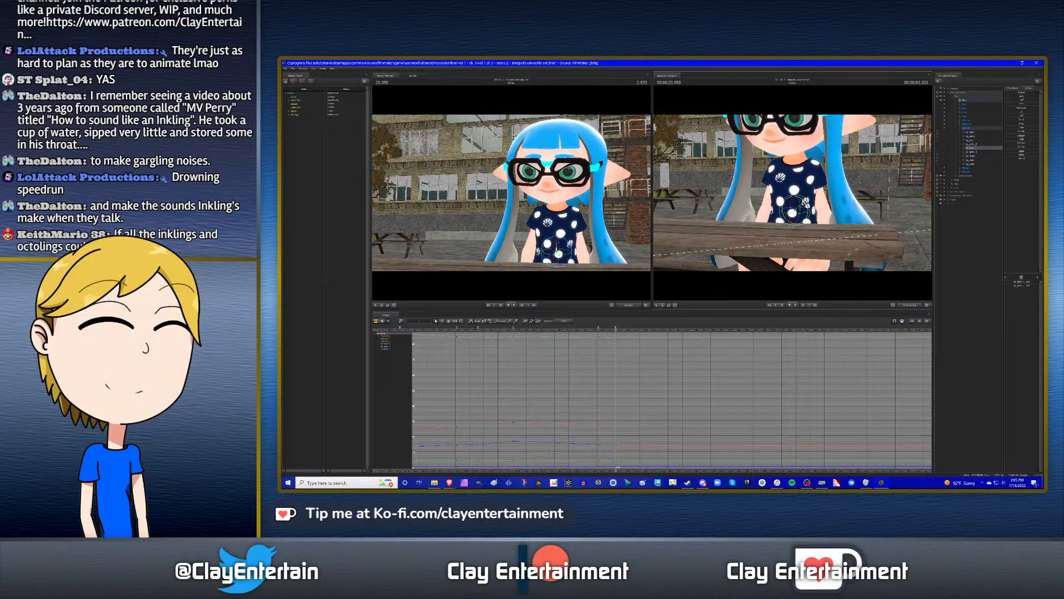
{"action": "key", "text": "Left"}
{"action": "key", "text": "Left"}
{"action": "key", "text": "Left"}
{"action": "key", "text": "Left"}
{"action": "key", "text": "Left"}
{"action": "key", "text": "Right"}
{"action": "key", "text": "Right"}
{"action": "key", "text": "Right"}
{"action": "key", "text": "Right"}
{"action": "key", "text": "Right"}
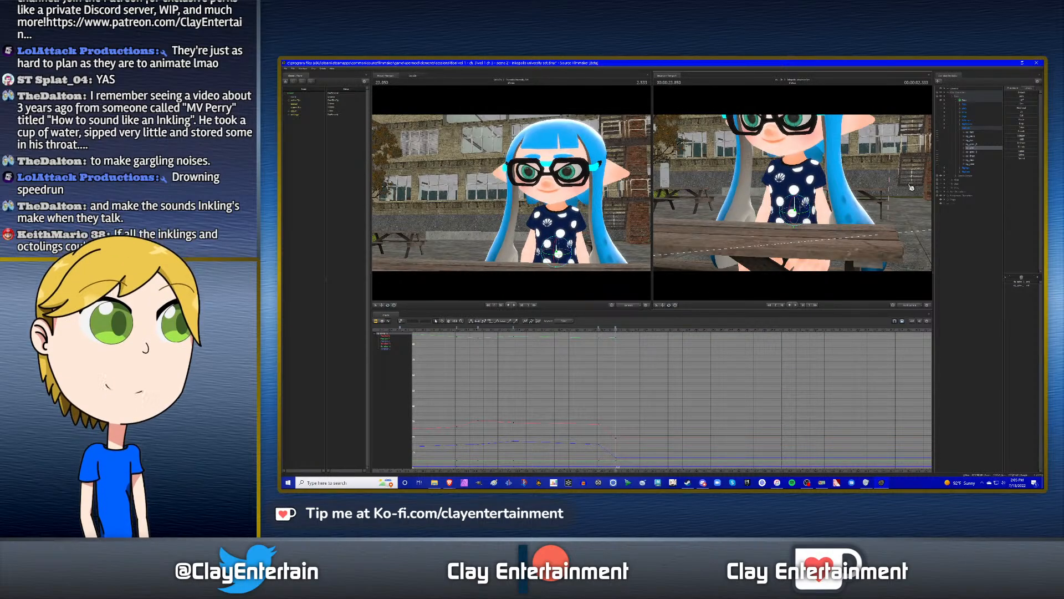
{"action": "left_click", "coordinate": [978, 152]}
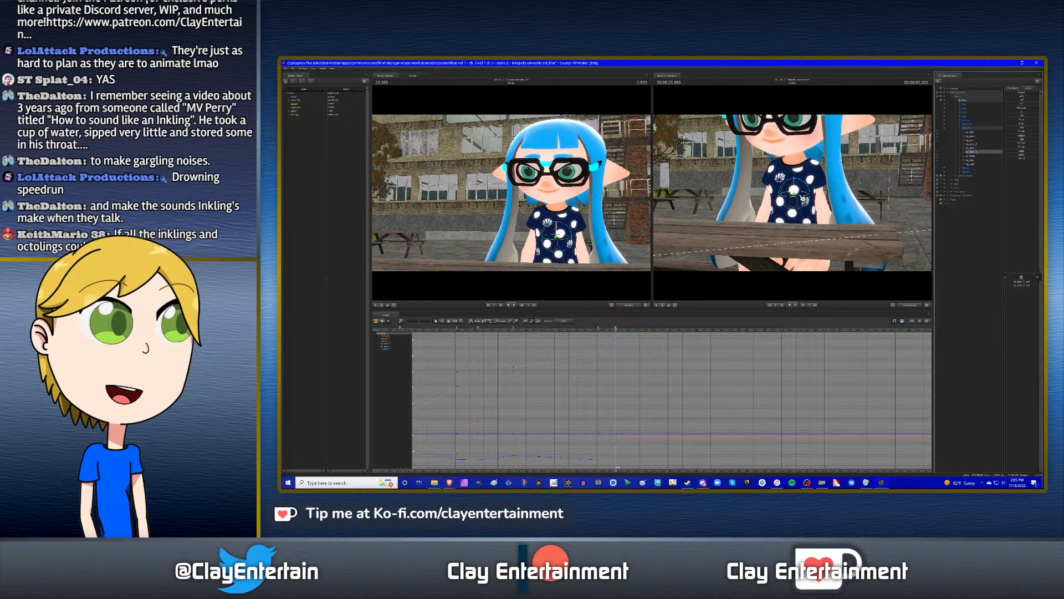
- Rotate the character's lower spine bone slightly at the current frame to start the new body pose
{"action": "left_click", "coordinate": [974, 148]}
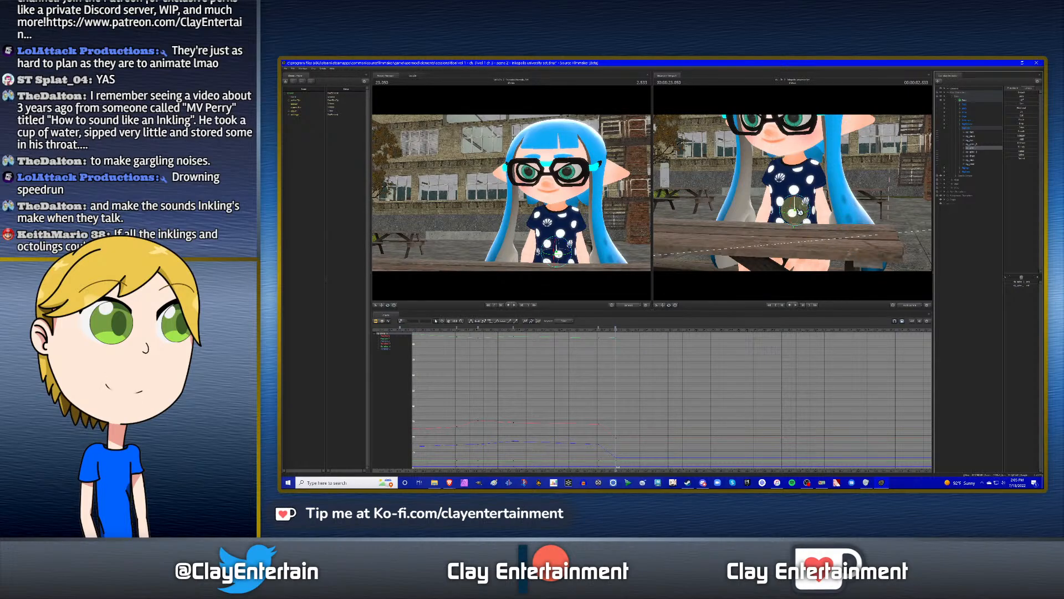
{"action": "left_click_drag", "start_coordinate": [800, 212], "coordinate": [834, 225]}
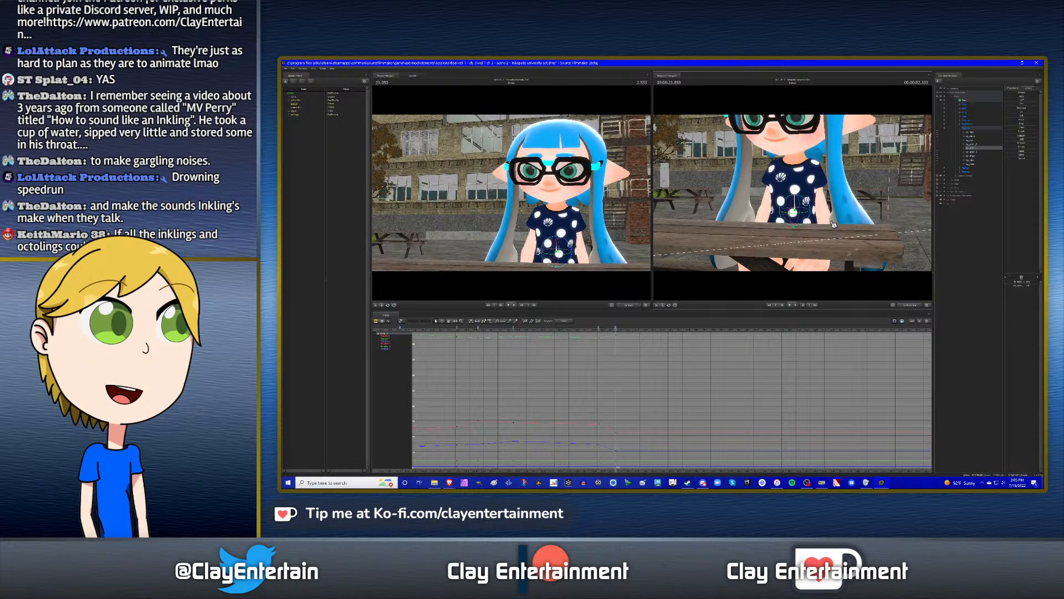
{"action": "left_click", "coordinate": [976, 147]}
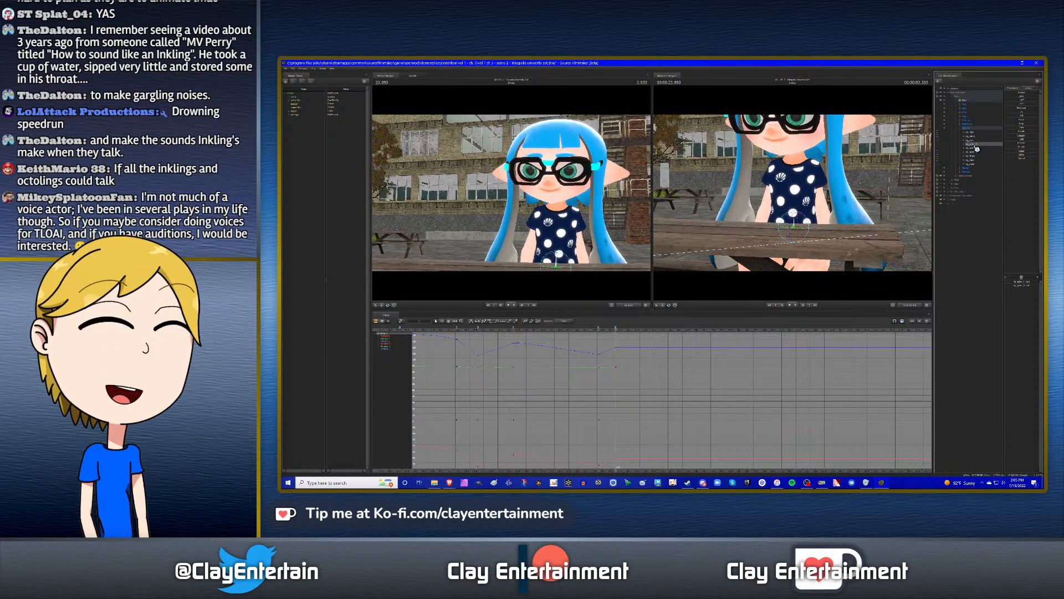
- Rotate the character's middle spine bone at the current frame, comparing the pose with the previous keyframe
{"action": "left_click", "coordinate": [976, 152]}
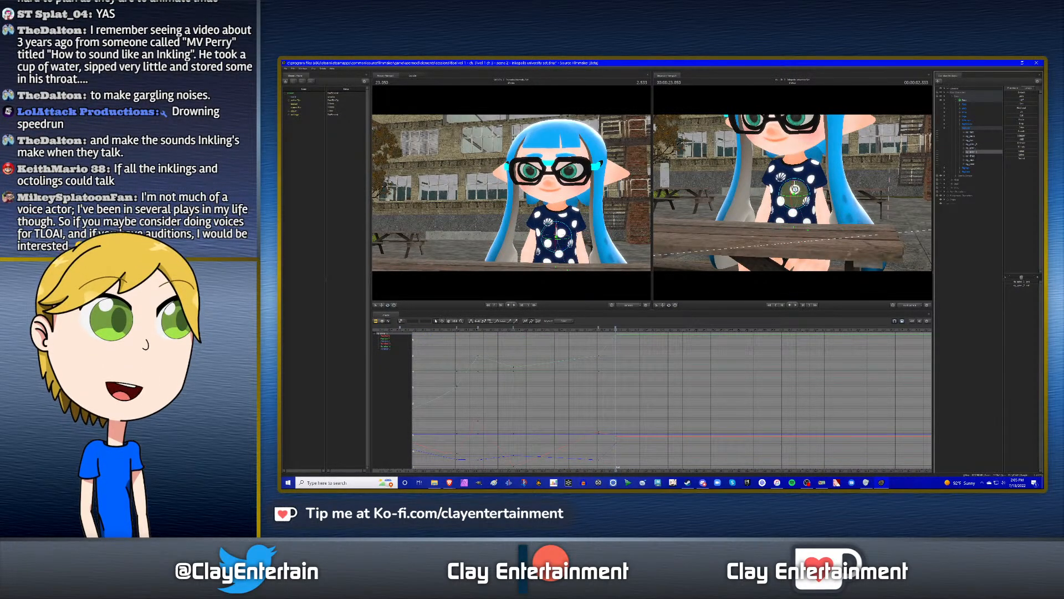
{"action": "left_click_drag", "start_coordinate": [794, 189], "coordinate": [798, 191]}
{"action": "key", "text": "Up"}
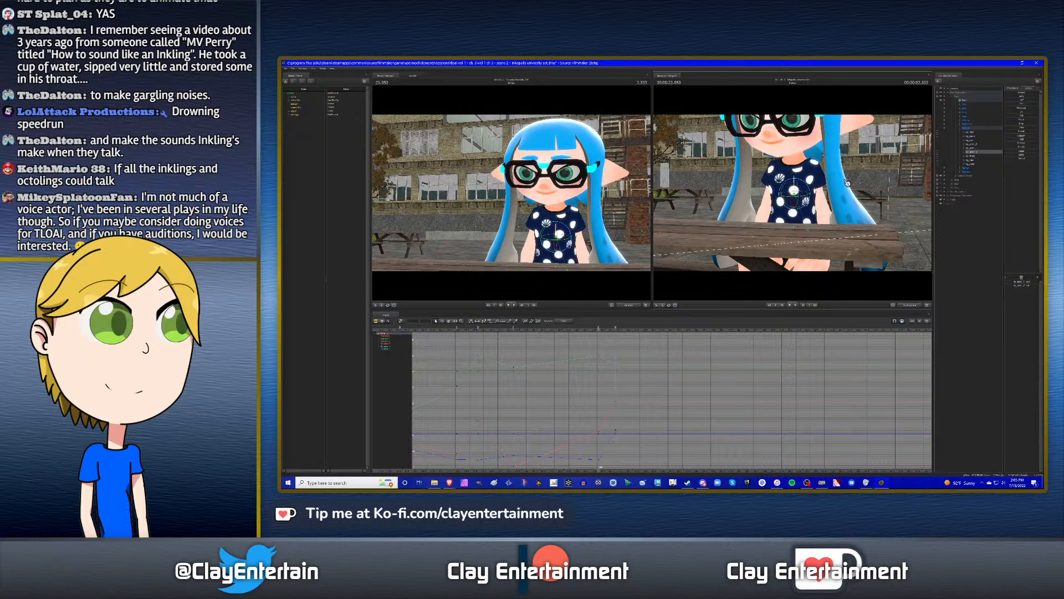
{"action": "key", "text": "Down"}
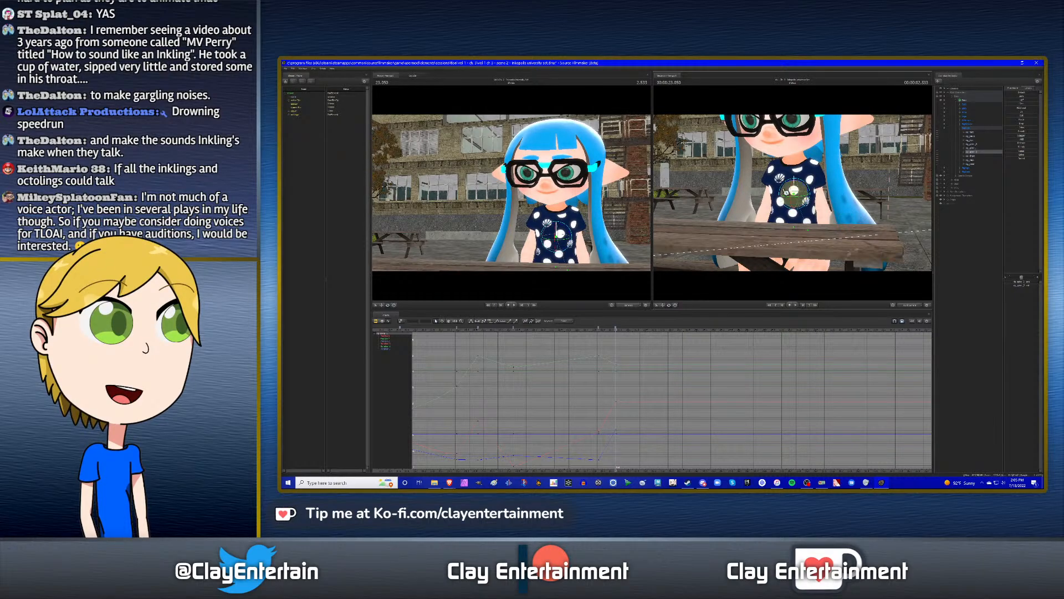
{"action": "left_click_drag", "start_coordinate": [793, 190], "coordinate": [837, 203]}
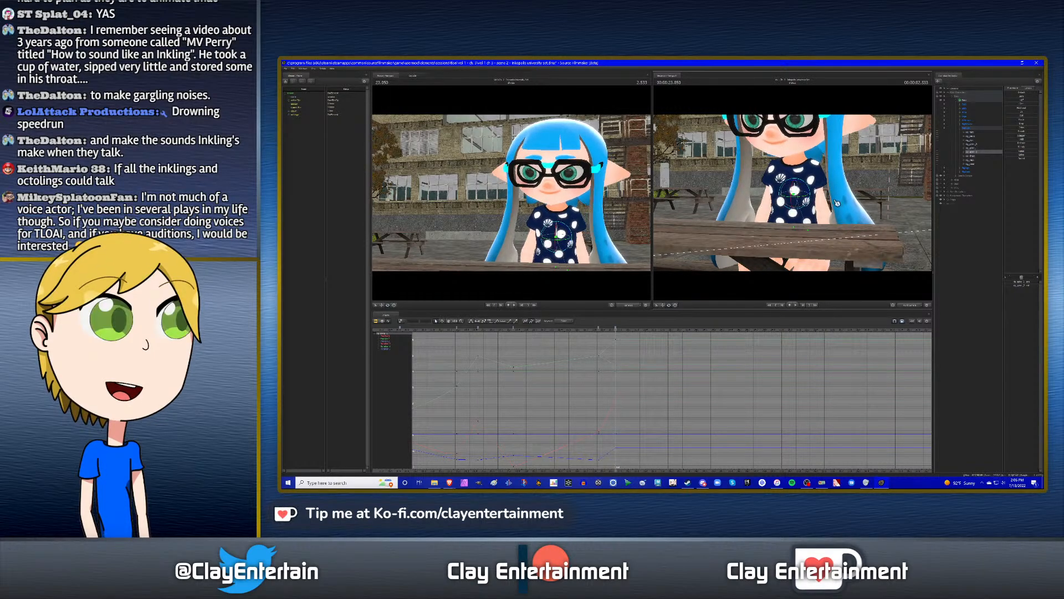
- Rotate the upper spine, neck and head bones slightly to carry the new pose up the body
{"action": "left_click", "coordinate": [977, 156]}
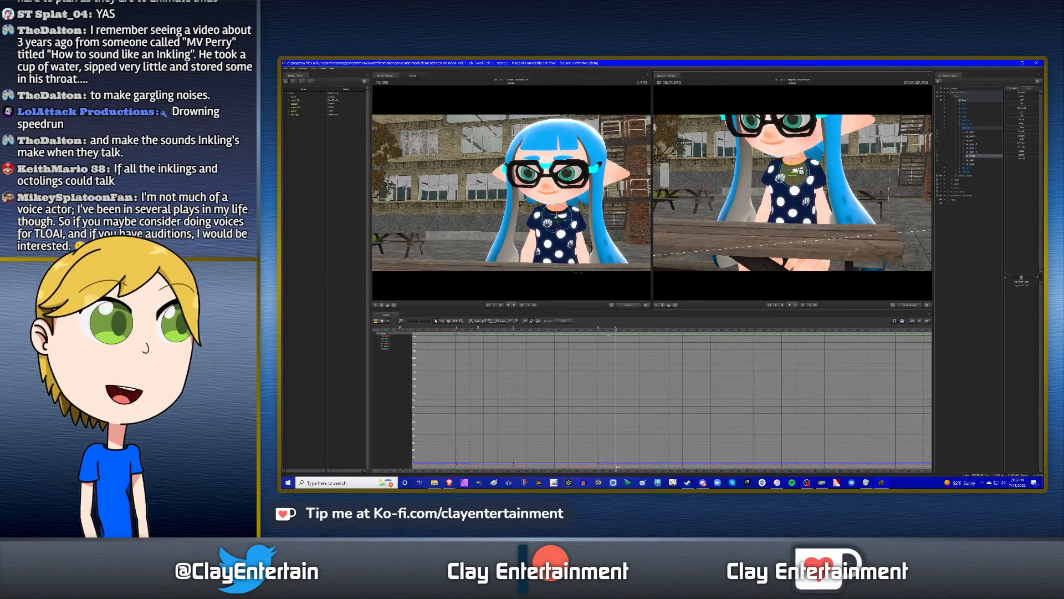
{"action": "left_click_drag", "start_coordinate": [802, 171], "coordinate": [832, 176]}
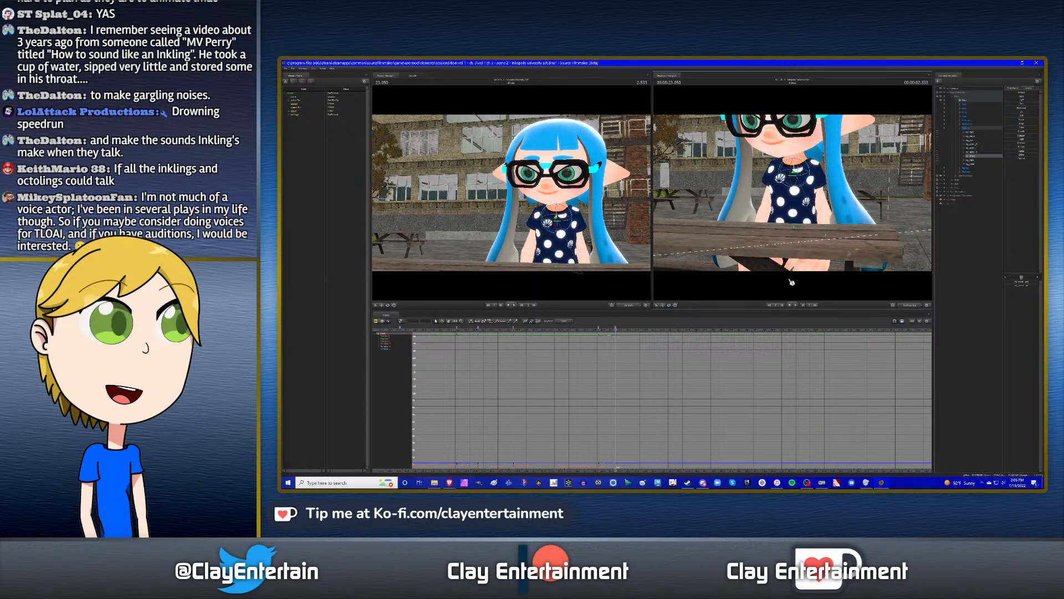
{"action": "left_click", "coordinate": [973, 160]}
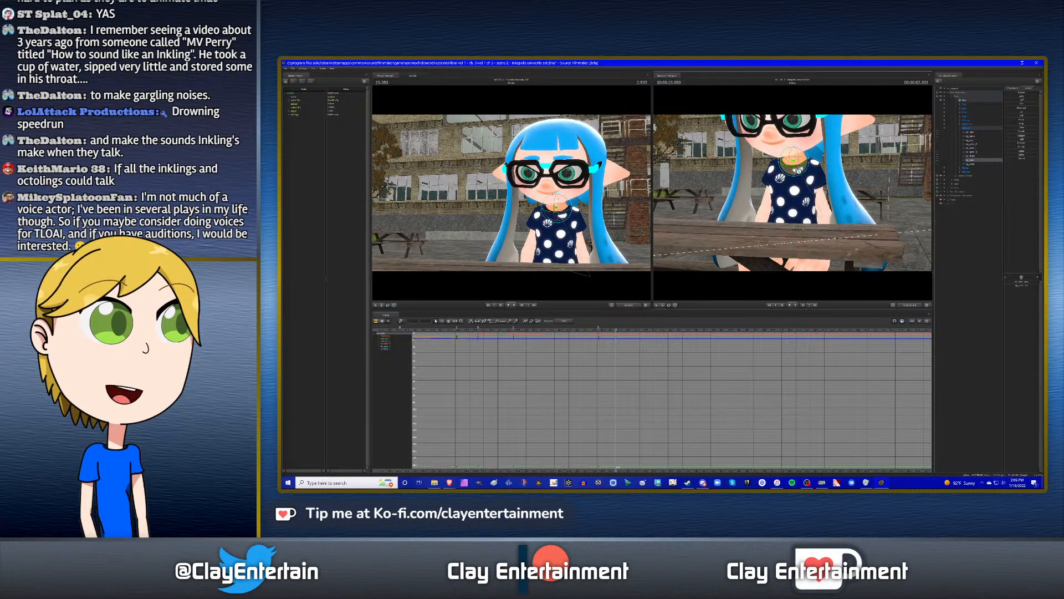
{"action": "left_click_drag", "start_coordinate": [796, 169], "coordinate": [820, 176]}
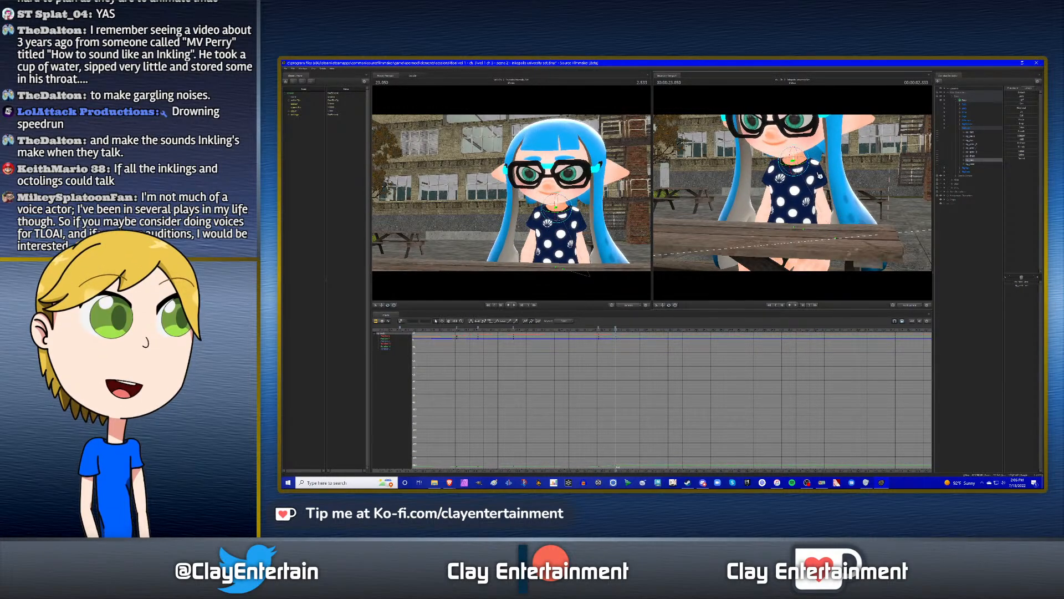
{"action": "left_click", "coordinate": [967, 164]}
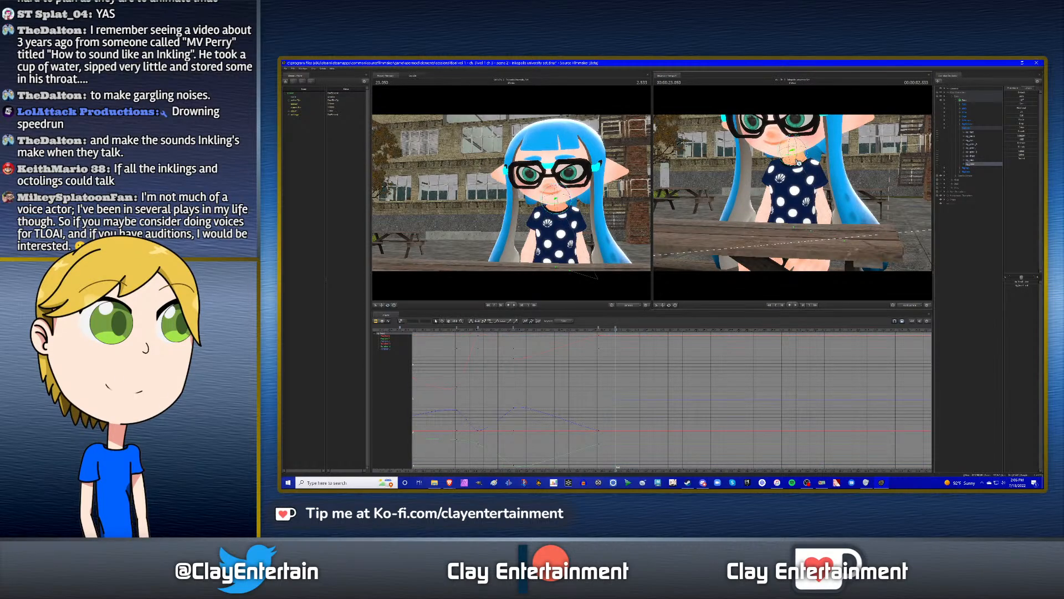
{"action": "left_click_drag", "start_coordinate": [798, 162], "coordinate": [840, 238]}
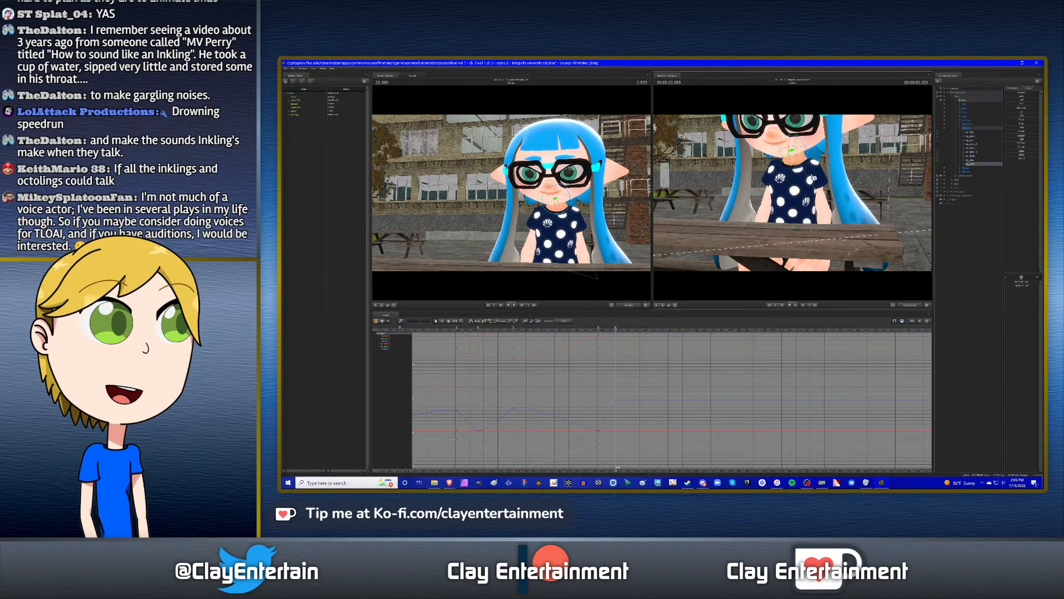
- Refine the rotation of the upper spine and head bones, checking the pose against the previous keyframe
{"action": "left_click", "coordinate": [976, 157]}
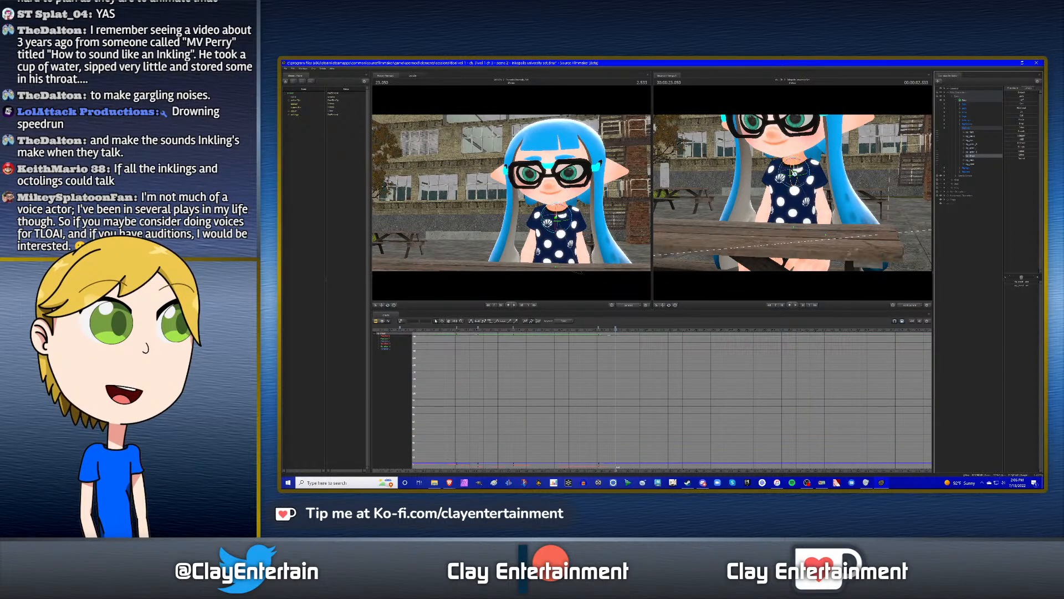
{"action": "key", "text": "Down"}
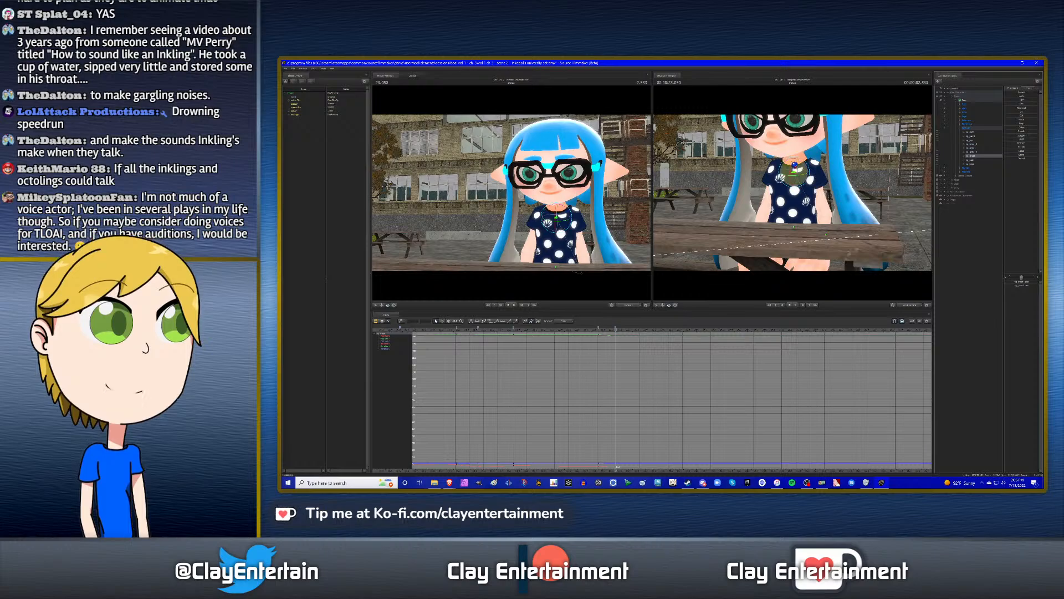
{"action": "left_click_drag", "start_coordinate": [801, 170], "coordinate": [803, 172]}
{"action": "key", "text": "Up"}
{"action": "key", "text": "Down"}
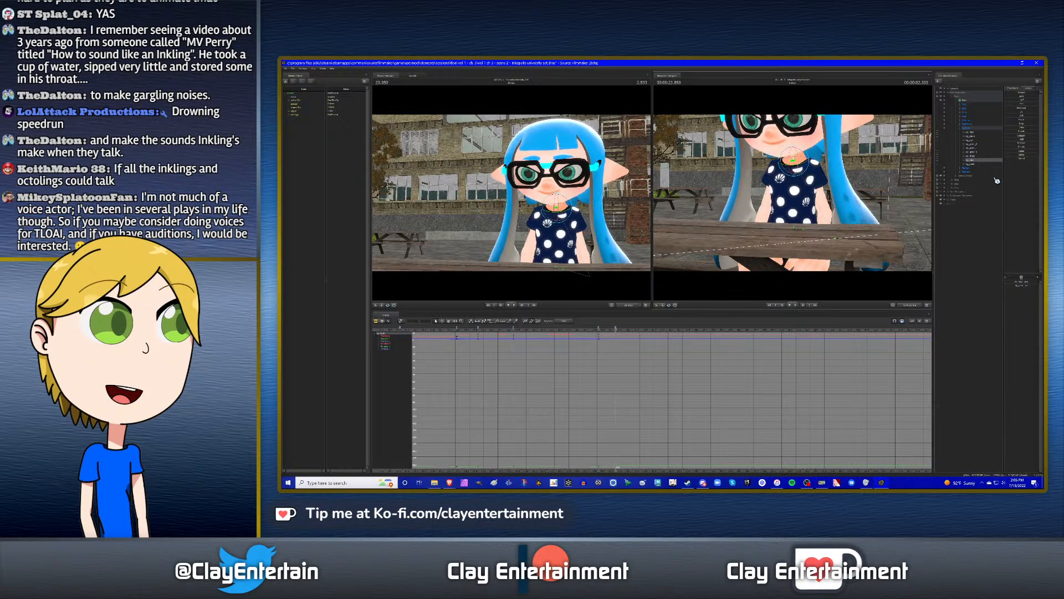
{"action": "left_click", "coordinate": [977, 164]}
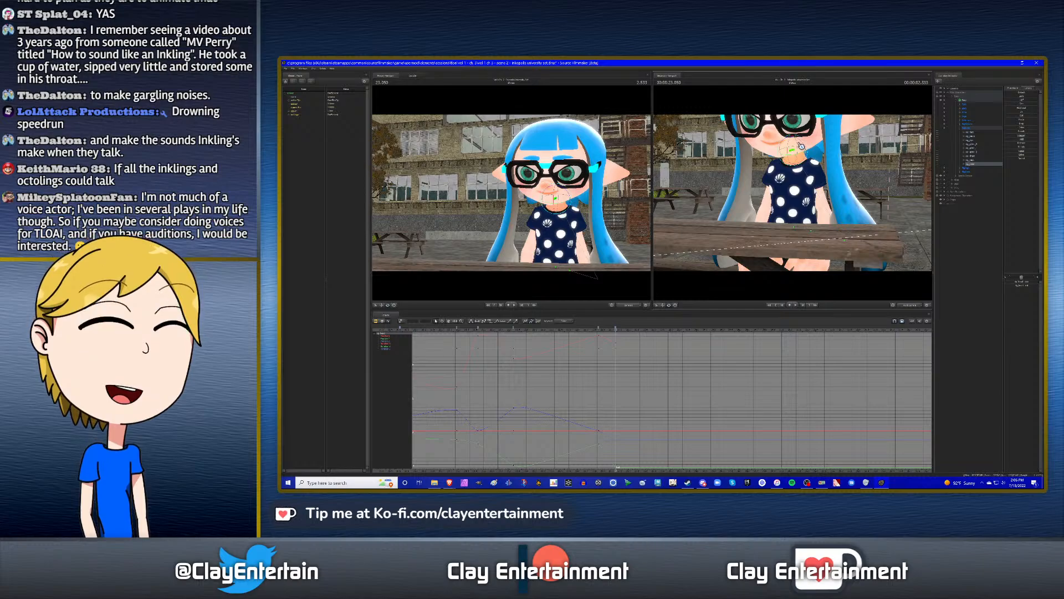
{"action": "left_click_drag", "start_coordinate": [801, 146], "coordinate": [802, 149]}
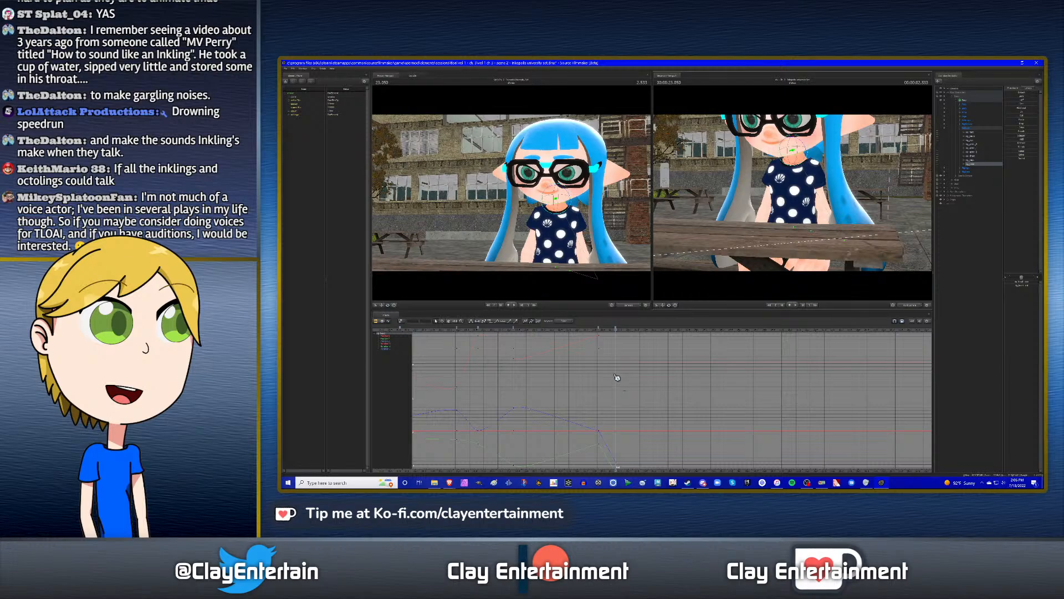
- Step back and forth through the frames around the last two keyframes to examine the character's movement
{"action": "scroll", "coordinate": [617, 377], "scroll_direction": "down", "scroll_amount": 3}
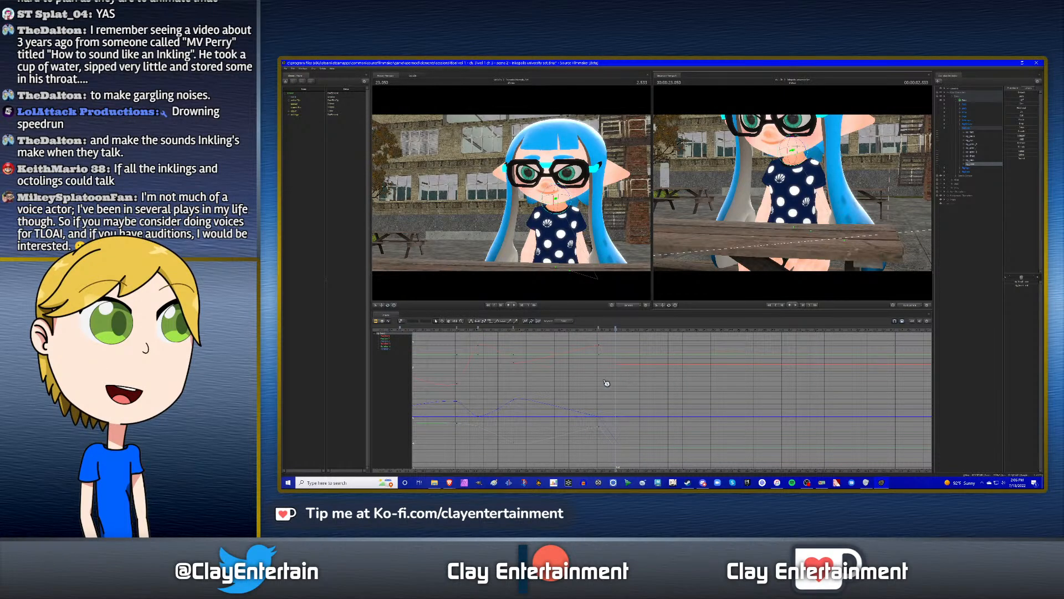
{"action": "scroll", "coordinate": [607, 383], "scroll_direction": "up", "scroll_amount": 3}
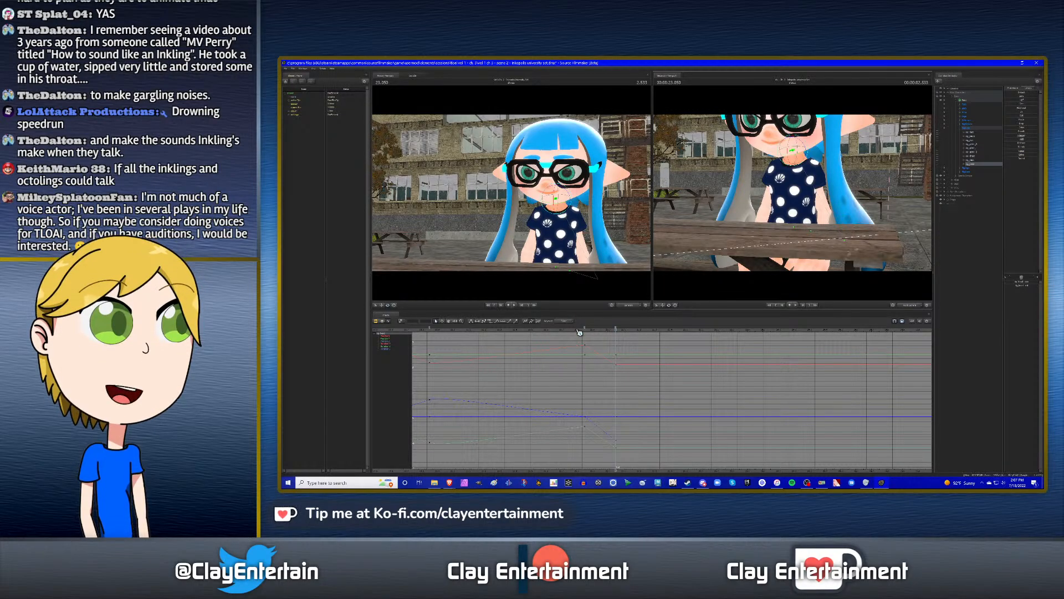
{"action": "key", "text": "Left"}
{"action": "key", "text": "Left"}
{"action": "key", "text": "Right"}
{"action": "key", "text": "Right"}
{"action": "key", "text": "Right"}
{"action": "key", "text": "Right"}
{"action": "key", "text": "Right"}
{"action": "key", "text": "Right"}
{"action": "key", "text": "Right"}
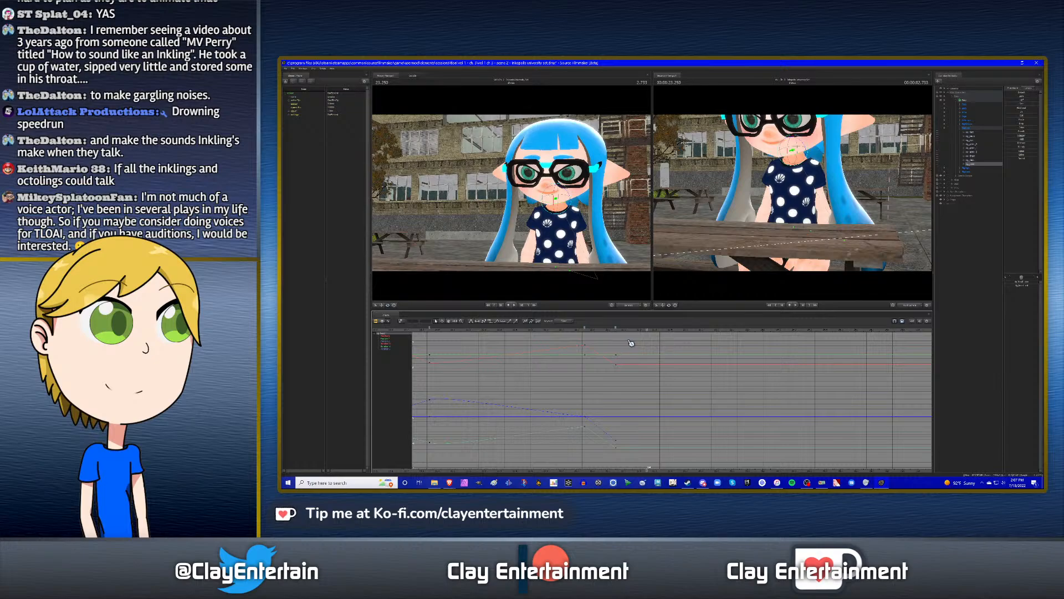
{"action": "key", "text": "Left"}
{"action": "key", "text": "Left"}
{"action": "key", "text": "Left"}
{"action": "key", "text": "Left"}
{"action": "key", "text": "Left"}
{"action": "key", "text": "Left"}
{"action": "key", "text": "Left"}
{"action": "key", "text": "Left"}
{"action": "key", "text": "Left"}
{"action": "key", "text": "Left"}
{"action": "key", "text": "Right"}
{"action": "key", "text": "Right"}
{"action": "key", "text": "Right"}
{"action": "key", "text": "Right"}
{"action": "key", "text": "Right"}
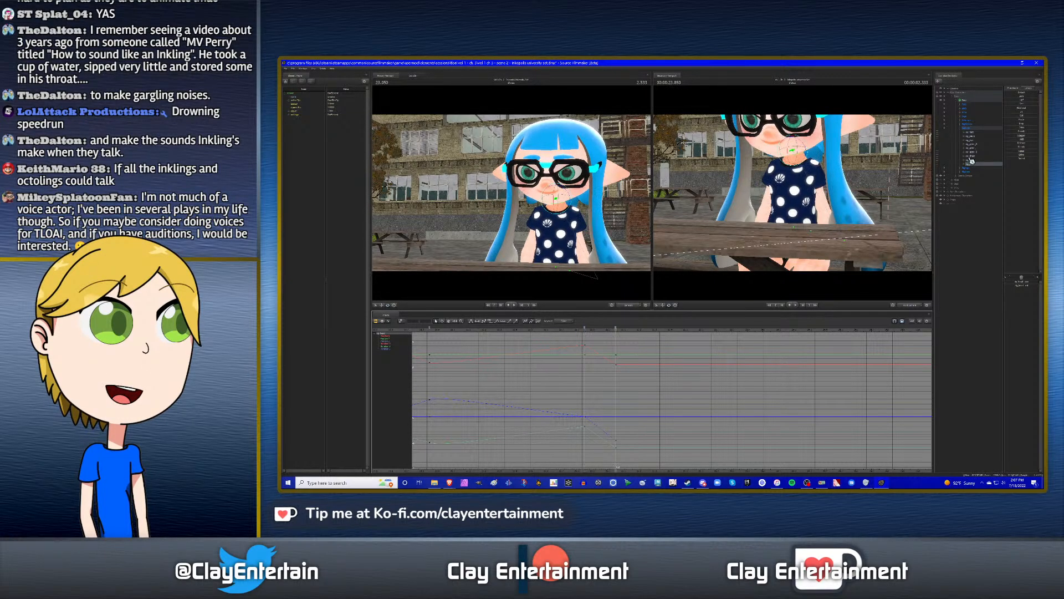
- Rework the pose at the last keyframe with the lower spine bone and a slight rotation of the pelvis
{"action": "left_click", "coordinate": [977, 148]}
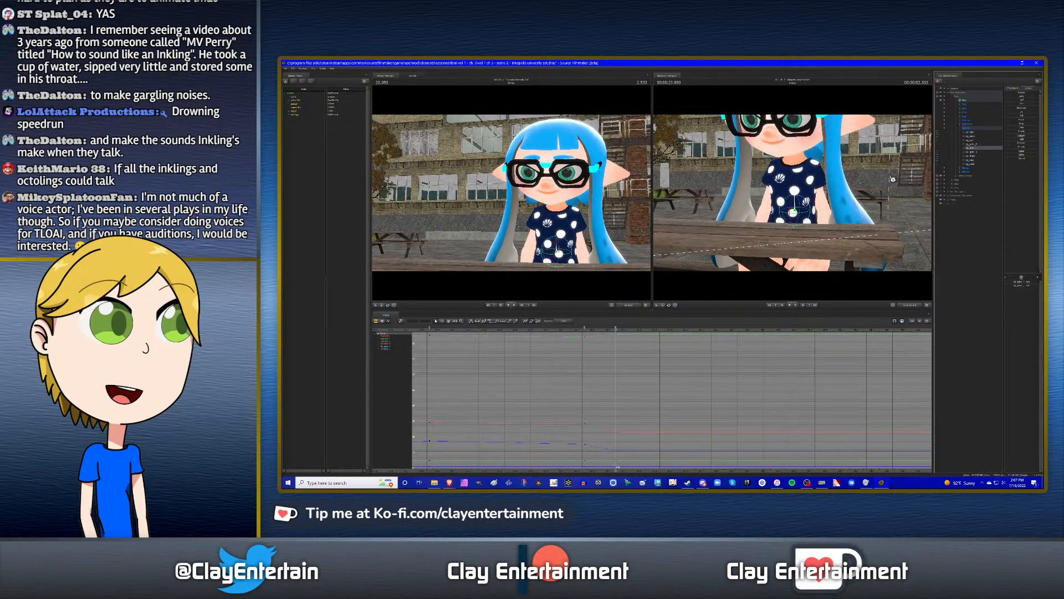
{"action": "left_click", "coordinate": [799, 205]}
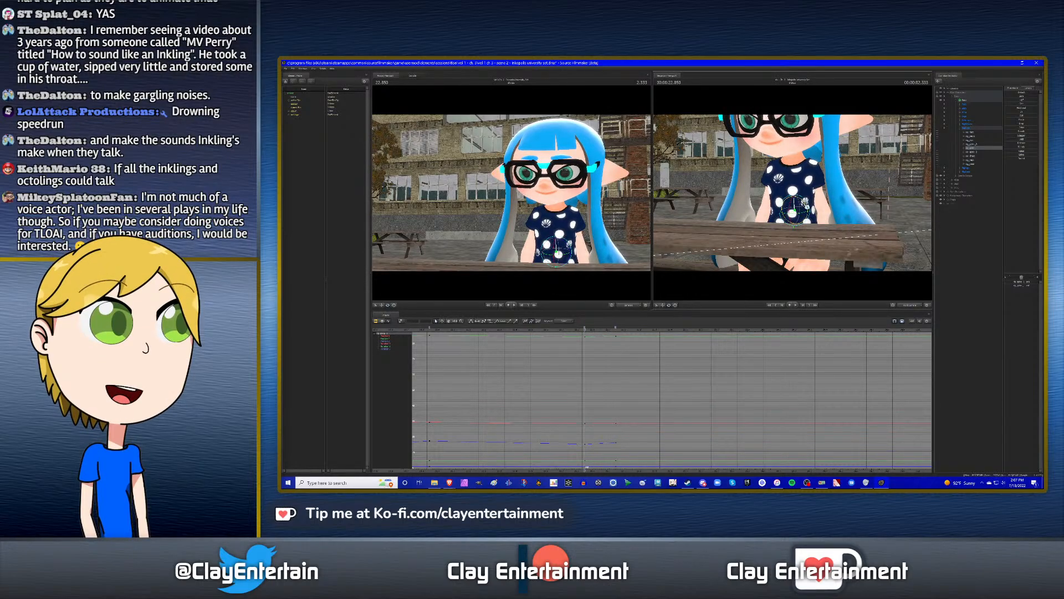
{"action": "left_click", "coordinate": [800, 216]}
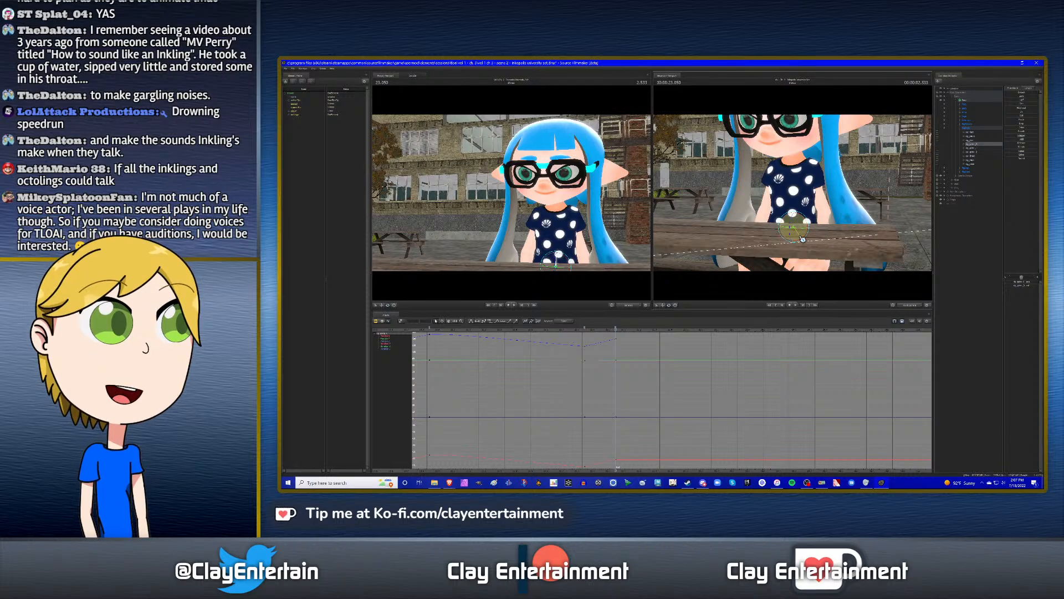
{"action": "left_click_drag", "start_coordinate": [803, 239], "coordinate": [800, 235]}
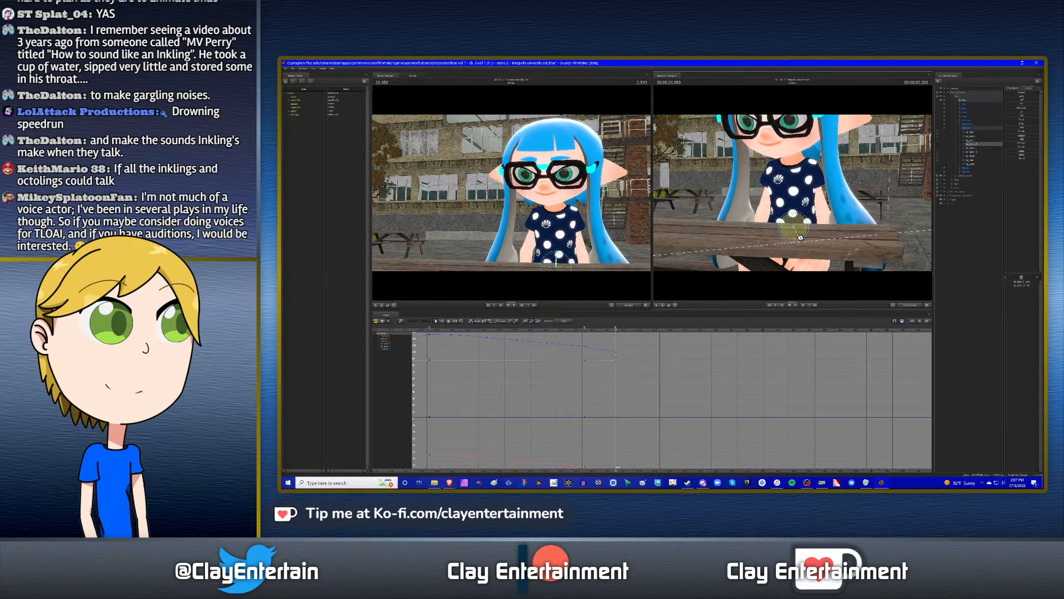
{"action": "key", "text": "ctrl+z"}
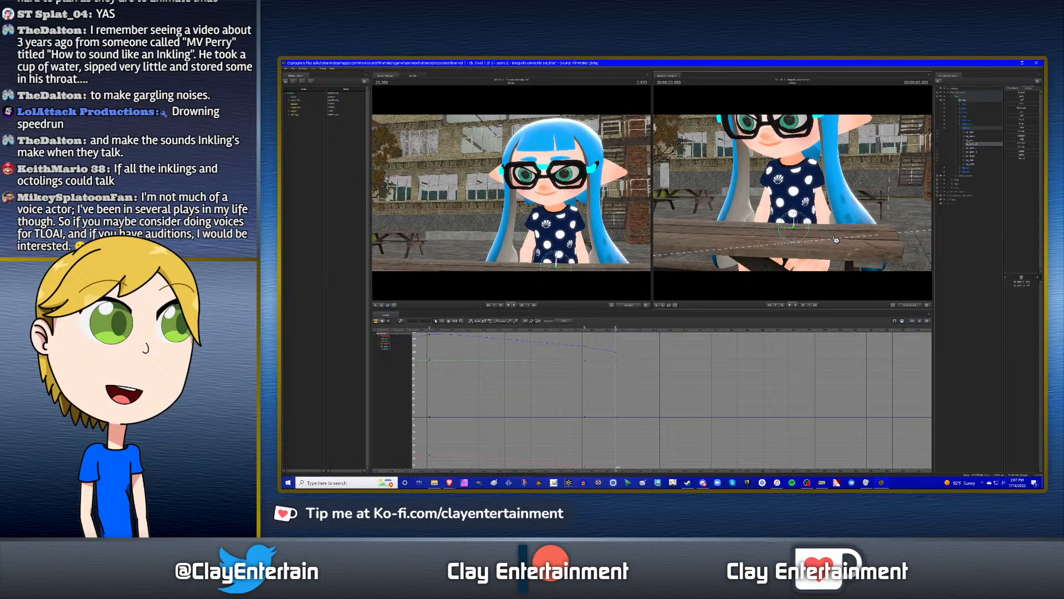
- Rotate the lower spine bone again at the last keyframe and compare the result with the previous keyframe
{"action": "left_click", "coordinate": [968, 155]}
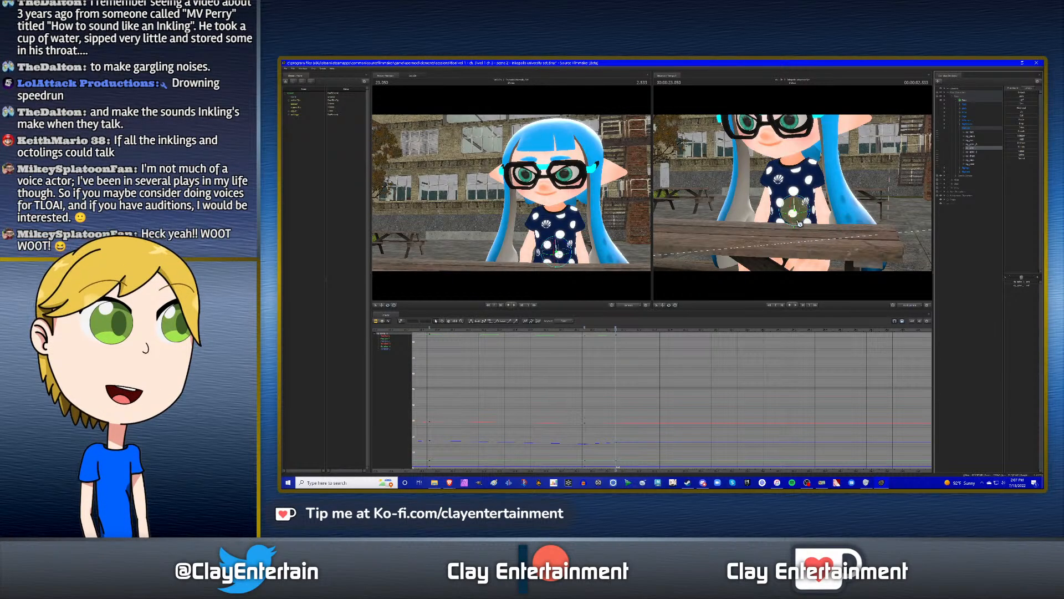
{"action": "left_click_drag", "start_coordinate": [800, 224], "coordinate": [808, 223]}
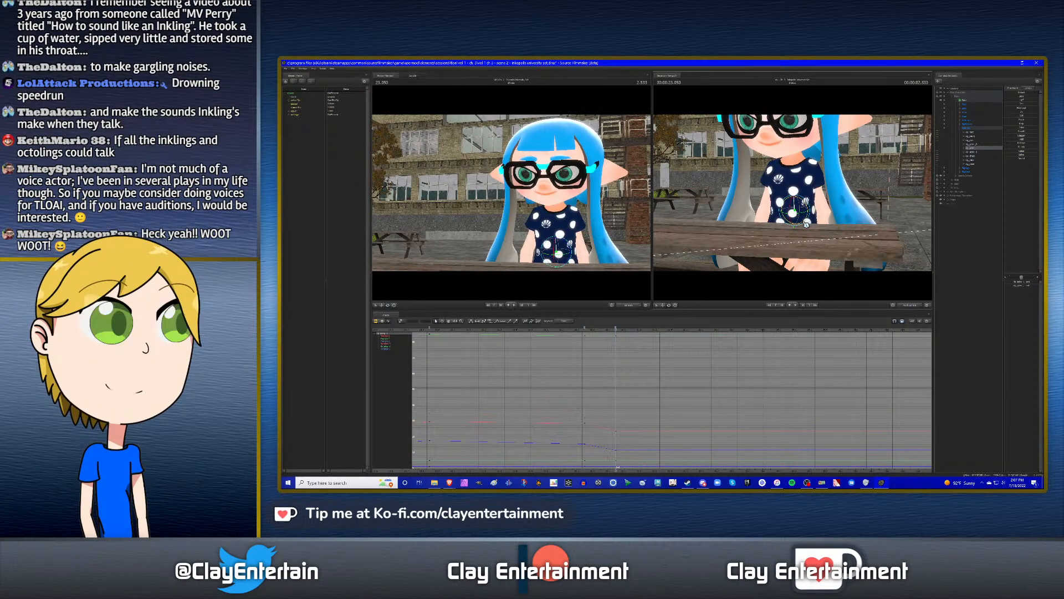
{"action": "key", "text": "Up"}
{"action": "key", "text": "Down"}
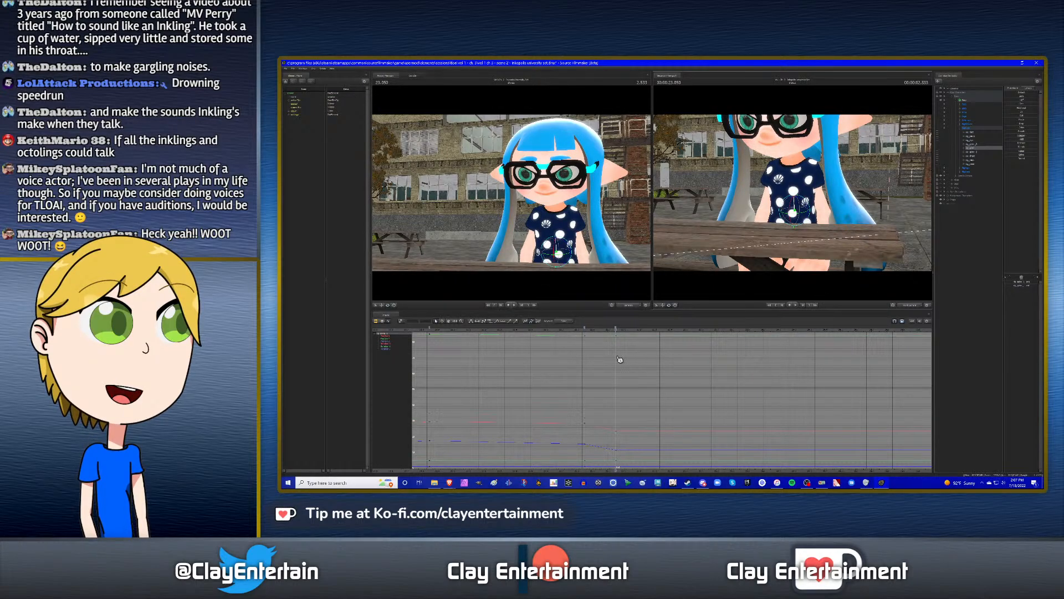
- Examine the lower spine's curves around the last two keyframes and play back the motion between them
{"action": "left_click", "coordinate": [580, 331]}
{"action": "scroll", "coordinate": [643, 349], "scroll_direction": "down", "scroll_amount": 3}
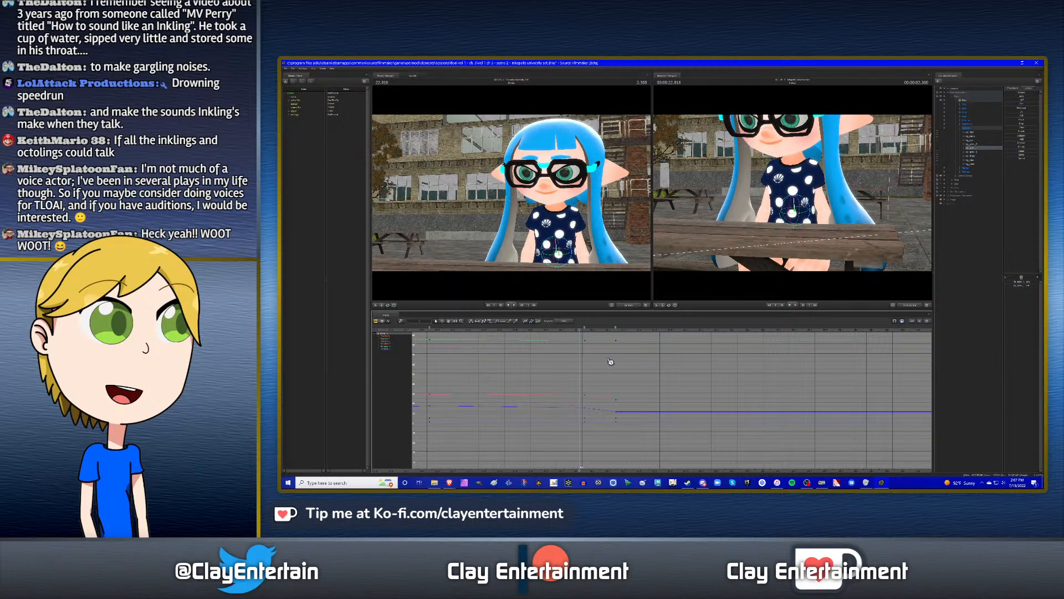
{"action": "scroll", "coordinate": [651, 362], "scroll_direction": "up", "scroll_amount": 2}
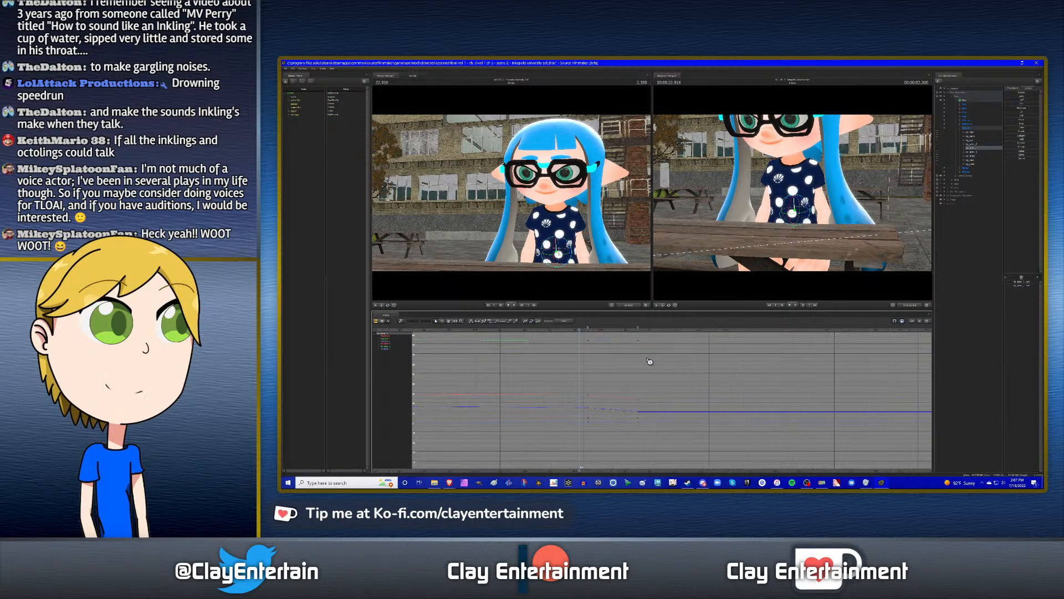
{"action": "left_click", "coordinate": [450, 321]}
{"action": "left_click_drag", "start_coordinate": [644, 369], "coordinate": [706, 375]}
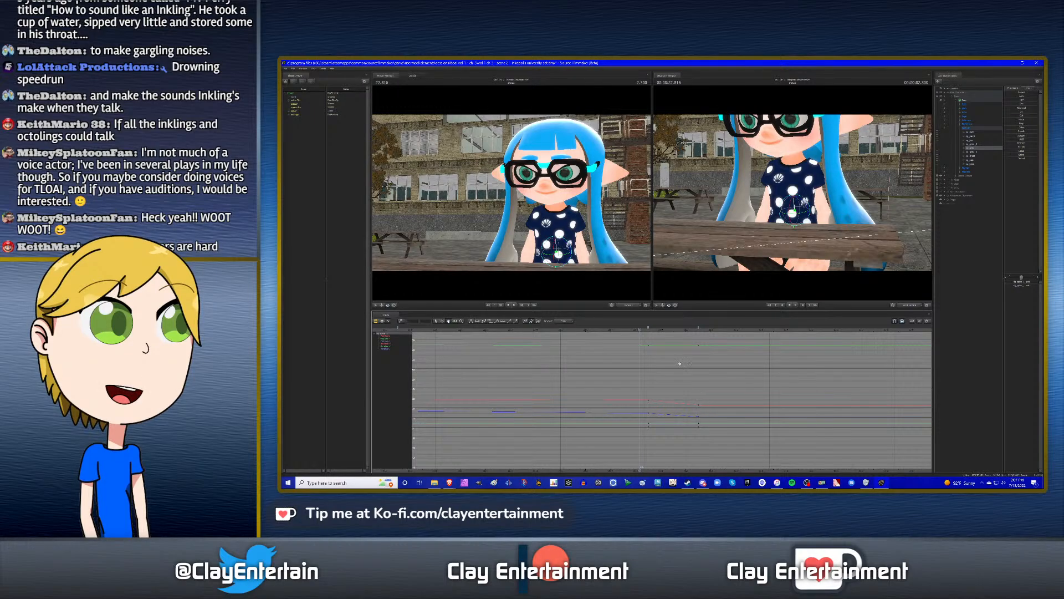
{"action": "left_click_drag", "start_coordinate": [696, 364], "coordinate": [645, 366]}
{"action": "key", "text": "space"}
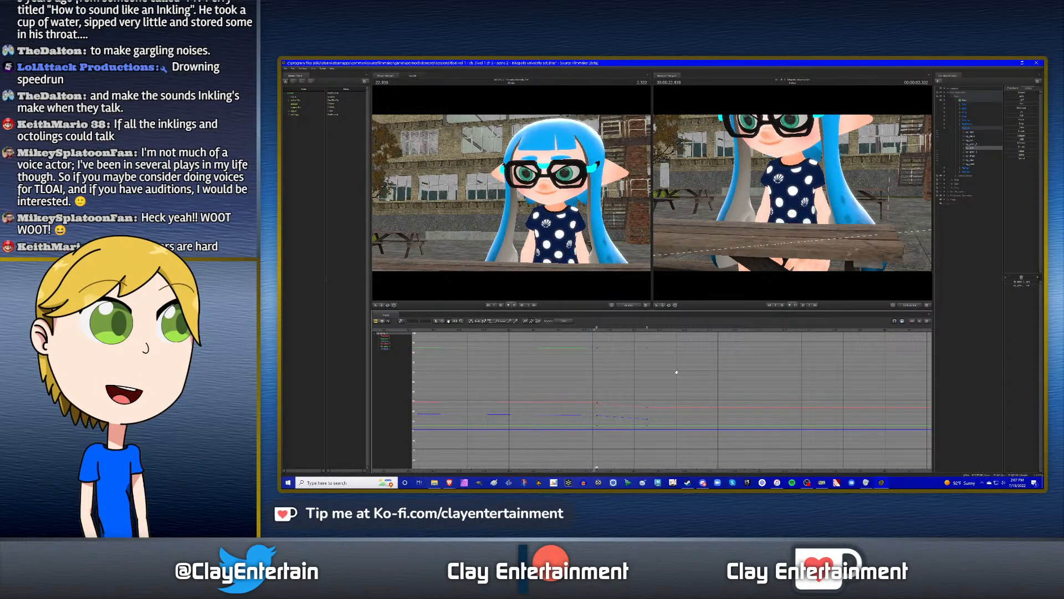
{"action": "left_click", "coordinate": [584, 330]}
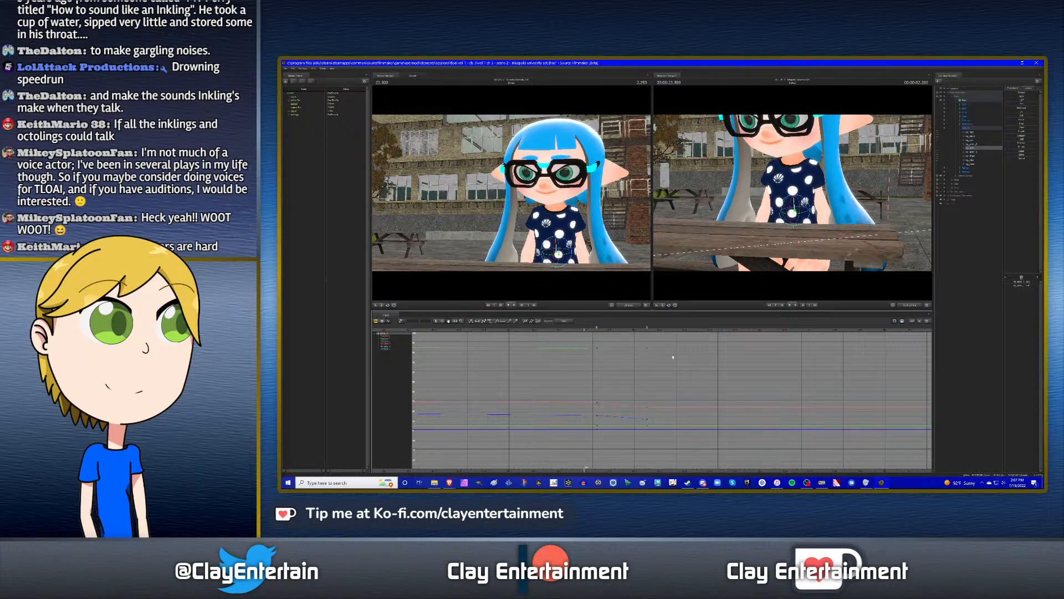
- Play back the movement around the last two keyframes with the lower spine's curves in view
{"action": "scroll", "coordinate": [686, 362], "scroll_direction": "down", "scroll_amount": 2}
{"action": "left_click_drag", "start_coordinate": [591, 367], "coordinate": [691, 371]}
{"action": "scroll", "coordinate": [692, 371], "scroll_direction": "down", "scroll_amount": 3}
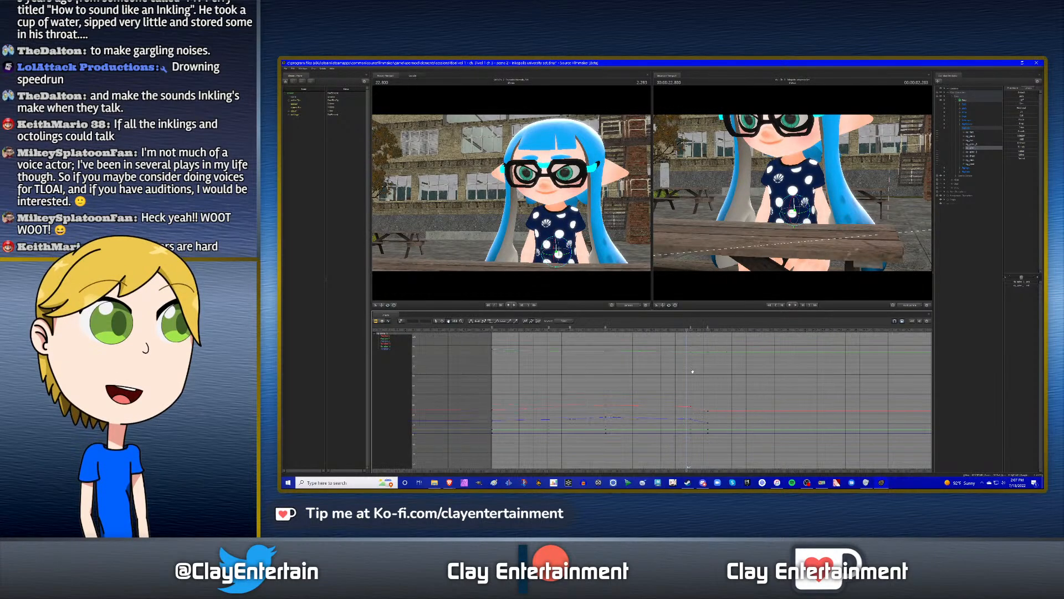
{"action": "scroll", "coordinate": [692, 371], "scroll_direction": "up", "scroll_amount": 1}
{"action": "key", "text": "space"}
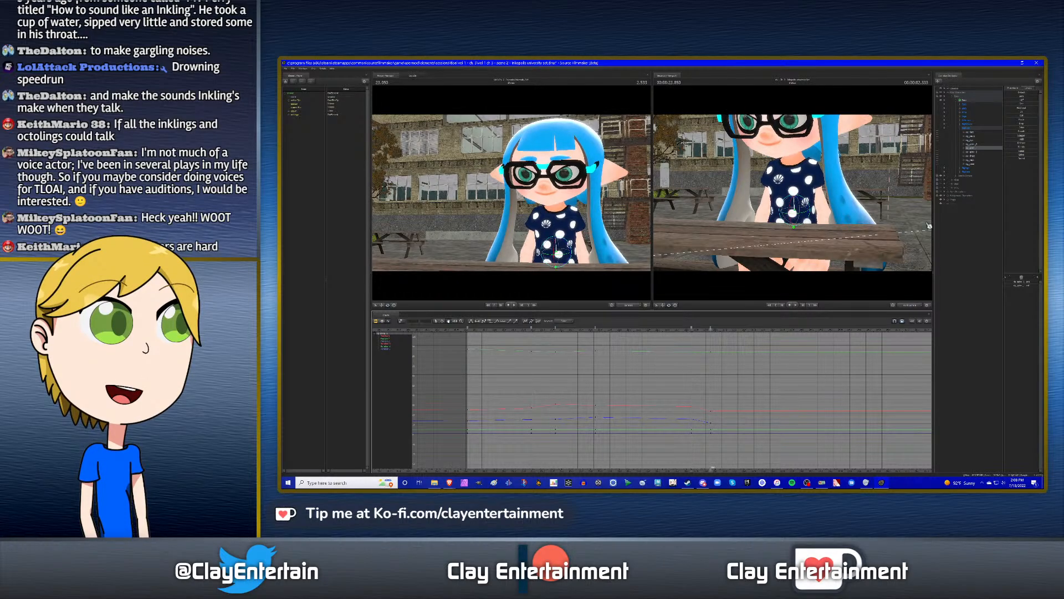
- Rotate the upper spine bone slightly at the last keyframe
{"action": "left_click", "coordinate": [978, 153]}
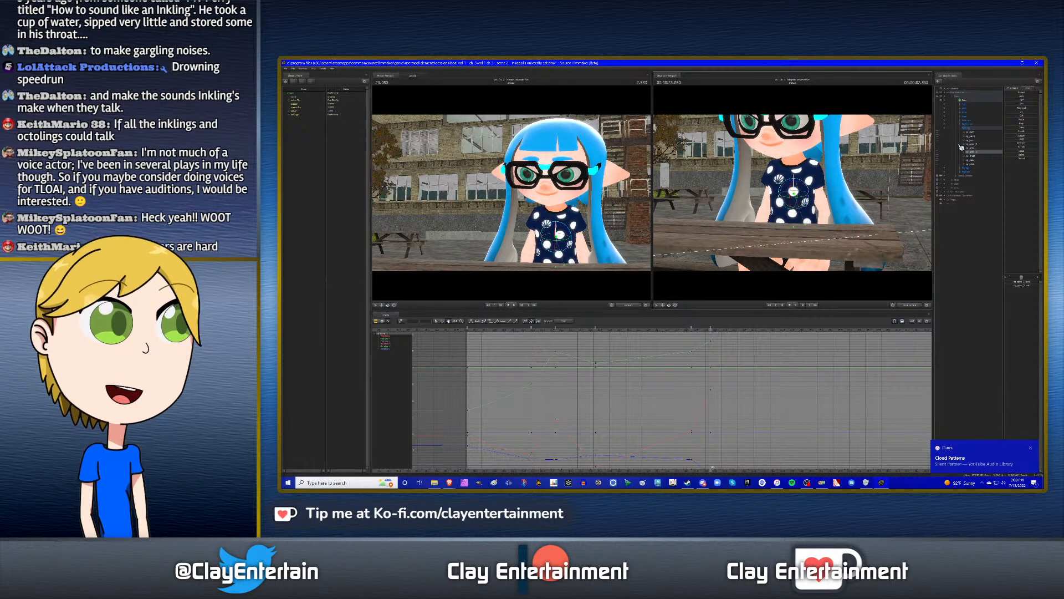
{"action": "left_click", "coordinate": [973, 156]}
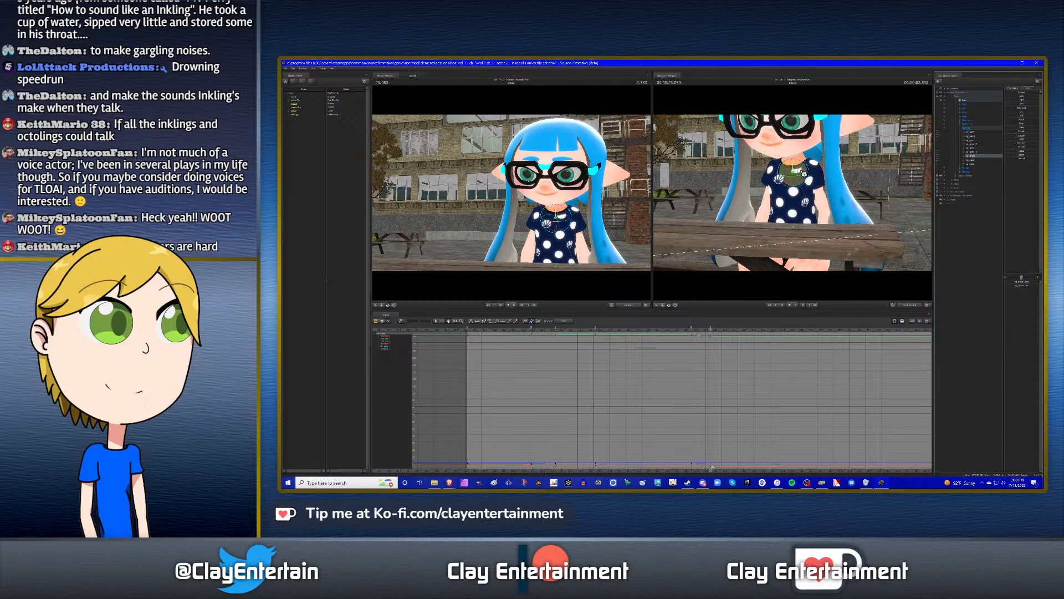
{"action": "left_click_drag", "start_coordinate": [804, 172], "coordinate": [803, 178]}
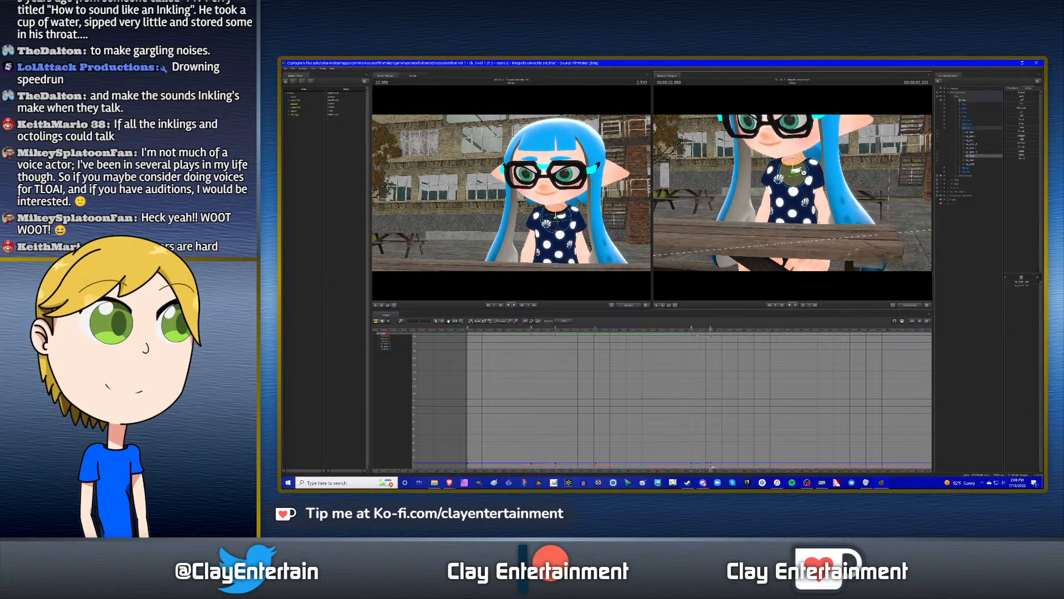
- Play back the motion leading into the last keyframe and compare its pose with the preceding keyframes
{"action": "left_click", "coordinate": [683, 331]}
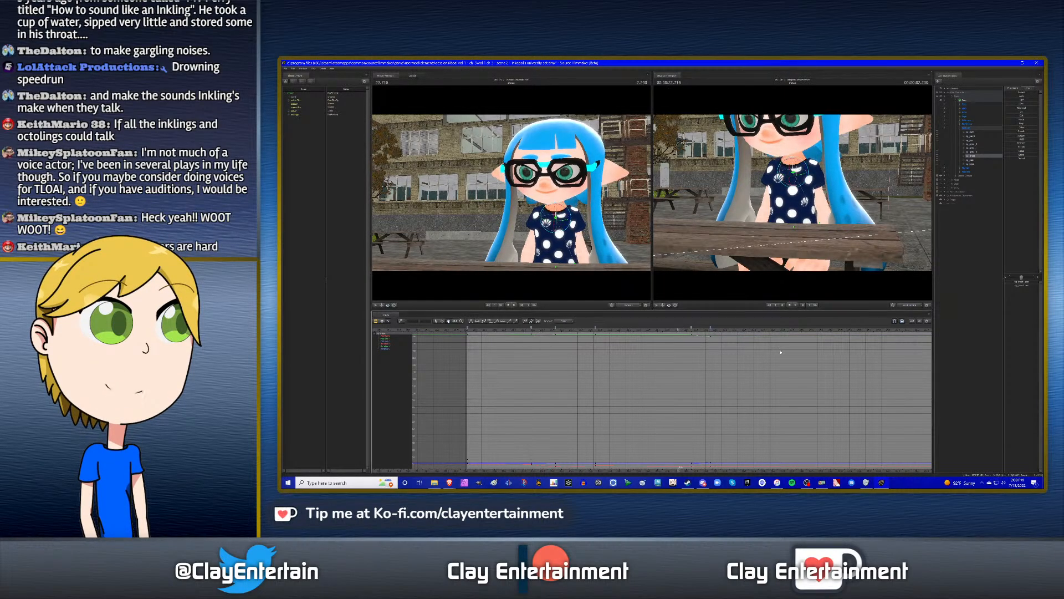
{"action": "key", "text": "space"}
{"action": "left_click", "coordinate": [642, 331]}
{"action": "key", "text": "space"}
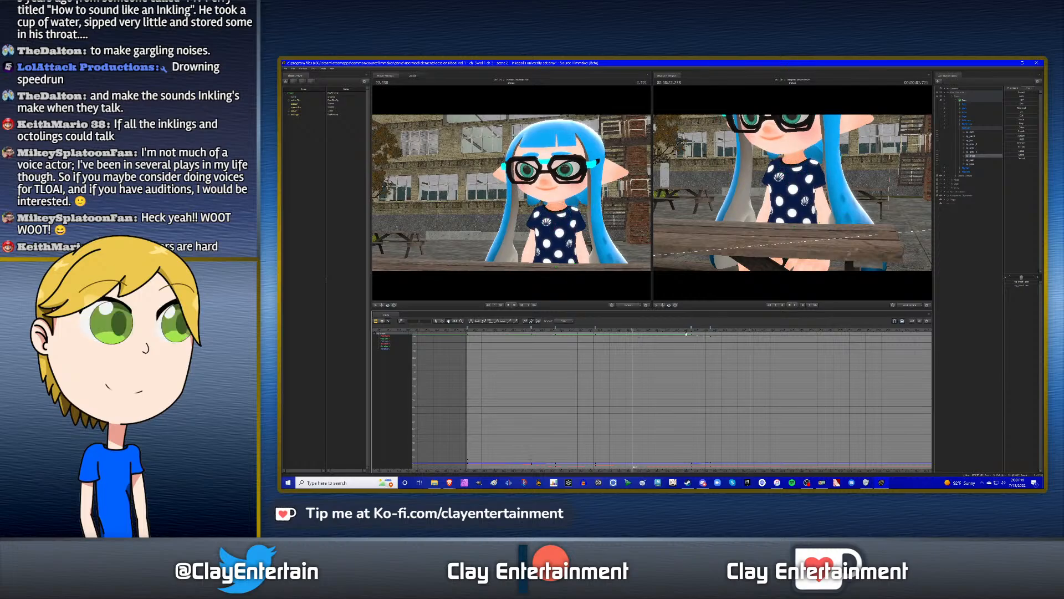
{"action": "key", "text": "space"}
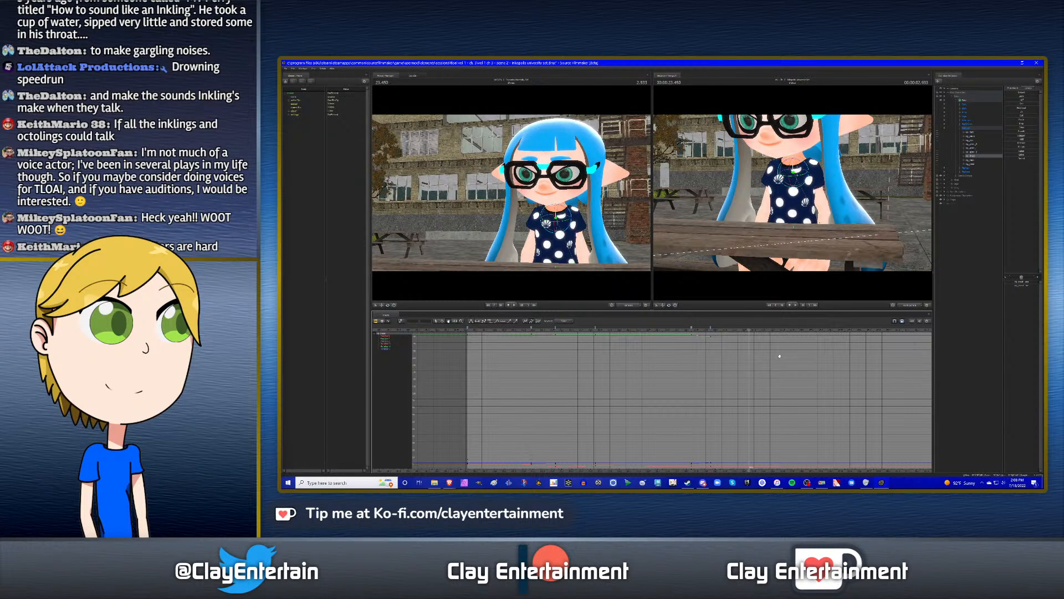
{"action": "key", "text": "Up"}
{"action": "key", "text": "Up"}
{"action": "key", "text": "Up"}
{"action": "key", "text": "Down"}
{"action": "key", "text": "Down"}
- Rotate the lower spine bone slightly at the last keyframe and check its curves
{"action": "left_click", "coordinate": [971, 148]}
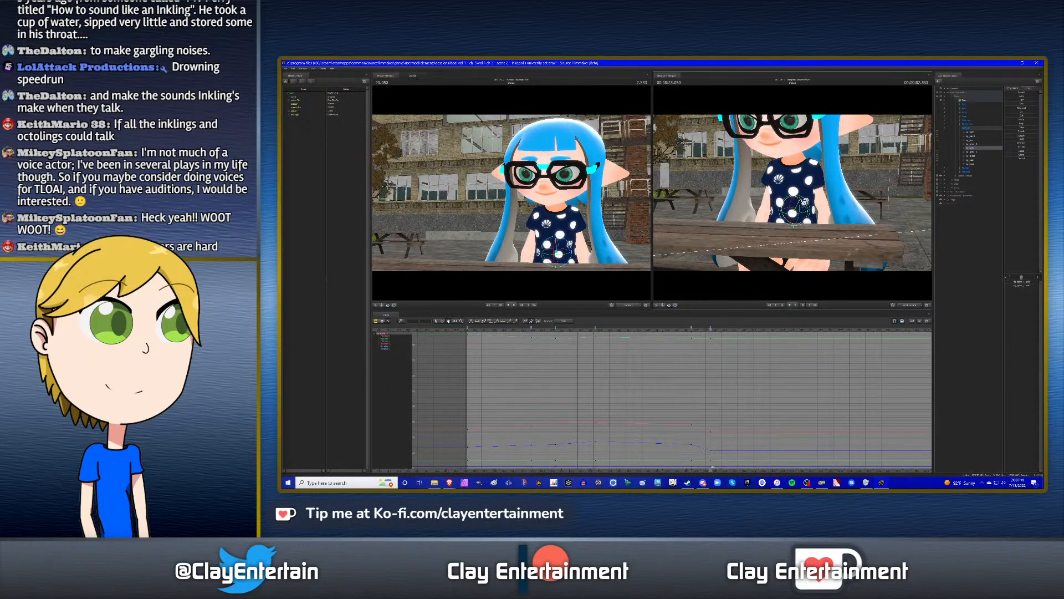
{"action": "left_click_drag", "start_coordinate": [803, 202], "coordinate": [803, 205]}
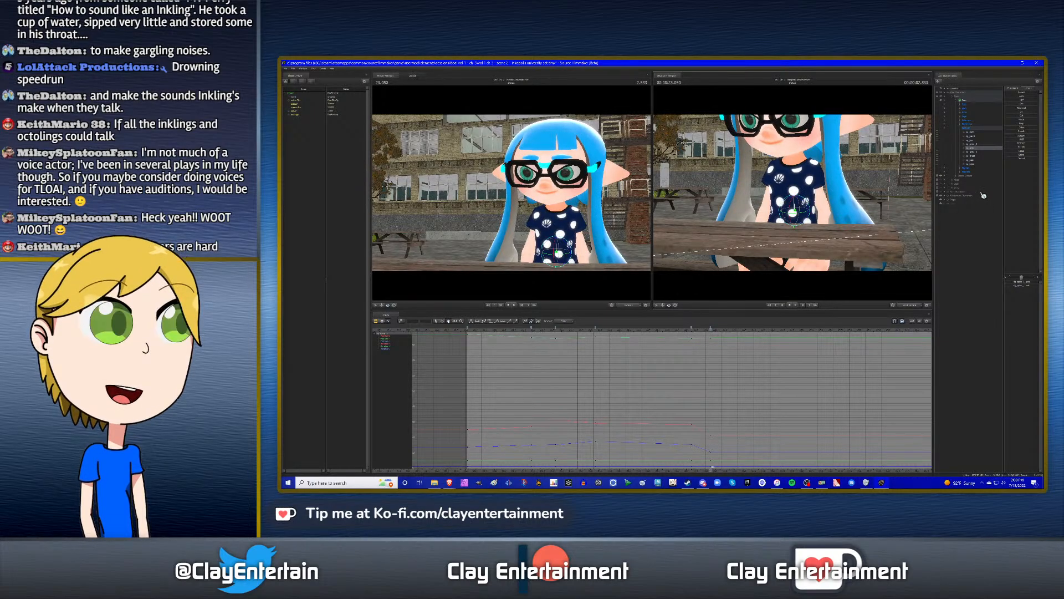
{"action": "mouse_move", "coordinate": [696, 373]}
{"action": "middle_mouse_down"}
{"action": "mouse_move", "coordinate": [609, 366]}
{"action": "mouse_move", "coordinate": [698, 367]}
{"action": "mouse_move", "coordinate": [689, 377]}
{"action": "middle_mouse_up"}
{"action": "scroll", "coordinate": [637, 366], "scroll_direction": "down", "scroll_amount": 2}
{"action": "scroll", "coordinate": [698, 367], "scroll_direction": "up", "scroll_amount": 2}
{"action": "scroll", "coordinate": [698, 374], "scroll_direction": "up", "scroll_amount": 2}
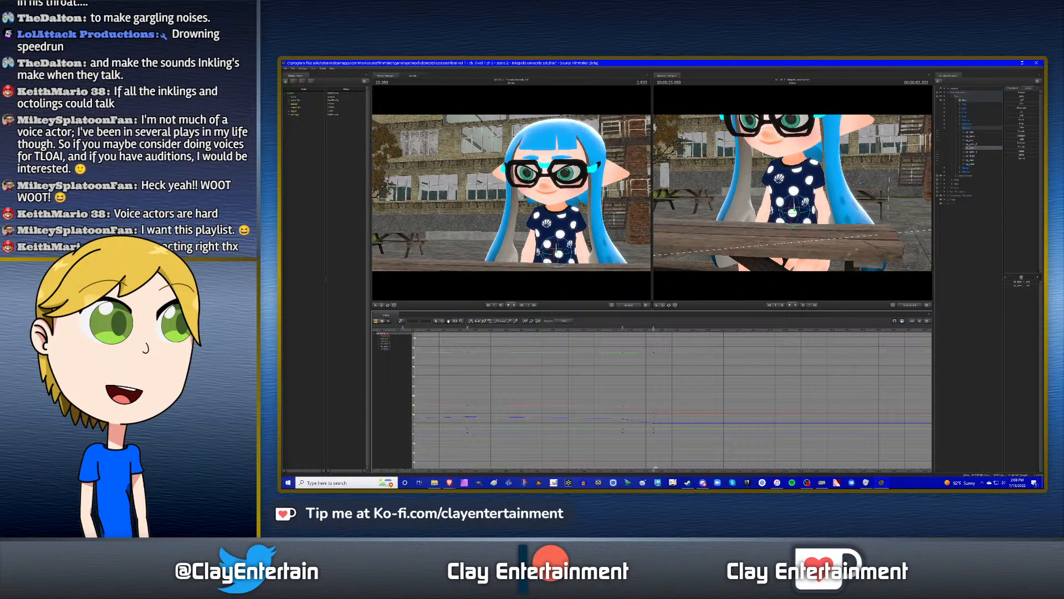
- Bring the iTunes window with the Streaming Playlist into view, browse its songs, minimize it and return to Source Filmmaker
{"action": "left_click_drag", "start_coordinate": [1044, 187], "coordinate": [870, 187]}
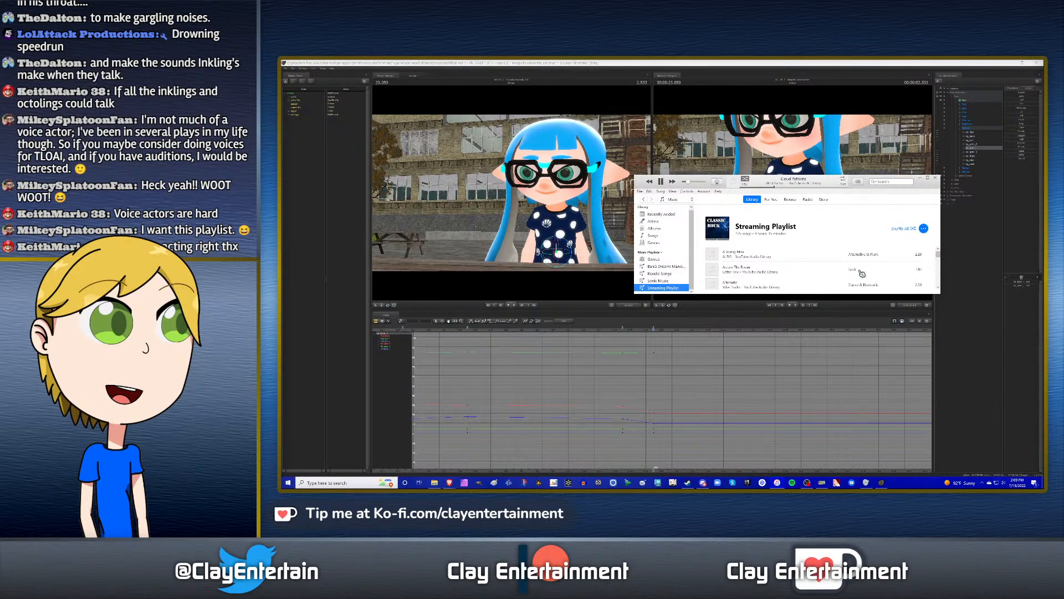
{"action": "scroll", "coordinate": [862, 273], "scroll_direction": "down", "scroll_amount": 8}
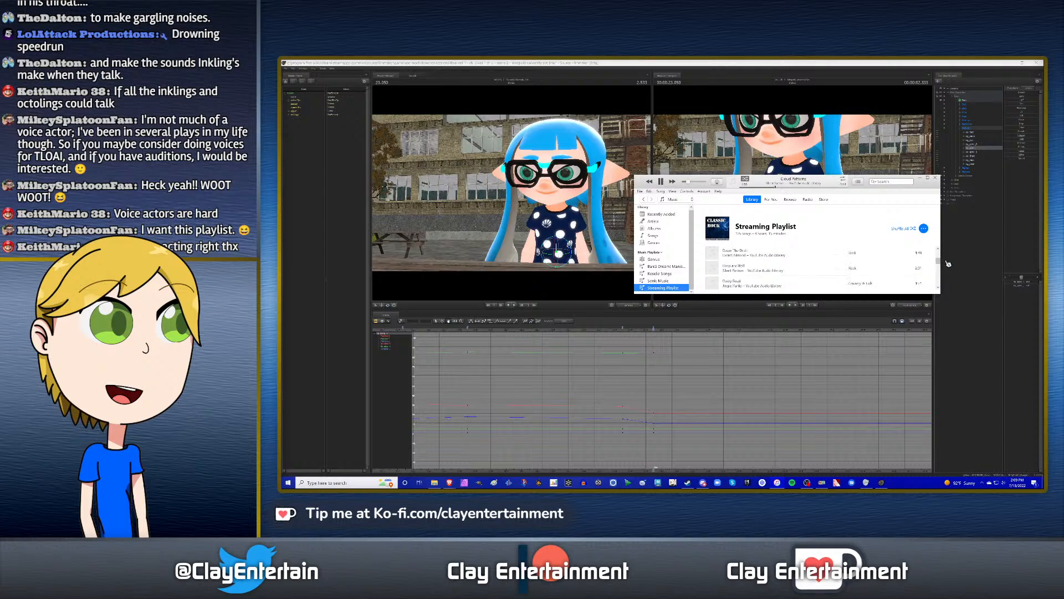
{"action": "scroll", "coordinate": [937, 258], "scroll_direction": "up", "scroll_amount": 3}
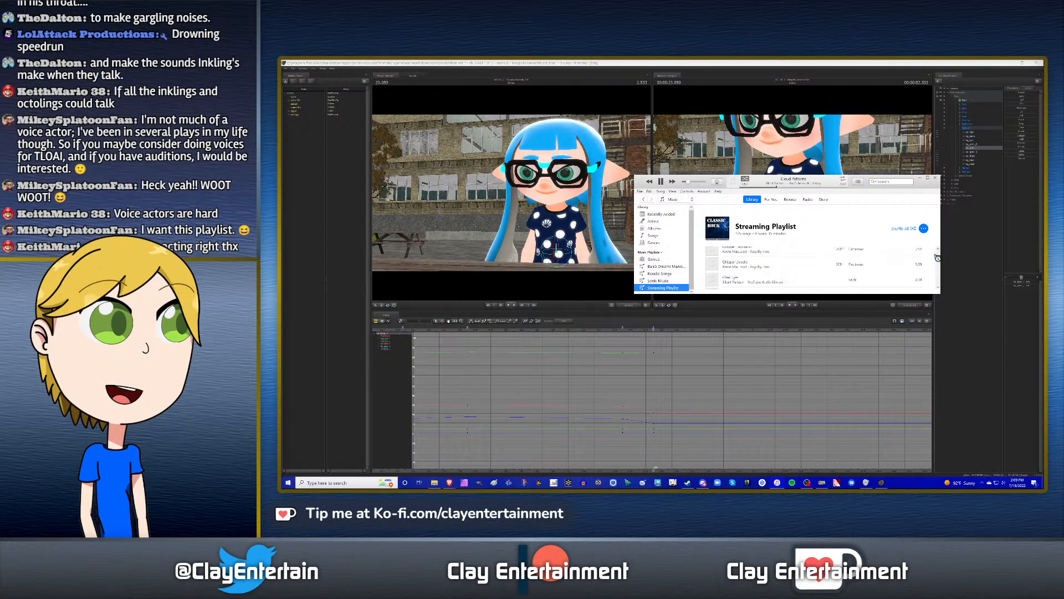
{"action": "scroll", "coordinate": [938, 255], "scroll_direction": "up", "scroll_amount": 3}
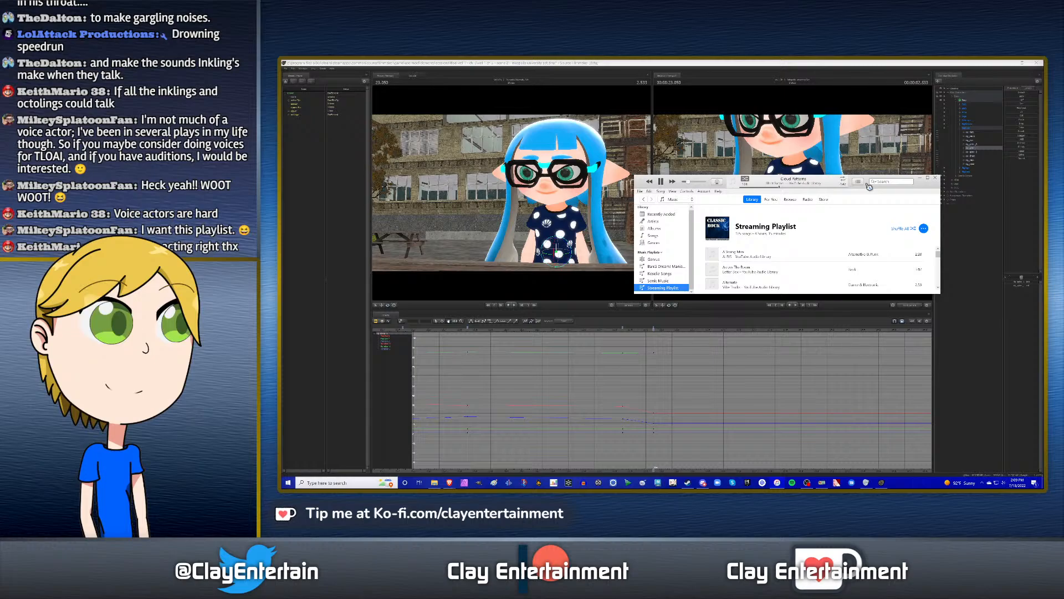
{"action": "left_click", "coordinate": [921, 178]}
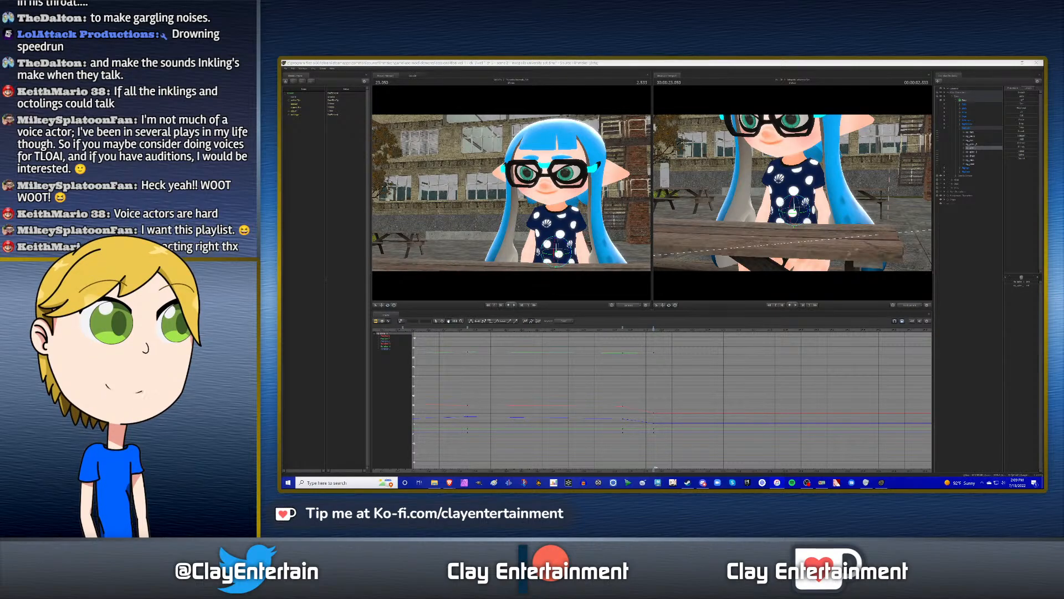
{"action": "left_click", "coordinate": [790, 63]}
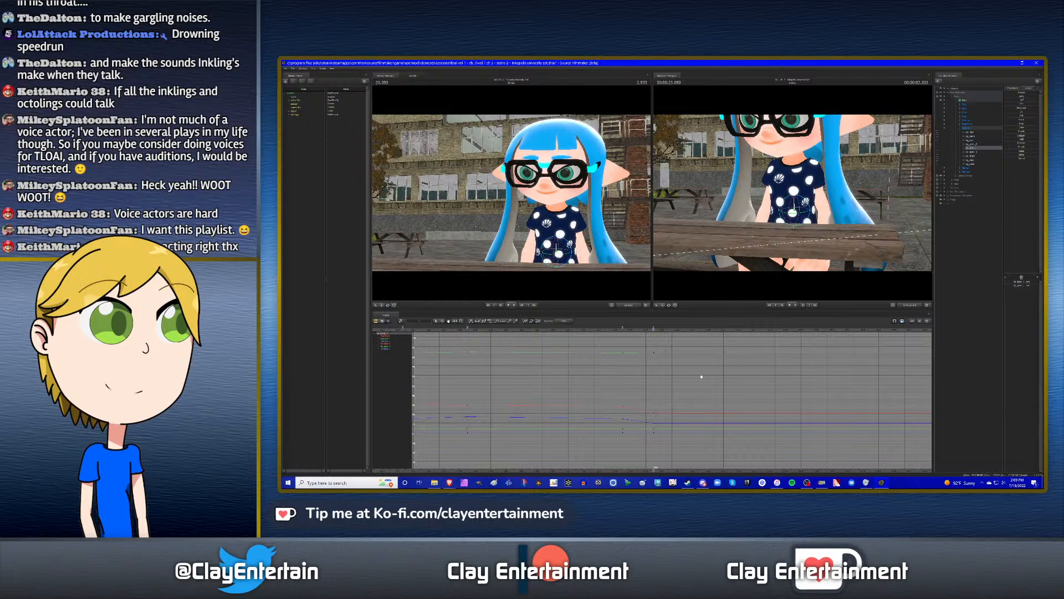
- Examine the lower spine's curves across the shot's keyframes and play back the motion around the last one
{"action": "scroll", "coordinate": [758, 385], "scroll_direction": "down", "scroll_amount": 1}
{"action": "scroll", "coordinate": [637, 369], "scroll_direction": "down", "scroll_amount": 2}
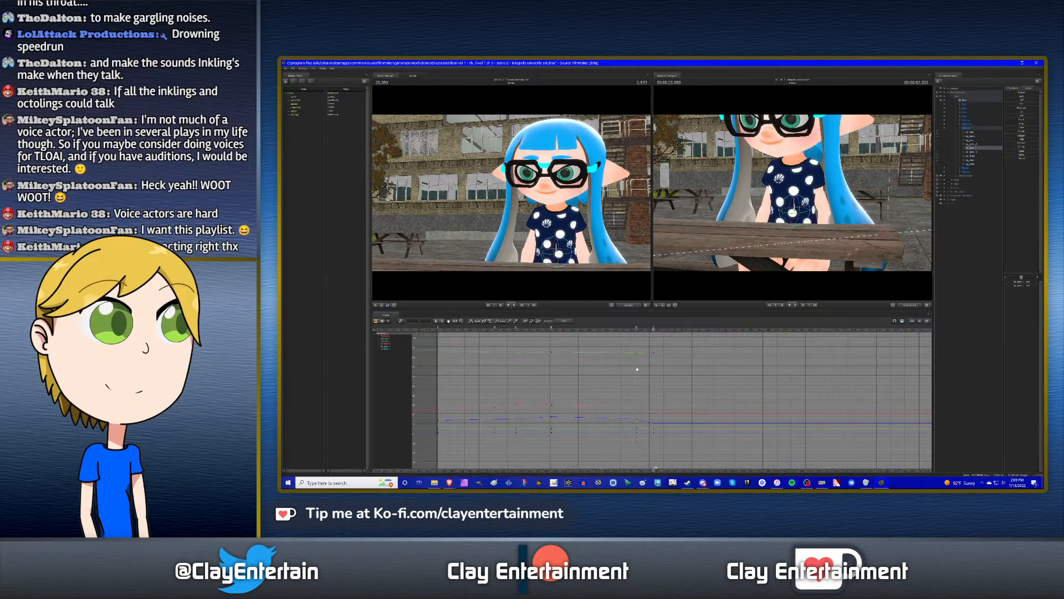
{"action": "scroll", "coordinate": [637, 368], "scroll_direction": "down", "scroll_amount": 3}
{"action": "scroll", "coordinate": [650, 369], "scroll_direction": "up", "scroll_amount": 5}
{"action": "scroll", "coordinate": [665, 363], "scroll_direction": "down", "scroll_amount": 4}
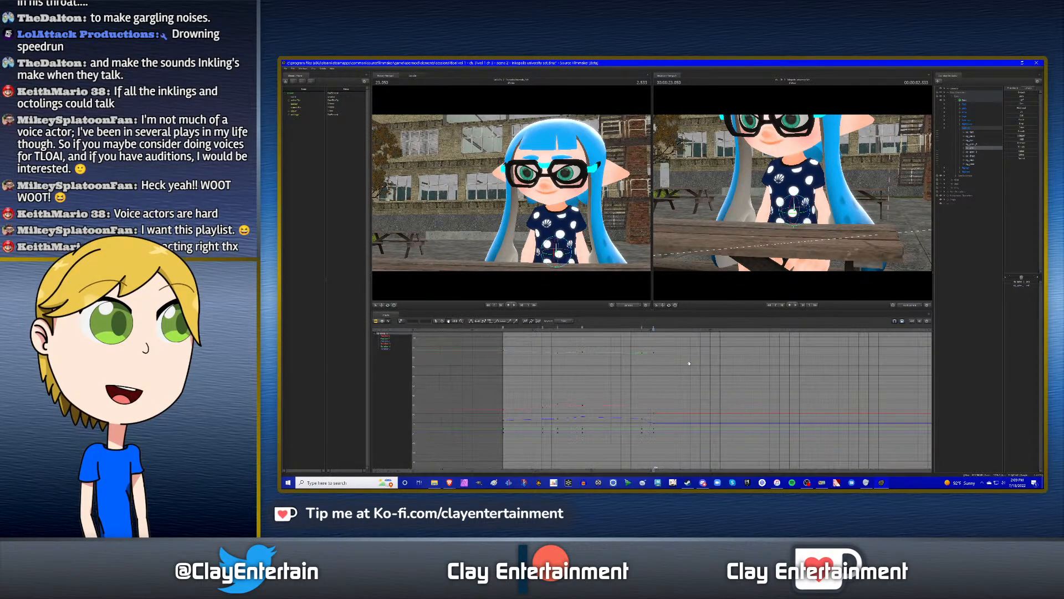
{"action": "scroll", "coordinate": [636, 368], "scroll_direction": "up", "scroll_amount": 5}
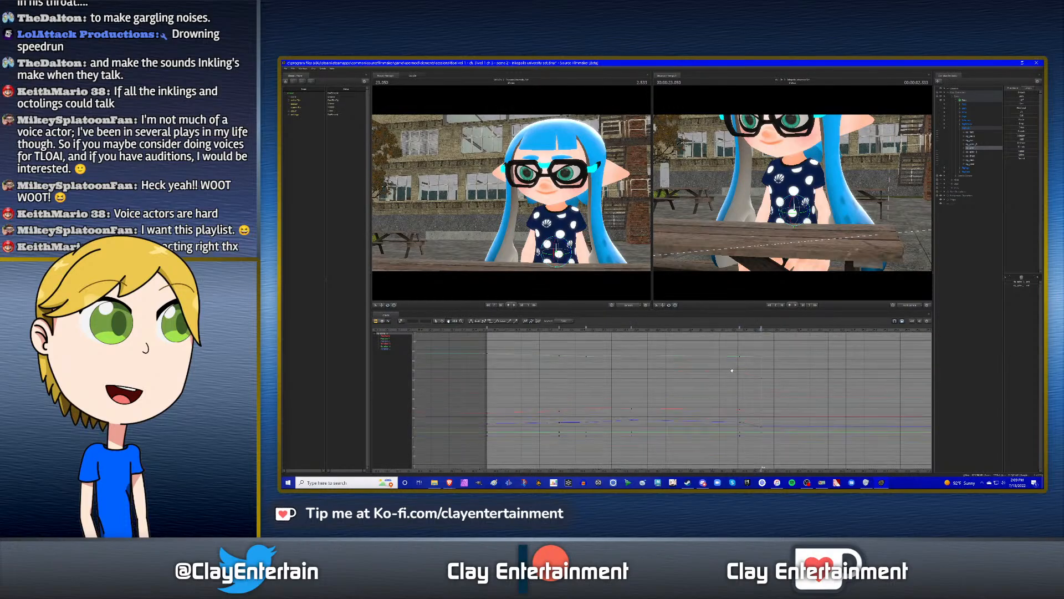
{"action": "key", "text": "space"}
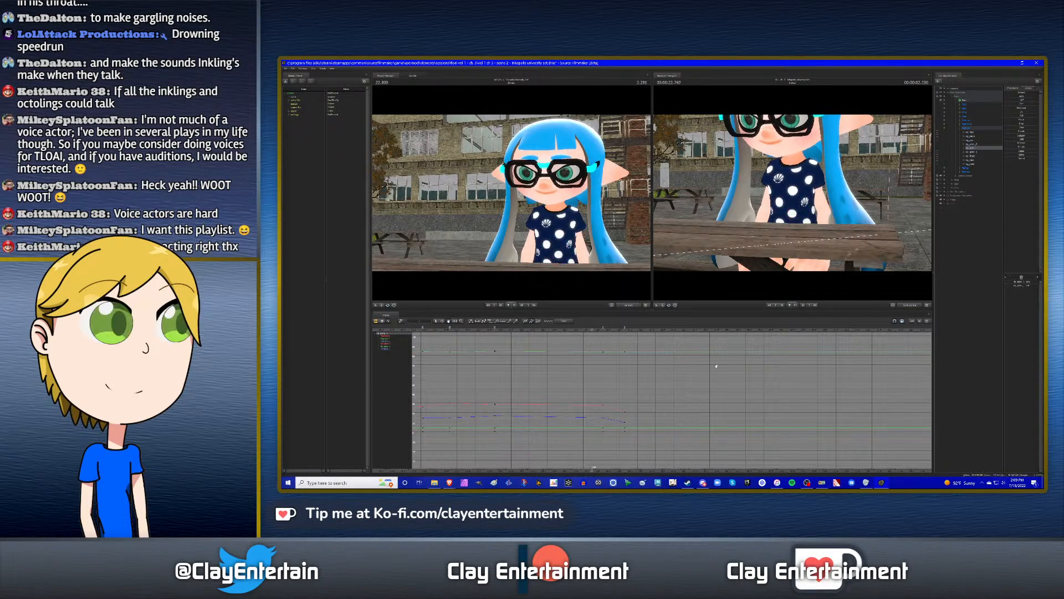
{"action": "key", "text": "space"}
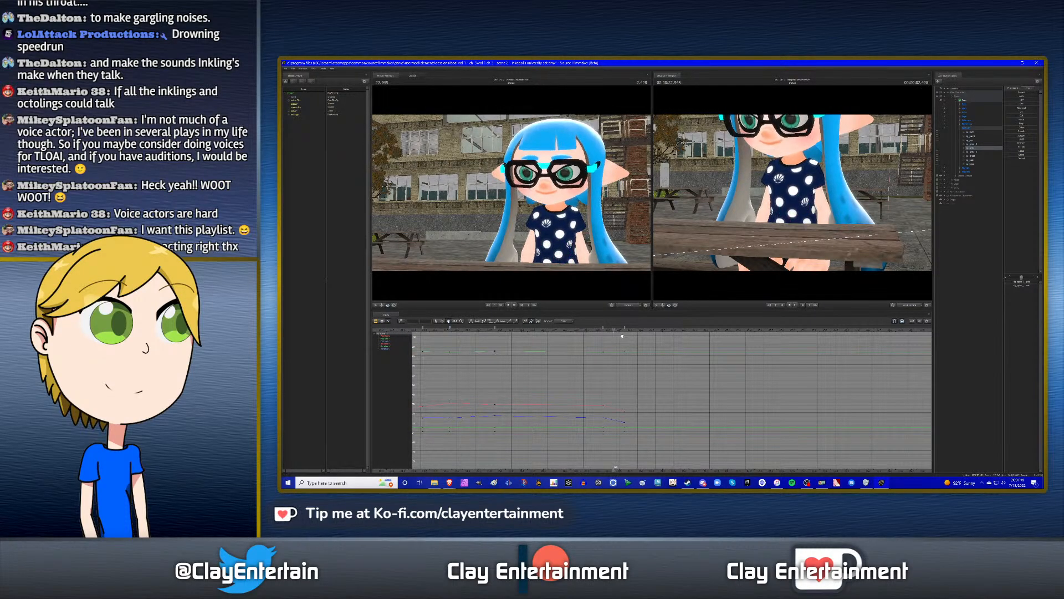
- Adjust the pose at the last keyframe by rotating the pelvis and slightly rotating the upper spine bone
{"action": "left_click", "coordinate": [624, 331]}
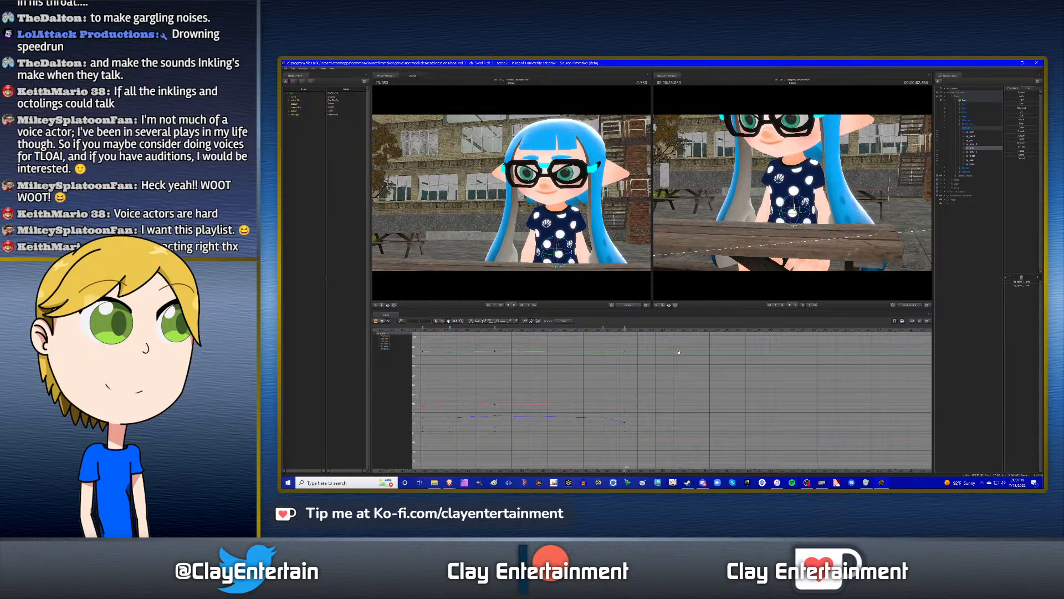
{"action": "left_click", "coordinate": [974, 144]}
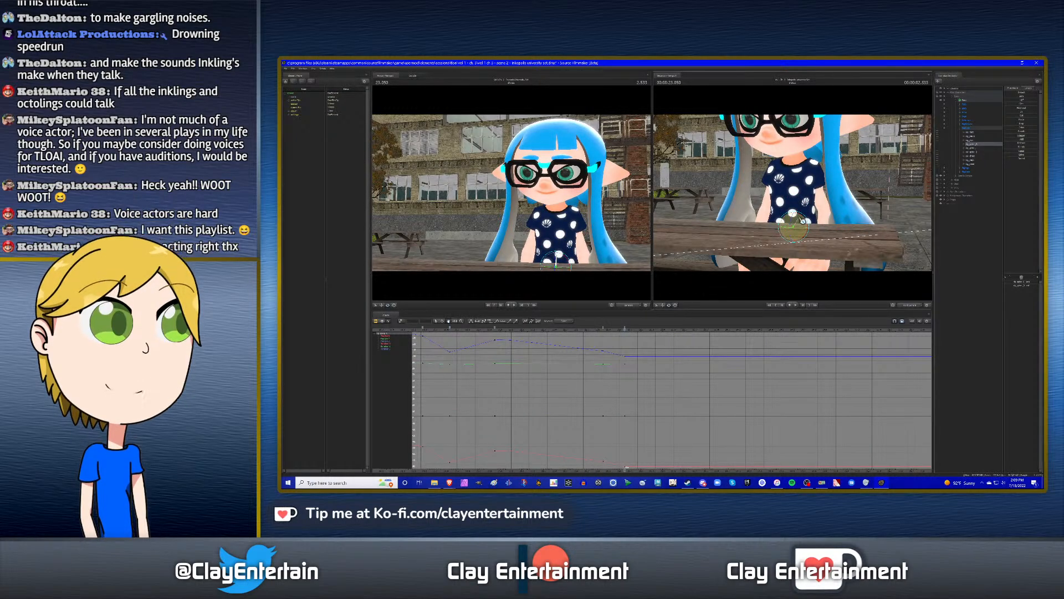
{"action": "left_click_drag", "start_coordinate": [802, 220], "coordinate": [819, 225]}
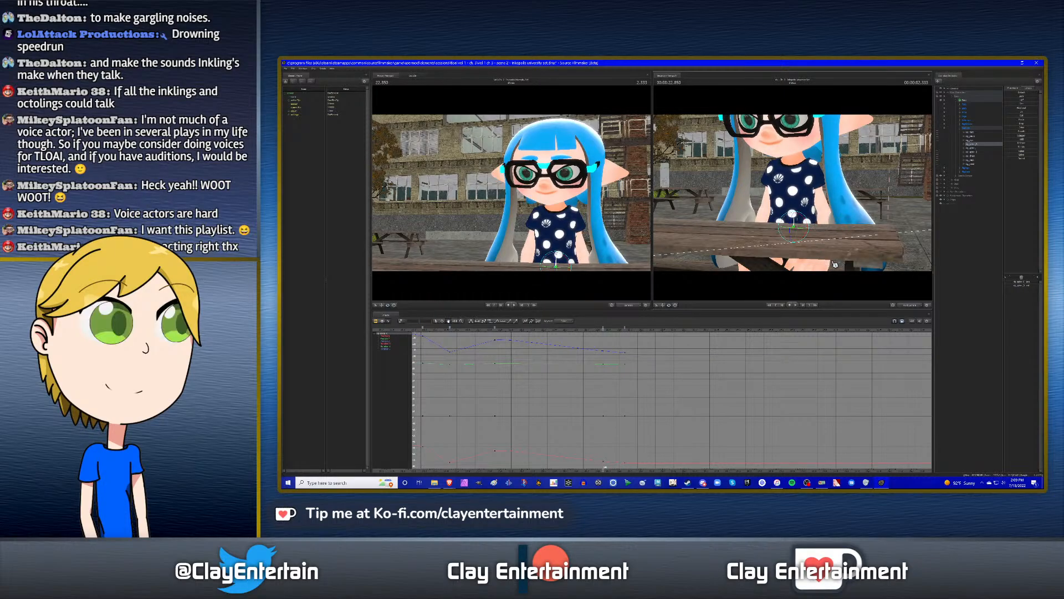
{"action": "left_click", "coordinate": [967, 159]}
{"action": "left_click_drag", "start_coordinate": [798, 171], "coordinate": [797, 170]}
{"action": "key", "text": "Up"}
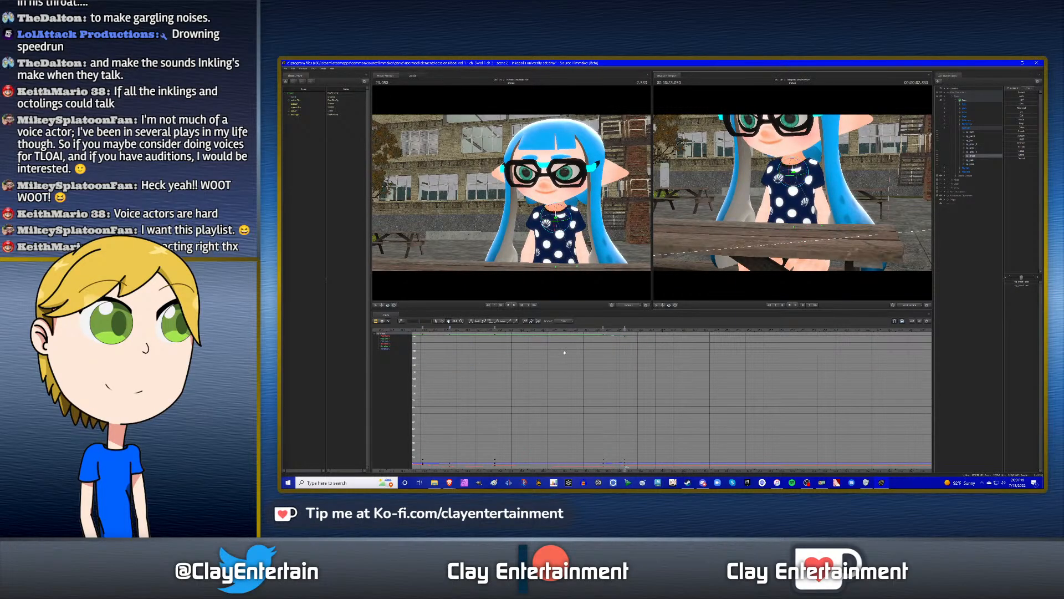
- Play back the motion through the last keyframe and examine the upper spine's curves around it
{"action": "left_click", "coordinate": [561, 330]}
{"action": "key", "text": "space"}
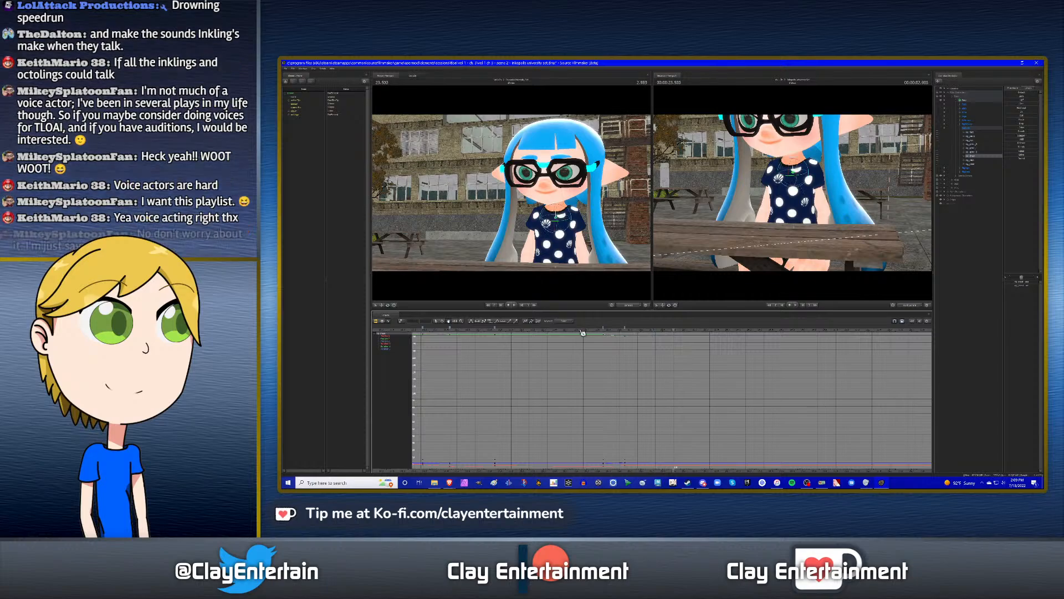
{"action": "key", "text": "space"}
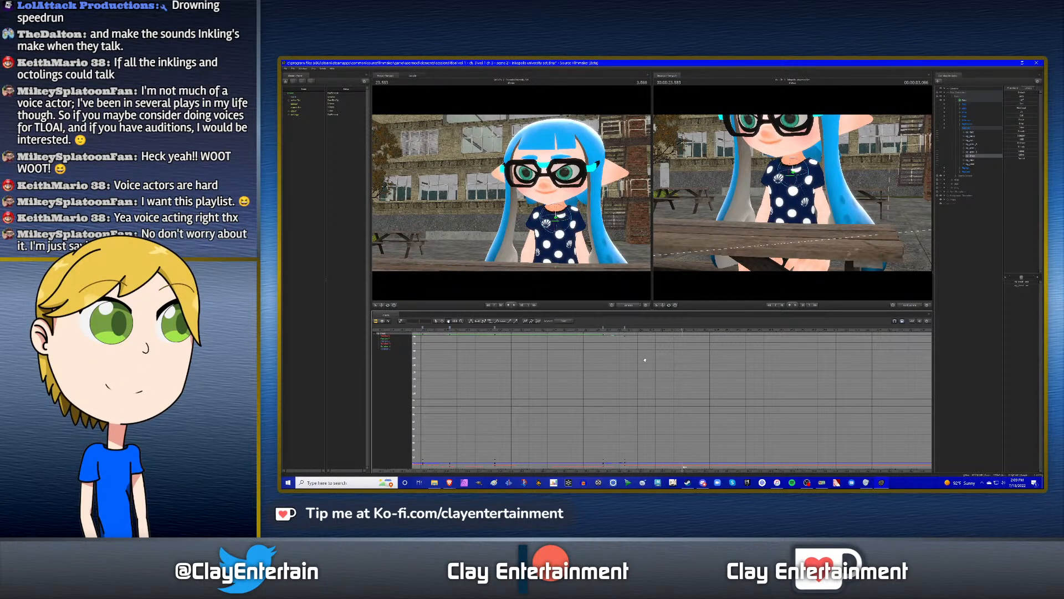
{"action": "scroll", "coordinate": [672, 373], "scroll_direction": "down", "scroll_amount": 3}
{"action": "middle_click_drag", "start_coordinate": [660, 370], "coordinate": [637, 401]}
{"action": "scroll", "coordinate": [659, 369], "scroll_direction": "up", "scroll_amount": 1}
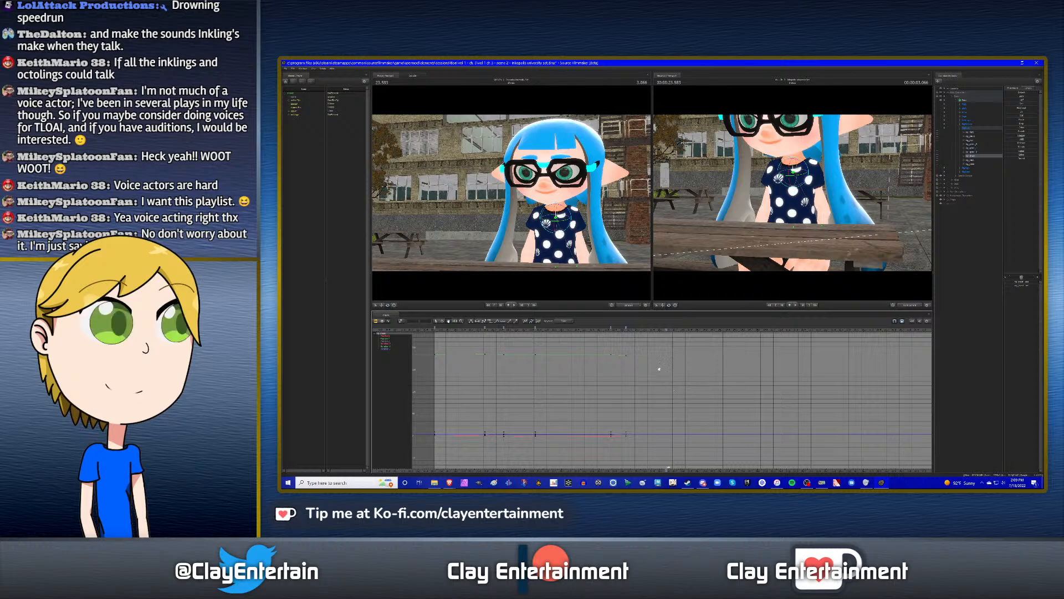
{"action": "scroll", "coordinate": [610, 385], "scroll_direction": "up", "scroll_amount": 1}
{"action": "middle_click_drag", "start_coordinate": [618, 384], "coordinate": [655, 381]}
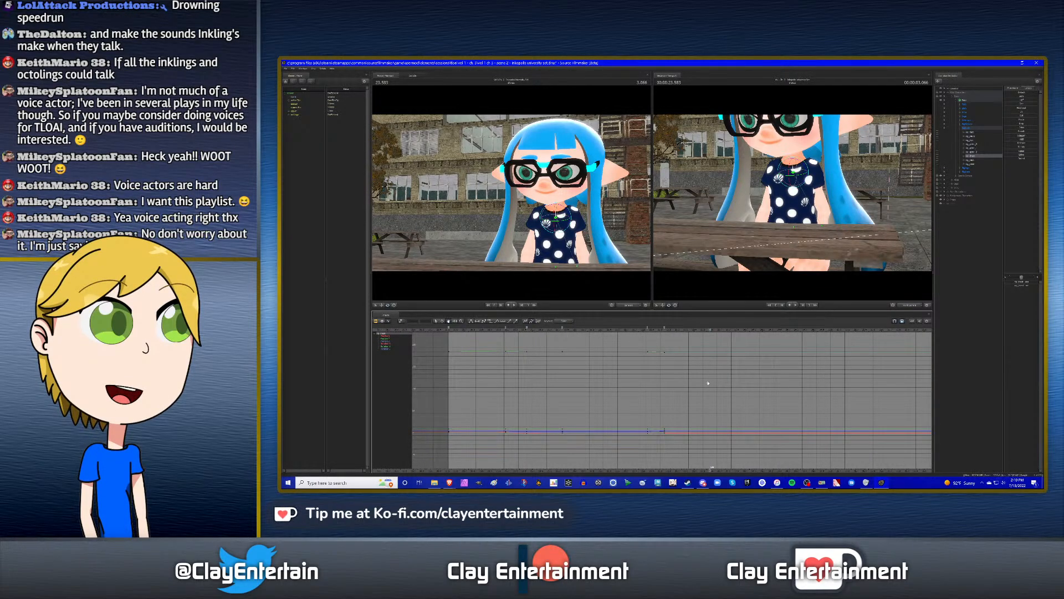
{"action": "scroll", "coordinate": [690, 388], "scroll_direction": "up", "scroll_amount": 1, "text": "ctrl"}
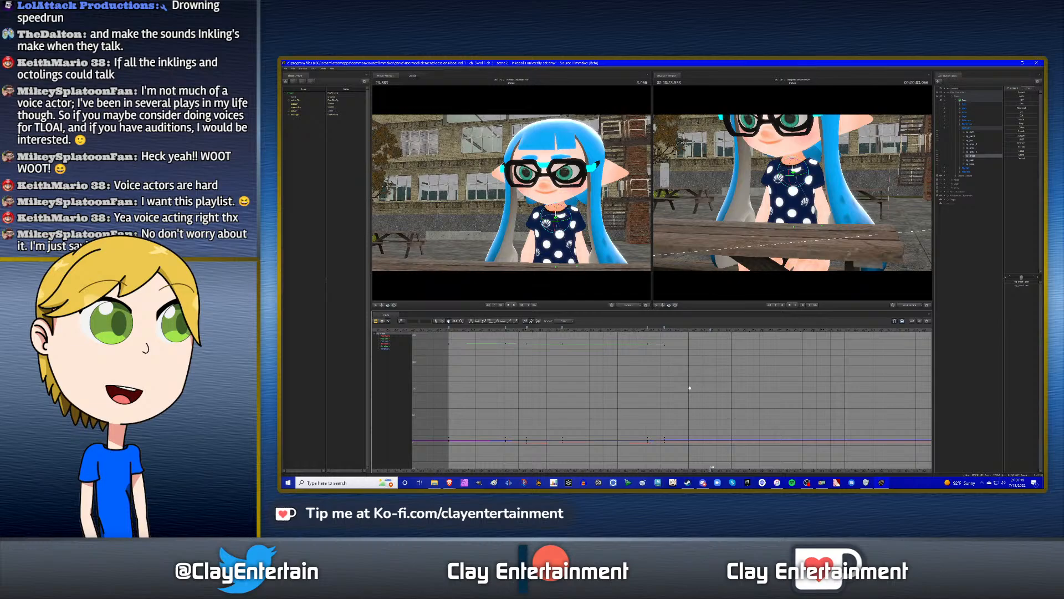
{"action": "middle_click_drag", "start_coordinate": [695, 375], "coordinate": [692, 372]}
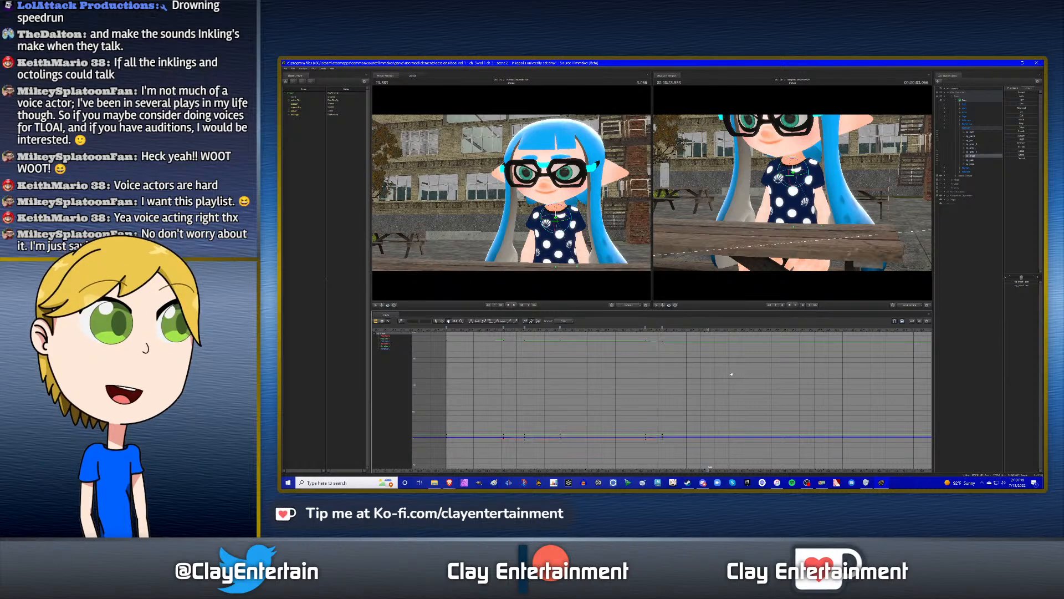
{"action": "scroll", "coordinate": [732, 374], "scroll_direction": "up", "scroll_amount": 2}
{"action": "scroll", "coordinate": [597, 332], "scroll_direction": "down", "scroll_amount": 4}
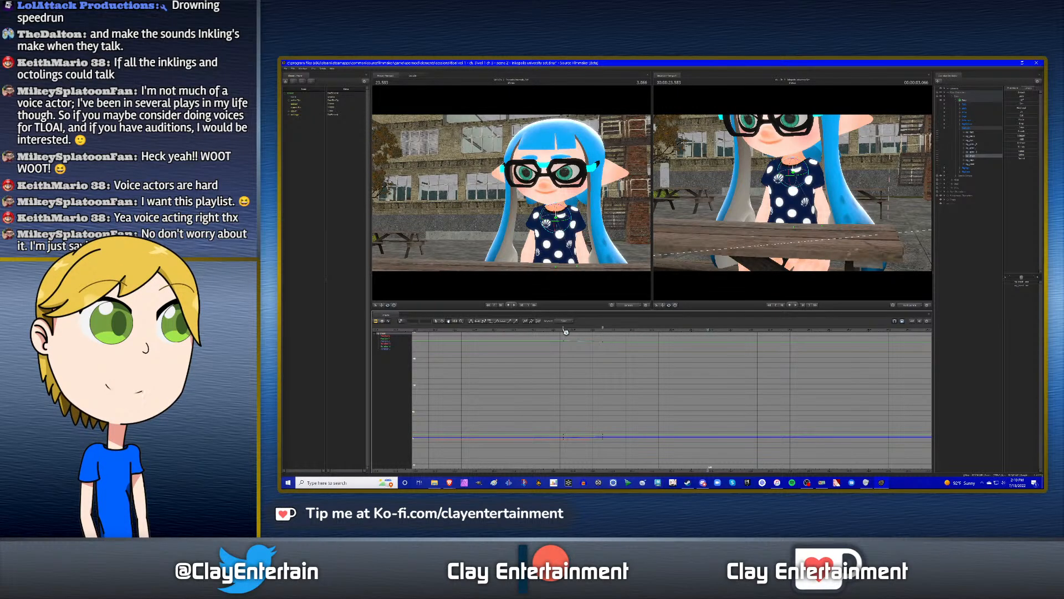
- Place the playhead just past the last keyframe and mute the long middle sound clip in the Clip Editor
{"action": "left_click", "coordinate": [615, 330]}
{"action": "left_click", "coordinate": [378, 323]}
{"action": "right_click", "coordinate": [630, 398]}
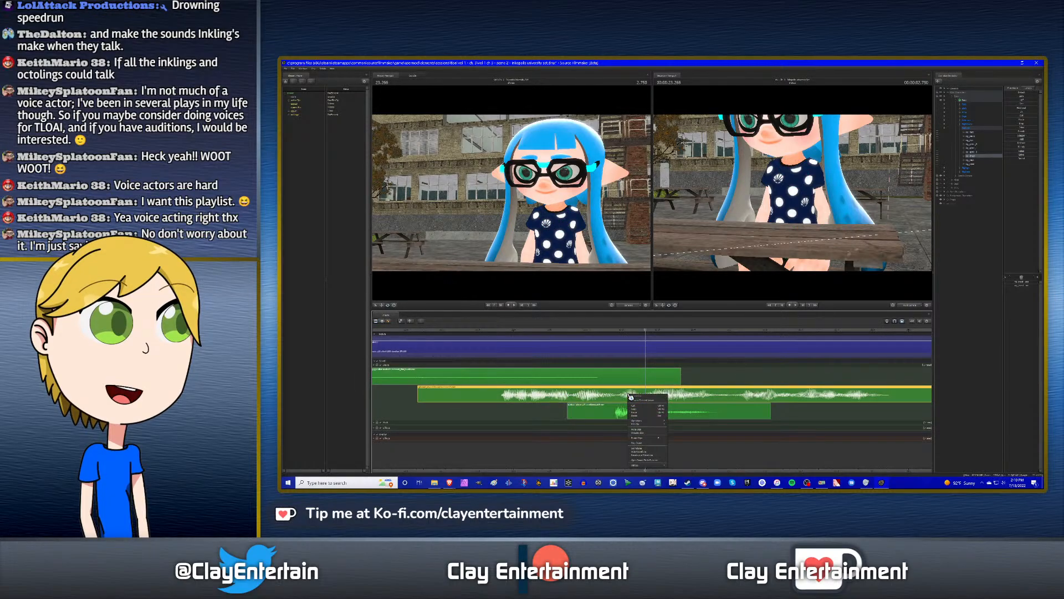
{"action": "left_click", "coordinate": [640, 432]}
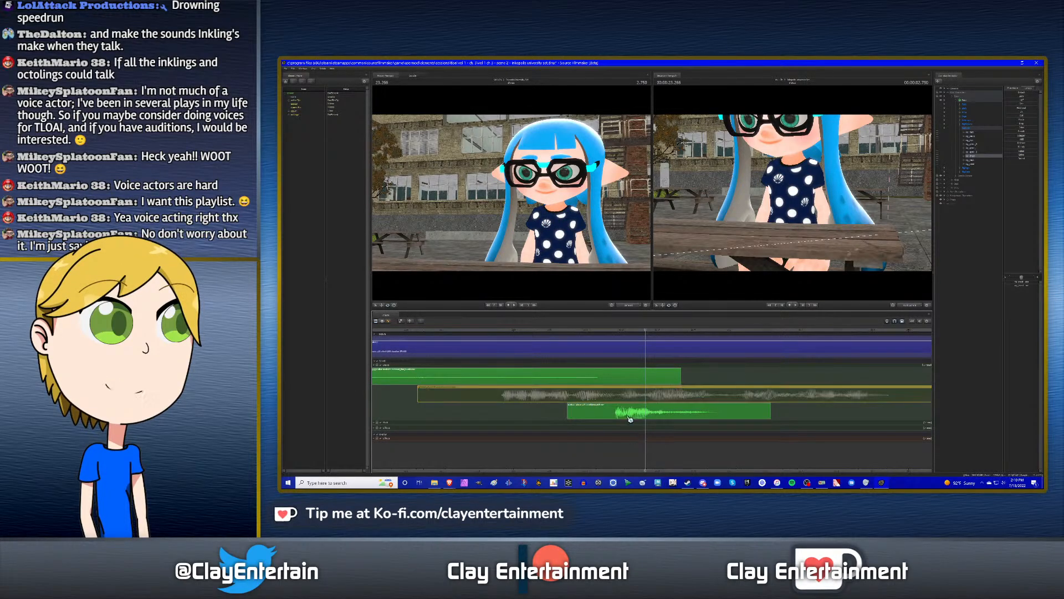
- Return to the Graph Editor, place the playhead a short distance past the last keyframe and select the pelvis
{"action": "scroll", "coordinate": [627, 395], "scroll_direction": "down", "scroll_amount": 2}
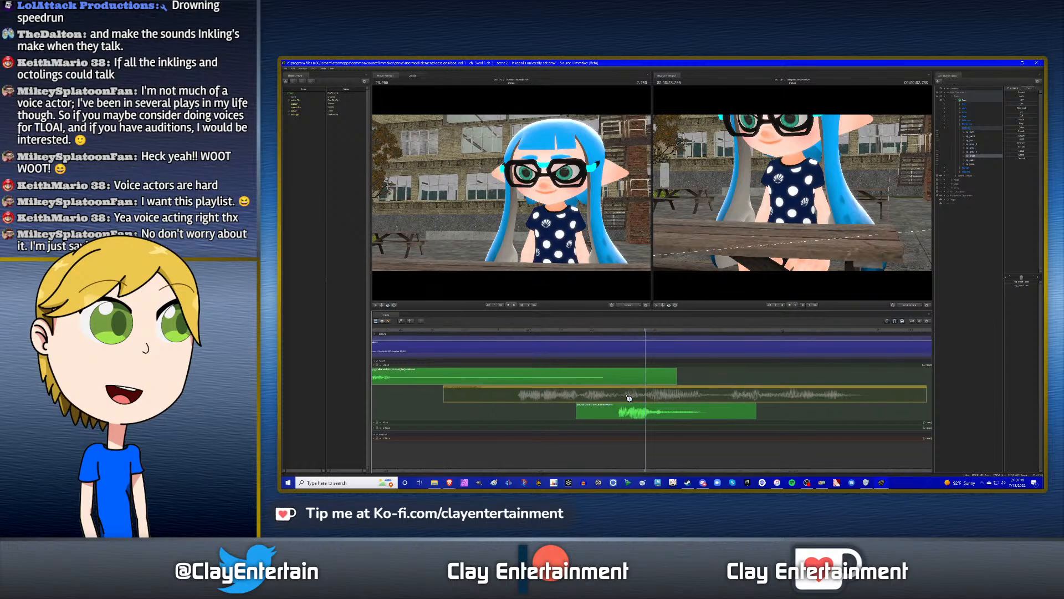
{"action": "key", "text": "F4"}
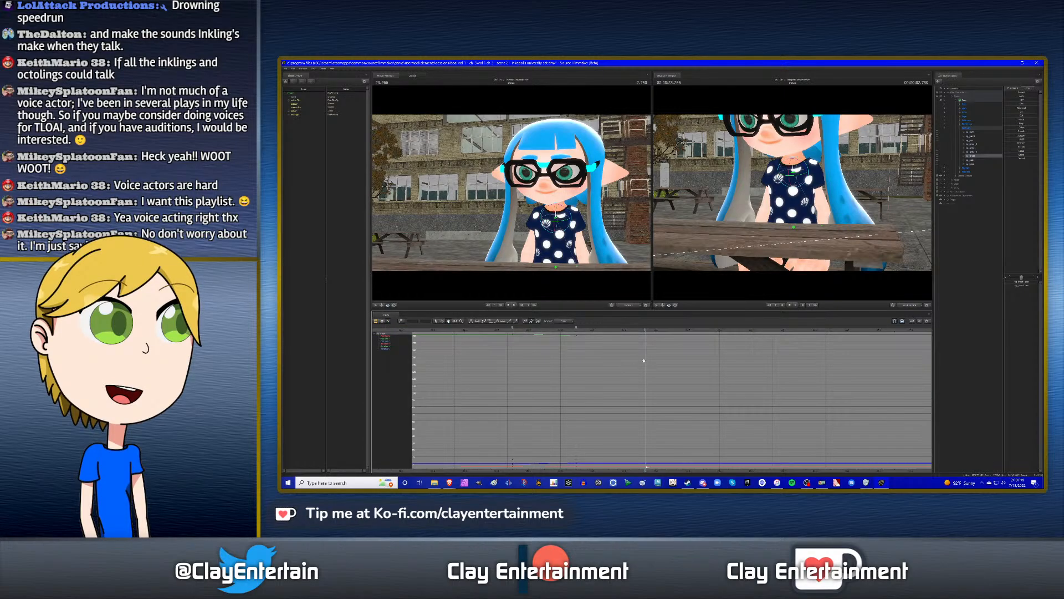
{"action": "left_click", "coordinate": [597, 331]}
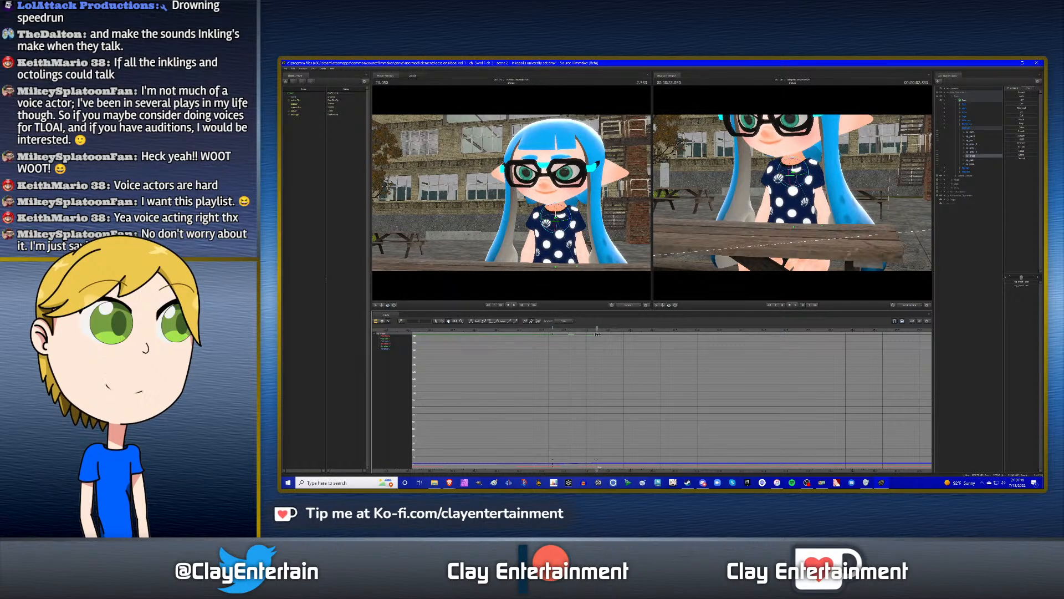
{"action": "left_click_drag", "start_coordinate": [635, 335], "coordinate": [664, 331]}
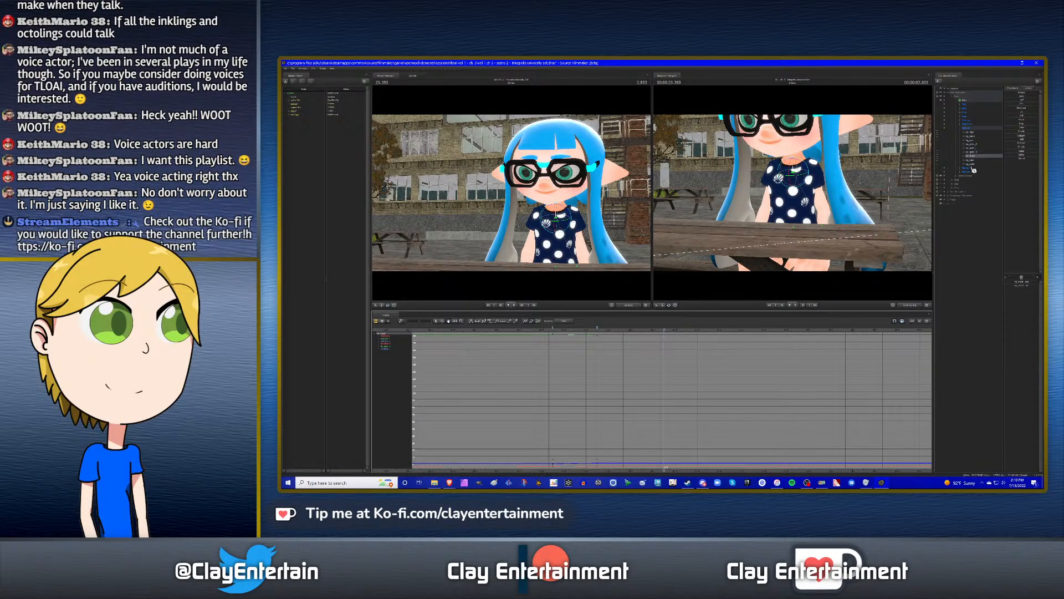
{"action": "left_click", "coordinate": [975, 144]}
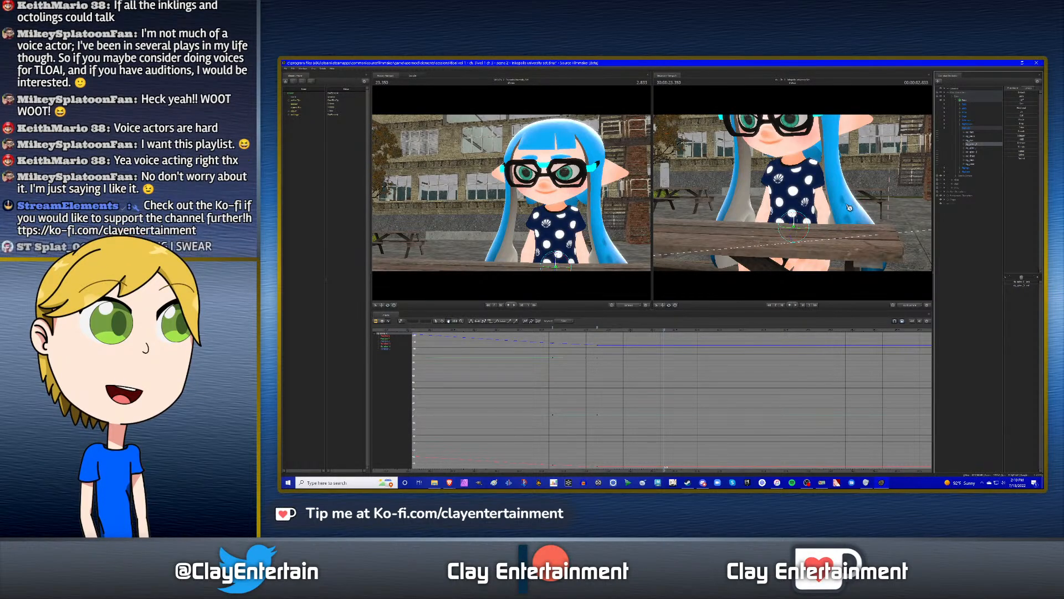
- Rotate the pelvis and lower spine at the playhead so the torso sits up straighter, checking the pose from the side
{"action": "left_click_drag", "start_coordinate": [786, 236], "coordinate": [704, 237], "text": "alt"}
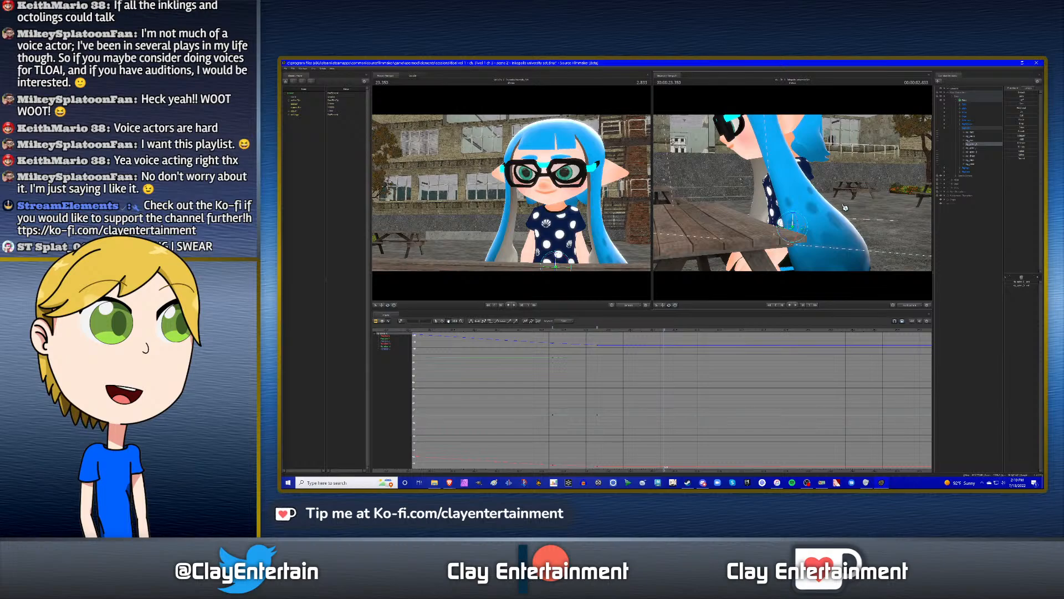
{"action": "left_click_drag", "start_coordinate": [818, 201], "coordinate": [795, 196], "text": "alt"}
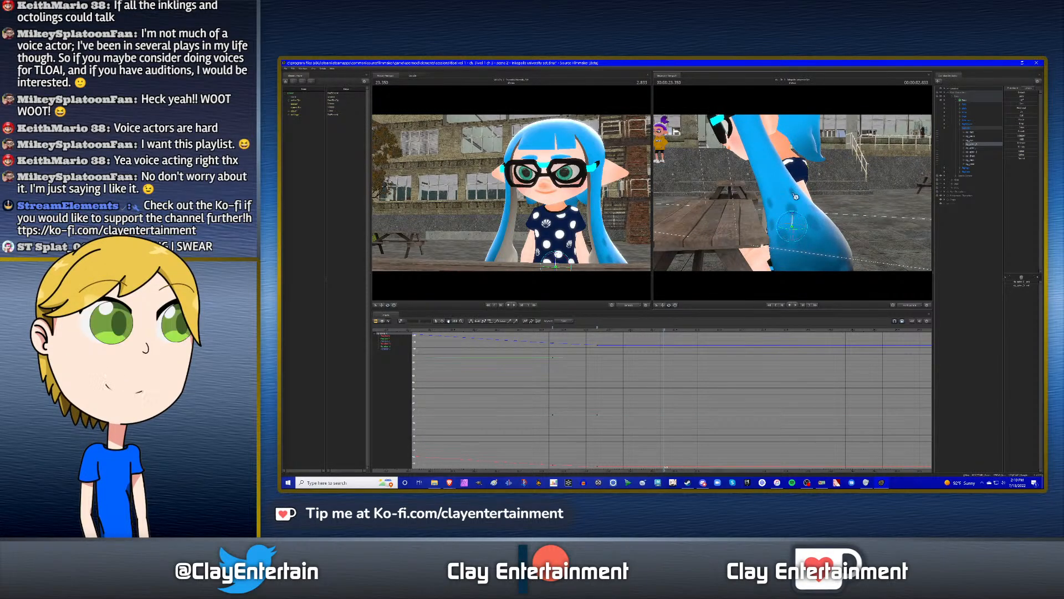
{"action": "left_click_drag", "start_coordinate": [697, 199], "coordinate": [732, 206], "text": "alt"}
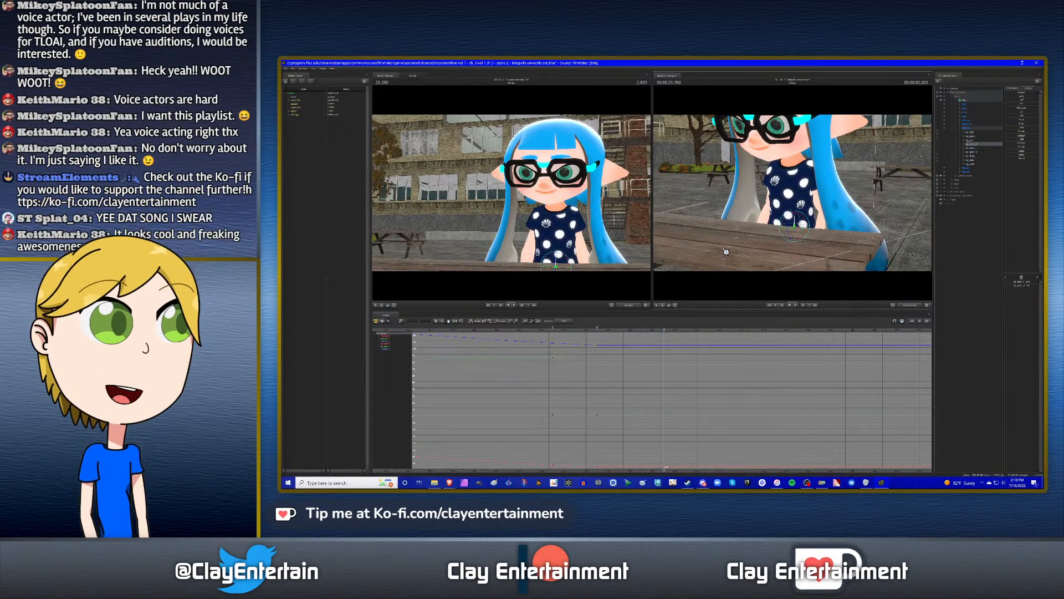
{"action": "mouse_move", "coordinate": [787, 206]}
{"action": "left_mouse_down", "text": "alt"}
{"action": "mouse_move", "coordinate": [801, 191]}
{"action": "mouse_move", "coordinate": [766, 197]}
{"action": "mouse_move", "coordinate": [797, 195]}
{"action": "left_mouse_up", "text": "alt"}
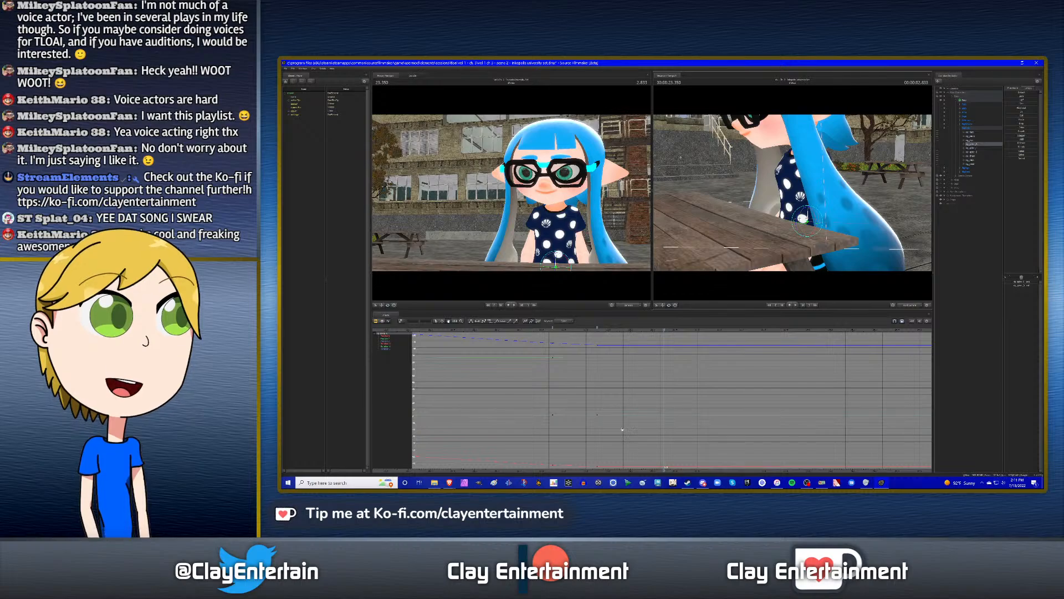
{"action": "scroll", "coordinate": [628, 396], "scroll_direction": "down", "scroll_amount": 2}
{"action": "left_click_drag", "start_coordinate": [606, 390], "coordinate": [640, 389]}
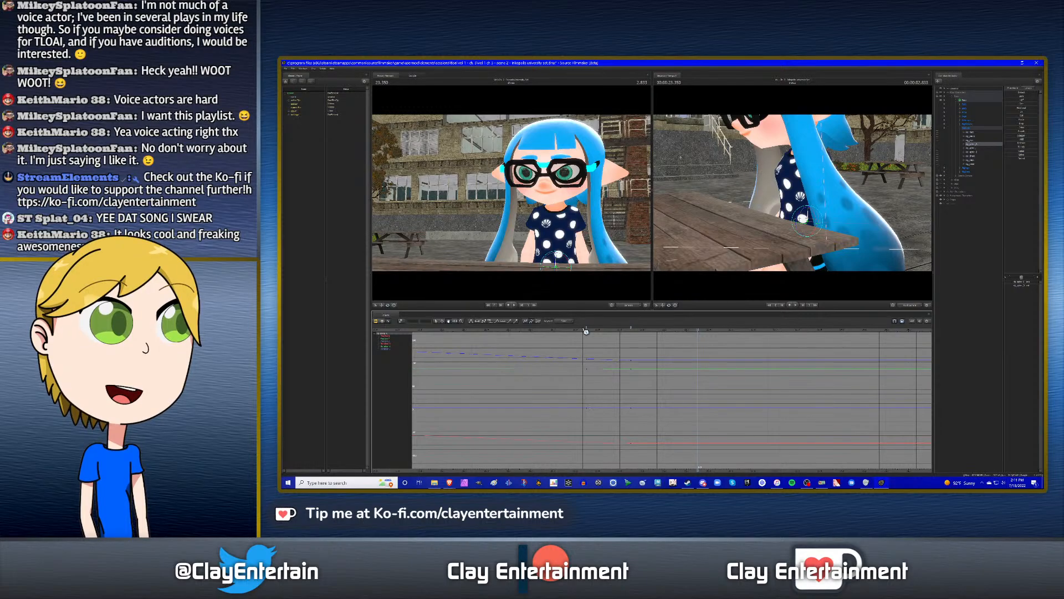
{"action": "left_click", "coordinate": [623, 332]}
{"action": "left_click_drag", "start_coordinate": [623, 333], "coordinate": [637, 331]}
{"action": "left_click_drag", "start_coordinate": [826, 204], "coordinate": [803, 196], "text": "alt"}
{"action": "left_click", "coordinate": [802, 198]}
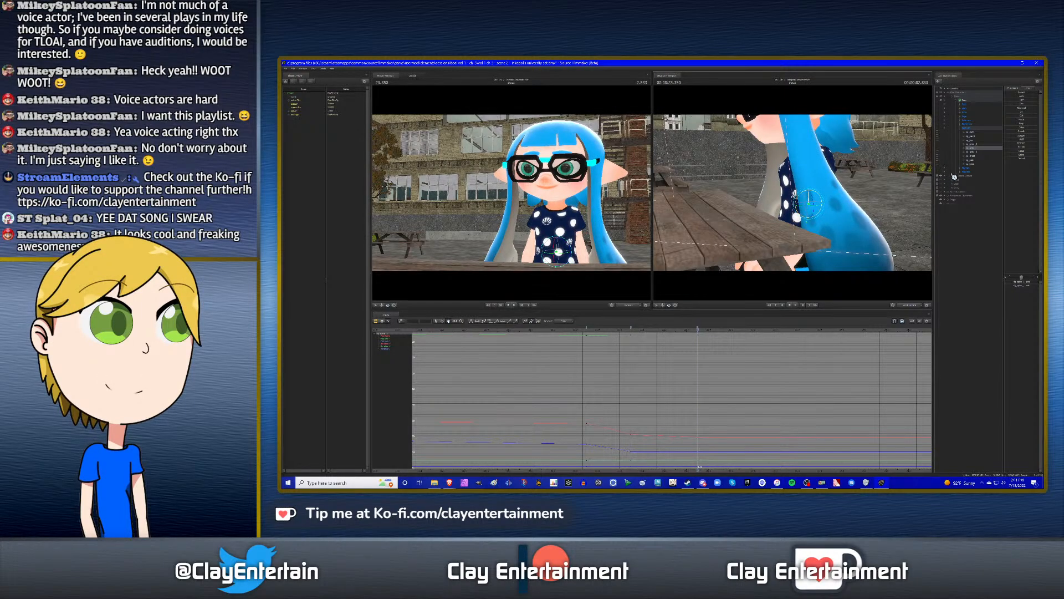
- Slightly rotate the middle spine, upper spine and head at the same frame to follow the straightened posture
{"action": "left_click", "coordinate": [801, 181]}
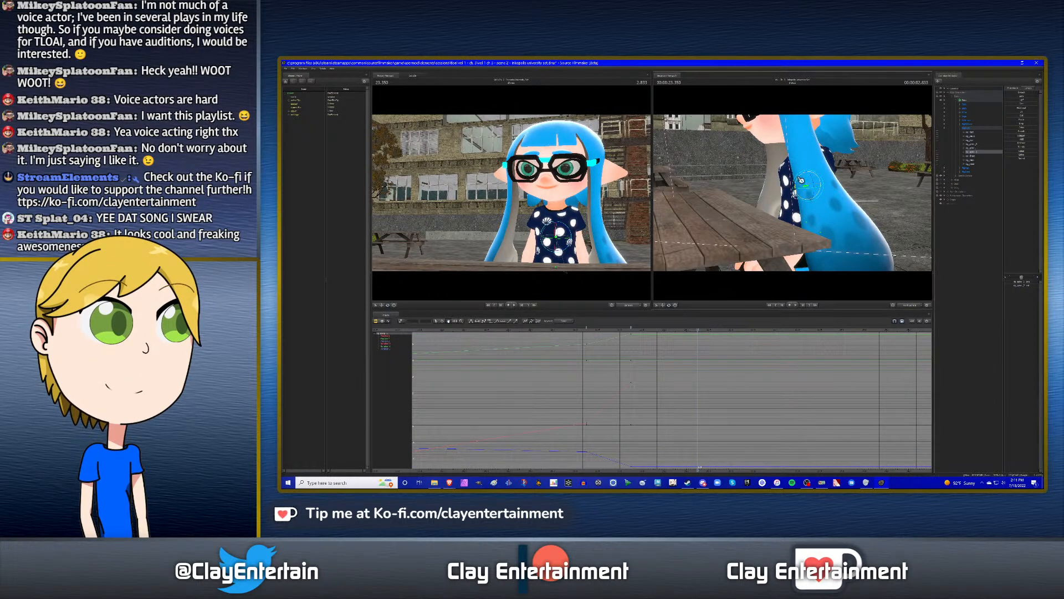
{"action": "left_click_drag", "start_coordinate": [800, 180], "coordinate": [801, 179]}
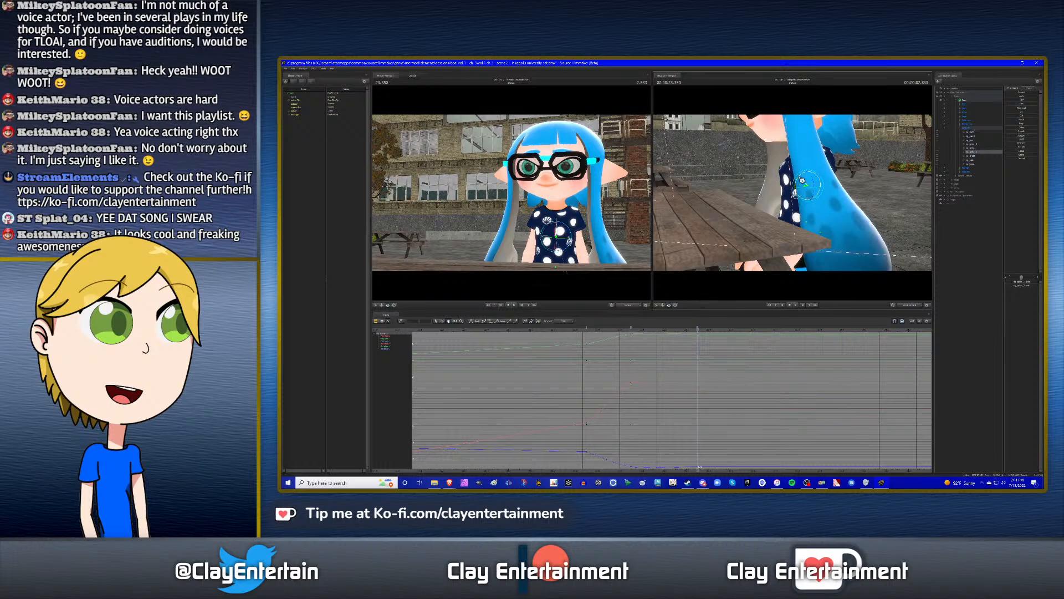
{"action": "left_click", "coordinate": [974, 156]}
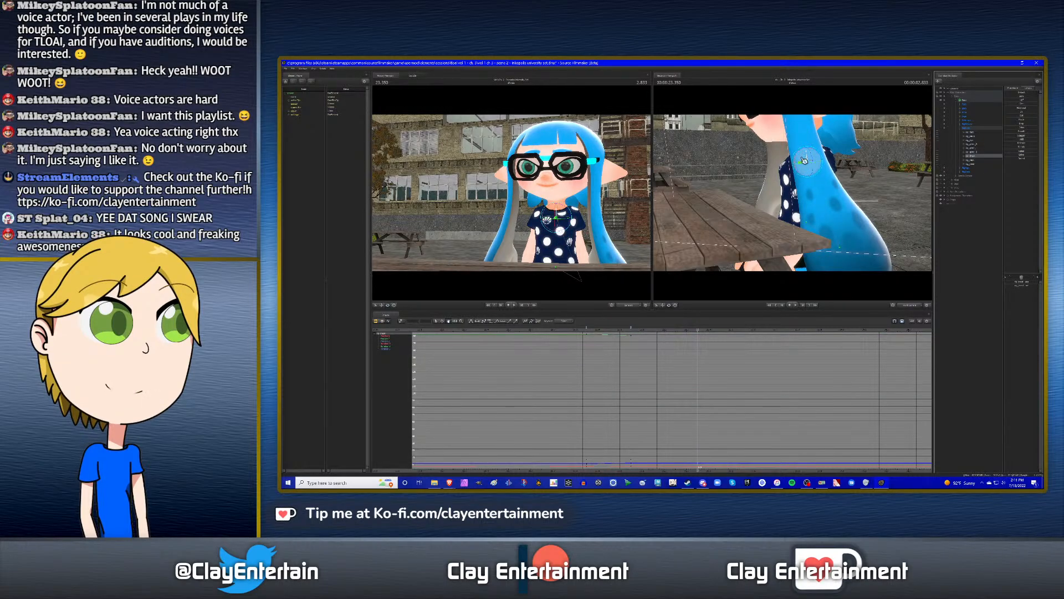
{"action": "left_click_drag", "start_coordinate": [804, 161], "coordinate": [805, 160]}
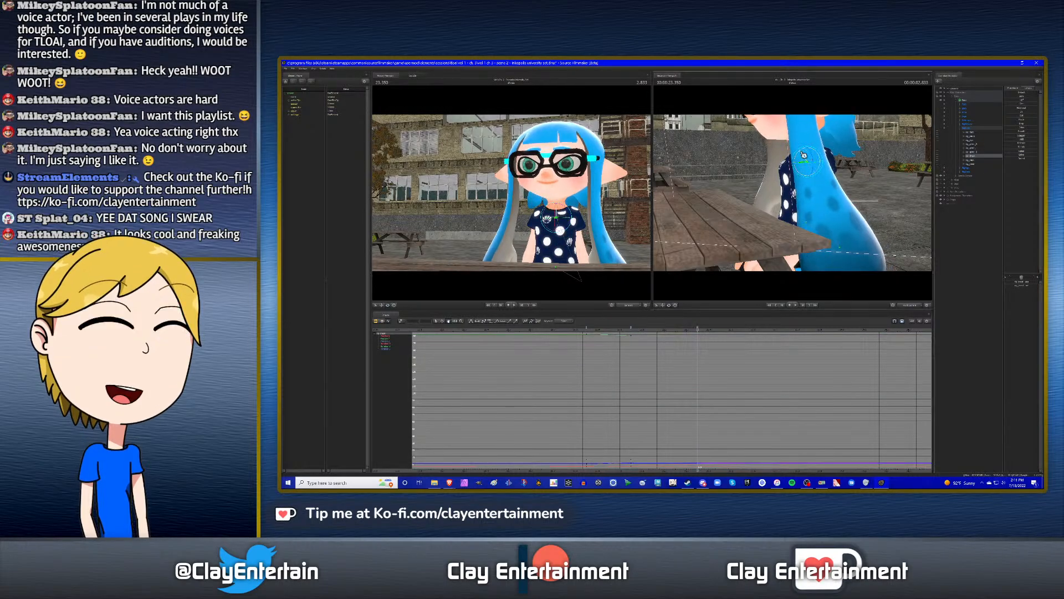
{"action": "left_click", "coordinate": [976, 165]}
{"action": "left_click_drag", "start_coordinate": [801, 142], "coordinate": [798, 130]}
{"action": "left_click", "coordinate": [973, 163]}
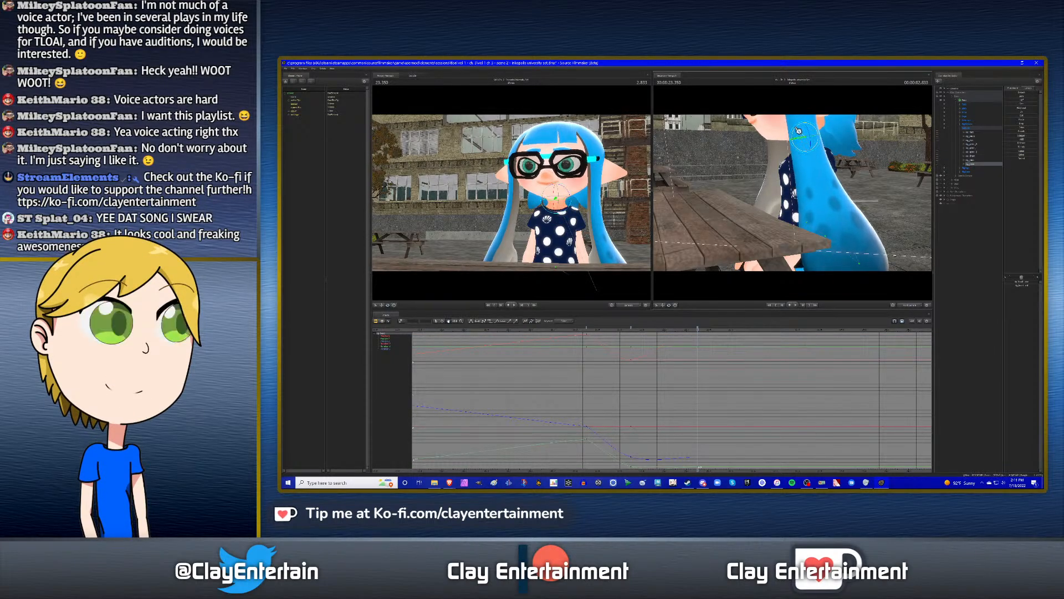
- Play back the new movement, select the bones from pelvis to head and move their last keyframe earlier, closer to the previous one
{"action": "left_click", "coordinate": [664, 329]}
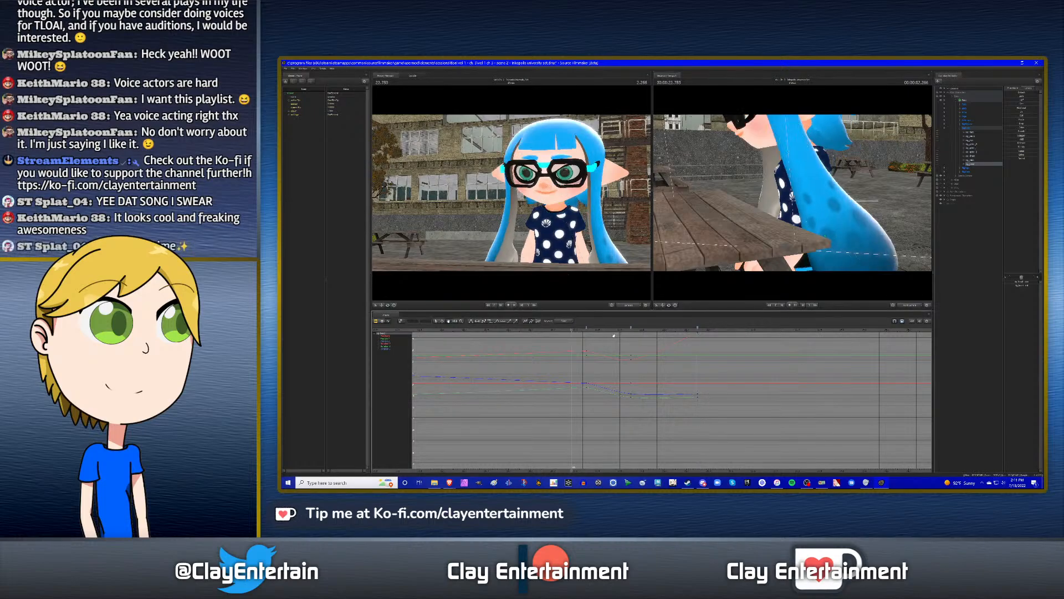
{"action": "key", "text": "space"}
{"action": "left_click_drag", "start_coordinate": [581, 330], "coordinate": [709, 330]}
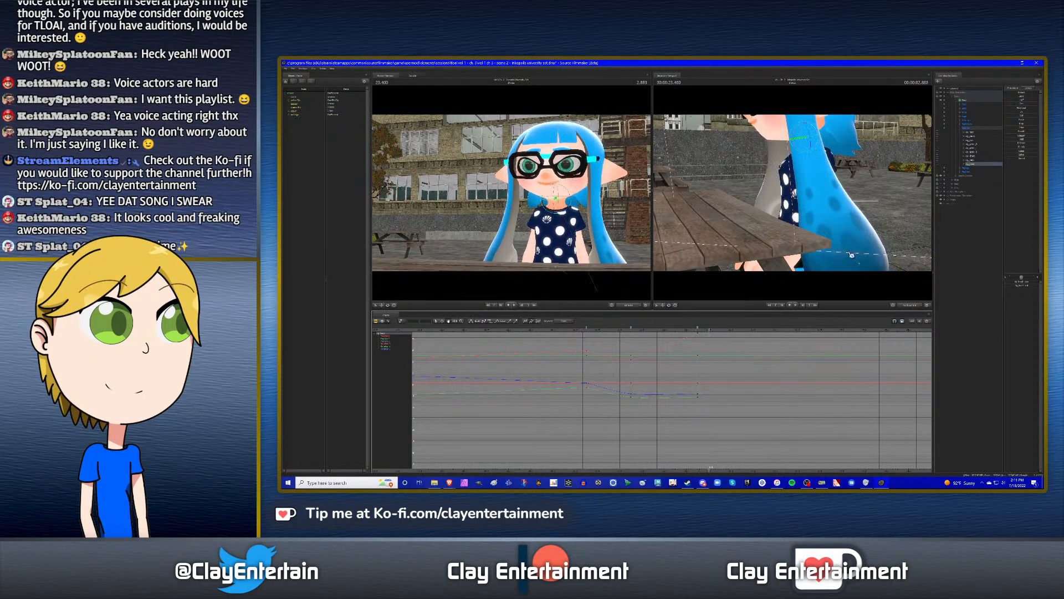
{"action": "left_click", "coordinate": [975, 147], "text": "shift"}
{"action": "left_click", "coordinate": [661, 329]}
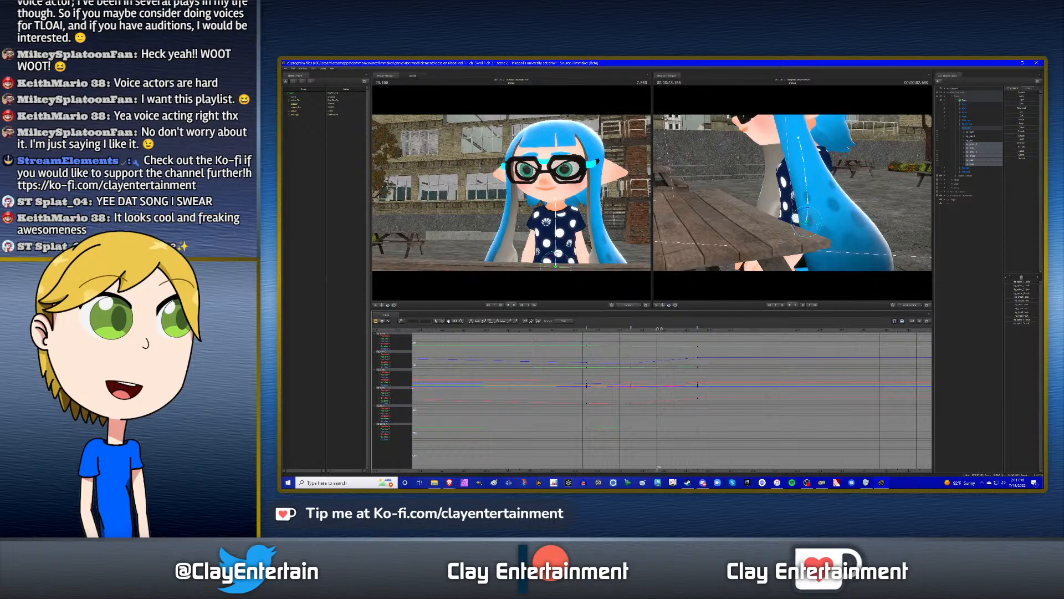
{"action": "left_click_drag", "start_coordinate": [698, 327], "coordinate": [659, 327]}
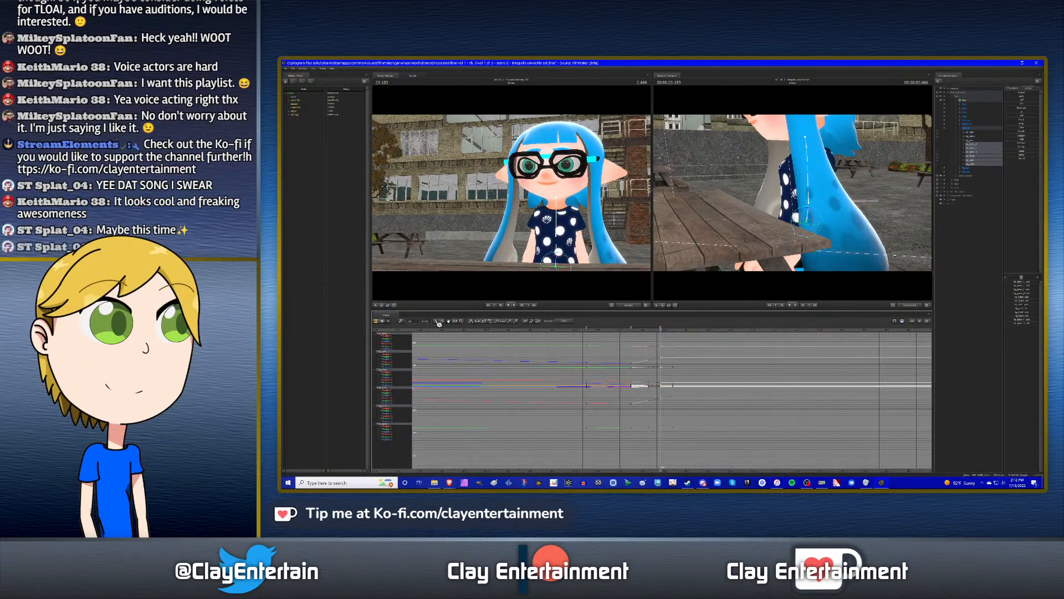
- Play back the retimed motion, select the last two keyframes together and shift both slightly later
{"action": "left_click", "coordinate": [585, 331]}
{"action": "key", "text": "space"}
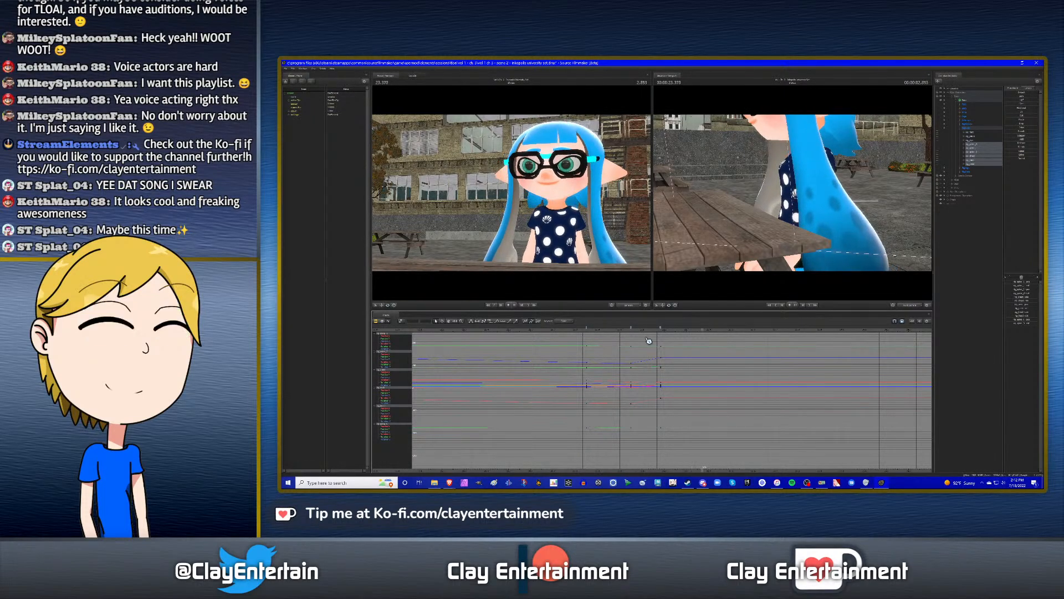
{"action": "left_click", "coordinate": [632, 328]}
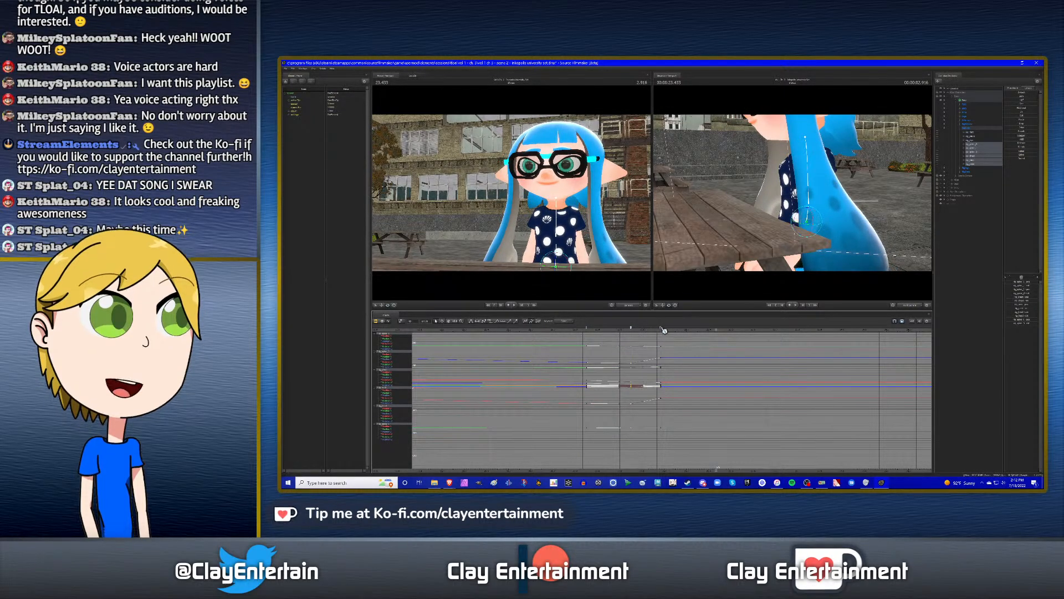
{"action": "left_click", "coordinate": [662, 327], "text": "shift"}
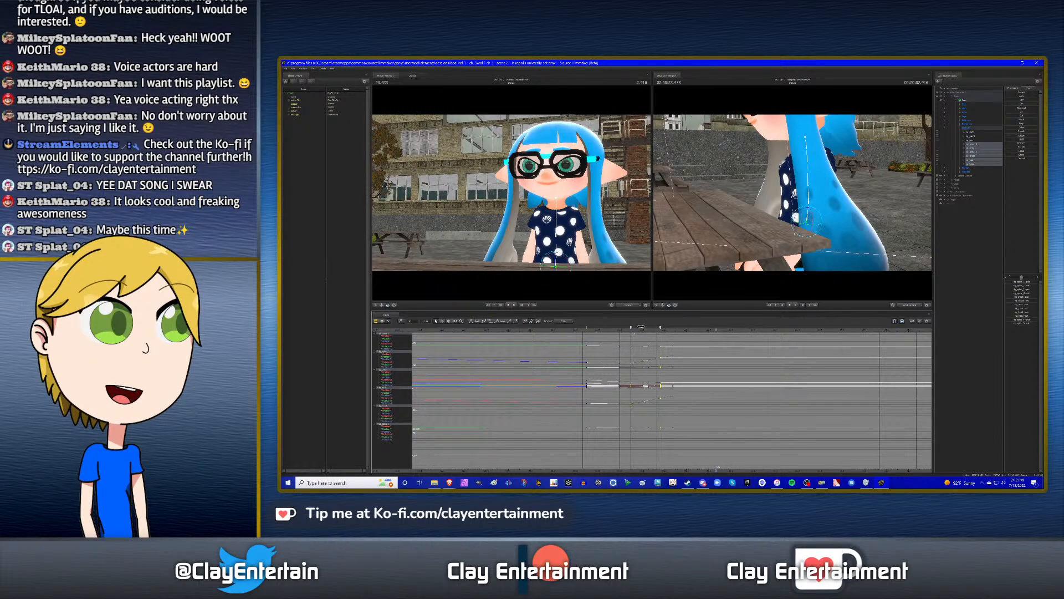
{"action": "left_click_drag", "start_coordinate": [640, 327], "coordinate": [651, 325]}
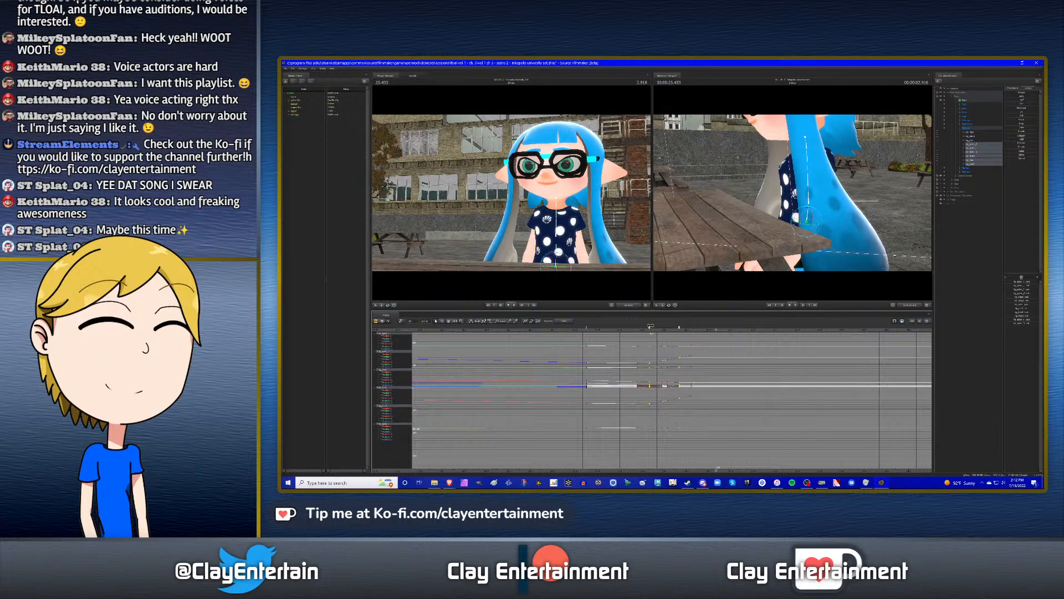
{"action": "left_click", "coordinate": [634, 341]}
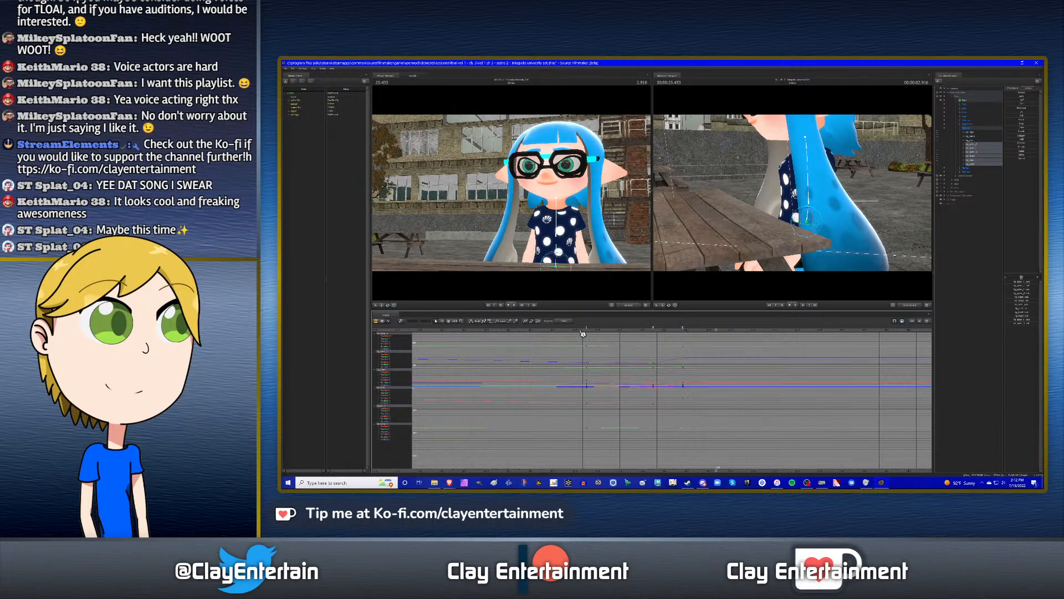
- Play back the shifted motion repeatedly from several points before the last keyframe to check its timing
{"action": "left_click", "coordinate": [582, 332]}
{"action": "key", "text": "space"}
{"action": "key", "text": "space"}
{"action": "left_click", "coordinate": [618, 333]}
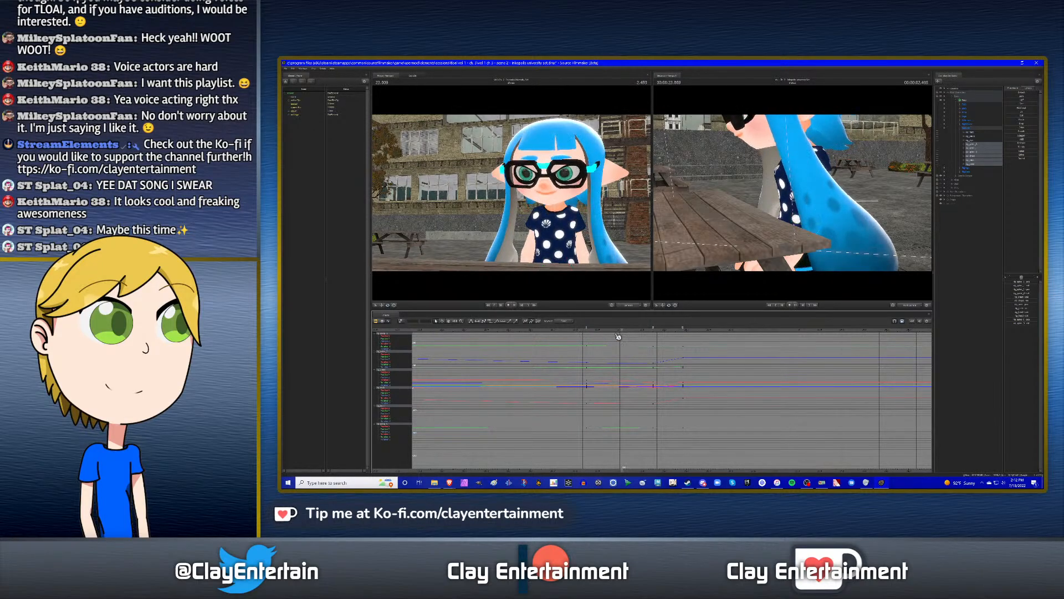
{"action": "key", "text": "space"}
{"action": "key", "text": "space"}
{"action": "left_click", "coordinate": [652, 332]}
{"action": "key", "text": "space"}
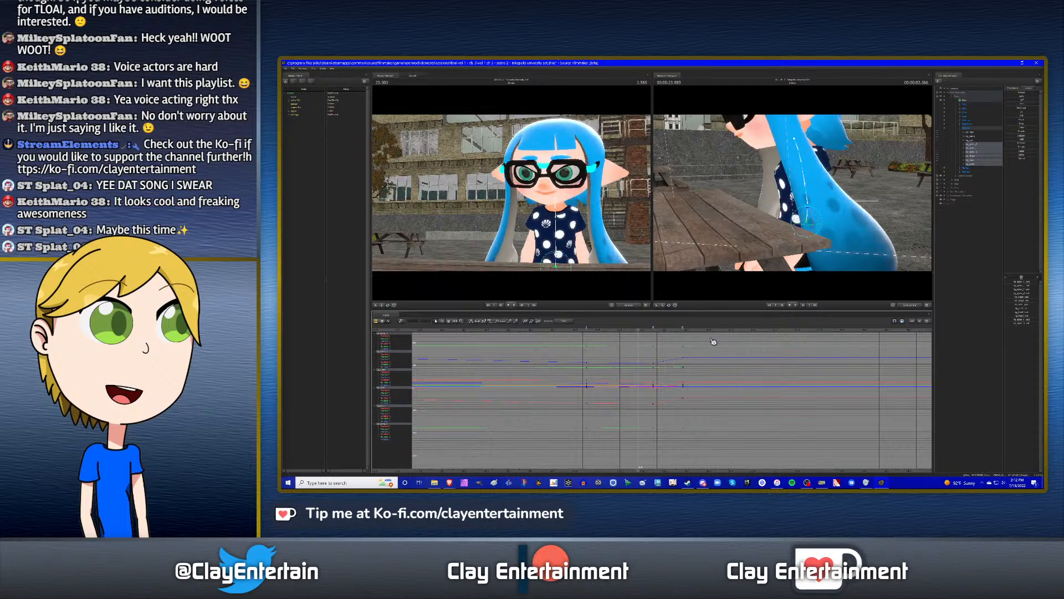
{"action": "key", "text": "space"}
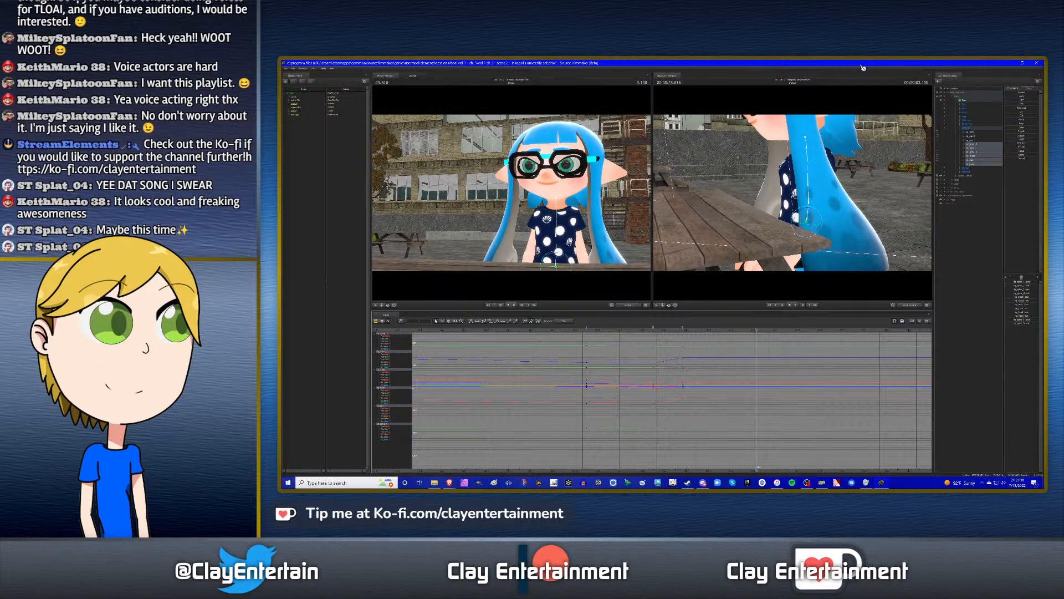
- Go to a frame shortly after the last keyframe and slightly rotate the pelvis there to start a settling pose
{"action": "scroll", "coordinate": [750, 377], "scroll_direction": "down", "scroll_amount": 3}
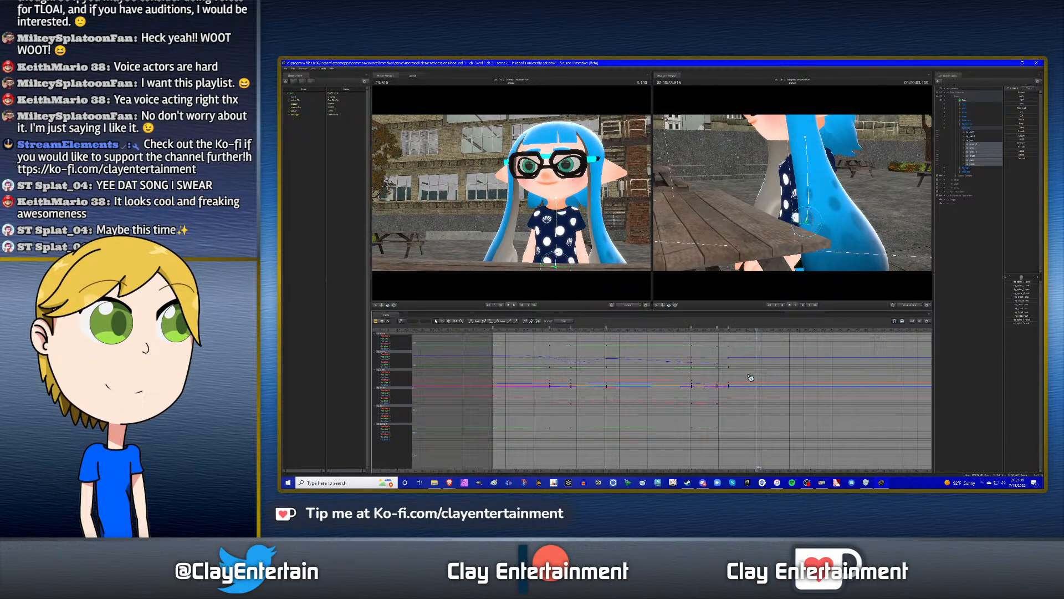
{"action": "scroll", "coordinate": [751, 377], "scroll_direction": "down", "scroll_amount": 1}
{"action": "left_click", "coordinate": [450, 321]}
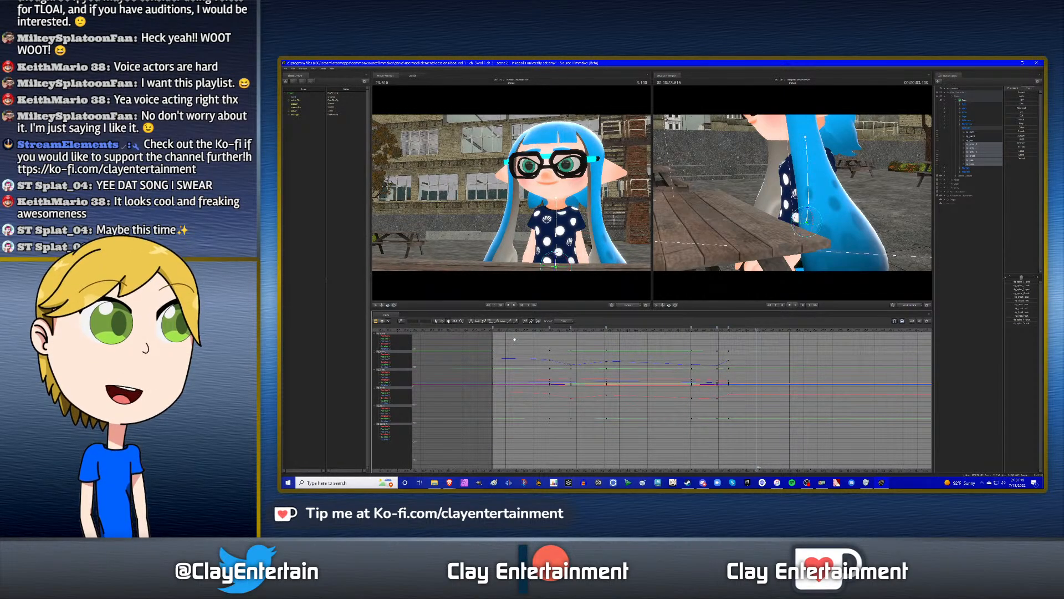
{"action": "left_click_drag", "start_coordinate": [732, 371], "coordinate": [622, 386]}
{"action": "scroll", "coordinate": [669, 385], "scroll_direction": "up", "scroll_amount": 3}
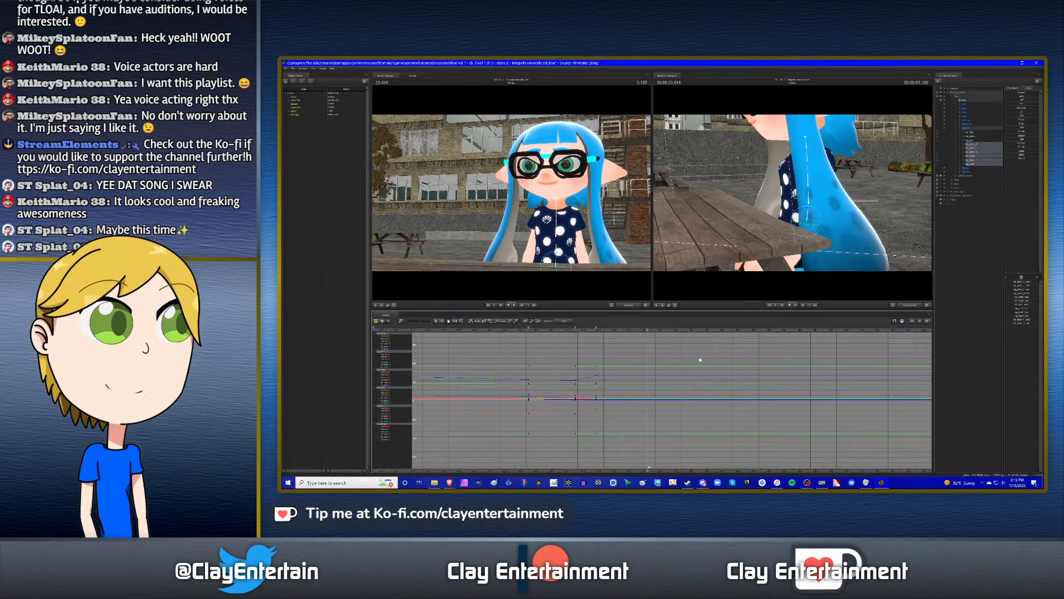
{"action": "scroll", "coordinate": [681, 348], "scroll_direction": "down", "scroll_amount": 1}
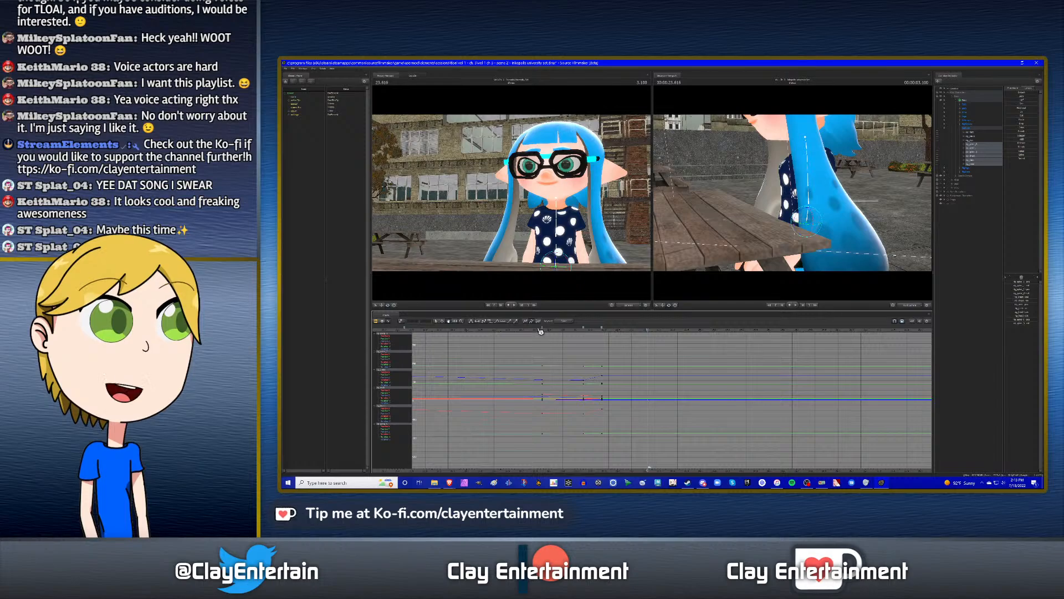
{"action": "left_click_drag", "start_coordinate": [542, 332], "coordinate": [617, 333]}
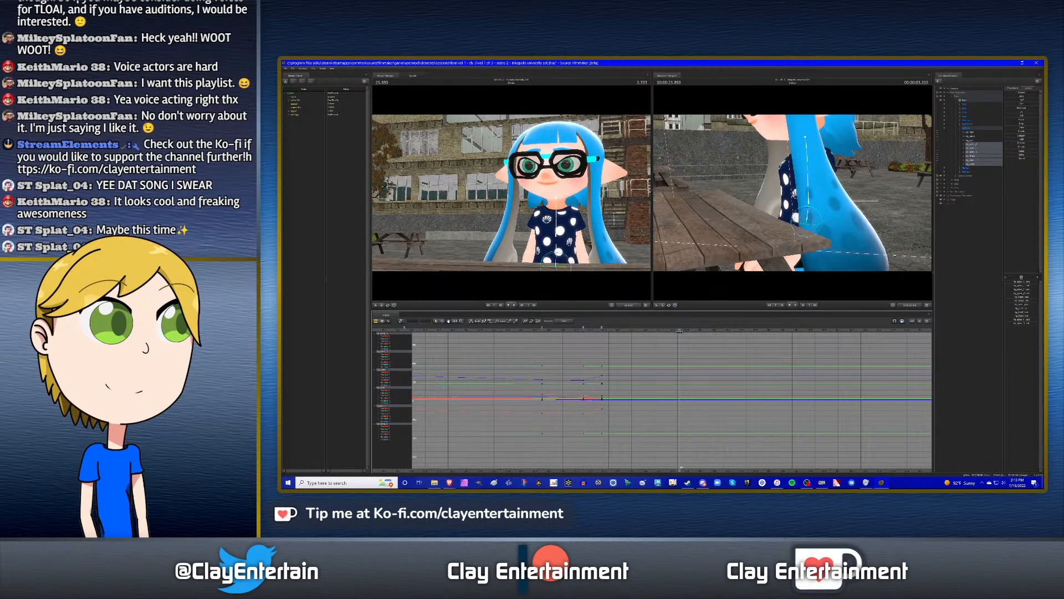
{"action": "left_click", "coordinate": [979, 144]}
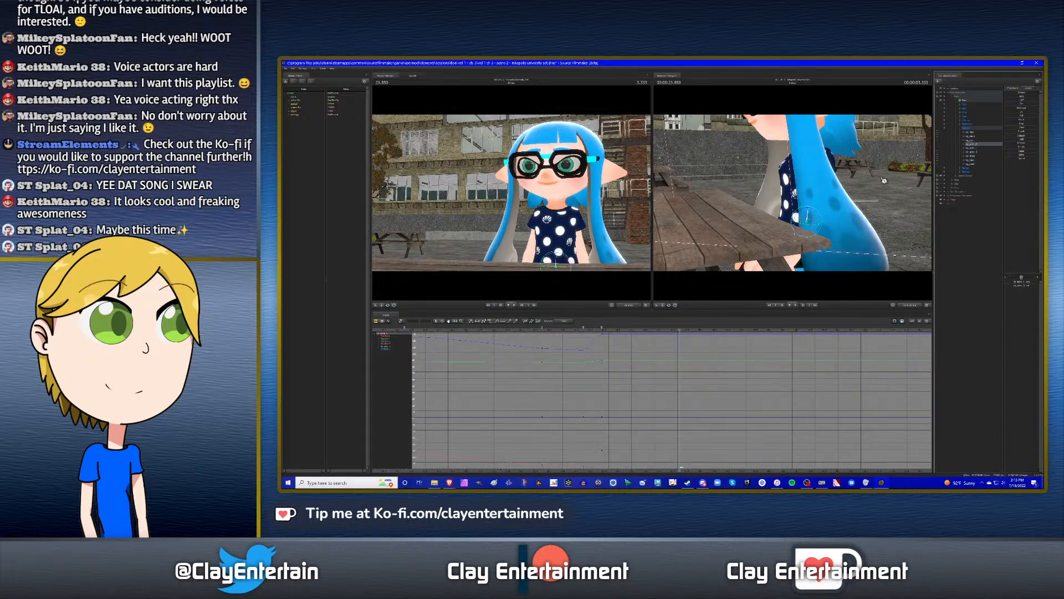
{"action": "left_click_drag", "start_coordinate": [882, 181], "coordinate": [992, 183], "text": "alt"}
{"action": "left_click_drag", "start_coordinate": [806, 194], "coordinate": [742, 173], "text": "alt"}
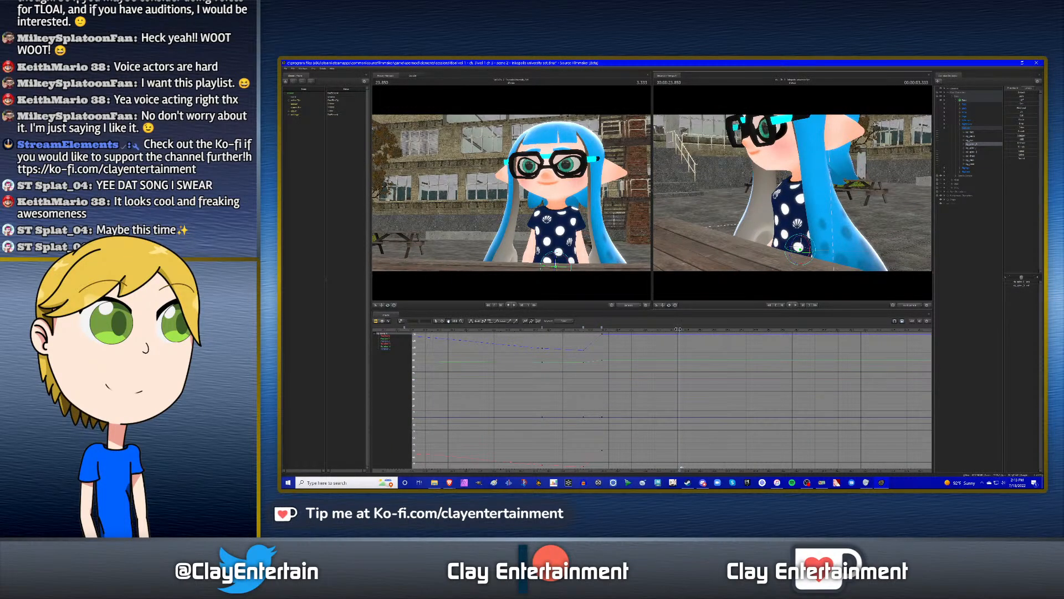
{"action": "left_click_drag", "start_coordinate": [791, 273], "coordinate": [846, 274], "text": "alt"}
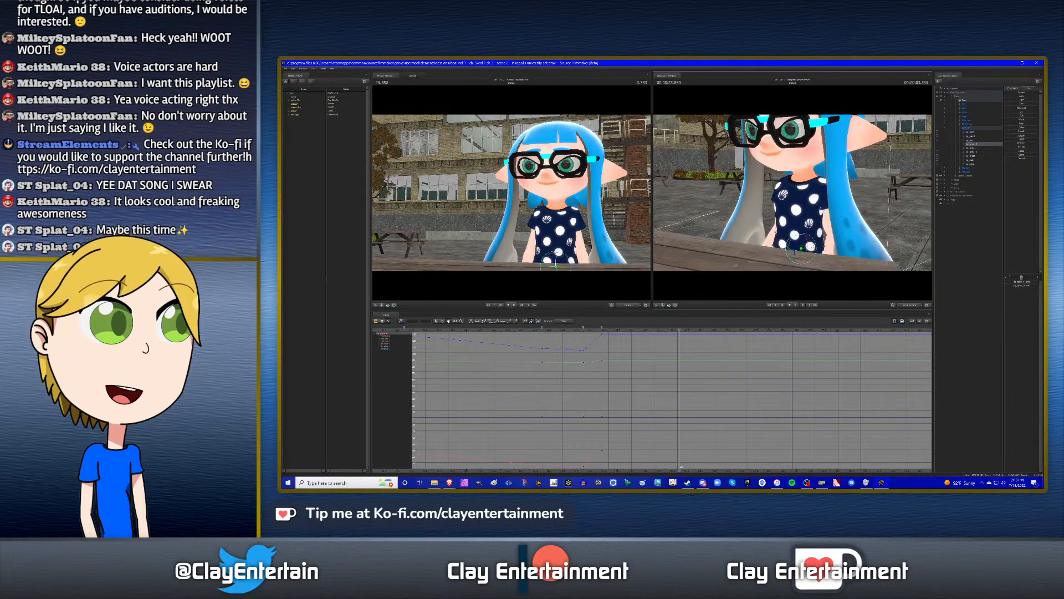
{"action": "left_click_drag", "start_coordinate": [847, 197], "coordinate": [795, 197], "text": "alt"}
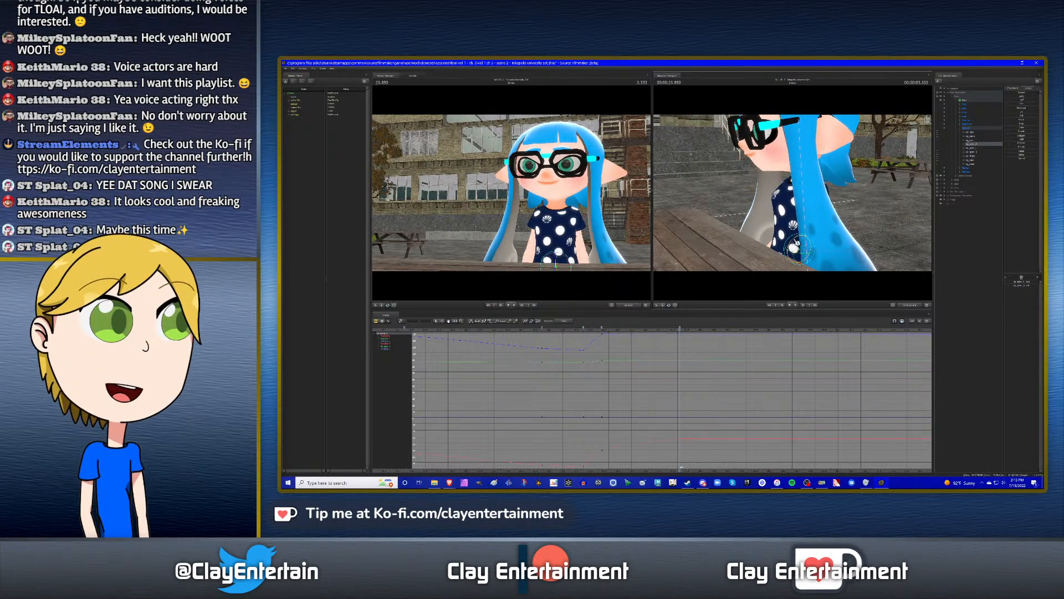
- Slightly rotate the spine bones and the head at the same frame to follow the pelvis
{"action": "left_click", "coordinate": [973, 148]}
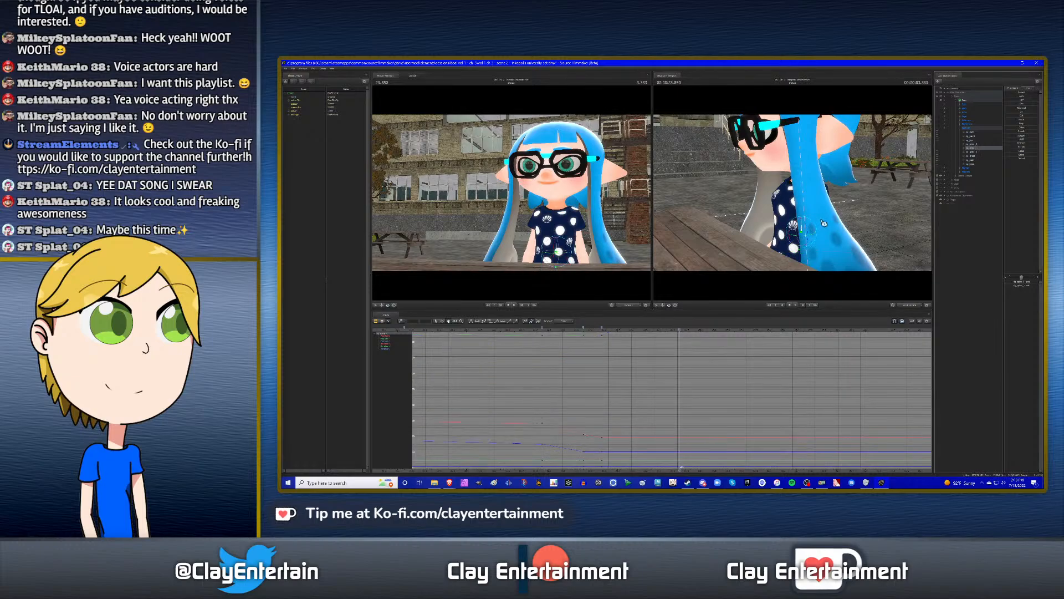
{"action": "left_click_drag", "start_coordinate": [798, 227], "coordinate": [797, 206]}
{"action": "left_click", "coordinate": [972, 152]}
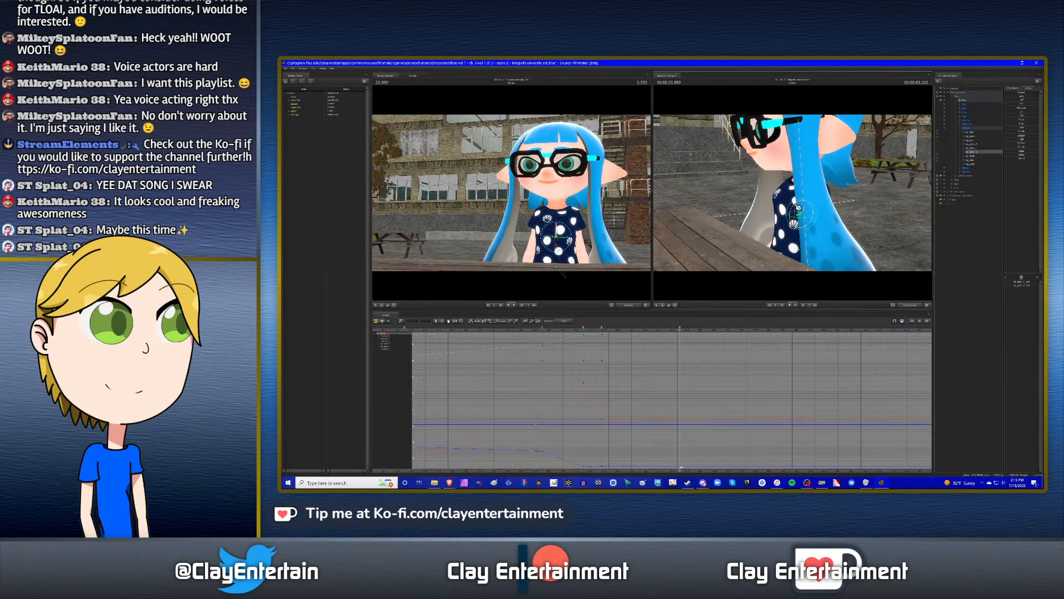
{"action": "left_click", "coordinate": [973, 156]}
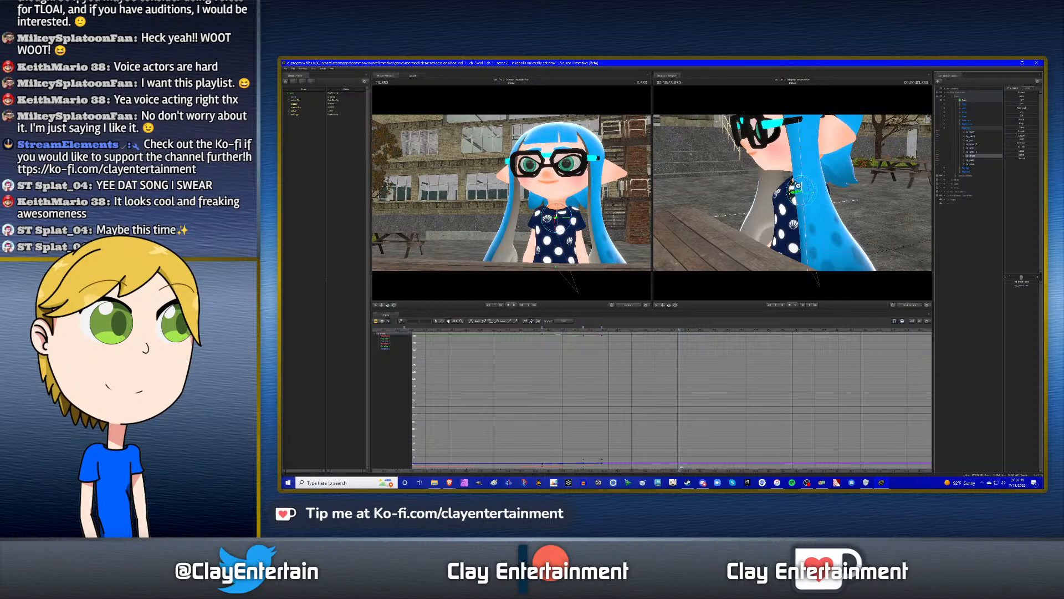
{"action": "left_click_drag", "start_coordinate": [797, 186], "coordinate": [797, 186]}
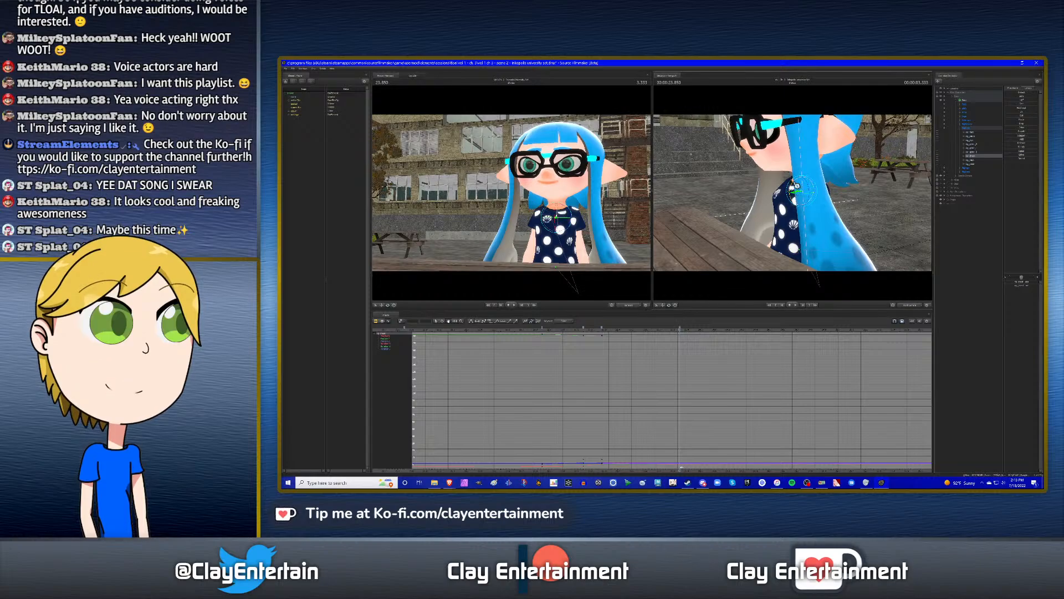
{"action": "left_click", "coordinate": [971, 160]}
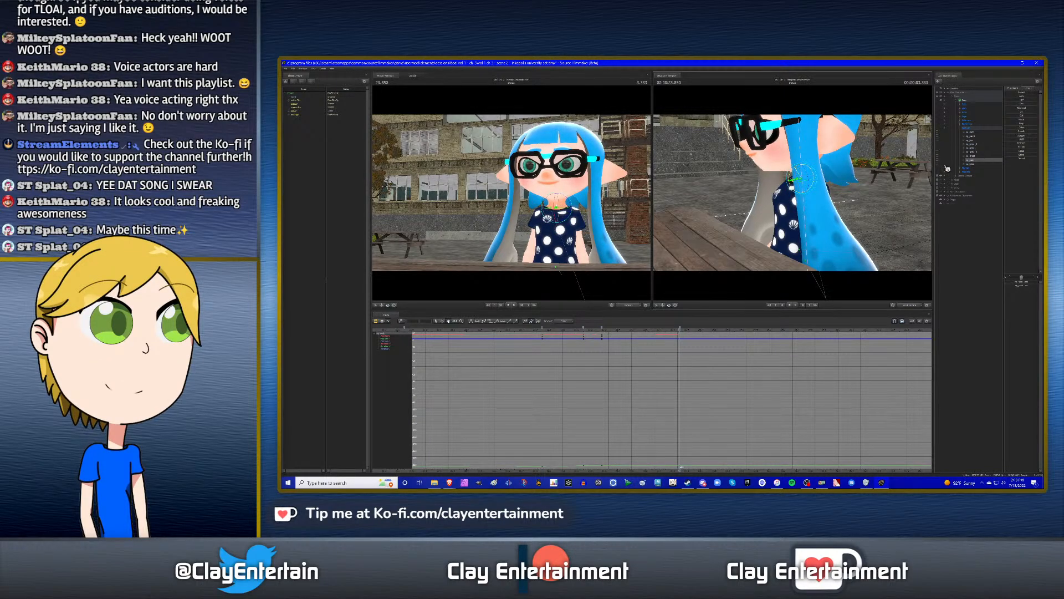
{"action": "left_click", "coordinate": [975, 164]}
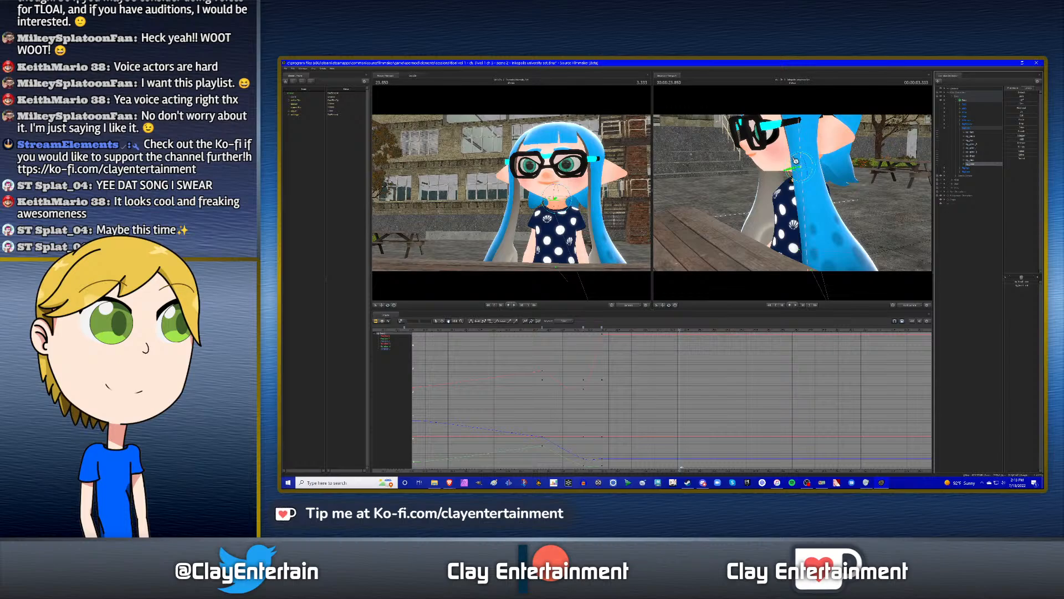
{"action": "left_click_drag", "start_coordinate": [795, 160], "coordinate": [795, 160]}
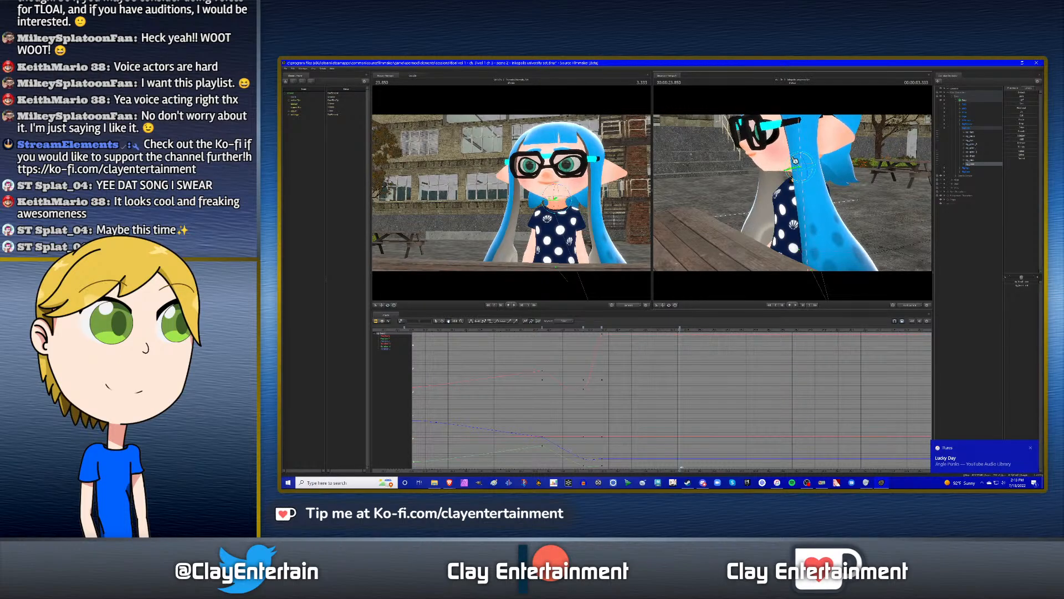
- Play back the settling movement several times from before the previous keyframes to check its flow
{"action": "scroll", "coordinate": [652, 367], "scroll_direction": "down", "scroll_amount": 3}
{"action": "left_click", "coordinate": [537, 330]}
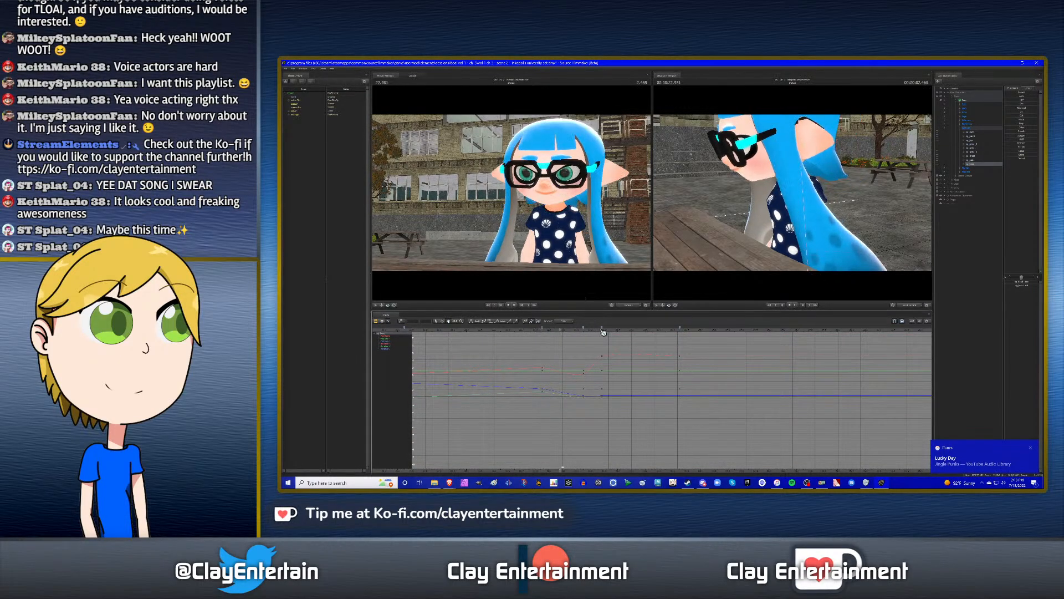
{"action": "key", "text": "space"}
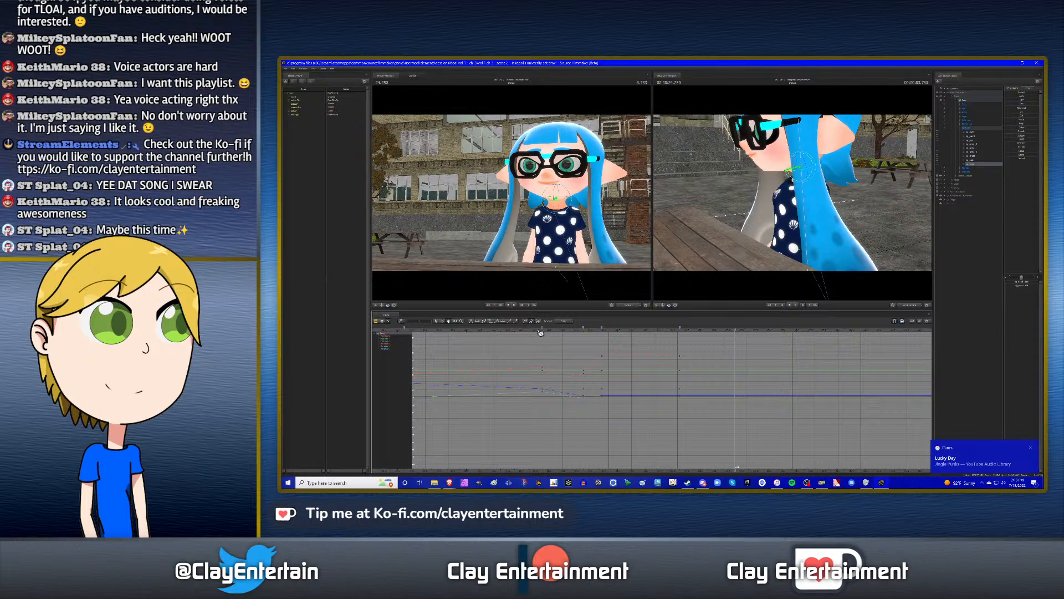
{"action": "left_click", "coordinate": [541, 331]}
{"action": "key", "text": "space"}
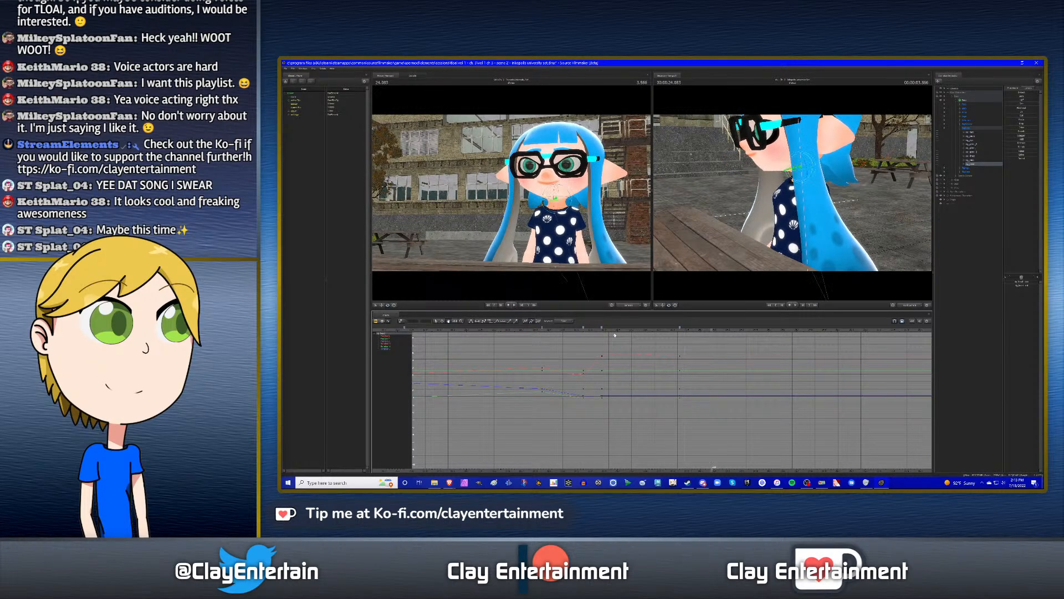
{"action": "left_click", "coordinate": [528, 332]}
{"action": "key", "text": "space"}
- Readjust the pelvis rotation at the settling keyframe and play back the corrected movement
{"action": "left_click", "coordinate": [974, 145]}
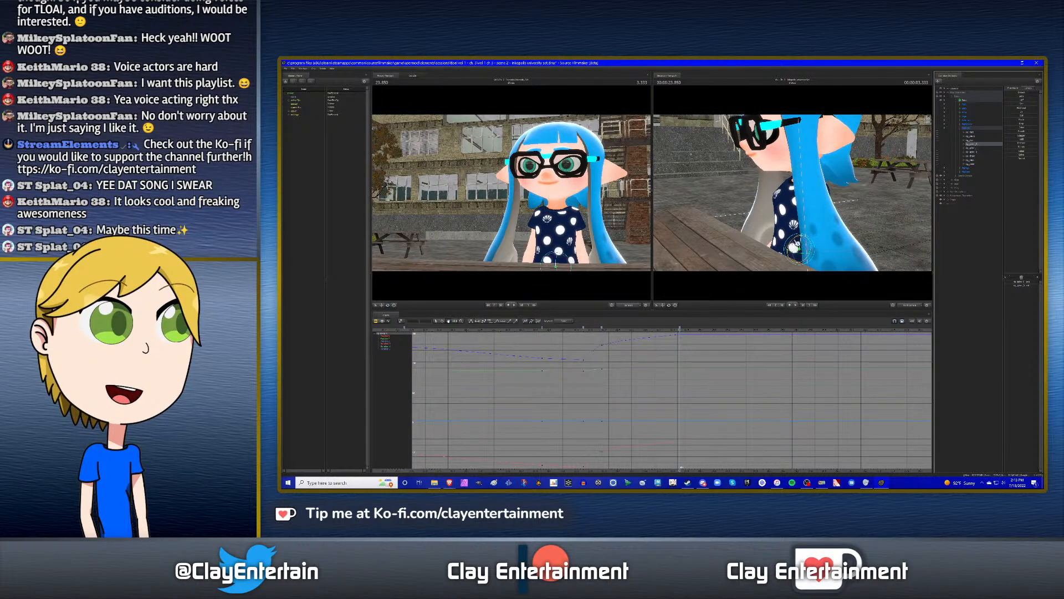
{"action": "left_click_drag", "start_coordinate": [797, 242], "coordinate": [797, 242]}
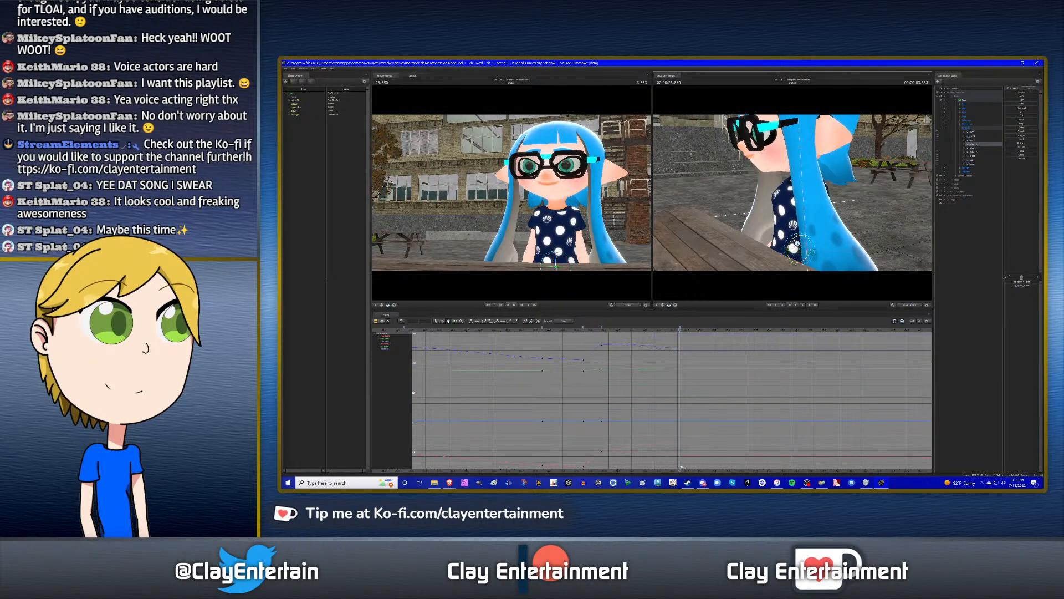
{"action": "left_click", "coordinate": [570, 331]}
{"action": "key", "text": "space"}
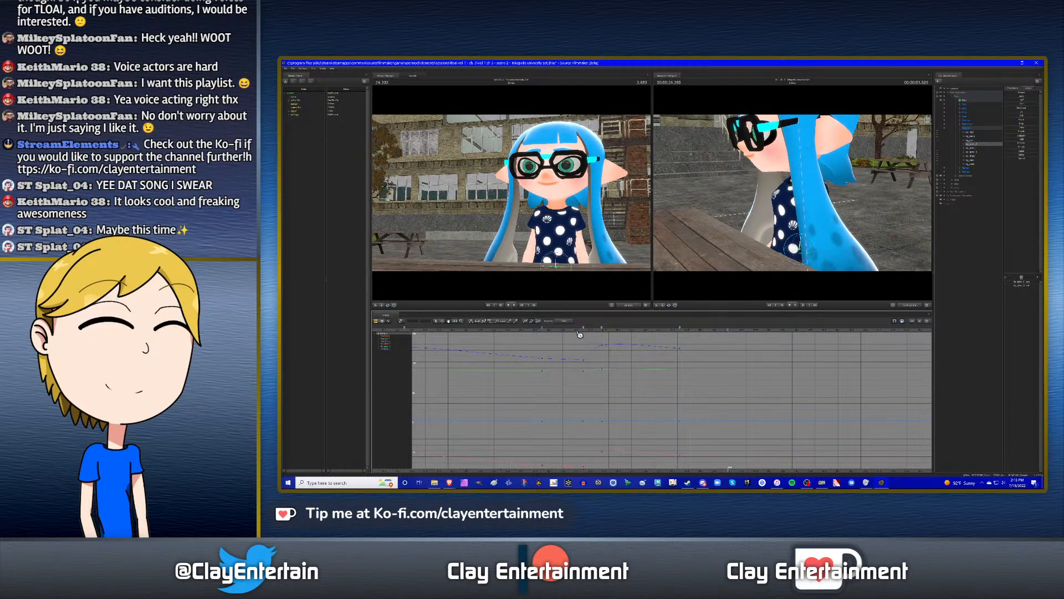
{"action": "key", "text": "space"}
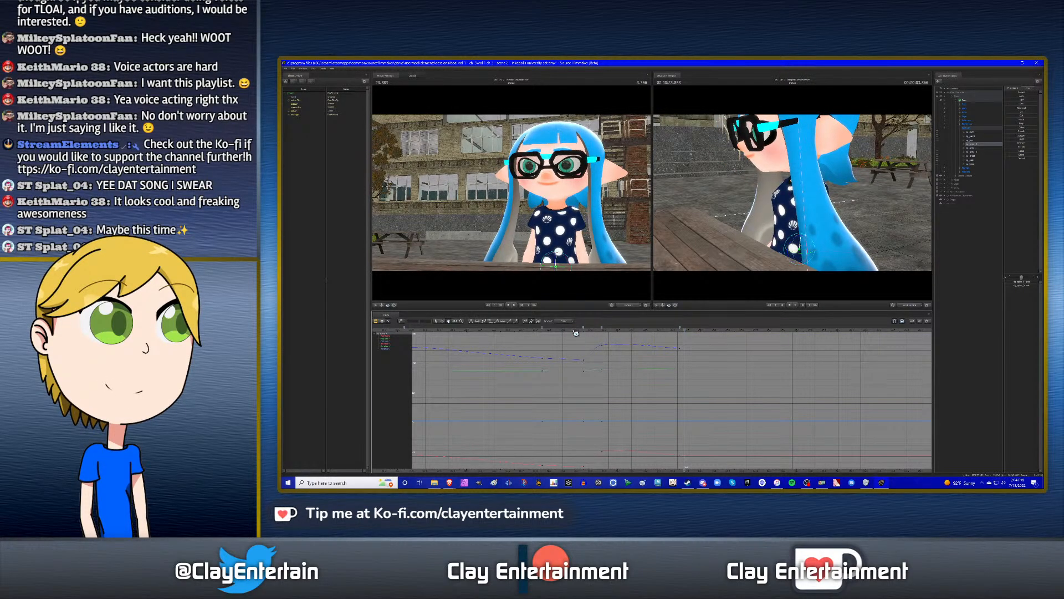
- Check the audio clips' timing in the Clip Editor, play back the shot and stop at the frame for the next pose in the Graph Editor
{"action": "scroll", "coordinate": [731, 364], "scroll_direction": "down", "scroll_amount": 2}
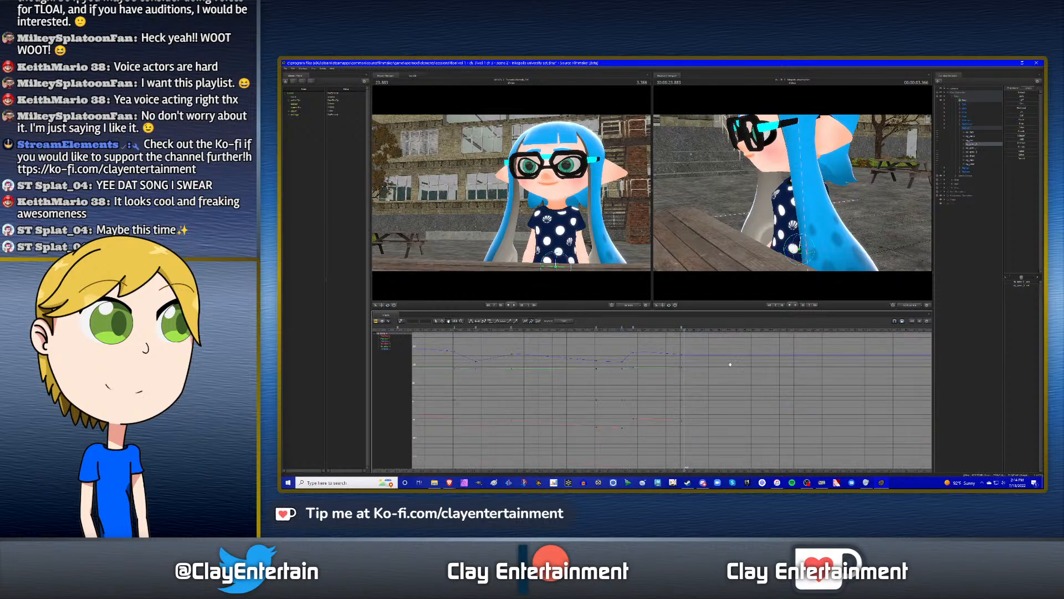
{"action": "key", "text": "F2"}
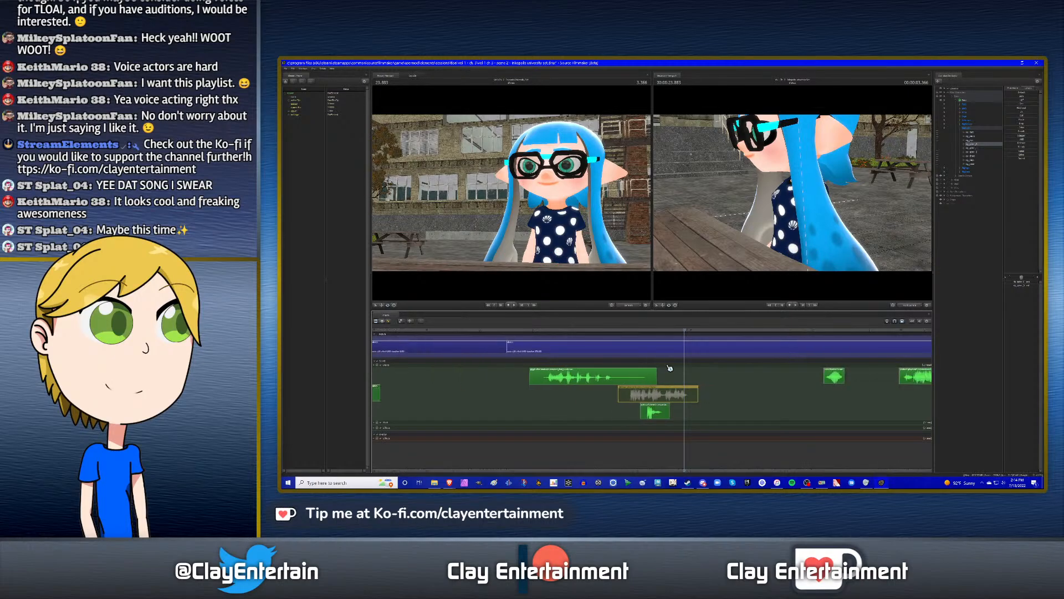
{"action": "left_click_drag", "start_coordinate": [706, 331], "coordinate": [722, 331]}
{"action": "left_click", "coordinate": [391, 322]}
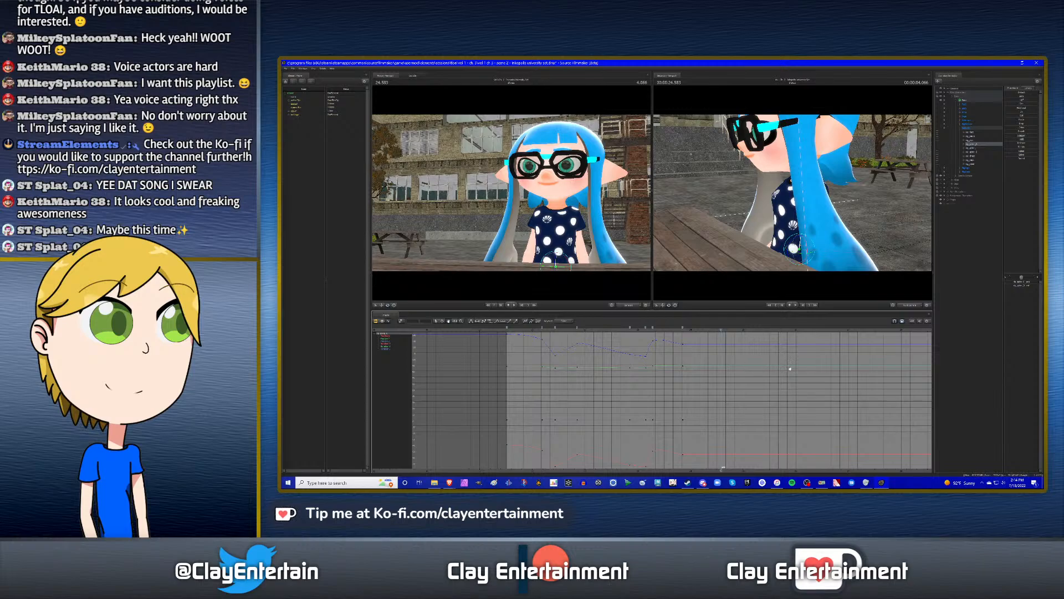
{"action": "scroll", "coordinate": [789, 368], "scroll_direction": "up", "scroll_amount": 3}
{"action": "left_click", "coordinate": [544, 331]}
{"action": "key", "text": "space"}
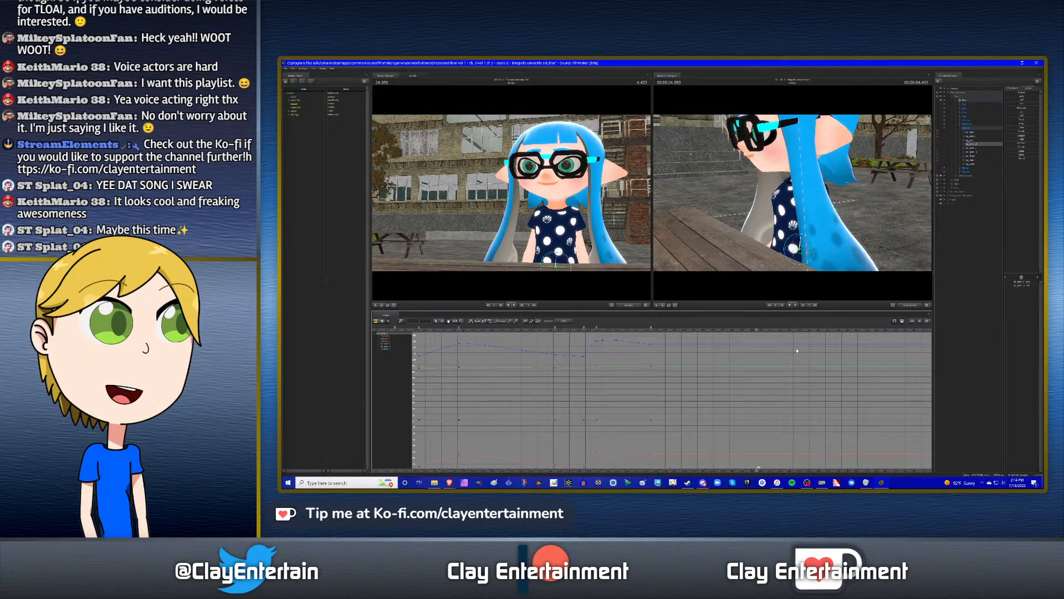
{"action": "key", "text": "Left"}
- Try to reuse the earlier keyframed pose of the pelvis-to-head bones at the current frame and play it back
{"action": "left_click", "coordinate": [974, 165], "text": "shift"}
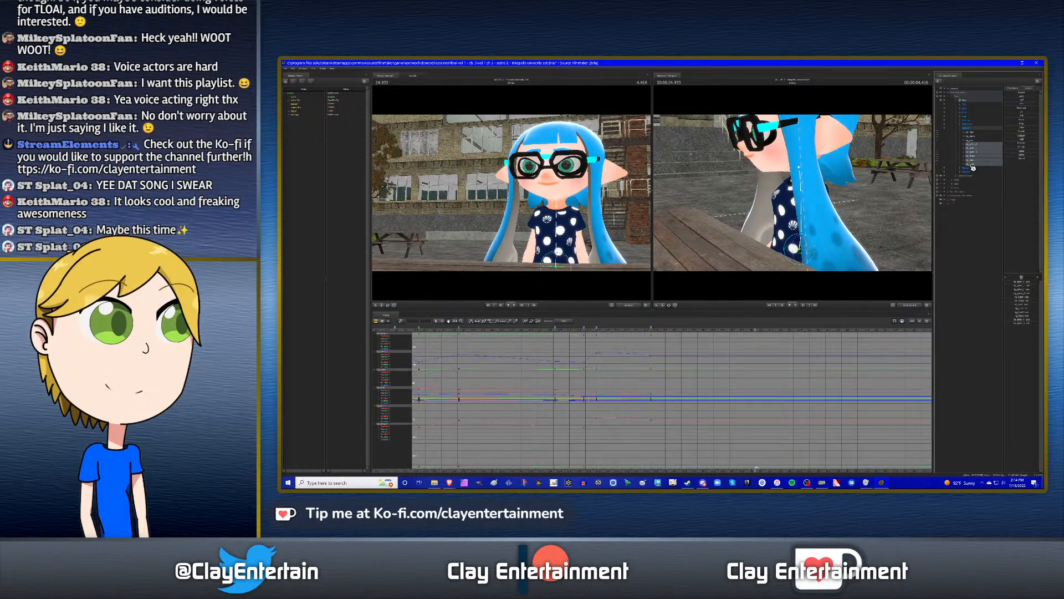
{"action": "right_click", "coordinate": [600, 330]}
{"action": "left_click", "coordinate": [609, 347]}
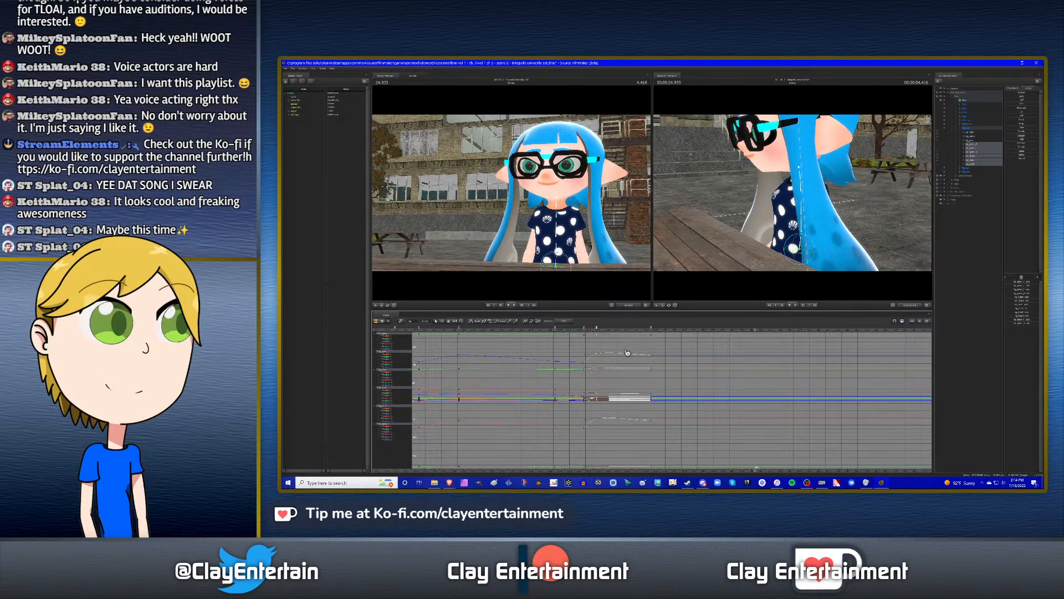
{"action": "left_click", "coordinate": [759, 329]}
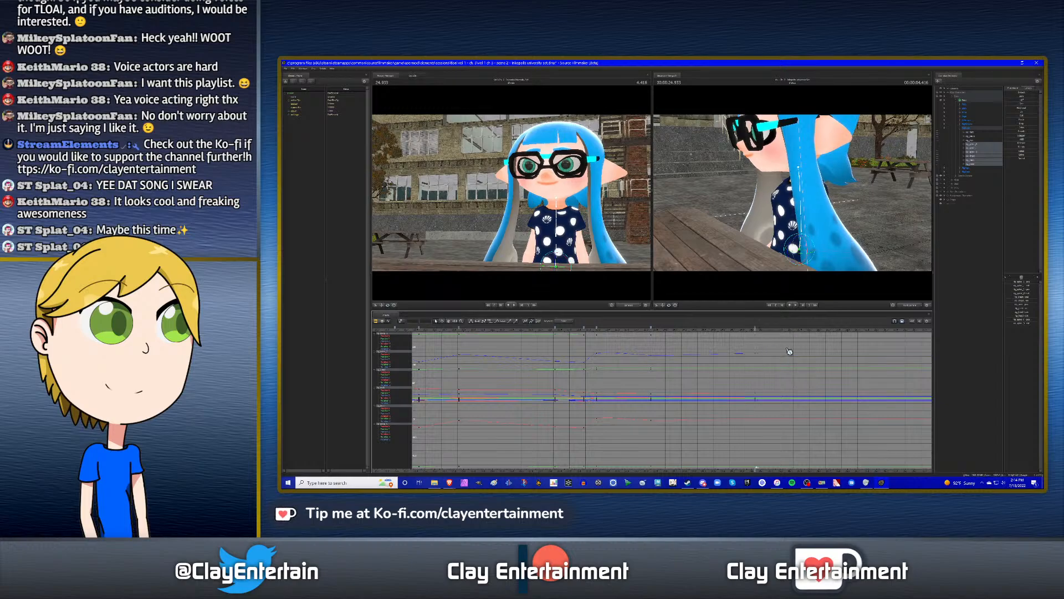
{"action": "left_click", "coordinate": [574, 328]}
{"action": "key", "text": "space"}
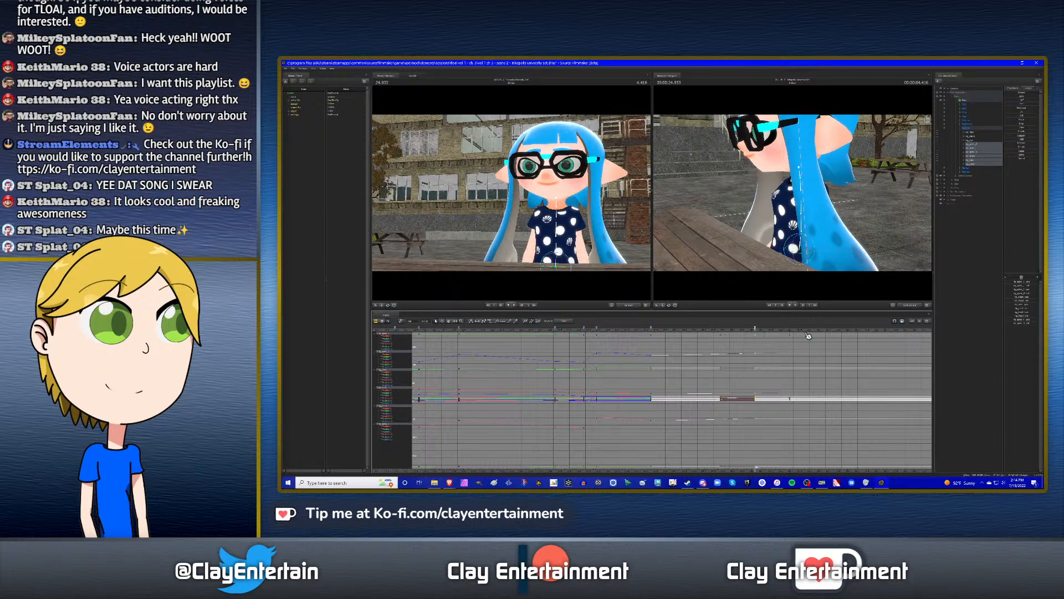
- Rotate the pelvis and the two lower spine bones slightly at the current frame to shape the next pose
{"action": "left_click", "coordinate": [975, 146]}
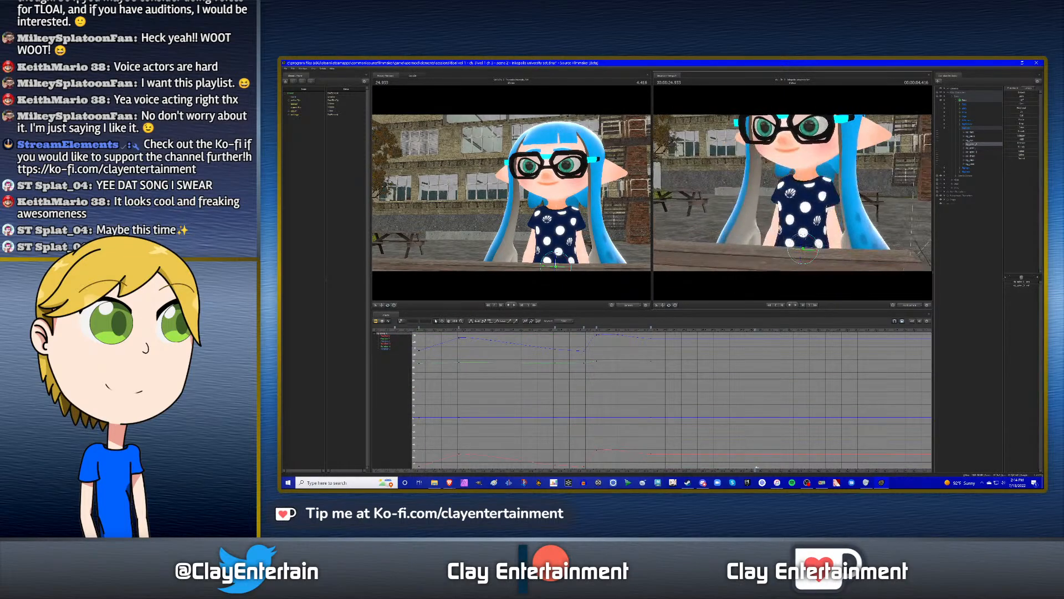
{"action": "left_click_drag", "start_coordinate": [810, 245], "coordinate": [809, 247]}
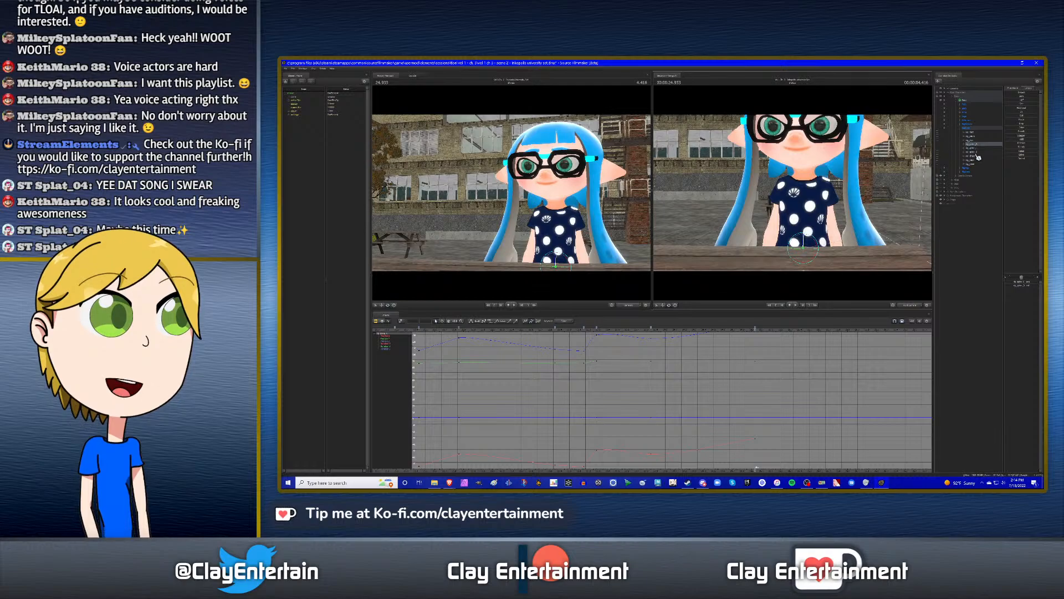
{"action": "left_click", "coordinate": [947, 148]}
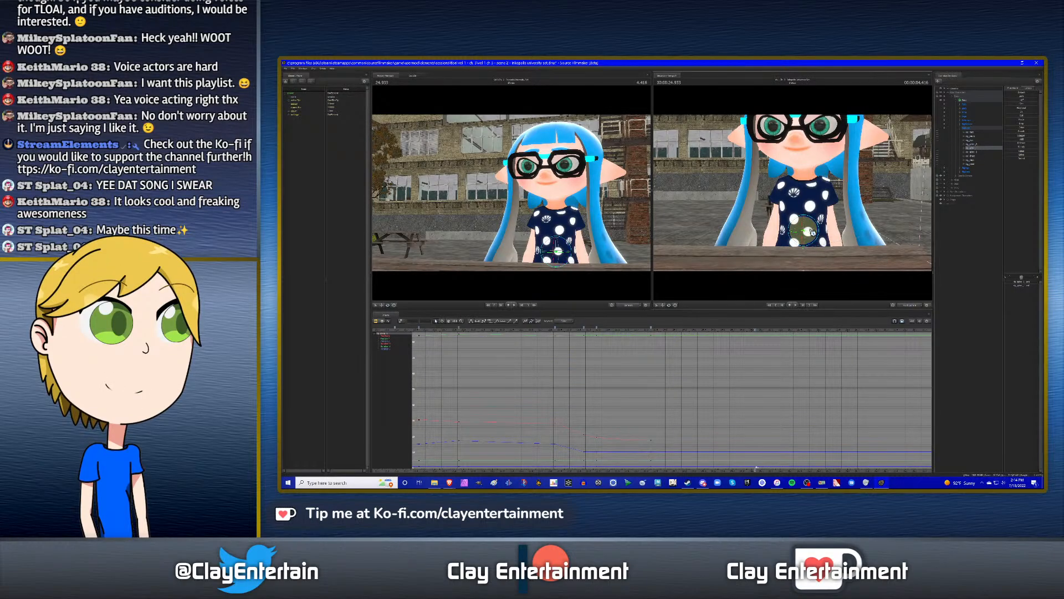
{"action": "left_click_drag", "start_coordinate": [811, 232], "coordinate": [812, 232]}
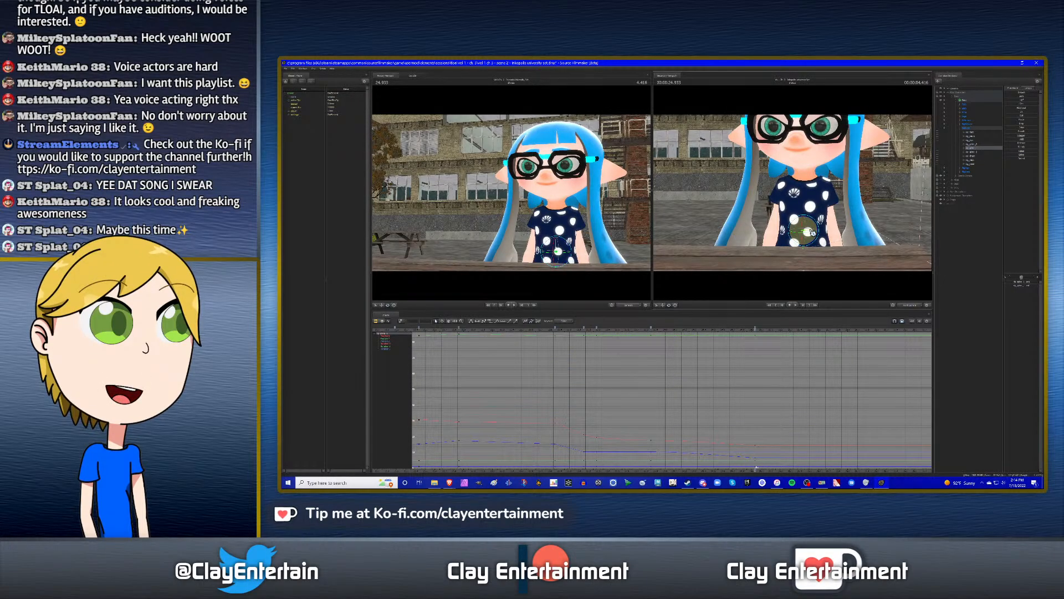
{"action": "left_click", "coordinate": [973, 152]}
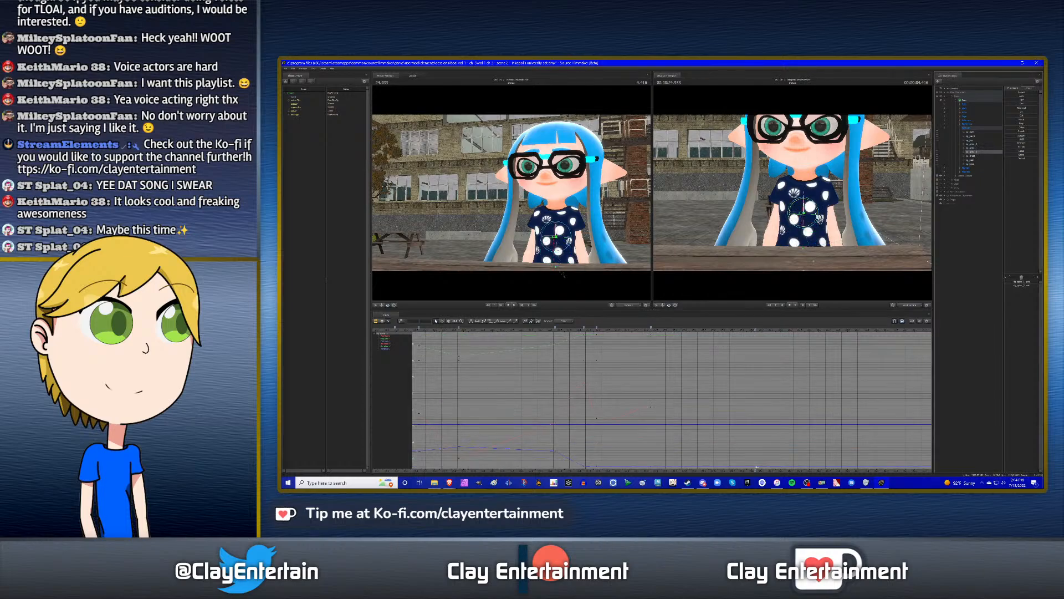
{"action": "left_click_drag", "start_coordinate": [802, 211], "coordinate": [802, 213]}
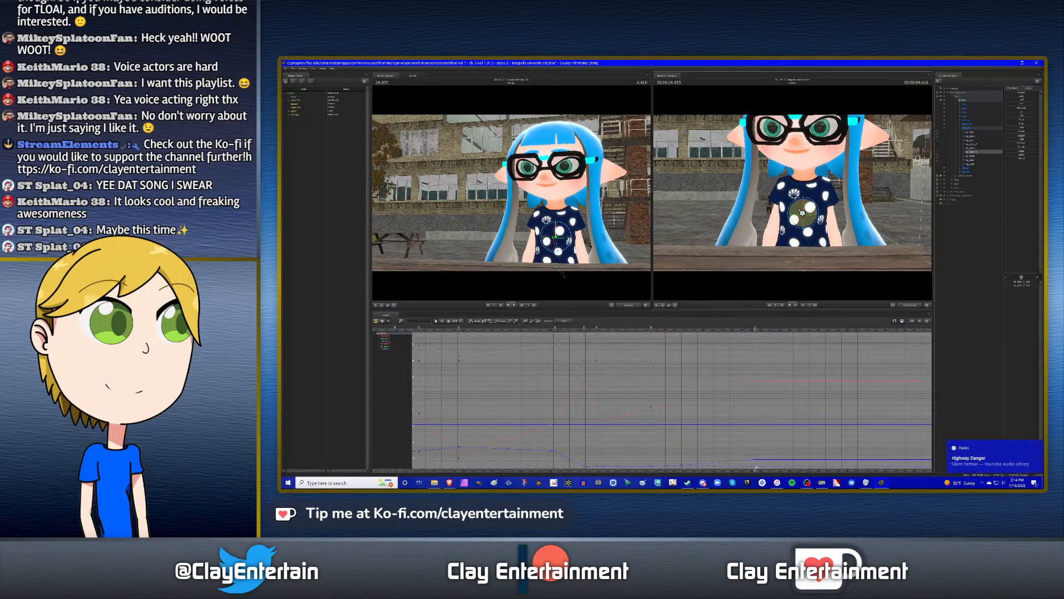
- Rotate the upper spine and neck bones for the new pose, comparing it with the previous keyframe
{"action": "left_click", "coordinate": [976, 158]}
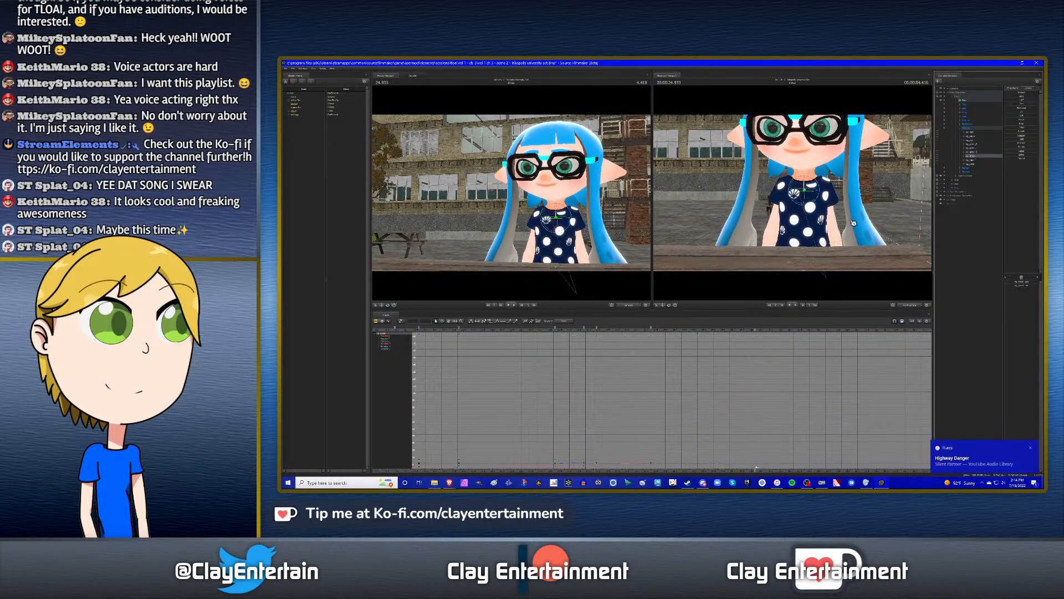
{"action": "left_click_drag", "start_coordinate": [810, 183], "coordinate": [805, 185]}
{"action": "key", "text": "Up"}
{"action": "key", "text": "Down"}
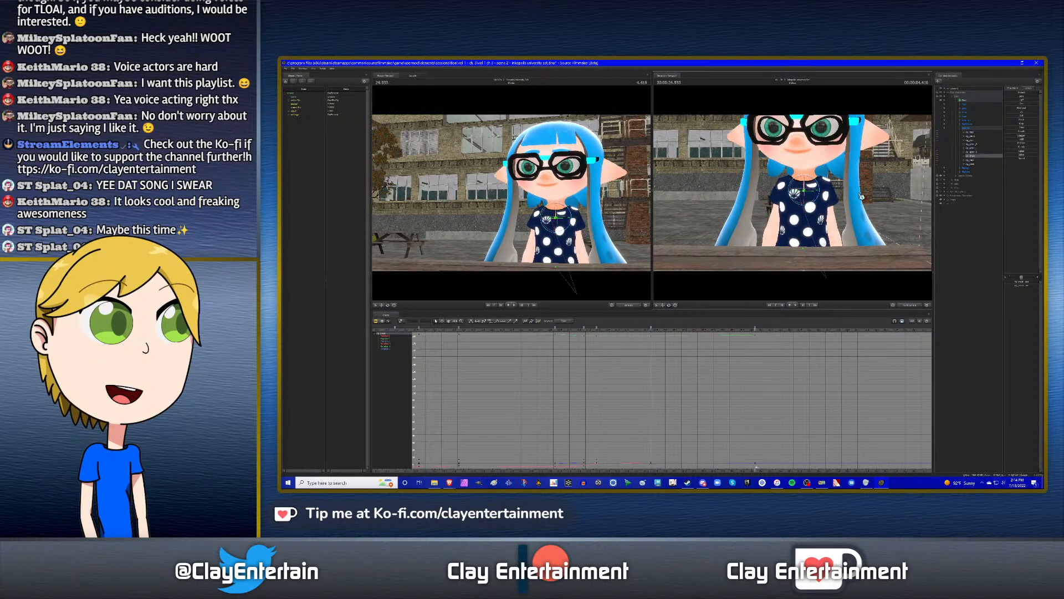
{"action": "left_click", "coordinate": [972, 161]}
{"action": "left_click_drag", "start_coordinate": [844, 204], "coordinate": [821, 185], "text": "alt"}
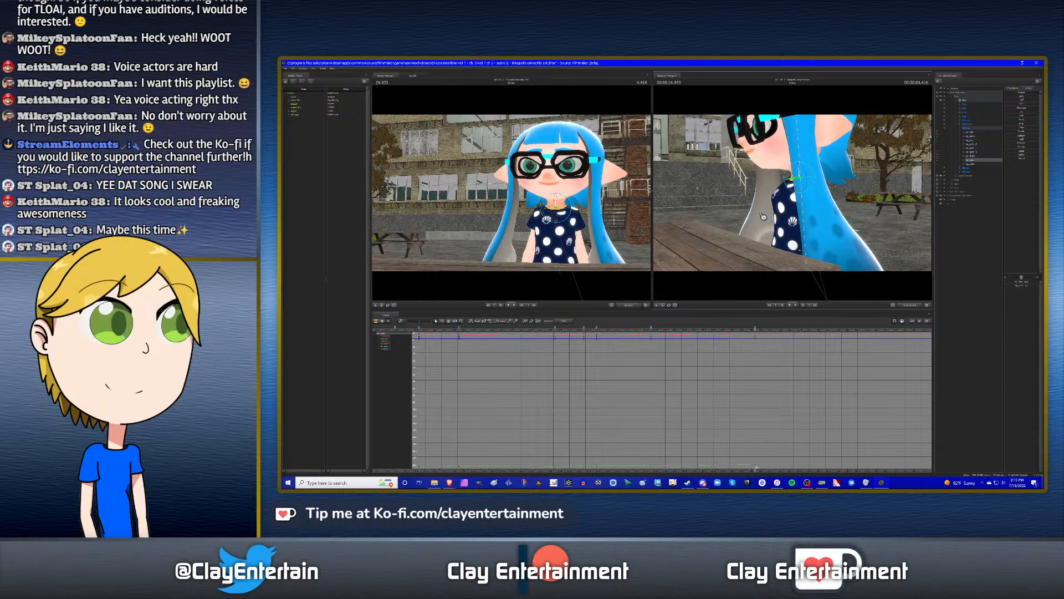
{"action": "left_click_drag", "start_coordinate": [763, 216], "coordinate": [815, 219], "text": "alt"}
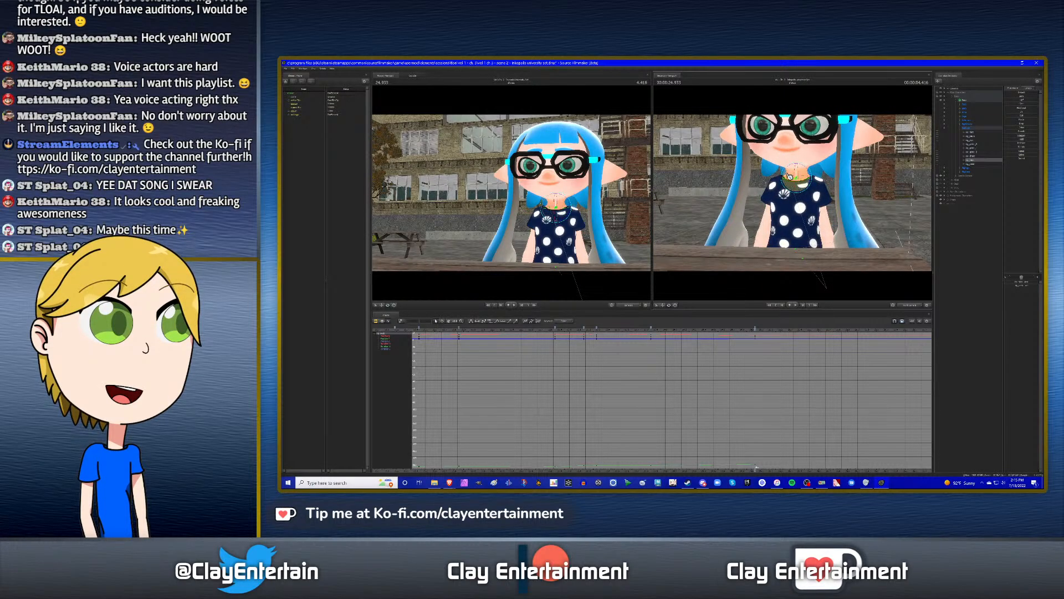
{"action": "left_click_drag", "start_coordinate": [791, 177], "coordinate": [792, 178]}
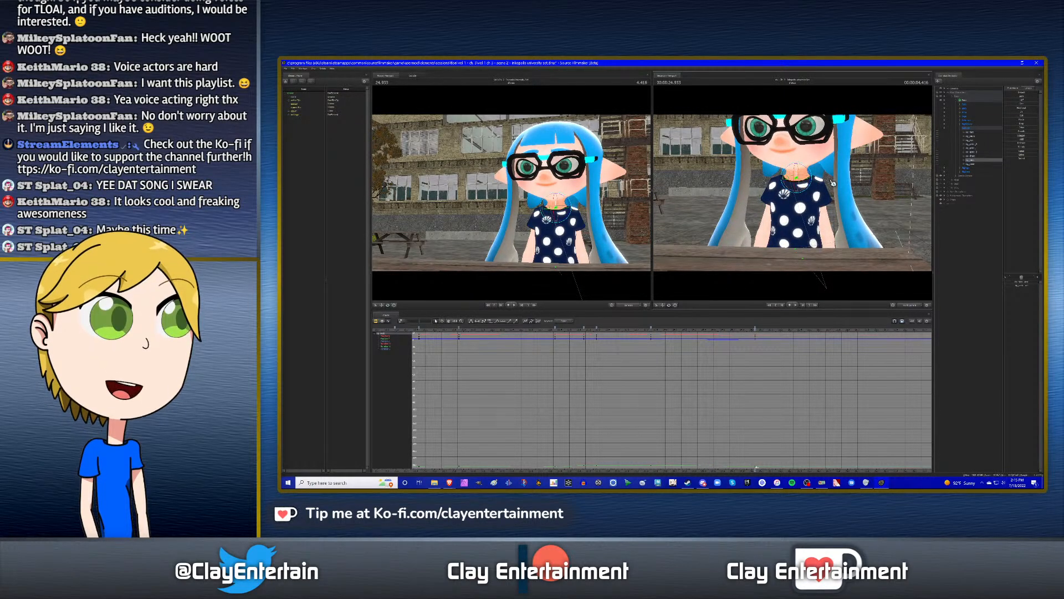
- Rotate the head for the new pose, compare it with the previous keyframe and play back the movement
{"action": "key", "text": "Down"}
{"action": "key", "text": "Up"}
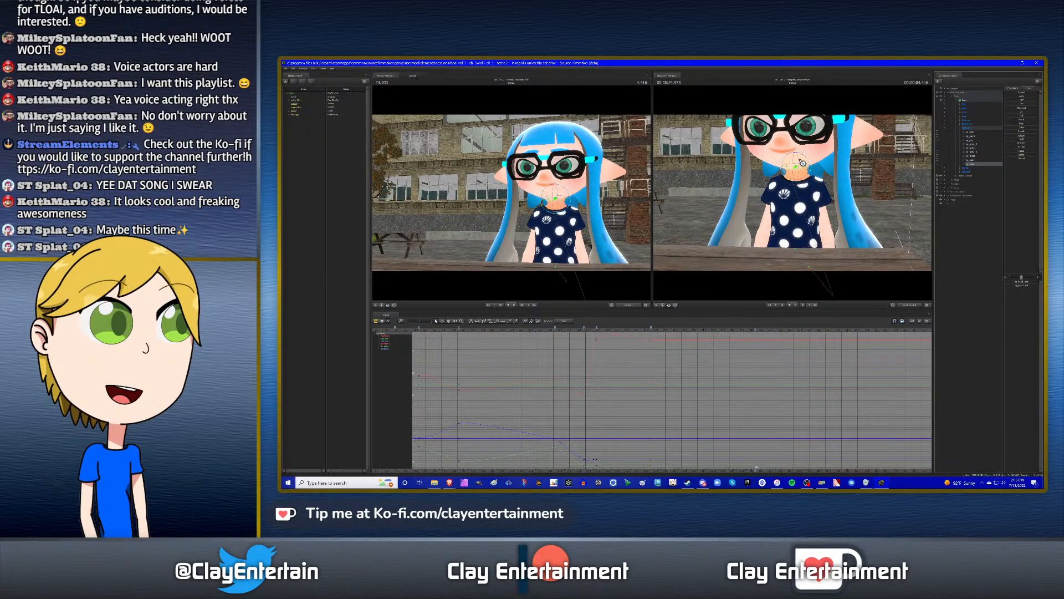
{"action": "key", "text": "Down"}
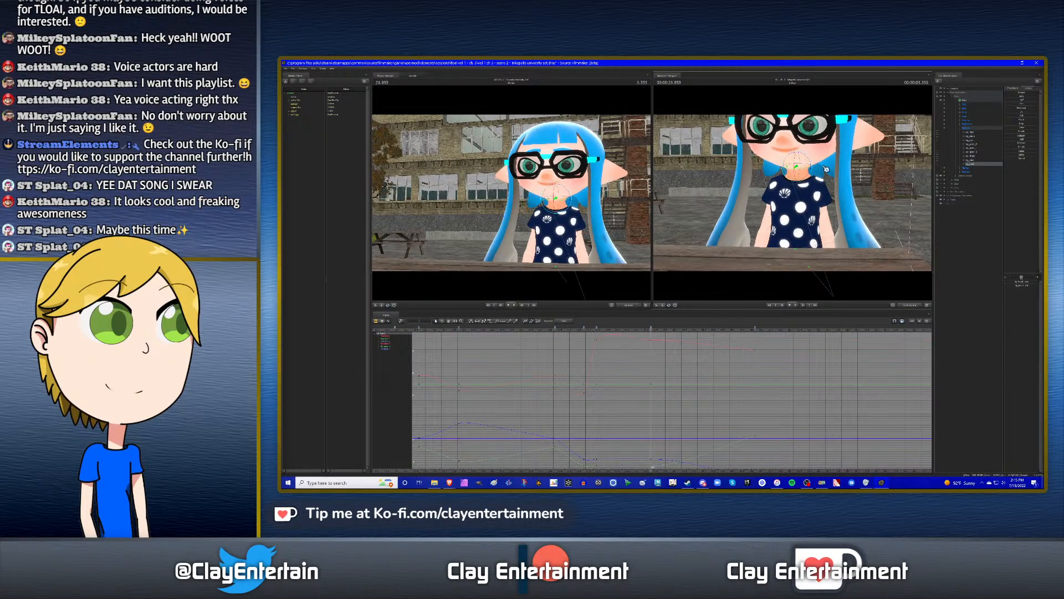
{"action": "key", "text": "Up"}
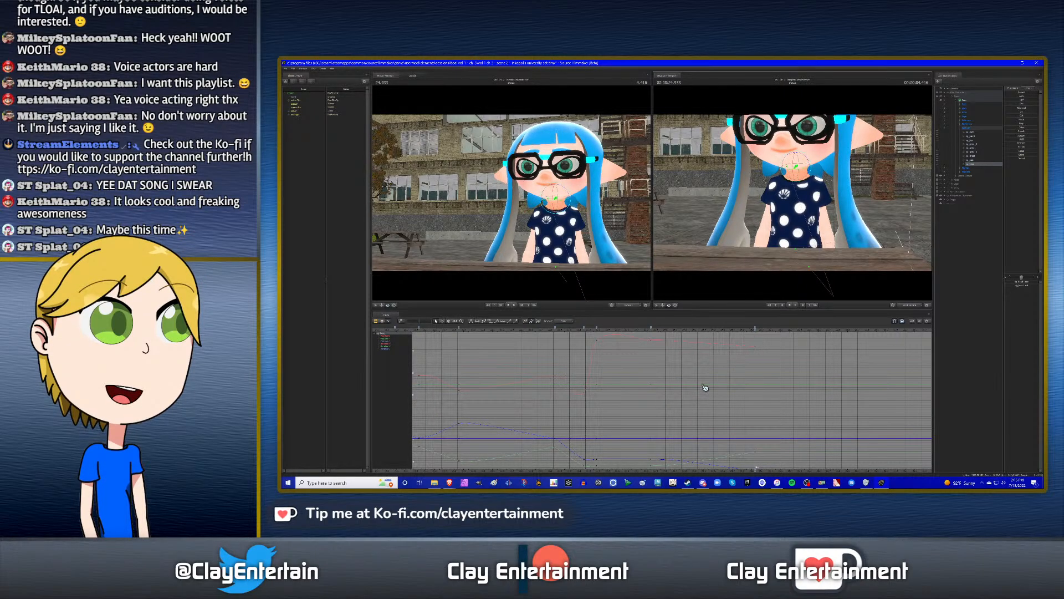
{"action": "scroll", "coordinate": [646, 342], "scroll_direction": "down", "scroll_amount": 2}
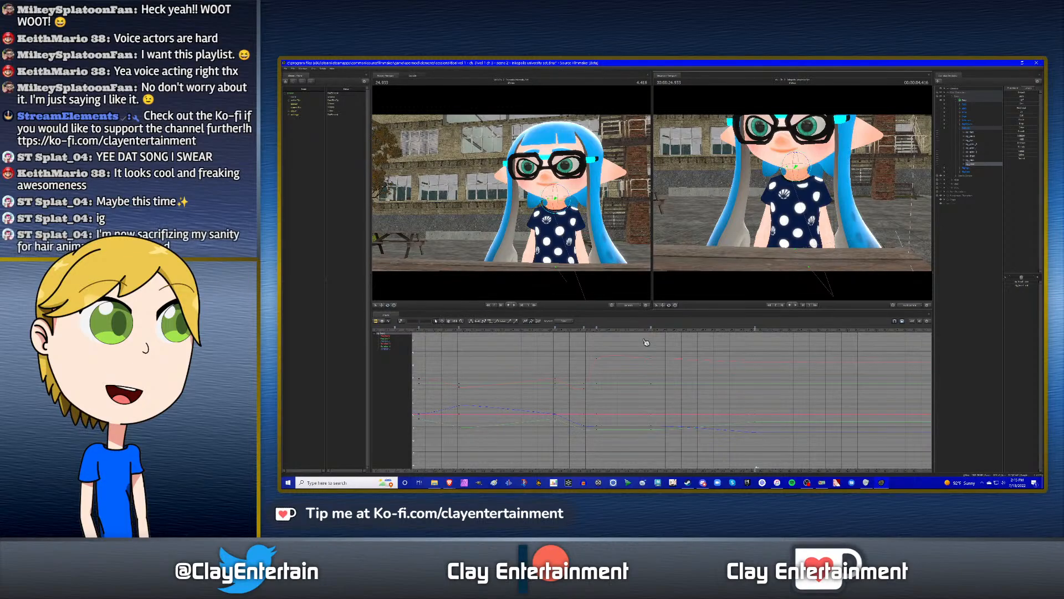
{"action": "left_click", "coordinate": [651, 328]}
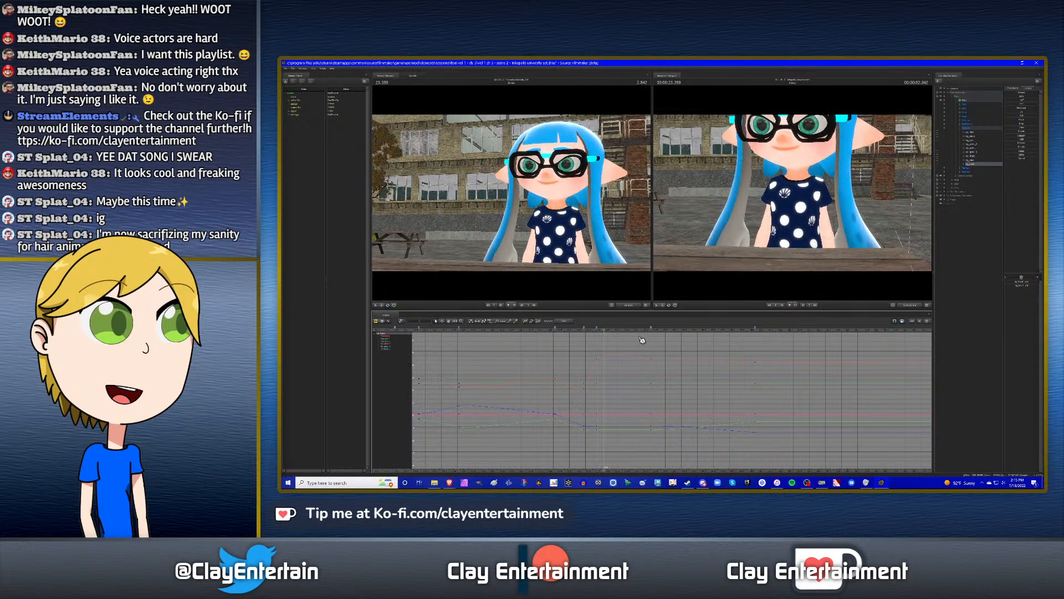
{"action": "key", "text": "space"}
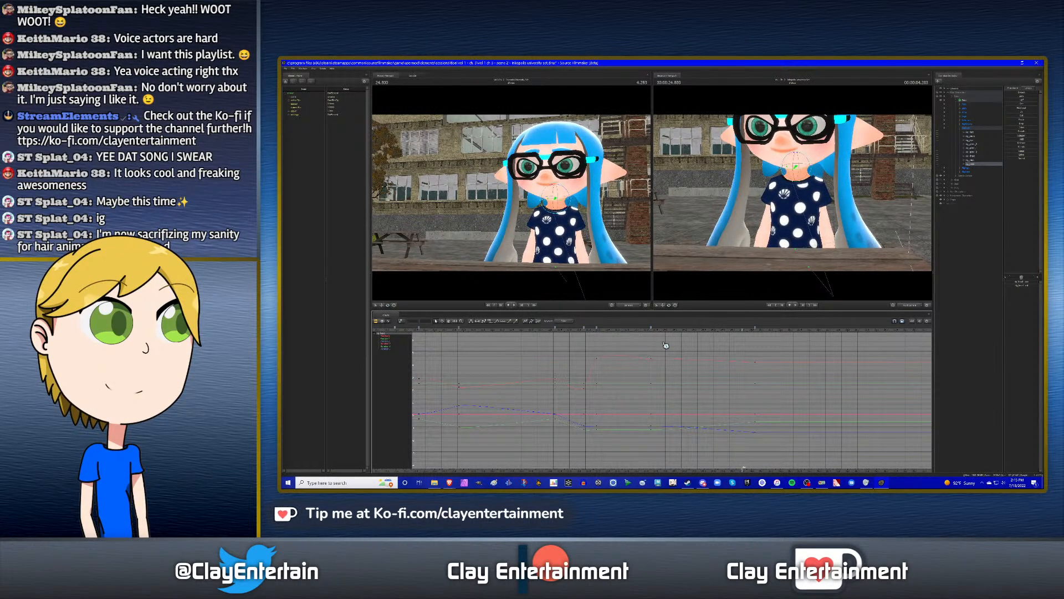
- Readjust the pelvis and lower spine rotations at the new keyframe and play back the movement from the earlier keyframes
{"action": "left_click", "coordinate": [977, 146]}
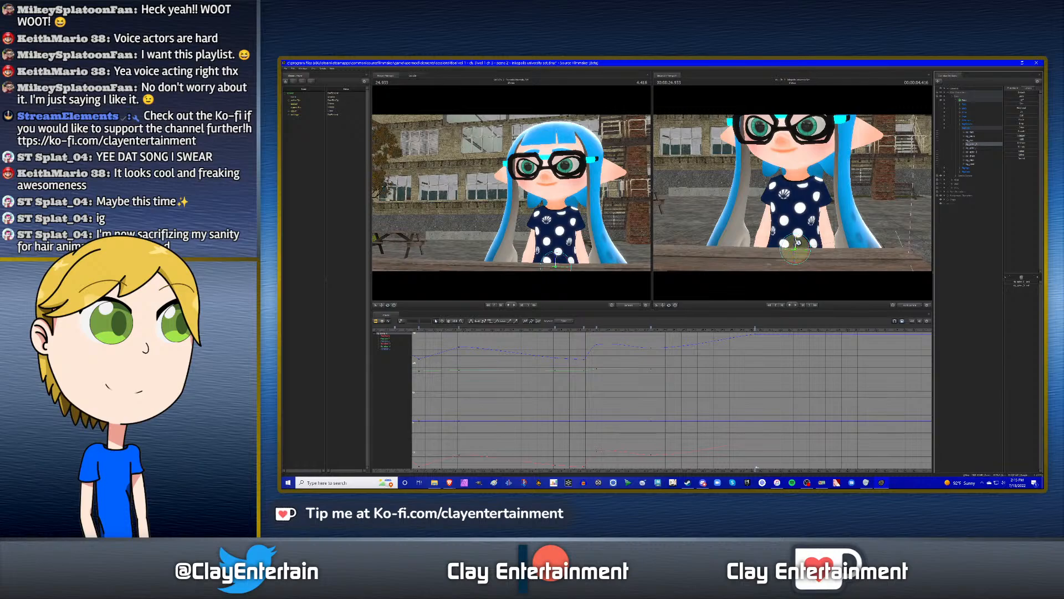
{"action": "left_click", "coordinate": [973, 148]}
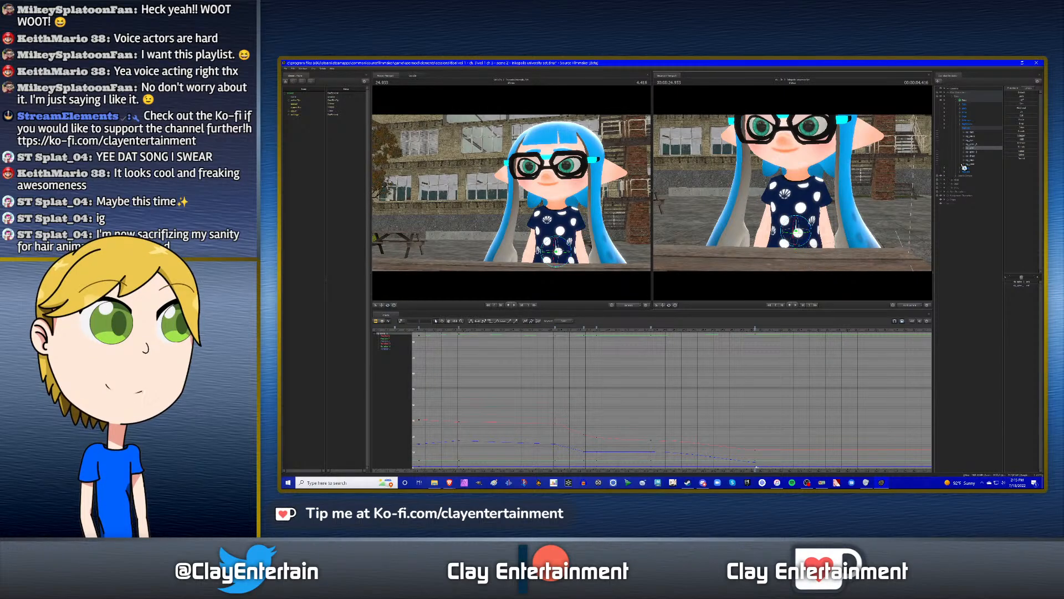
{"action": "left_click", "coordinate": [975, 151]}
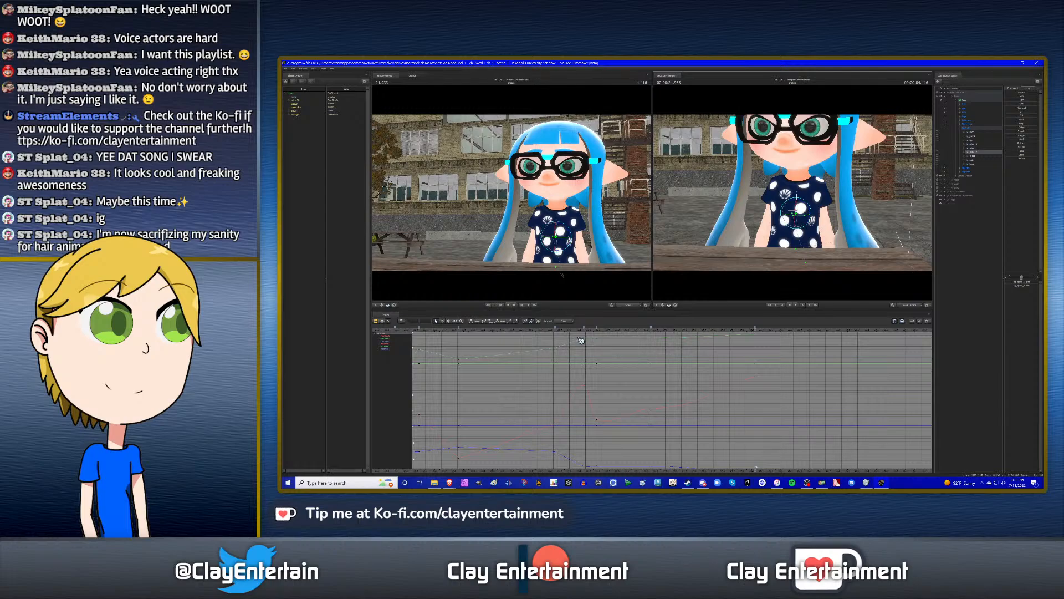
{"action": "left_click", "coordinate": [556, 333]}
{"action": "key", "text": "space"}
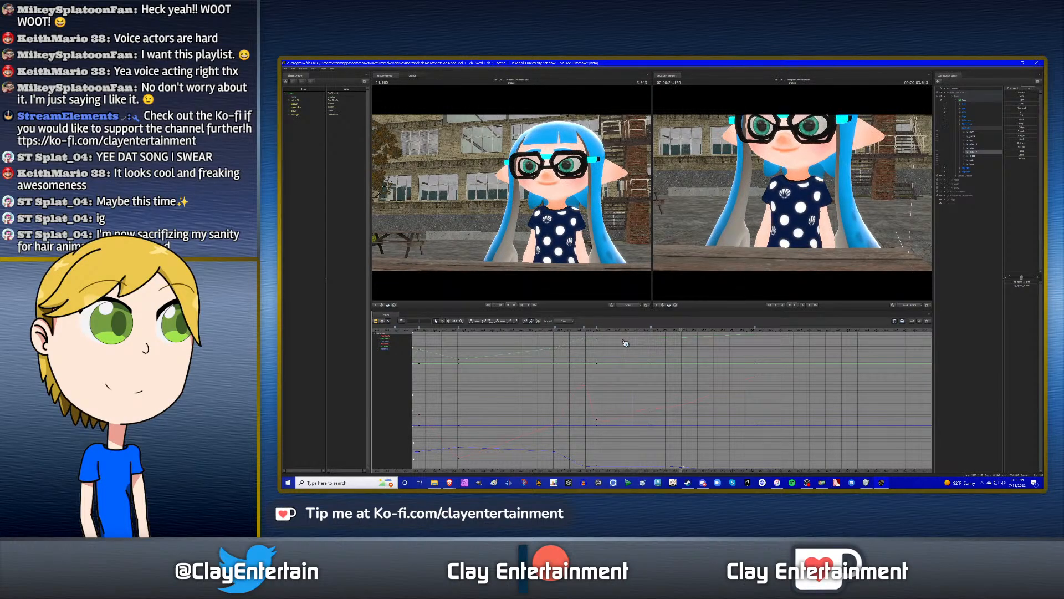
{"action": "key", "text": "space"}
- Refine the lowest and upper spine bone rotations at the new keyframe and play the shot onward
{"action": "left_click_drag", "start_coordinate": [626, 343], "coordinate": [757, 333]}
{"action": "left_click", "coordinate": [977, 147]}
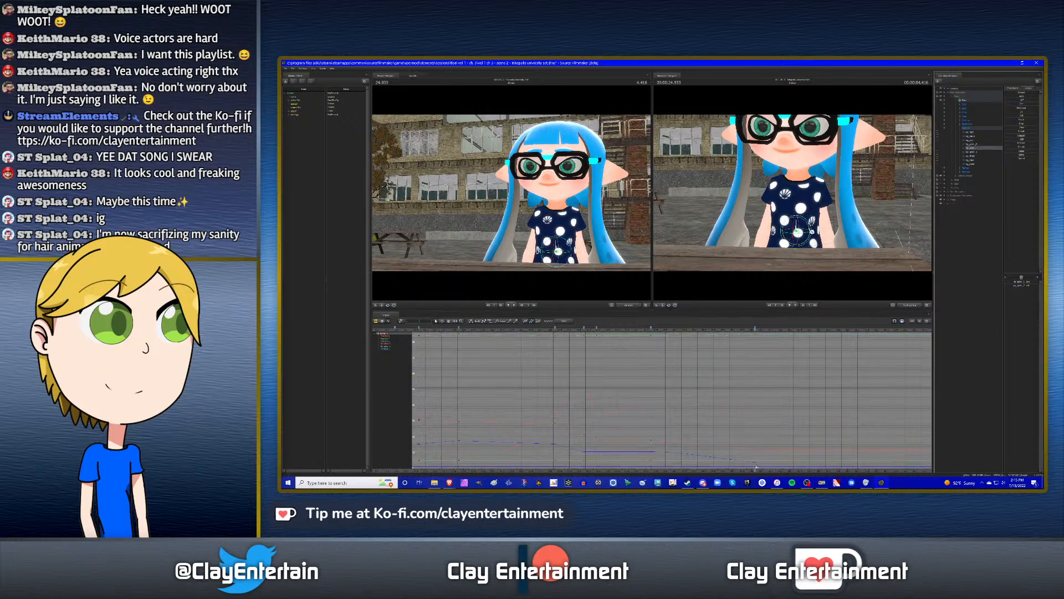
{"action": "left_click", "coordinate": [803, 226]}
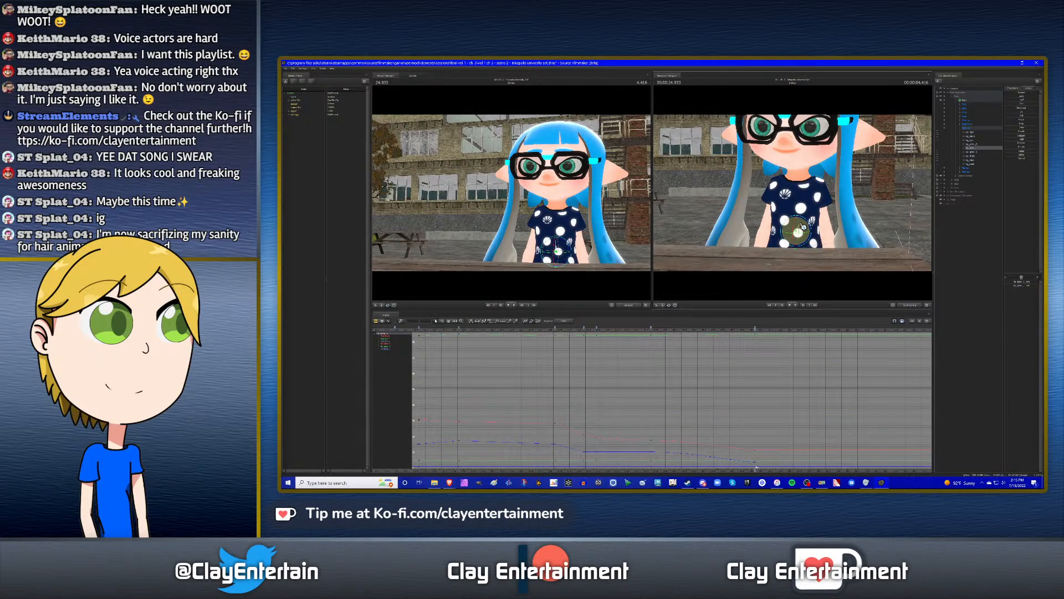
{"action": "left_click_drag", "start_coordinate": [804, 226], "coordinate": [809, 226]}
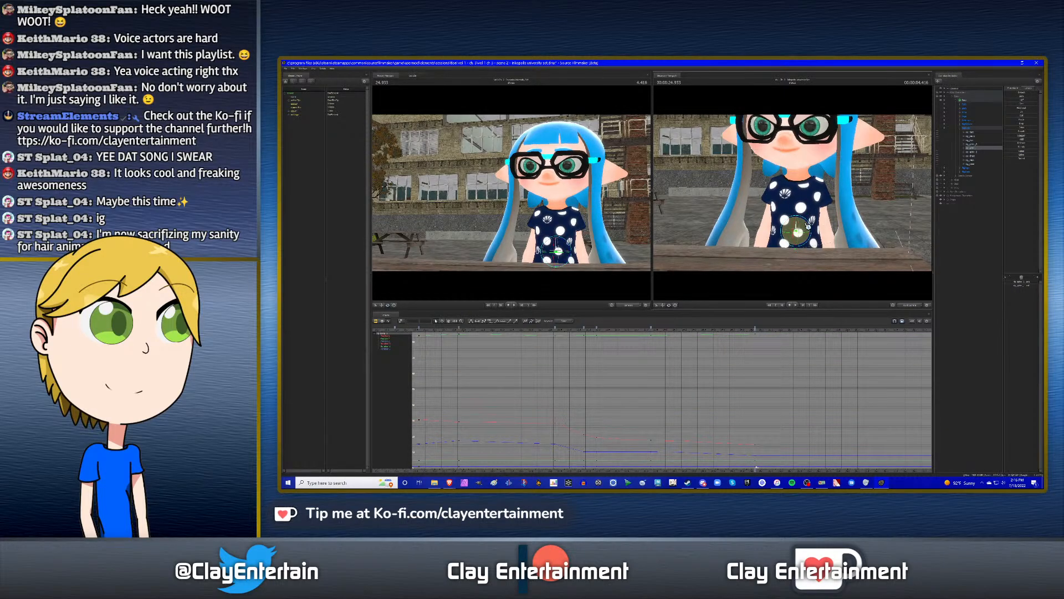
{"action": "left_click", "coordinate": [977, 156]}
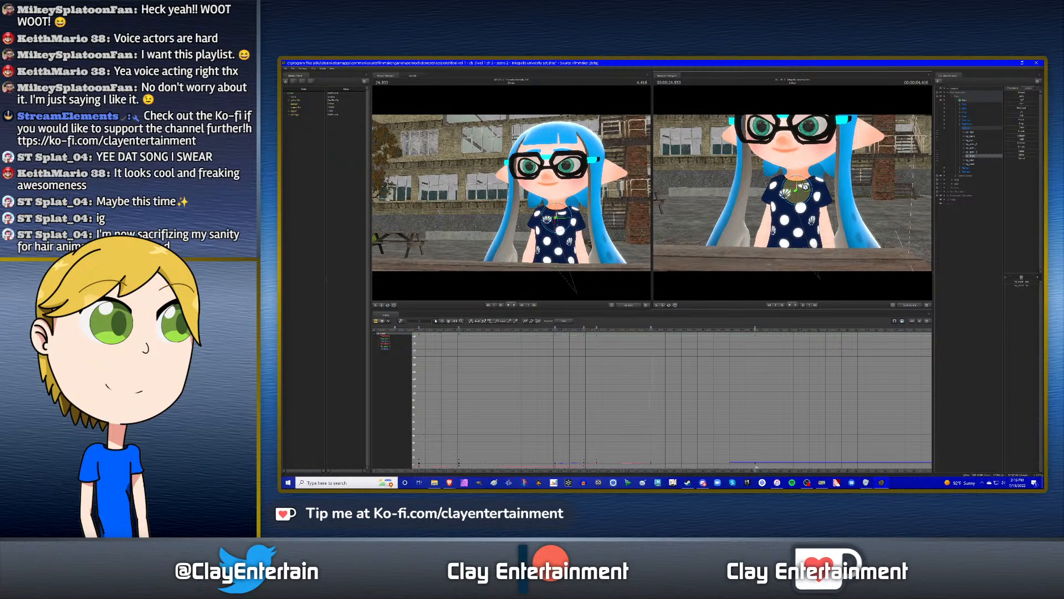
{"action": "key", "text": "space"}
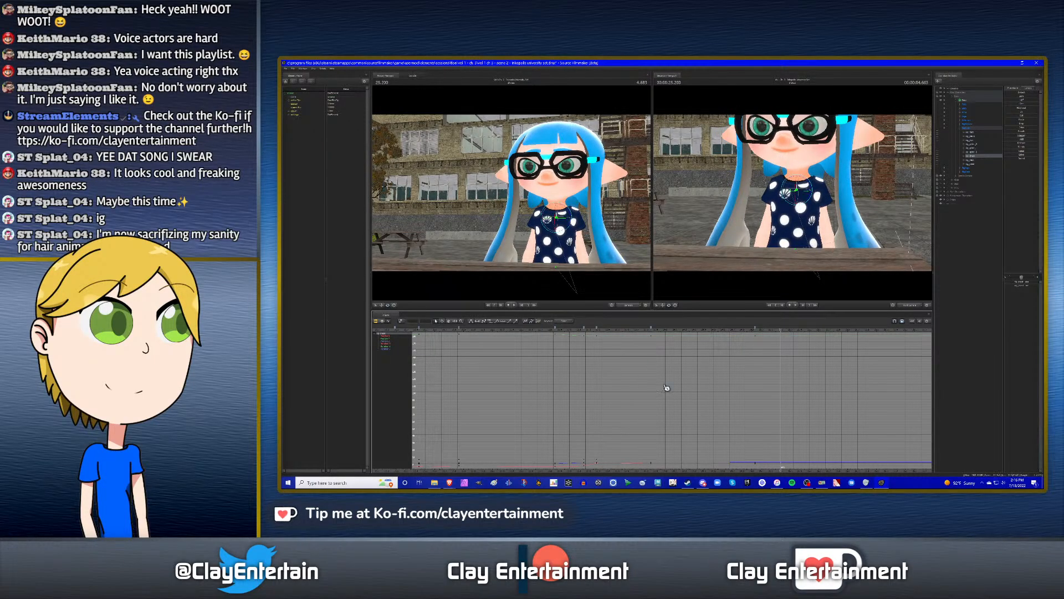
- Play back the shot against the audio clips in the Clip Editor and return to the Graph Editor
{"action": "scroll", "coordinate": [667, 388], "scroll_direction": "down", "scroll_amount": 3}
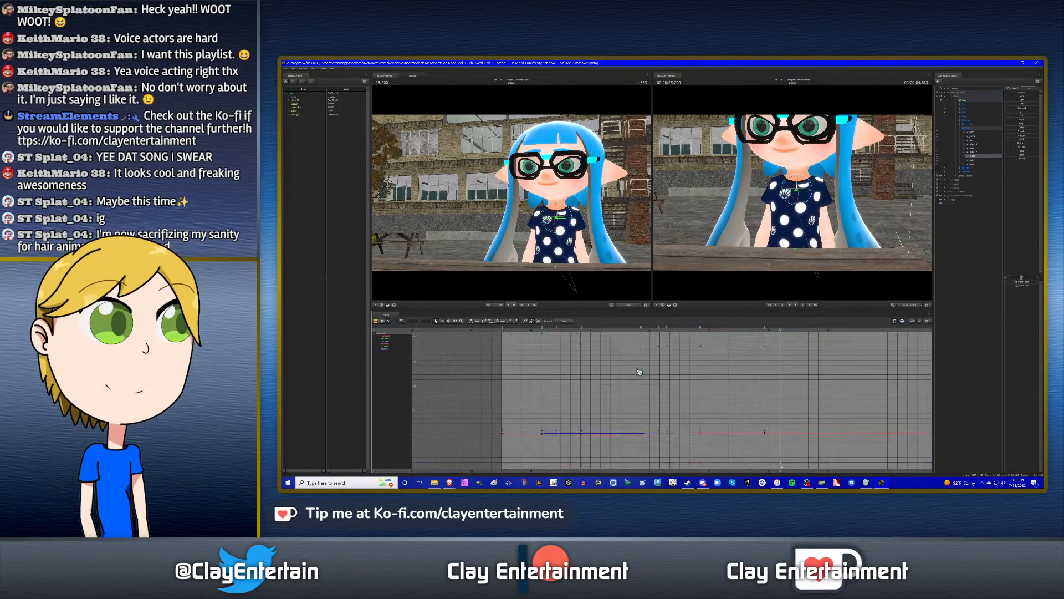
{"action": "left_click", "coordinate": [385, 321]}
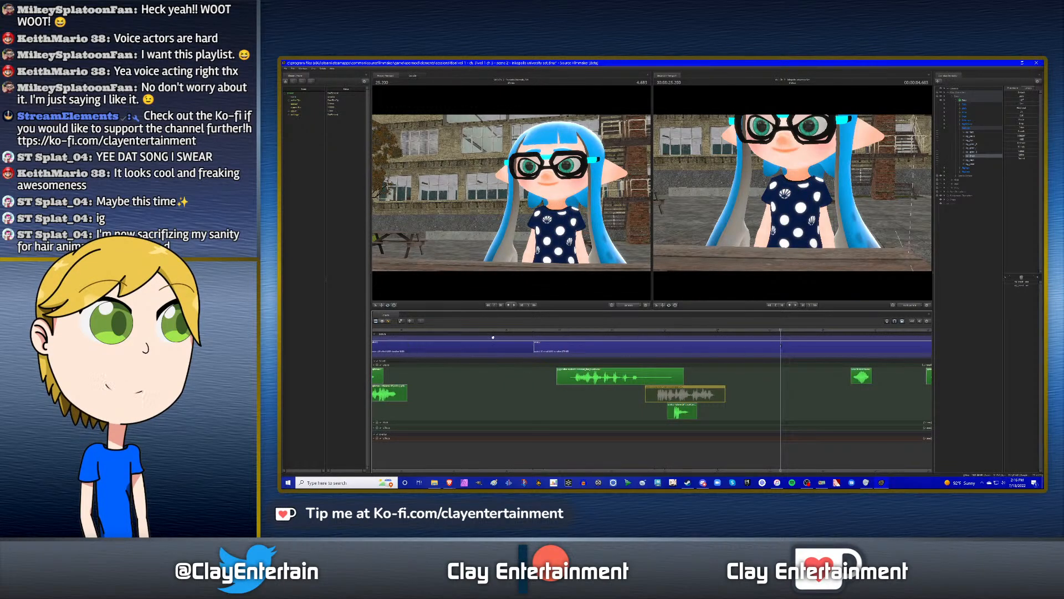
{"action": "left_click", "coordinate": [514, 331]}
{"action": "key", "text": "space"}
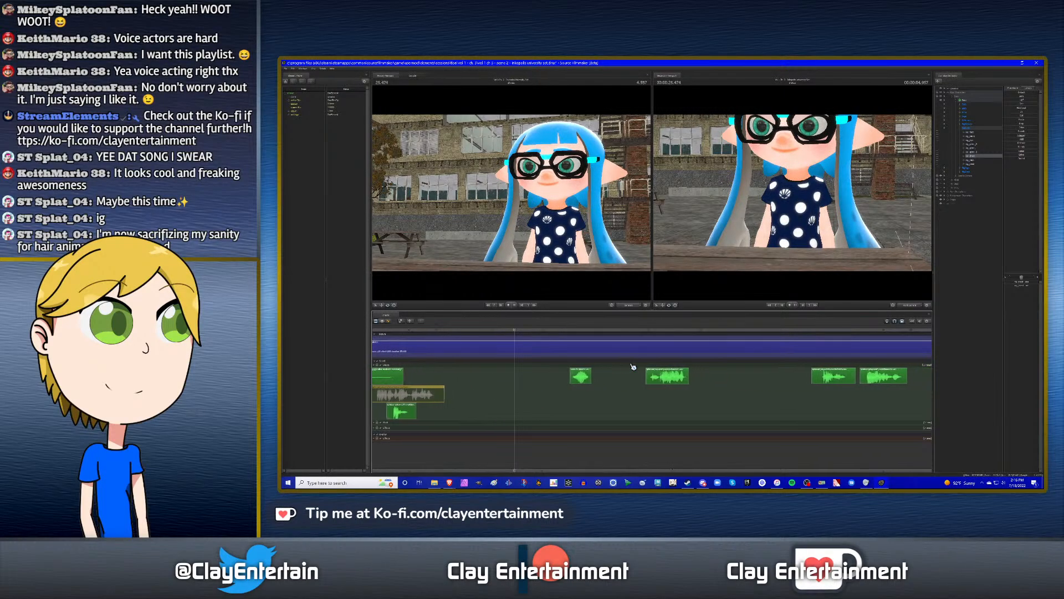
{"action": "left_click", "coordinate": [389, 321]}
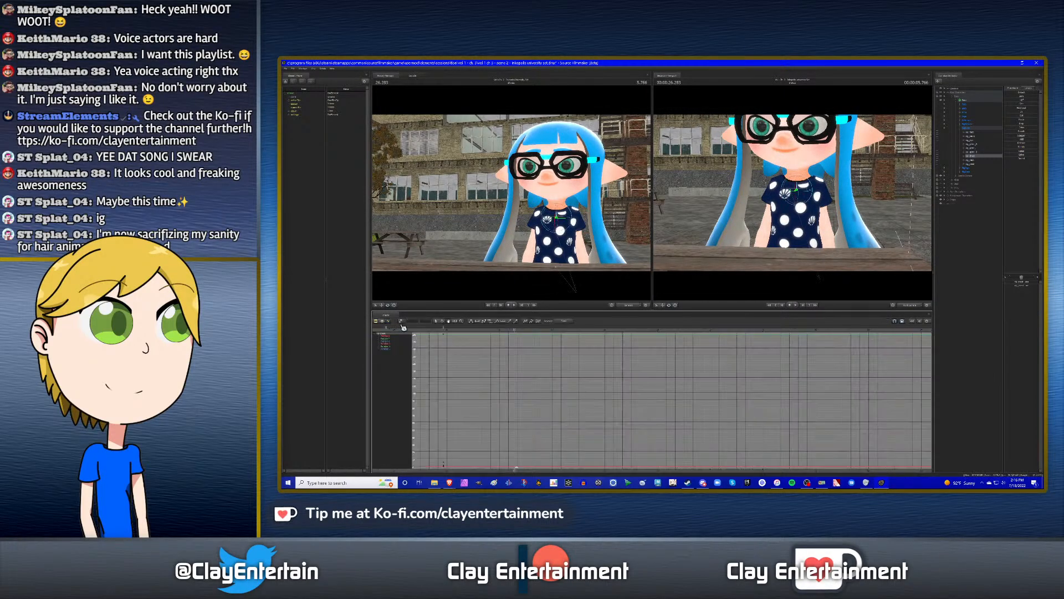
- Unmute the greyed-out audio clip in the Clip Editor and play back that part of the shot
{"action": "left_click_drag", "start_coordinate": [458, 362], "coordinate": [635, 367]}
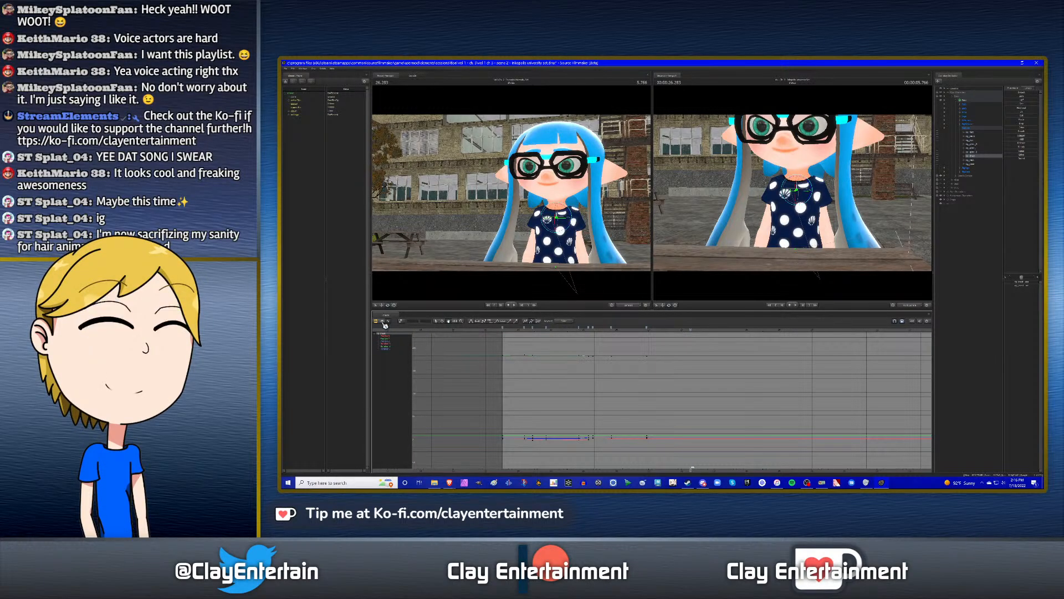
{"action": "key", "text": "F1"}
{"action": "right_click", "coordinate": [599, 395]}
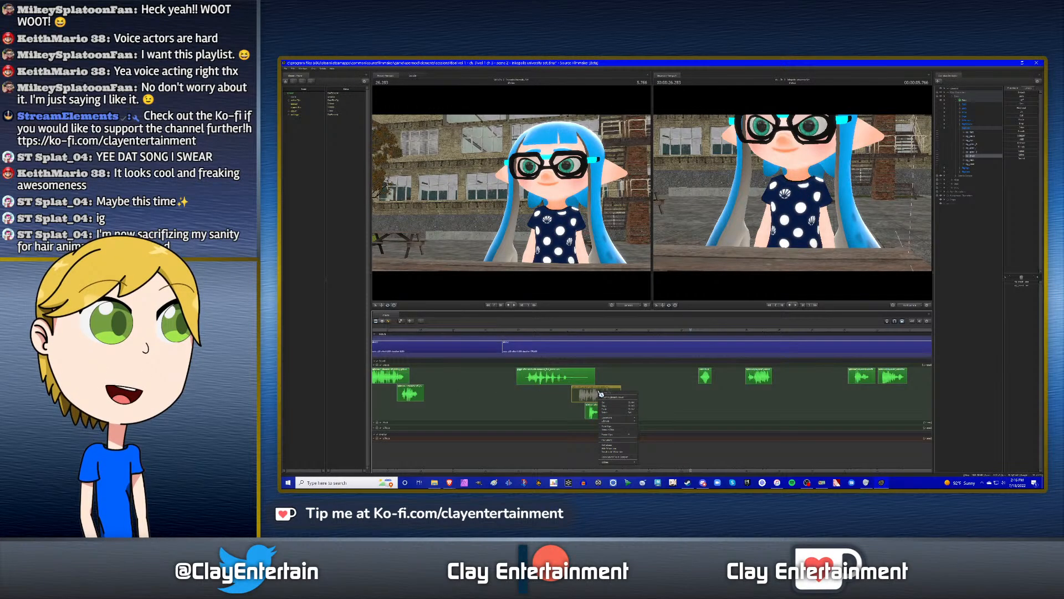
{"action": "left_click", "coordinate": [613, 430]}
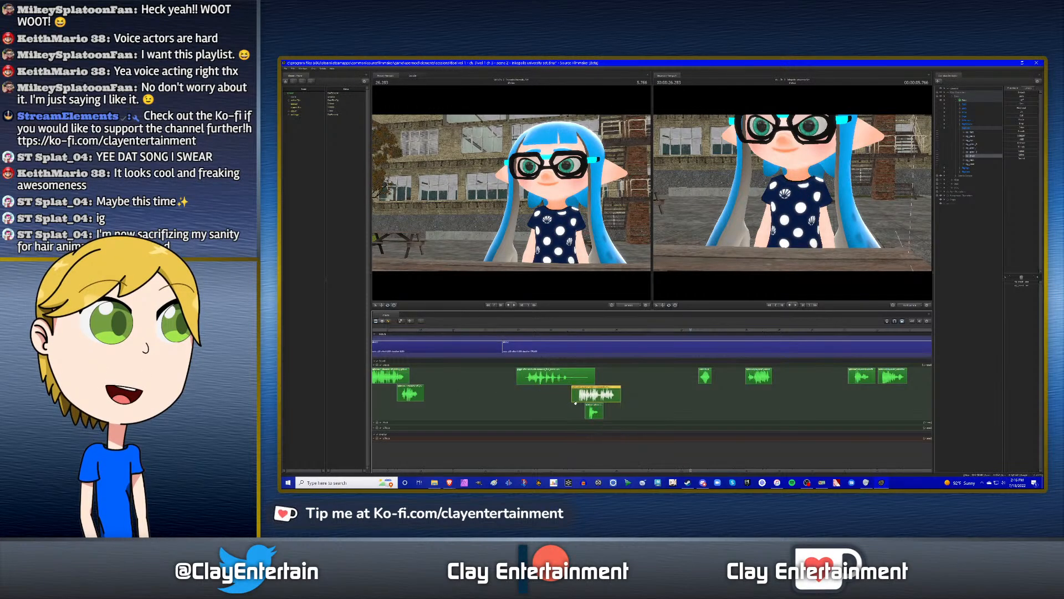
{"action": "left_click", "coordinate": [515, 330]}
{"action": "key", "text": "space"}
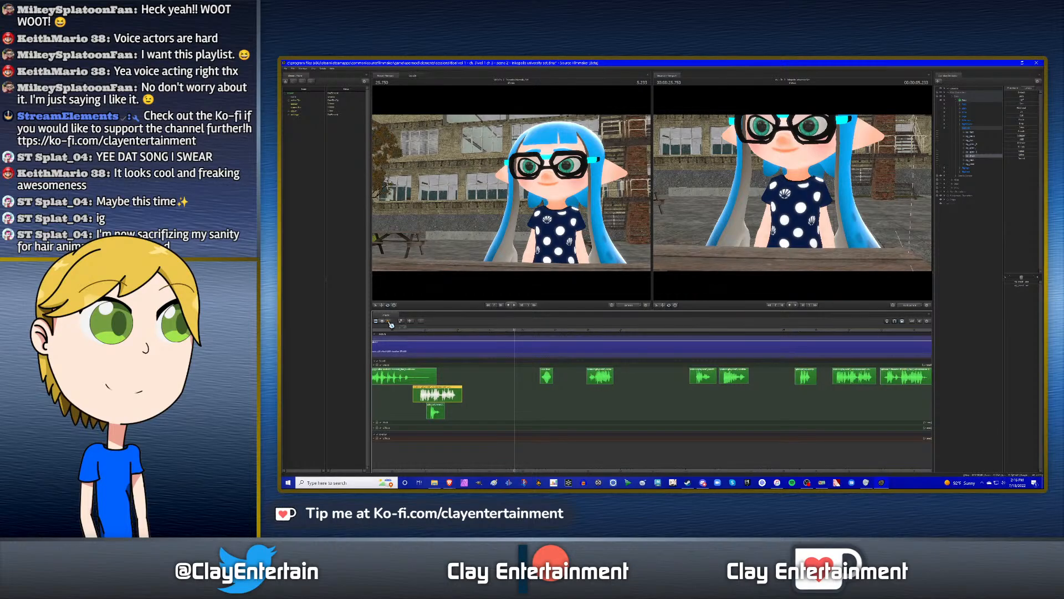
{"action": "scroll", "coordinate": [559, 383], "scroll_direction": "down", "scroll_amount": 3}
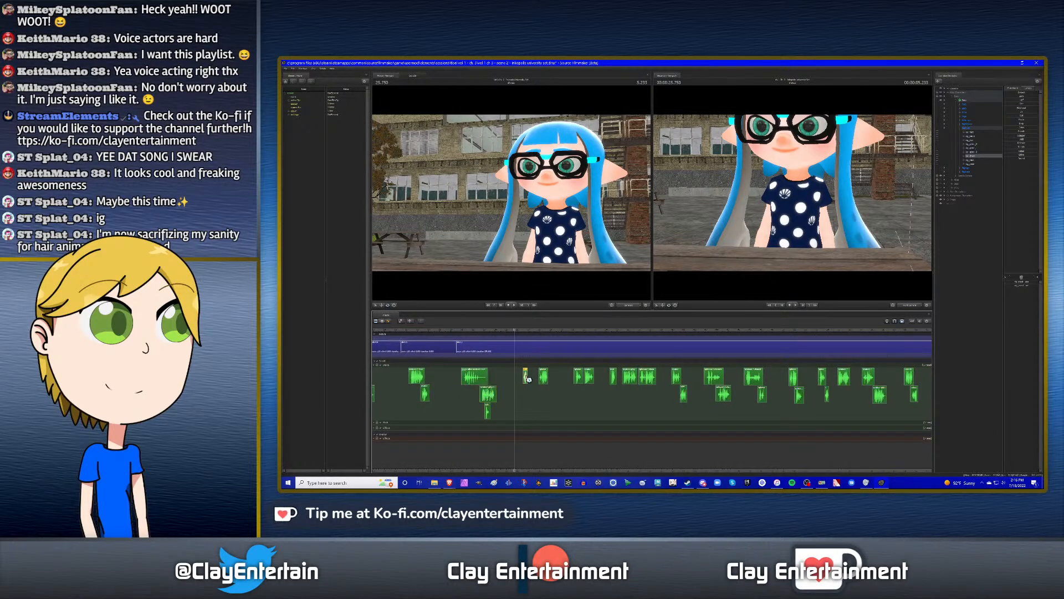
- Select all audio clips after the playhead and move them together to a later time in the Clip Editor
{"action": "left_click", "coordinate": [543, 376]}
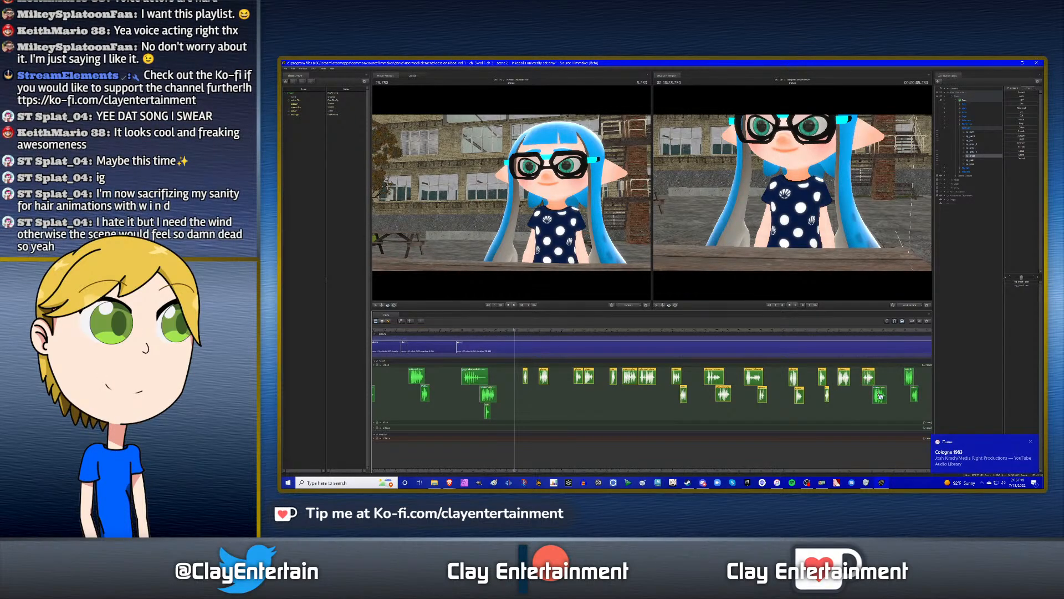
{"action": "scroll", "coordinate": [779, 379], "scroll_direction": "down", "scroll_amount": 3}
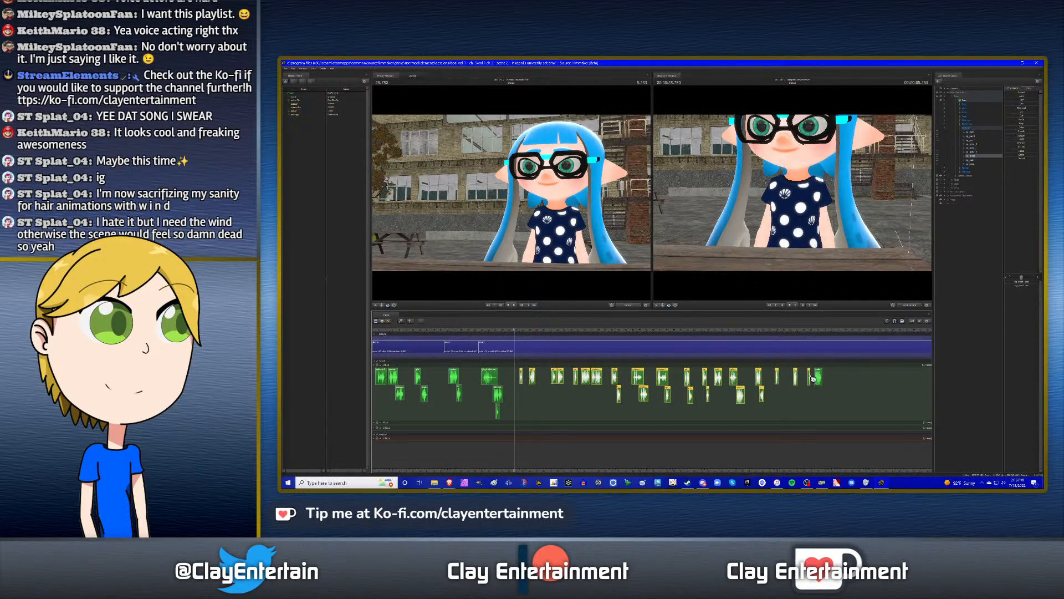
{"action": "scroll", "coordinate": [531, 377], "scroll_direction": "up", "scroll_amount": 5}
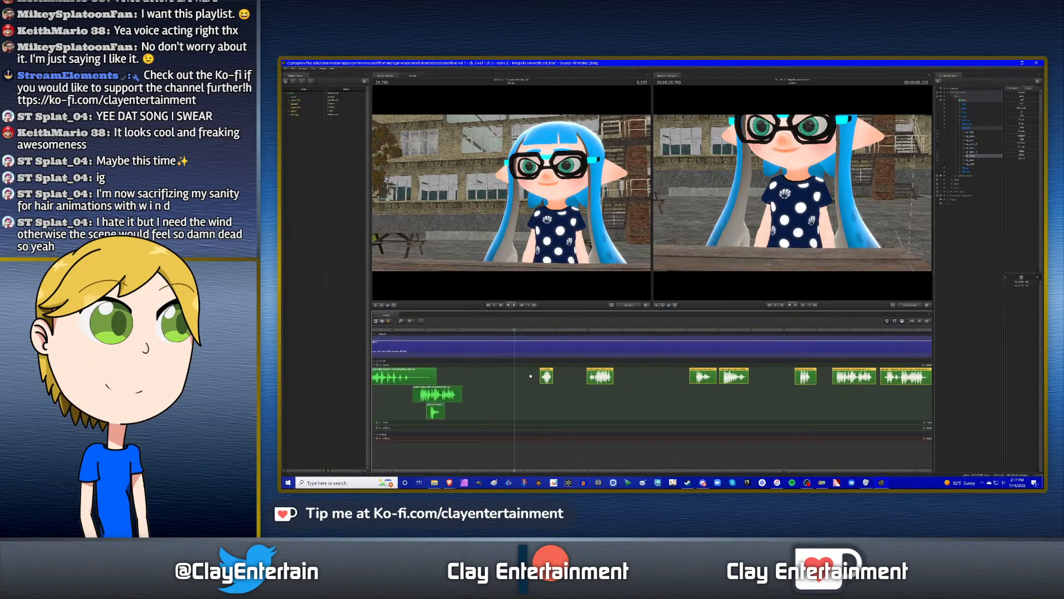
{"action": "left_click_drag", "start_coordinate": [553, 379], "coordinate": [635, 379]}
{"action": "scroll", "coordinate": [635, 379], "scroll_direction": "down", "scroll_amount": 5}
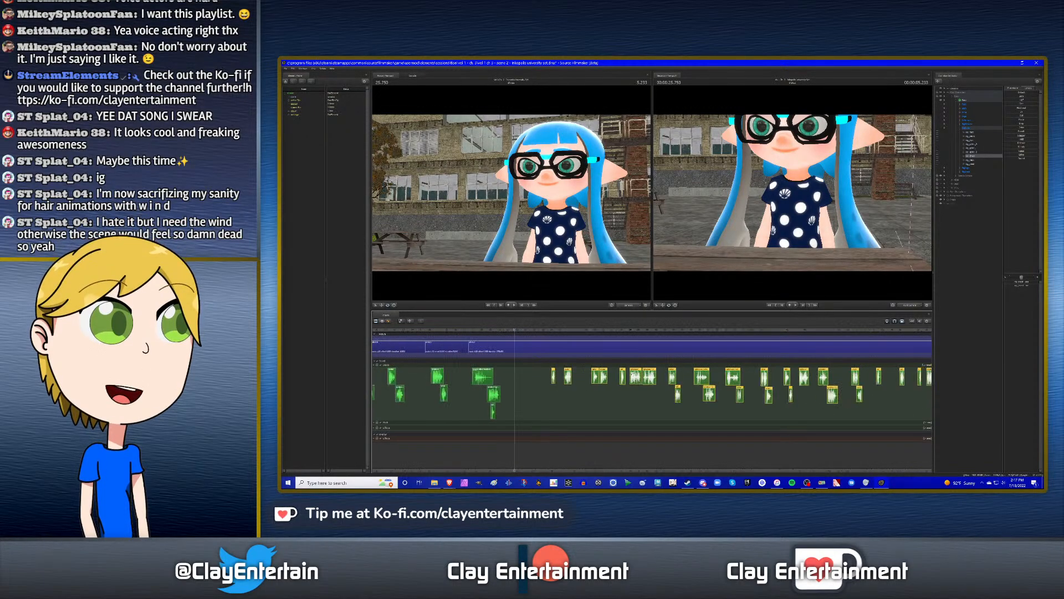
- Play back the shot with the retimed audio clips and return to the Graph Editor
{"action": "scroll", "coordinate": [468, 382], "scroll_direction": "down", "scroll_amount": 3}
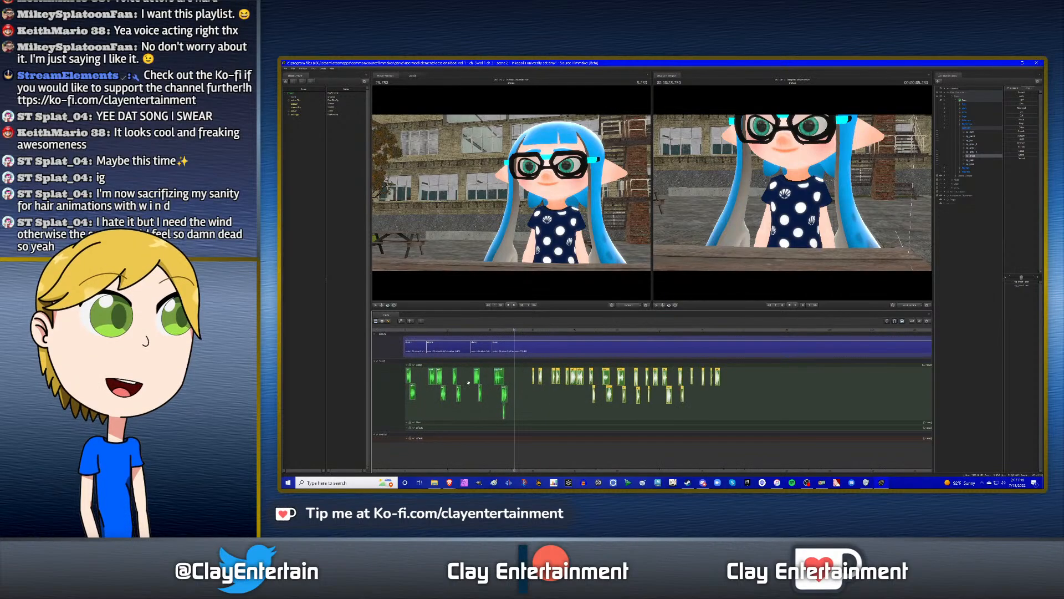
{"action": "scroll", "coordinate": [532, 333], "scroll_direction": "up", "scroll_amount": 5}
{"action": "key", "text": "Up"}
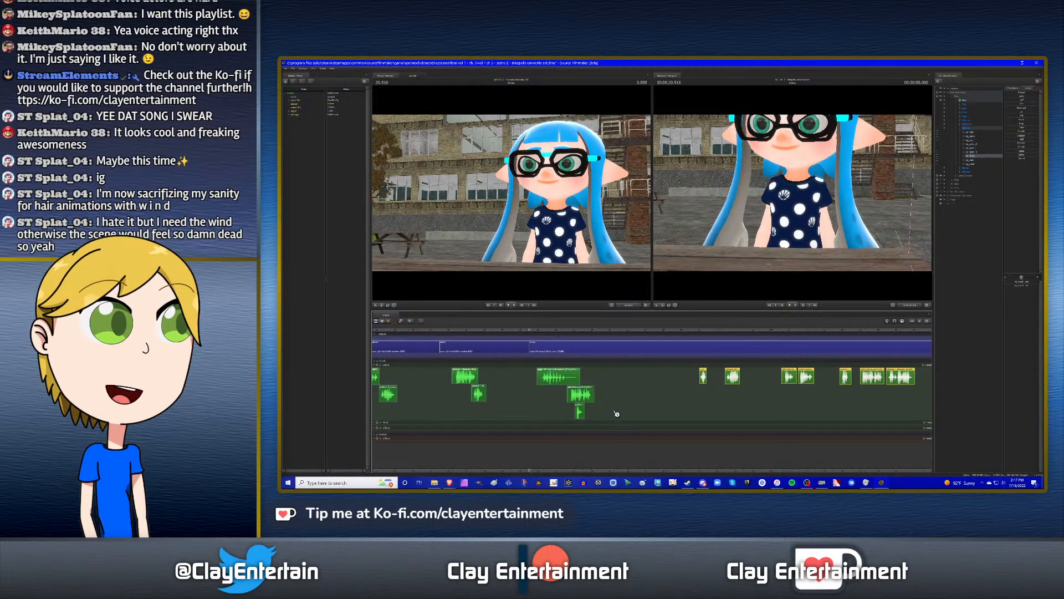
{"action": "key", "text": "space"}
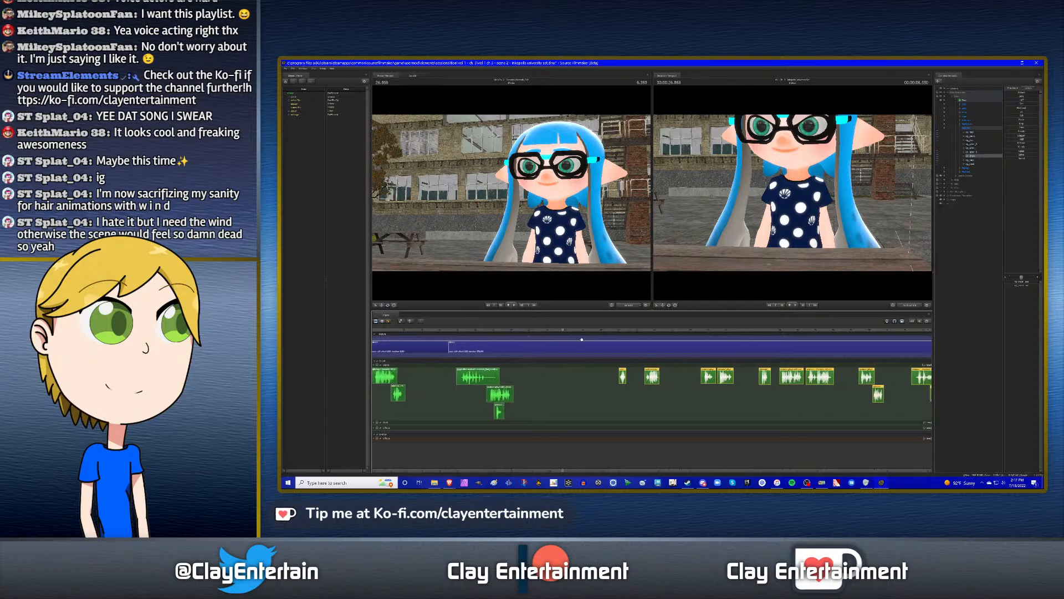
{"action": "left_click", "coordinate": [389, 321]}
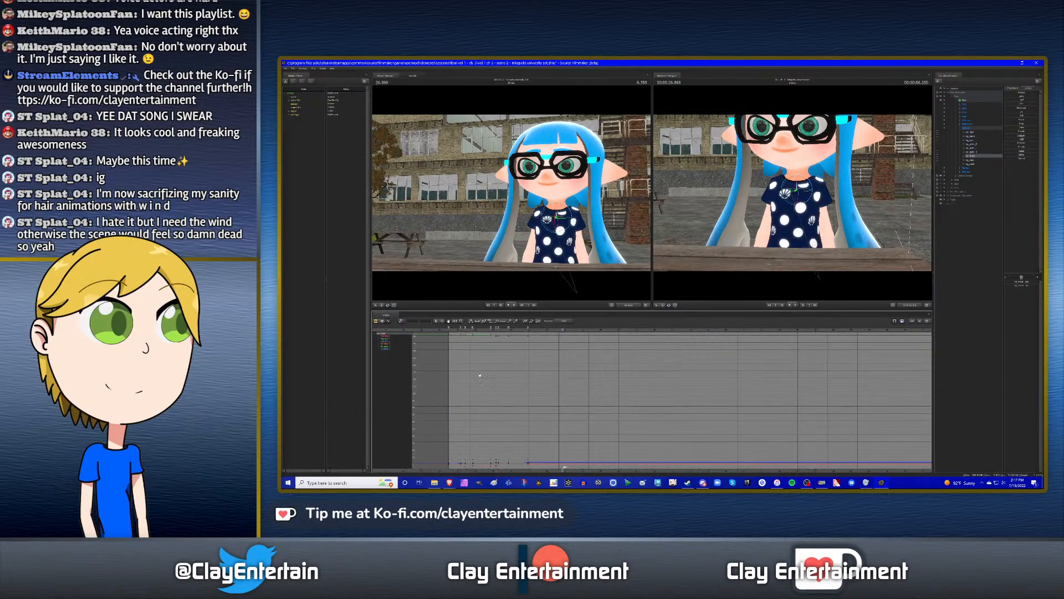
- Try moving the last keyframe of the pelvis, spine, neck and head bones later and play back the movement
{"action": "left_click_drag", "start_coordinate": [496, 372], "coordinate": [588, 370]}
{"action": "scroll", "coordinate": [610, 375], "scroll_direction": "down", "scroll_amount": 3}
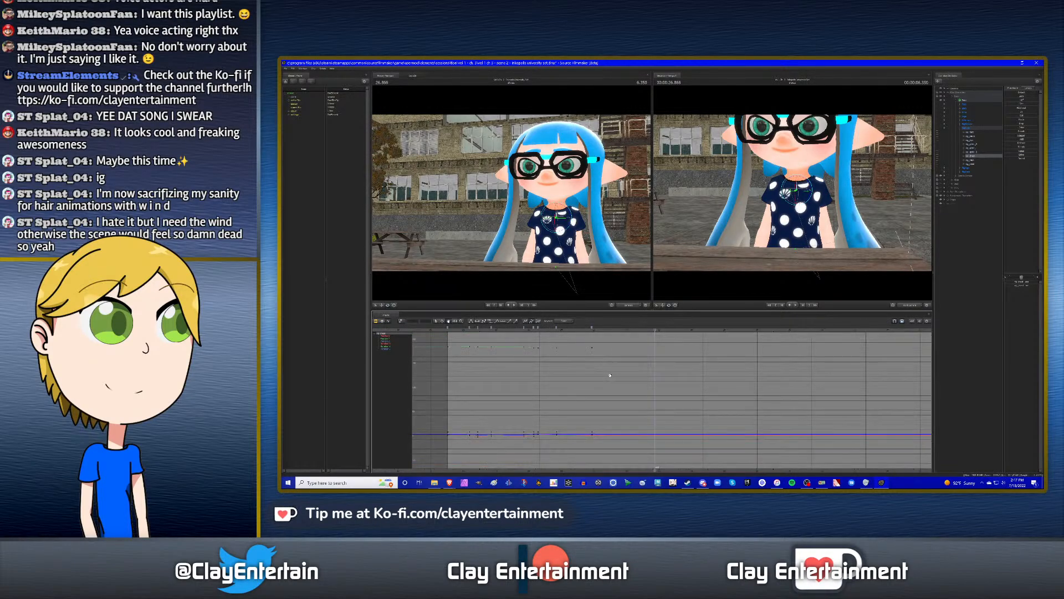
{"action": "left_click", "coordinate": [972, 144]}
{"action": "left_click", "coordinate": [973, 165], "text": "shift"}
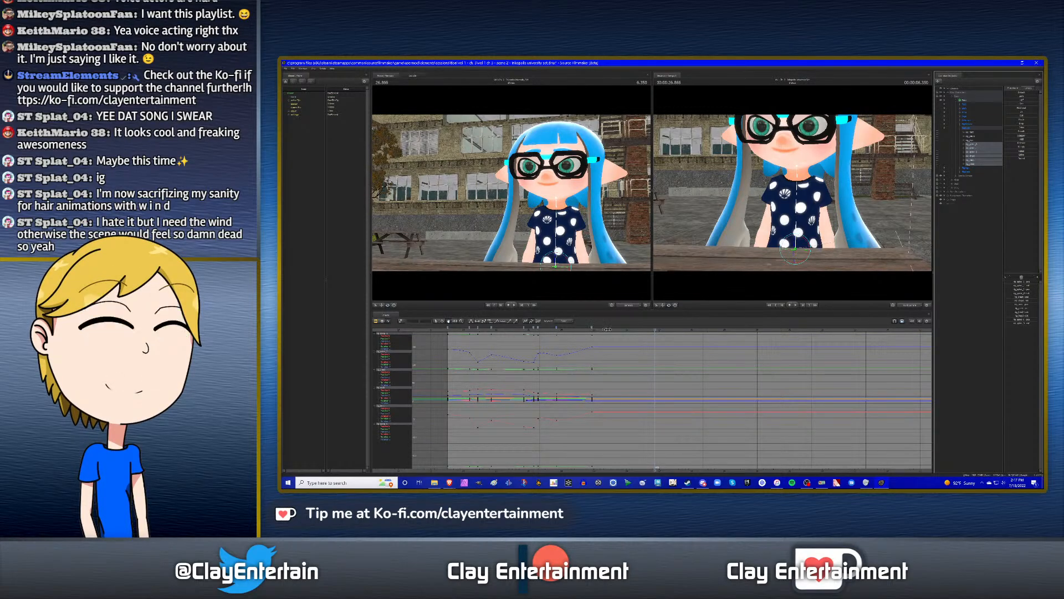
{"action": "left_click_drag", "start_coordinate": [592, 328], "coordinate": [611, 330]}
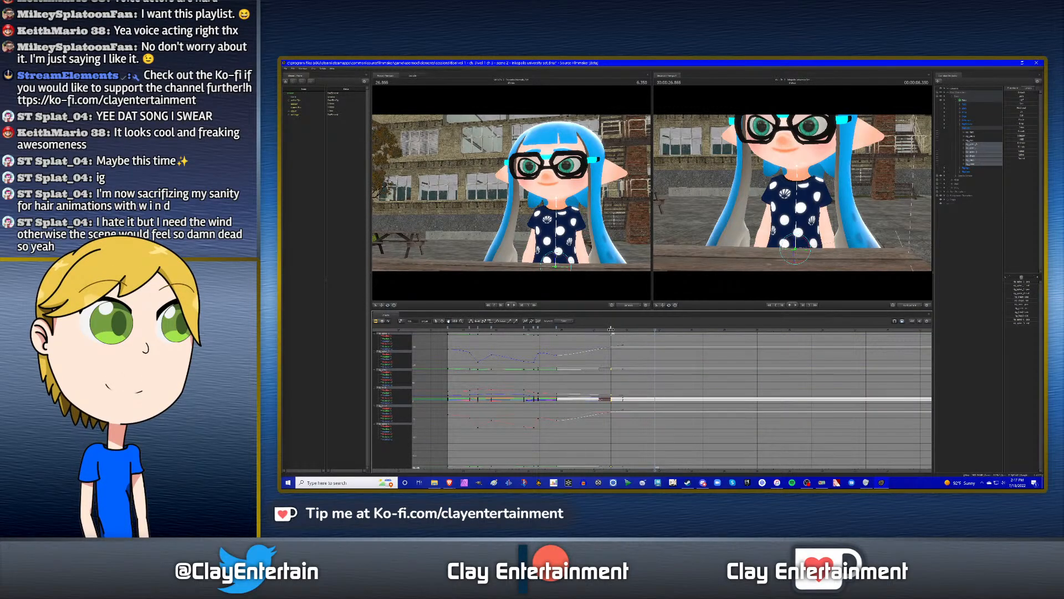
{"action": "left_click", "coordinate": [569, 346]}
{"action": "left_click", "coordinate": [521, 331]}
{"action": "key", "text": "space"}
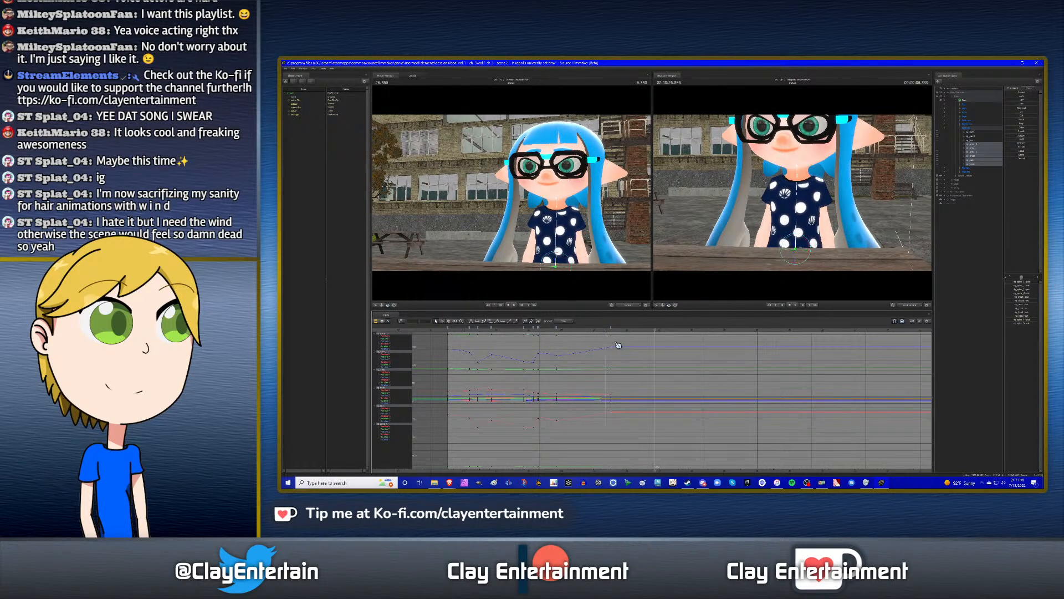
{"action": "middle_click_drag", "start_coordinate": [617, 345], "coordinate": [599, 347]}
{"action": "left_click", "coordinate": [573, 348]}
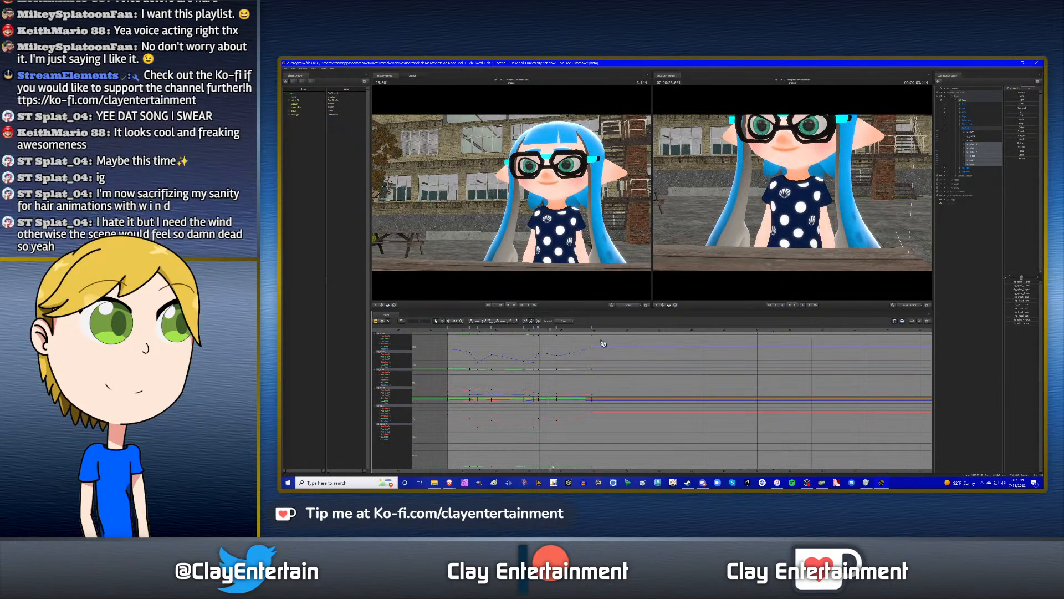
{"action": "key", "text": "space"}
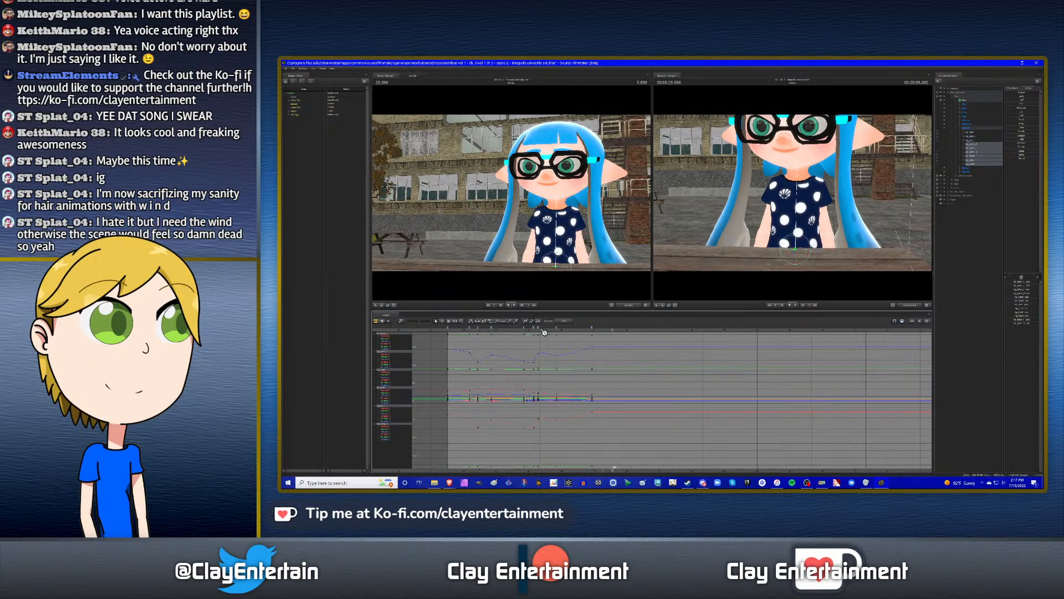
- Rotate the middle spine bone slightly at the second-to-last keyframe from a side view and play back the movement
{"action": "left_click_drag", "start_coordinate": [542, 330], "coordinate": [558, 329]}
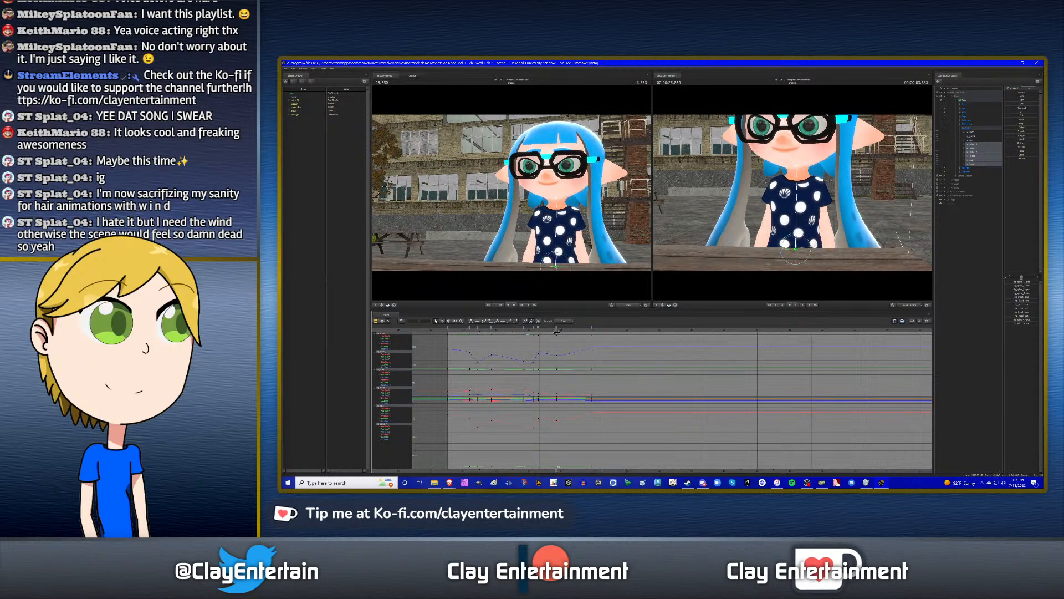
{"action": "left_click", "coordinate": [974, 156]}
{"action": "left_click_drag", "start_coordinate": [851, 221], "coordinate": [799, 195], "text": "alt"}
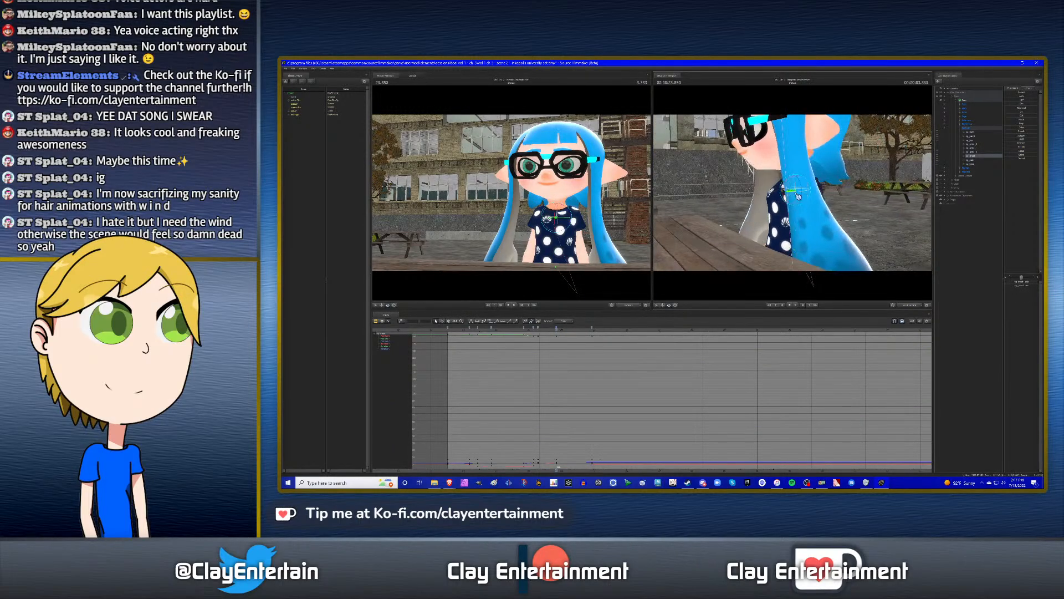
{"action": "left_click", "coordinate": [975, 151]}
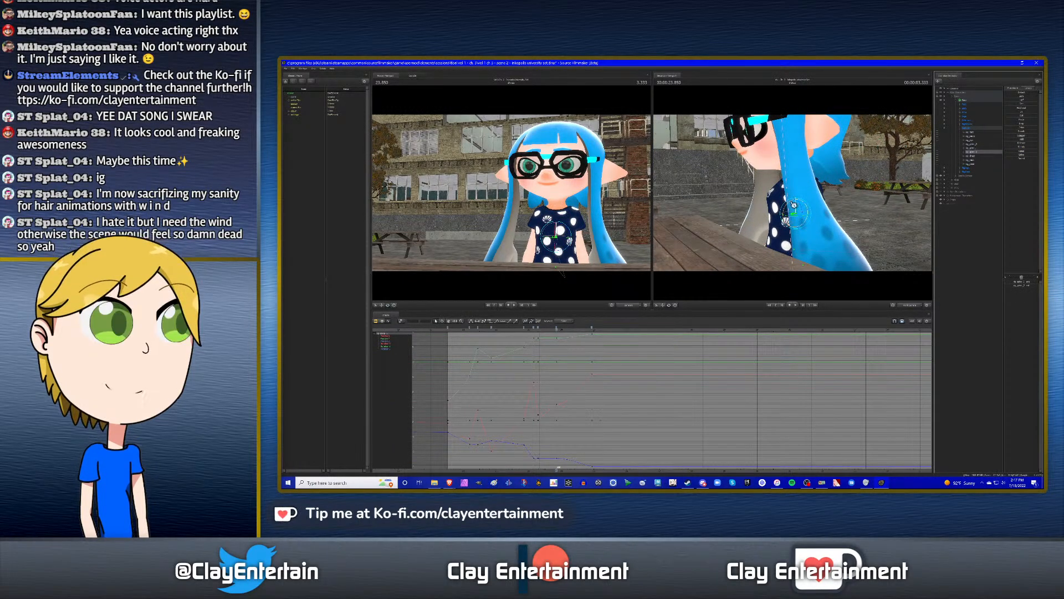
{"action": "left_click_drag", "start_coordinate": [794, 205], "coordinate": [794, 204]}
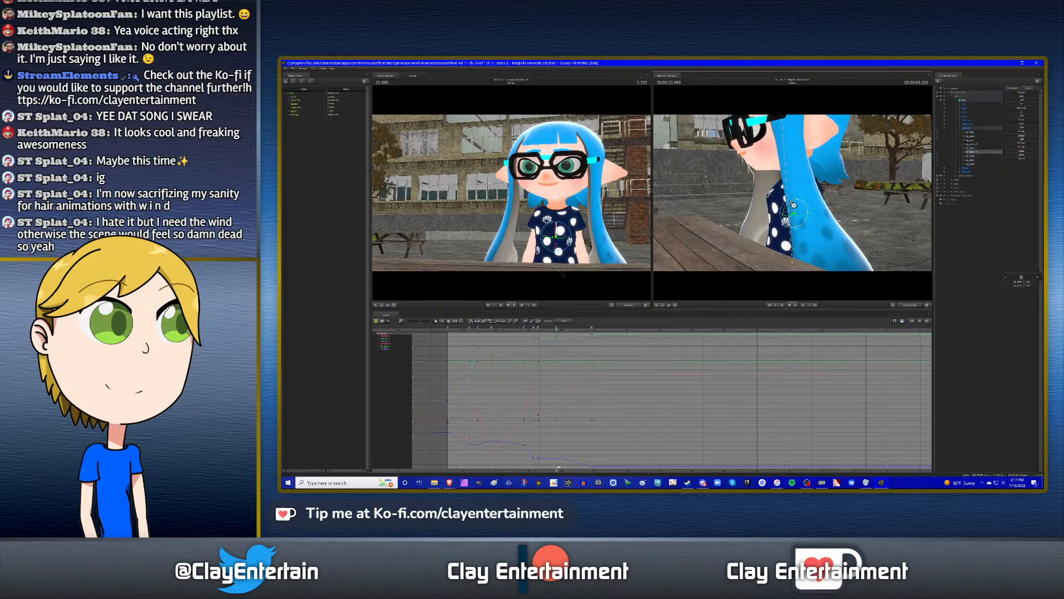
{"action": "left_click", "coordinate": [520, 331]}
{"action": "key", "text": "space"}
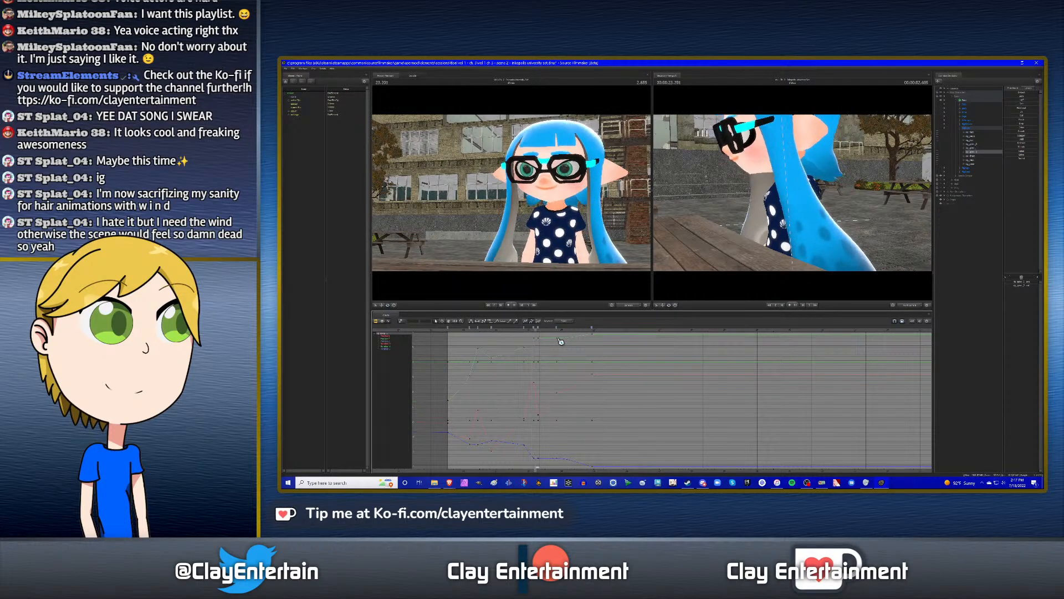
{"action": "key", "text": "space"}
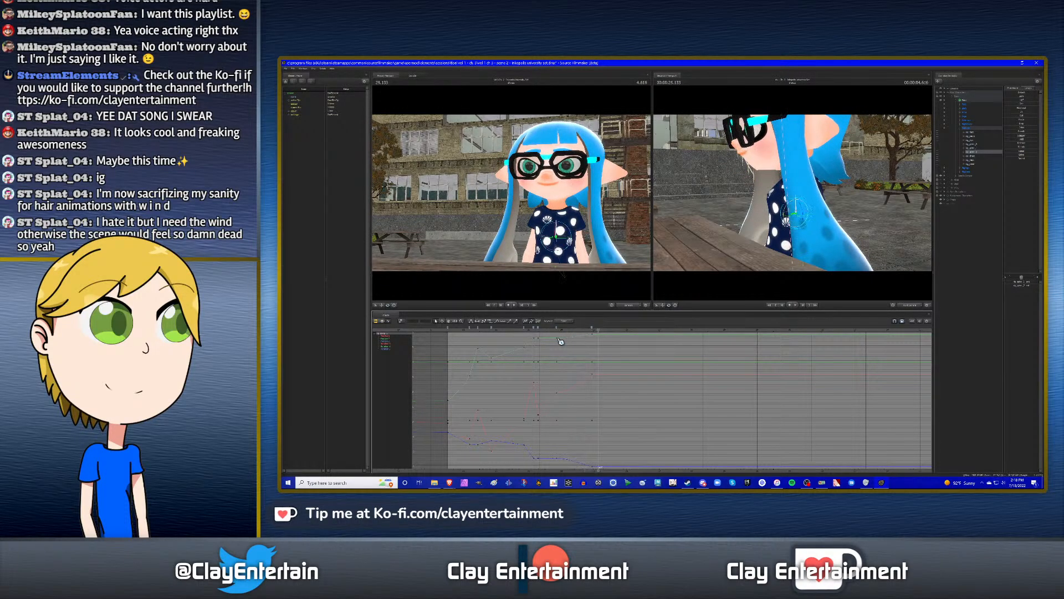
- Select the upper spine bone and replay the movement around the second-to-last keyframe to judge the upper body pose
{"action": "left_click", "coordinate": [556, 331]}
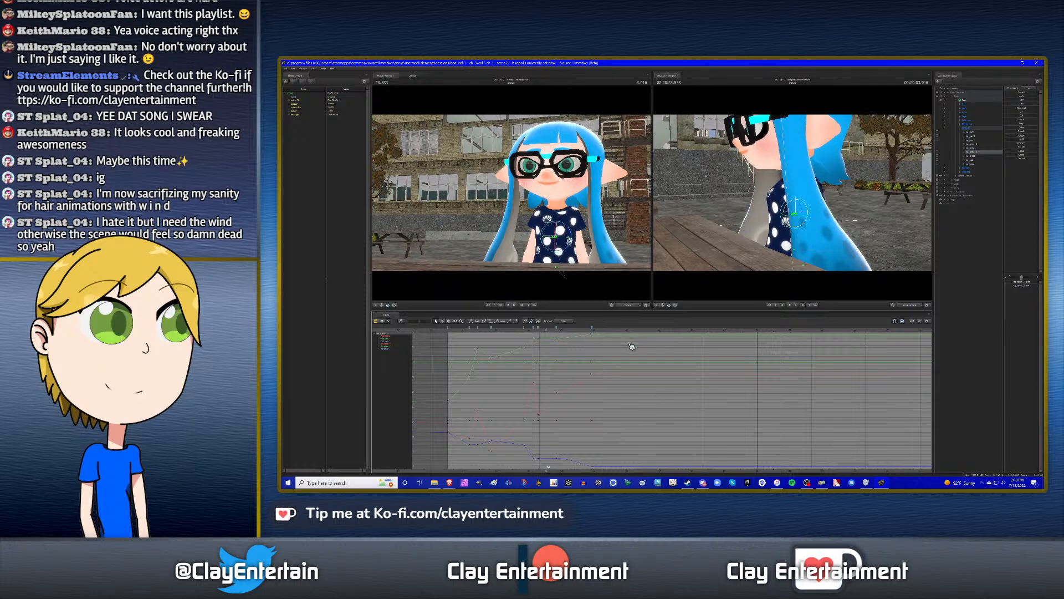
{"action": "left_click", "coordinate": [976, 158]}
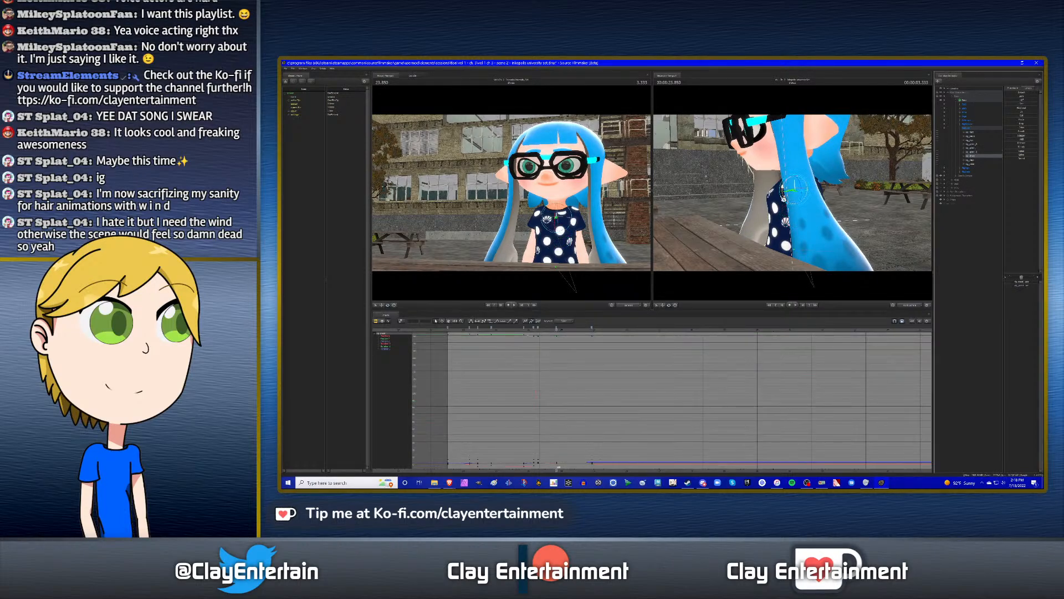
{"action": "left_click", "coordinate": [524, 330]}
{"action": "key", "text": "space"}
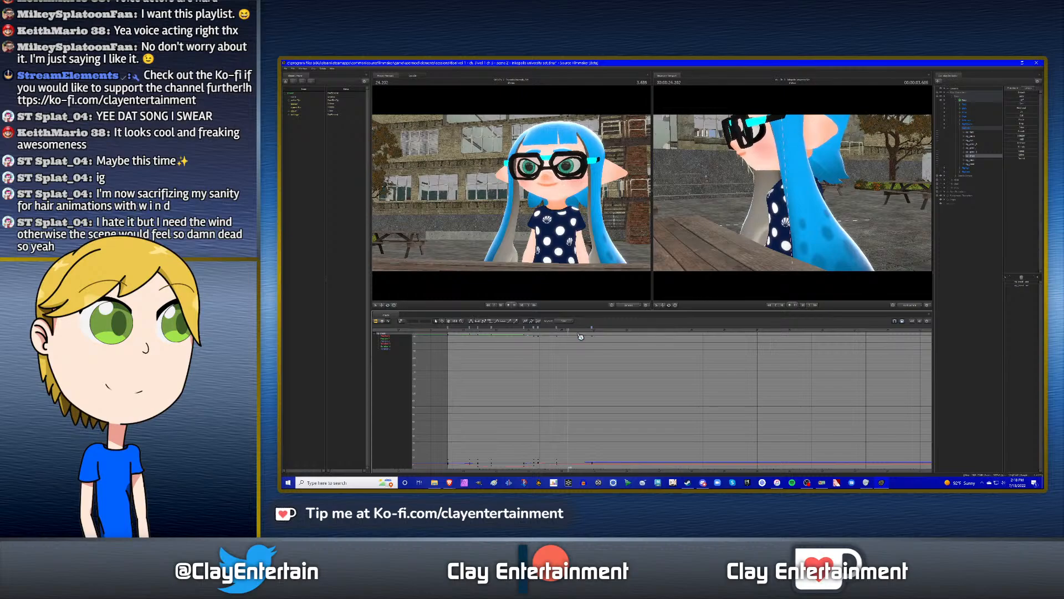
{"action": "left_click", "coordinate": [522, 331]}
{"action": "key", "text": "space"}
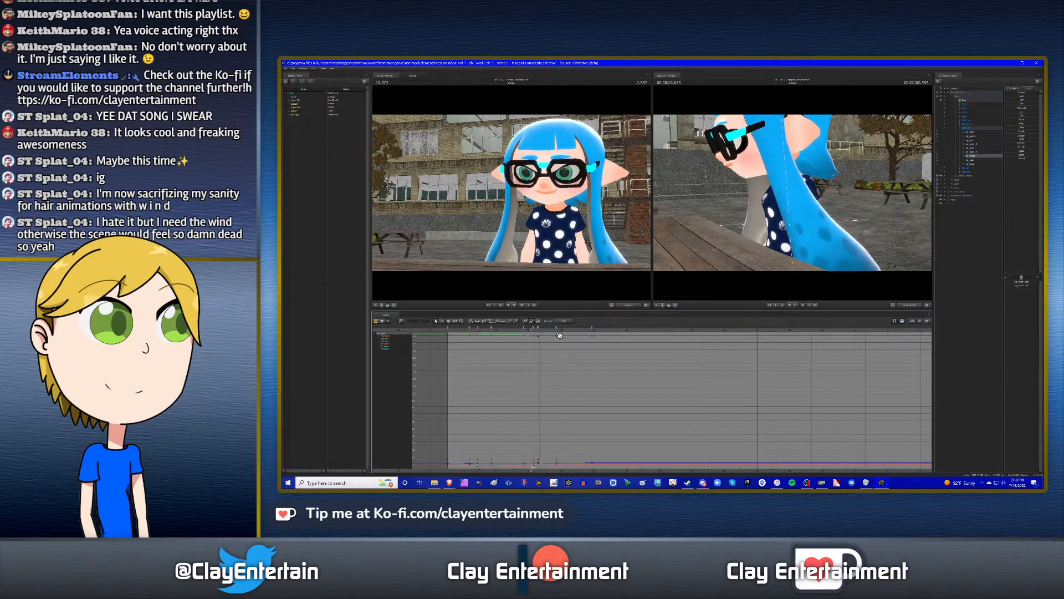
{"action": "key", "text": "space"}
{"action": "left_click", "coordinate": [557, 331]}
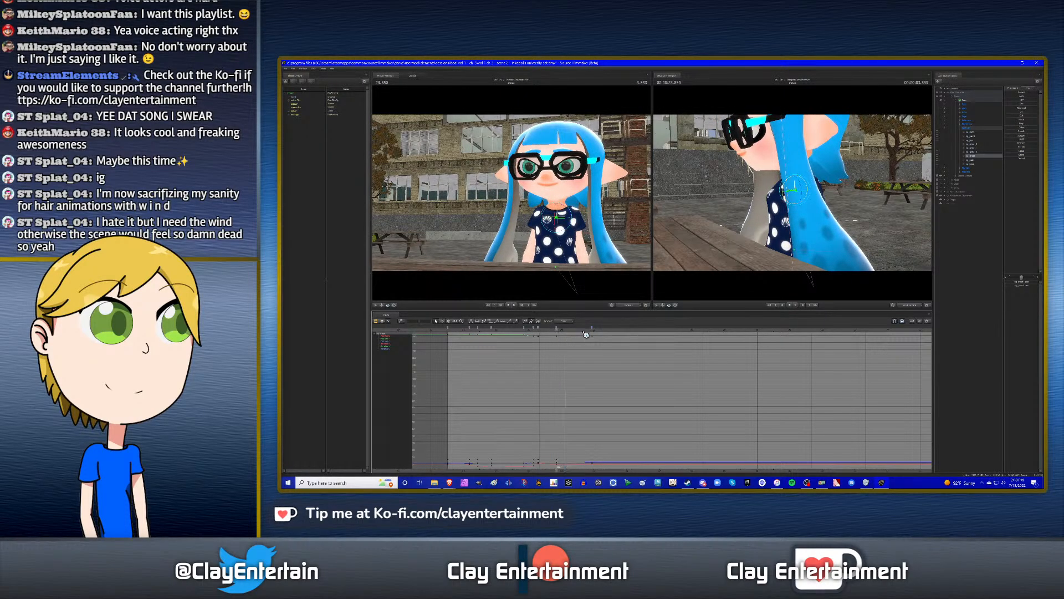
- Adjust the lowest spine bone's rotation at the second-to-last keyframe and play back the lean
{"action": "left_click", "coordinate": [971, 149]}
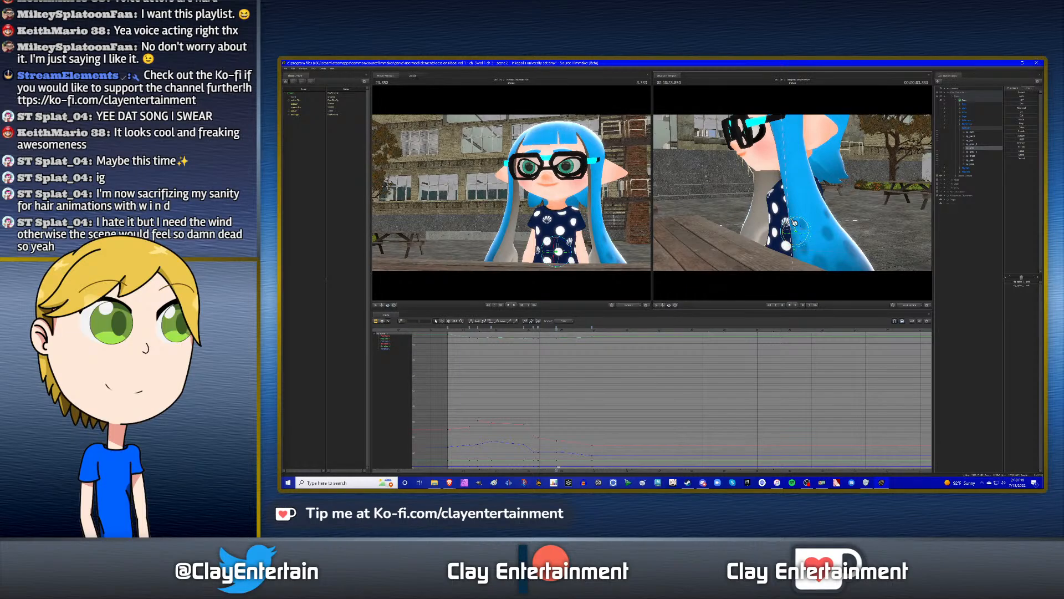
{"action": "left_click_drag", "start_coordinate": [795, 223], "coordinate": [794, 223]}
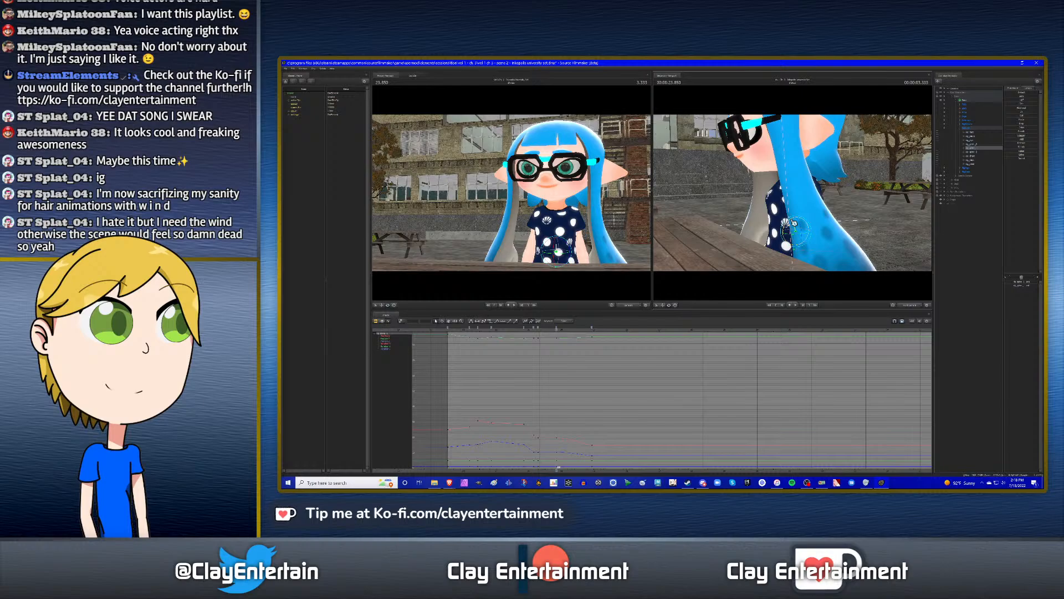
{"action": "left_click_drag", "start_coordinate": [794, 222], "coordinate": [794, 222]}
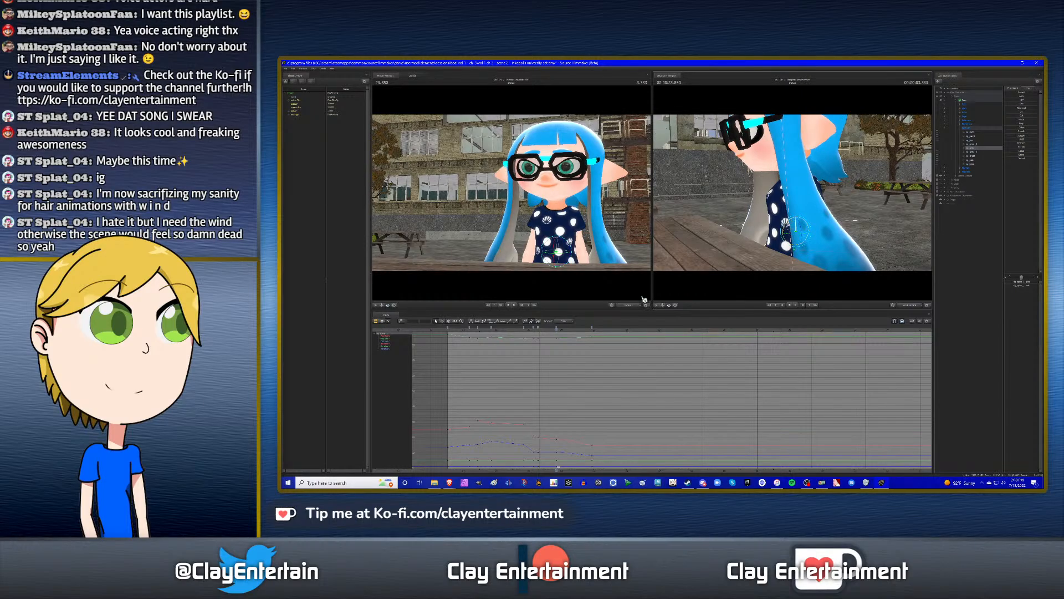
{"action": "key", "text": "space"}
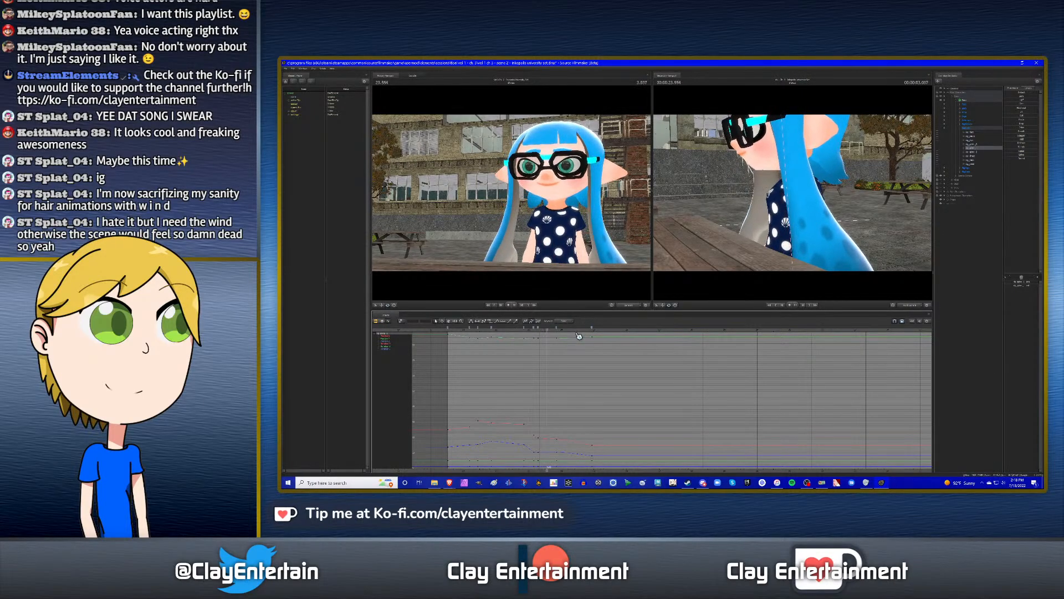
{"action": "key", "text": "space"}
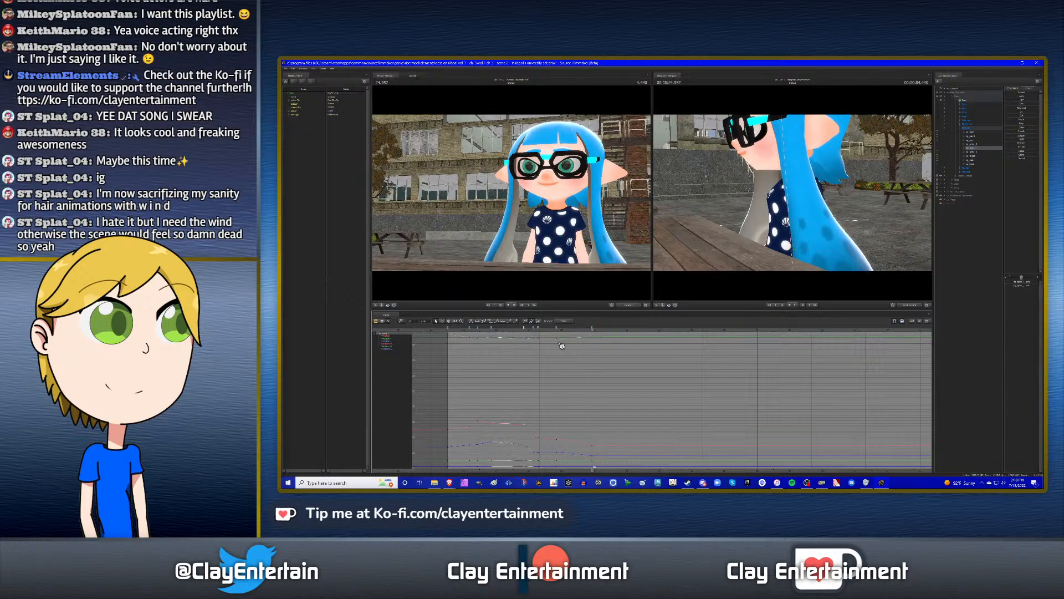
- Adjust the upper spine bone's rotation at the preceding keyframe and play back the movement
{"action": "left_click_drag", "start_coordinate": [560, 332], "coordinate": [538, 334]}
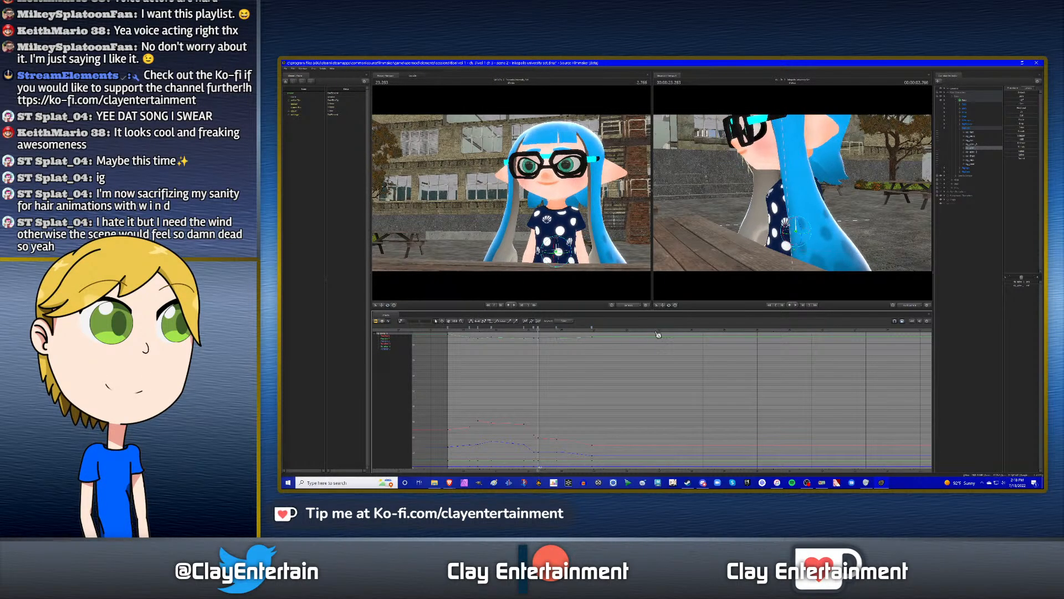
{"action": "left_click", "coordinate": [972, 156]}
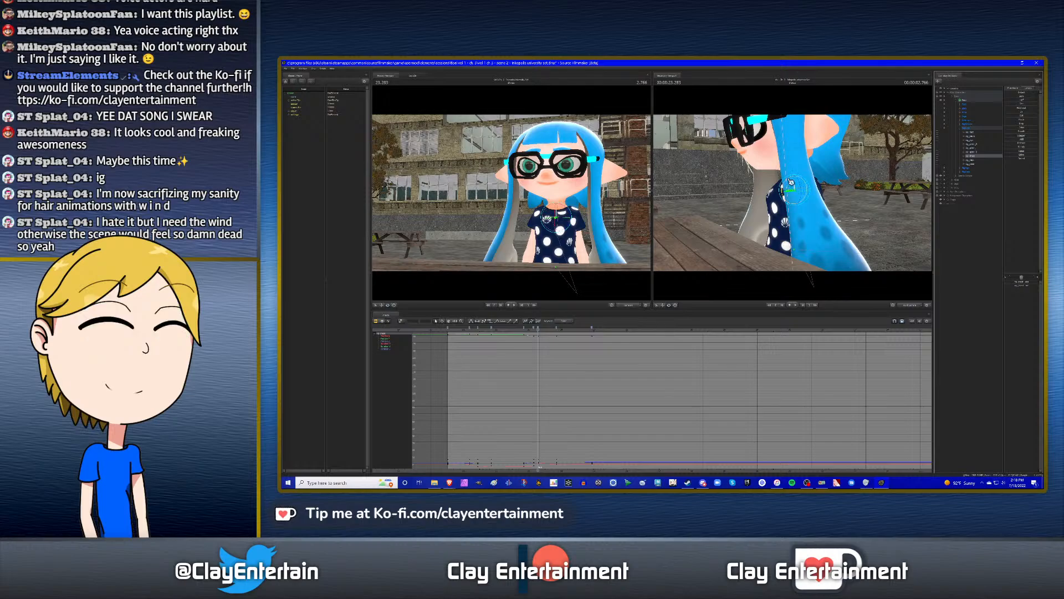
{"action": "left_click_drag", "start_coordinate": [791, 183], "coordinate": [792, 182]}
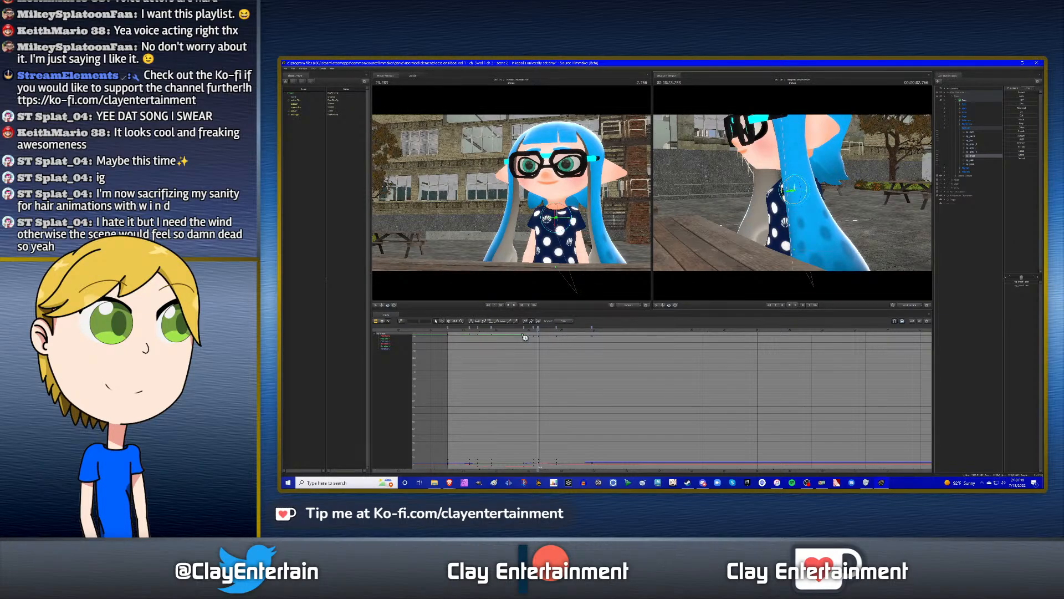
{"action": "key", "text": "space"}
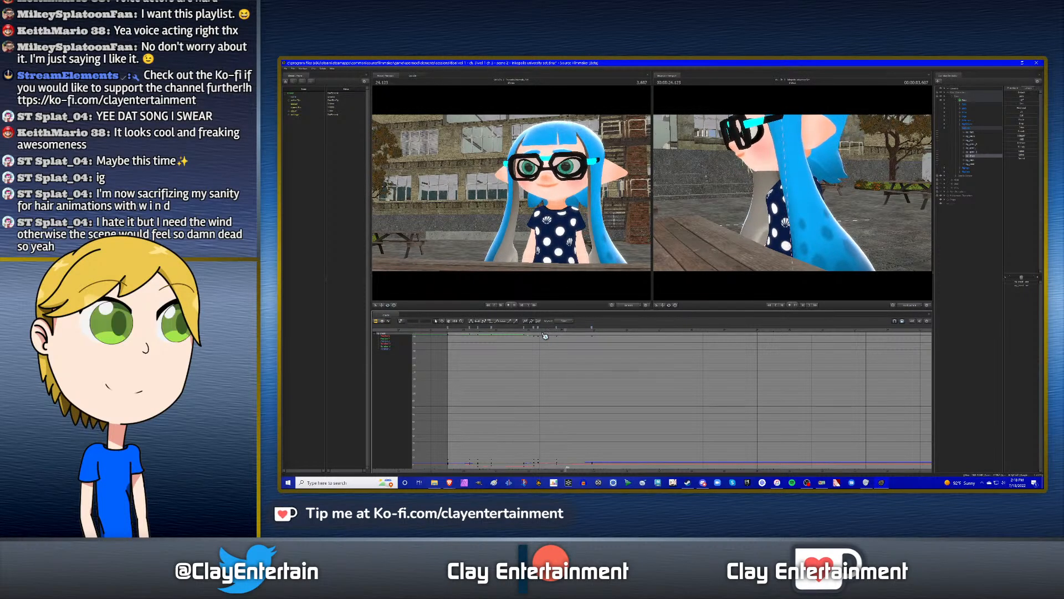
{"action": "key", "text": "space"}
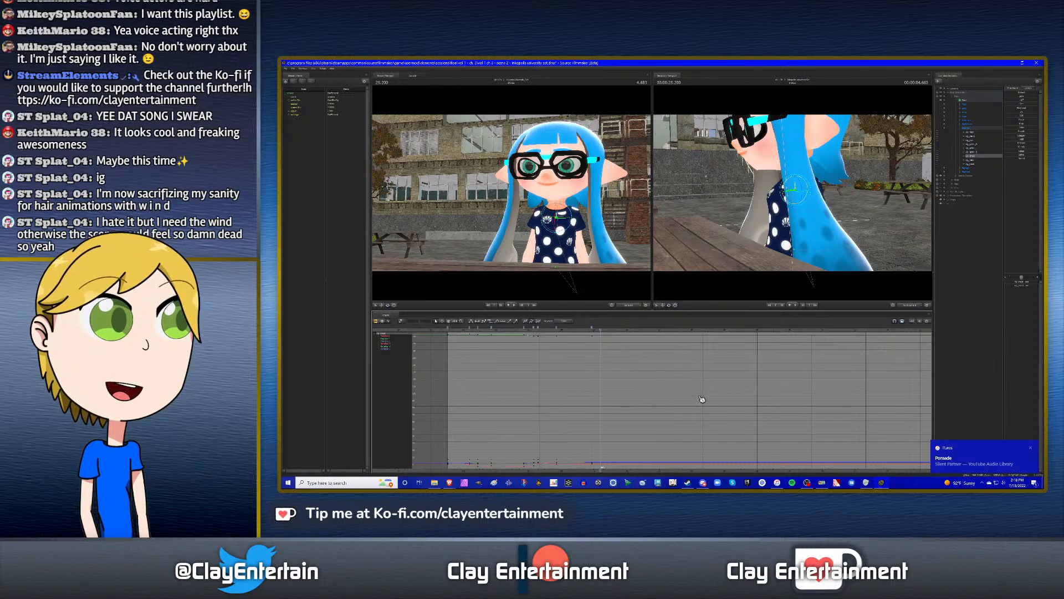
- Move the playhead past the last keyframe on the upper spine bone's curves and select the pelvis bone
{"action": "key", "text": "f"}
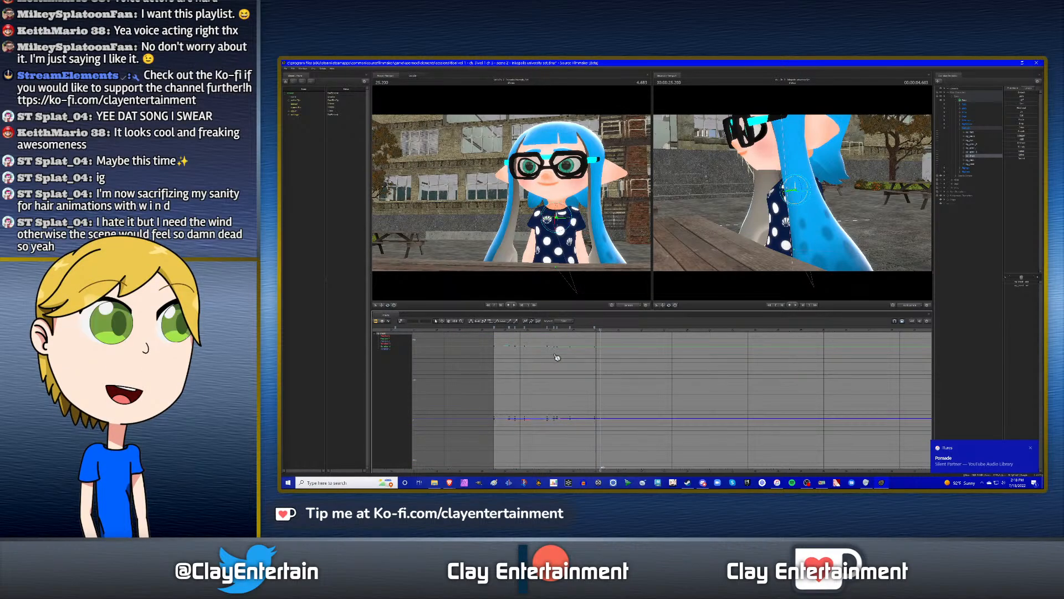
{"action": "left_click_drag", "start_coordinate": [575, 369], "coordinate": [606, 378]}
{"action": "scroll", "coordinate": [646, 383], "scroll_direction": "up", "scroll_amount": 3}
{"action": "scroll", "coordinate": [646, 383], "scroll_direction": "up", "scroll_amount": 1}
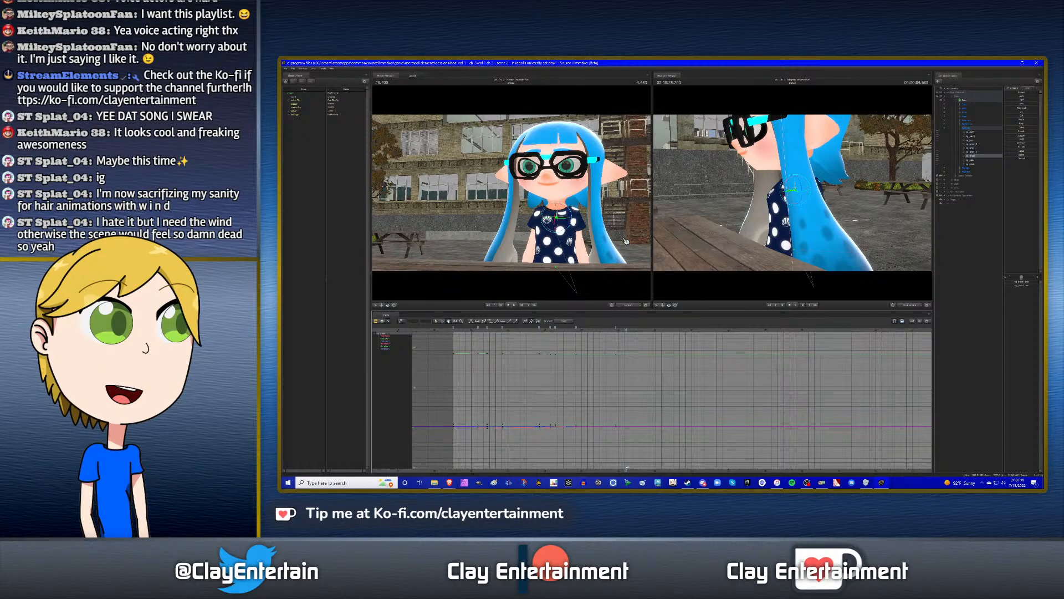
{"action": "scroll", "coordinate": [627, 399], "scroll_direction": "up", "scroll_amount": 4}
{"action": "left_click_drag", "start_coordinate": [603, 394], "coordinate": [715, 378]}
{"action": "left_click", "coordinate": [677, 328]}
{"action": "left_click_drag", "start_coordinate": [677, 328], "coordinate": [751, 330]}
{"action": "left_click", "coordinate": [980, 145]}
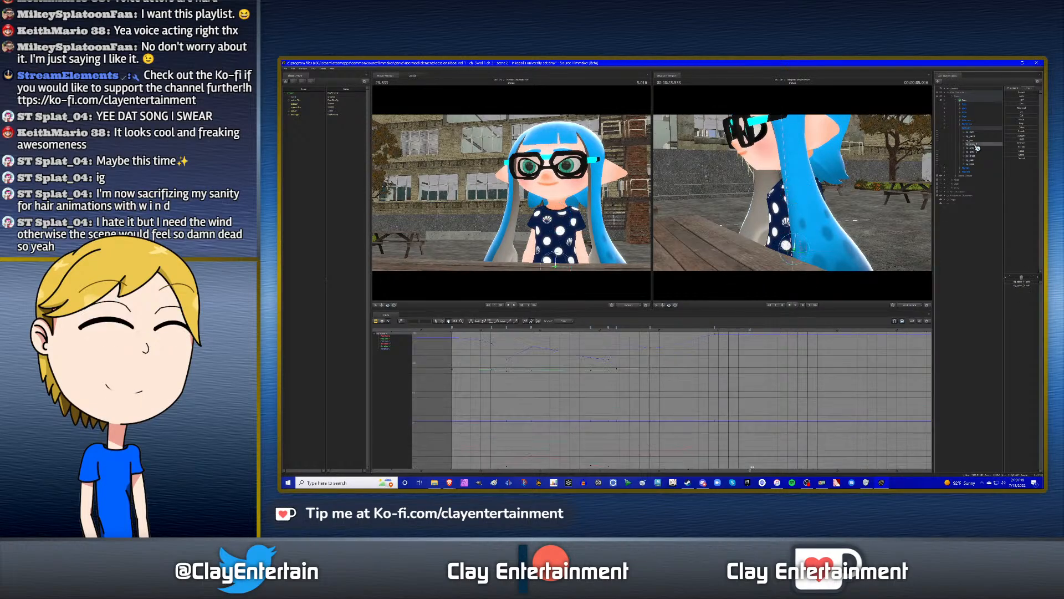
- Play back the shot from its start to judge the pelvis movement against its rotation curves
{"action": "scroll", "coordinate": [726, 383], "scroll_direction": "down", "scroll_amount": 3, "text": "ctrl"}
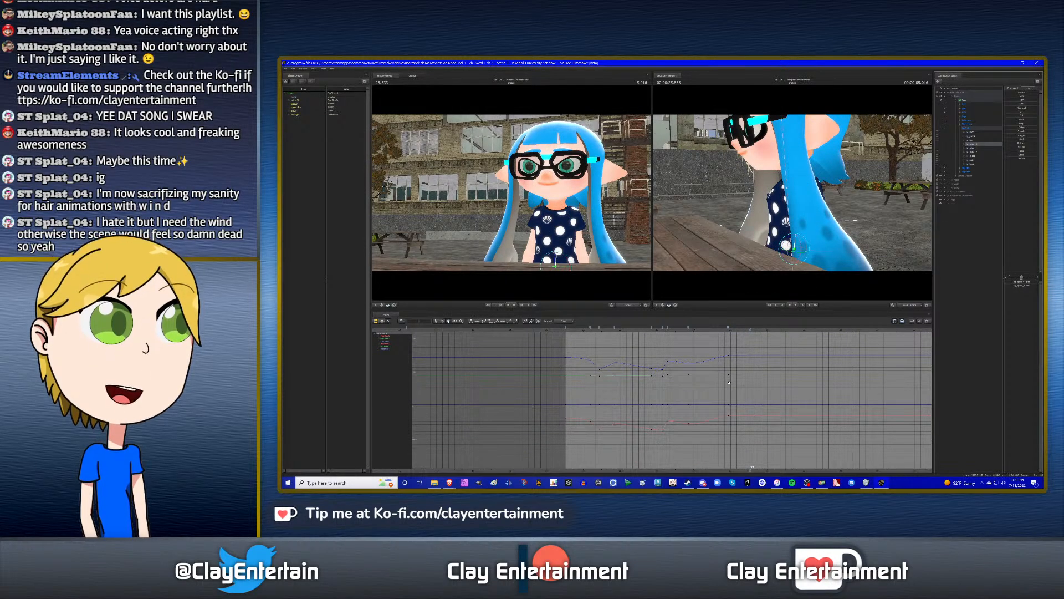
{"action": "key", "text": "Up"}
{"action": "left_click_drag", "start_coordinate": [730, 383], "coordinate": [675, 388]}
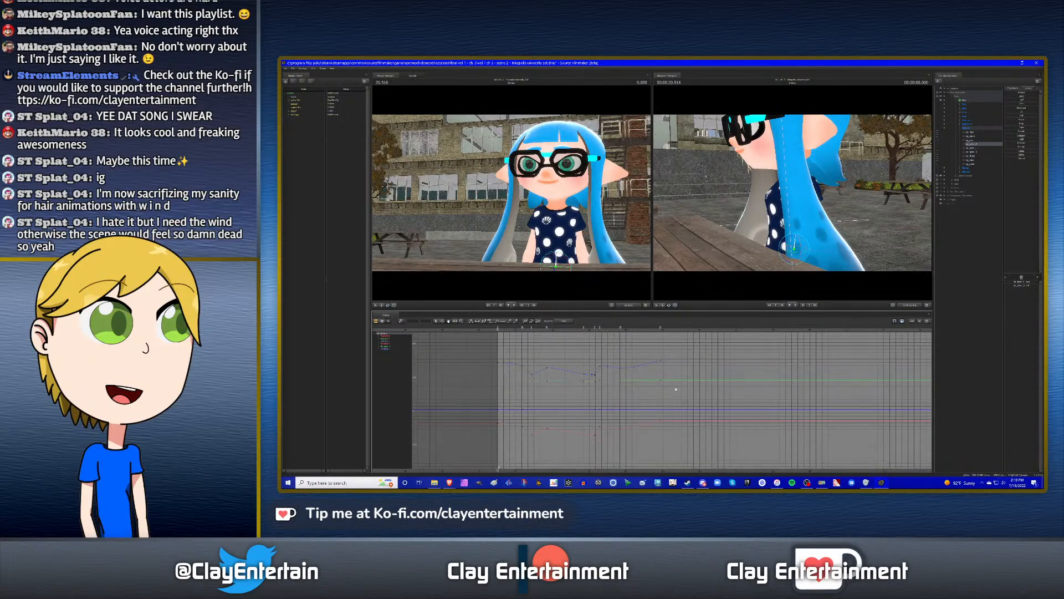
{"action": "key", "text": "space"}
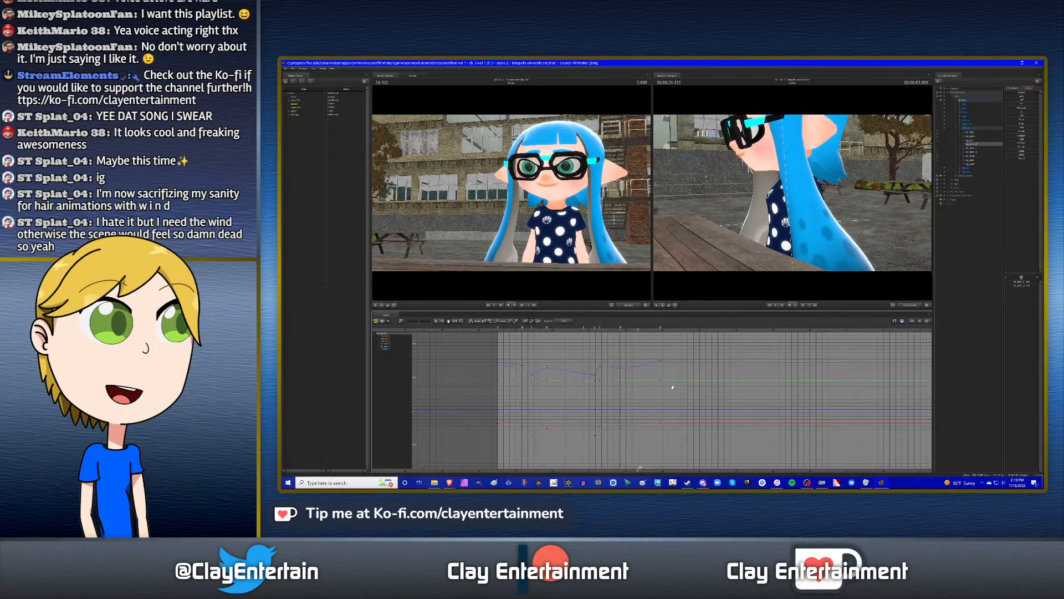
{"action": "scroll", "coordinate": [717, 386], "scroll_direction": "up", "scroll_amount": 3}
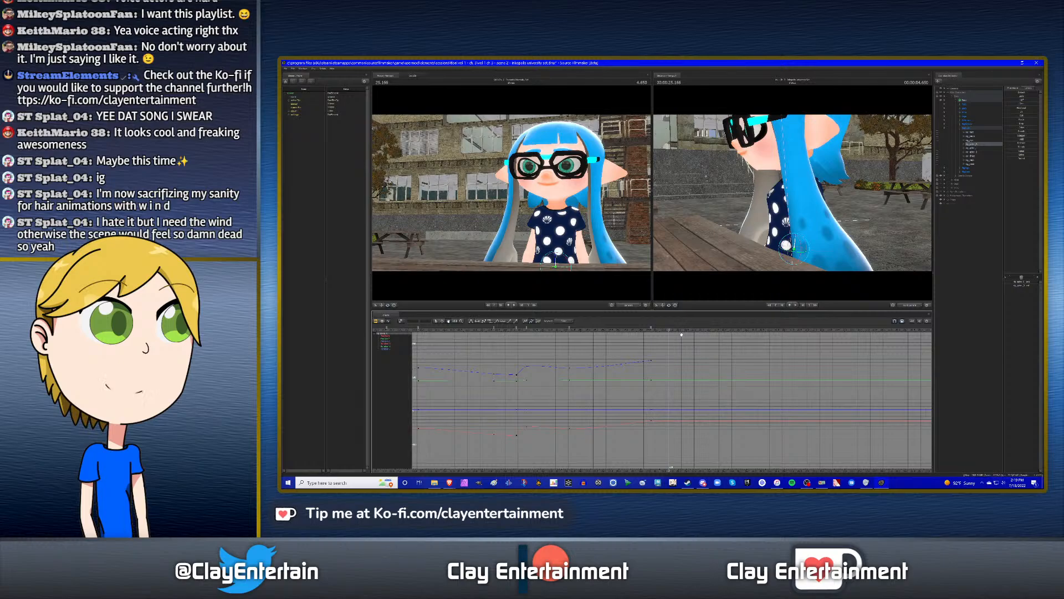
- Place the playhead at about 5.83 s in the shot, beyond the pelvis bone's last keyframe
{"action": "scroll", "coordinate": [677, 371], "scroll_direction": "down", "scroll_amount": 1}
{"action": "left_click_drag", "start_coordinate": [677, 370], "coordinate": [577, 376]}
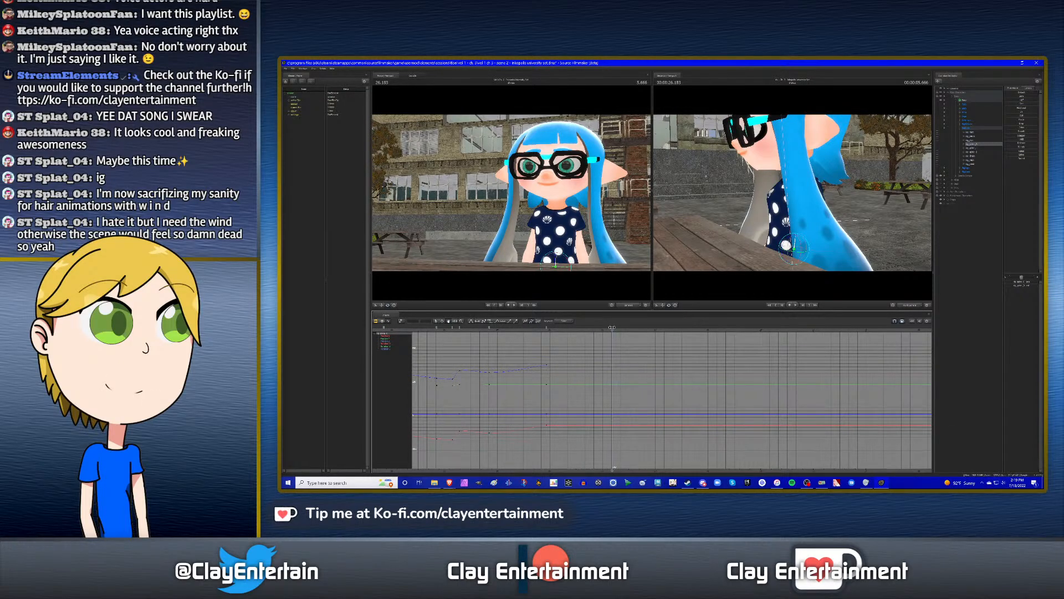
{"action": "left_click_drag", "start_coordinate": [615, 328], "coordinate": [621, 327]}
{"action": "mouse_move", "coordinate": [455, 485]}
{"action": "left_click", "coordinate": [495, 456]}
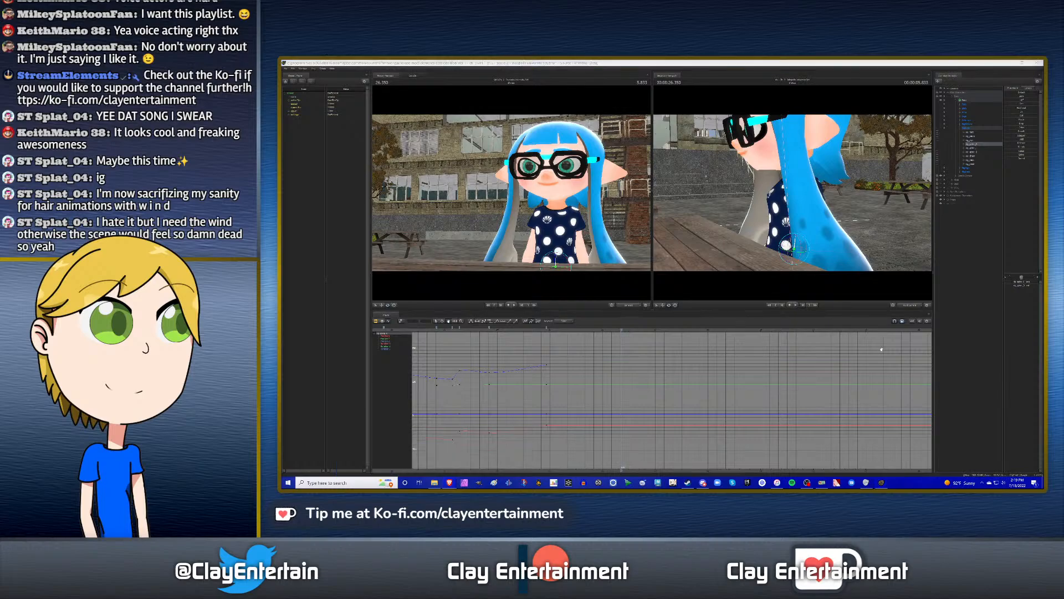
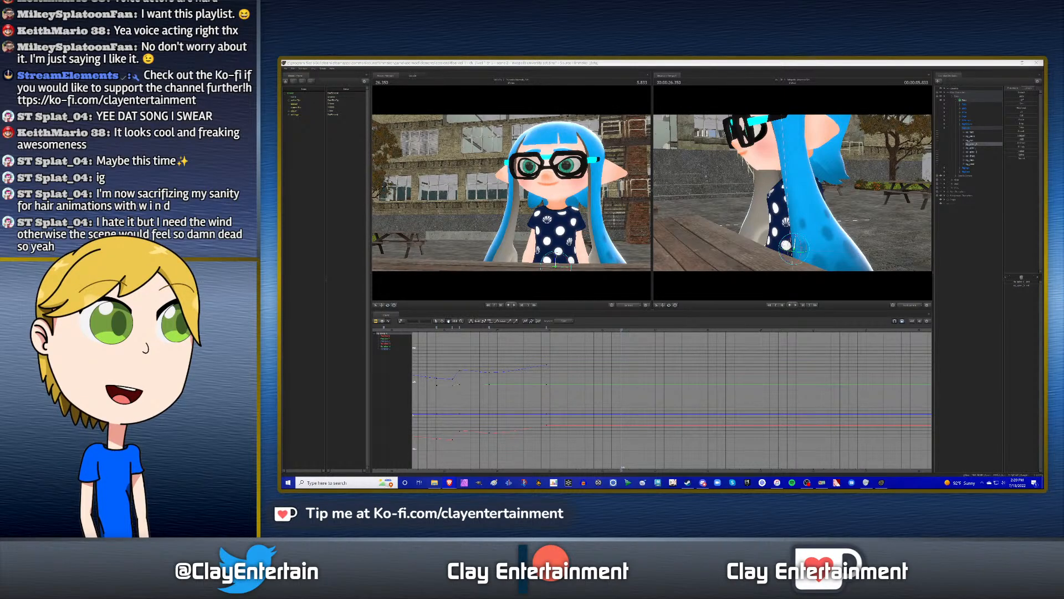
- Show the shot's audio clips in the Clip Editor and save the session
{"action": "left_click", "coordinate": [377, 322]}
{"action": "scroll", "coordinate": [571, 385], "scroll_direction": "down", "scroll_amount": 2}
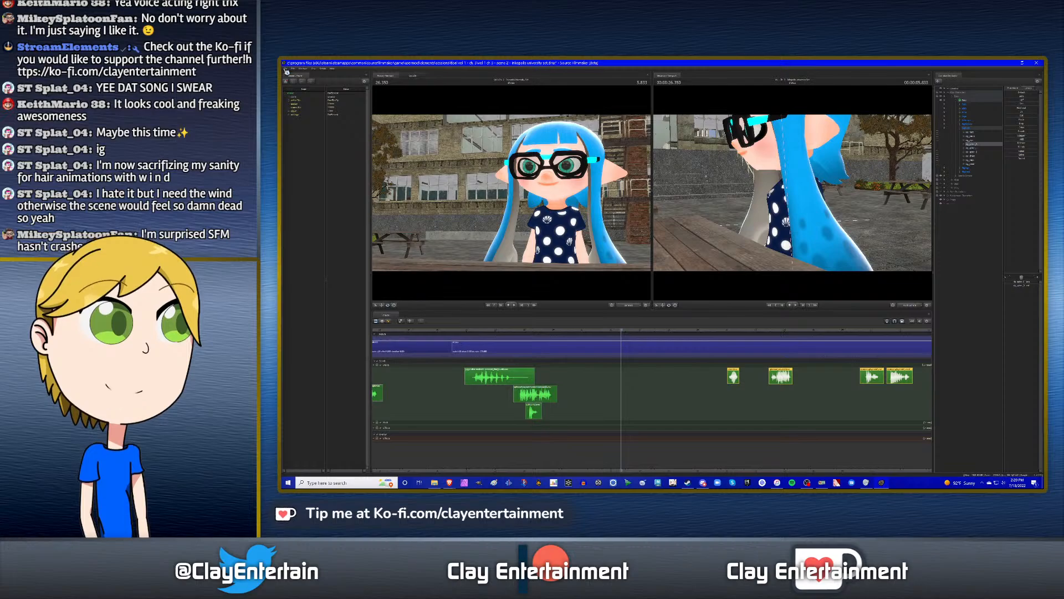
{"action": "left_click", "coordinate": [286, 70]}
{"action": "left_click", "coordinate": [291, 81]}
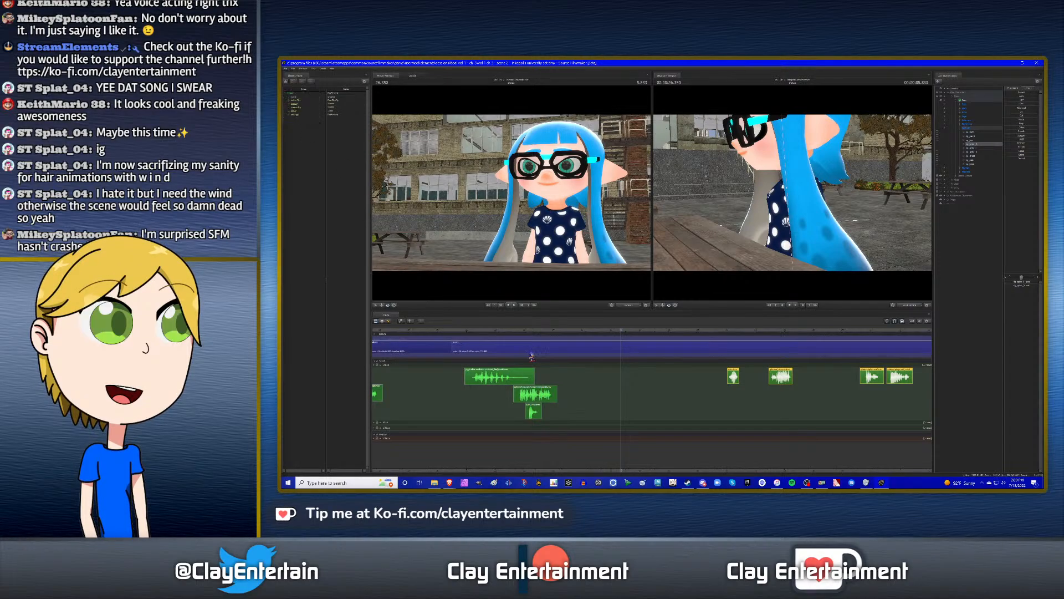
- Return to the shot's Graph Editor curves and rotate the pelvis slightly at 6.000 s from a front view
{"action": "left_click", "coordinate": [571, 350]}
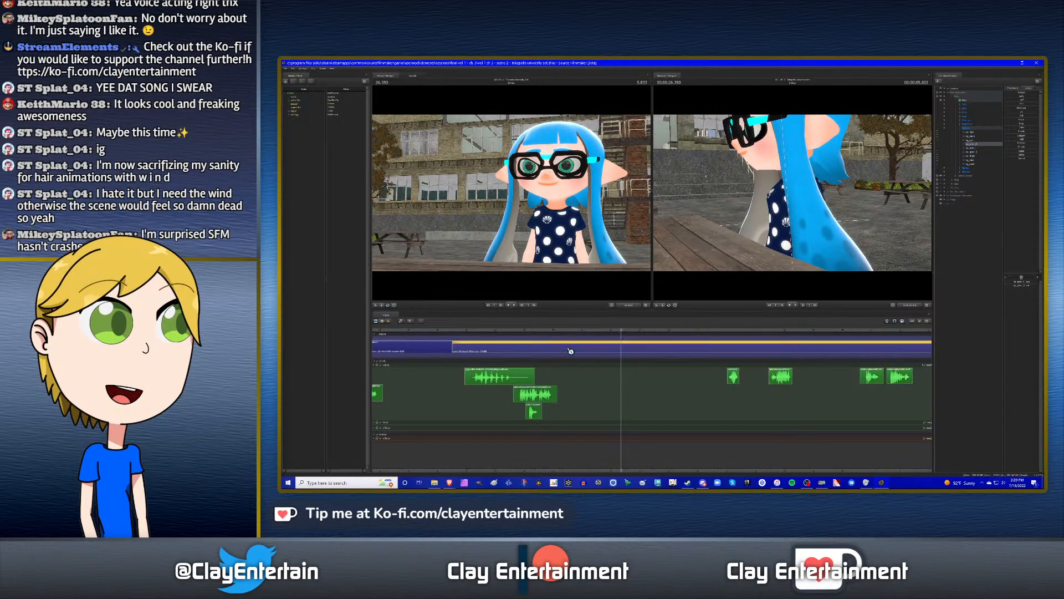
{"action": "left_click", "coordinate": [389, 321]}
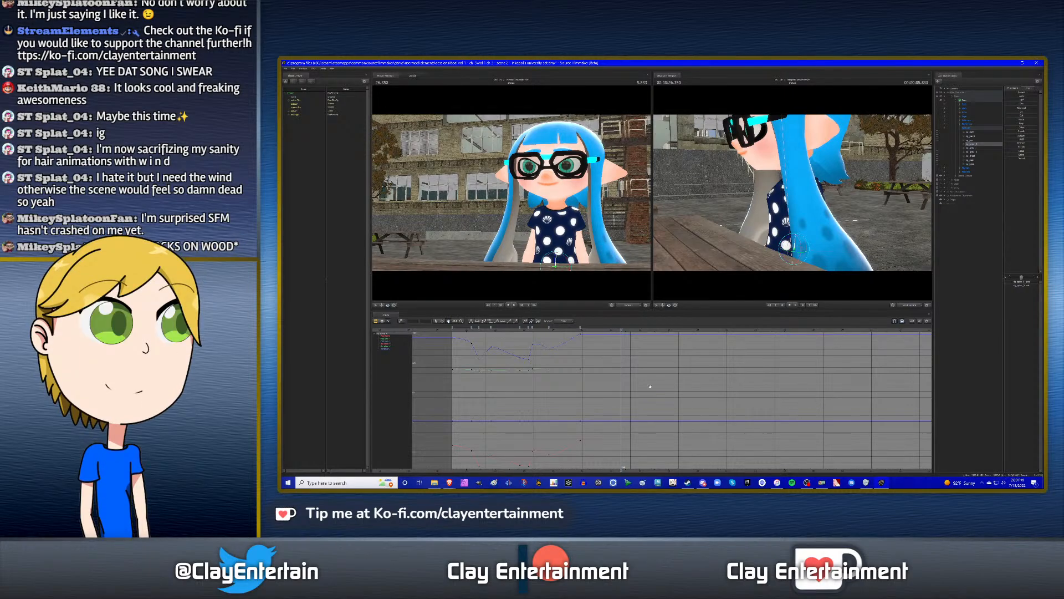
{"action": "scroll", "coordinate": [602, 378], "scroll_direction": "up", "scroll_amount": 3}
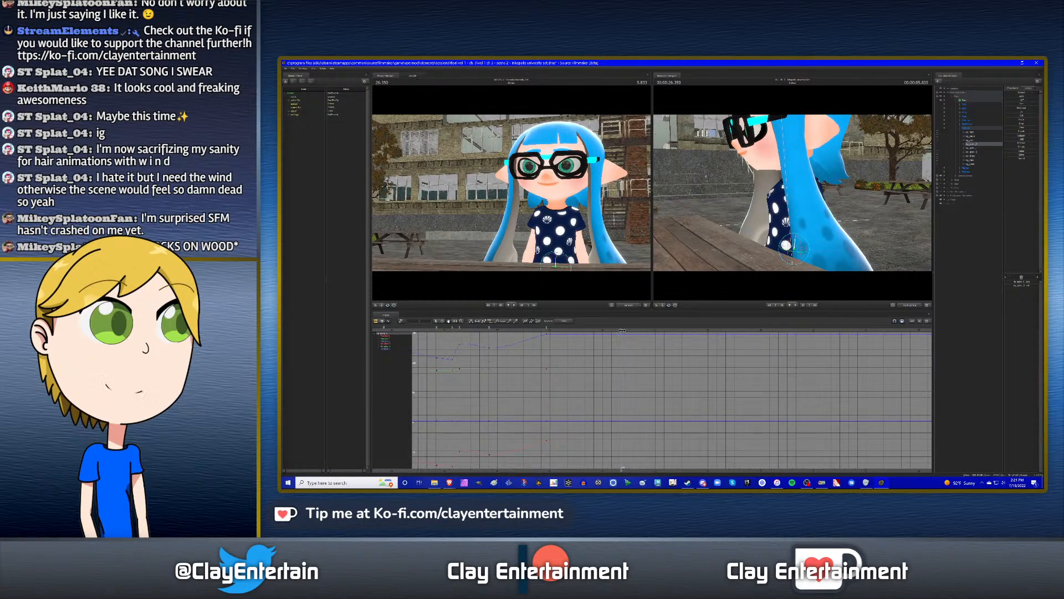
{"action": "left_click_drag", "start_coordinate": [625, 330], "coordinate": [630, 330]}
{"action": "left_click_drag", "start_coordinate": [869, 209], "coordinate": [930, 200], "text": "alt"}
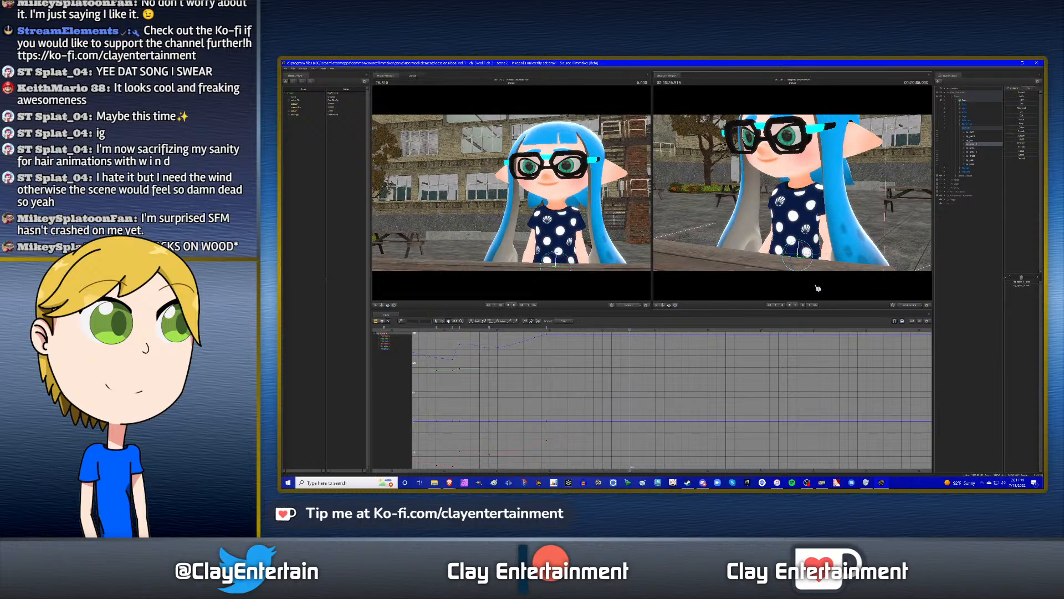
{"action": "left_click_drag", "start_coordinate": [818, 288], "coordinate": [795, 195], "text": "alt"}
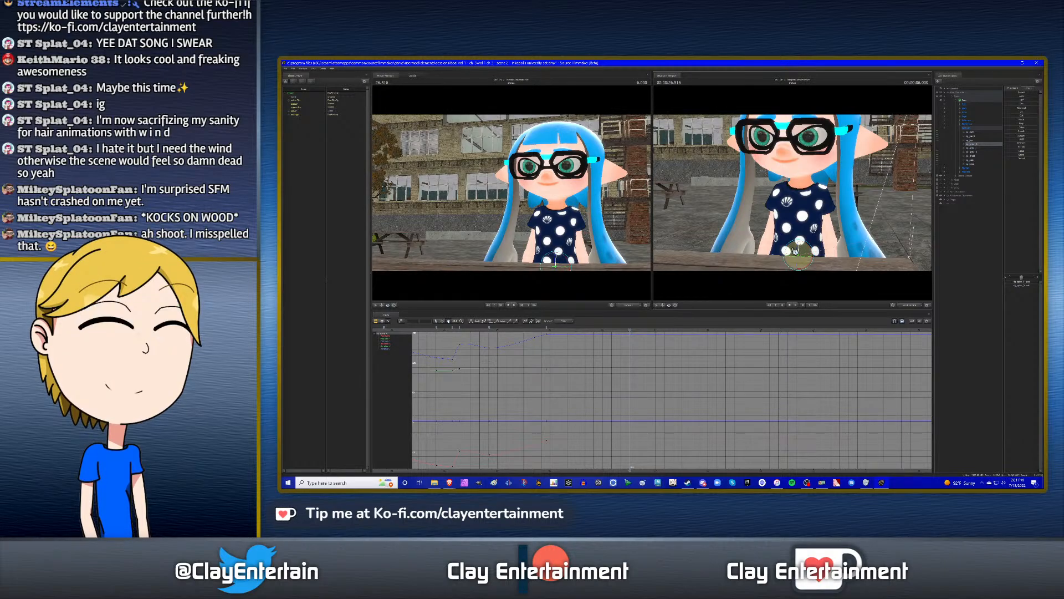
{"action": "left_click_drag", "start_coordinate": [795, 251], "coordinate": [793, 251]}
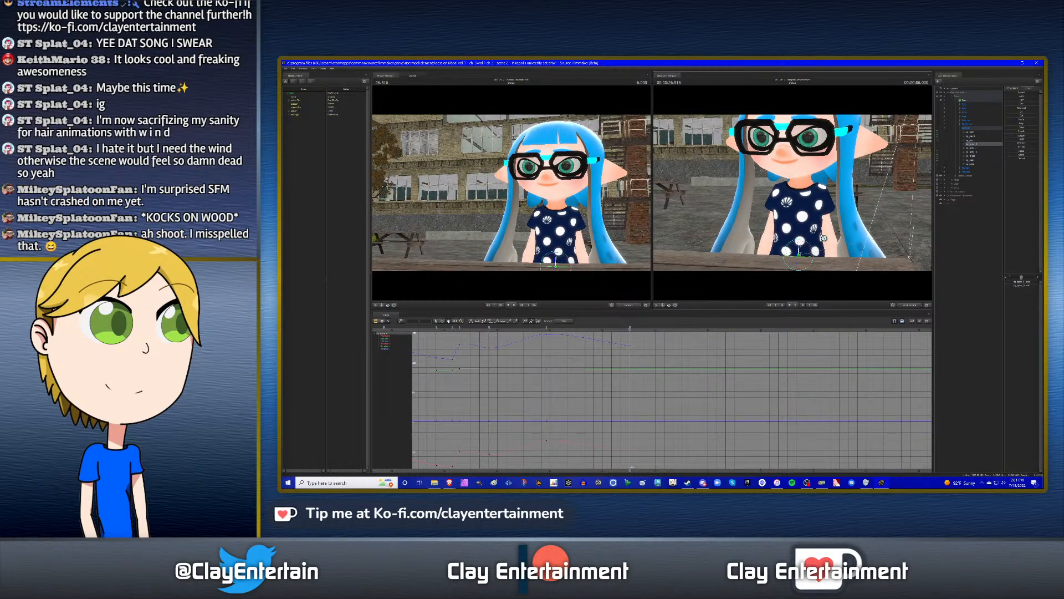
- Rotate the lowest and middle spine bones slightly at 6.000 s and compare the pose with the previous keyframe
{"action": "left_click", "coordinate": [976, 148]}
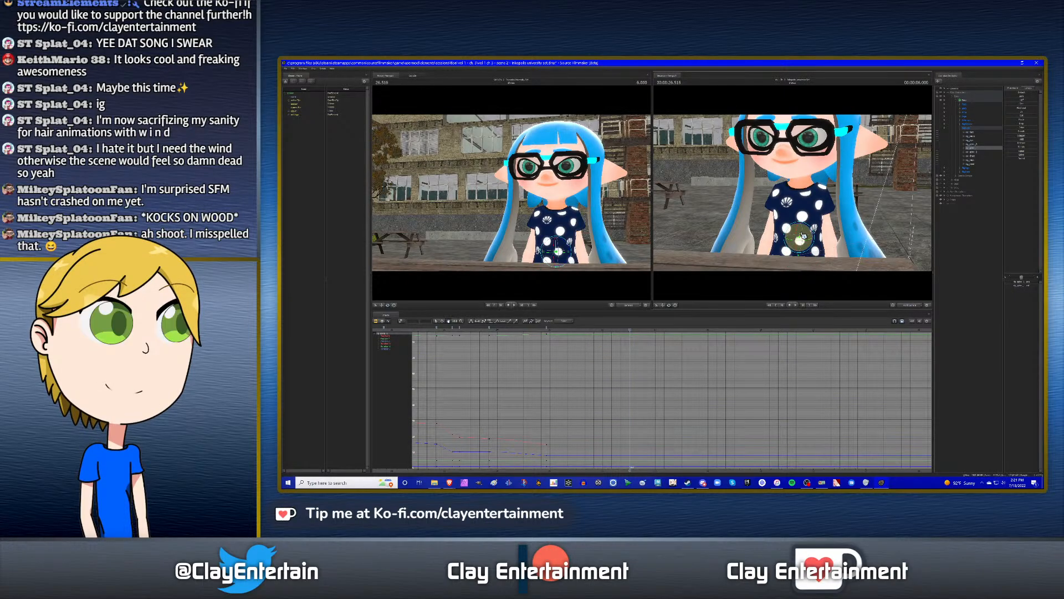
{"action": "left_click_drag", "start_coordinate": [803, 236], "coordinate": [804, 236]}
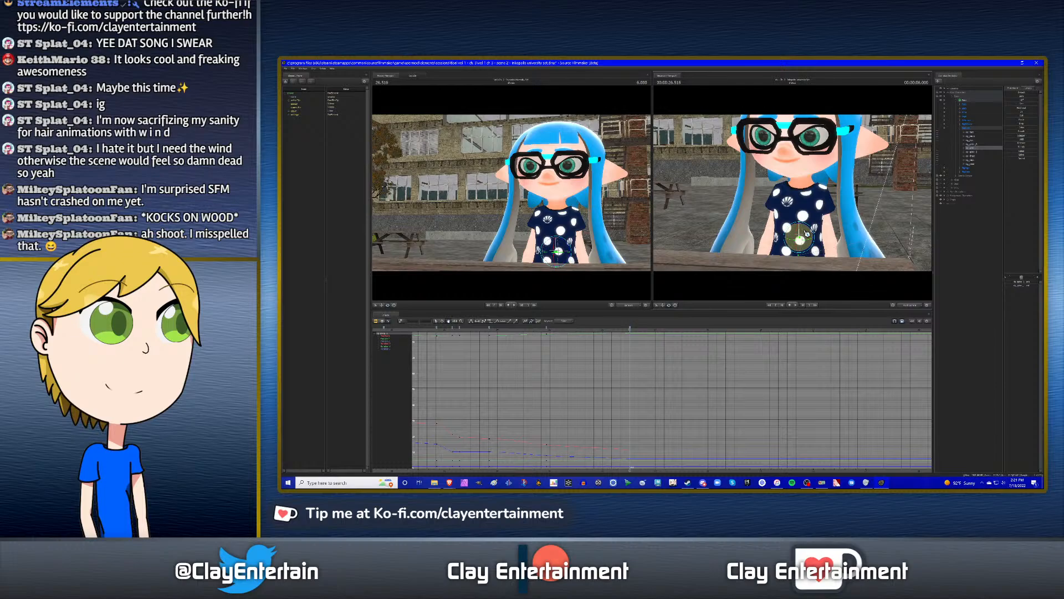
{"action": "left_click", "coordinate": [977, 153]}
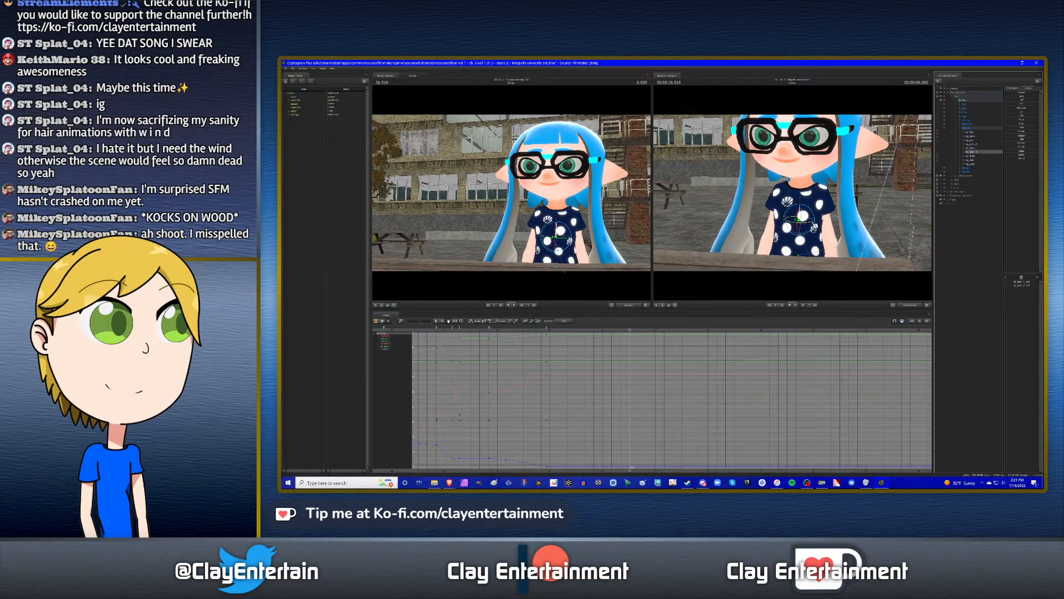
{"action": "left_click_drag", "start_coordinate": [808, 218], "coordinate": [807, 217]}
{"action": "key", "text": "Up"}
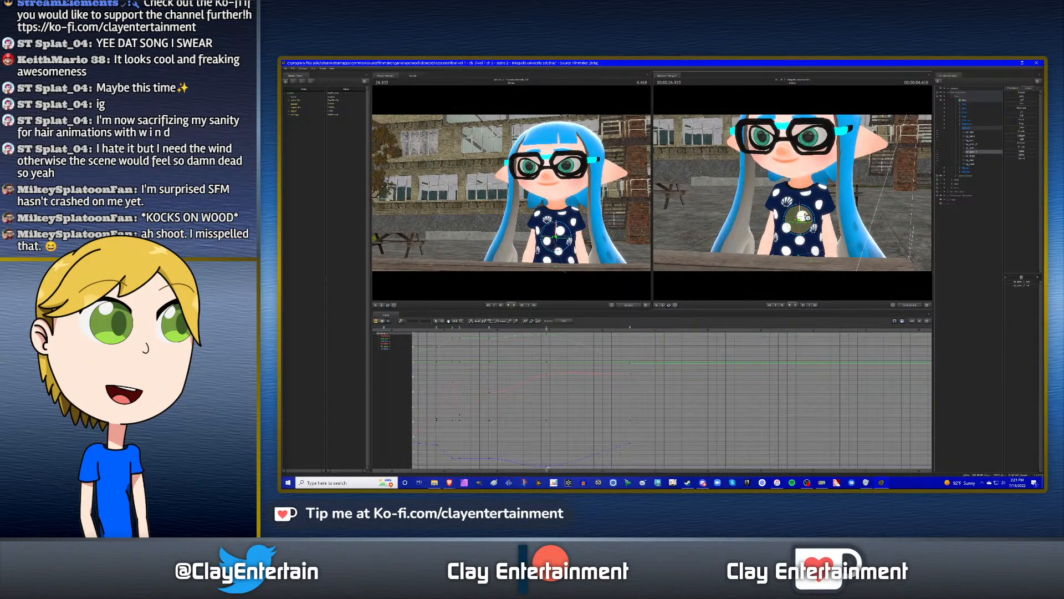
{"action": "key", "text": "Down"}
- Rotate the upper spine bone at 6.000 s and readjust the middle spine bone's rotation to balance the torso
{"action": "left_click", "coordinate": [973, 158]}
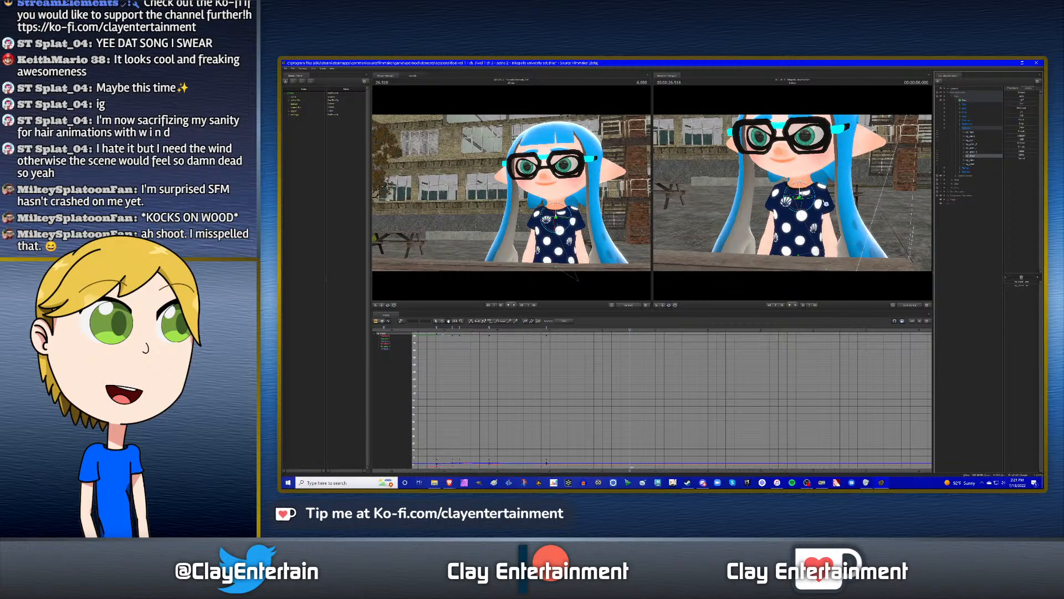
{"action": "left_click_drag", "start_coordinate": [800, 193], "coordinate": [805, 192]}
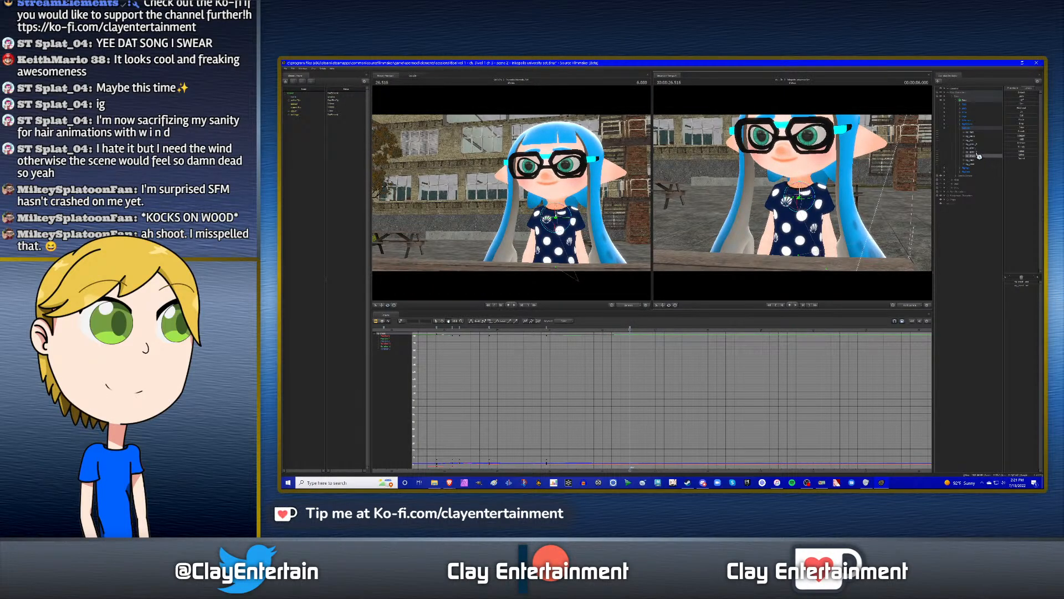
{"action": "left_click", "coordinate": [853, 208]}
{"action": "left_click_drag", "start_coordinate": [808, 210], "coordinate": [808, 211]}
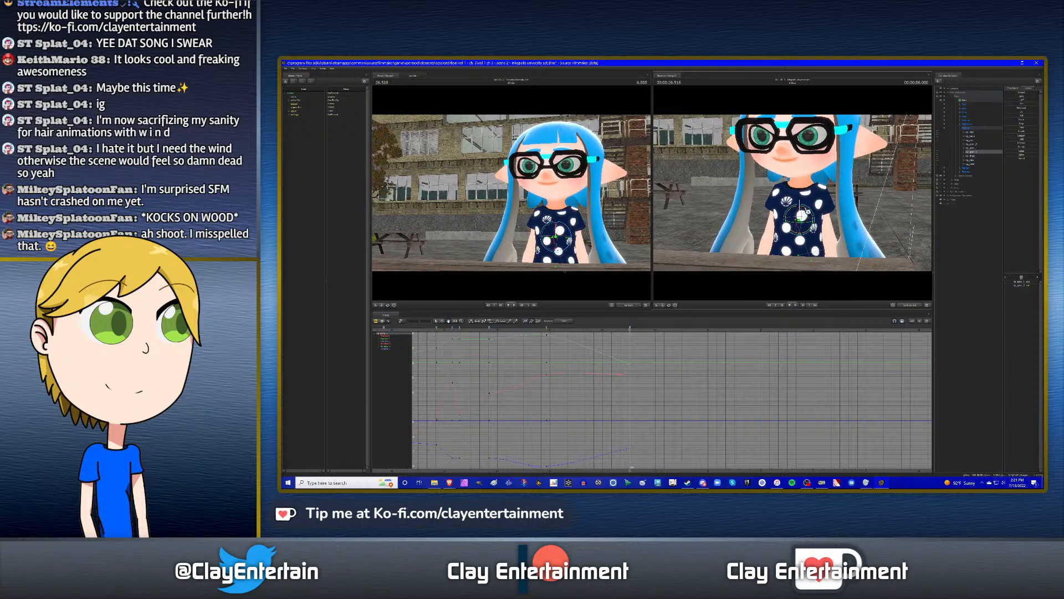
- Adjust the lowest spine bone's rotation at 6.000 s and check the upper and middle spine bones' curves
{"action": "left_click", "coordinate": [975, 150]}
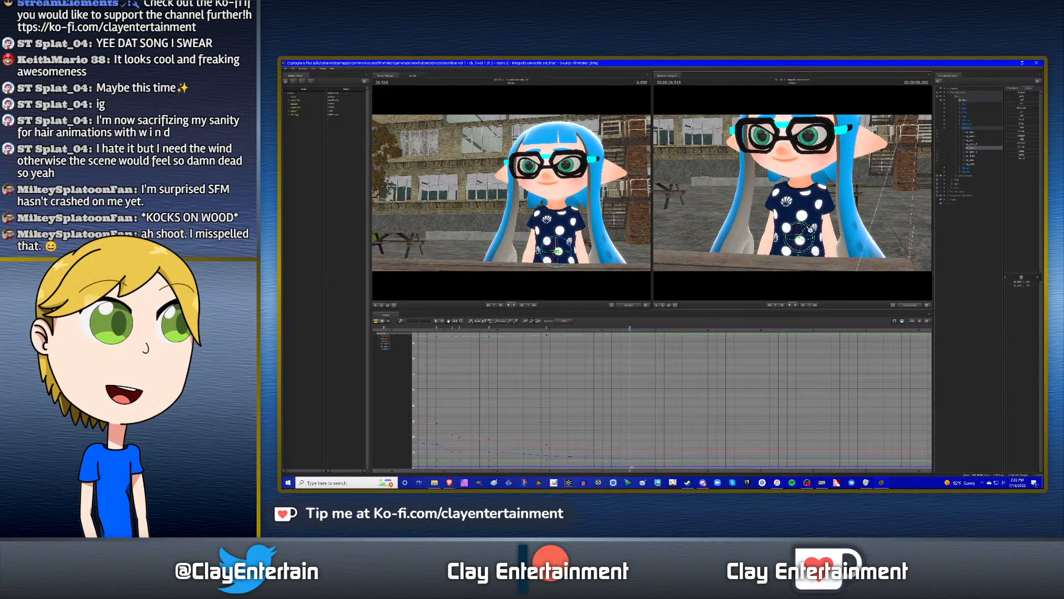
{"action": "mouse_move", "coordinate": [631, 468]}
{"action": "left_mouse_down"}
{"action": "mouse_move", "coordinate": [547, 469]}
{"action": "mouse_move", "coordinate": [632, 468]}
{"action": "left_mouse_up"}
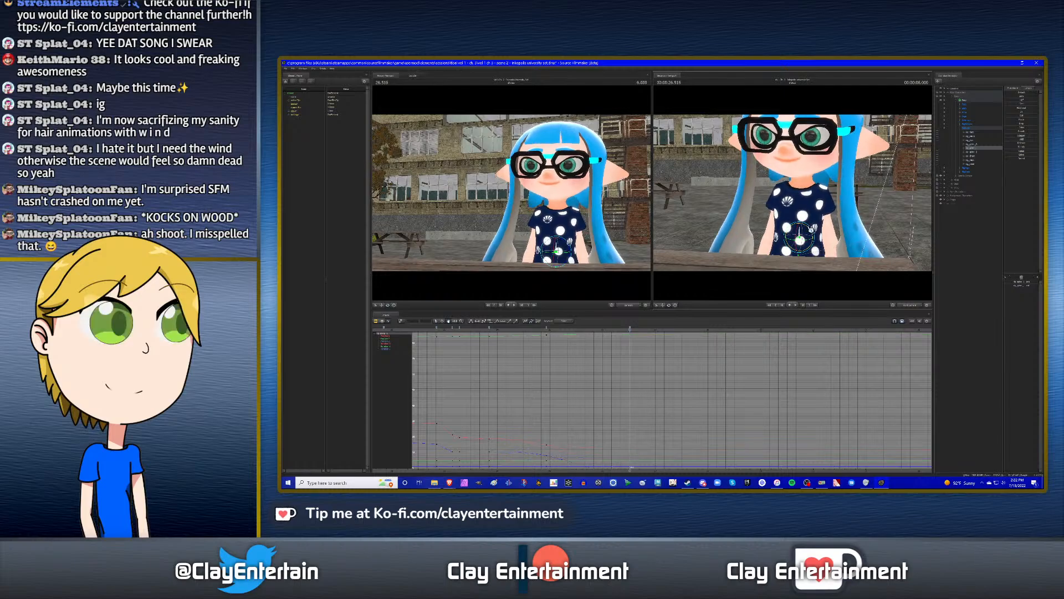
{"action": "left_click", "coordinate": [975, 156]}
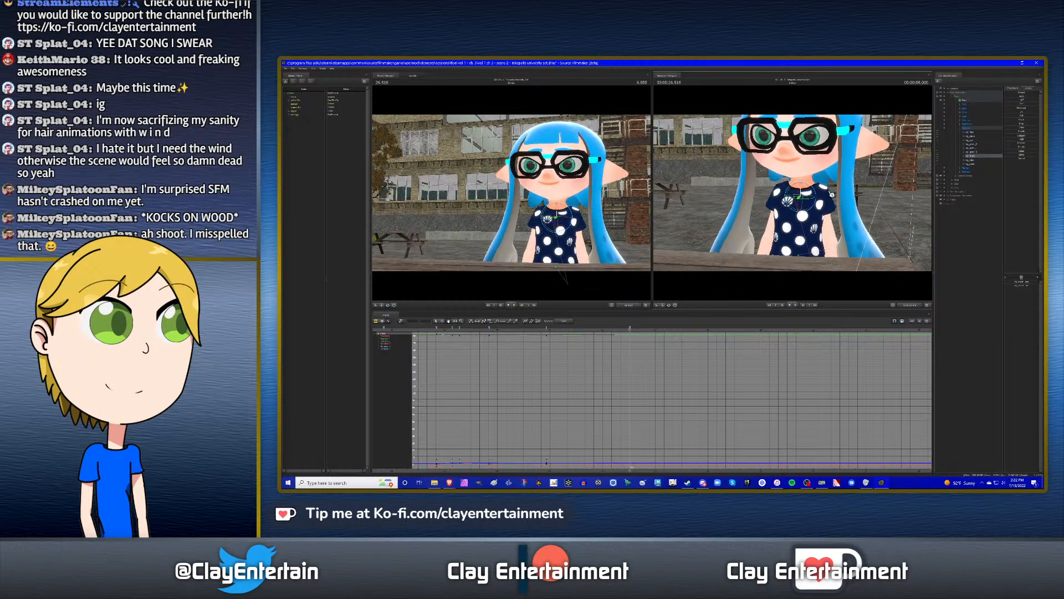
{"action": "left_click", "coordinate": [979, 156]}
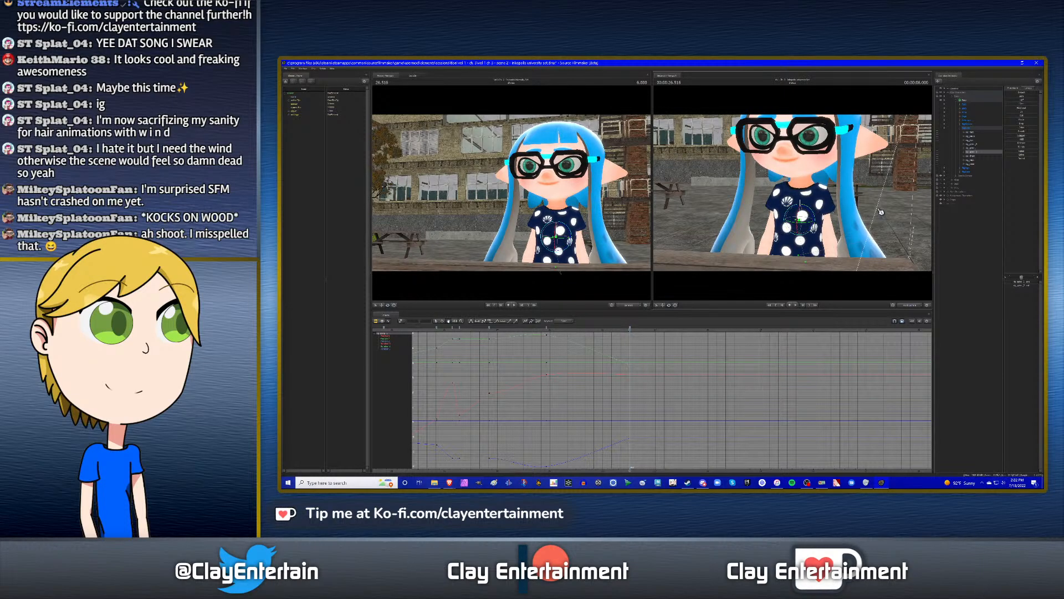
- Refine the lowest spine bone's rotation at 6.000 s and flip between this and the previous keyframe to compare poses
{"action": "left_click", "coordinate": [975, 148]}
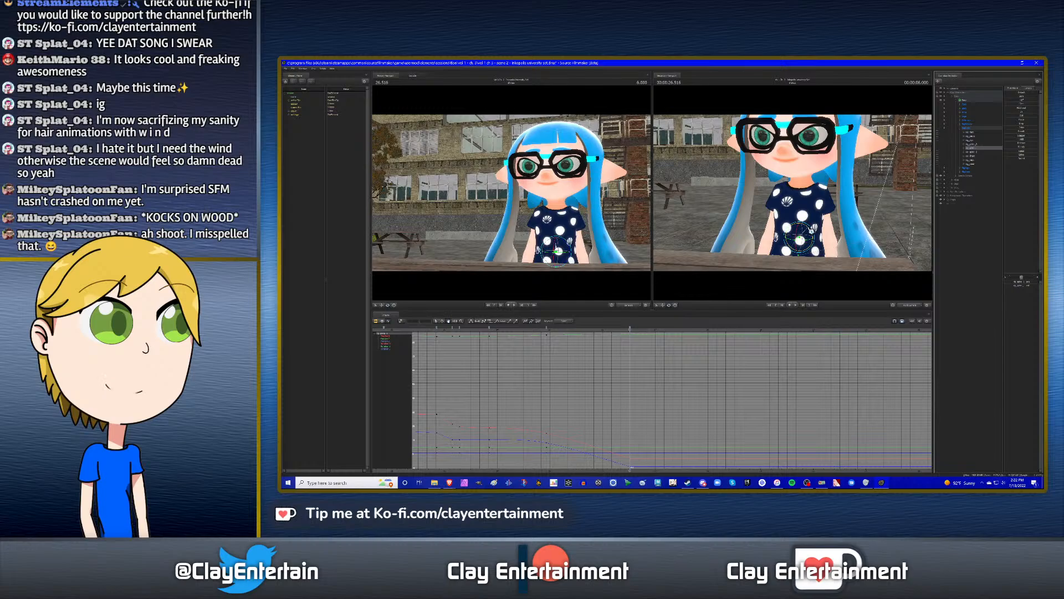
{"action": "left_click_drag", "start_coordinate": [814, 233], "coordinate": [810, 230]}
{"action": "key", "text": "Up"}
{"action": "key", "text": "Down"}
{"action": "key", "text": "Up"}
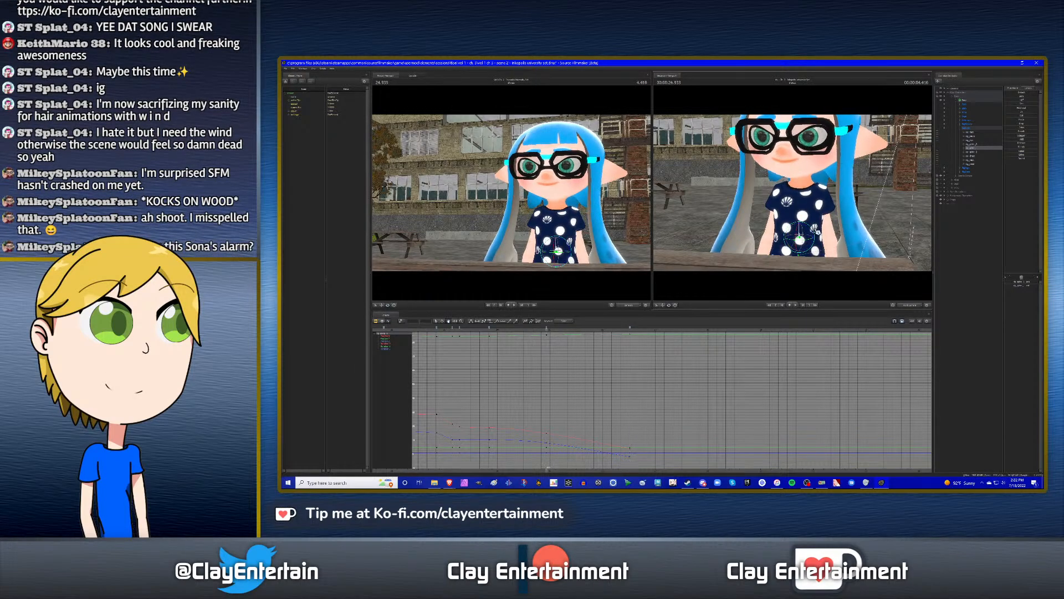
{"action": "key", "text": "Down"}
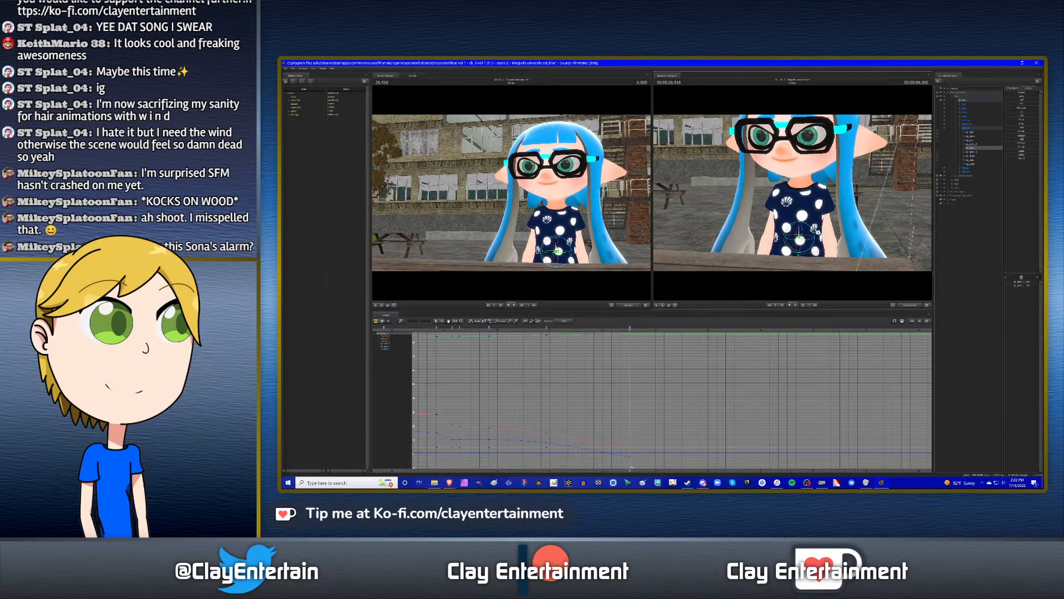
- Try another rotation of the middle spine bone at 6.000 s, undo it, and return to the previous keyframe
{"action": "left_click", "coordinate": [975, 151]}
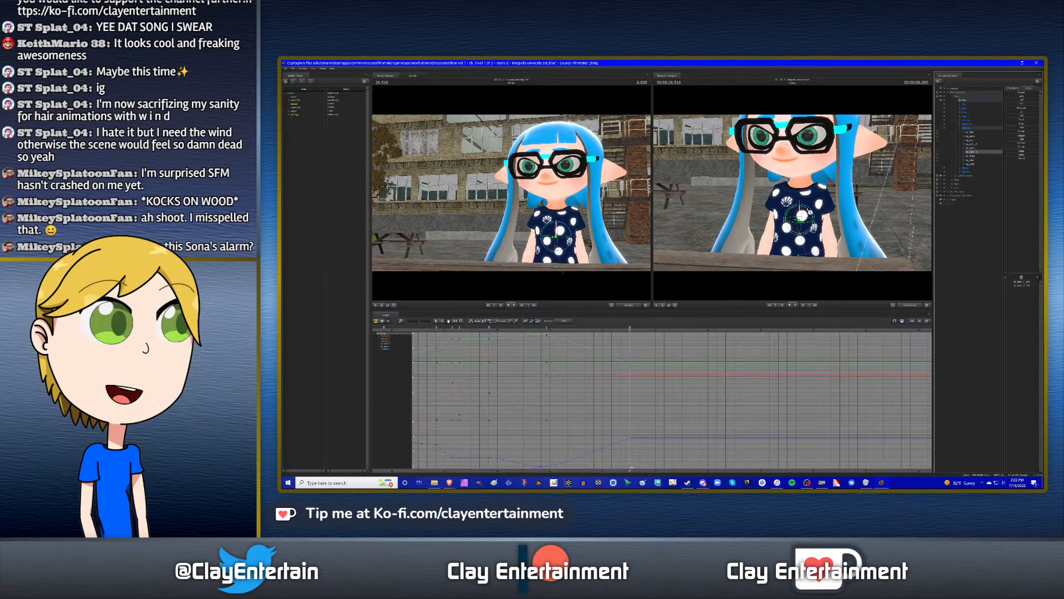
{"action": "left_click_drag", "start_coordinate": [809, 212], "coordinate": [811, 211]}
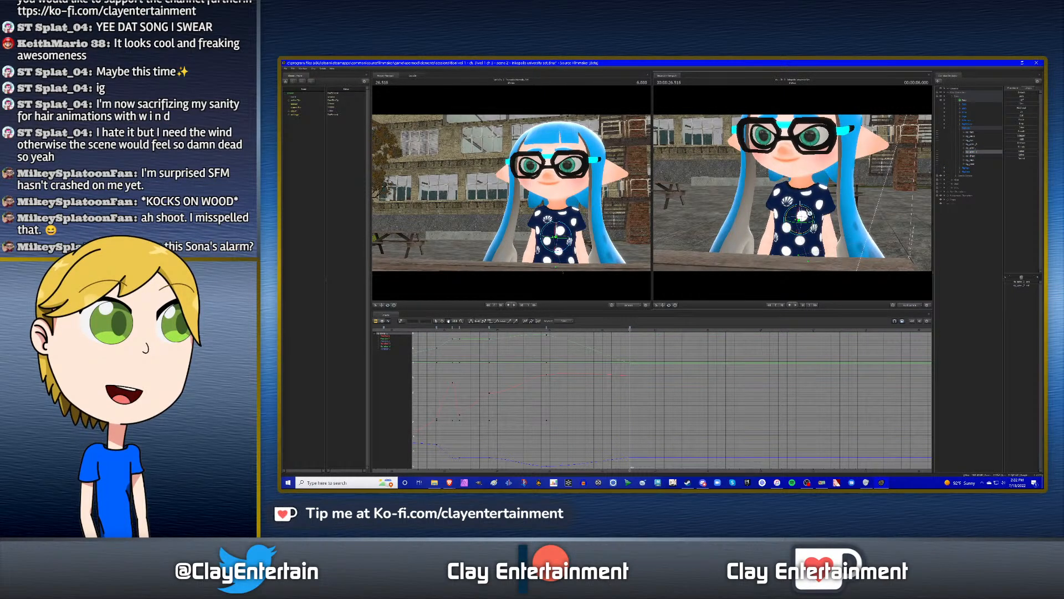
{"action": "key", "text": "ctrl+z"}
{"action": "key", "text": "ctrl+z"}
{"action": "key", "text": "Up"}
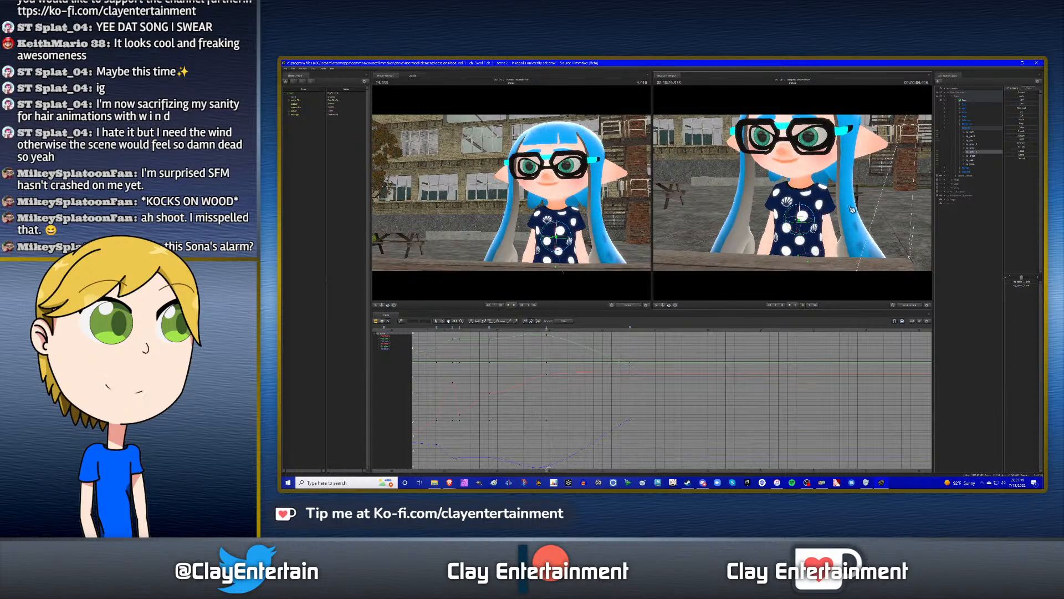
- Undo the last middle spine change and adjust the neck bone's rotation at 6.000 s
{"action": "key", "text": "Down"}
{"action": "key", "text": "ctrl+z"}
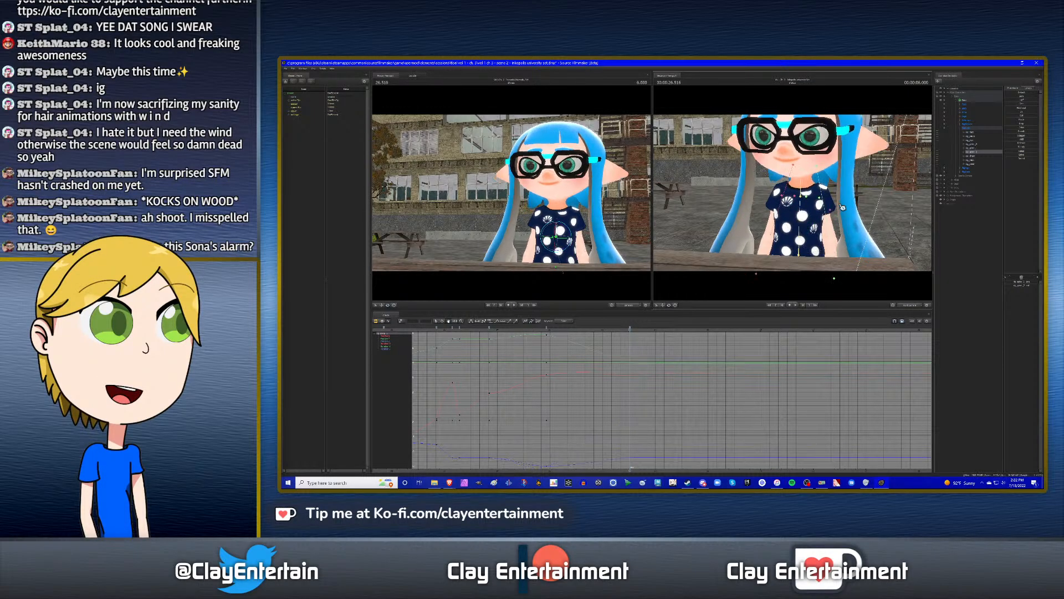
{"action": "left_click", "coordinate": [970, 162]}
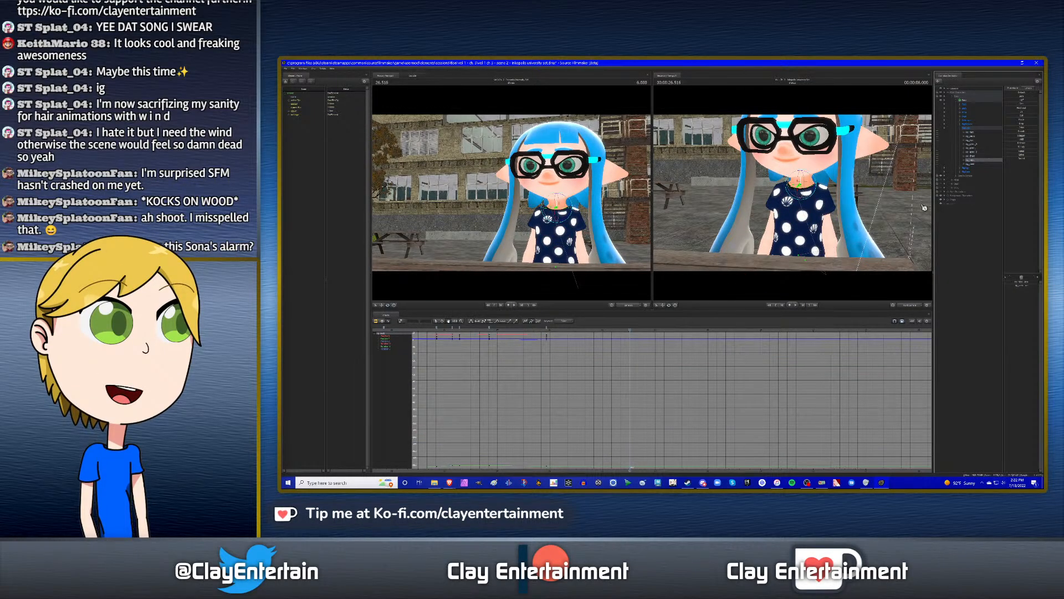
{"action": "left_click", "coordinate": [800, 195]}
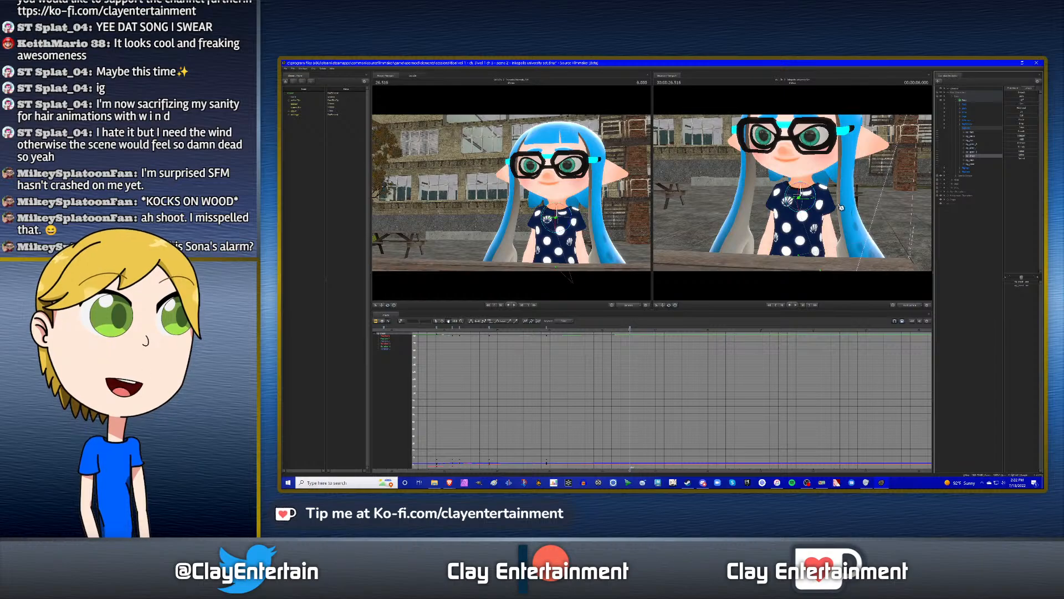
{"action": "left_click", "coordinate": [977, 161]}
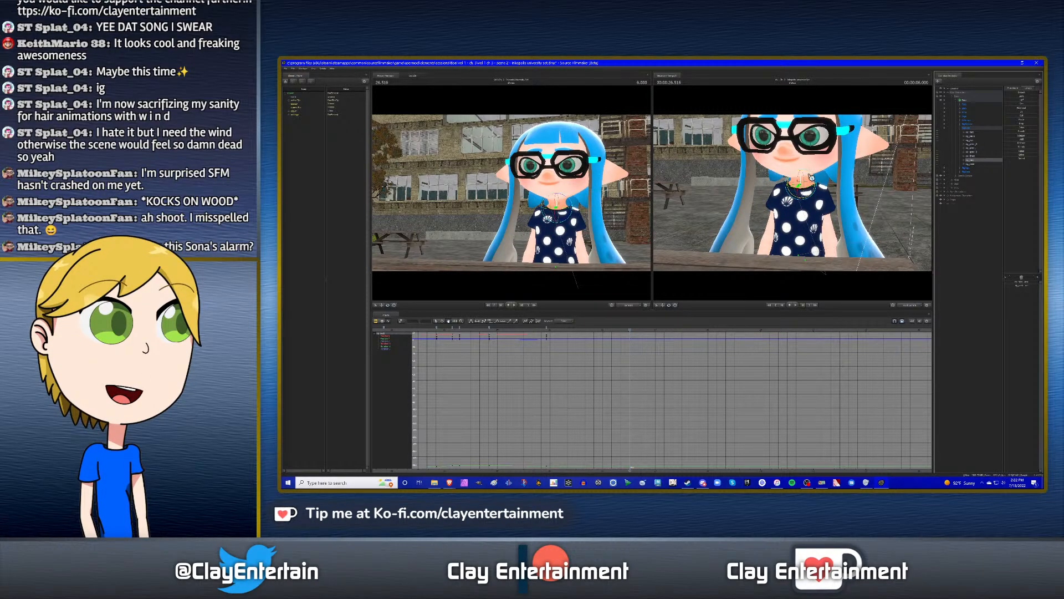
{"action": "left_click_drag", "start_coordinate": [811, 177], "coordinate": [821, 181]}
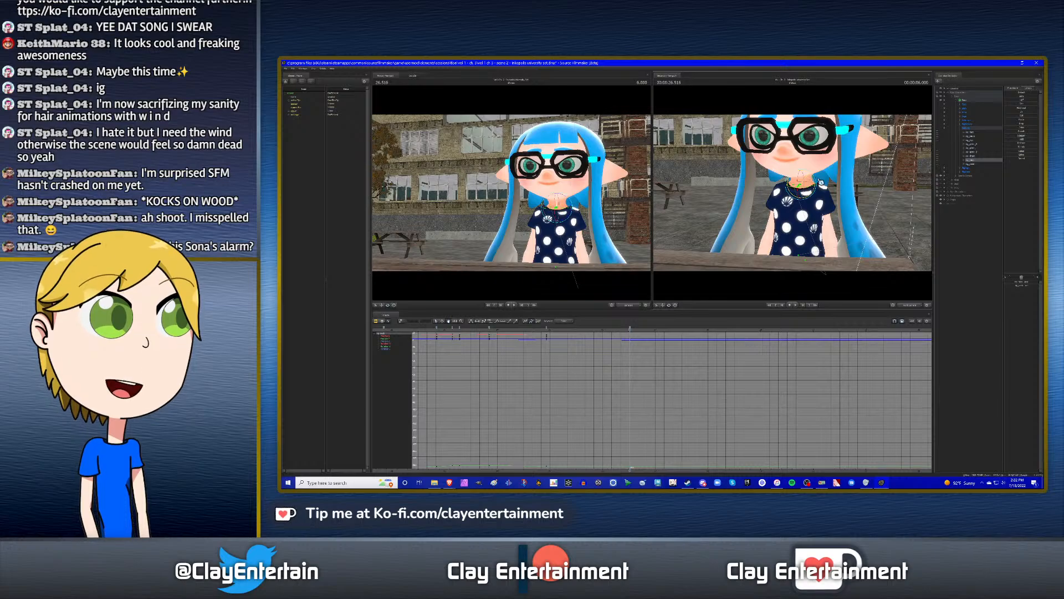
- Adjust the head bone's rotation slightly at 6.000 s and flip between neighbouring keyframes to compare the poses
{"action": "left_click", "coordinate": [959, 172]}
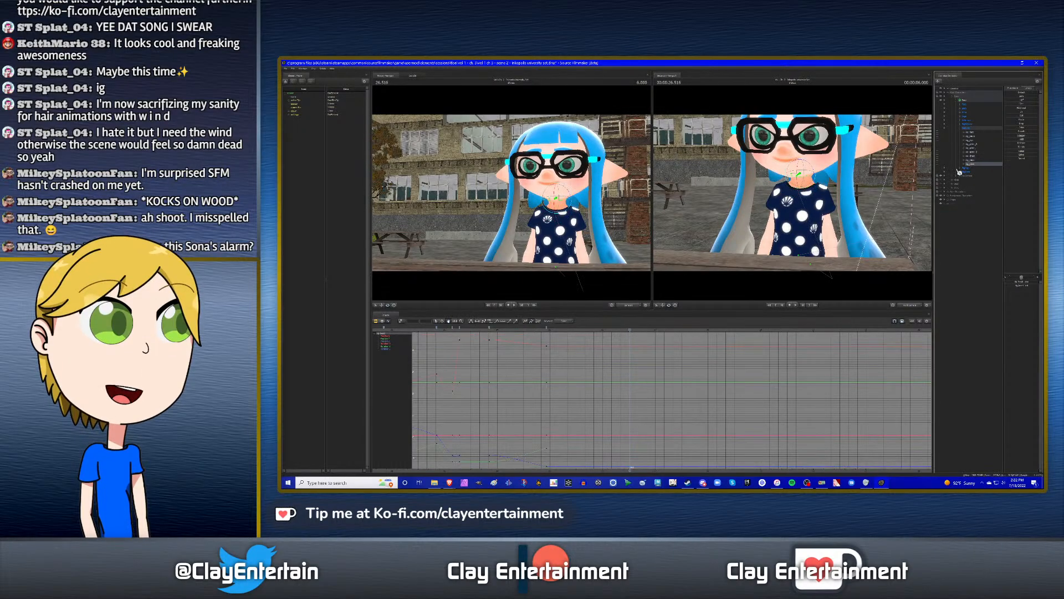
{"action": "left_click_drag", "start_coordinate": [811, 165], "coordinate": [812, 166]}
{"action": "key", "text": "Down"}
{"action": "key", "text": "Up"}
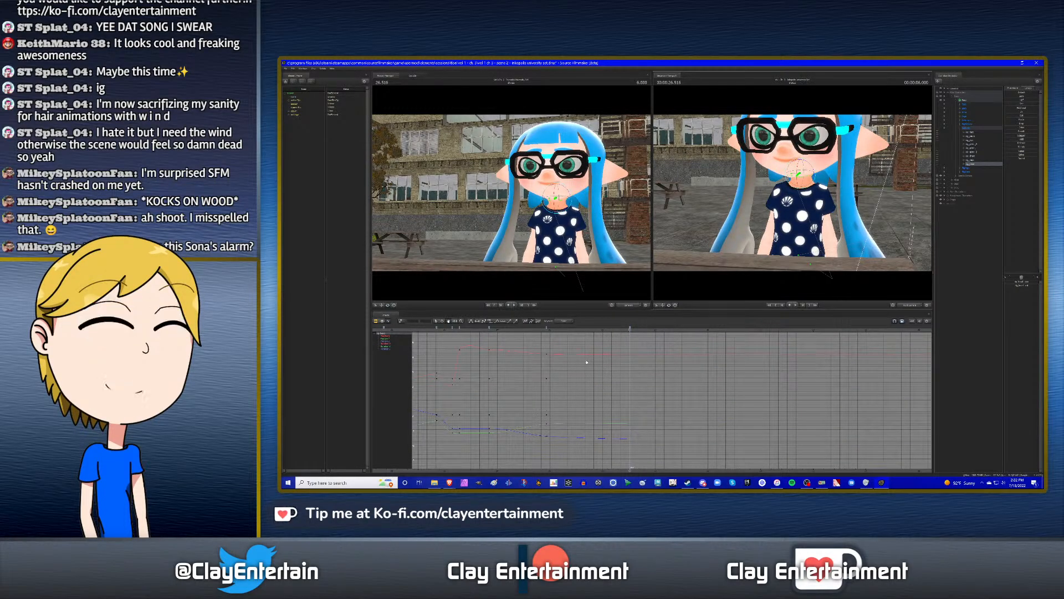
- Play back the motion around 6.000 s and examine the head bone's curves before and after that keyframe
{"action": "scroll", "coordinate": [576, 366], "scroll_direction": "down", "scroll_amount": 3}
{"action": "left_click_drag", "start_coordinate": [571, 368], "coordinate": [610, 367]}
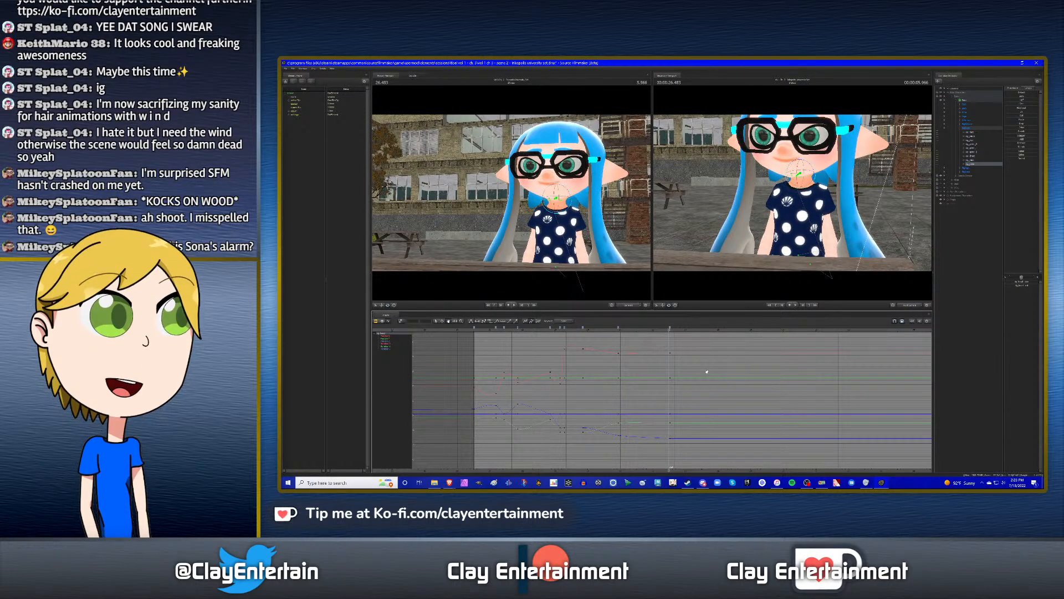
{"action": "left_click", "coordinate": [564, 331]}
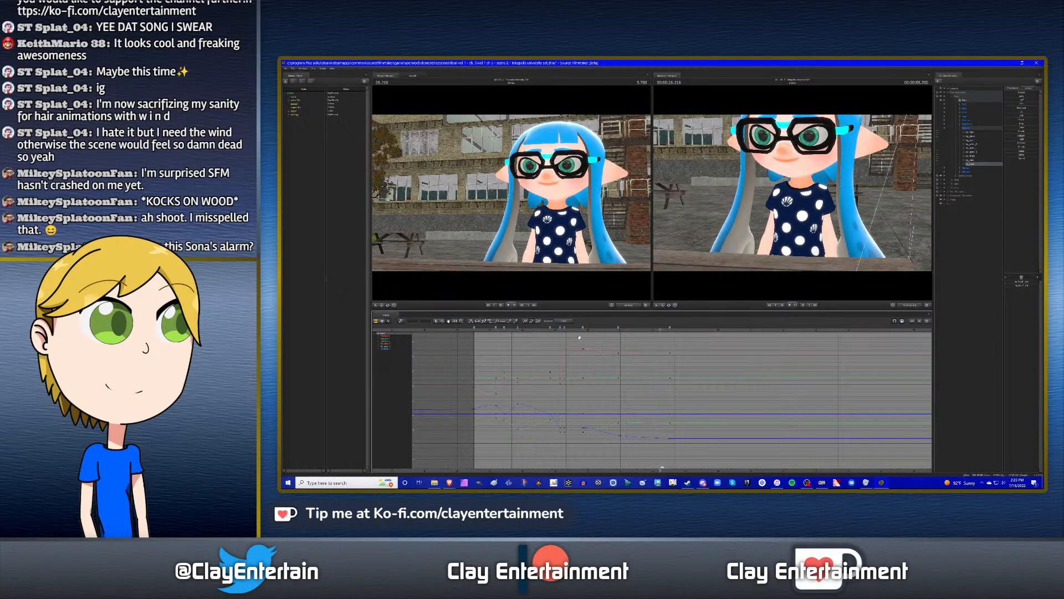
{"action": "key", "text": "space"}
{"action": "scroll", "coordinate": [715, 366], "scroll_direction": "up", "scroll_amount": 4}
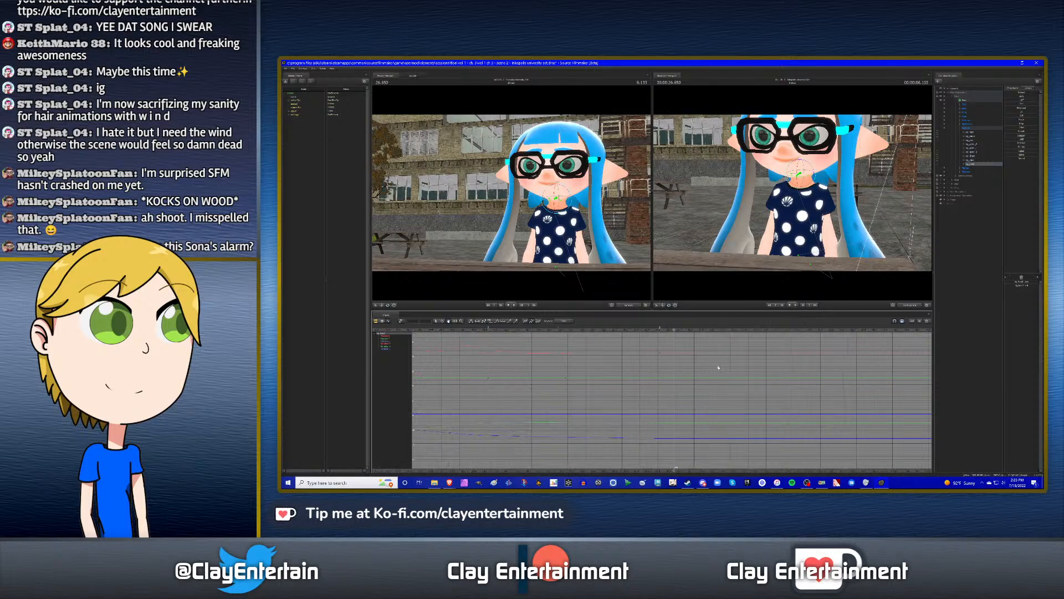
{"action": "left_click_drag", "start_coordinate": [710, 367], "coordinate": [632, 377]}
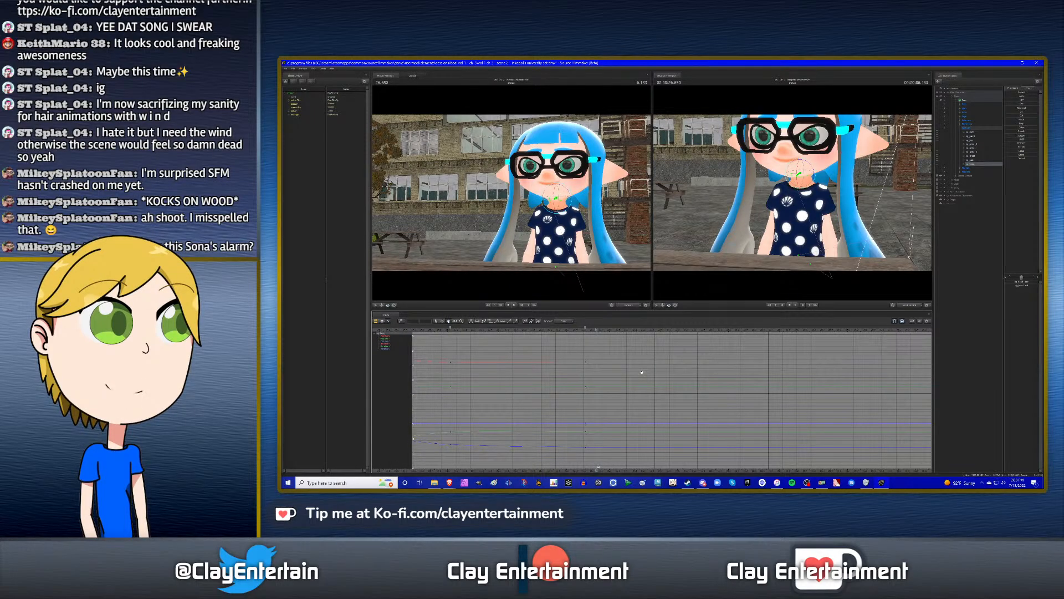
{"action": "scroll", "coordinate": [640, 368], "scroll_direction": "down", "scroll_amount": 2}
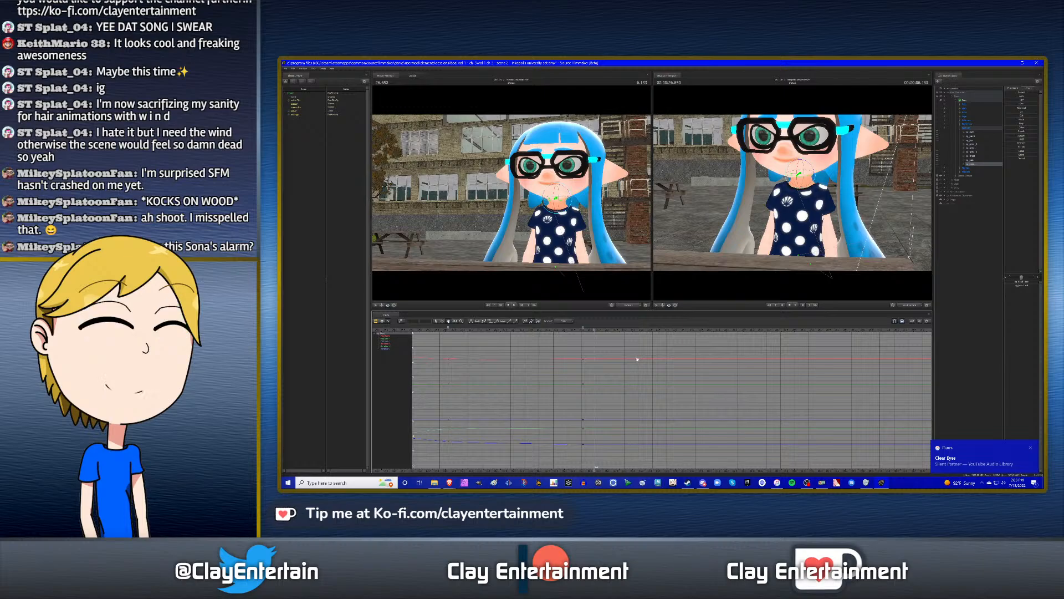
{"action": "scroll", "coordinate": [585, 351], "scroll_direction": "up", "scroll_amount": 2}
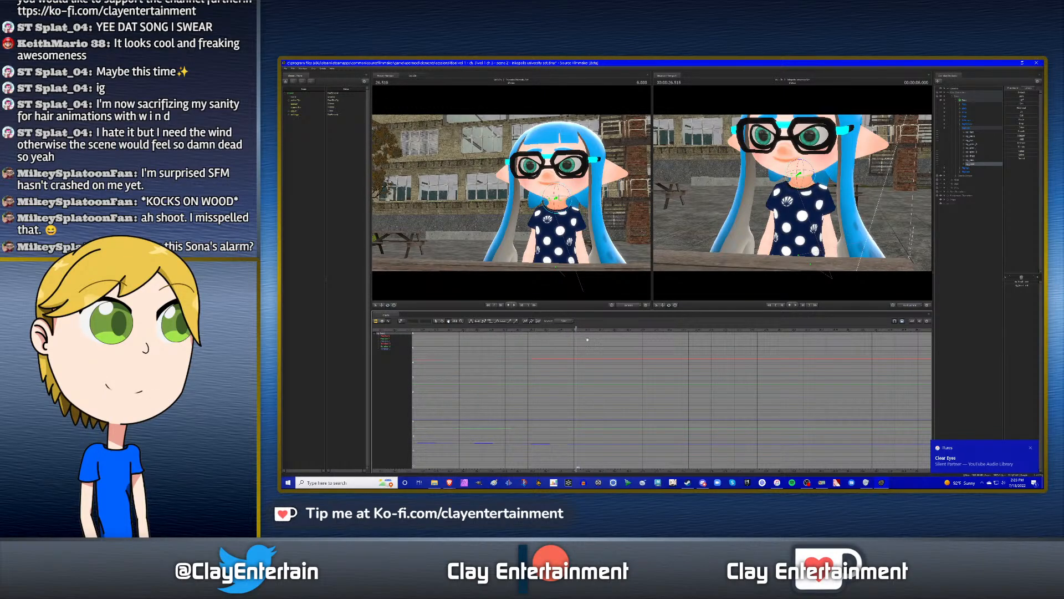
{"action": "left_click_drag", "start_coordinate": [574, 346], "coordinate": [685, 354]}
{"action": "key", "text": "f"}
{"action": "scroll", "coordinate": [677, 357], "scroll_direction": "down", "scroll_amount": 1}
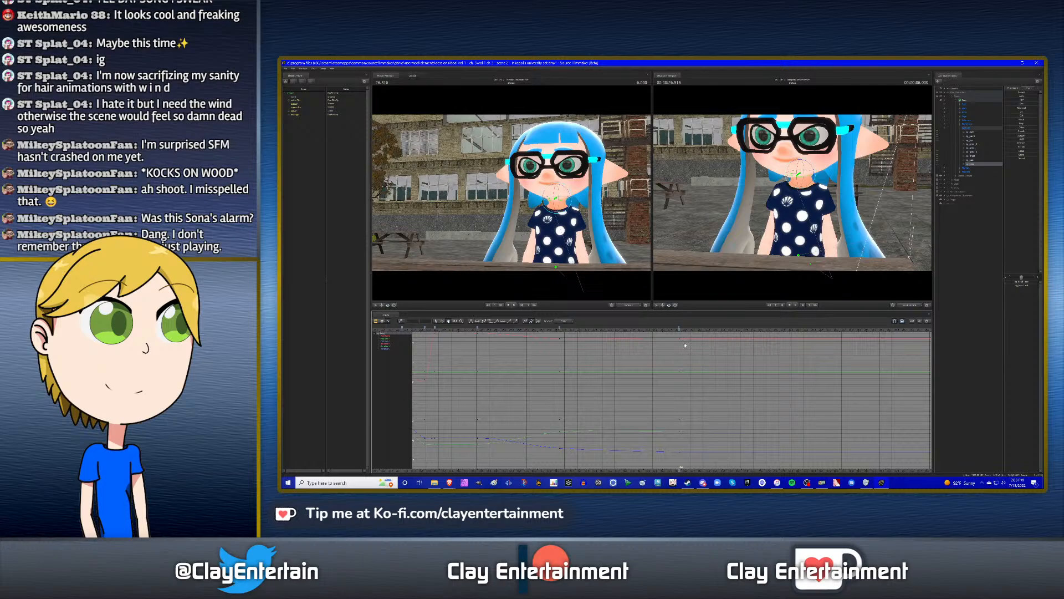
{"action": "left_click_drag", "start_coordinate": [738, 354], "coordinate": [701, 356]}
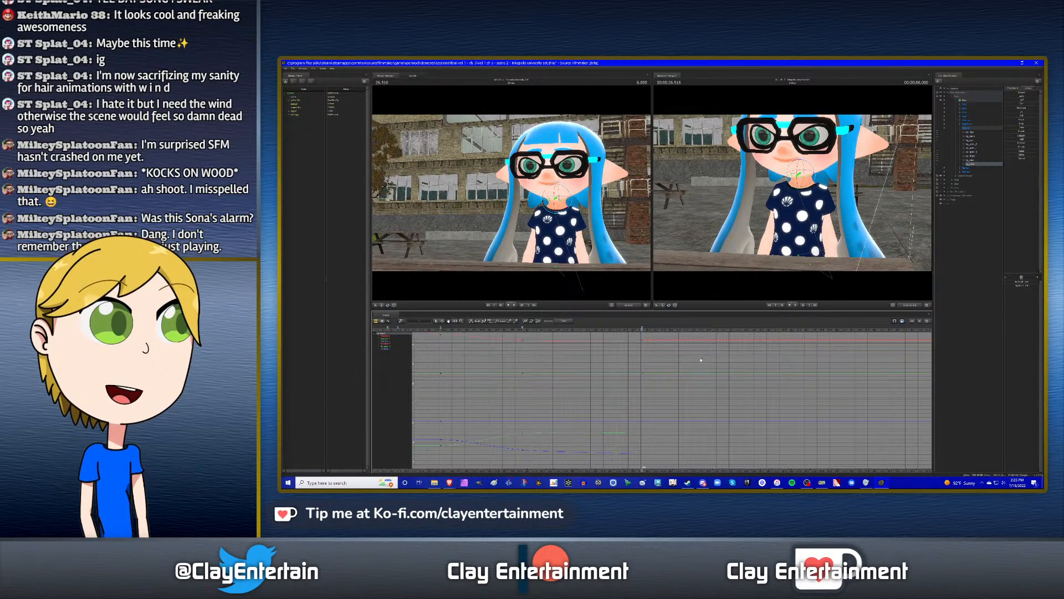
{"action": "middle_click_drag", "start_coordinate": [692, 361], "coordinate": [675, 365]}
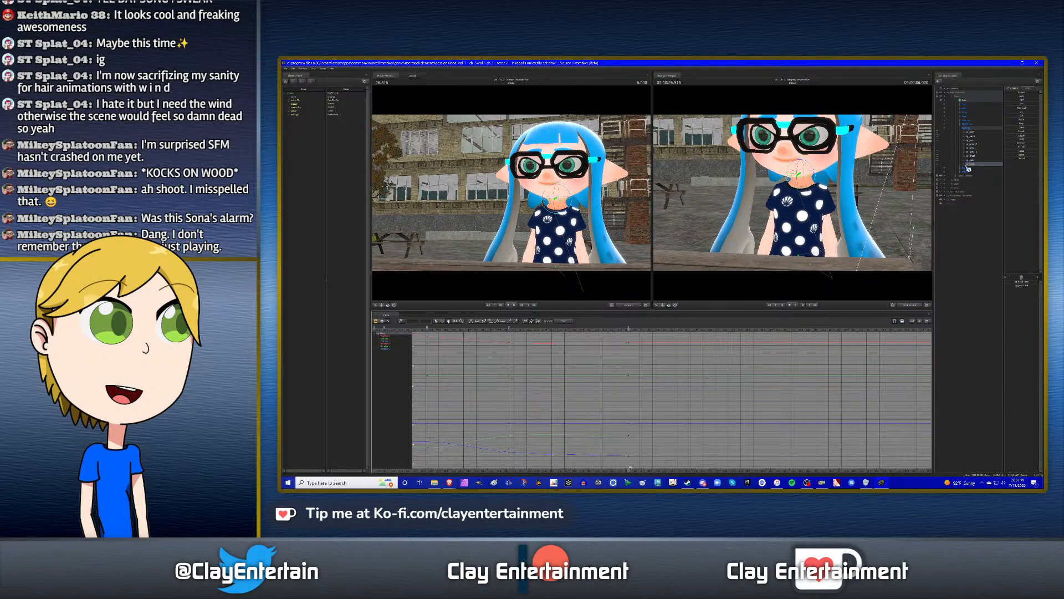
- Examine the pelvis bone's curves around 6.000 s and scrub past the last keyframe to judge the timing
{"action": "left_click", "coordinate": [978, 147]}
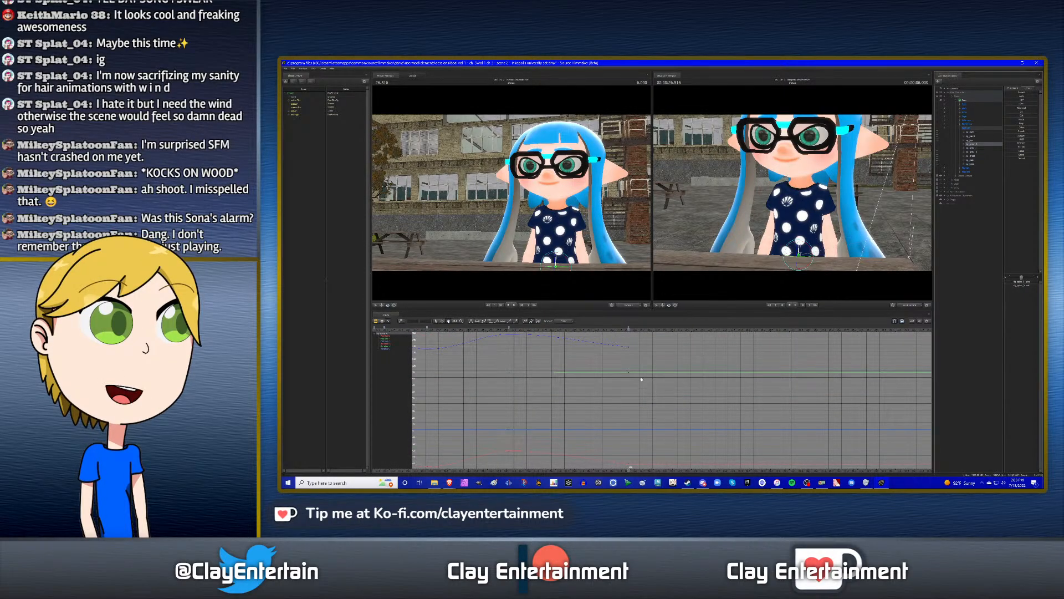
{"action": "scroll", "coordinate": [642, 380], "scroll_direction": "down", "scroll_amount": 3}
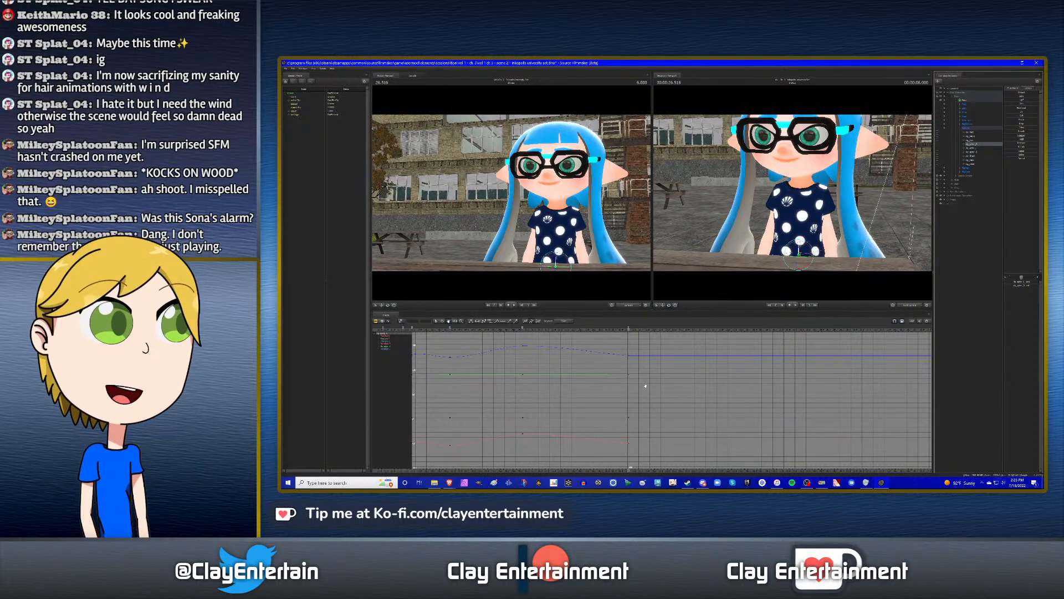
{"action": "middle_click_drag", "start_coordinate": [646, 386], "coordinate": [632, 386]}
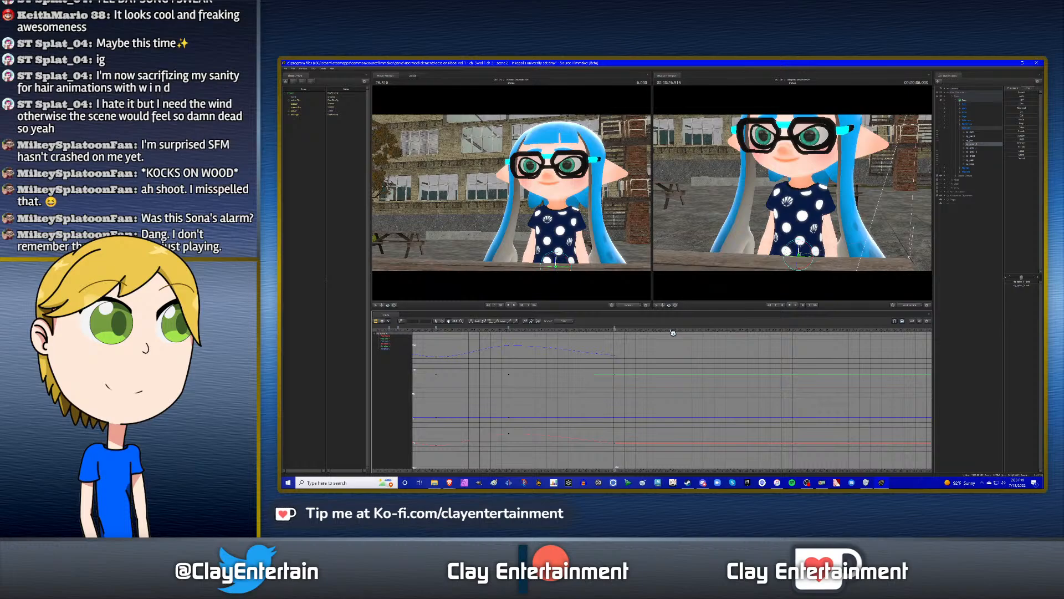
{"action": "scroll", "coordinate": [688, 390], "scroll_direction": "up", "scroll_amount": 4}
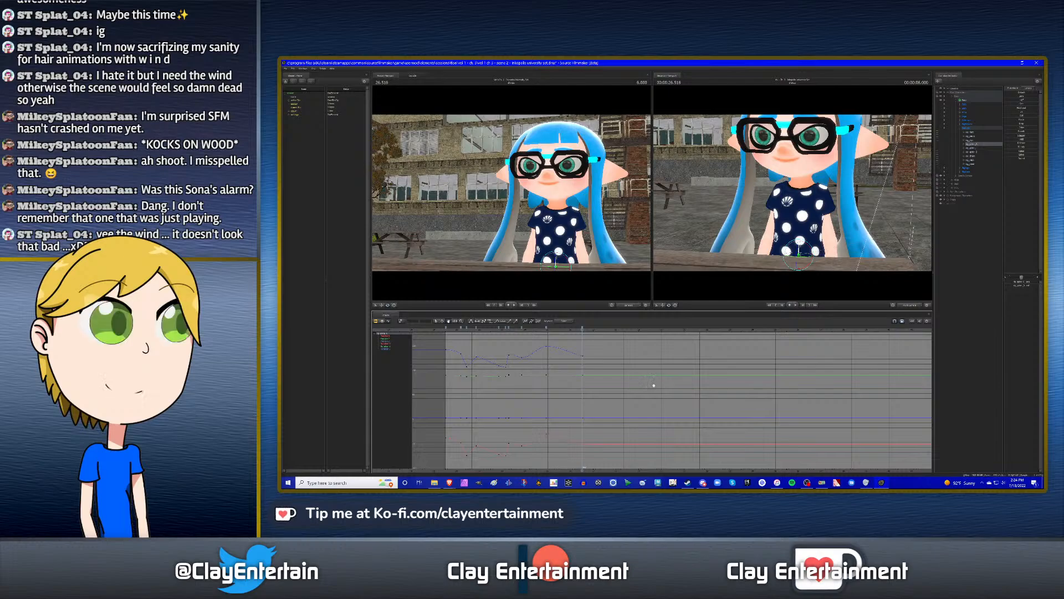
{"action": "scroll", "coordinate": [631, 385], "scroll_direction": "up", "scroll_amount": 4}
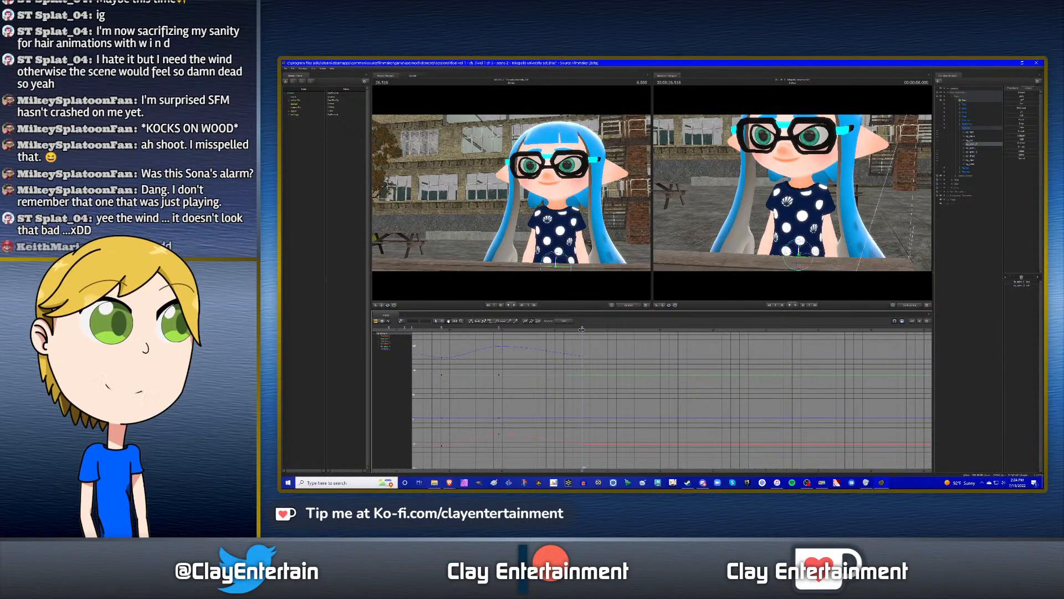
{"action": "left_click_drag", "start_coordinate": [583, 331], "coordinate": [603, 330]}
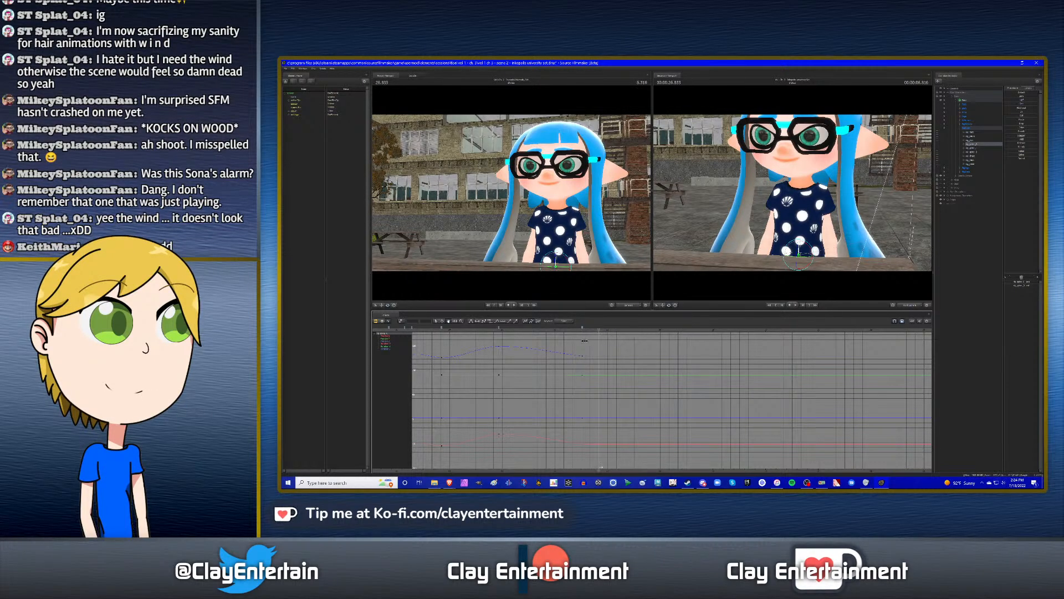
{"action": "scroll", "coordinate": [613, 341], "scroll_direction": "down", "scroll_amount": 3}
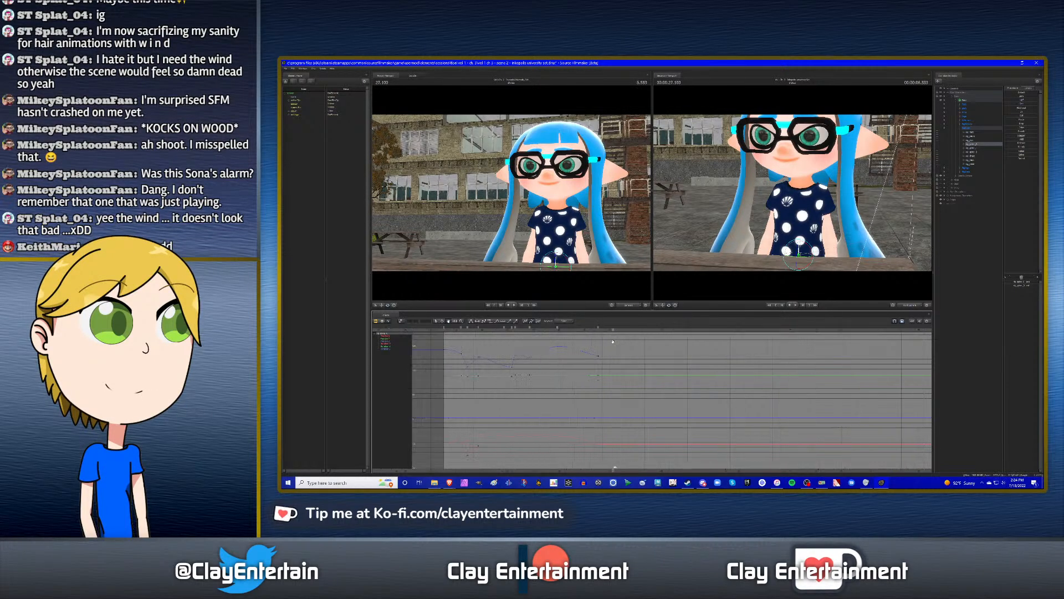
- Replay the motion and move the 6.000 s keyframe of the pelvis, spine, neck and head bones to 5.833 s
{"action": "left_click", "coordinate": [500, 331]}
{"action": "key", "text": "space"}
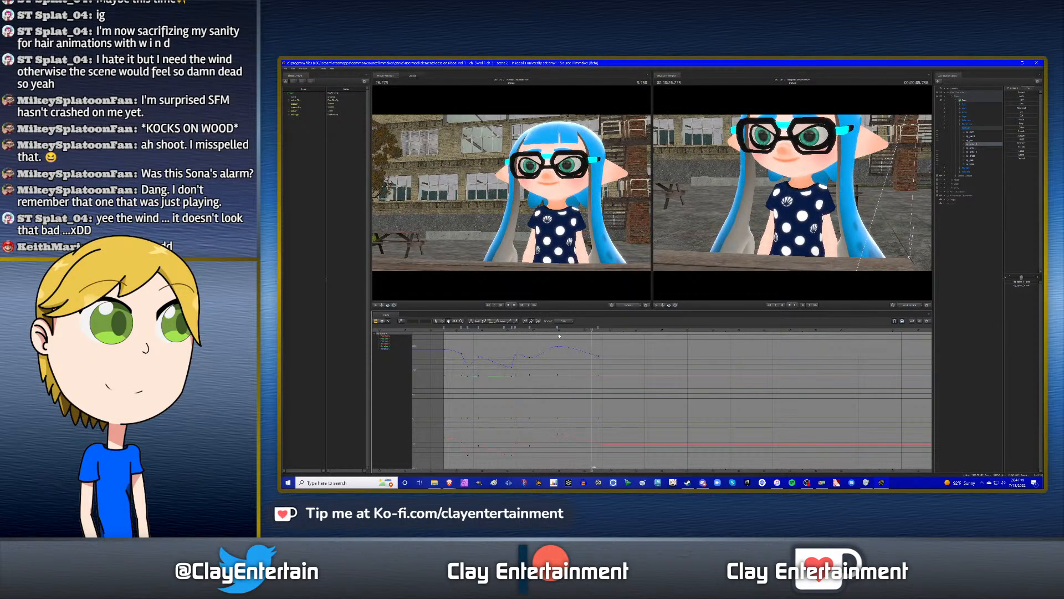
{"action": "scroll", "coordinate": [596, 355], "scroll_direction": "up", "scroll_amount": 5}
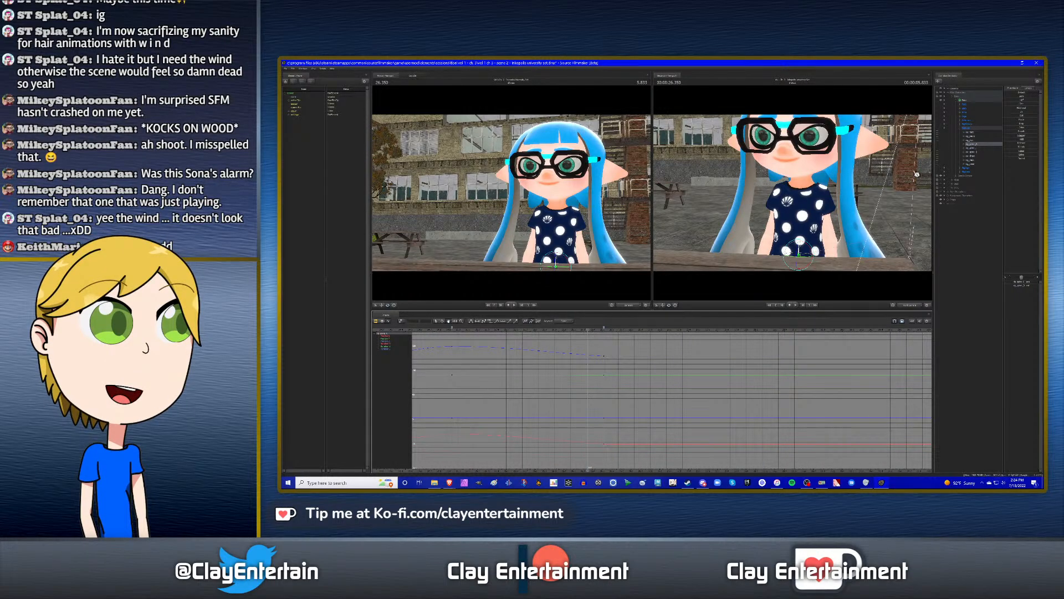
{"action": "left_click", "coordinate": [972, 164], "text": "shift"}
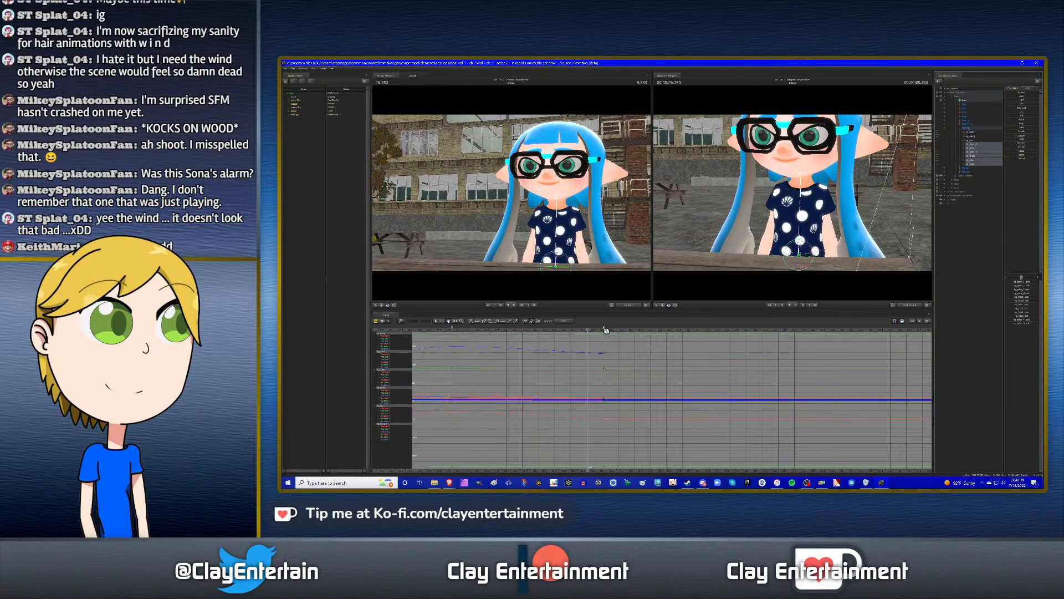
{"action": "left_click_drag", "start_coordinate": [605, 328], "coordinate": [588, 328]}
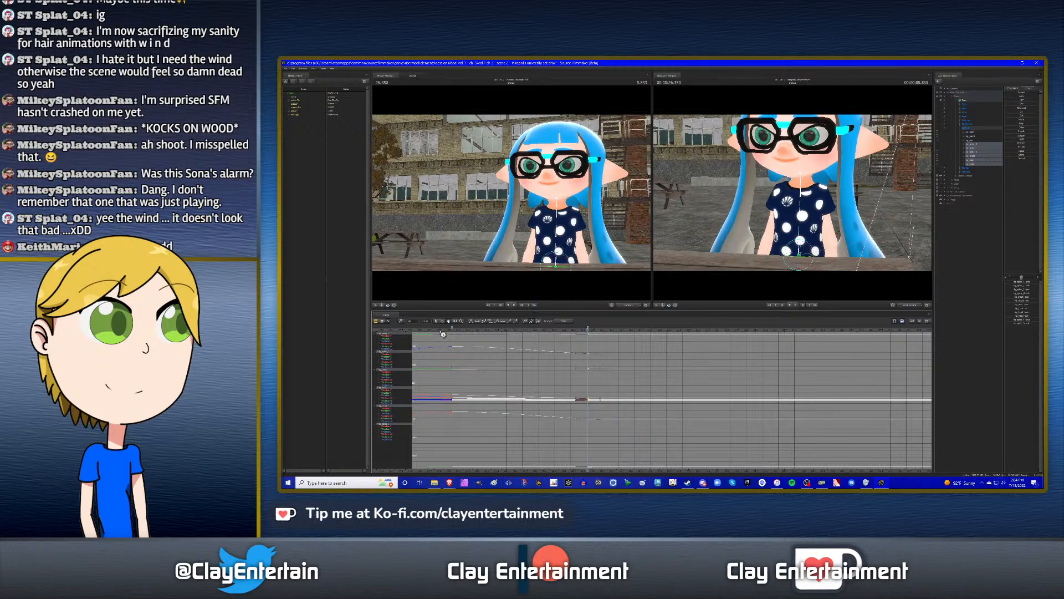
{"action": "left_click", "coordinate": [589, 331]}
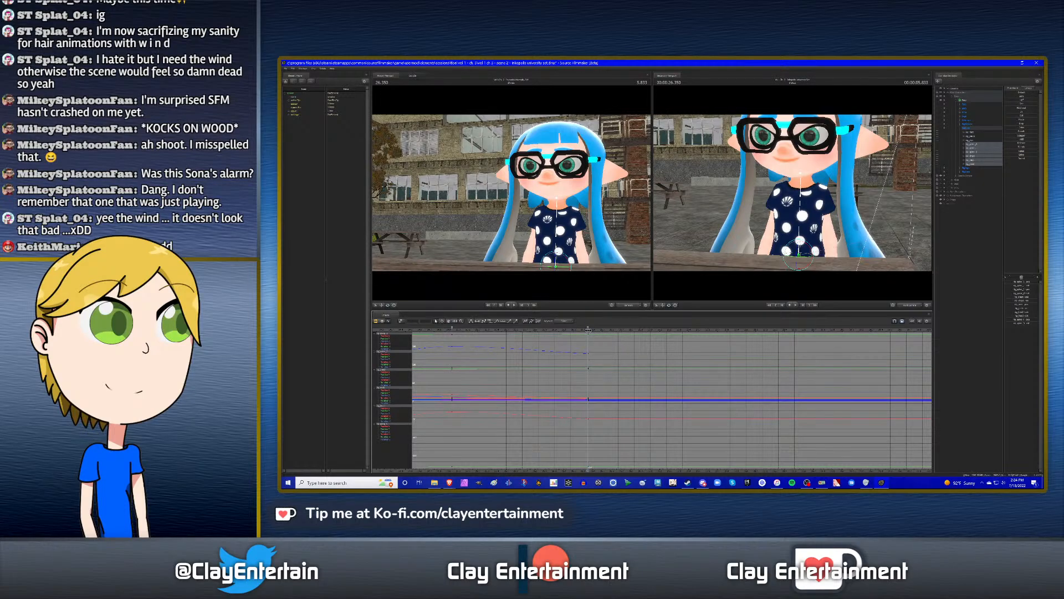
- Rotate the pelvis bone at 6.083 s to start the next body pose
{"action": "left_click_drag", "start_coordinate": [607, 330], "coordinate": [615, 331]}
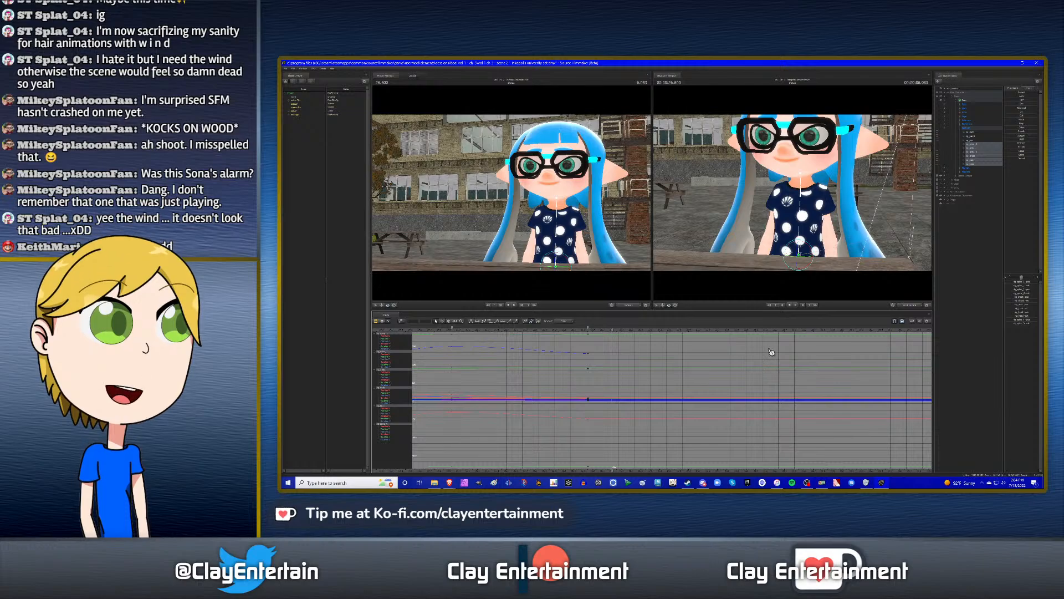
{"action": "left_click", "coordinate": [979, 147]}
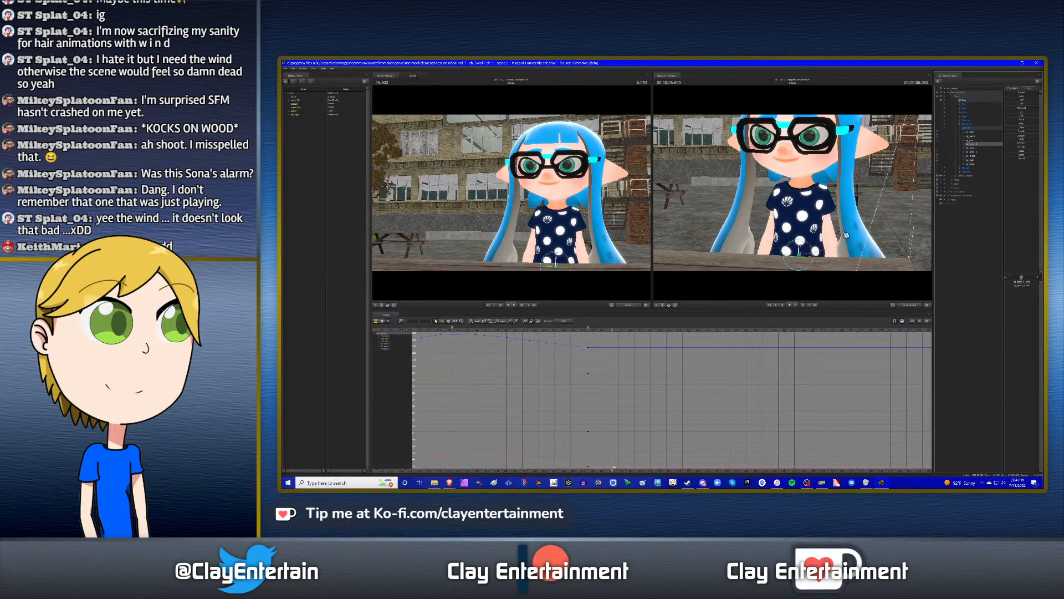
{"action": "left_click_drag", "start_coordinate": [832, 221], "coordinate": [806, 245], "text": "alt"}
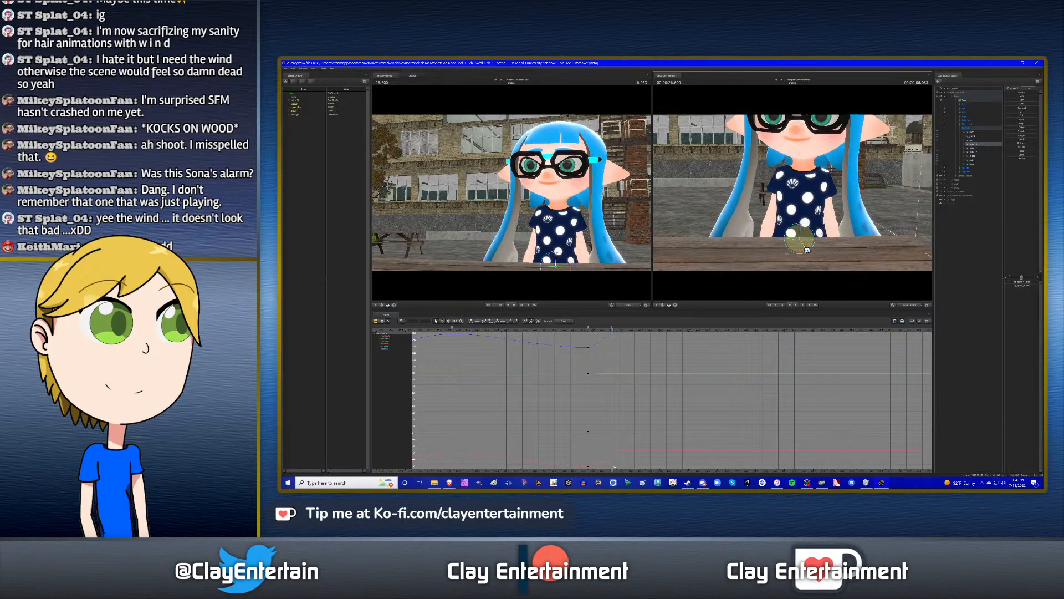
- Rotate the spine, neck and head bones at 6.083 s to complete the body pose begun with the pelvis
{"action": "left_click", "coordinate": [962, 148]}
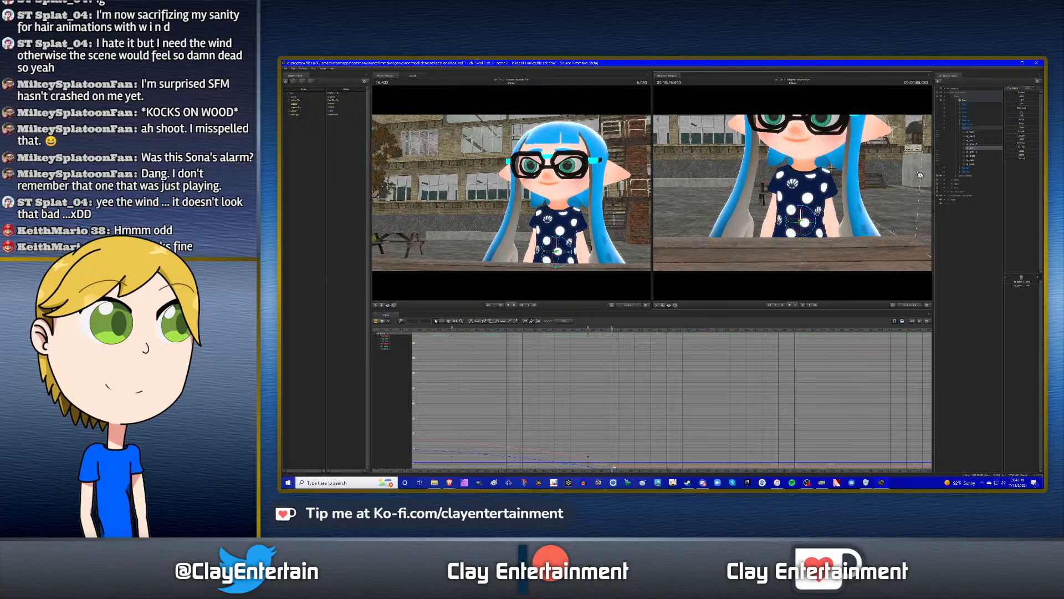
{"action": "left_click", "coordinate": [978, 153]}
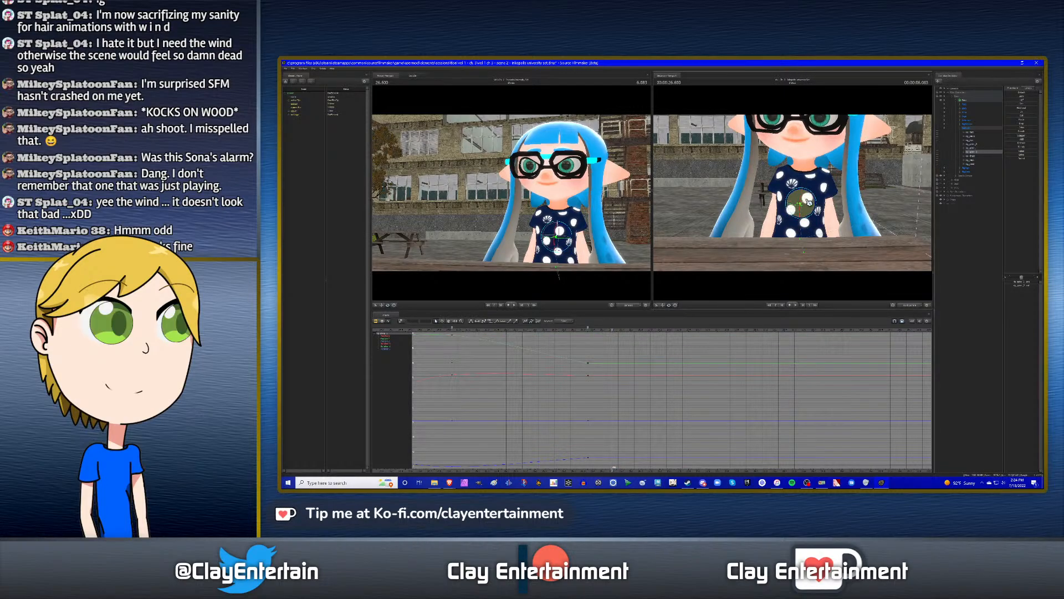
{"action": "left_click", "coordinate": [975, 157]}
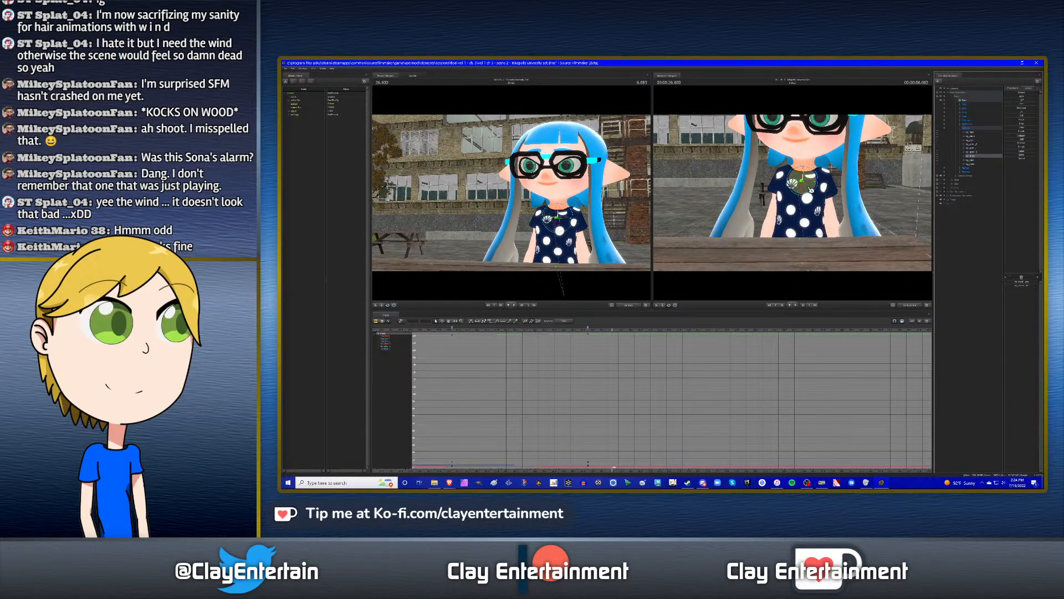
{"action": "left_click_drag", "start_coordinate": [808, 188], "coordinate": [815, 177]}
{"action": "left_click", "coordinate": [974, 160]}
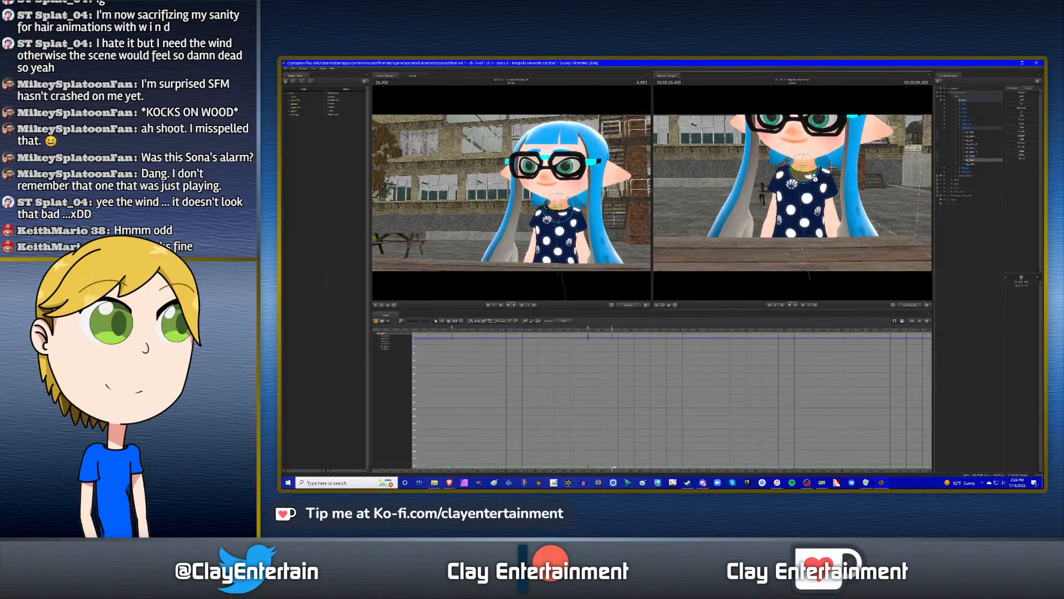
{"action": "left_click", "coordinate": [975, 165]}
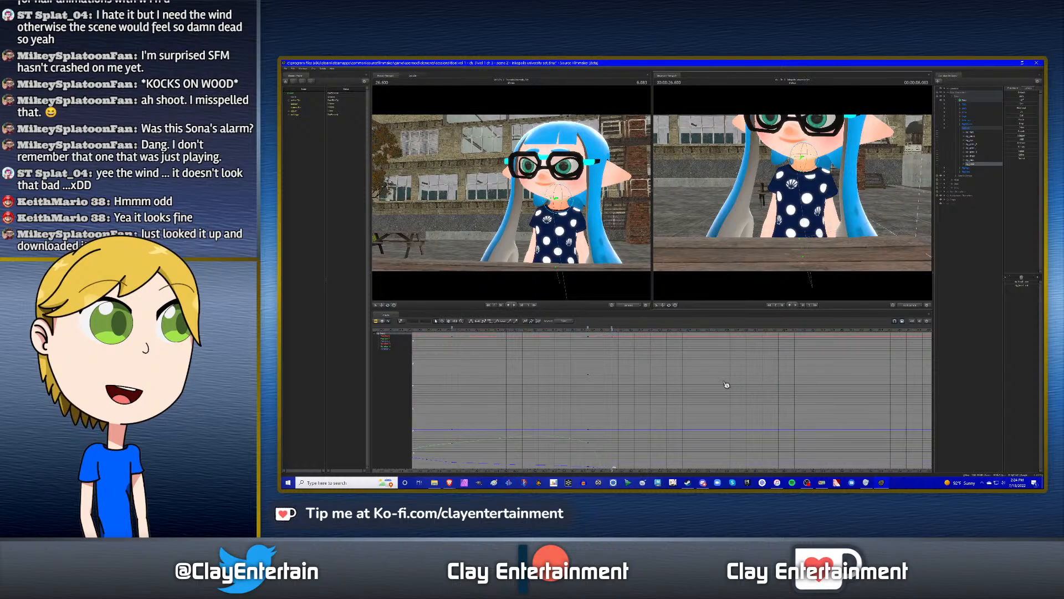
- Replay the motion into the 6.083 s pose and adjust the neck and head bones' curve tangents at the 5.833 s keyframe
{"action": "scroll", "coordinate": [685, 407], "scroll_direction": "down", "scroll_amount": 2}
{"action": "scroll", "coordinate": [685, 406], "scroll_direction": "down", "scroll_amount": 2}
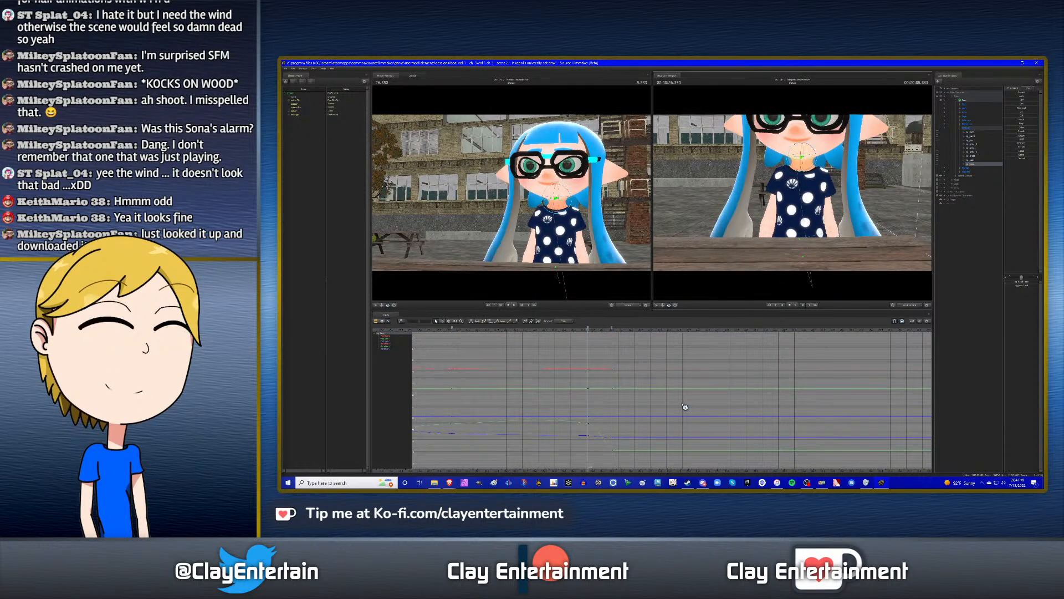
{"action": "key", "text": "space"}
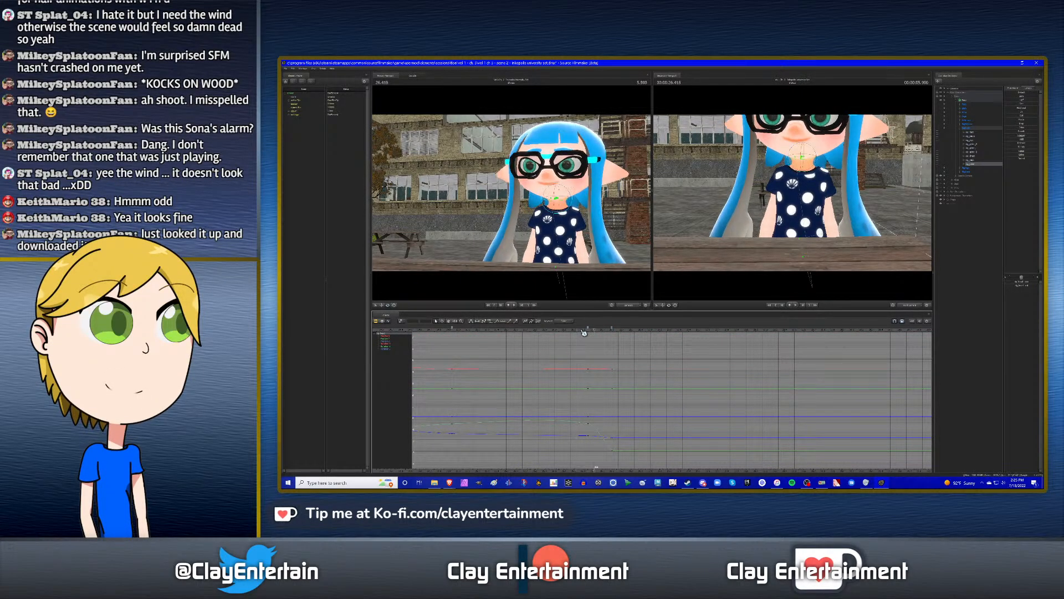
{"action": "scroll", "coordinate": [633, 355], "scroll_direction": "down", "scroll_amount": 2}
{"action": "left_click", "coordinate": [525, 331]}
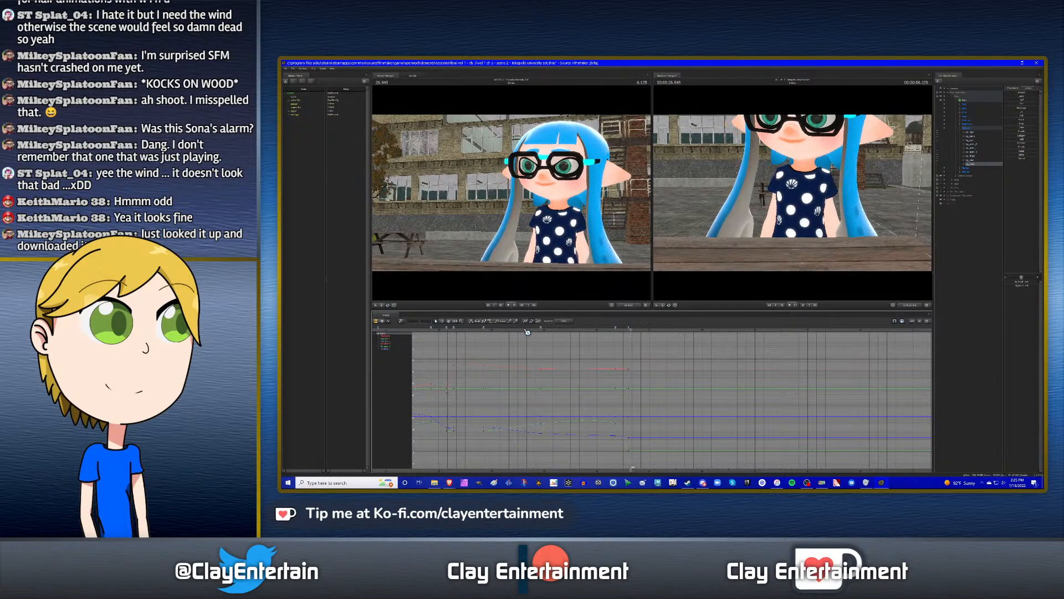
{"action": "left_click", "coordinate": [527, 331]}
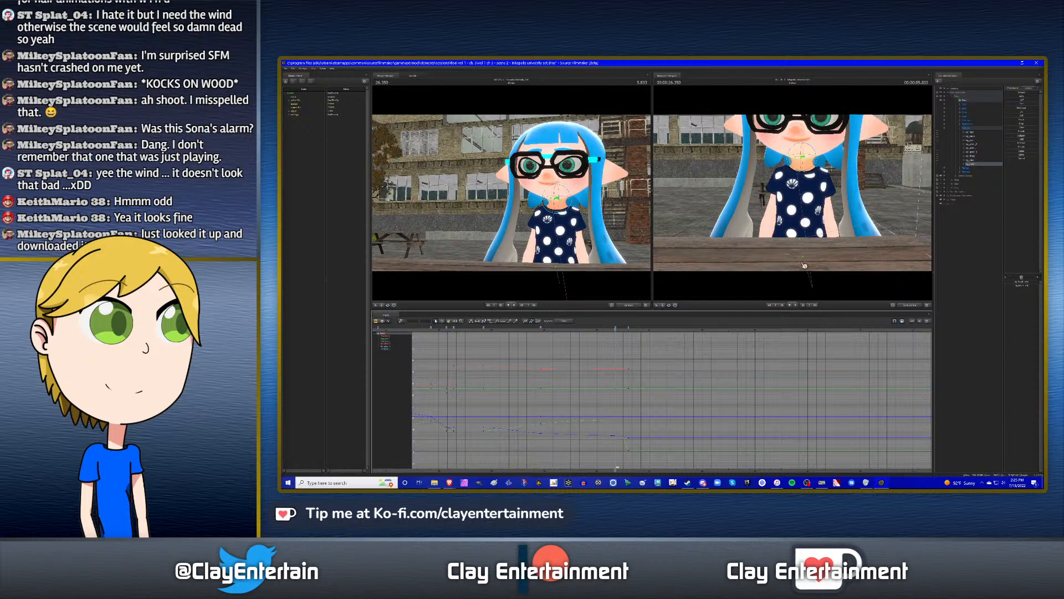
{"action": "left_click", "coordinate": [976, 144]}
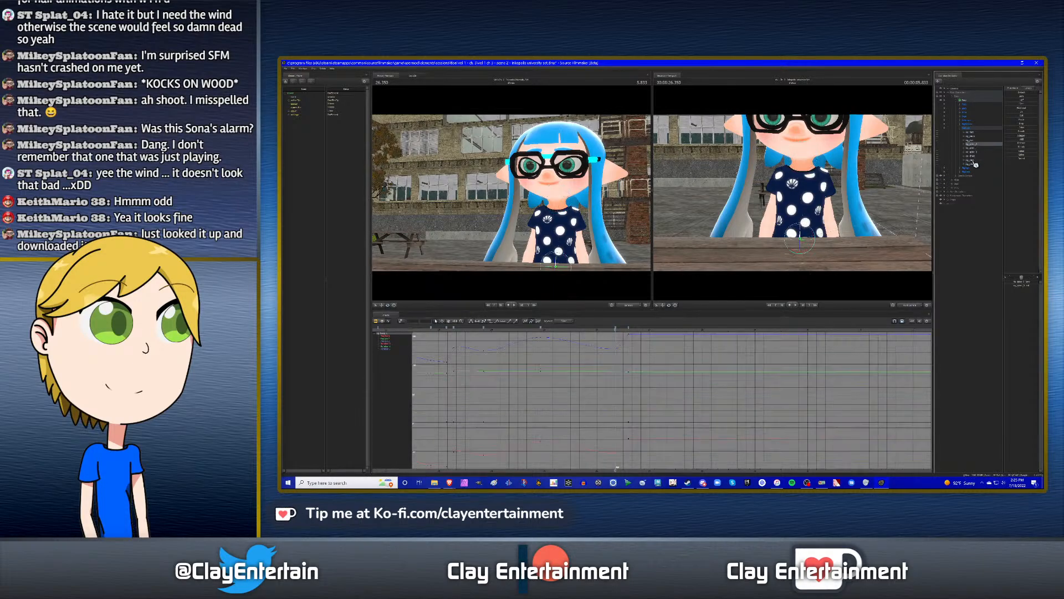
{"action": "left_click", "coordinate": [975, 161]}
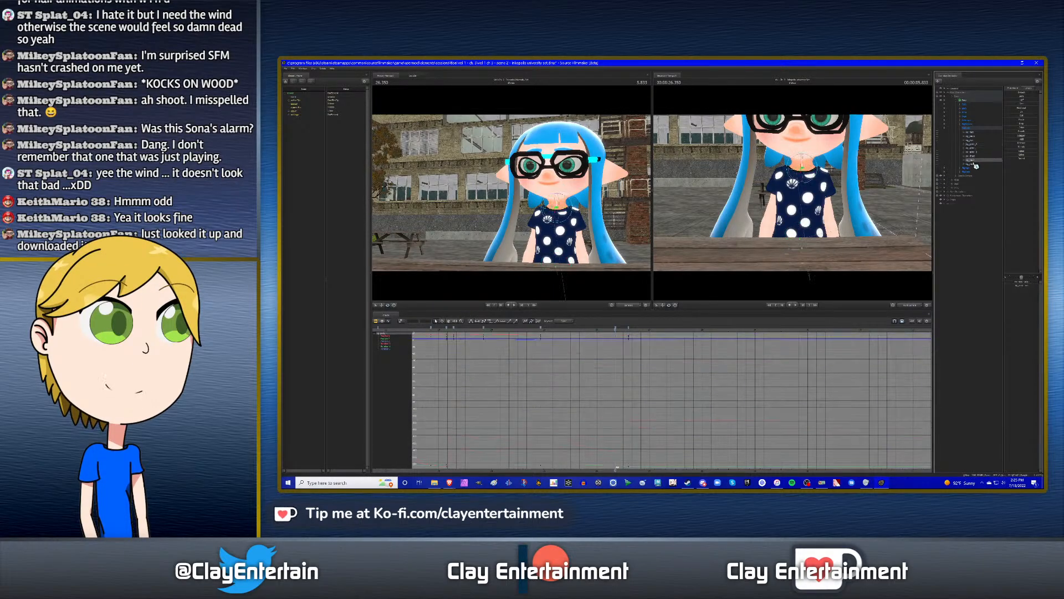
{"action": "left_click_drag", "start_coordinate": [612, 348], "coordinate": [615, 435]}
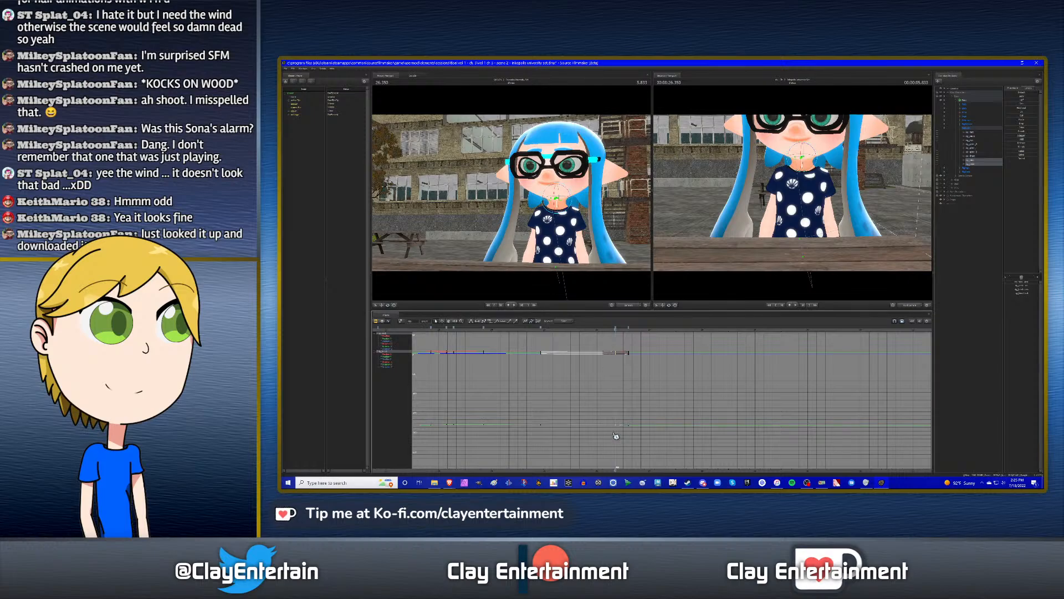
{"action": "left_click", "coordinate": [582, 384]}
- Play the motion back and adjust the upper spine bone's curve tangents at the 5.833 s keyframe
{"action": "left_click", "coordinate": [533, 329]}
{"action": "key", "text": "space"}
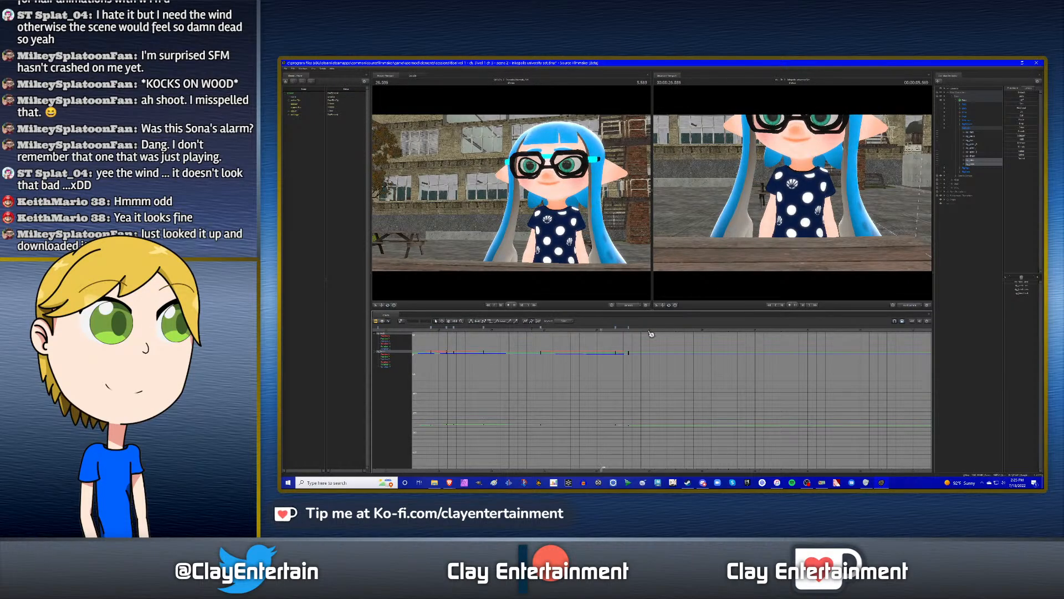
{"action": "key", "text": "space"}
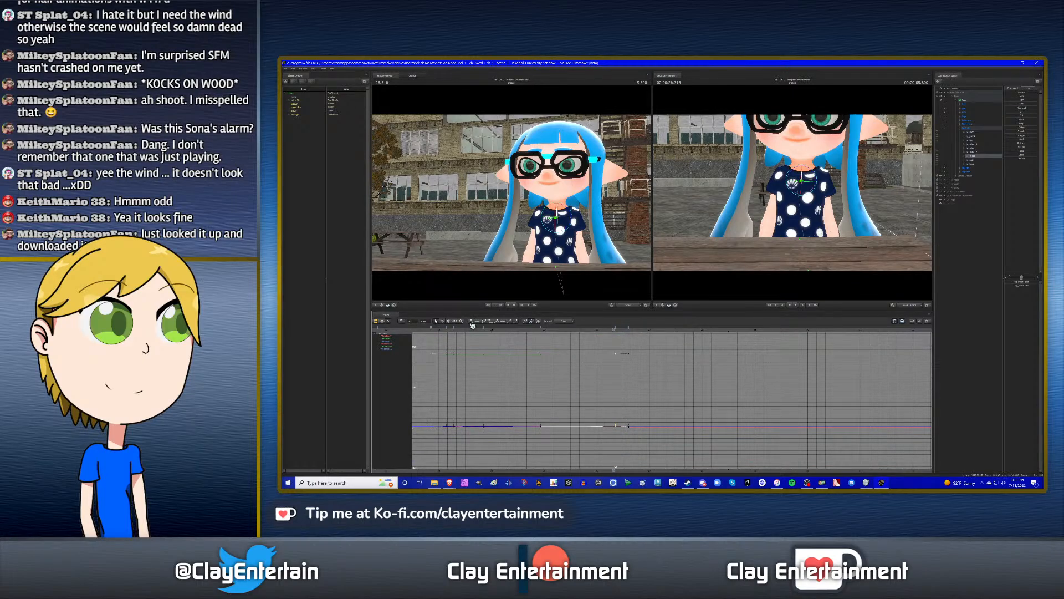
{"action": "left_click", "coordinate": [595, 380]}
{"action": "left_click", "coordinate": [549, 338]}
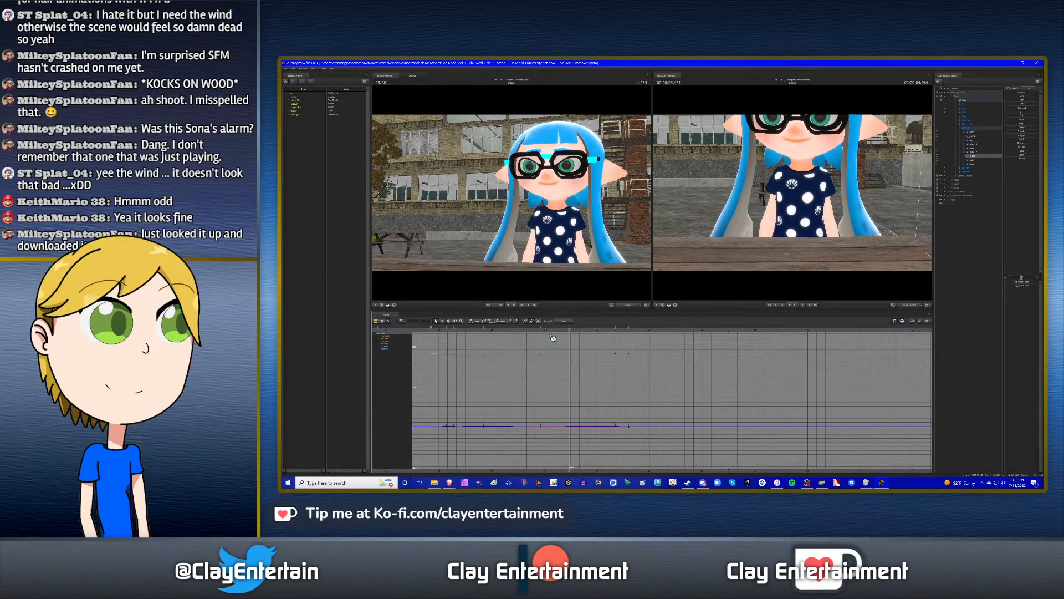
- Move the 6.083 s keyframe of the pelvis, spine, neck and head bones to 6.000 s
{"action": "left_click", "coordinate": [601, 330]}
{"action": "mouse_move", "coordinate": [602, 329]}
{"action": "left_mouse_down"}
{"action": "mouse_move", "coordinate": [644, 333]}
{"action": "mouse_move", "coordinate": [596, 331]}
{"action": "mouse_move", "coordinate": [607, 331]}
{"action": "left_mouse_up"}
{"action": "scroll", "coordinate": [623, 362], "scroll_direction": "up", "scroll_amount": 3}
{"action": "scroll", "coordinate": [604, 341], "scroll_direction": "up", "scroll_amount": 3}
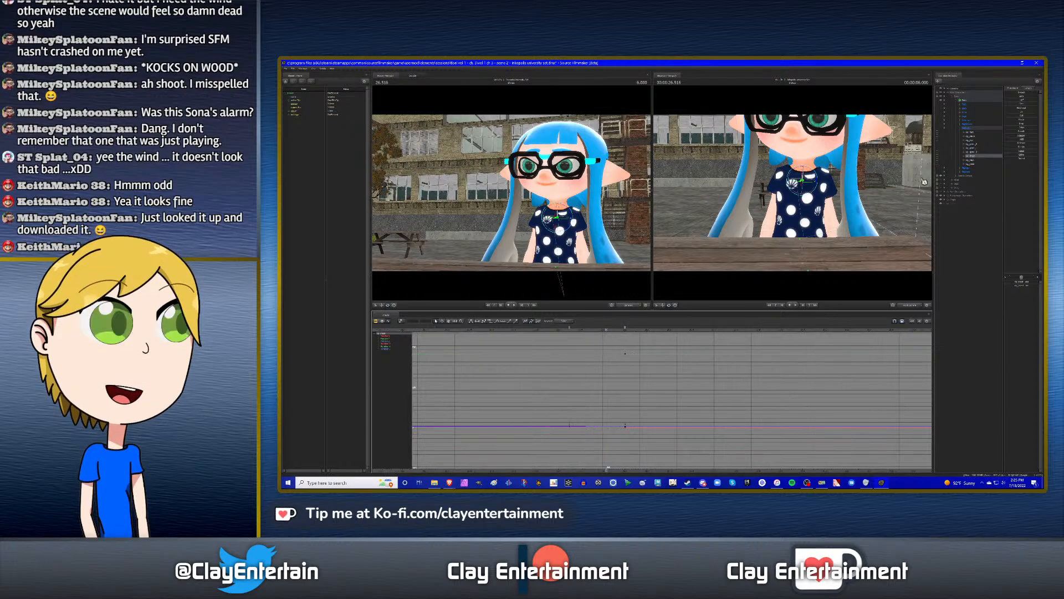
{"action": "left_click", "coordinate": [978, 144]}
{"action": "left_click", "coordinate": [974, 165], "text": "shift"}
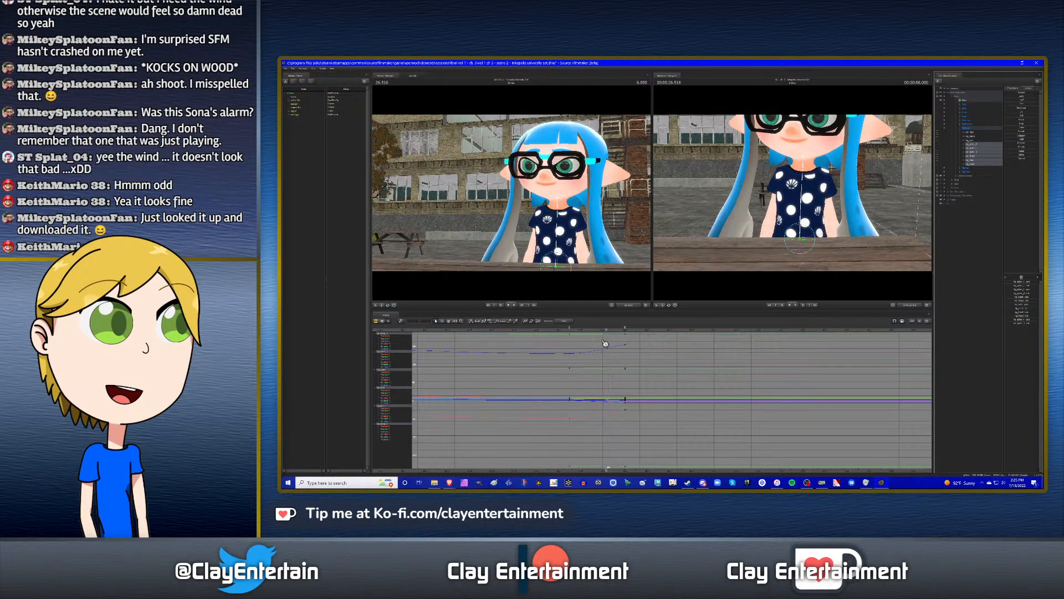
{"action": "left_click_drag", "start_coordinate": [626, 328], "coordinate": [606, 327]}
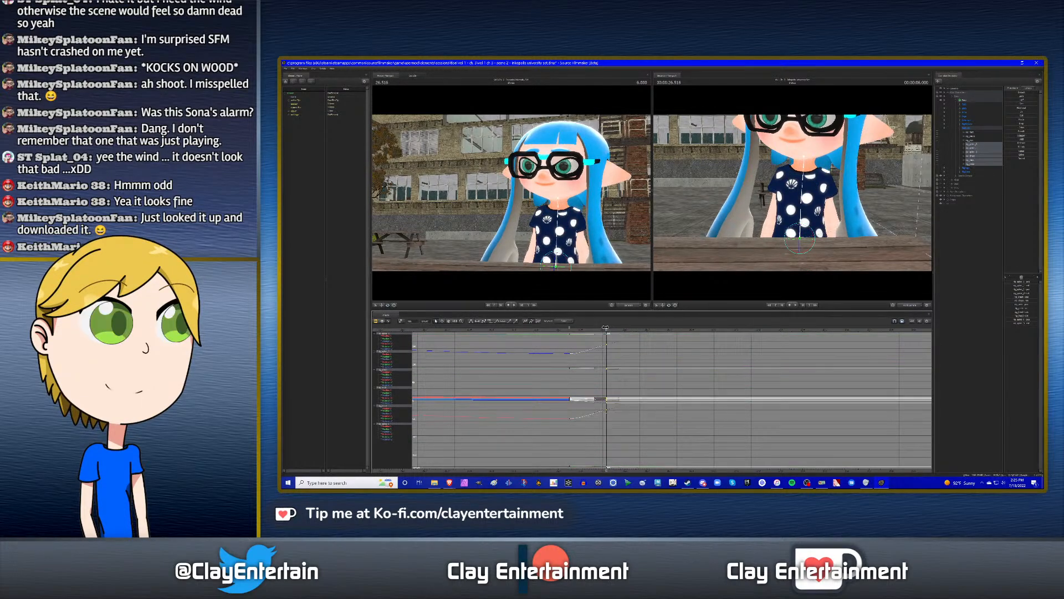
{"action": "left_click", "coordinate": [613, 359]}
- Replay the motion through the retimed 6.000 s keyframe and examine the pelvis bone's curves around it
{"action": "left_click", "coordinate": [566, 331]}
{"action": "key", "text": "space"}
{"action": "left_click", "coordinate": [566, 332]}
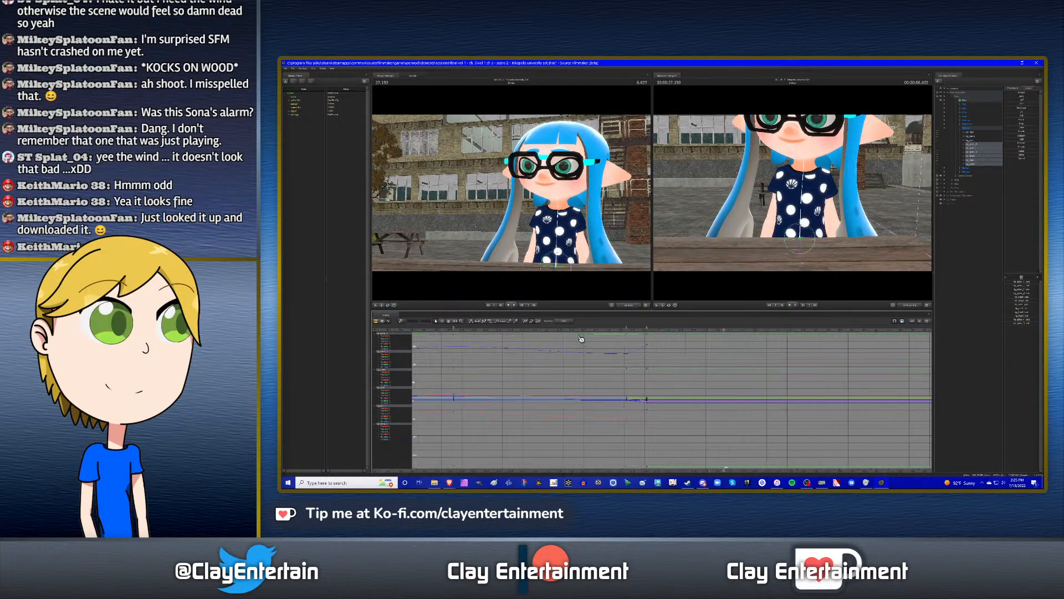
{"action": "left_click", "coordinate": [544, 332]}
{"action": "left_click", "coordinate": [612, 332]}
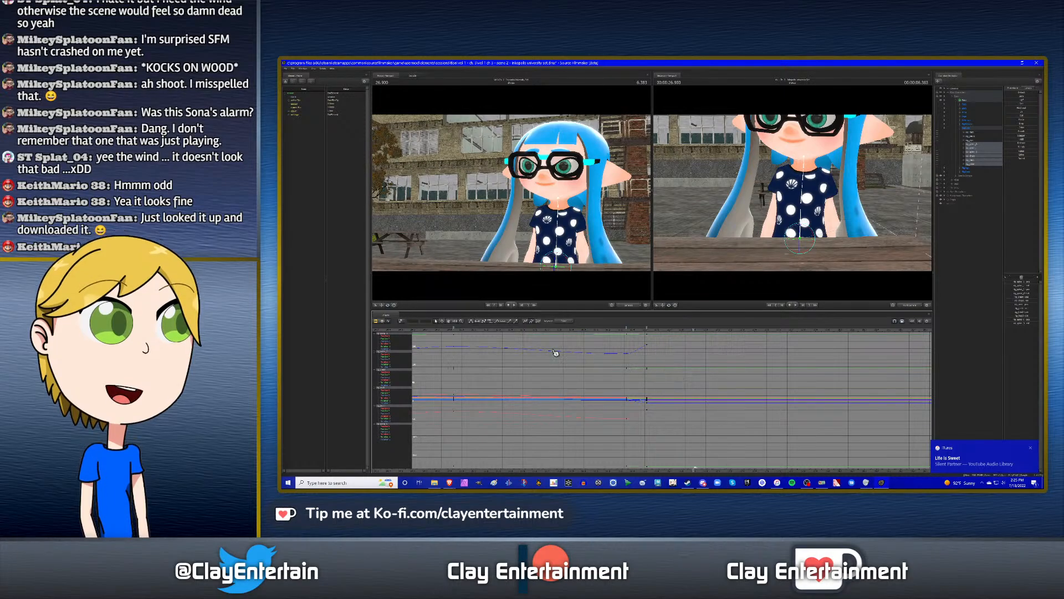
{"action": "left_click", "coordinate": [450, 323]}
{"action": "left_click_drag", "start_coordinate": [652, 355], "coordinate": [686, 372]}
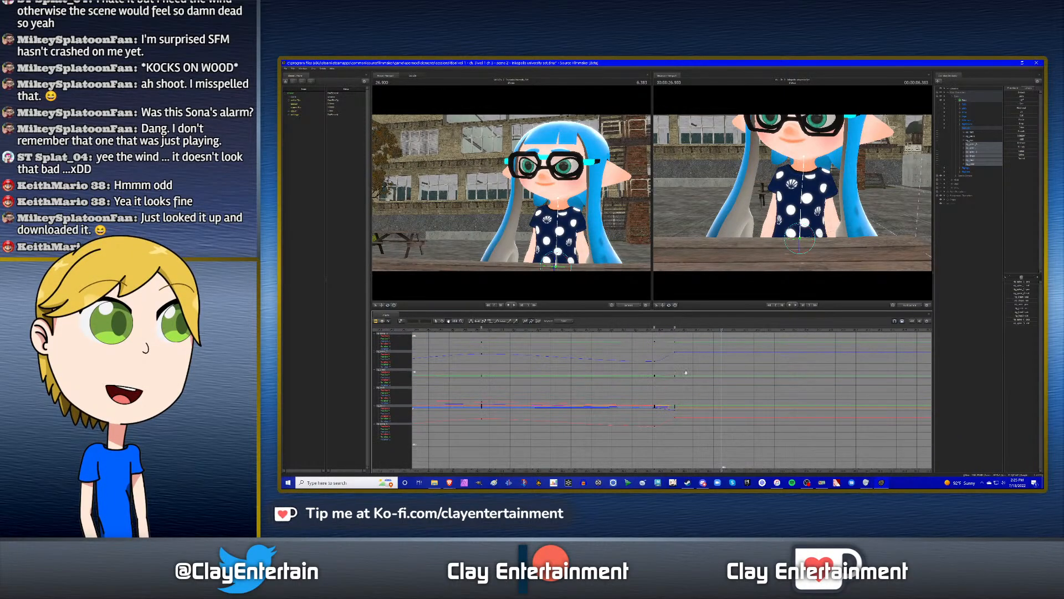
{"action": "scroll", "coordinate": [700, 368], "scroll_direction": "down", "scroll_amount": 3}
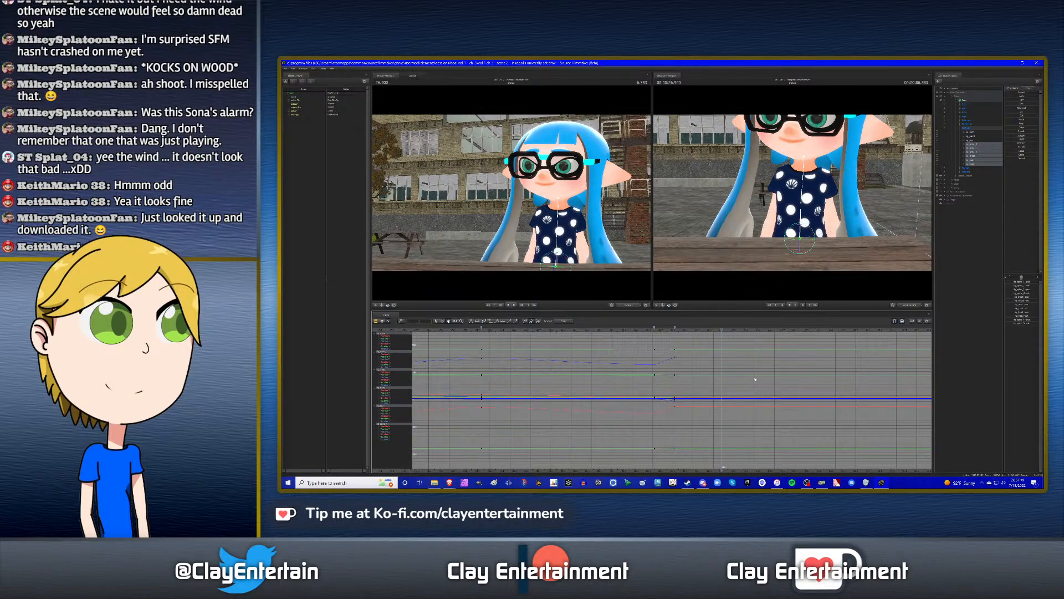
{"action": "left_click", "coordinate": [976, 146]}
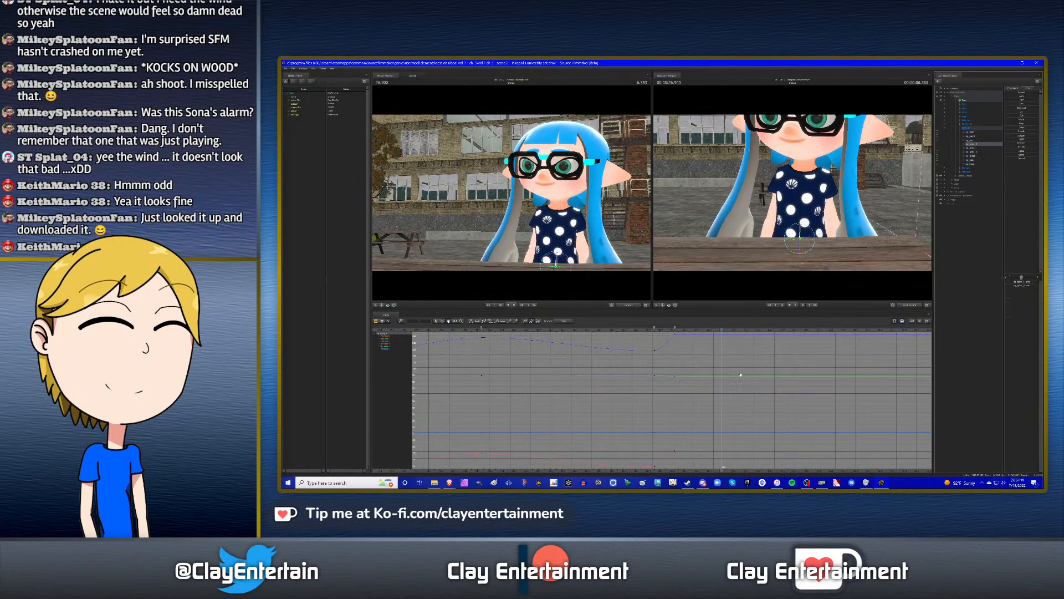
{"action": "scroll", "coordinate": [709, 379], "scroll_direction": "down", "scroll_amount": 3}
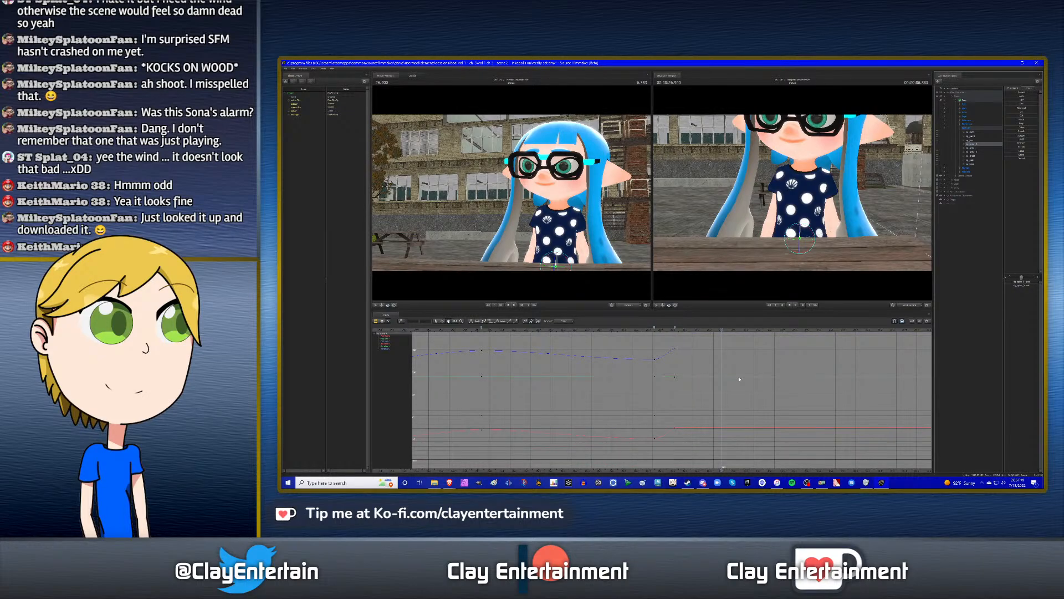
{"action": "key", "text": "space"}
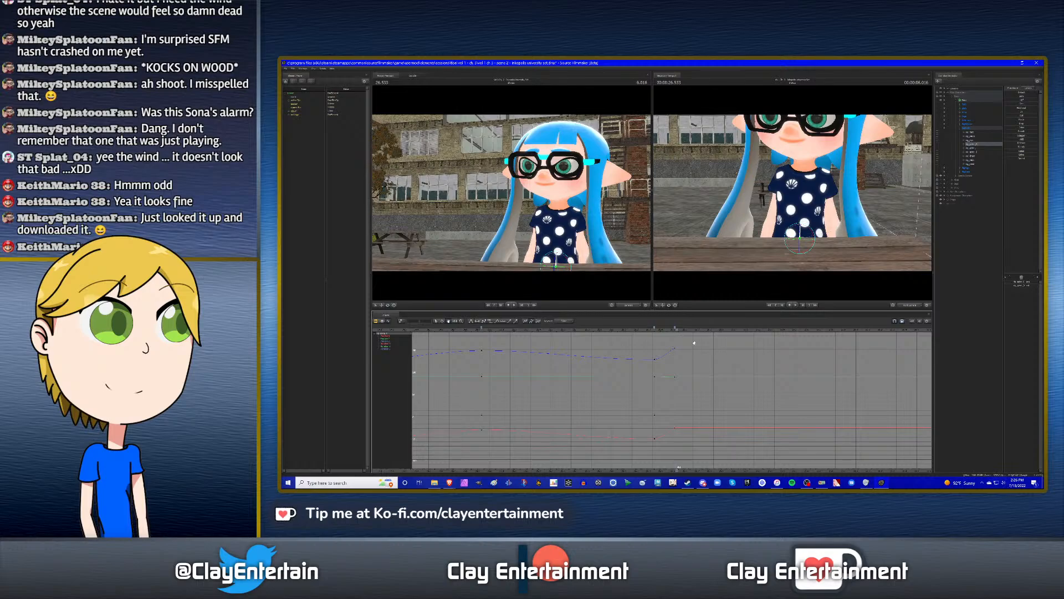
- Rotate the pelvis and the lower and middle spine bones at the 6.000 s keyframe to turn the torso further
{"action": "key", "text": "Down"}
{"action": "left_click_drag", "start_coordinate": [806, 240], "coordinate": [806, 234]}
{"action": "left_click", "coordinate": [806, 233]}
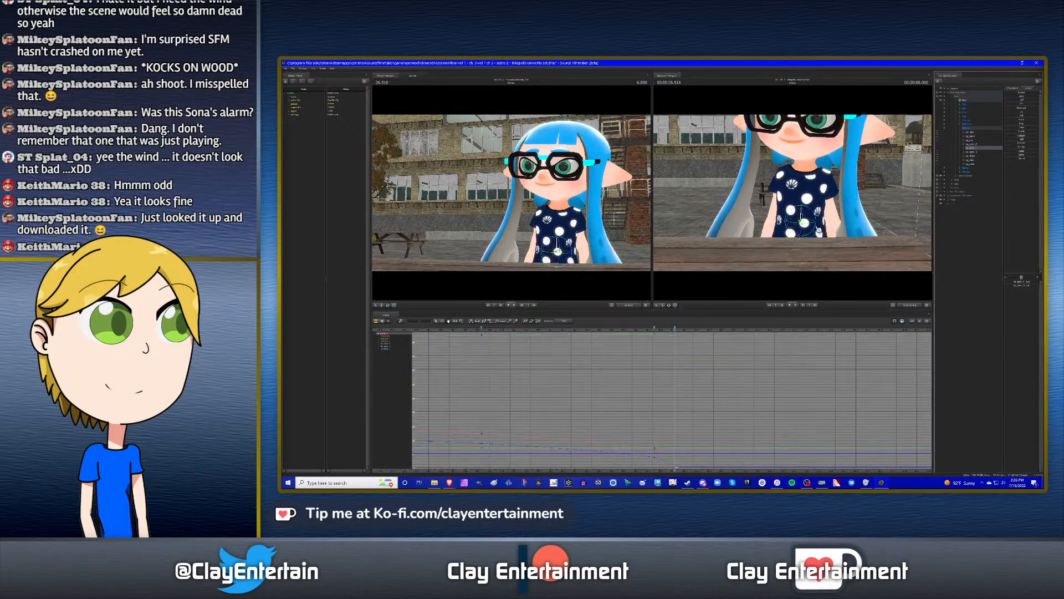
{"action": "left_click_drag", "start_coordinate": [804, 223], "coordinate": [807, 217]}
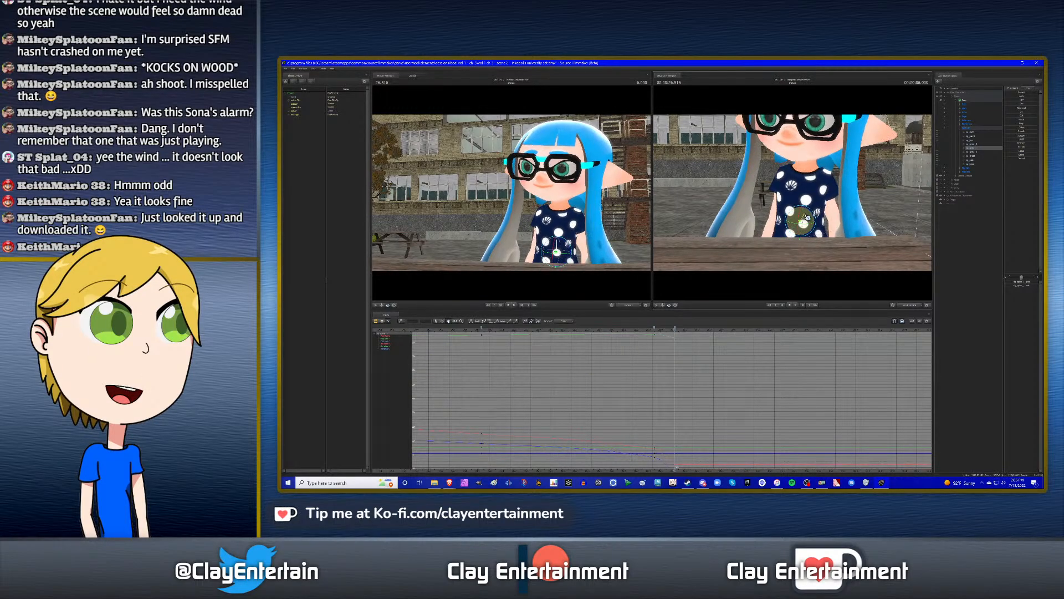
{"action": "left_click", "coordinate": [978, 152]}
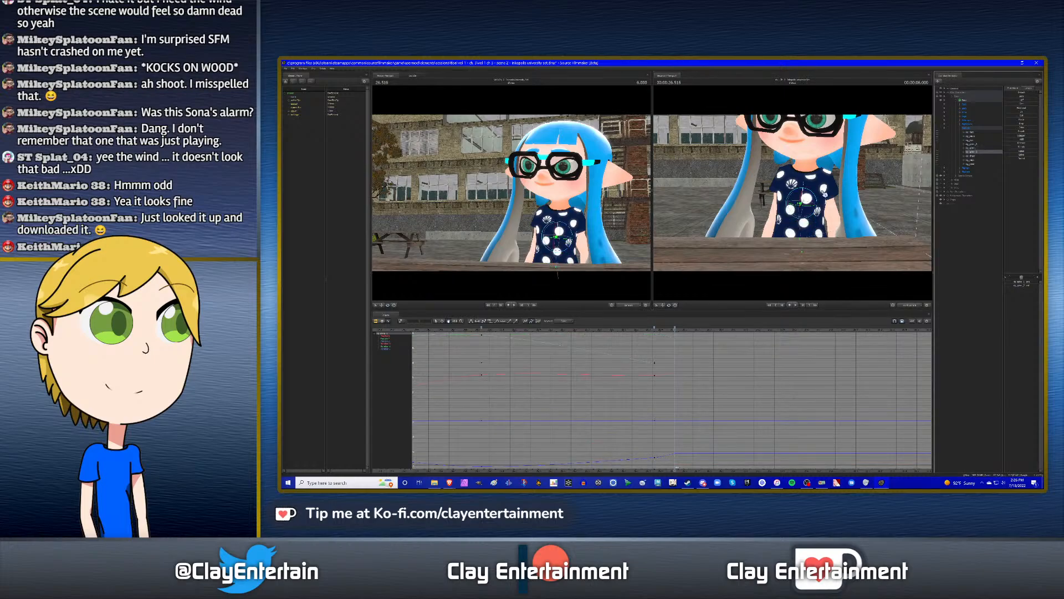
{"action": "left_click_drag", "start_coordinate": [806, 199], "coordinate": [810, 204]}
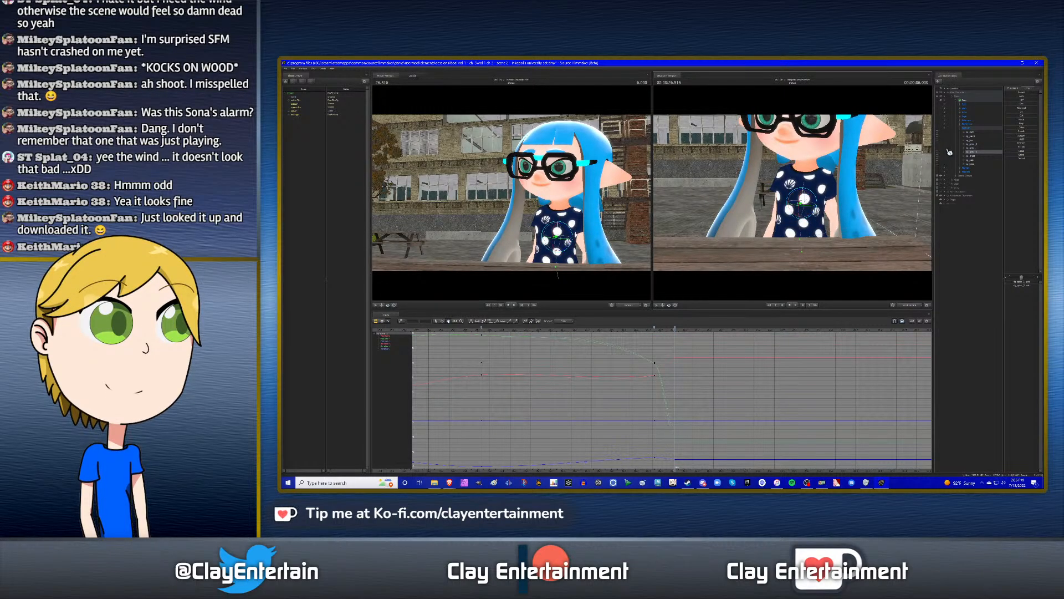
- Rotate the middle and upper spine bones and the head bone at the 6.000 s keyframe to continue the torso's turn
{"action": "left_click", "coordinate": [974, 156]}
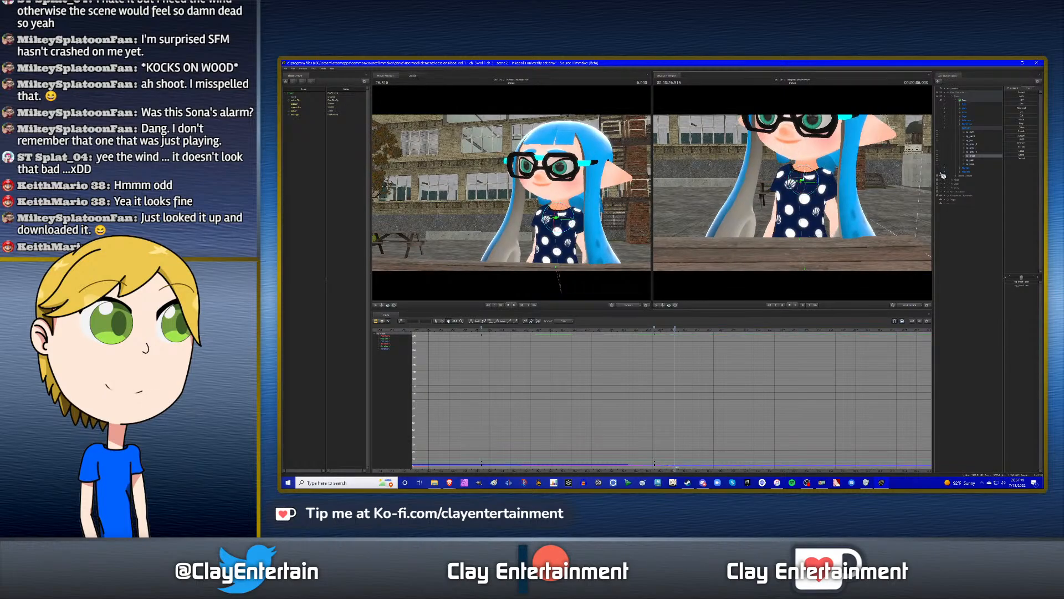
{"action": "left_click", "coordinate": [974, 148]}
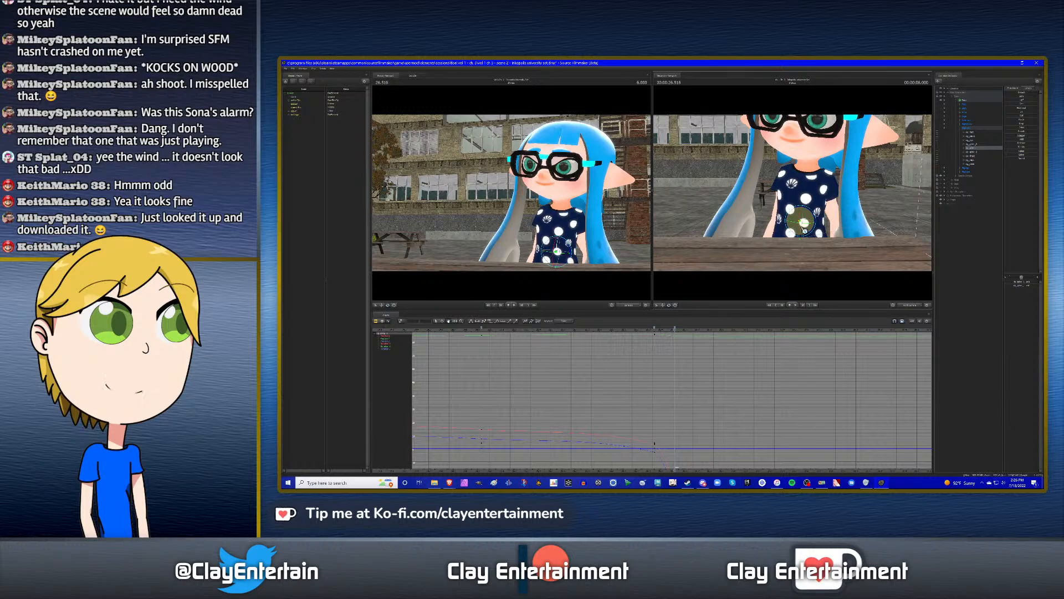
{"action": "left_click", "coordinate": [974, 152]}
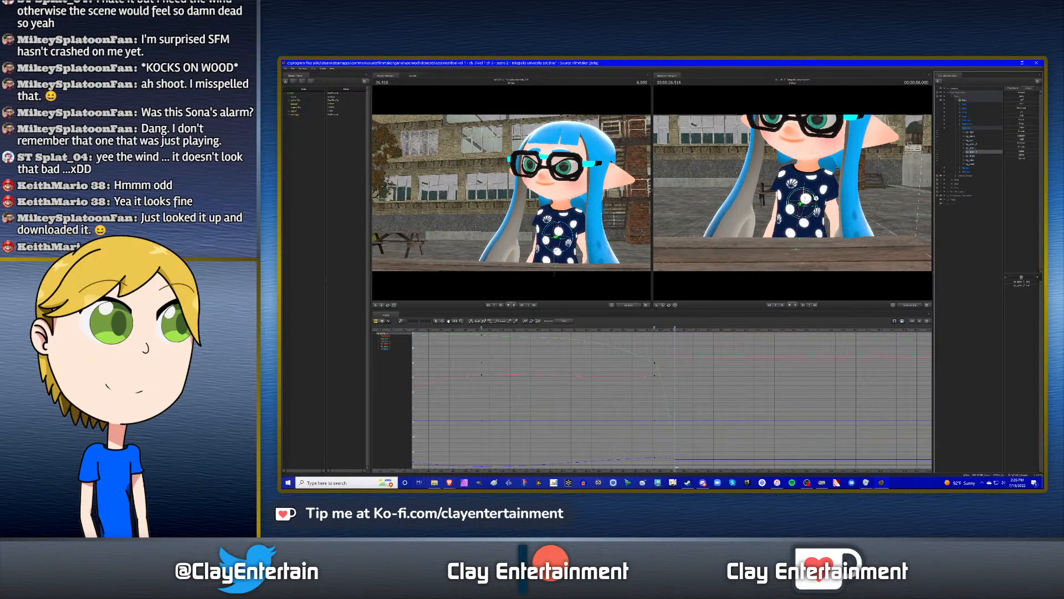
{"action": "left_click_drag", "start_coordinate": [815, 196], "coordinate": [812, 193]}
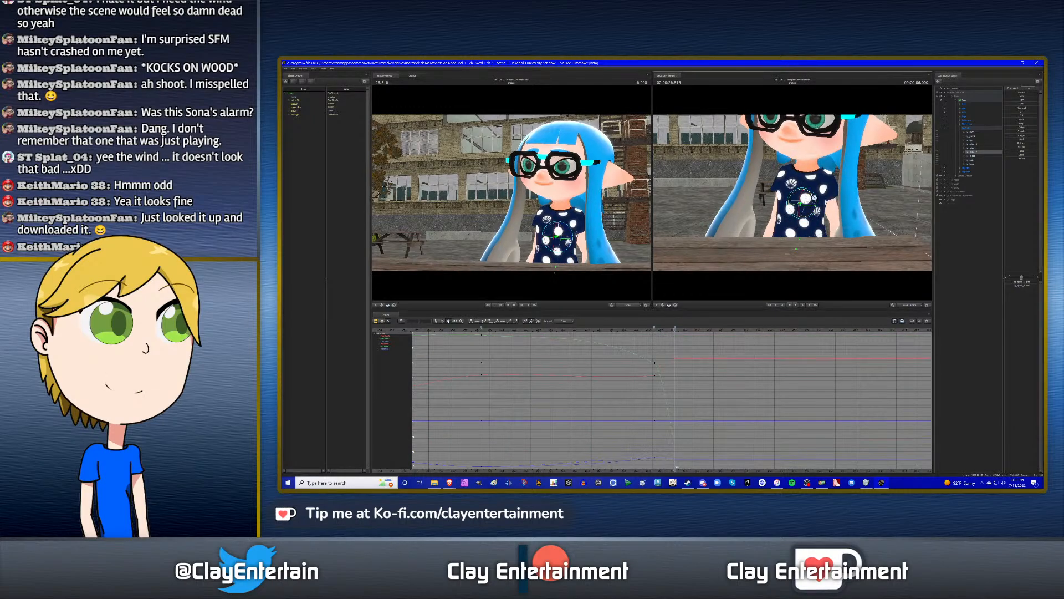
{"action": "left_click", "coordinate": [975, 157]}
{"action": "mouse_move", "coordinate": [811, 179]}
{"action": "left_mouse_down"}
{"action": "mouse_move", "coordinate": [810, 191]}
{"action": "mouse_move", "coordinate": [814, 176]}
{"action": "left_mouse_up"}
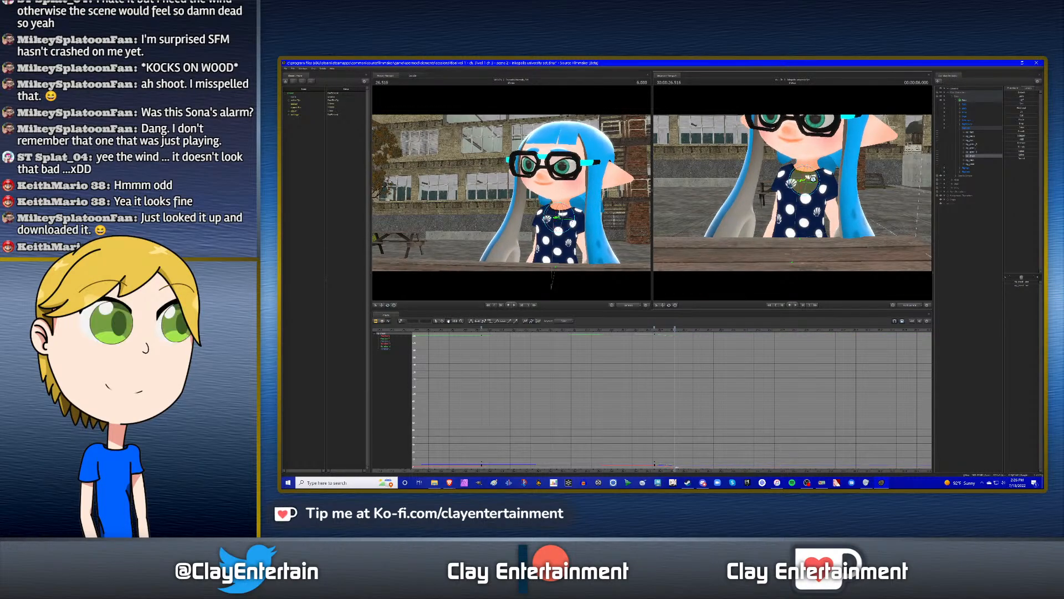
{"action": "left_click", "coordinate": [973, 161]}
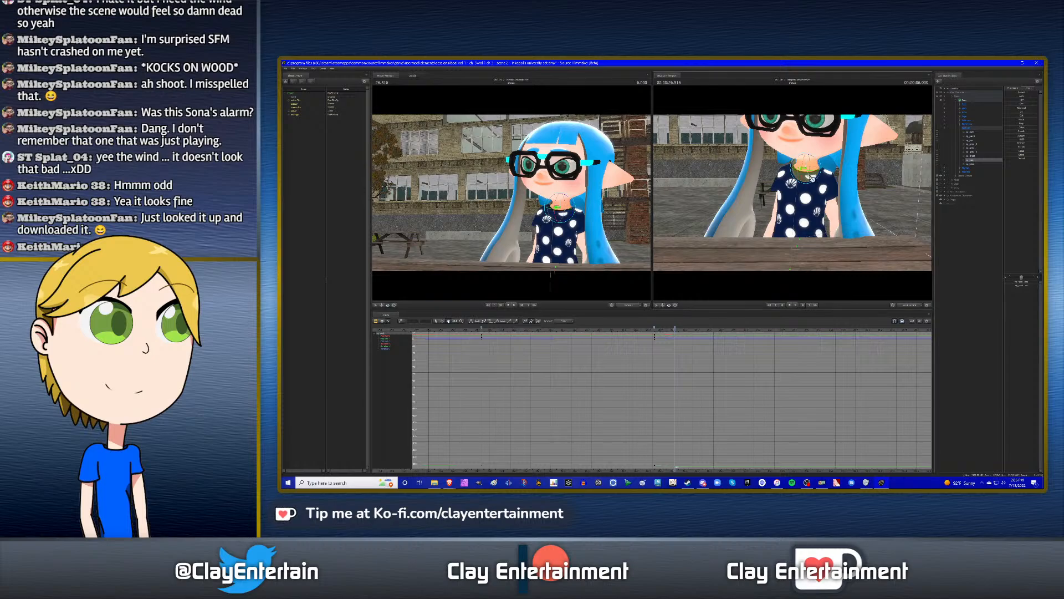
{"action": "left_click", "coordinate": [974, 165]}
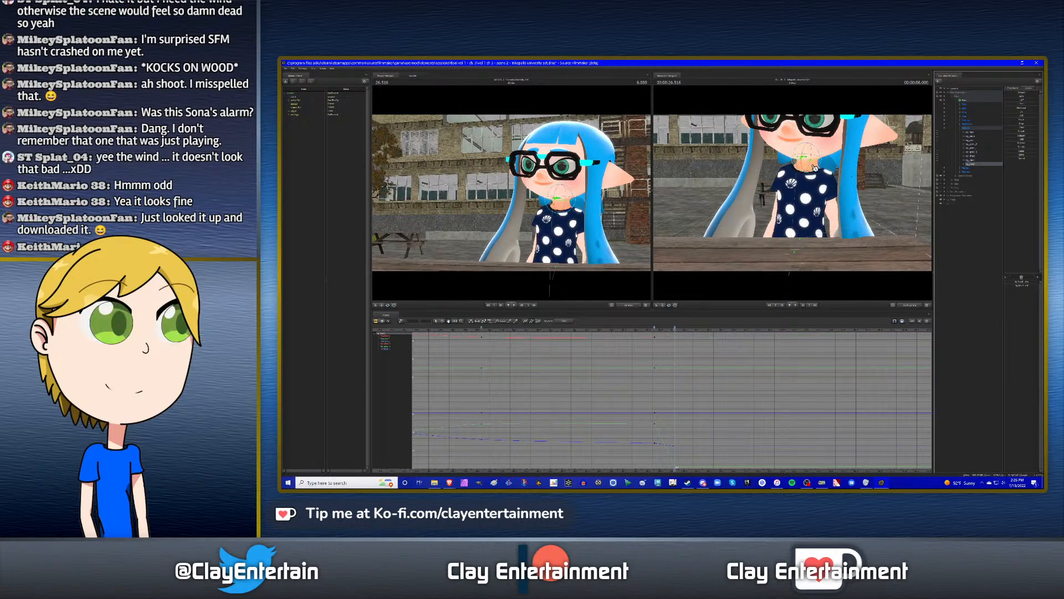
{"action": "left_click_drag", "start_coordinate": [815, 168], "coordinate": [814, 168]}
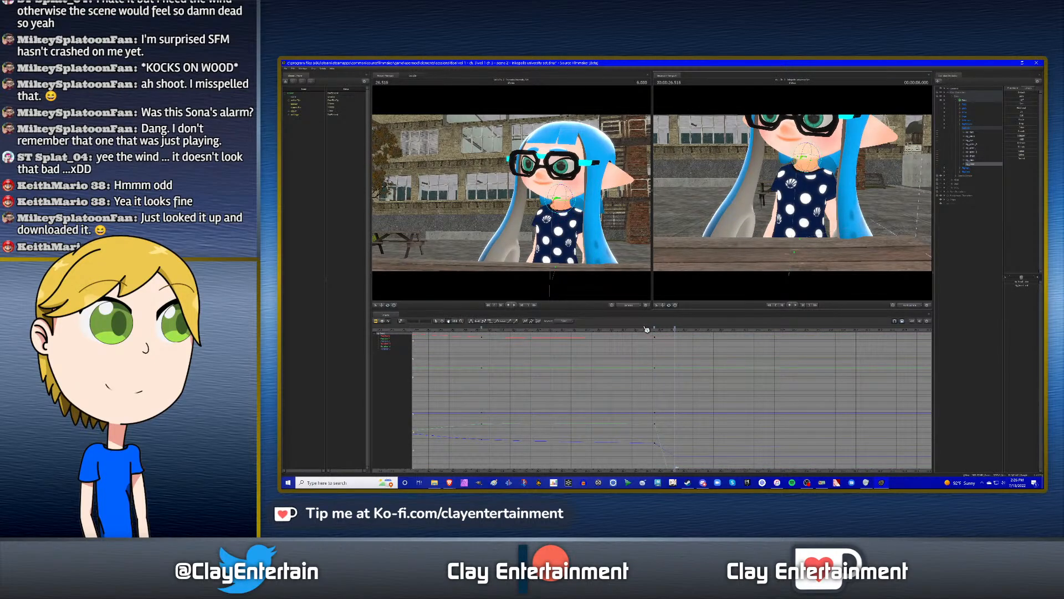
- Play the motion back through the 6.000 s keyframe and compare its pose with the neighbouring keyframe
{"action": "left_click_drag", "start_coordinate": [646, 330], "coordinate": [670, 332]}
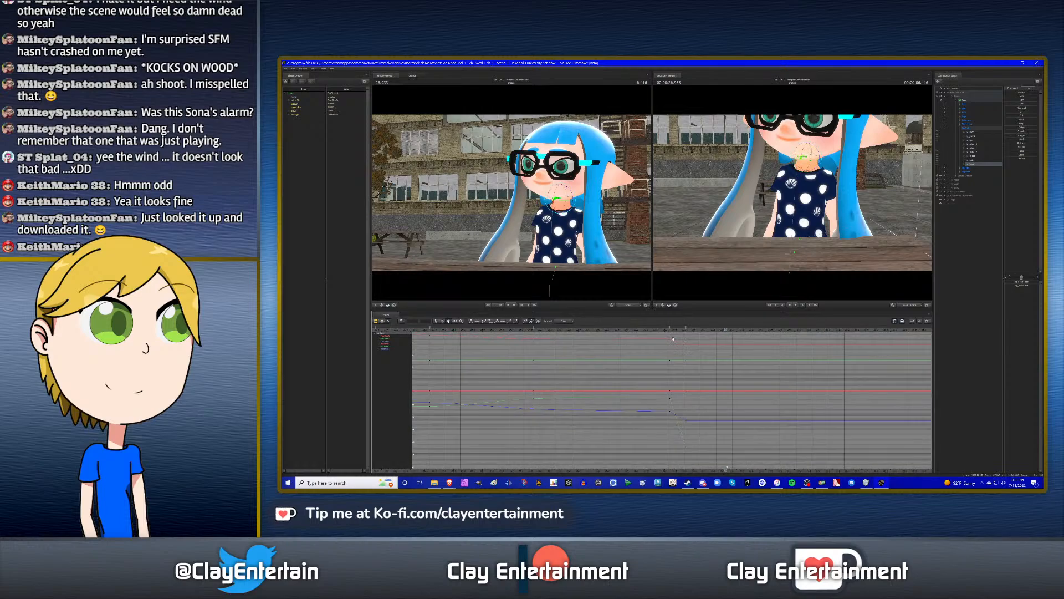
{"action": "left_click", "coordinate": [660, 332]}
{"action": "key", "text": "space"}
{"action": "key", "text": "Up"}
{"action": "key", "text": "Down"}
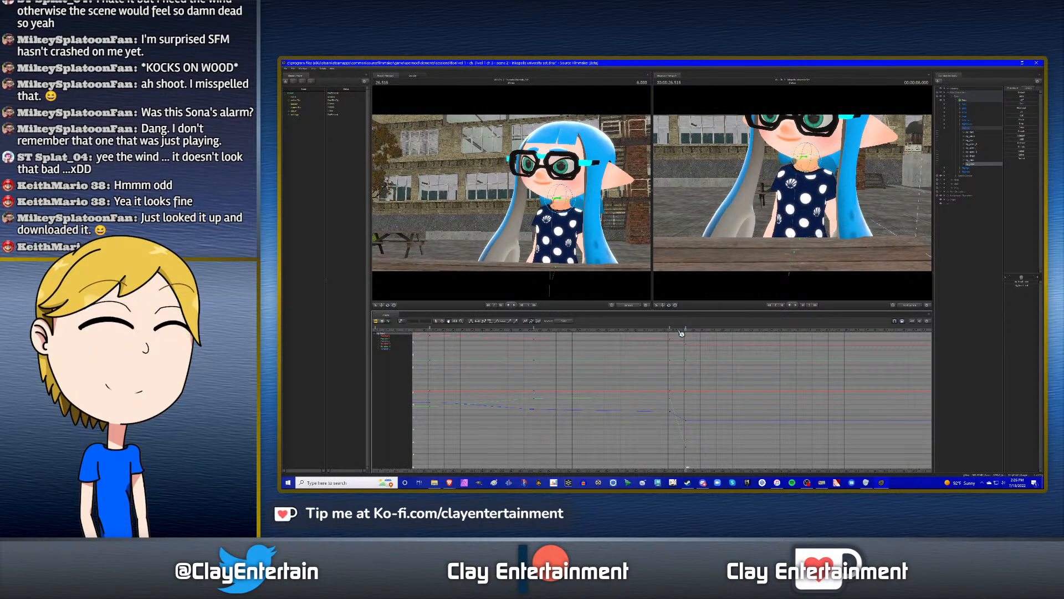
- Rotate the pelvis bone slightly at the 6.000 s keyframe and replay the motion leading into it
{"action": "left_click", "coordinate": [974, 143]}
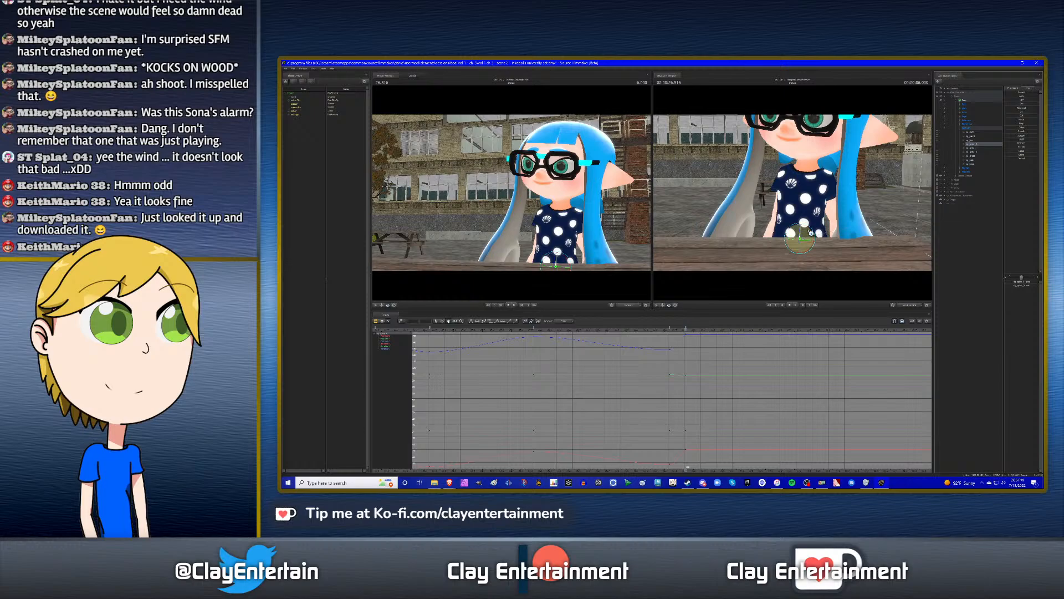
{"action": "left_click_drag", "start_coordinate": [809, 229], "coordinate": [809, 229]}
{"action": "key", "text": "space"}
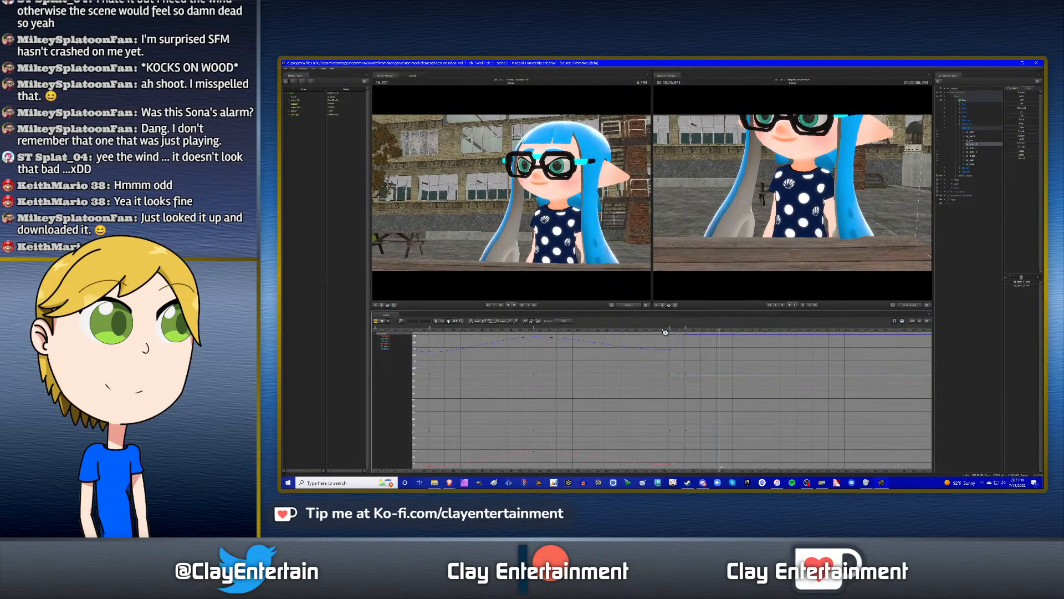
{"action": "key", "text": "space"}
{"action": "left_click", "coordinate": [664, 331]}
{"action": "key", "text": "space"}
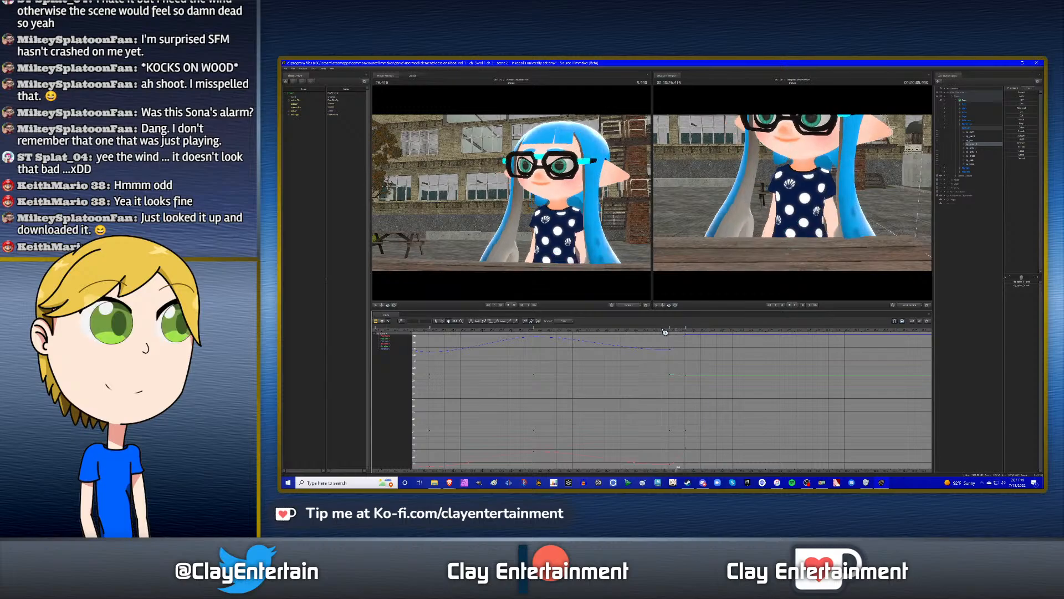
{"action": "key", "text": "space"}
{"action": "key", "text": "space"}
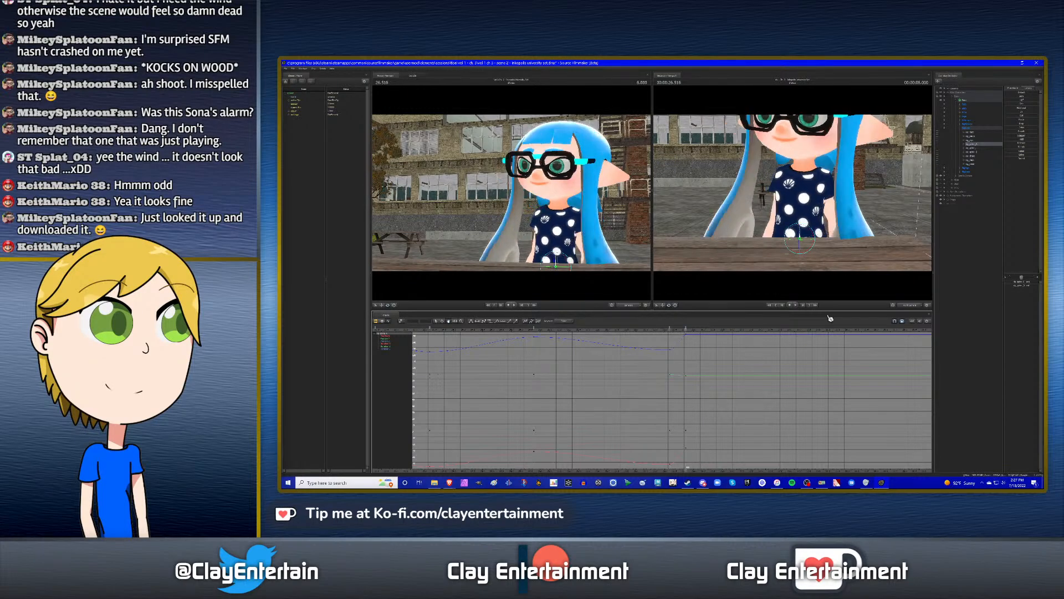
- Refine the lower spine bone's rotation at the 6.000 s keyframe
{"action": "left_click", "coordinate": [975, 148]}
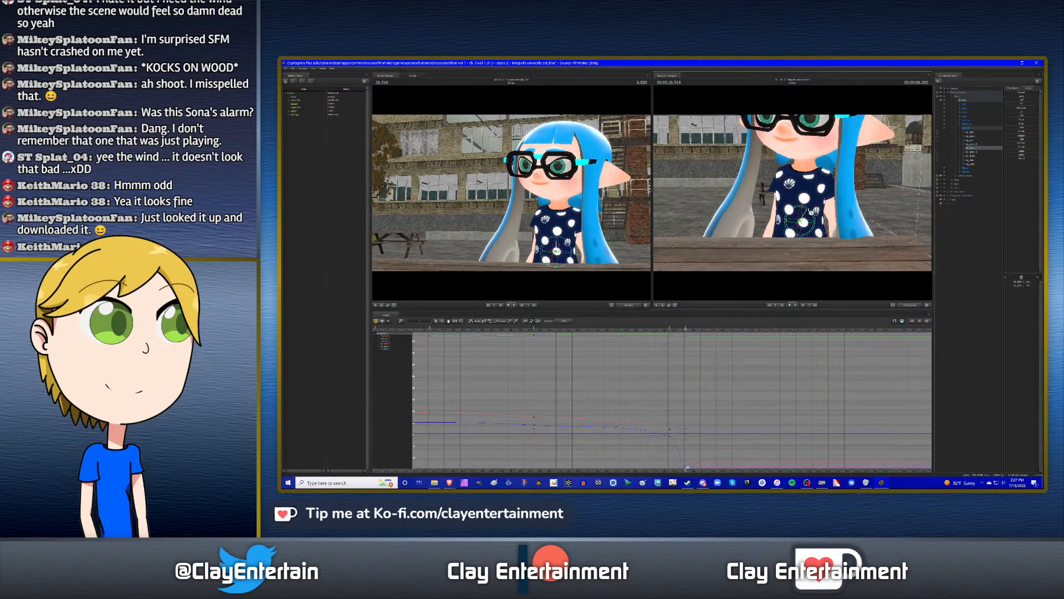
{"action": "left_click_drag", "start_coordinate": [806, 224], "coordinate": [813, 226]}
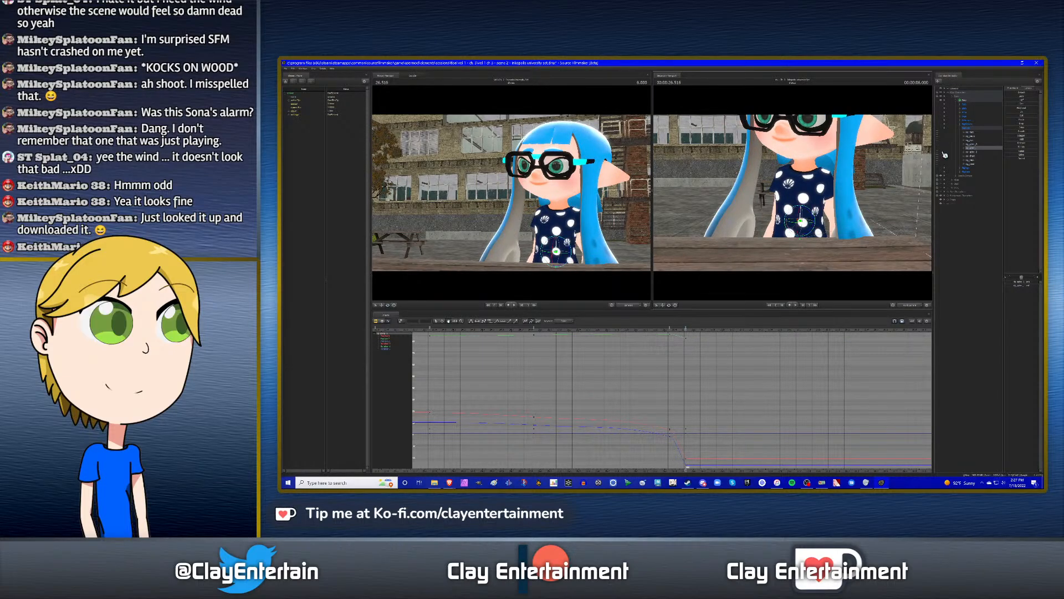
{"action": "left_click", "coordinate": [977, 144]}
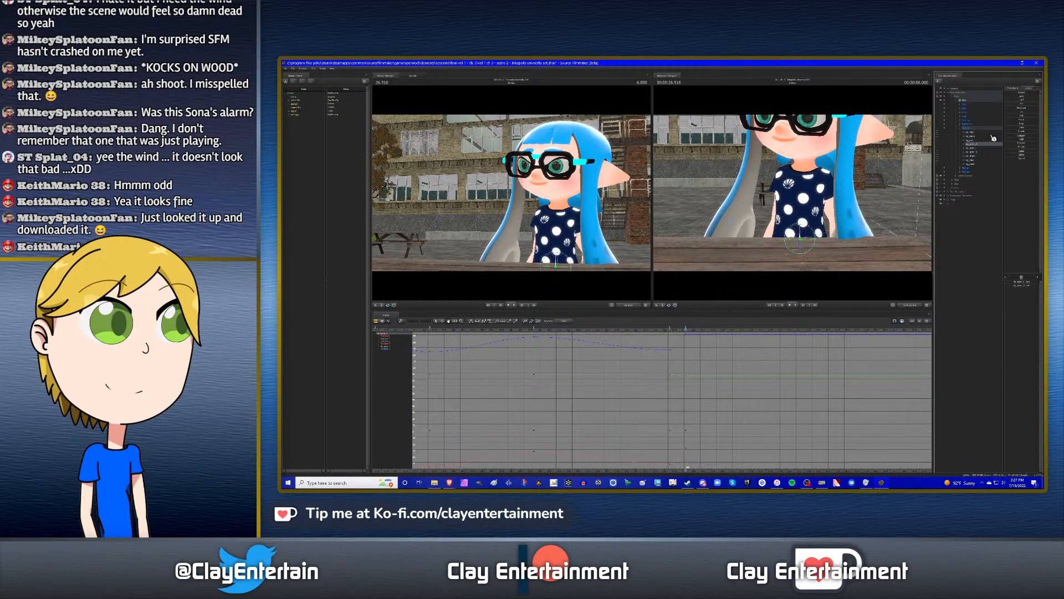
{"action": "left_click", "coordinate": [977, 148]}
{"action": "left_click_drag", "start_coordinate": [813, 213], "coordinate": [813, 214]}
- Replay the motion from before the turn through the 6.000 s keyframe to check the torso movement
{"action": "left_click", "coordinate": [674, 331]}
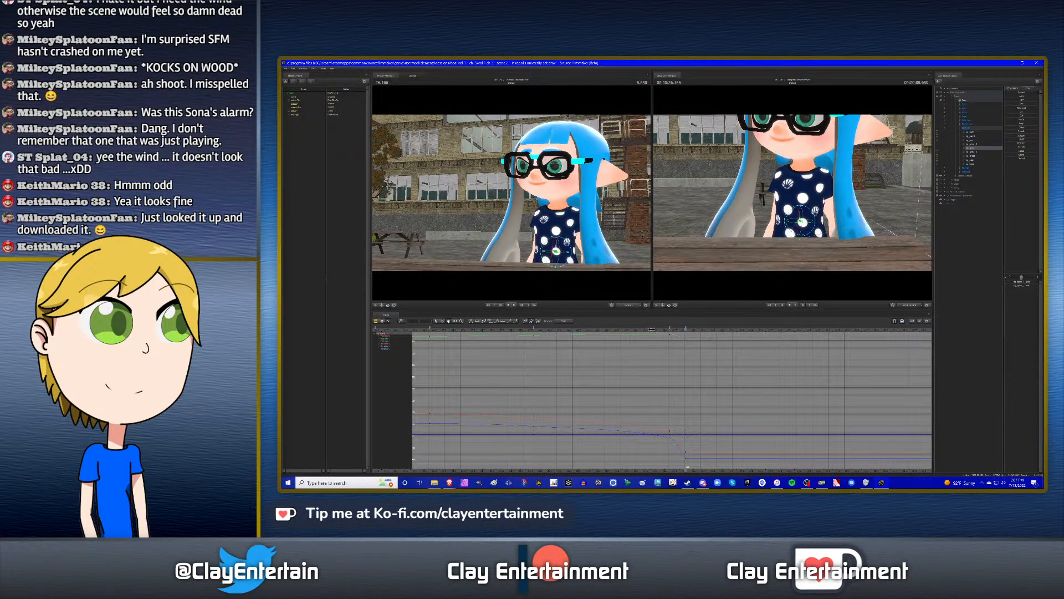
{"action": "key", "text": "space"}
{"action": "left_click", "coordinate": [607, 331]}
{"action": "key", "text": "space"}
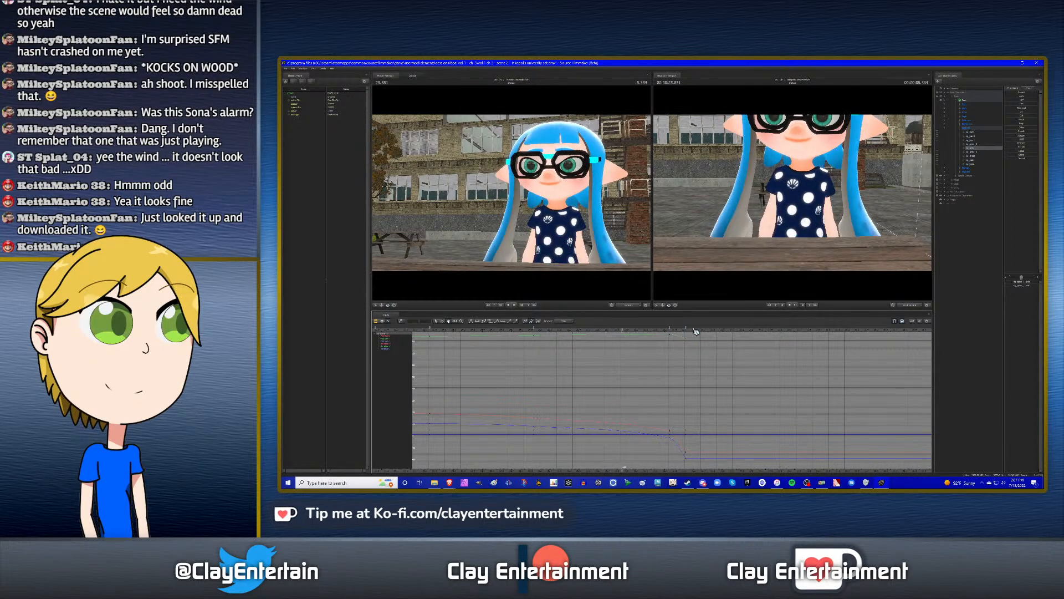
{"action": "key", "text": "space"}
{"action": "scroll", "coordinate": [740, 371], "scroll_direction": "down", "scroll_amount": 3}
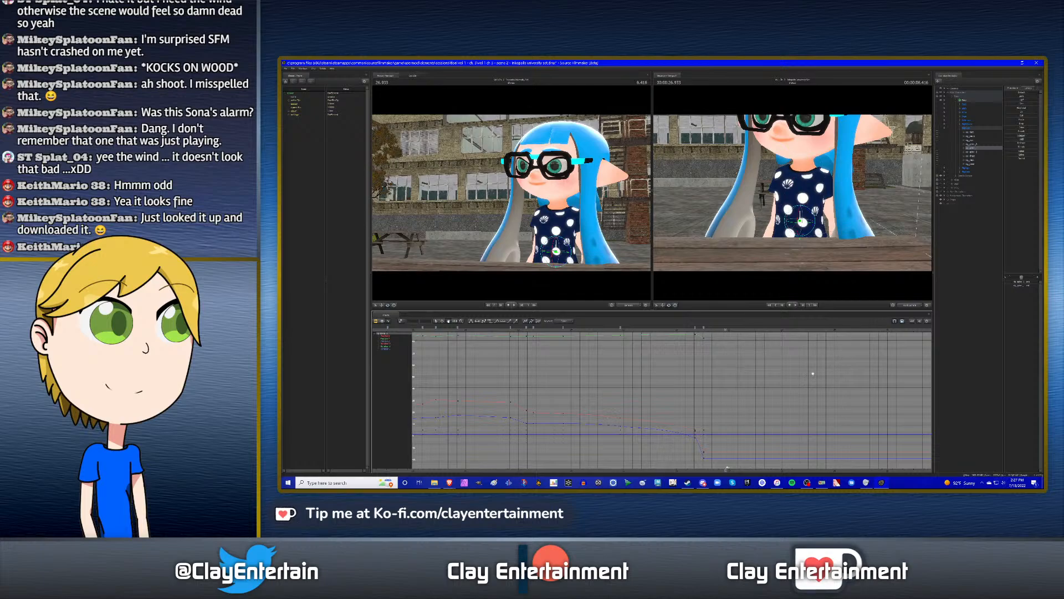
{"action": "scroll", "coordinate": [740, 371], "scroll_direction": "down", "scroll_amount": 2}
{"action": "left_click", "coordinate": [977, 166], "text": "shift"}
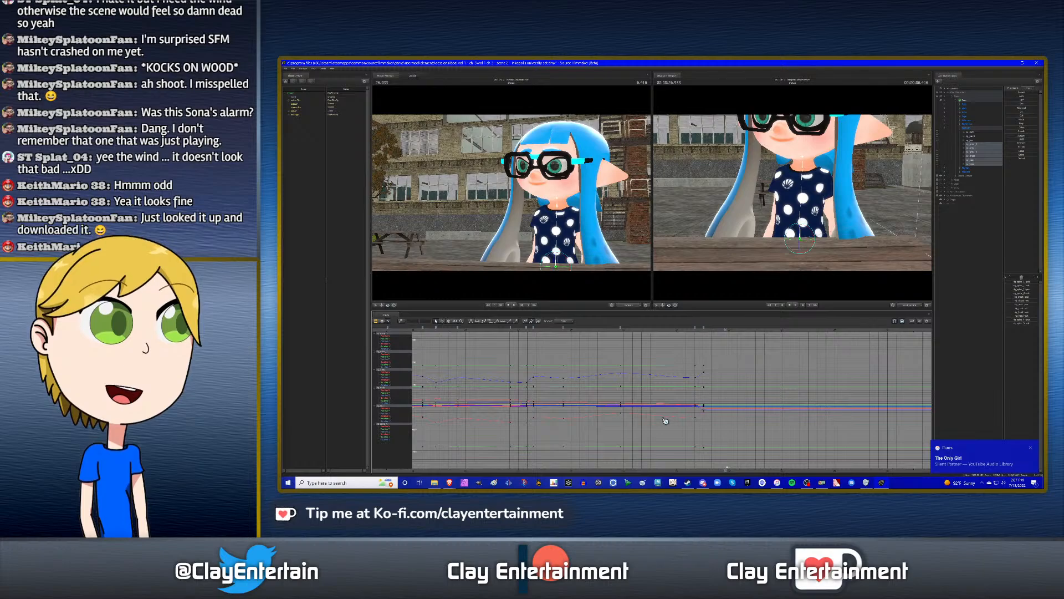
{"action": "left_click_drag", "start_coordinate": [691, 359], "coordinate": [701, 458]}
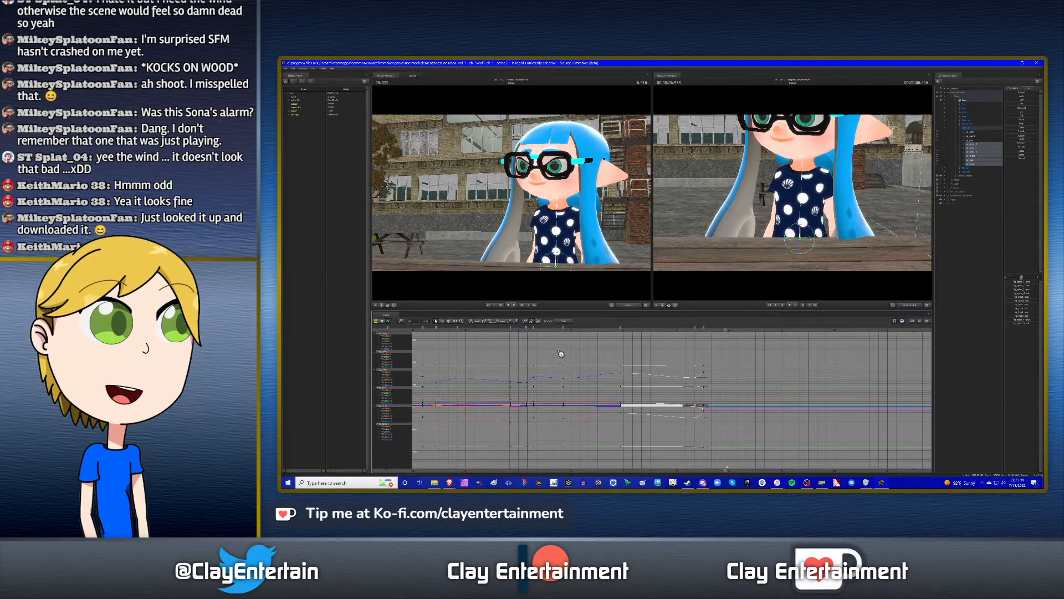
{"action": "left_click", "coordinate": [560, 348]}
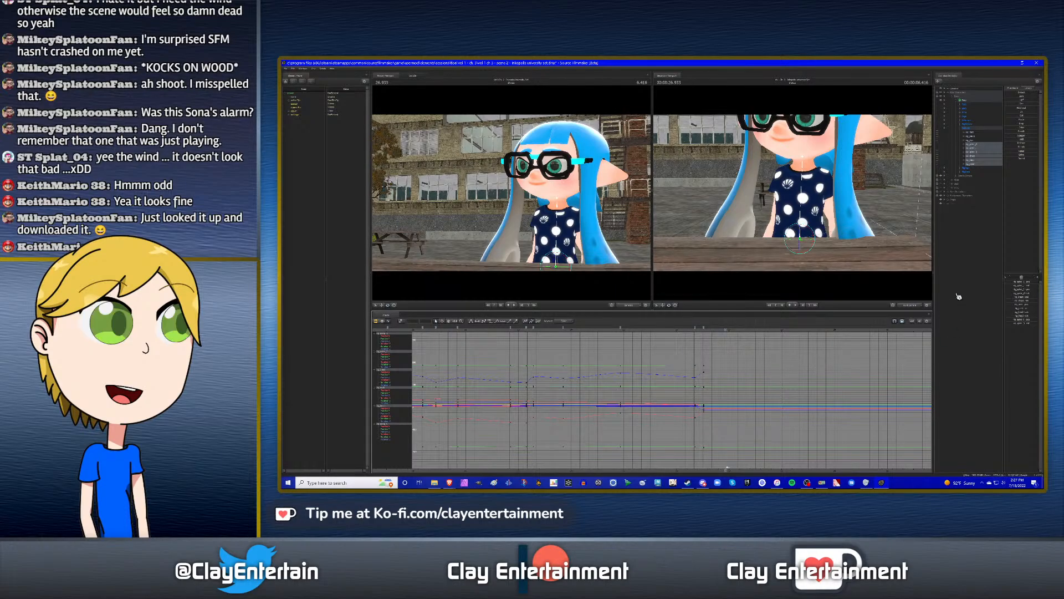
- Play the shot on past the 6.000 s keyframe and examine the pelvis bone's curves beyond it
{"action": "left_click", "coordinate": [979, 147]}
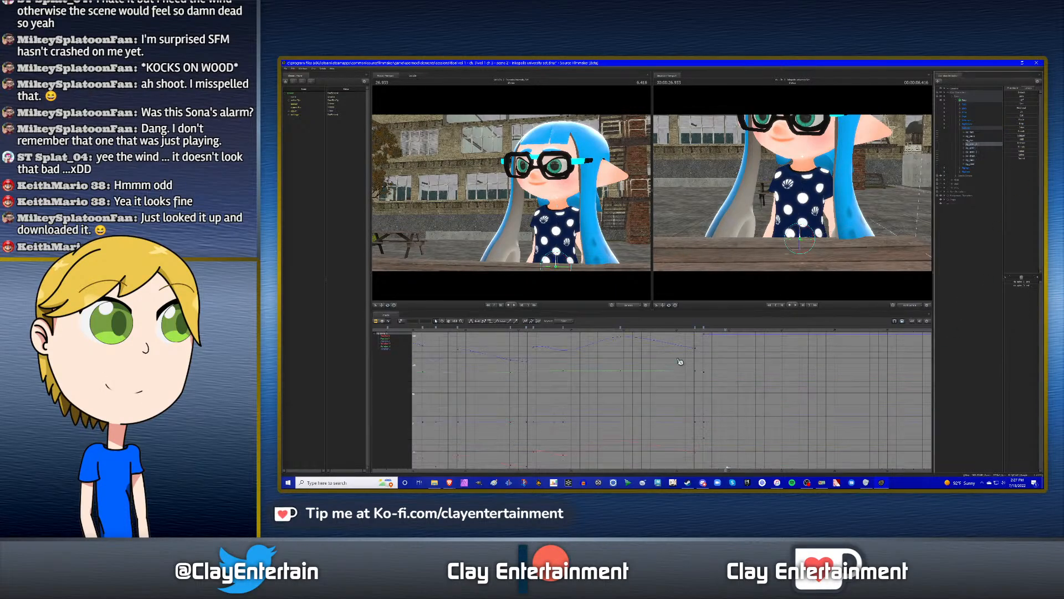
{"action": "left_click", "coordinate": [675, 330]}
{"action": "key", "text": "space"}
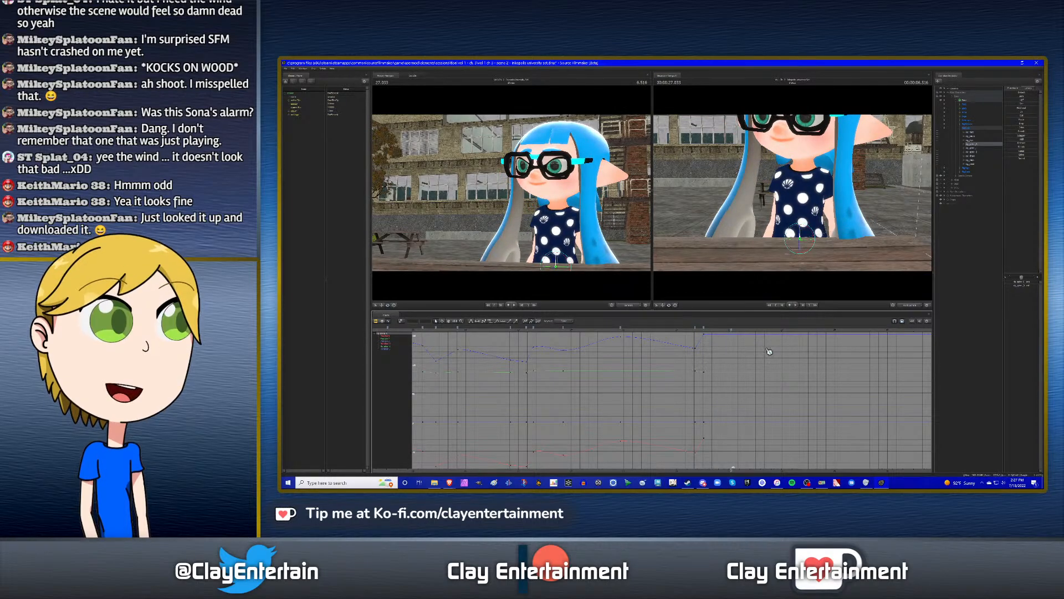
{"action": "scroll", "coordinate": [768, 351], "scroll_direction": "down", "scroll_amount": 3}
{"action": "middle_click_drag", "start_coordinate": [702, 361], "coordinate": [583, 367]}
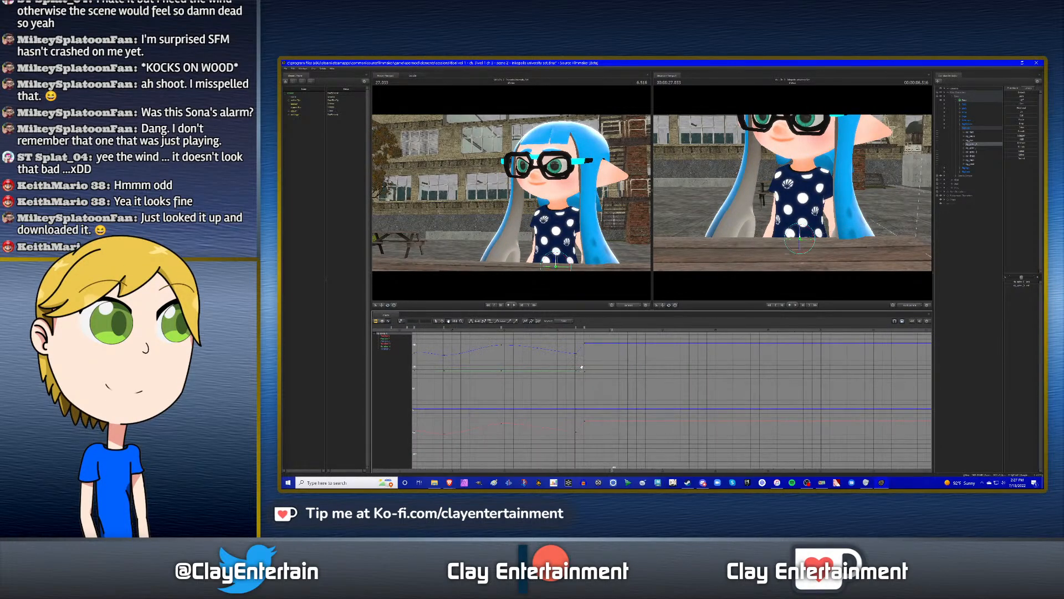
- Reframe the work camera on the character and rotate the pelvis bone at 7.166 s to keyframe a new pose
{"action": "left_click", "coordinate": [628, 331]}
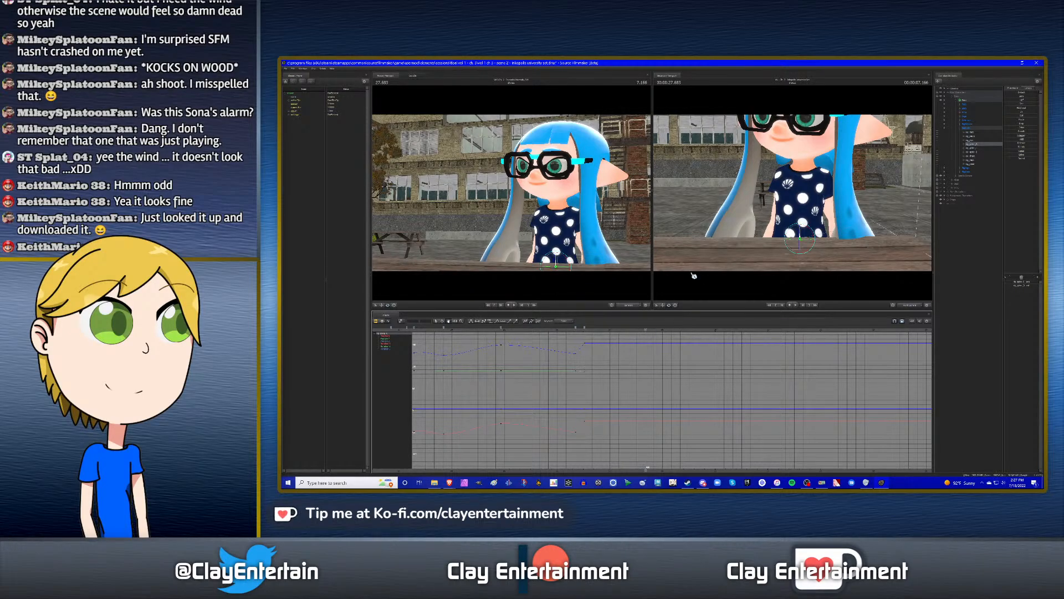
{"action": "left_click_drag", "start_coordinate": [720, 220], "coordinate": [796, 197]}
{"action": "key", "text": "s"}
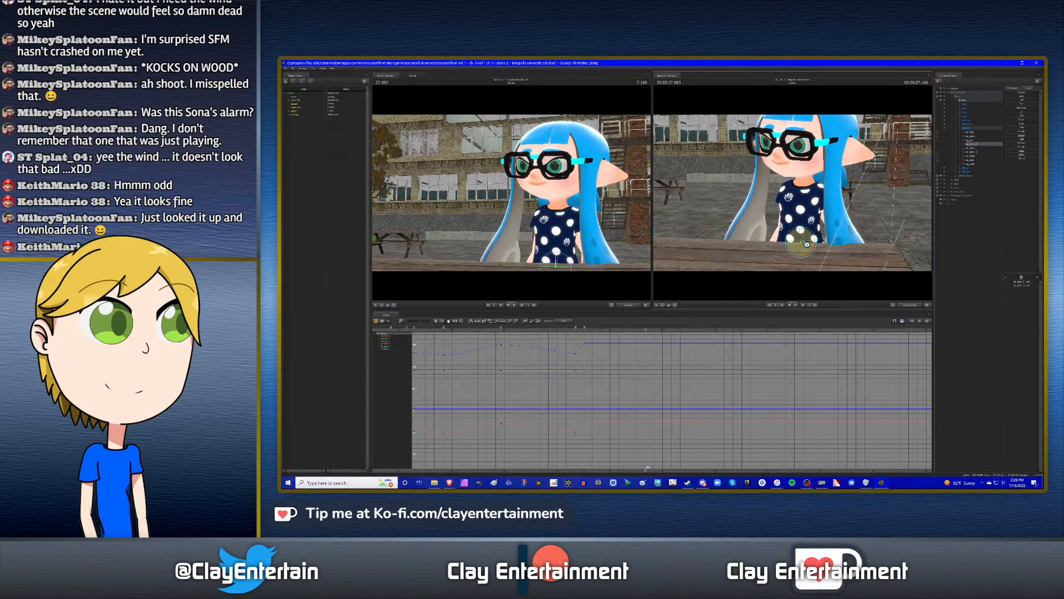
{"action": "left_click_drag", "start_coordinate": [806, 242], "coordinate": [808, 245]}
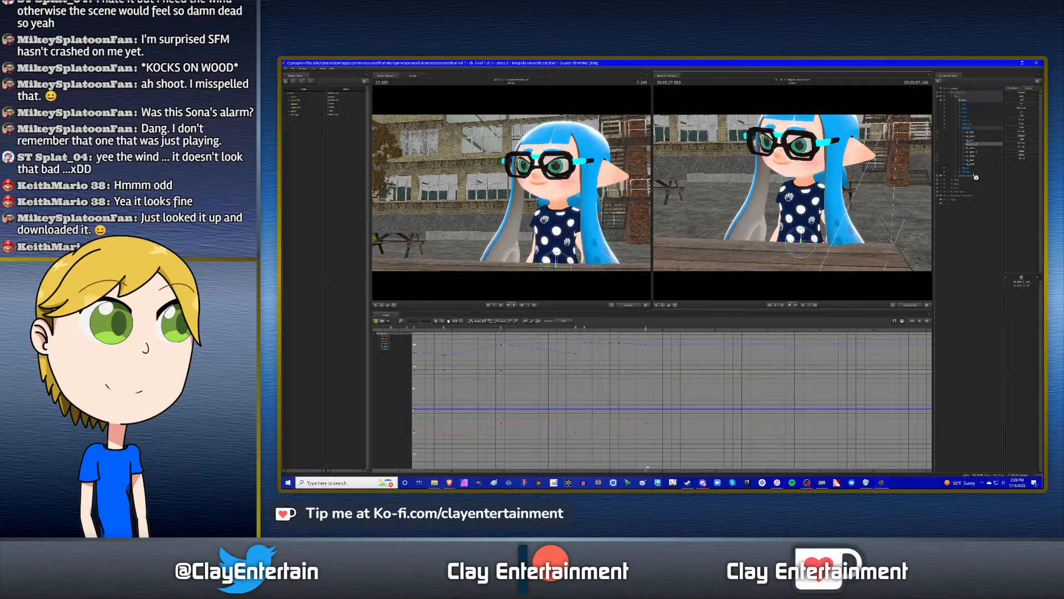
- Rotate the lower and middle spine bones at 7.166 s, comparing the pose with the previous keyframe
{"action": "left_click", "coordinate": [973, 149]}
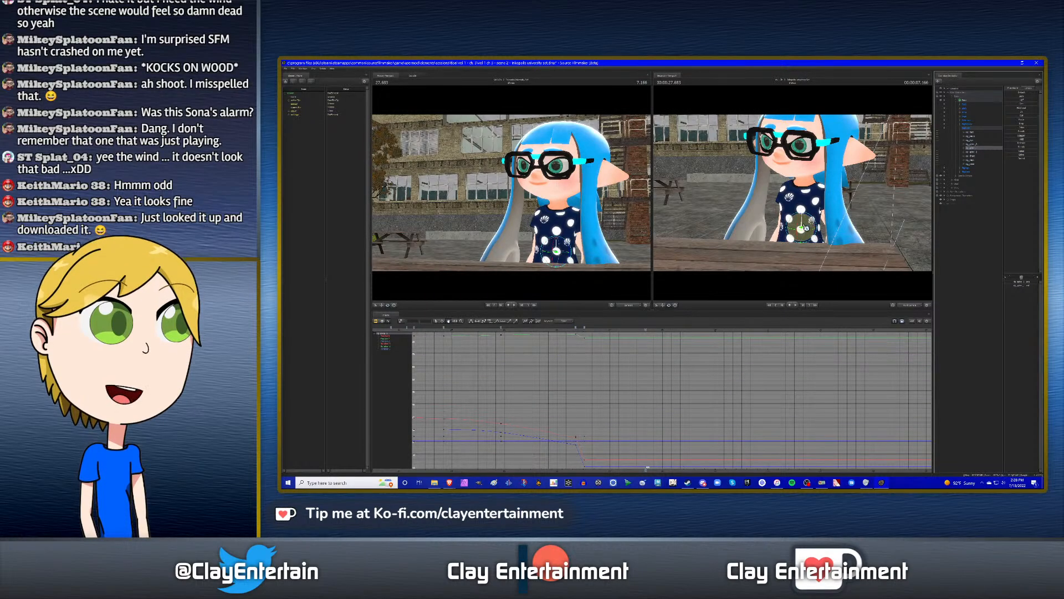
{"action": "left_click_drag", "start_coordinate": [808, 229], "coordinate": [823, 228]}
{"action": "key", "text": "Up"}
{"action": "key", "text": "Down"}
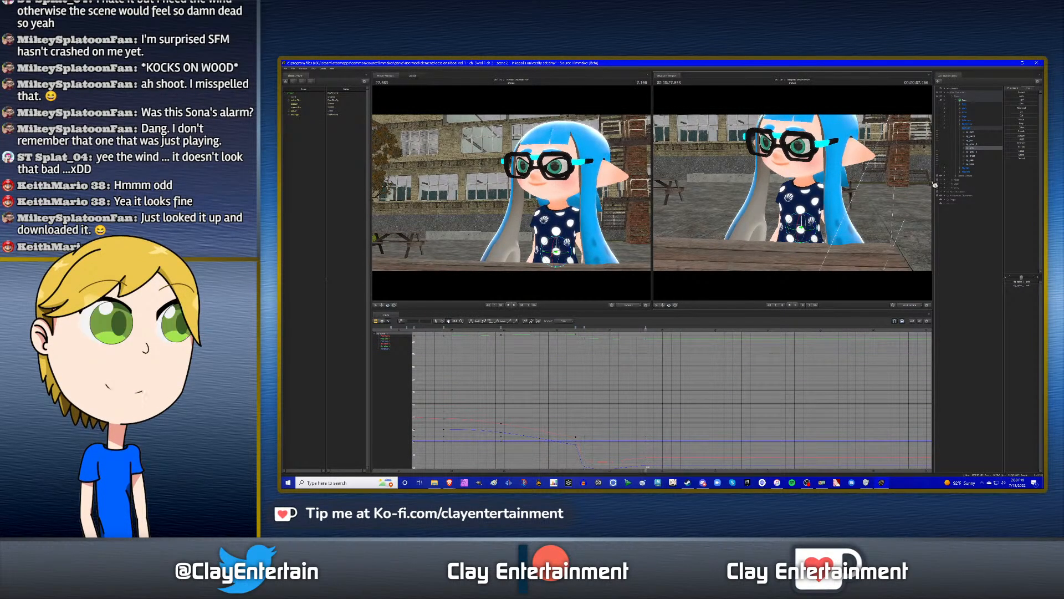
{"action": "left_click", "coordinate": [973, 152]}
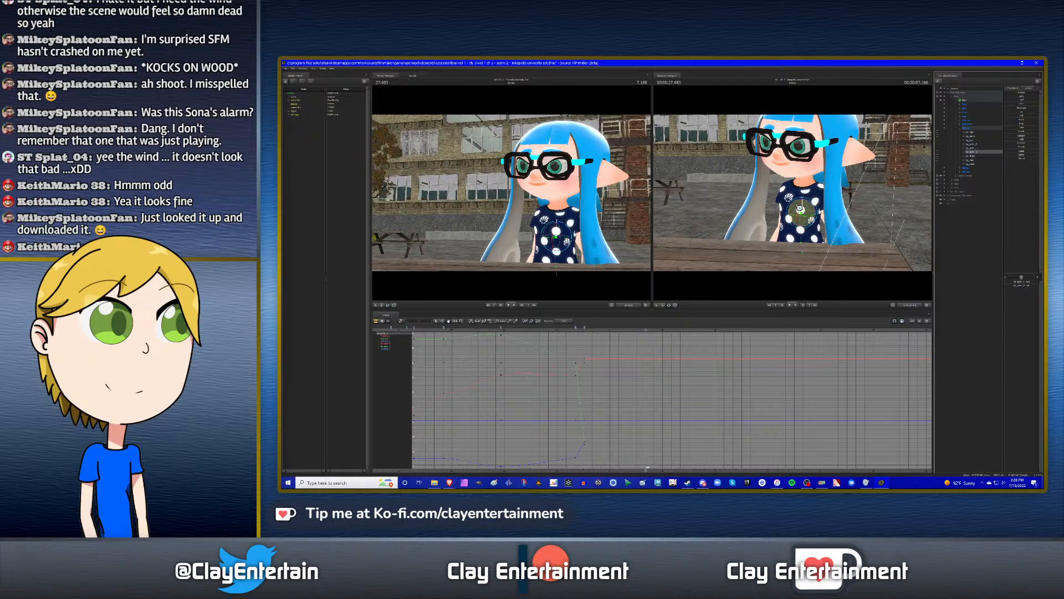
{"action": "left_click_drag", "start_coordinate": [801, 209], "coordinate": [804, 211]}
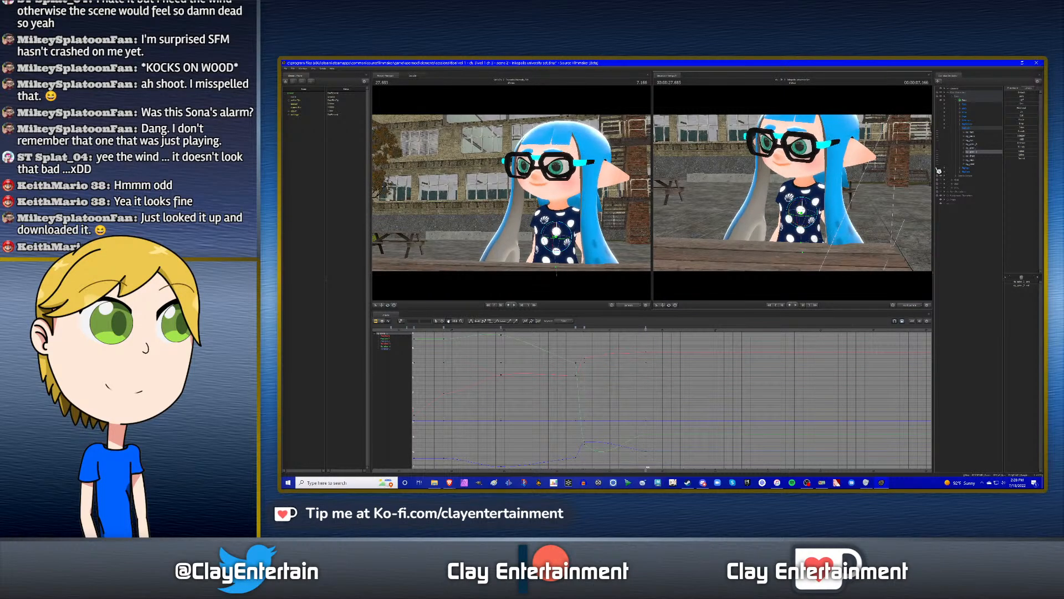
- Rotate the upper spine bone and readjust the middle spine bone at 7.166 s, comparing the pose with the 6.000 s keyframe
{"action": "left_click", "coordinate": [980, 156]}
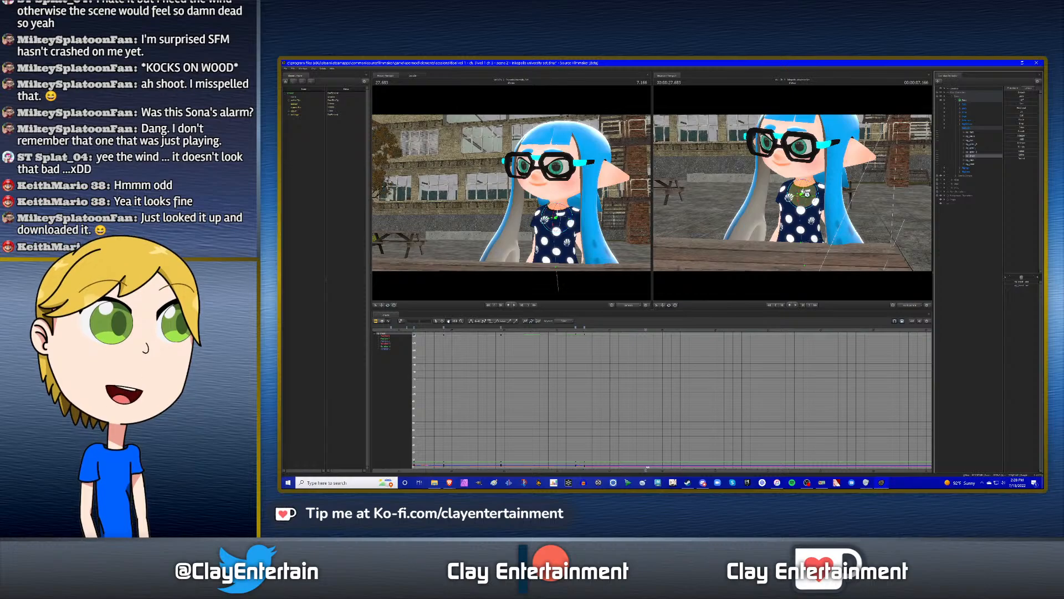
{"action": "left_click_drag", "start_coordinate": [806, 193], "coordinate": [807, 192]}
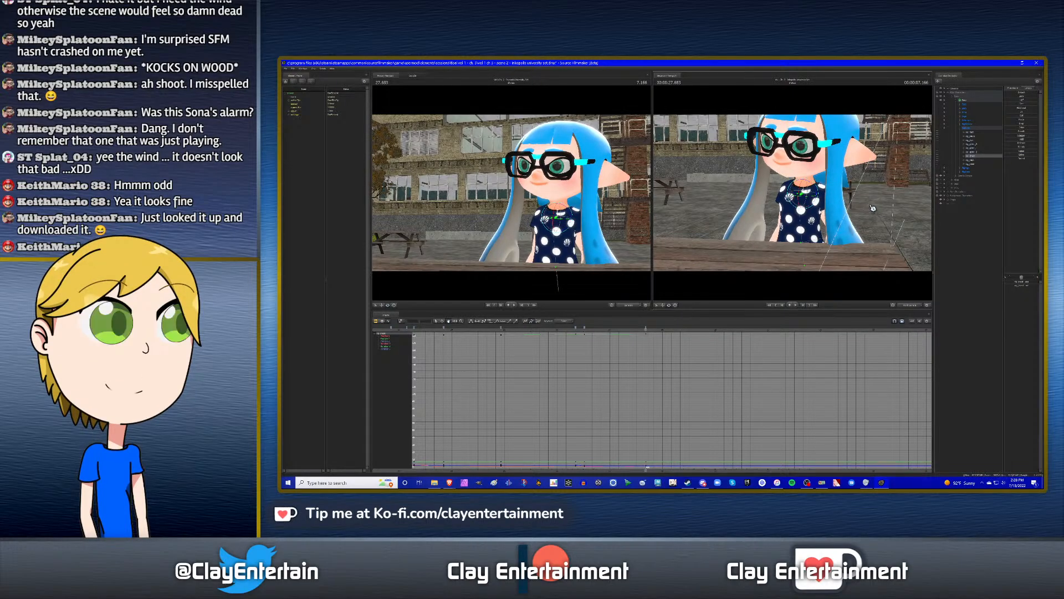
{"action": "left_click", "coordinate": [972, 152]}
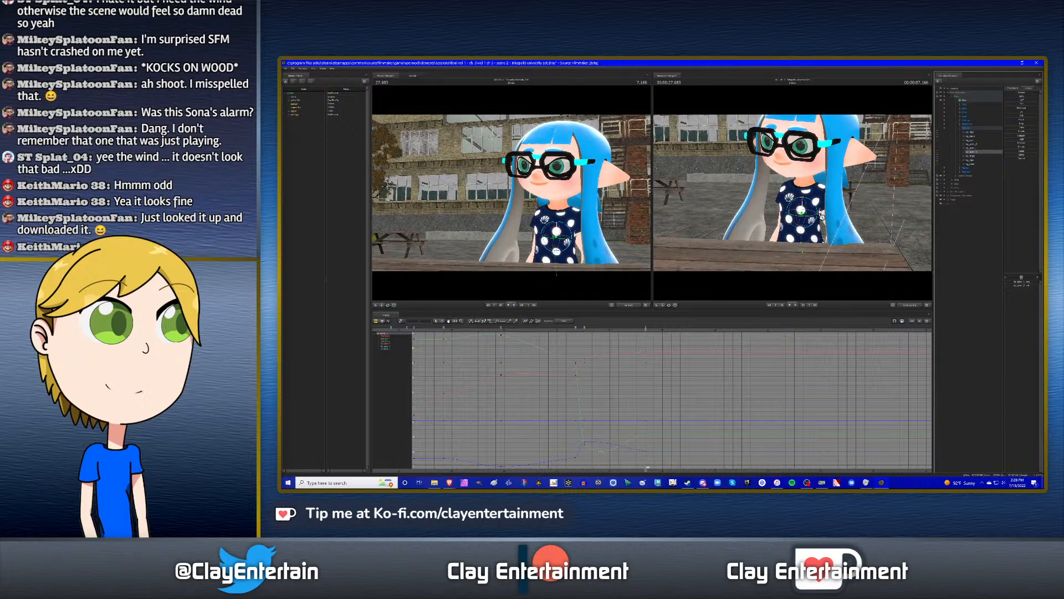
{"action": "left_click_drag", "start_coordinate": [805, 210], "coordinate": [807, 210]}
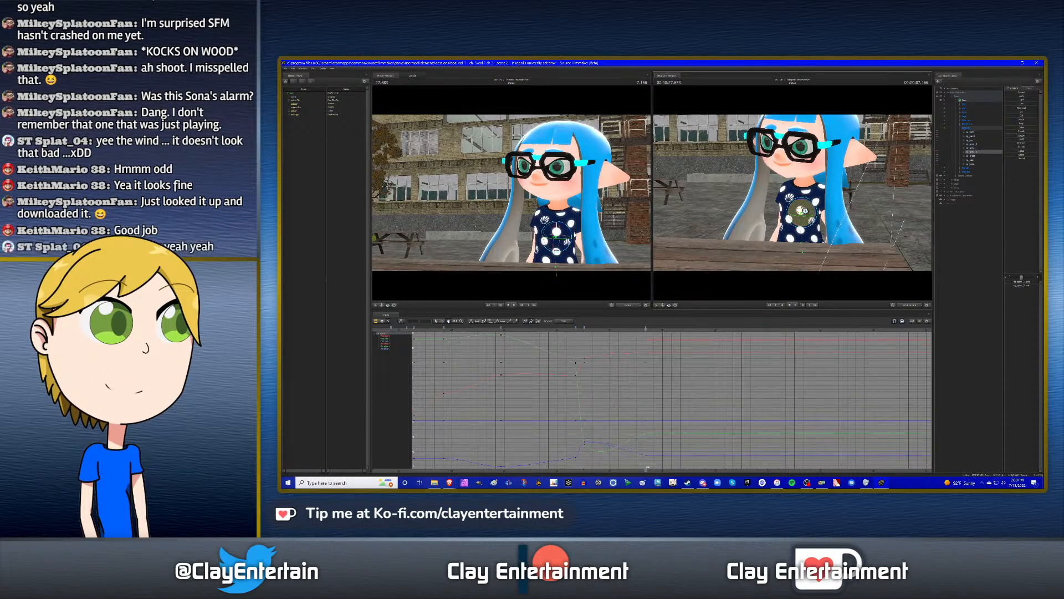
{"action": "key", "text": "Up"}
{"action": "key", "text": "Down"}
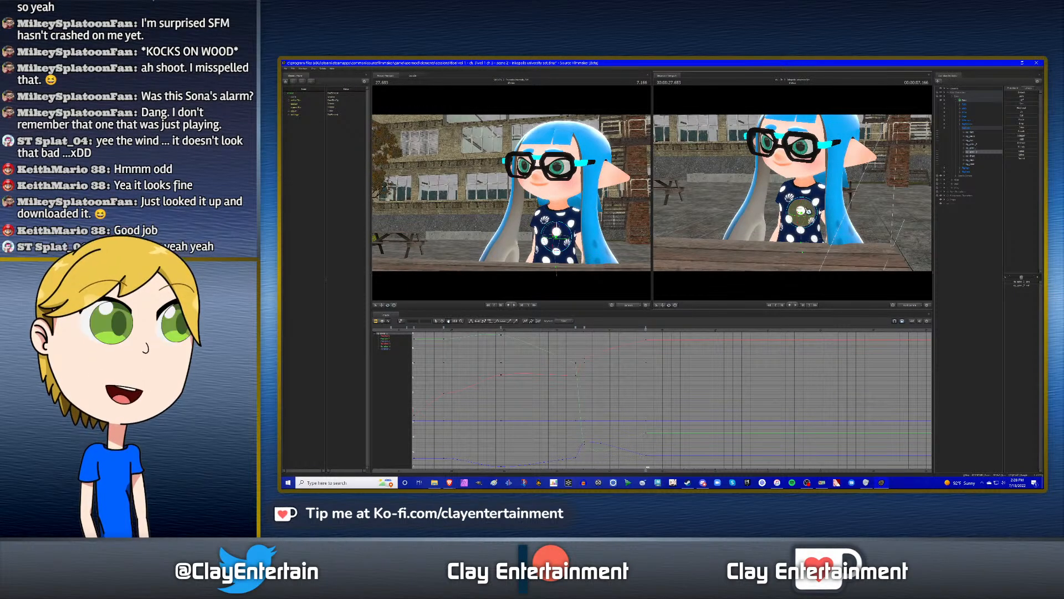
{"action": "key", "text": "Up"}
{"action": "key", "text": "Down"}
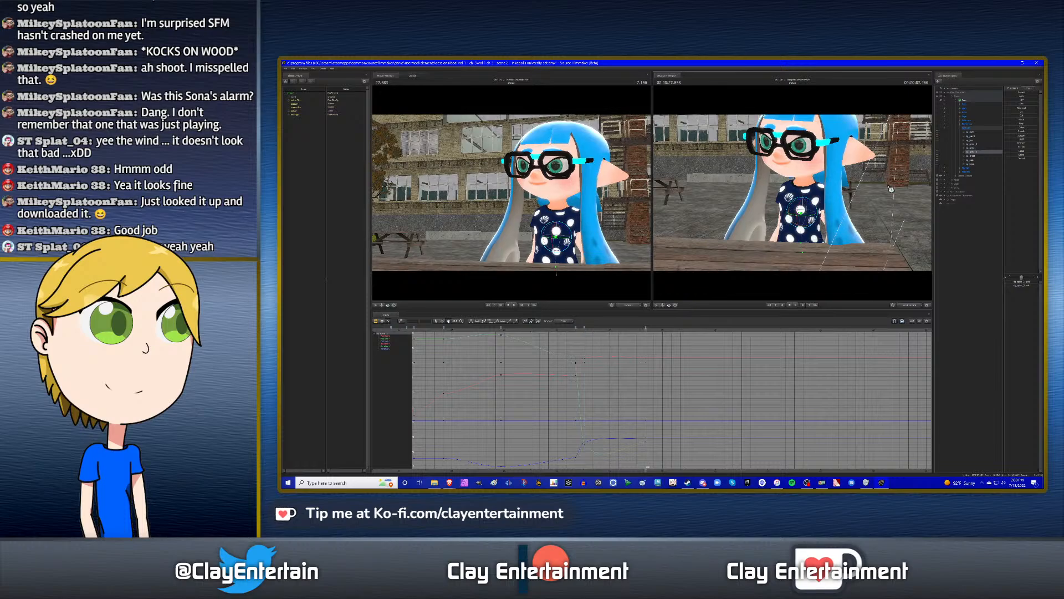
{"action": "left_click", "coordinate": [972, 157]}
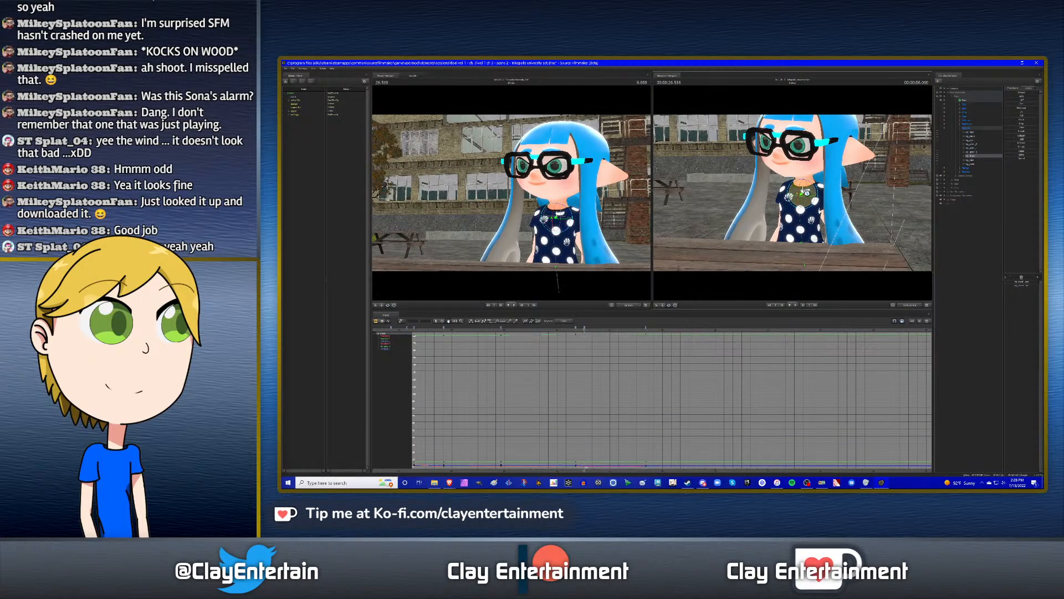
- Adjust the character's neck bone rotation in the pose at 7.166 s and select the head bone
{"action": "left_click", "coordinate": [975, 161]}
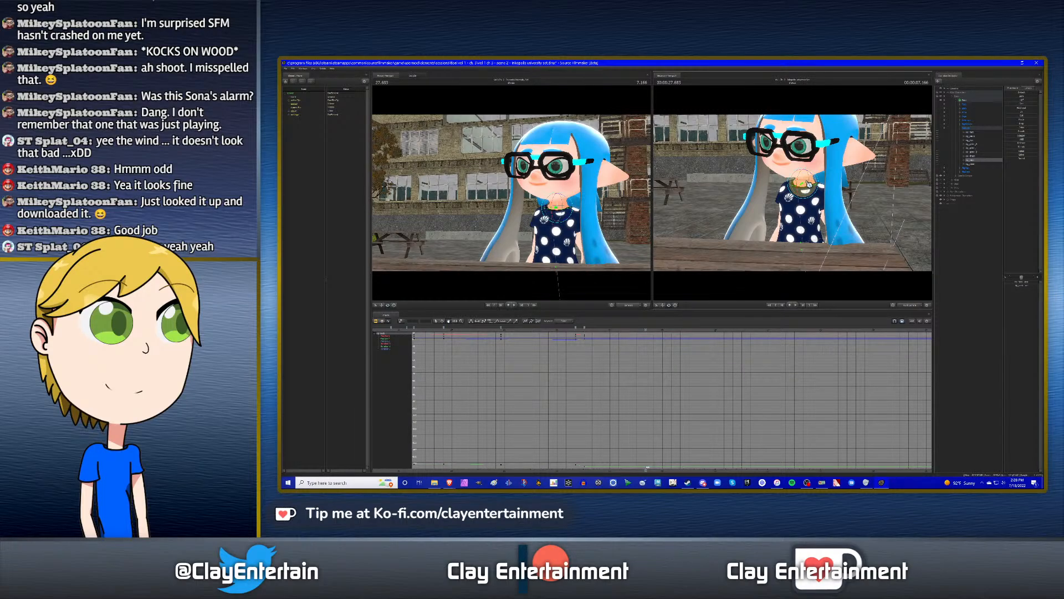
{"action": "left_click_drag", "start_coordinate": [809, 183], "coordinate": [806, 169]}
{"action": "left_click", "coordinate": [975, 164]}
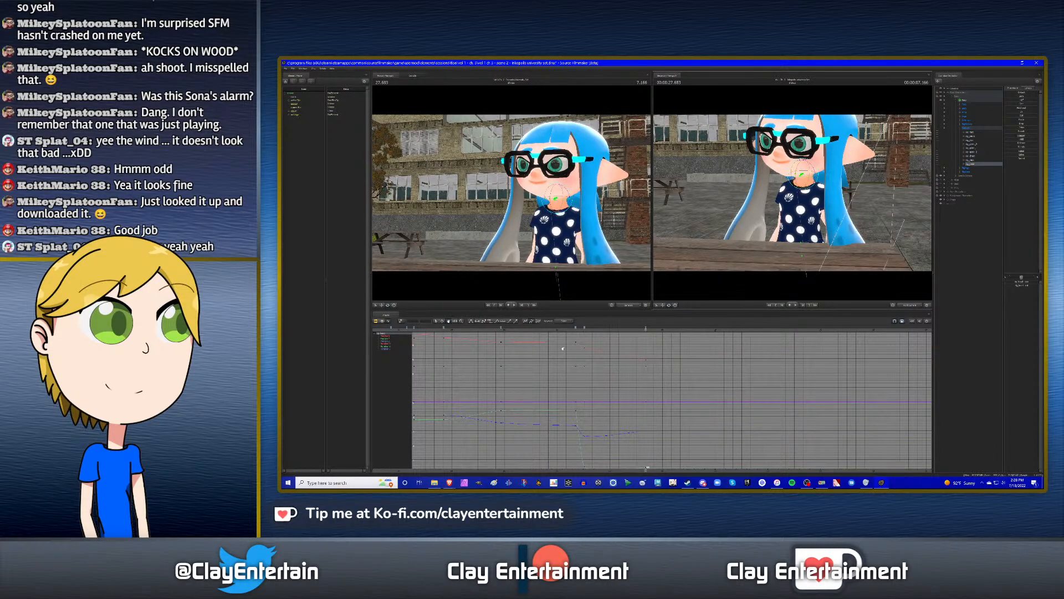
- Play back the head movement around the 6-second mark with the head bone's curves in view
{"action": "left_click_drag", "start_coordinate": [566, 334], "coordinate": [572, 332]}
{"action": "left_click", "coordinate": [572, 332]}
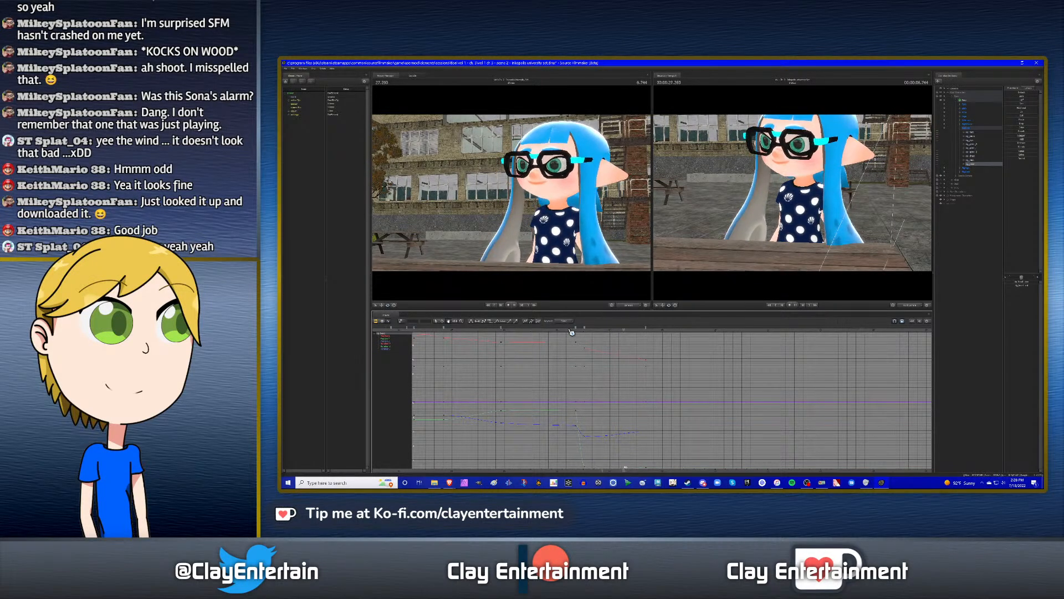
{"action": "key", "text": "space"}
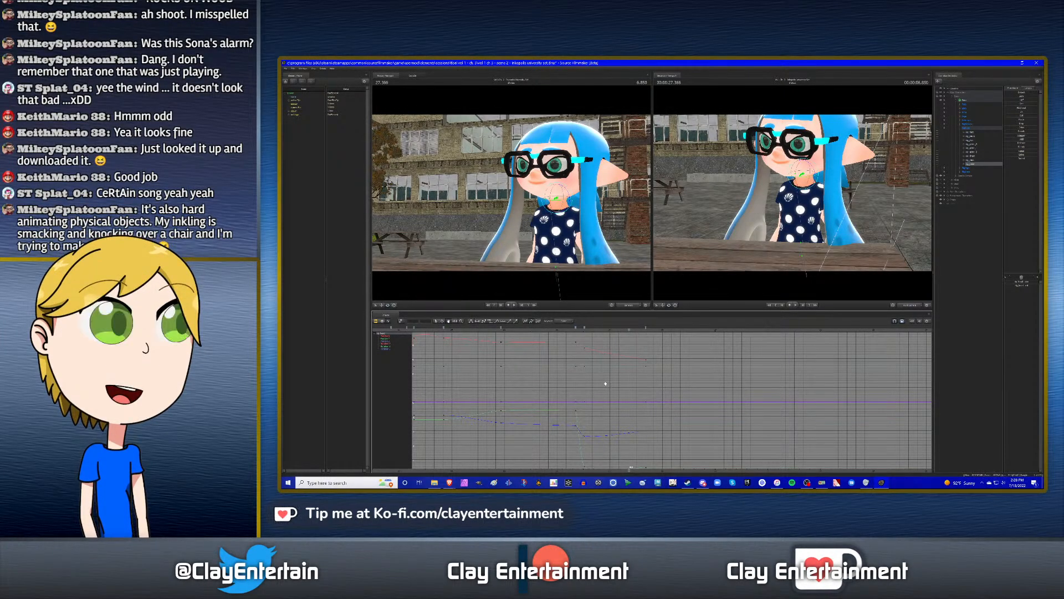
{"action": "scroll", "coordinate": [593, 387], "scroll_direction": "down", "scroll_amount": 3}
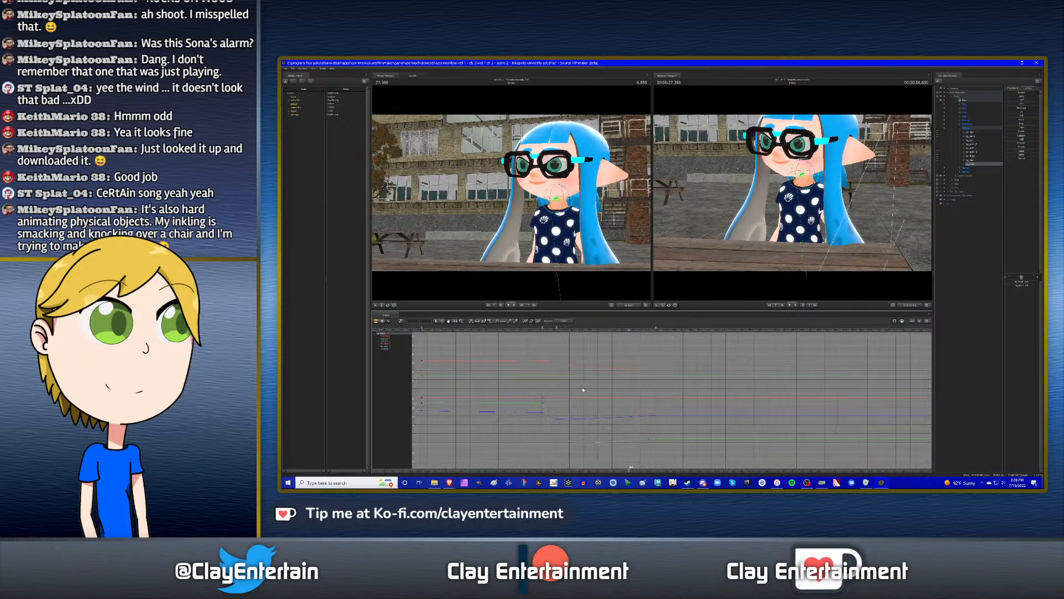
{"action": "scroll", "coordinate": [583, 391], "scroll_direction": "down", "scroll_amount": 2}
{"action": "left_click", "coordinate": [577, 331]}
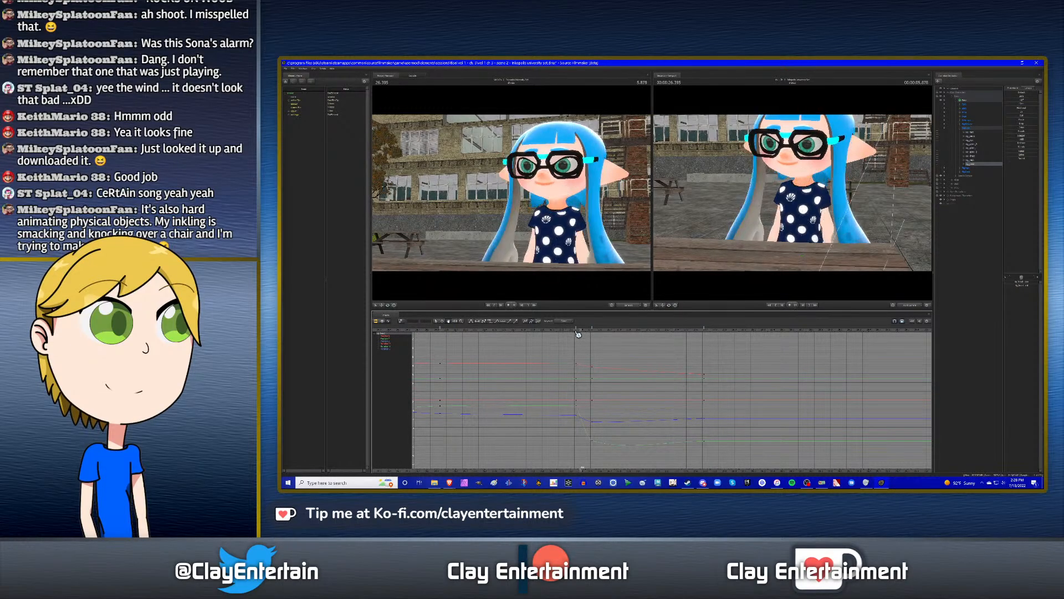
{"action": "key", "text": "space"}
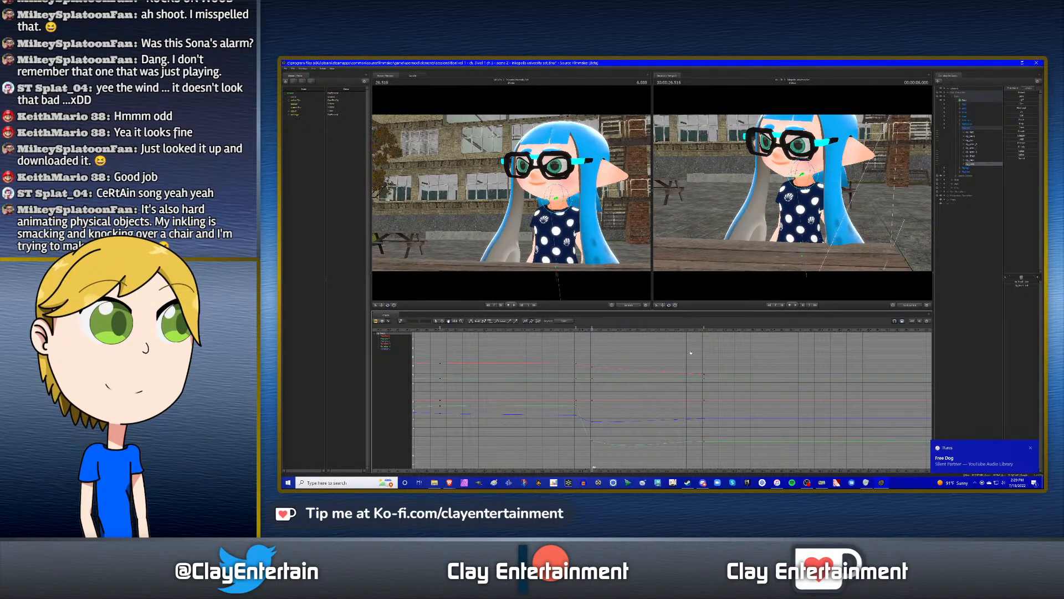
- Rotate the upper spine bone slightly at 7.166 s and step back to the 6.000 s pose for comparison
{"action": "left_click", "coordinate": [971, 158]}
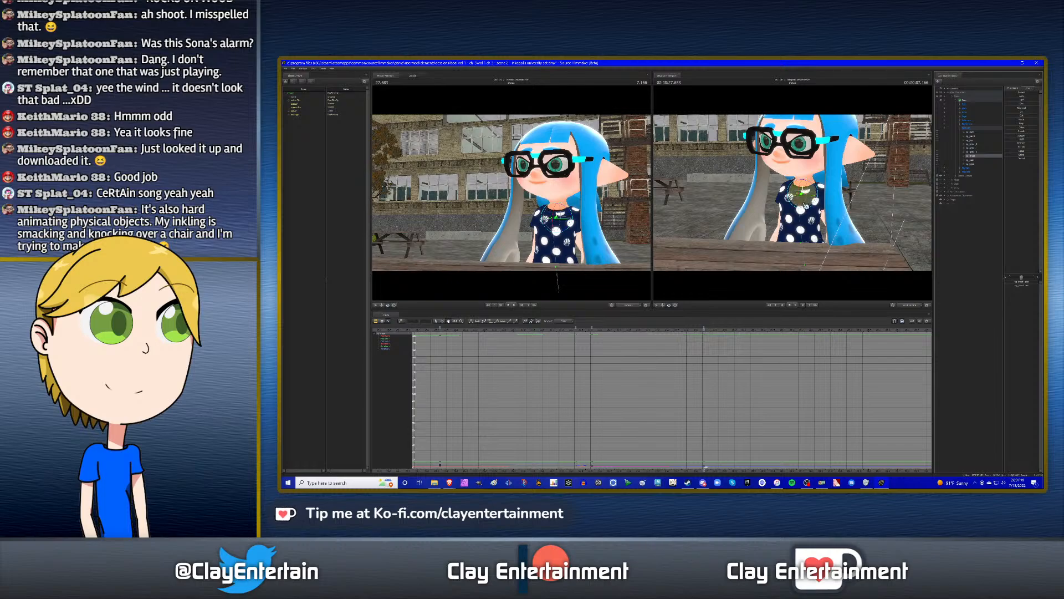
{"action": "left_click_drag", "start_coordinate": [806, 205], "coordinate": [805, 206]}
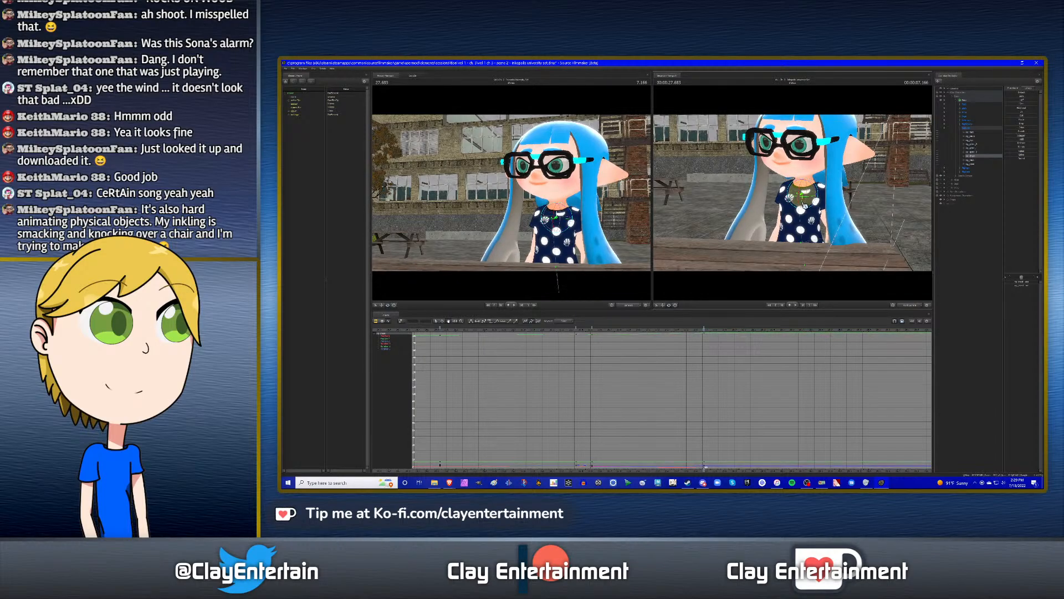
{"action": "key", "text": "Left"}
{"action": "key", "text": "Left"}
{"action": "key", "text": "Left"}
{"action": "key", "text": "Left"}
{"action": "key", "text": "Left"}
{"action": "key", "text": "Left"}
{"action": "key", "text": "Left"}
{"action": "key", "text": "Left"}
{"action": "key", "text": "Left"}
{"action": "key", "text": "Left"}
{"action": "key", "text": "Left"}
{"action": "key", "text": "Left"}
{"action": "key", "text": "Left"}
{"action": "key", "text": "Left"}
{"action": "key", "text": "Left"}
{"action": "key", "text": "Left"}
{"action": "key", "text": "Left"}
{"action": "key", "text": "Left"}
{"action": "key", "text": "Left"}
{"action": "key", "text": "Left"}
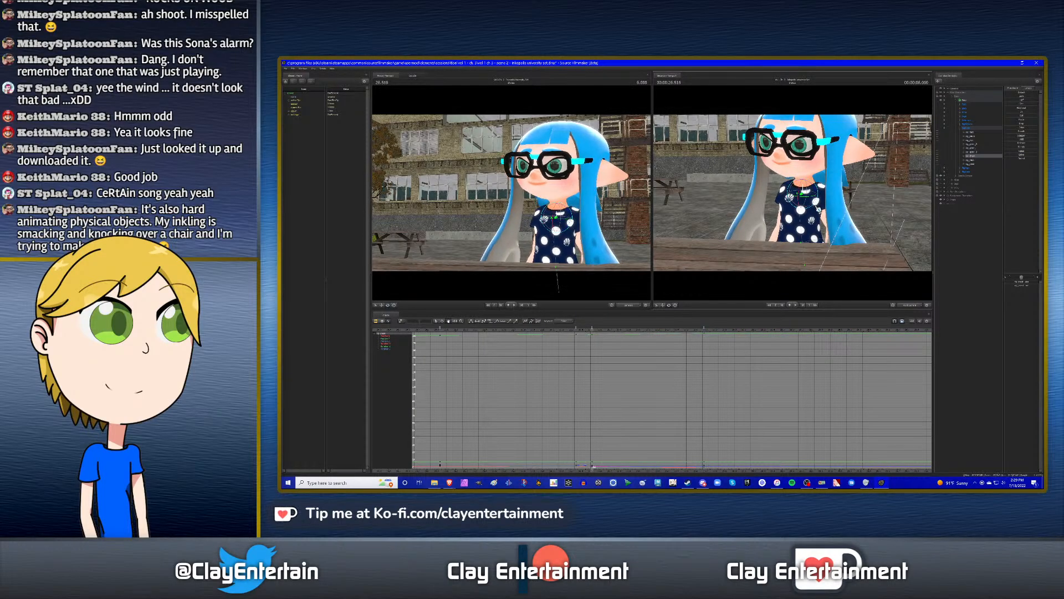
- Readjust the upper spine bone's rotation at 7.166 s and play back the resulting motion
{"action": "key", "text": "Right"}
{"action": "key", "text": "Right"}
{"action": "key", "text": "Right"}
{"action": "key", "text": "Right"}
{"action": "key", "text": "Right"}
{"action": "key", "text": "Right"}
{"action": "key", "text": "Right"}
{"action": "key", "text": "Right"}
{"action": "key", "text": "Right"}
{"action": "key", "text": "Right"}
{"action": "key", "text": "Right"}
{"action": "key", "text": "Right"}
{"action": "key", "text": "Right"}
{"action": "key", "text": "Right"}
{"action": "key", "text": "Right"}
{"action": "key", "text": "Right"}
{"action": "key", "text": "Right"}
{"action": "key", "text": "Right"}
{"action": "key", "text": "Right"}
{"action": "key", "text": "Right"}
{"action": "left_click_drag", "start_coordinate": [810, 206], "coordinate": [809, 193]}
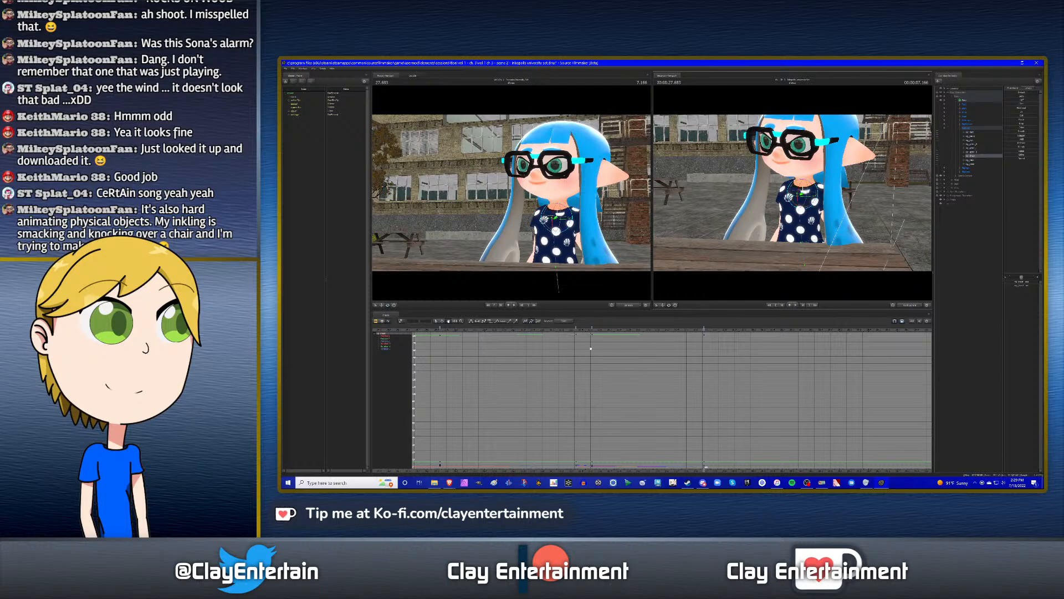
{"action": "left_click", "coordinate": [575, 331]}
{"action": "key", "text": "space"}
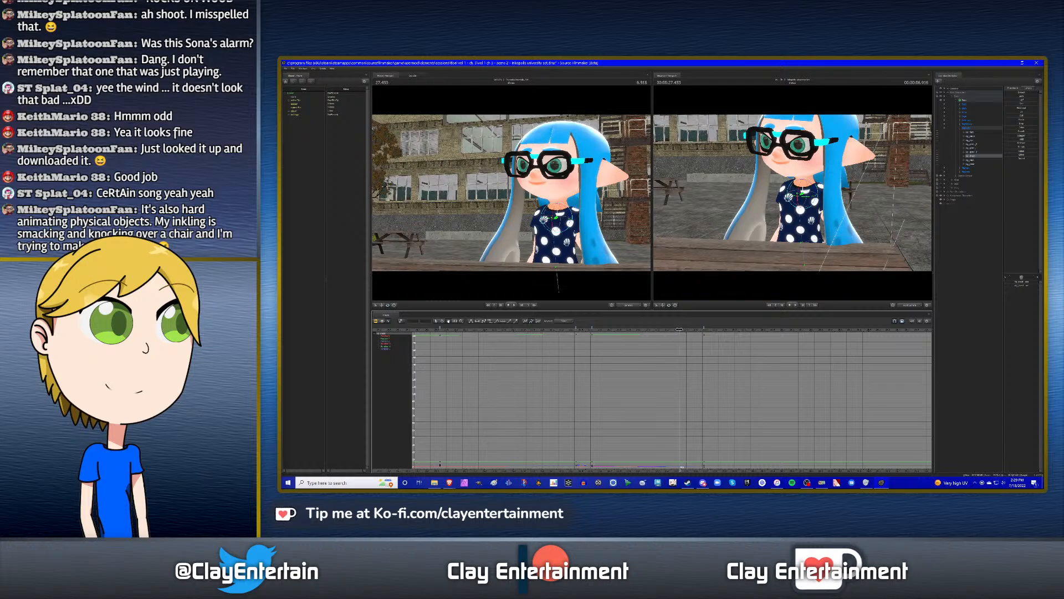
- Move the spine, neck and head bones' keyframes from 7.166 s to 6.918 s and play back the motion
{"action": "left_click_drag", "start_coordinate": [682, 328], "coordinate": [680, 329]}
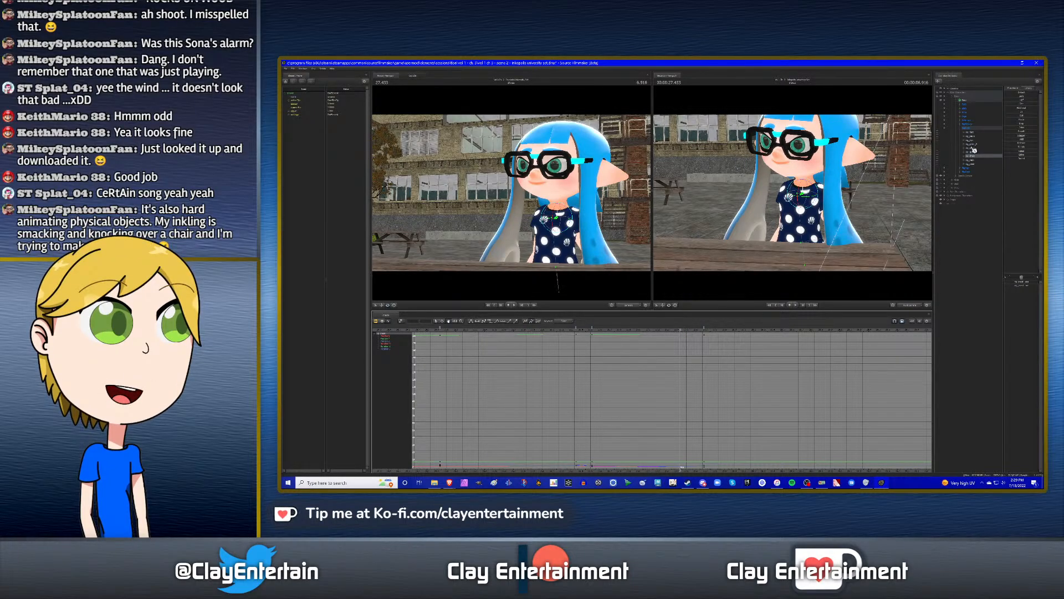
{"action": "left_click_drag", "start_coordinate": [973, 144], "coordinate": [973, 165]}
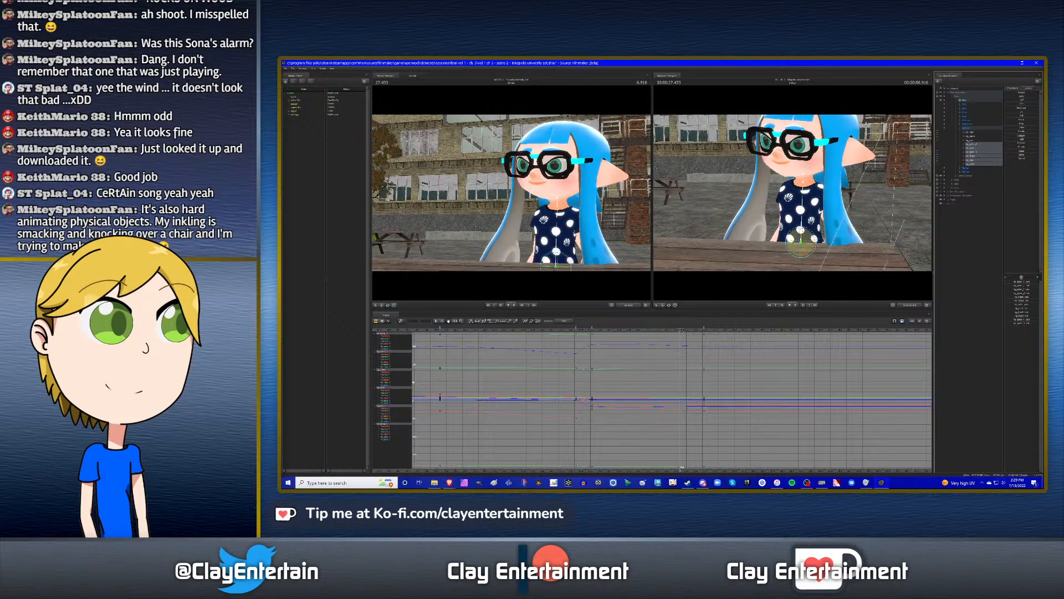
{"action": "left_click_drag", "start_coordinate": [705, 329], "coordinate": [680, 328]}
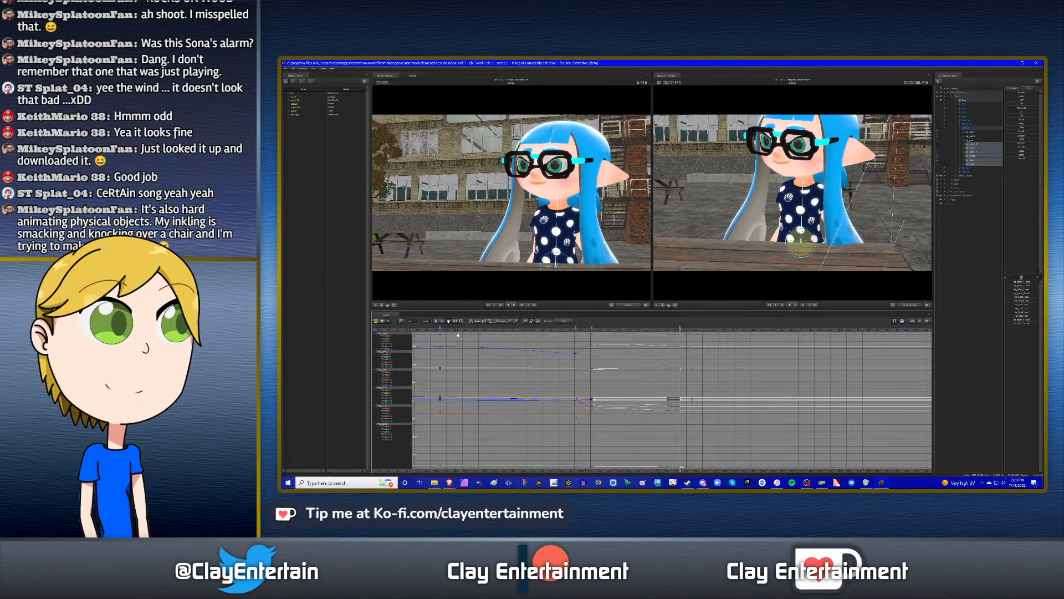
{"action": "left_click", "coordinate": [606, 366]}
{"action": "left_click", "coordinate": [574, 331]}
{"action": "key", "text": "space"}
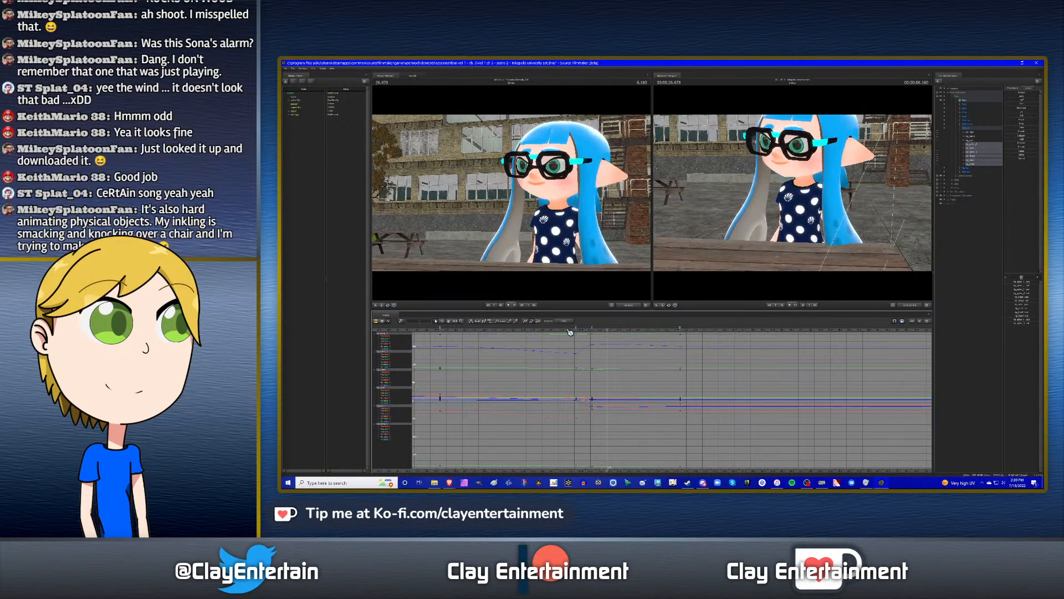
- Change the curve tangents of the spine, neck and head keyframes at 6.000 s and play back the movement
{"action": "key", "text": "Up"}
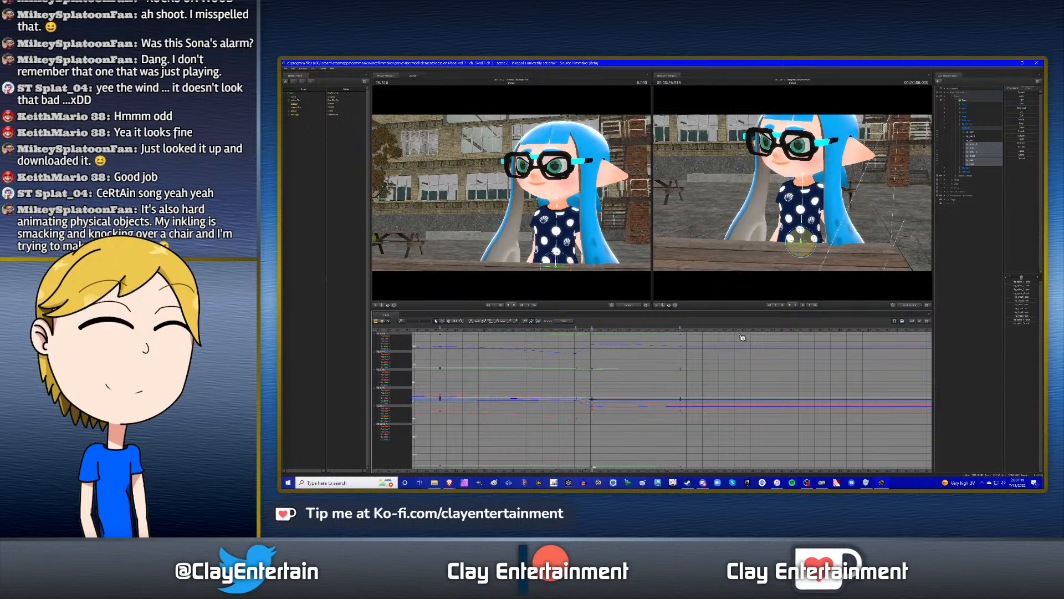
{"action": "scroll", "coordinate": [593, 358], "scroll_direction": "down", "scroll_amount": 3}
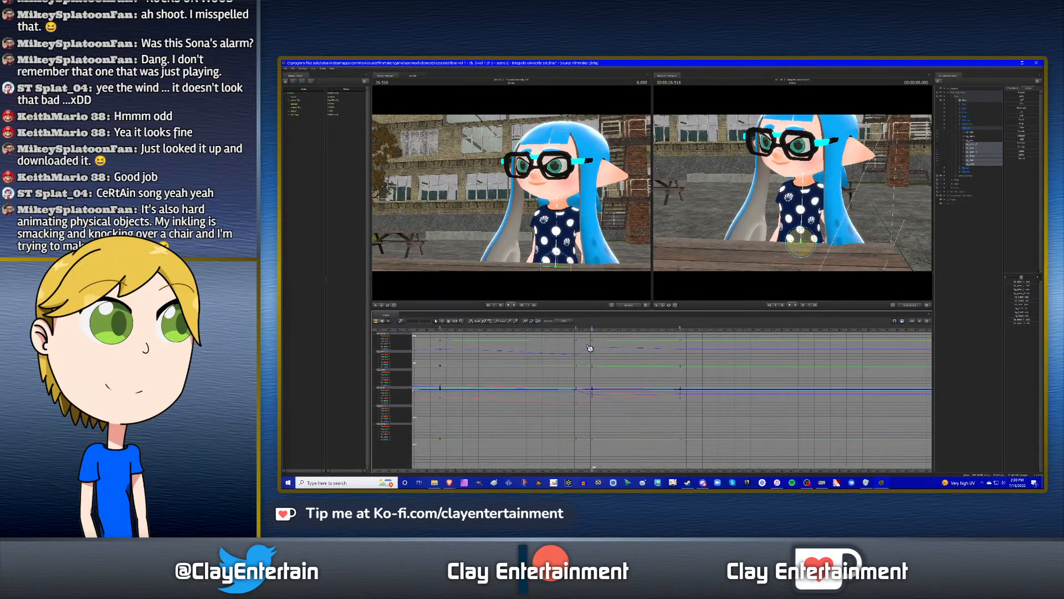
{"action": "left_click_drag", "start_coordinate": [604, 452], "coordinate": [605, 452]}
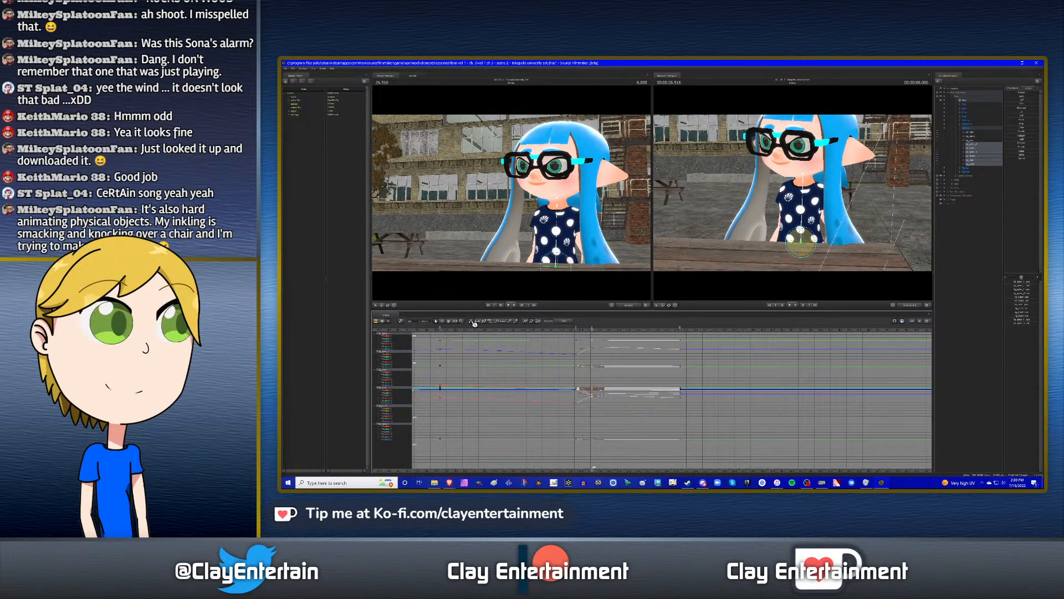
{"action": "left_click", "coordinate": [539, 360]}
{"action": "left_click", "coordinate": [550, 330]}
{"action": "key", "text": "space"}
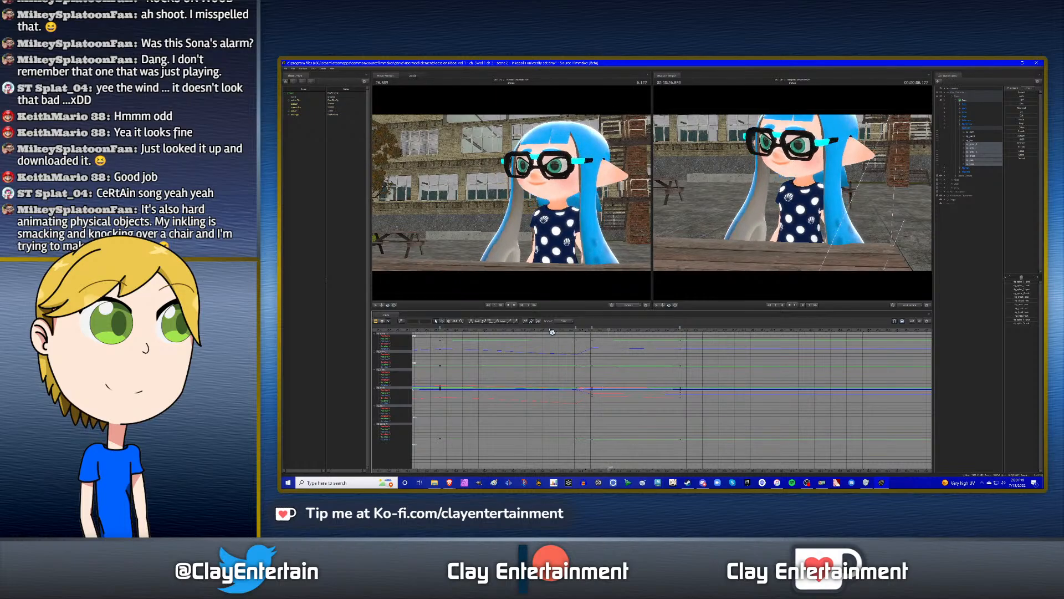
{"action": "key", "text": "space"}
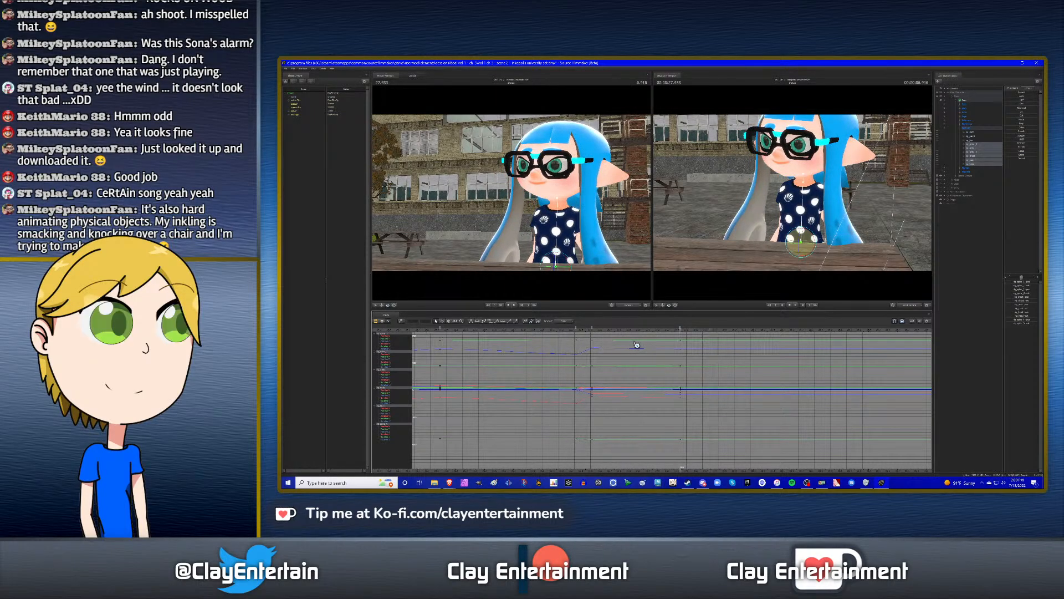
- Delete only the mid-torso spine bone's keyframe at 6.000 s, with the playhead placed at 6.416 s
{"action": "left_click", "coordinate": [631, 329]}
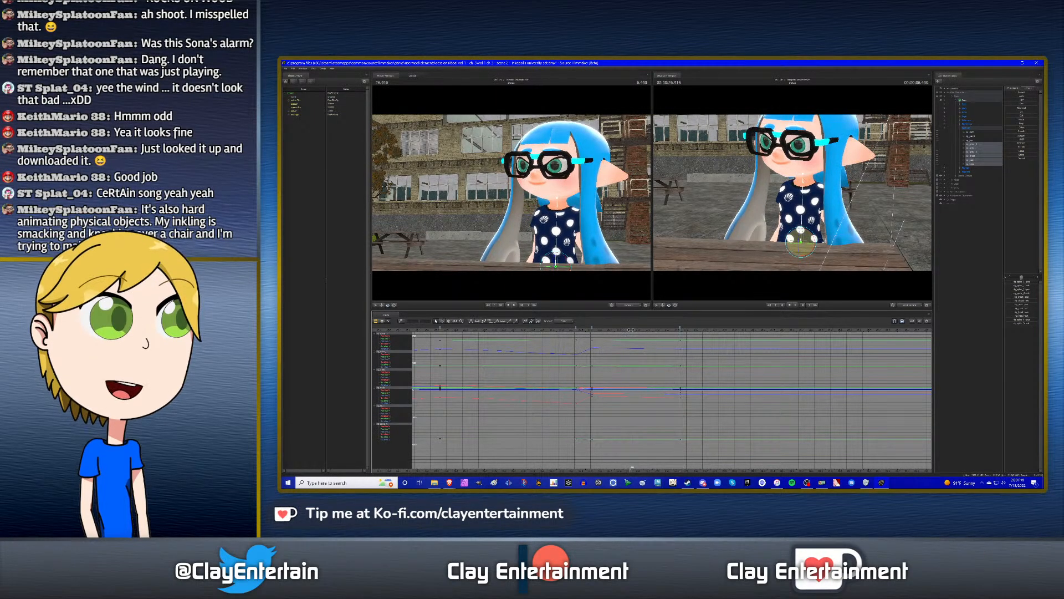
{"action": "left_click_drag", "start_coordinate": [631, 330], "coordinate": [633, 330]}
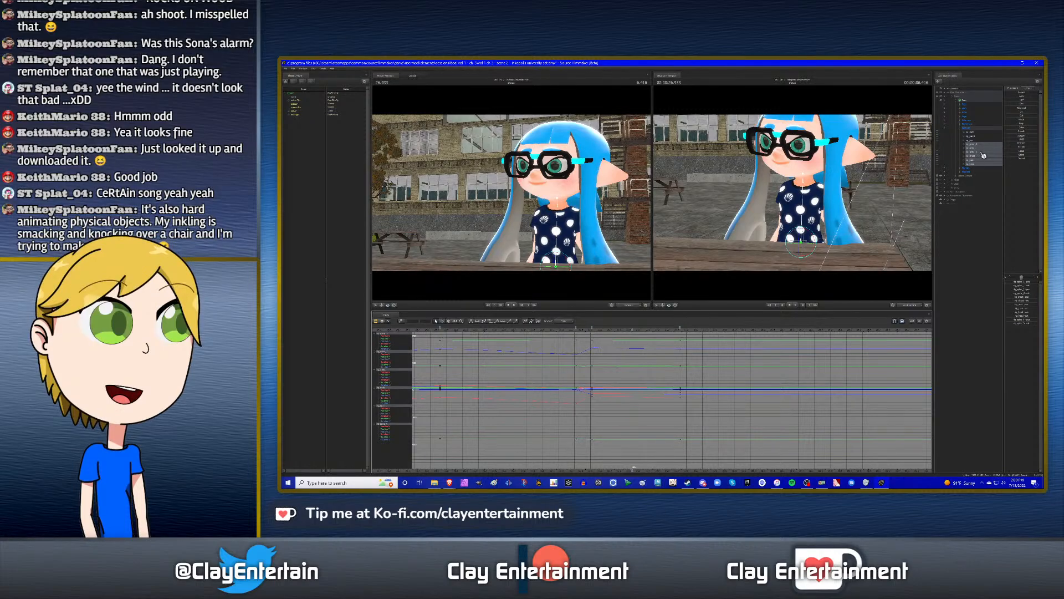
{"action": "left_click", "coordinate": [981, 152]}
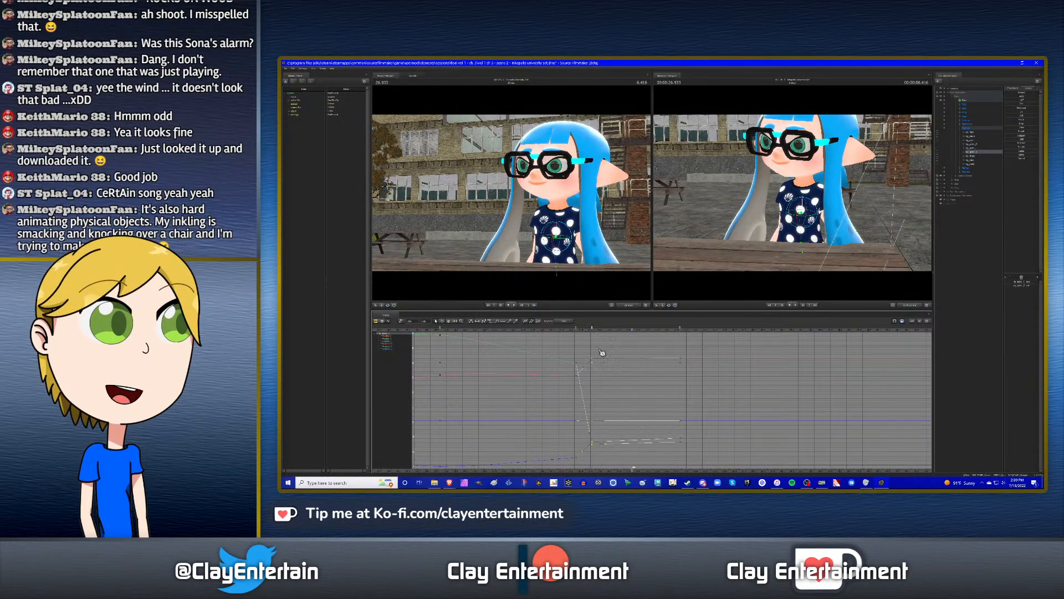
{"action": "key", "text": "ctrl+z"}
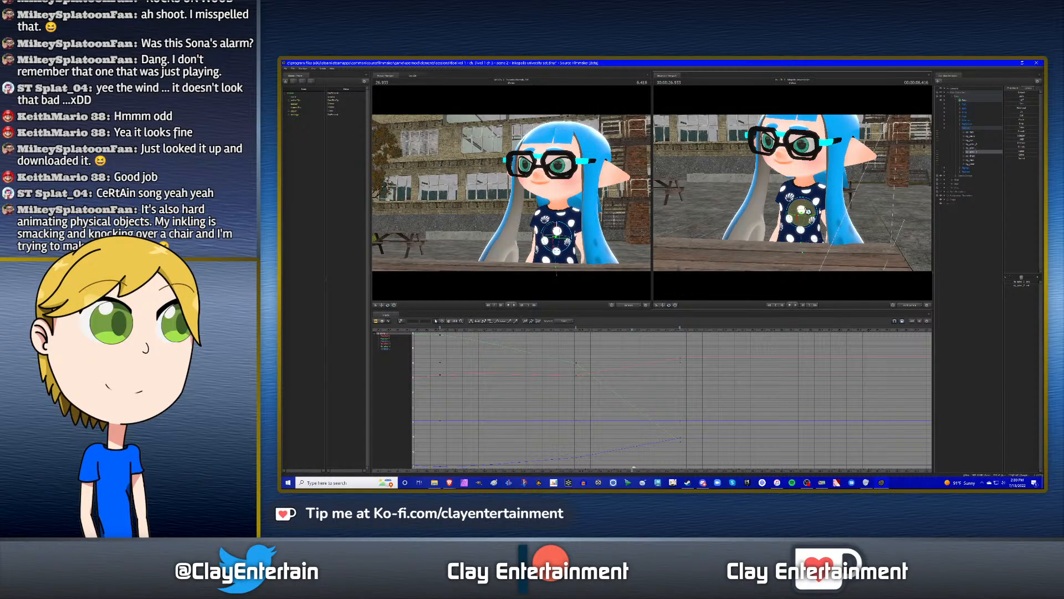
- Replace a trial rotation key of the mid-torso spine bone at 6.416 s with one at 6.233 s and play it back
{"action": "left_click_drag", "start_coordinate": [556, 237], "coordinate": [559, 239]}
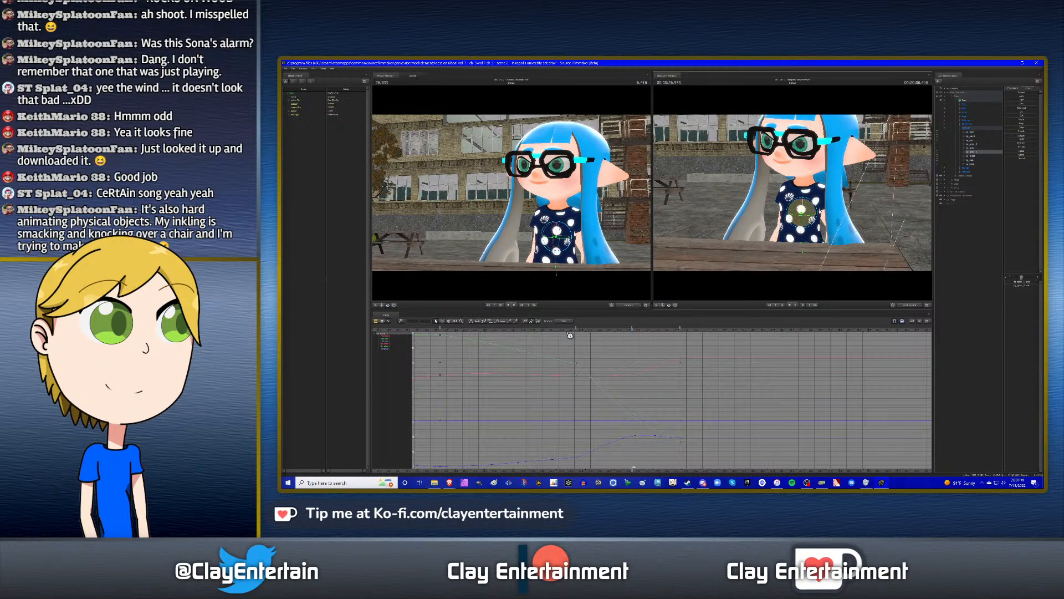
{"action": "right_click", "coordinate": [633, 332]}
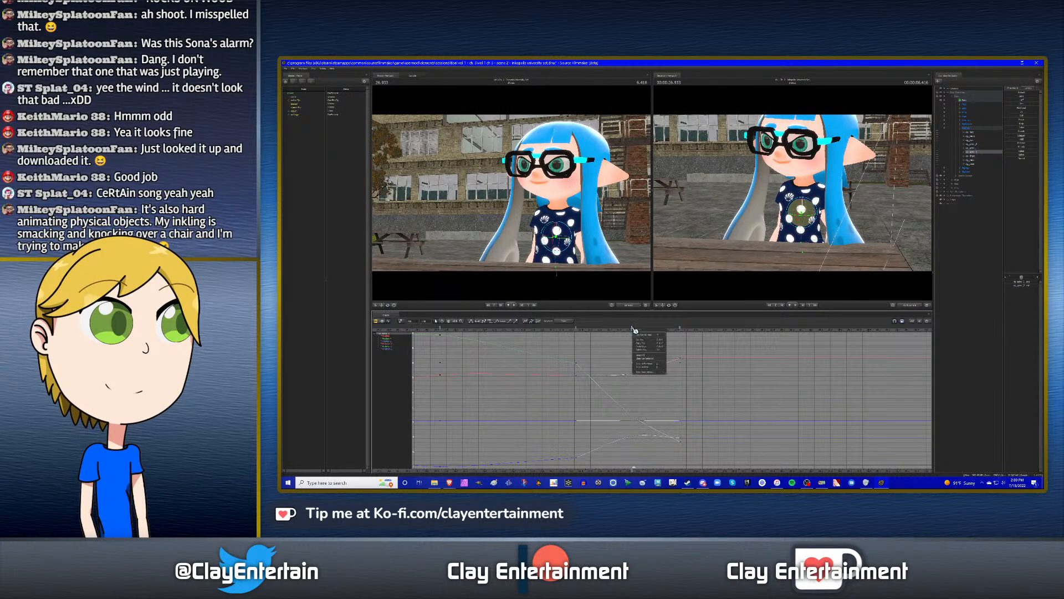
{"action": "left_click", "coordinate": [640, 350]}
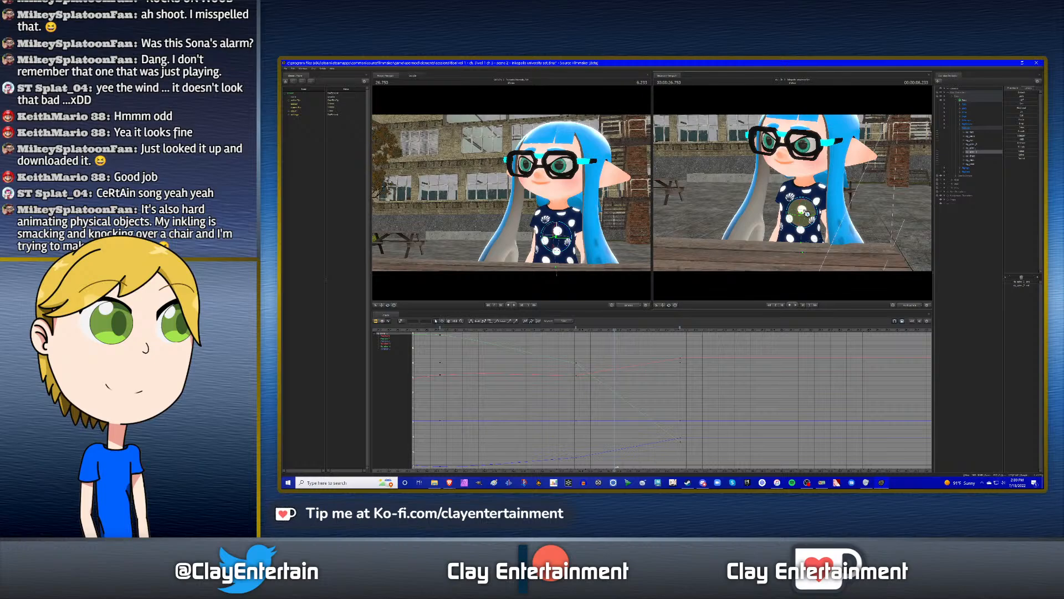
{"action": "left_click", "coordinate": [574, 330]}
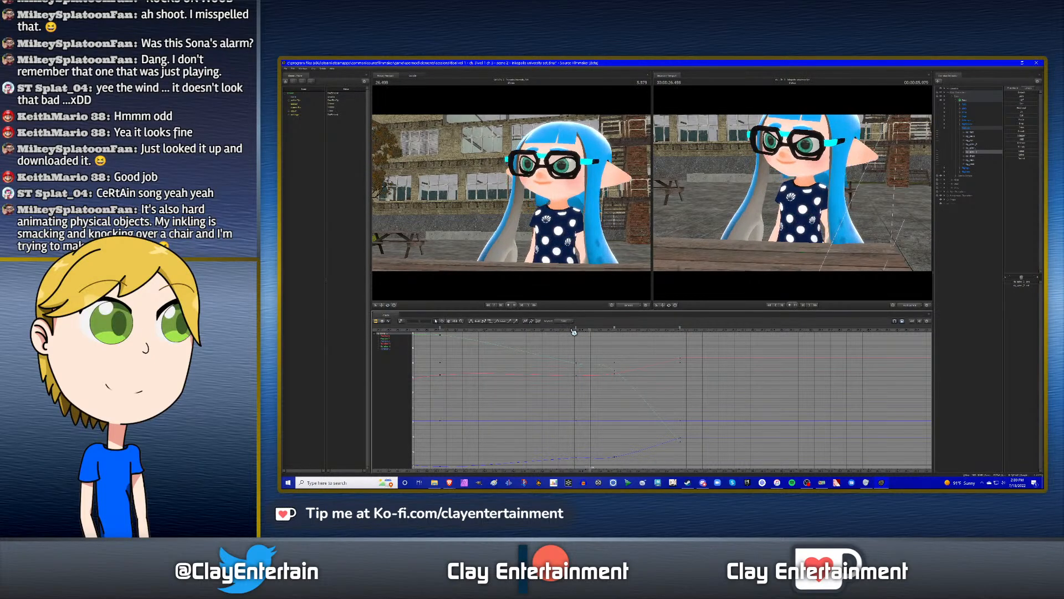
{"action": "key", "text": "space"}
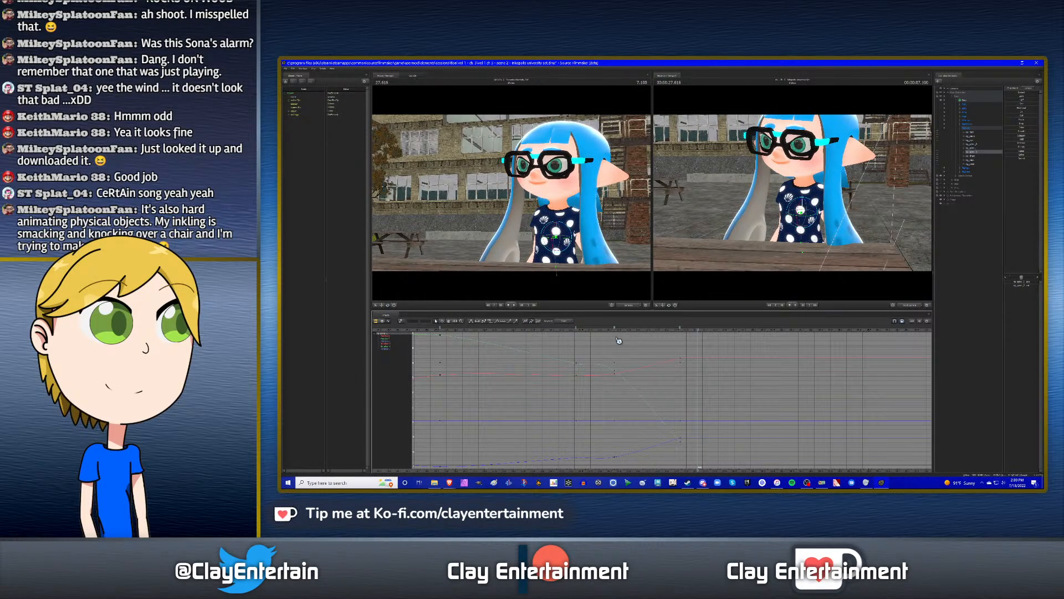
- Try replacing the mid-torso spine bone's 6.233 s keyframe with a different rotation and review the motion in playback
{"action": "left_click", "coordinate": [618, 331]}
{"action": "right_click", "coordinate": [617, 329]}
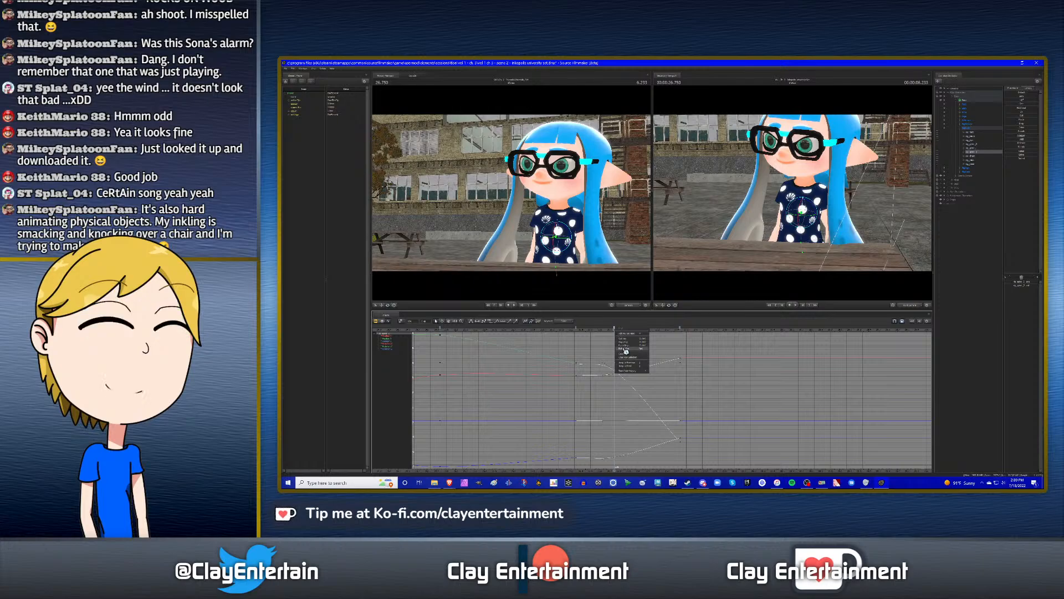
{"action": "left_click", "coordinate": [627, 352]}
{"action": "left_click_drag", "start_coordinate": [808, 212], "coordinate": [809, 209]}
{"action": "key", "text": "space"}
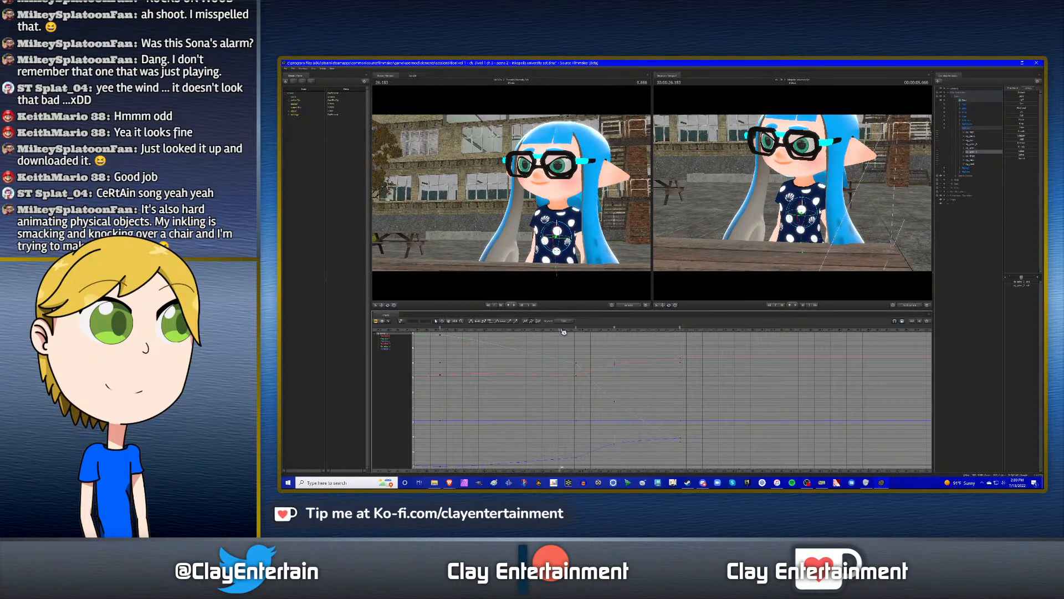
{"action": "key", "text": "space"}
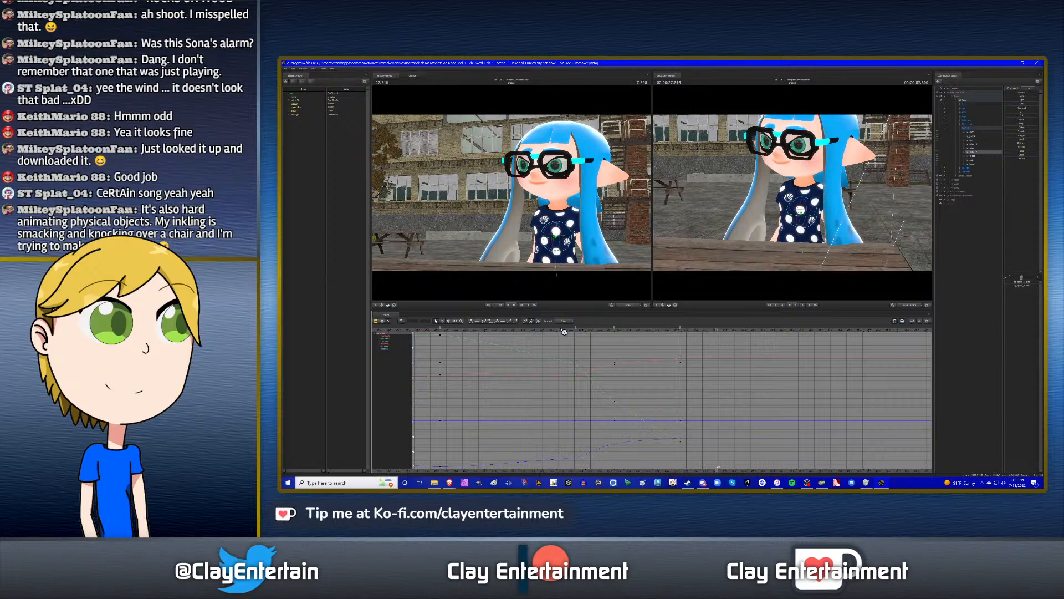
{"action": "left_click", "coordinate": [615, 333]}
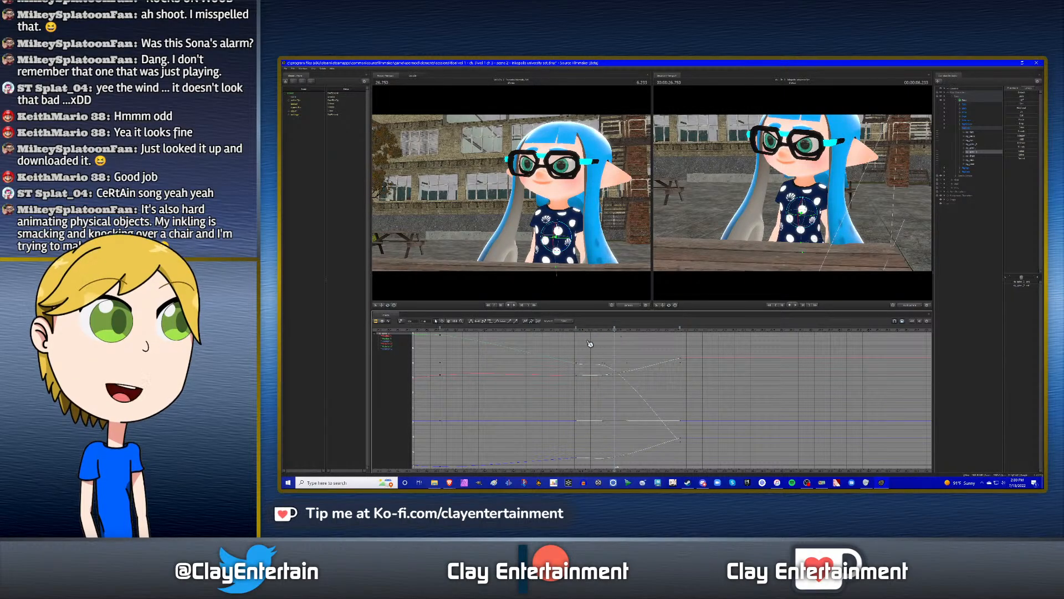
{"action": "key", "text": "space"}
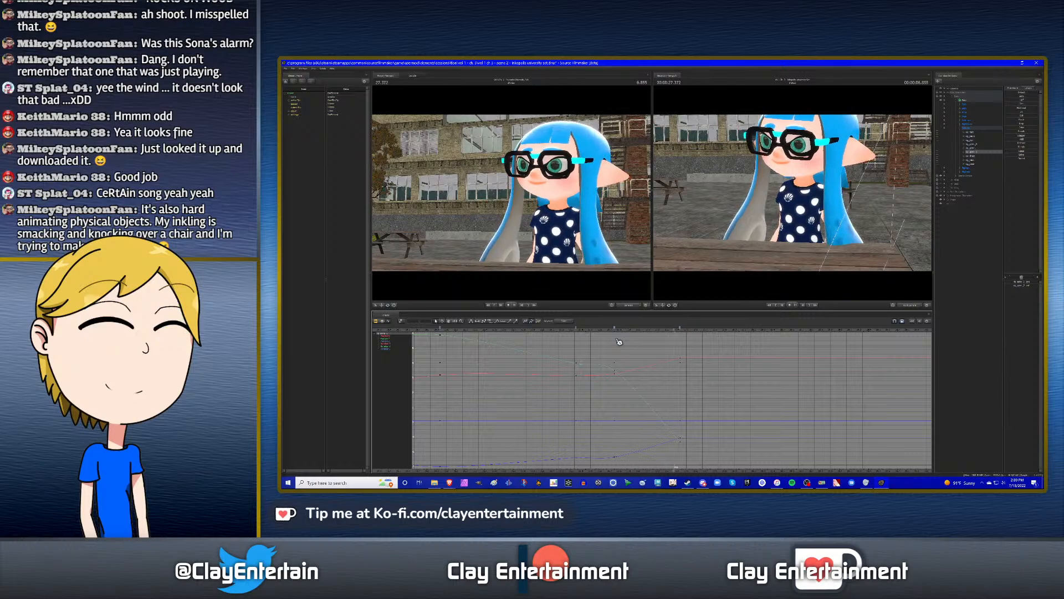
- Stop playback and undo the mid-torso spine bone's trial keyframes until its key at 6.000 s is restored
{"action": "key", "text": "space"}
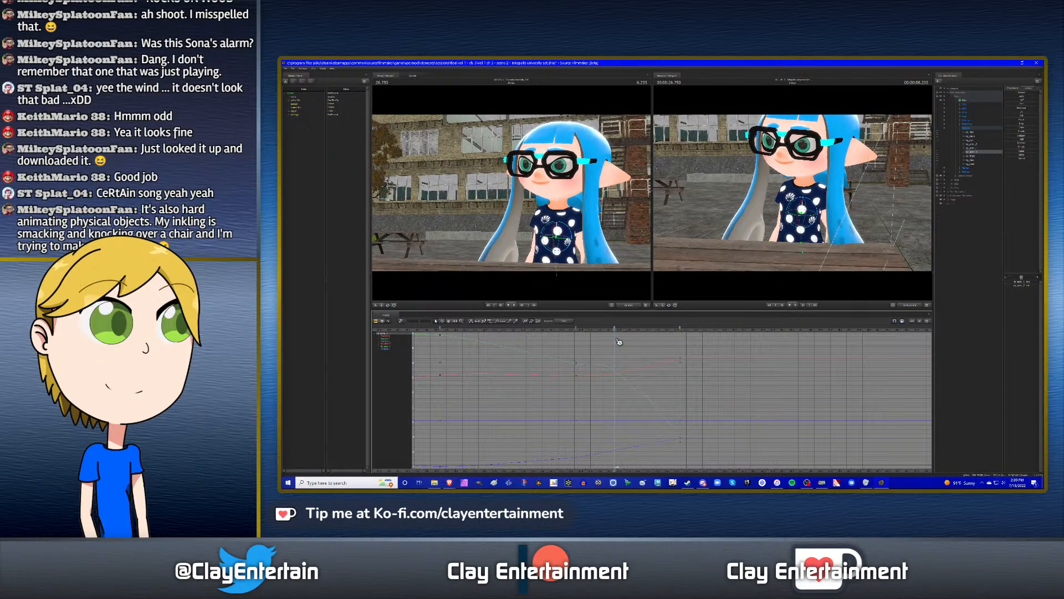
{"action": "key", "text": "ctrl+z"}
{"action": "key", "text": "ctrl+z"}
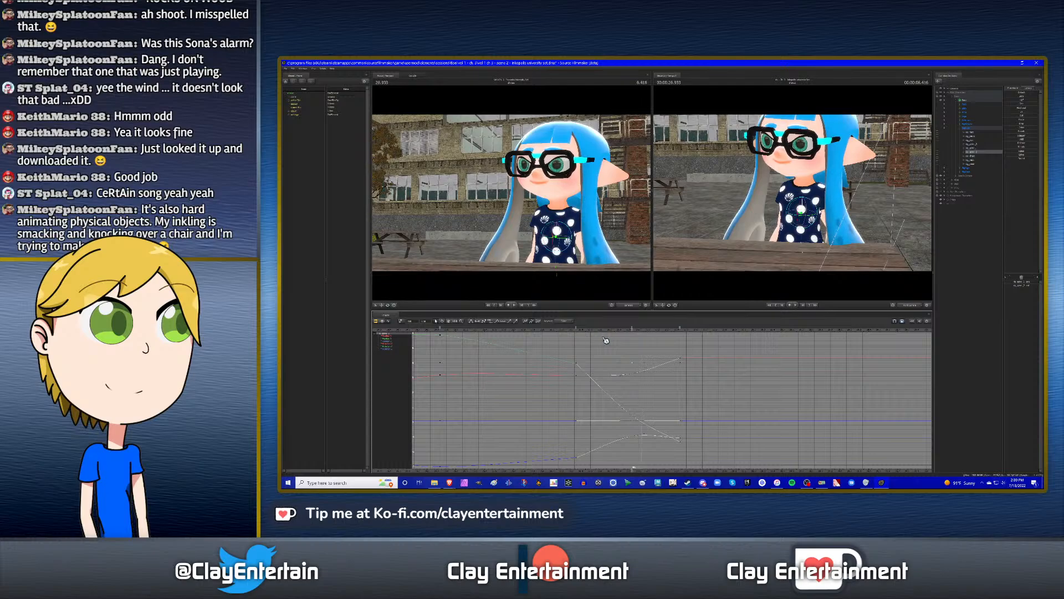
{"action": "key", "text": "ctrl+z"}
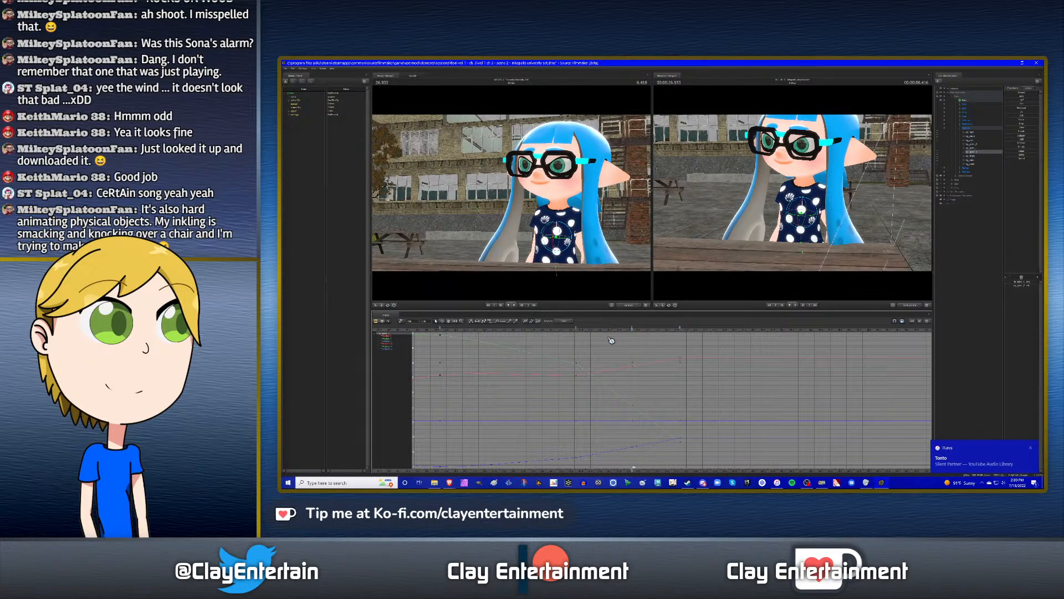
{"action": "key", "text": "ctrl+z"}
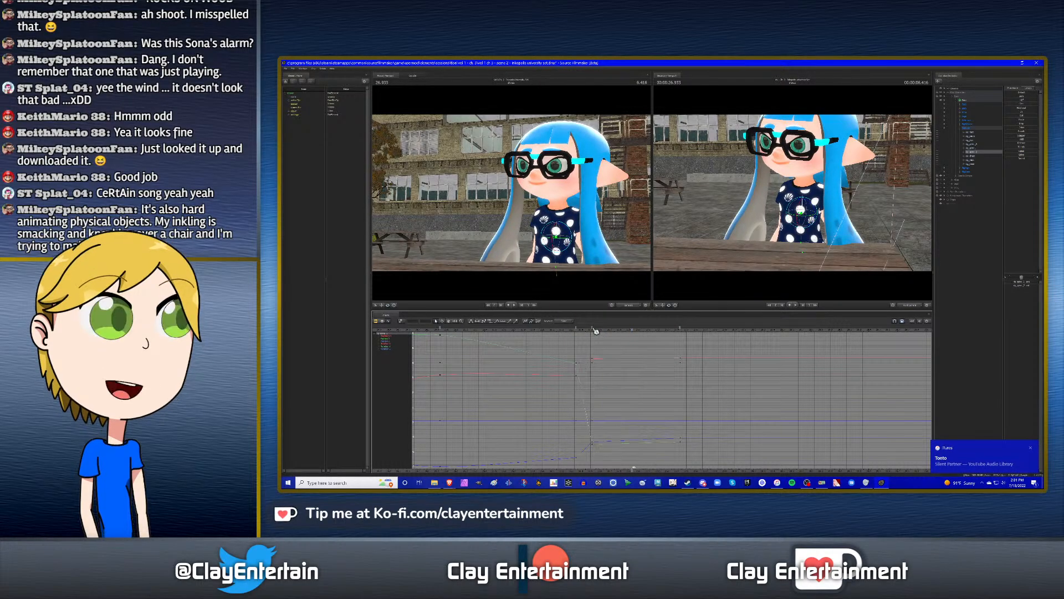
- Move the mid-torso spine bone's 6.000 s keyframe to about 6.38 s and play back the movement
{"action": "left_click_drag", "start_coordinate": [592, 327], "coordinate": [628, 327]}
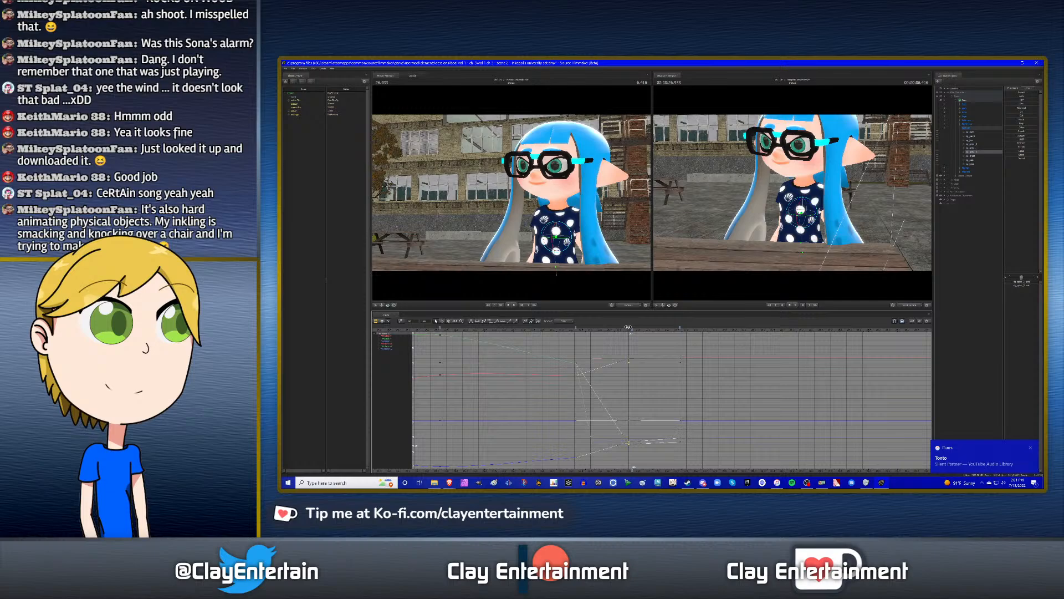
{"action": "left_click", "coordinate": [598, 341]}
{"action": "key", "text": "space"}
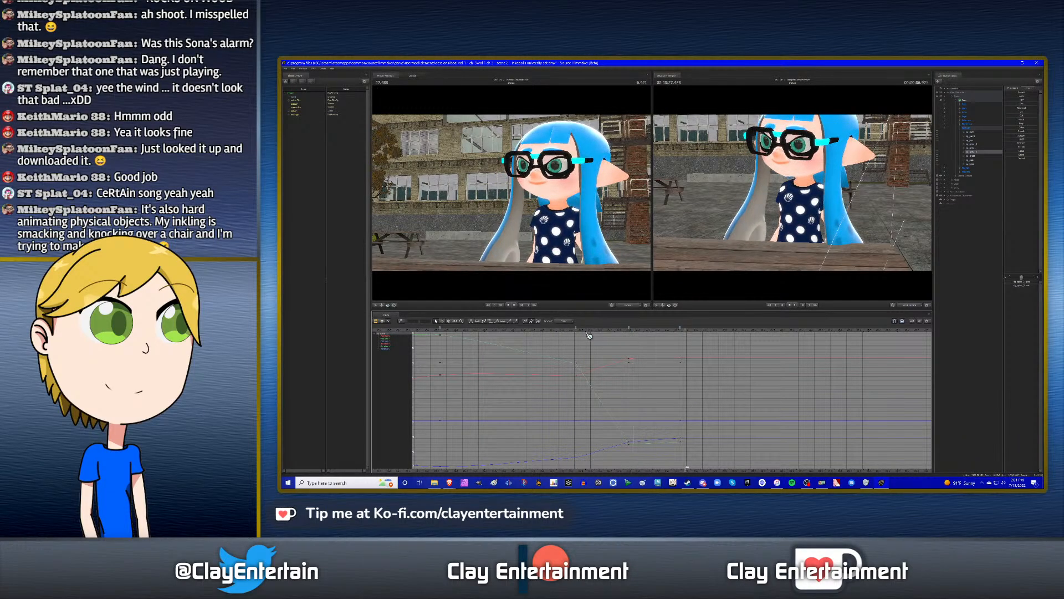
{"action": "left_click", "coordinate": [570, 328]}
{"action": "key", "text": "space"}
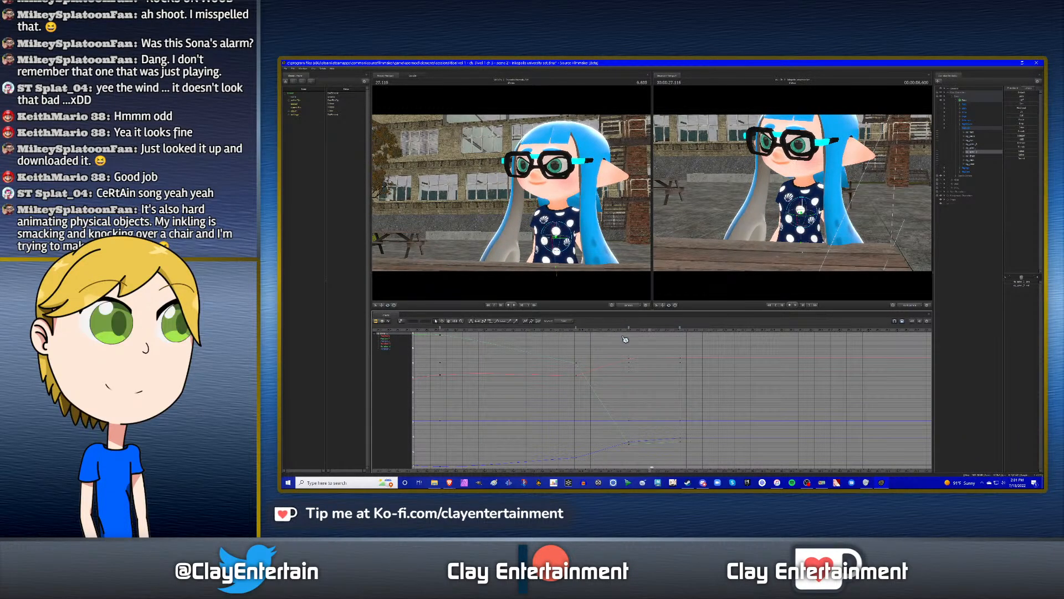
- Replace the upper-torso spine bone's 6.000 s keyframe with a new rotation key at 6.383 s and play it back
{"action": "left_click", "coordinate": [976, 159]}
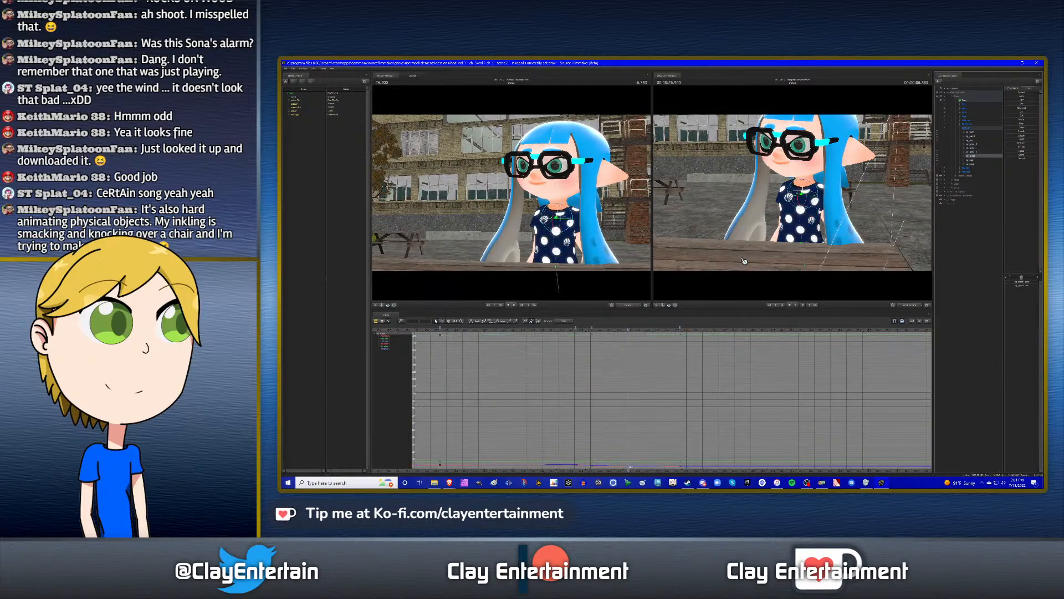
{"action": "right_click", "coordinate": [592, 331]}
{"action": "left_click", "coordinate": [608, 349]}
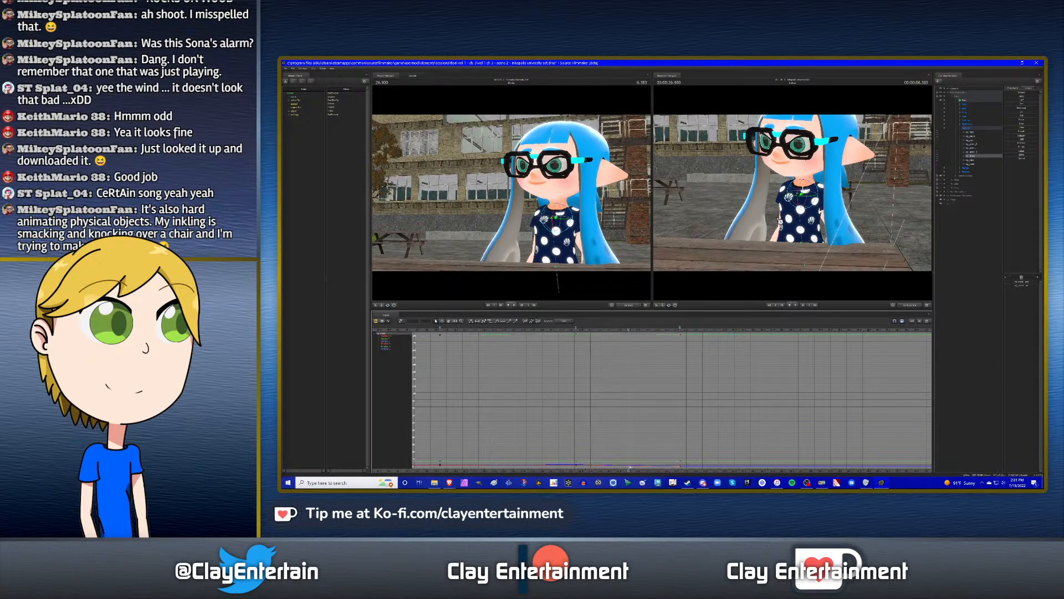
{"action": "left_click_drag", "start_coordinate": [813, 190], "coordinate": [810, 187]}
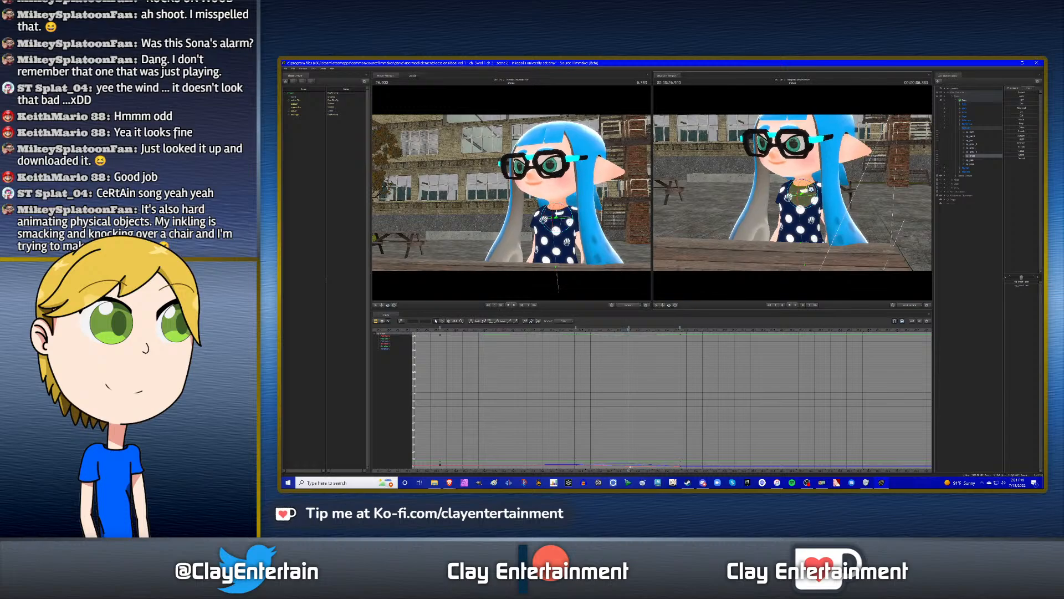
{"action": "left_click", "coordinate": [569, 331]}
{"action": "key", "text": "space"}
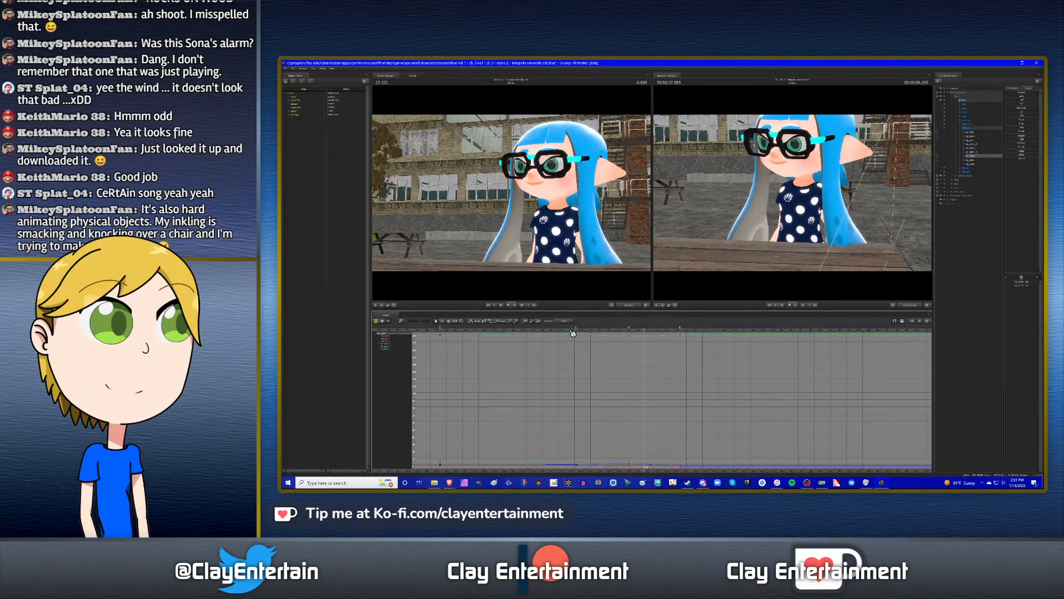
{"action": "left_click", "coordinate": [573, 332]}
{"action": "key", "text": "space"}
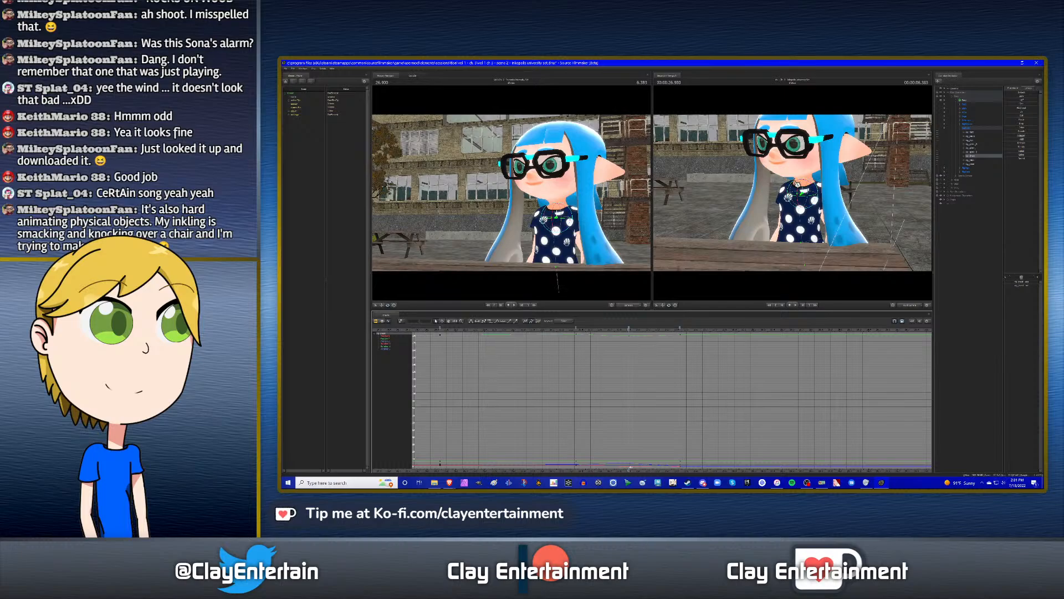
- Fine-tune the upper-torso spine bone's rotation at 6.383 s and replay the turn to review it
{"action": "key", "text": "Down"}
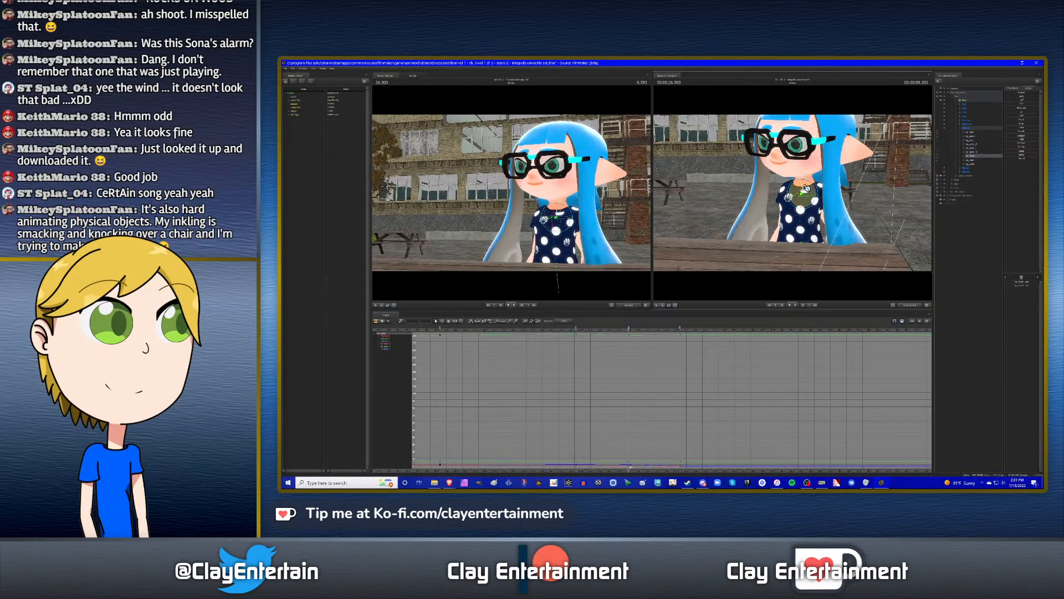
{"action": "left_click", "coordinate": [568, 330]}
{"action": "key", "text": "space"}
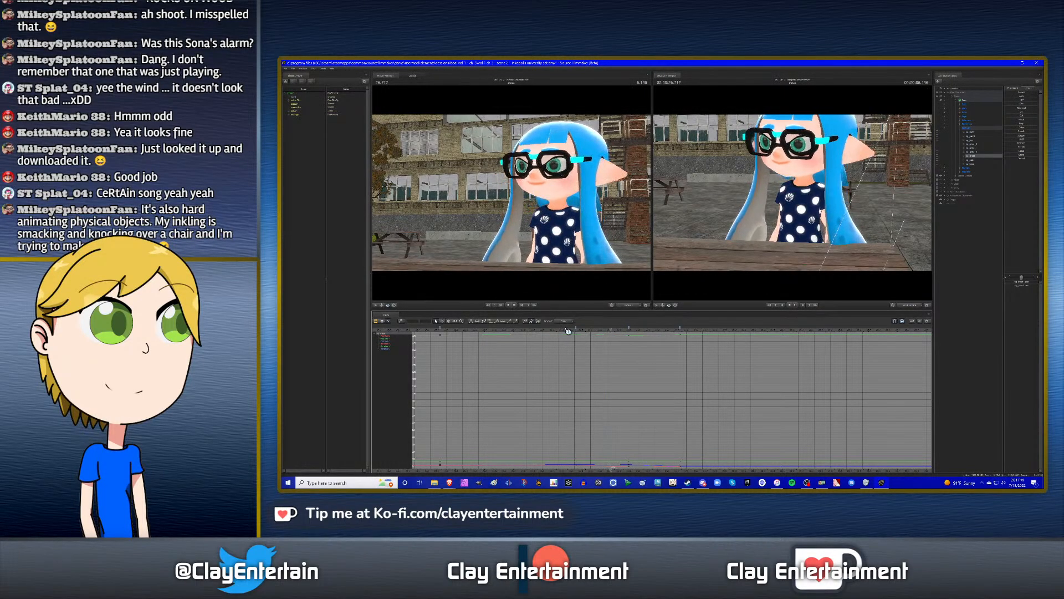
{"action": "left_click", "coordinate": [568, 331]}
{"action": "key", "text": "space"}
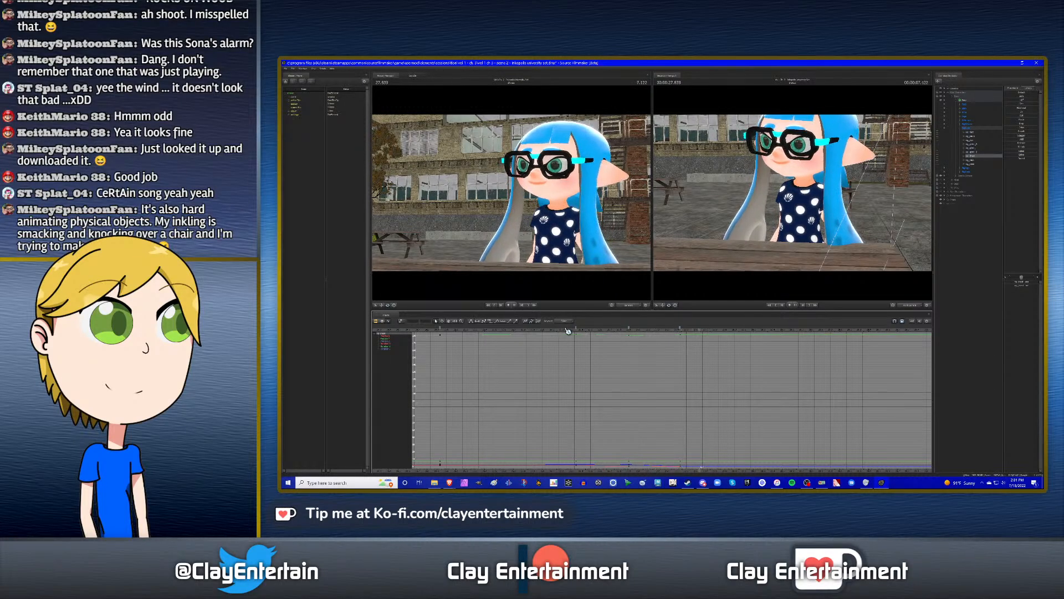
{"action": "left_click_drag", "start_coordinate": [566, 331], "coordinate": [533, 334]}
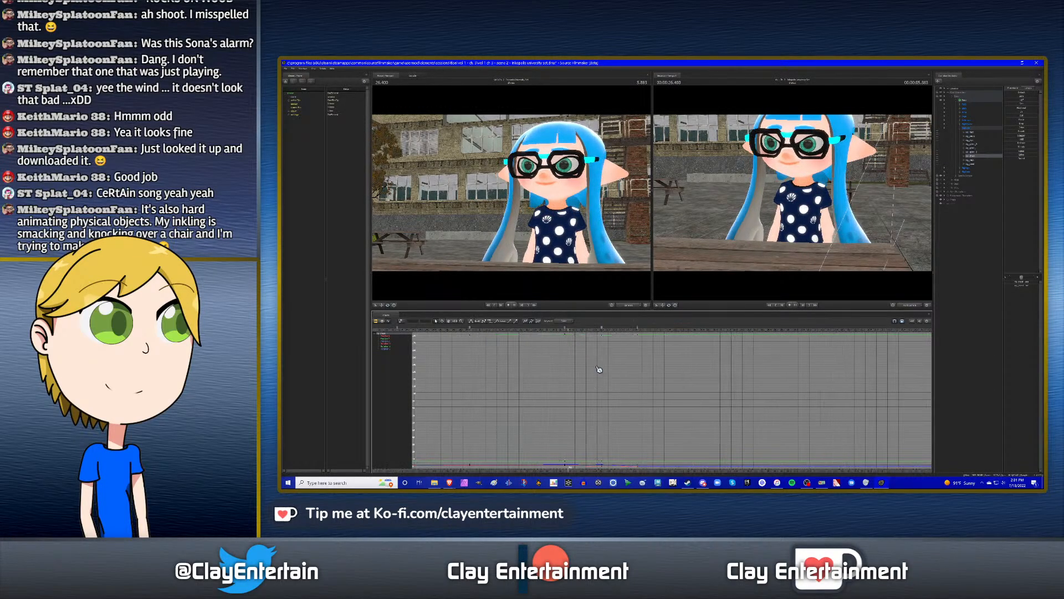
{"action": "scroll", "coordinate": [600, 370], "scroll_direction": "down", "scroll_amount": 3}
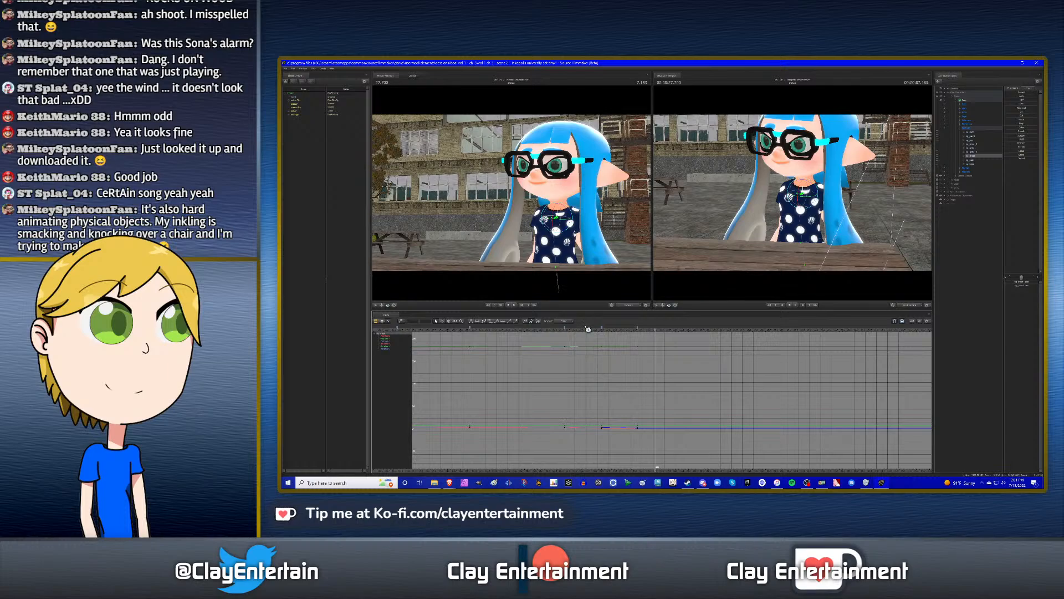
{"action": "left_click", "coordinate": [551, 328]}
{"action": "key", "text": "space"}
{"action": "scroll", "coordinate": [636, 335], "scroll_direction": "down", "scroll_amount": 2}
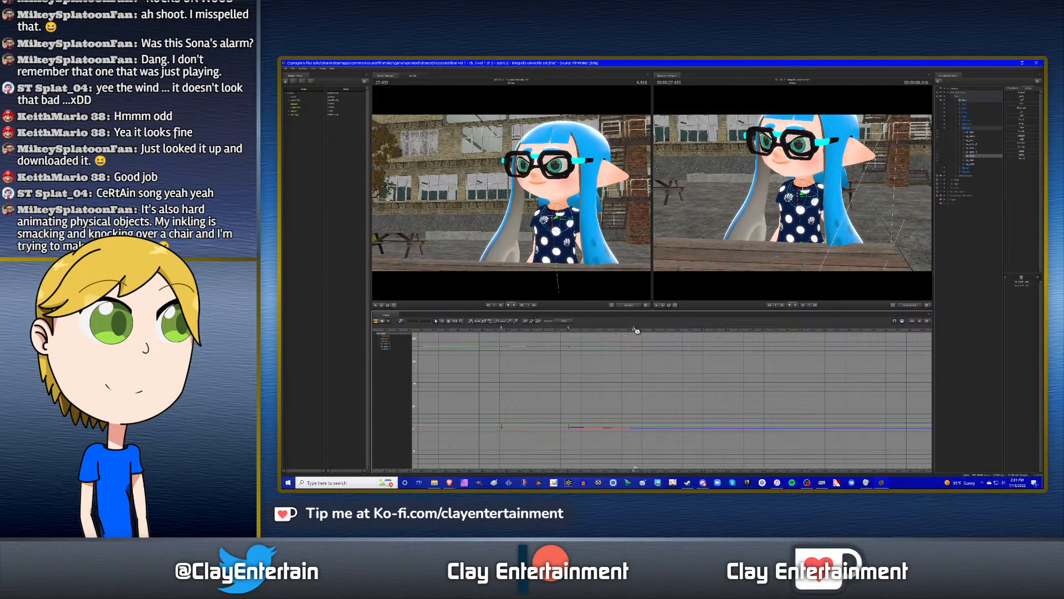
- Replace the upper-torso spine bone's keyframe at 6.916 s with a newly rotated pose and play it back
{"action": "right_click", "coordinate": [636, 330]}
{"action": "left_click", "coordinate": [644, 351]}
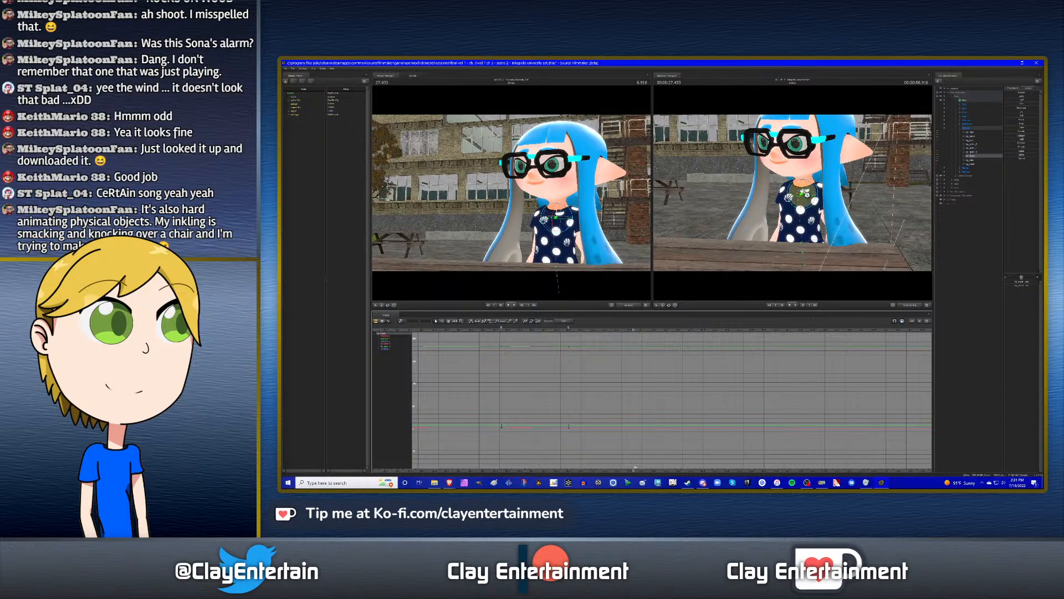
{"action": "left_click_drag", "start_coordinate": [809, 187], "coordinate": [811, 187]}
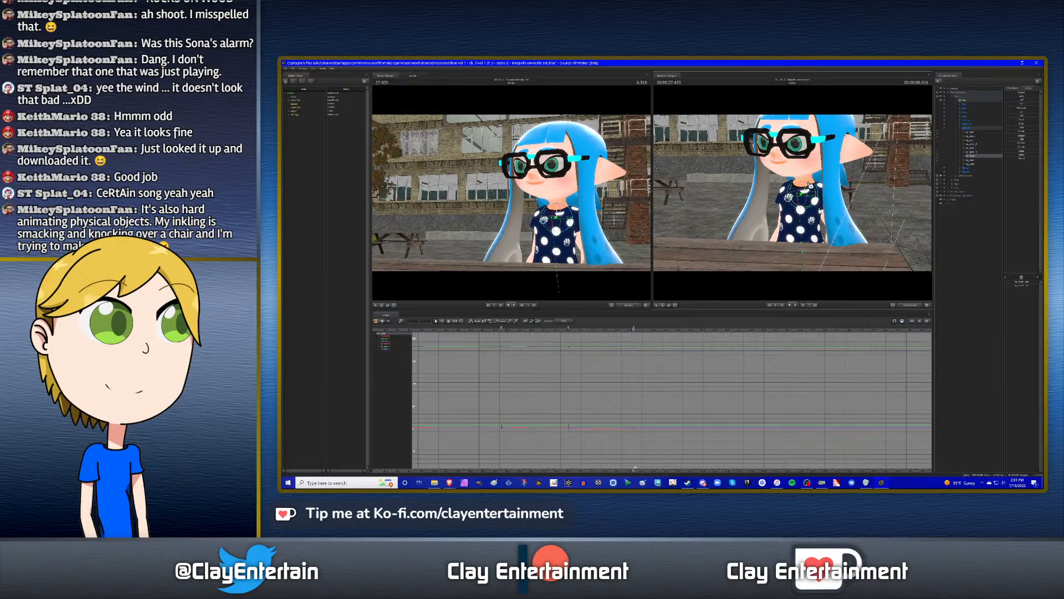
{"action": "left_click_drag", "start_coordinate": [810, 187], "coordinate": [773, 211]}
{"action": "left_click", "coordinate": [497, 333]}
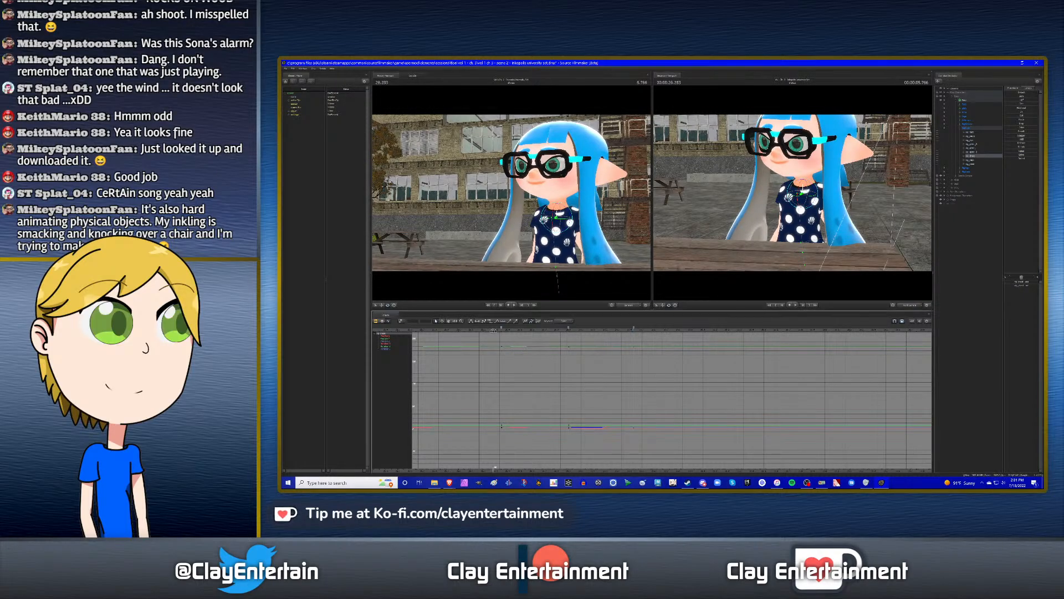
{"action": "key", "text": "space"}
{"action": "scroll", "coordinate": [612, 367], "scroll_direction": "down", "scroll_amount": 2}
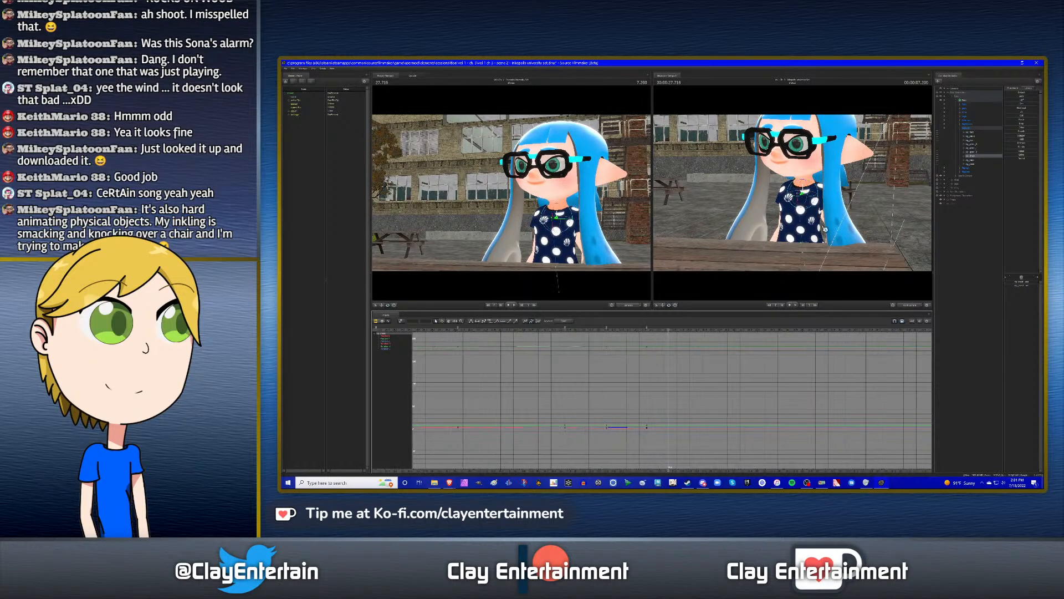
- Select the spine, neck and head bones together, move their 6.916 s keyframes to 7.250 s and play back
{"action": "left_click", "coordinate": [976, 165], "text": "shift"}
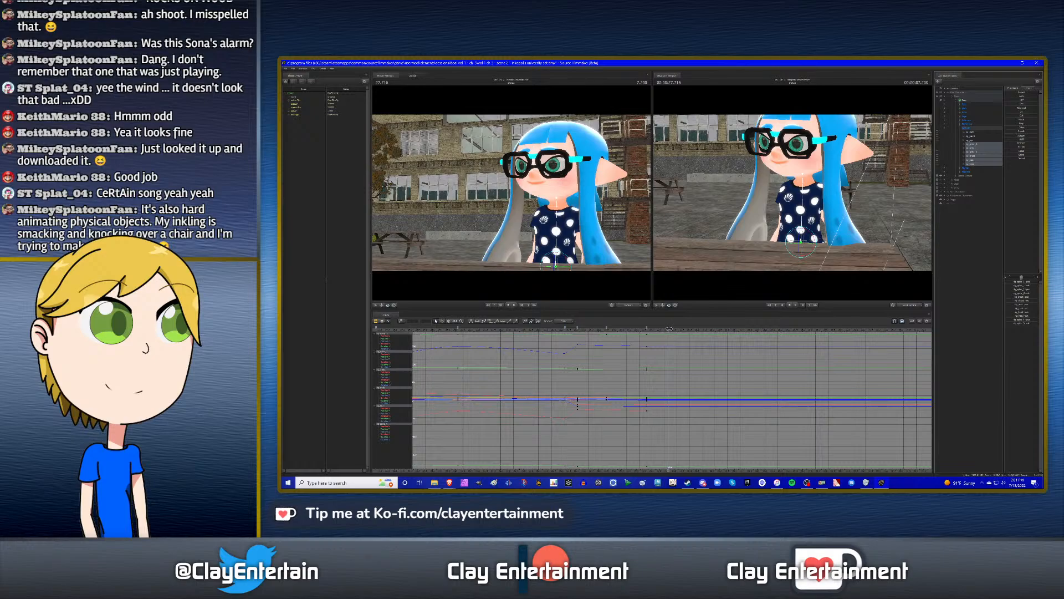
{"action": "left_click_drag", "start_coordinate": [669, 328], "coordinate": [670, 328]}
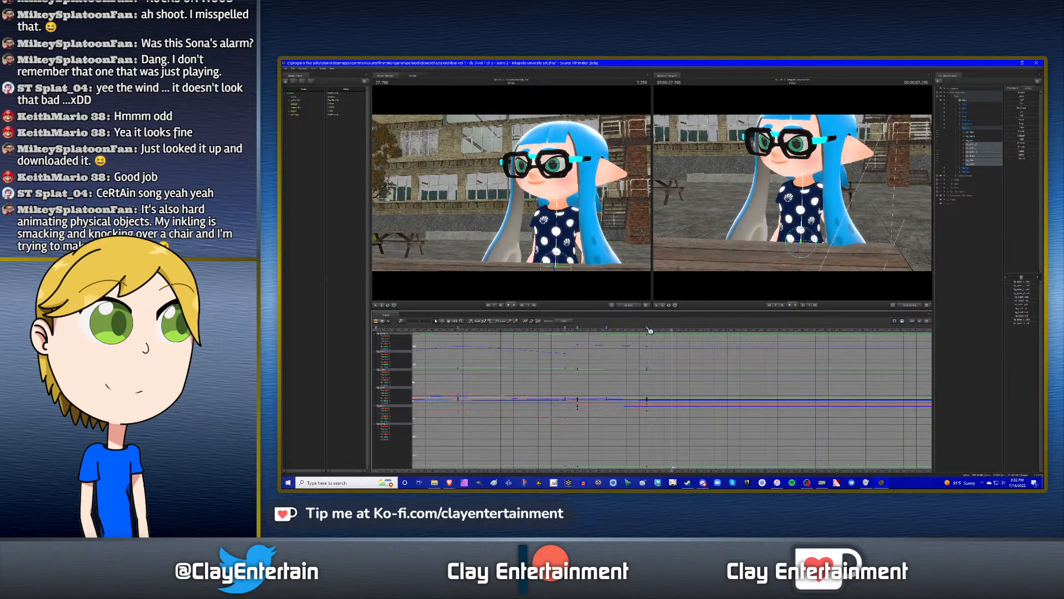
{"action": "left_click_drag", "start_coordinate": [647, 327], "coordinate": [671, 326]}
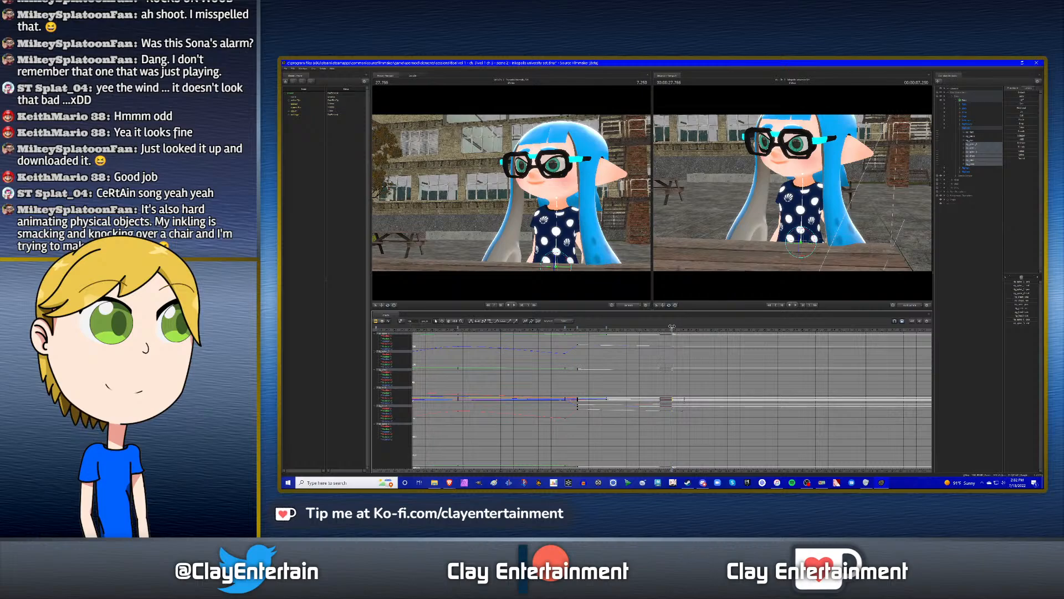
{"action": "left_click", "coordinate": [620, 354]}
{"action": "left_click", "coordinate": [559, 330]}
{"action": "key", "text": "space"}
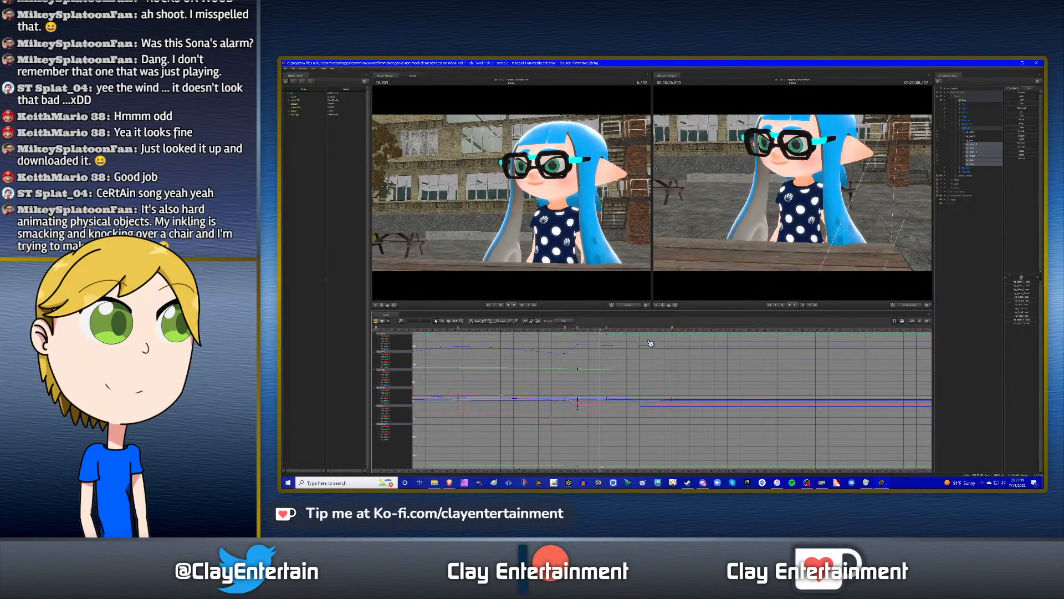
{"action": "key", "text": "space"}
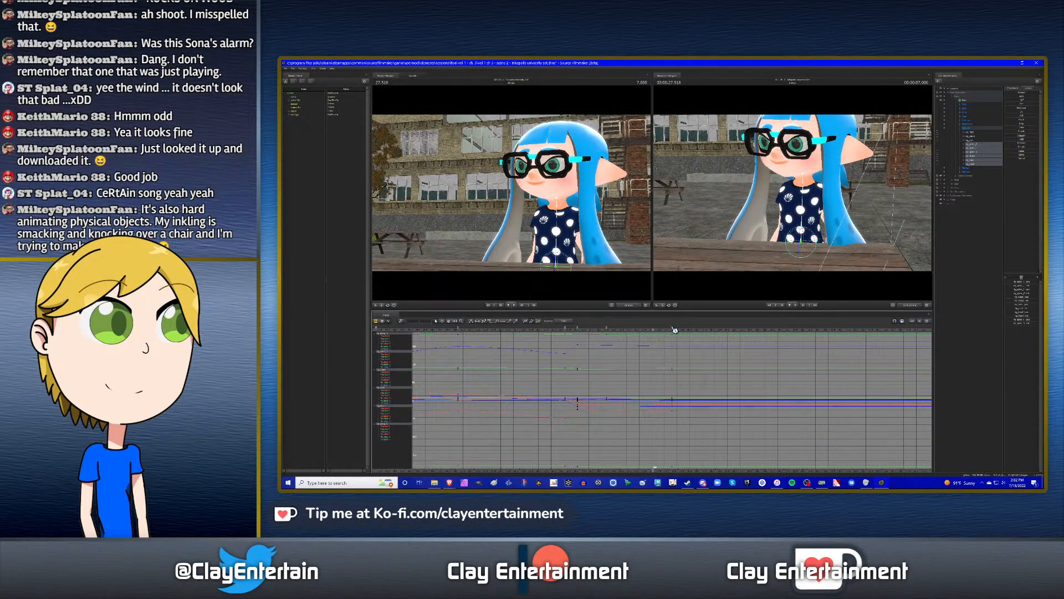
- Move the selected bones' final keyframes back to 7.000 s and replay the upper-body turn several times
{"action": "left_click_drag", "start_coordinate": [675, 330], "coordinate": [654, 326]}
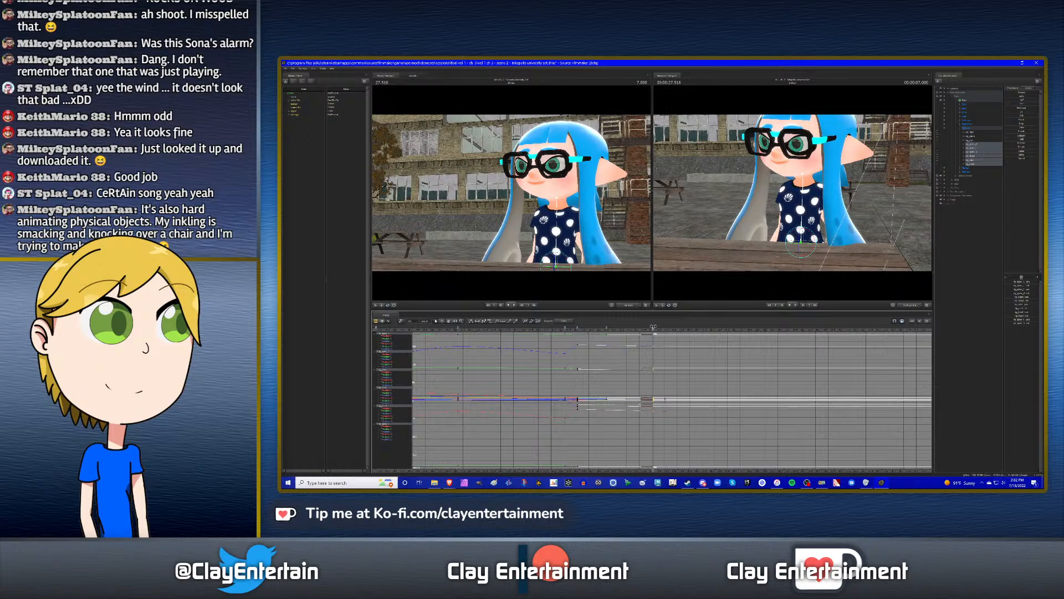
{"action": "left_click", "coordinate": [662, 357]}
{"action": "right_click_drag", "start_coordinate": [655, 372], "coordinate": [638, 383], "text": "alt"}
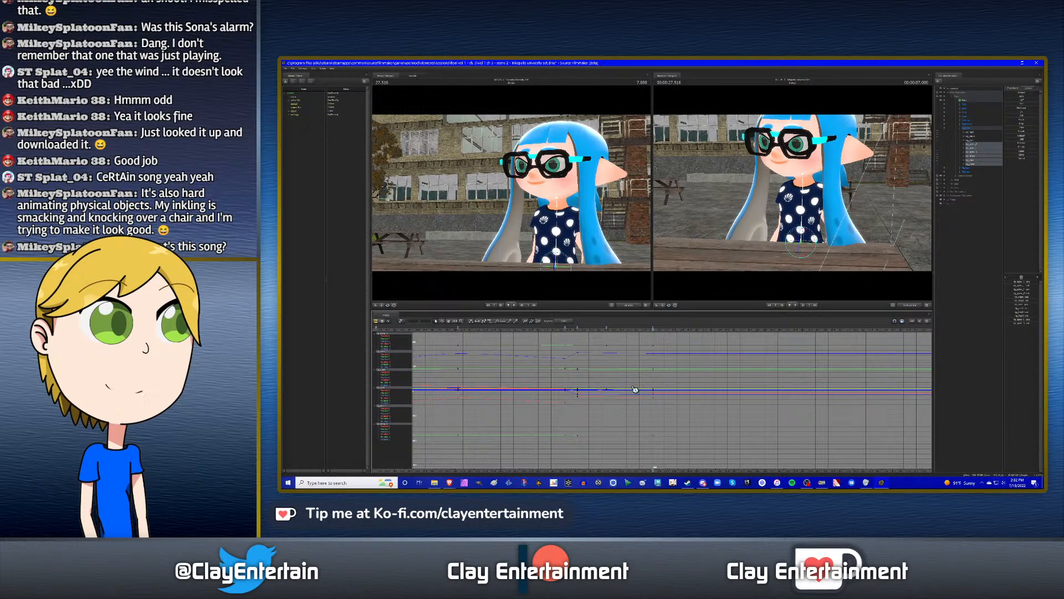
{"action": "left_click", "coordinate": [561, 330]}
{"action": "key", "text": "space"}
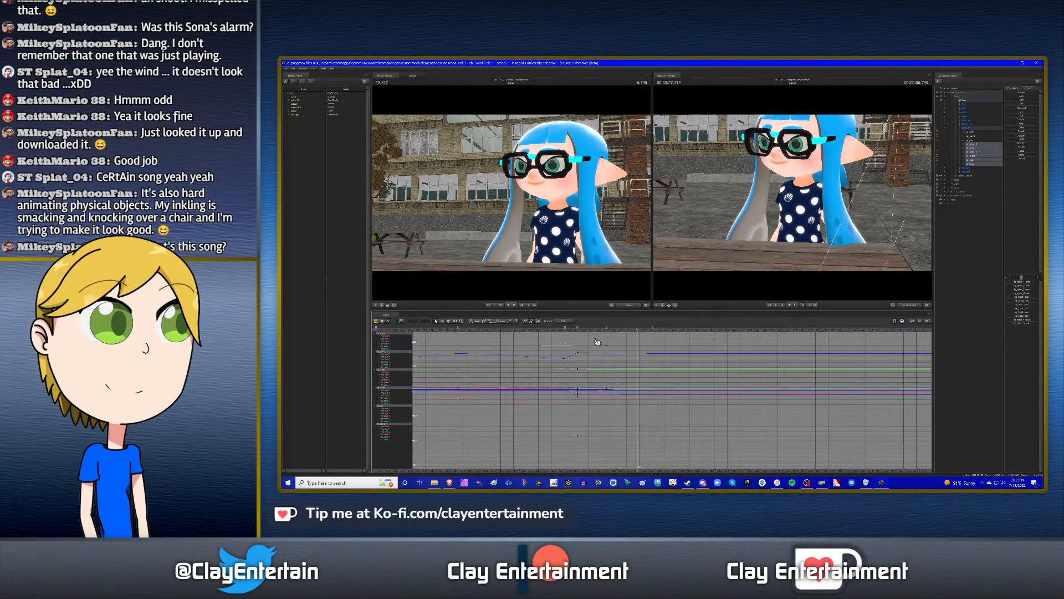
{"action": "left_click", "coordinate": [567, 331]}
{"action": "key", "text": "space"}
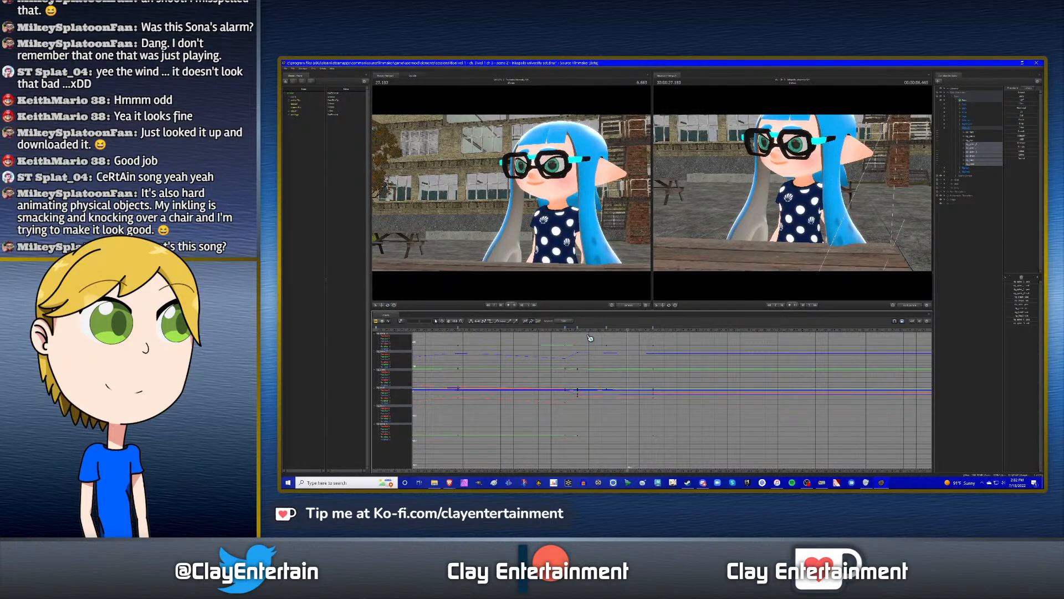
{"action": "left_click", "coordinate": [557, 331]}
{"action": "key", "text": "space"}
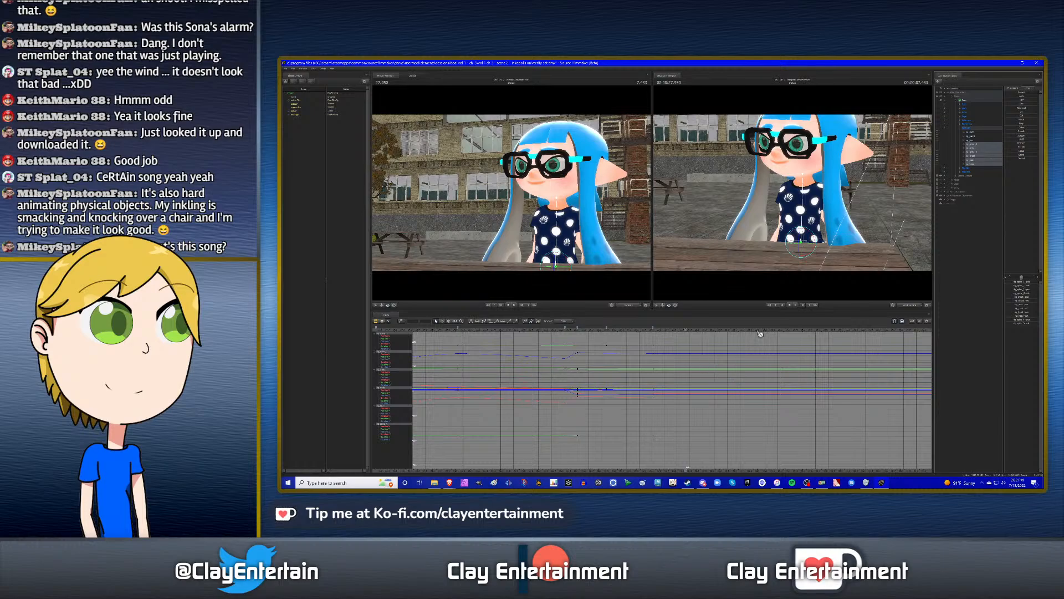
- Select only the lowest spine bone, place the playhead at 8.500 s and show the clip and audio timeline
{"action": "left_click", "coordinate": [978, 146]}
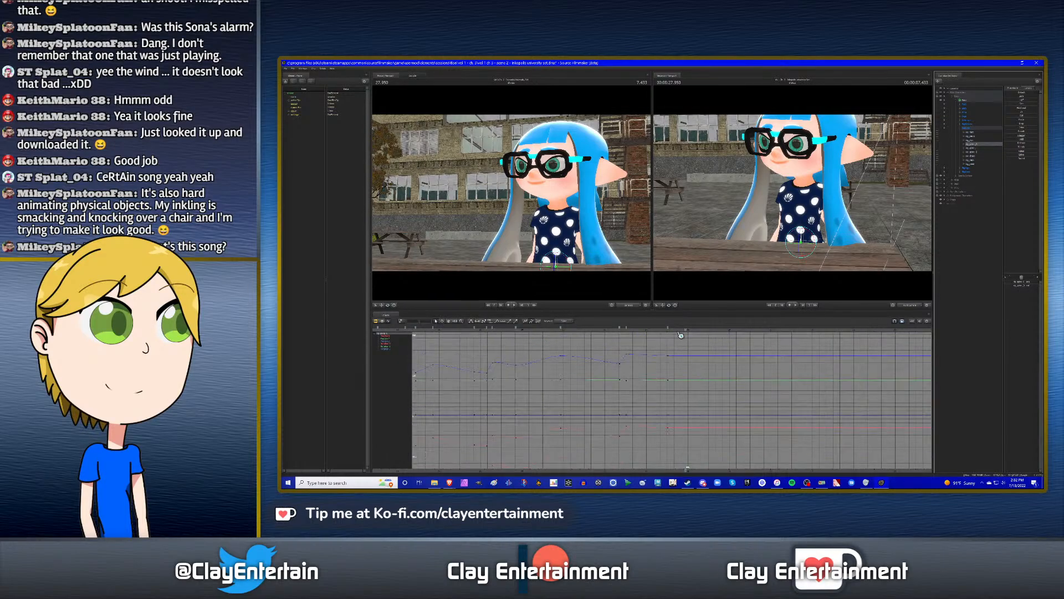
{"action": "left_click_drag", "start_coordinate": [686, 329], "coordinate": [730, 331]}
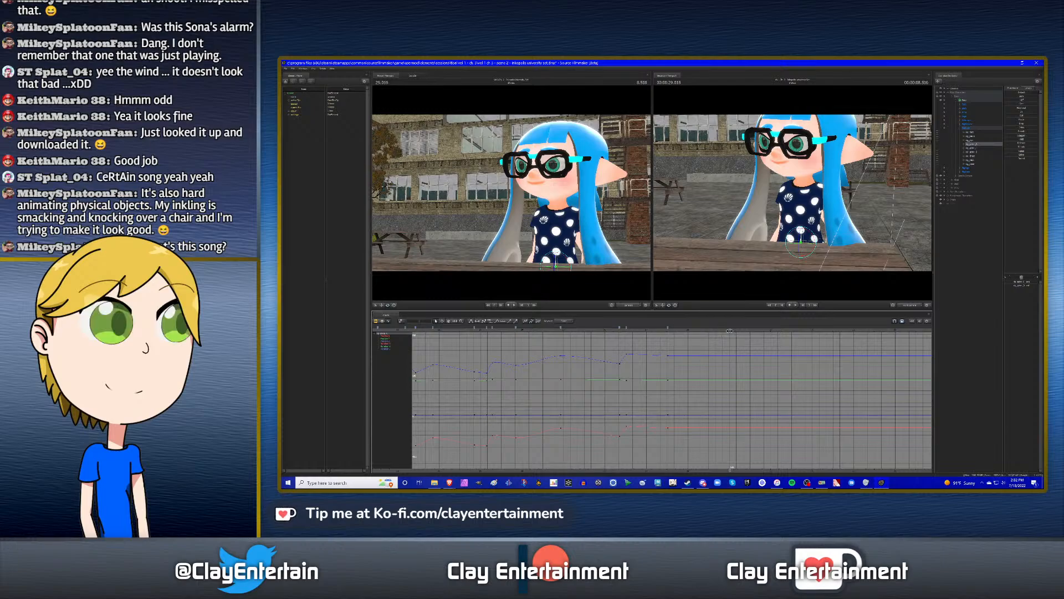
{"action": "left_click", "coordinate": [376, 321]}
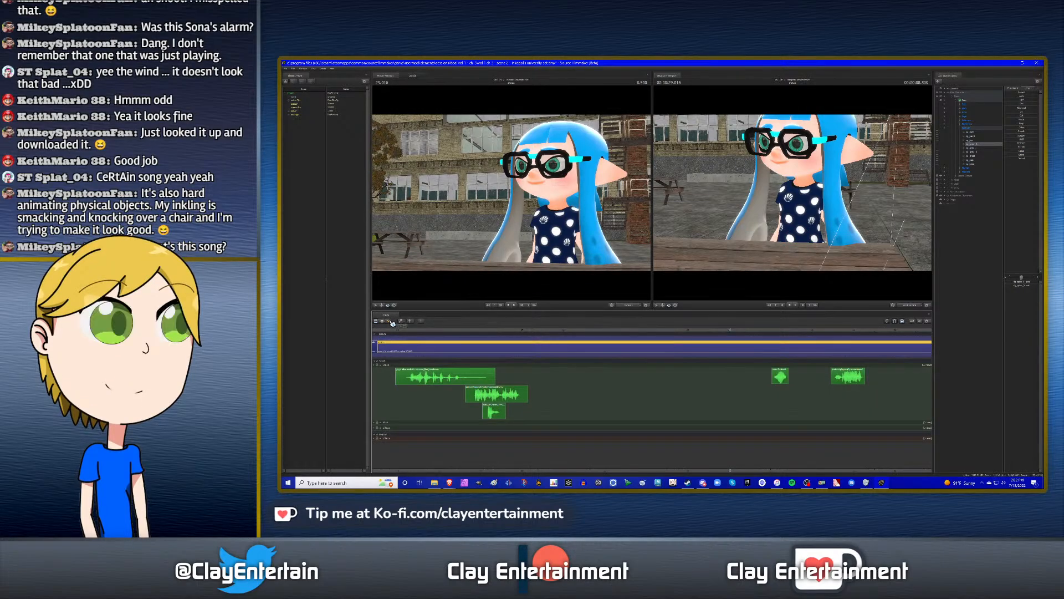
- Return to the spine bone's curves, extend the selection up through the neck and head bones, and place the playhead at 5.833 s
{"action": "left_click", "coordinate": [392, 321]}
{"action": "key", "text": "space"}
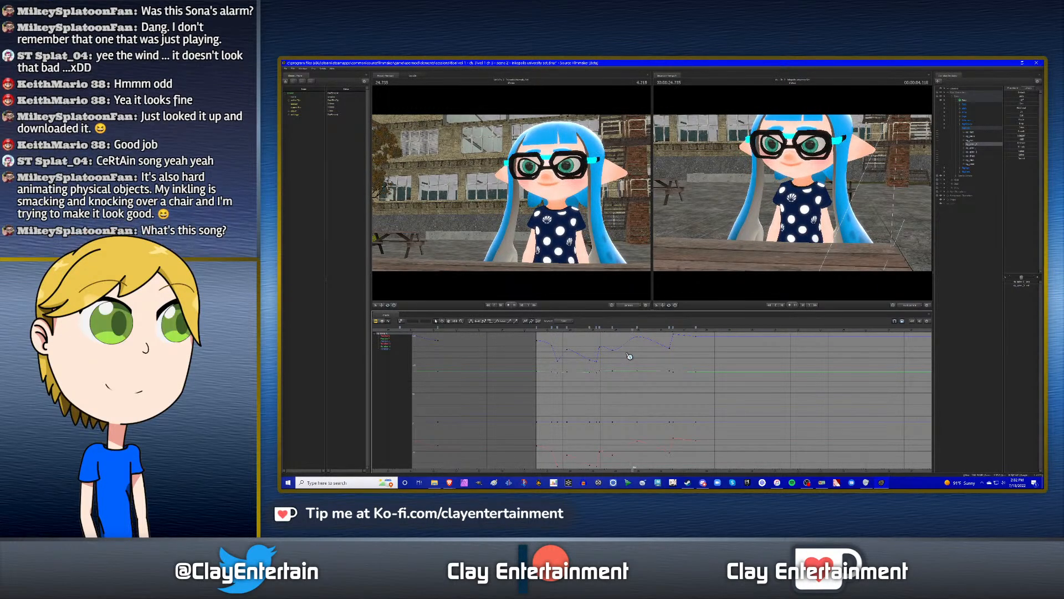
{"action": "left_click", "coordinate": [971, 164], "text": "shift"}
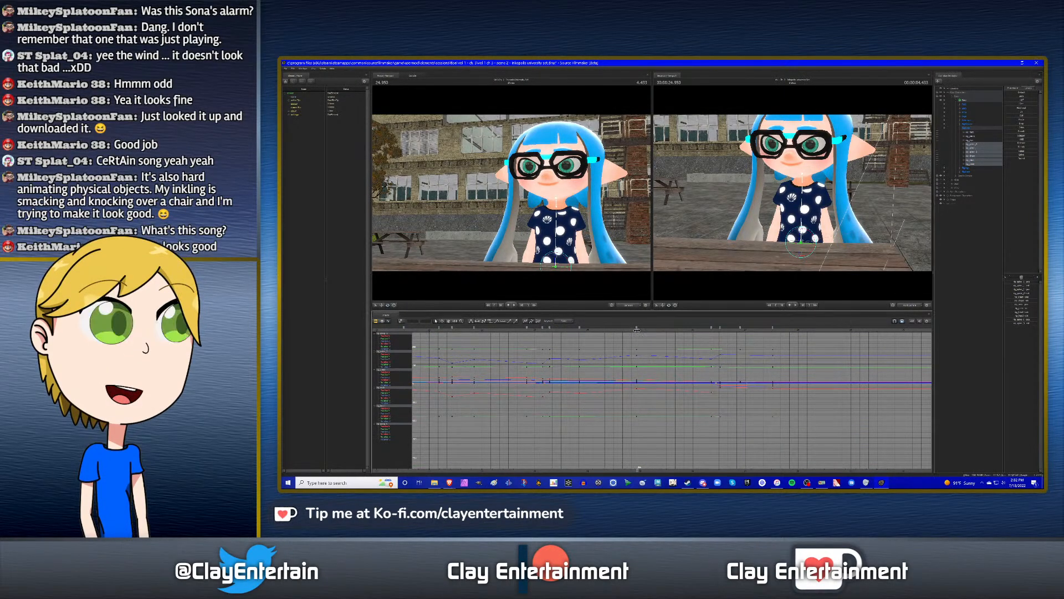
{"action": "left_click_drag", "start_coordinate": [637, 330], "coordinate": [710, 339]}
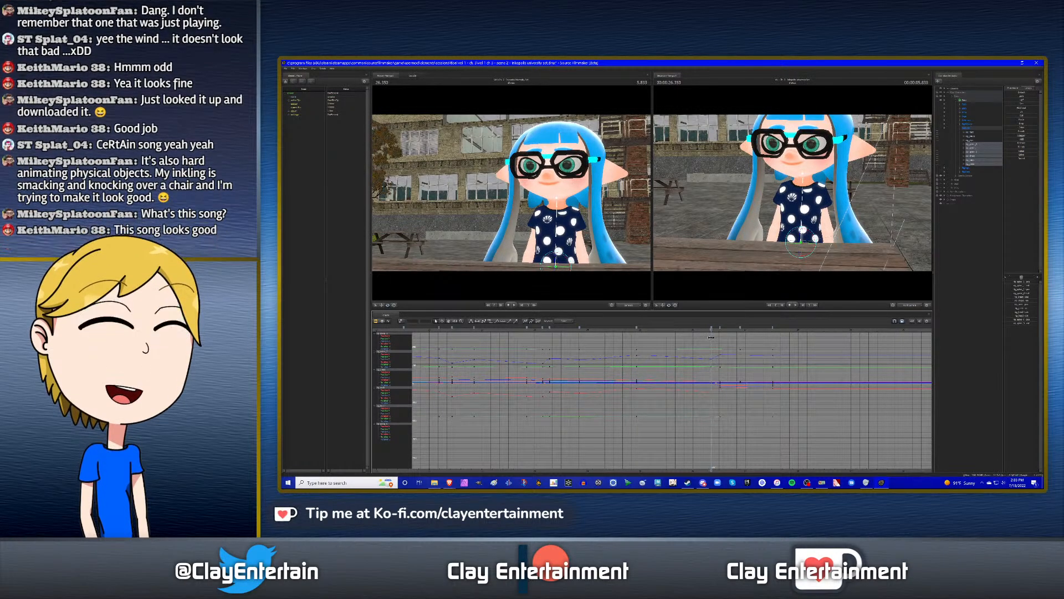
- Select the chosen bones' last keyframes, after 5.833 s, and move them earlier as a group to begin at 4.583 s
{"action": "right_click", "coordinate": [713, 332]}
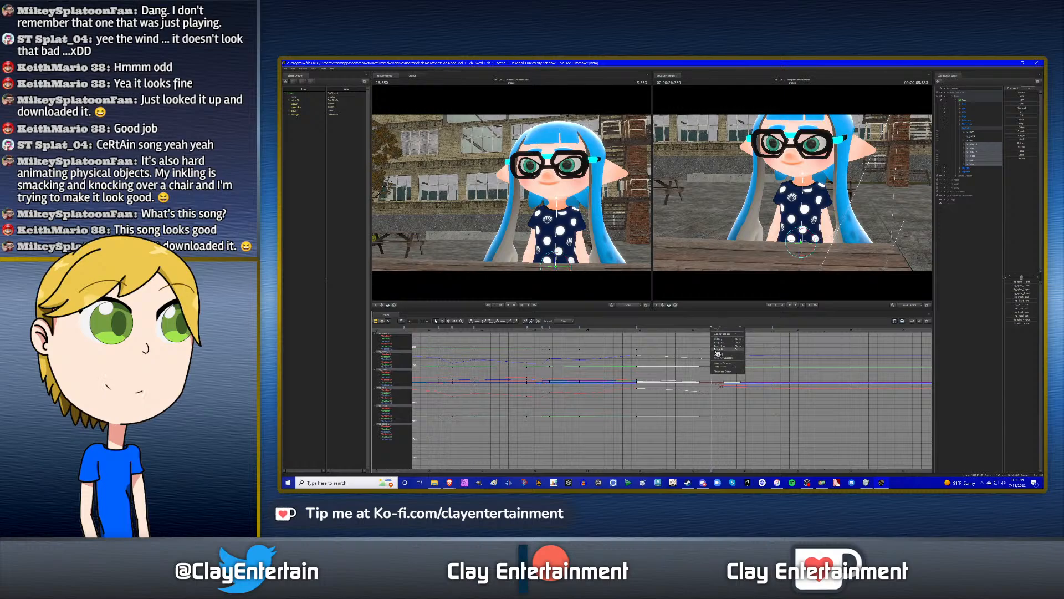
{"action": "left_click", "coordinate": [718, 352]}
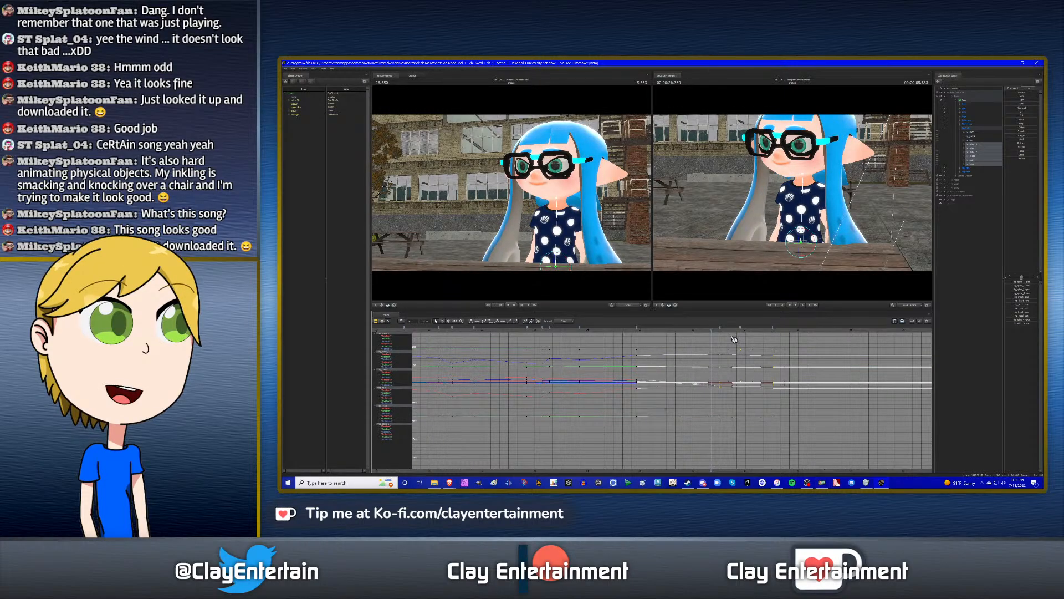
{"action": "left_click", "coordinate": [722, 328]}
{"action": "left_click", "coordinate": [741, 329], "text": "shift"}
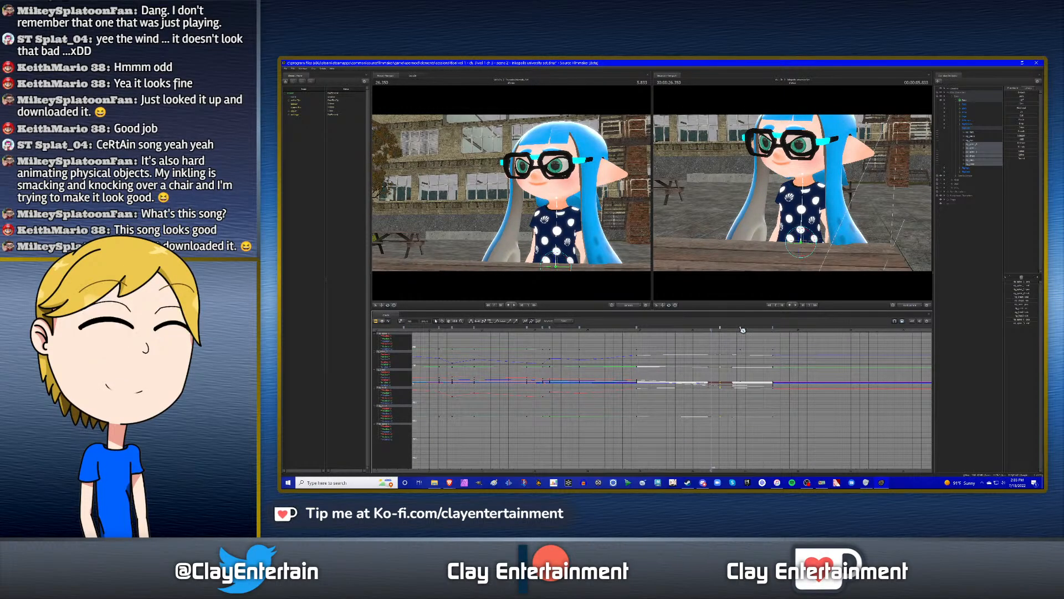
{"action": "left_click", "coordinate": [774, 329], "text": "shift"}
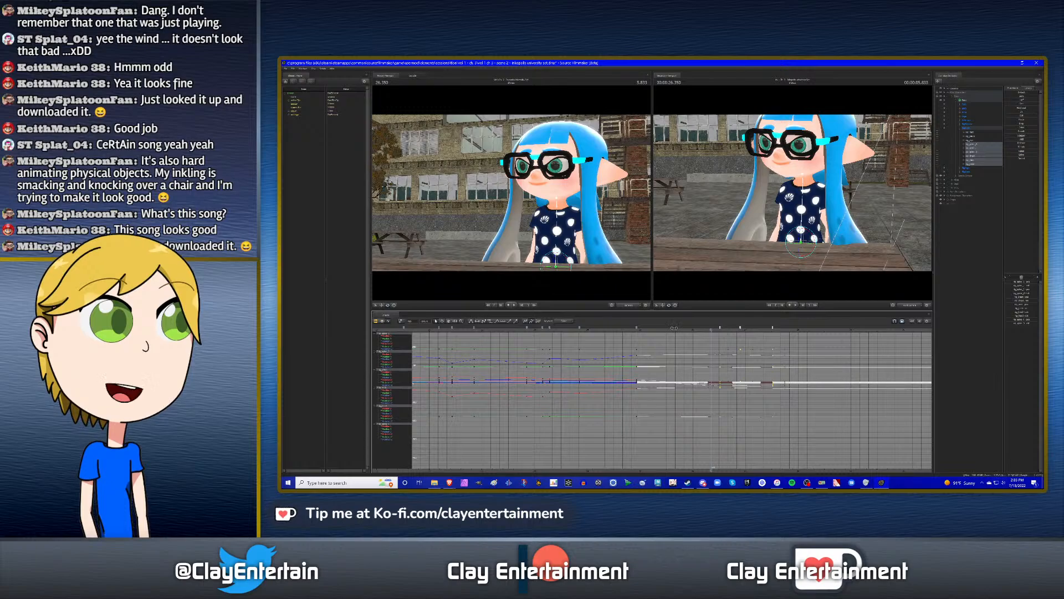
{"action": "left_click_drag", "start_coordinate": [723, 330], "coordinate": [604, 330]}
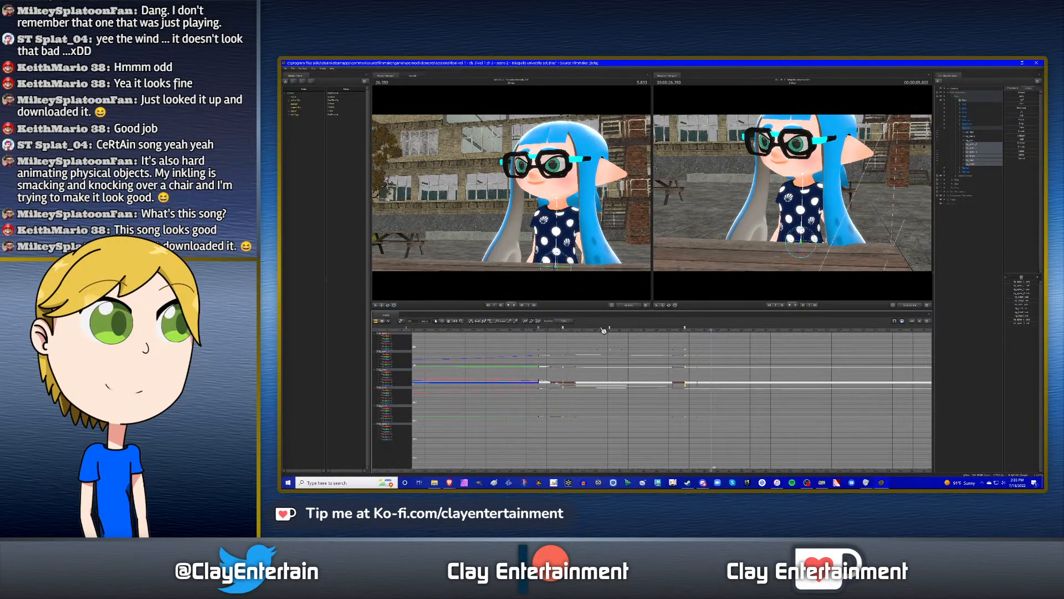
{"action": "left_click", "coordinate": [539, 329]}
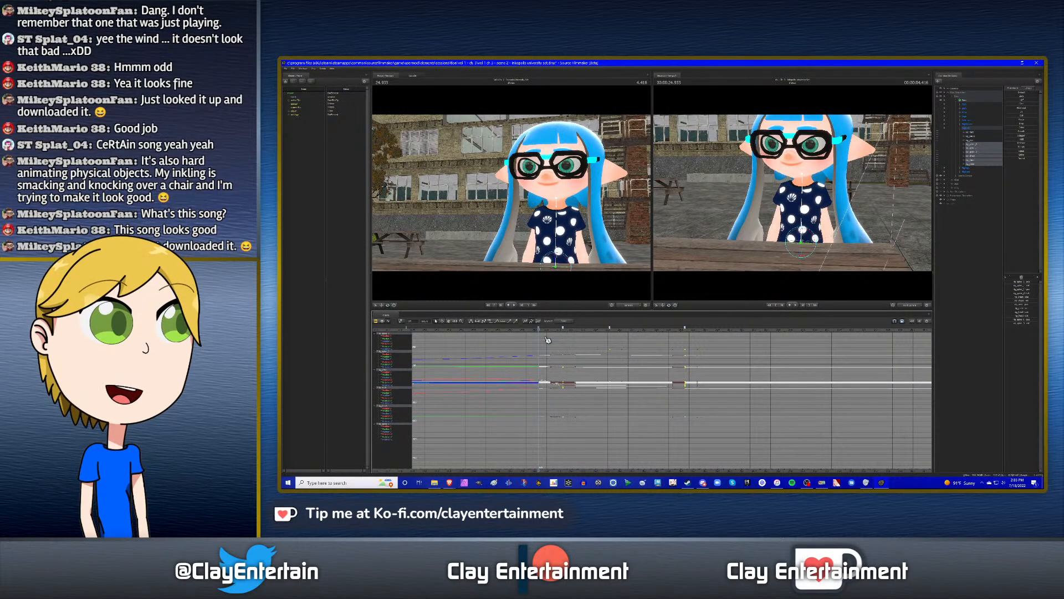
{"action": "left_click_drag", "start_coordinate": [539, 329], "coordinate": [559, 329]}
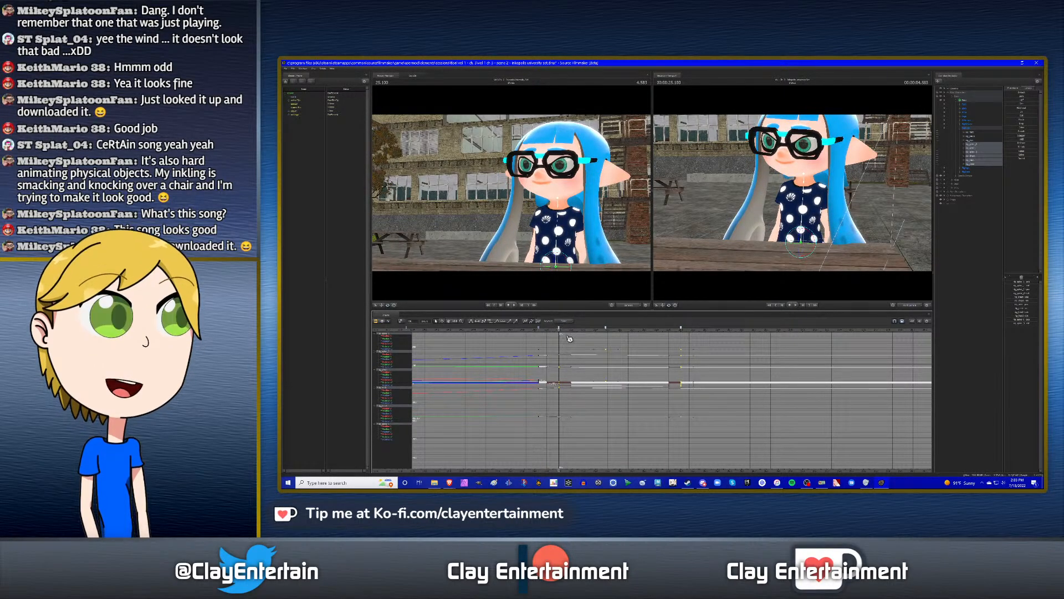
- Deselect the keyframes and play back the retimed upper-body turn from earlier in the shot
{"action": "left_click", "coordinate": [606, 350]}
{"action": "scroll", "coordinate": [608, 350], "scroll_direction": "down", "scroll_amount": 6}
{"action": "key", "text": "space"}
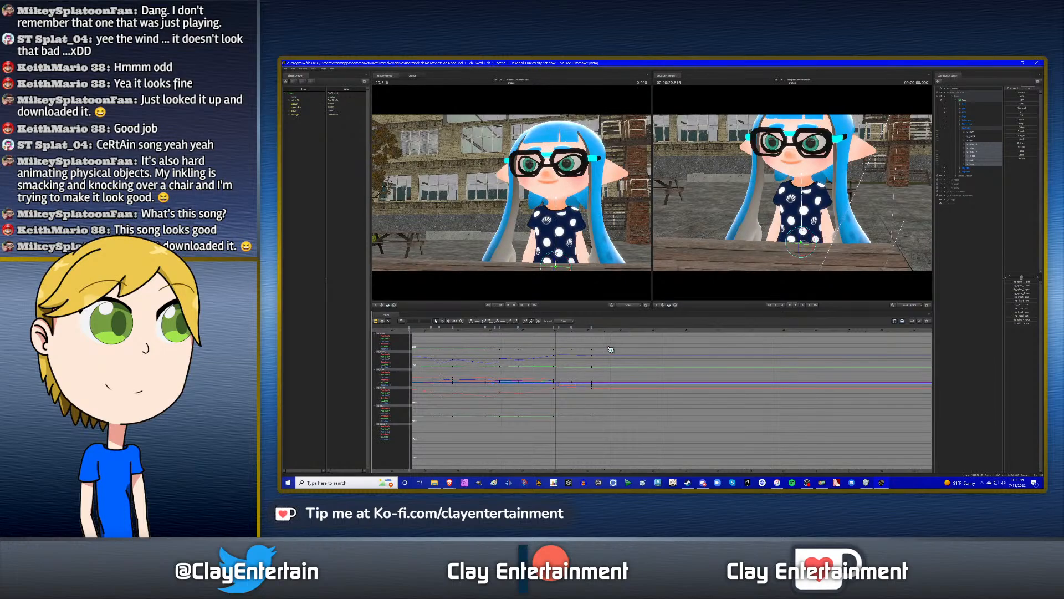
{"action": "left_click", "coordinate": [437, 329]}
{"action": "left_click", "coordinate": [450, 322]}
{"action": "left_click_drag", "start_coordinate": [516, 348], "coordinate": [617, 351]}
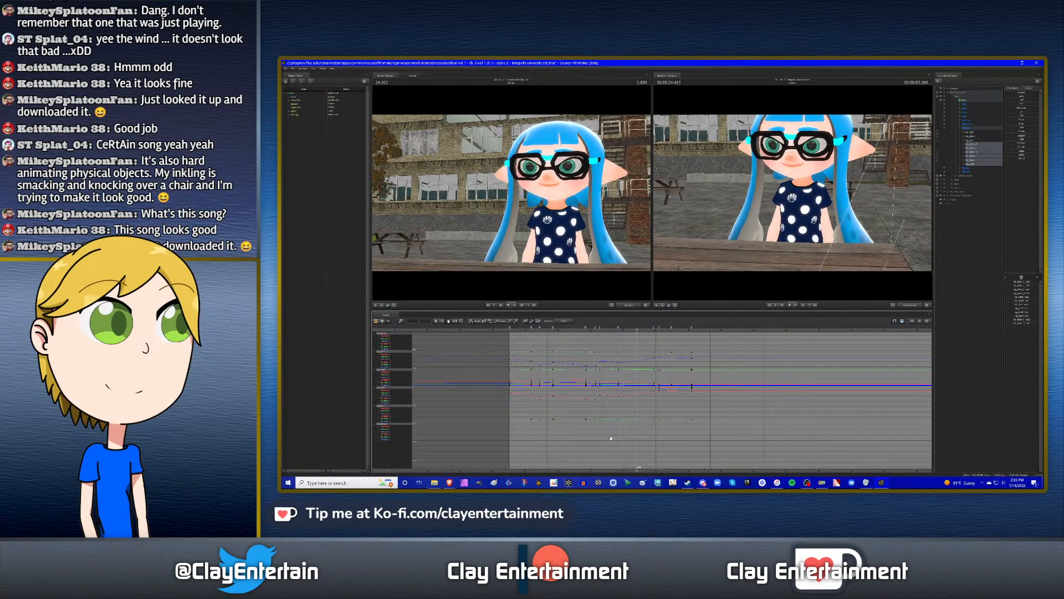
{"action": "key", "text": "space"}
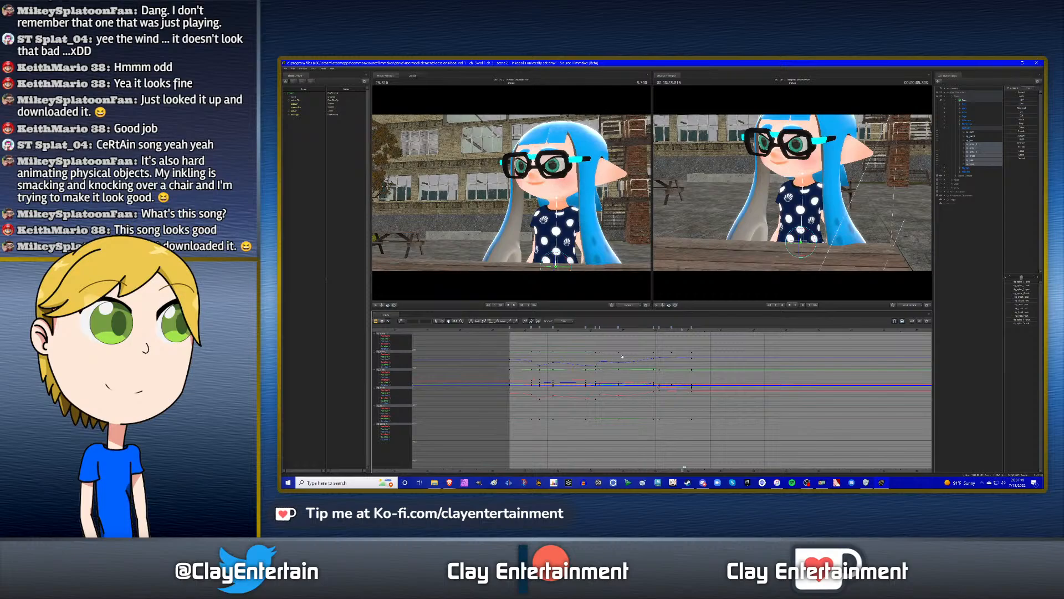
- Place the playhead at 4.583 s and step forward frame by frame through the turn to 4.966 s
{"action": "scroll", "coordinate": [621, 355], "scroll_direction": "up", "scroll_amount": 2}
{"action": "left_click_drag", "start_coordinate": [589, 331], "coordinate": [655, 334]}
{"action": "scroll", "coordinate": [646, 337], "scroll_direction": "up", "scroll_amount": 3}
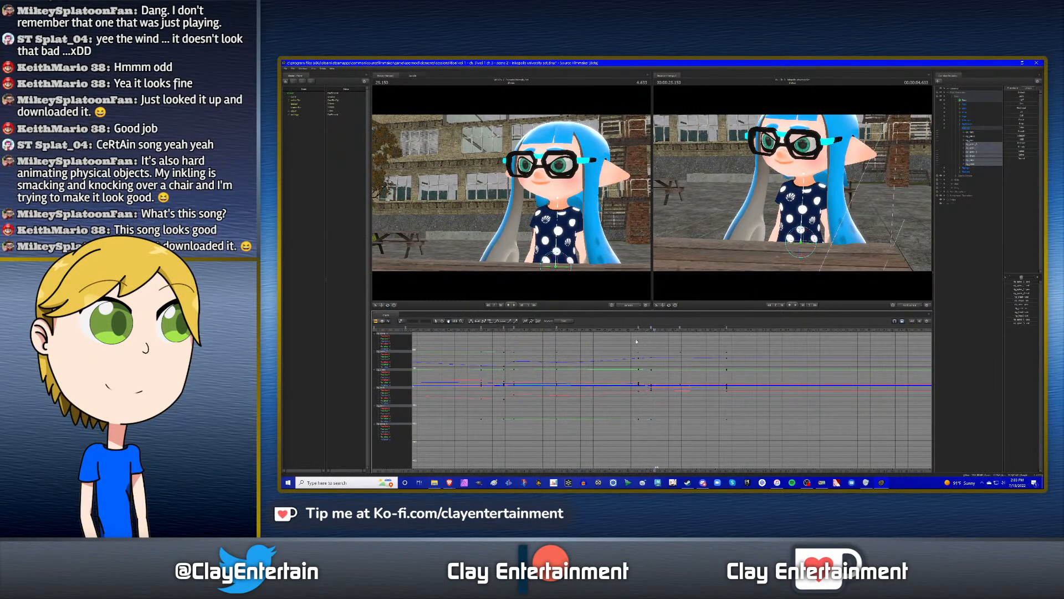
{"action": "key", "text": "Left"}
{"action": "key", "text": "Left"}
{"action": "key", "text": "Left"}
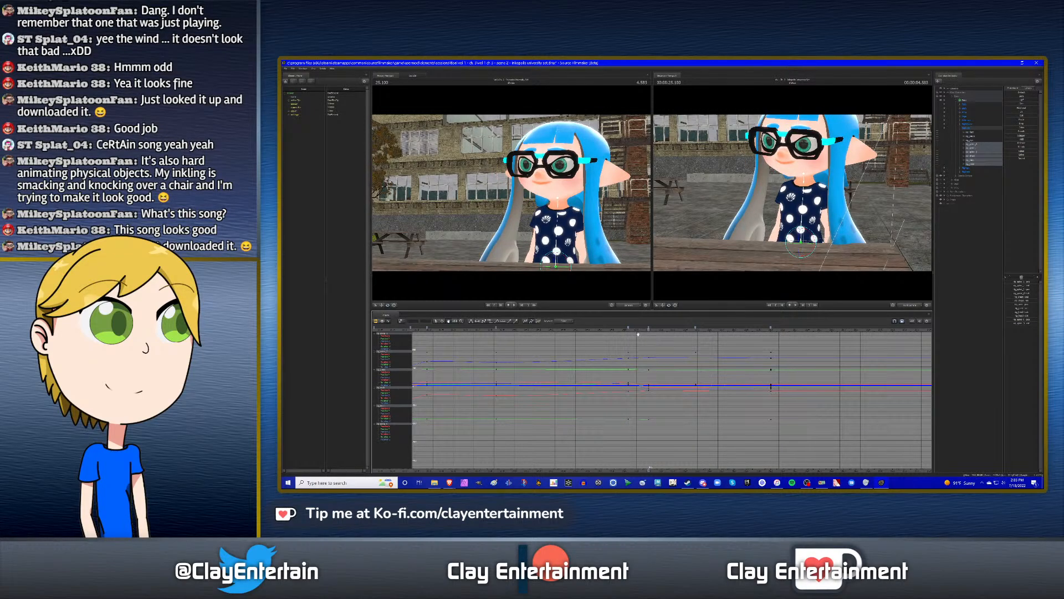
{"action": "key", "text": "Right"}
{"action": "key", "text": "Right"}
{"action": "key", "text": "Right"}
{"action": "key", "text": "Right"}
{"action": "key", "text": "Right"}
{"action": "key", "text": "Right"}
{"action": "key", "text": "Right"}
{"action": "key", "text": "Right"}
{"action": "key", "text": "Right"}
{"action": "key", "text": "Right"}
{"action": "key", "text": "Right"}
{"action": "key", "text": "Right"}
{"action": "key", "text": "Right"}
{"action": "key", "text": "Right"}
{"action": "key", "text": "Right"}
{"action": "key", "text": "Right"}
{"action": "key", "text": "Right"}
{"action": "key", "text": "Right"}
{"action": "key", "text": "Right"}
{"action": "key", "text": "Right"}
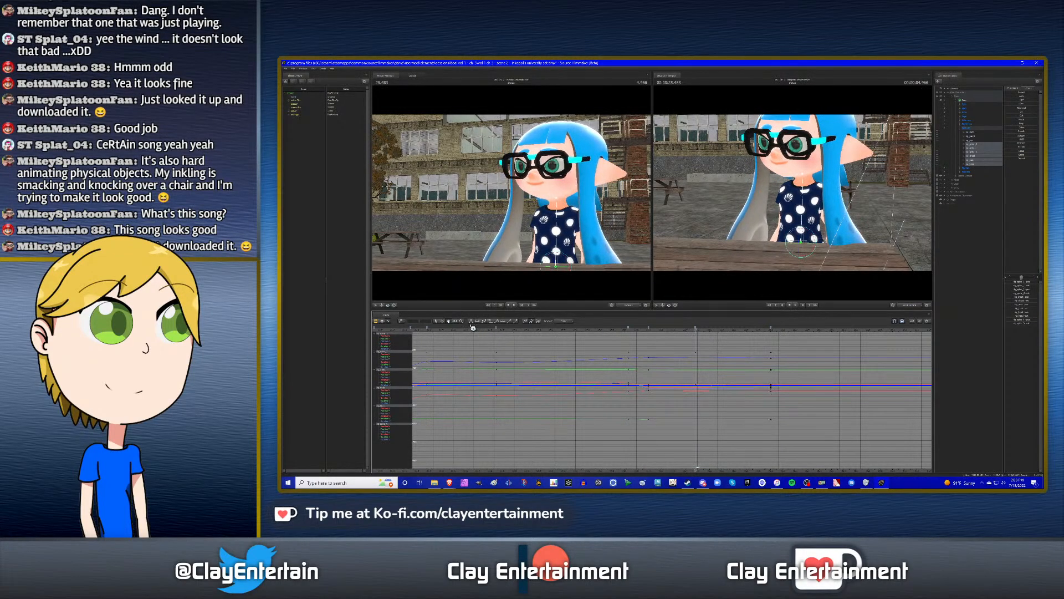
- Box-select the keyframes between about 4.4 and 5 s, clear the selection and play back the turn
{"action": "left_click_drag", "start_coordinate": [720, 444], "coordinate": [548, 350]}
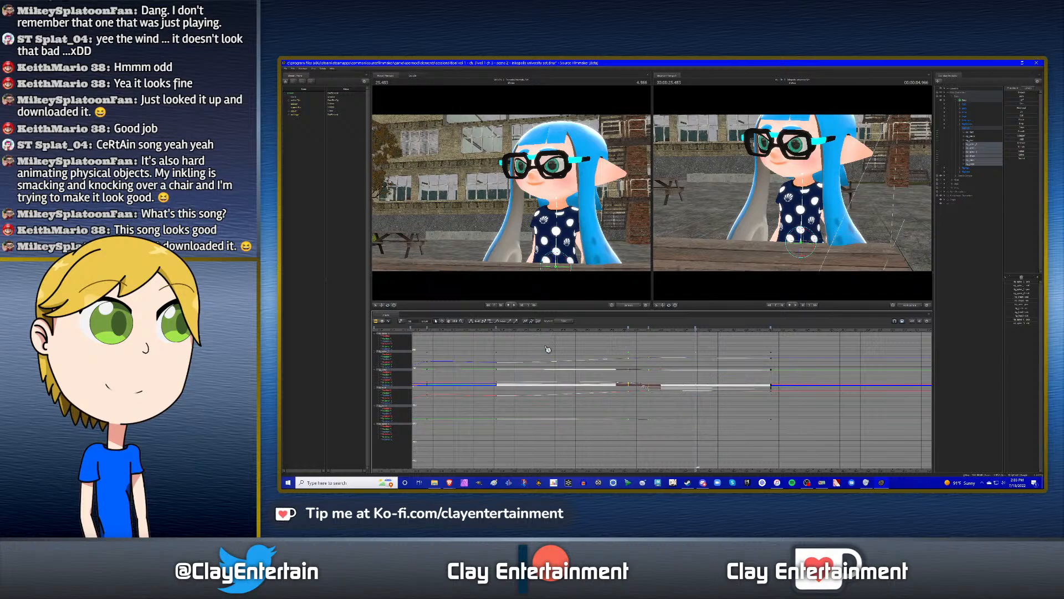
{"action": "left_click", "coordinate": [601, 348]}
{"action": "left_click", "coordinate": [601, 330]}
{"action": "key", "text": "space"}
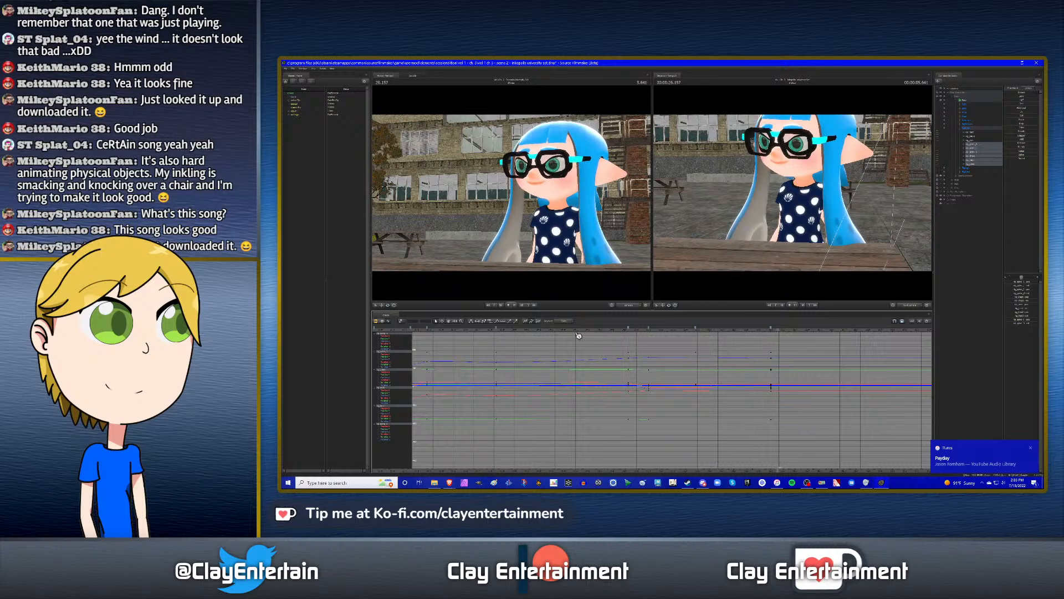
{"action": "key", "text": "space"}
{"action": "scroll", "coordinate": [634, 338], "scroll_direction": "down", "scroll_amount": 2}
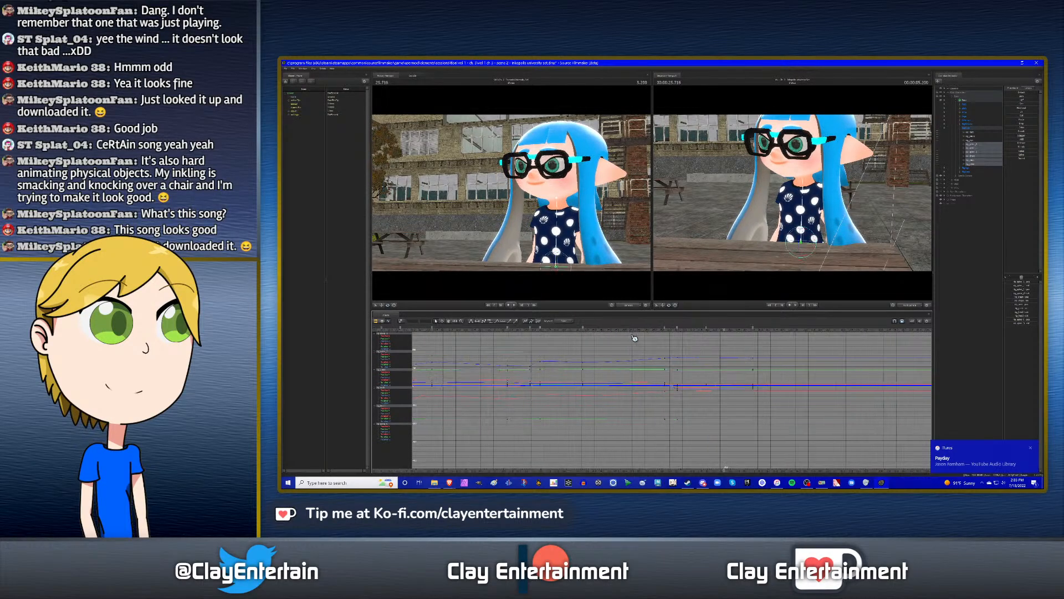
- Select the keyframes from about 4.4 s to the last one, move them slightly later together and play back
{"action": "left_click", "coordinate": [677, 330]}
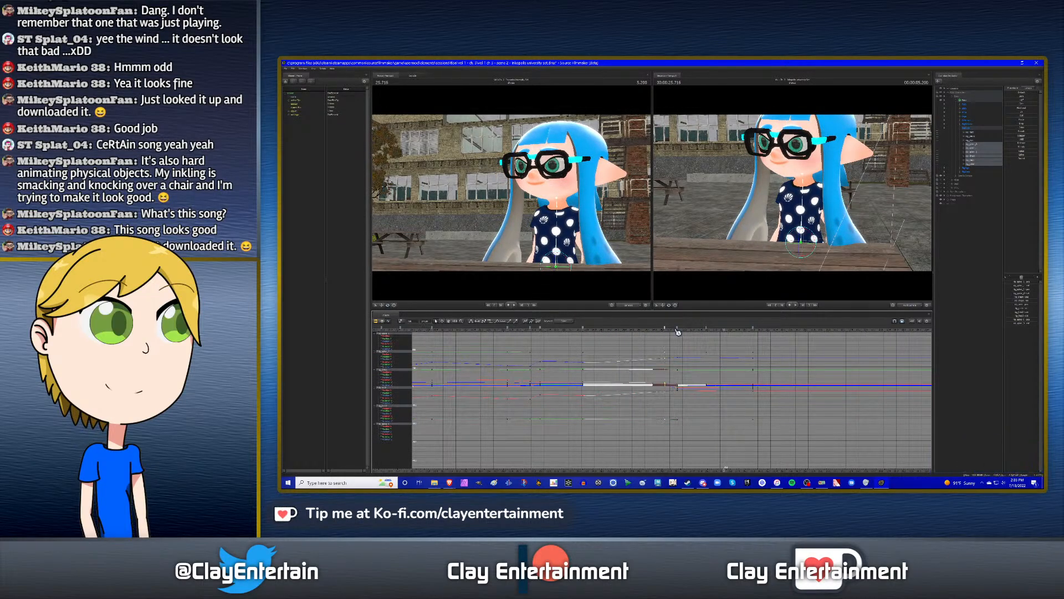
{"action": "left_click", "coordinate": [755, 330], "text": "ctrl"}
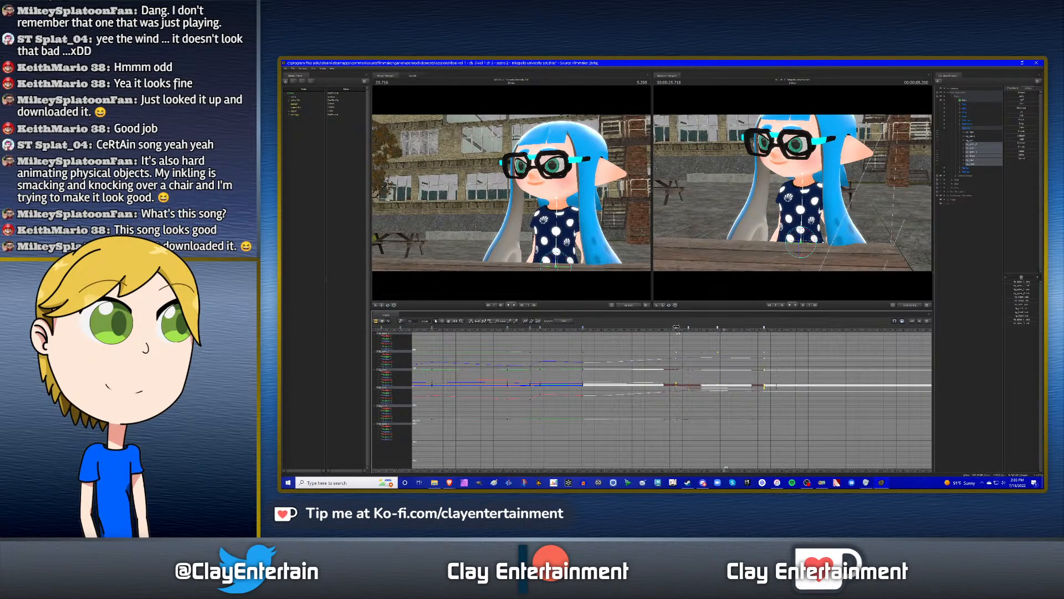
{"action": "left_click_drag", "start_coordinate": [676, 327], "coordinate": [683, 326]}
{"action": "left_click", "coordinate": [668, 343]}
{"action": "scroll", "coordinate": [668, 342], "scroll_direction": "down", "scroll_amount": 5}
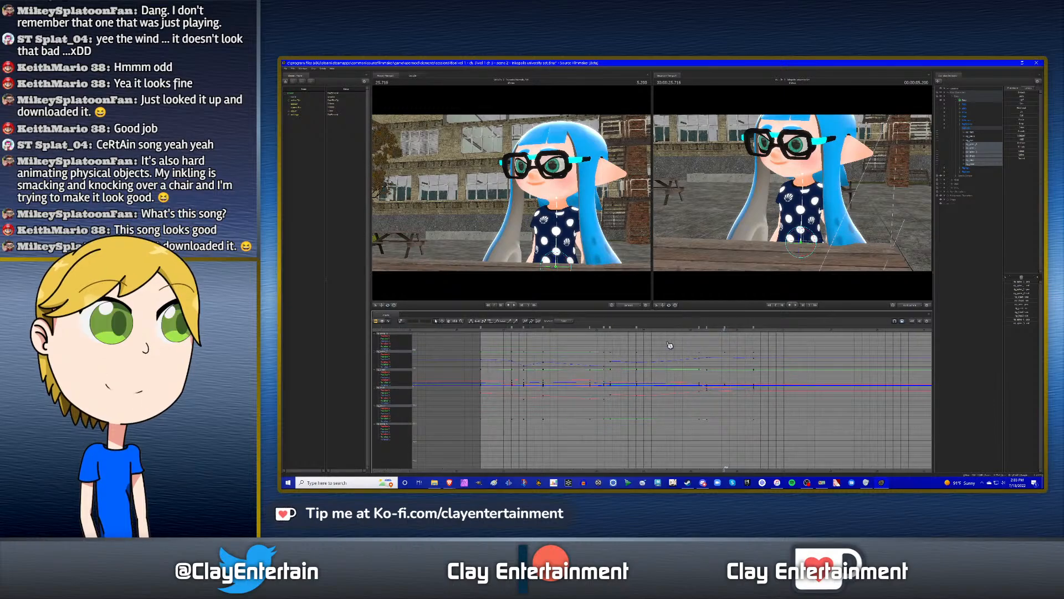
{"action": "left_click", "coordinate": [602, 331]}
{"action": "key", "text": "space"}
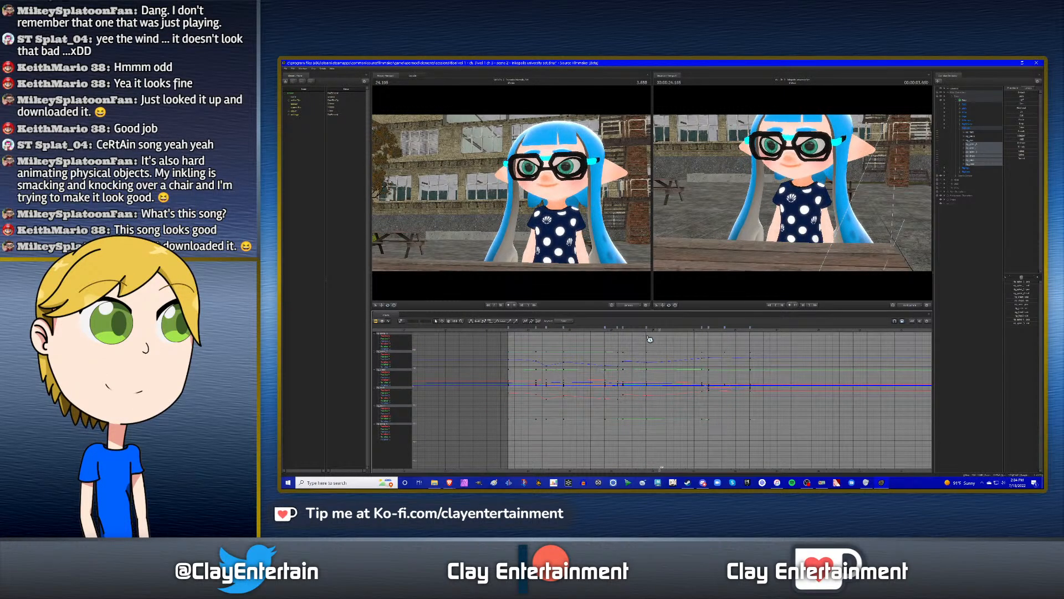
- Move the selected bones' keyframe at about 3.3 s slightly later, to about 3.5 s, and deselect it
{"action": "left_click", "coordinate": [649, 328]}
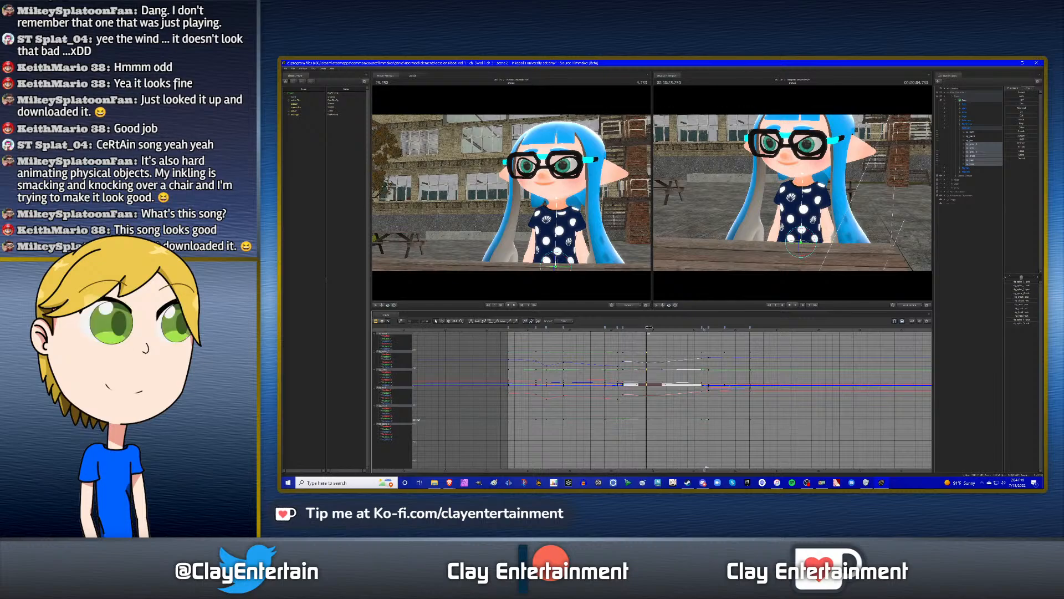
{"action": "left_click_drag", "start_coordinate": [652, 327], "coordinate": [657, 328]}
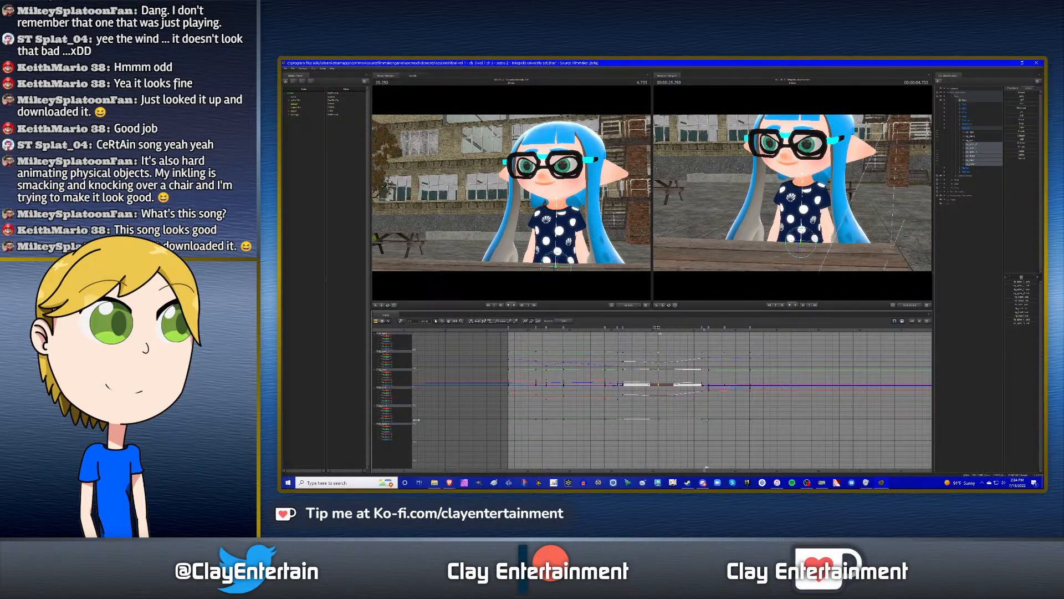
{"action": "left_click", "coordinate": [651, 340]}
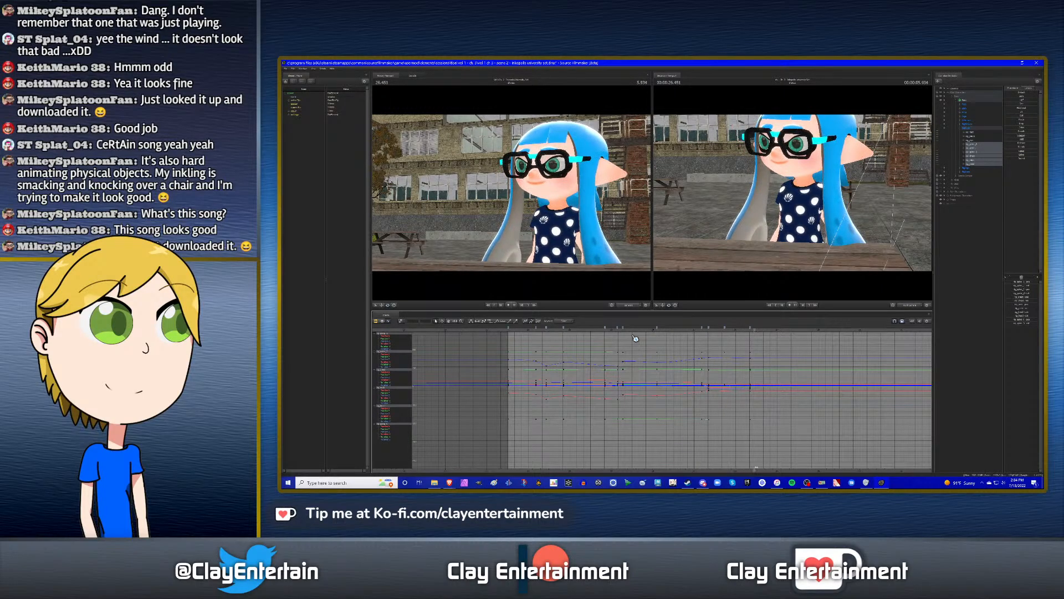
- Replay the upper-body turn several times from about 4.2 s to check the new timing
{"action": "left_click", "coordinate": [683, 330]}
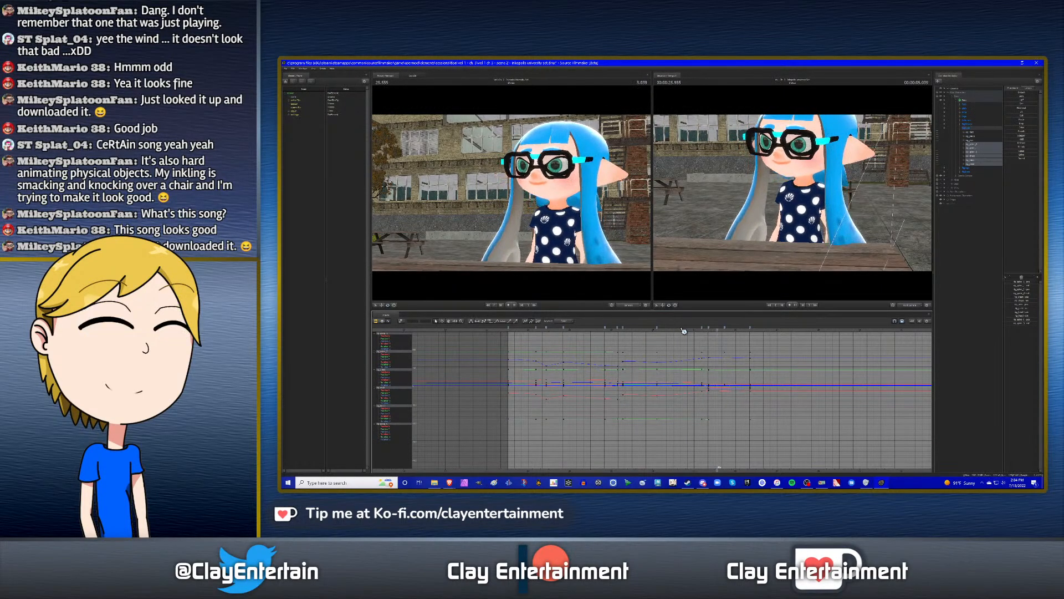
{"action": "left_click", "coordinate": [683, 331]}
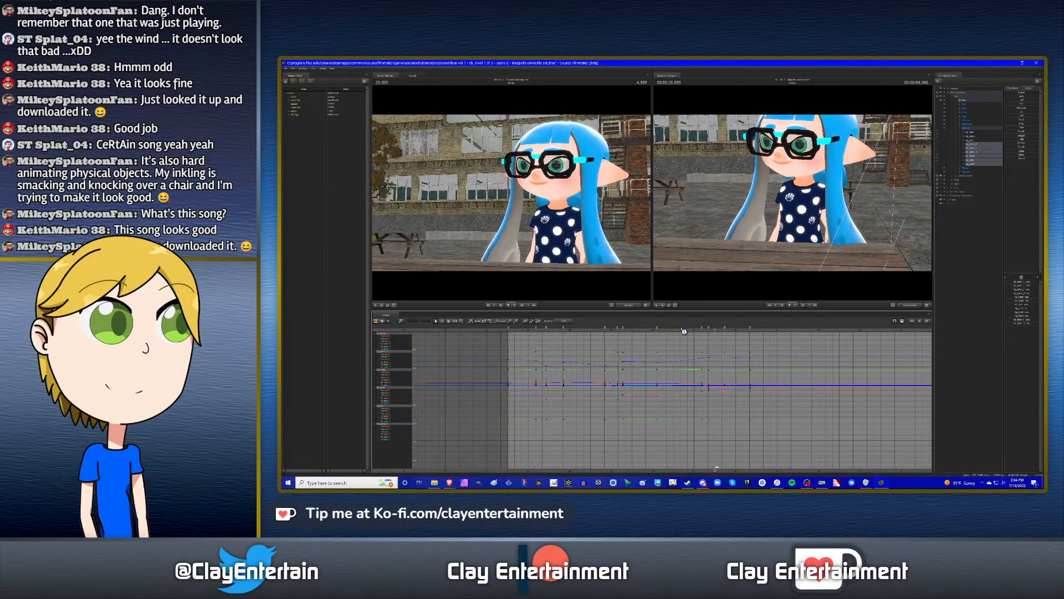
{"action": "left_click", "coordinate": [681, 327]}
{"action": "key", "text": "Up"}
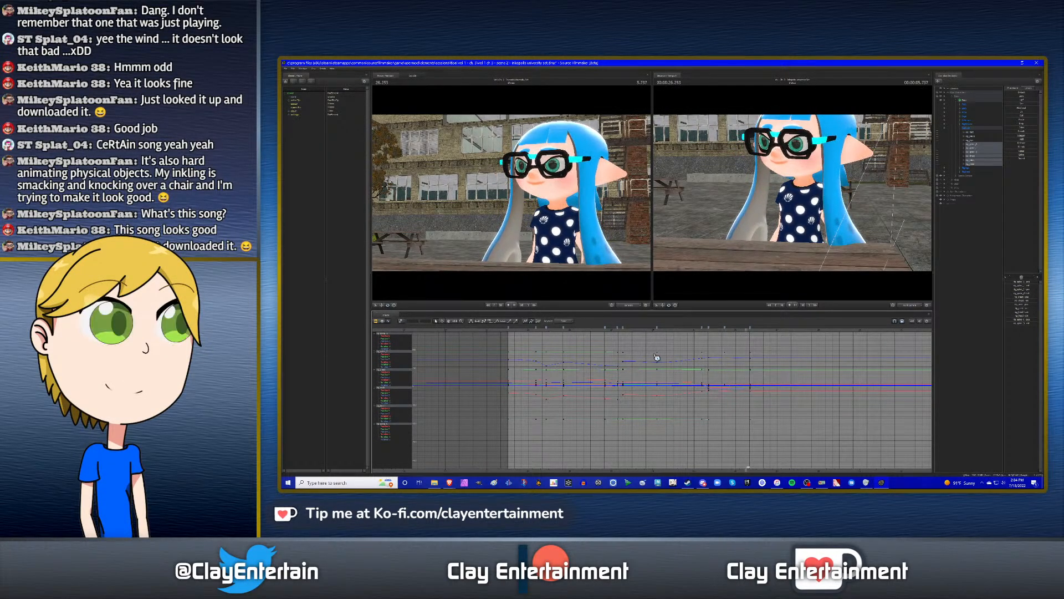
{"action": "key", "text": "space"}
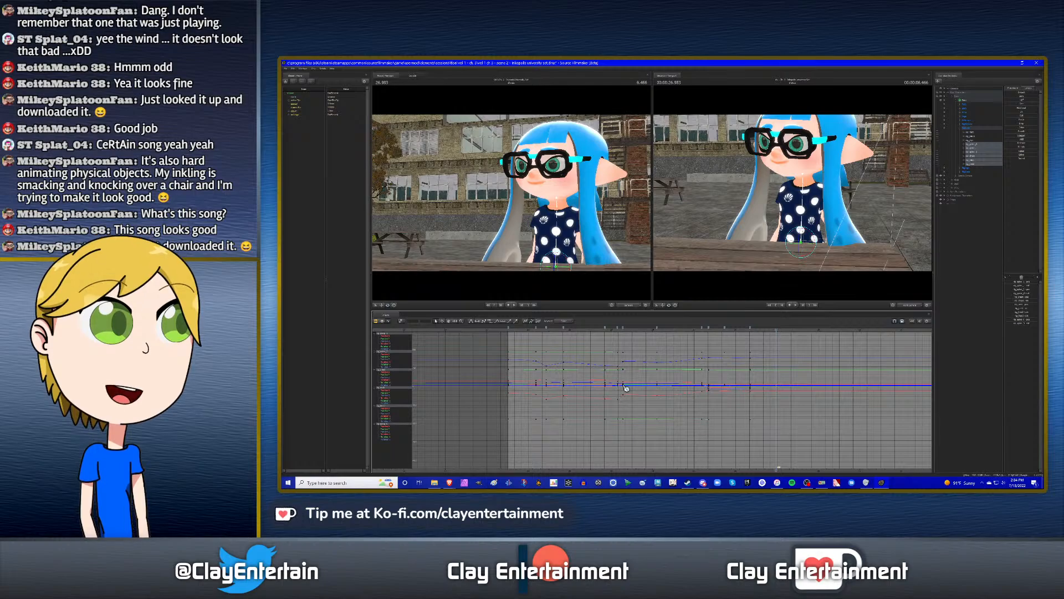
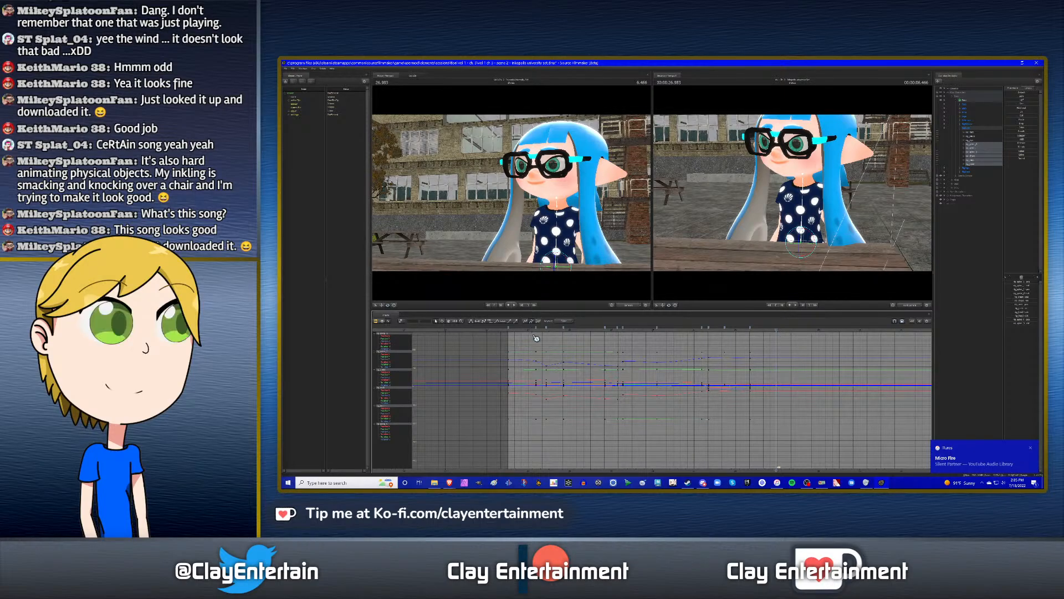
- Enlarge the selected bones' curves across the whole turn to examine their shape
{"action": "scroll", "coordinate": [637, 360], "scroll_direction": "up", "scroll_amount": 2}
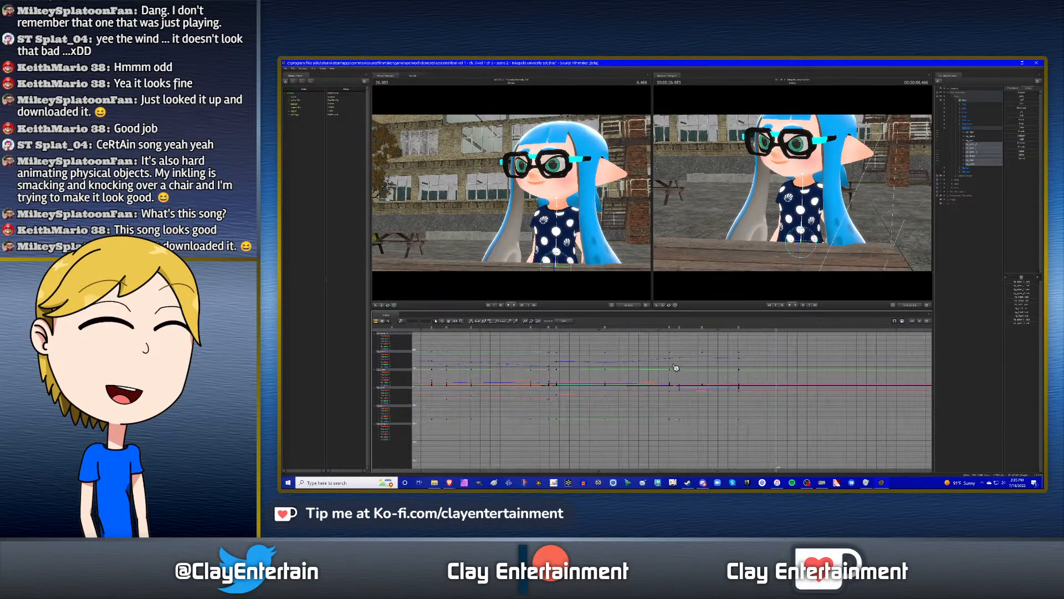
{"action": "left_click", "coordinate": [449, 322]}
{"action": "left_click_drag", "start_coordinate": [621, 354], "coordinate": [671, 370]}
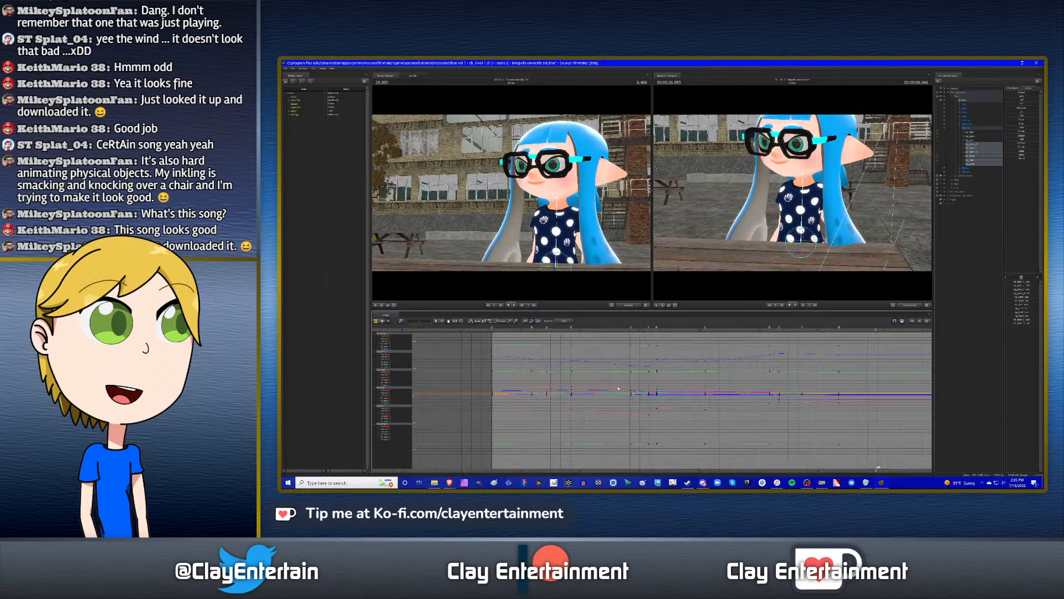
{"action": "scroll", "coordinate": [610, 381], "scroll_direction": "up", "scroll_amount": 2}
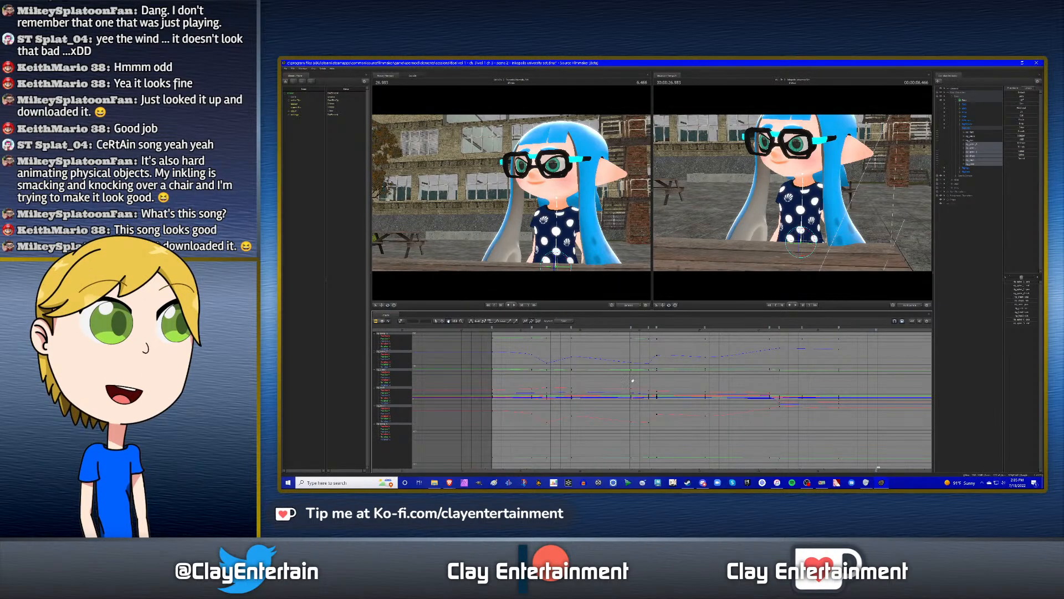
{"action": "middle_click_drag", "start_coordinate": [609, 369], "coordinate": [621, 371]}
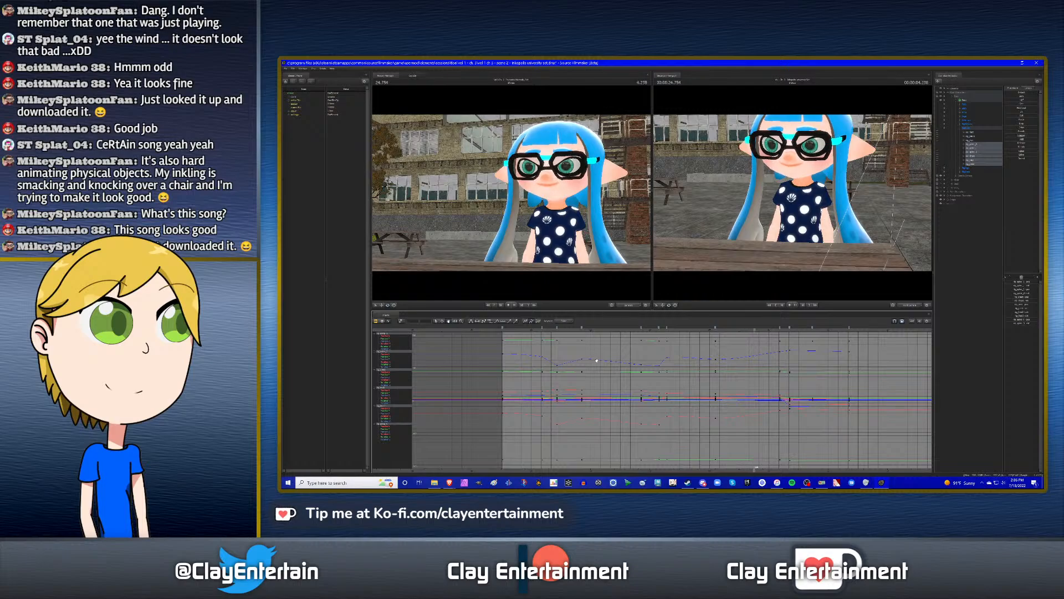
- Play back the turn and compare the poses at the keyframes at about 4.8 s and 5.8 s
{"action": "key", "text": "space"}
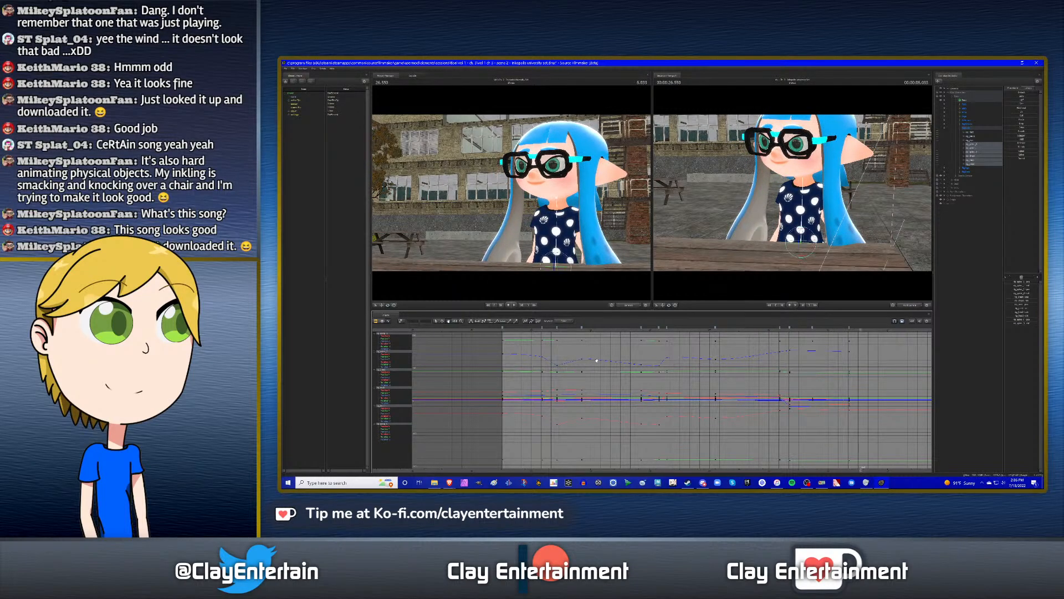
{"action": "key", "text": "Up"}
{"action": "key", "text": "Up"}
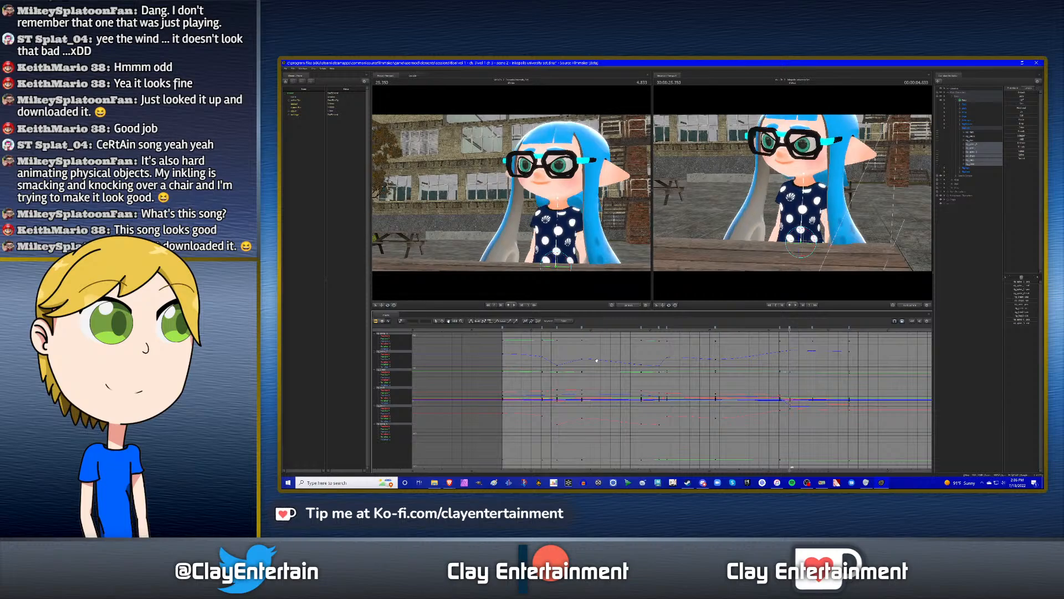
{"action": "key", "text": "Down"}
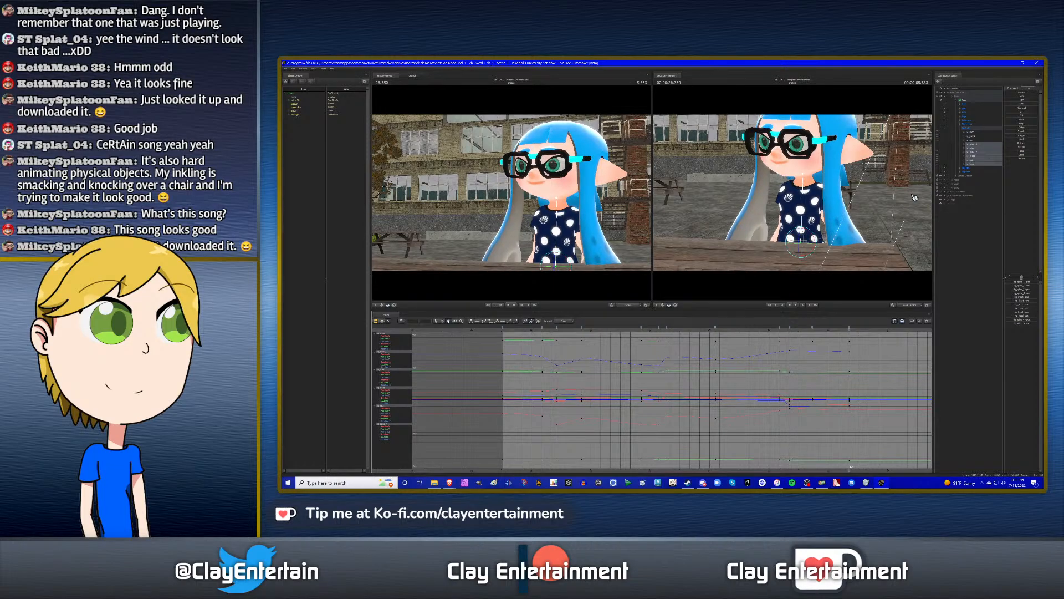
- Show only the upper spine bone's curves and replay the end of the turn from about 5 s
{"action": "left_click", "coordinate": [974, 155]}
{"action": "left_click", "coordinate": [970, 157]}
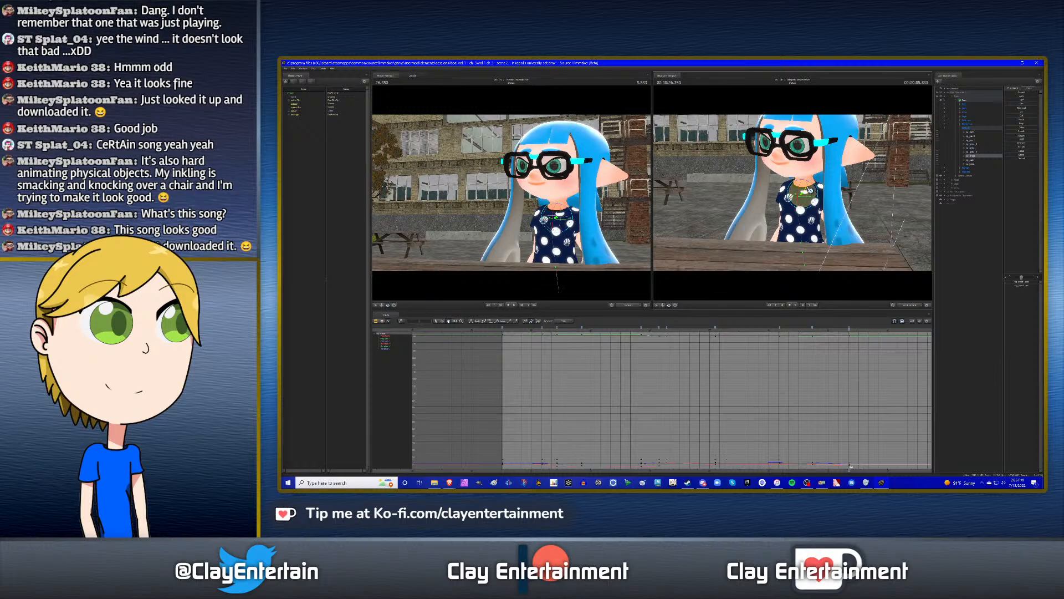
{"action": "left_click", "coordinate": [769, 327]}
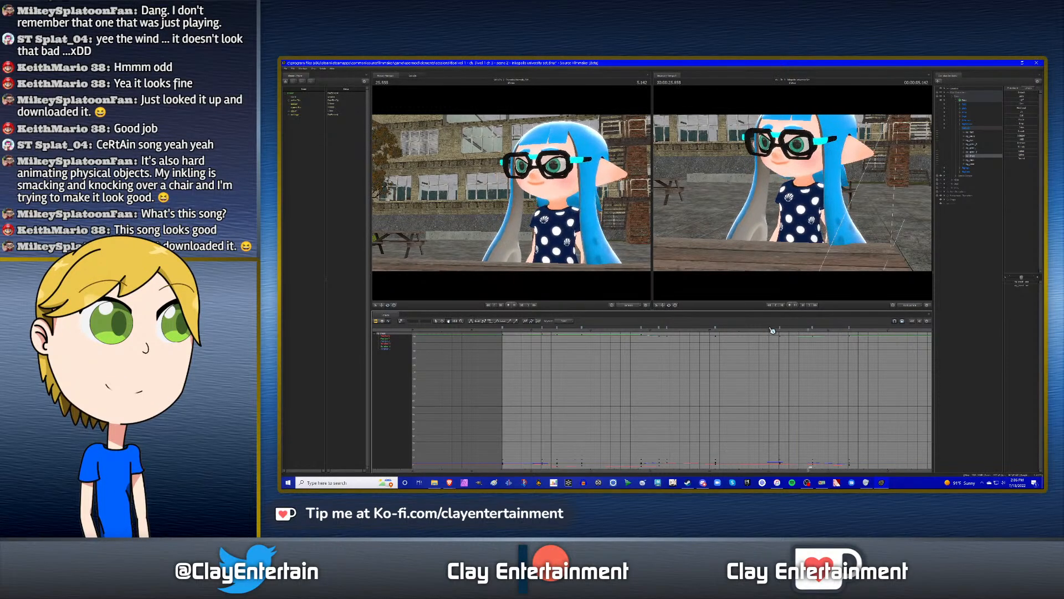
{"action": "key", "text": "space"}
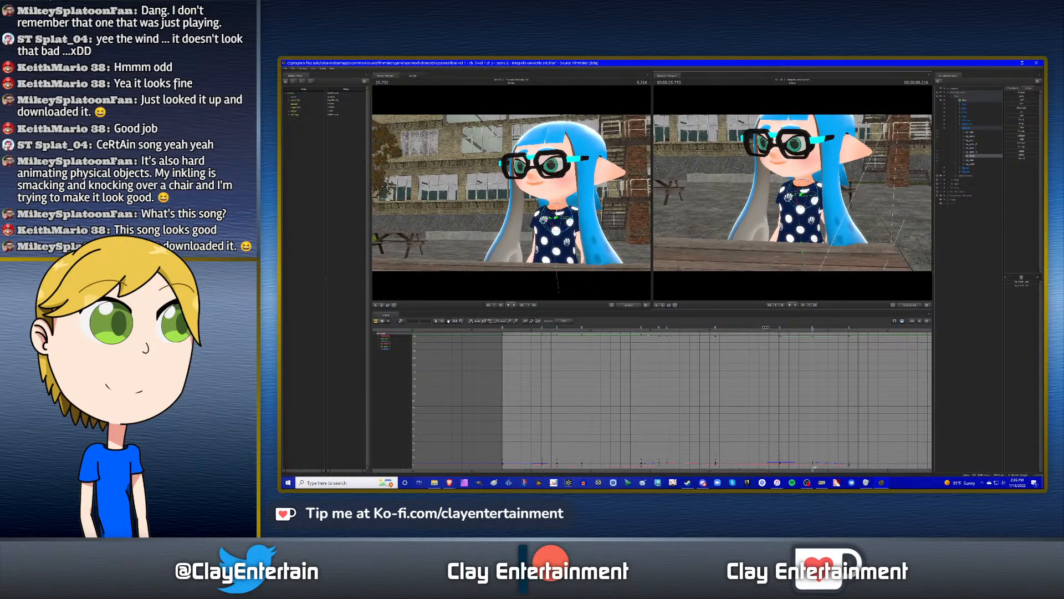
{"action": "key", "text": "space"}
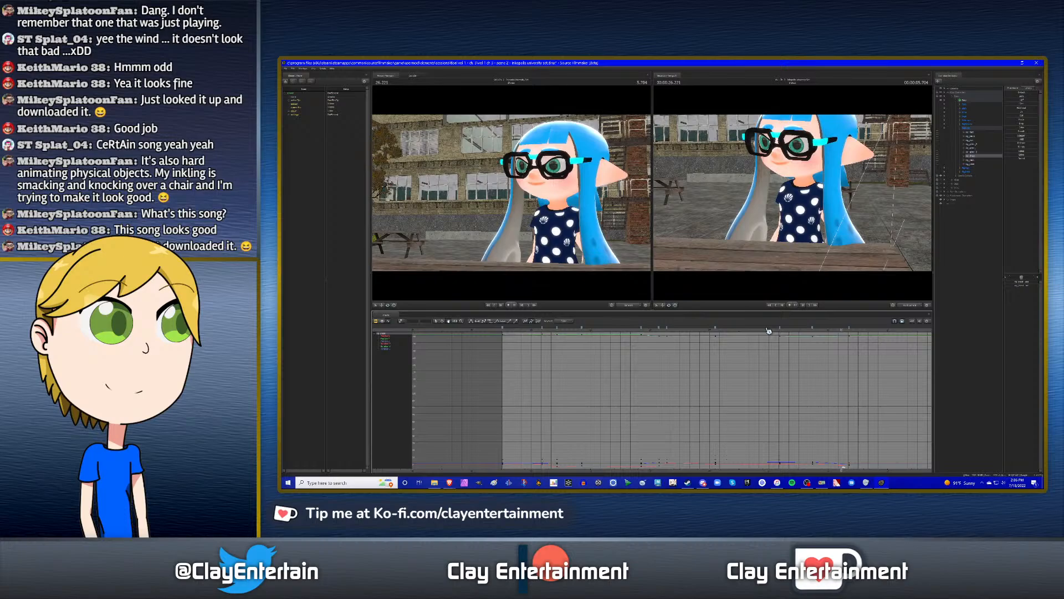
{"action": "left_click", "coordinate": [769, 331]}
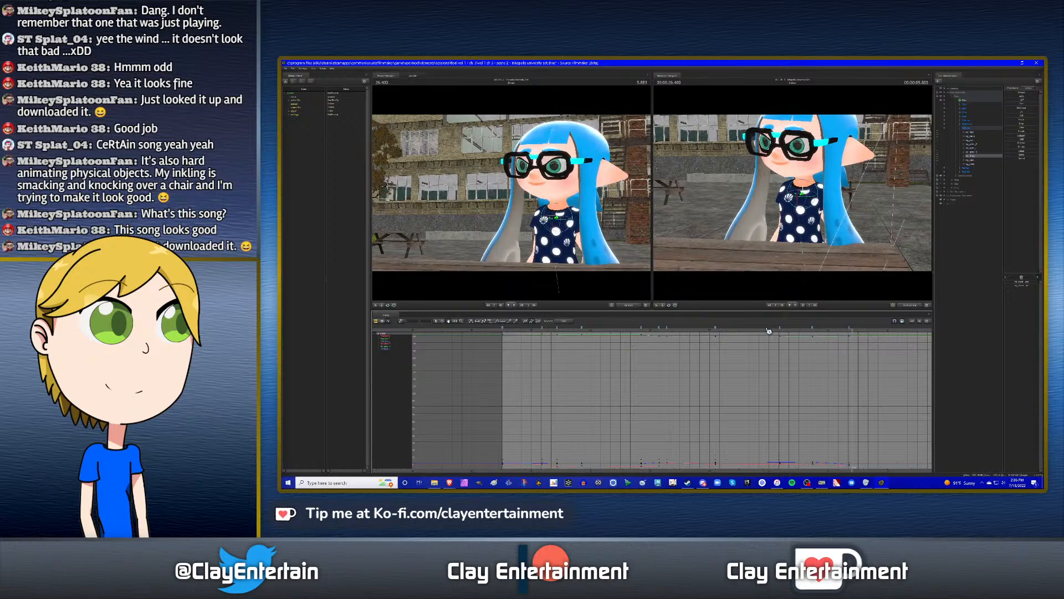
- At about 7.9 s, nudge the Inkling's hip bone very slightly to add a keyframe after the turn
{"action": "middle_click_drag", "start_coordinate": [696, 393], "coordinate": [509, 386]}
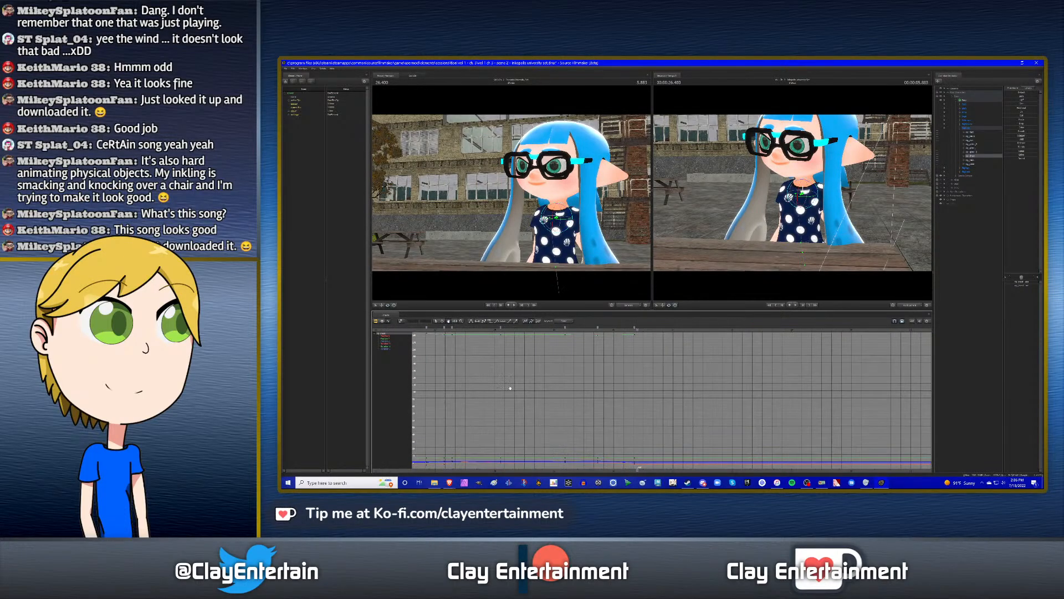
{"action": "middle_click_drag", "start_coordinate": [648, 403], "coordinate": [597, 383]}
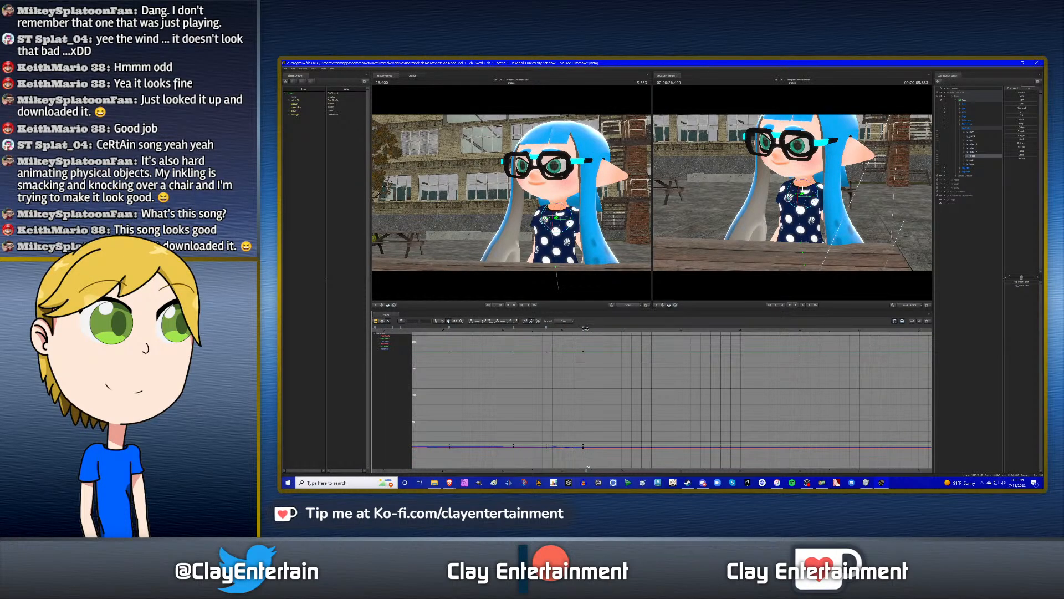
{"action": "left_click_drag", "start_coordinate": [581, 329], "coordinate": [636, 334]}
{"action": "left_click_drag", "start_coordinate": [690, 336], "coordinate": [706, 337]}
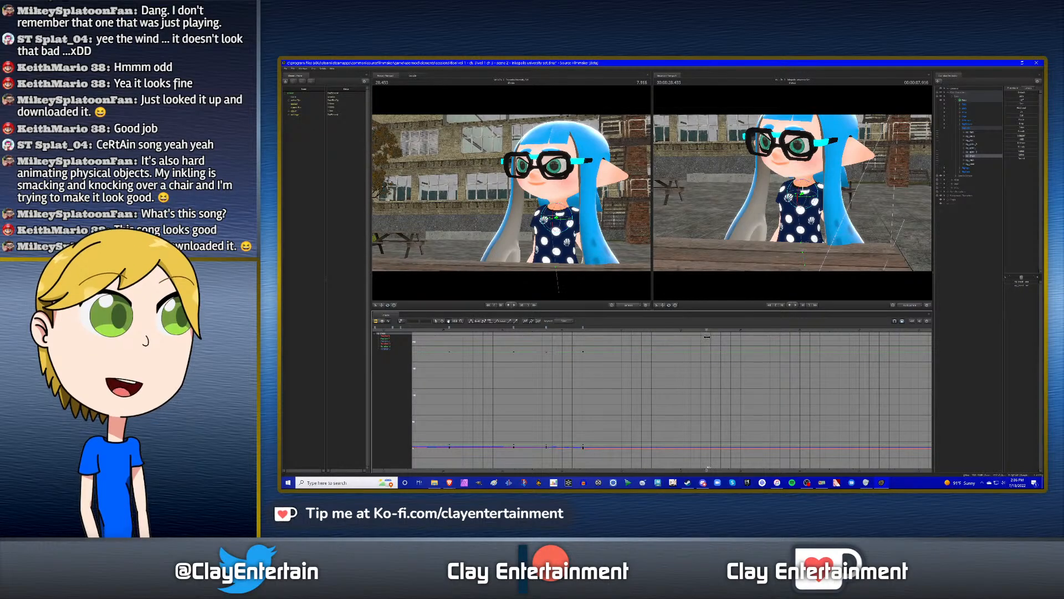
{"action": "left_click", "coordinate": [975, 145]}
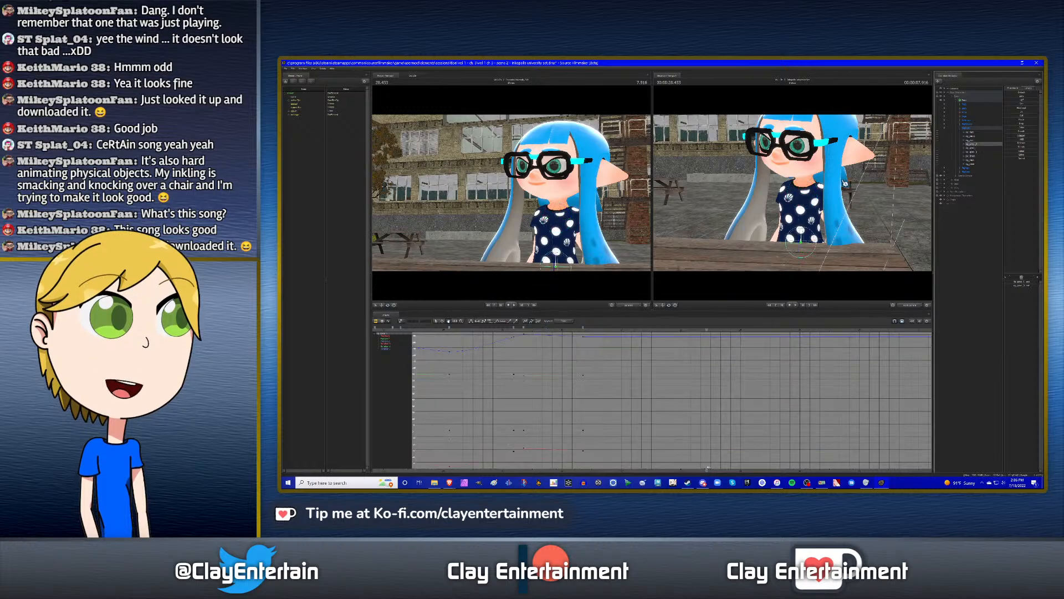
{"action": "left_click_drag", "start_coordinate": [794, 196], "coordinate": [837, 195], "text": "alt"}
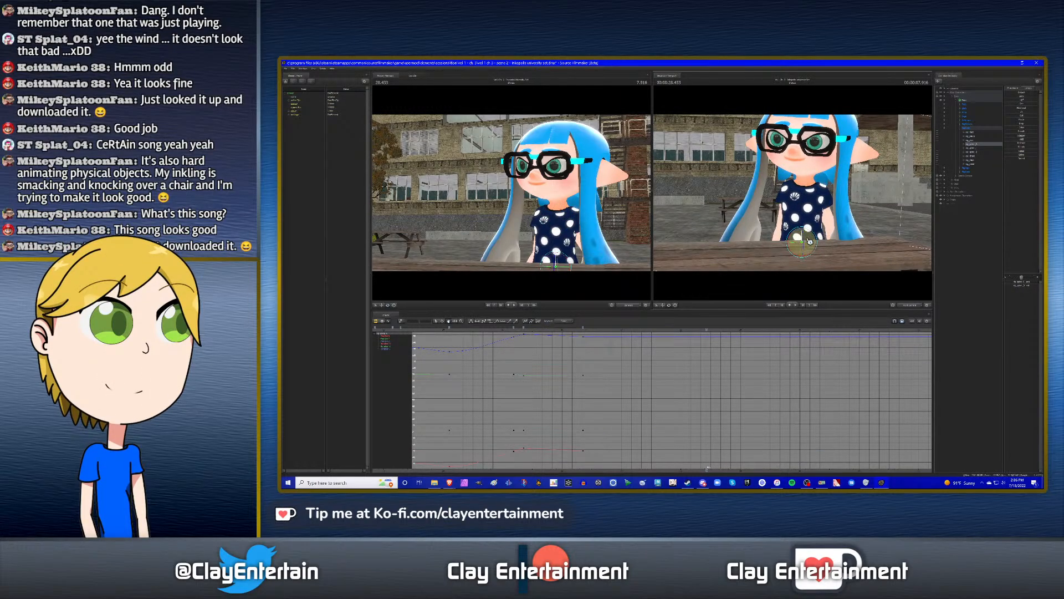
{"action": "left_click_drag", "start_coordinate": [809, 241], "coordinate": [807, 242]}
{"action": "key", "text": "ctrl+z"}
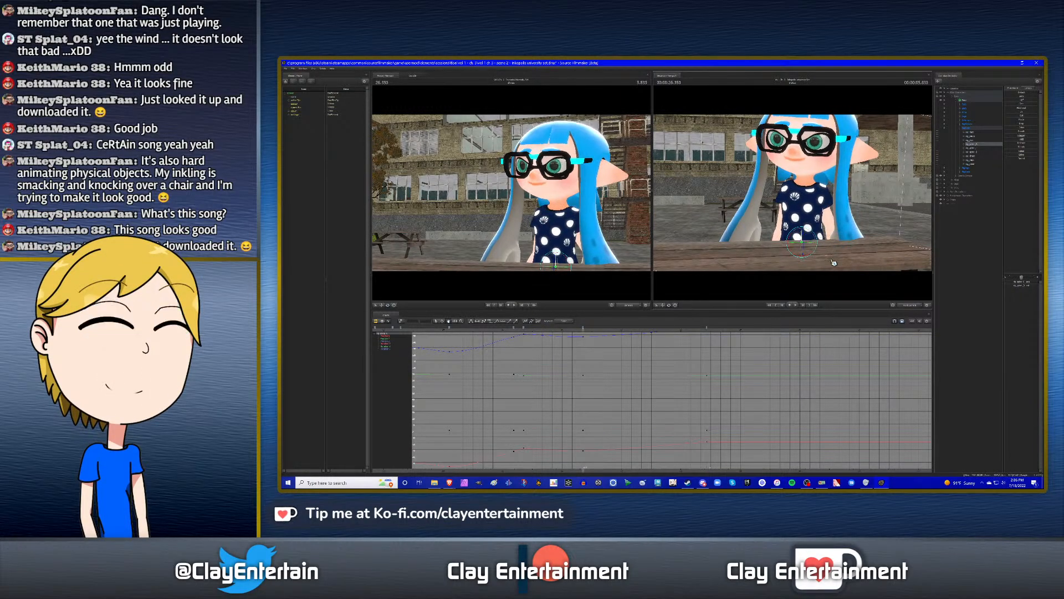
{"action": "key", "text": "ctrl+y"}
- Nudge the lower spine bone very slightly at about 7.9 s to give it a keyframe there
{"action": "left_click", "coordinate": [976, 147]}
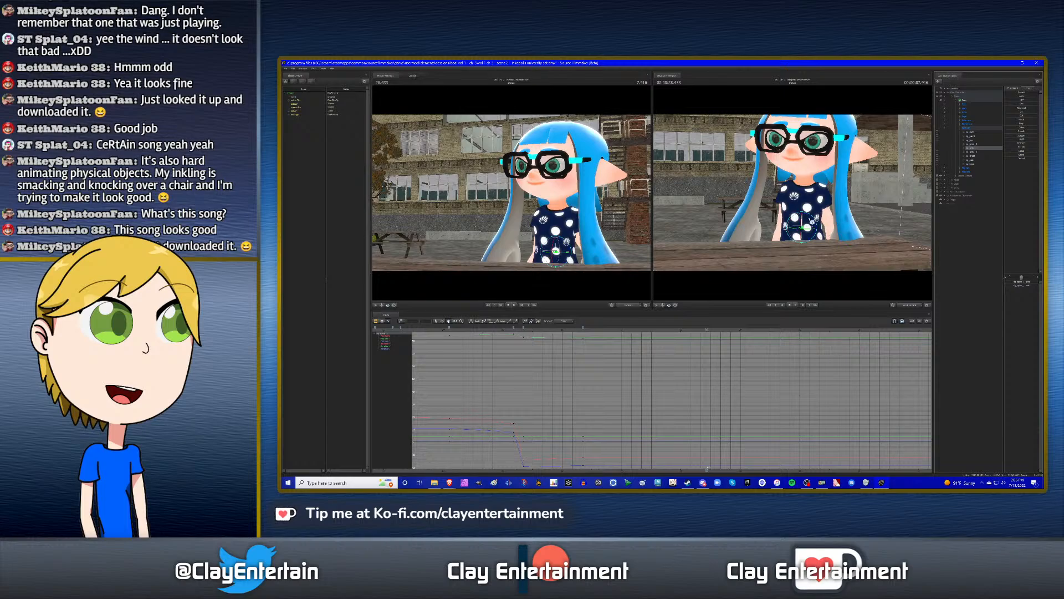
{"action": "left_click_drag", "start_coordinate": [809, 224], "coordinate": [811, 224]}
{"action": "key", "text": "ctrl+z"}
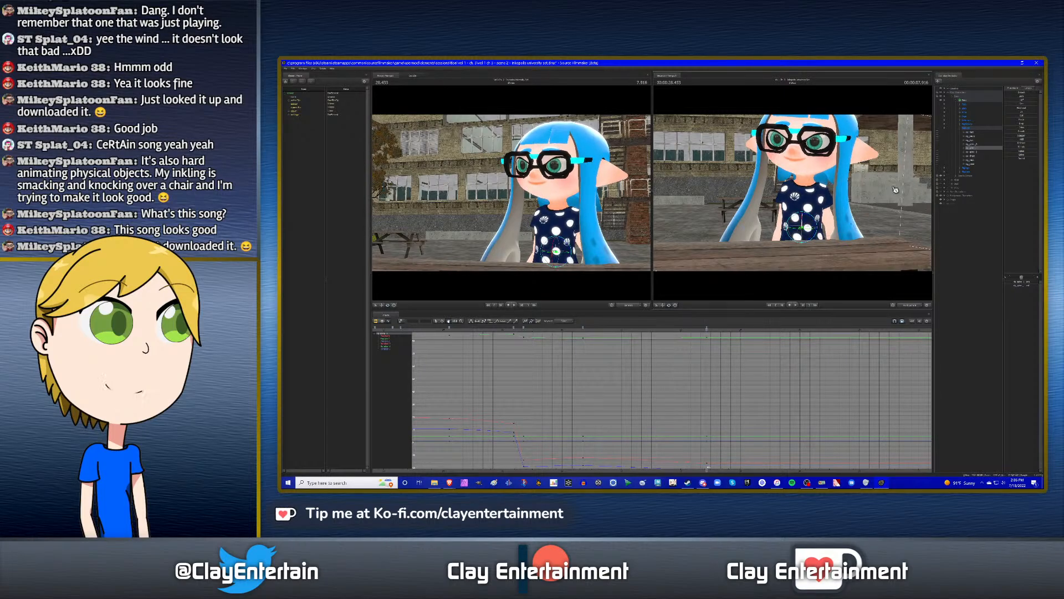
{"action": "key", "text": "ctrl+y"}
- Add matching keyframes at about 7.9 s to the middle spine, upper spine, neck and head bones
{"action": "left_click", "coordinate": [976, 152]}
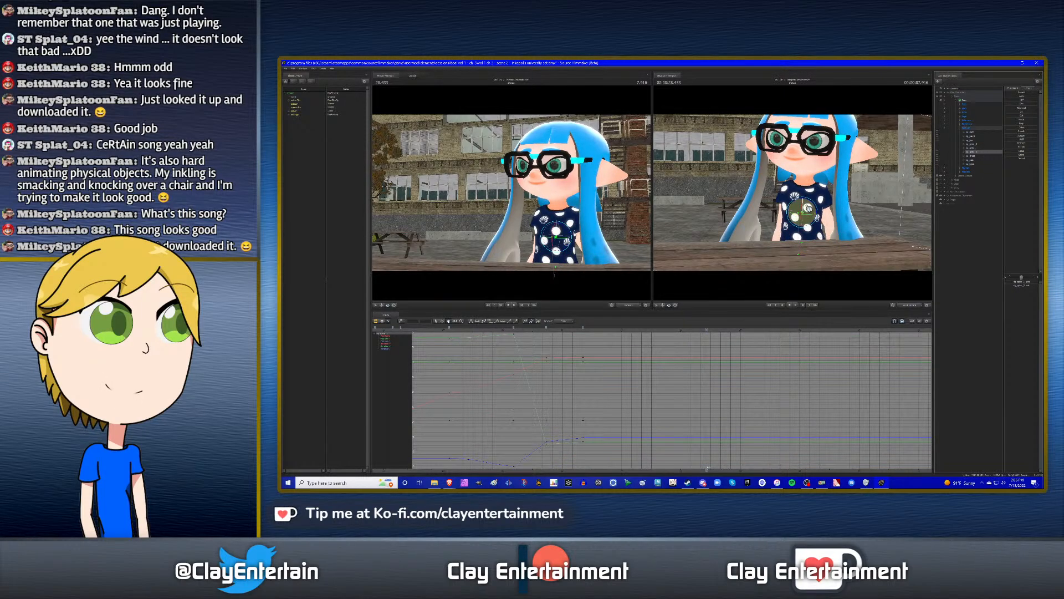
{"action": "left_click", "coordinate": [975, 155]}
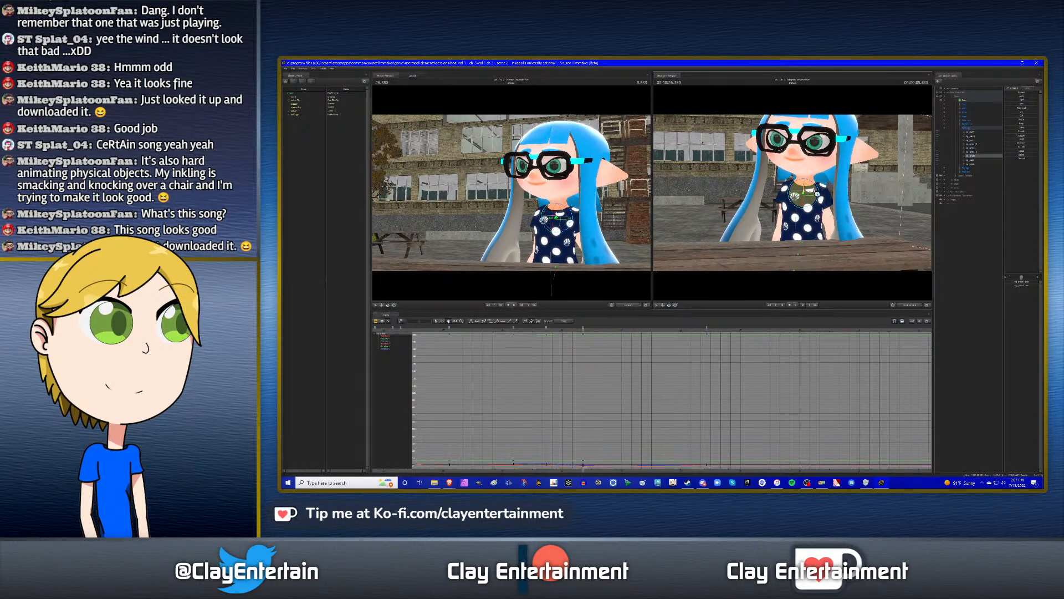
{"action": "left_click", "coordinate": [975, 161]}
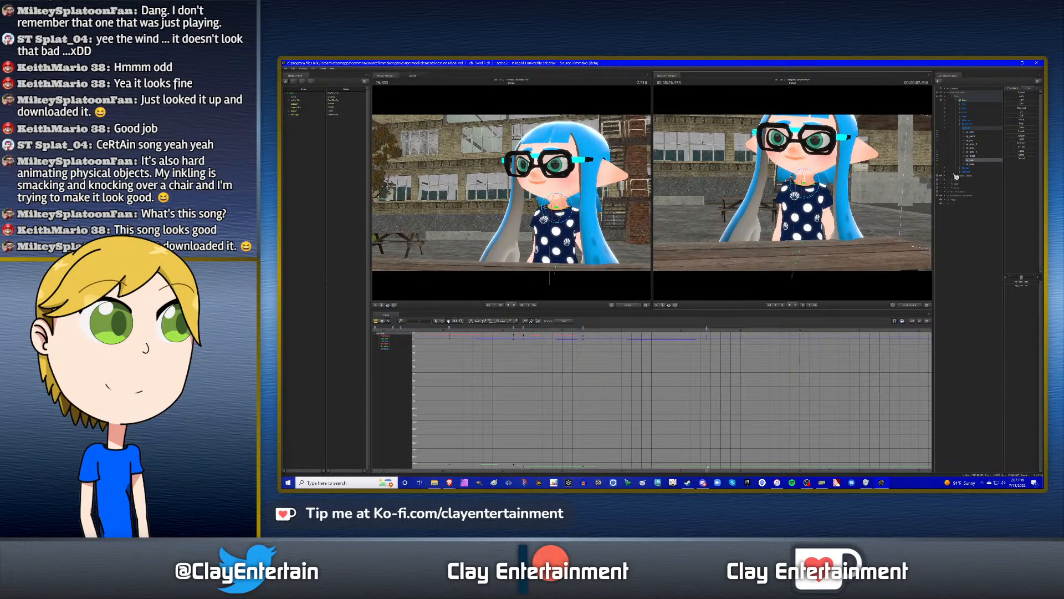
{"action": "left_click", "coordinate": [973, 165]}
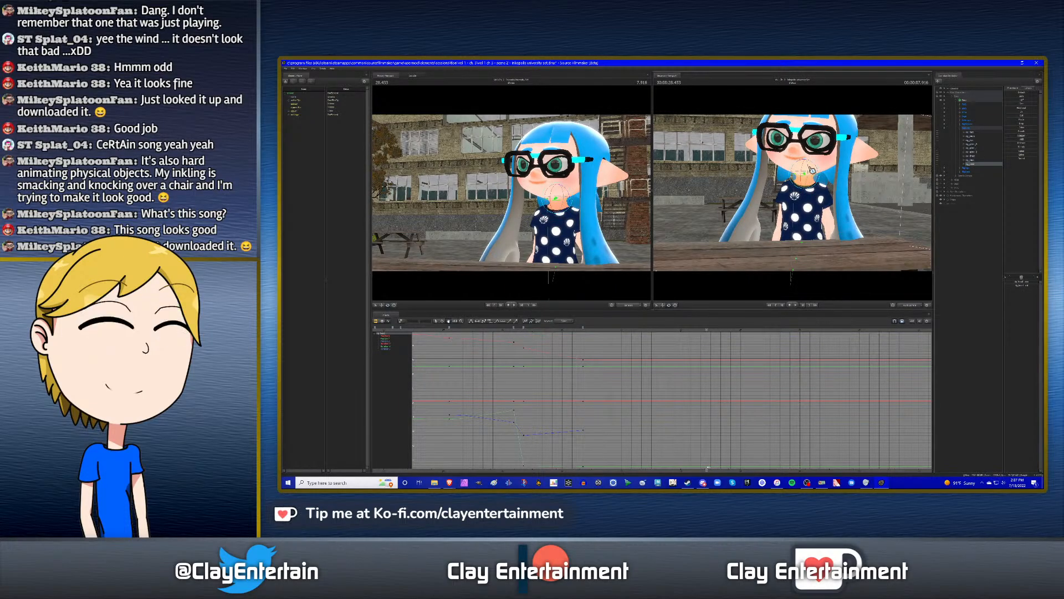
- Replay the end of the turn through to about 8 s several times to check the settling motion
{"action": "left_click", "coordinate": [506, 334]}
{"action": "key", "text": "space"}
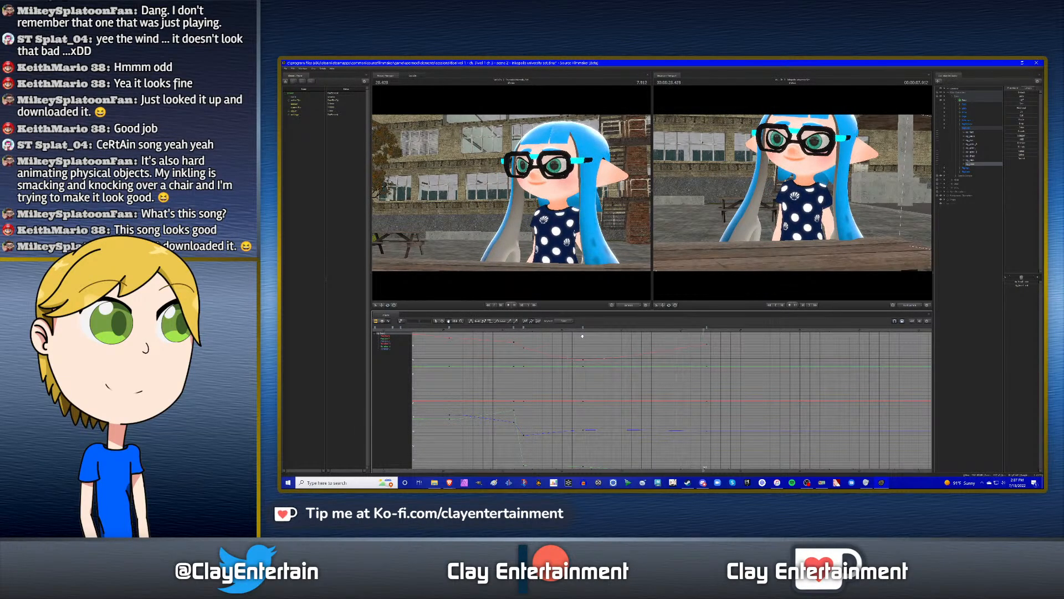
{"action": "scroll", "coordinate": [715, 358], "scroll_direction": "down", "scroll_amount": 5}
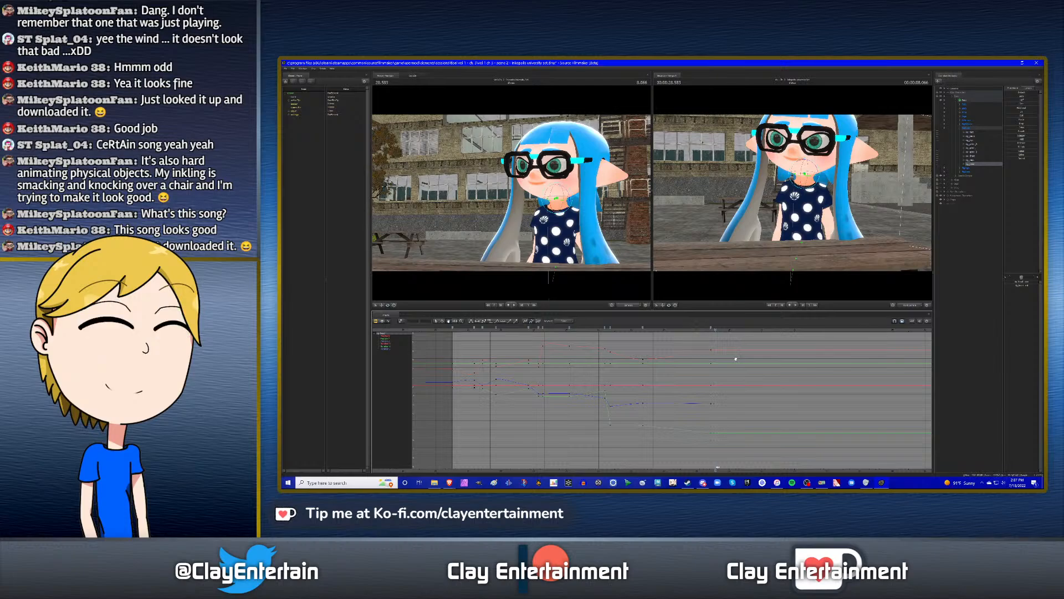
{"action": "key", "text": "Up"}
{"action": "key", "text": "space"}
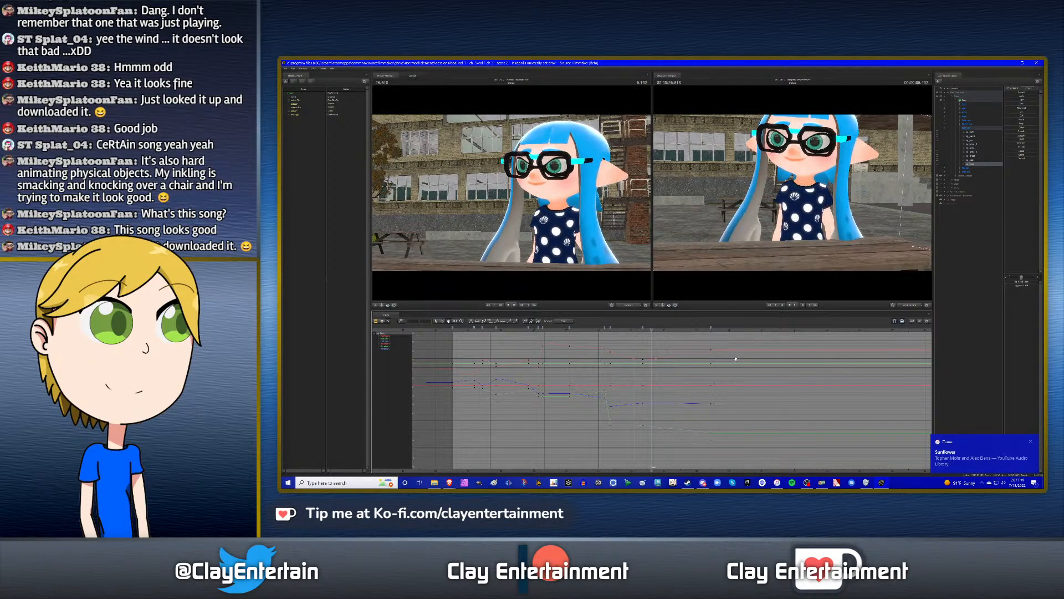
{"action": "key", "text": "space"}
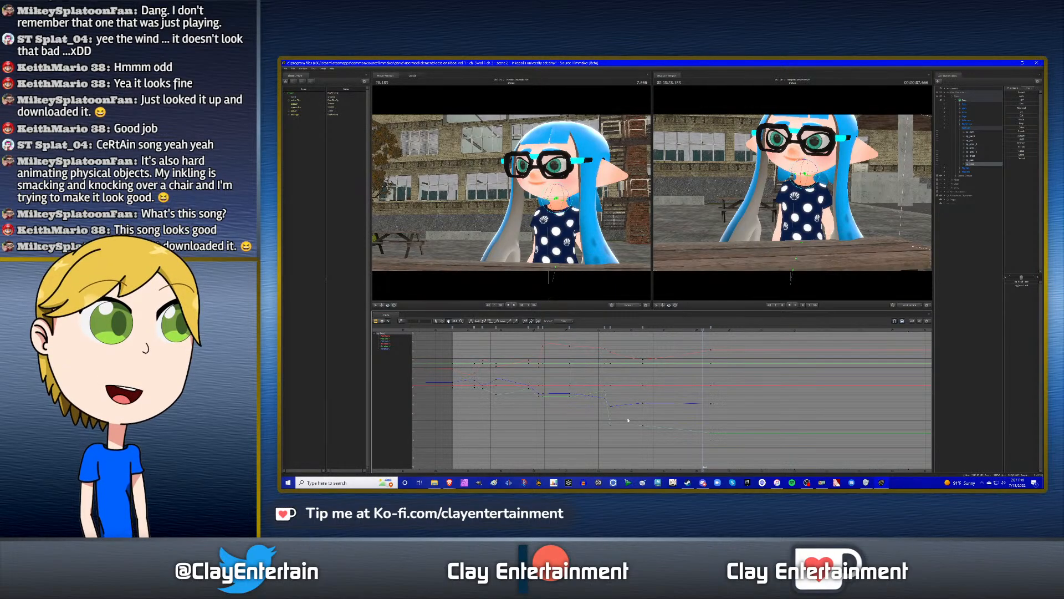
{"action": "middle_click_drag", "start_coordinate": [647, 376], "coordinate": [687, 379]}
{"action": "key", "text": "space"}
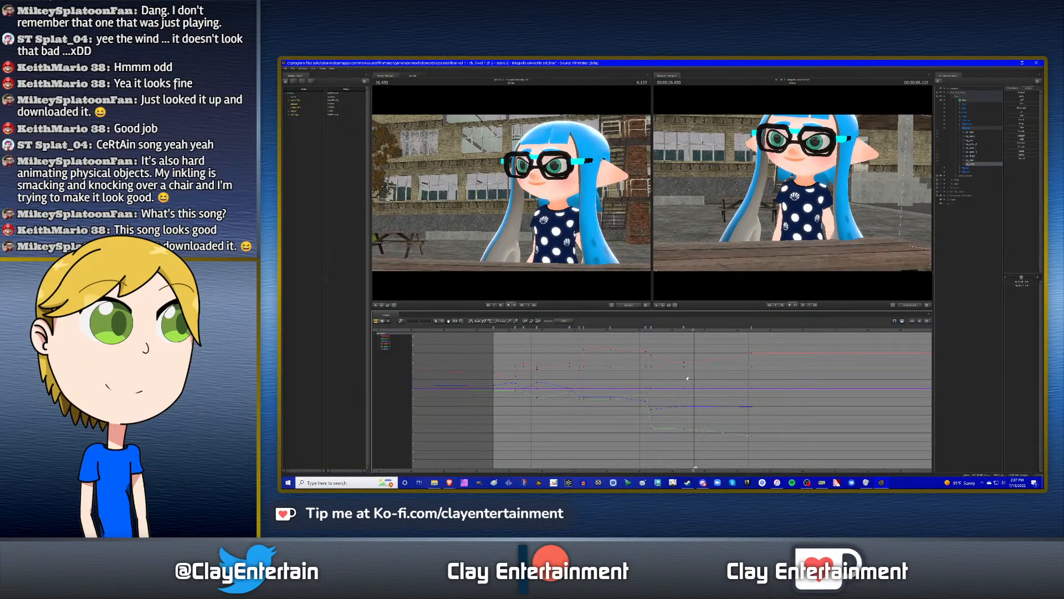
- Compare the lower, middle and upper spine bones' curves and keyframe timing around 5 to 5.6 s
{"action": "left_click", "coordinate": [623, 330]}
{"action": "left_click", "coordinate": [605, 331]}
{"action": "scroll", "coordinate": [649, 340], "scroll_direction": "up", "scroll_amount": 2}
{"action": "left_click_drag", "start_coordinate": [629, 331], "coordinate": [659, 328]}
{"action": "left_click", "coordinate": [974, 148]}
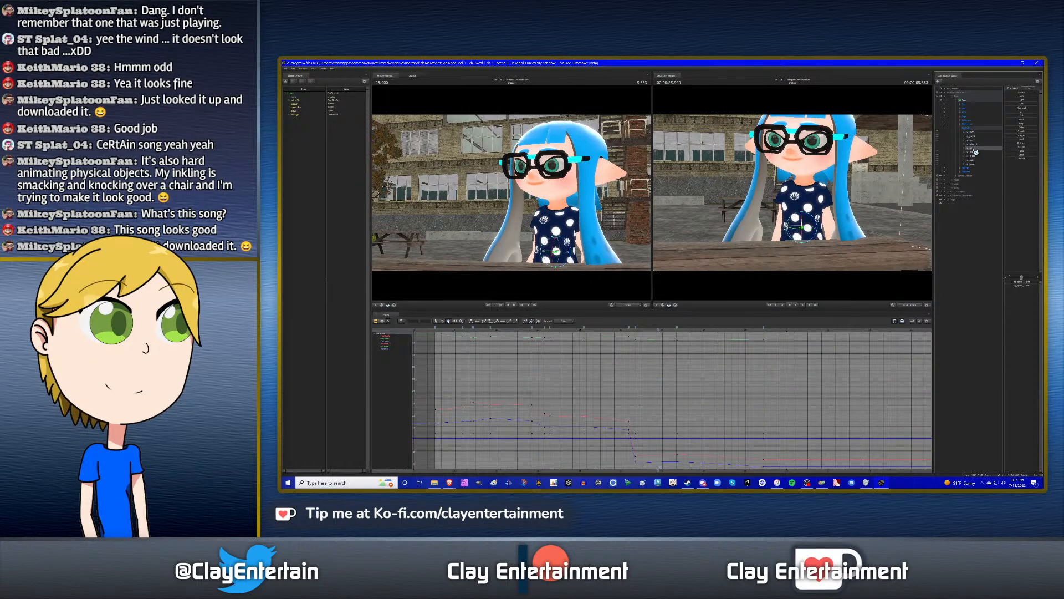
{"action": "left_click", "coordinate": [974, 152]}
{"action": "left_click", "coordinate": [974, 156]}
{"action": "left_click", "coordinate": [975, 152]}
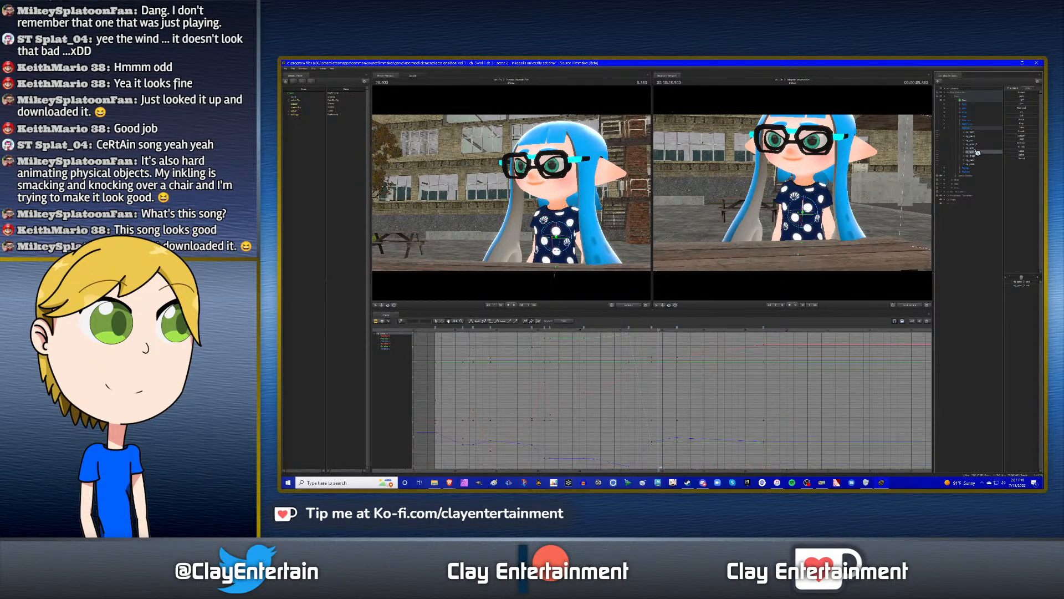
{"action": "left_click", "coordinate": [976, 149]}
{"action": "left_click", "coordinate": [977, 152]}
{"action": "left_click", "coordinate": [977, 156]}
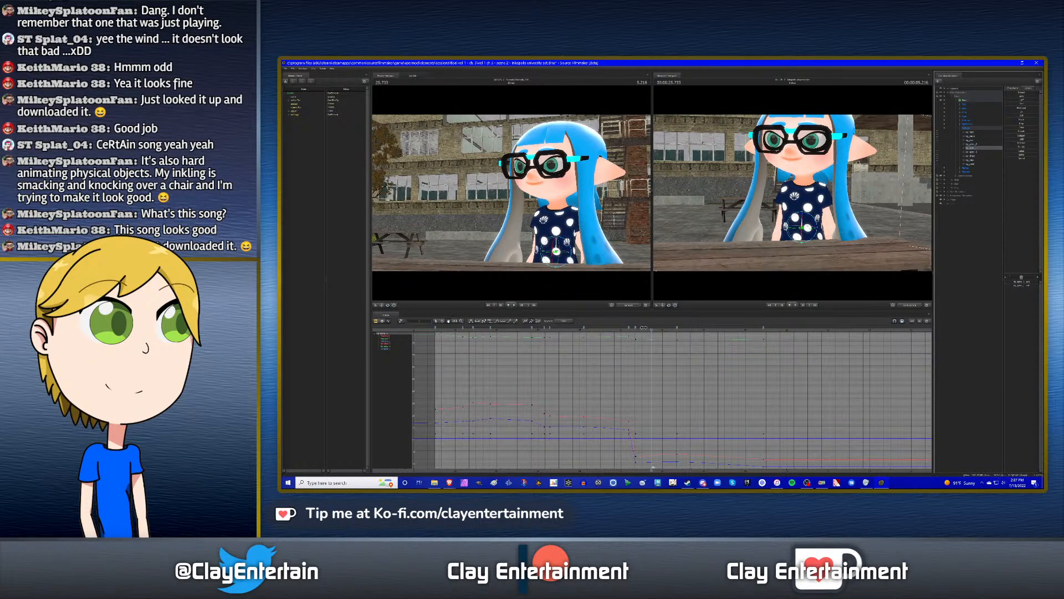
- Move the lower spine bone's keyframe at about 4.8 s to about 5.2 s and replay the turn
{"action": "left_click_drag", "start_coordinate": [636, 328], "coordinate": [652, 327]}
{"action": "left_click", "coordinate": [621, 331]}
{"action": "key", "text": "space"}
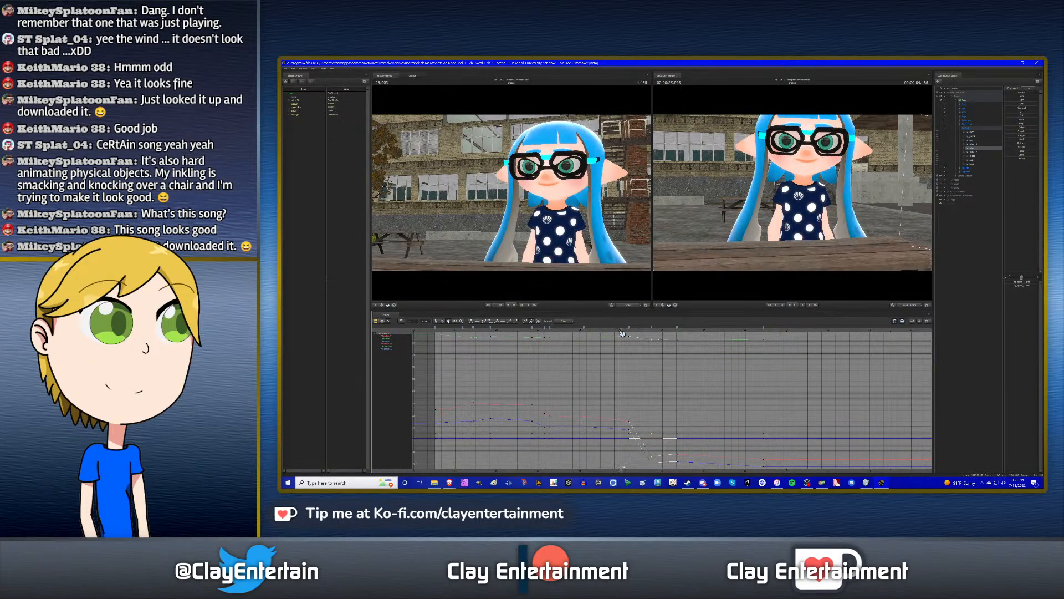
{"action": "key", "text": "space"}
{"action": "left_click", "coordinate": [652, 332]}
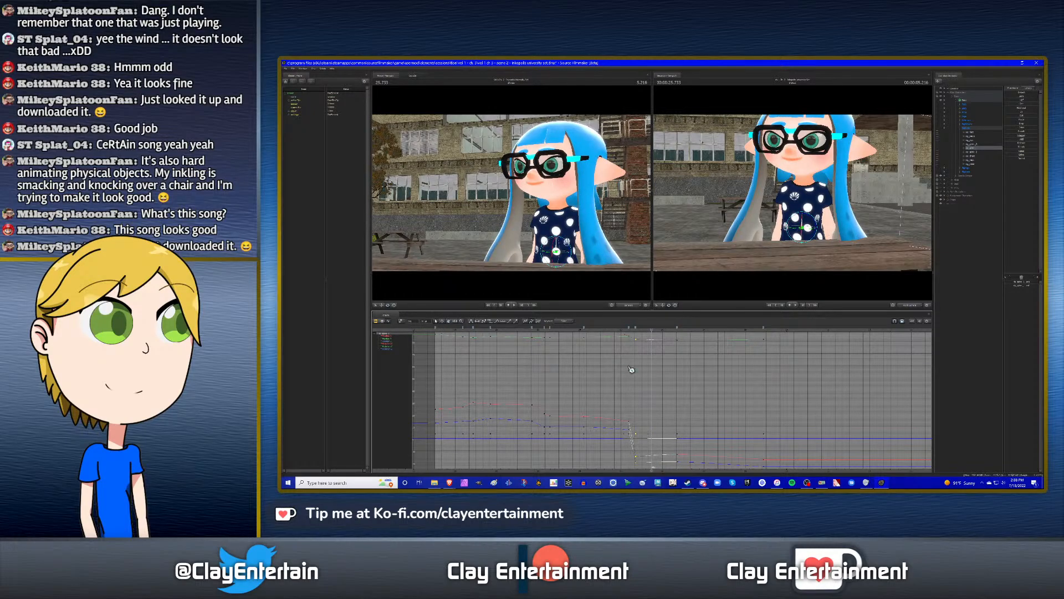
- Select the neck and head bones, move their keyframe at about 4.8 s to about 5.2 s and play back
{"action": "left_click", "coordinate": [972, 160]}
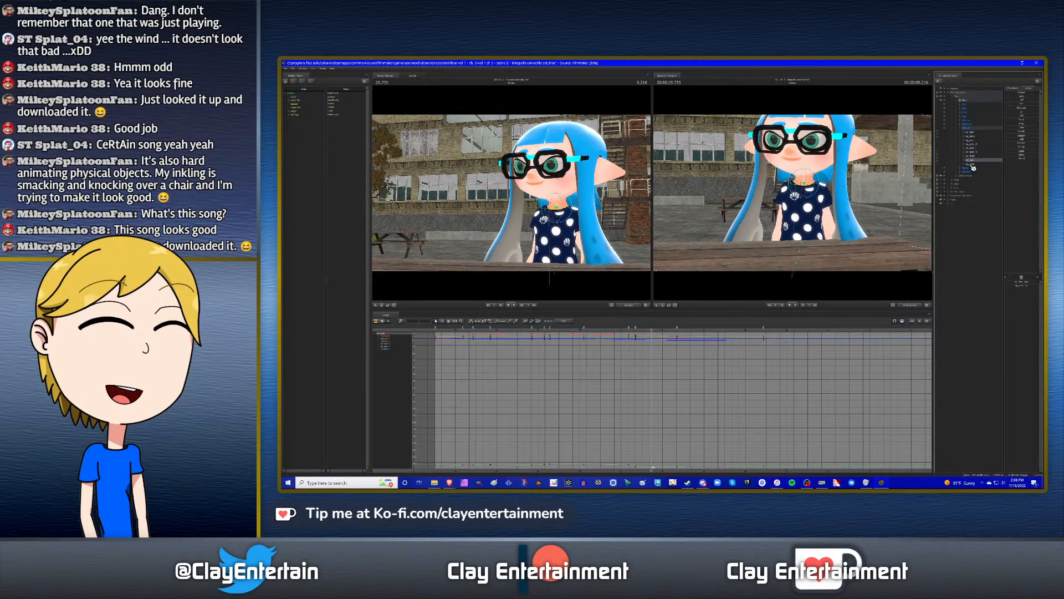
{"action": "left_click", "coordinate": [971, 165], "text": "ctrl"}
{"action": "scroll", "coordinate": [629, 370], "scroll_direction": "up", "scroll_amount": 2}
{"action": "scroll", "coordinate": [644, 373], "scroll_direction": "down", "scroll_amount": 5}
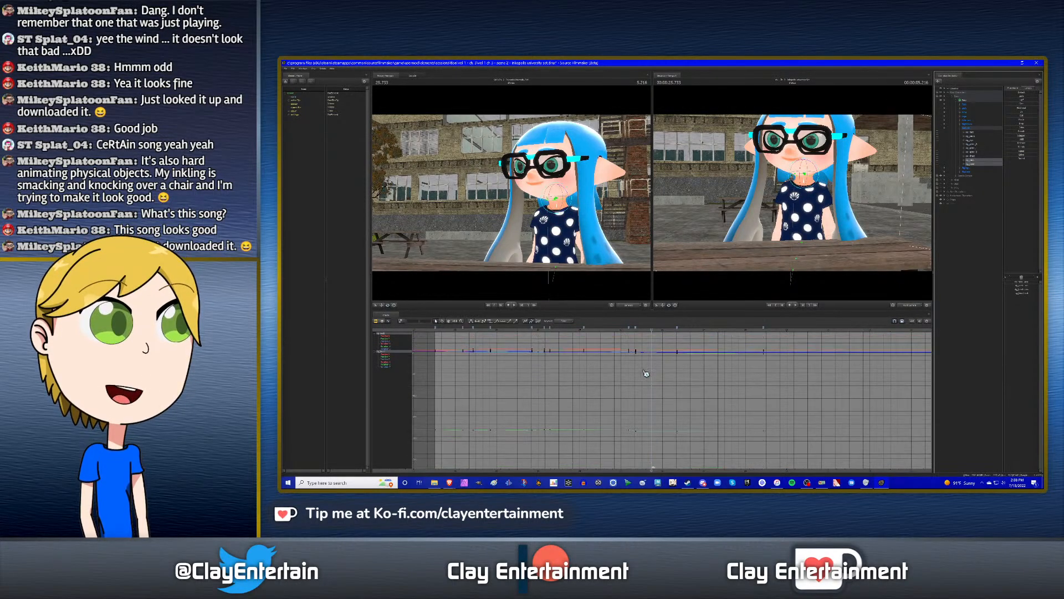
{"action": "scroll", "coordinate": [646, 373], "scroll_direction": "up", "scroll_amount": 3}
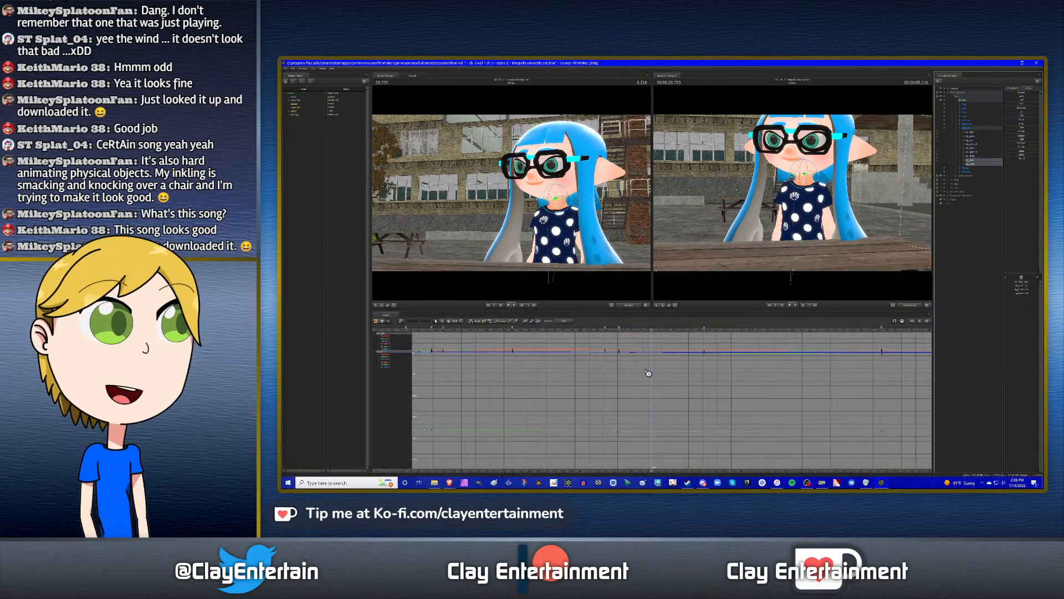
{"action": "left_click", "coordinate": [619, 328]}
{"action": "left_click_drag", "start_coordinate": [620, 327], "coordinate": [652, 327]}
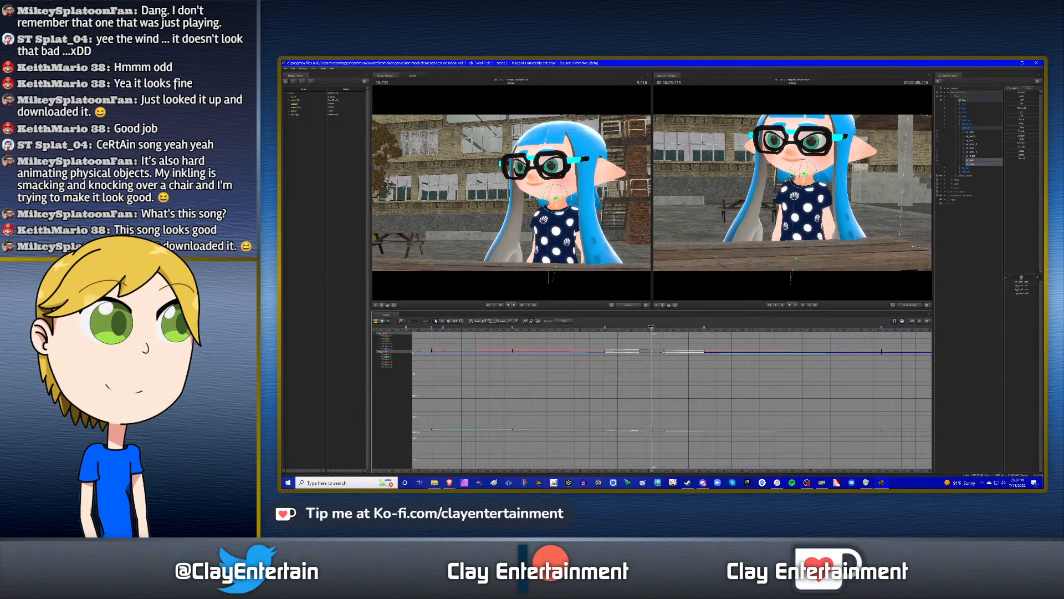
{"action": "left_click", "coordinate": [634, 386]}
{"action": "left_click", "coordinate": [594, 328]}
{"action": "key", "text": "space"}
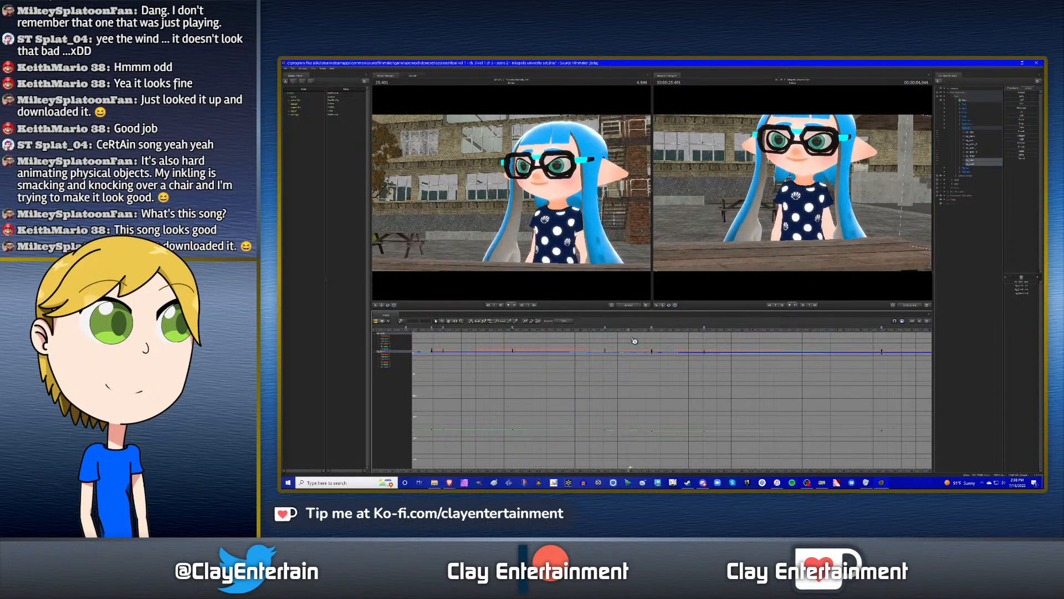
- Replay the turn from about 4.5 s and from further back to check the retimed neck and head keyframe
{"action": "left_click", "coordinate": [595, 329]}
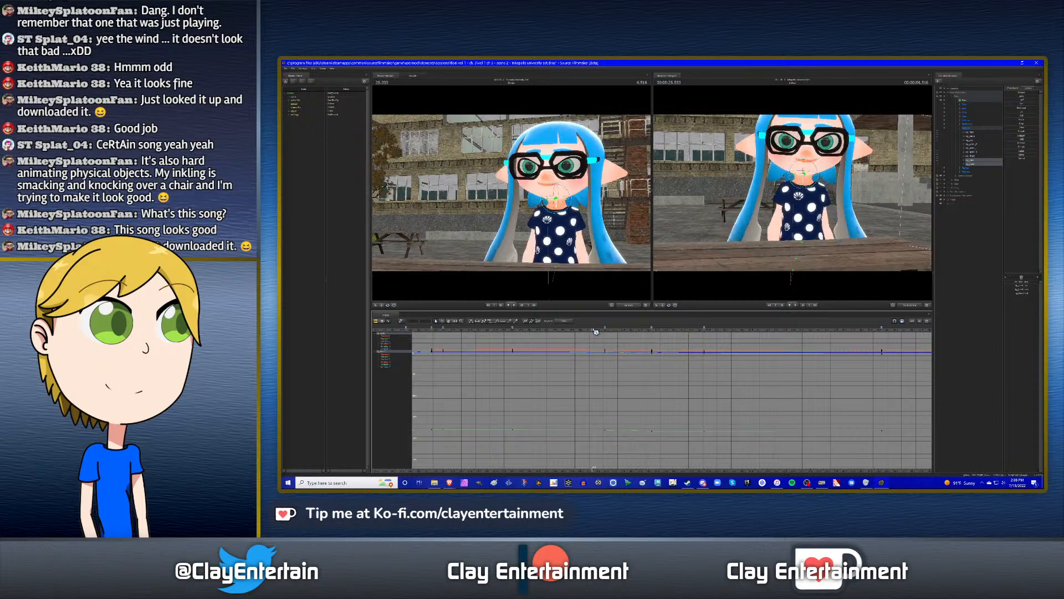
{"action": "key", "text": "space"}
{"action": "key", "text": "space"}
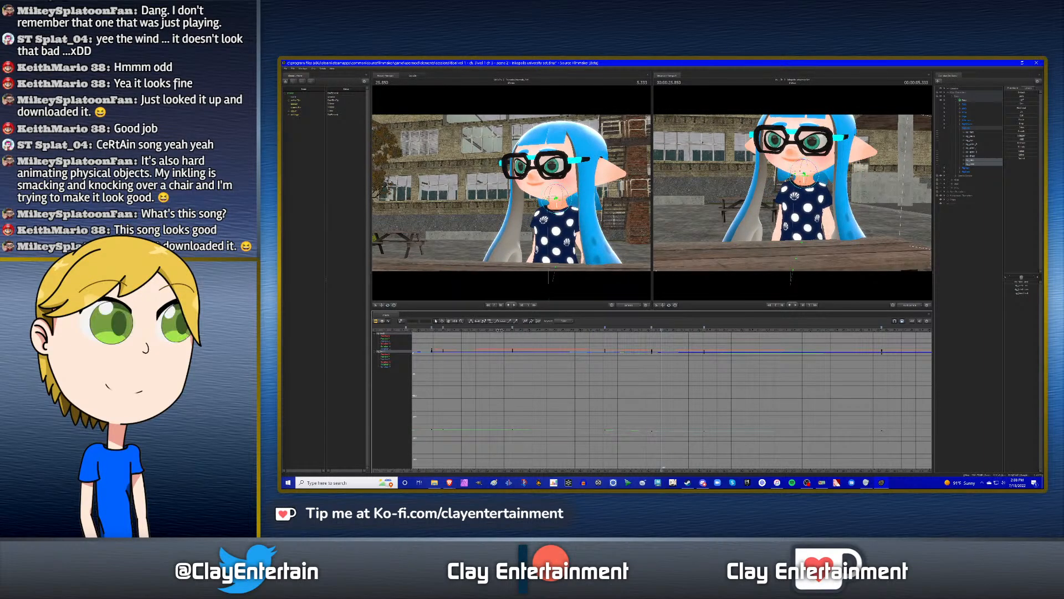
{"action": "left_click", "coordinate": [500, 329]}
{"action": "key", "text": "space"}
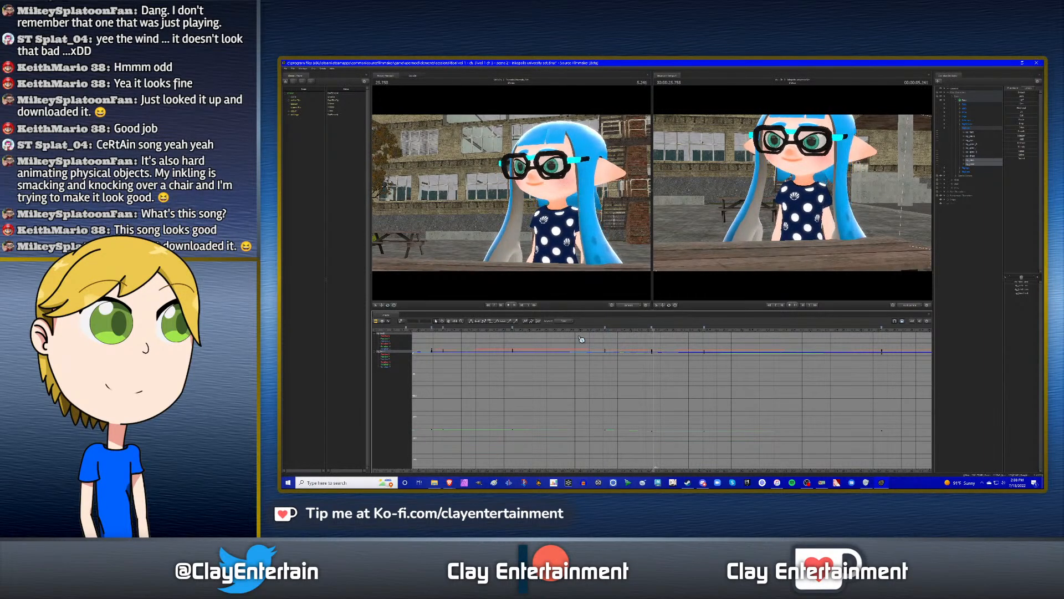
{"action": "key", "text": "space"}
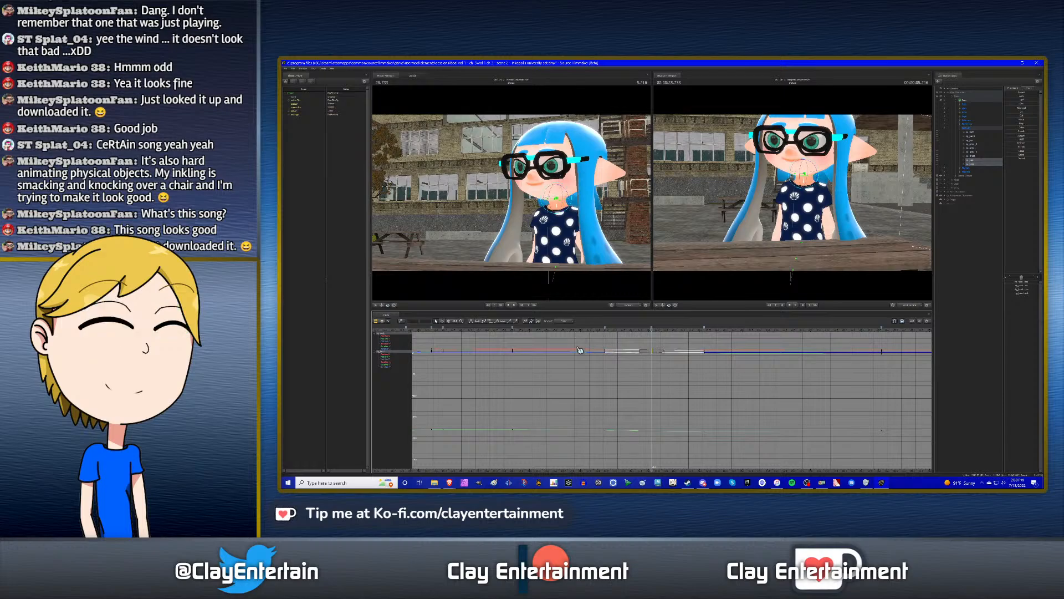
- Undo the last move of the neck and head bones' keyframe and replay the turn from about 4.5 s
{"action": "key", "text": "ctrl+z"}
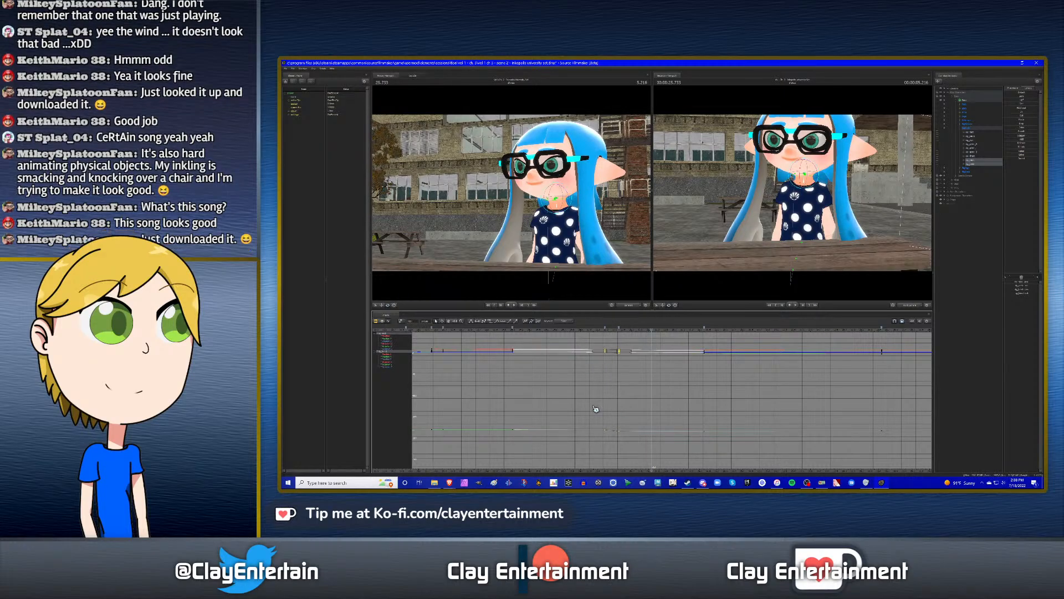
{"action": "left_click", "coordinate": [594, 330]}
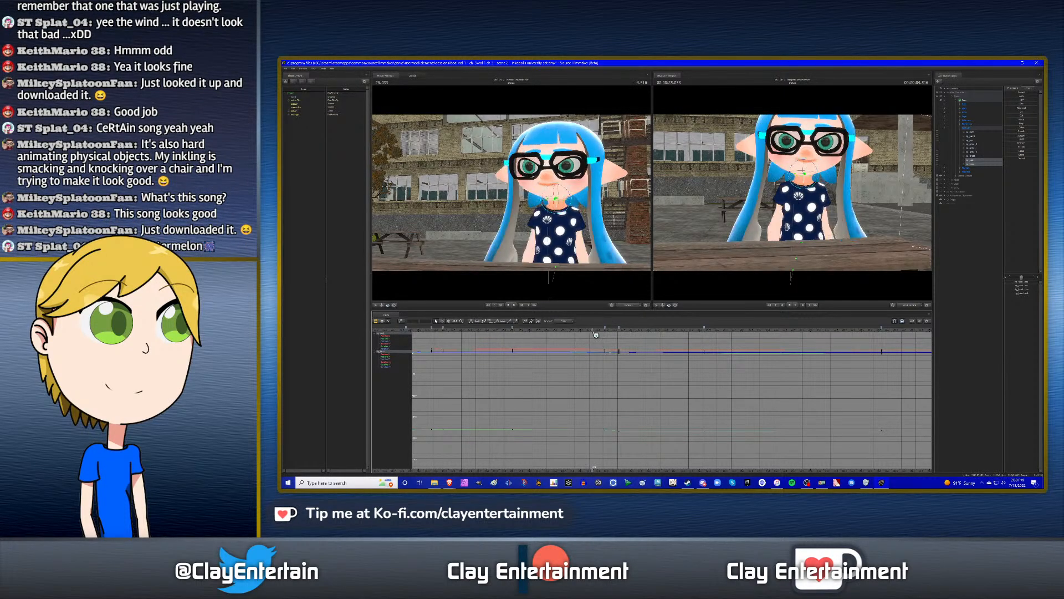
{"action": "key", "text": "space"}
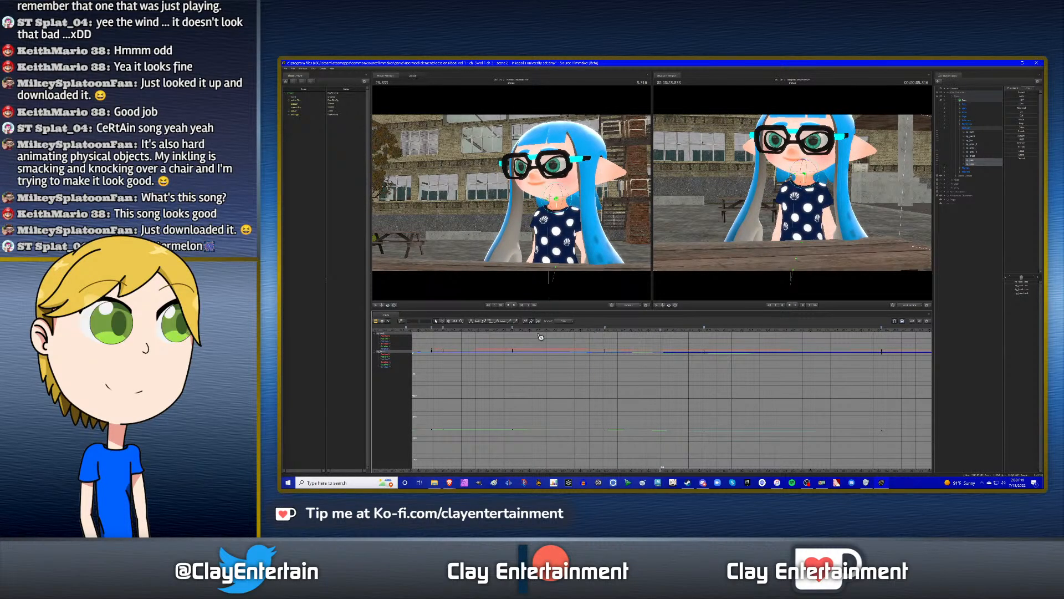
{"action": "left_click", "coordinate": [504, 330]}
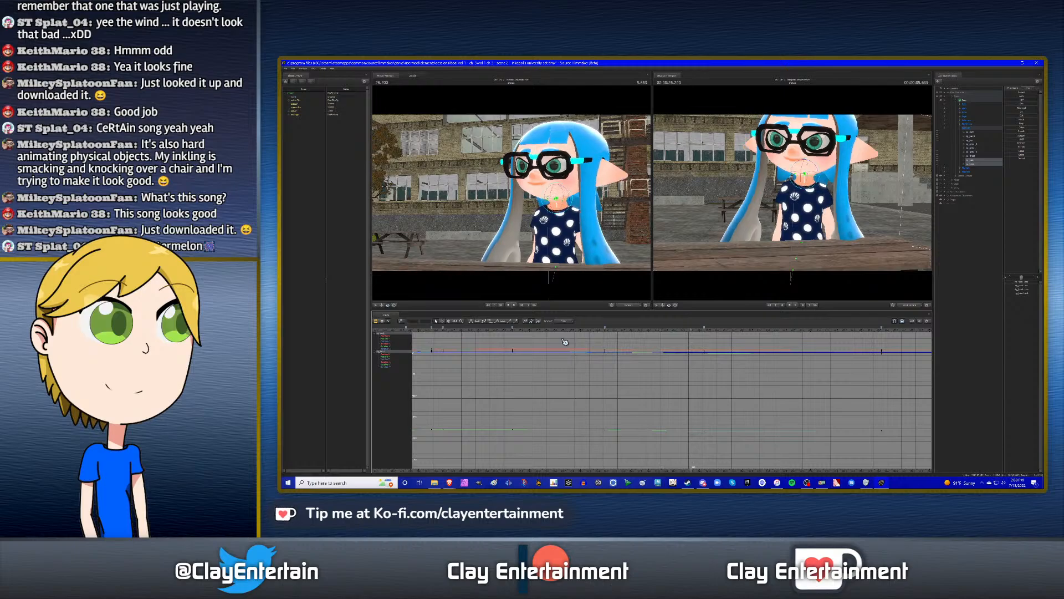
{"action": "key", "text": "space"}
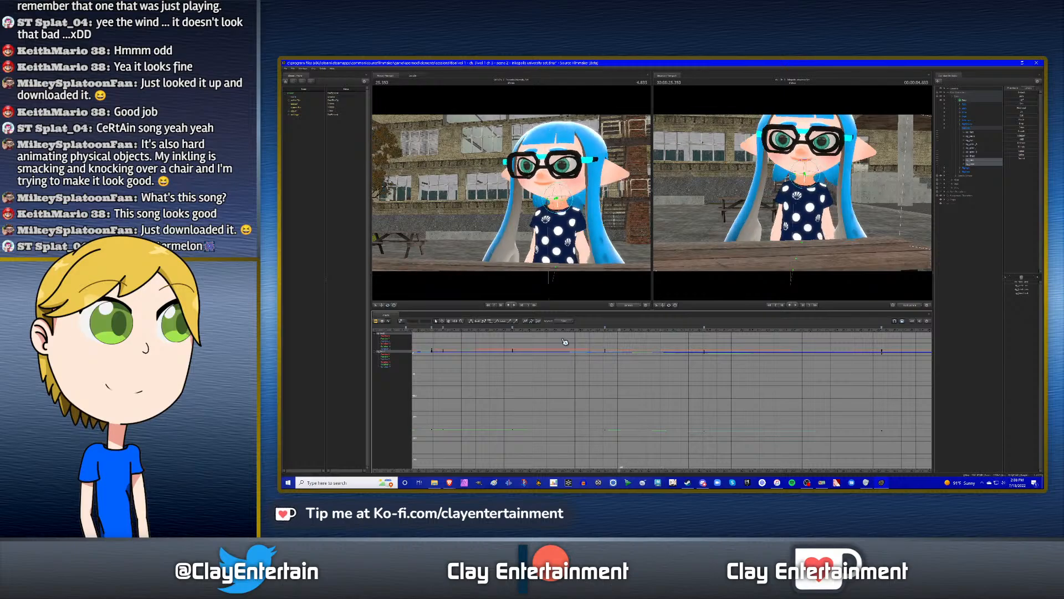
- Select the head bone, rotate it slightly at the keyframe at about 4.8 s and replay the turn
{"action": "left_click", "coordinate": [628, 405]}
{"action": "left_click", "coordinate": [805, 179]}
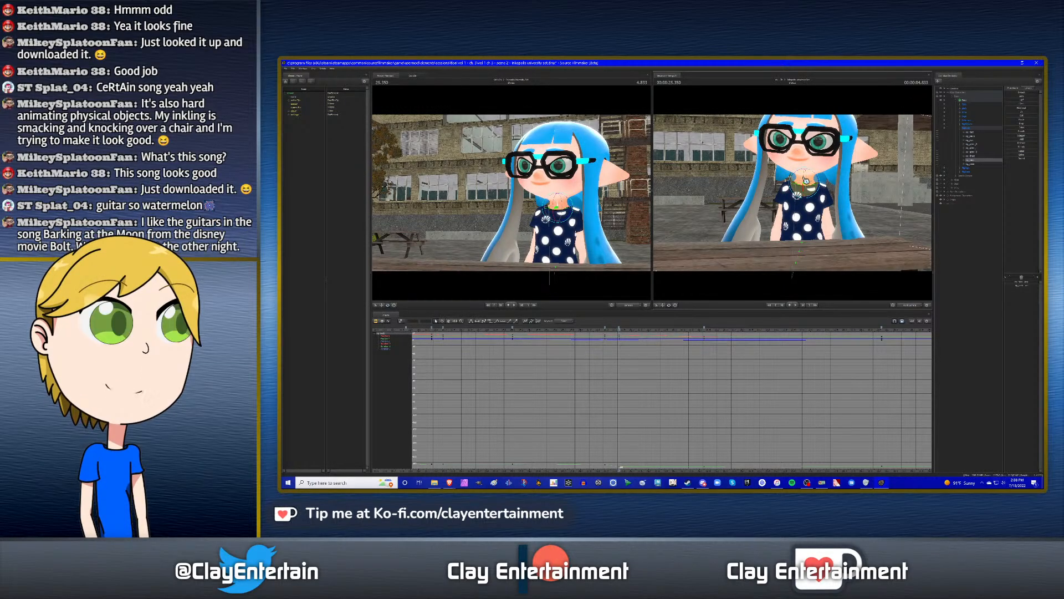
{"action": "key", "text": "space"}
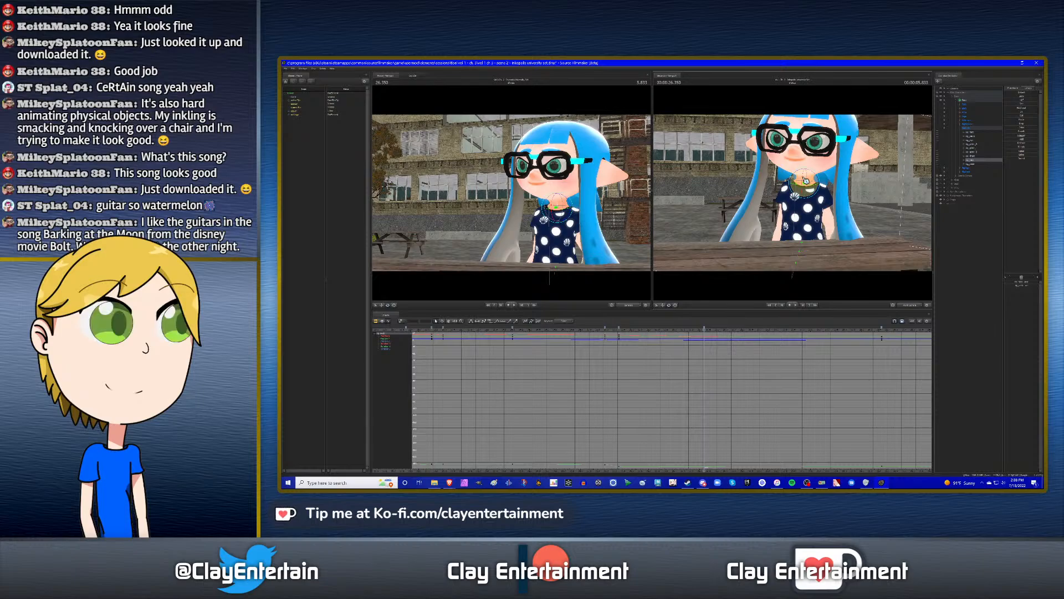
{"action": "key", "text": "Up"}
{"action": "left_click", "coordinate": [969, 164]}
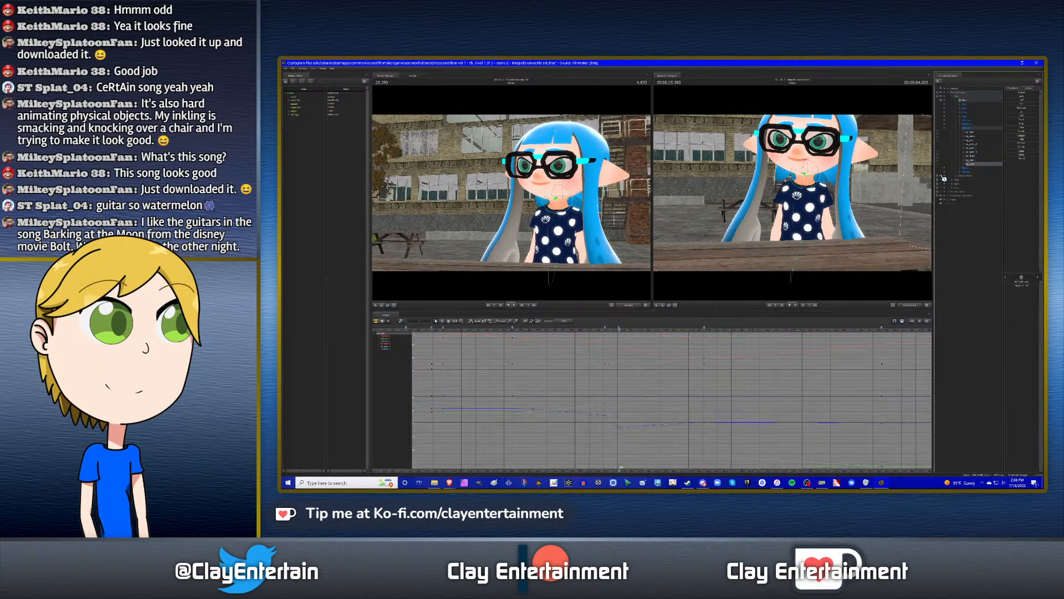
{"action": "left_click_drag", "start_coordinate": [806, 169], "coordinate": [805, 170]}
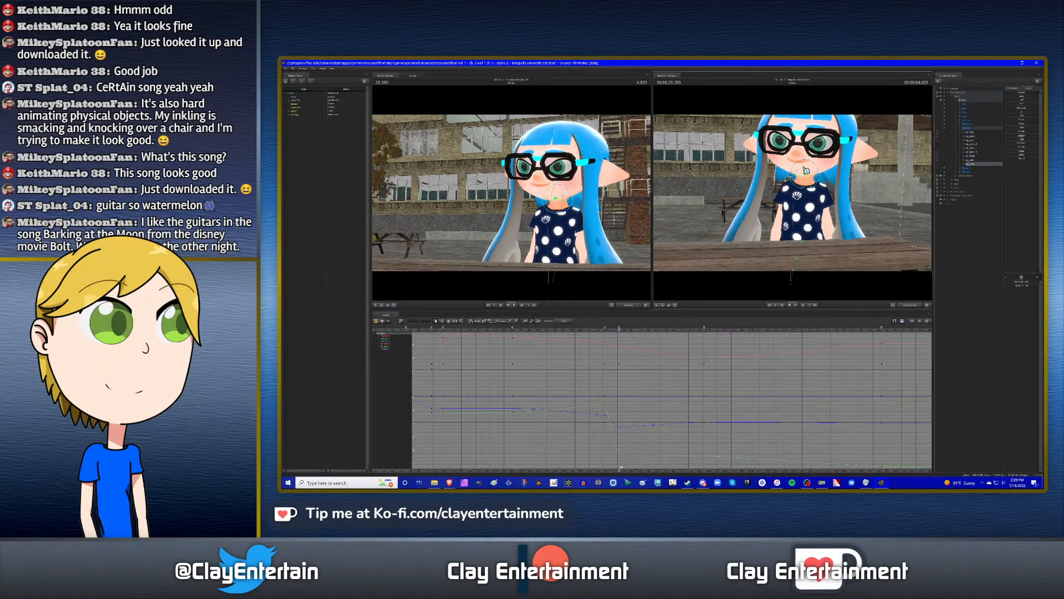
{"action": "key", "text": "Down"}
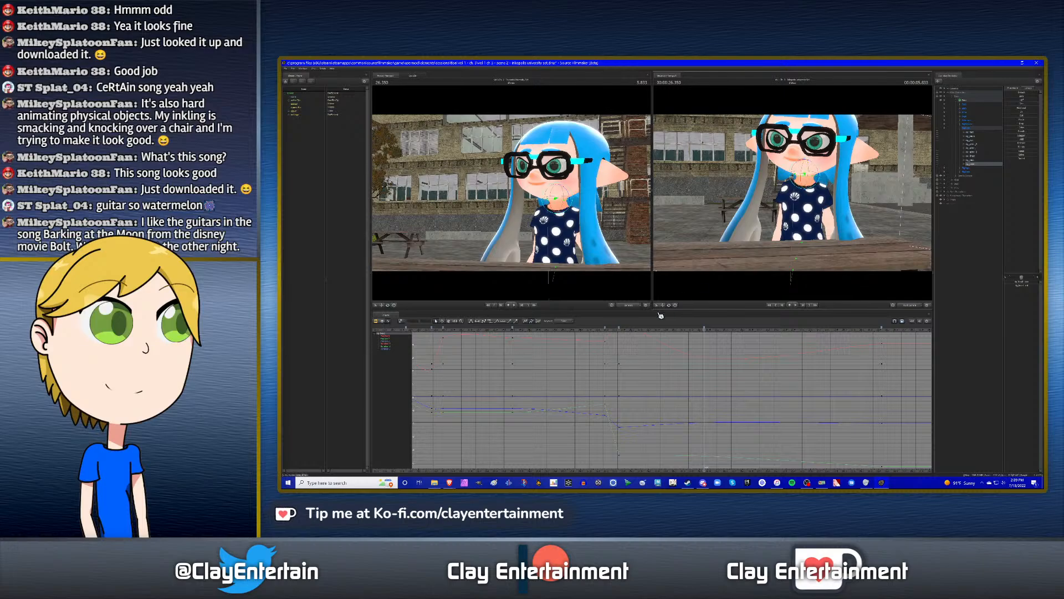
{"action": "left_click", "coordinate": [599, 331]}
{"action": "key", "text": "space"}
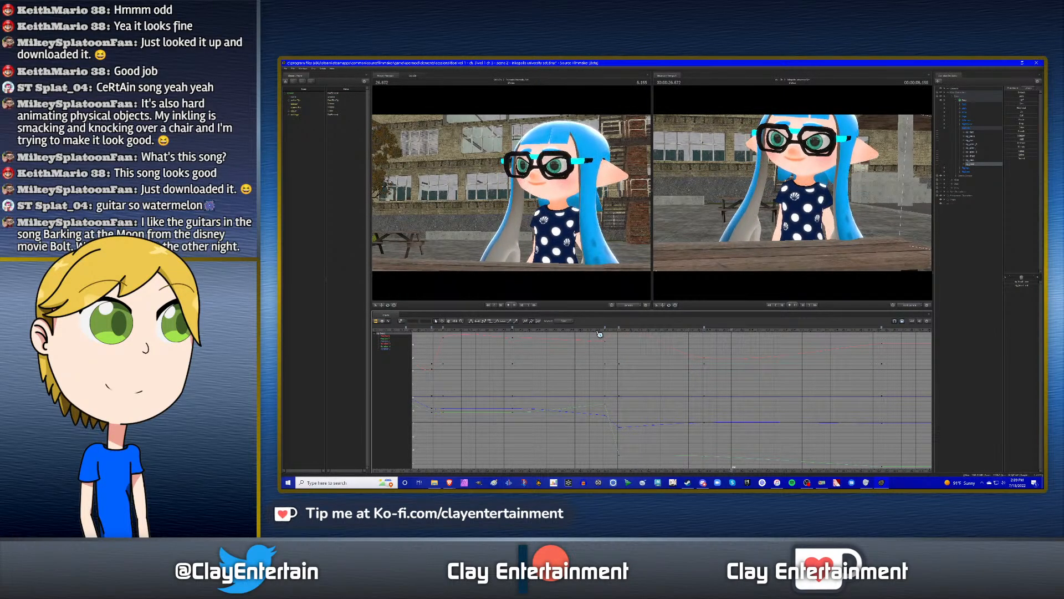
- Return to the keyframe at about 4.8 s, rotate the head bone further and play back the settling motion
{"action": "key", "text": "Up"}
{"action": "key", "text": "Up"}
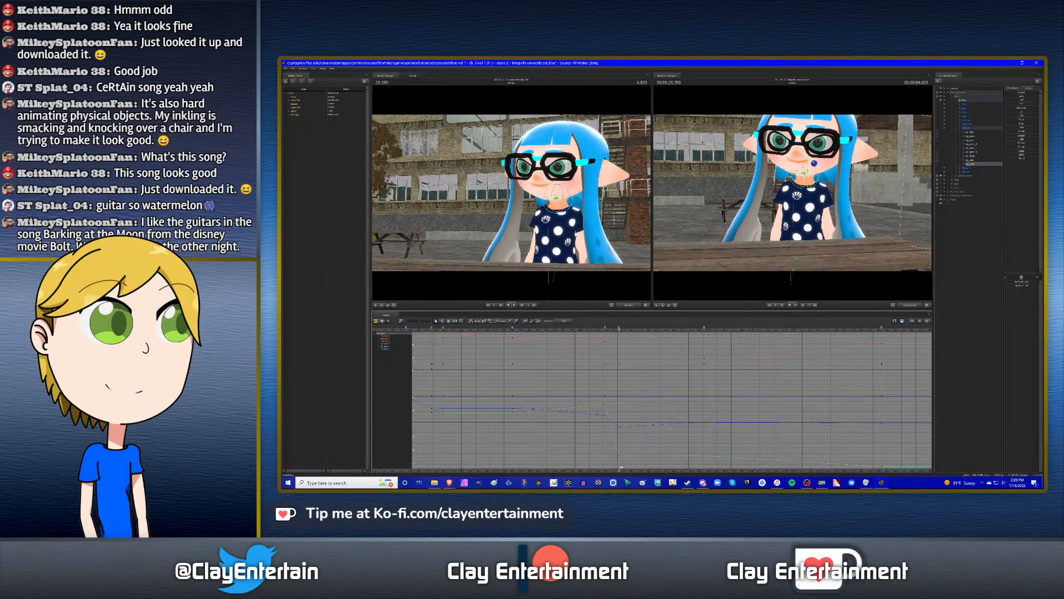
{"action": "left_click_drag", "start_coordinate": [814, 163], "coordinate": [817, 166]}
{"action": "key", "text": "Down"}
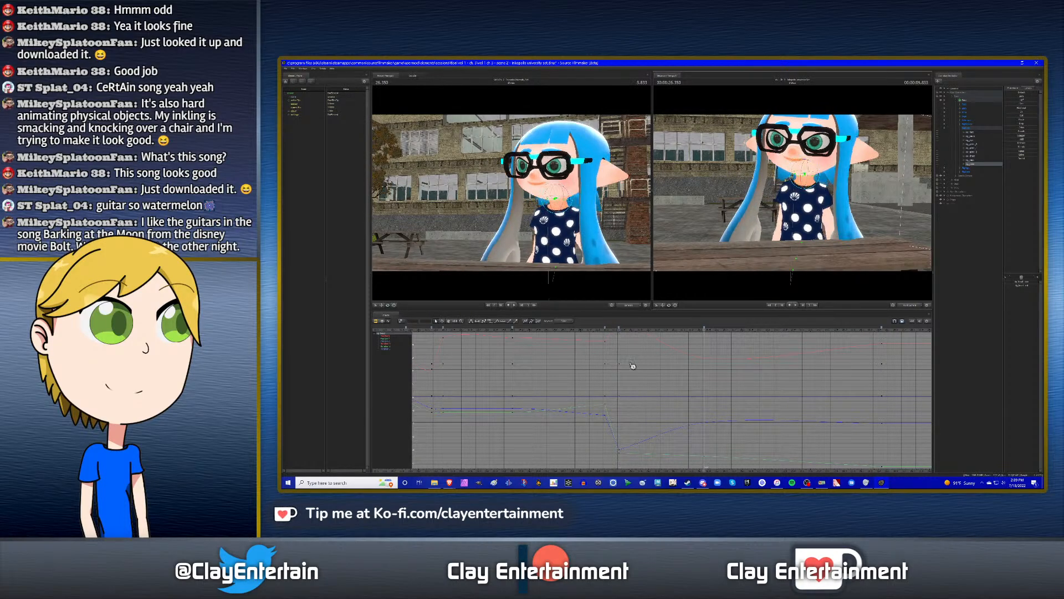
{"action": "left_click", "coordinate": [599, 332]}
{"action": "key", "text": "space"}
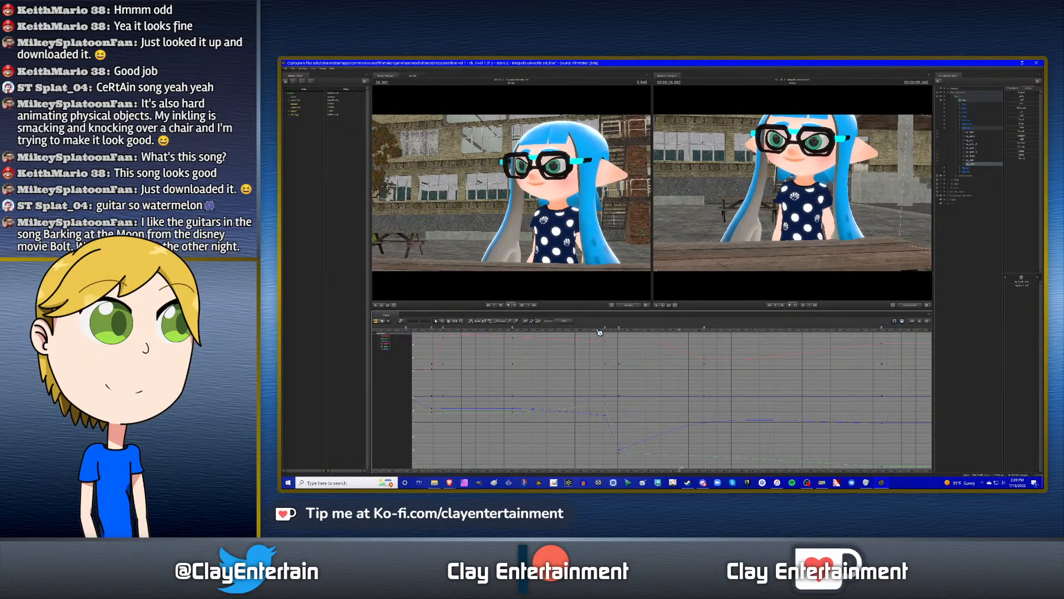
{"action": "key", "text": "space"}
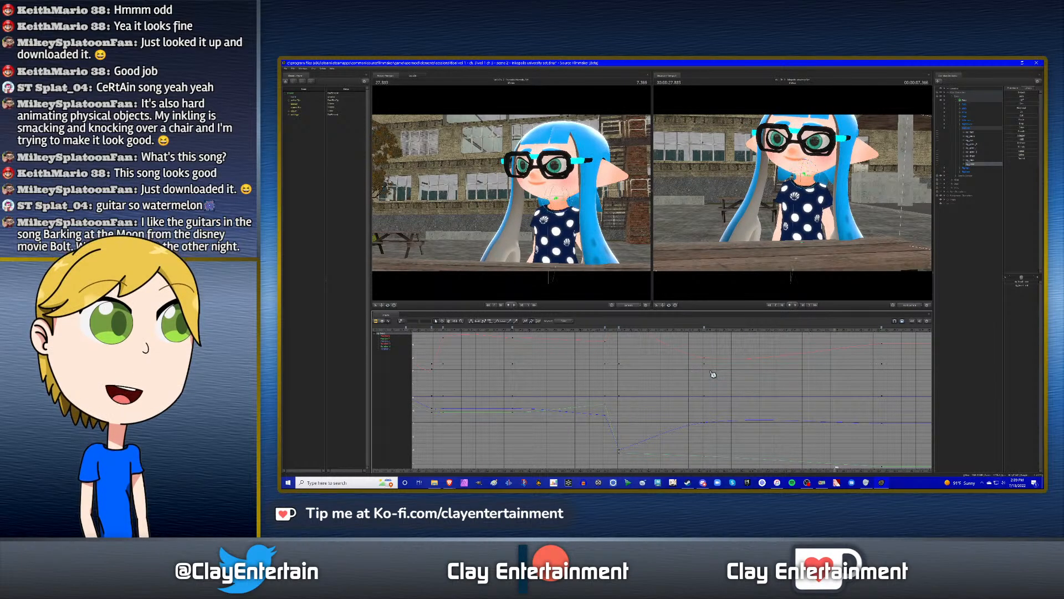
- Examine the head bone's curves across the whole shot and replay the turn through to nearly 8 s
{"action": "scroll", "coordinate": [713, 374], "scroll_direction": "down", "scroll_amount": 3}
{"action": "scroll", "coordinate": [712, 374], "scroll_direction": "down", "scroll_amount": 2}
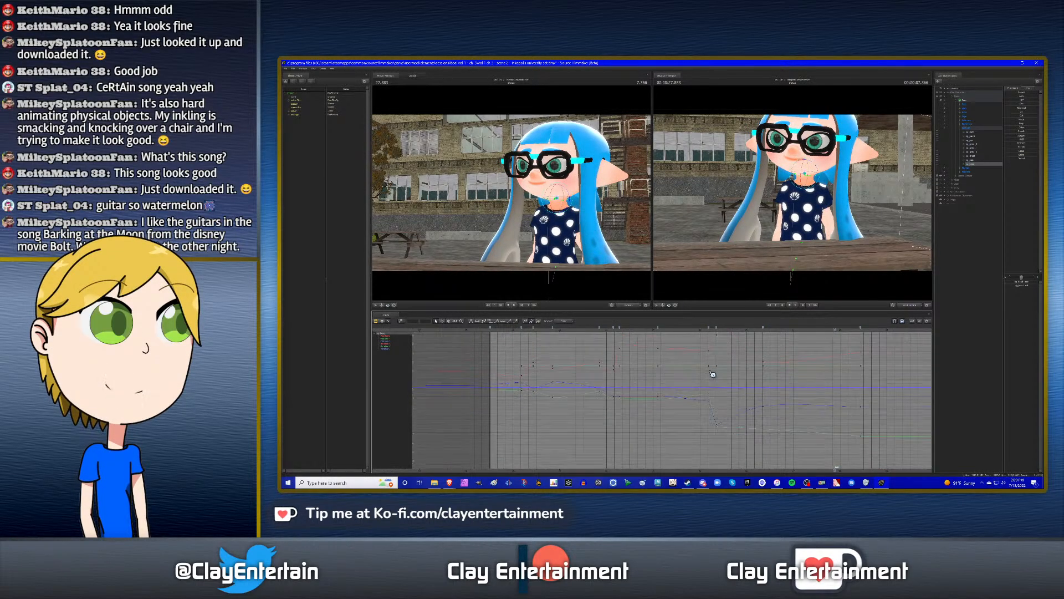
{"action": "scroll", "coordinate": [720, 372], "scroll_direction": "down", "scroll_amount": 2}
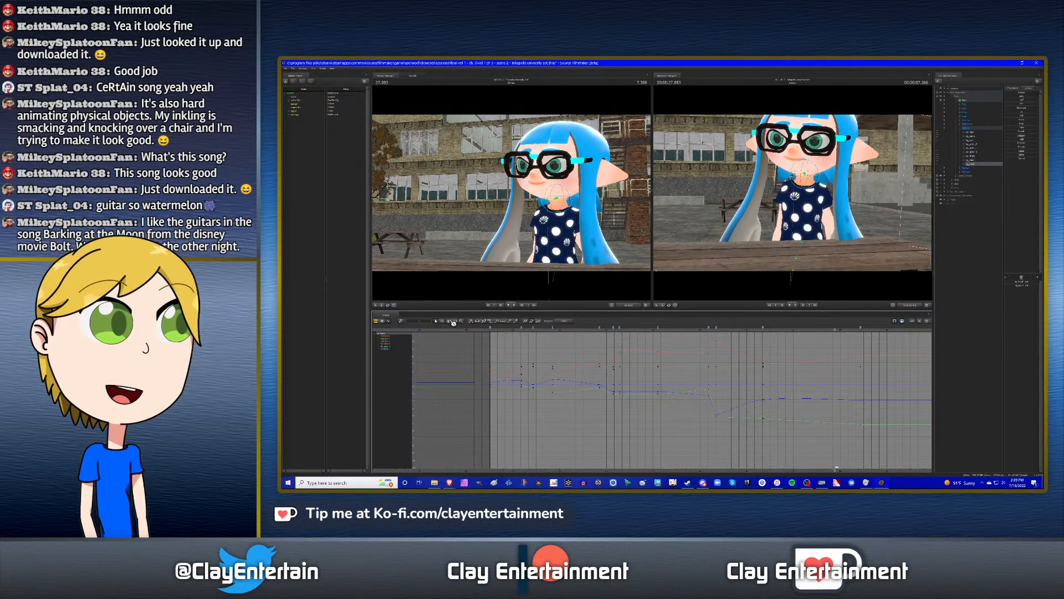
{"action": "mouse_move", "coordinate": [738, 358]}
{"action": "left_mouse_down"}
{"action": "mouse_move", "coordinate": [691, 365]}
{"action": "mouse_move", "coordinate": [724, 370]}
{"action": "left_mouse_up"}
{"action": "scroll", "coordinate": [736, 377], "scroll_direction": "up", "scroll_amount": 2}
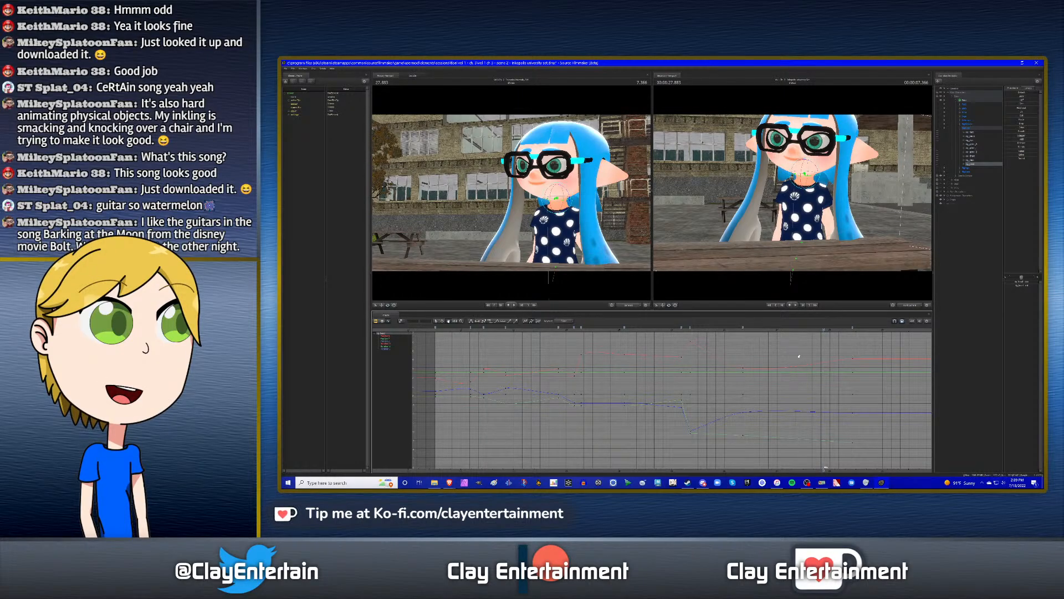
{"action": "scroll", "coordinate": [822, 352], "scroll_direction": "down", "scroll_amount": 3}
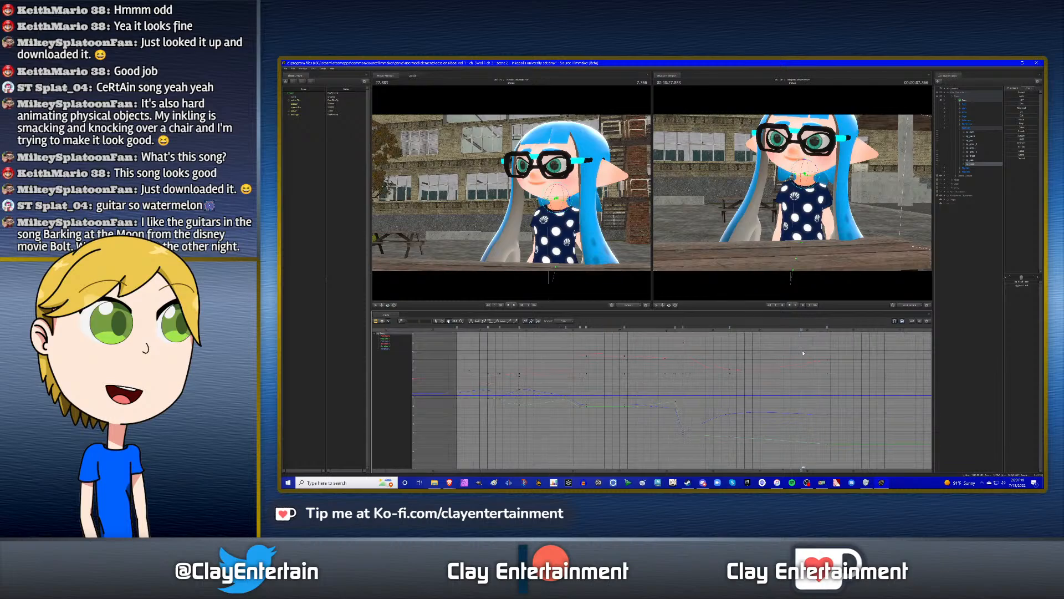
{"action": "scroll", "coordinate": [810, 349], "scroll_direction": "up", "scroll_amount": 2, "text": "ctrl"}
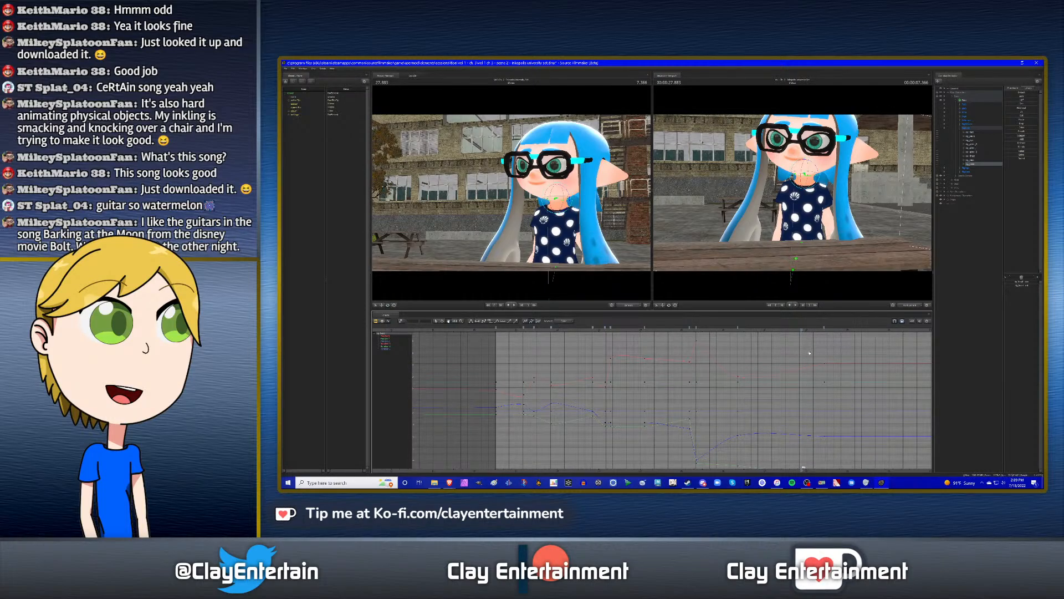
{"action": "middle_click_drag", "start_coordinate": [809, 353], "coordinate": [754, 348]}
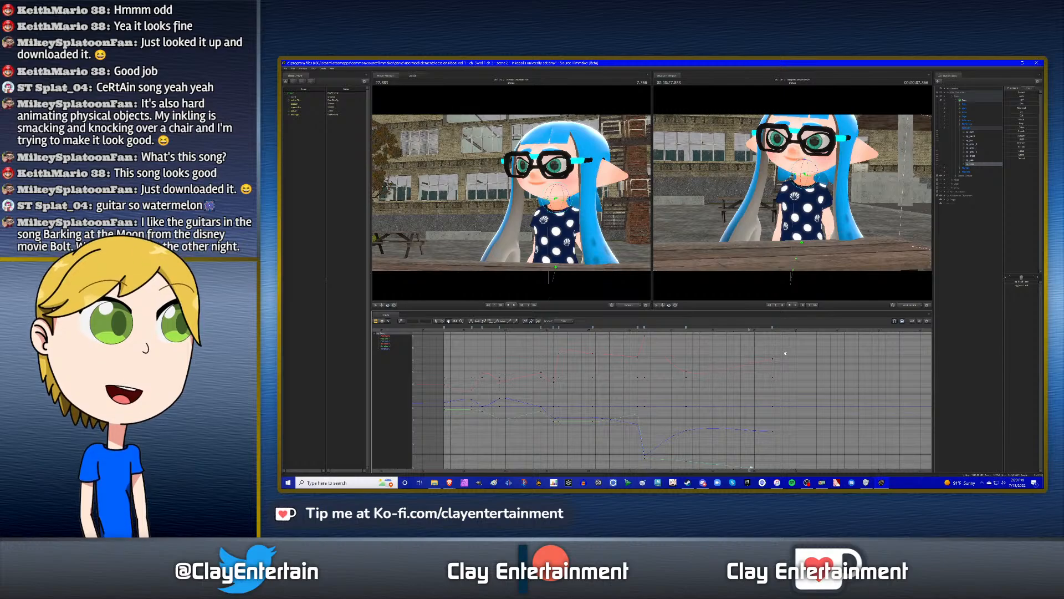
{"action": "key", "text": "Up"}
{"action": "key", "text": "space"}
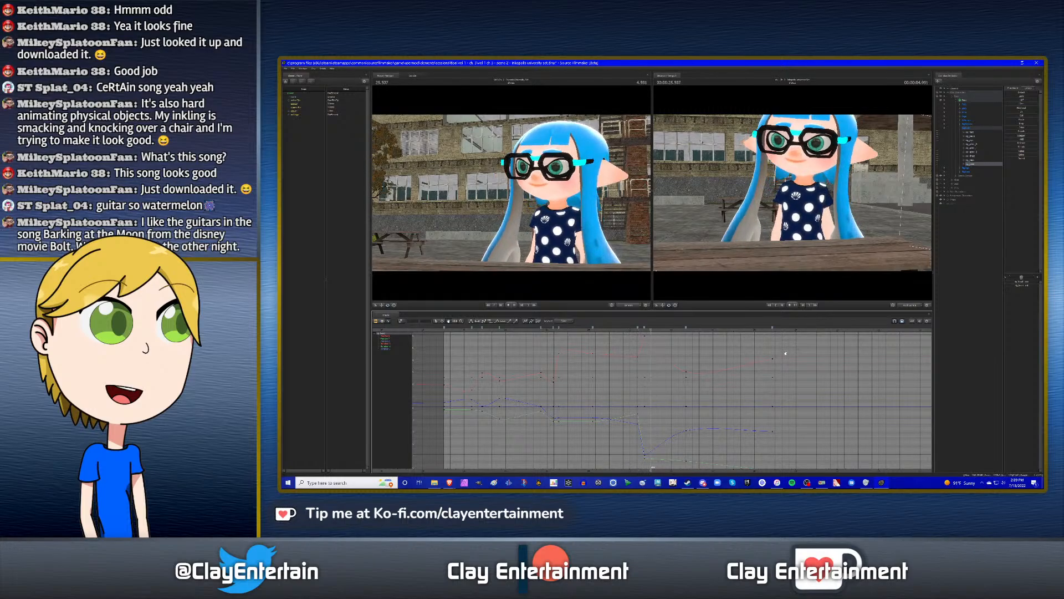
{"action": "key", "text": "space"}
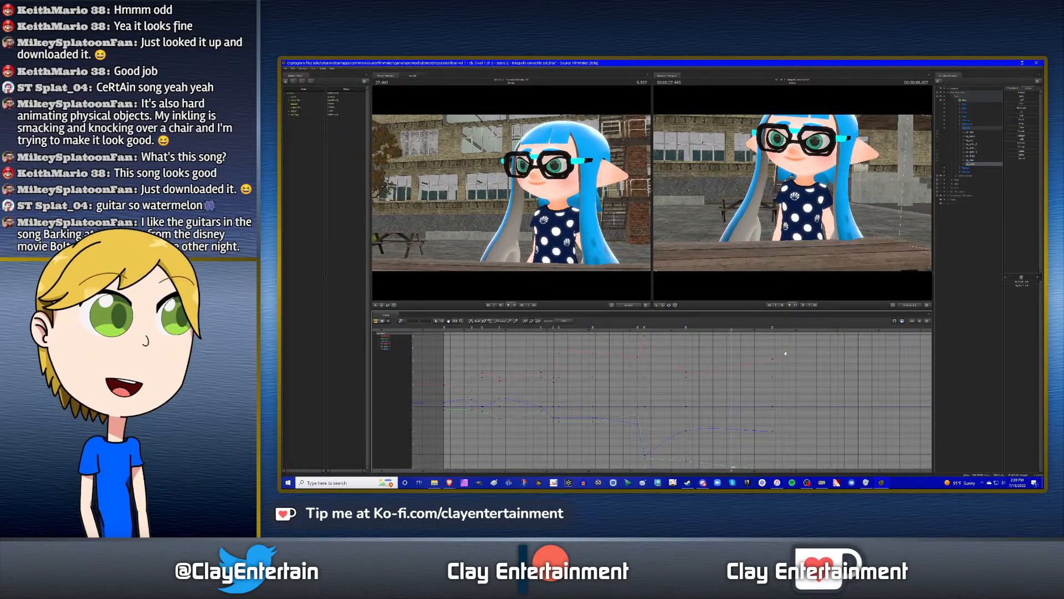
{"action": "left_click", "coordinate": [580, 332]}
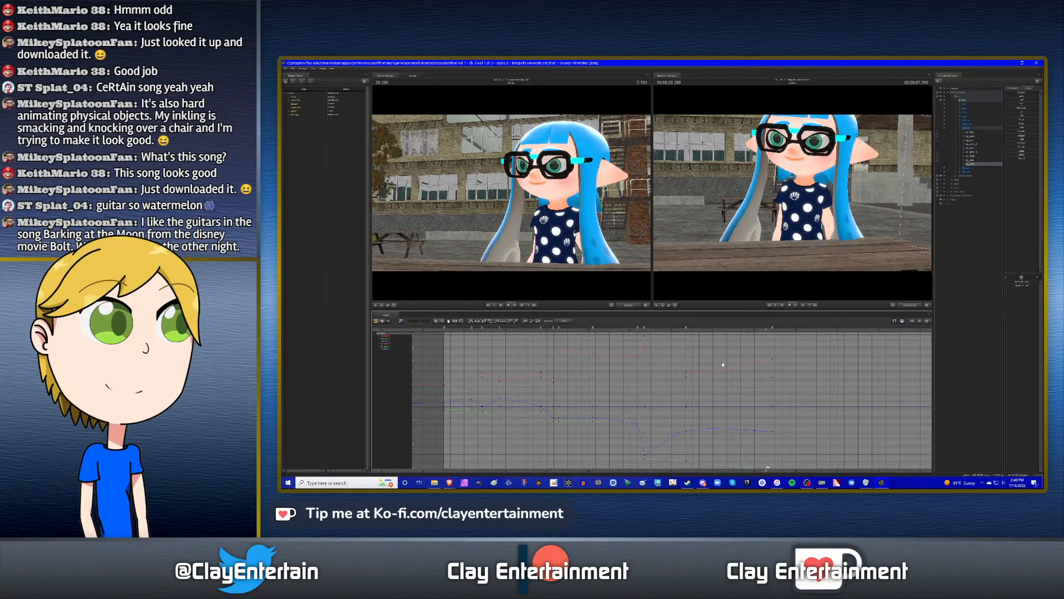
- Select the spine, neck and head bones, move their last keyframe to about 8.2 s and play back
{"action": "left_click", "coordinate": [974, 145]}
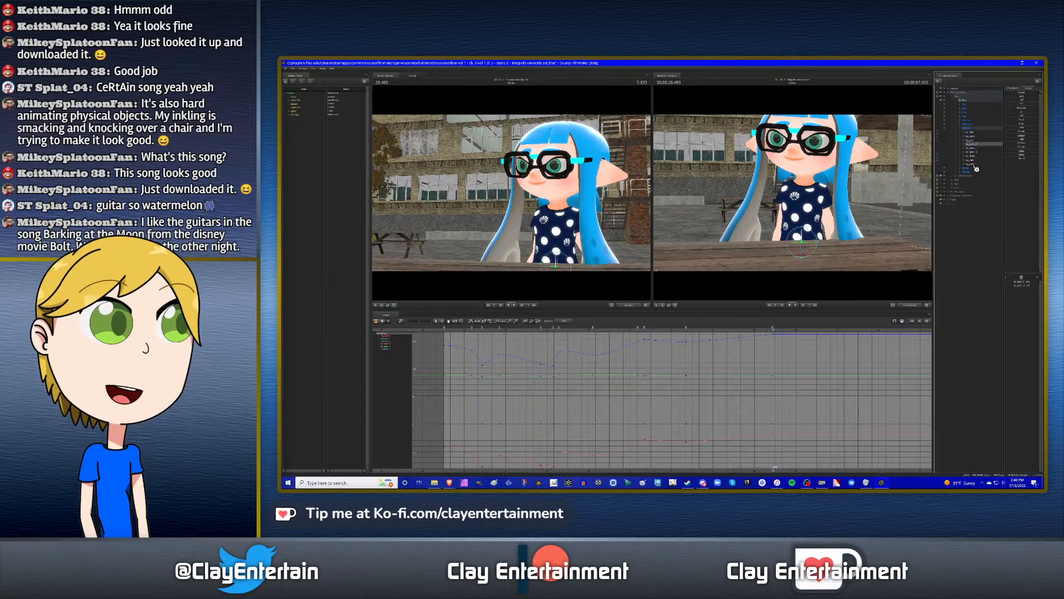
{"action": "left_click", "coordinate": [975, 165], "text": "shift"}
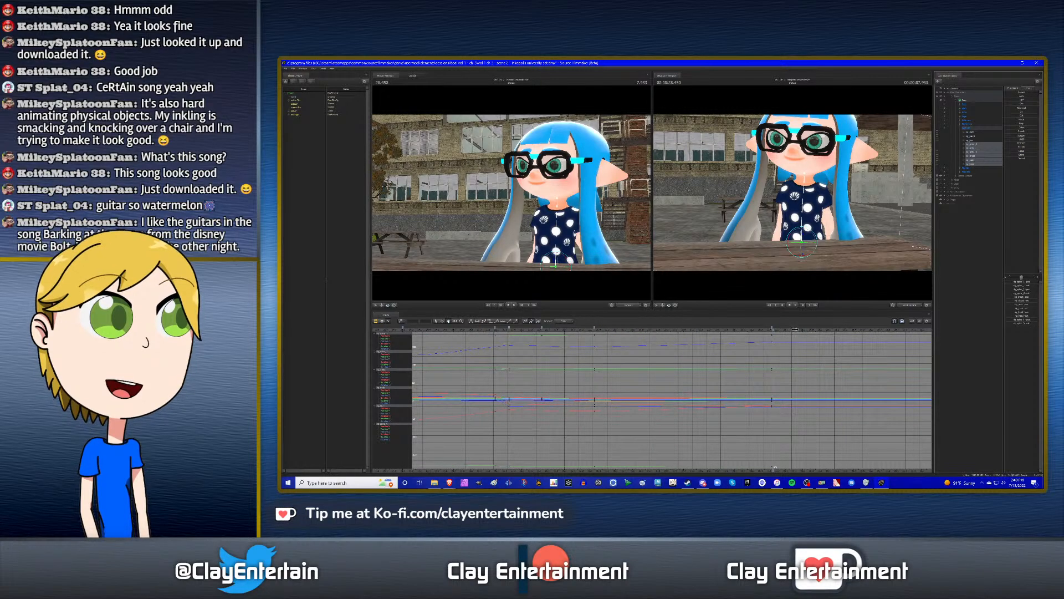
{"action": "left_click_drag", "start_coordinate": [774, 329], "coordinate": [793, 329]}
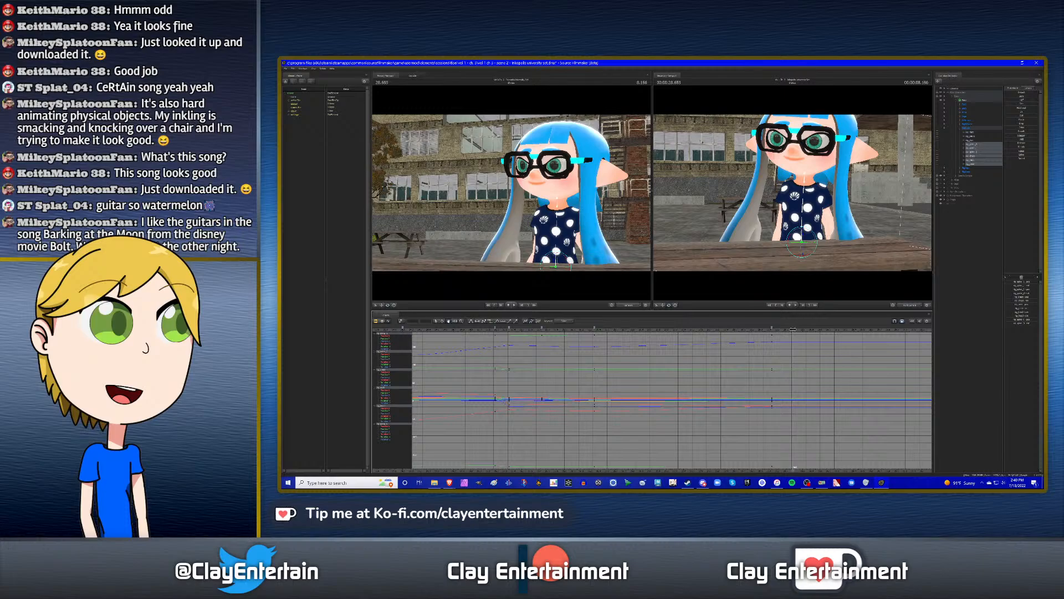
{"action": "left_click", "coordinate": [774, 330]}
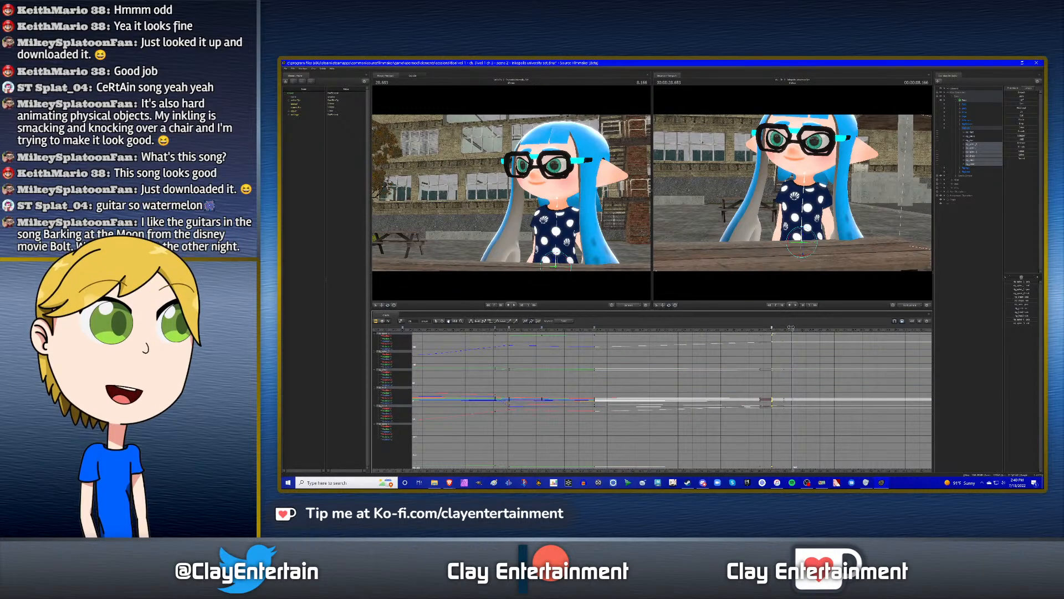
{"action": "scroll", "coordinate": [757, 359], "scroll_direction": "down", "scroll_amount": 5}
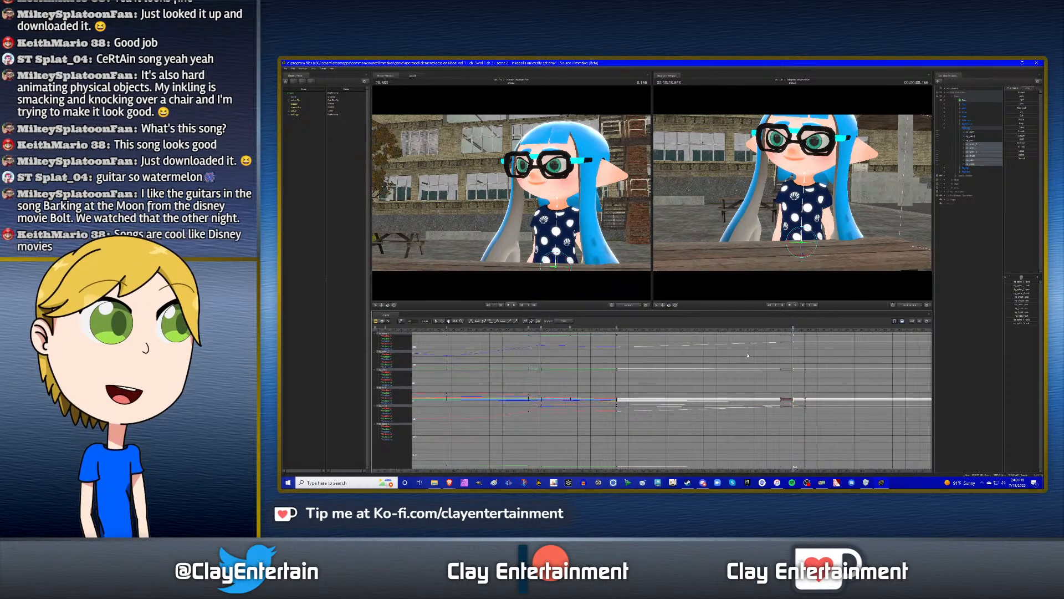
{"action": "scroll", "coordinate": [758, 360], "scroll_direction": "down", "scroll_amount": 3, "text": "ctrl"}
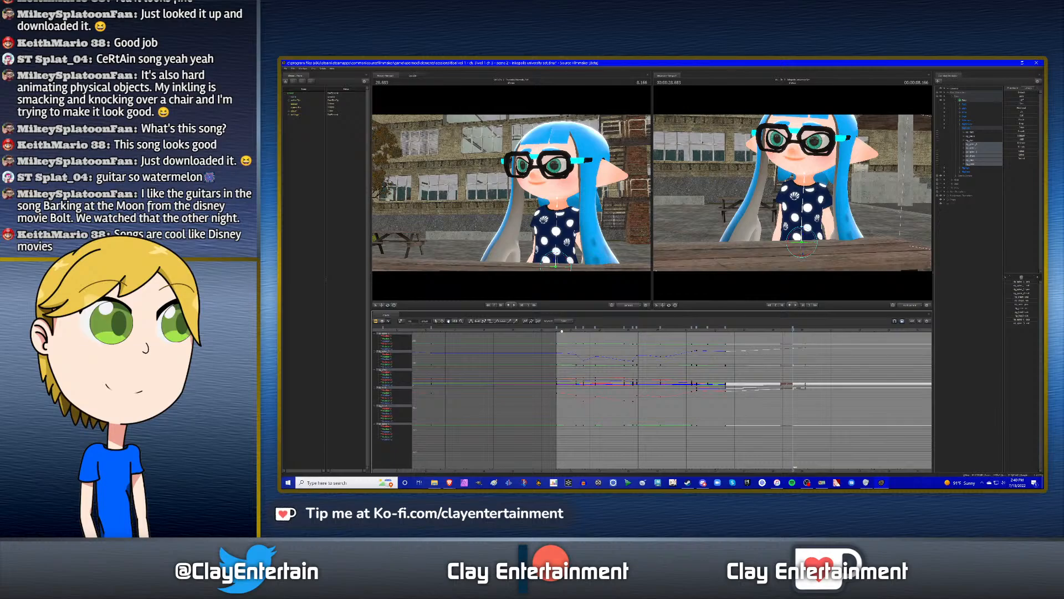
{"action": "left_click", "coordinate": [746, 364]}
{"action": "left_click", "coordinate": [687, 331]}
{"action": "key", "text": "space"}
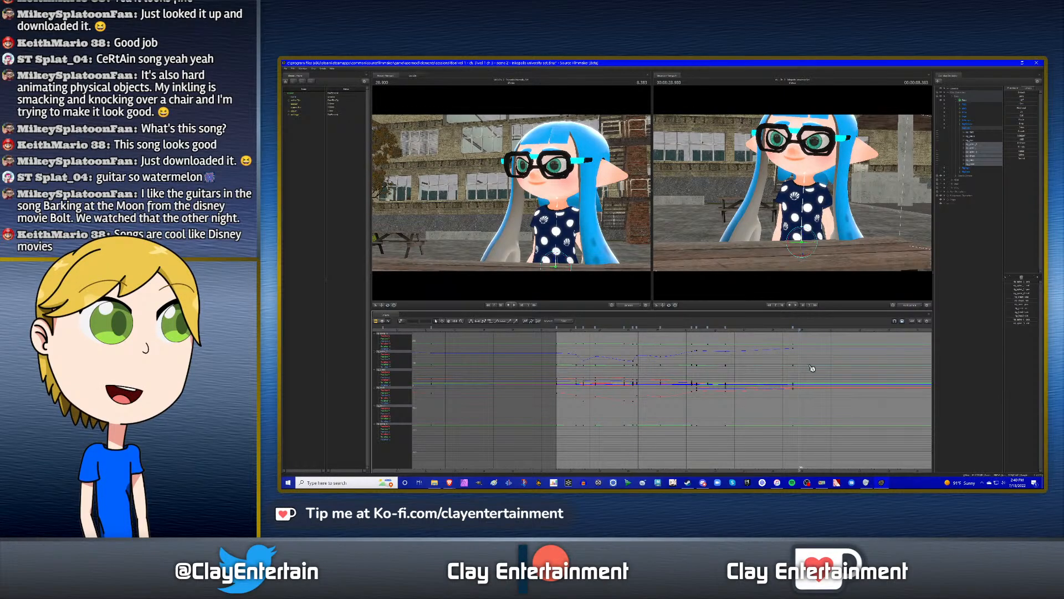
- Move the last keyframe of the spine, neck and head bones to about 8.3 s and play back the settle
{"action": "scroll", "coordinate": [812, 368], "scroll_direction": "up", "scroll_amount": 3}
{"action": "left_click_drag", "start_coordinate": [800, 331], "coordinate": [799, 331]}
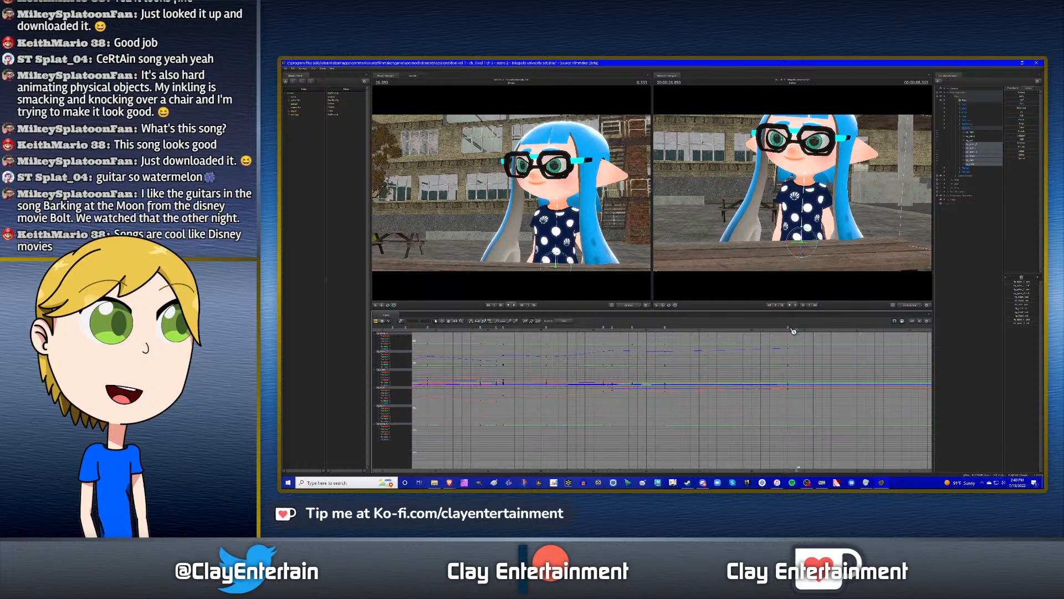
{"action": "left_click", "coordinate": [794, 327]}
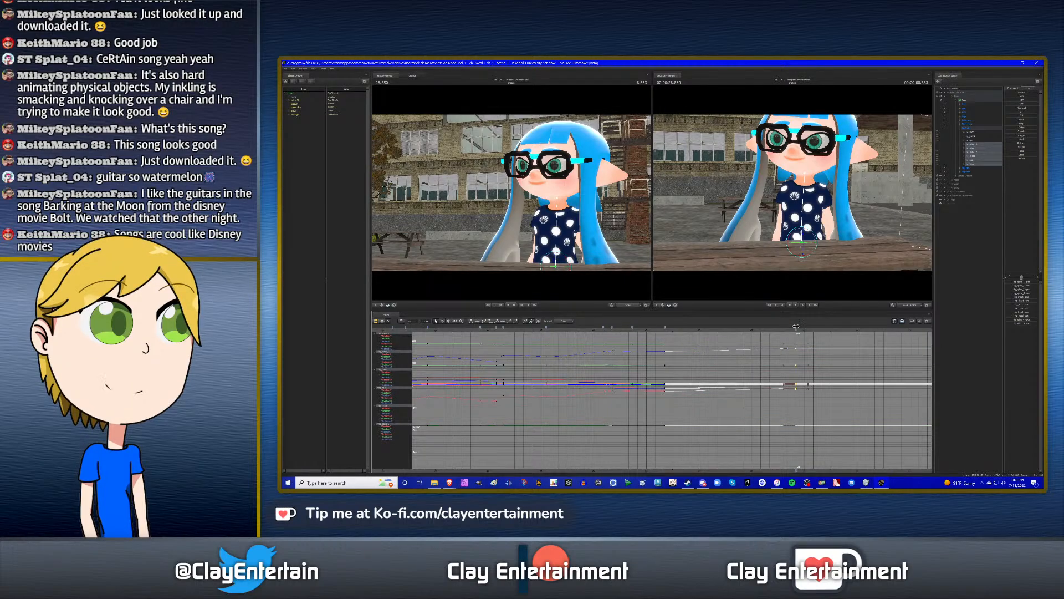
{"action": "left_click", "coordinate": [774, 360]}
{"action": "scroll", "coordinate": [774, 359], "scroll_direction": "down", "scroll_amount": 2}
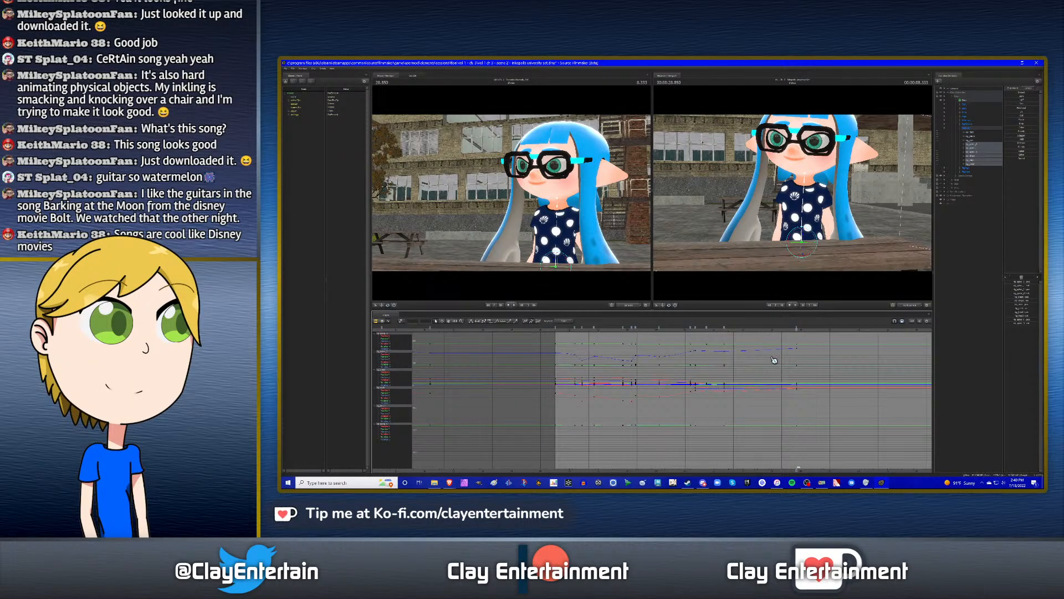
{"action": "key", "text": "space"}
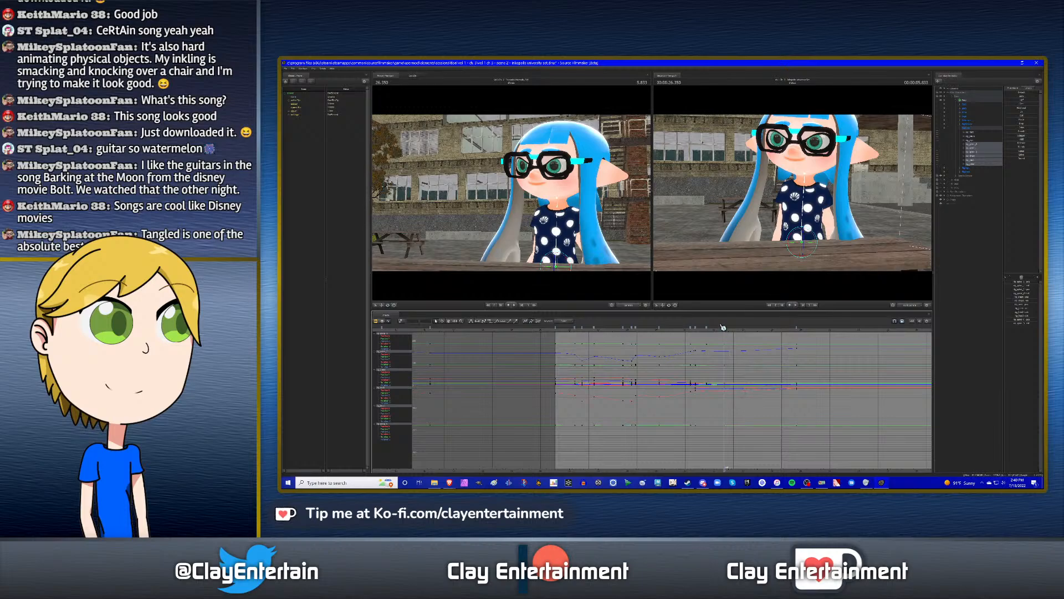
- Shift the keyframe at about 5.8 s slightly forward in time and replay the settling motion
{"action": "left_click_drag", "start_coordinate": [724, 327], "coordinate": [732, 327]}
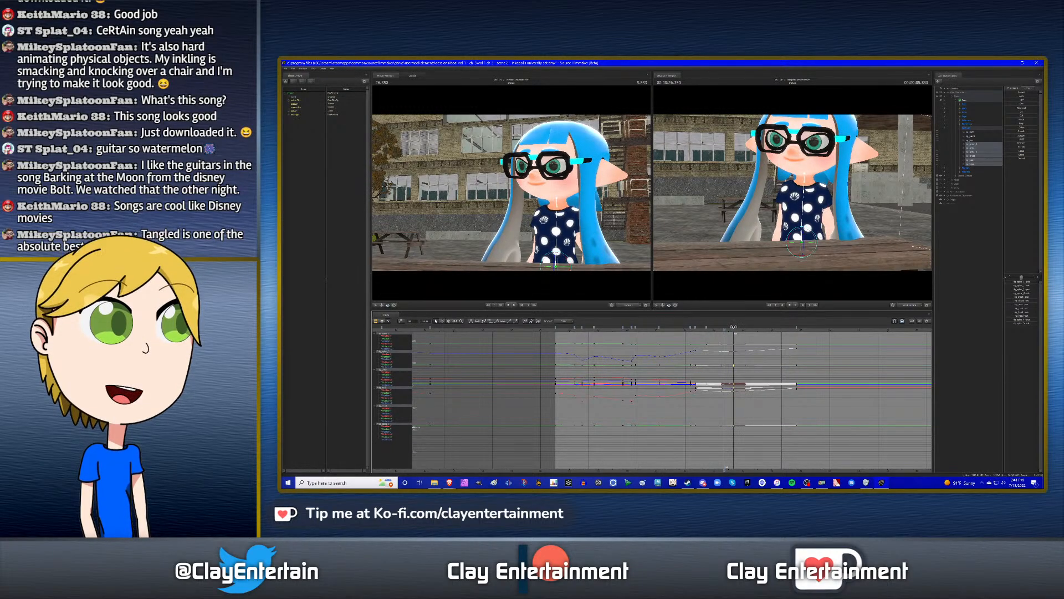
{"action": "left_click", "coordinate": [729, 340]}
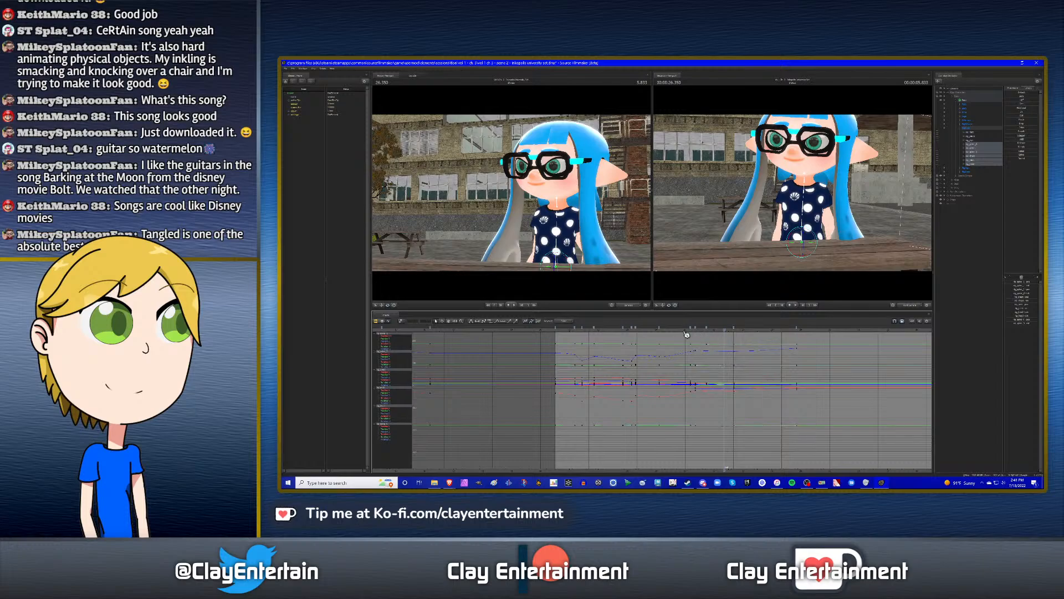
{"action": "left_click", "coordinate": [684, 333]}
{"action": "key", "text": "space"}
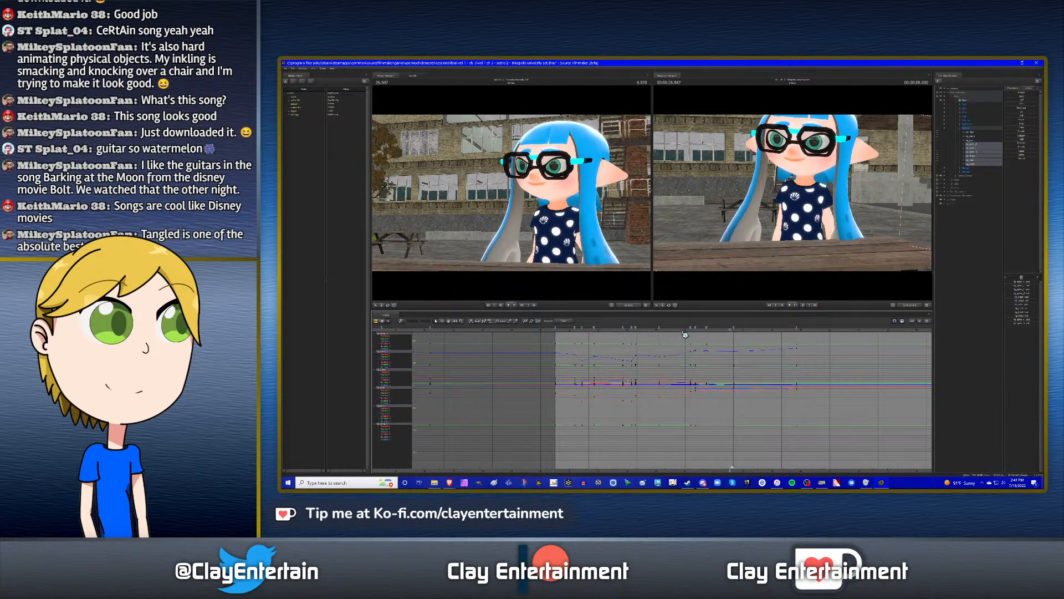
{"action": "left_click", "coordinate": [685, 334]}
{"action": "key", "text": "space"}
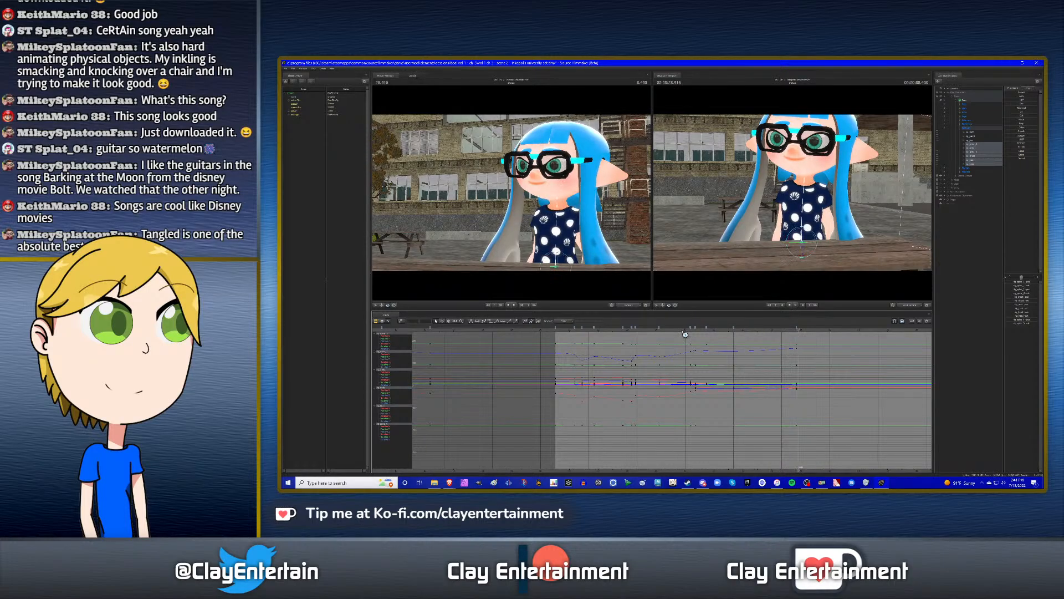
- Play the sequence from the preceding pink-haired Inkling shot, then return to the bone curves and review the turn
{"action": "key", "text": "Left"}
{"action": "key", "text": "Left"}
{"action": "left_click", "coordinate": [374, 321]}
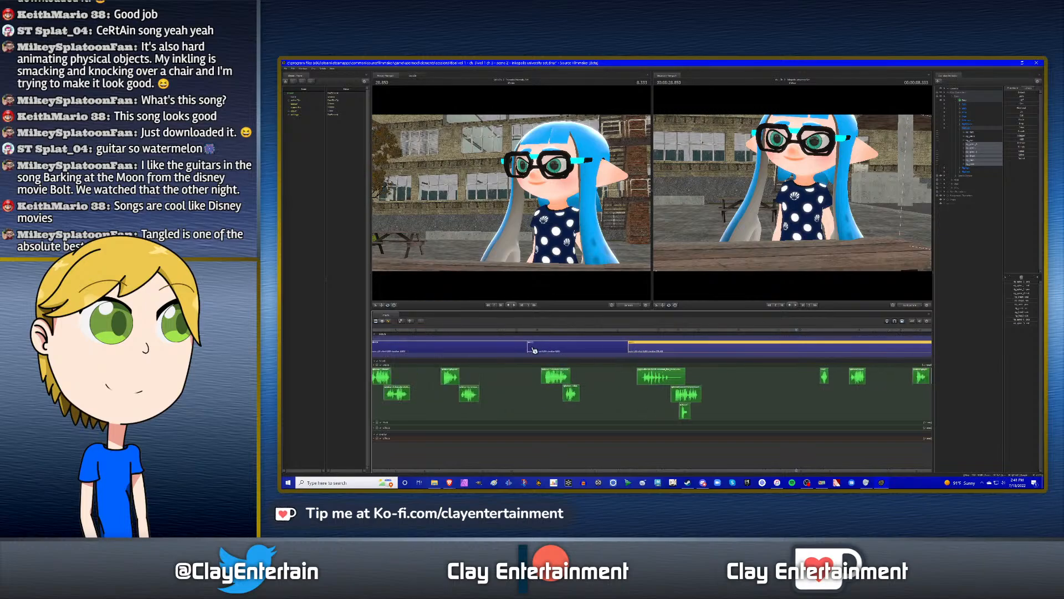
{"action": "left_click", "coordinate": [533, 330]}
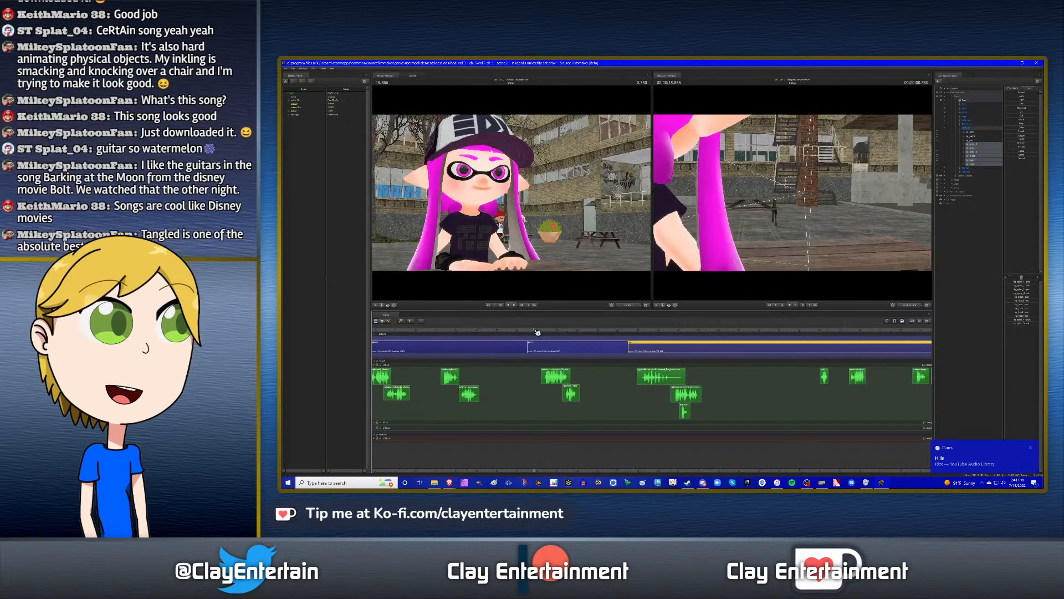
{"action": "key", "text": "Down"}
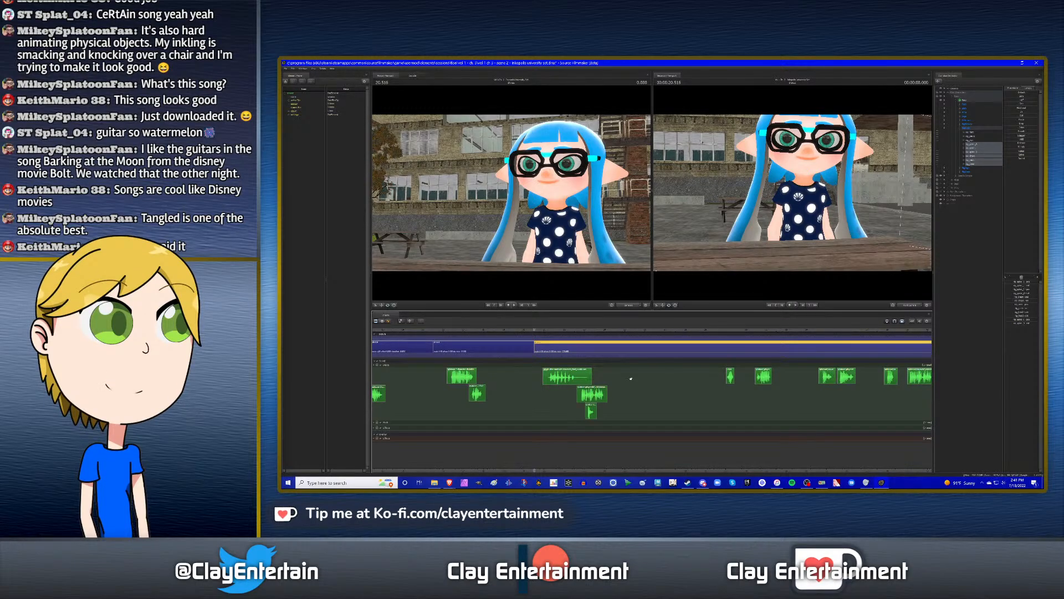
{"action": "key", "text": "space"}
{"action": "left_click", "coordinate": [389, 321]}
{"action": "key", "text": "space"}
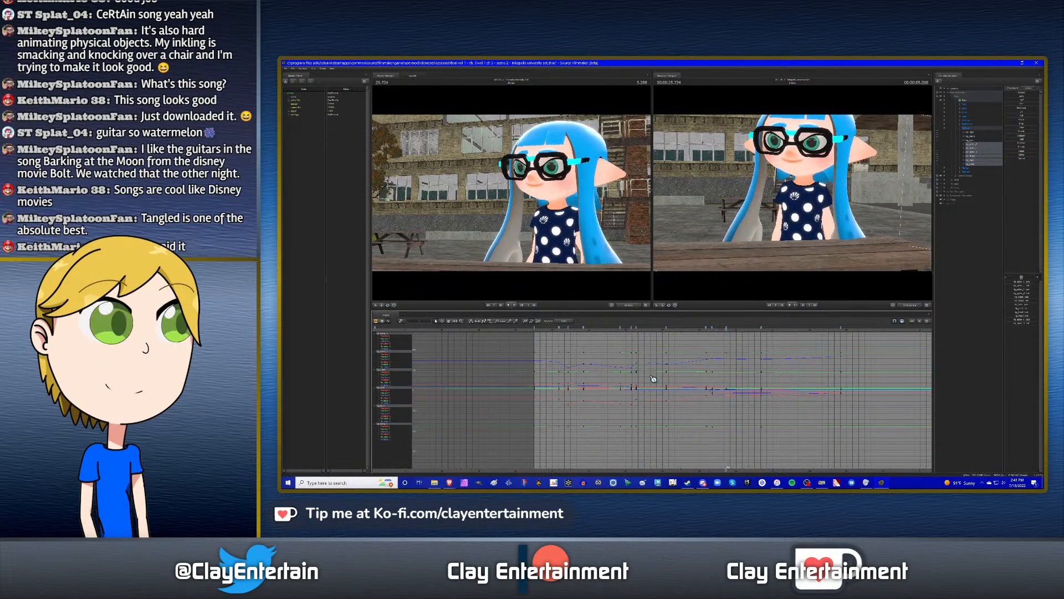
{"action": "key", "text": "space"}
- Replay the start of the turn and scrub around 4.2 s to find where the movement should begin
{"action": "scroll", "coordinate": [745, 382], "scroll_direction": "down", "scroll_amount": 2}
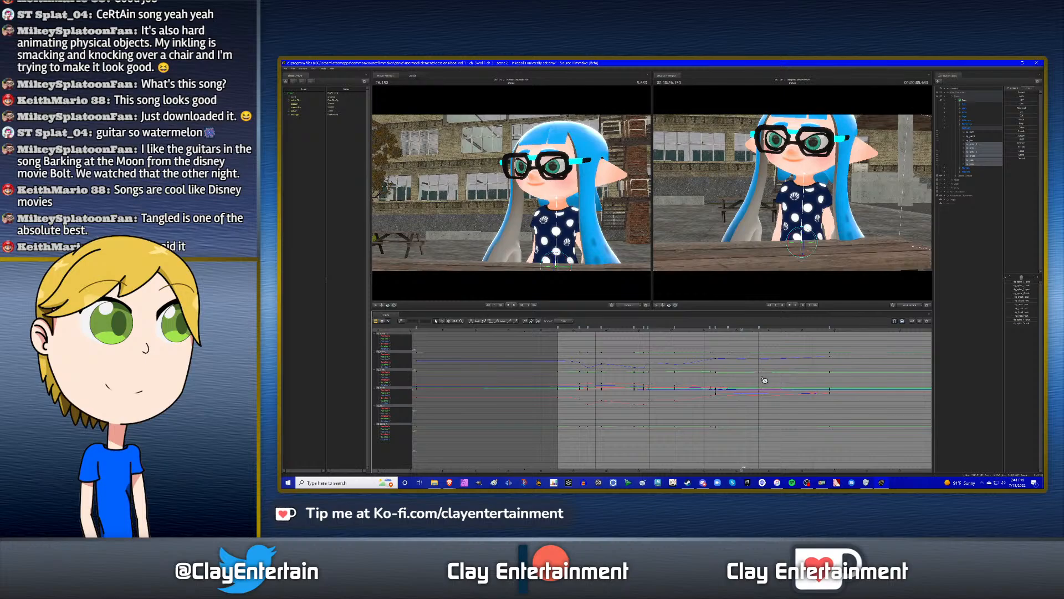
{"action": "scroll", "coordinate": [765, 380], "scroll_direction": "up", "scroll_amount": 1}
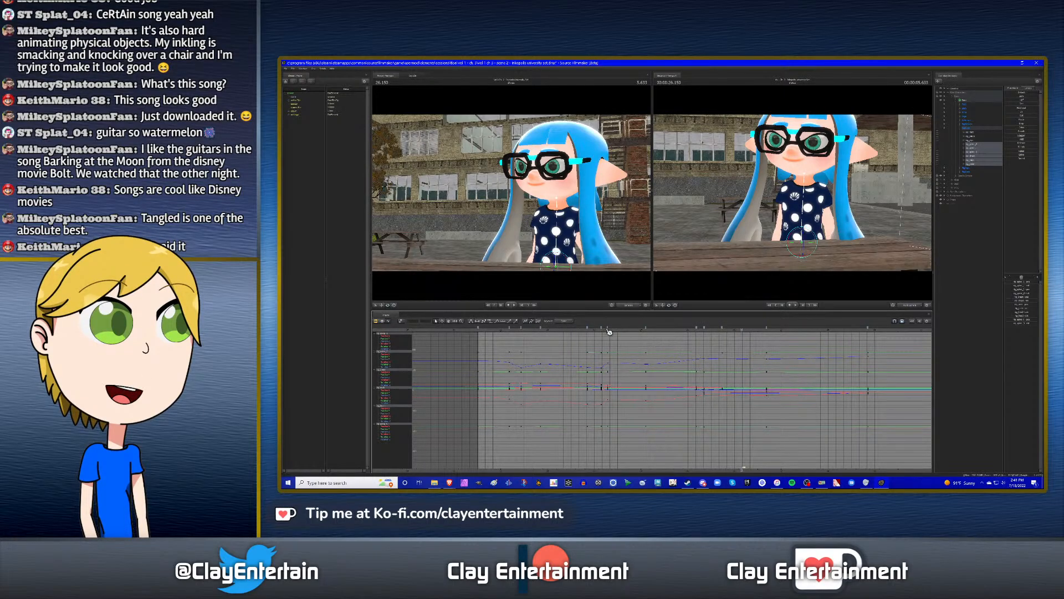
{"action": "key", "text": "space"}
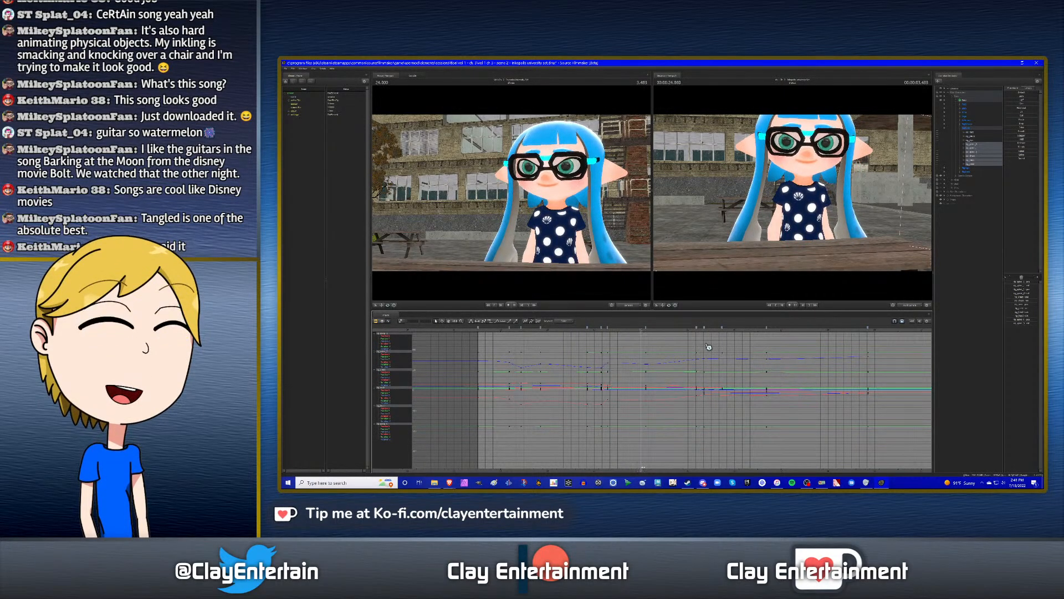
{"action": "key", "text": "space"}
{"action": "left_click_drag", "start_coordinate": [657, 330], "coordinate": [677, 331]}
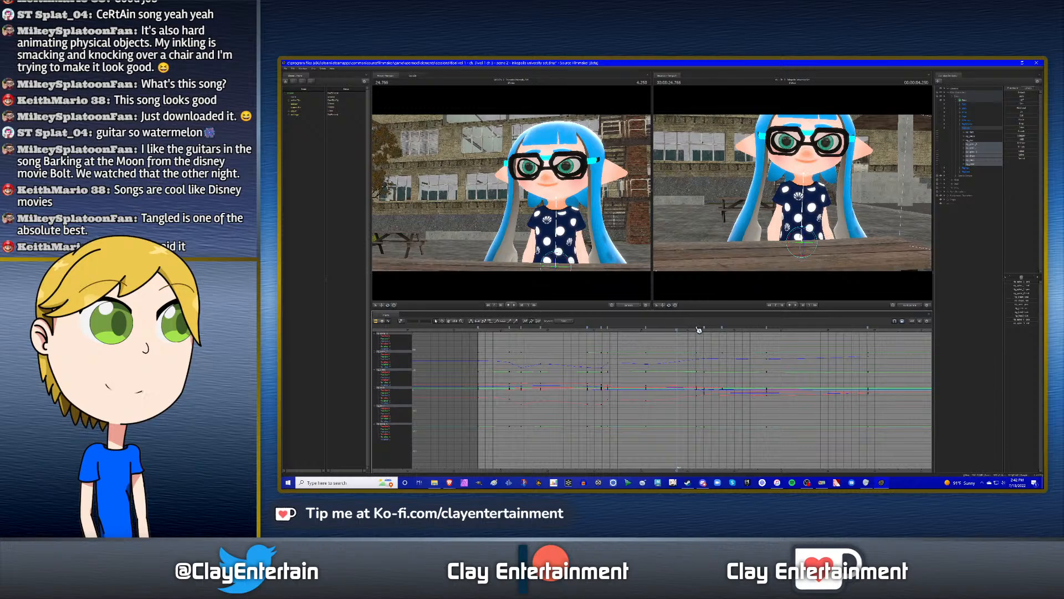
{"action": "left_click_drag", "start_coordinate": [699, 330], "coordinate": [673, 329]}
{"action": "left_click", "coordinate": [668, 330]}
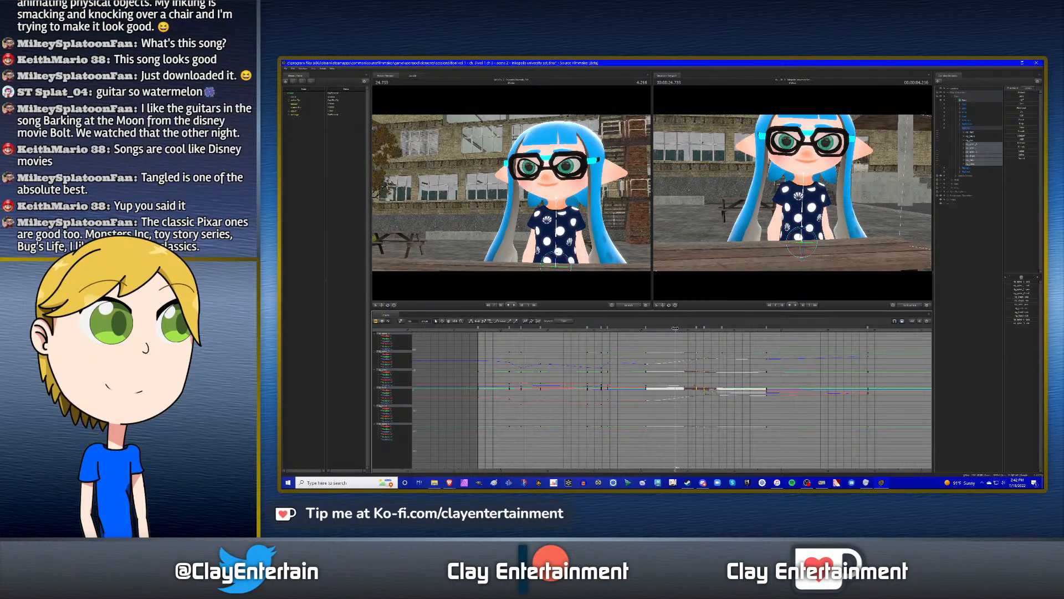
- Select the turn's keyframes through to the last one and shift them earlier so the first sits at about 4.2 s
{"action": "left_click_drag", "start_coordinate": [674, 328], "coordinate": [673, 329]}
{"action": "left_click", "coordinate": [683, 340]}
{"action": "left_click", "coordinate": [698, 328]}
{"action": "left_click", "coordinate": [722, 328], "text": "shift"}
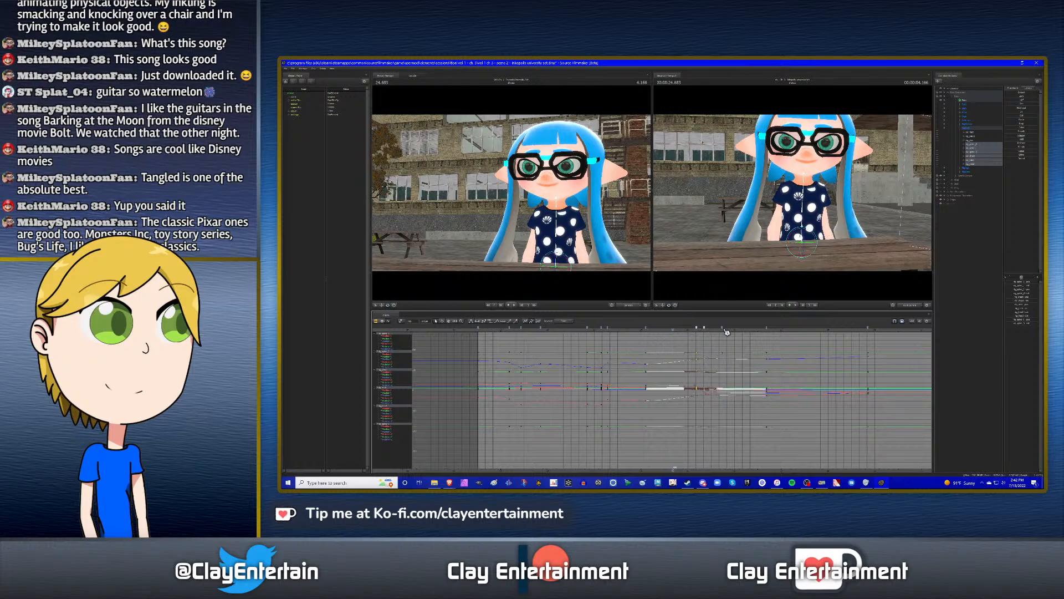
{"action": "left_click", "coordinate": [768, 329], "text": "shift"}
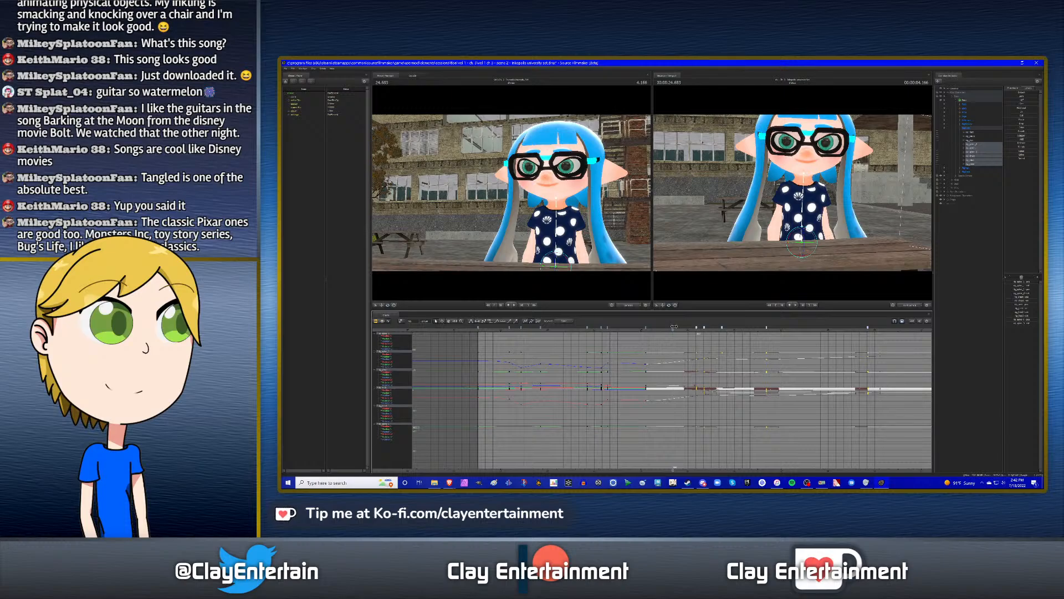
{"action": "left_click_drag", "start_coordinate": [700, 330], "coordinate": [675, 328]}
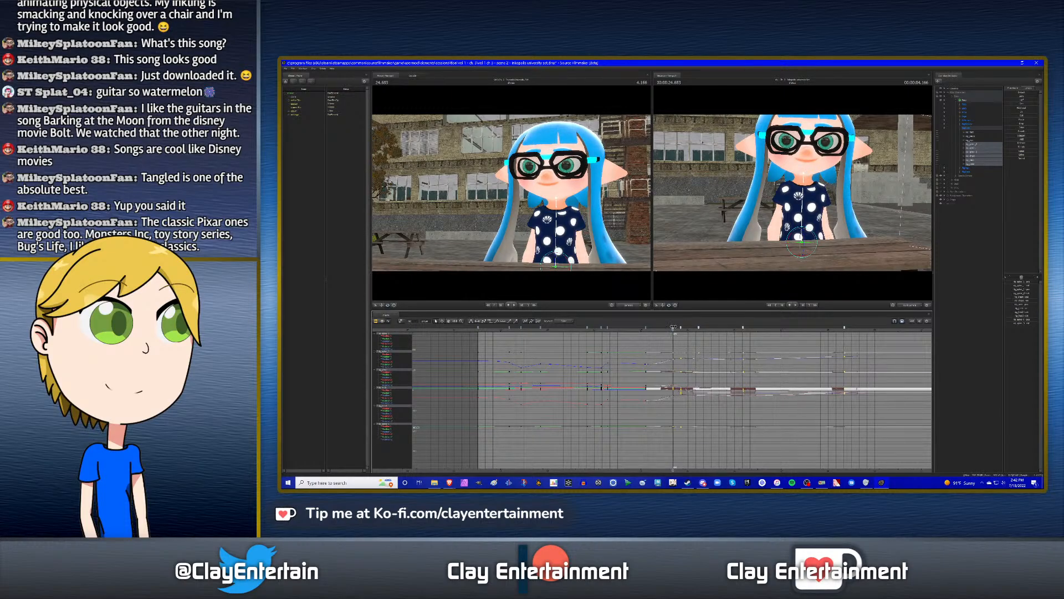
{"action": "left_click", "coordinate": [680, 343]}
- Replay the retimed turn from about 3.7 s and review the settling motion
{"action": "left_click", "coordinate": [633, 331]}
{"action": "key", "text": "space"}
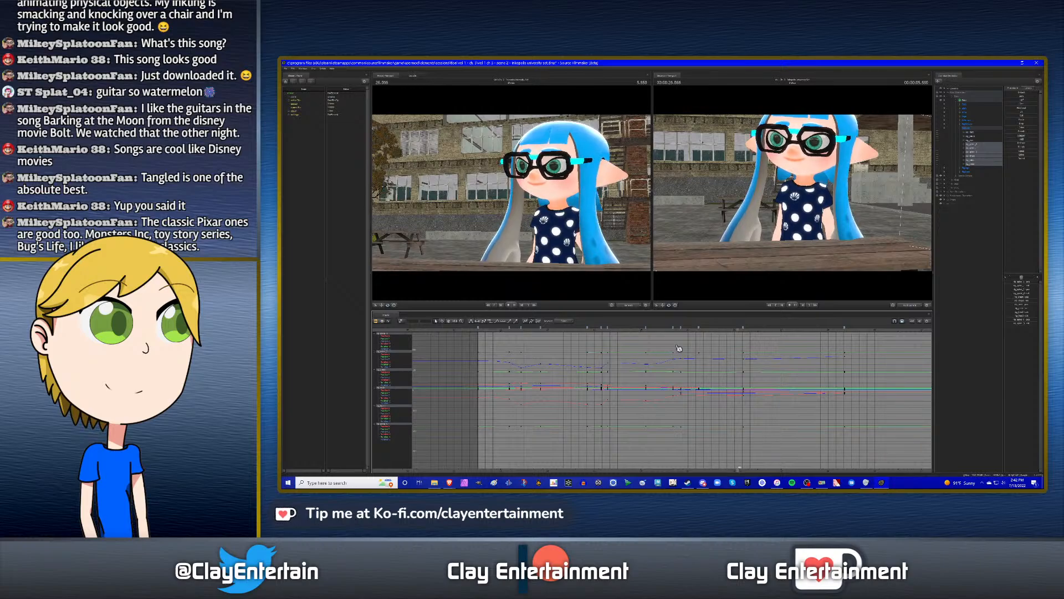
{"action": "key", "text": "space"}
{"action": "left_click_drag", "start_coordinate": [689, 436], "coordinate": [650, 409]}
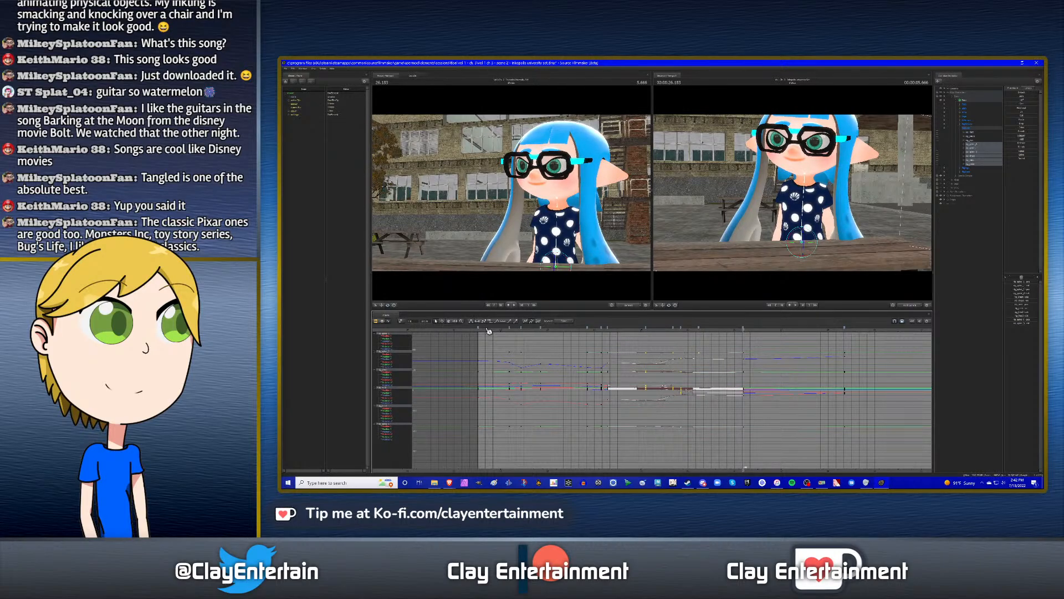
{"action": "left_click", "coordinate": [667, 349]}
{"action": "left_click", "coordinate": [630, 331]}
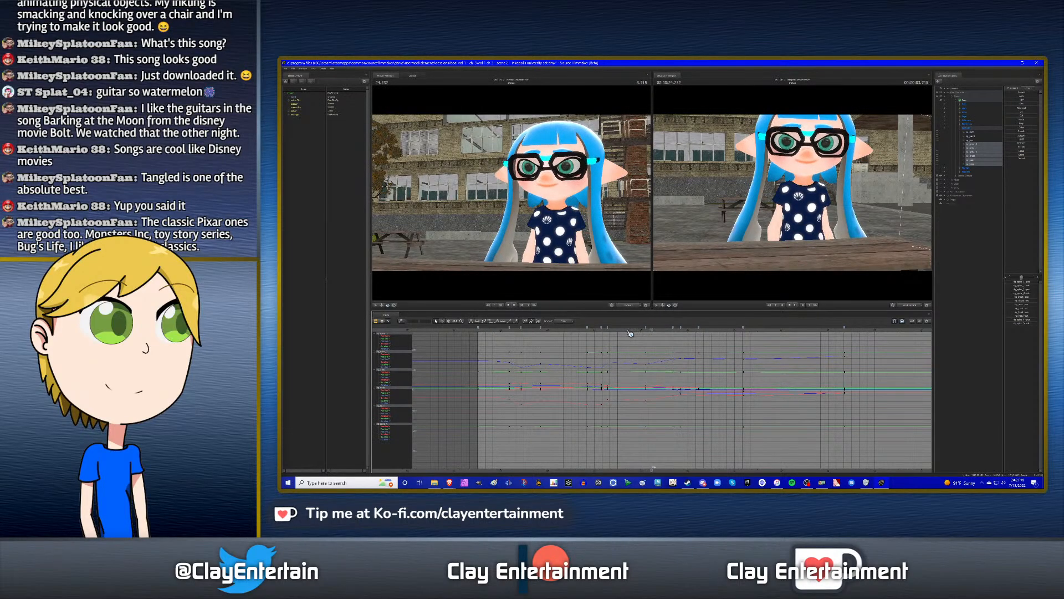
{"action": "key", "text": "space"}
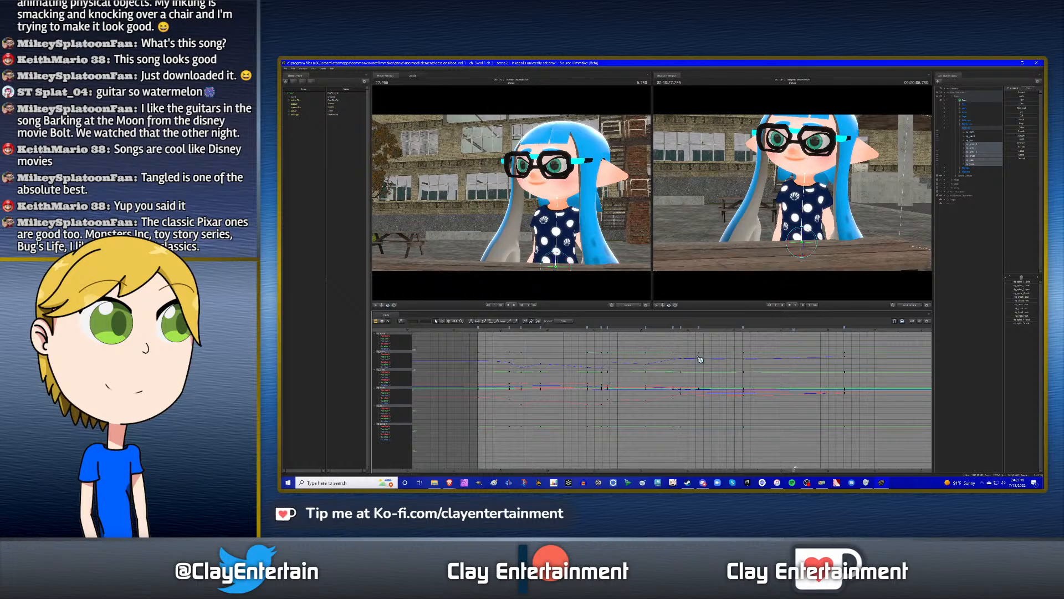
- Move the last keyframe of the upper-body bones to about 7.7 s and replay the turn
{"action": "left_click_drag", "start_coordinate": [825, 330], "coordinate": [830, 330]}
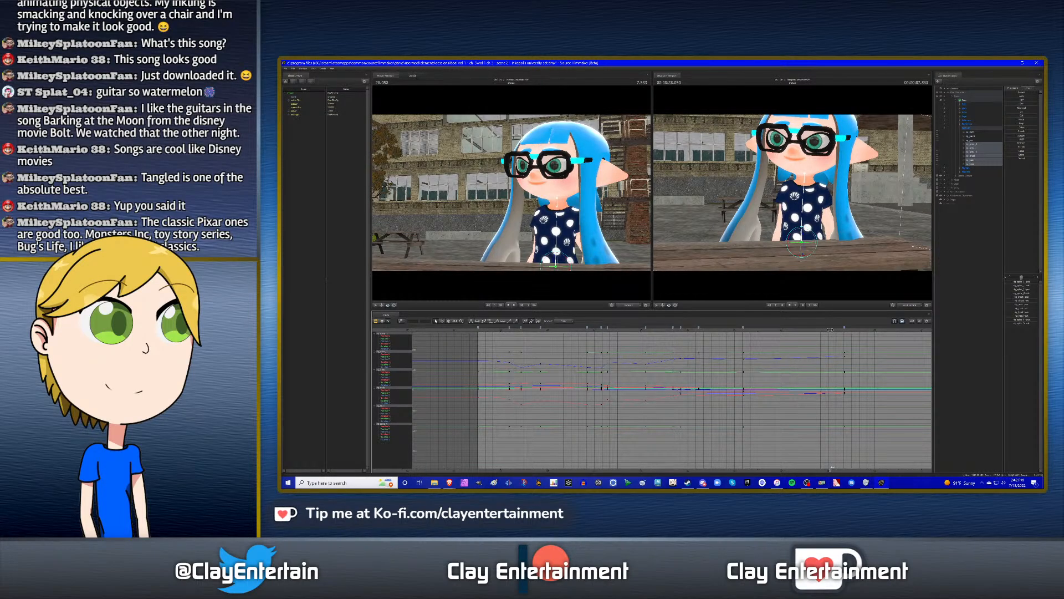
{"action": "left_click_drag", "start_coordinate": [835, 329], "coordinate": [837, 329]}
{"action": "left_click", "coordinate": [844, 327]}
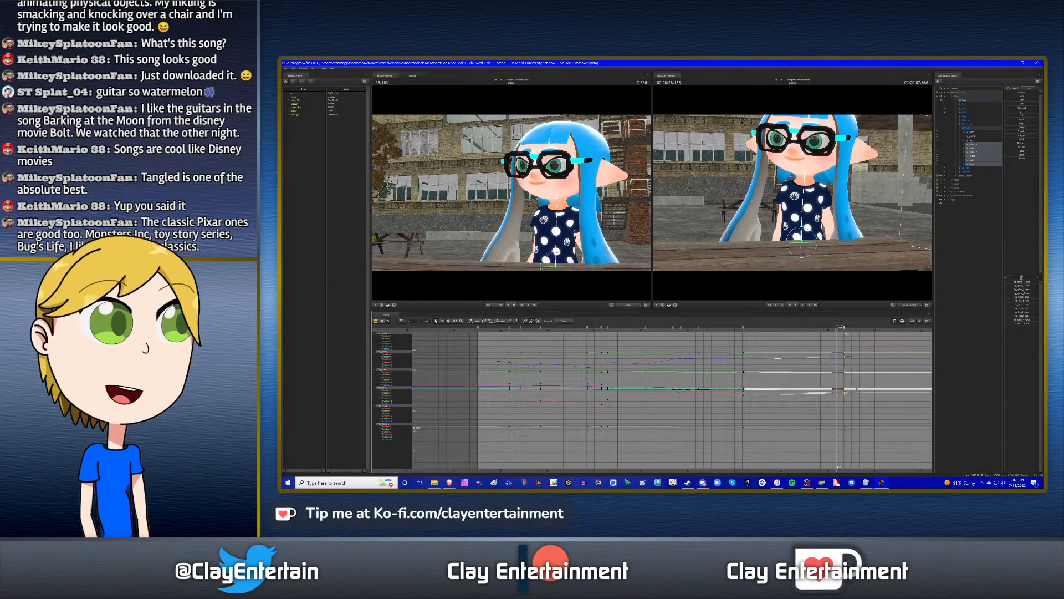
{"action": "left_click", "coordinate": [594, 328]}
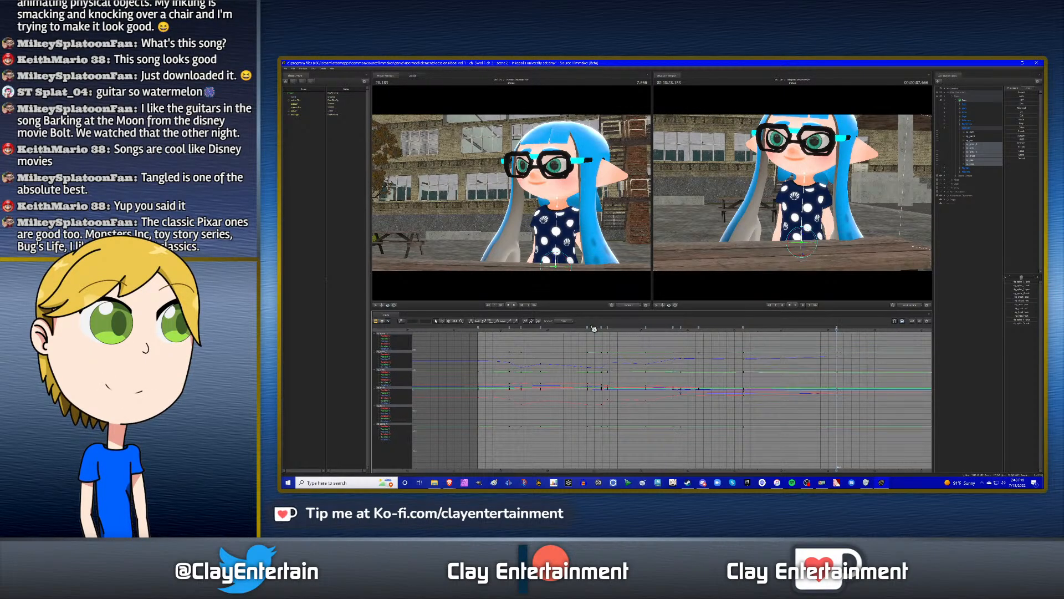
{"action": "left_click", "coordinate": [571, 327]}
{"action": "key", "text": "space"}
{"action": "left_click", "coordinate": [588, 330]}
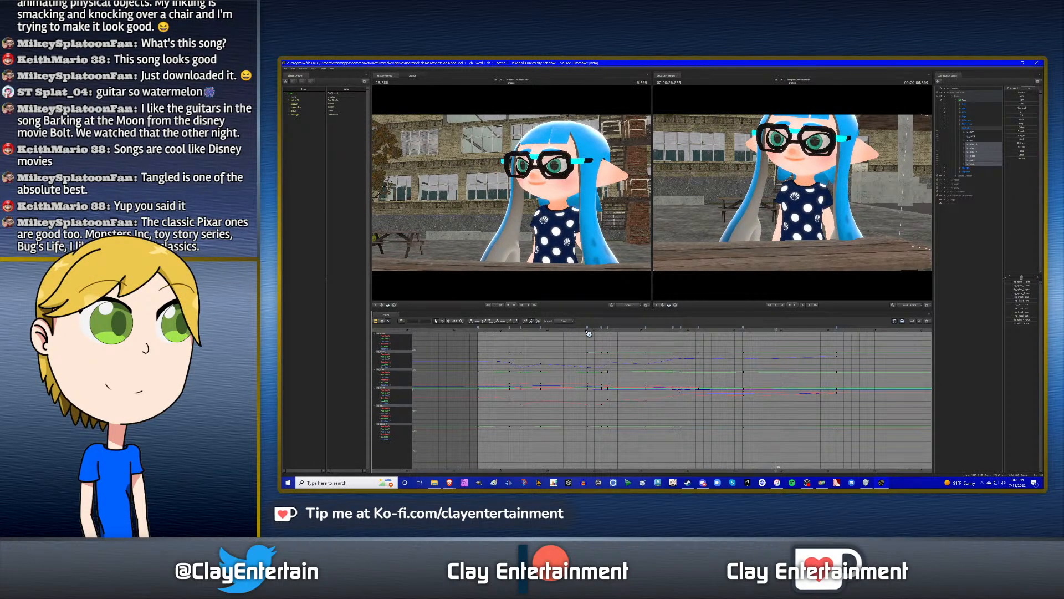
- Select the two lower spine bones, delete their keyframe at about 4.3 s and play back the turn
{"action": "left_click", "coordinate": [656, 332]}
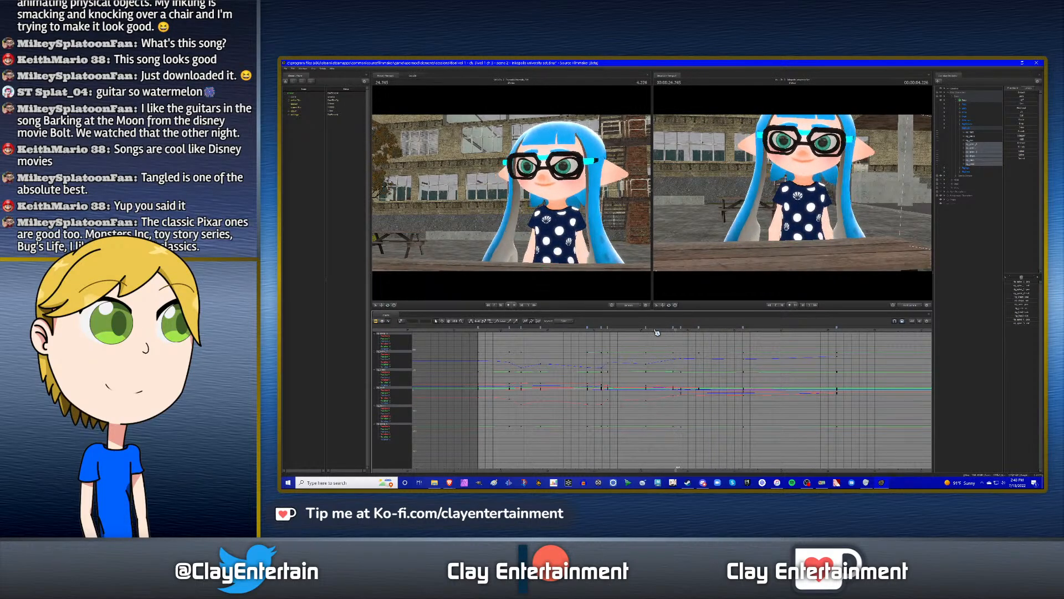
{"action": "left_click", "coordinate": [656, 332]}
{"action": "left_click_drag", "start_coordinate": [657, 329], "coordinate": [681, 336]}
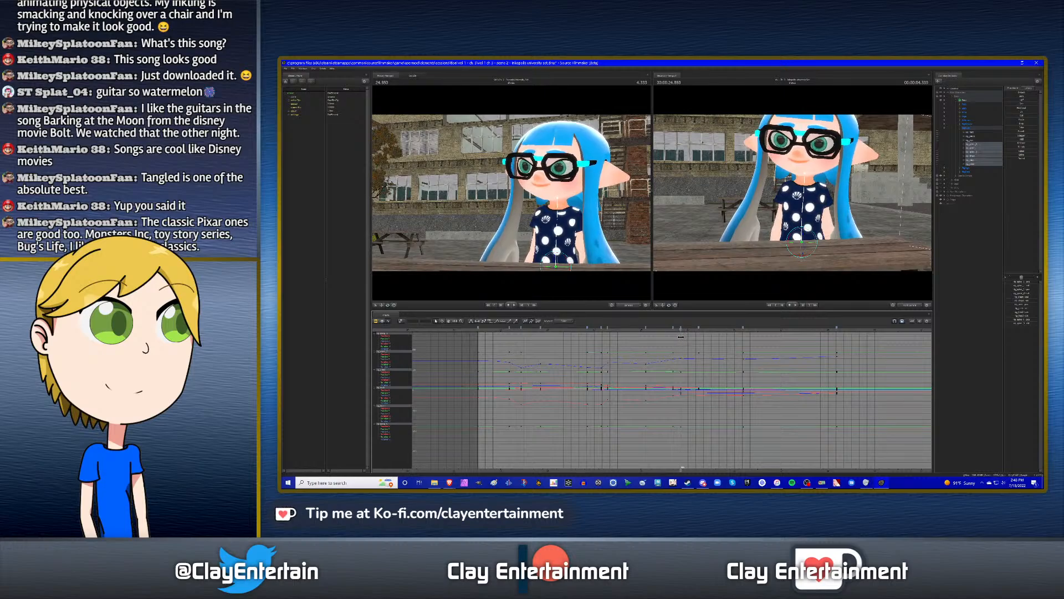
{"action": "left_click", "coordinate": [977, 149]}
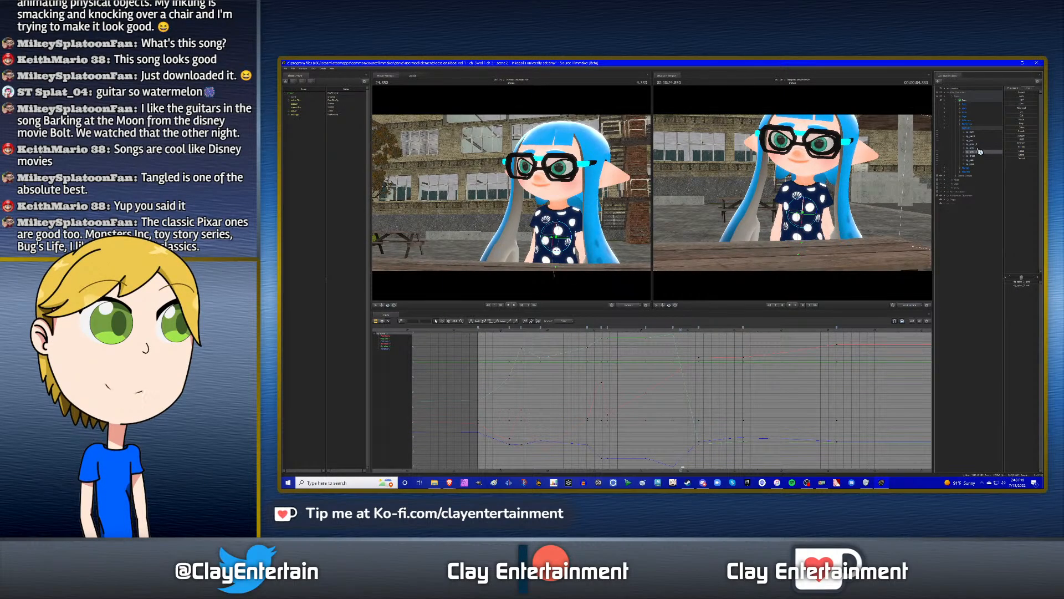
{"action": "left_click", "coordinate": [978, 144], "text": "ctrl"}
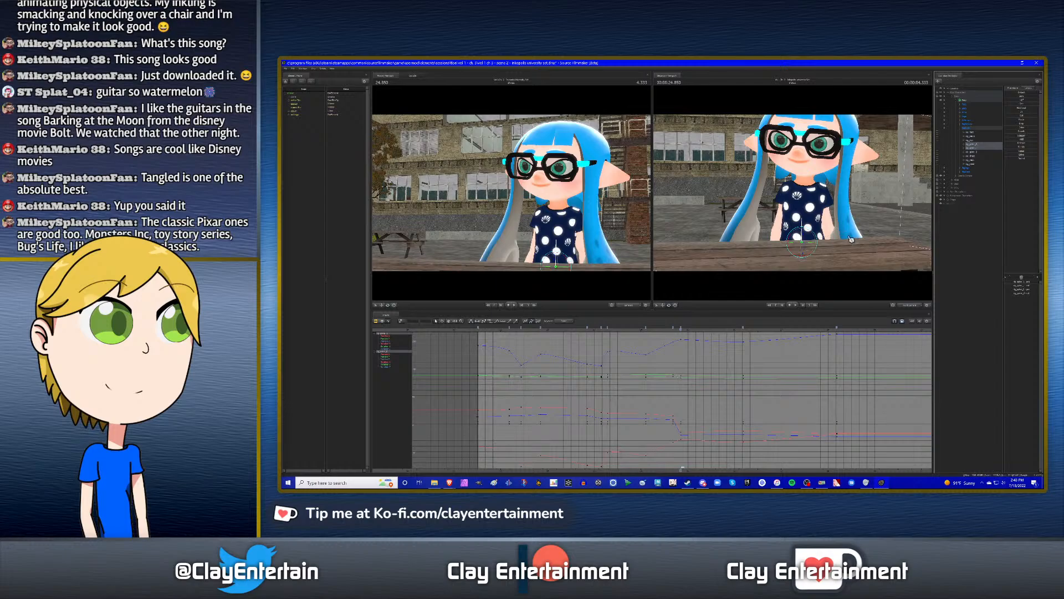
{"action": "right_click", "coordinate": [682, 328]}
{"action": "left_click", "coordinate": [695, 352]}
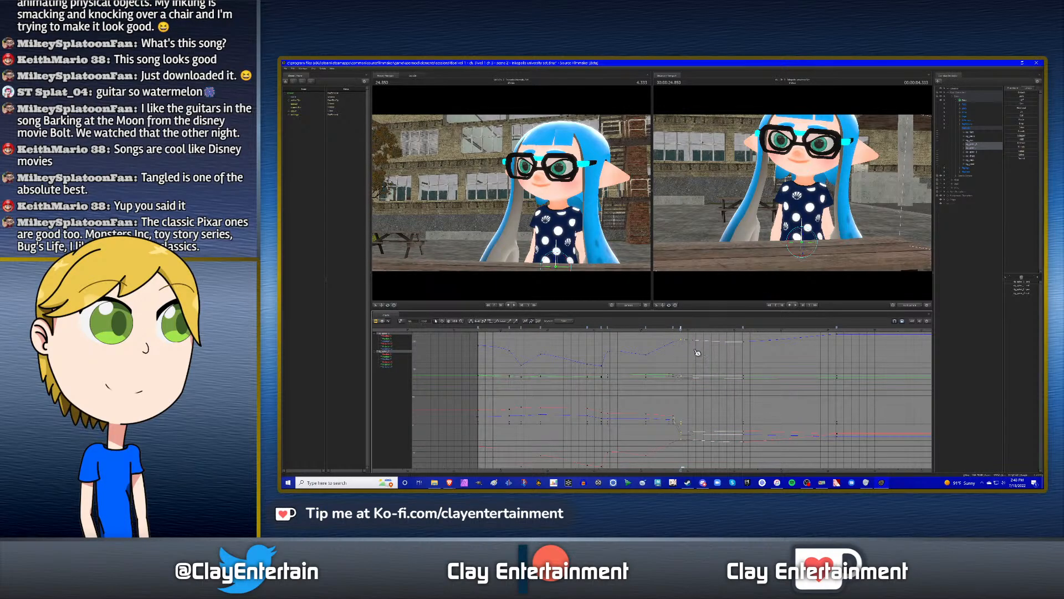
{"action": "key", "text": "space"}
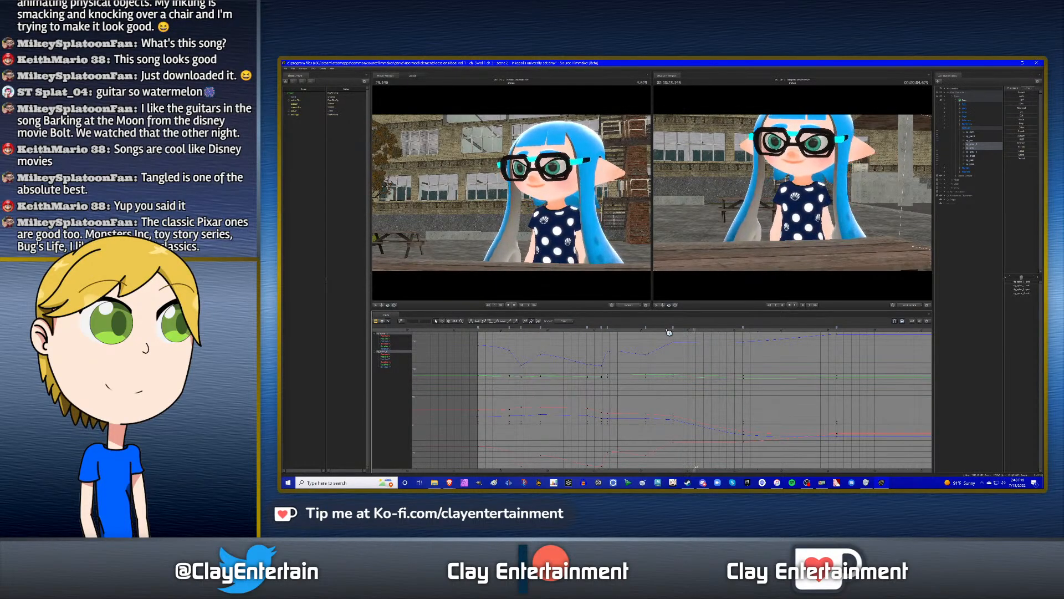
{"action": "left_click", "coordinate": [664, 331]}
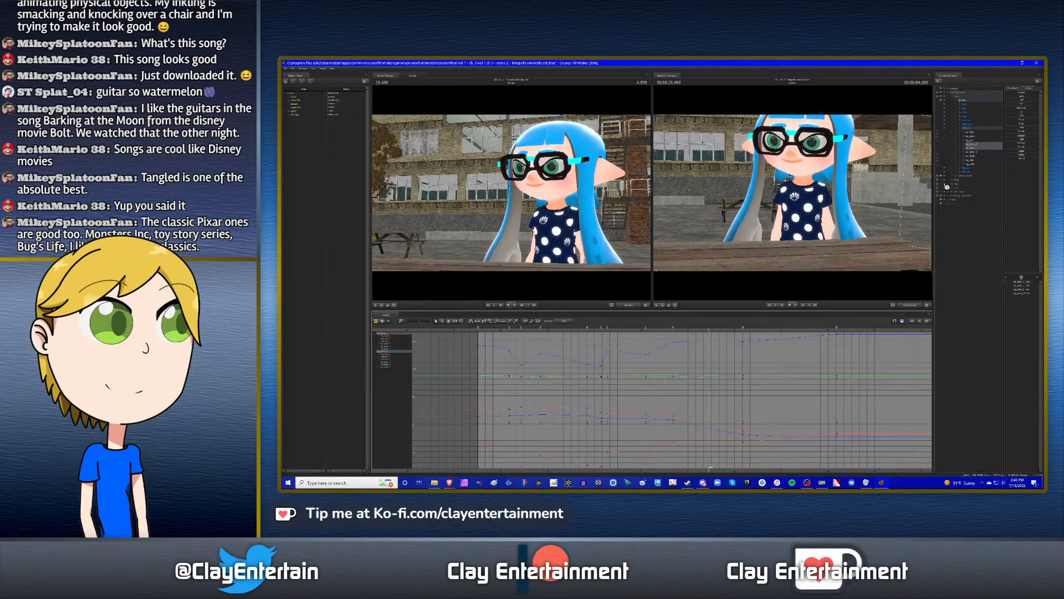
- Stop playback, select the neck and head bones, and edit their keyframe at about 4.3 s
{"action": "key", "text": "space"}
{"action": "left_click", "coordinate": [975, 152]}
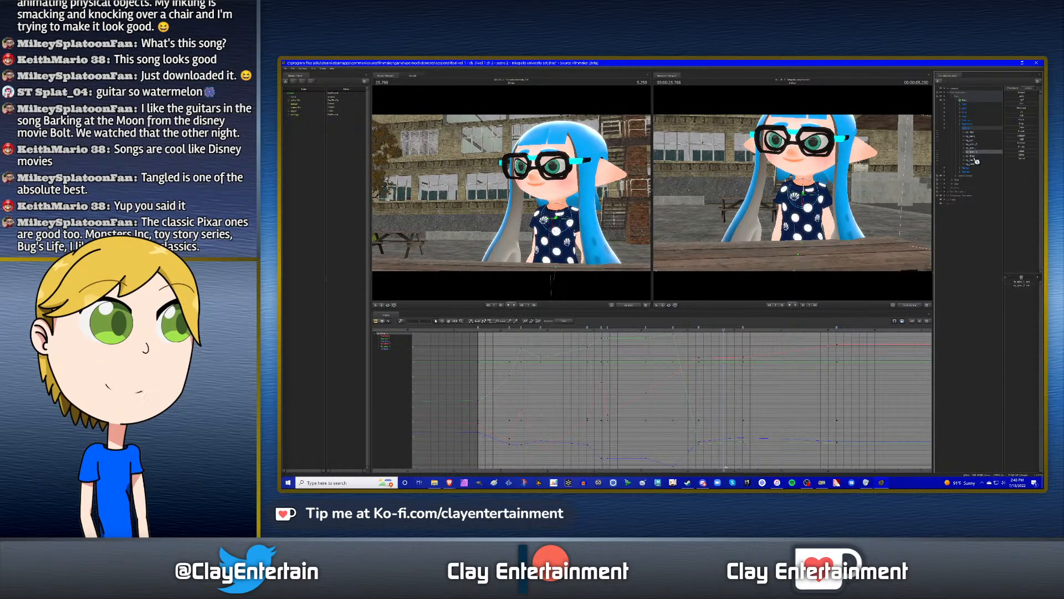
{"action": "left_click", "coordinate": [974, 160]}
{"action": "left_click", "coordinate": [975, 165]}
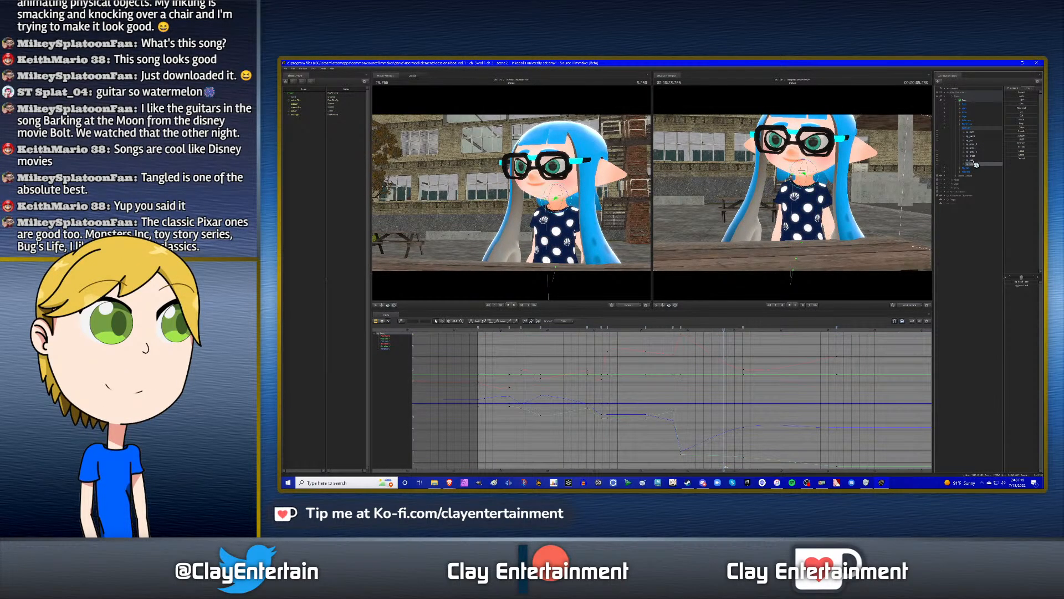
{"action": "right_click", "coordinate": [683, 332]}
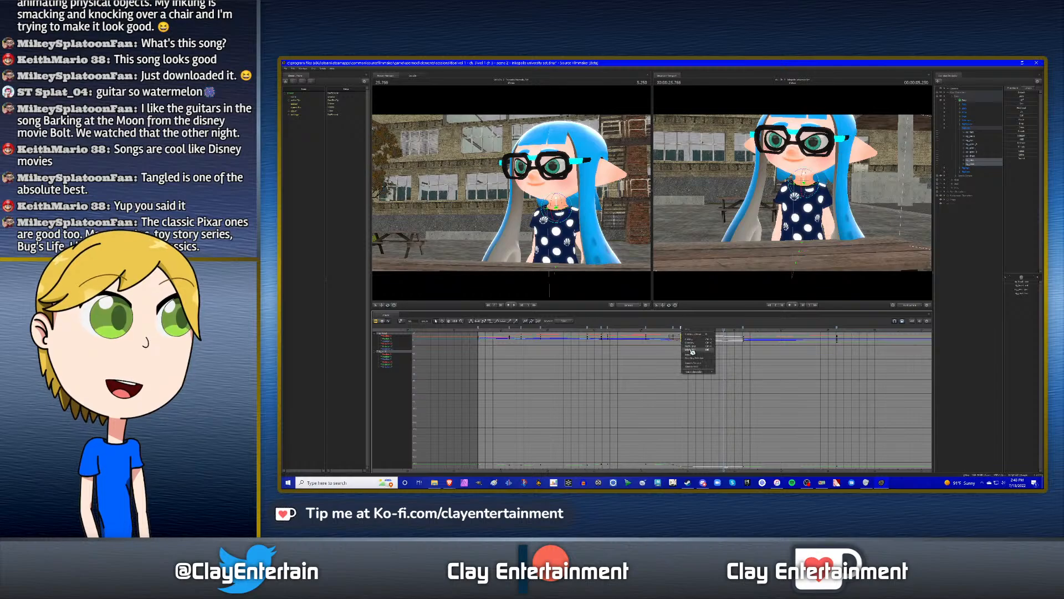
{"action": "left_click", "coordinate": [692, 351]}
- Replay the upper-body turn from about 4 s through its settling point and review the neck and head motion
{"action": "left_click", "coordinate": [668, 331]}
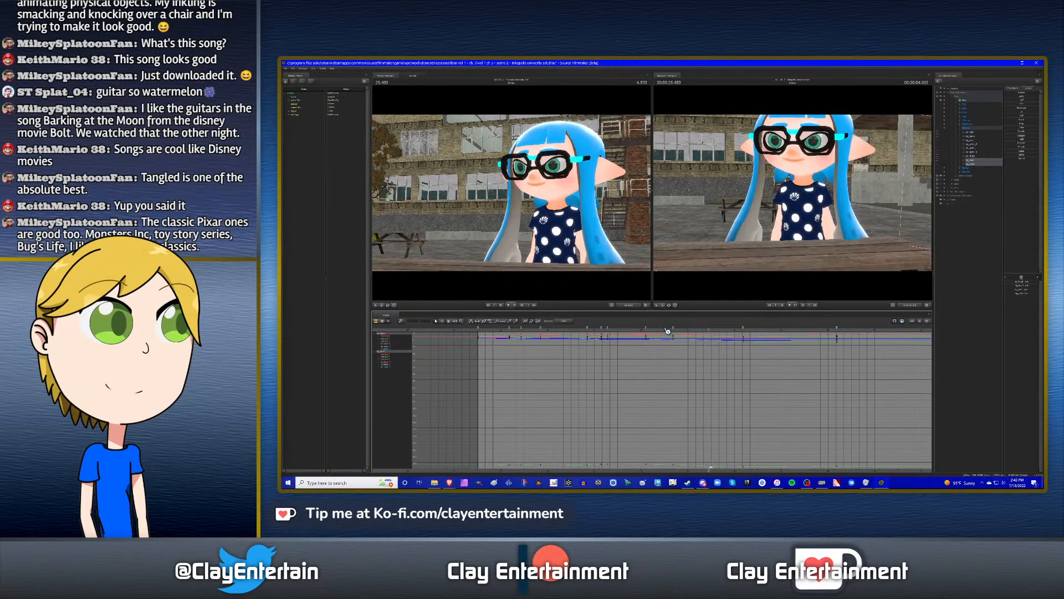
{"action": "key", "text": "space"}
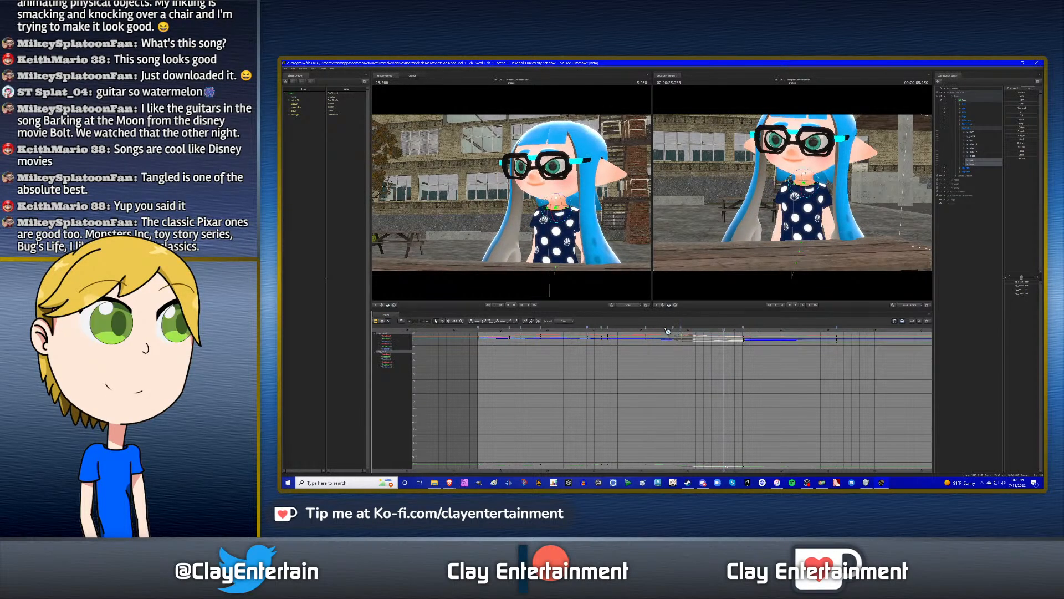
{"action": "key", "text": "space"}
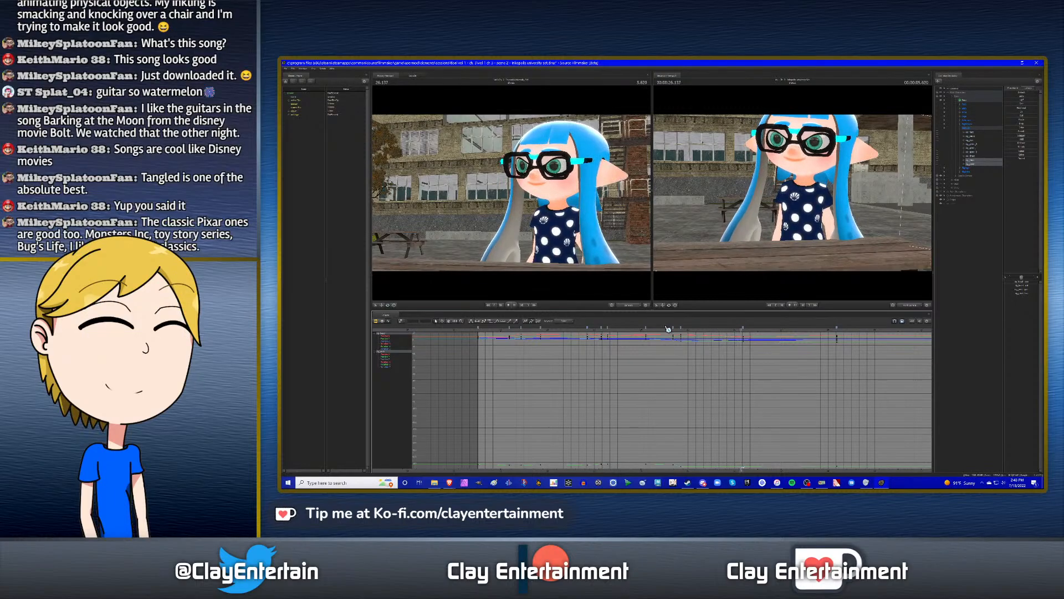
{"action": "scroll", "coordinate": [687, 422], "scroll_direction": "down", "scroll_amount": 1}
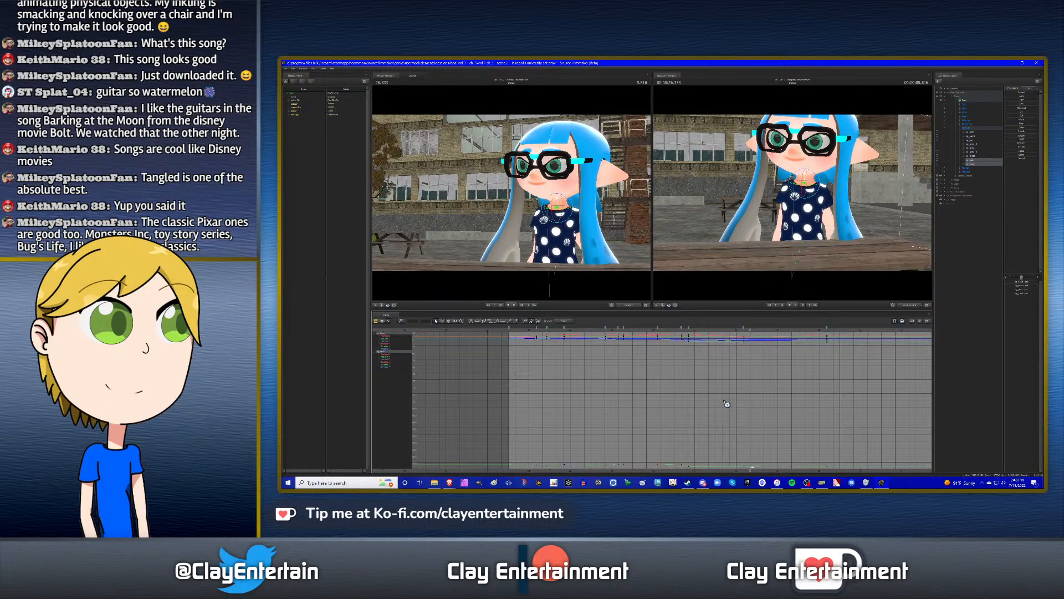
{"action": "scroll", "coordinate": [681, 374], "scroll_direction": "down", "scroll_amount": 2}
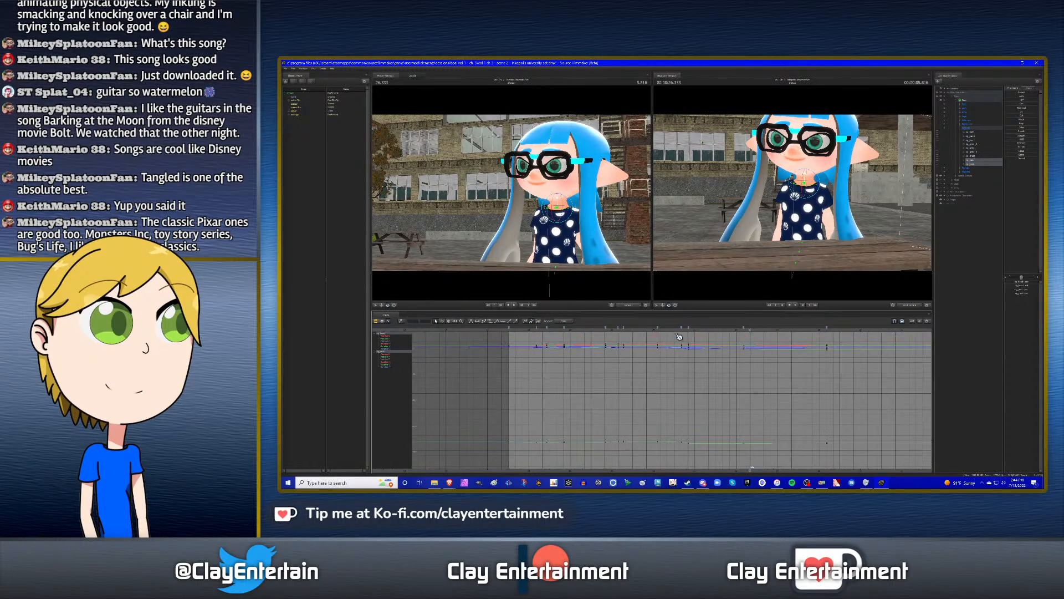
{"action": "left_click", "coordinate": [675, 331]}
{"action": "key", "text": "space"}
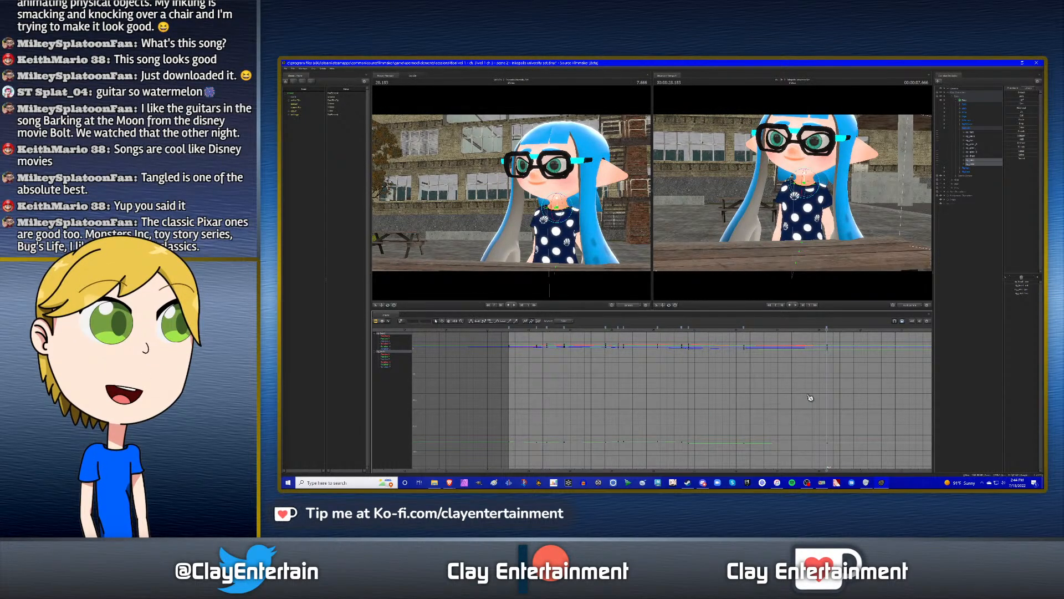
- Show the clip and sound tracks and play the sequence from the pink-haired Inkling's shot into the blue-haired Inkling's turn
{"action": "left_click", "coordinate": [377, 322]}
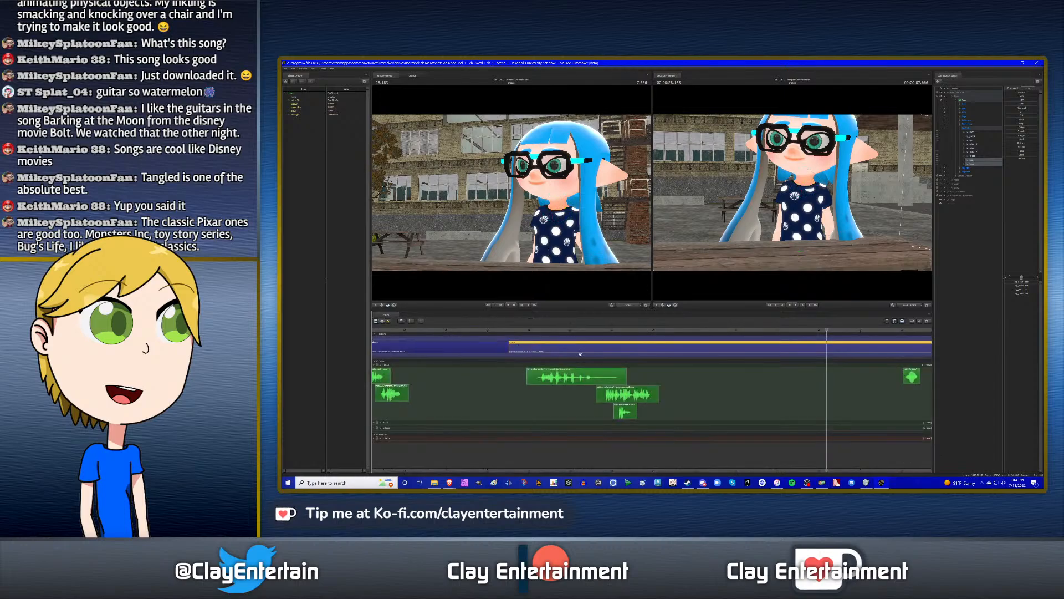
{"action": "left_click", "coordinate": [548, 331]}
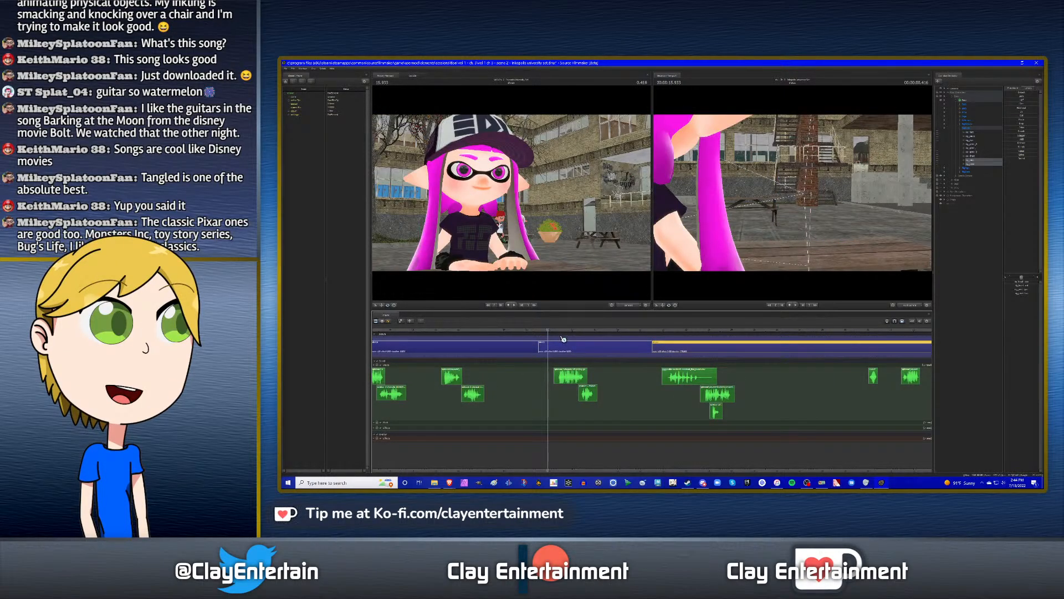
{"action": "key", "text": "Down"}
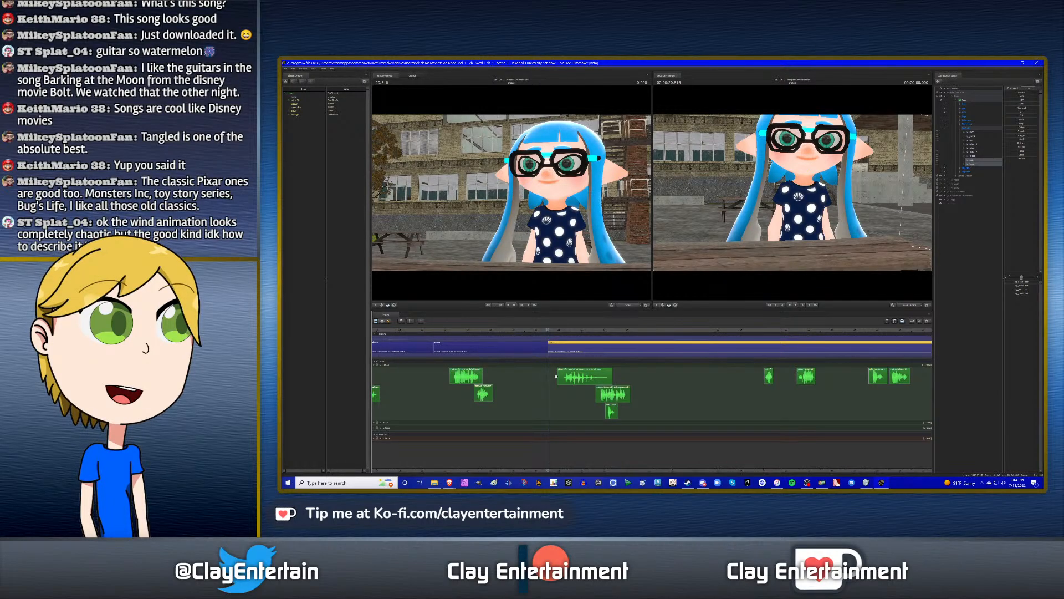
{"action": "scroll", "coordinate": [561, 337], "scroll_direction": "up", "scroll_amount": 3}
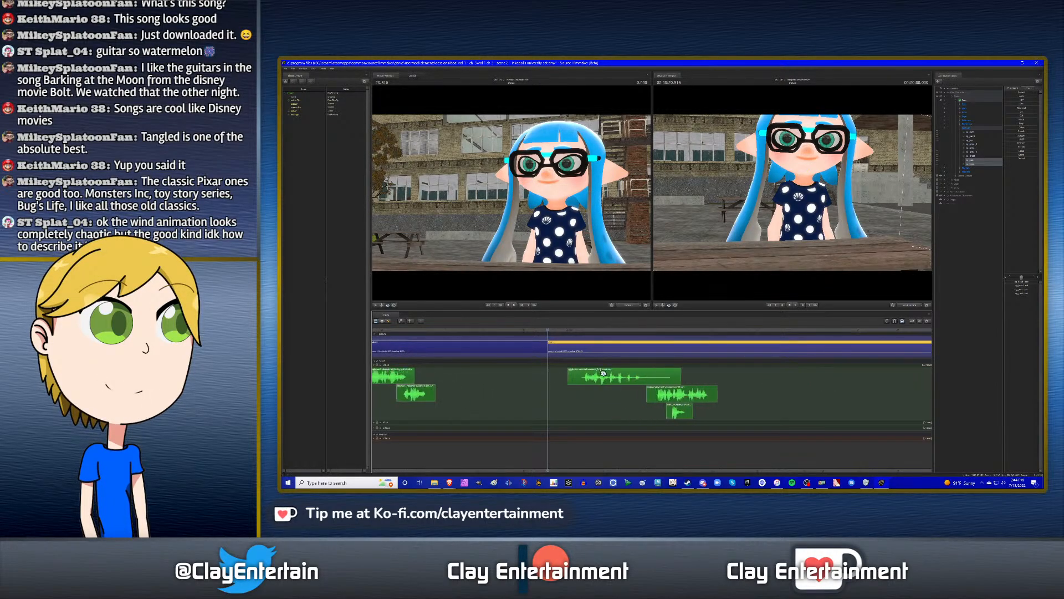
{"action": "left_click", "coordinate": [565, 336]}
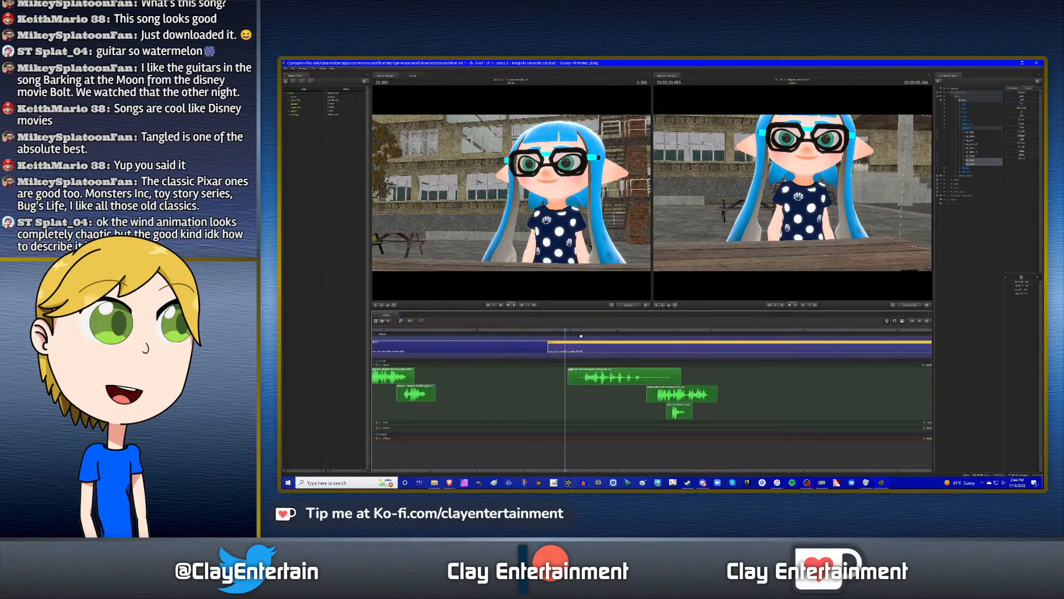
{"action": "key", "text": "space"}
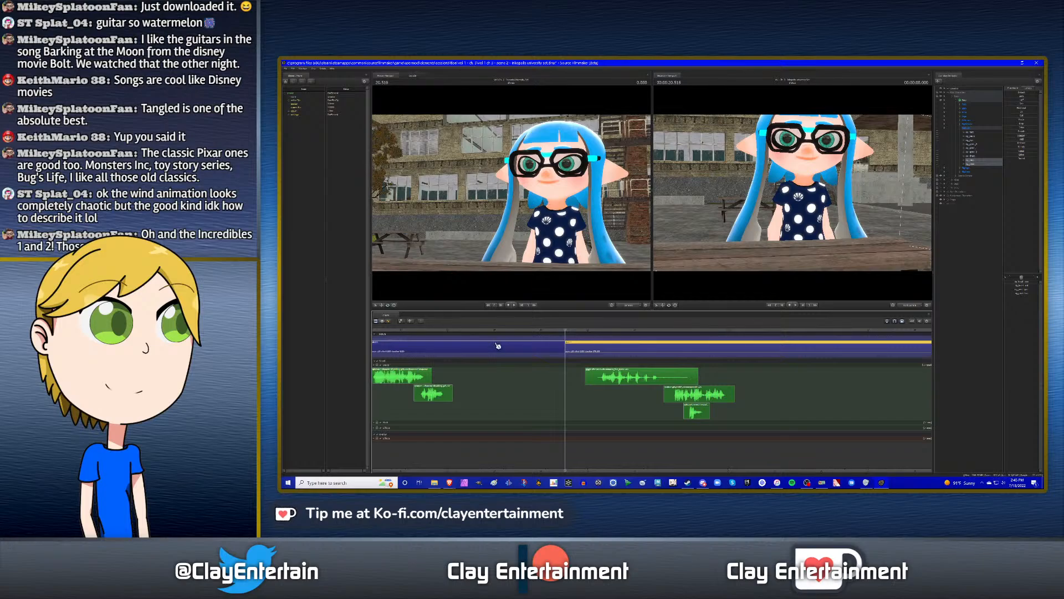
- Return to the motion curves, go to the keyframe at about 4.3 s and slightly rotate the blue-haired Inkling's head bone
{"action": "left_click", "coordinate": [388, 322]}
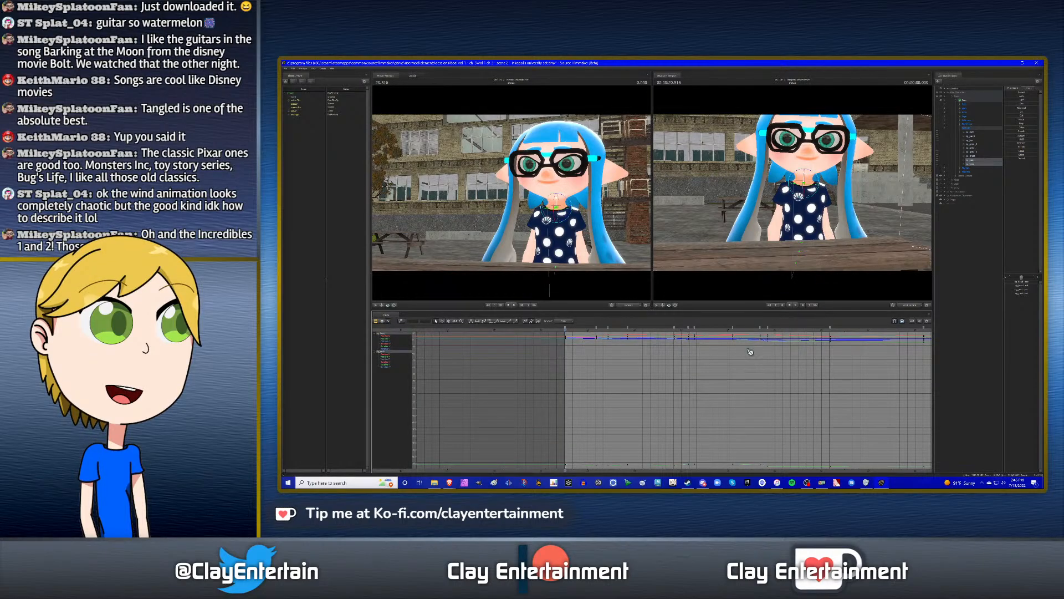
{"action": "left_click", "coordinate": [791, 333]}
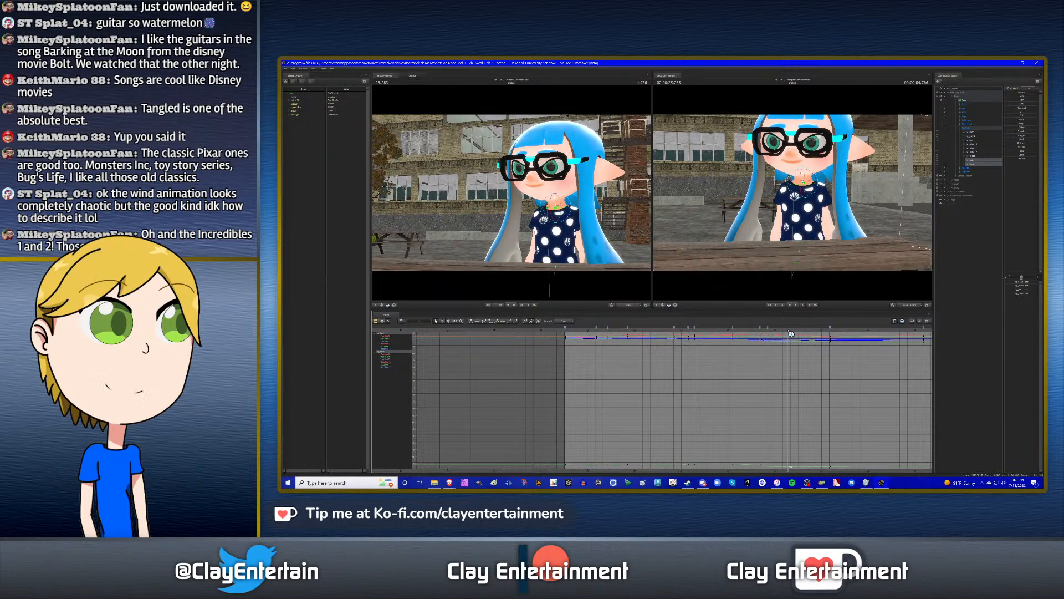
{"action": "key", "text": "Up"}
{"action": "key", "text": "Down"}
{"action": "key", "text": "Up"}
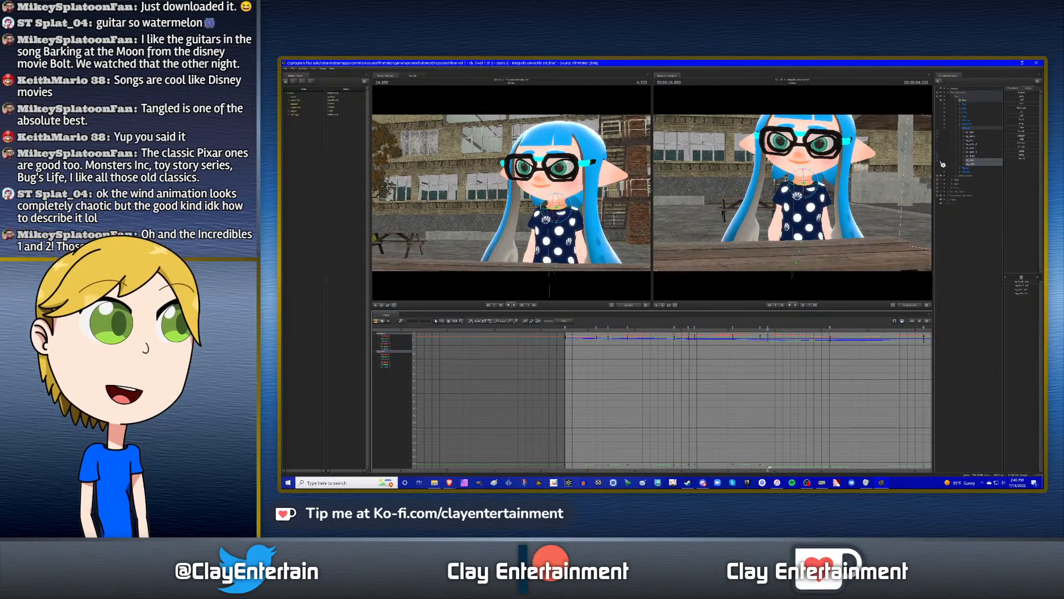
{"action": "left_click", "coordinate": [973, 162]}
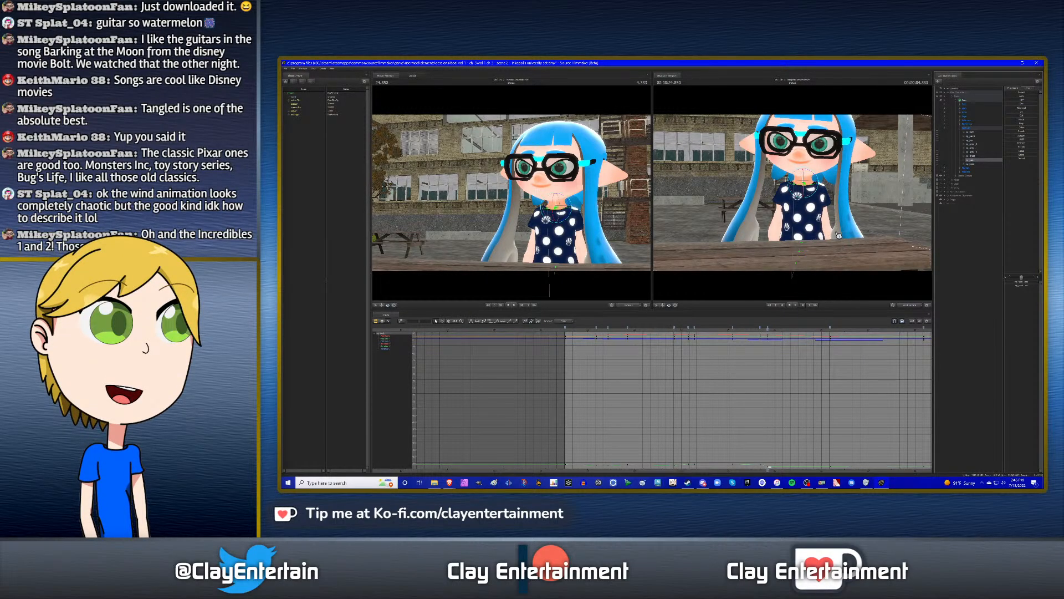
{"action": "left_click_drag", "start_coordinate": [811, 174], "coordinate": [780, 186]}
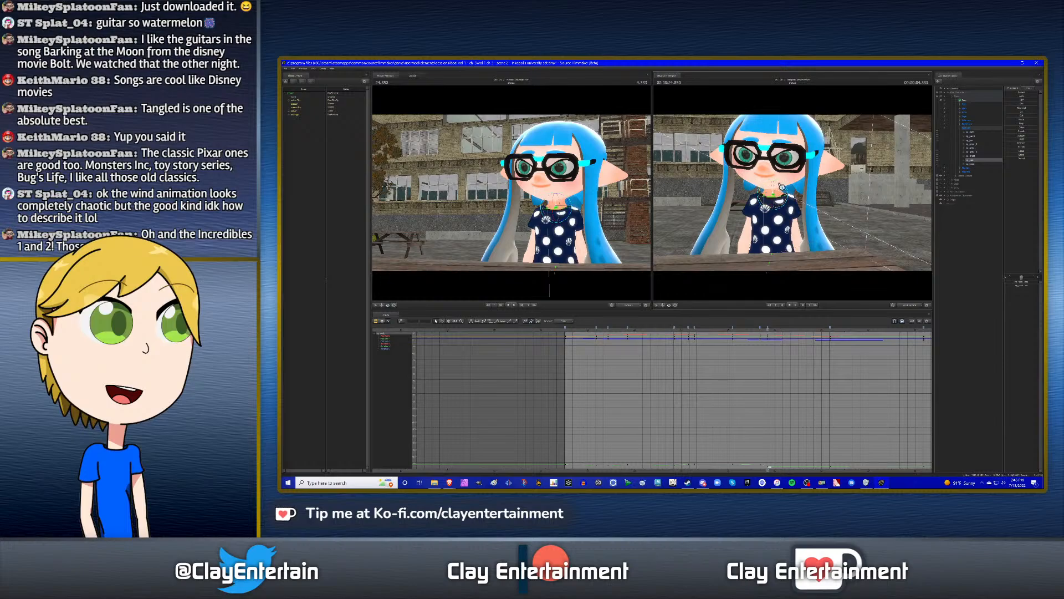
{"action": "key", "text": "Up"}
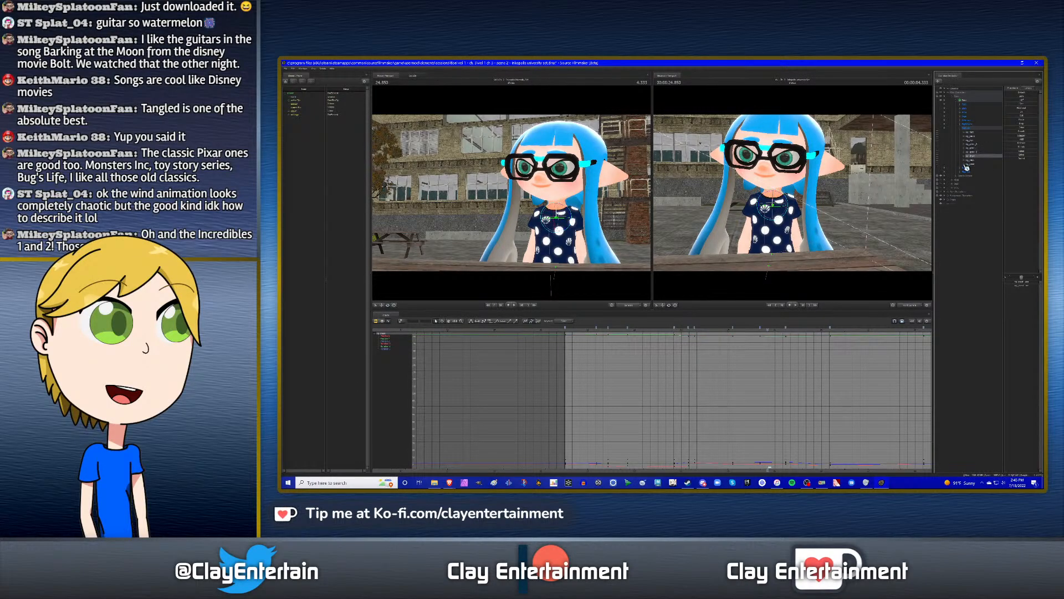
{"action": "left_click", "coordinate": [973, 165]}
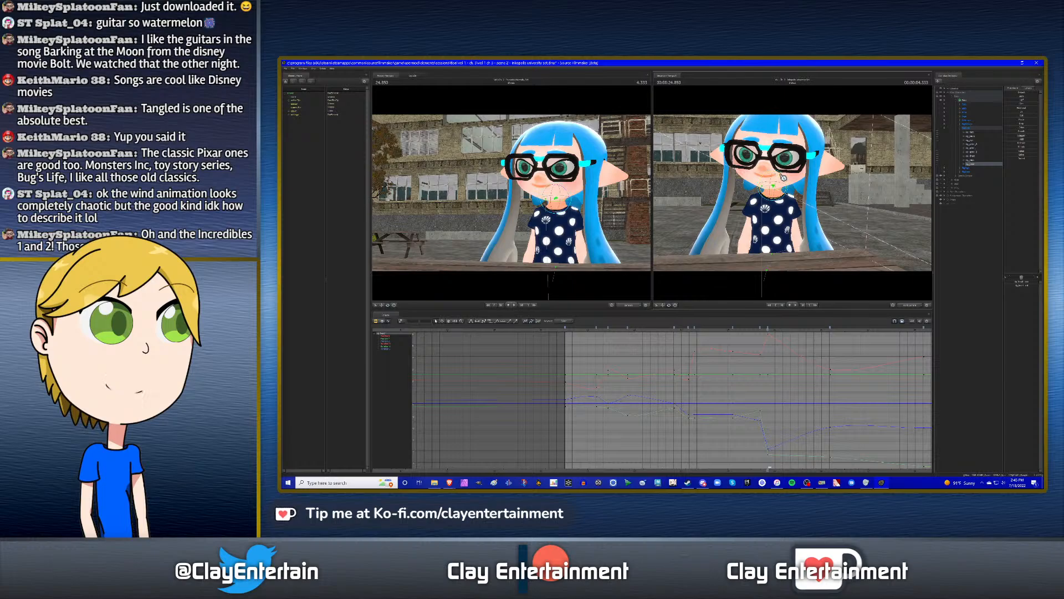
{"action": "left_click_drag", "start_coordinate": [781, 175], "coordinate": [777, 177]}
- Replay the turn from about 4.2 s and review the adjusted head rotation
{"action": "left_click_drag", "start_coordinate": [751, 331], "coordinate": [768, 332]}
{"action": "key", "text": "space"}
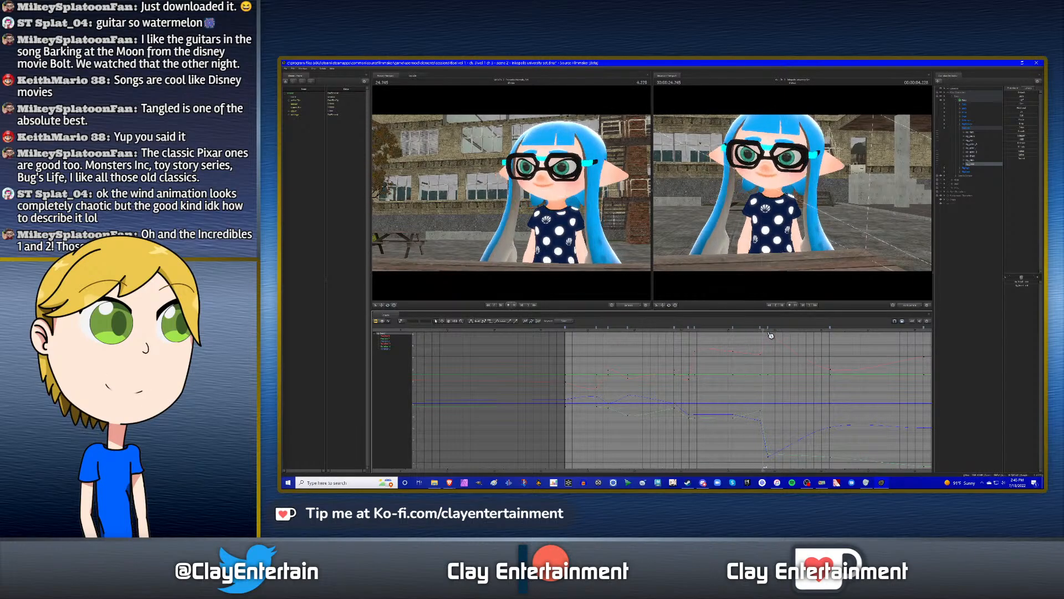
{"action": "key", "text": "space"}
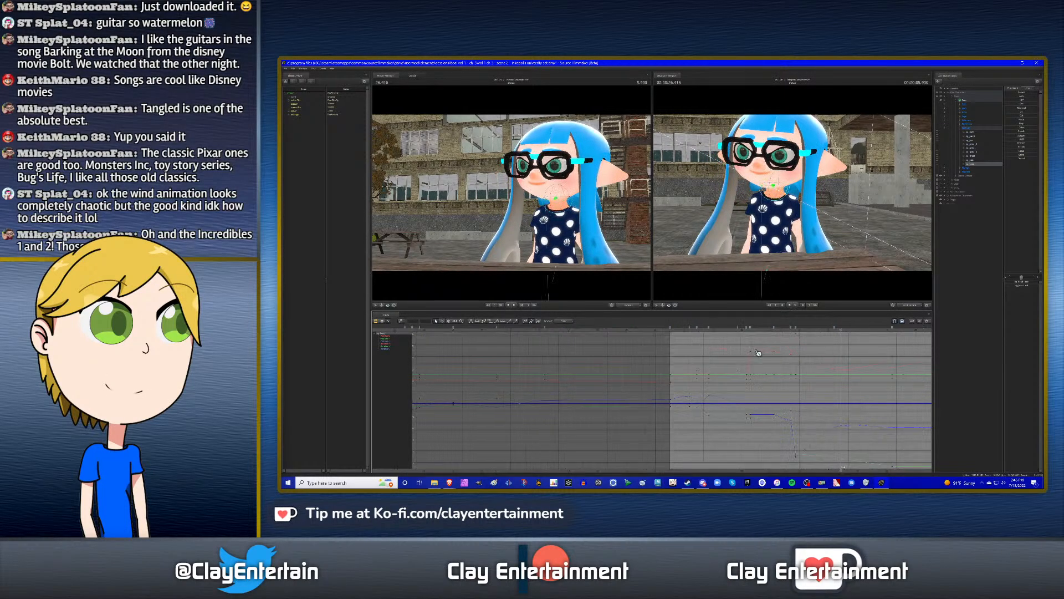
{"action": "left_click", "coordinate": [449, 325]}
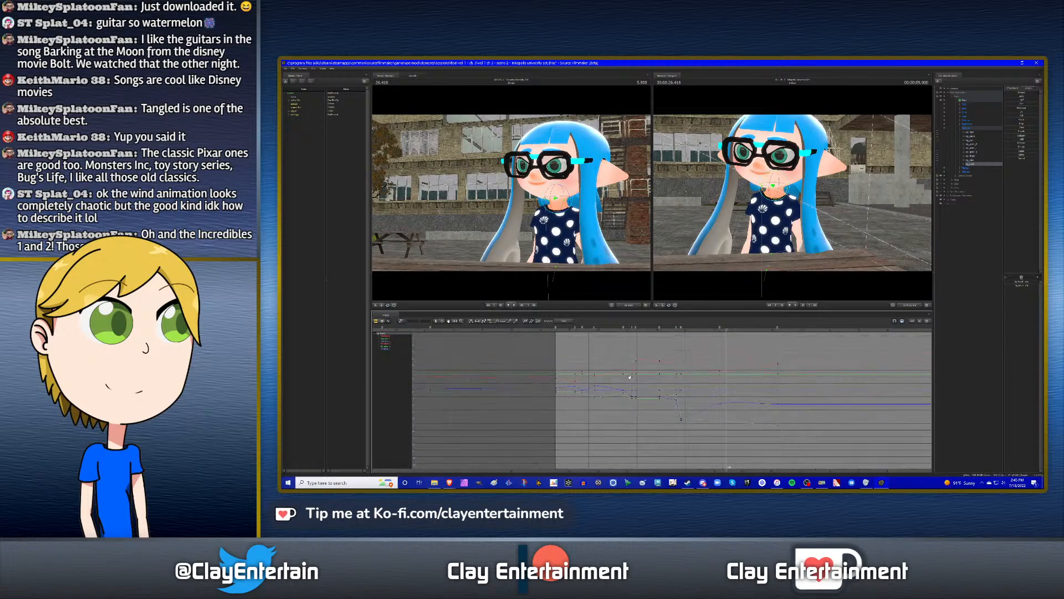
{"action": "key", "text": "space"}
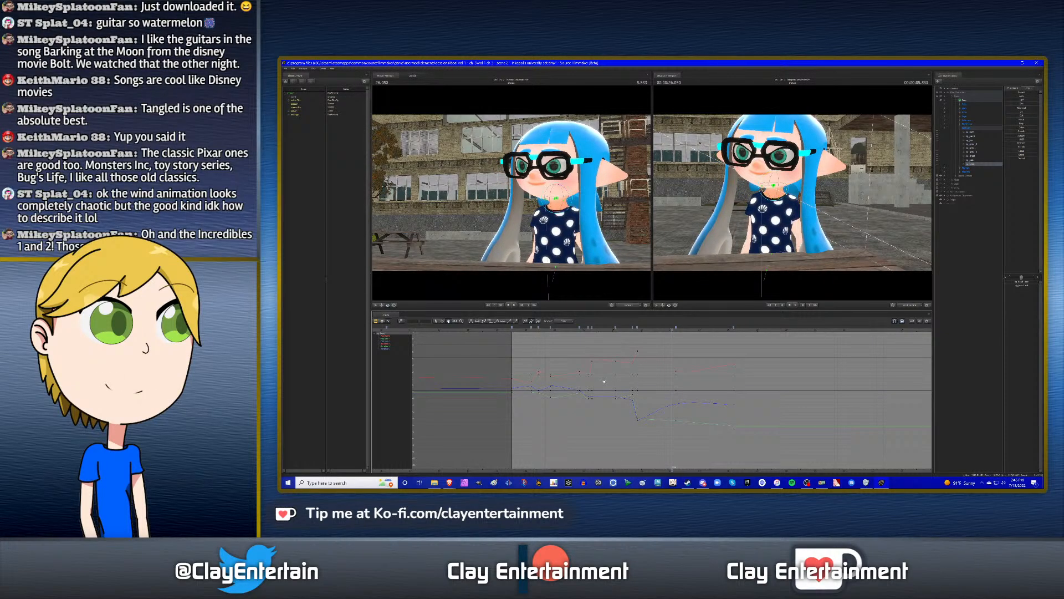
- Step through the head's keyframes from just before 4.3 s to about 5.7 s and compare the poses
{"action": "key", "text": "Up"}
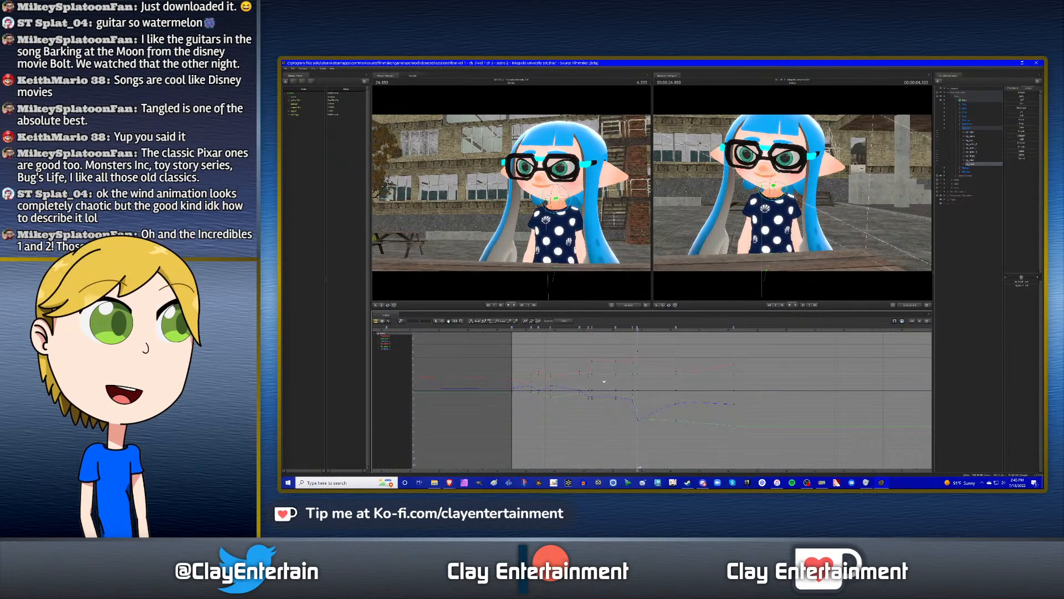
{"action": "key", "text": "Up"}
{"action": "key", "text": "Down"}
{"action": "key", "text": "Down"}
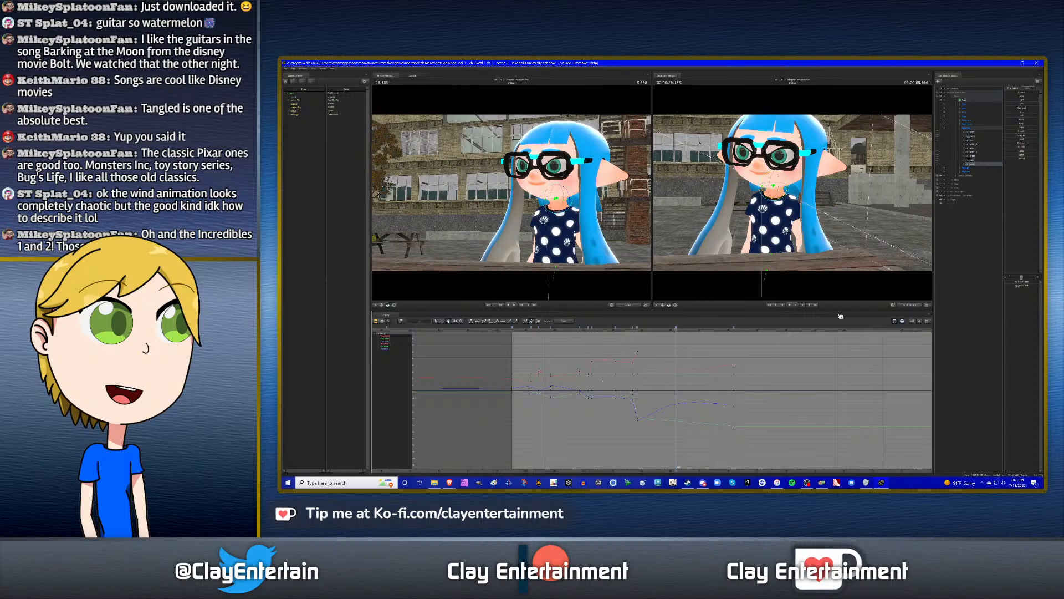
- Select the lower spine bones to examine their curves, and replay the turn from about 3 s
{"action": "left_click", "coordinate": [978, 146]}
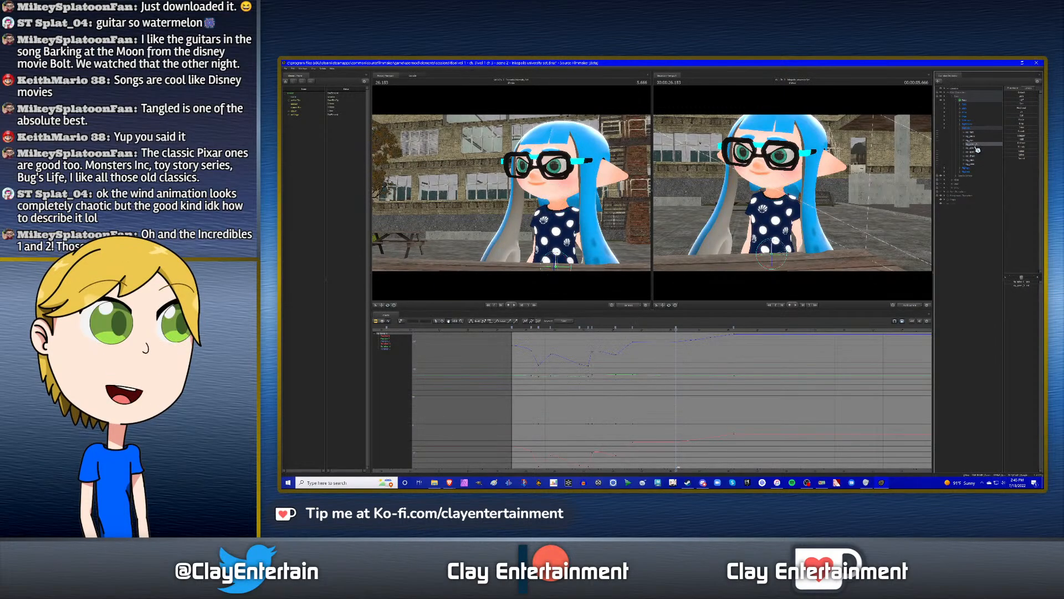
{"action": "left_click", "coordinate": [971, 147]}
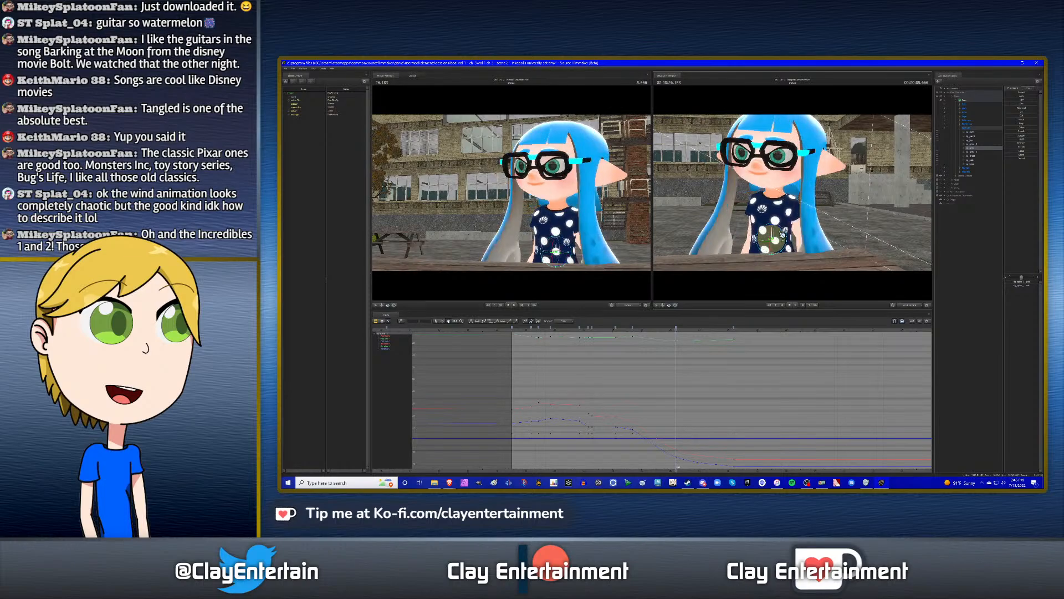
{"action": "left_click", "coordinate": [611, 329]}
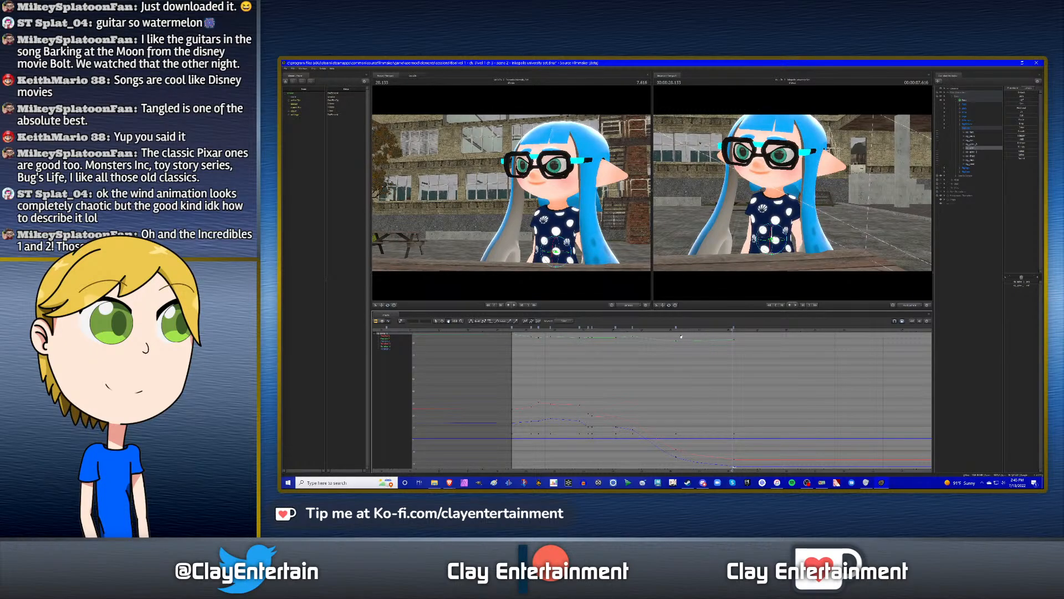
{"action": "left_click", "coordinate": [613, 331]}
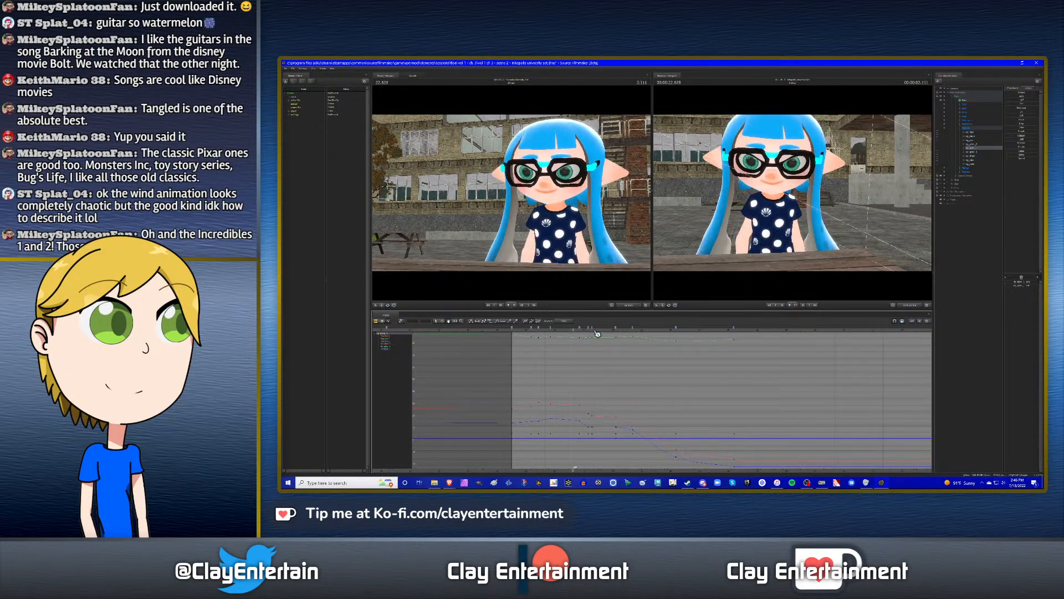
{"action": "left_click", "coordinate": [597, 333]}
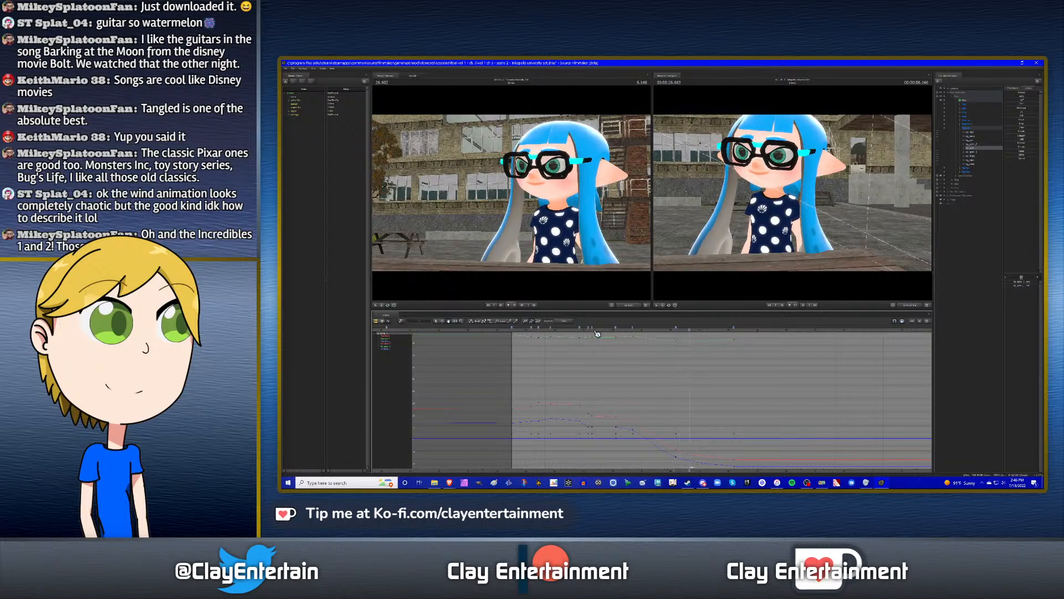
{"action": "key", "text": "space"}
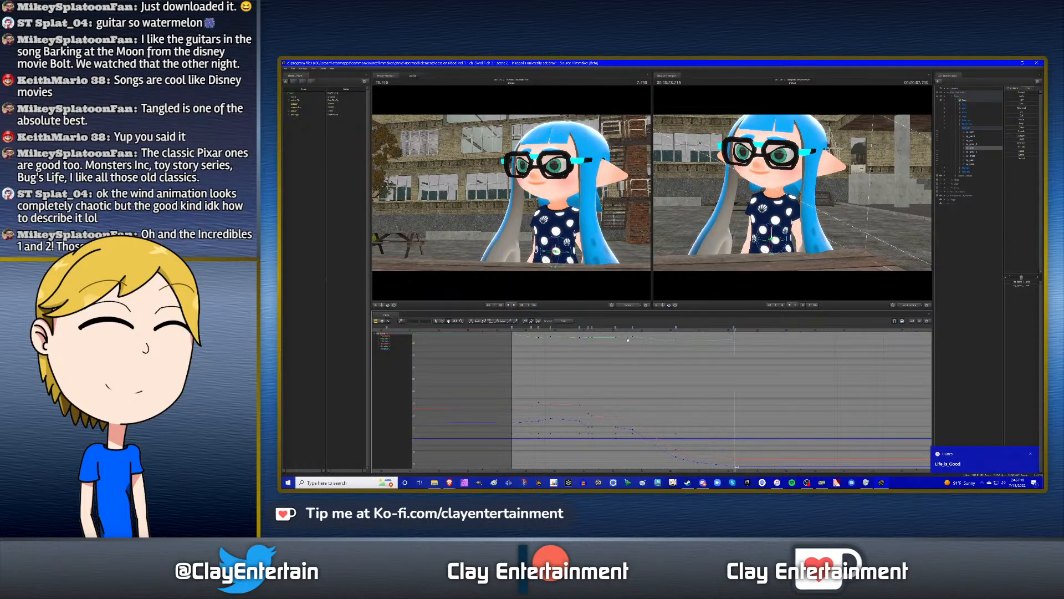
{"action": "key", "text": "Up"}
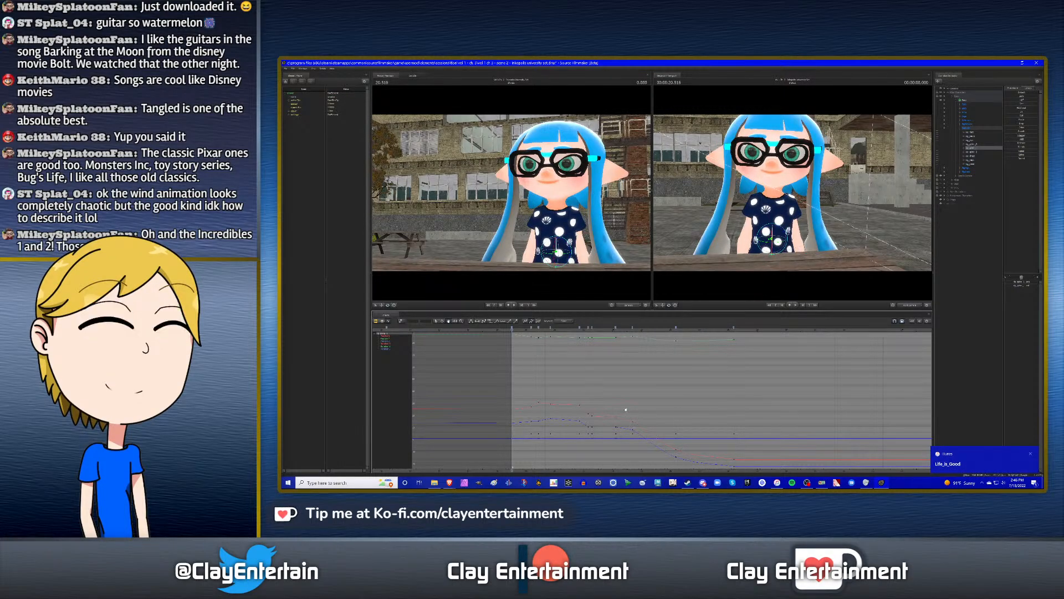
- Reveal the blue-haired Inkling's arm controls in the animation set and select her right hand bone
{"action": "key", "text": "f"}
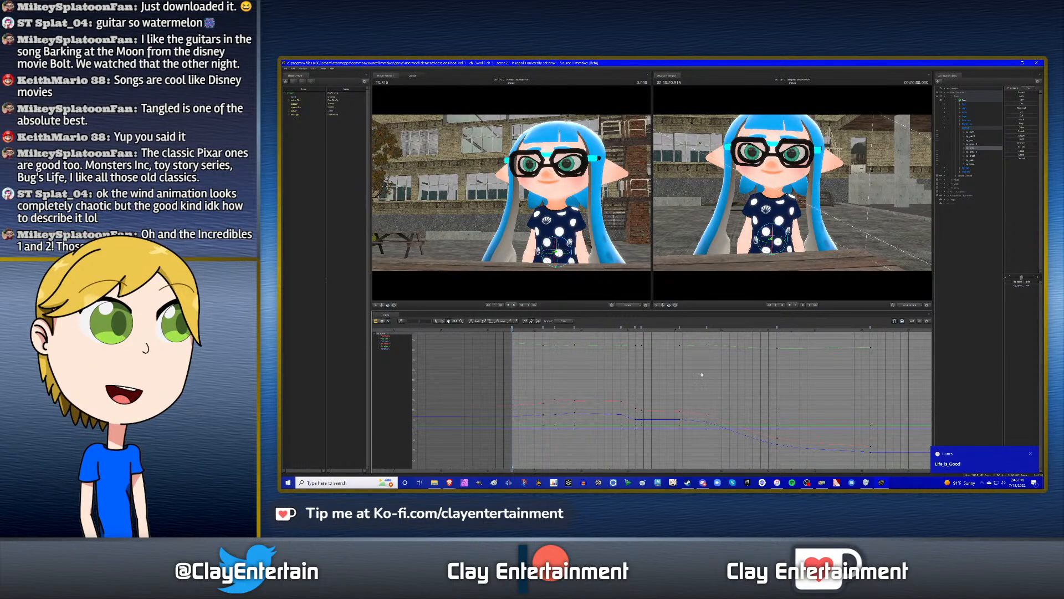
{"action": "left_click", "coordinate": [964, 132]}
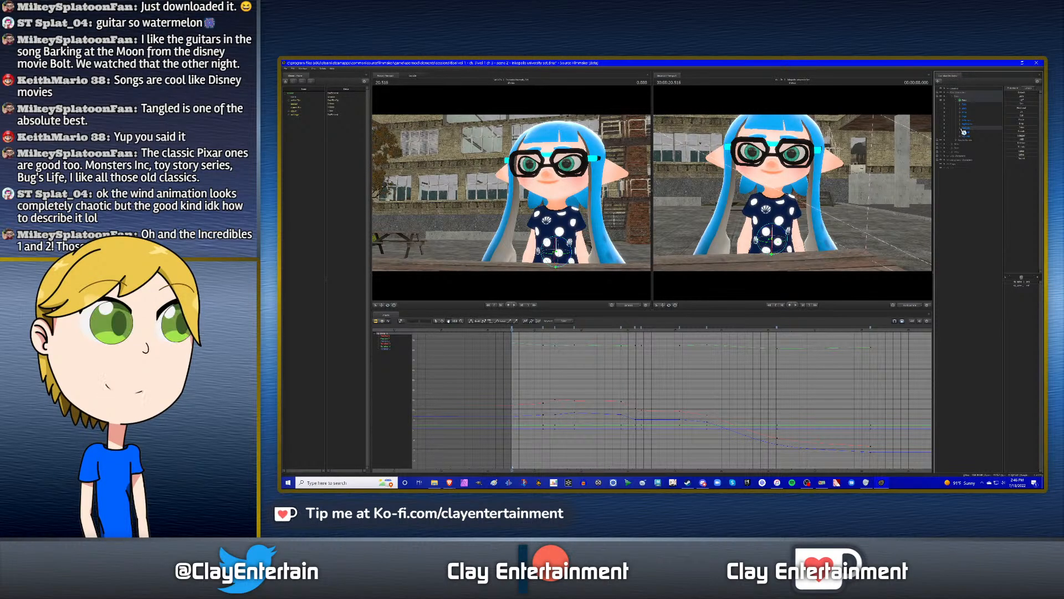
{"action": "left_click", "coordinate": [964, 133]}
{"action": "left_click", "coordinate": [961, 128]}
{"action": "left_click", "coordinate": [961, 136]}
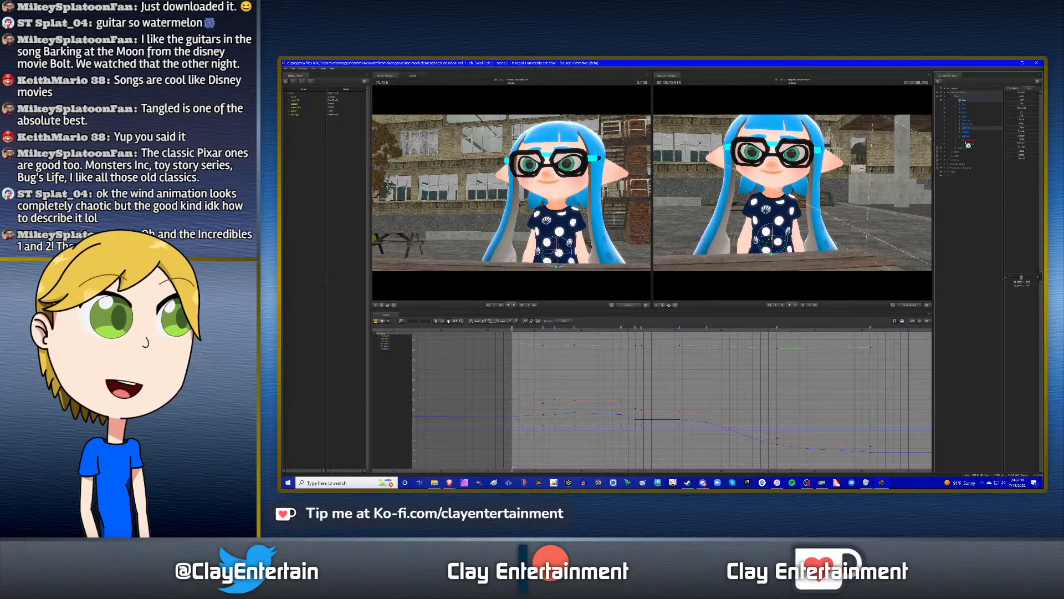
{"action": "left_click", "coordinate": [965, 141]}
{"action": "left_click", "coordinate": [965, 156]}
{"action": "left_click", "coordinate": [979, 147]}
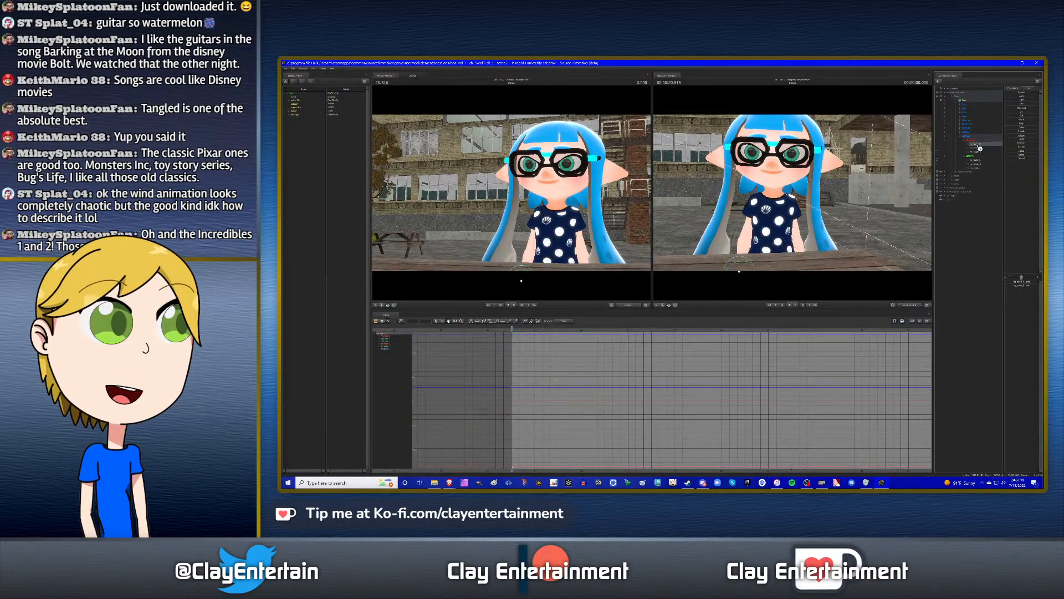
- Reopen the body controls, select the hip-level bone, play its opening movement and go to its keyframe at about 0.67 s
{"action": "left_click", "coordinate": [967, 134]}
{"action": "left_click", "coordinate": [978, 145]}
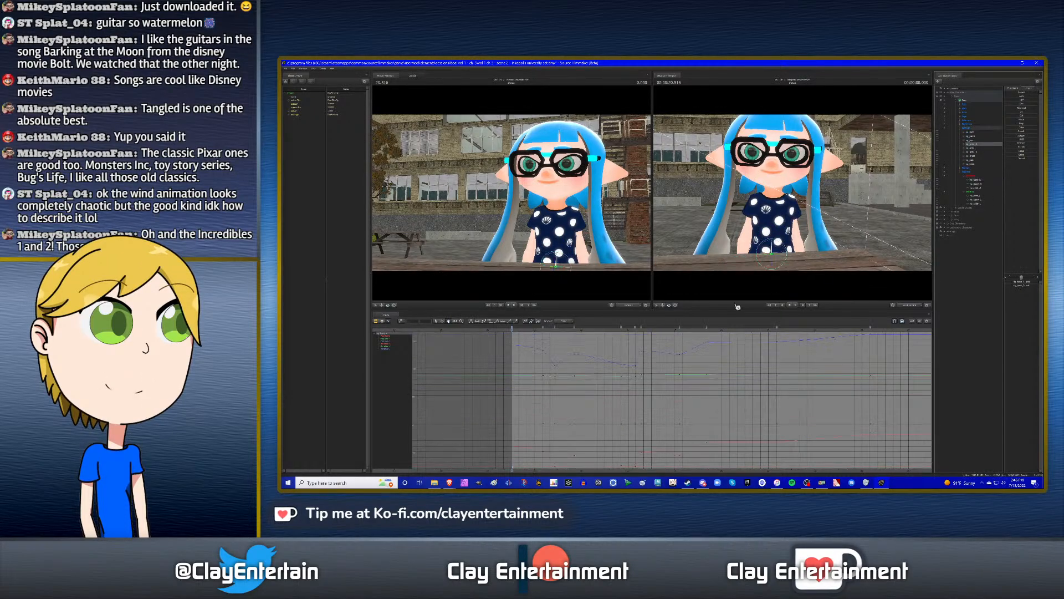
{"action": "right_click_drag", "start_coordinate": [610, 342], "coordinate": [637, 372], "text": "alt"}
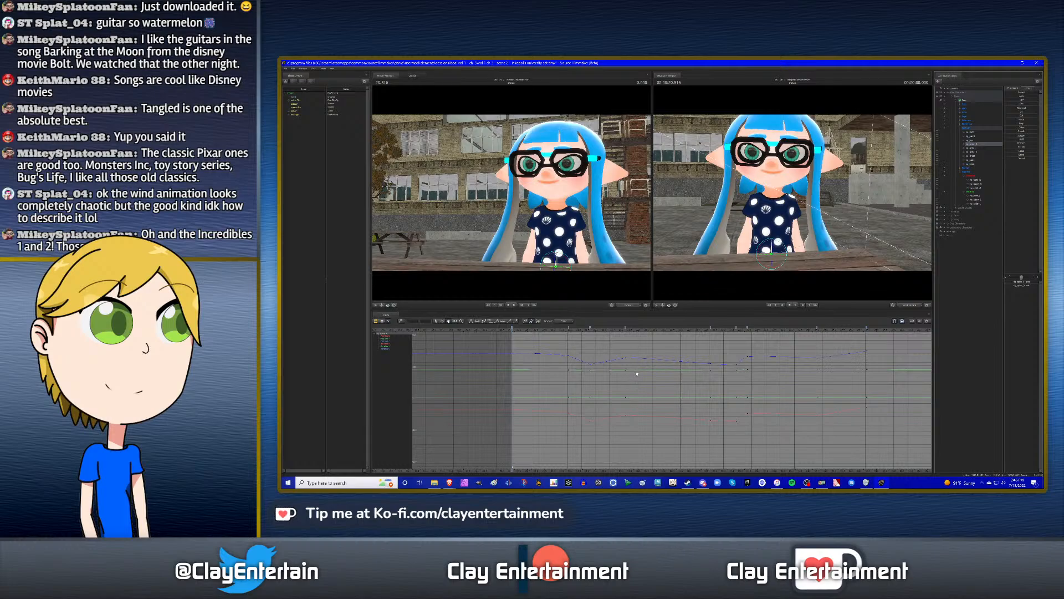
{"action": "key", "text": "space"}
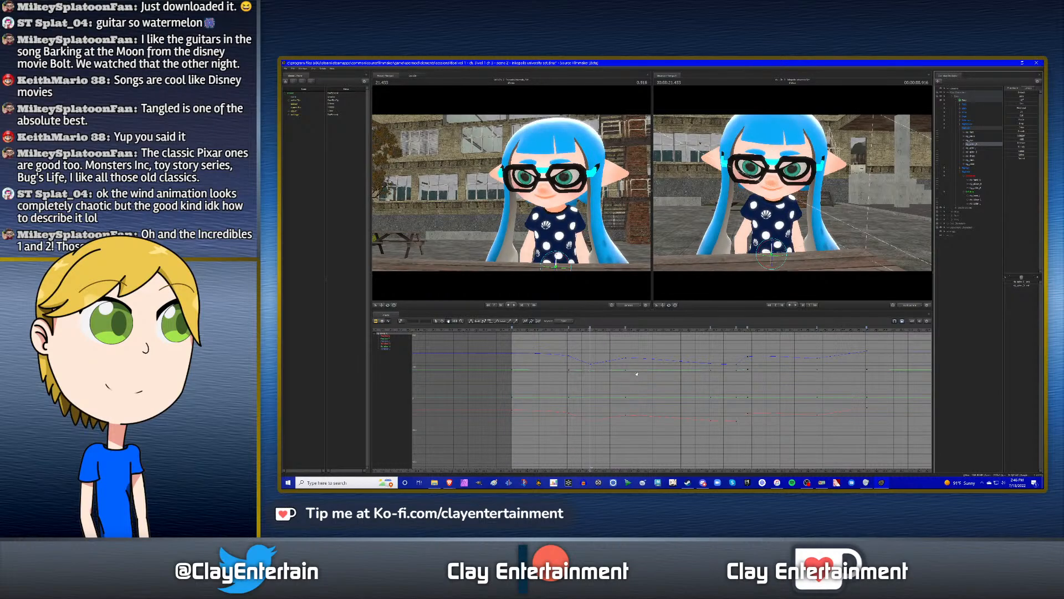
{"action": "key", "text": "Up"}
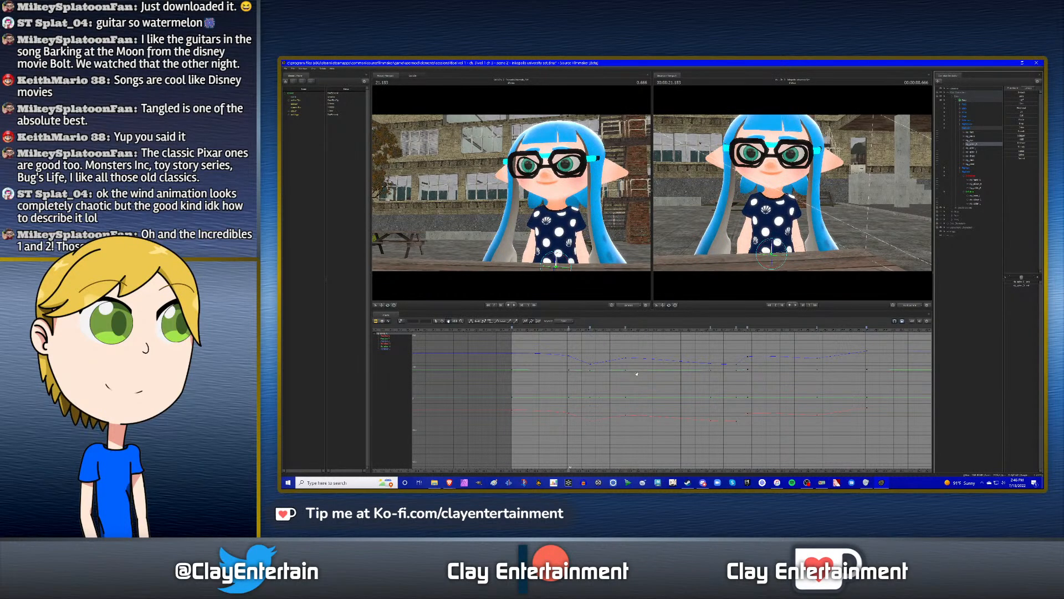
- Select both hand bones, key them at about 0.67 s, and change the tangents of their first two keyframes
{"action": "left_click", "coordinate": [977, 180]}
{"action": "left_click", "coordinate": [977, 196], "text": "ctrl"}
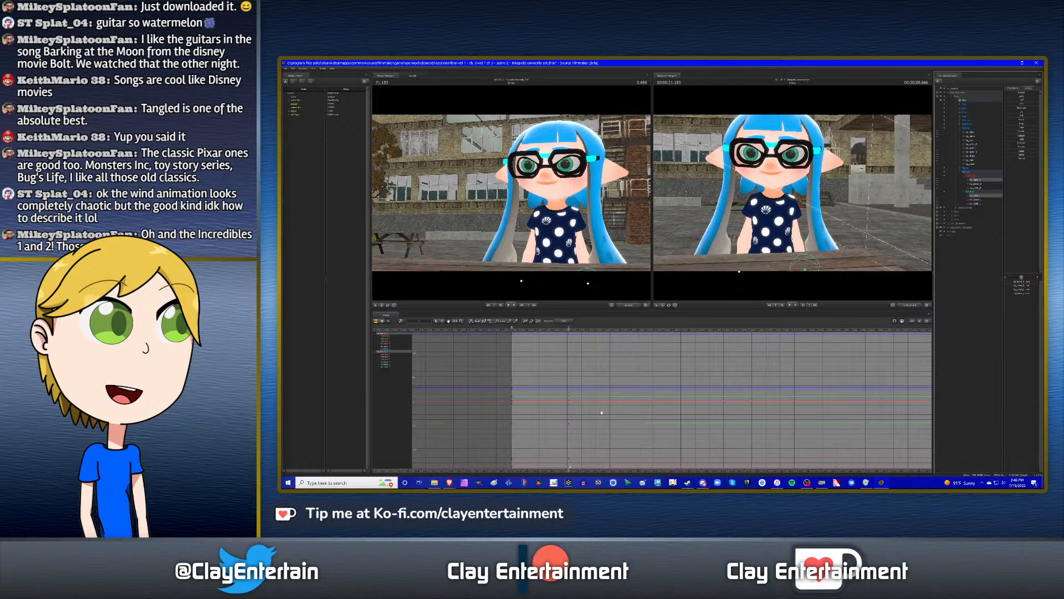
{"action": "scroll", "coordinate": [551, 390], "scroll_direction": "down", "scroll_amount": 3}
{"action": "left_click", "coordinate": [436, 322]}
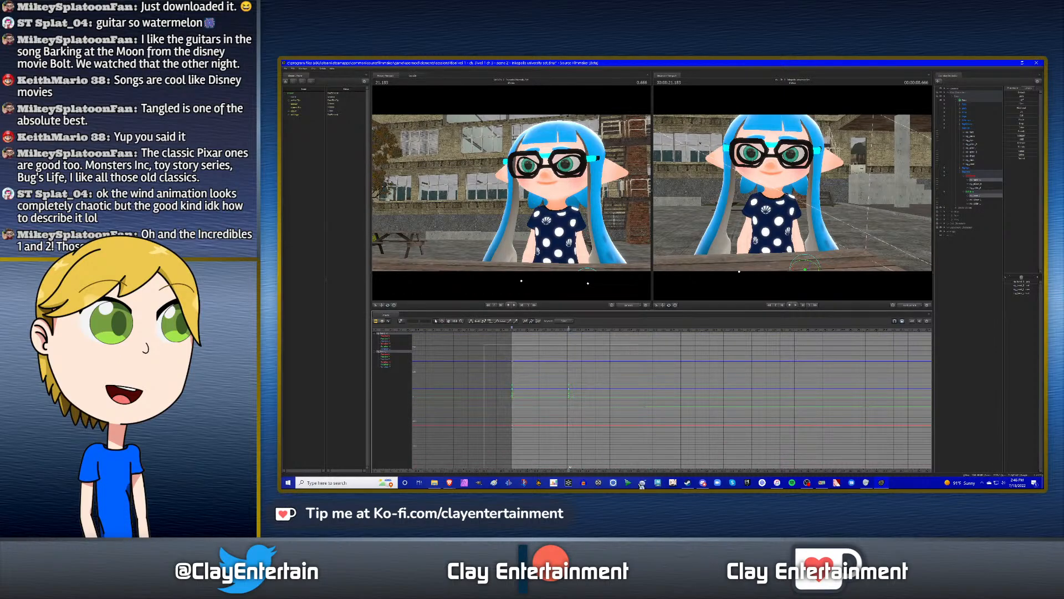
{"action": "left_click_drag", "start_coordinate": [641, 483], "coordinate": [641, 482]}
{"action": "left_click", "coordinate": [472, 322]}
{"action": "left_click", "coordinate": [598, 348]}
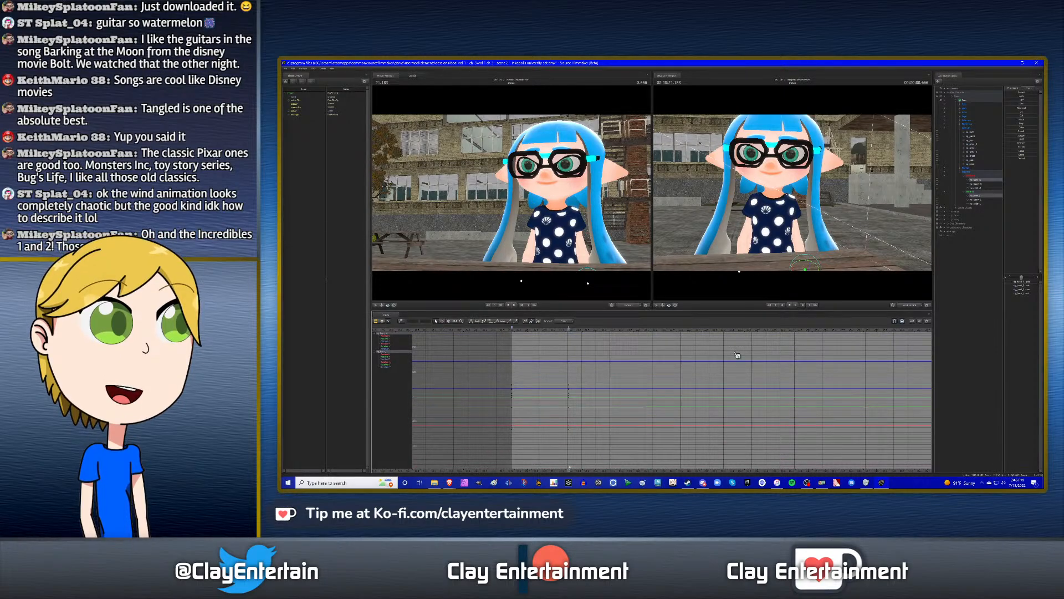
- Go to the hip-level bone's next keyframe at about 0.92 s and raise the right hand in front of her face
{"action": "left_click", "coordinate": [983, 181]}
{"action": "left_click_drag", "start_coordinate": [793, 193], "coordinate": [823, 225]}
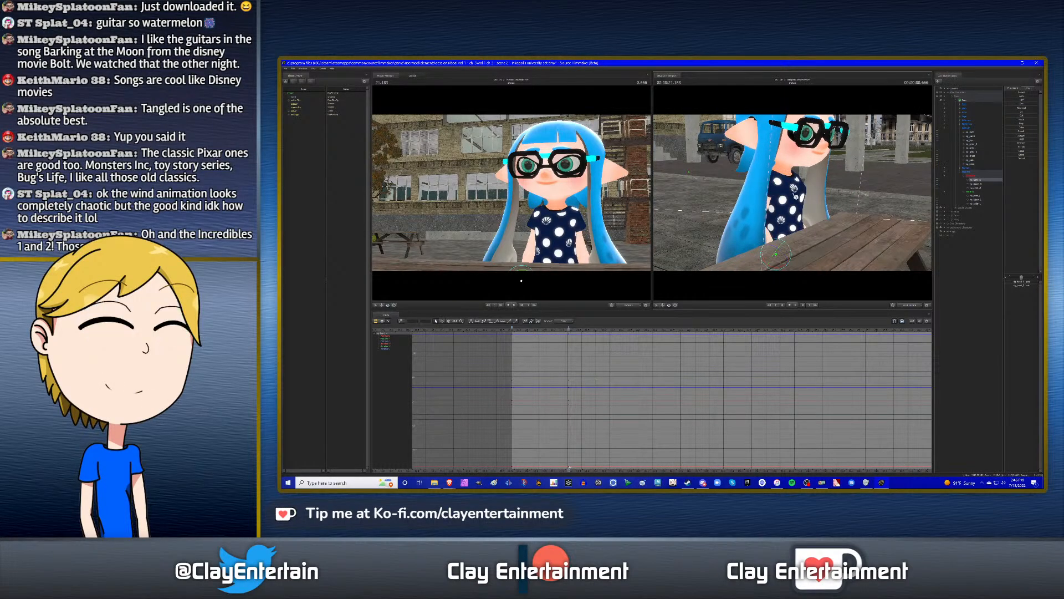
{"action": "left_click", "coordinate": [976, 144]}
{"action": "key", "text": "Down"}
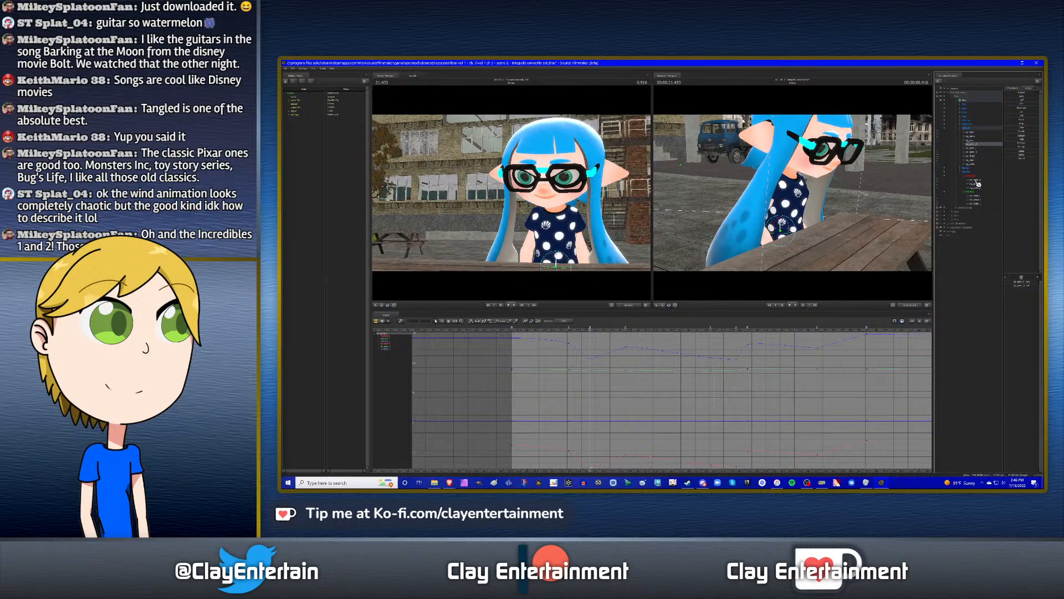
{"action": "left_click", "coordinate": [977, 181]}
{"action": "left_click_drag", "start_coordinate": [795, 194], "coordinate": [796, 195]}
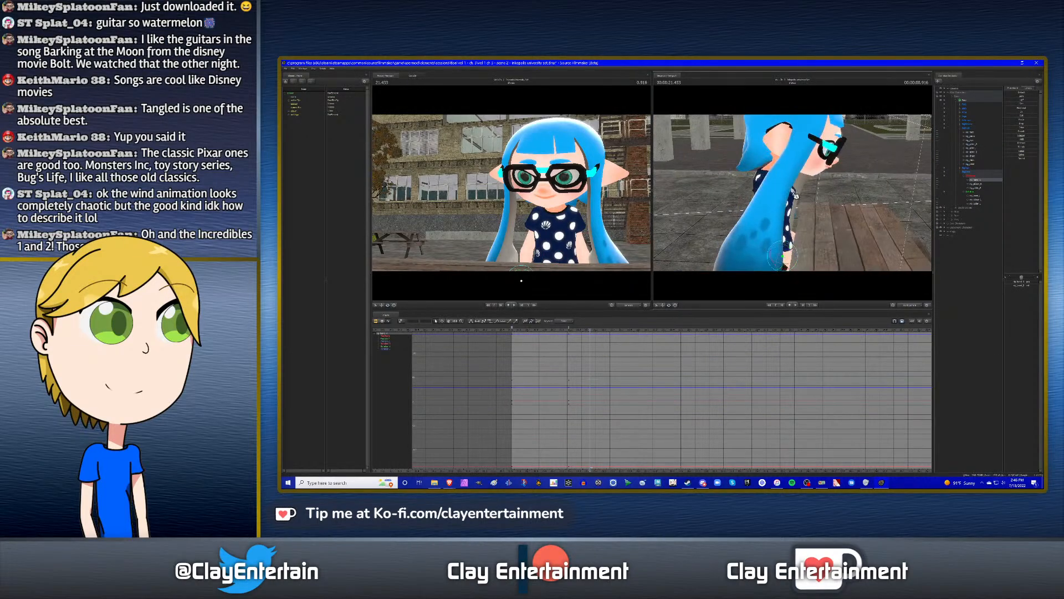
{"action": "left_click_drag", "start_coordinate": [788, 245], "coordinate": [790, 184]}
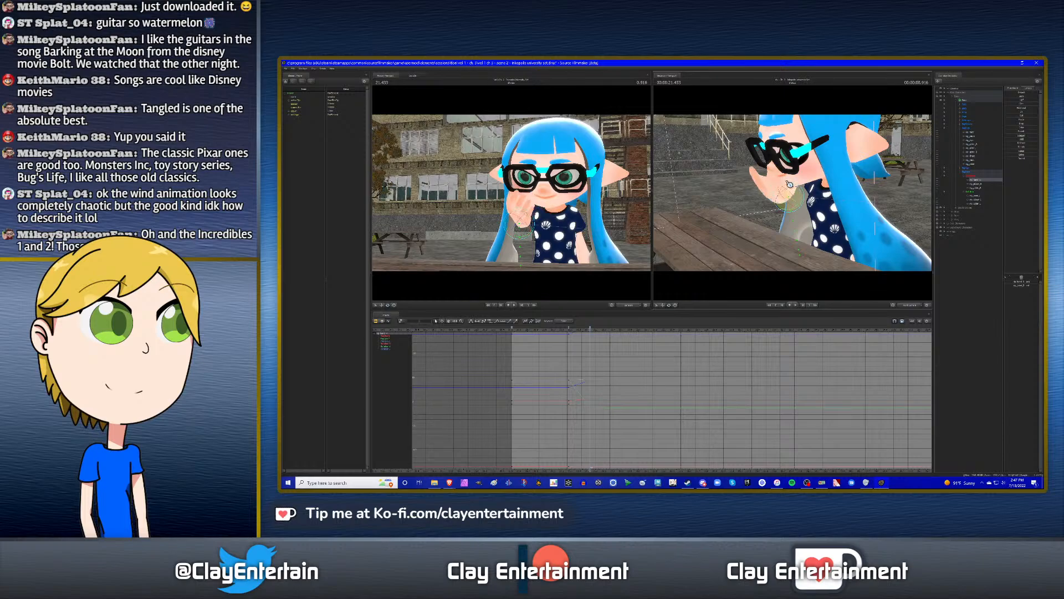
{"action": "left_click_drag", "start_coordinate": [737, 212], "coordinate": [787, 216]}
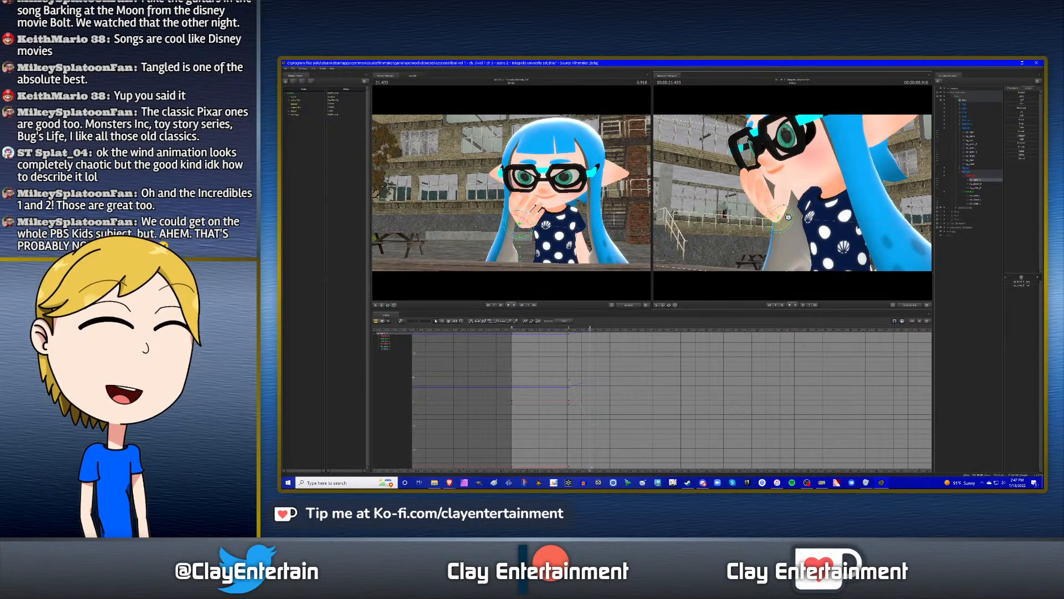
- Move and rotate the right hand at about 0.92 s so it stands open beside her shoulder, away from her mouth
{"action": "left_click_drag", "start_coordinate": [787, 215], "coordinate": [804, 202]}
{"action": "left_click_drag", "start_coordinate": [812, 222], "coordinate": [815, 218]}
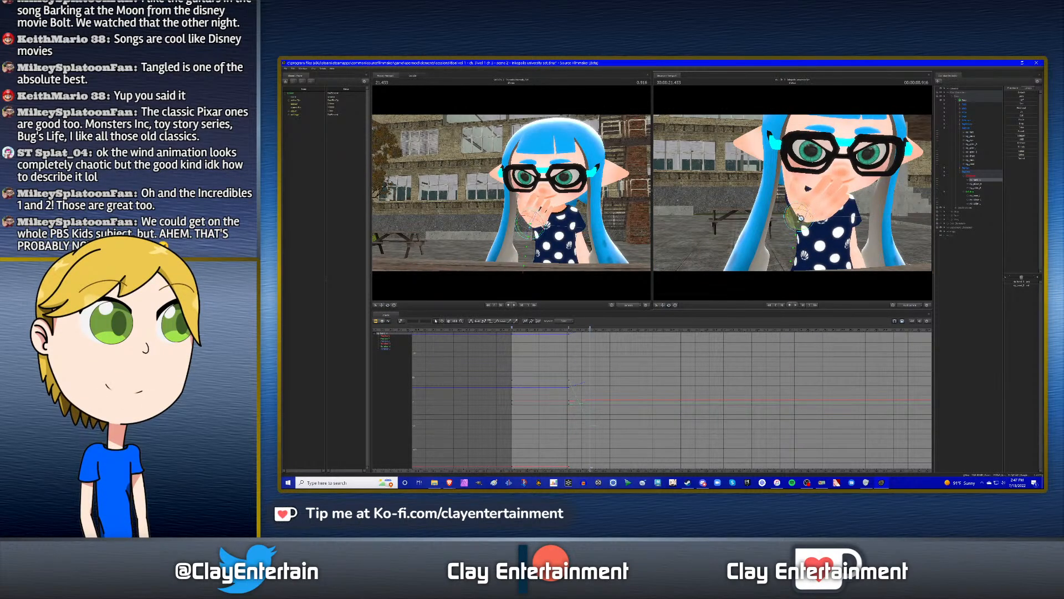
{"action": "mouse_move", "coordinate": [798, 213]}
{"action": "left_mouse_down"}
{"action": "mouse_move", "coordinate": [799, 197]}
{"action": "mouse_move", "coordinate": [793, 220]}
{"action": "left_mouse_up"}
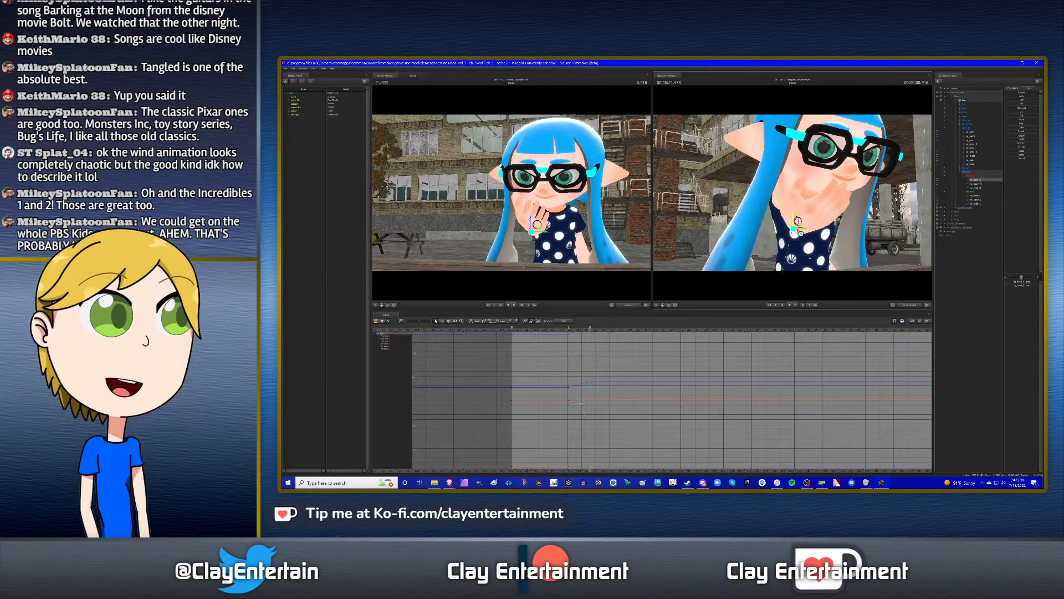
{"action": "mouse_move", "coordinate": [793, 220]}
{"action": "left_mouse_down", "text": "alt"}
{"action": "mouse_move", "coordinate": [800, 238]}
{"action": "mouse_move", "coordinate": [796, 224]}
{"action": "mouse_move", "coordinate": [786, 237]}
{"action": "mouse_move", "coordinate": [778, 224]}
{"action": "mouse_move", "coordinate": [721, 216]}
{"action": "mouse_move", "coordinate": [775, 237]}
{"action": "mouse_move", "coordinate": [782, 225]}
{"action": "left_mouse_up", "text": "alt"}
{"action": "key", "text": "e"}
{"action": "key", "text": "w"}
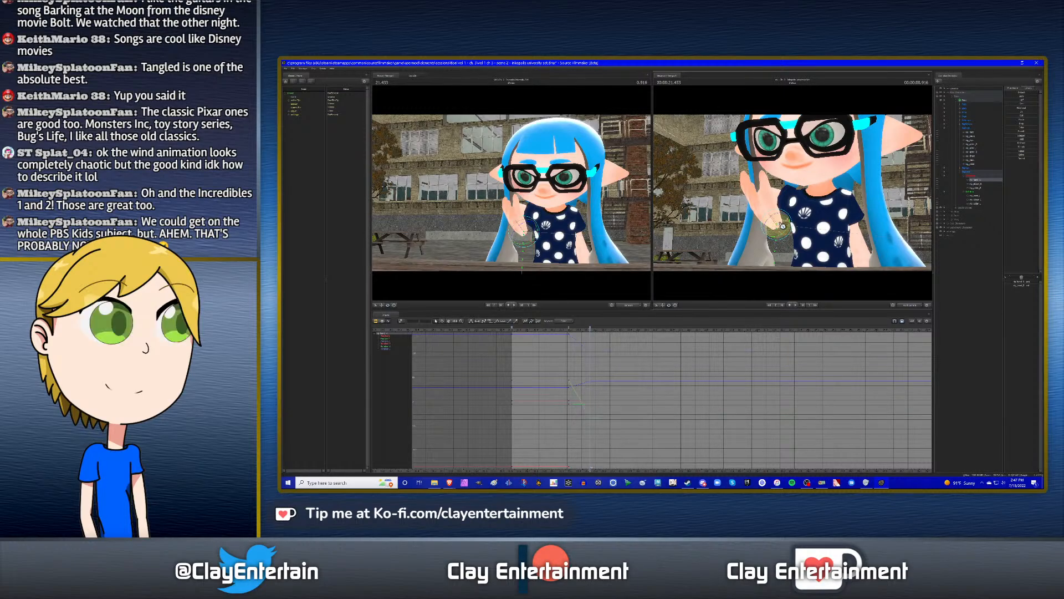
- Select the right elbow control and, at the 0.92 s keyframe, move it low behind her body so the forearm bends naturally
{"action": "key", "text": "Up"}
{"action": "left_click", "coordinate": [979, 185]}
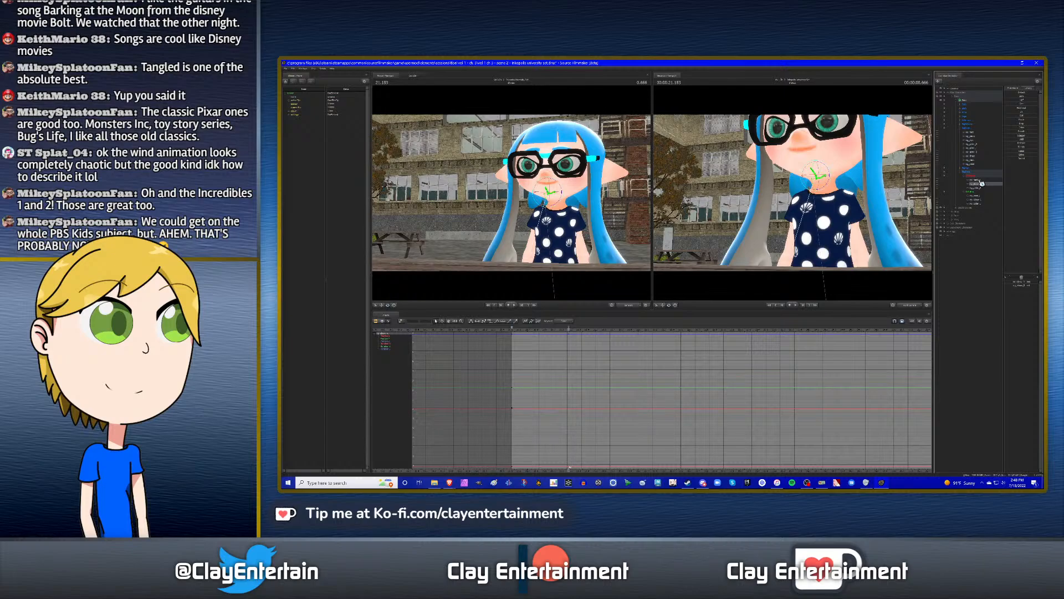
{"action": "left_click", "coordinate": [980, 181]}
{"action": "key", "text": "Down"}
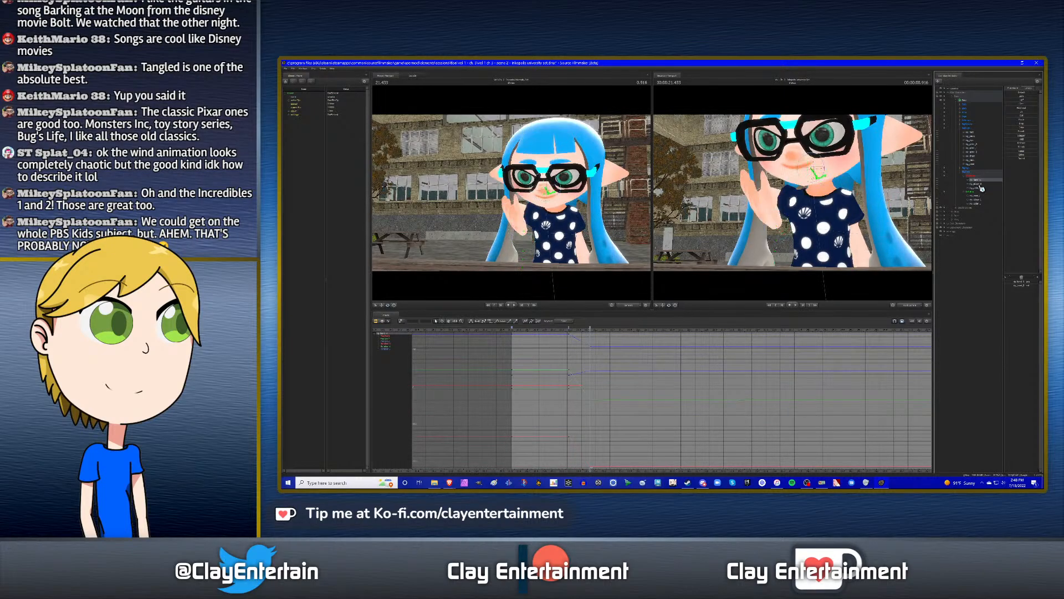
{"action": "left_click_drag", "start_coordinate": [813, 210], "coordinate": [677, 219]}
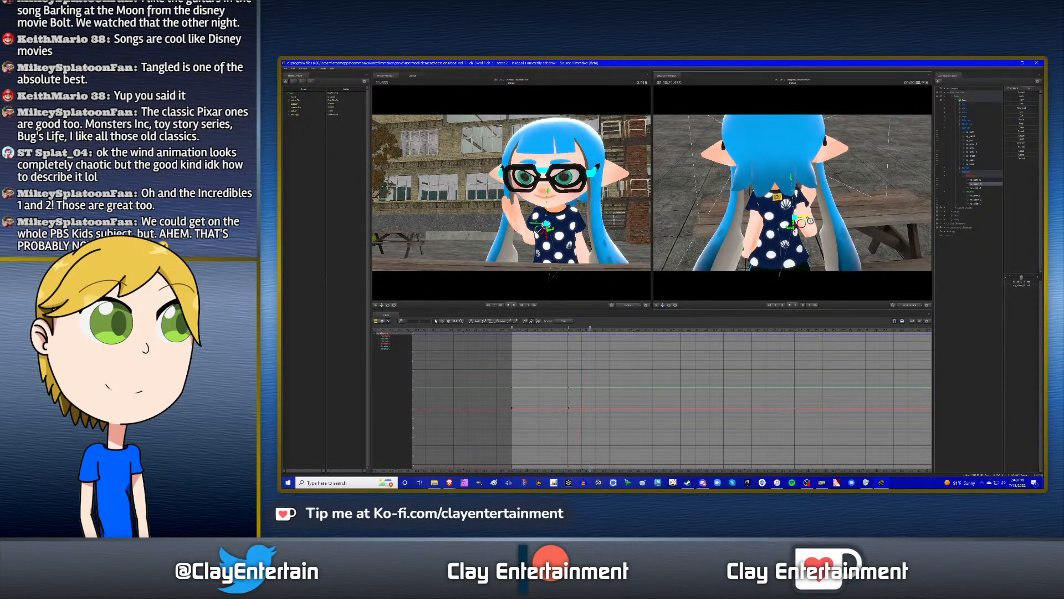
{"action": "left_click_drag", "start_coordinate": [810, 220], "coordinate": [735, 259]}
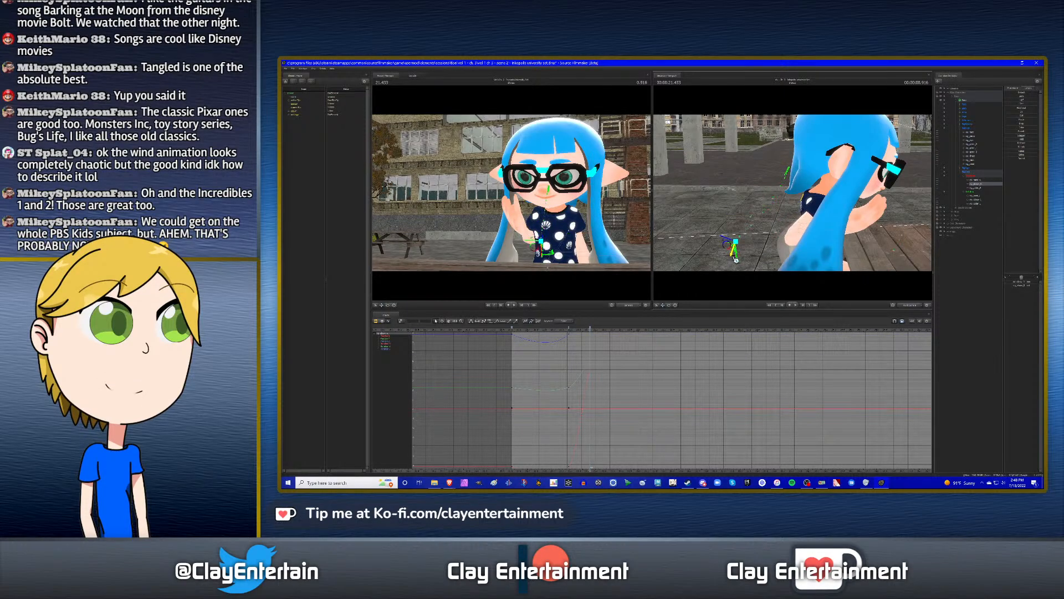
{"action": "left_click_drag", "start_coordinate": [749, 211], "coordinate": [796, 195], "text": "alt"}
{"action": "middle_click_drag", "start_coordinate": [796, 196], "coordinate": [814, 175]}
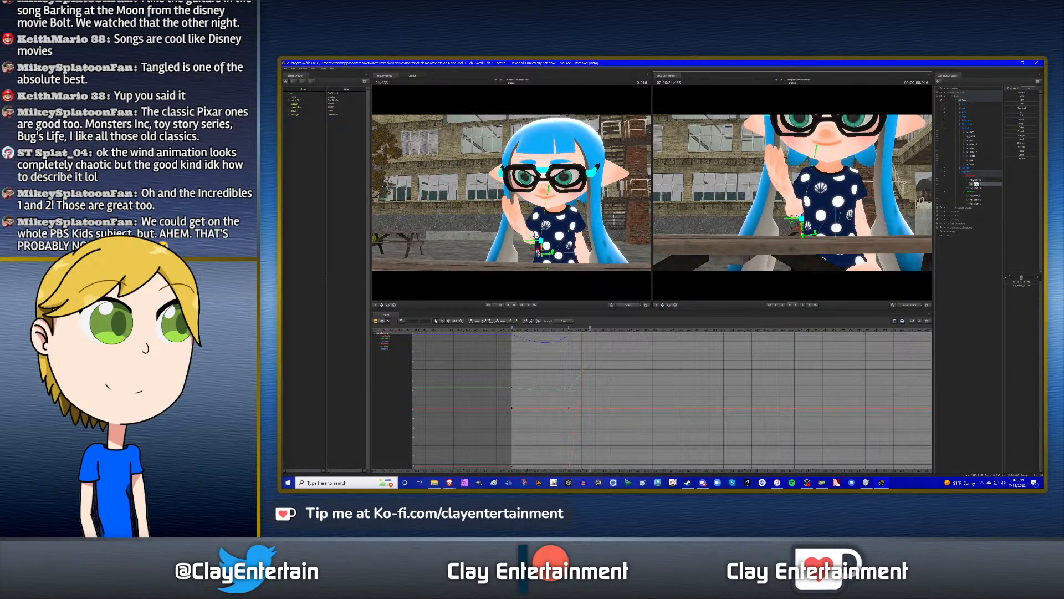
- Lower the right hand to chest level and rotate it outward with the palm open
{"action": "left_click", "coordinate": [974, 180]}
{"action": "left_click_drag", "start_coordinate": [796, 190], "coordinate": [794, 213]}
{"action": "key", "text": "e"}
{"action": "key", "text": "w"}
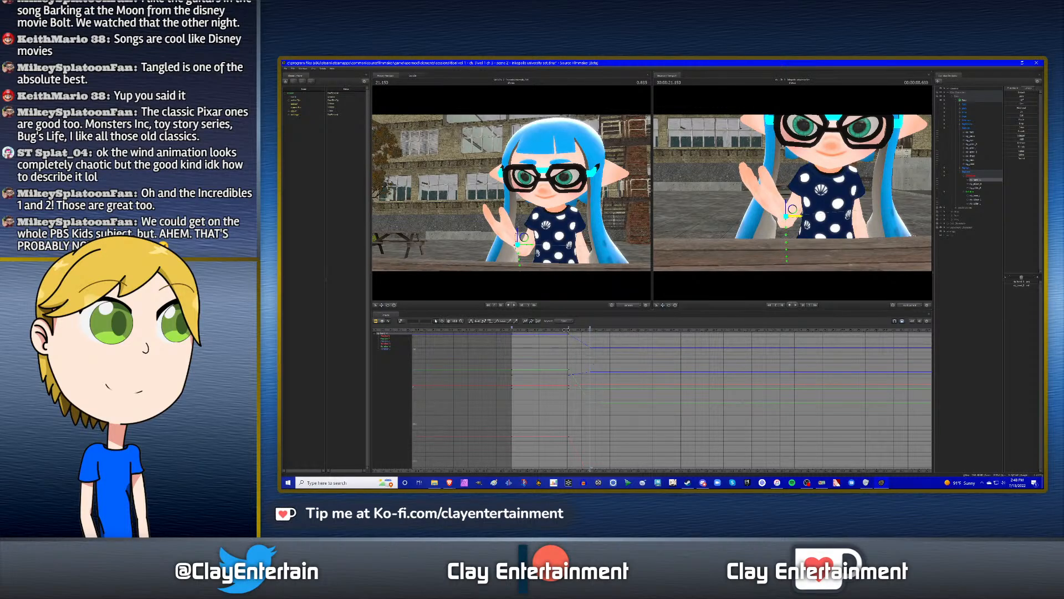
- At about 0.75 s, pose the right hand outward just above the table edge as an in-between for the raise
{"action": "left_click", "coordinate": [576, 331]}
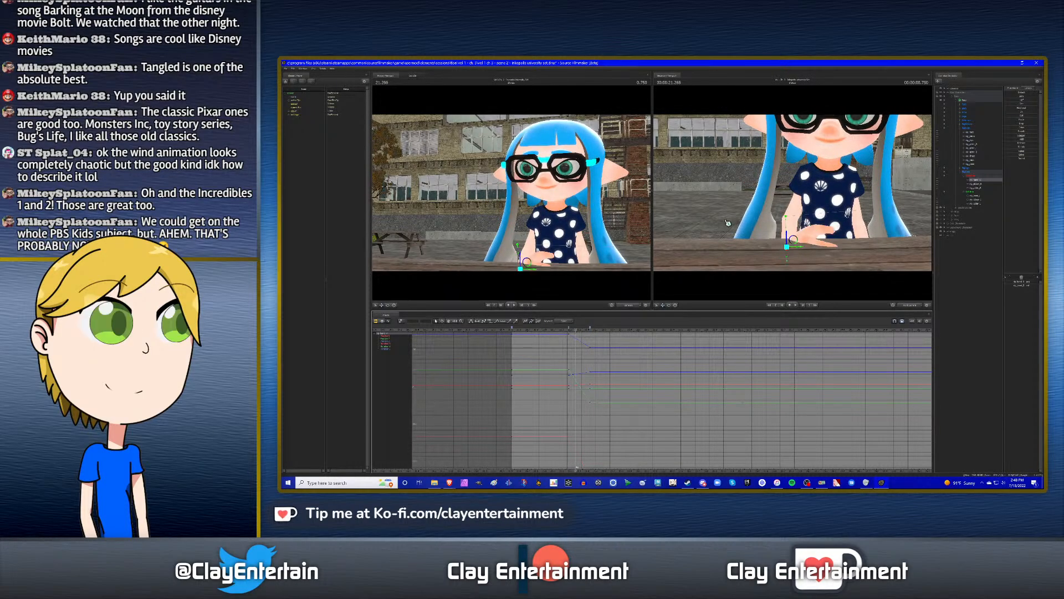
{"action": "left_click_drag", "start_coordinate": [798, 247], "coordinate": [749, 239], "text": "alt"}
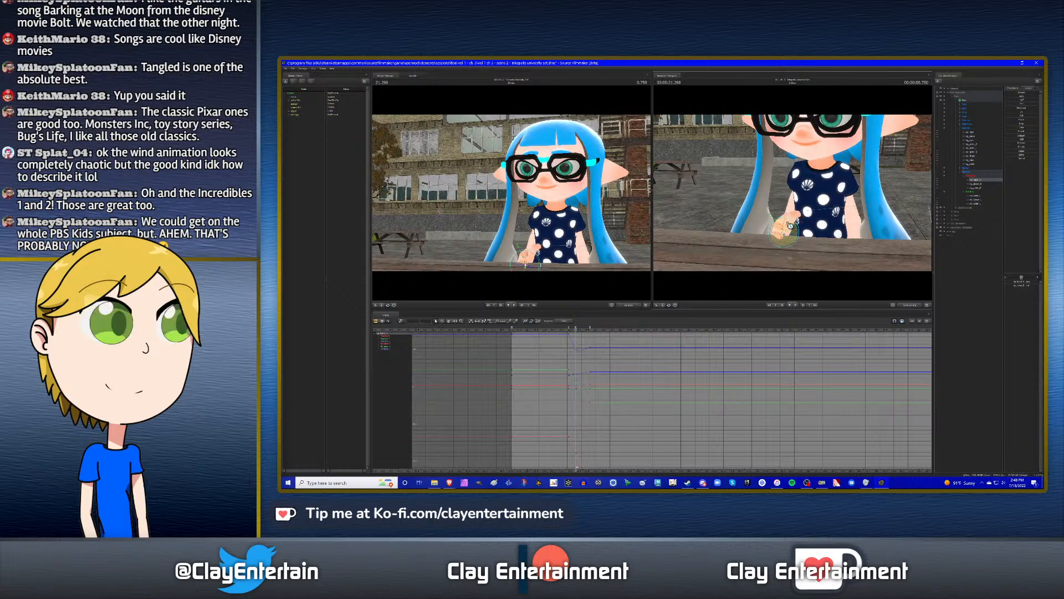
{"action": "key", "text": "w"}
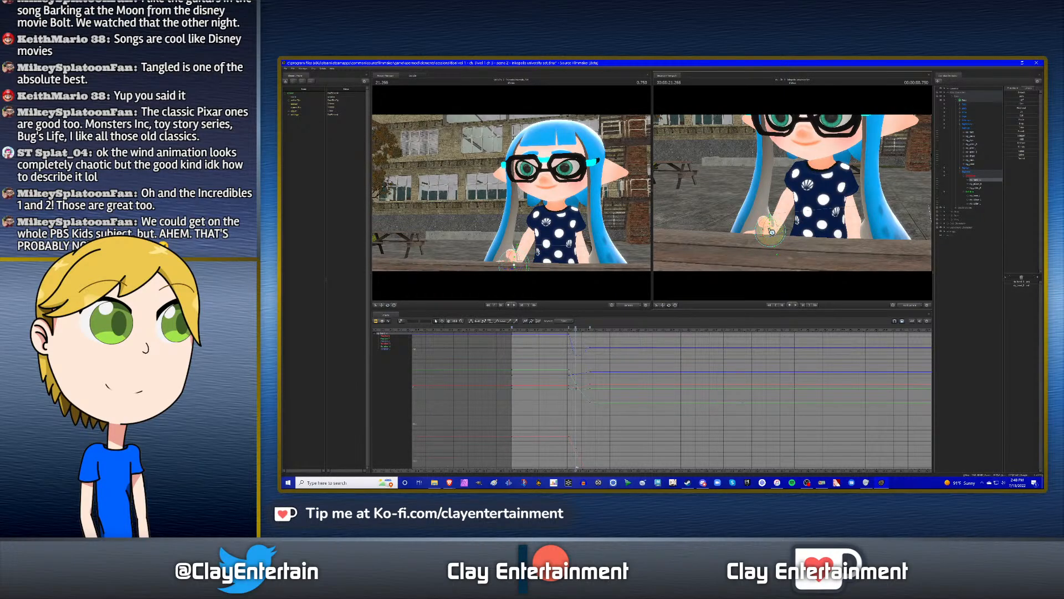
{"action": "left_click", "coordinate": [581, 329]}
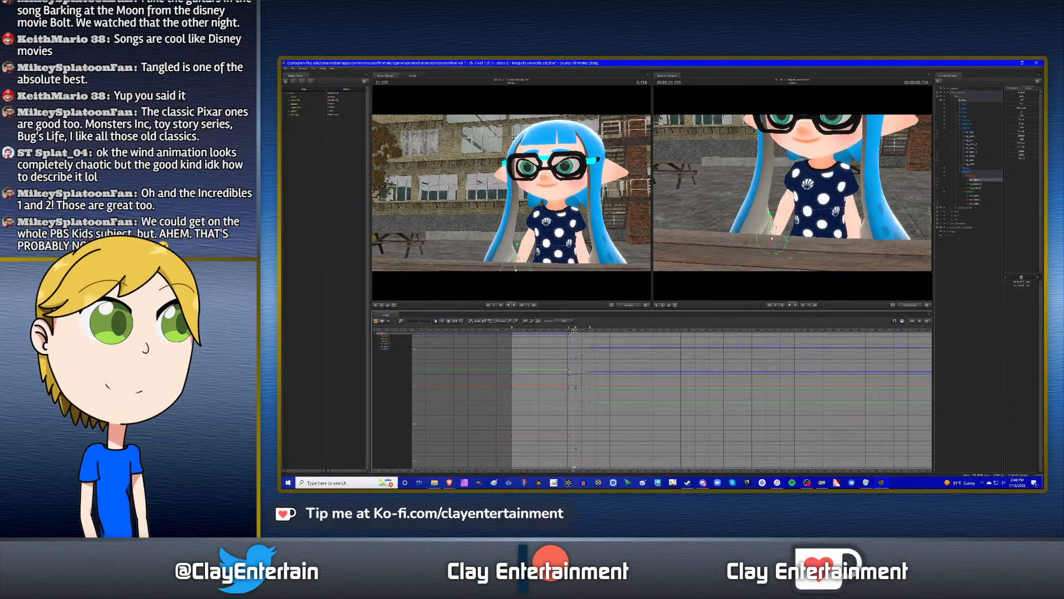
{"action": "left_click_drag", "start_coordinate": [580, 330], "coordinate": [577, 330]}
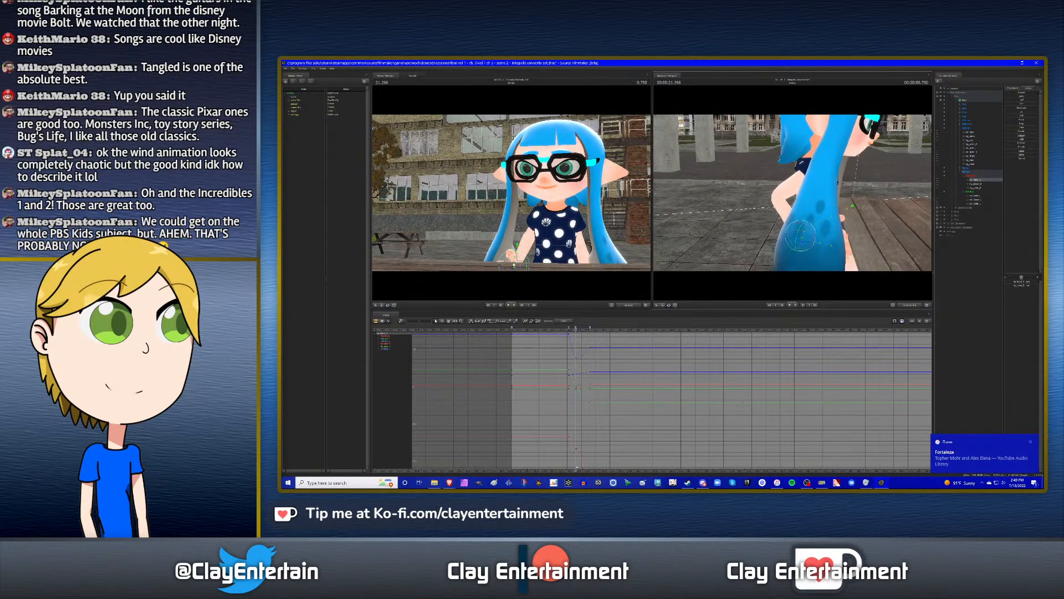
{"action": "mouse_move", "coordinate": [799, 194]}
{"action": "left_mouse_down"}
{"action": "mouse_move", "coordinate": [804, 223]}
{"action": "mouse_move", "coordinate": [796, 197]}
{"action": "left_mouse_up"}
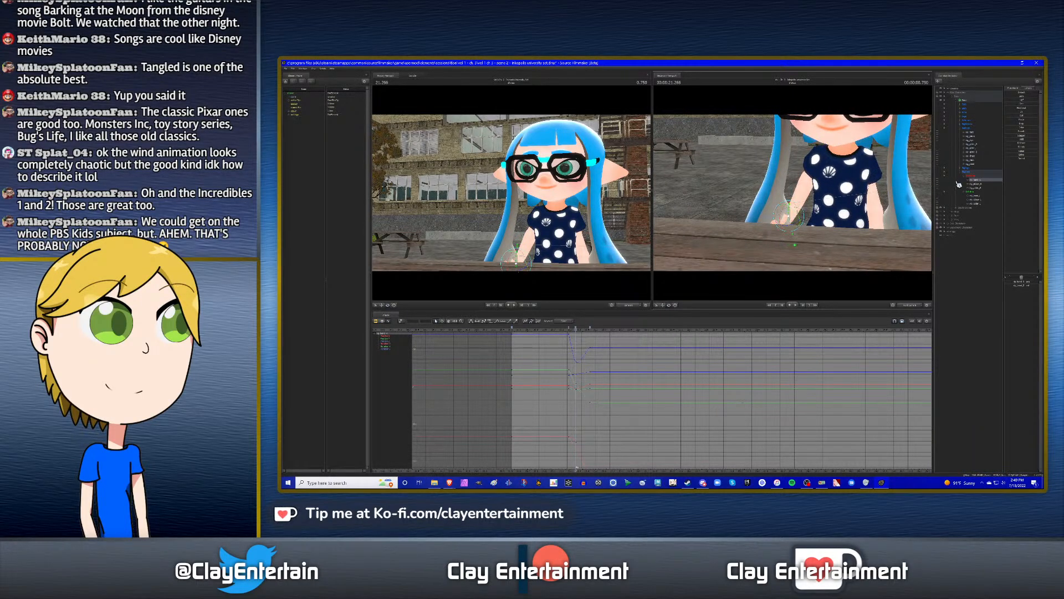
- Adjust the right elbow control at about 0.75 s to suit the in-between hand pose
{"action": "left_click", "coordinate": [976, 184]}
{"action": "middle_click_drag", "start_coordinate": [817, 160], "coordinate": [795, 193], "text": "alt"}
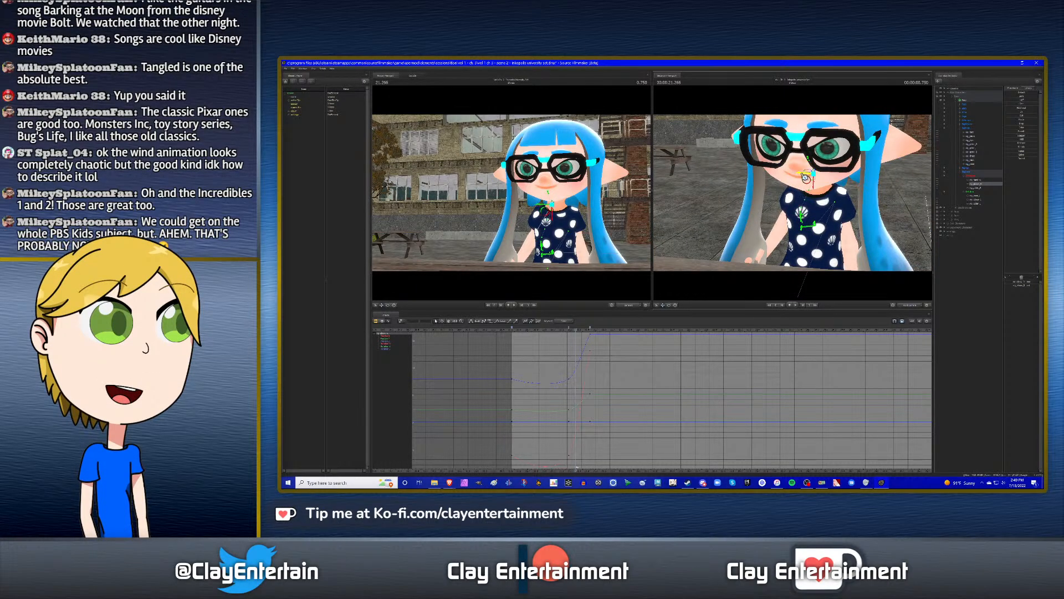
{"action": "scroll", "coordinate": [564, 389], "scroll_direction": "down", "scroll_amount": 3}
- Replay and scrub the right-hand raise from about 0.65 s to 1.03 s, and reselect the right hand bone
{"action": "left_click", "coordinate": [567, 331]}
{"action": "key", "text": "space"}
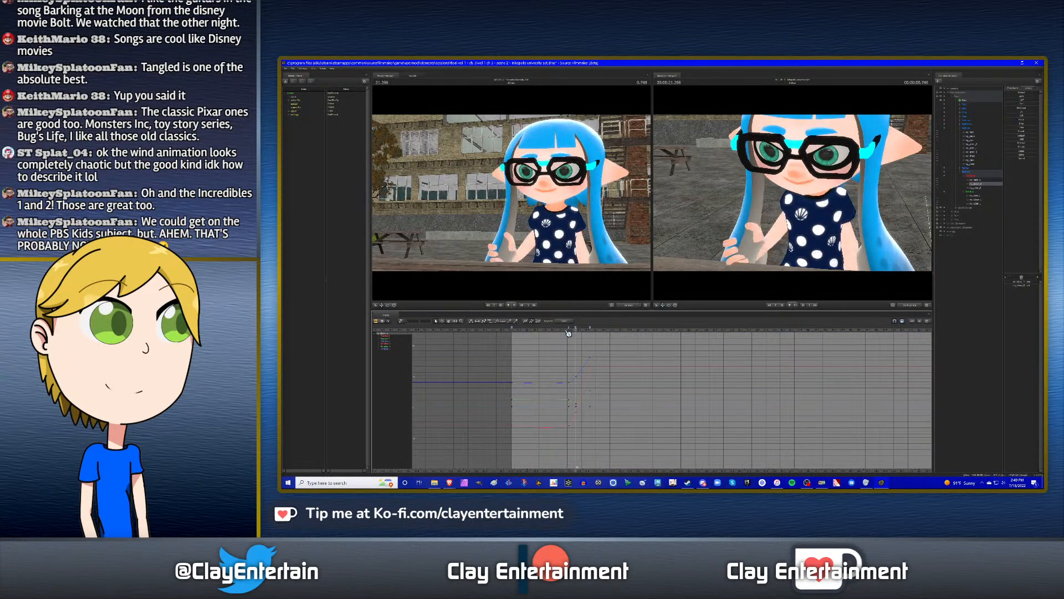
{"action": "left_click_drag", "start_coordinate": [567, 331], "coordinate": [585, 328]}
{"action": "key", "text": "space"}
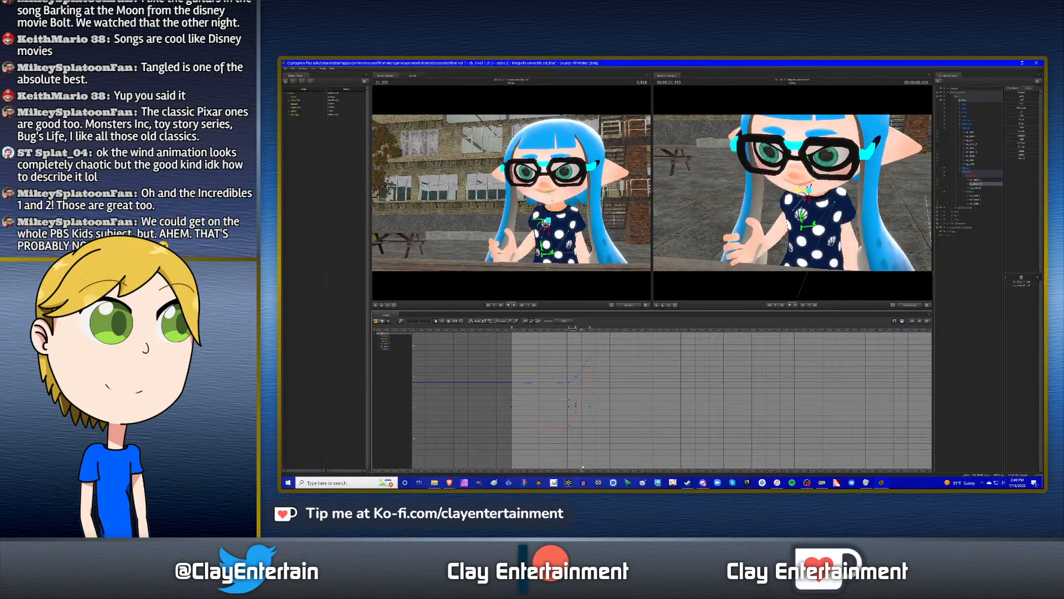
{"action": "key", "text": "space"}
{"action": "left_click_drag", "start_coordinate": [565, 330], "coordinate": [599, 331]}
{"action": "left_click", "coordinate": [979, 181]}
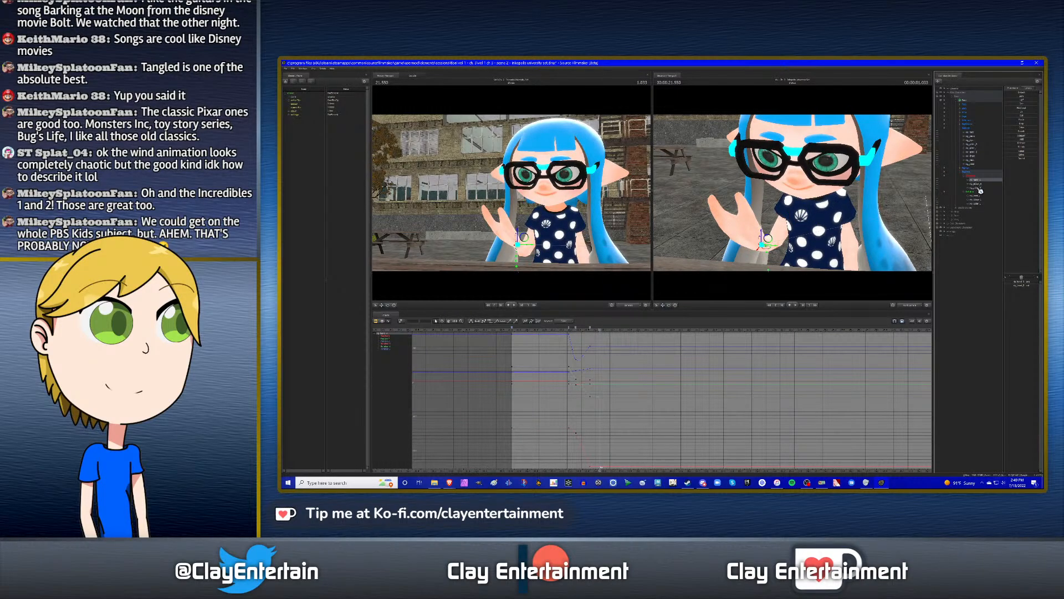
- At the body's key at about 1.33 s, raise the right hand in front of the chest
{"action": "left_click", "coordinate": [980, 196]}
{"action": "left_click", "coordinate": [977, 146]}
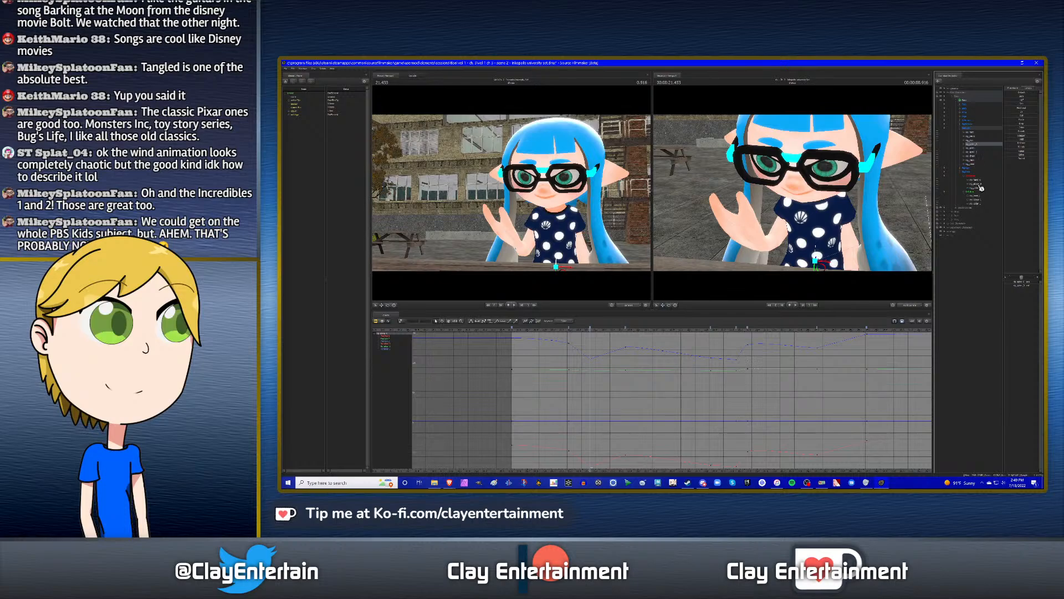
{"action": "left_click", "coordinate": [980, 181]}
{"action": "left_click", "coordinate": [977, 146]}
{"action": "left_click", "coordinate": [978, 181]}
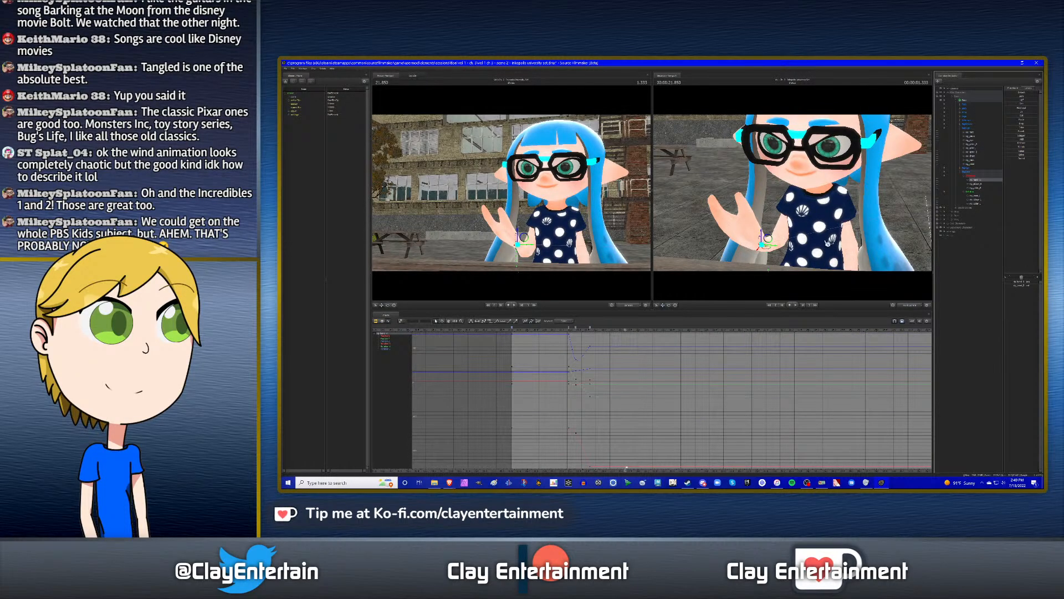
{"action": "mouse_move", "coordinate": [830, 242]}
{"action": "left_mouse_down"}
{"action": "mouse_move", "coordinate": [765, 225]}
{"action": "mouse_move", "coordinate": [785, 240]}
{"action": "mouse_move", "coordinate": [846, 197]}
{"action": "mouse_move", "coordinate": [812, 213]}
{"action": "mouse_move", "coordinate": [846, 247]}
{"action": "left_mouse_up"}
{"action": "left_click_drag", "start_coordinate": [838, 166], "coordinate": [794, 198], "text": "alt"}
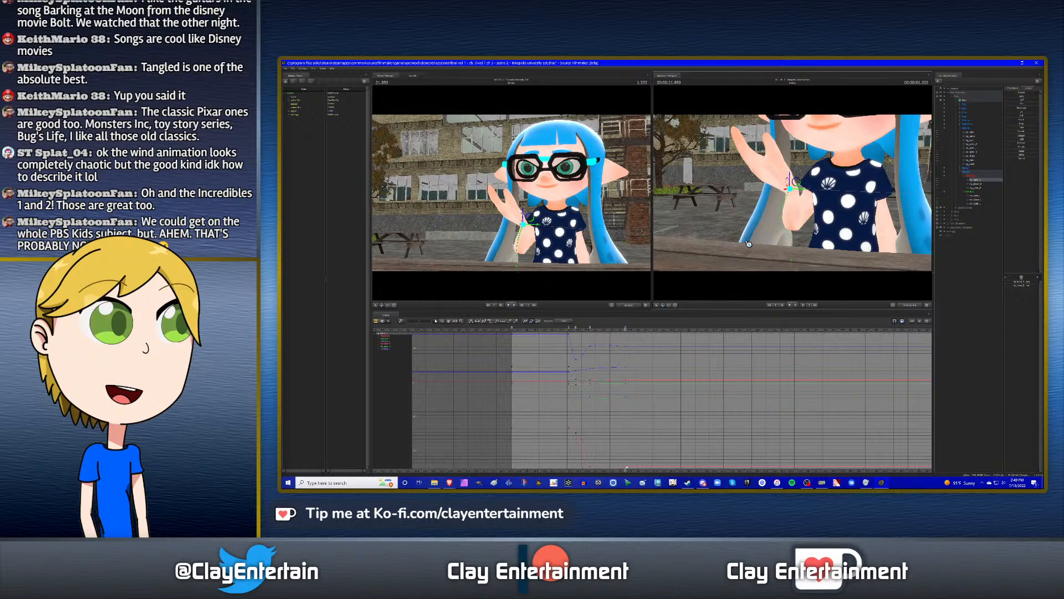
{"action": "left_click_drag", "start_coordinate": [807, 205], "coordinate": [790, 222], "text": "alt"}
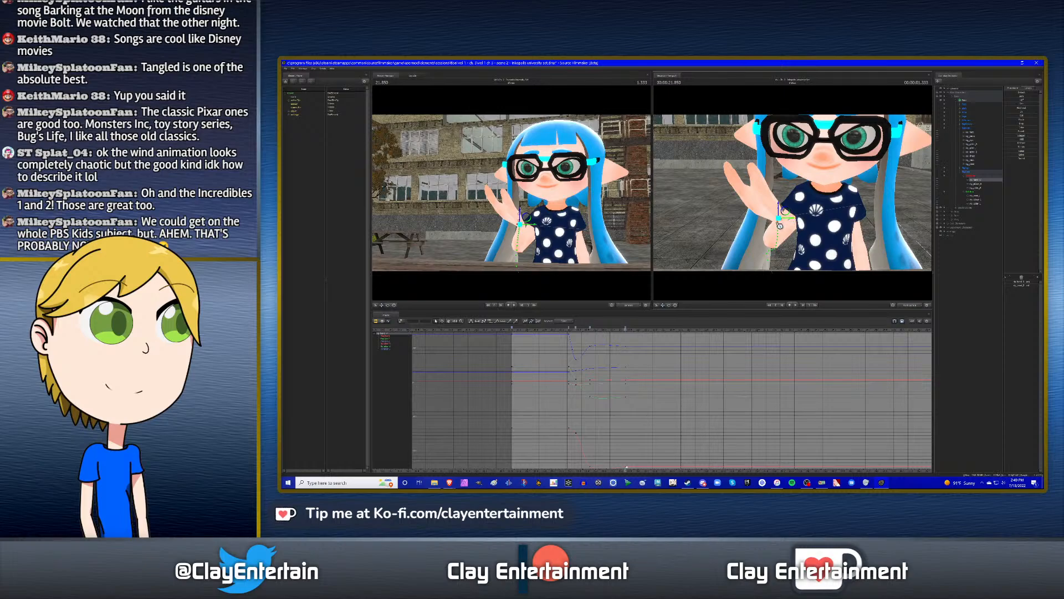
- At about 1.33 s, adjust the right elbow control and tilt the right hand outward with the palm up
{"action": "left_click", "coordinate": [982, 185]}
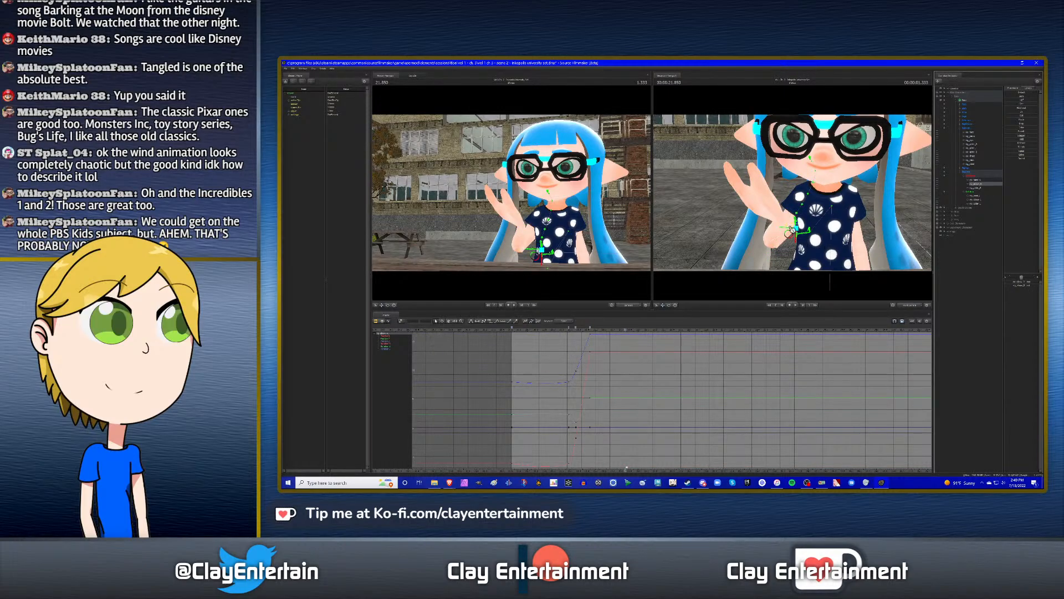
{"action": "mouse_move", "coordinate": [787, 230]}
{"action": "left_mouse_down"}
{"action": "mouse_move", "coordinate": [815, 229]}
{"action": "mouse_move", "coordinate": [804, 204]}
{"action": "mouse_move", "coordinate": [826, 187]}
{"action": "mouse_move", "coordinate": [786, 224]}
{"action": "left_mouse_up"}
{"action": "left_click", "coordinate": [977, 180]}
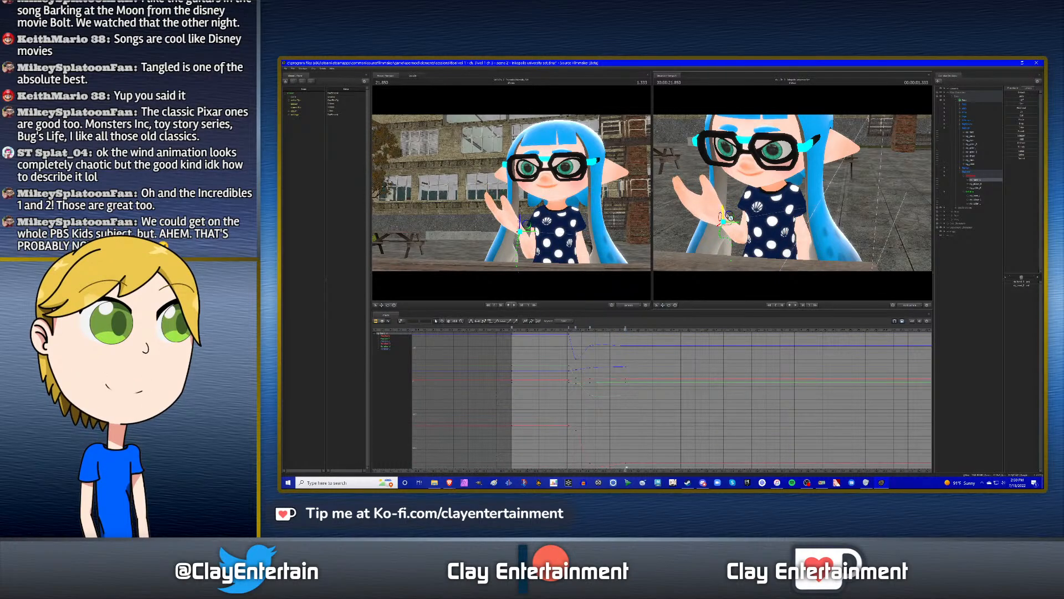
{"action": "left_click_drag", "start_coordinate": [739, 226], "coordinate": [773, 216]}
{"action": "key", "text": "e"}
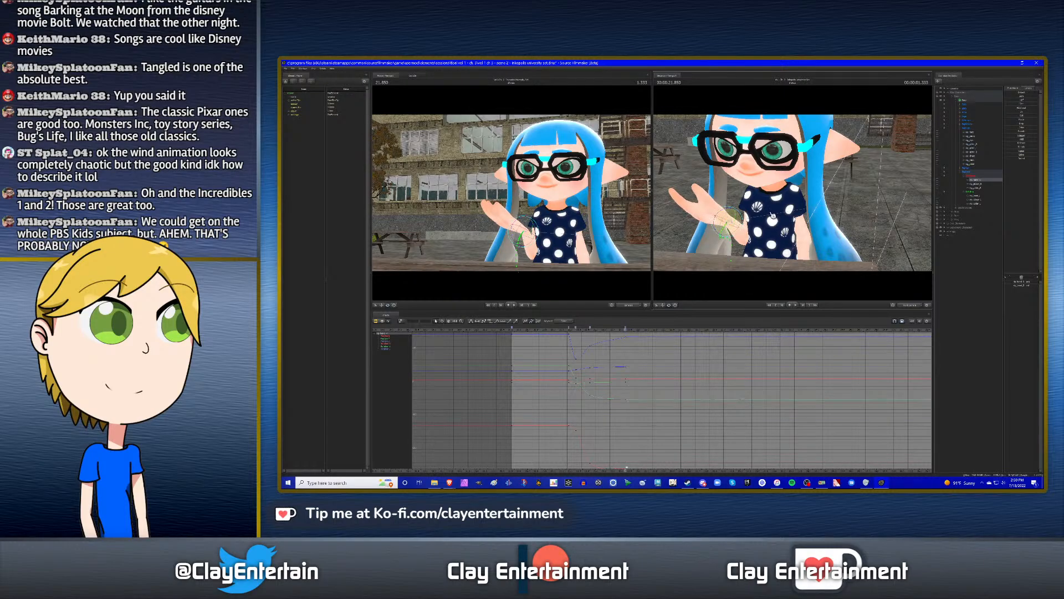
- Shift the right elbow control to suit the hand pose and rotate the right hand's fingers upward again
{"action": "left_click", "coordinate": [977, 183]}
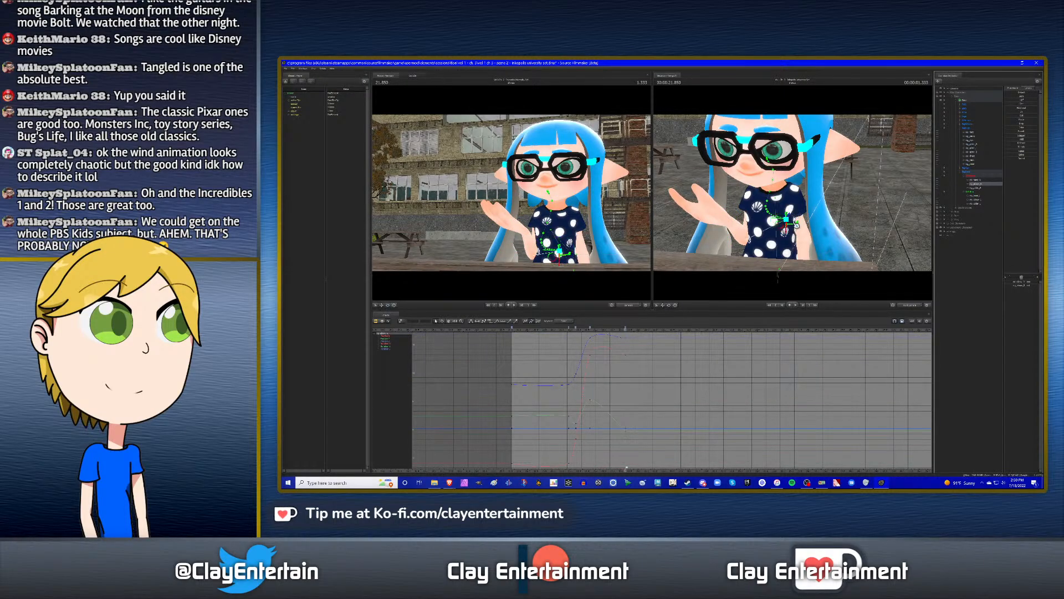
{"action": "left_click", "coordinate": [771, 220]}
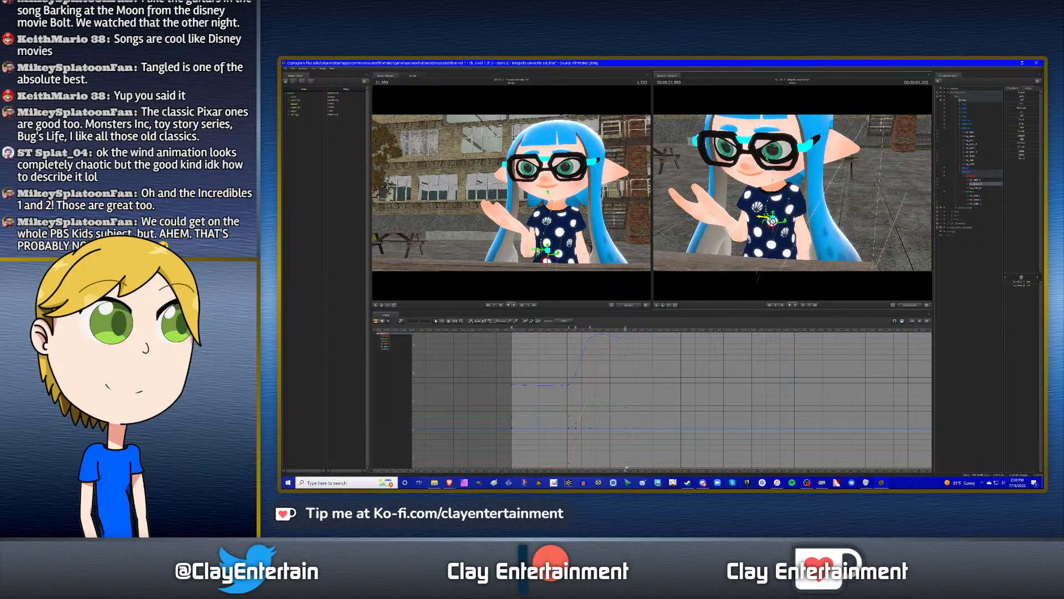
{"action": "left_click_drag", "start_coordinate": [771, 222], "coordinate": [831, 224]}
{"action": "left_click", "coordinate": [773, 216]}
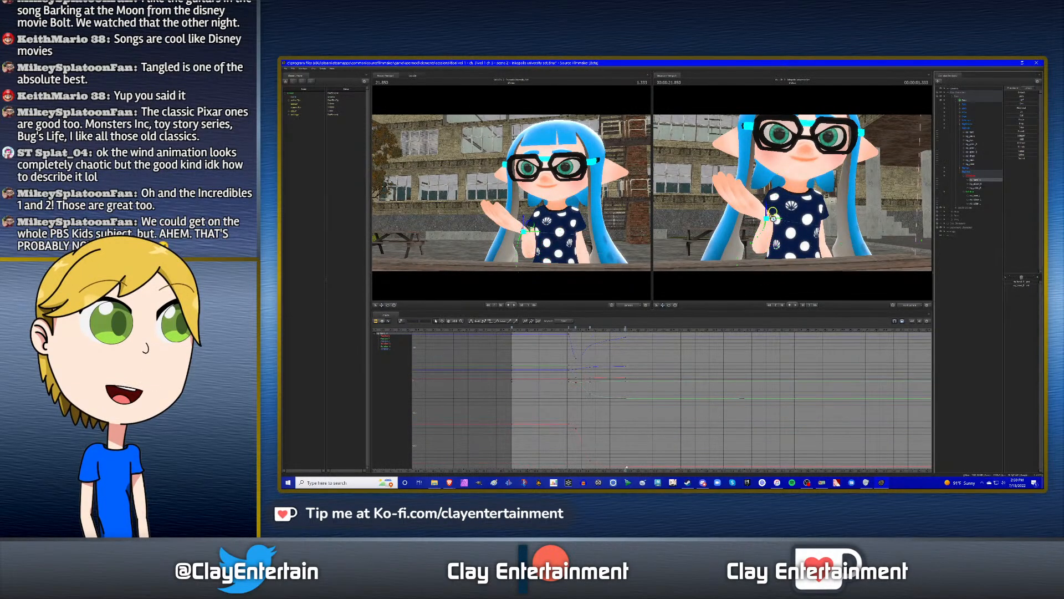
{"action": "left_click_drag", "start_coordinate": [771, 206], "coordinate": [815, 203]}
- Replay the right-hand raise twice from about 0.55 s to check its timing
{"action": "scroll", "coordinate": [597, 357], "scroll_direction": "down", "scroll_amount": 3}
{"action": "left_click", "coordinate": [559, 329]}
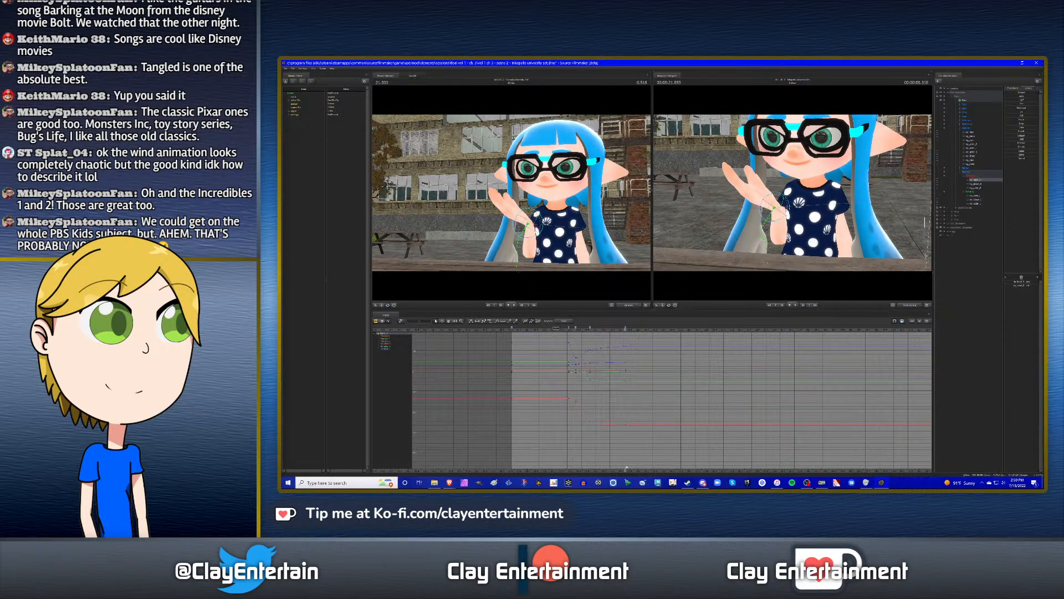
{"action": "key", "text": "space"}
{"action": "key", "text": "space"}
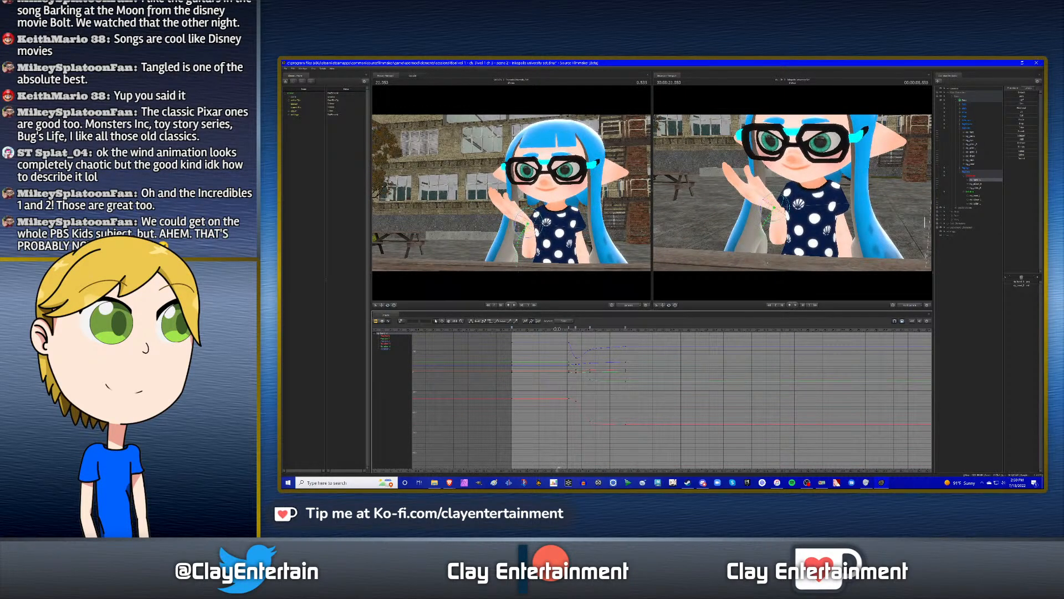
{"action": "left_click", "coordinate": [557, 329]}
{"action": "key", "text": "space"}
{"action": "key", "text": "space"}
{"action": "scroll", "coordinate": [580, 332], "scroll_direction": "up", "scroll_amount": 2}
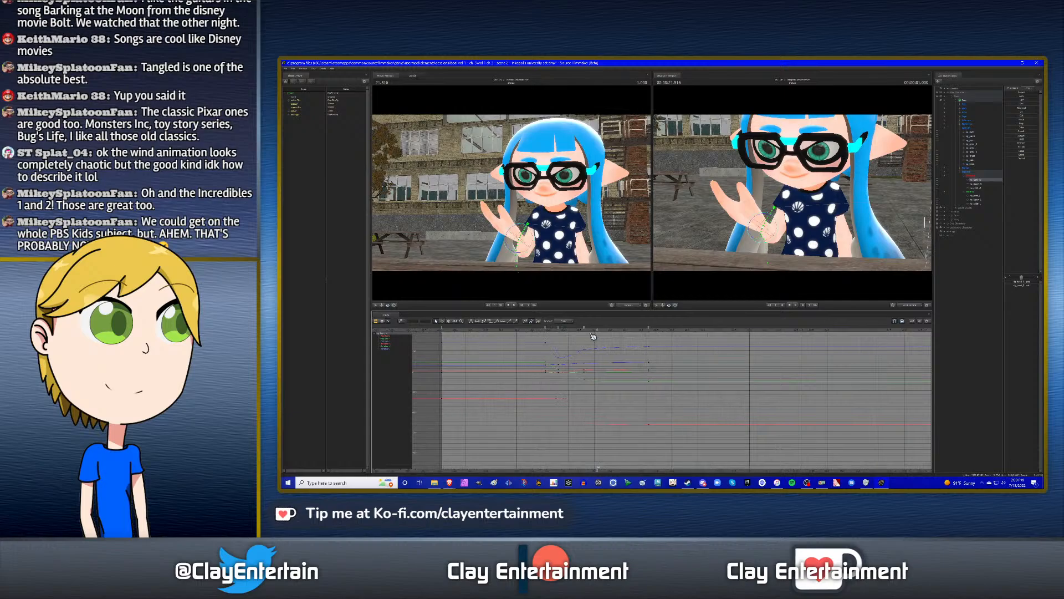
- Cut the right hand's key at about 0.92 s and move its 1.33 s key to that time
{"action": "left_click", "coordinate": [586, 329]}
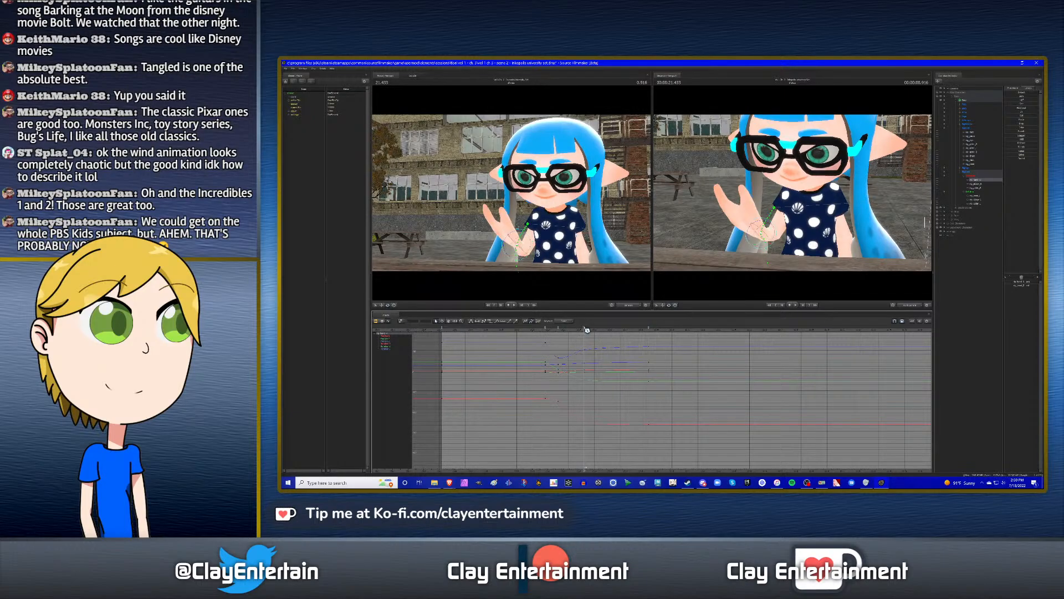
{"action": "right_click", "coordinate": [586, 329]}
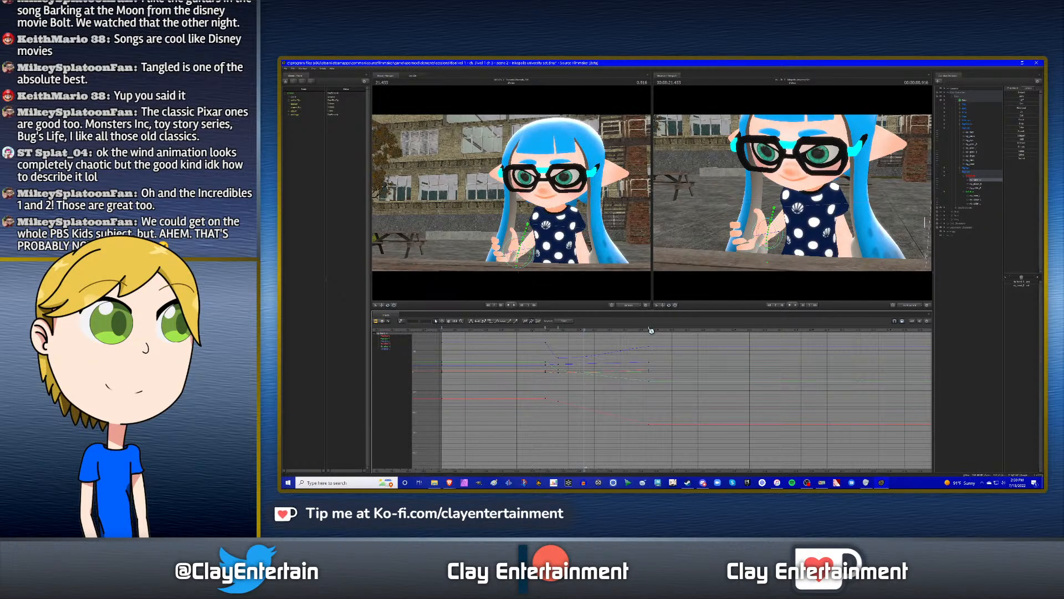
{"action": "left_click_drag", "start_coordinate": [648, 327], "coordinate": [586, 330]}
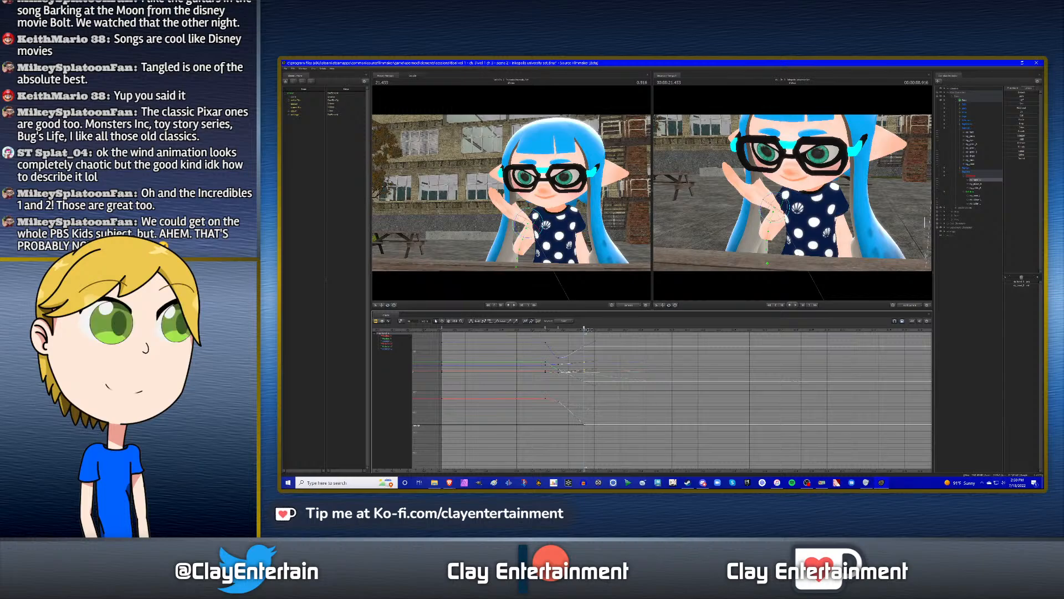
{"action": "left_click", "coordinate": [981, 188]}
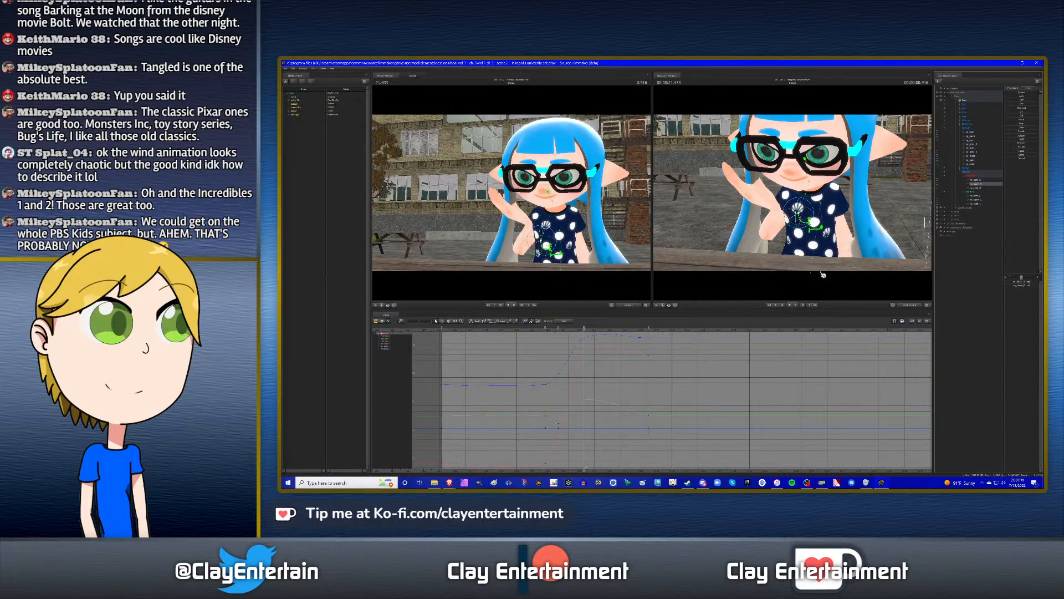
{"action": "right_click", "coordinate": [587, 331]}
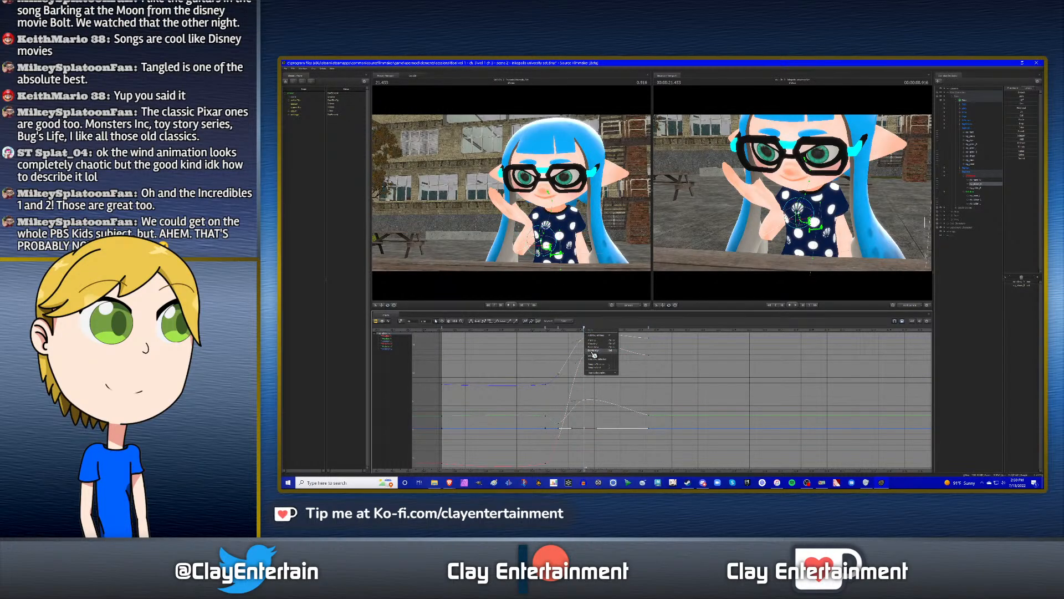
{"action": "left_click", "coordinate": [682, 375]}
- Paste the cut right-hand pose at about 1.33 s
{"action": "left_click", "coordinate": [669, 330]}
{"action": "key", "text": "Up"}
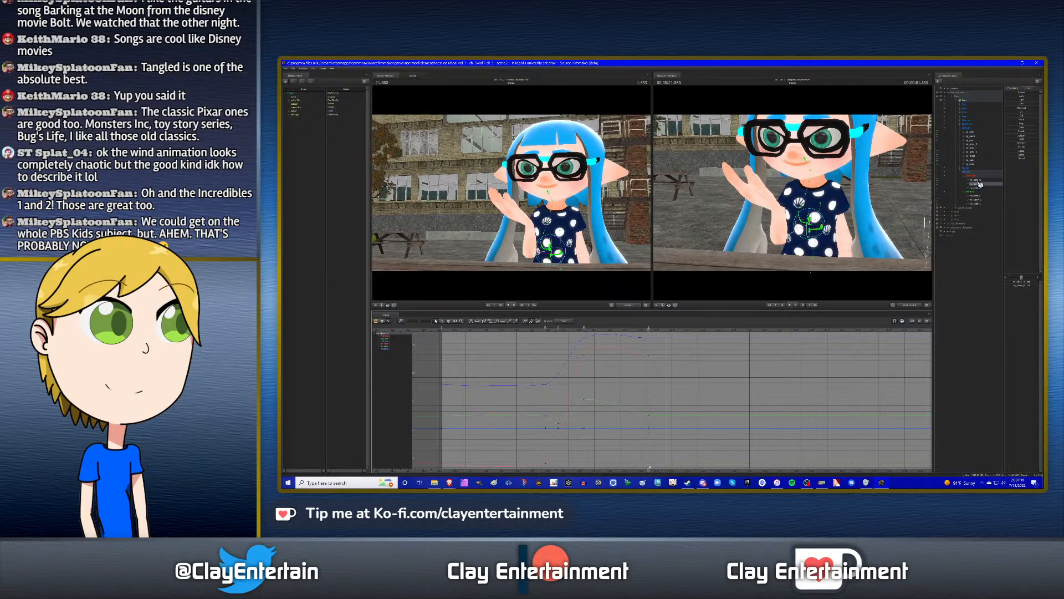
{"action": "left_click", "coordinate": [979, 182]}
{"action": "right_click", "coordinate": [651, 330]}
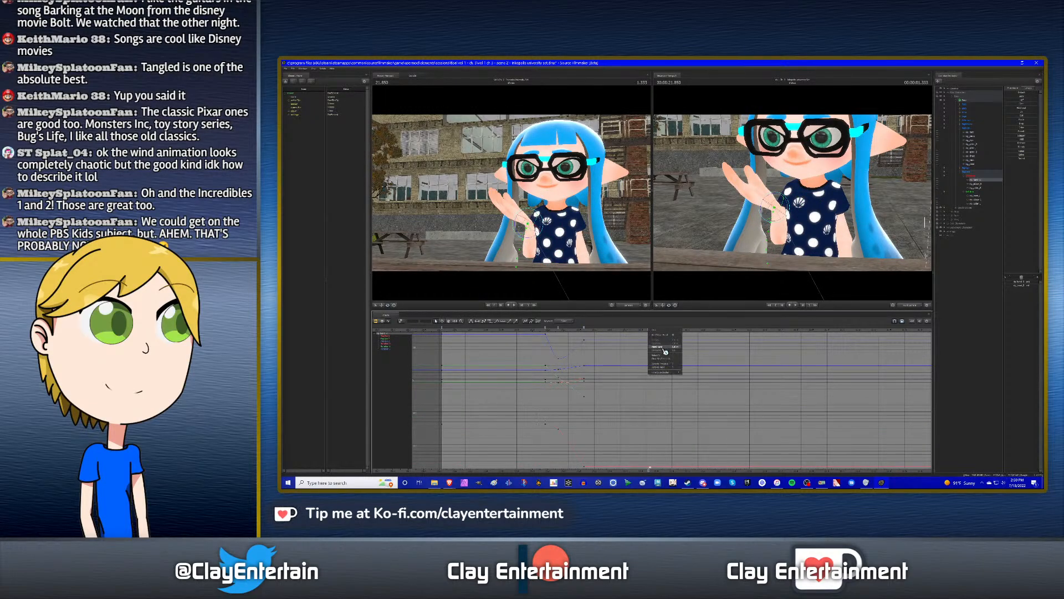
{"action": "left_click", "coordinate": [664, 348]}
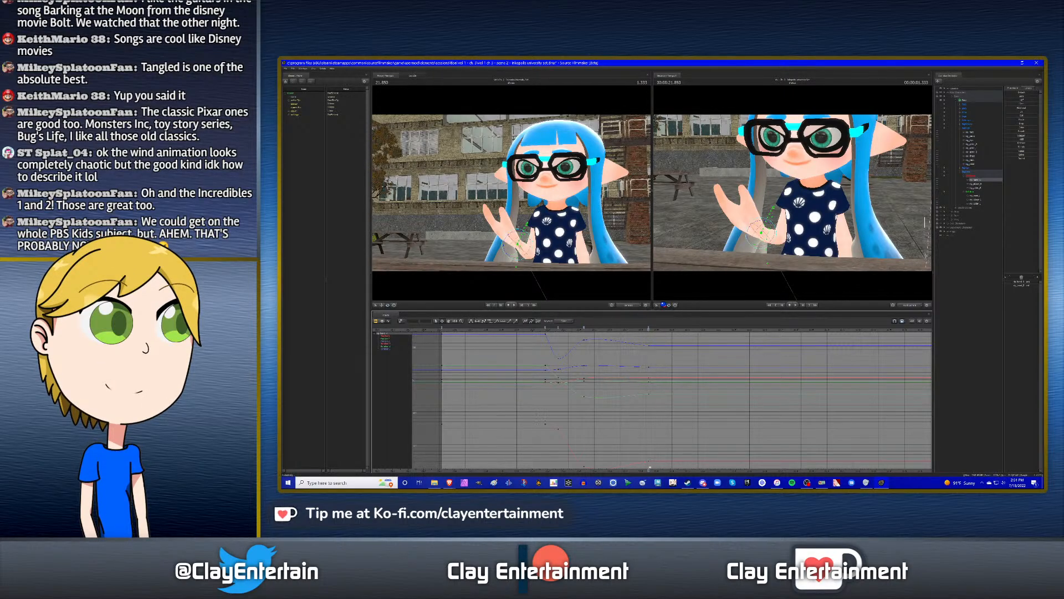
- Move the pasted right hand slightly upward, and delete its key at about 1.33 s
{"action": "left_click", "coordinate": [664, 305]}
{"action": "left_click", "coordinate": [437, 321]}
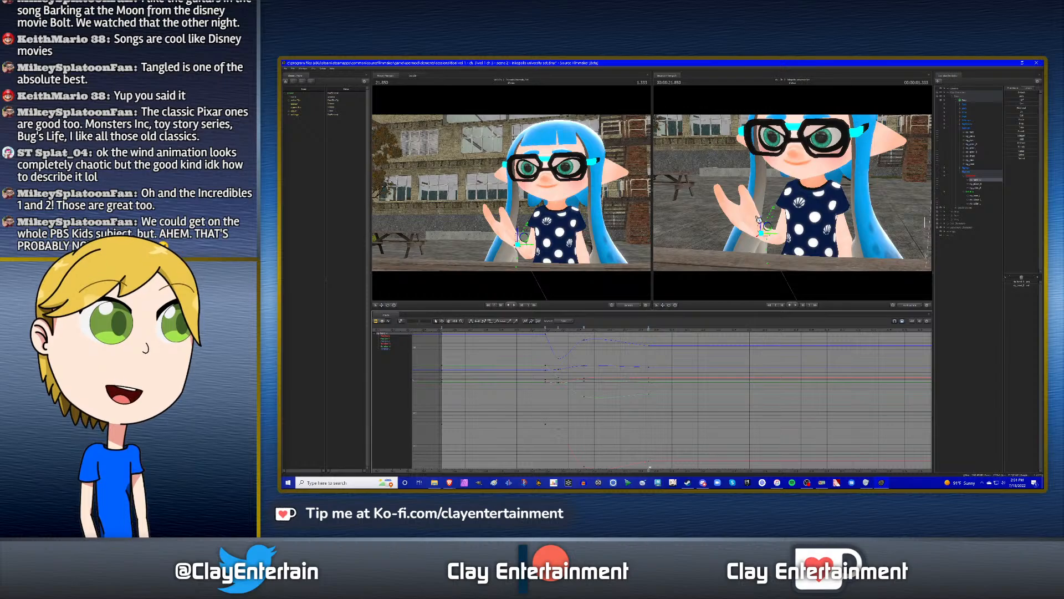
{"action": "left_click_drag", "start_coordinate": [764, 222], "coordinate": [764, 217]}
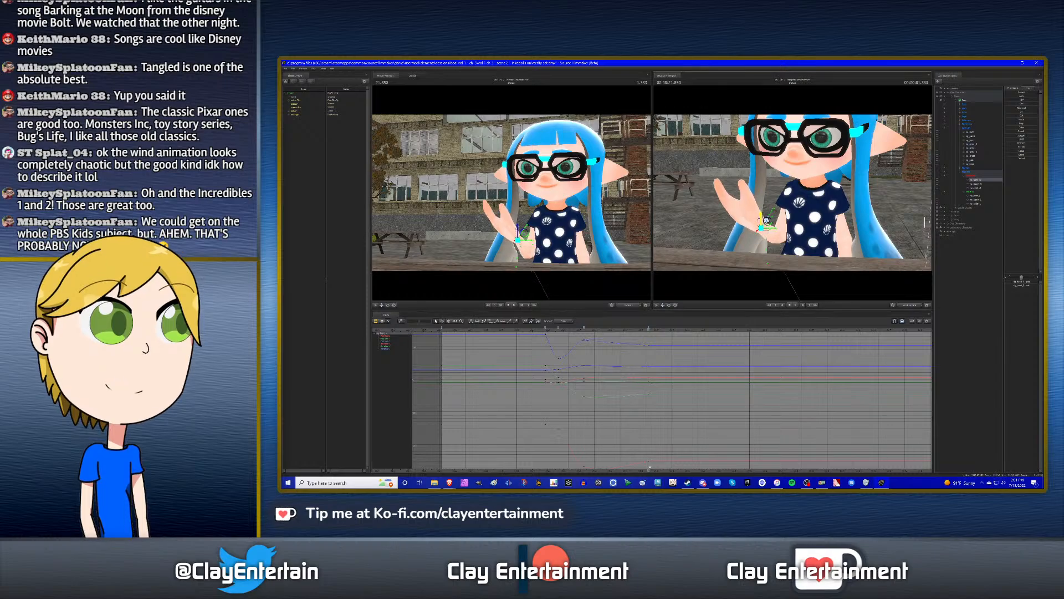
{"action": "right_click", "coordinate": [650, 328]}
{"action": "left_click", "coordinate": [660, 353]}
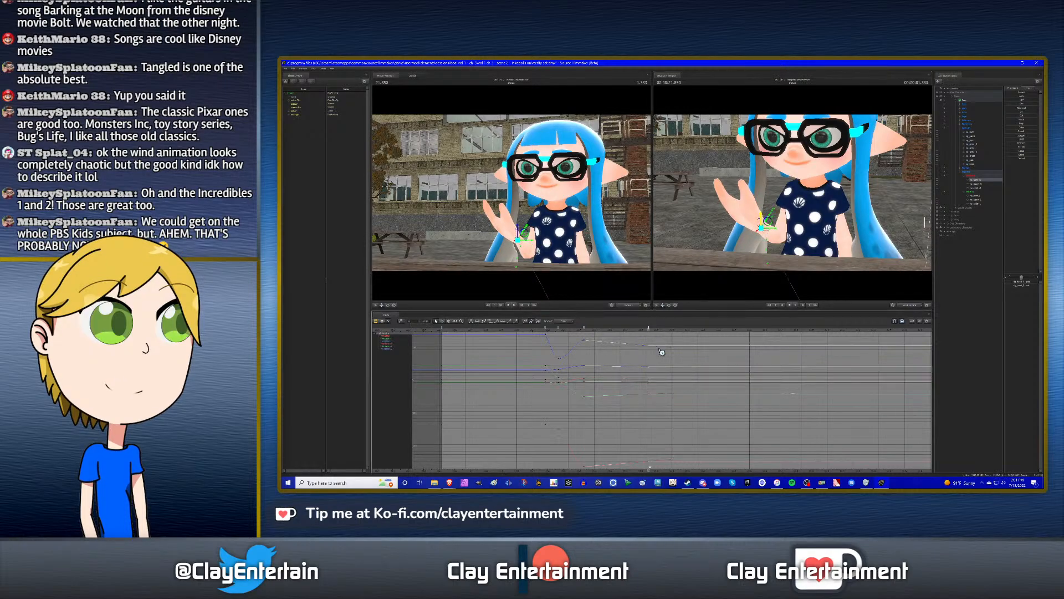
- Delete the right elbow's key at about 0.92 s and move its 1.33 s key to that time
{"action": "left_click", "coordinate": [978, 190]}
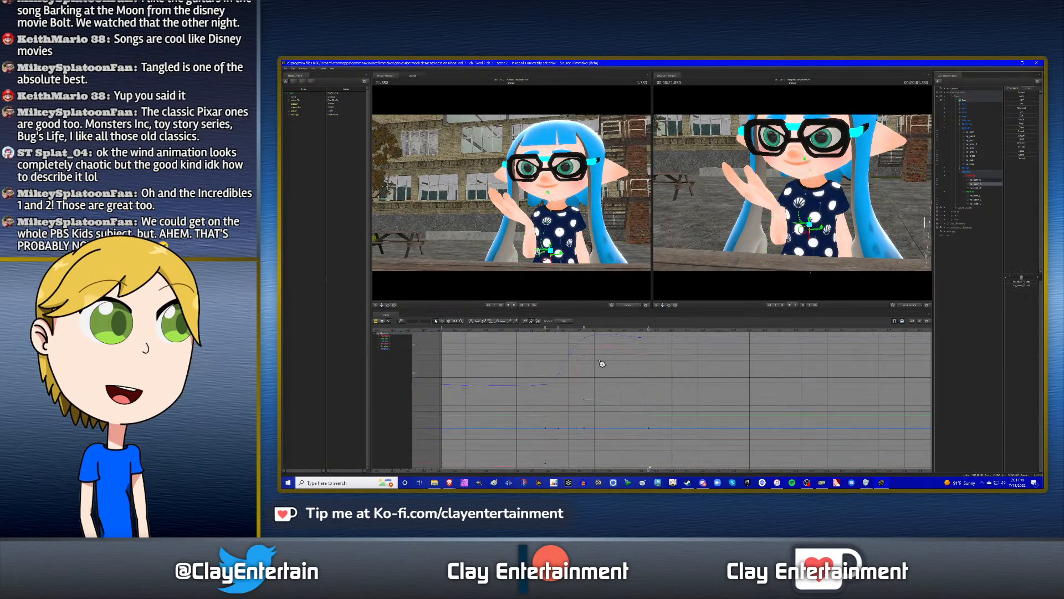
{"action": "left_click", "coordinate": [586, 329]}
{"action": "right_click", "coordinate": [586, 329]}
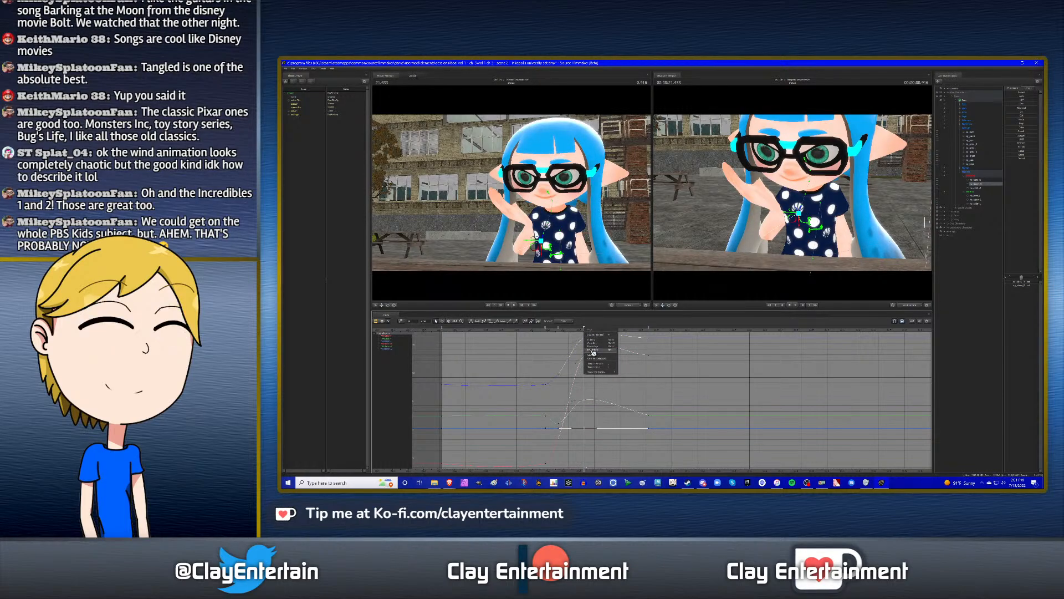
{"action": "left_click", "coordinate": [595, 352]}
{"action": "left_click_drag", "start_coordinate": [650, 328], "coordinate": [585, 328]}
{"action": "left_click", "coordinate": [620, 390]}
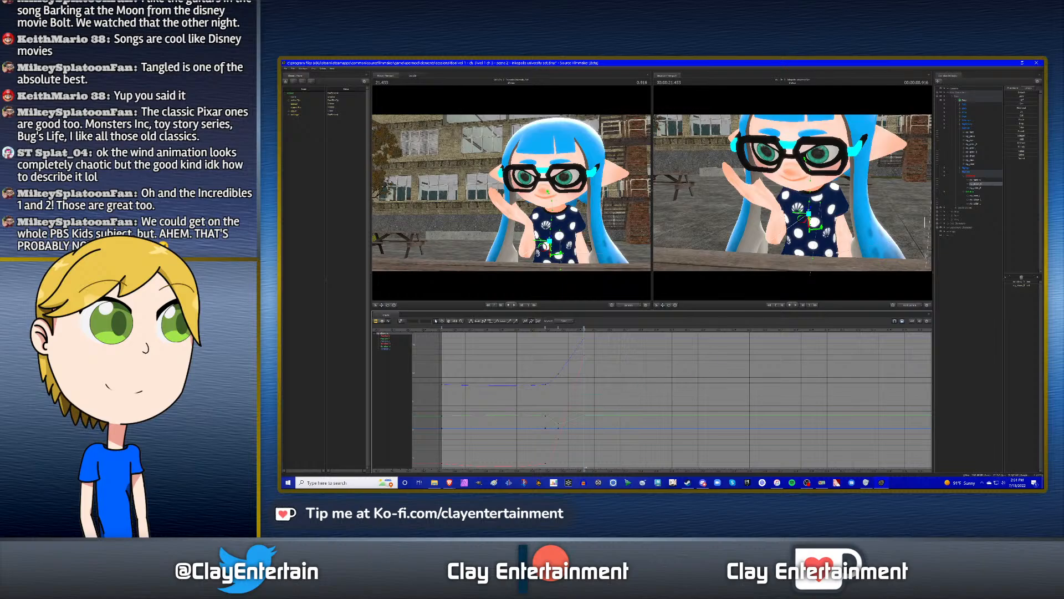
- At about 1.33 s, lower the right hand slightly and nudge the right elbow control to match
{"action": "left_click", "coordinate": [979, 180]}
{"action": "left_click", "coordinate": [978, 144]}
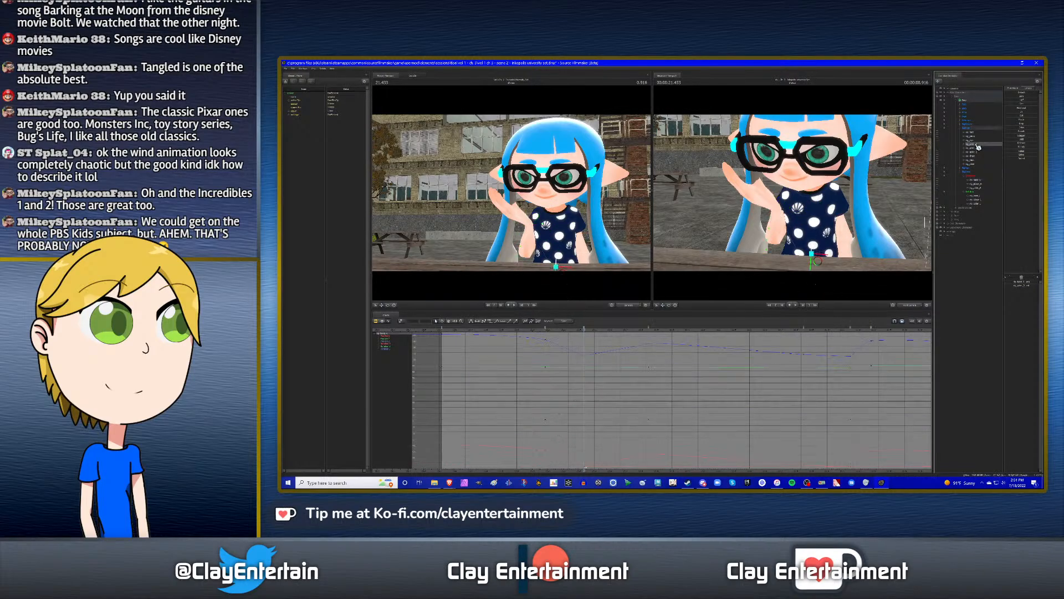
{"action": "key", "text": "Down"}
{"action": "left_click", "coordinate": [981, 181]}
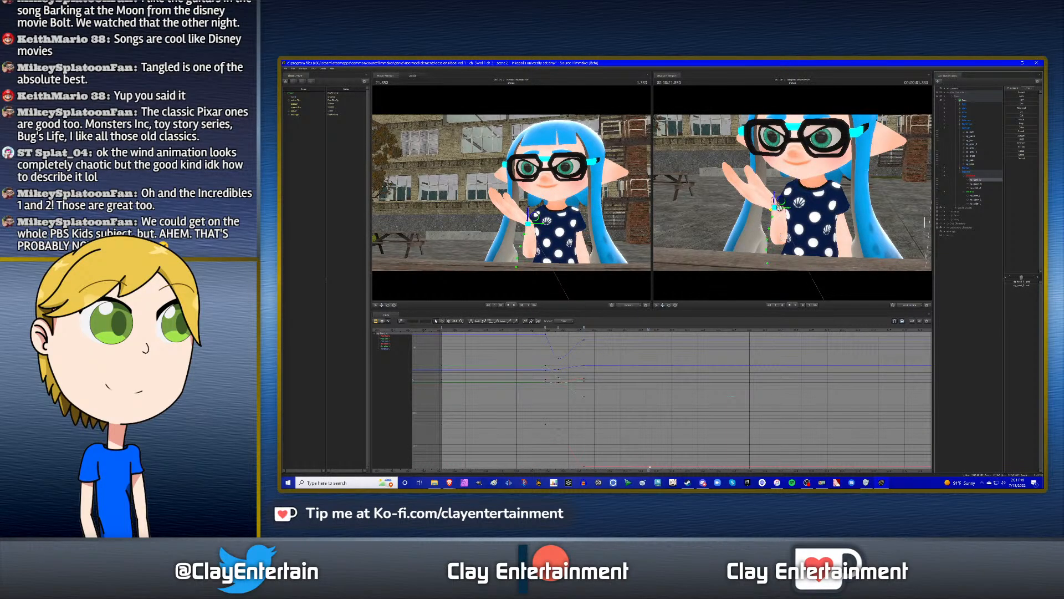
{"action": "left_click_drag", "start_coordinate": [777, 196], "coordinate": [785, 210]}
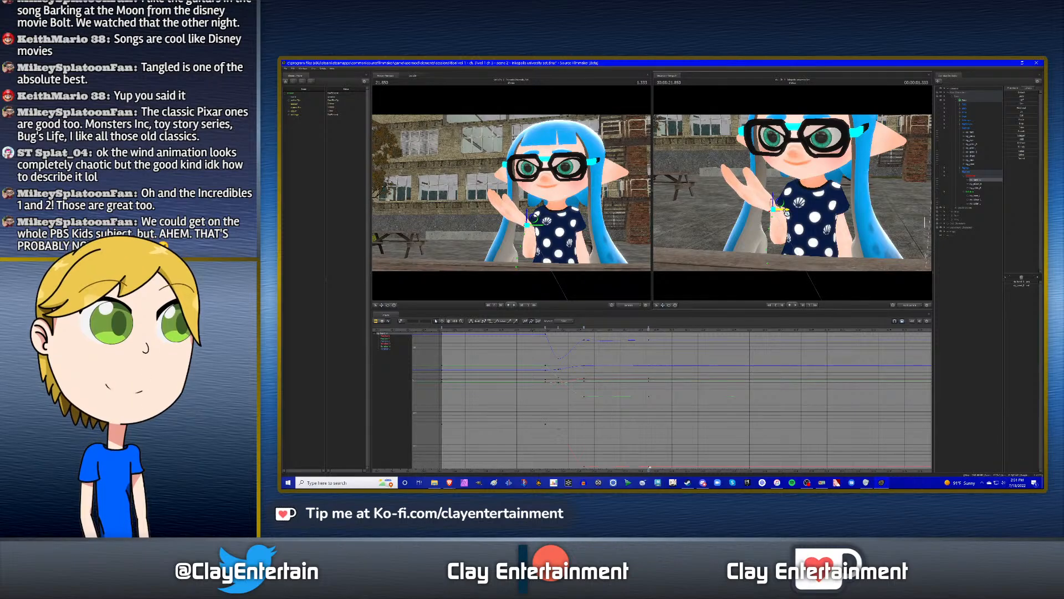
{"action": "left_click", "coordinate": [979, 183]}
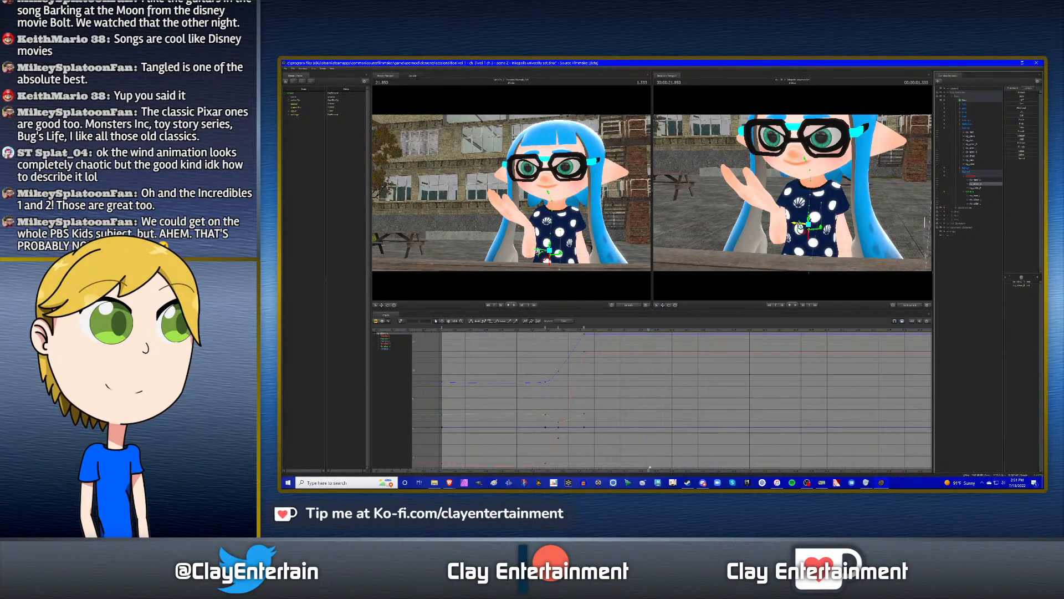
{"action": "left_click_drag", "start_coordinate": [800, 225], "coordinate": [799, 225]}
- Replay the revised right-hand raise and select the body control to view its motion curves
{"action": "scroll", "coordinate": [605, 406], "scroll_direction": "down", "scroll_amount": 2}
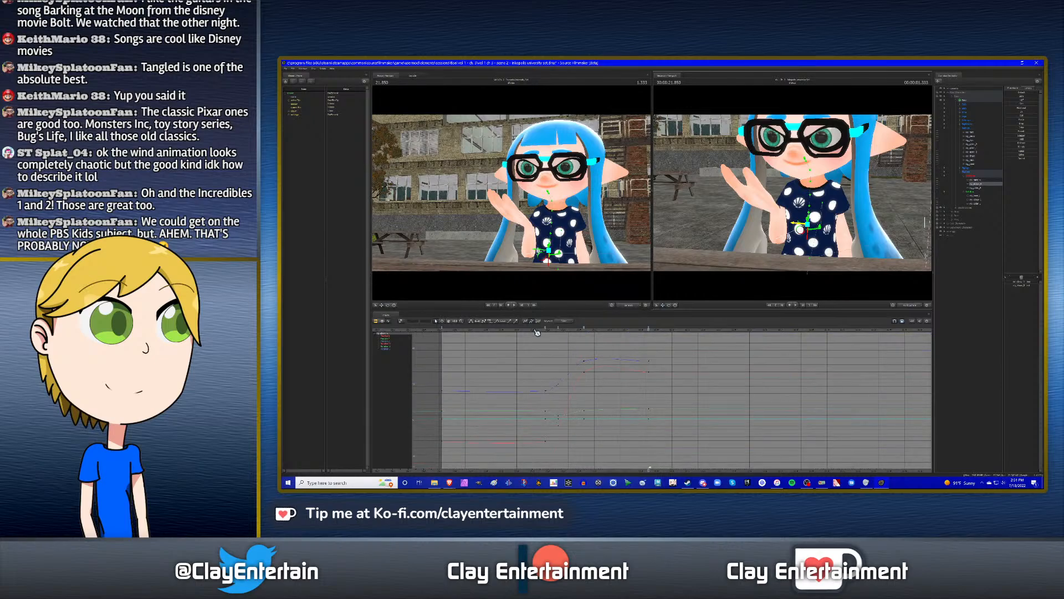
{"action": "key", "text": "space"}
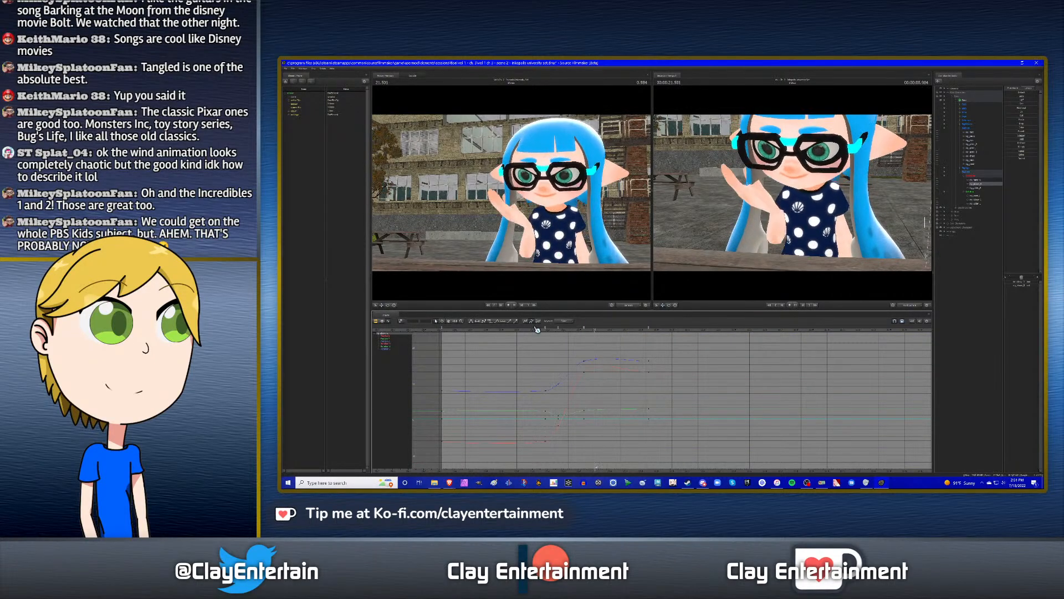
{"action": "key", "text": "space"}
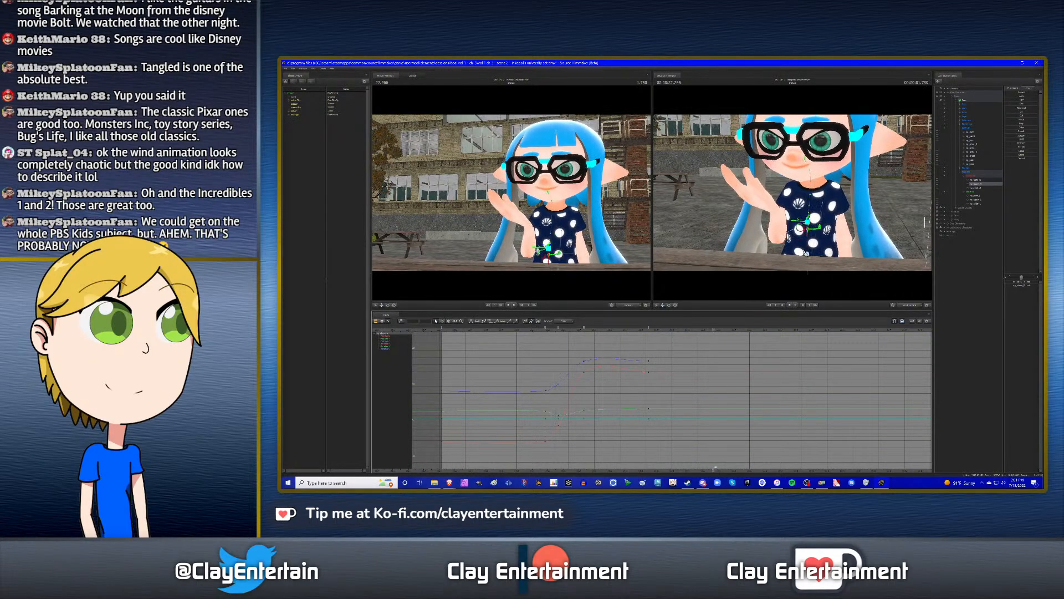
{"action": "left_click", "coordinate": [972, 144]}
{"action": "scroll", "coordinate": [707, 381], "scroll_direction": "down", "scroll_amount": 2}
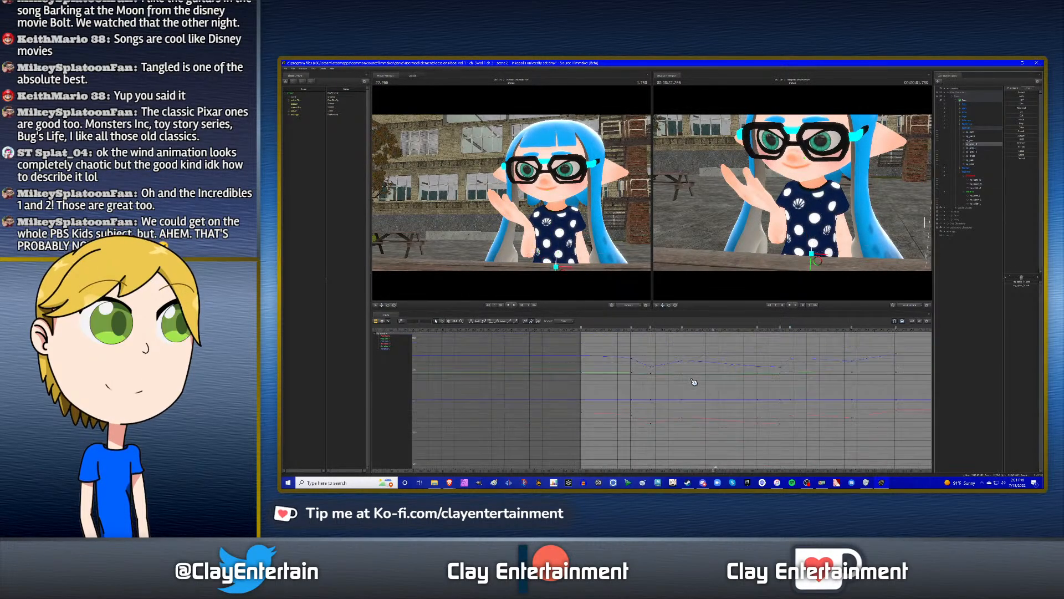
- Copy the right hand and right elbow keys from about 1.33 s to about 2.33 s
{"action": "left_click", "coordinate": [451, 322]}
{"action": "left_click_drag", "start_coordinate": [671, 373], "coordinate": [821, 335]}
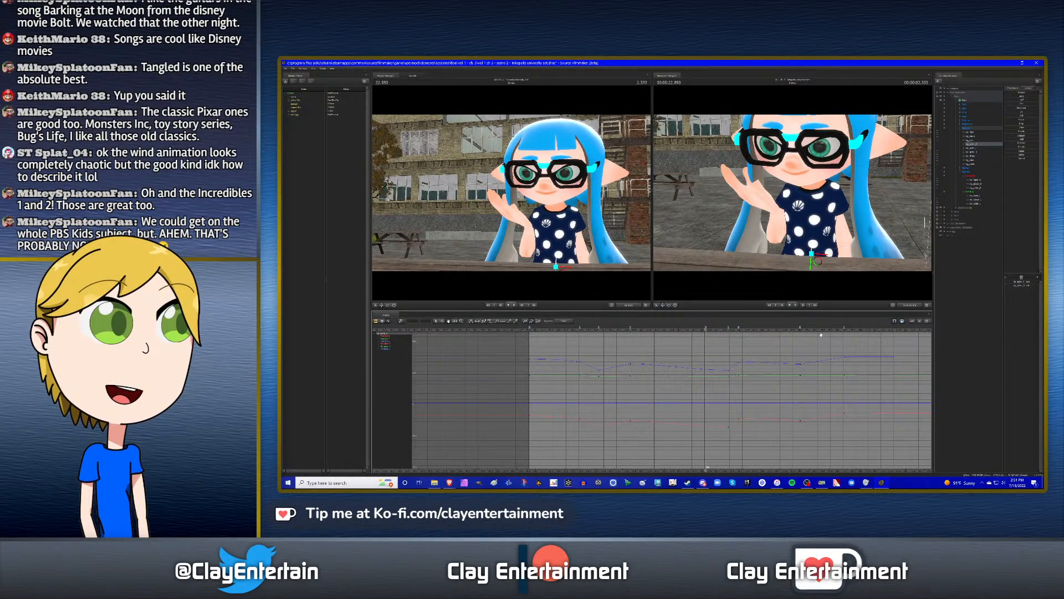
{"action": "left_click", "coordinate": [977, 180]}
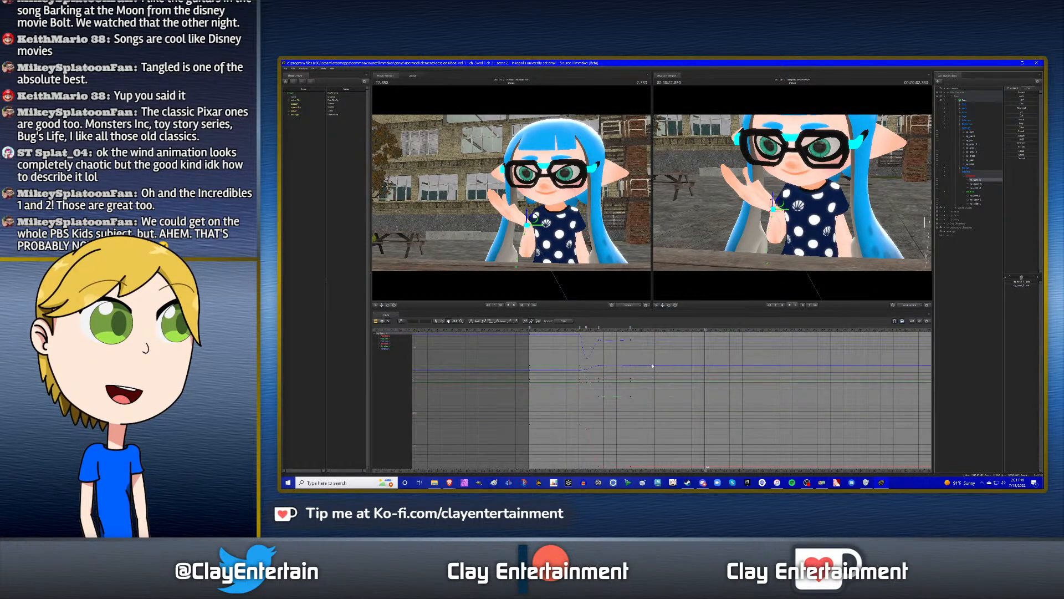
{"action": "left_click", "coordinate": [977, 184], "text": "ctrl"}
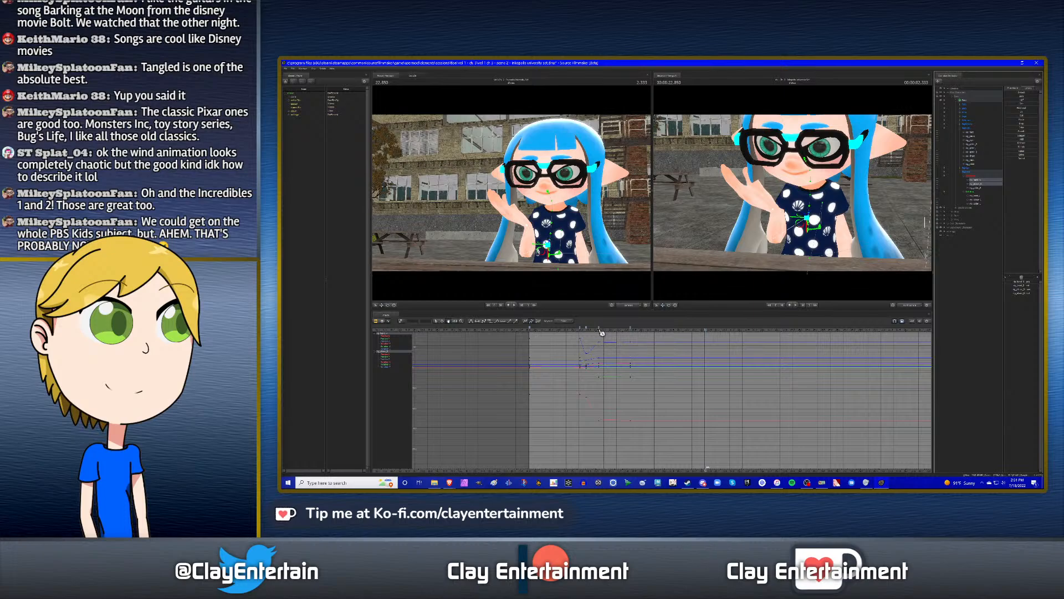
{"action": "left_click_drag", "start_coordinate": [601, 330], "coordinate": [633, 377]}
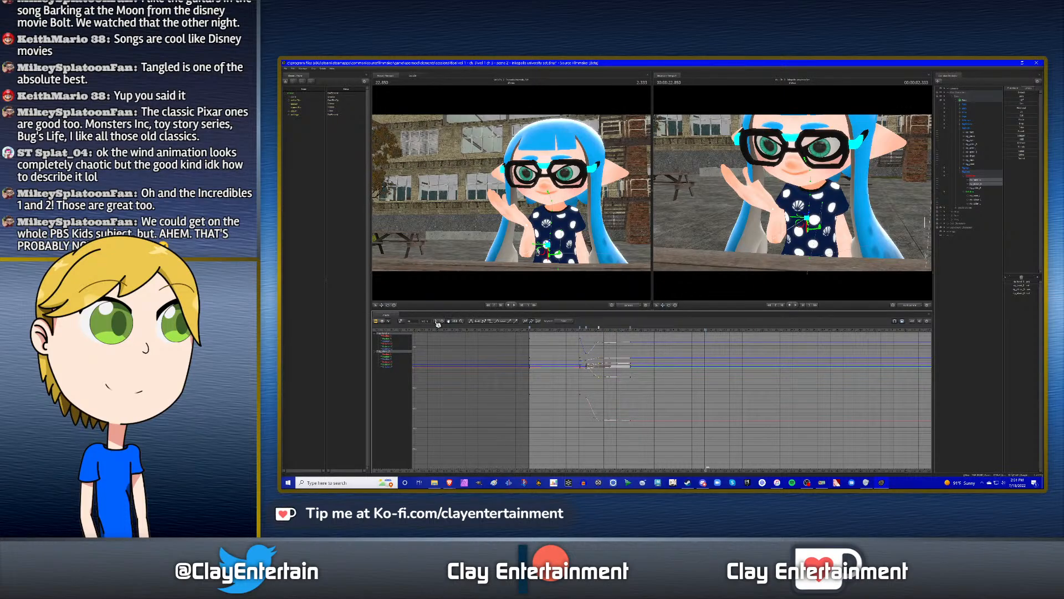
{"action": "left_click", "coordinate": [634, 340]}
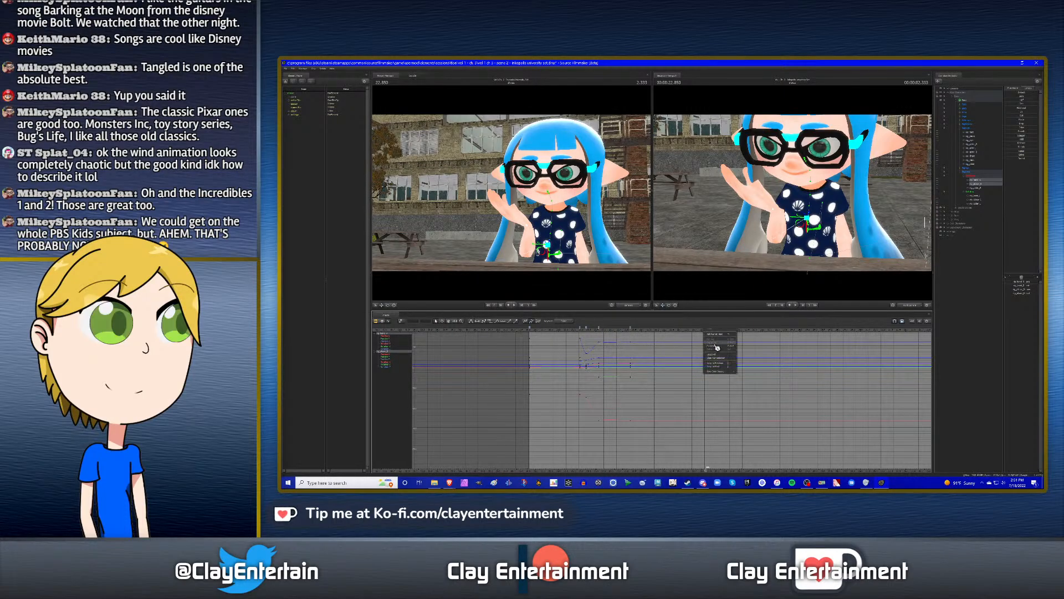
{"action": "left_click", "coordinate": [705, 329]}
- Replay the right-arm raise and hold from about 0.67 s to check the motion
{"action": "left_click", "coordinate": [576, 331]}
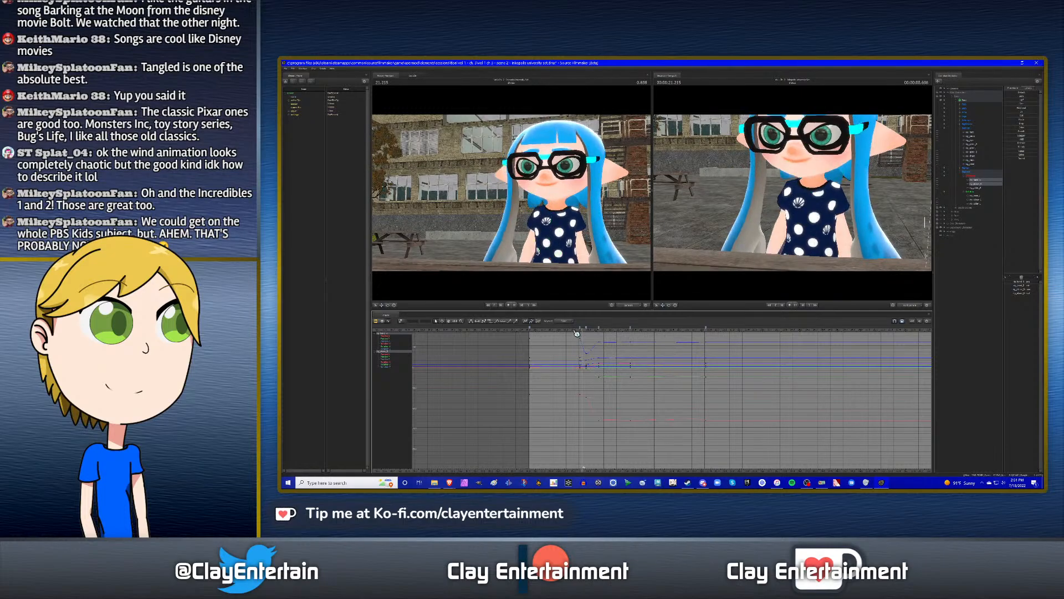
{"action": "key", "text": "space"}
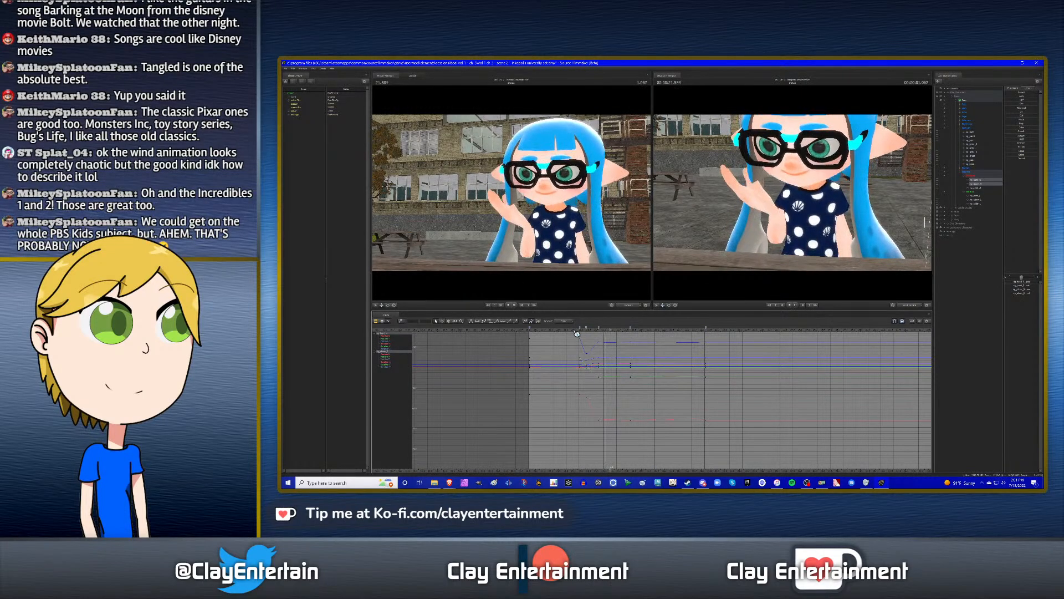
{"action": "key", "text": "space"}
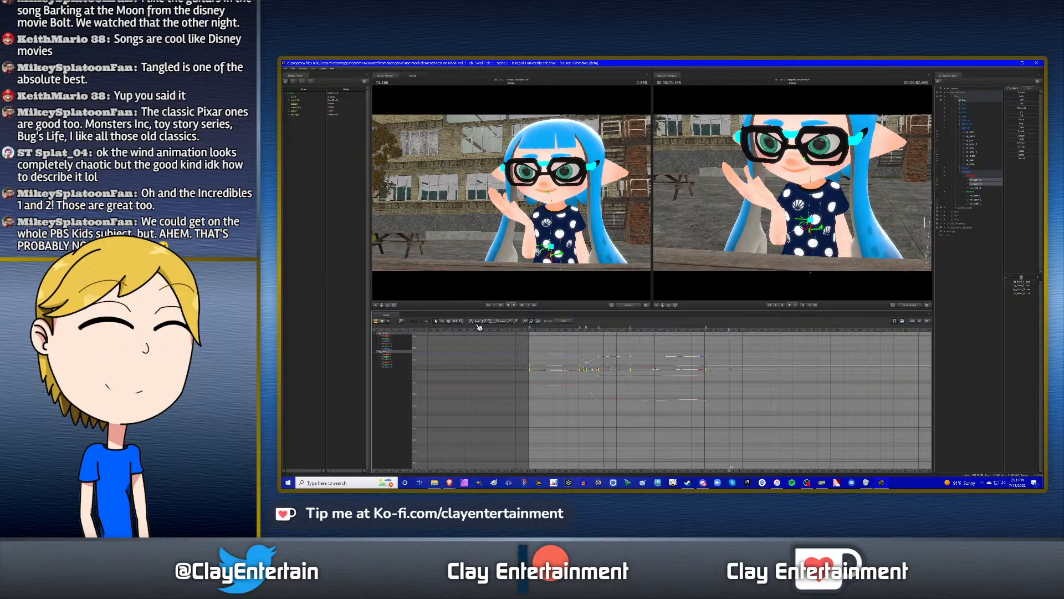
{"action": "left_click", "coordinate": [571, 332]}
{"action": "key", "text": "space"}
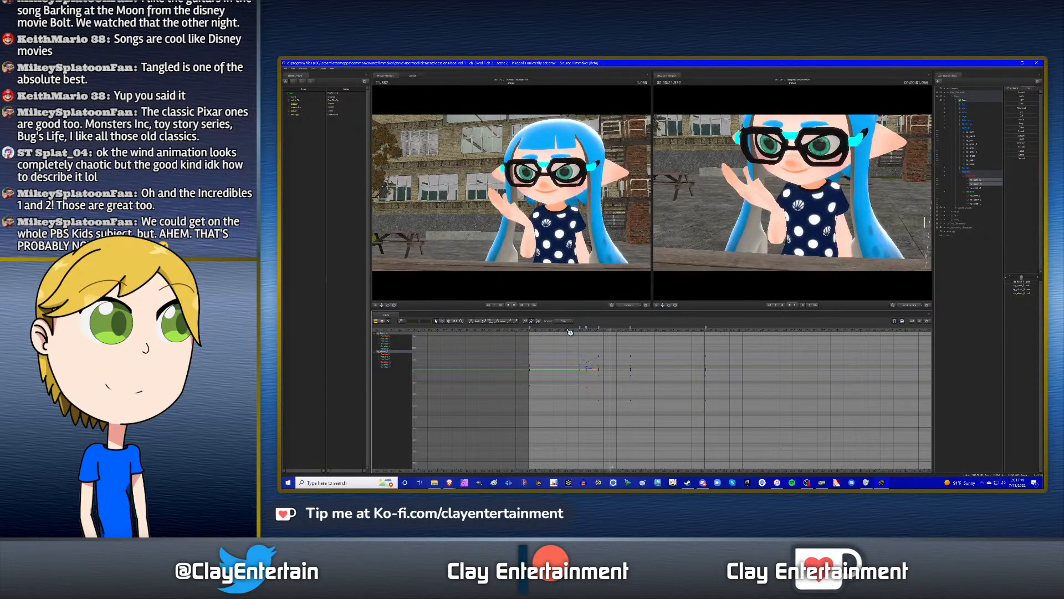
{"action": "key", "text": "space"}
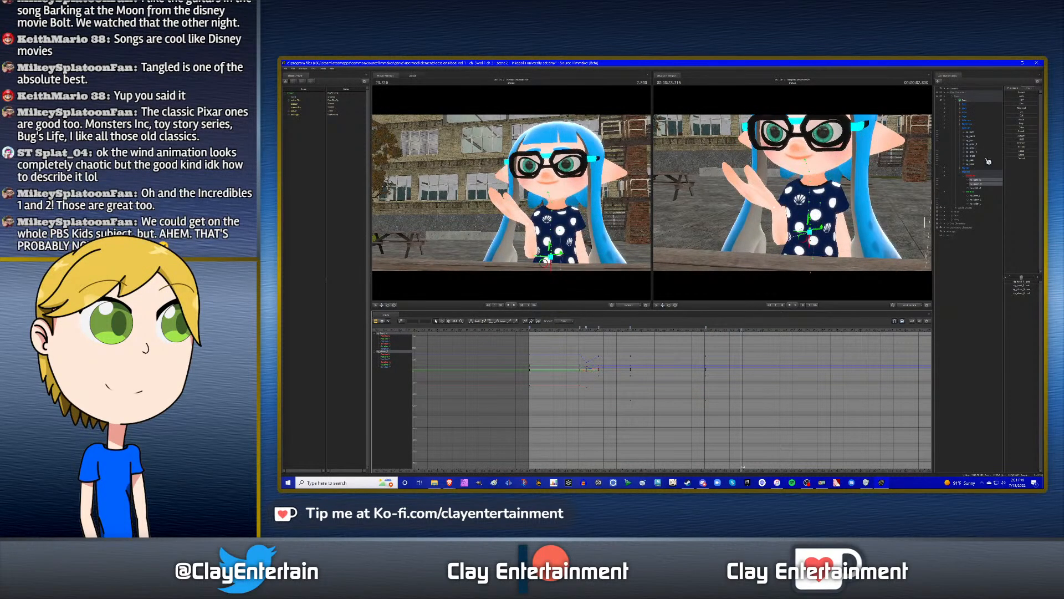
- Using the body control's curves as timing reference, key the right hand and right elbow at about 2.65 s
{"action": "left_click", "coordinate": [978, 146]}
{"action": "key", "text": "Left"}
{"action": "key", "text": "Left"}
{"action": "key", "text": "Left"}
{"action": "key", "text": "Left"}
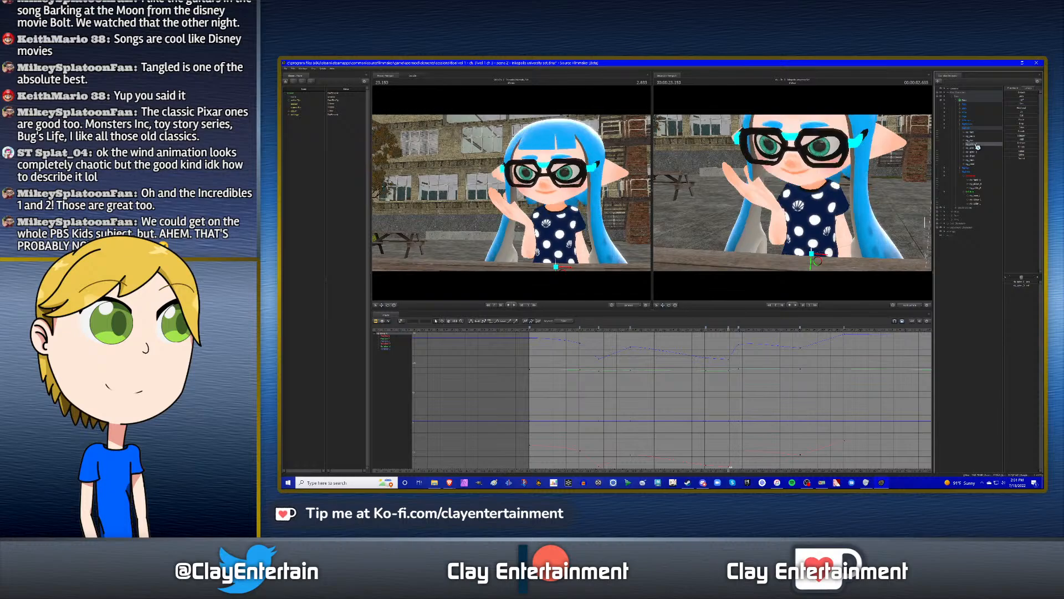
{"action": "left_click", "coordinate": [979, 181]}
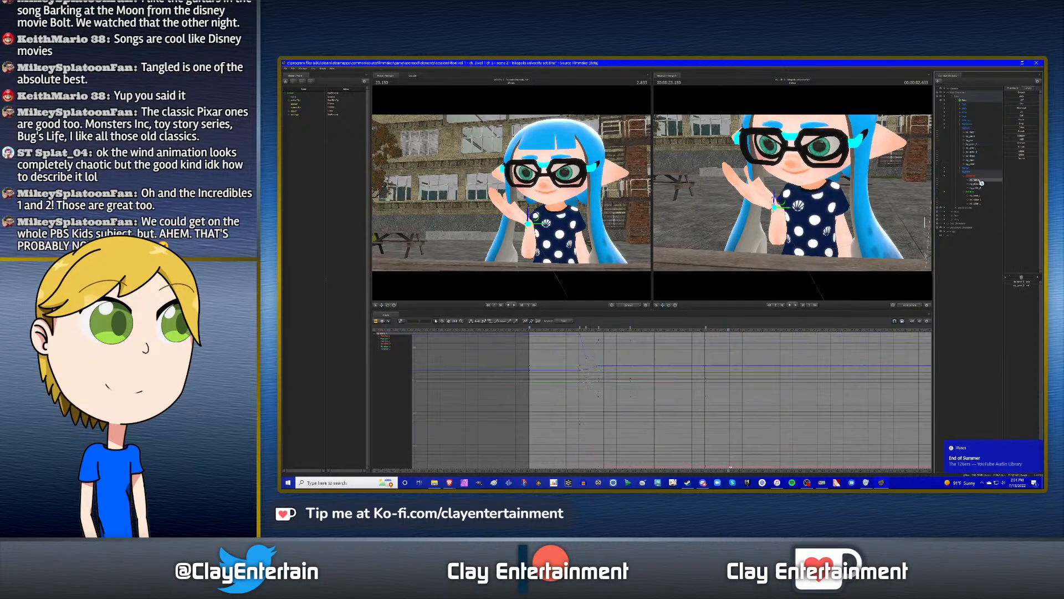
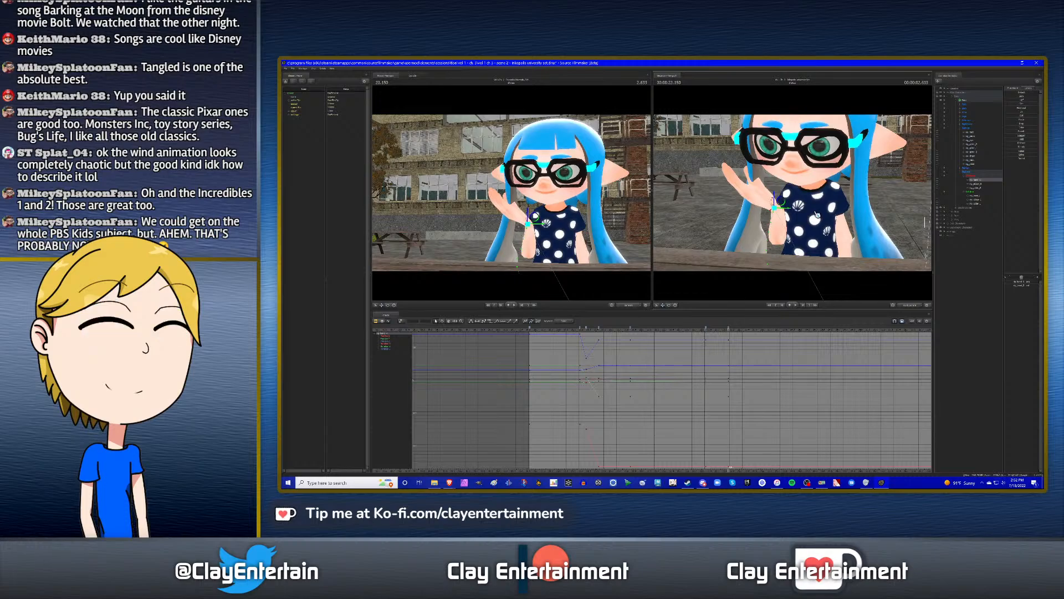
{"action": "left_click", "coordinate": [978, 184]}
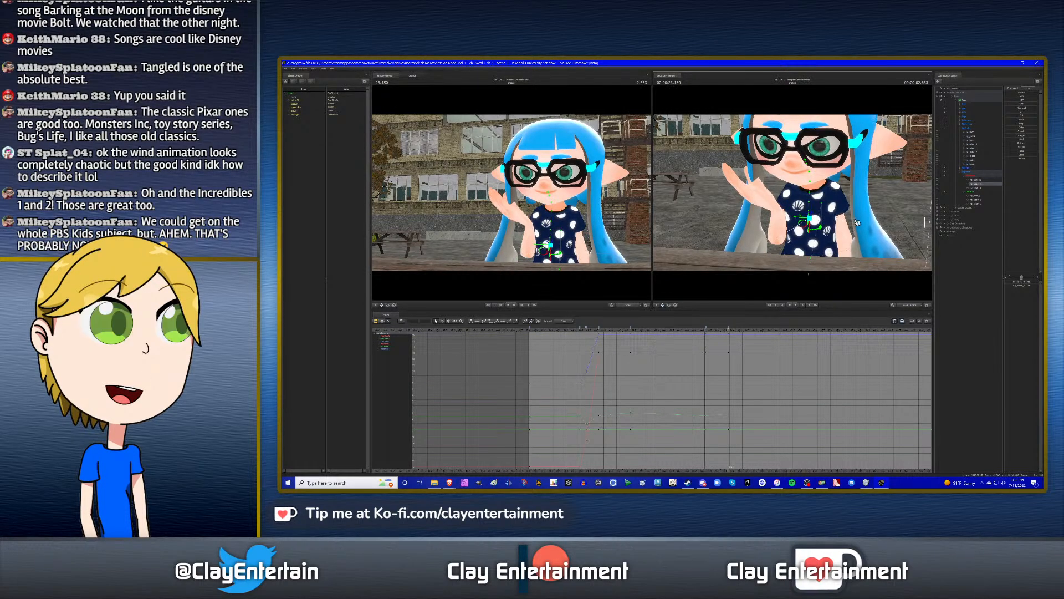
- At about 2.77 s, raise the right hand slightly and nudge the right elbow control to follow
{"action": "left_click", "coordinate": [979, 180]}
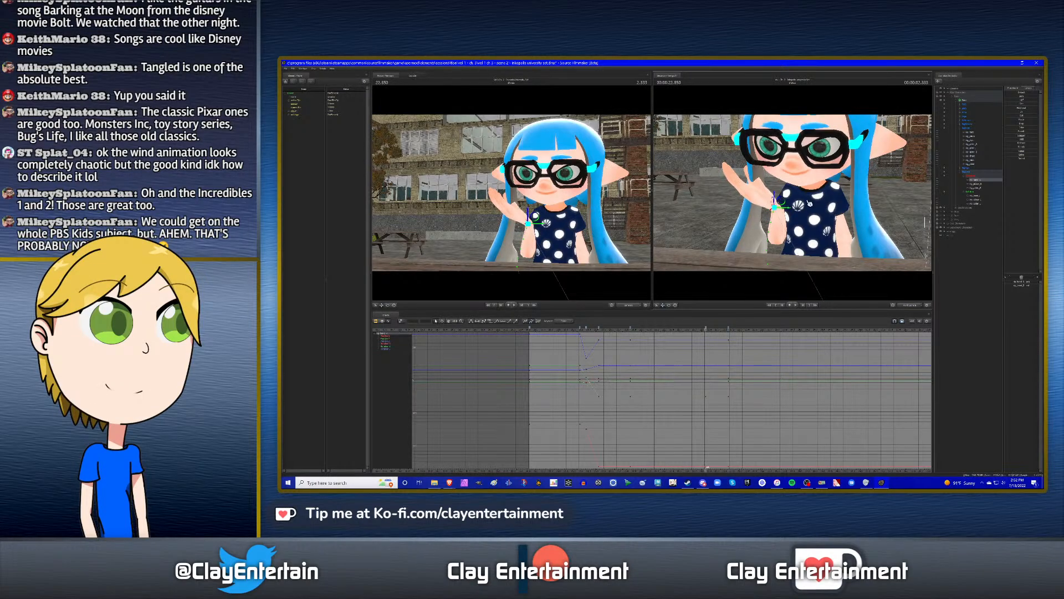
{"action": "left_click", "coordinate": [977, 145]}
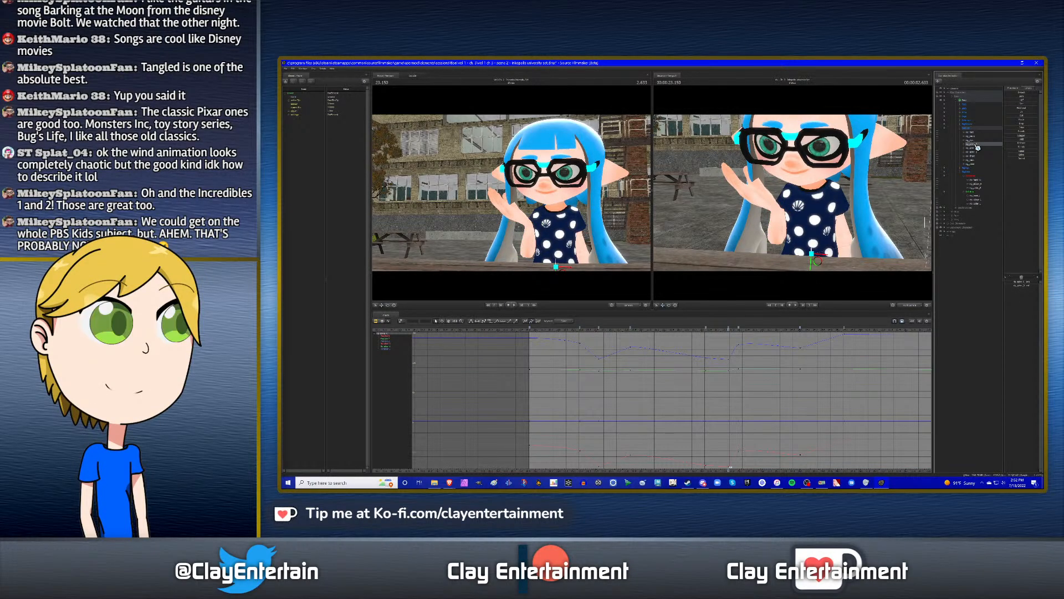
{"action": "key", "text": "Down"}
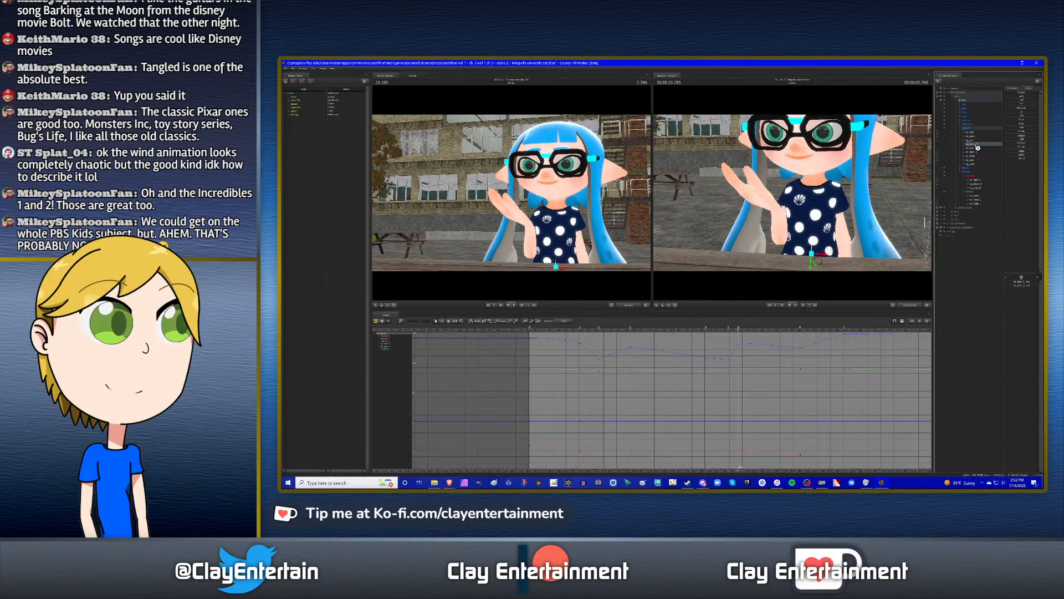
{"action": "left_click", "coordinate": [975, 181]}
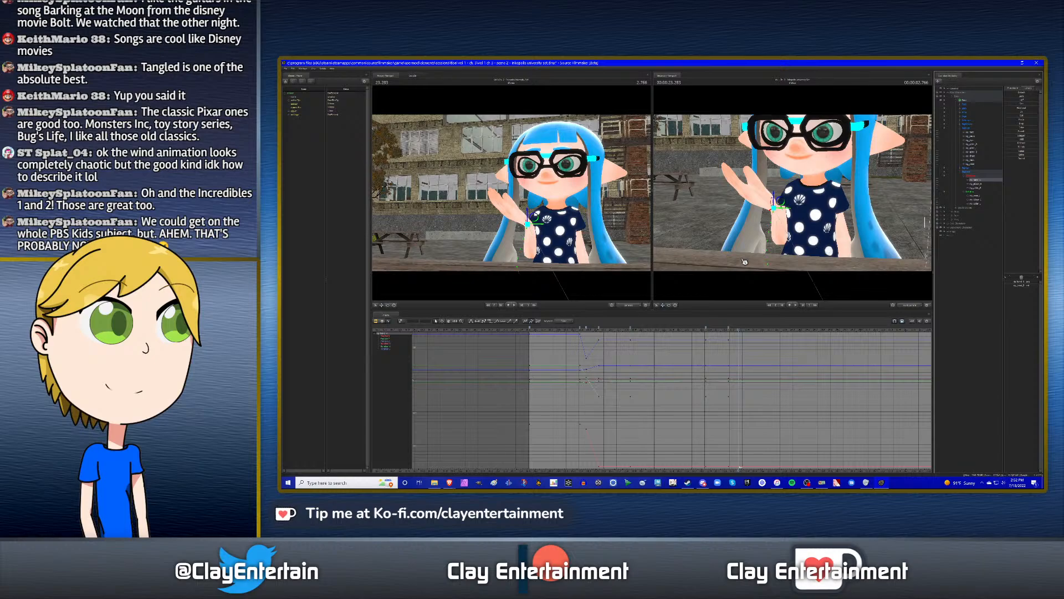
{"action": "left_click_drag", "start_coordinate": [776, 199], "coordinate": [797, 186]}
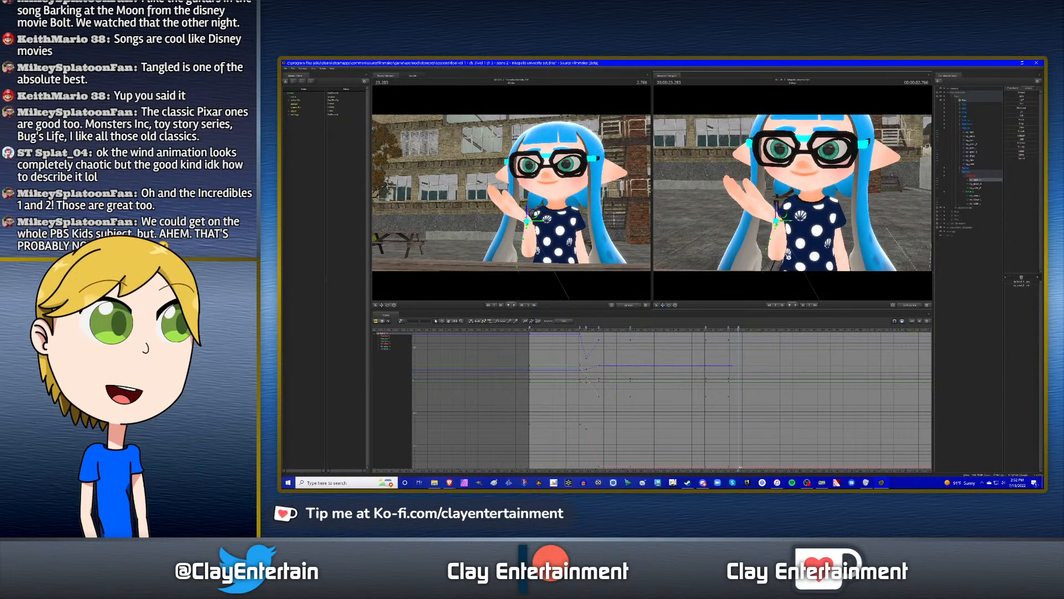
{"action": "left_click", "coordinate": [980, 185]}
{"action": "left_click_drag", "start_coordinate": [787, 248], "coordinate": [785, 248]}
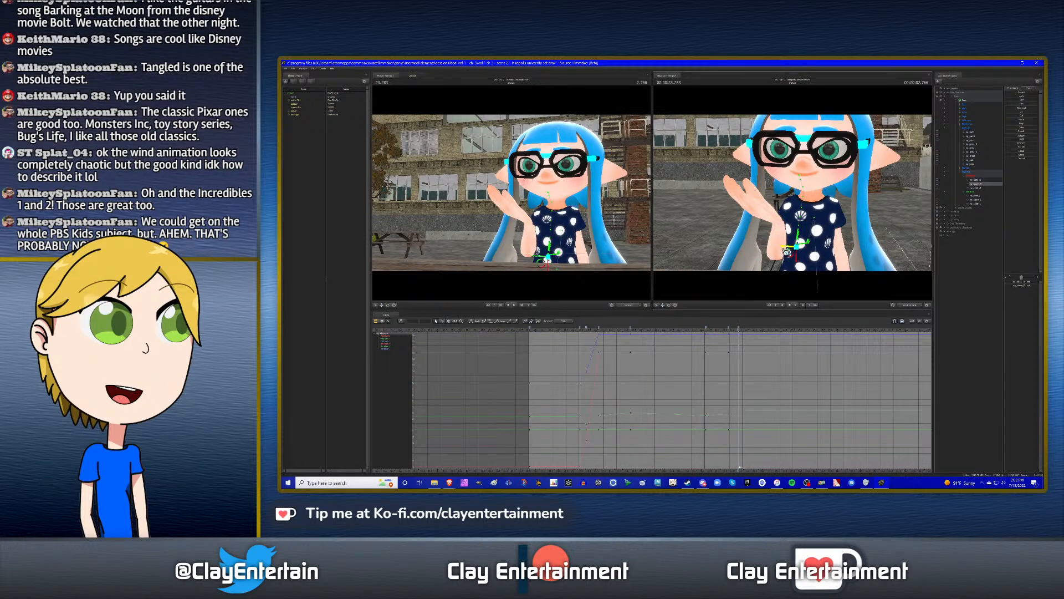
- Adjust the raised hand's control and play back the shot to review the arm motion
{"action": "left_click", "coordinate": [979, 180]}
{"action": "mouse_move", "coordinate": [779, 223]}
{"action": "left_mouse_down", "text": "alt"}
{"action": "mouse_move", "coordinate": [805, 233]}
{"action": "mouse_move", "coordinate": [798, 214]}
{"action": "mouse_move", "coordinate": [784, 214]}
{"action": "mouse_move", "coordinate": [800, 205]}
{"action": "mouse_move", "coordinate": [790, 228]}
{"action": "mouse_move", "coordinate": [797, 212]}
{"action": "left_mouse_up", "text": "alt"}
{"action": "left_click", "coordinate": [797, 214]}
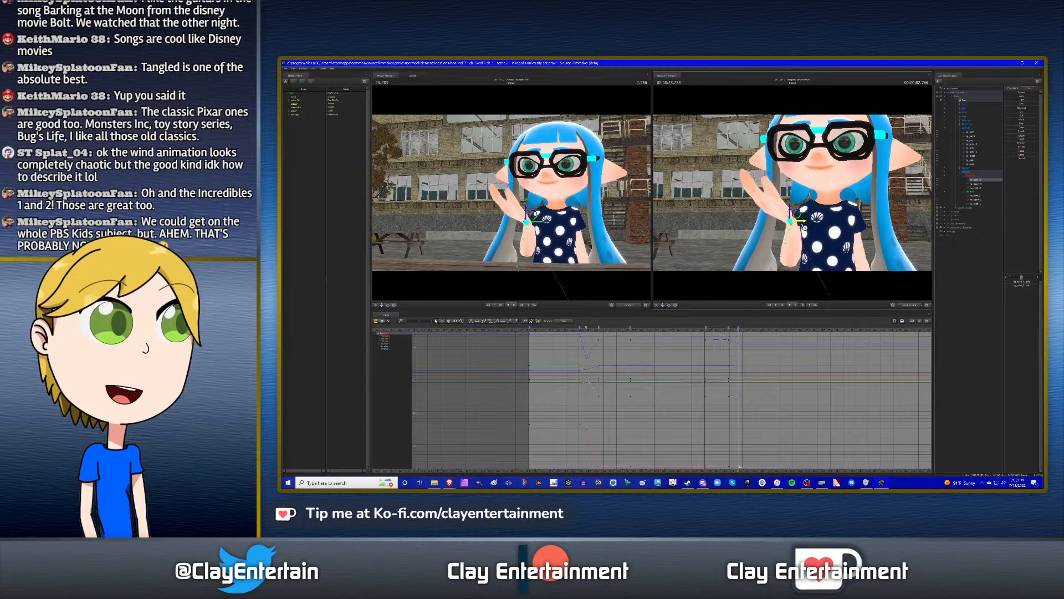
{"action": "left_click", "coordinate": [700, 332]}
{"action": "key", "text": "space"}
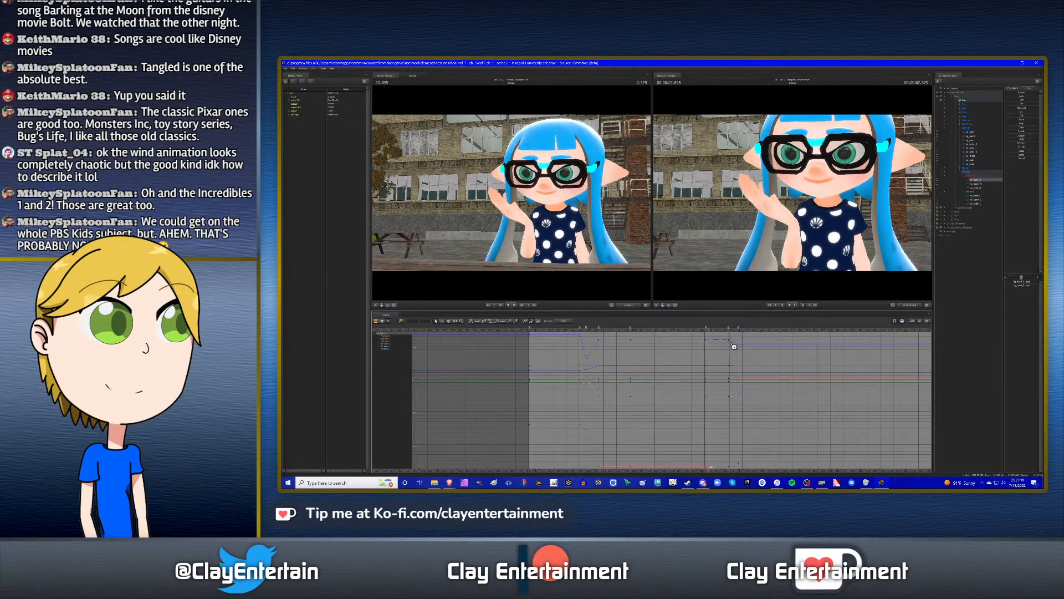
{"action": "key", "text": "space"}
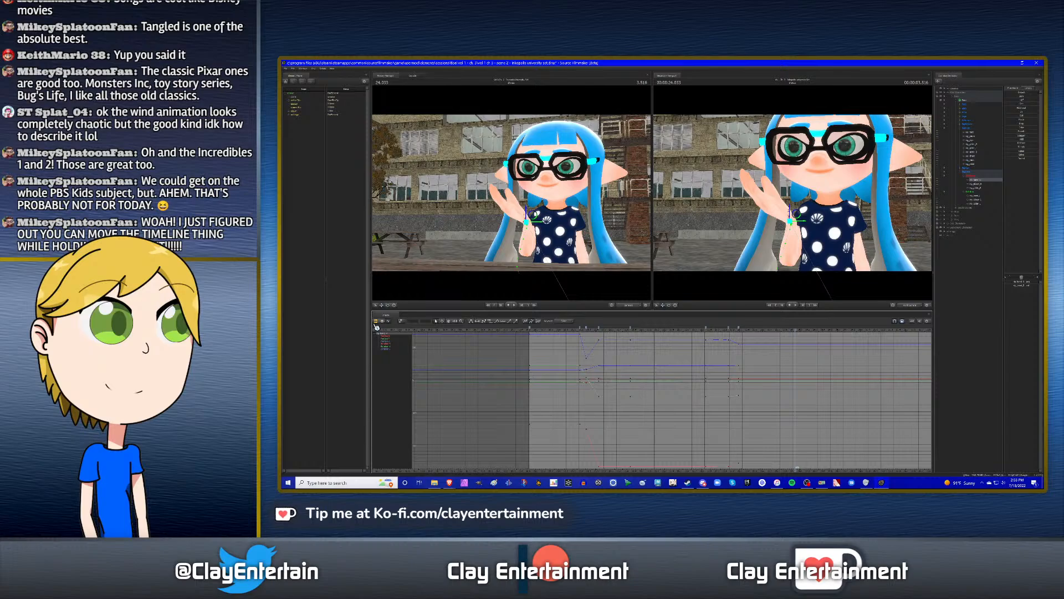
- Switch to the Clip Editor, show the whole group of shots and return the playhead to the start of the highlighted shot
{"action": "key", "text": "F2"}
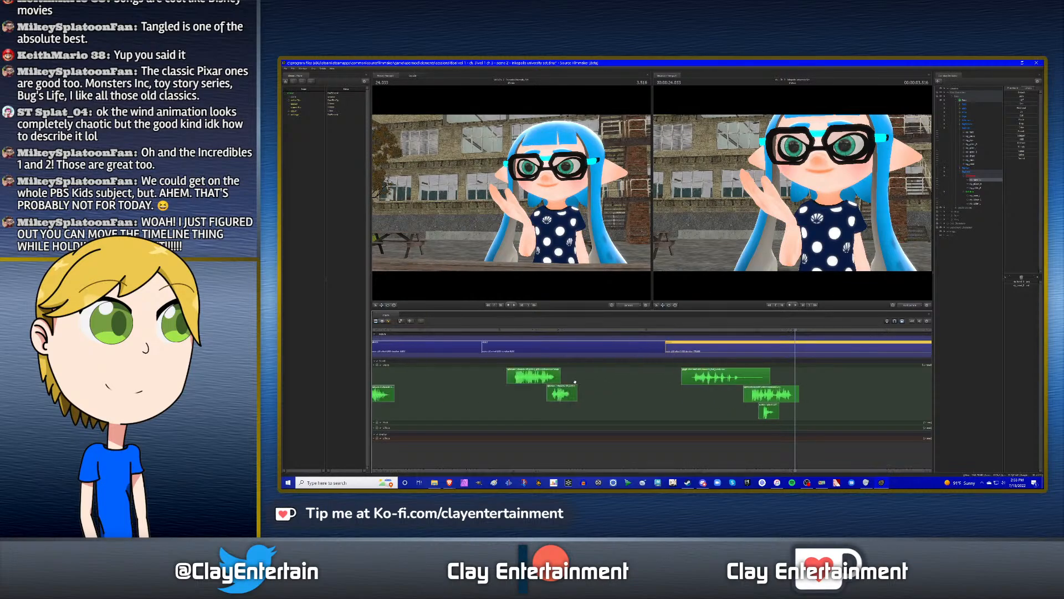
{"action": "scroll", "coordinate": [575, 382], "scroll_direction": "down", "scroll_amount": 5}
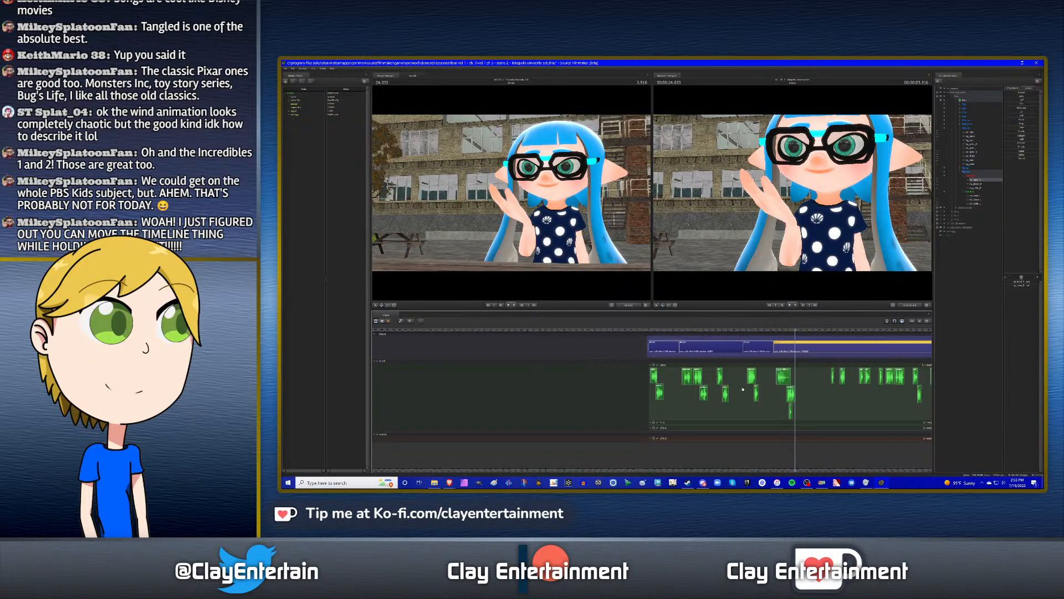
{"action": "left_click_drag", "start_coordinate": [743, 389], "coordinate": [619, 352]}
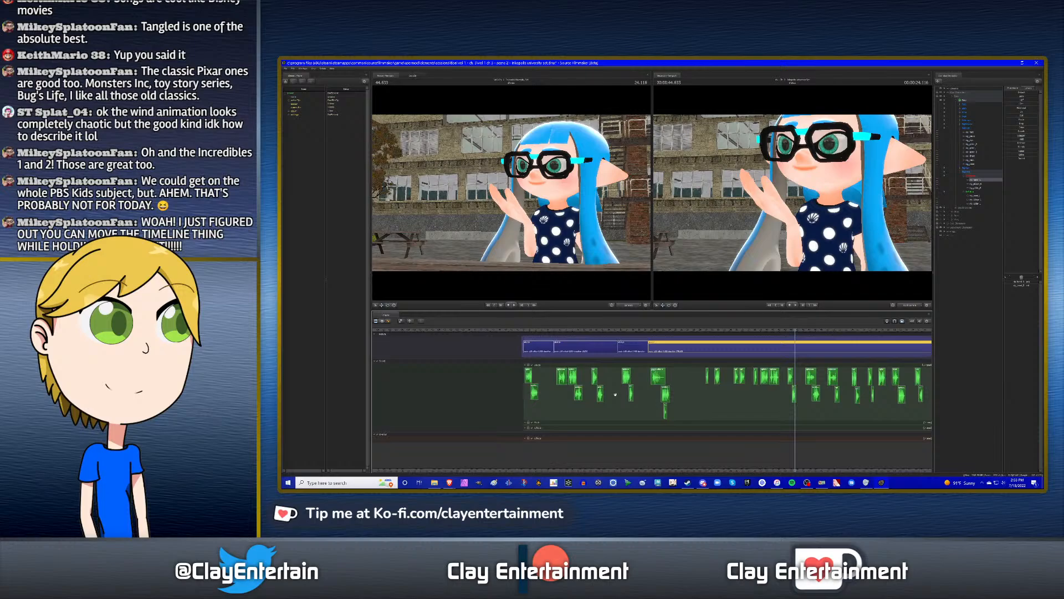
{"action": "left_click", "coordinate": [631, 333]}
{"action": "key", "text": "Down"}
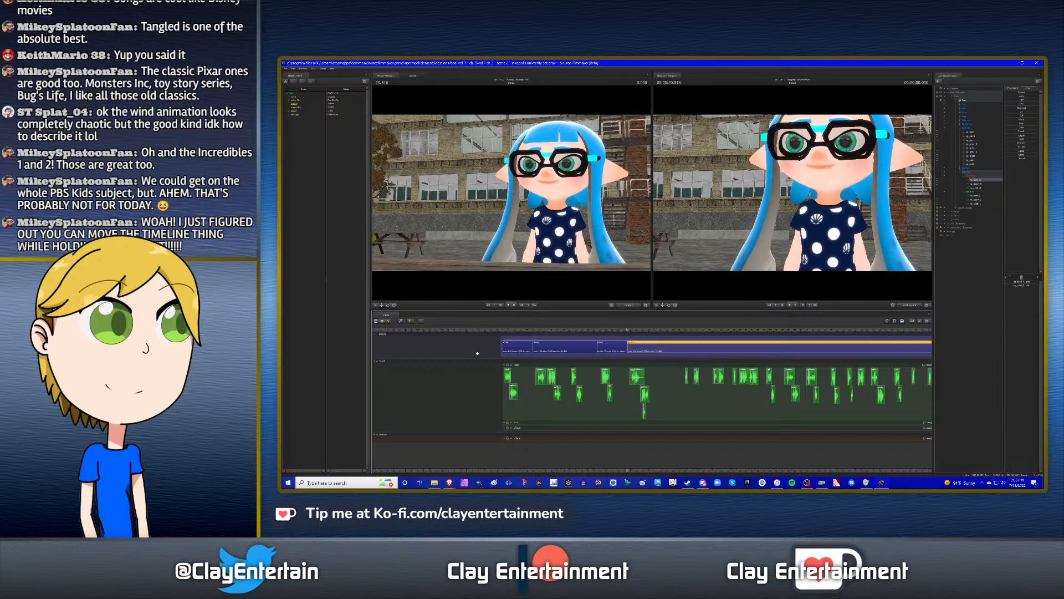
- Try moving the long highlighted shot to another place in the shot sequence and undo the moves
{"action": "mouse_move", "coordinate": [477, 354]}
{"action": "left_mouse_down"}
{"action": "mouse_move", "coordinate": [410, 353]}
{"action": "mouse_move", "coordinate": [474, 355]}
{"action": "left_mouse_up"}
{"action": "left_click_drag", "start_coordinate": [676, 351], "coordinate": [705, 354]}
{"action": "key", "text": "ctrl+z"}
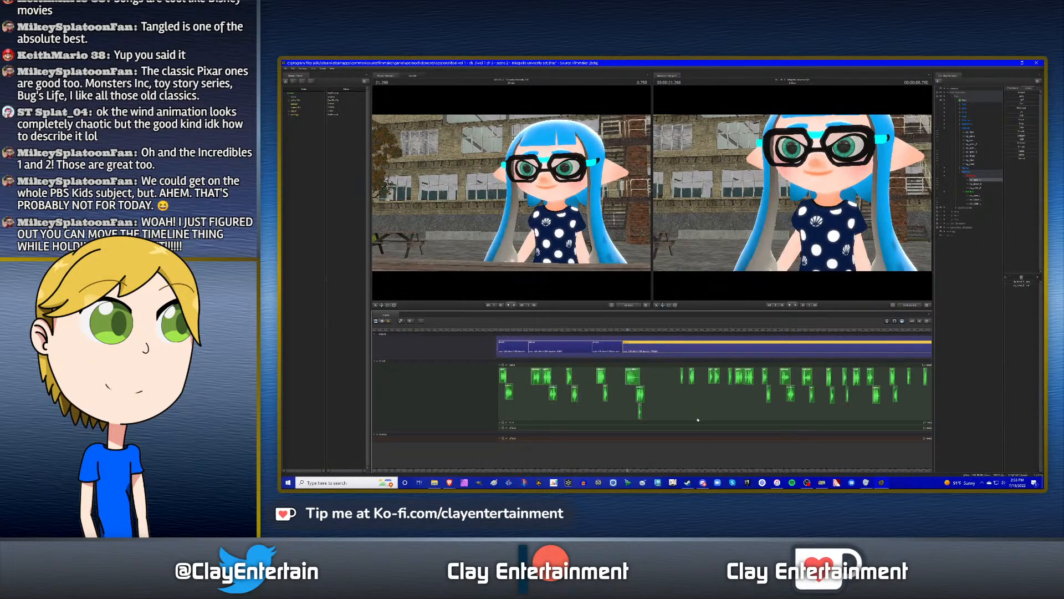
{"action": "scroll", "coordinate": [667, 364], "scroll_direction": "down", "scroll_amount": 8}
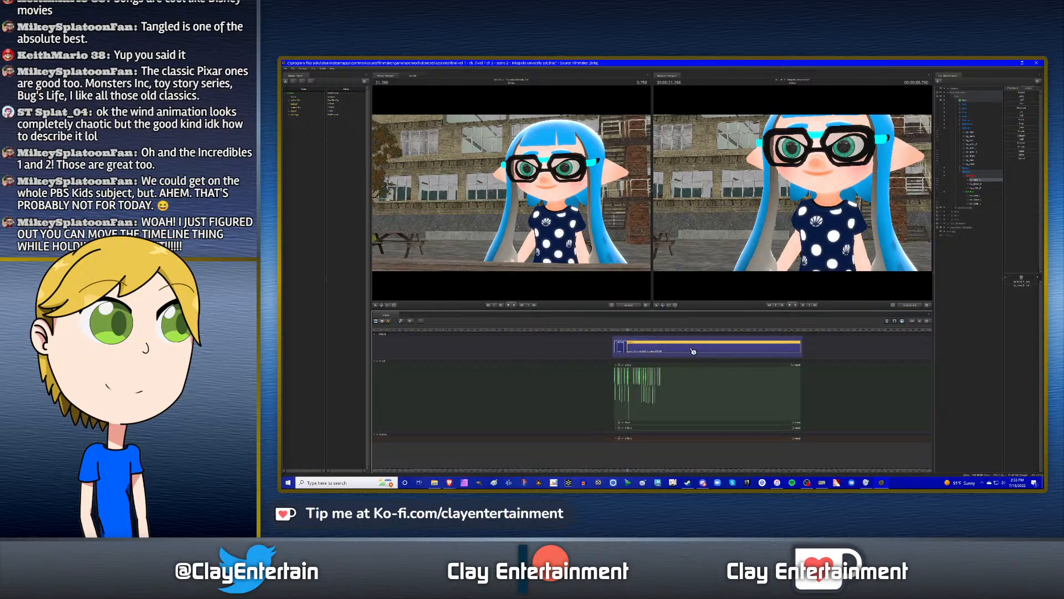
{"action": "left_click_drag", "start_coordinate": [693, 351], "coordinate": [665, 348]}
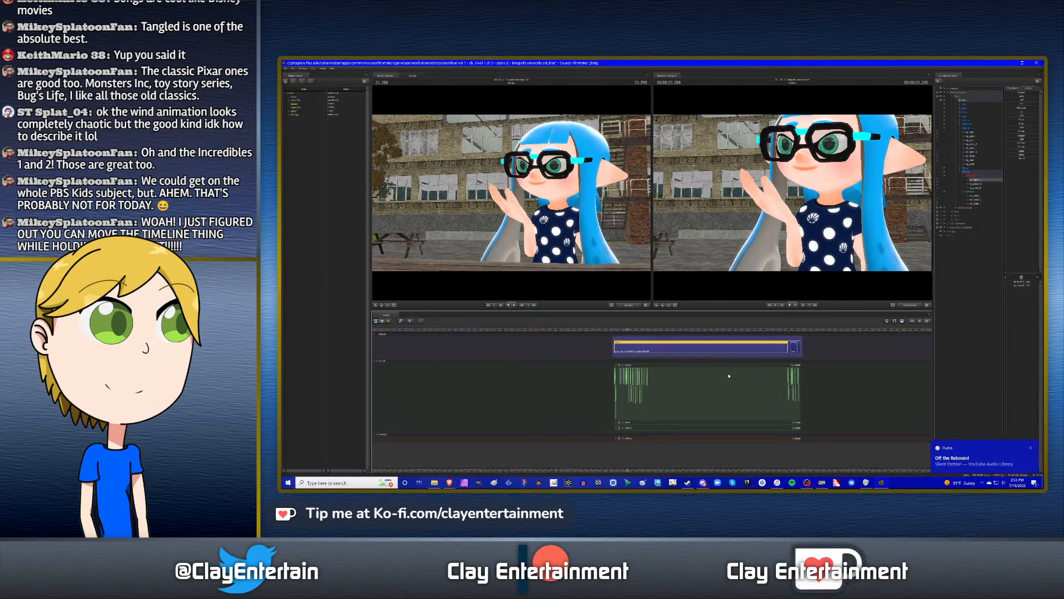
{"action": "key", "text": "ctrl+z"}
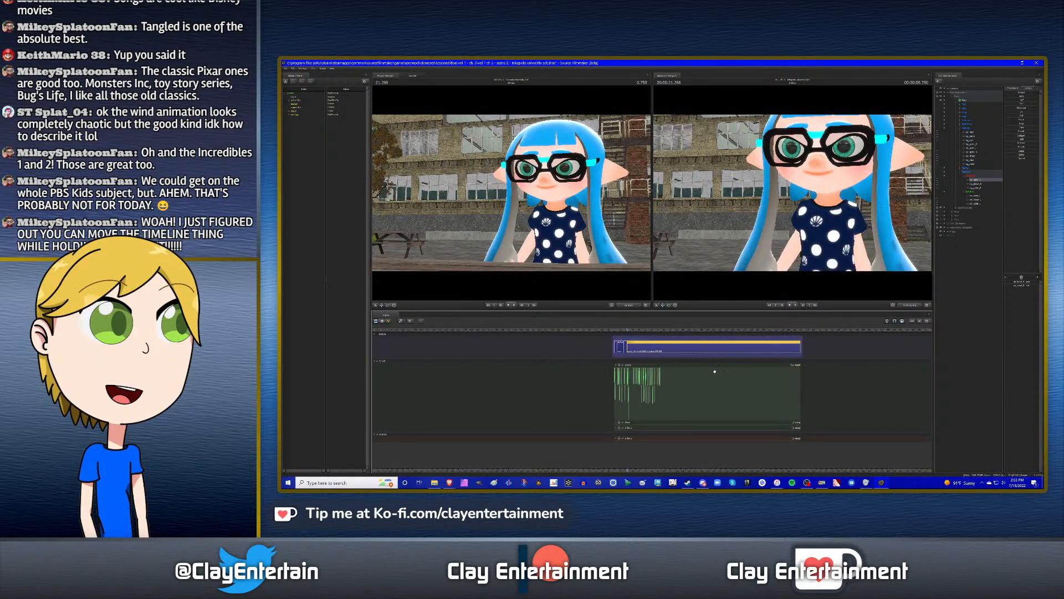
{"action": "scroll", "coordinate": [664, 370], "scroll_direction": "up", "scroll_amount": 4}
{"action": "scroll", "coordinate": [664, 370], "scroll_direction": "up", "scroll_amount": 6}
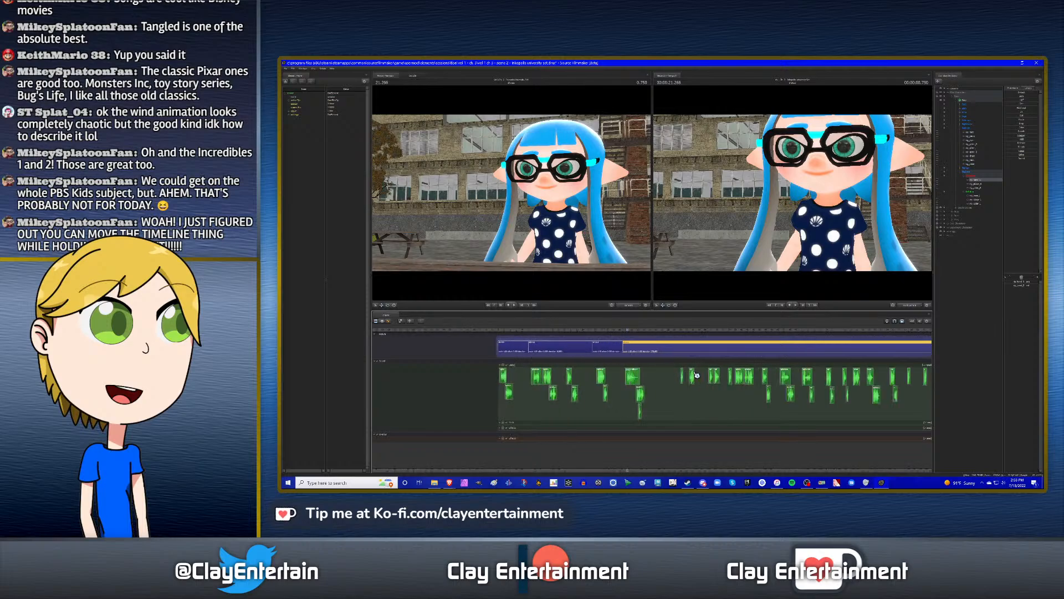
{"action": "scroll", "coordinate": [697, 375], "scroll_direction": "down", "scroll_amount": 8}
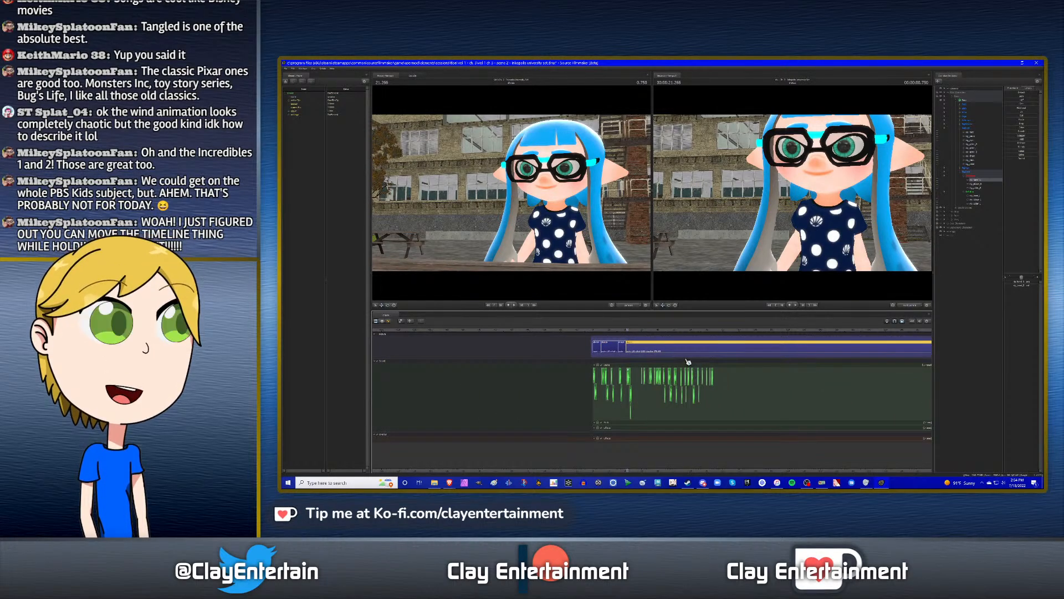
{"action": "scroll", "coordinate": [687, 363], "scroll_direction": "down", "scroll_amount": 2}
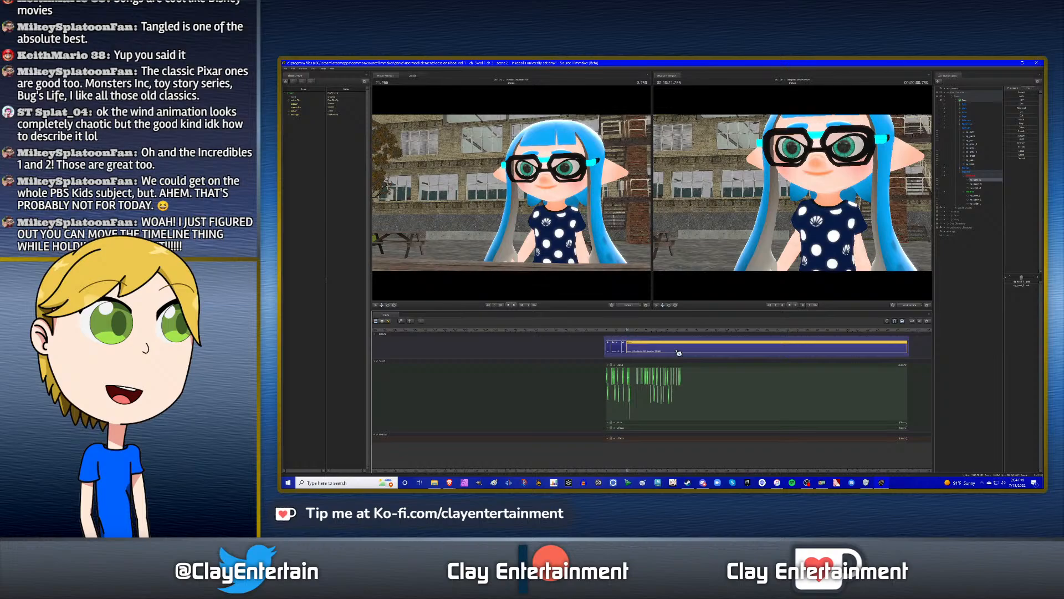
{"action": "left_click_drag", "start_coordinate": [677, 351], "coordinate": [620, 351]}
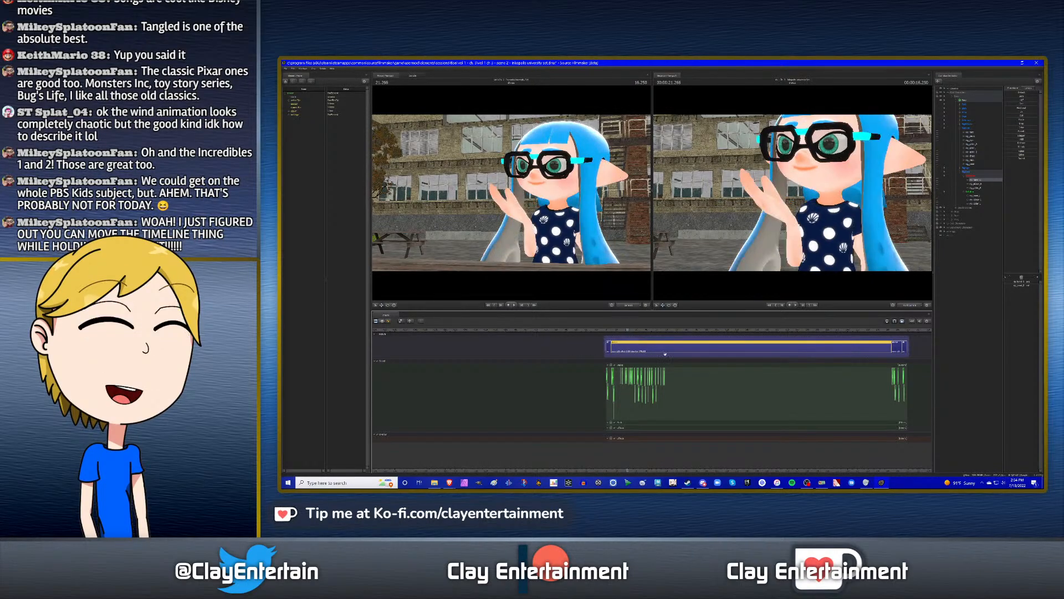
{"action": "scroll", "coordinate": [685, 373], "scroll_direction": "up", "scroll_amount": 3}
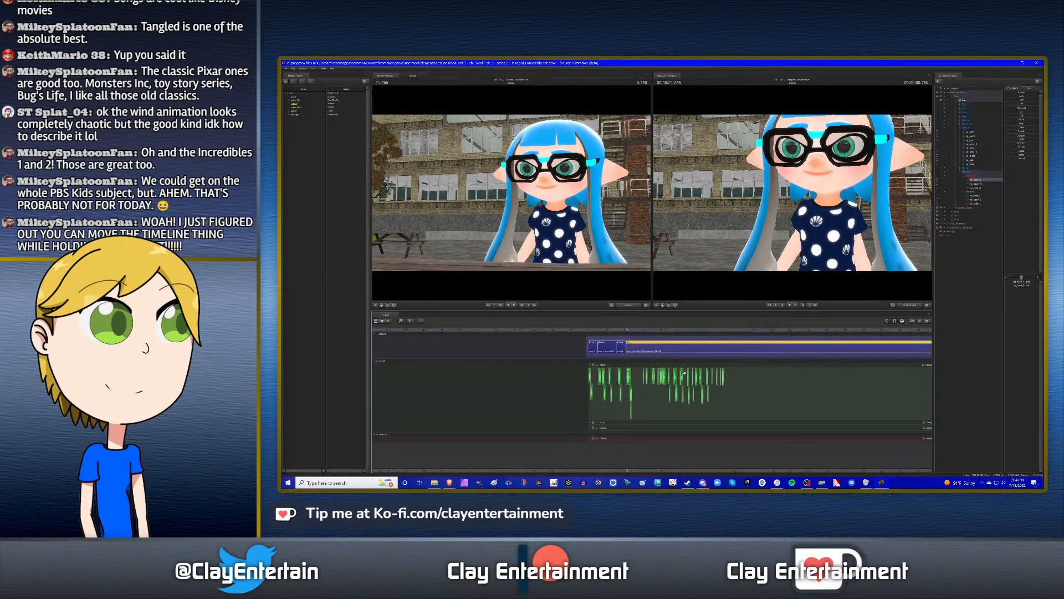
{"action": "scroll", "coordinate": [685, 373], "scroll_direction": "up", "scroll_amount": 1}
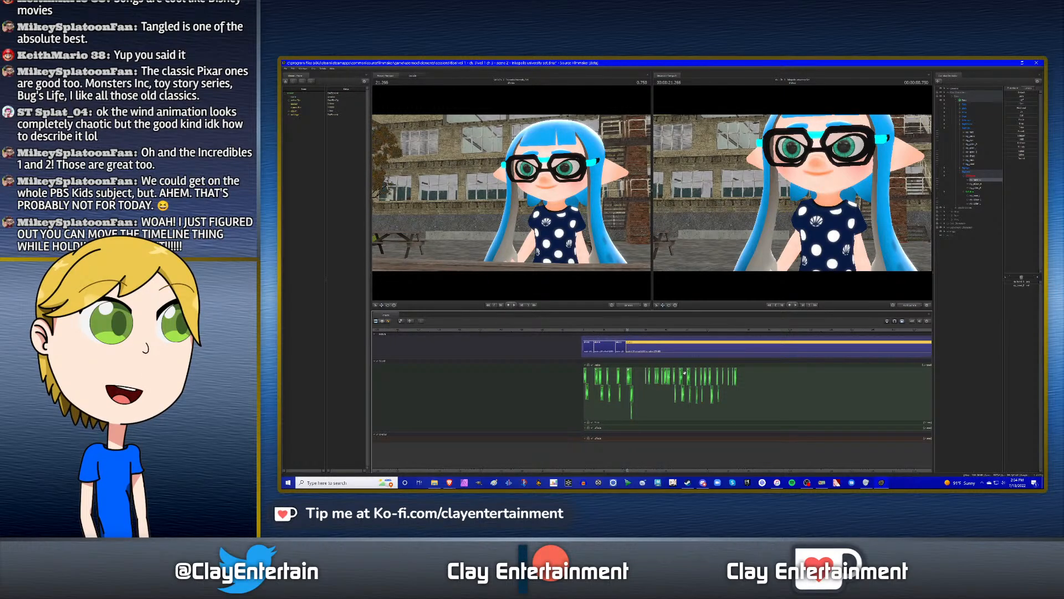
- Return to the Graph Editor at the start of the arm raise and shift the work camera slightly sideways
{"action": "left_click", "coordinate": [389, 321]}
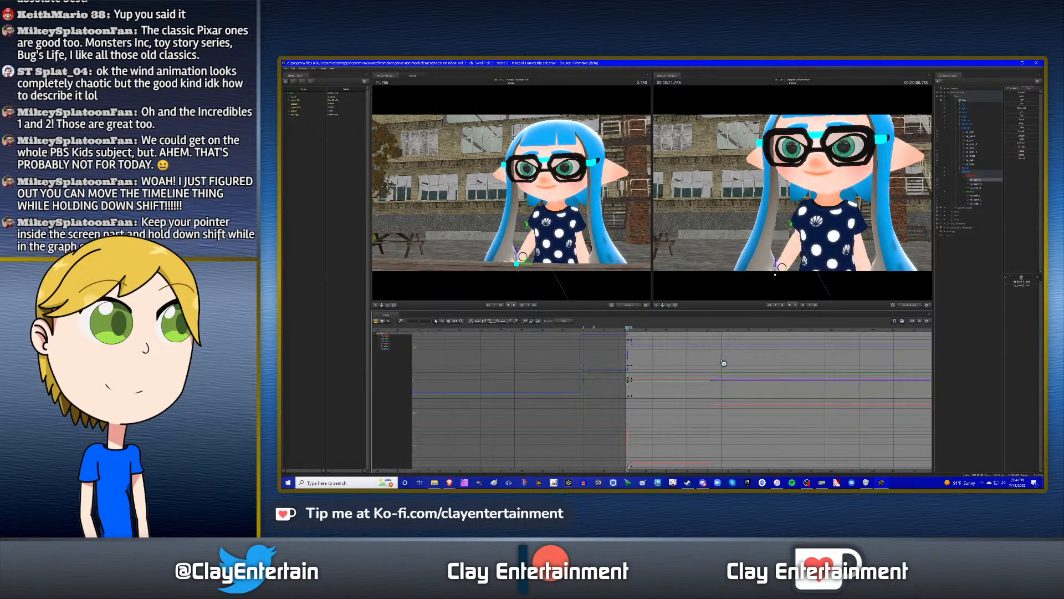
{"action": "scroll", "coordinate": [726, 362], "scroll_direction": "up", "scroll_amount": 2}
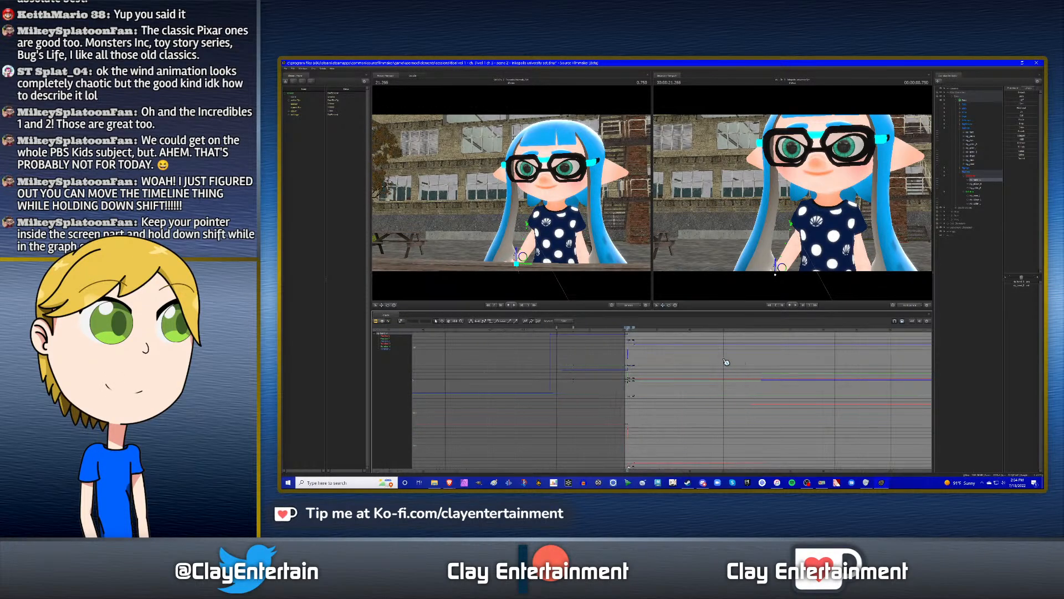
{"action": "scroll", "coordinate": [726, 361], "scroll_direction": "up", "scroll_amount": 2}
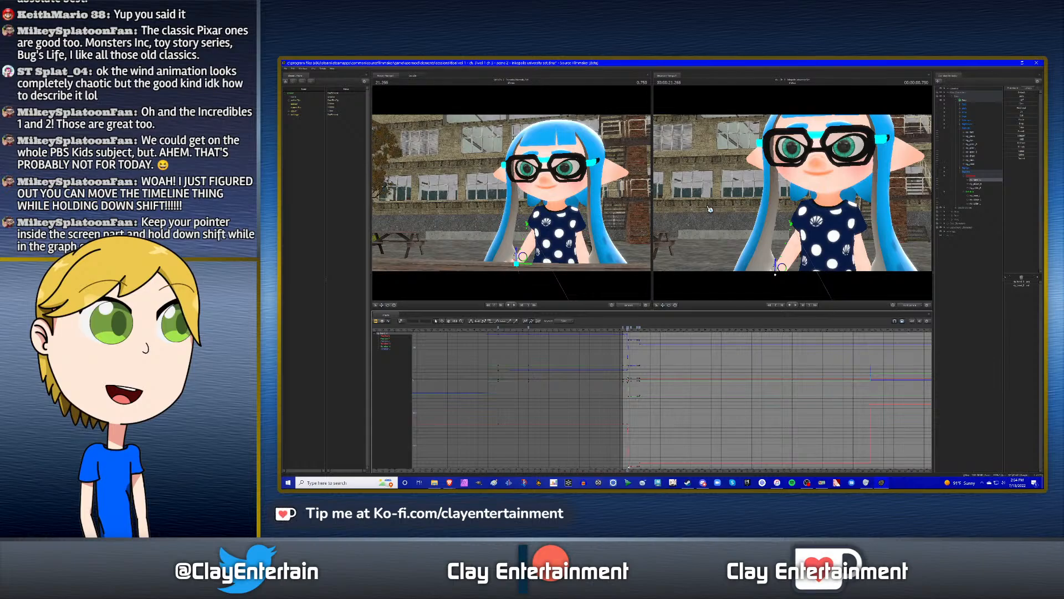
{"action": "left_click", "coordinate": [713, 242]}
{"action": "key", "text": "a"}
{"action": "left_click_drag", "start_coordinate": [713, 242], "coordinate": [707, 242]}
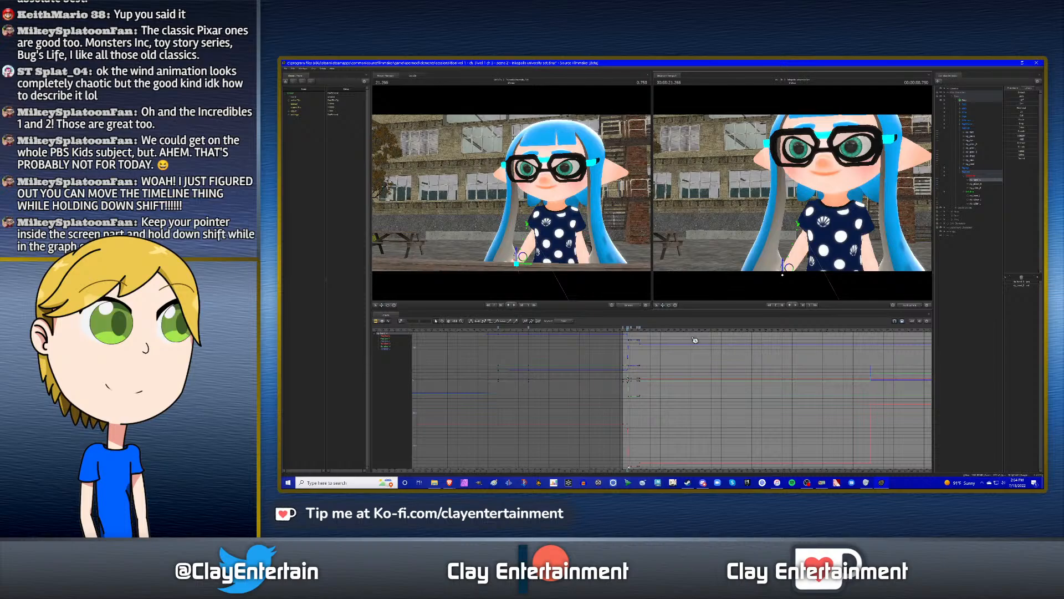
- Play back and scrub through the arm raise, framing the hand's full set of curves and keyframes in the Graph Editor
{"action": "key", "text": "space"}
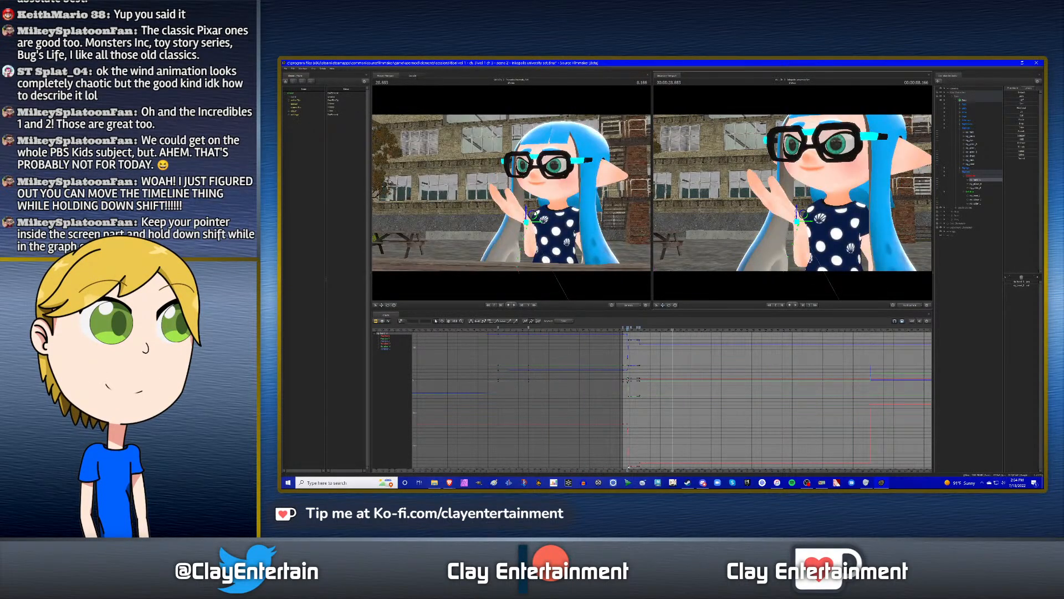
{"action": "mouse_move", "coordinate": [672, 330]}
{"action": "left_mouse_down"}
{"action": "mouse_move", "coordinate": [626, 330]}
{"action": "mouse_move", "coordinate": [669, 330]}
{"action": "left_mouse_up"}
{"action": "left_click_drag", "start_coordinate": [668, 330], "coordinate": [627, 330]}
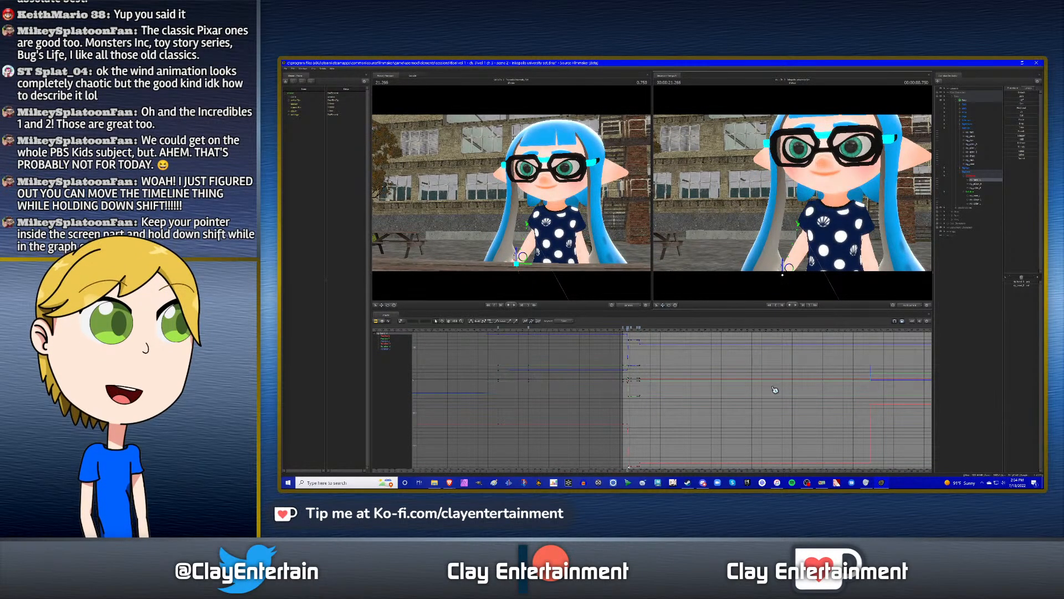
{"action": "scroll", "coordinate": [736, 375], "scroll_direction": "up", "scroll_amount": 11}
{"action": "scroll", "coordinate": [726, 371], "scroll_direction": "down", "scroll_amount": 3, "text": "ctrl"}
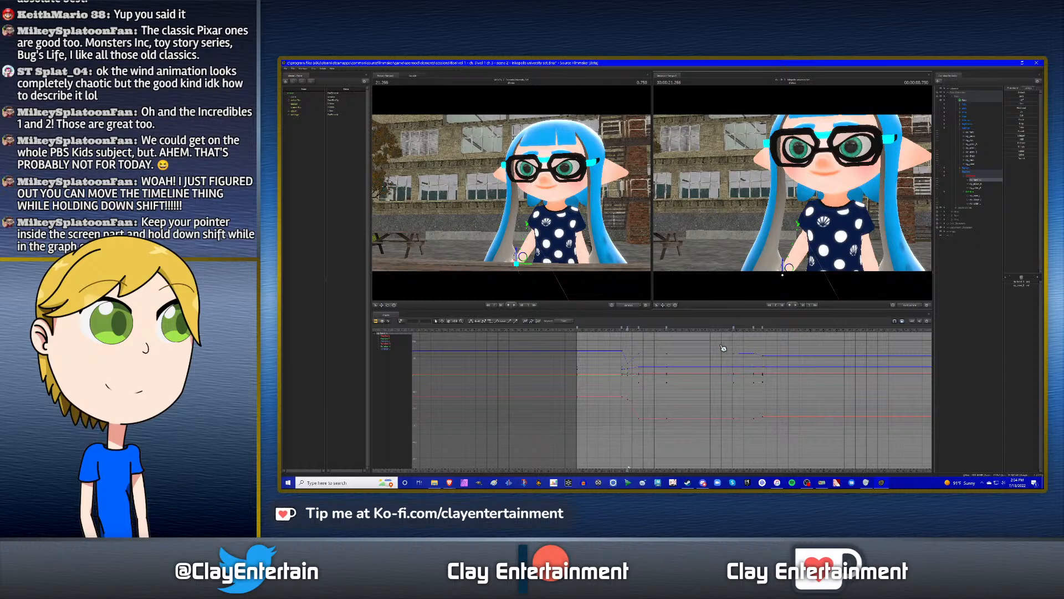
{"action": "left_click", "coordinate": [449, 321]}
{"action": "left_click_drag", "start_coordinate": [743, 336], "coordinate": [655, 345]}
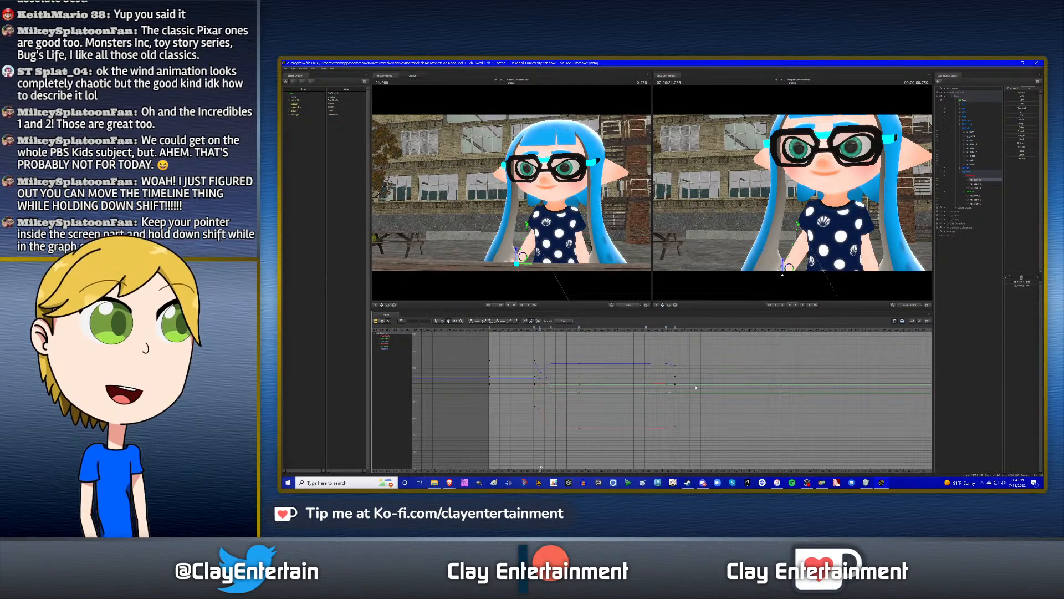
{"action": "mouse_move", "coordinate": [679, 363]}
{"action": "left_mouse_down"}
{"action": "mouse_move", "coordinate": [696, 363]}
{"action": "mouse_move", "coordinate": [679, 363]}
{"action": "left_mouse_up"}
{"action": "left_click_drag", "start_coordinate": [527, 335], "coordinate": [588, 336]}
{"action": "key", "text": "space"}
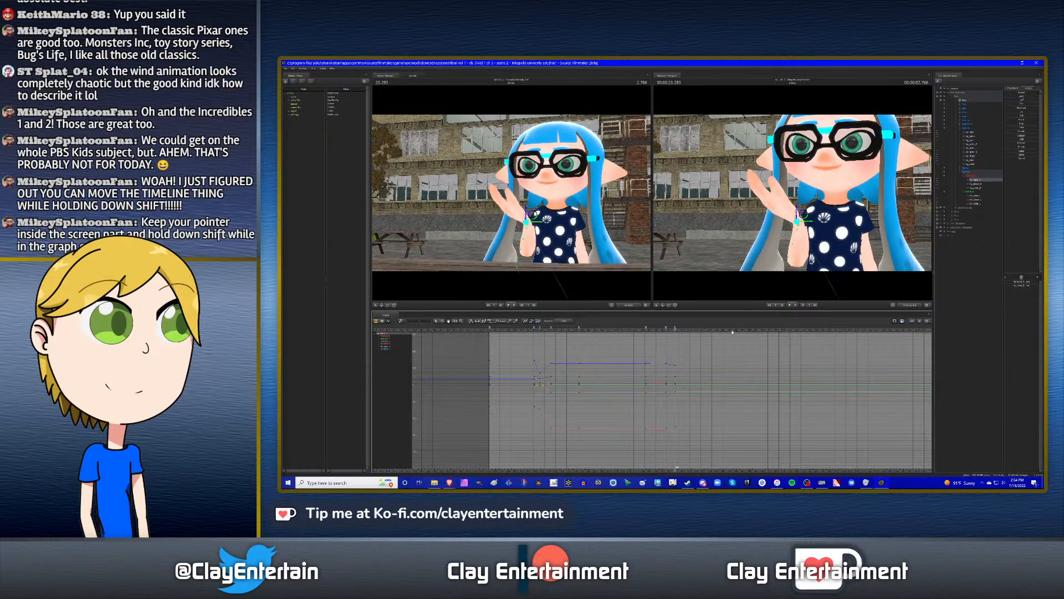
- Move the raised hand lower and away from the body, and shift the same arm's elbow control slightly toward the torso
{"action": "left_click", "coordinate": [972, 180]}
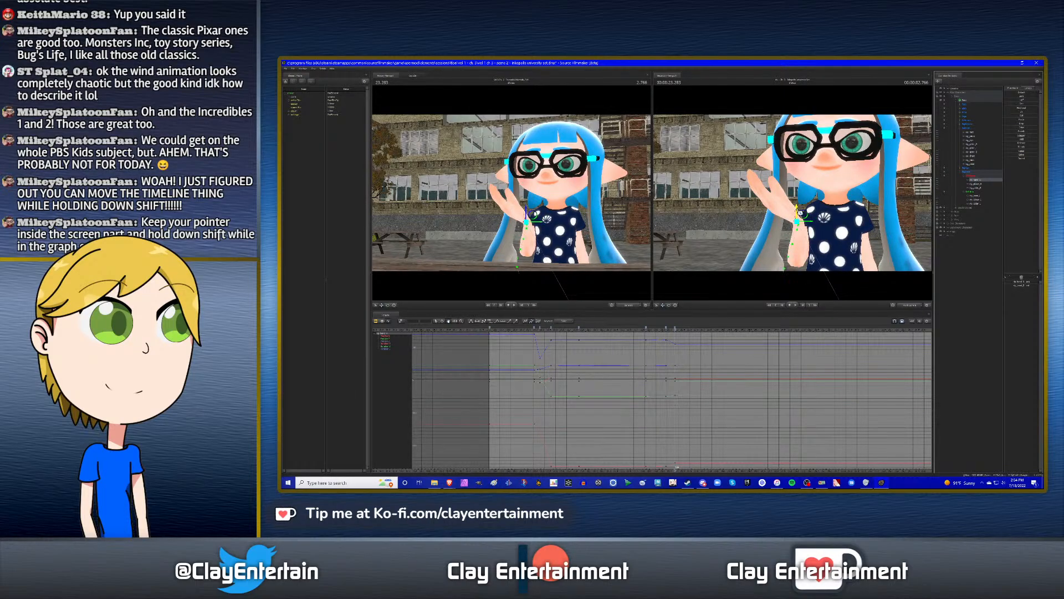
{"action": "left_click_drag", "start_coordinate": [800, 212], "coordinate": [797, 190]}
{"action": "key", "text": "w"}
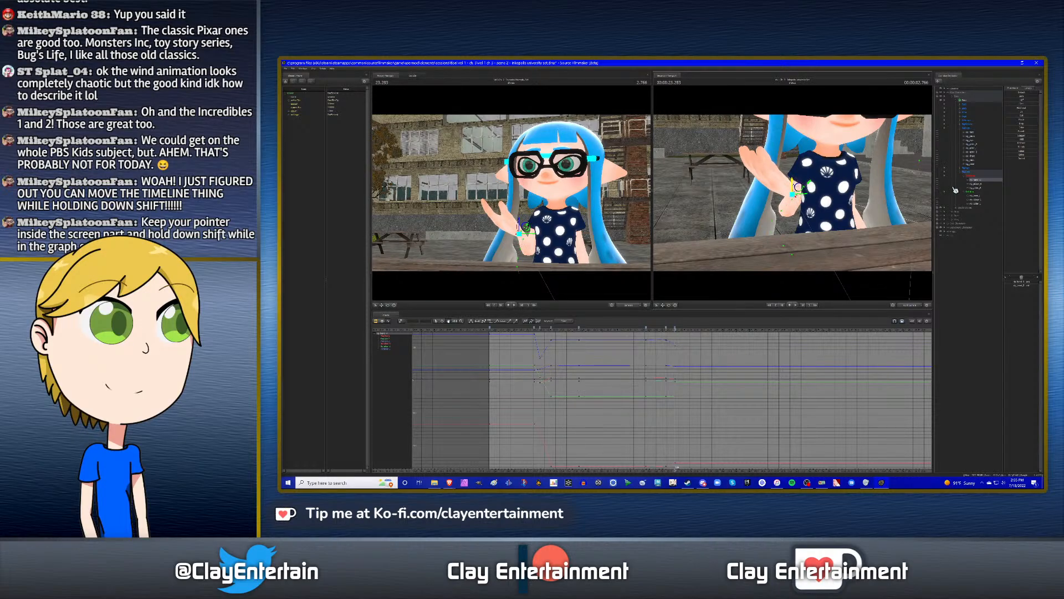
{"action": "left_click", "coordinate": [977, 184]}
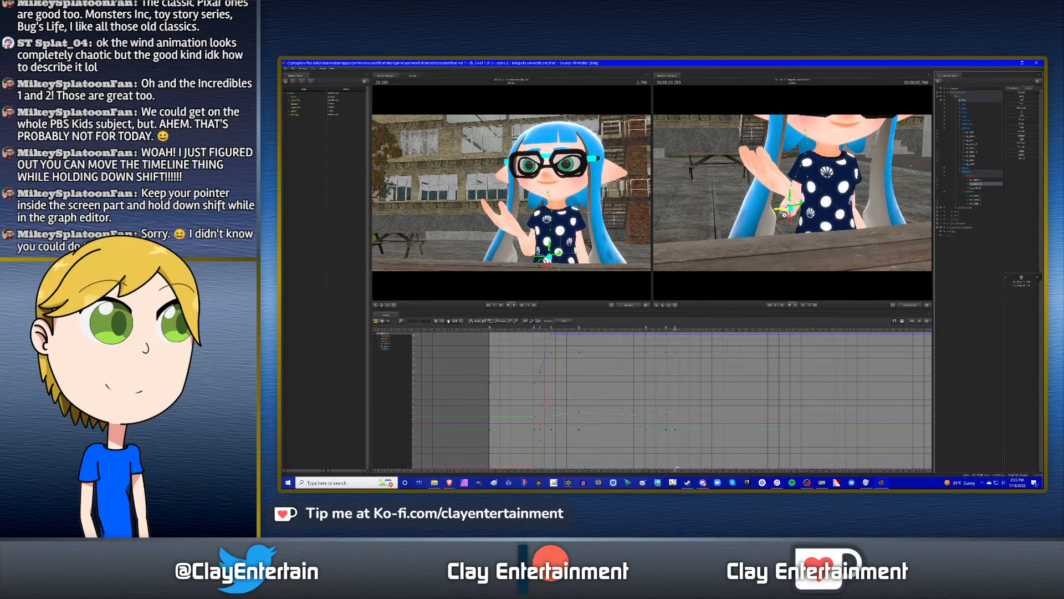
{"action": "left_click_drag", "start_coordinate": [787, 213], "coordinate": [792, 214]}
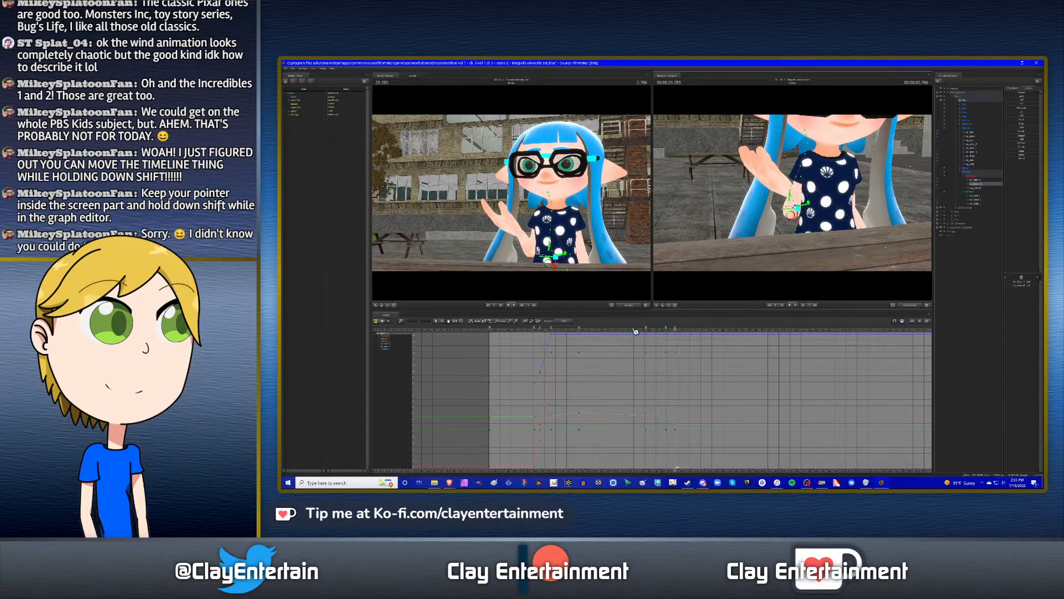
- Advance to the body control's next keyframe after the current hand pose and rotate the raised hand slightly there
{"action": "left_click_drag", "start_coordinate": [635, 330], "coordinate": [668, 331]}
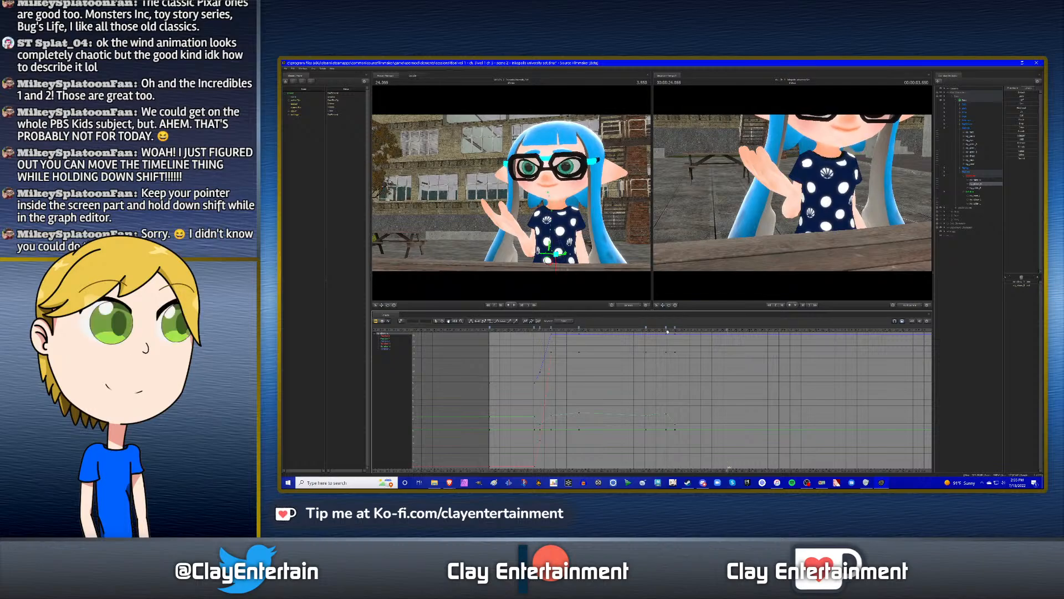
{"action": "left_click", "coordinate": [974, 144]}
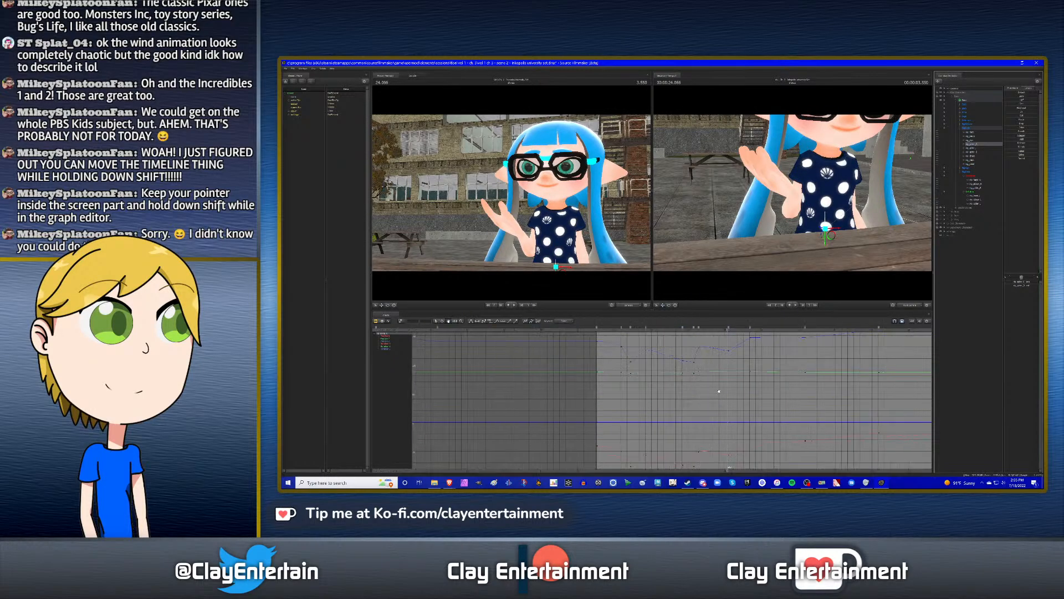
{"action": "middle_click_drag", "start_coordinate": [738, 391], "coordinate": [664, 393]}
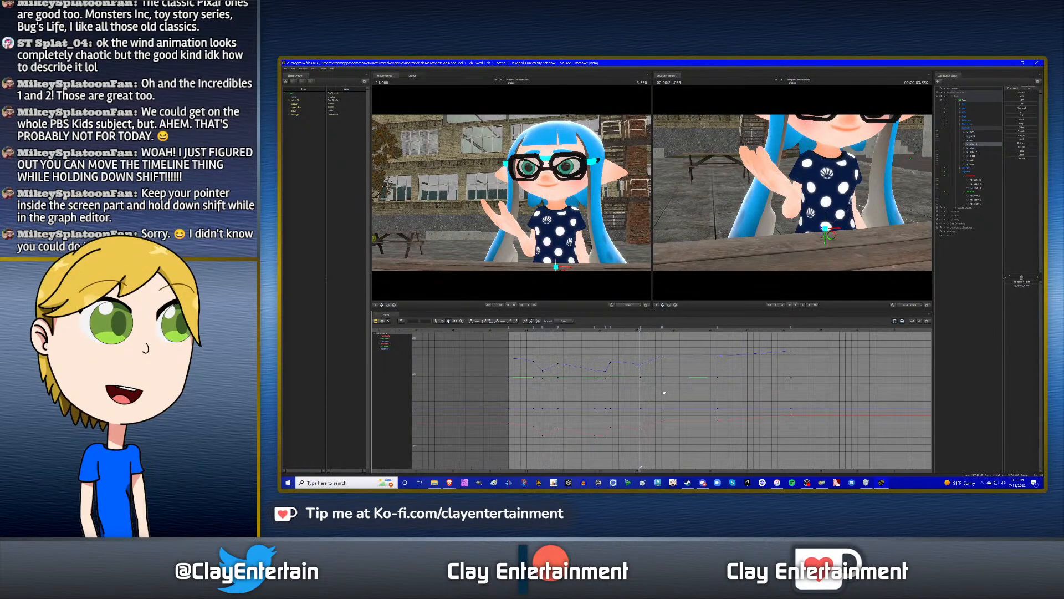
{"action": "left_click", "coordinate": [974, 179]}
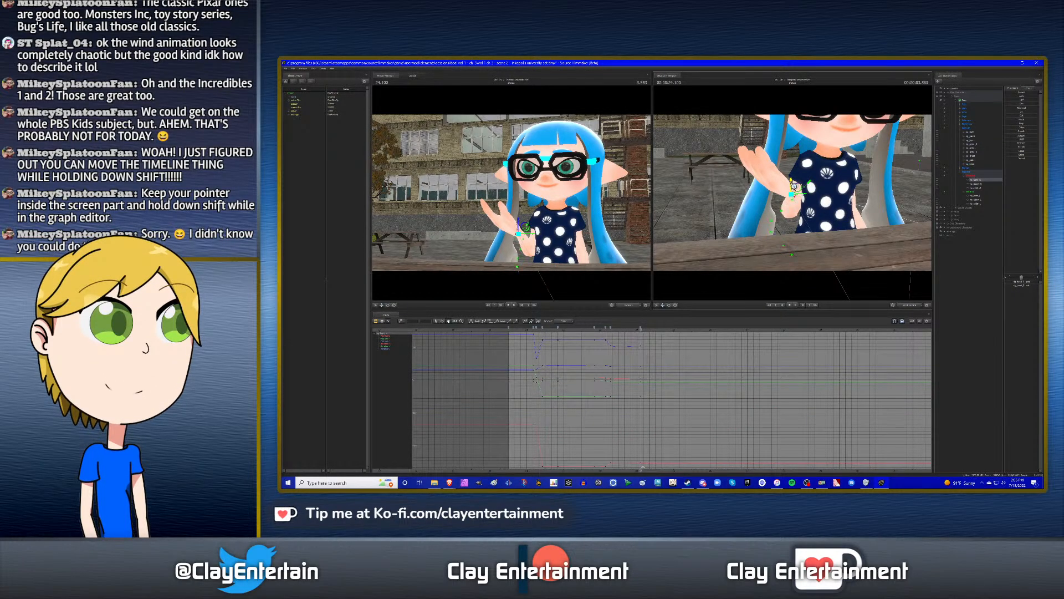
{"action": "key", "text": "e"}
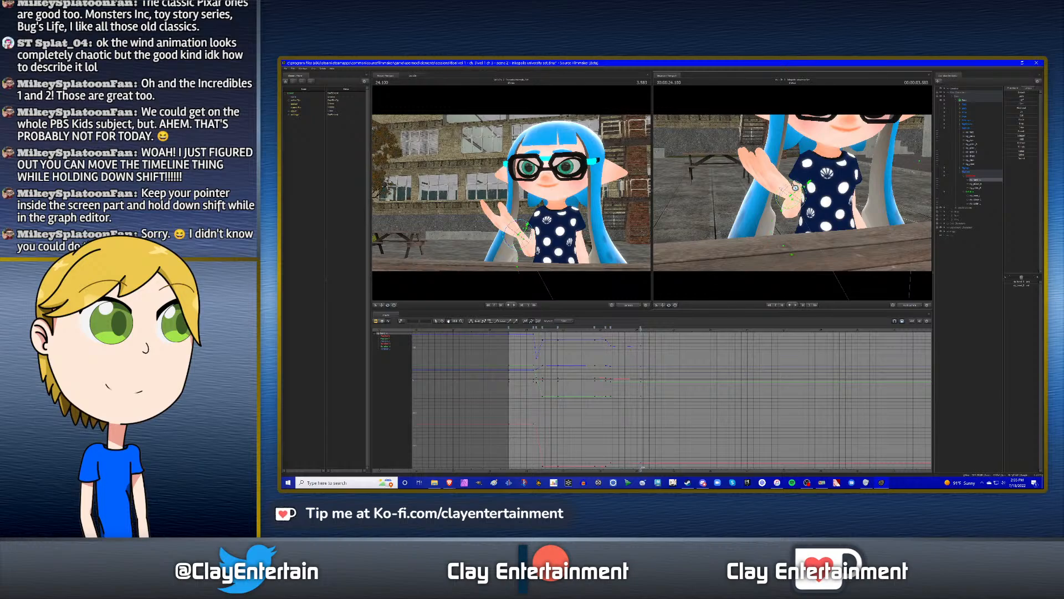
{"action": "left_click_drag", "start_coordinate": [794, 186], "coordinate": [792, 185]}
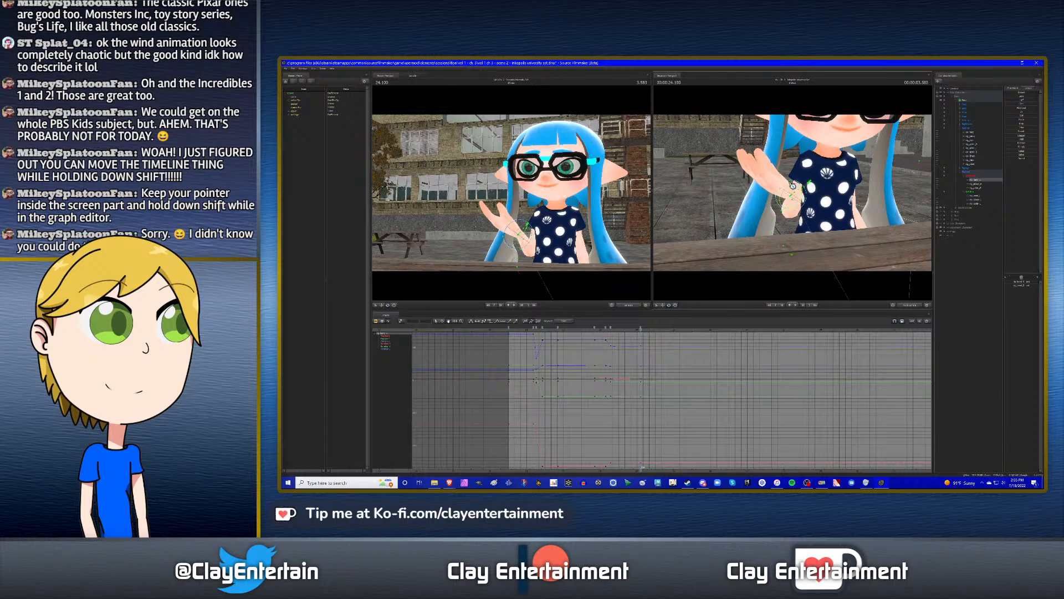
- Select the raised hand and elbow controls' keyframes together in the Graph Editor and play back the gesture from the arm raise
{"action": "left_click", "coordinate": [979, 185]}
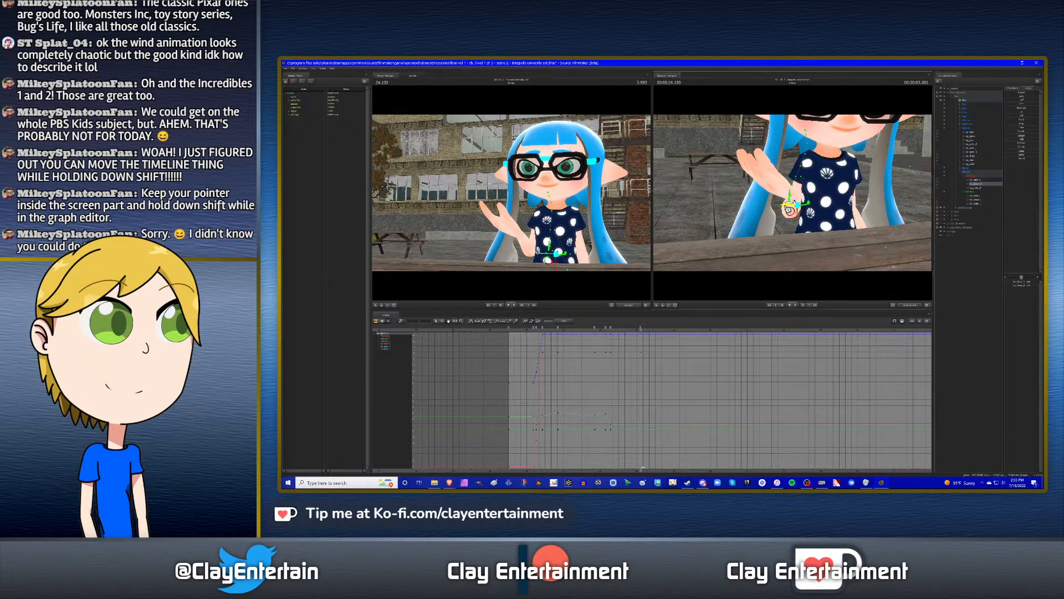
{"action": "scroll", "coordinate": [636, 413], "scroll_direction": "down", "scroll_amount": 3}
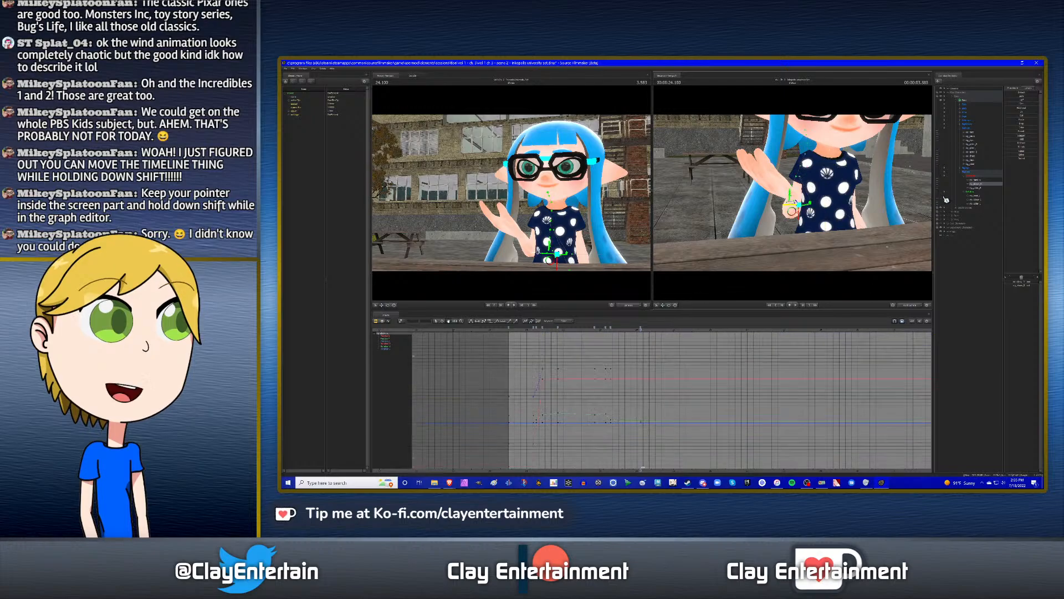
{"action": "left_click", "coordinate": [978, 180], "text": "ctrl"}
{"action": "scroll", "coordinate": [578, 399], "scroll_direction": "down", "scroll_amount": 3}
{"action": "left_click", "coordinate": [437, 322]}
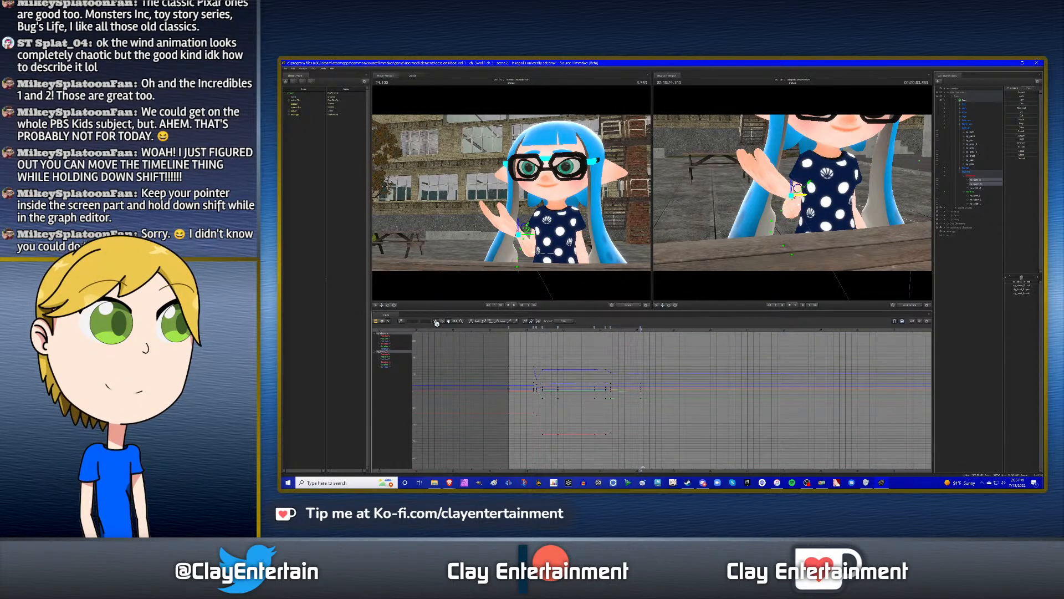
{"action": "left_click_drag", "start_coordinate": [495, 353], "coordinate": [656, 442]}
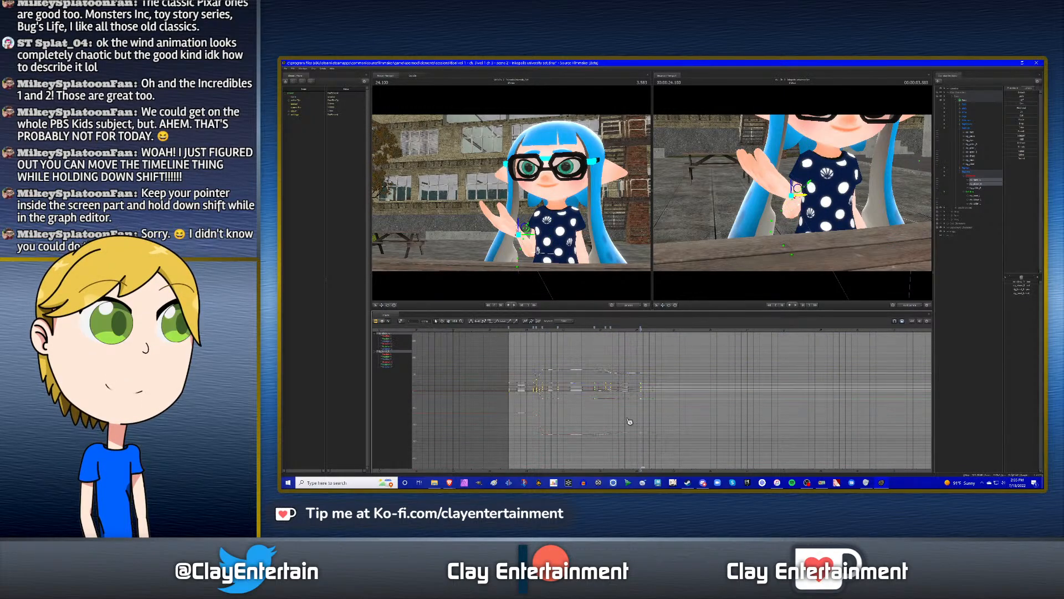
{"action": "left_click", "coordinate": [574, 352]}
{"action": "left_click", "coordinate": [529, 329]}
{"action": "key", "text": "space"}
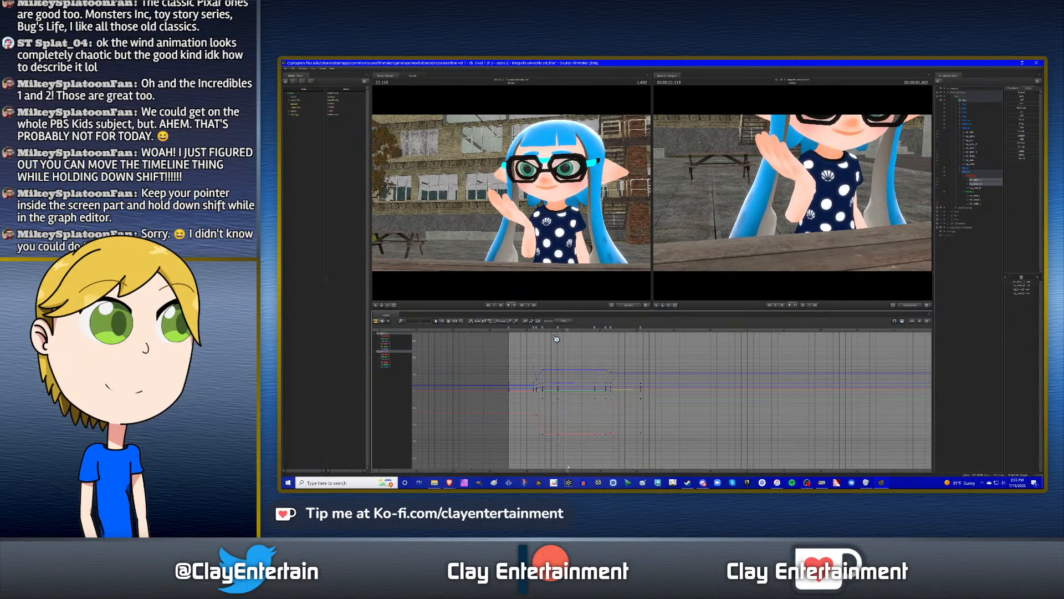
{"action": "left_click", "coordinate": [531, 330]}
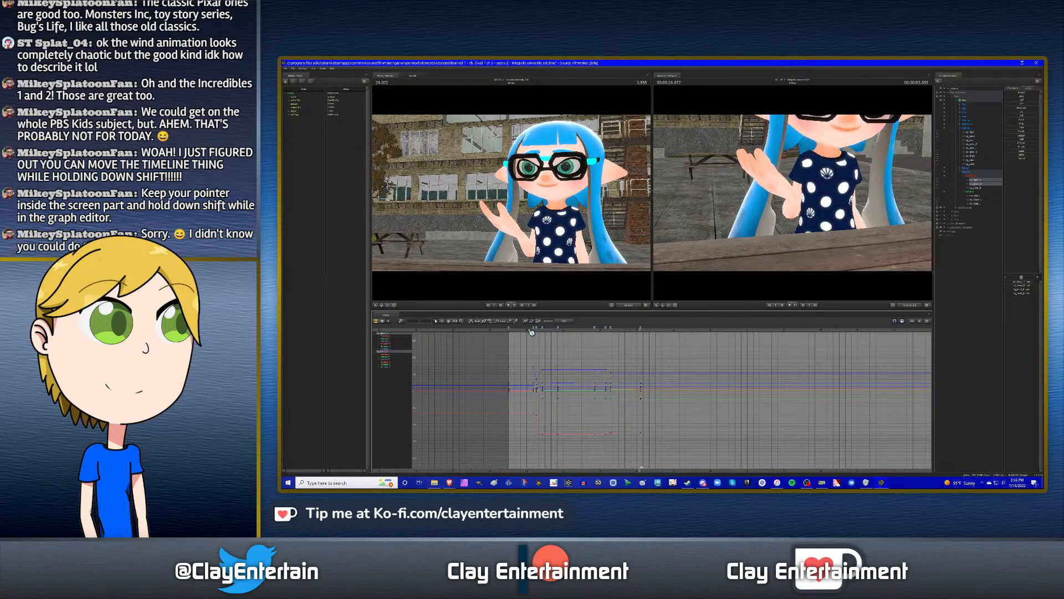
{"action": "key", "text": "space"}
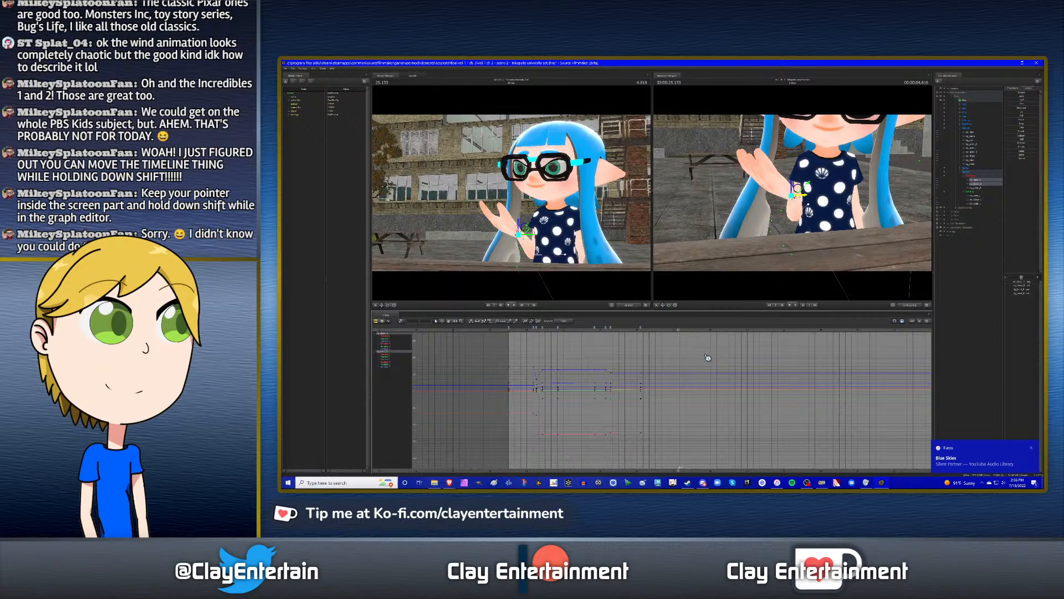
- Use the body control's keyframes to reach its following pose and rotate the raised hand slightly on that frame
{"action": "left_click", "coordinate": [977, 145]}
{"action": "key", "text": "Up"}
{"action": "key", "text": "space"}
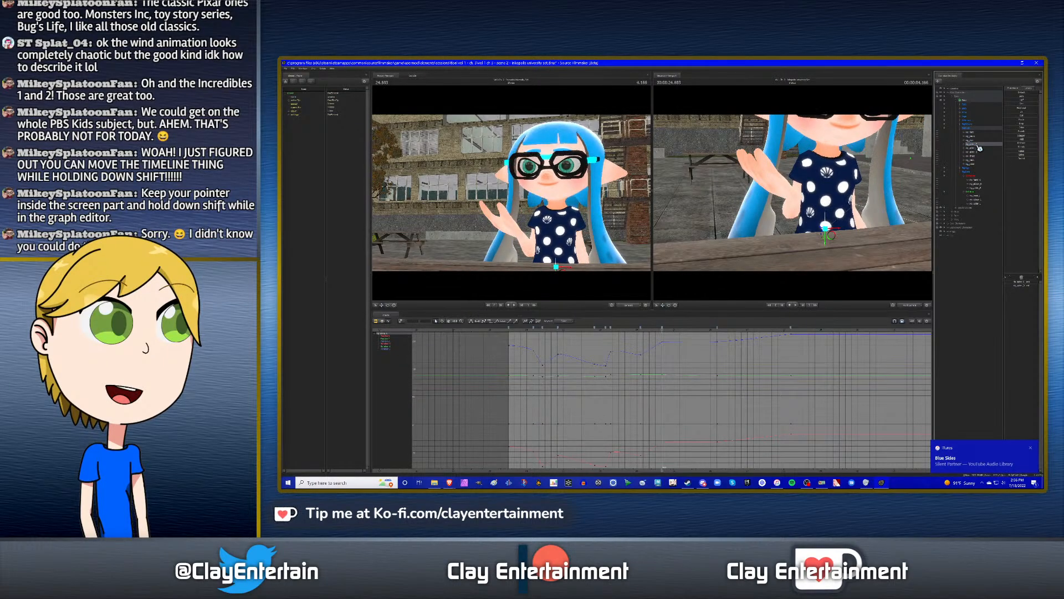
{"action": "left_click", "coordinate": [976, 181]}
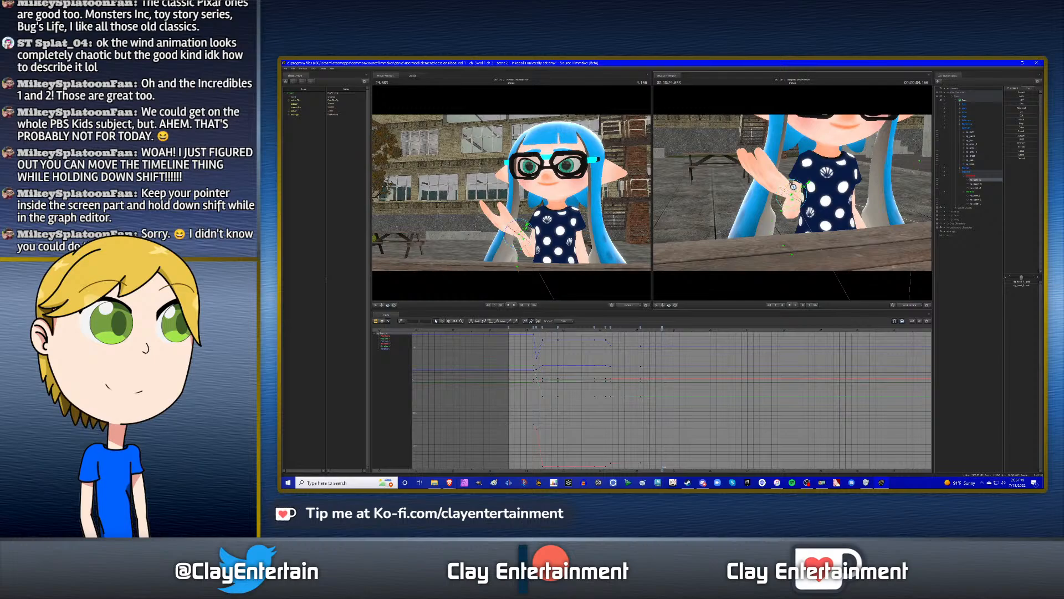
{"action": "left_click_drag", "start_coordinate": [799, 189], "coordinate": [794, 185]}
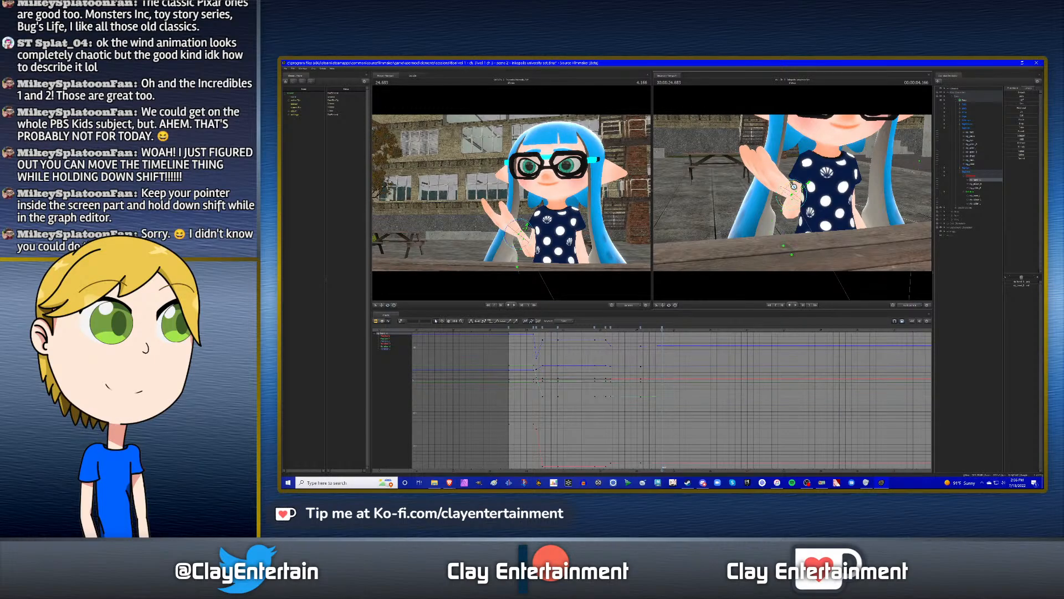
- Step back and forth between the hand's neighbouring keyframes to compare poses and fine-tune the hand's rotation
{"action": "key", "text": "Up"}
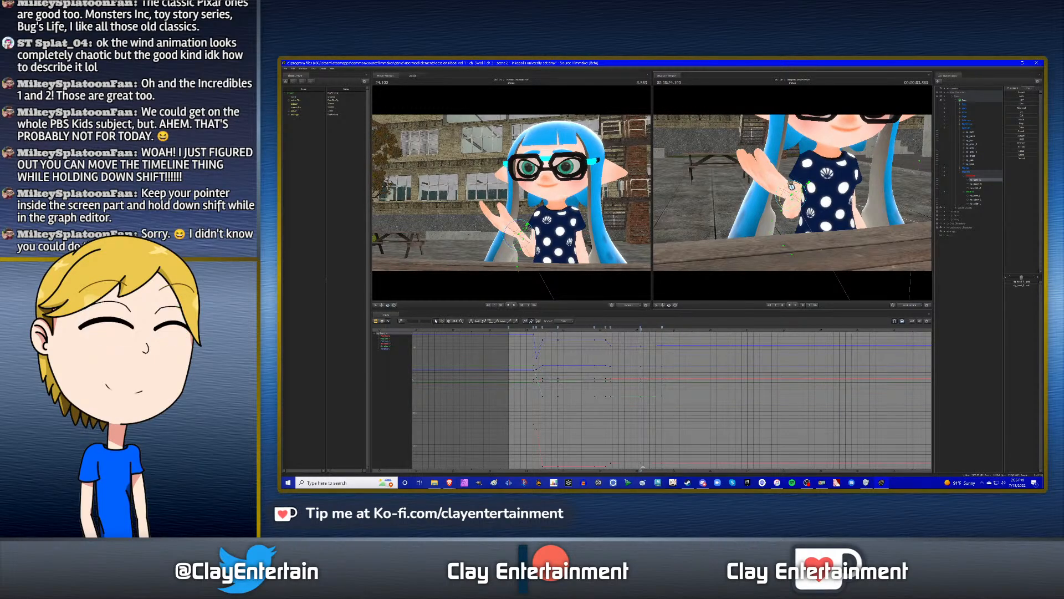
{"action": "key", "text": "Down"}
{"action": "key", "text": "Up"}
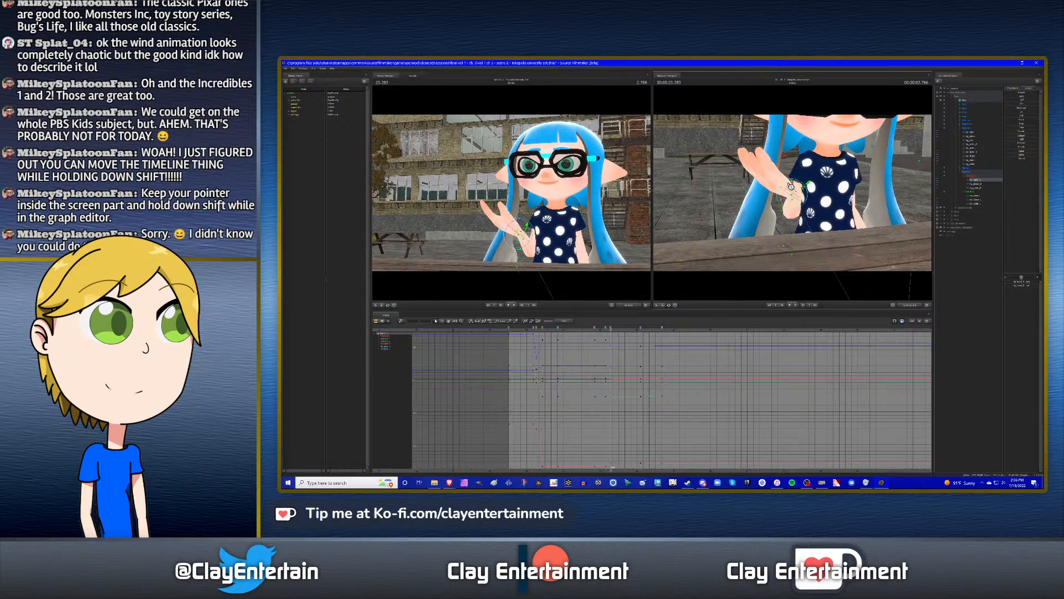
{"action": "key", "text": "Down"}
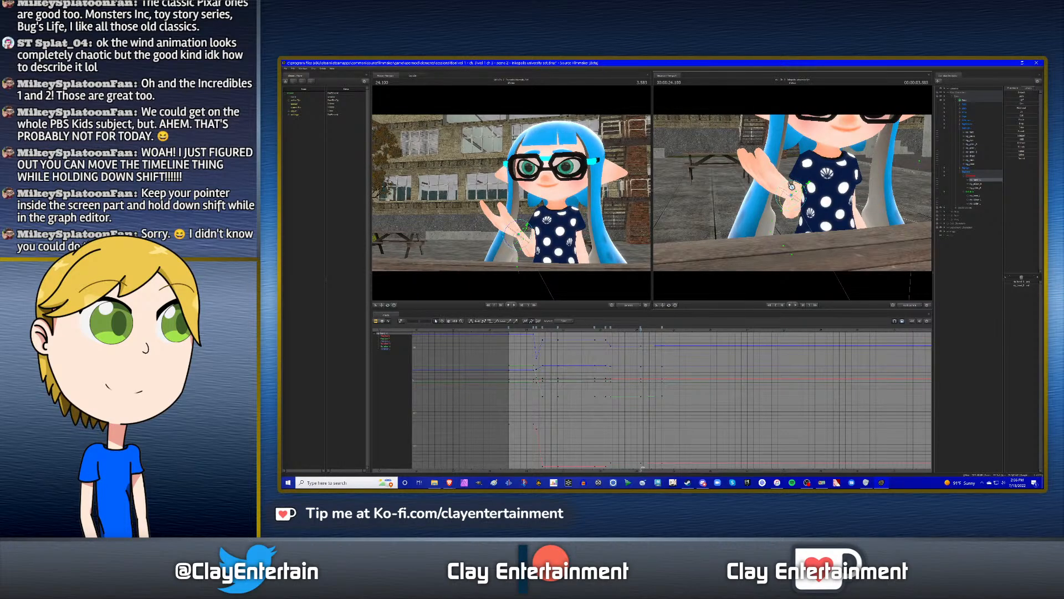
{"action": "key", "text": "Down"}
{"action": "key", "text": "Up"}
{"action": "key", "text": "Down"}
{"action": "left_click_drag", "start_coordinate": [791, 184], "coordinate": [792, 185]}
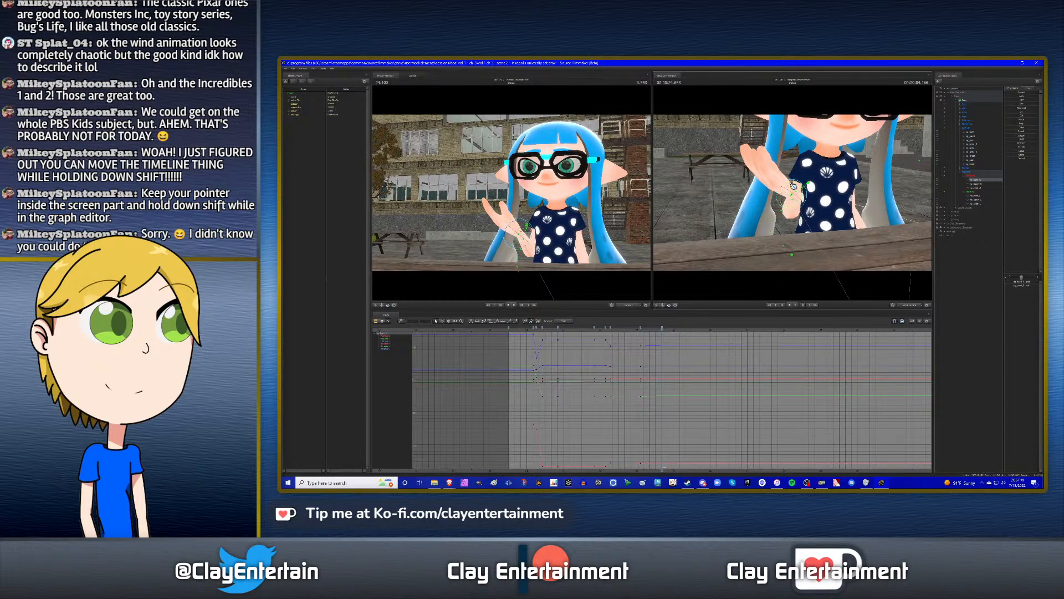
{"action": "key", "text": "Down"}
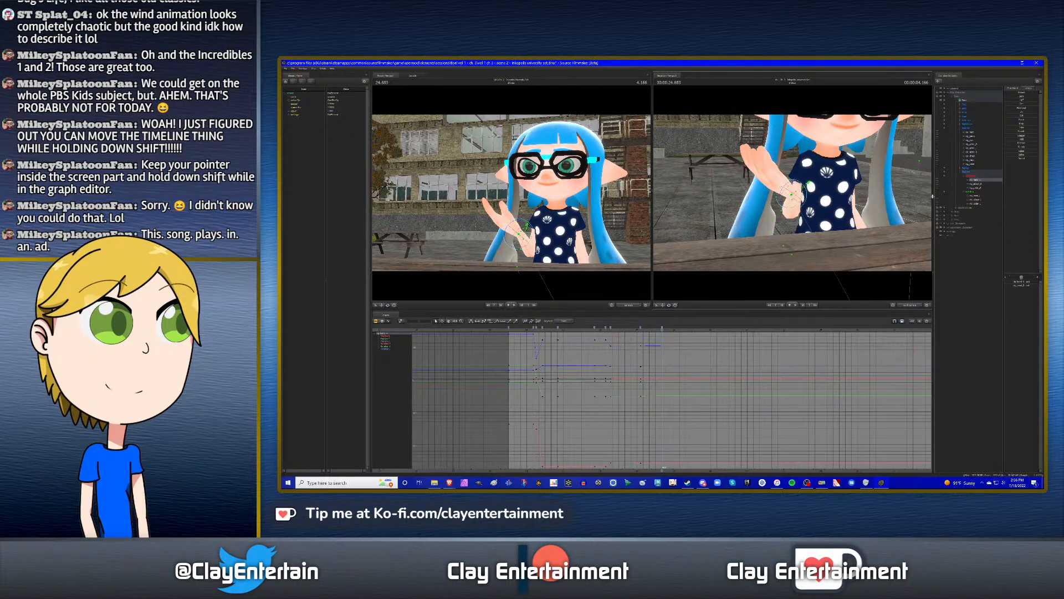
- Go to the body control's keyframe at the head turn and move the raised hand lower and farther from the torso
{"action": "left_click", "coordinate": [974, 147]}
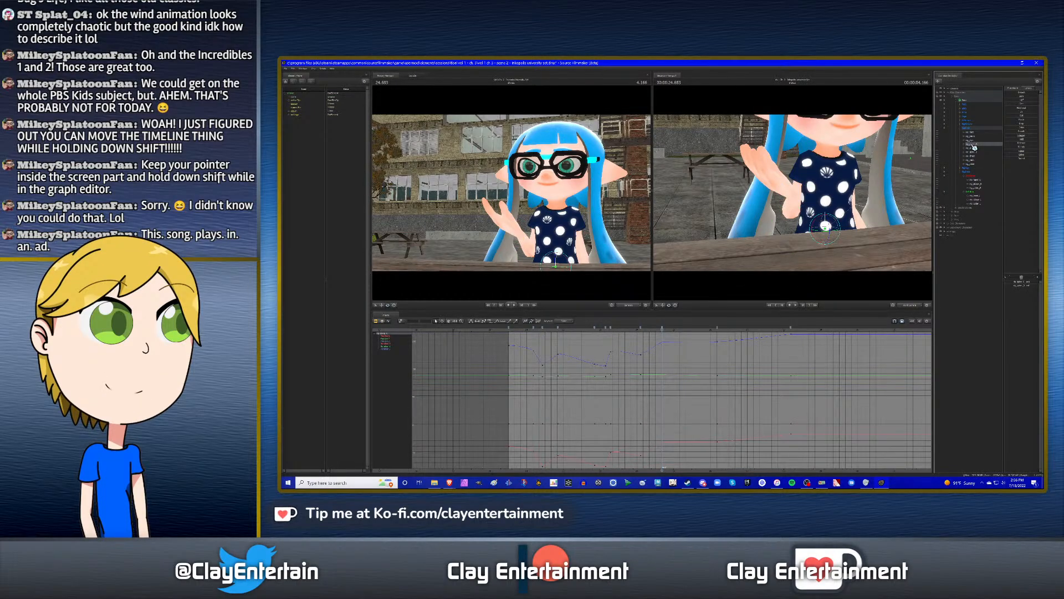
{"action": "key", "text": "Down"}
{"action": "left_click", "coordinate": [979, 181]}
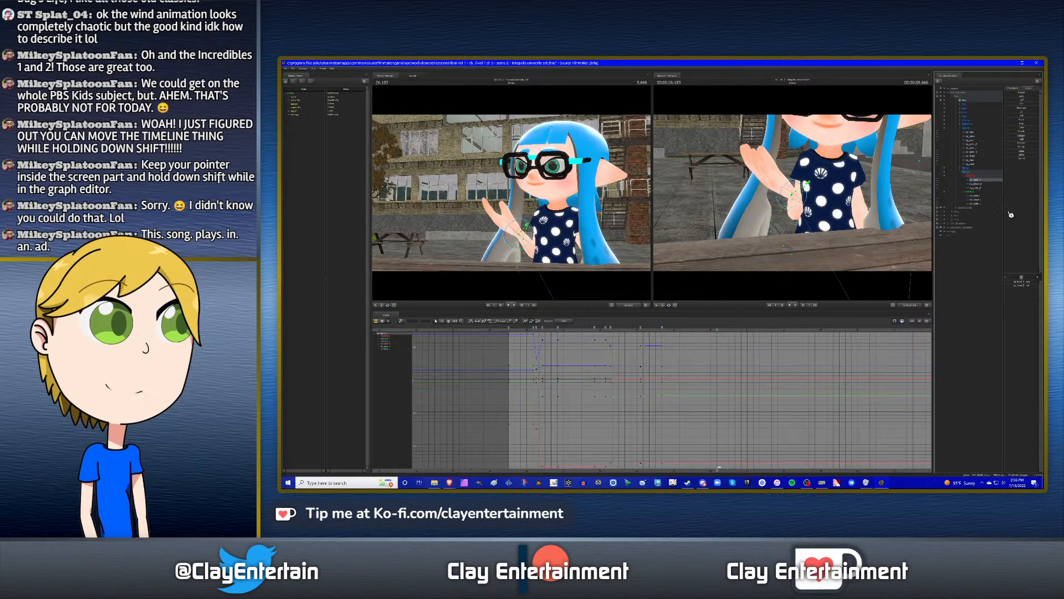
{"action": "left_click_drag", "start_coordinate": [825, 243], "coordinate": [893, 255], "text": "alt"}
{"action": "key", "text": "w"}
{"action": "left_click_drag", "start_coordinate": [805, 198], "coordinate": [698, 195]}
{"action": "left_click_drag", "start_coordinate": [802, 189], "coordinate": [798, 227]}
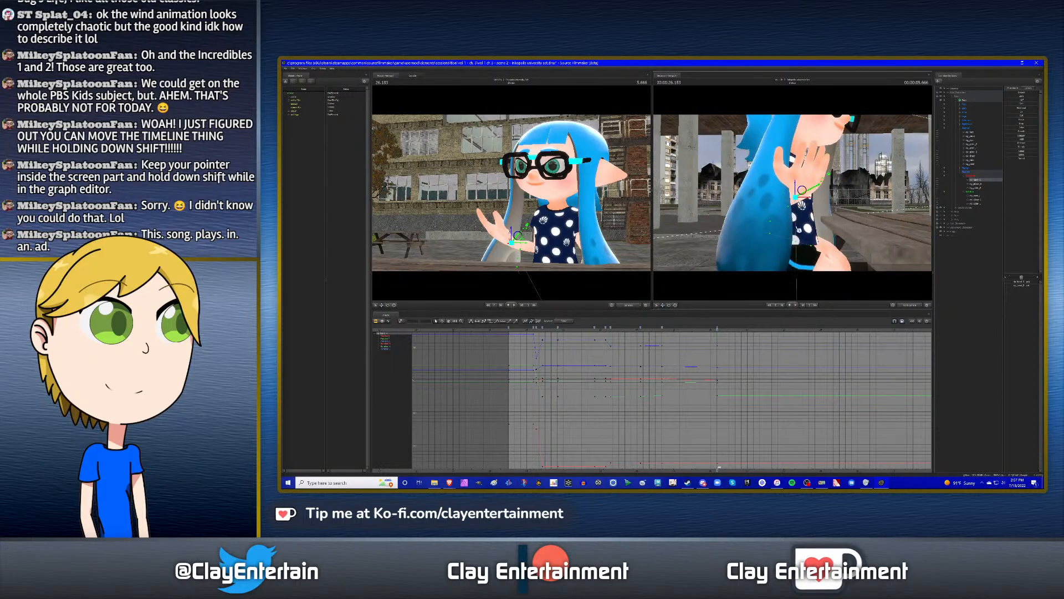
{"action": "left_click_drag", "start_coordinate": [801, 190], "coordinate": [993, 192]}
- Reposition the raised arm's elbow control and rotate the hand until its fingers point more upright
{"action": "left_click", "coordinate": [980, 184]}
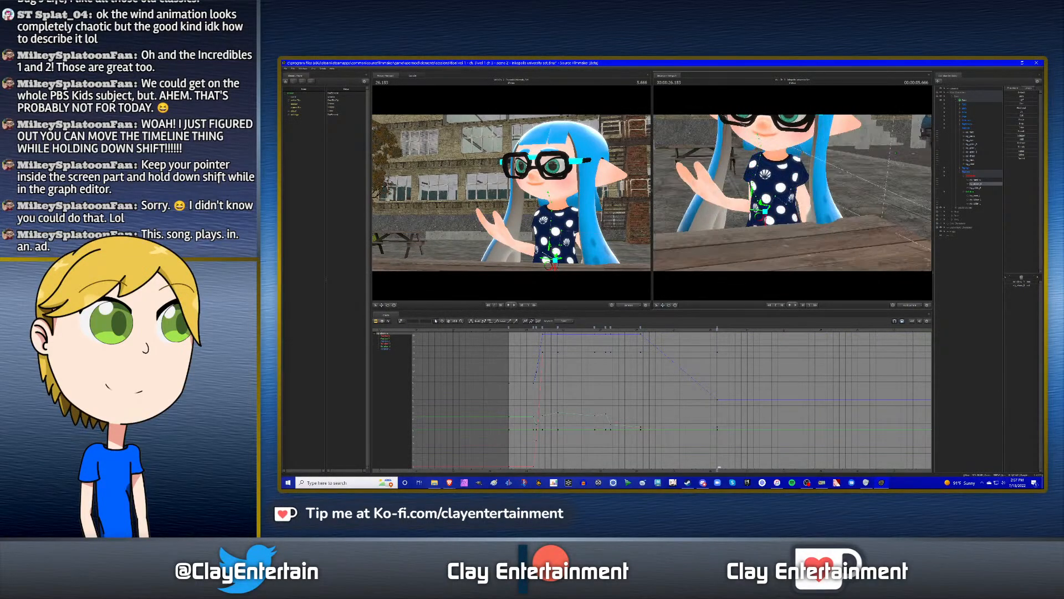
{"action": "left_click", "coordinate": [979, 183]}
{"action": "left_click_drag", "start_coordinate": [865, 211], "coordinate": [777, 185], "text": "alt"}
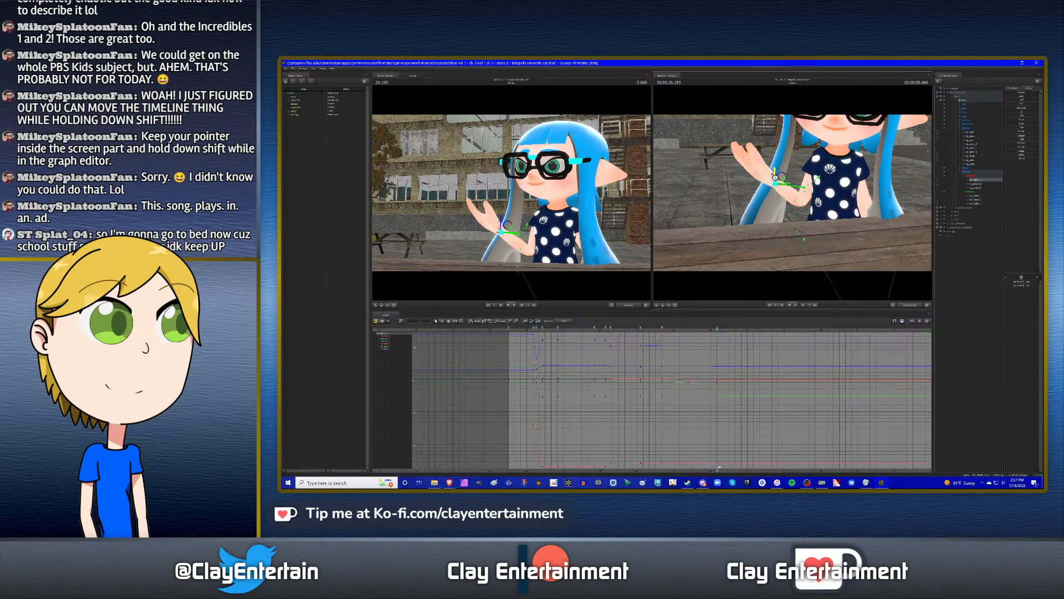
{"action": "mouse_move", "coordinate": [778, 173]}
{"action": "left_mouse_down"}
{"action": "mouse_move", "coordinate": [802, 182]}
{"action": "mouse_move", "coordinate": [790, 175]}
{"action": "mouse_move", "coordinate": [784, 195]}
{"action": "mouse_move", "coordinate": [795, 181]}
{"action": "mouse_move", "coordinate": [801, 189]}
{"action": "mouse_move", "coordinate": [790, 176]}
{"action": "left_mouse_up"}
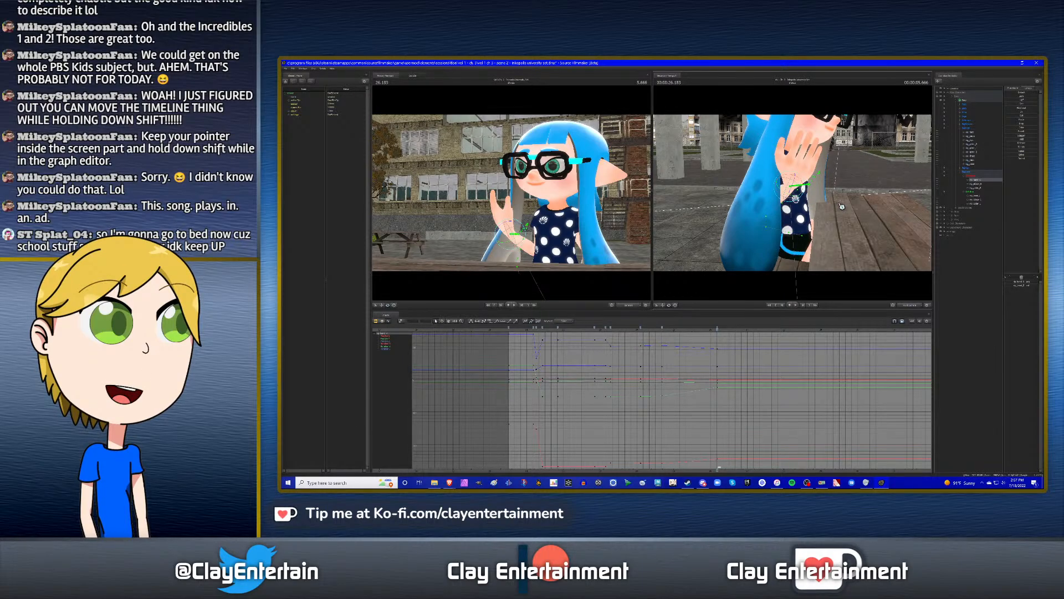
- Check the elbow placement from behind and in front, adjust it, and move the raised hand slightly higher
{"action": "left_click_drag", "start_coordinate": [854, 201], "coordinate": [806, 224], "text": "alt"}
{"action": "left_click", "coordinate": [981, 184]}
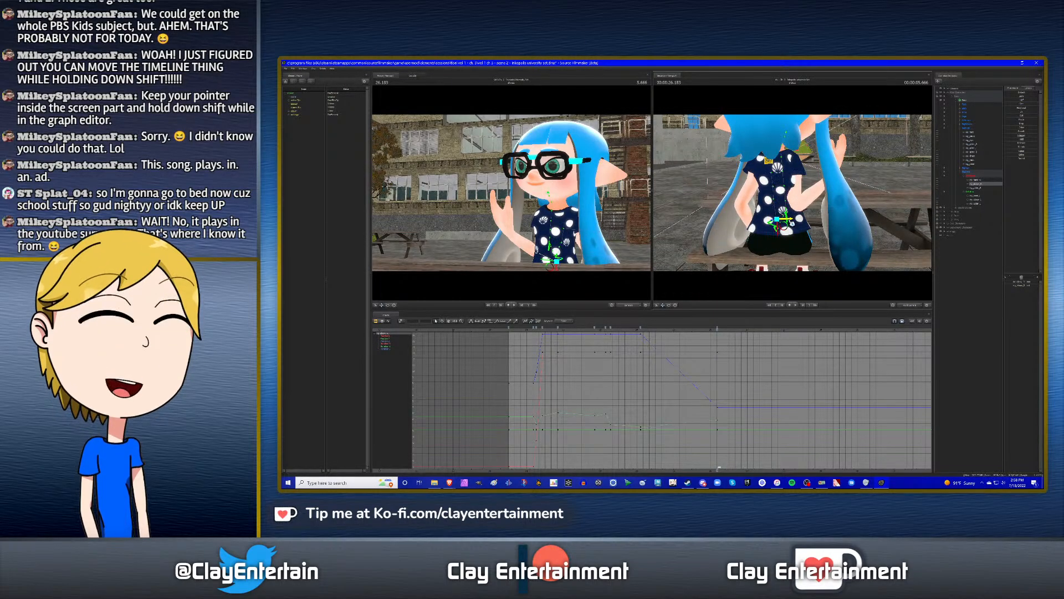
{"action": "left_click_drag", "start_coordinate": [846, 228], "coordinate": [729, 226], "text": "alt"}
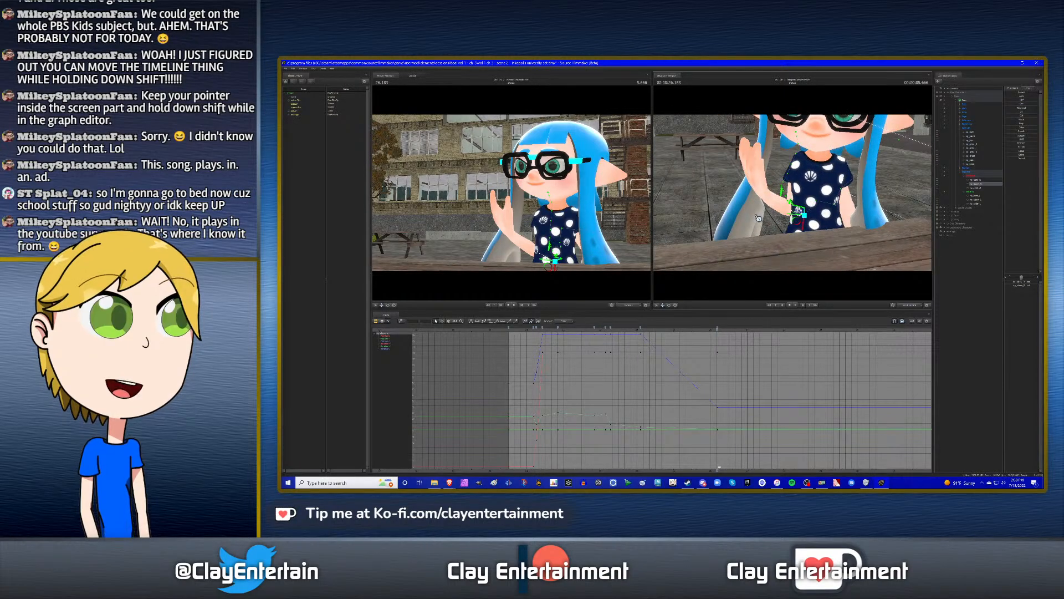
{"action": "left_click", "coordinate": [977, 179]}
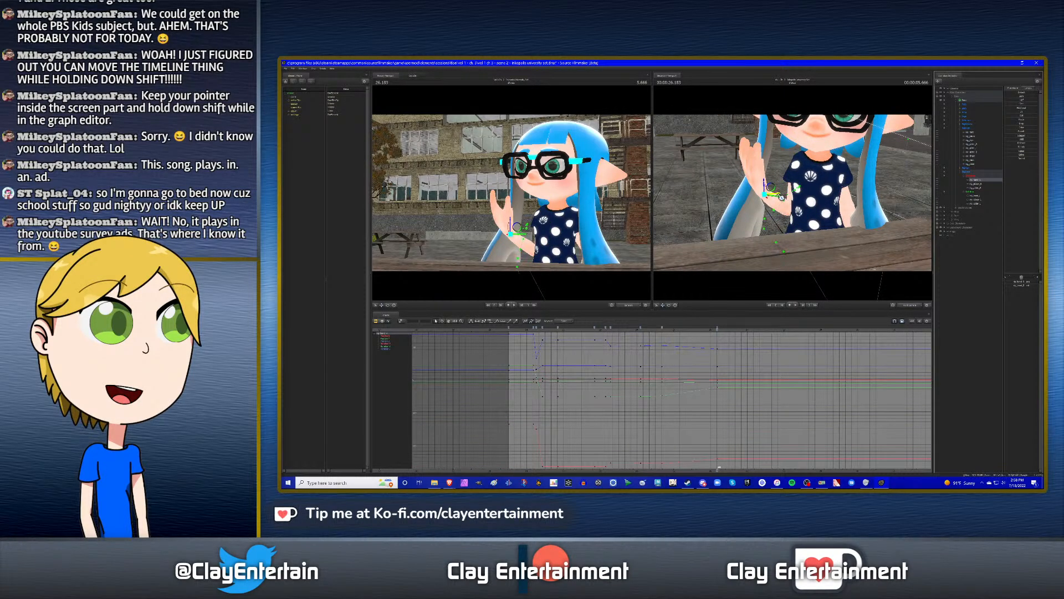
{"action": "left_click_drag", "start_coordinate": [778, 197], "coordinate": [770, 177]}
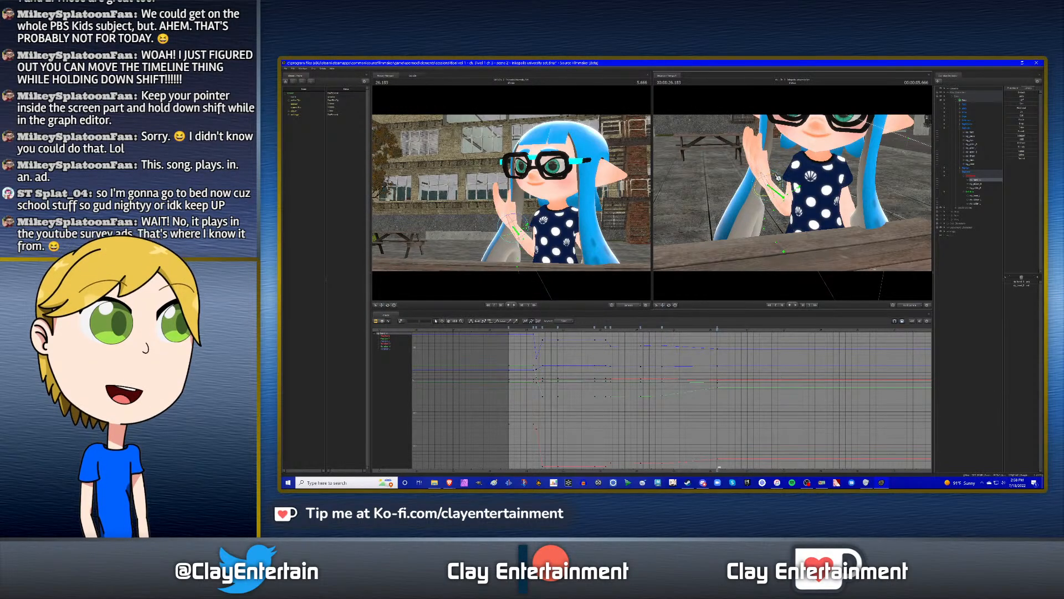
- Rotate the raised hand to refine its wrist angle and palm direction in the head-turn pose
{"action": "key", "text": "e"}
{"action": "left_click_drag", "start_coordinate": [778, 179], "coordinate": [797, 197]}
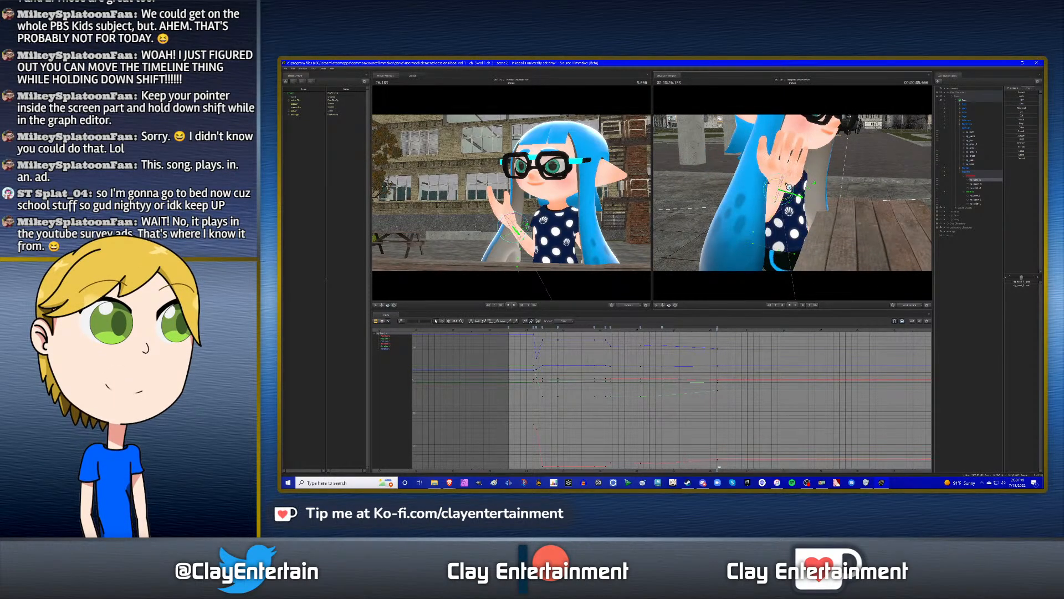
{"action": "left_click_drag", "start_coordinate": [778, 193], "coordinate": [796, 196]}
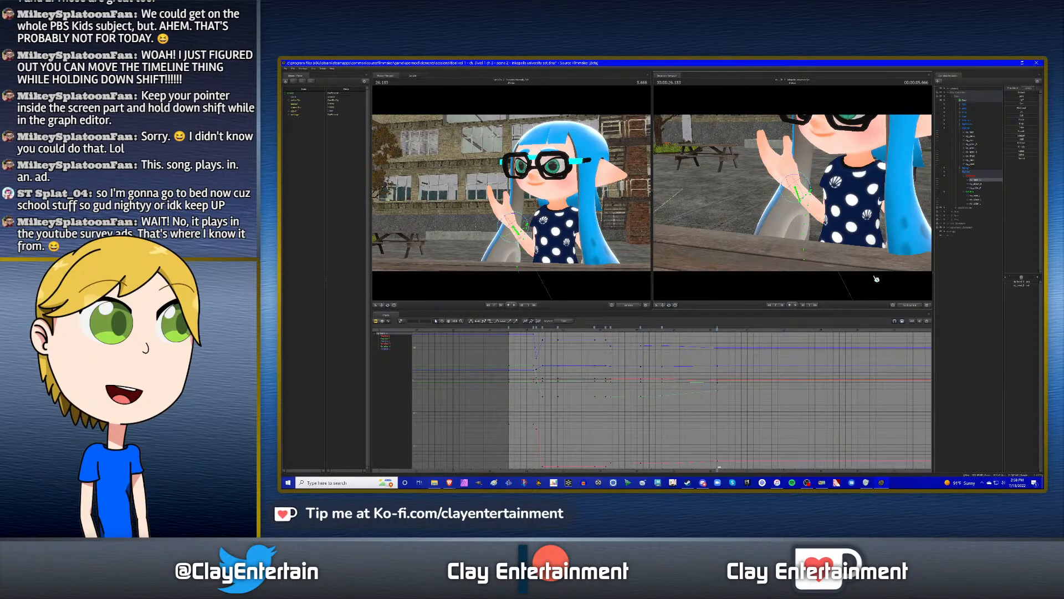
- Shift the raised hand and elbow controls' head-turn keyframes earlier to line up with the body's turn, and replay the motion
{"action": "left_click", "coordinate": [633, 330]}
{"action": "key", "text": "space"}
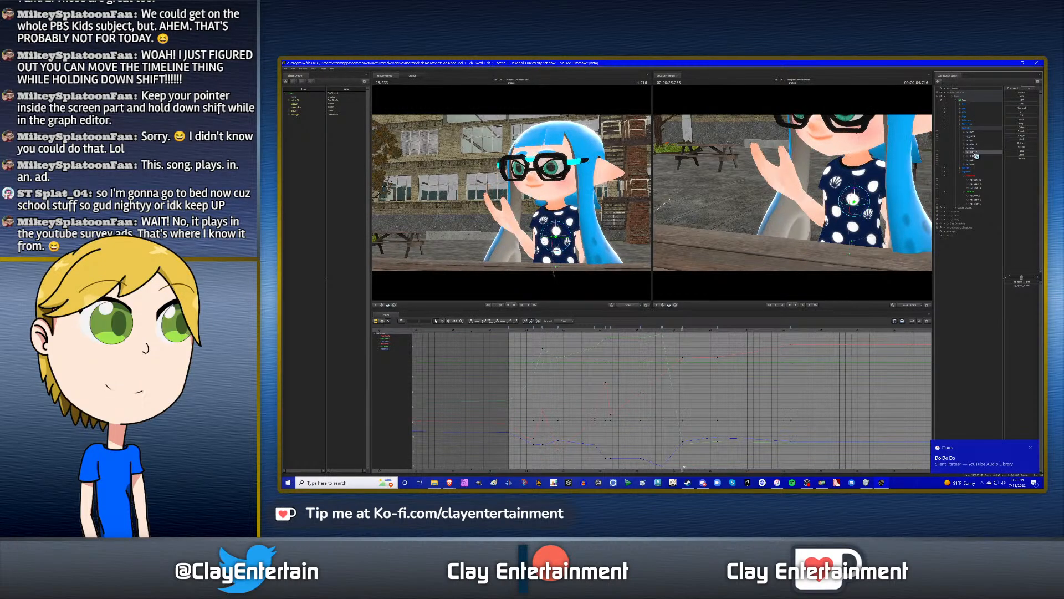
{"action": "left_click", "coordinate": [977, 180]}
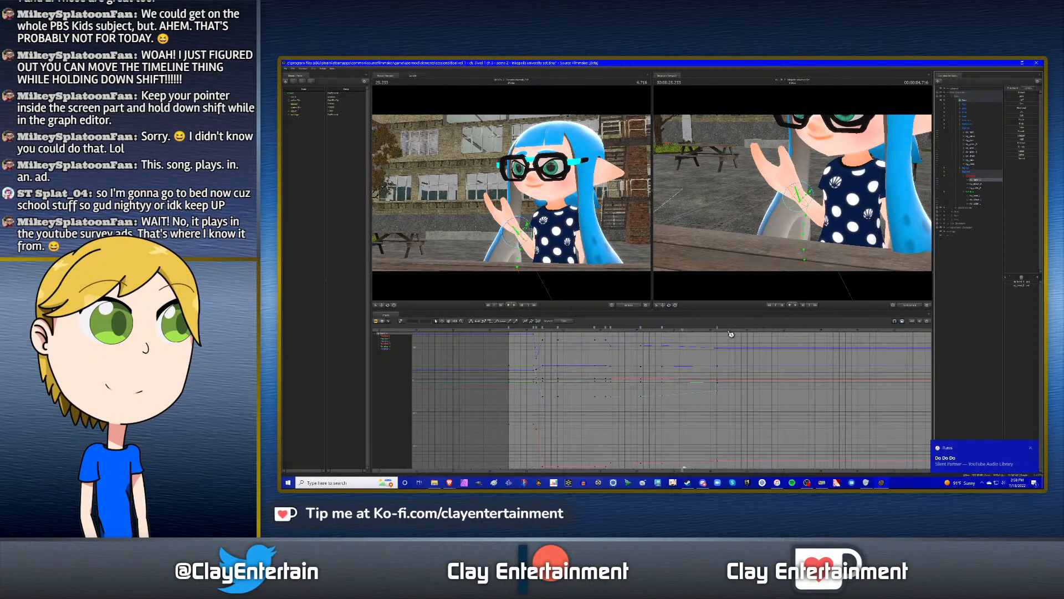
{"action": "left_click", "coordinate": [990, 184], "text": "ctrl"}
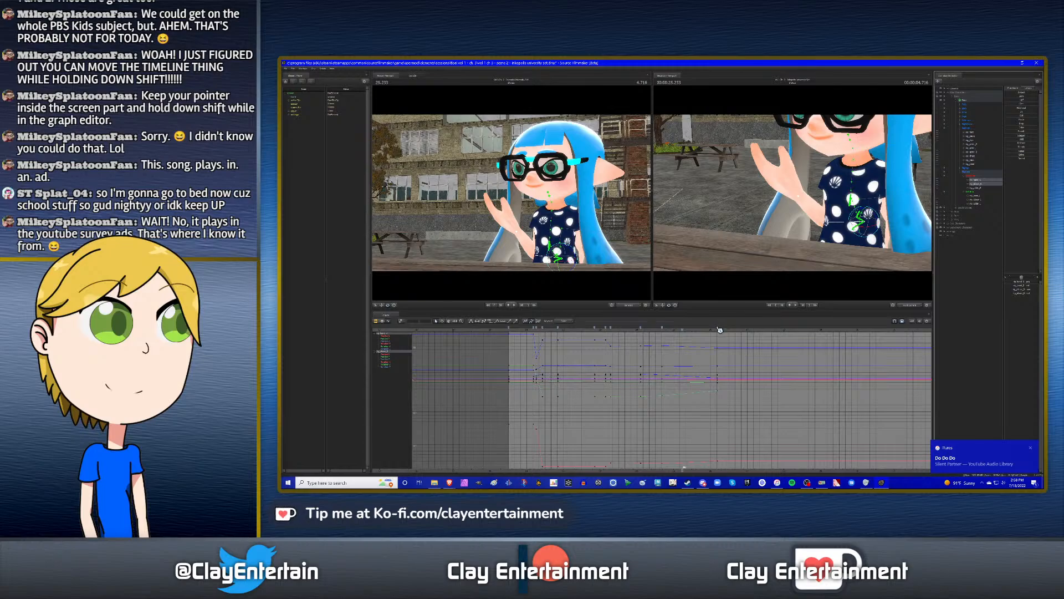
{"action": "left_click_drag", "start_coordinate": [682, 328], "coordinate": [683, 328]}
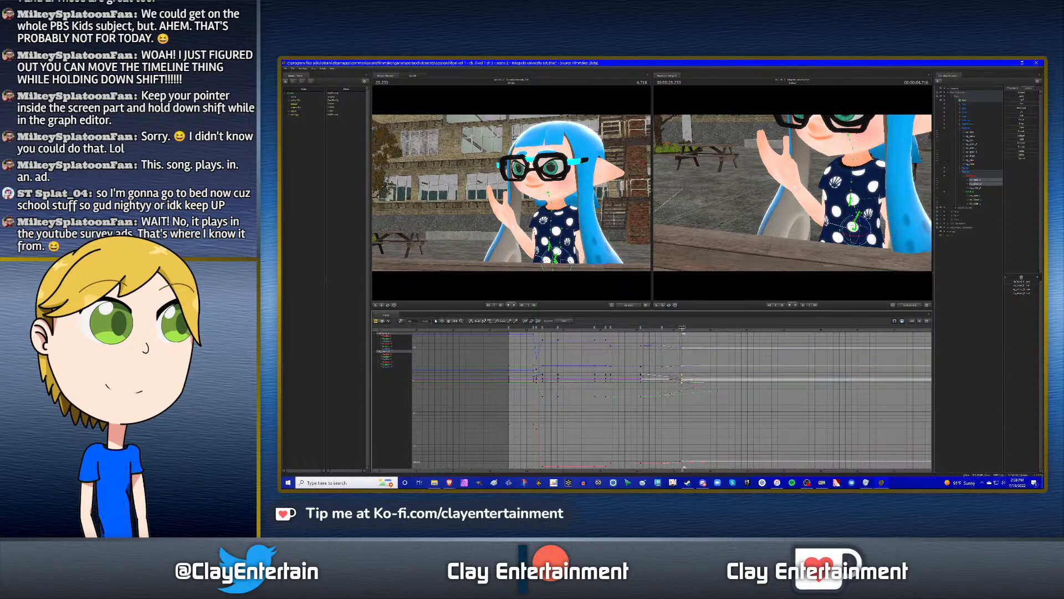
{"action": "left_click", "coordinate": [678, 340]}
{"action": "right_click_drag", "start_coordinate": [679, 340], "coordinate": [628, 333], "text": "alt"}
{"action": "key", "text": "space"}
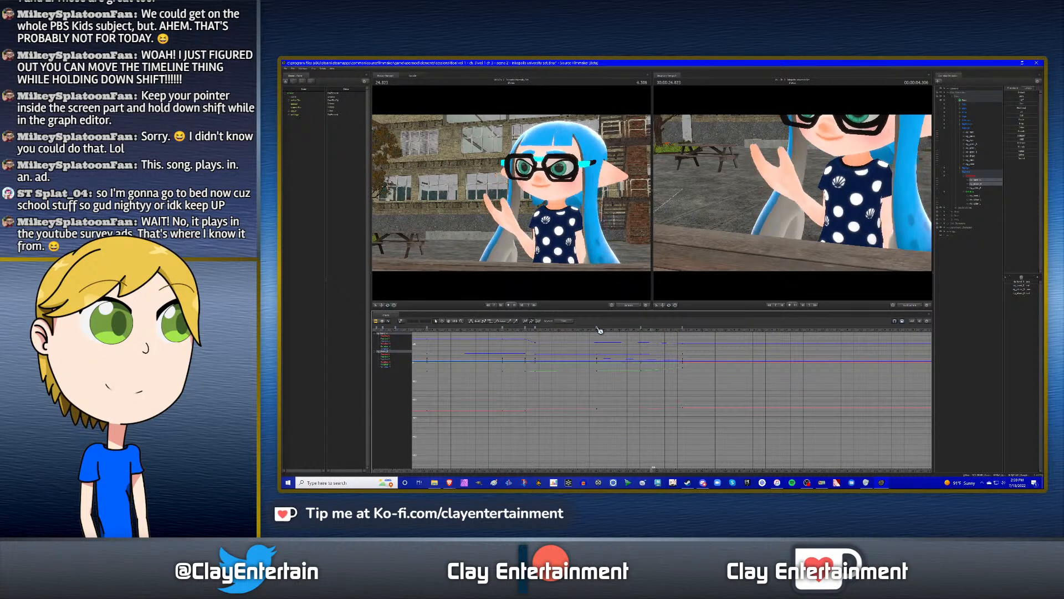
{"action": "key", "text": "space"}
- Key the raised arm's elbow control at the hand's keyframe just before the head turn, so the elbow holds until then
{"action": "left_click_drag", "start_coordinate": [622, 334], "coordinate": [698, 319]}
{"action": "left_click", "coordinate": [980, 183]}
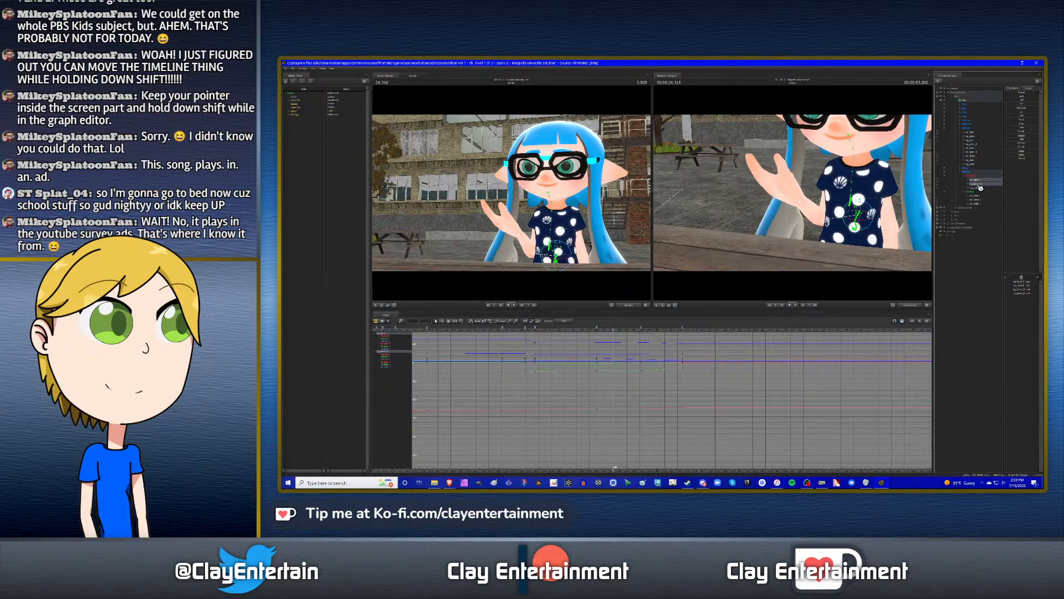
{"action": "left_click", "coordinate": [980, 181]}
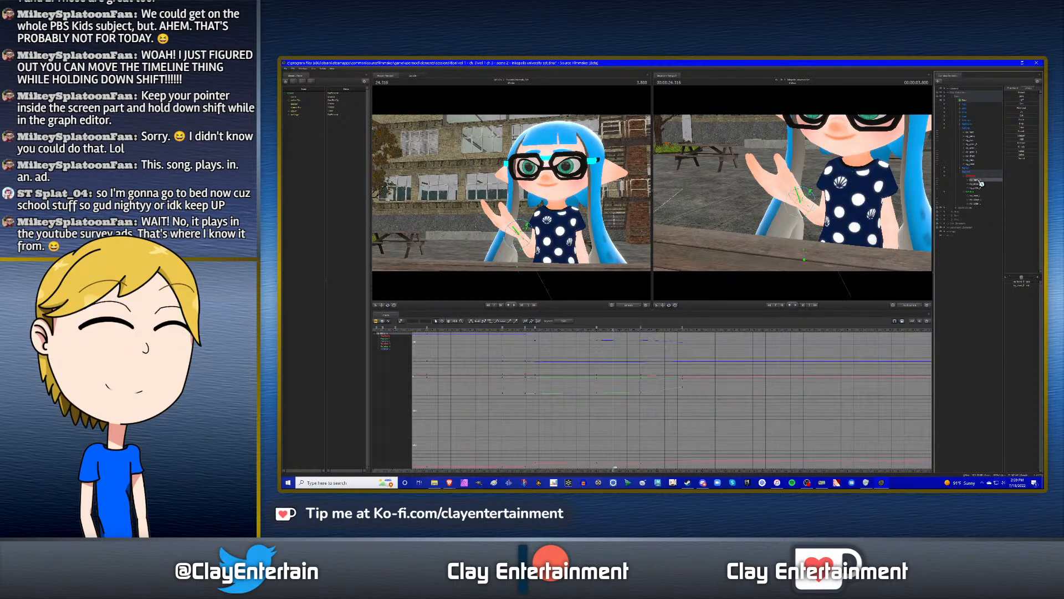
{"action": "key", "text": "Down"}
{"action": "left_click", "coordinate": [980, 183]}
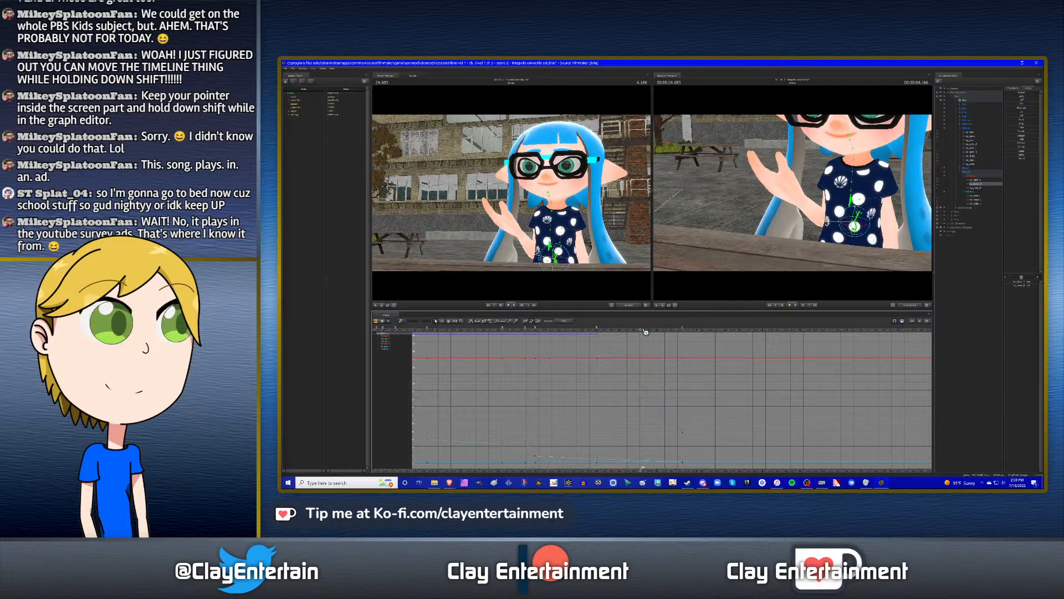
{"action": "left_click", "coordinate": [652, 350]}
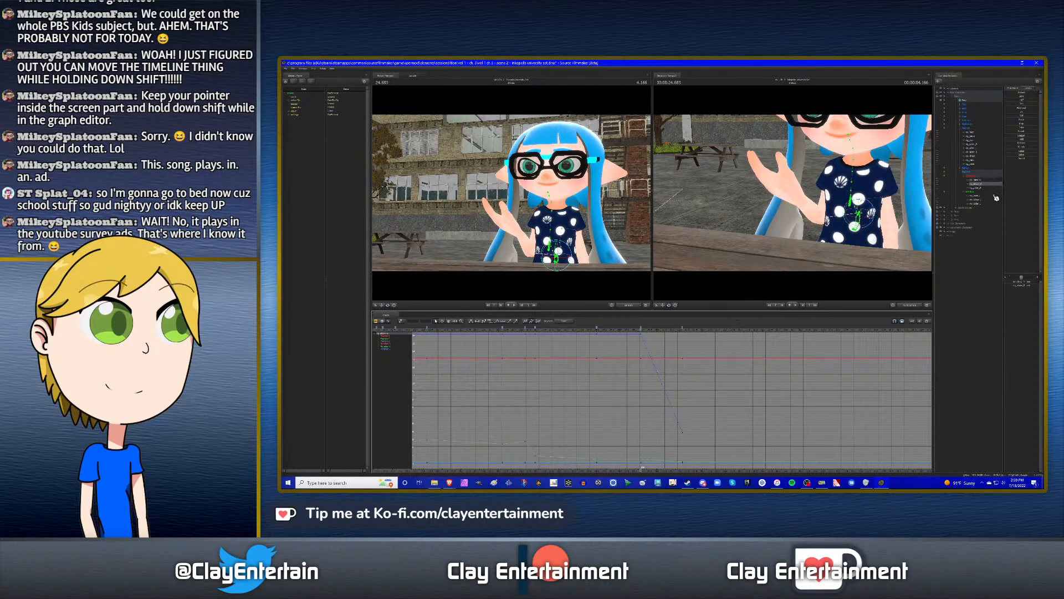
{"action": "left_click", "coordinate": [981, 182]}
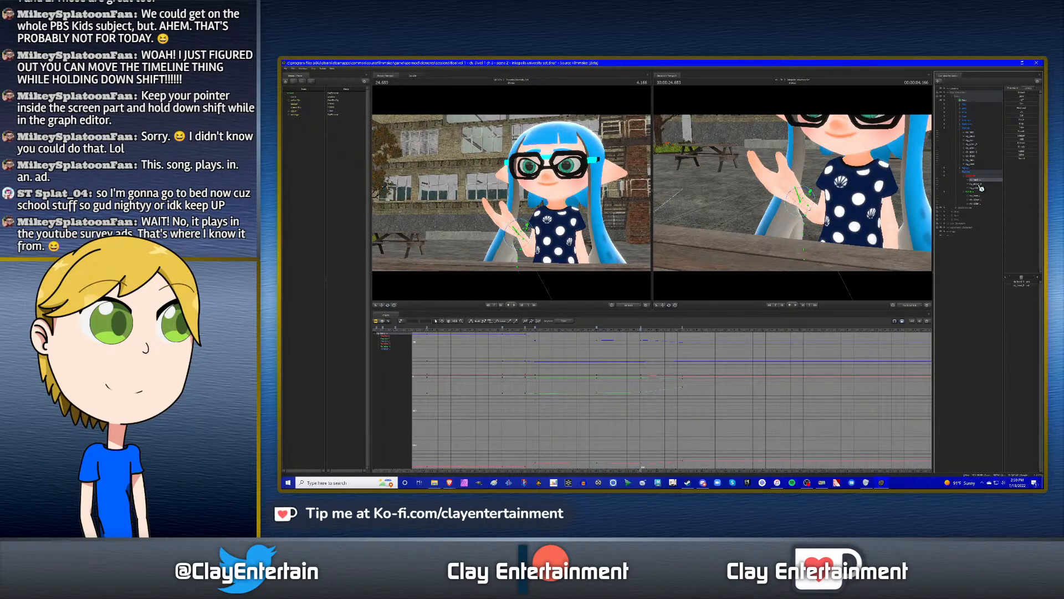
{"action": "left_click", "coordinate": [981, 188]}
{"action": "key", "text": "w"}
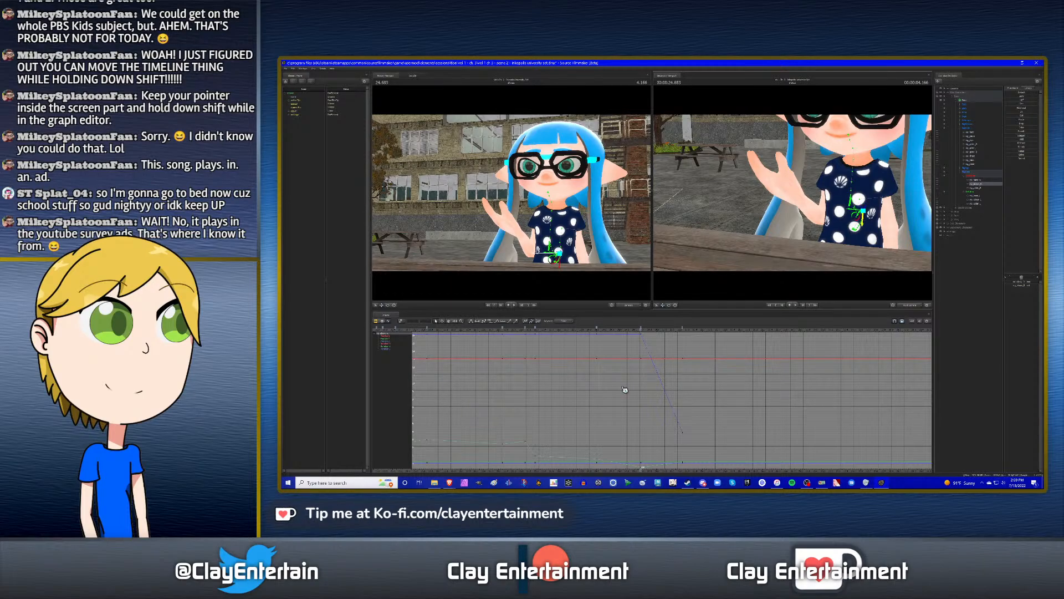
- Play back the head turn and compare the hand control's keyframe timing with the keyframes of the body controls
{"action": "scroll", "coordinate": [632, 384], "scroll_direction": "down", "scroll_amount": 3}
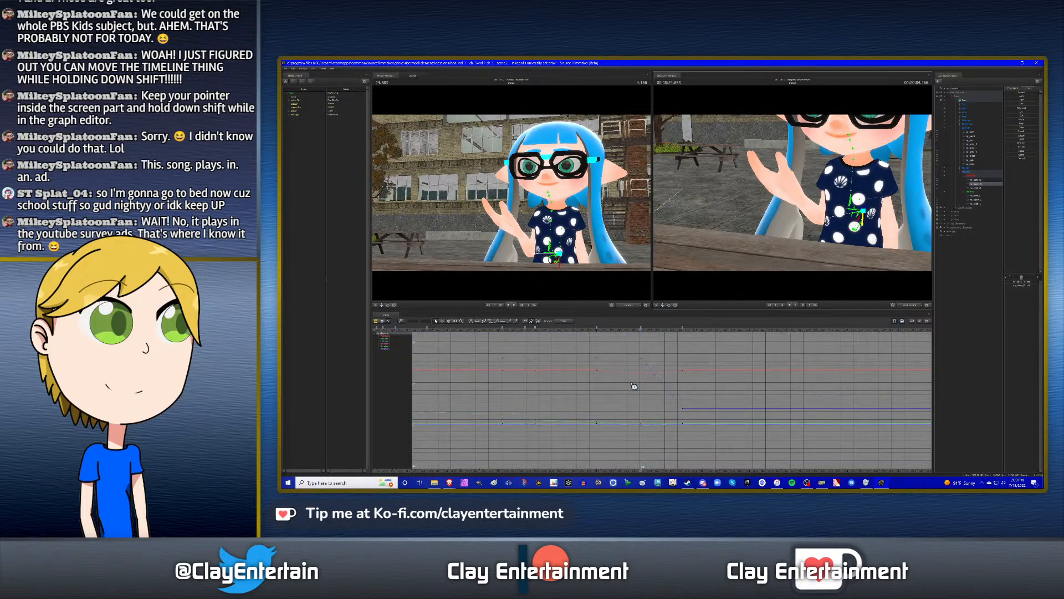
{"action": "left_click", "coordinate": [572, 331]}
{"action": "key", "text": "space"}
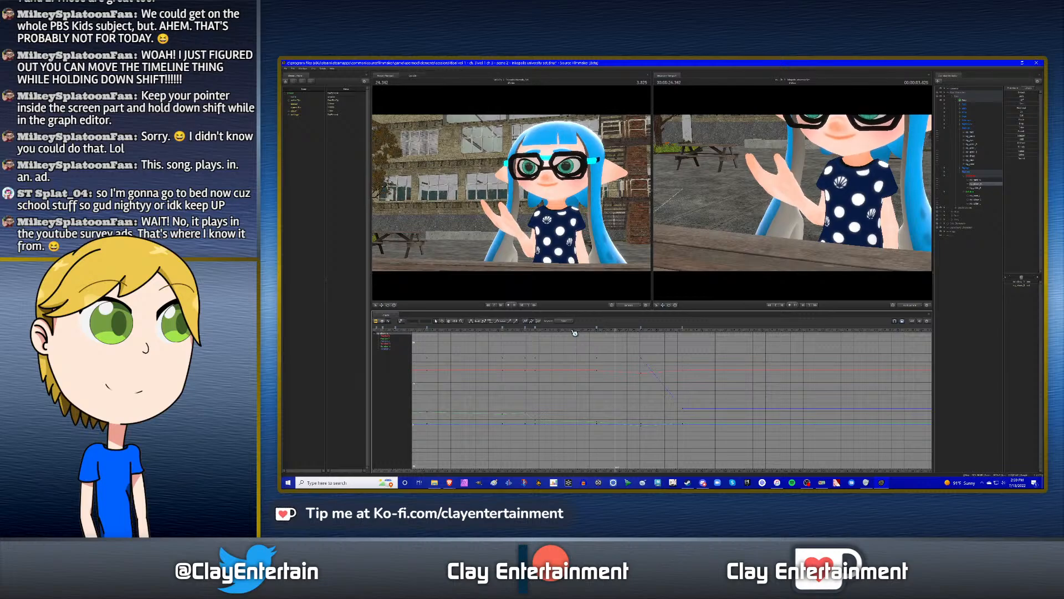
{"action": "key", "text": "space"}
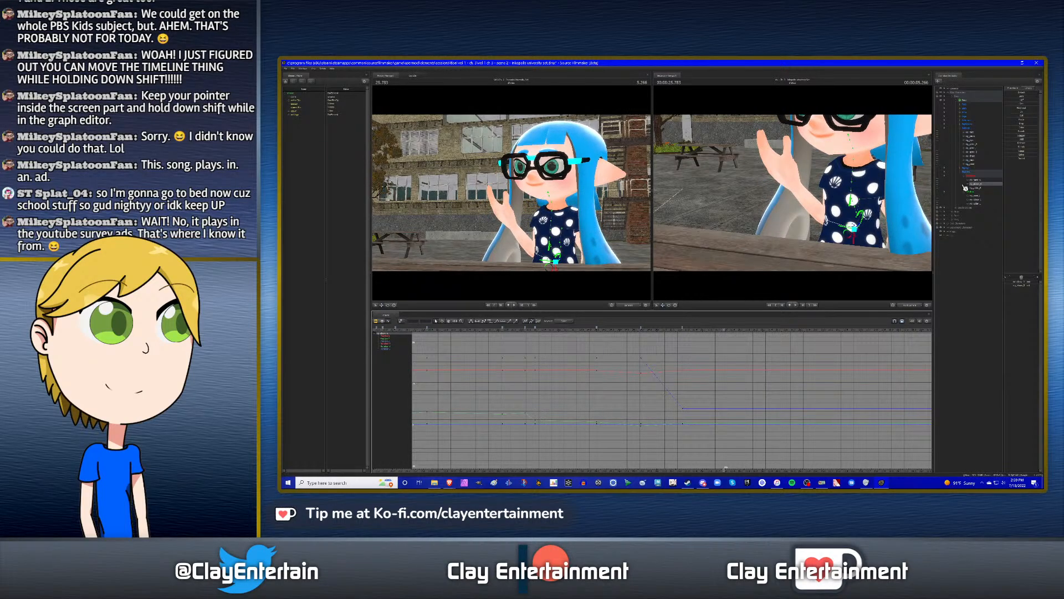
{"action": "left_click", "coordinate": [974, 180]}
{"action": "key", "text": "Up"}
{"action": "key", "text": "Up"}
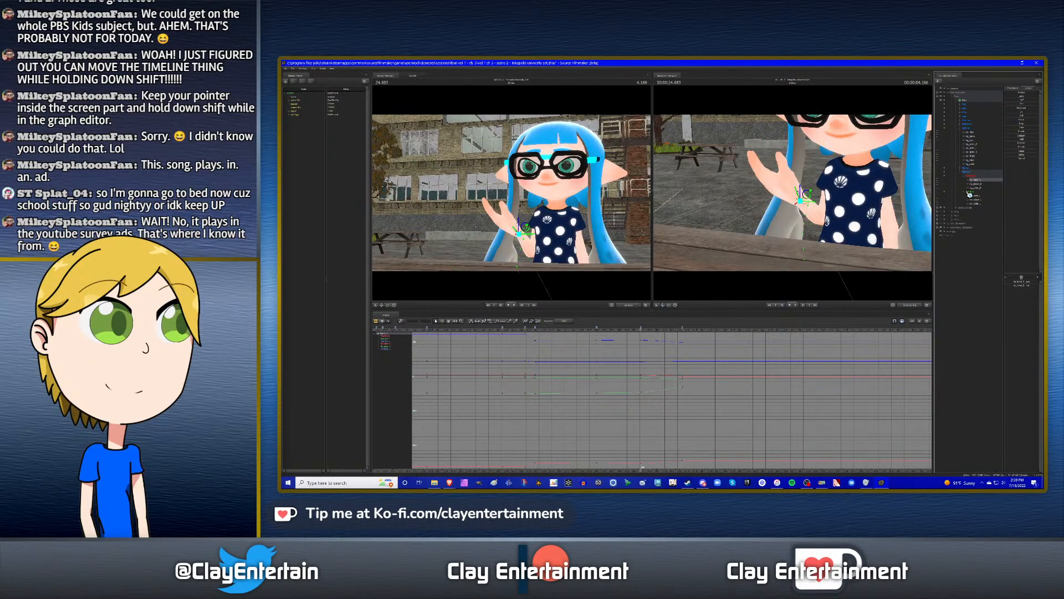
{"action": "key", "text": "Down"}
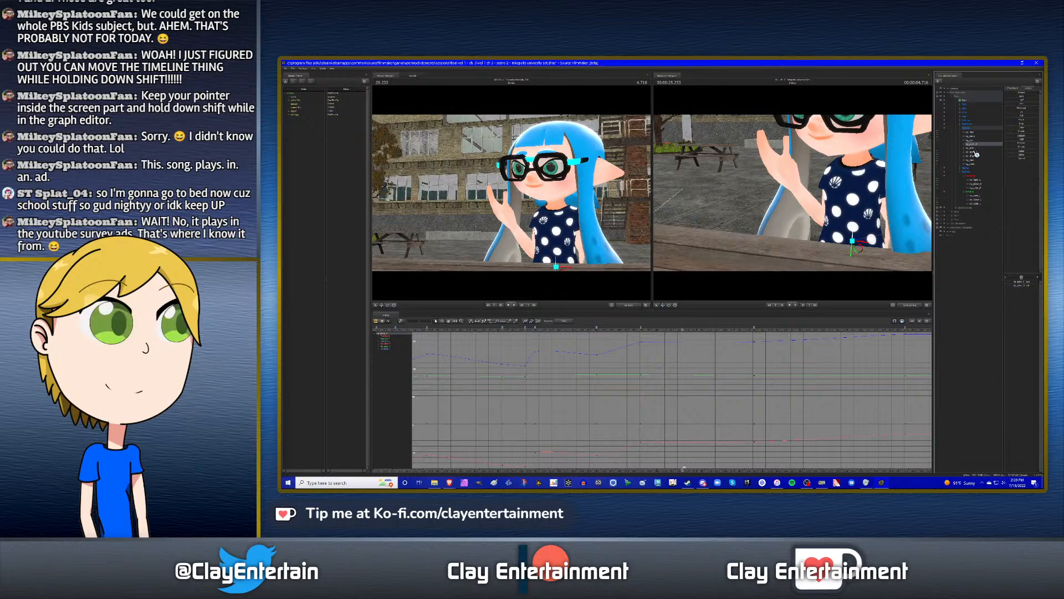
{"action": "left_click", "coordinate": [973, 157]}
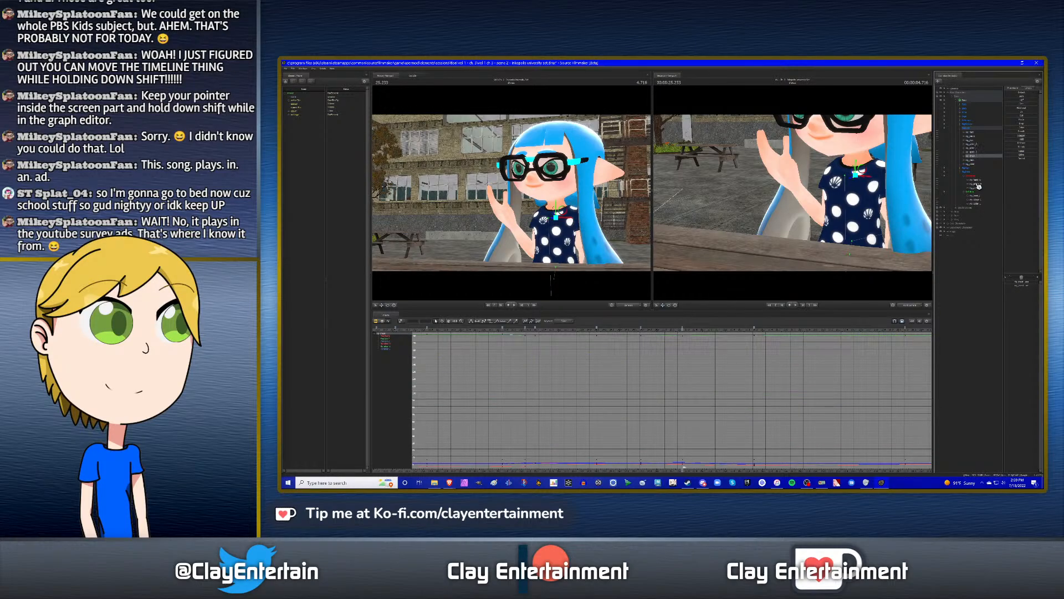
{"action": "left_click", "coordinate": [978, 181]}
{"action": "left_click", "coordinate": [979, 145]}
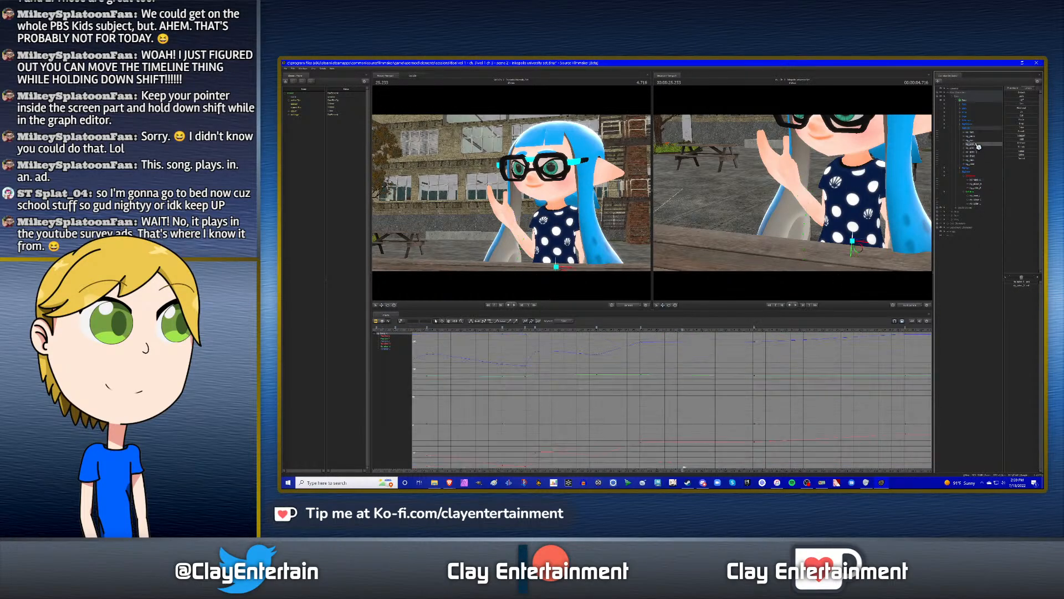
{"action": "key", "text": "Up"}
{"action": "left_click", "coordinate": [976, 162]}
{"action": "key", "text": "Down"}
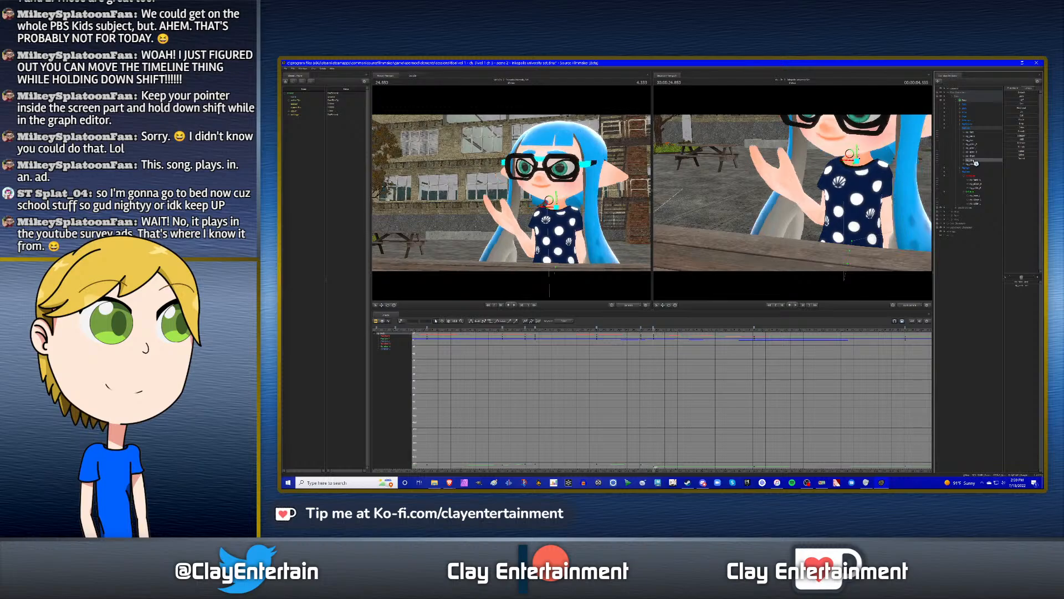
- Retime the raised hand and elbow move together, starting it later and ending it earlier, and replay the head turn
{"action": "left_click", "coordinate": [980, 186]}
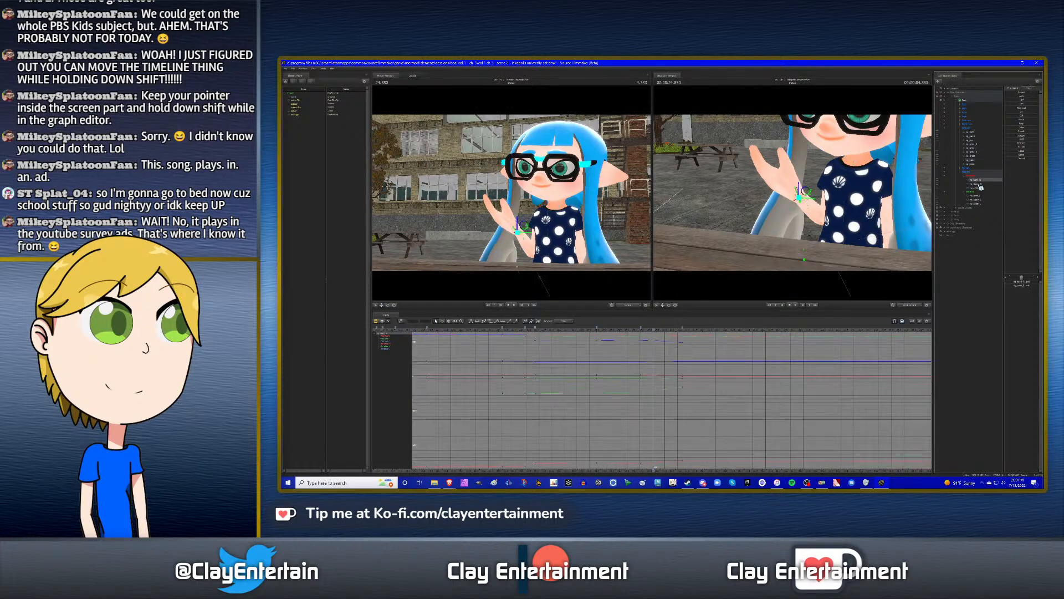
{"action": "left_click", "coordinate": [980, 185], "text": "ctrl"}
{"action": "scroll", "coordinate": [660, 350], "scroll_direction": "up", "scroll_amount": 3}
{"action": "left_click", "coordinate": [670, 329]}
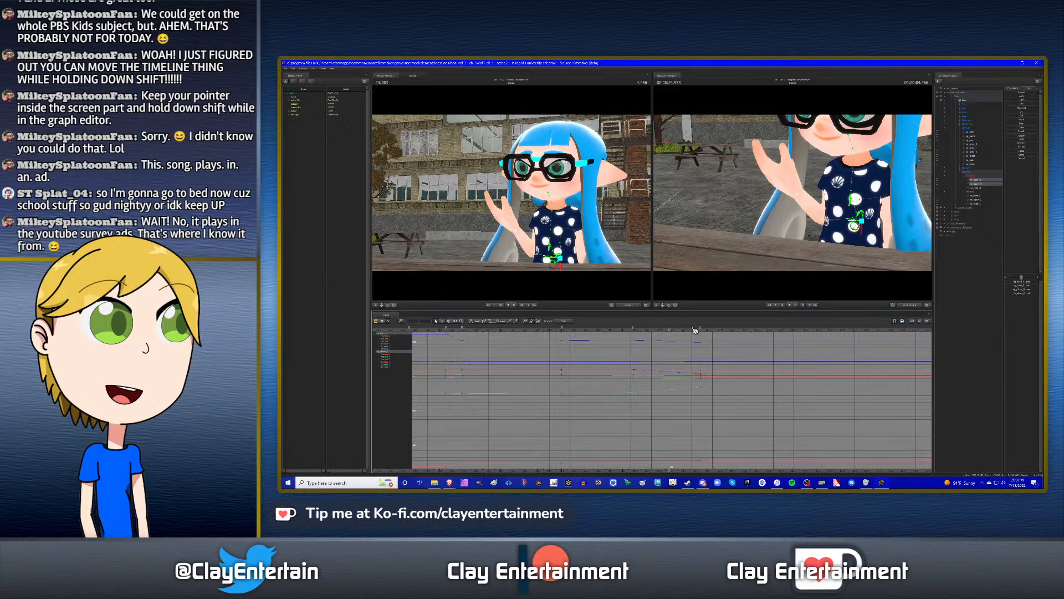
{"action": "mouse_move", "coordinate": [683, 328]}
{"action": "left_mouse_down"}
{"action": "mouse_move", "coordinate": [531, 333]}
{"action": "mouse_move", "coordinate": [641, 340]}
{"action": "mouse_move", "coordinate": [648, 327]}
{"action": "left_mouse_up"}
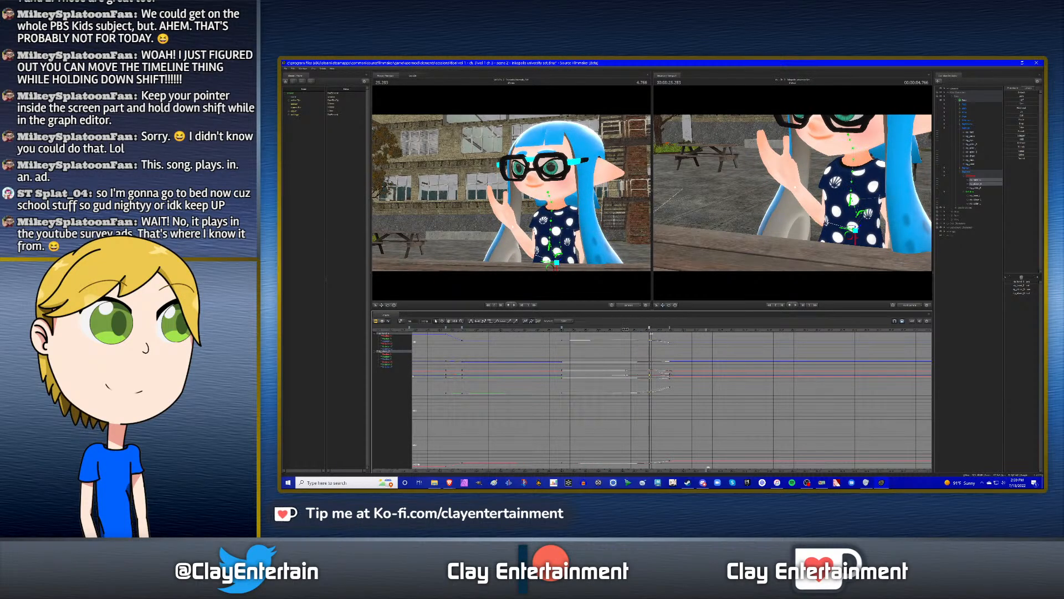
{"action": "left_click", "coordinate": [607, 331]}
{"action": "key", "text": "space"}
{"action": "key", "text": "space"}
{"action": "left_click", "coordinate": [637, 330]}
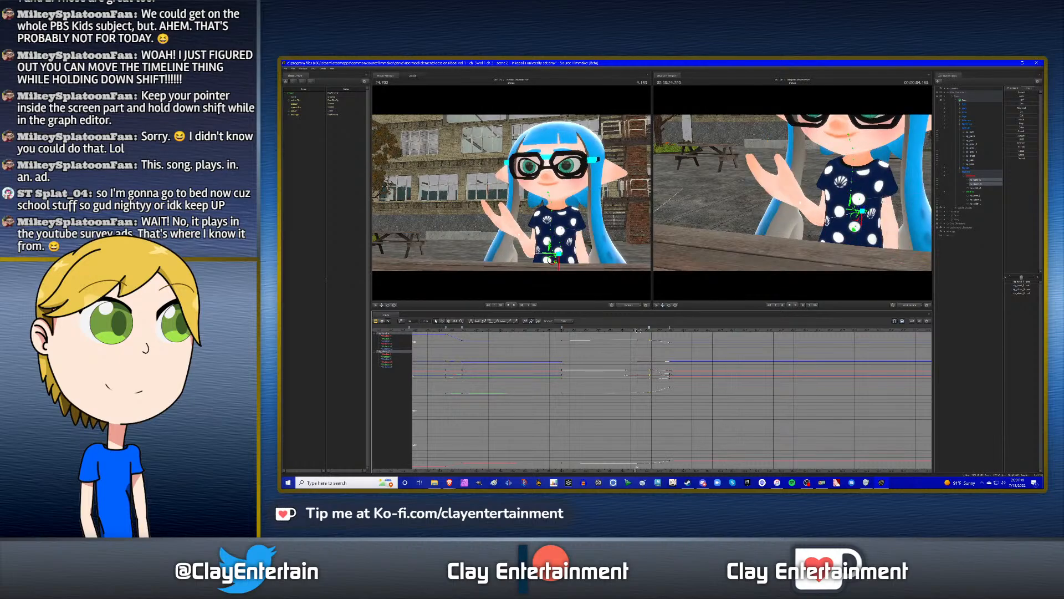
- Lengthen the hand and elbow move slightly by placing its end keyframe a little later, and replay the transition
{"action": "left_click_drag", "start_coordinate": [638, 331], "coordinate": [690, 327]}
{"action": "left_click", "coordinate": [576, 339]}
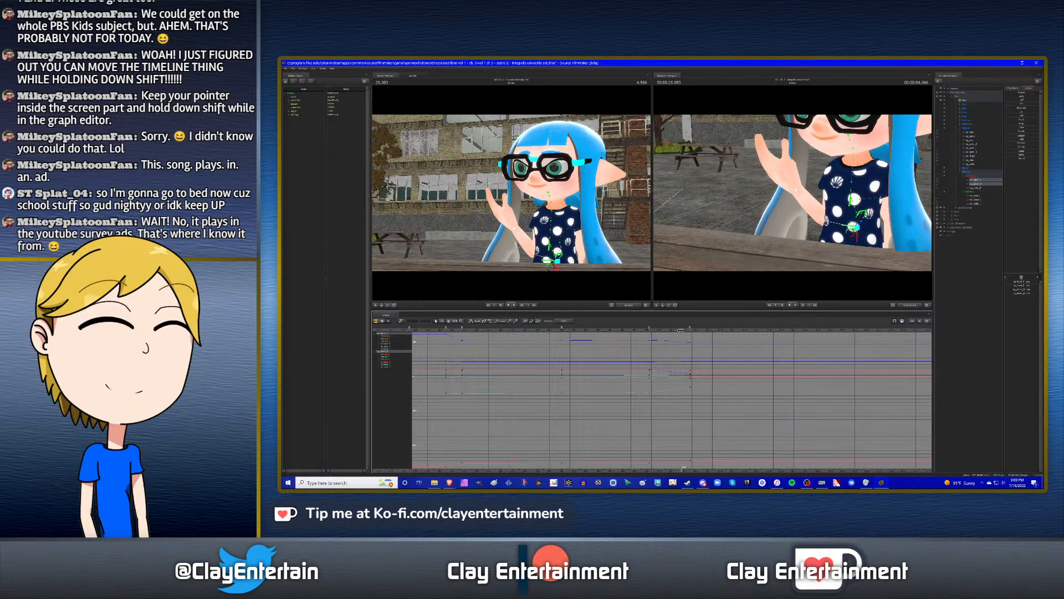
{"action": "left_click_drag", "start_coordinate": [691, 329], "coordinate": [680, 329]}
{"action": "left_click", "coordinate": [670, 350]}
{"action": "left_click", "coordinate": [634, 331]}
{"action": "key", "text": "space"}
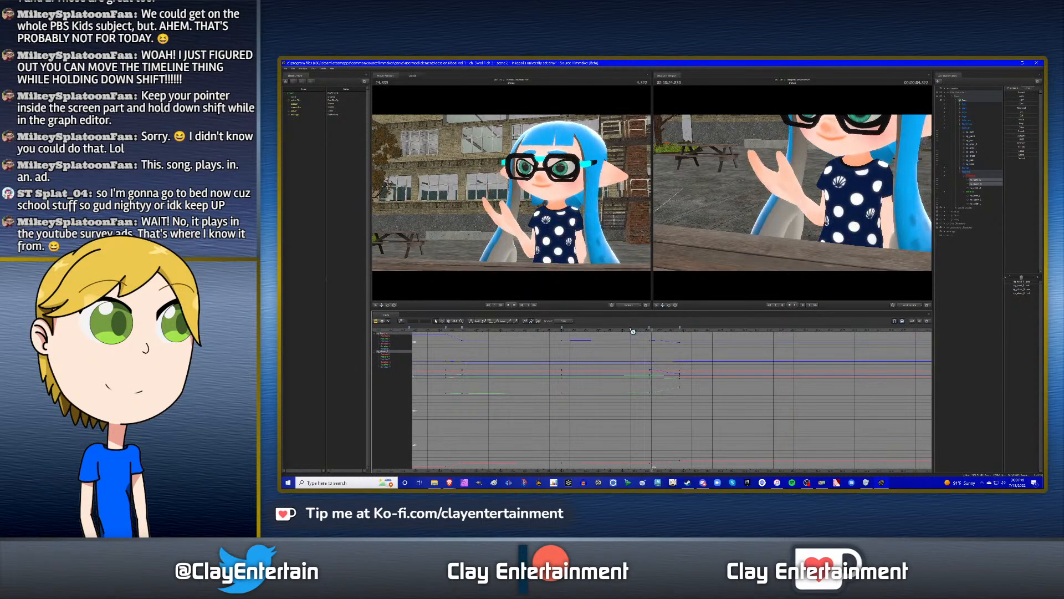
{"action": "key", "text": "space"}
{"action": "left_click", "coordinate": [523, 331]}
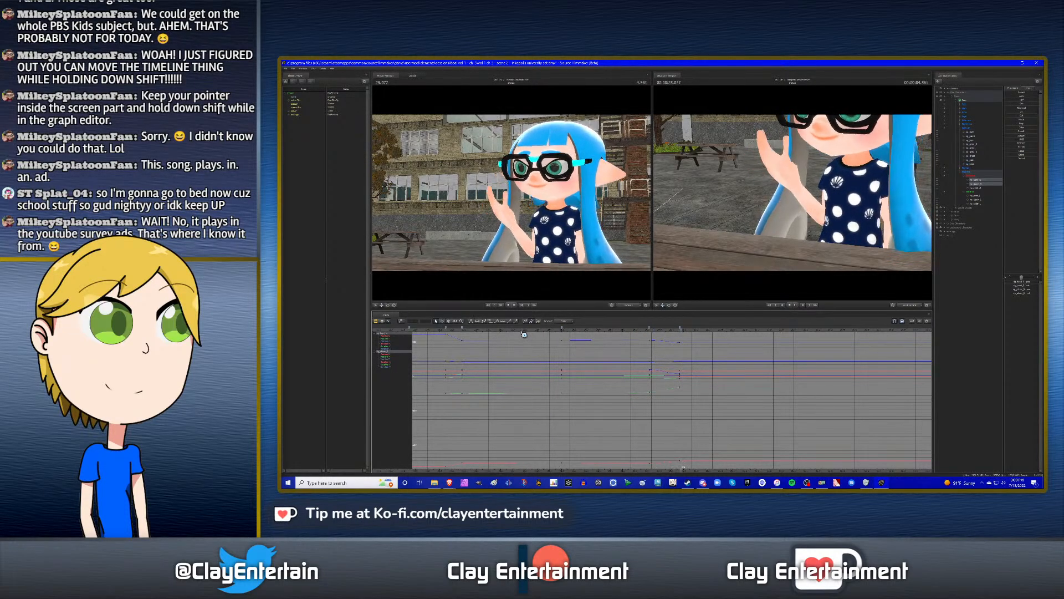
{"action": "left_click", "coordinate": [521, 330]}
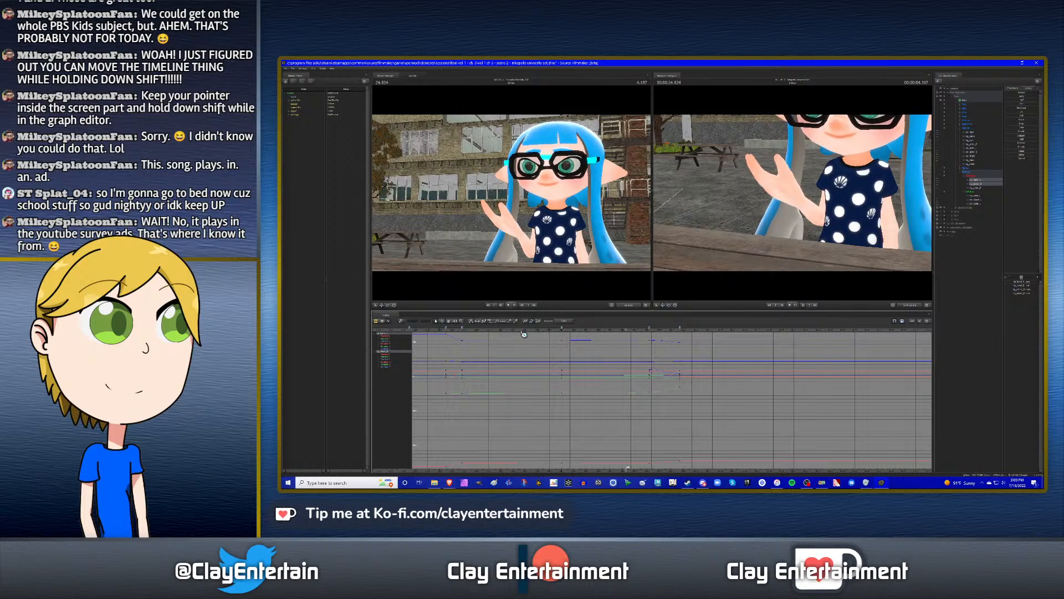
- In the head-turn pose, move the raised hand closer to the torso and reposition its elbow control to suit
{"action": "left_click", "coordinate": [649, 331]}
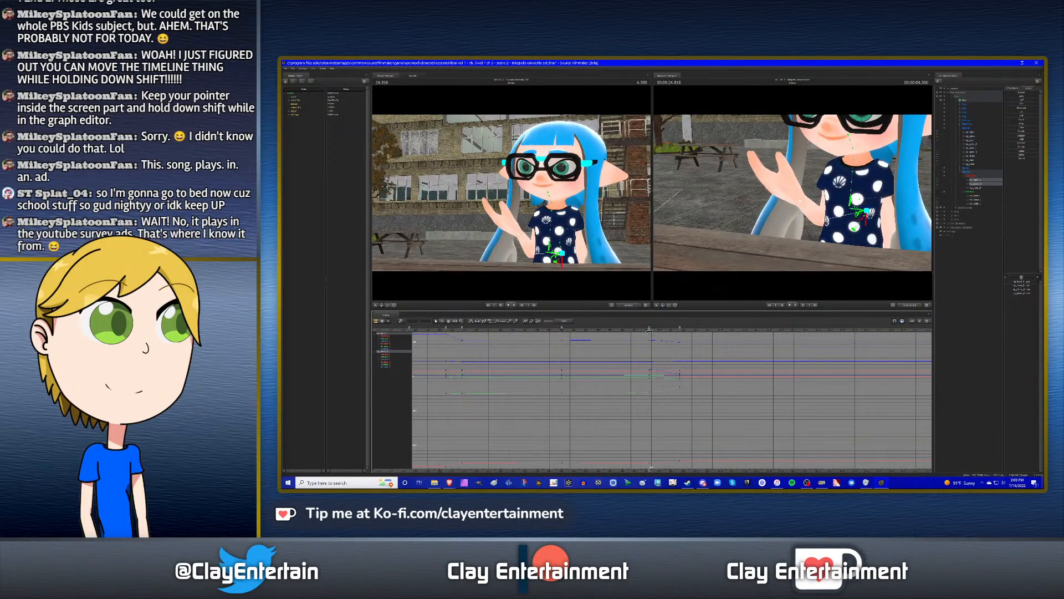
{"action": "left_click_drag", "start_coordinate": [649, 331], "coordinate": [680, 332]}
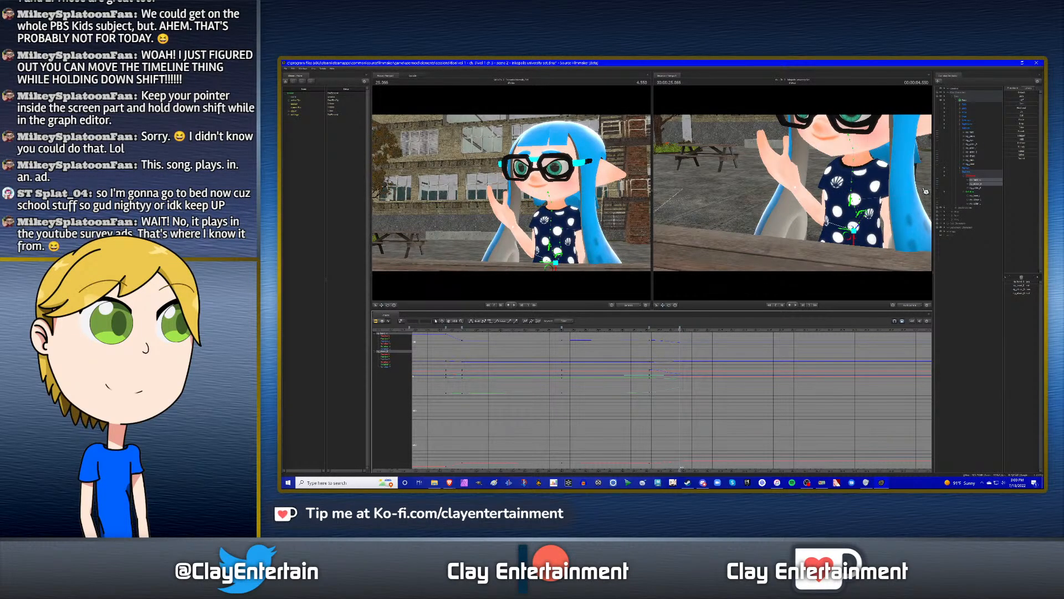
{"action": "left_click", "coordinate": [976, 180]}
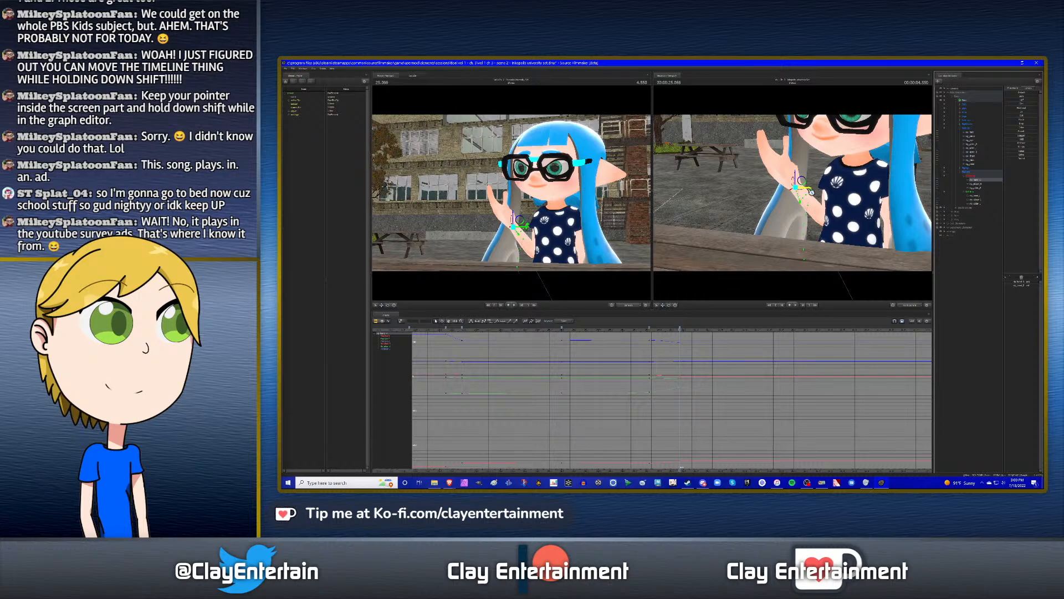
{"action": "left_click_drag", "start_coordinate": [811, 191], "coordinate": [820, 188]}
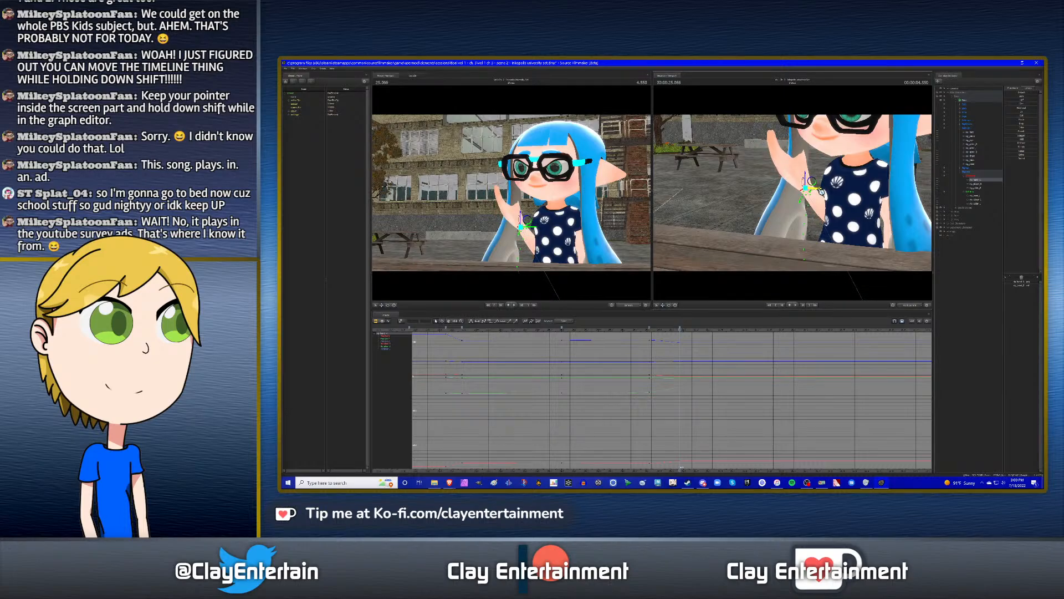
{"action": "left_click", "coordinate": [996, 183]}
{"action": "left_click_drag", "start_coordinate": [845, 231], "coordinate": [816, 226]}
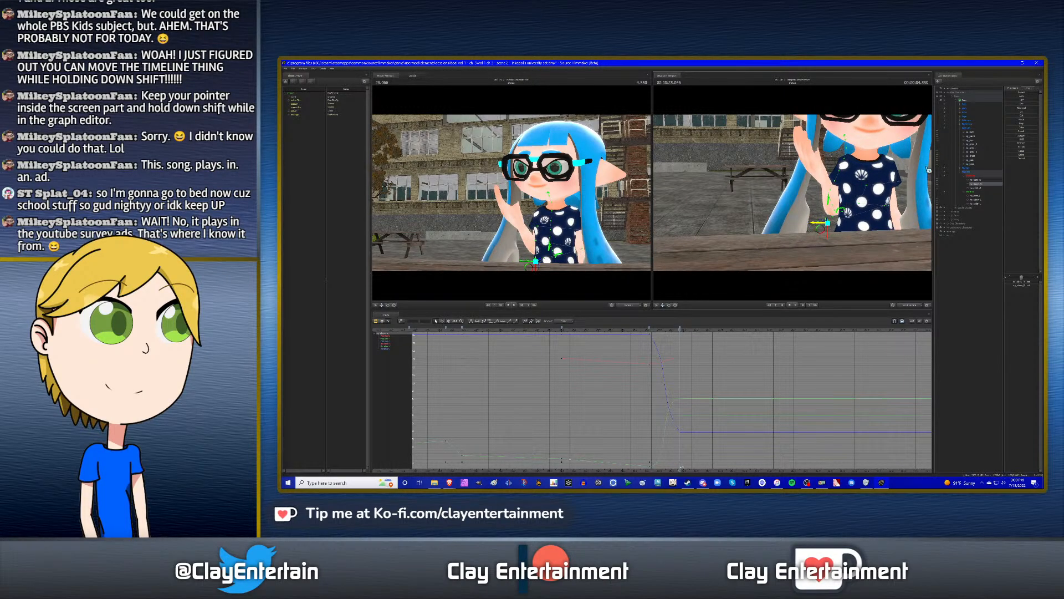
- In the head-turn pose, move the raised hand forward, away from the torso
{"action": "left_click", "coordinate": [979, 181]}
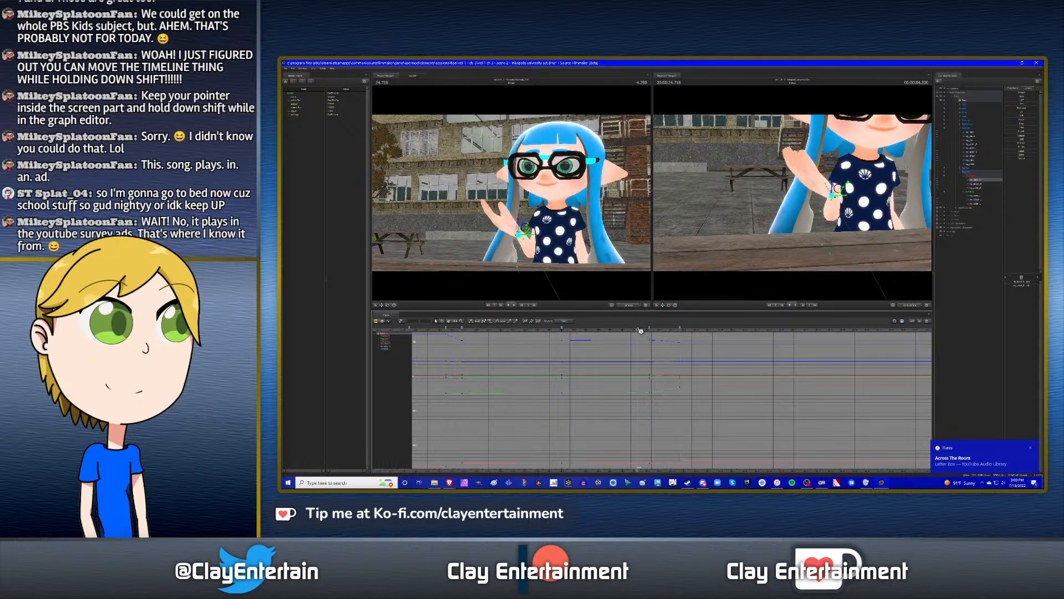
{"action": "left_click_drag", "start_coordinate": [640, 330], "coordinate": [680, 331]}
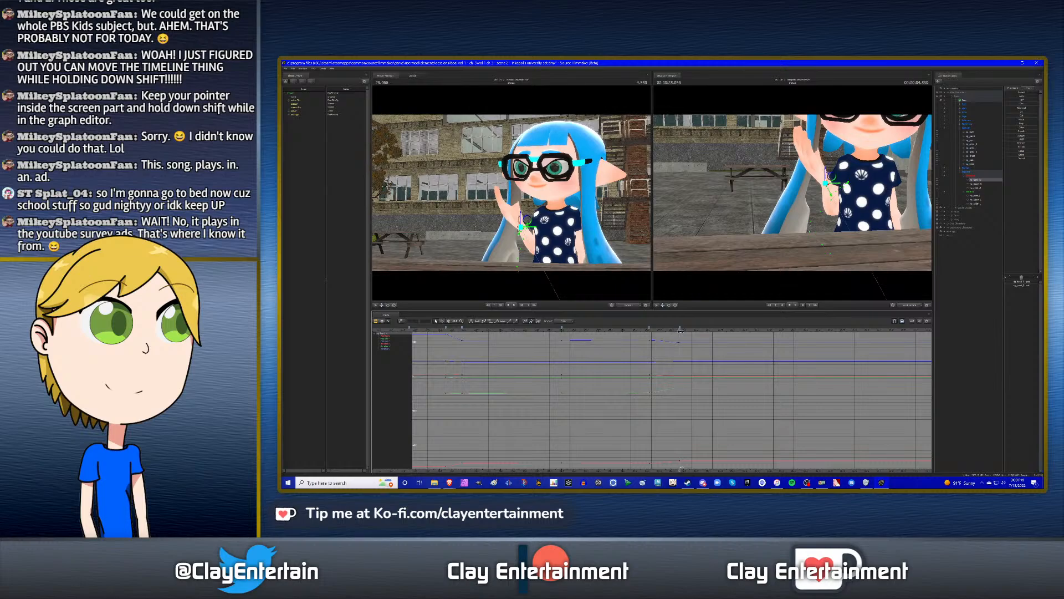
{"action": "left_click_drag", "start_coordinate": [818, 195], "coordinate": [803, 200], "text": "alt"}
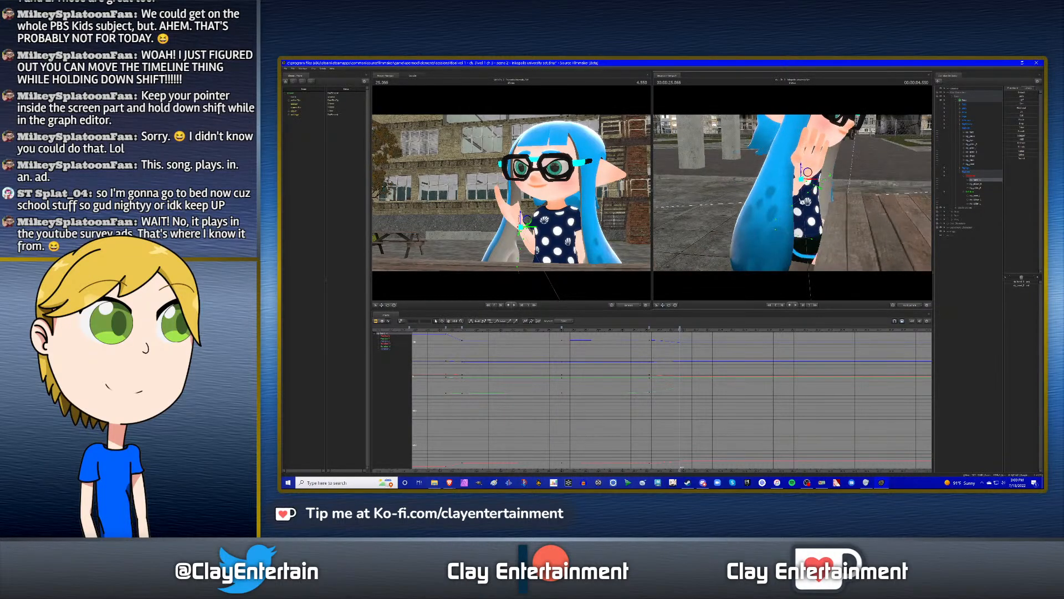
{"action": "left_click_drag", "start_coordinate": [812, 168], "coordinate": [825, 189]}
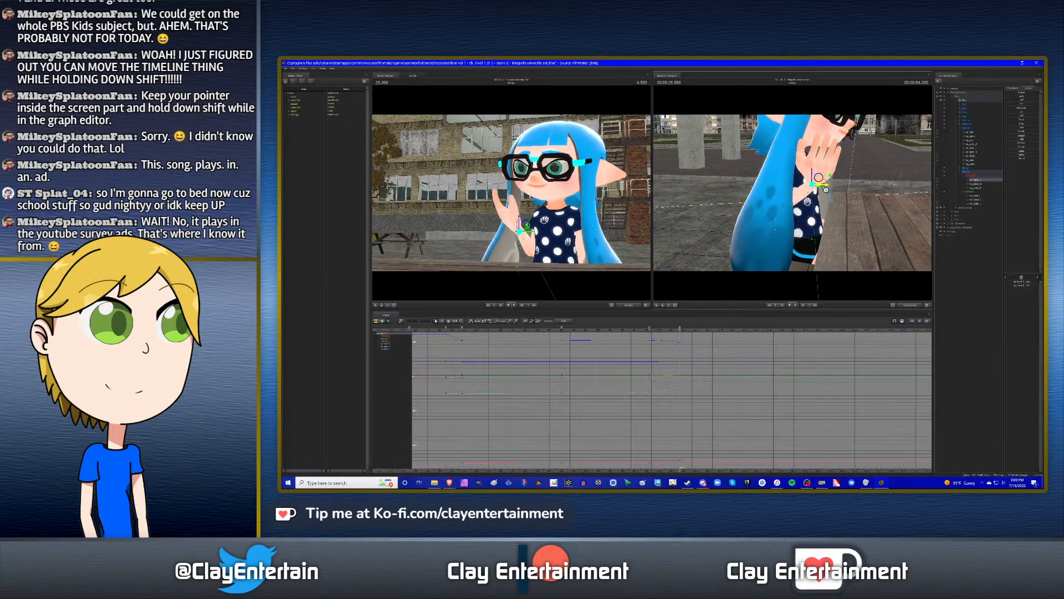
- Adjust the hand control's curve around the head turn, and rotate the raised hand outward in the head-turn pose
{"action": "left_click_drag", "start_coordinate": [629, 329], "coordinate": [679, 331]}
{"action": "scroll", "coordinate": [667, 359], "scroll_direction": "down", "scroll_amount": 3}
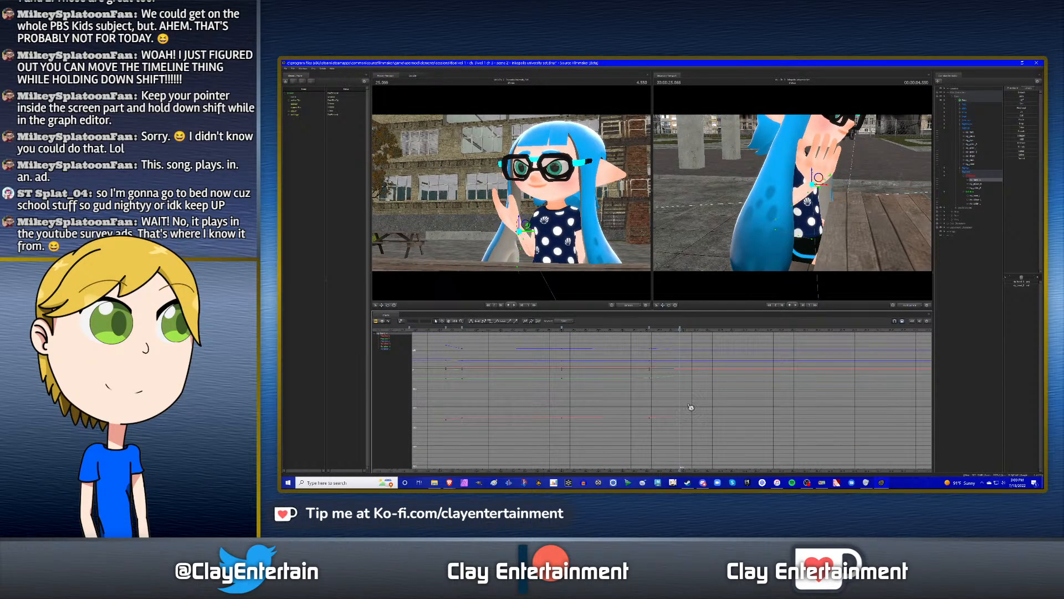
{"action": "left_click_drag", "start_coordinate": [687, 430], "coordinate": [627, 340]}
{"action": "left_click", "coordinate": [675, 396]}
{"action": "left_click_drag", "start_coordinate": [824, 220], "coordinate": [768, 221], "text": "alt"}
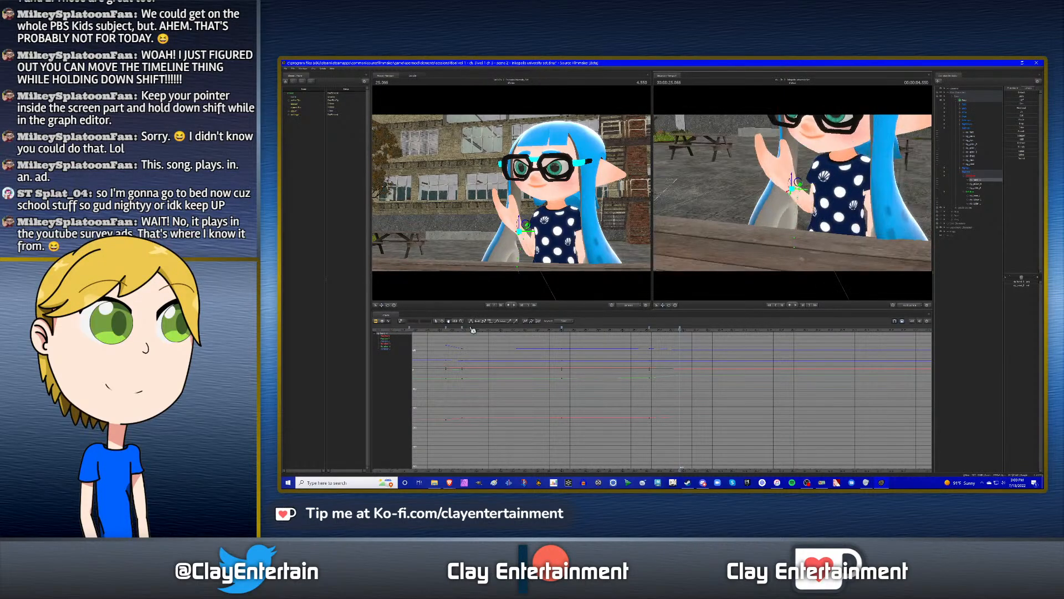
{"action": "left_click", "coordinate": [669, 304]}
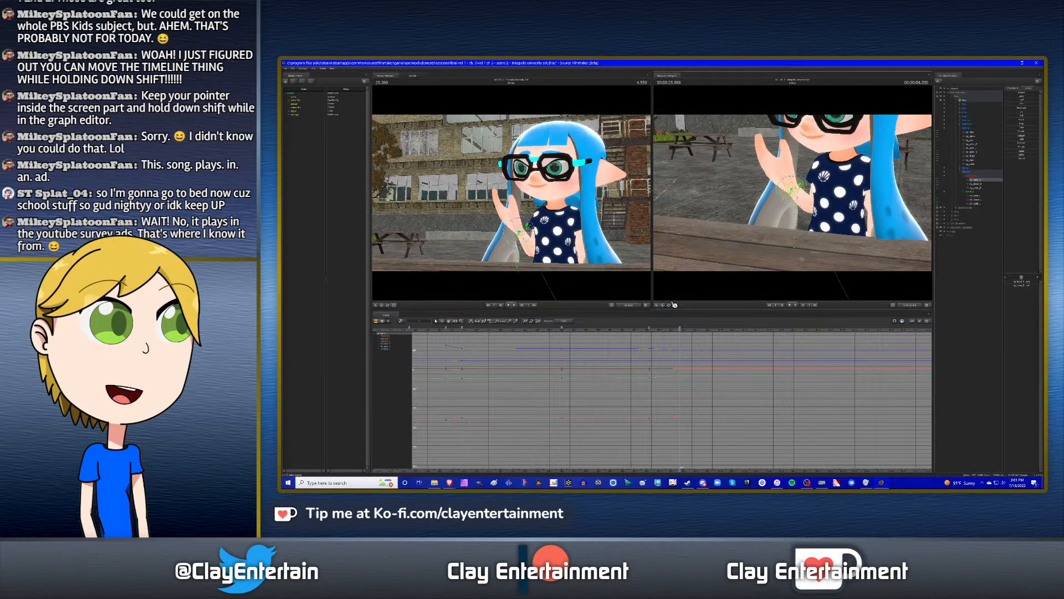
{"action": "left_click_drag", "start_coordinate": [798, 184], "coordinate": [794, 179]}
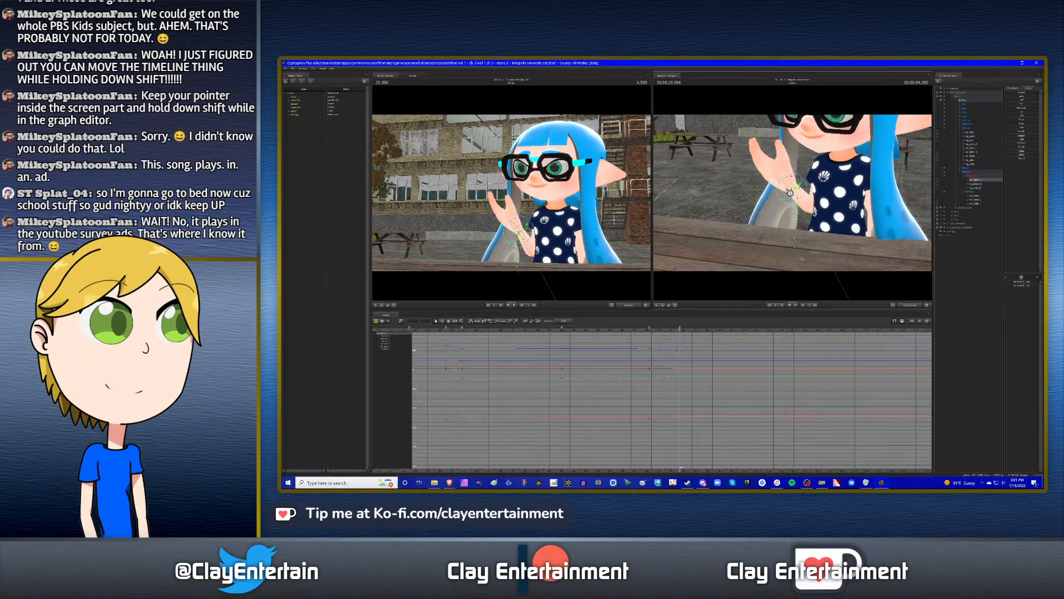
- Play back the head turn to check the raised hand's new pose
{"action": "key", "text": "Up"}
{"action": "left_click", "coordinate": [636, 333]}
{"action": "key", "text": "space"}
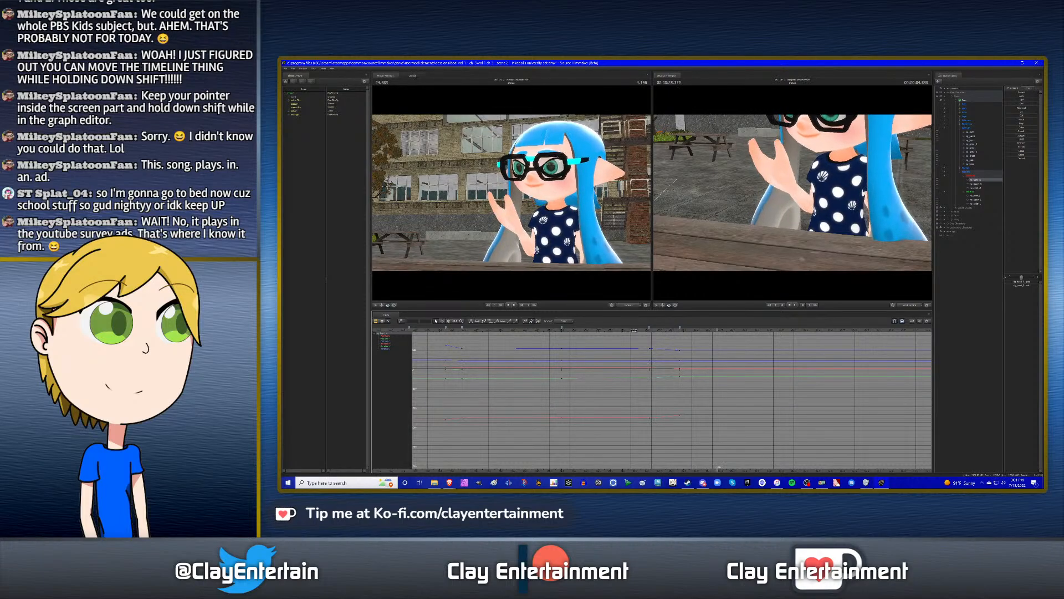
{"action": "left_click", "coordinate": [636, 333]}
{"action": "left_click", "coordinate": [636, 334]}
{"action": "key", "text": "space"}
- At the body control's next keyframe after the head turn, reposition the raised hand together with its elbow control
{"action": "left_click", "coordinate": [977, 145]}
{"action": "key", "text": "Down"}
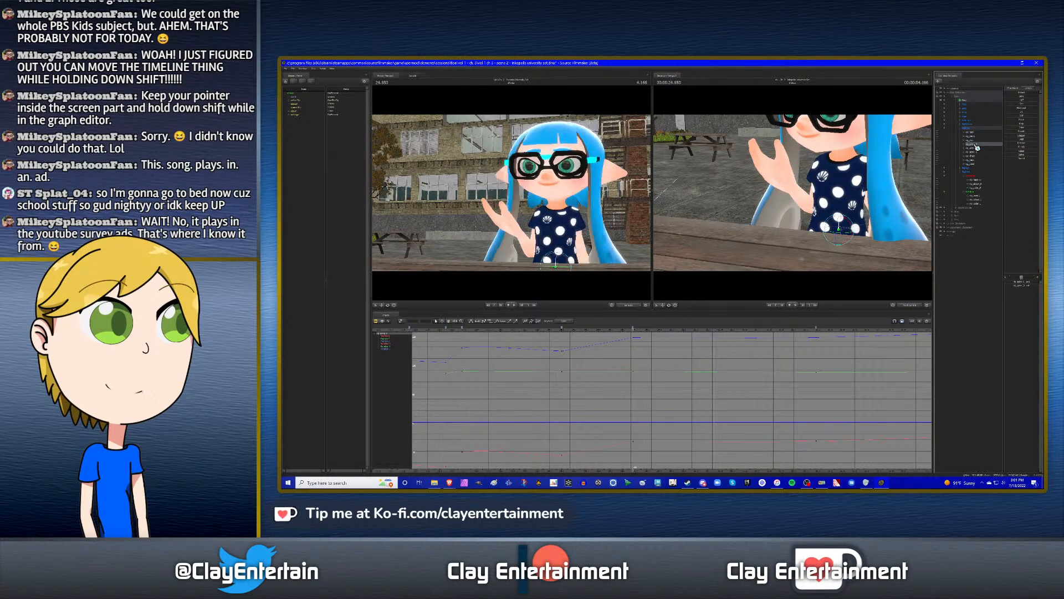
{"action": "key", "text": "Up"}
{"action": "left_click", "coordinate": [978, 180]}
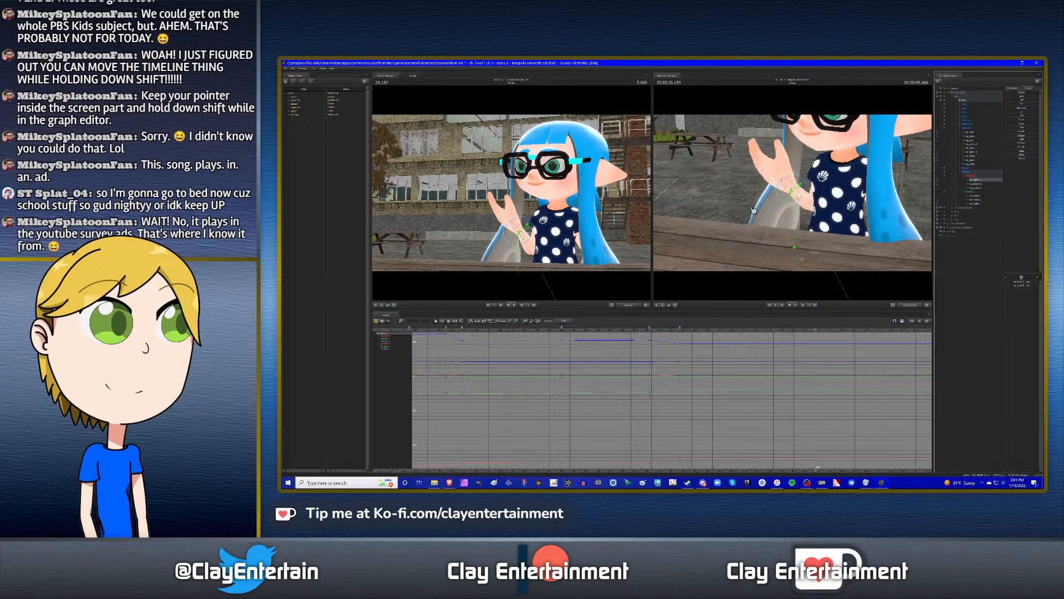
{"action": "left_click_drag", "start_coordinate": [754, 211], "coordinate": [798, 217], "text": "alt"}
{"action": "key", "text": "w"}
{"action": "left_click", "coordinate": [978, 184]}
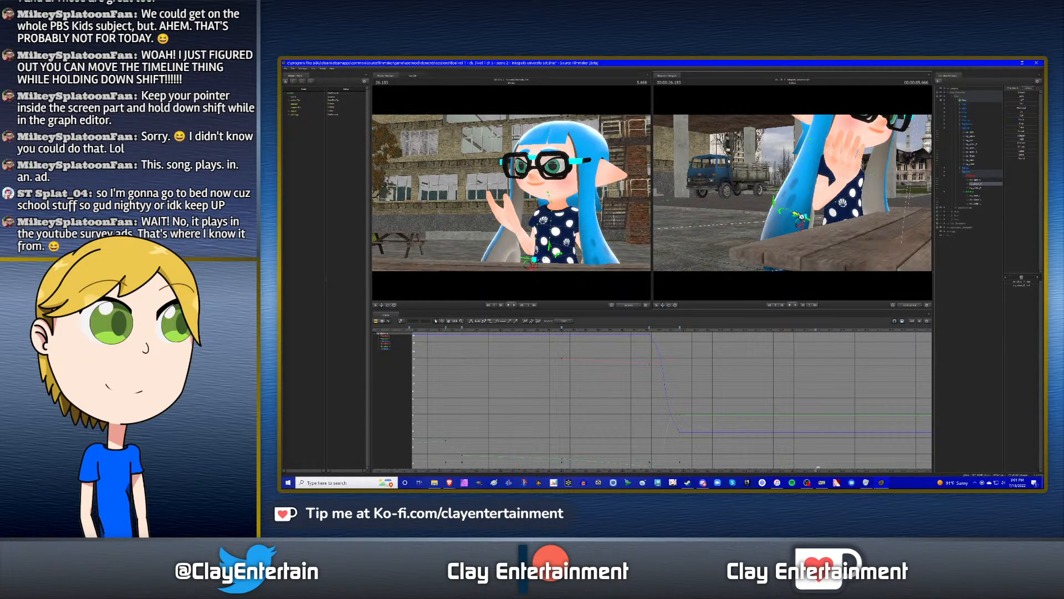
- Adjust the curve tangents of the elbow control's keyframes through the head turn, and replay the motion that follows
{"action": "scroll", "coordinate": [690, 403], "scroll_direction": "down", "scroll_amount": 3}
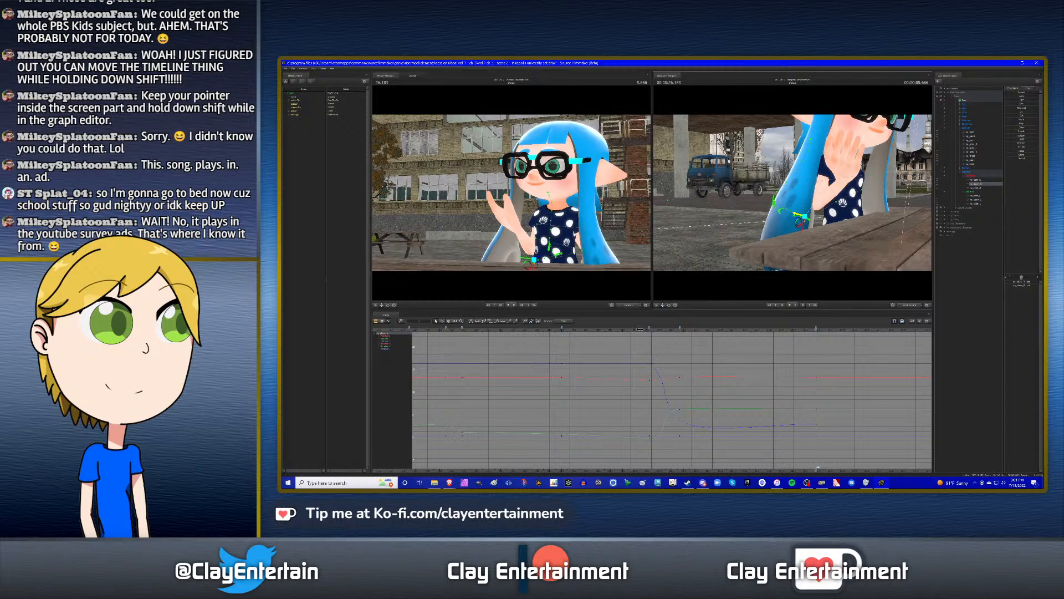
{"action": "left_click_drag", "start_coordinate": [640, 330], "coordinate": [587, 329]}
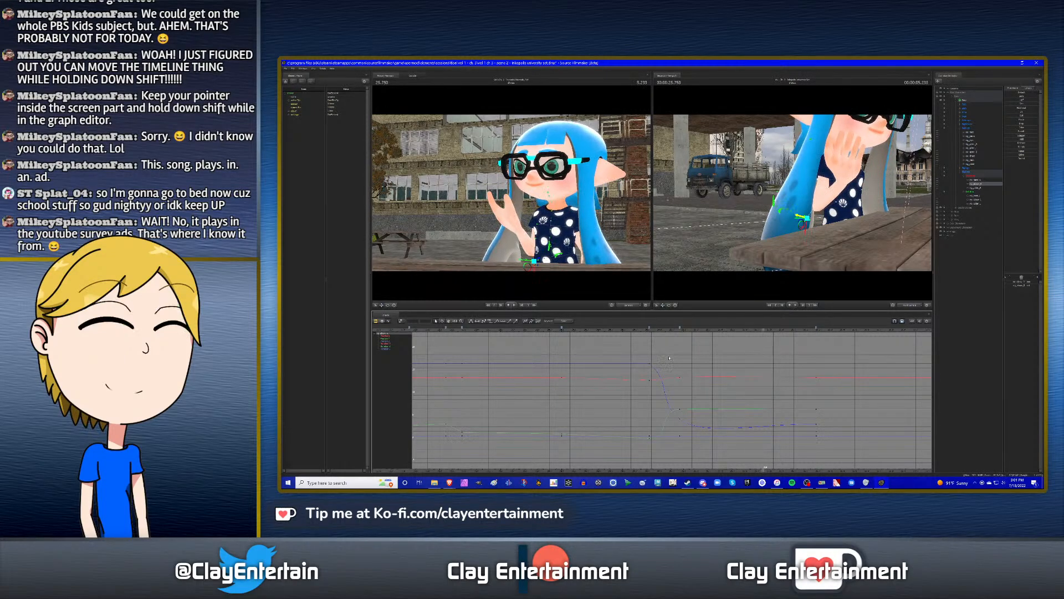
{"action": "scroll", "coordinate": [670, 358], "scroll_direction": "down", "scroll_amount": 4}
{"action": "left_click_drag", "start_coordinate": [815, 445], "coordinate": [546, 351]}
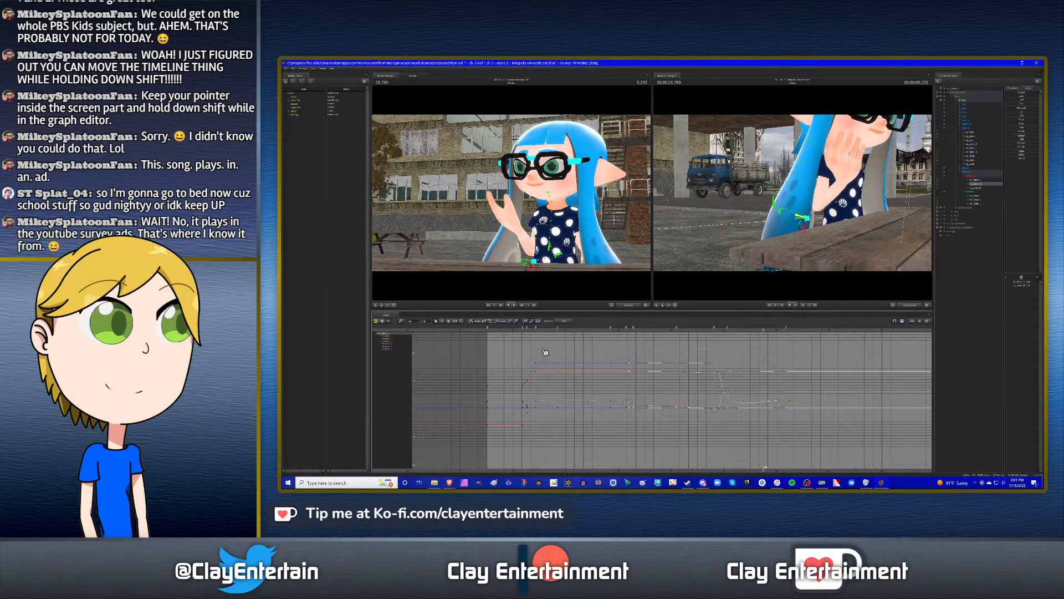
{"action": "left_click", "coordinate": [474, 323]}
{"action": "left_click", "coordinate": [672, 349]}
{"action": "left_click", "coordinate": [658, 328]}
{"action": "key", "text": "space"}
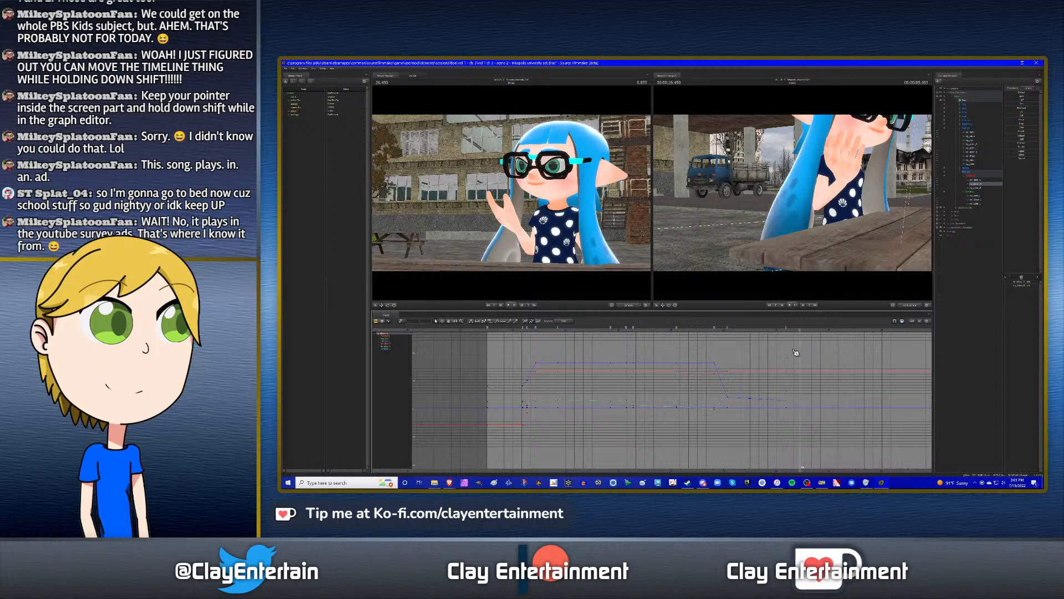
{"action": "key", "text": "space"}
- At the body control's last keyframe in the shot, rotate the raised hand slightly and adjust its elbow control
{"action": "left_click", "coordinate": [974, 146]}
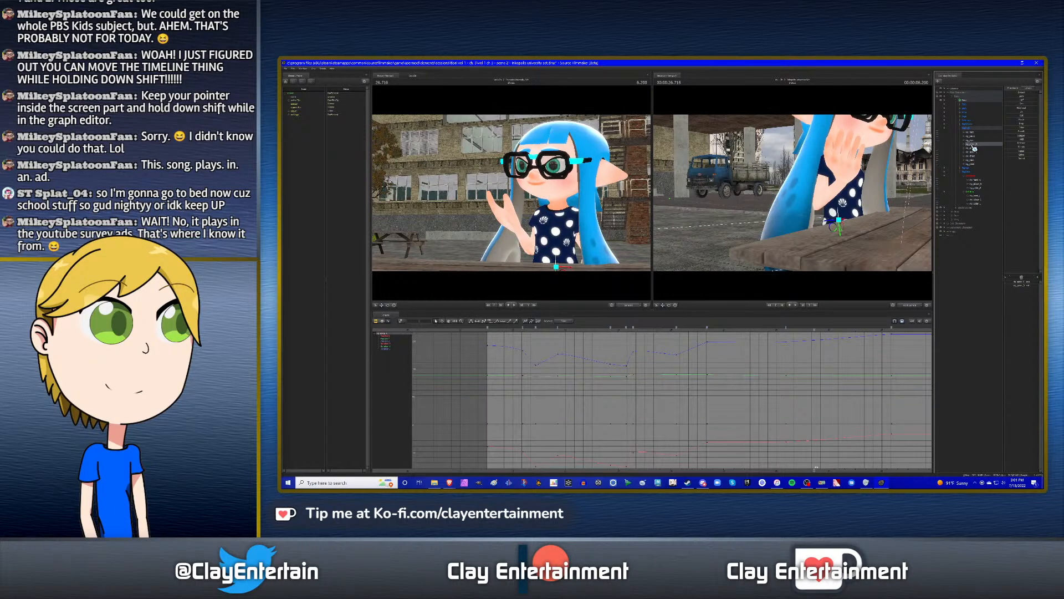
{"action": "key", "text": "Down"}
{"action": "left_click", "coordinate": [982, 180]}
{"action": "left_click_drag", "start_coordinate": [831, 194], "coordinate": [797, 194], "text": "alt"}
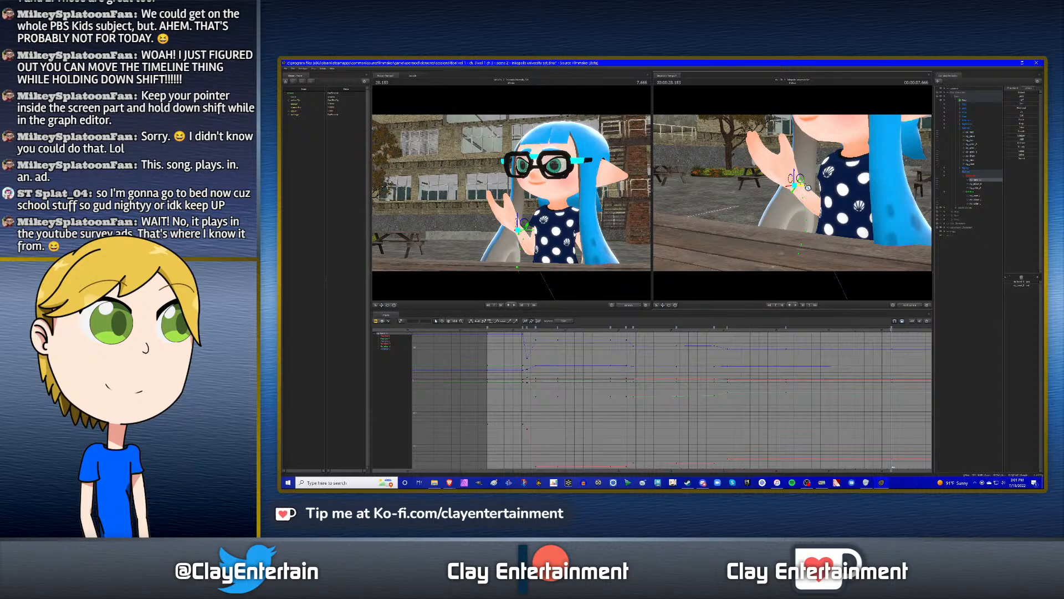
{"action": "key", "text": "e"}
{"action": "left_click_drag", "start_coordinate": [804, 177], "coordinate": [805, 178]}
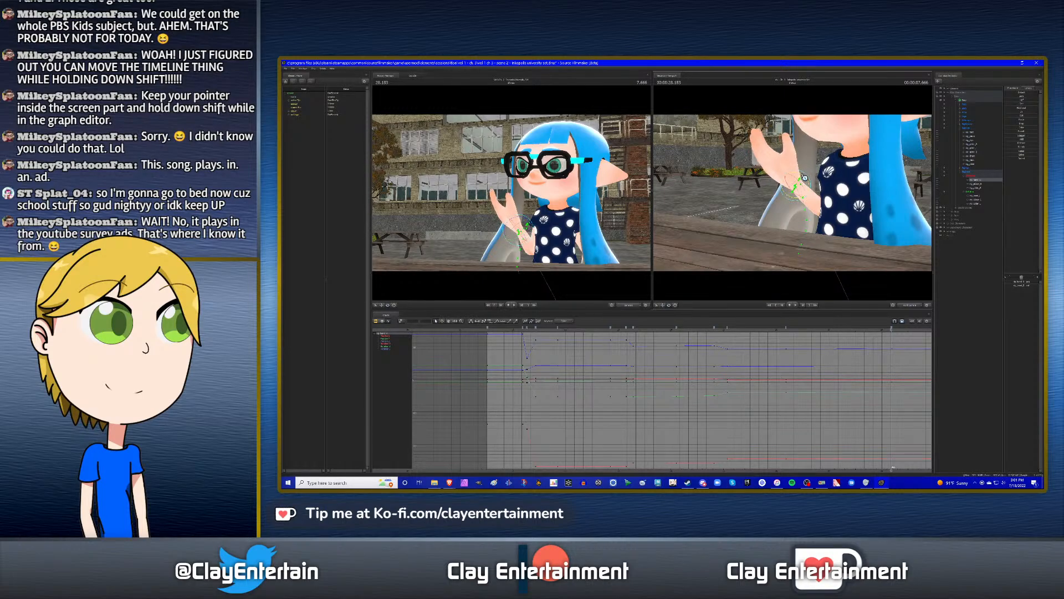
{"action": "left_click", "coordinate": [979, 185]}
{"action": "key", "text": "w"}
{"action": "left_click_drag", "start_coordinate": [732, 210], "coordinate": [789, 215], "text": "alt"}
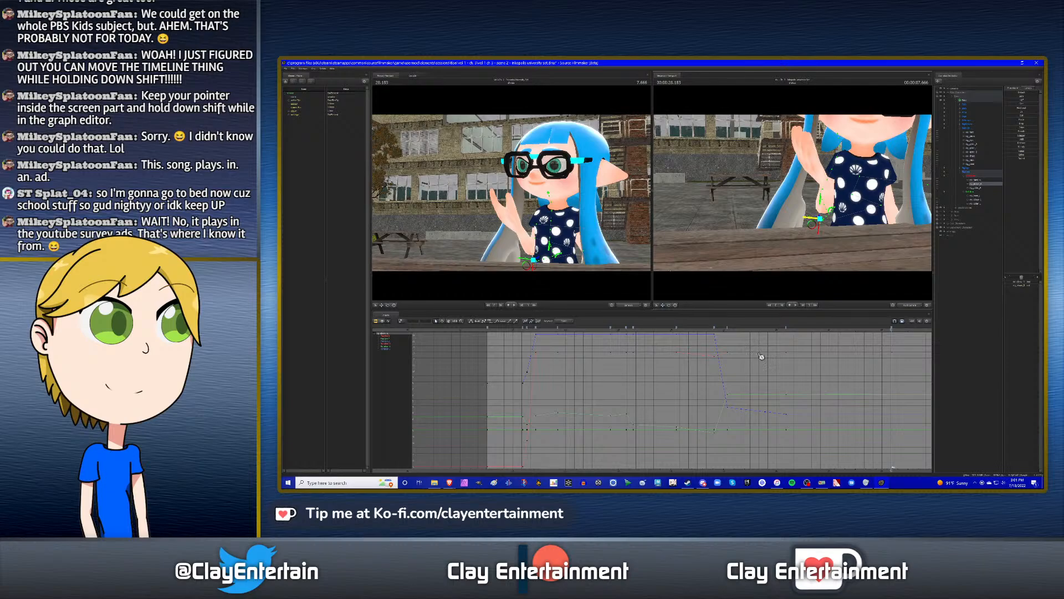
- Frame the elbow control's full curve in the graph, and play the shot from its start to review the arm motion
{"action": "scroll", "coordinate": [761, 356], "scroll_direction": "down", "scroll_amount": 3}
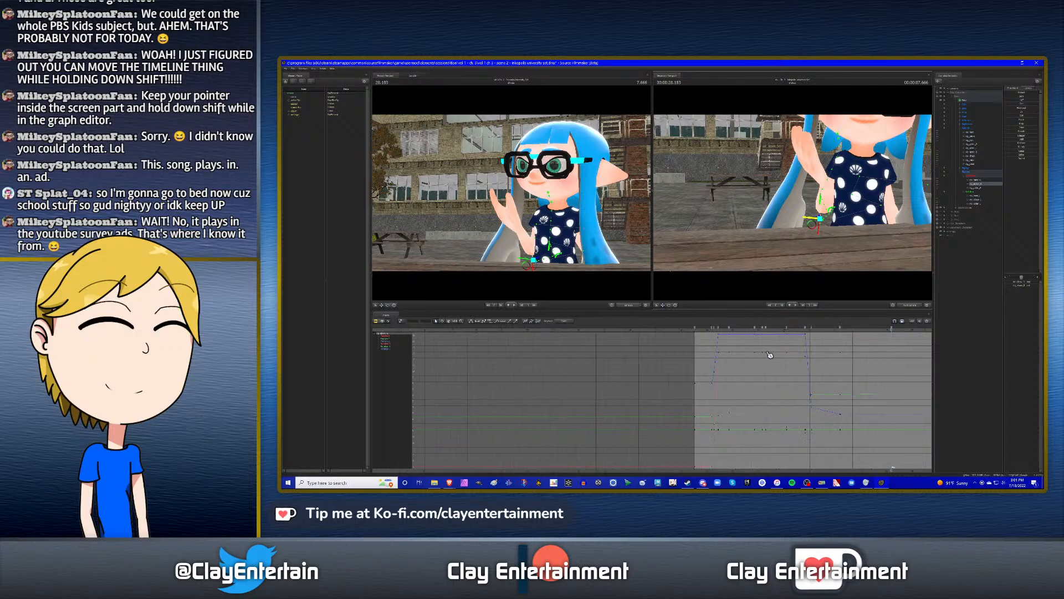
{"action": "left_click", "coordinate": [449, 320]}
{"action": "left_click_drag", "start_coordinate": [752, 379], "coordinate": [560, 382]}
{"action": "key", "text": "space"}
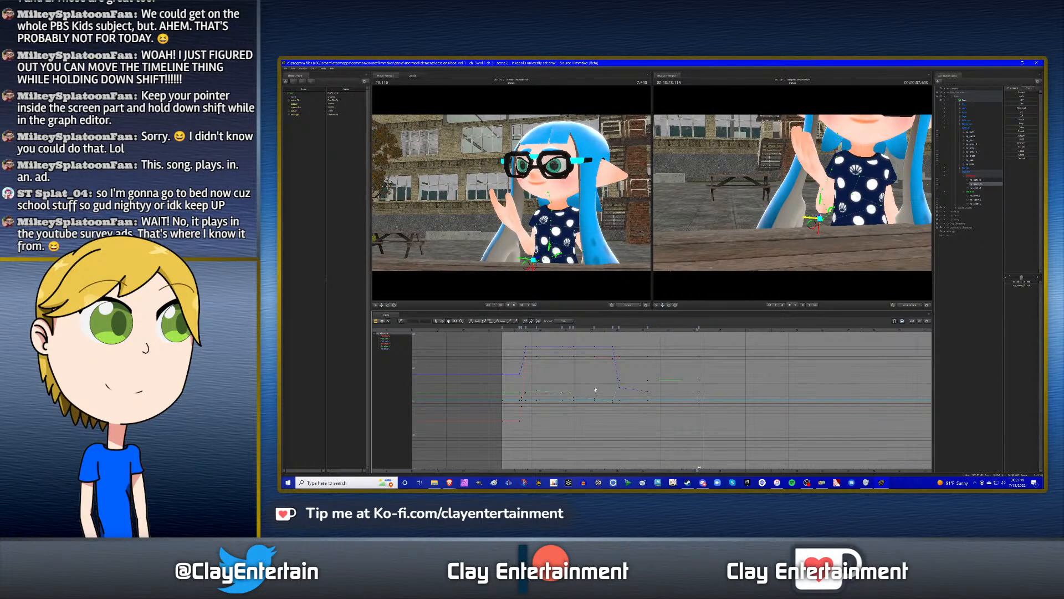
{"action": "key", "text": "Up"}
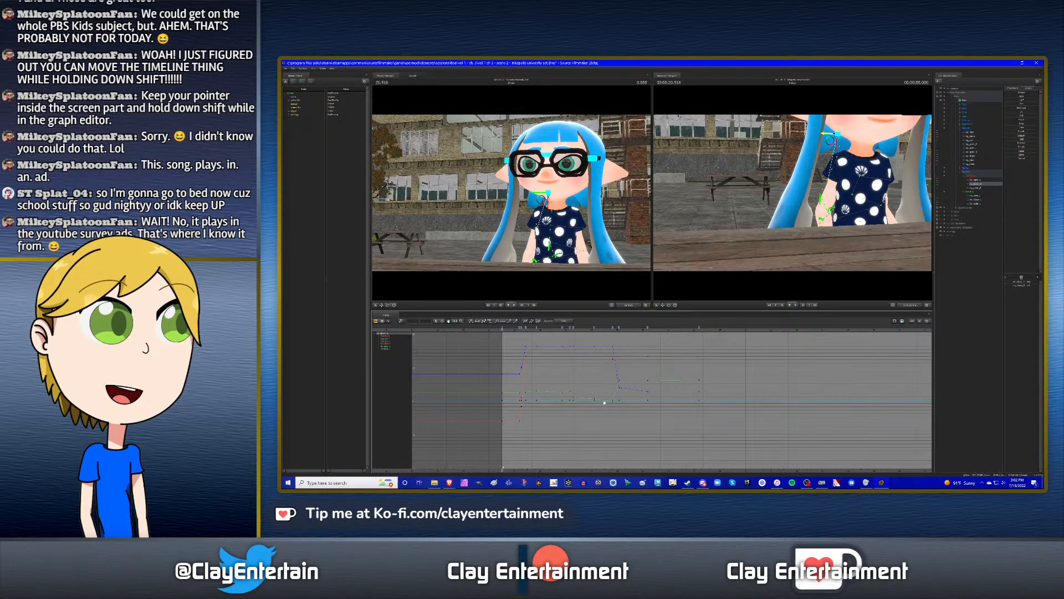
{"action": "key", "text": "space"}
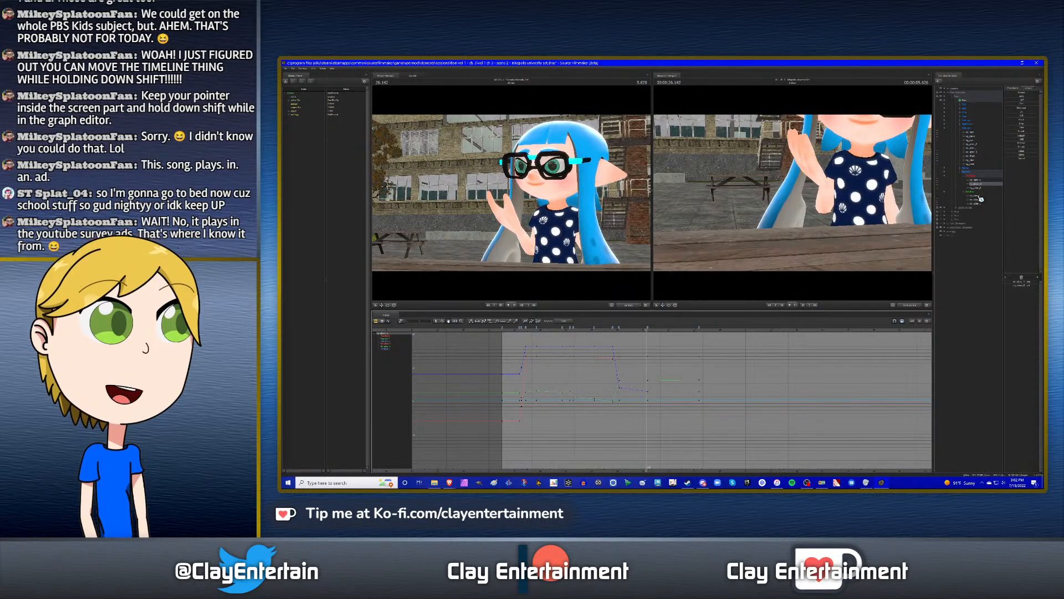
{"action": "key", "text": "space"}
- Compare the lowered arm's hand and elbow keyframes with those of the body control around the head turn
{"action": "left_click_drag", "start_coordinate": [908, 209], "coordinate": [946, 189], "text": "alt"}
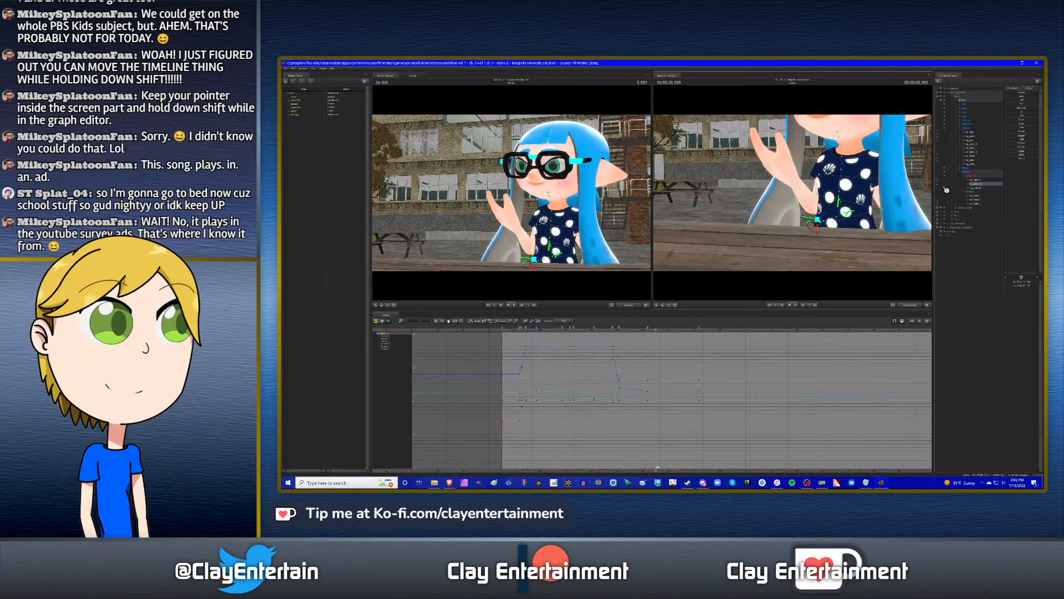
{"action": "left_click", "coordinate": [979, 197]}
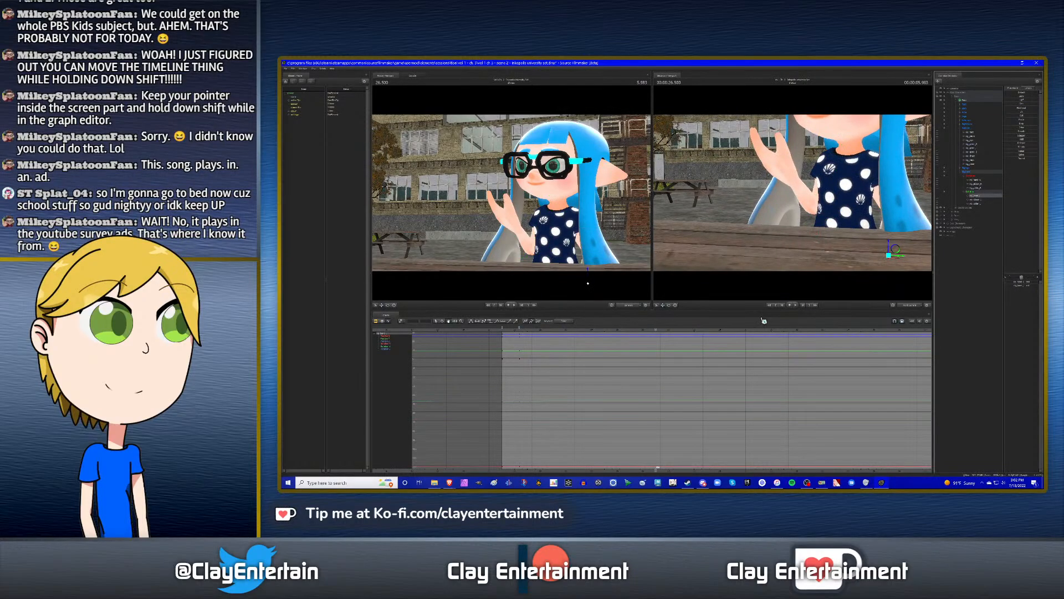
{"action": "left_click", "coordinate": [978, 145]}
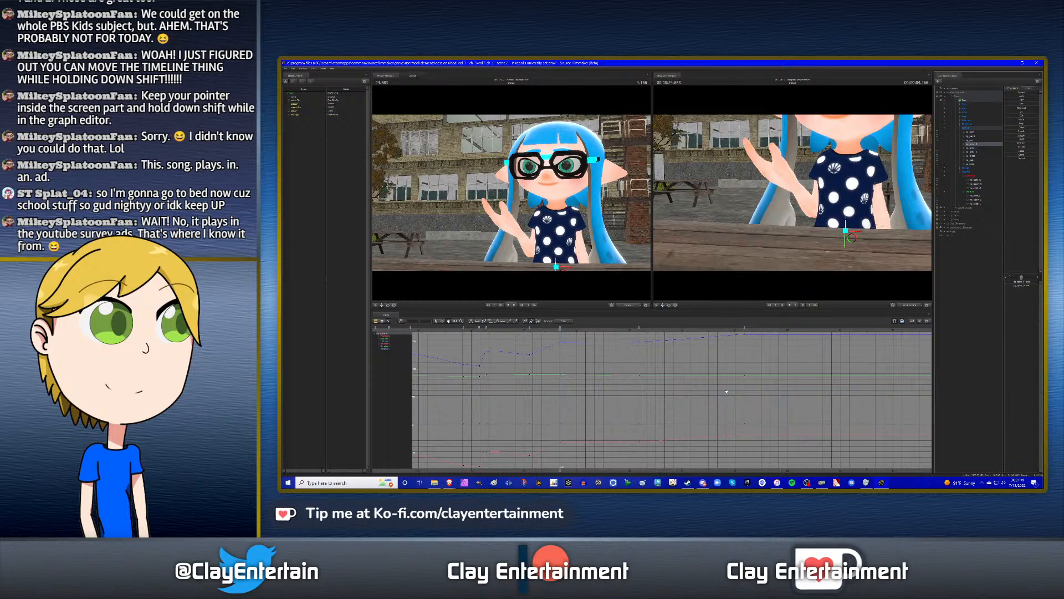
{"action": "key", "text": "Down"}
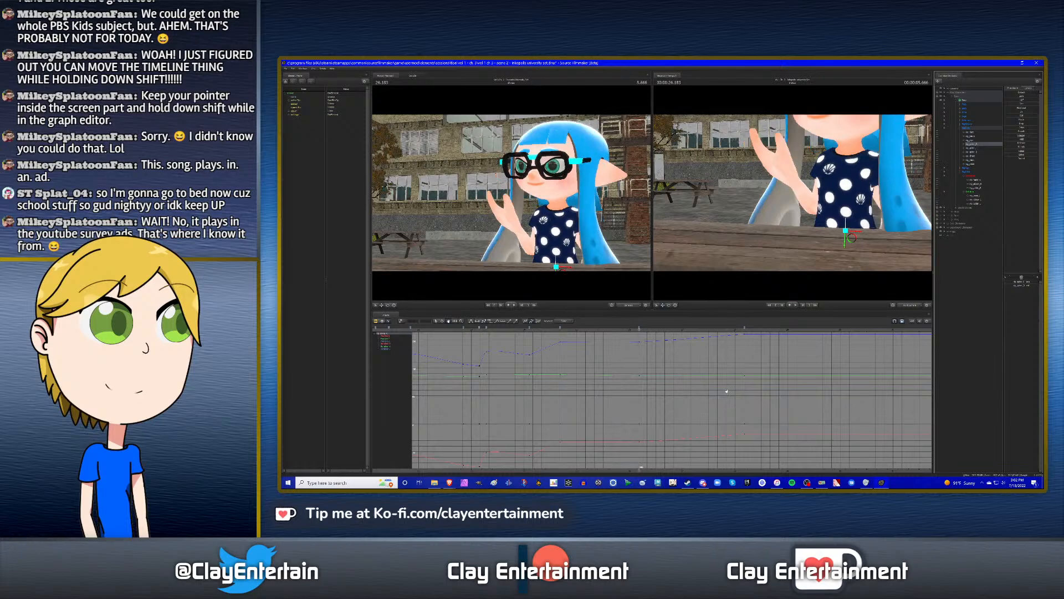
{"action": "left_click", "coordinate": [978, 199]}
{"action": "scroll", "coordinate": [748, 366], "scroll_direction": "down", "scroll_amount": 3}
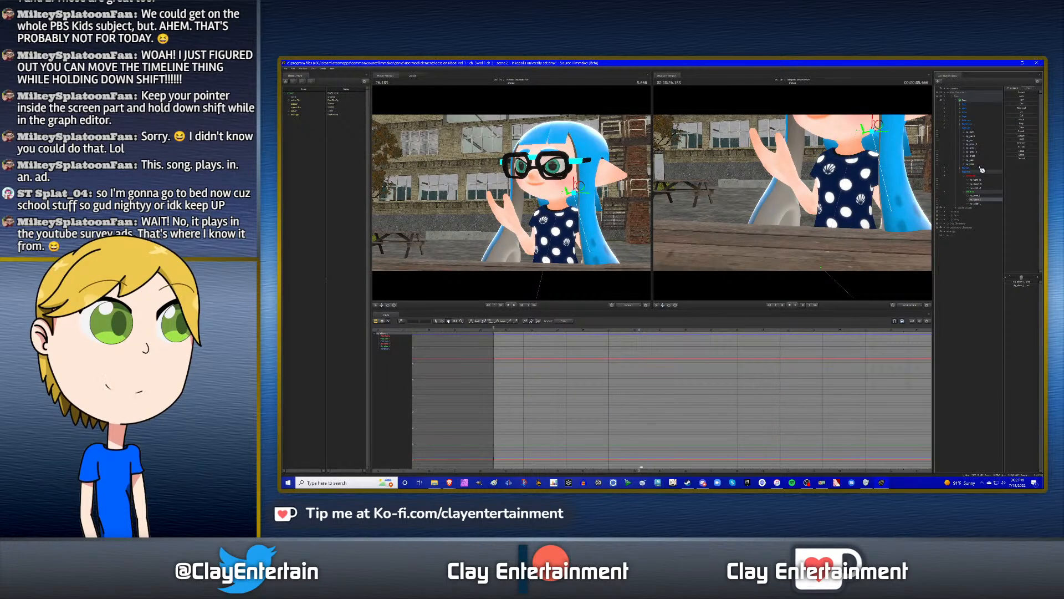
- Keyframe the lowered arm's hand and elbow controls at the frame where the head turn starts, and adjust their curve tangents
{"action": "key", "text": "Up"}
{"action": "left_click", "coordinate": [979, 200]}
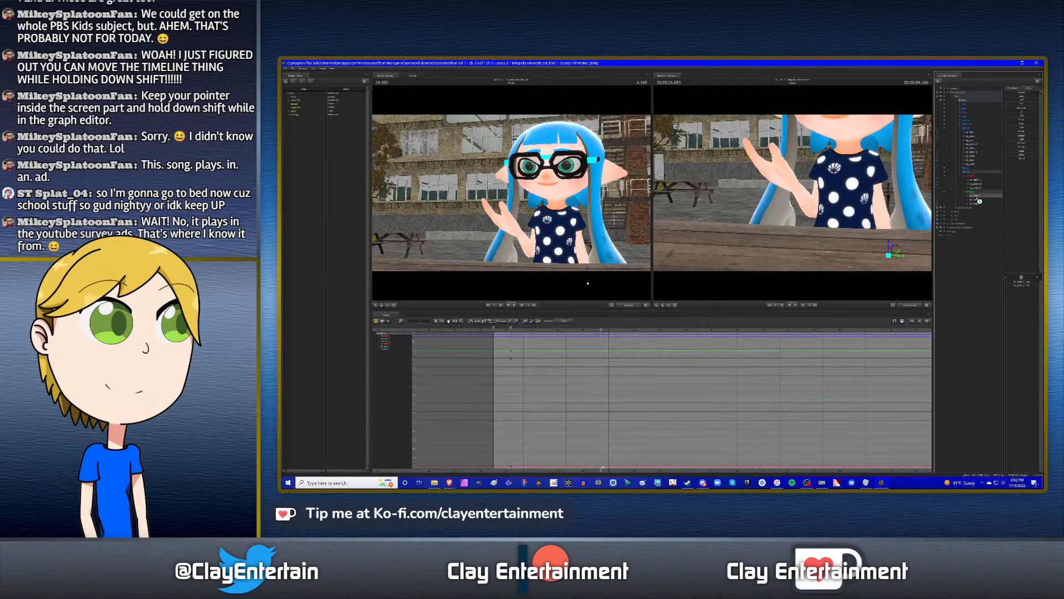
{"action": "left_click", "coordinate": [979, 199]}
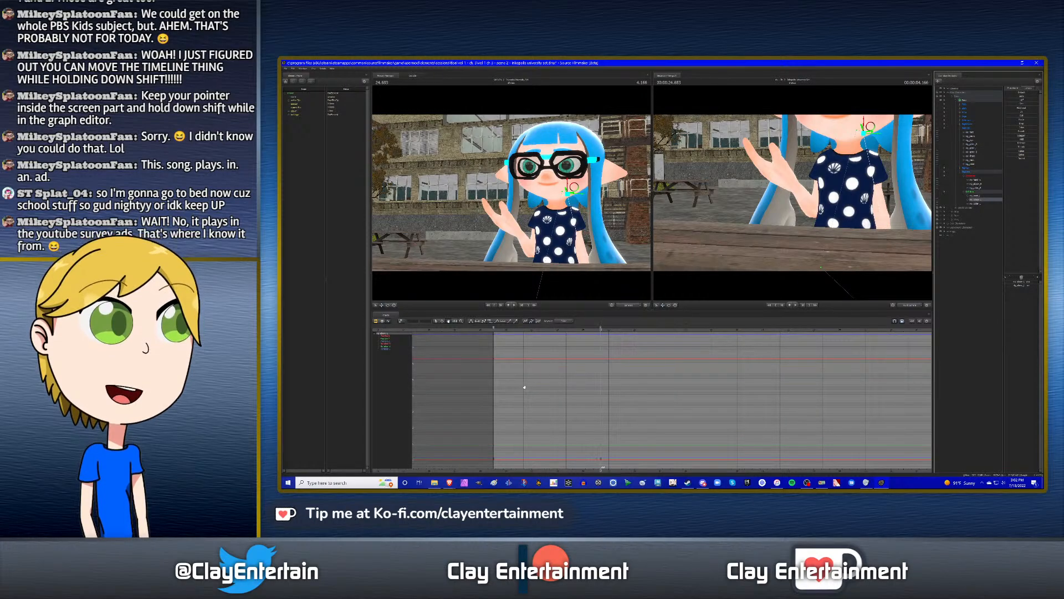
{"action": "left_click", "coordinate": [475, 342]}
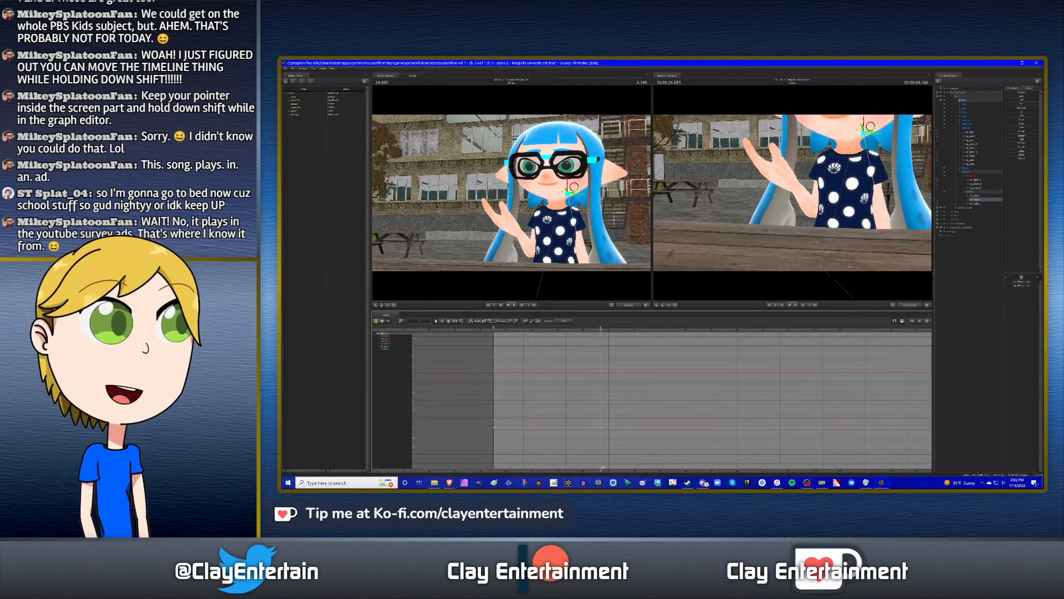
{"action": "key", "text": "ctrl+a"}
{"action": "left_click", "coordinate": [617, 343]}
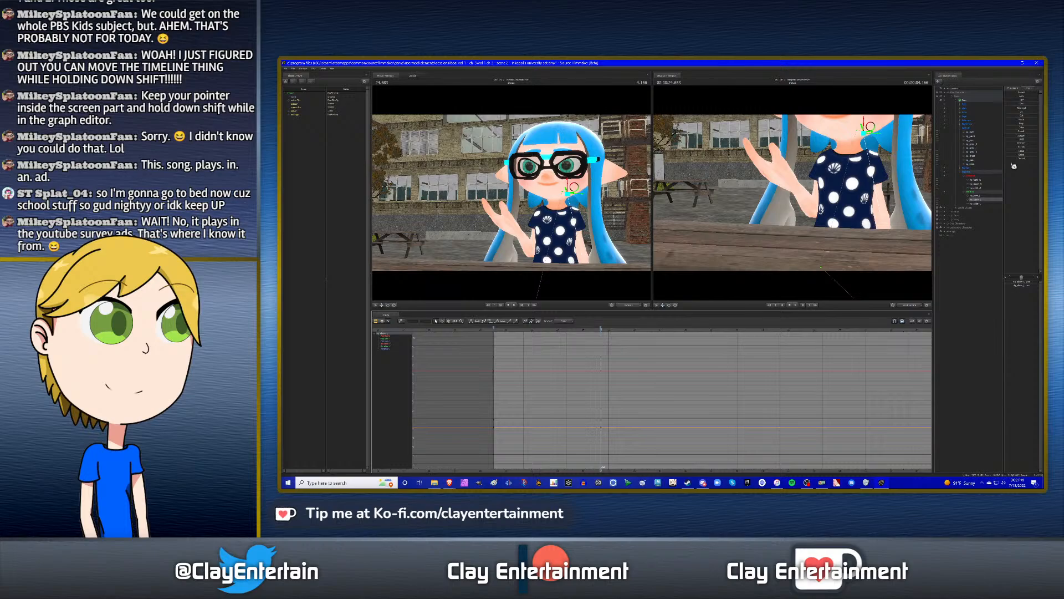
- At the body control's keyframe just after the head turn, shift the lowered arm's elbow control slightly outward
{"action": "left_click", "coordinate": [975, 145]}
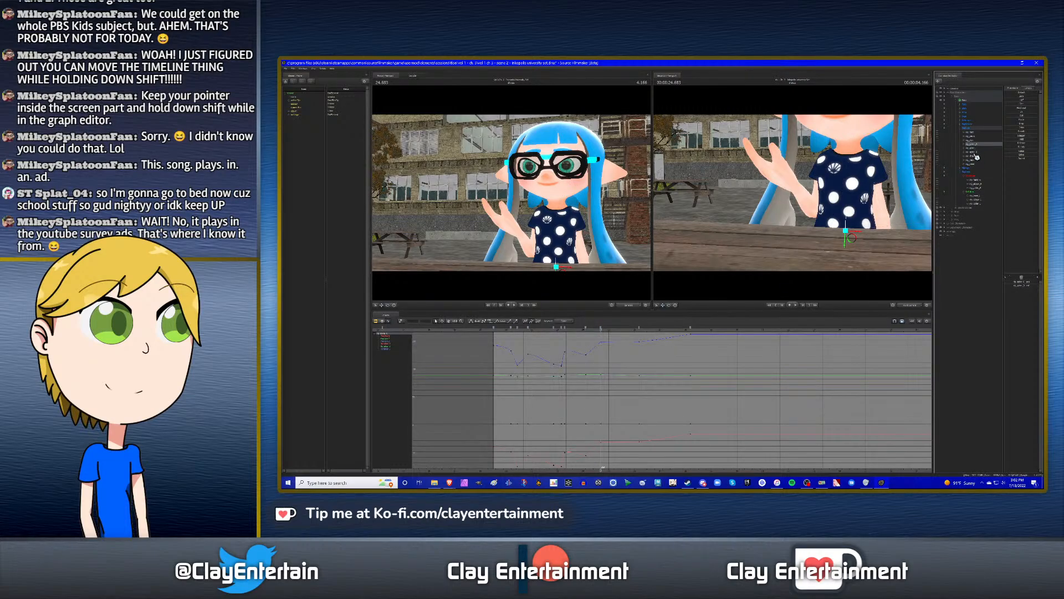
{"action": "left_click", "coordinate": [976, 153]}
{"action": "key", "text": "Down"}
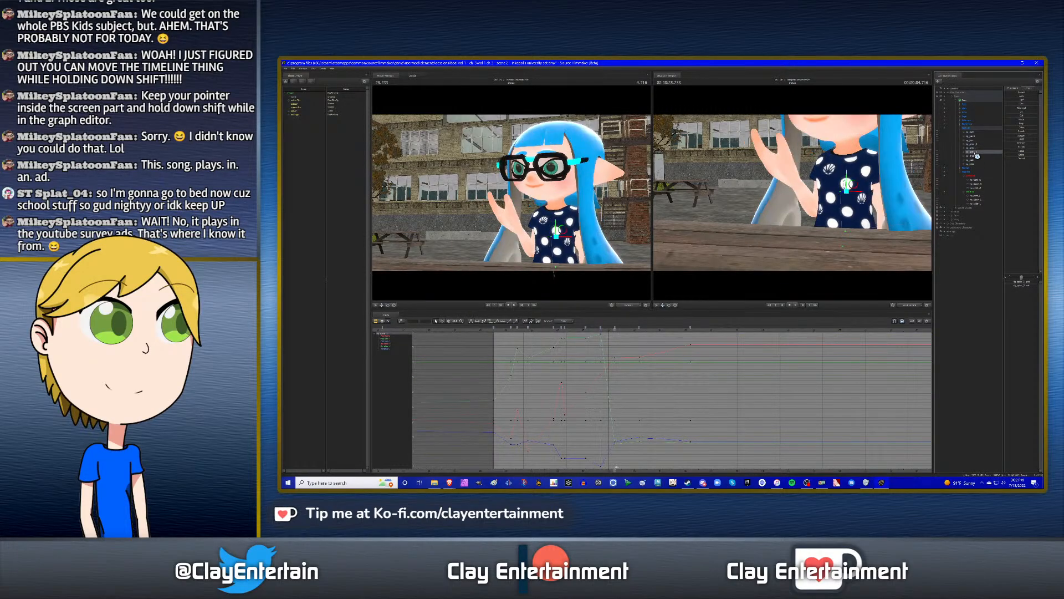
{"action": "left_click", "coordinate": [978, 200]}
{"action": "left_click_drag", "start_coordinate": [793, 194], "coordinate": [690, 197]}
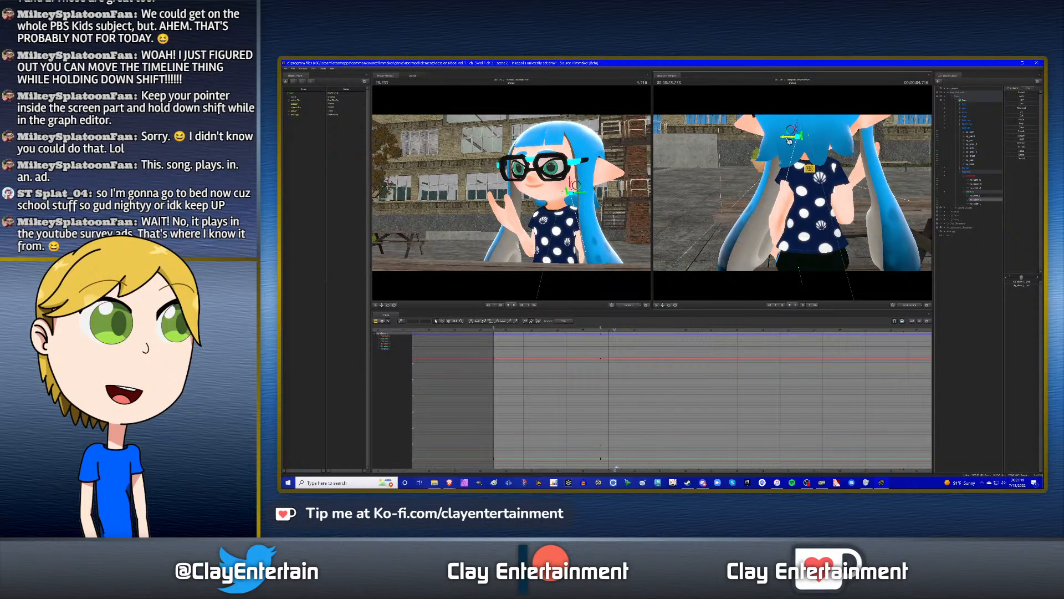
{"action": "left_click_drag", "start_coordinate": [789, 140], "coordinate": [780, 142]}
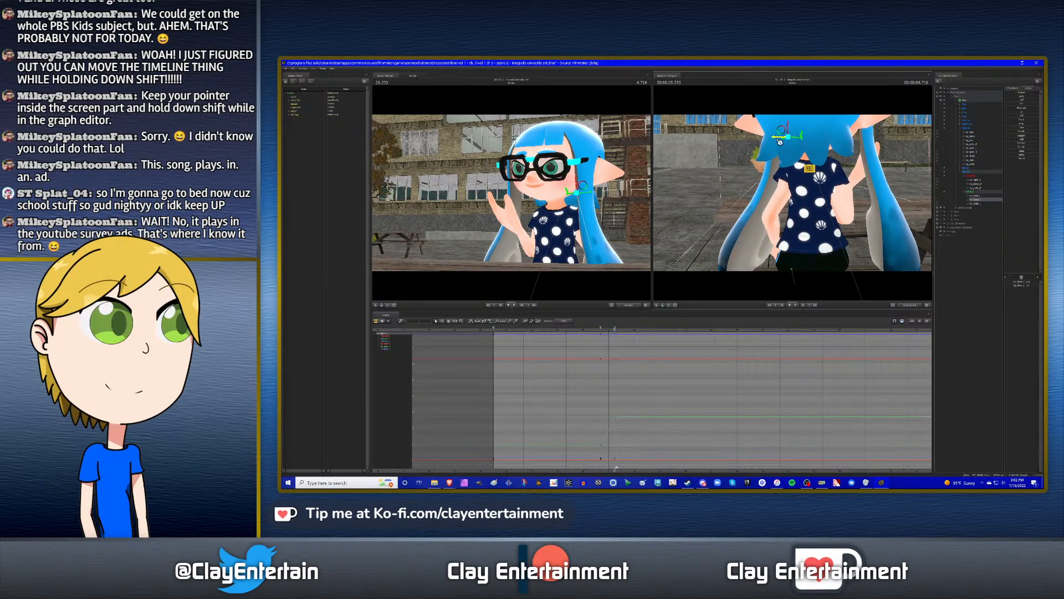
- Try to reposition the lowered arm's hand control at the body control's later keyframe, and undo the change
{"action": "left_click", "coordinate": [973, 147]}
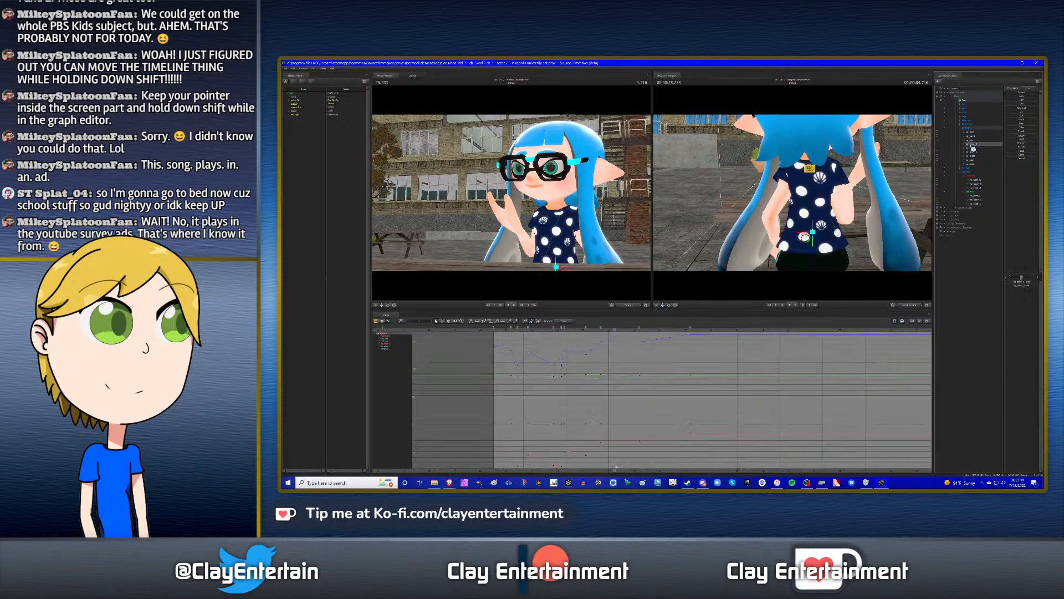
{"action": "key", "text": "Down"}
{"action": "left_click", "coordinate": [976, 197]}
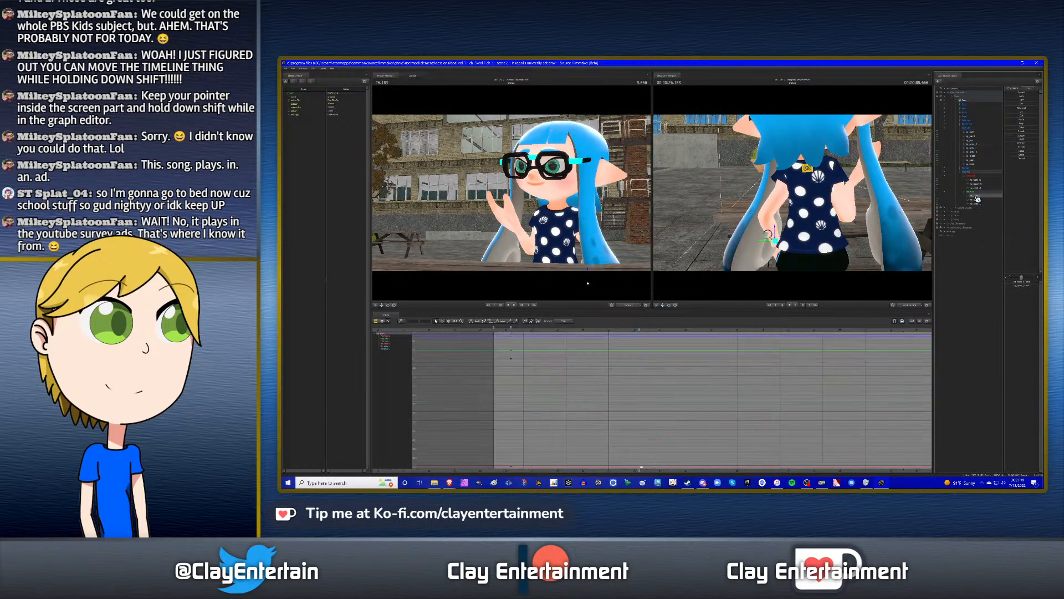
{"action": "left_click_drag", "start_coordinate": [817, 216], "coordinate": [790, 200], "text": "alt"}
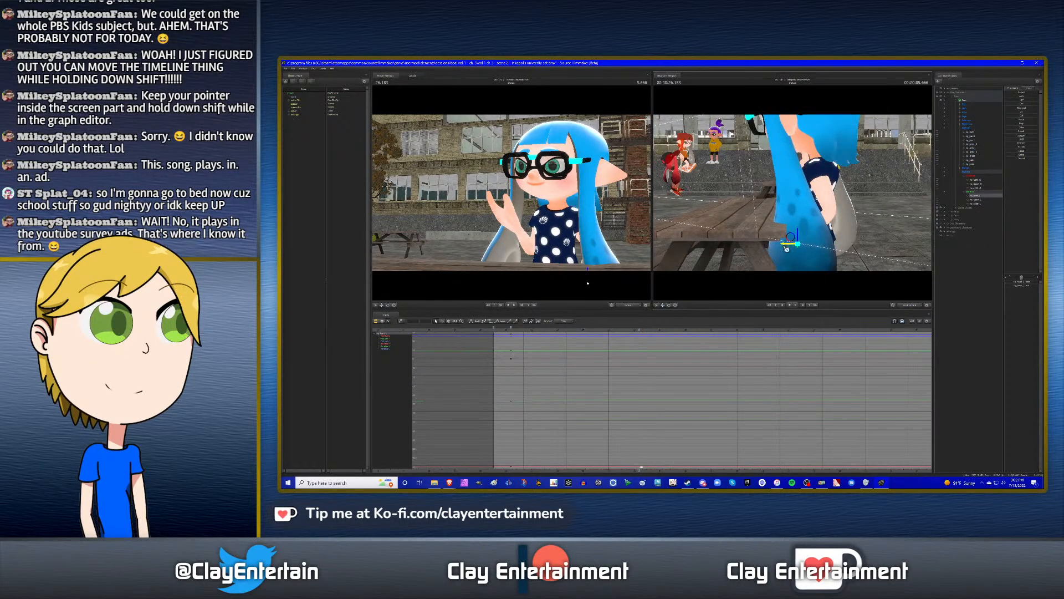
{"action": "left_click_drag", "start_coordinate": [804, 247], "coordinate": [795, 258], "text": "alt"}
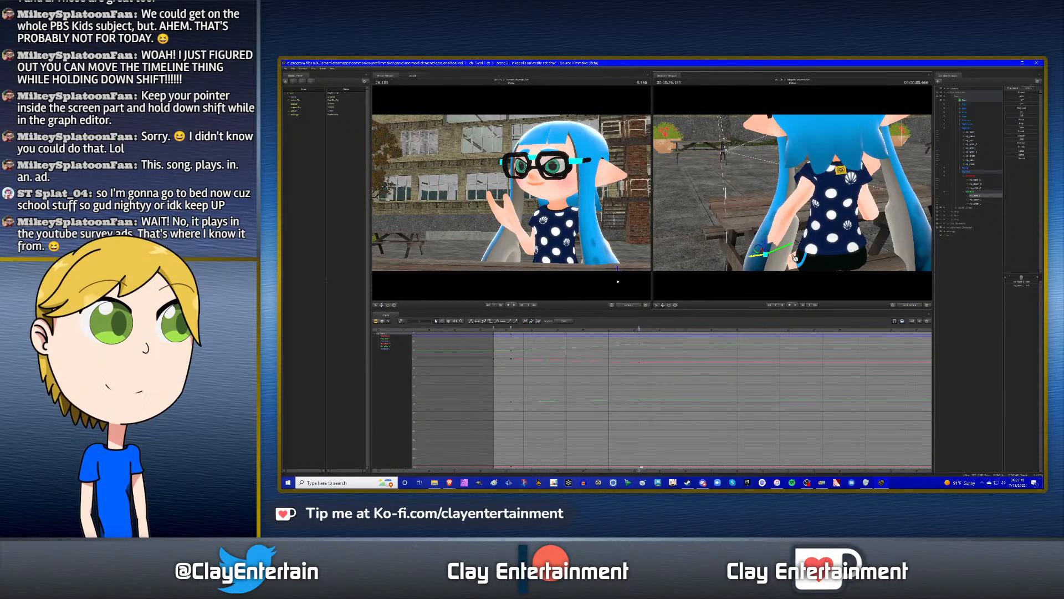
{"action": "key", "text": "ctrl+z"}
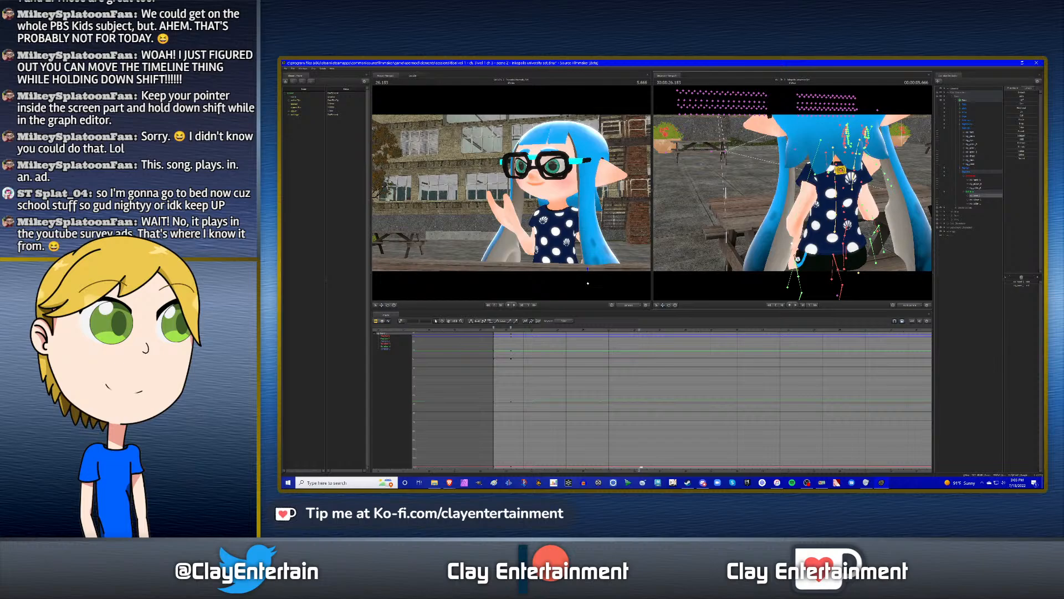
- Clean up the lowered hand control's curve, deleting its extra keyframe near the shot's start and the stray one far past the shot
{"action": "scroll", "coordinate": [569, 378], "scroll_direction": "down", "scroll_amount": 3}
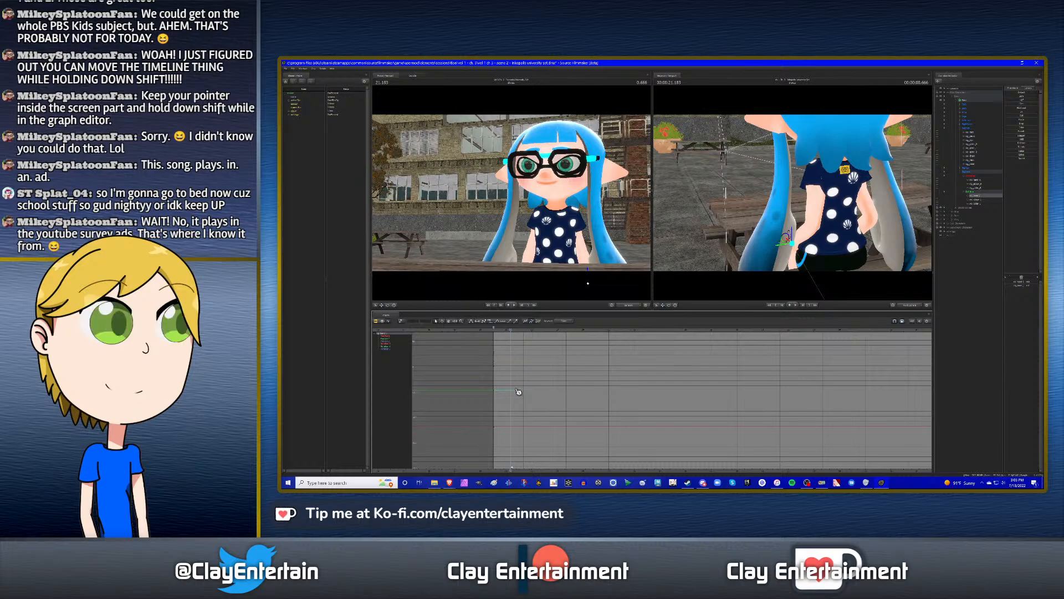
{"action": "key", "text": "ctrl+a"}
{"action": "left_click", "coordinate": [508, 334]}
{"action": "right_click", "coordinate": [494, 329]}
{"action": "left_click", "coordinate": [511, 344]}
{"action": "scroll", "coordinate": [634, 342], "scroll_direction": "down", "scroll_amount": 6}
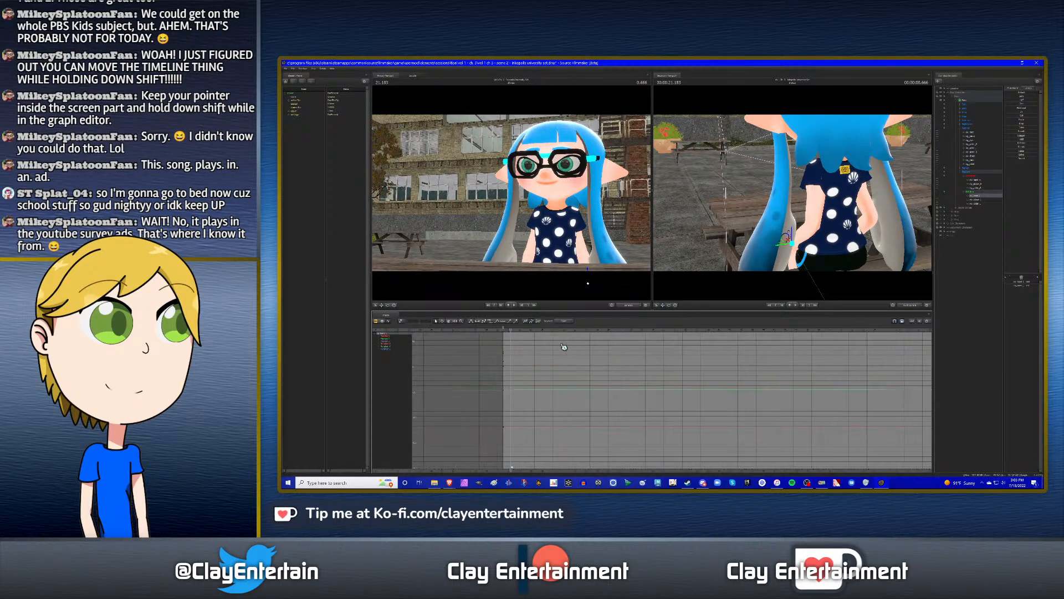
{"action": "left_click", "coordinate": [765, 331]}
{"action": "right_click", "coordinate": [765, 332]}
{"action": "left_click", "coordinate": [778, 350]}
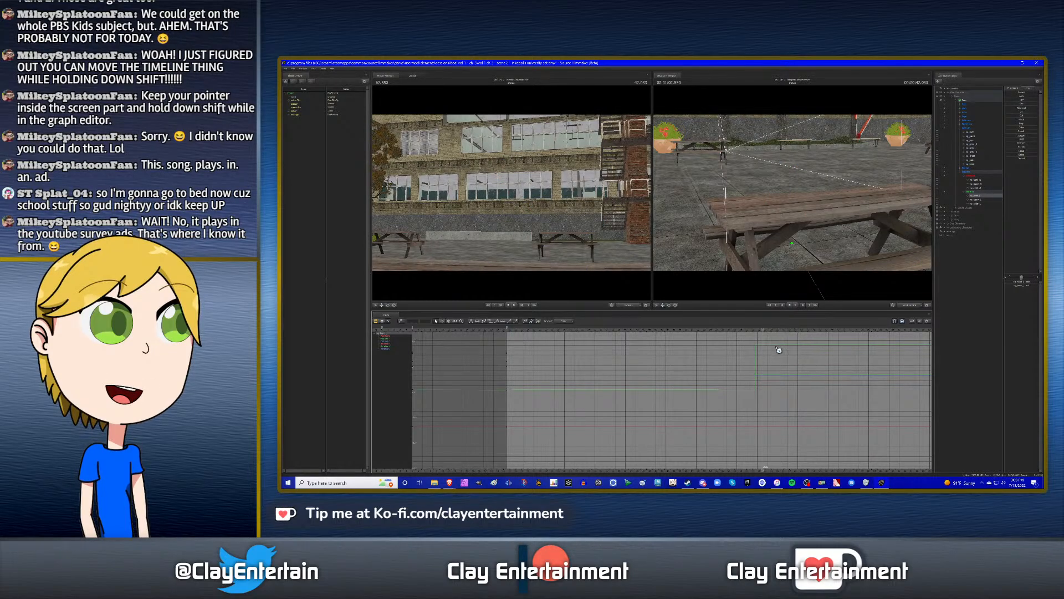
{"action": "right_click", "coordinate": [765, 330]}
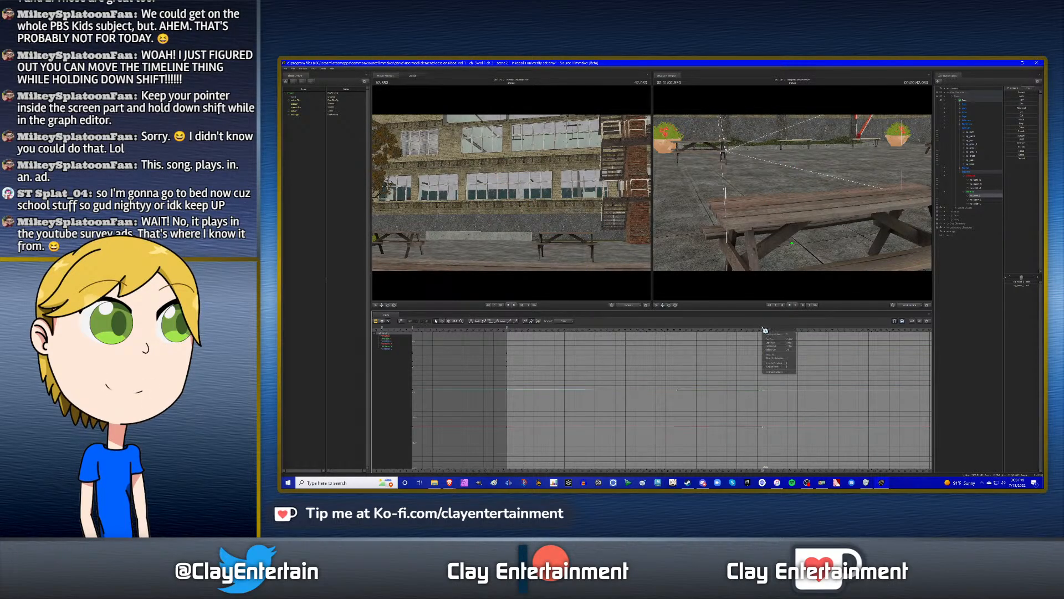
{"action": "left_click", "coordinate": [771, 351]}
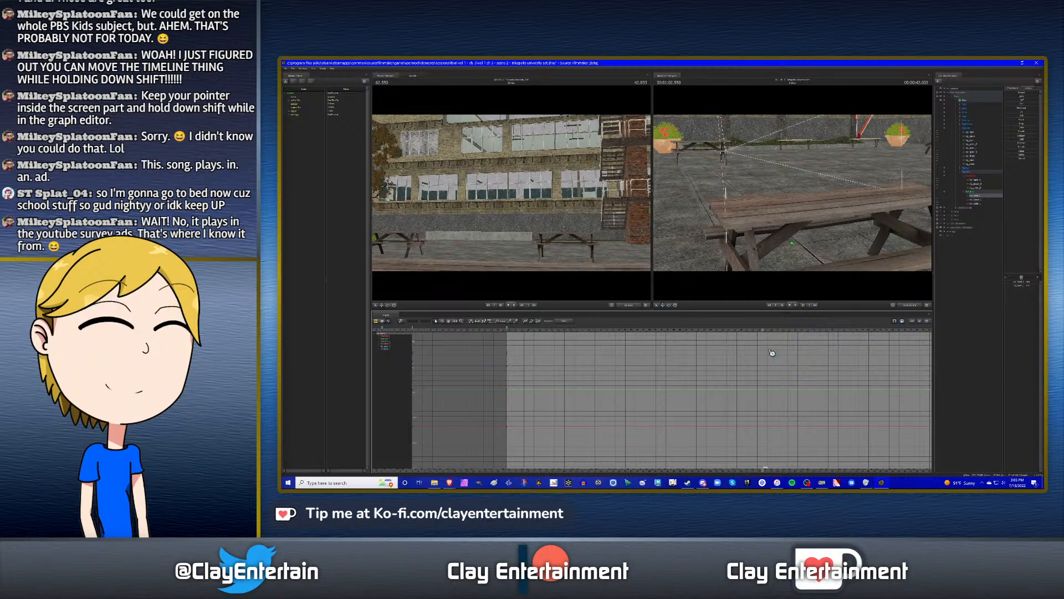
{"action": "key", "text": "Home"}
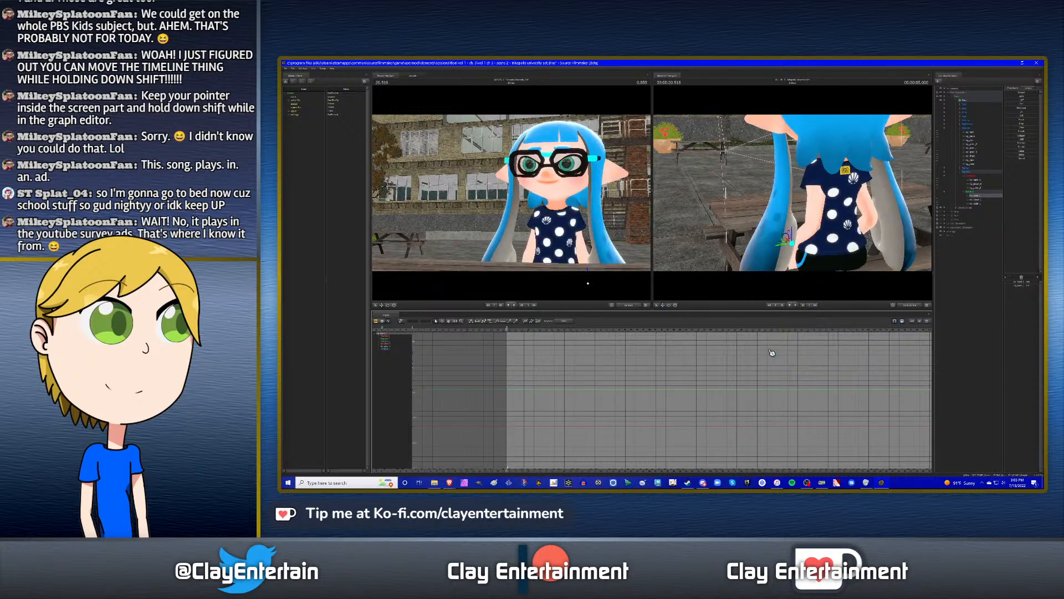
- Select the raised hand's control and play the shot through the head turn to review the arm motion
{"action": "left_click", "coordinate": [979, 179]}
{"action": "right_click_drag", "start_coordinate": [507, 366], "coordinate": [573, 373], "text": "alt"}
{"action": "mouse_move", "coordinate": [553, 330]}
{"action": "left_mouse_down"}
{"action": "mouse_move", "coordinate": [729, 338]}
{"action": "mouse_move", "coordinate": [638, 336]}
{"action": "left_mouse_up"}
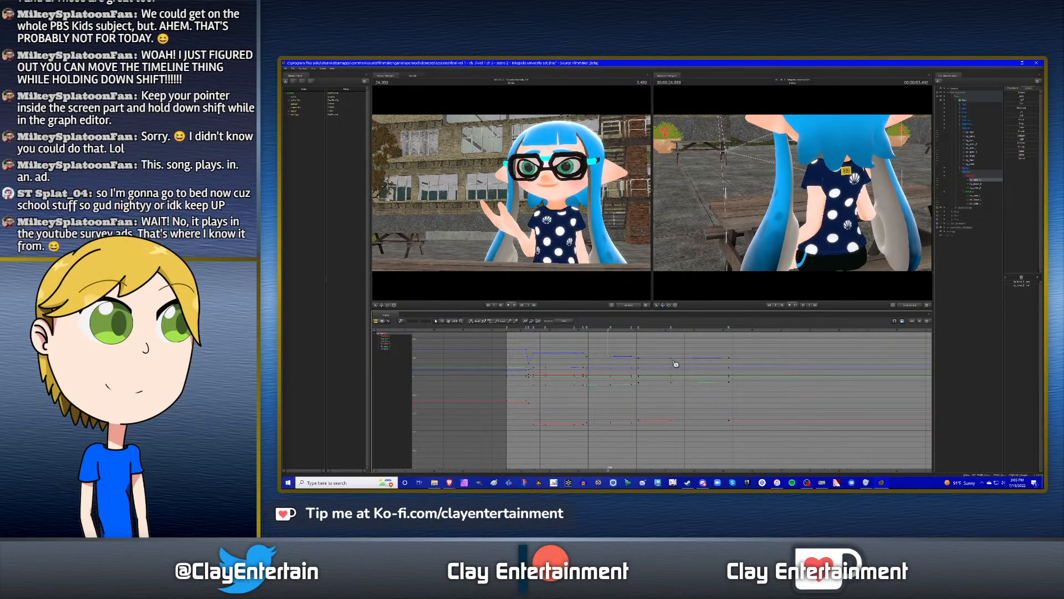
{"action": "key", "text": "space"}
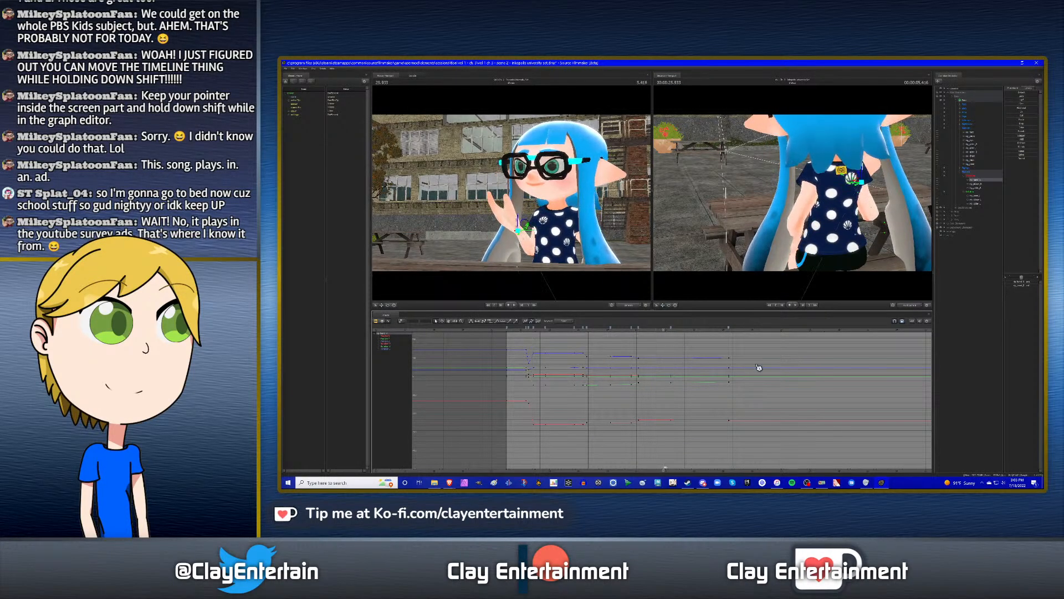
- Move the lowered arm's elbow control slightly farther outward at its keyframe after the head turn, and replay the motion
{"action": "left_click", "coordinate": [977, 200]}
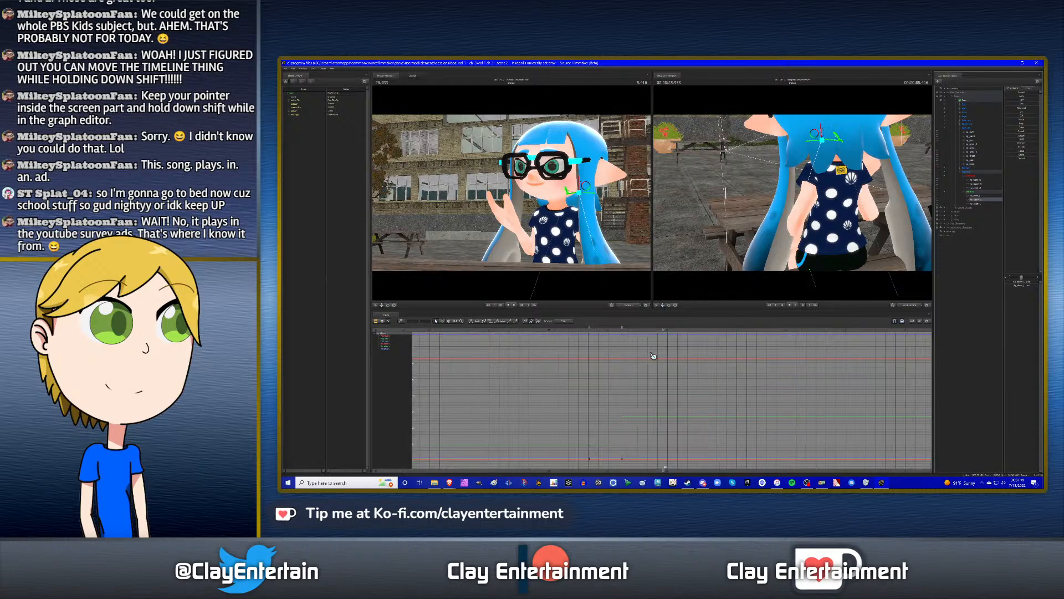
{"action": "left_click_drag", "start_coordinate": [584, 333], "coordinate": [638, 344]}
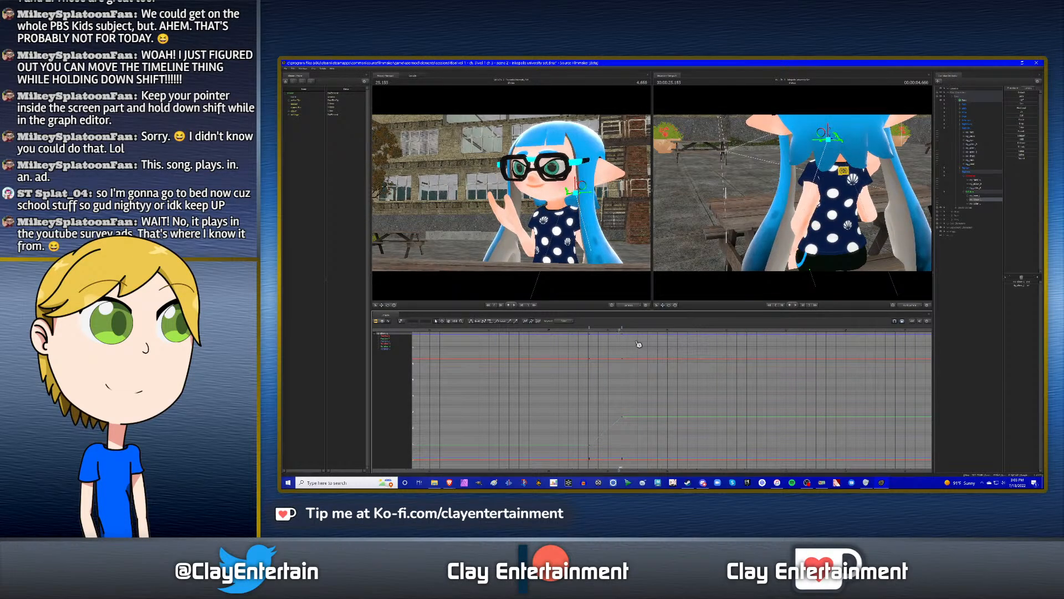
{"action": "key", "text": "Right"}
{"action": "key", "text": "Right"}
{"action": "key", "text": "Right"}
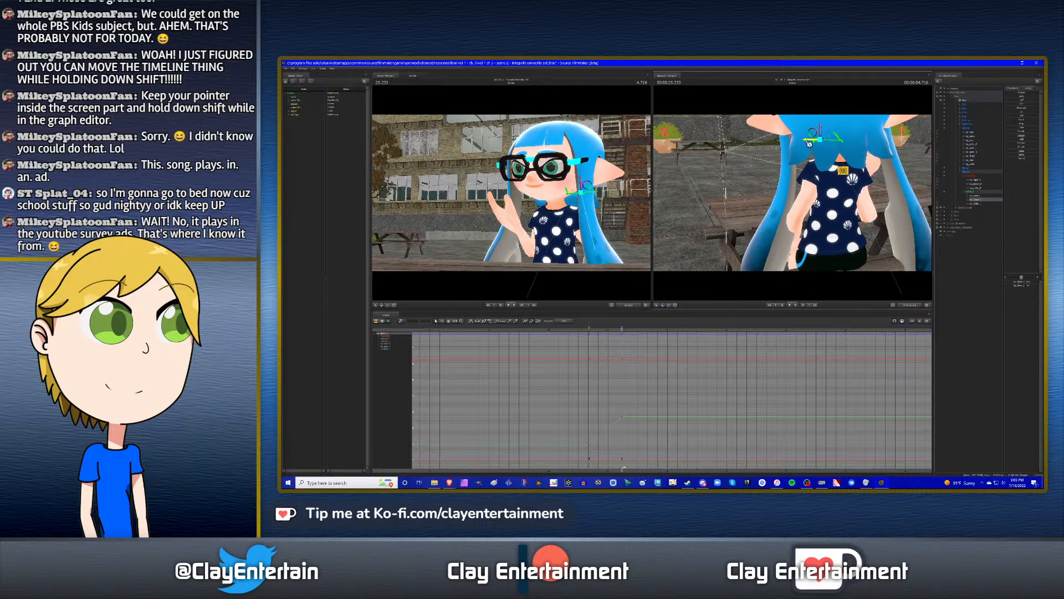
{"action": "left_click_drag", "start_coordinate": [809, 143], "coordinate": [805, 143]}
{"action": "key", "text": "Up"}
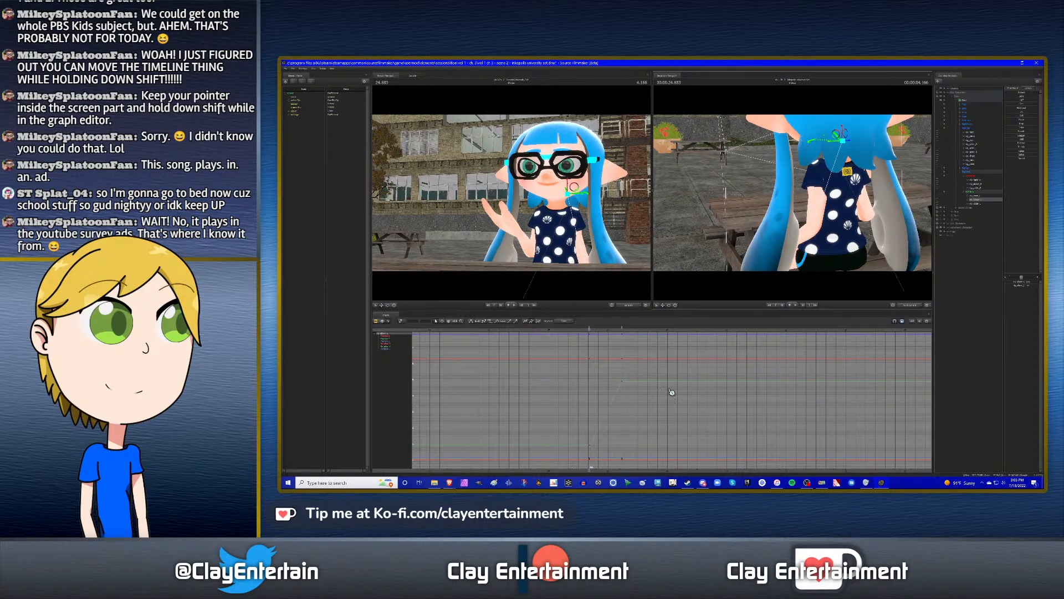
{"action": "key", "text": "space"}
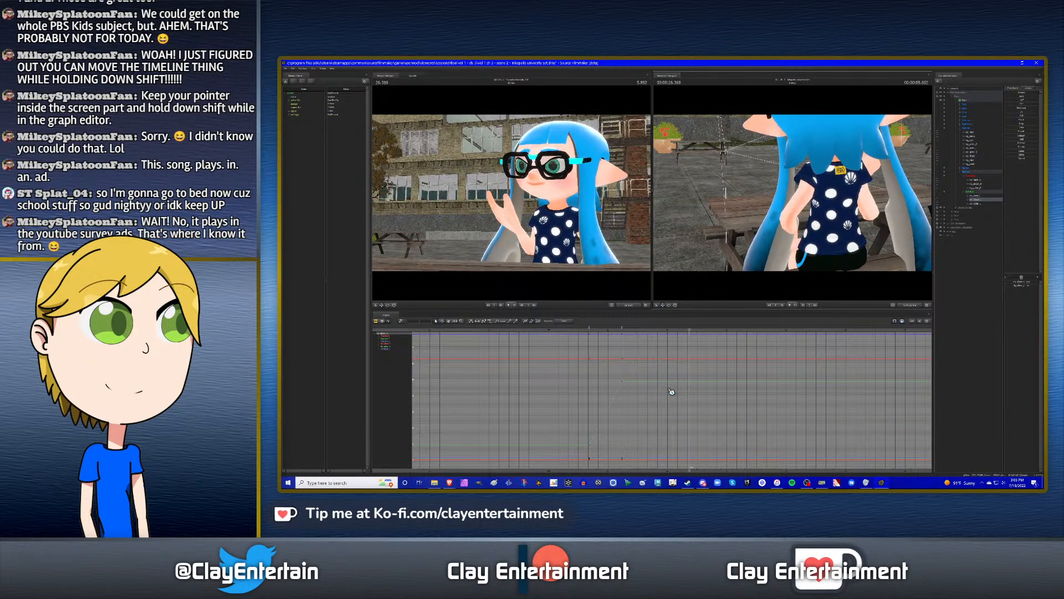
{"action": "left_click", "coordinate": [576, 330]}
{"action": "key", "text": "space"}
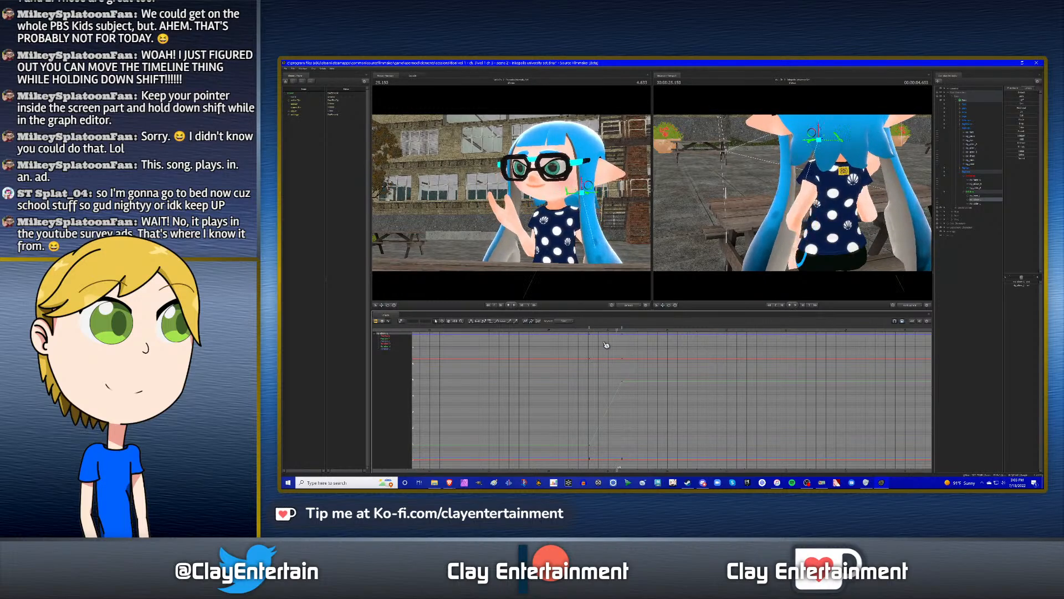
- Shift the lowered elbow control's second head-turn keyframe a few frames earlier, and play back the faster movement
{"action": "scroll", "coordinate": [607, 345], "scroll_direction": "up", "scroll_amount": 2}
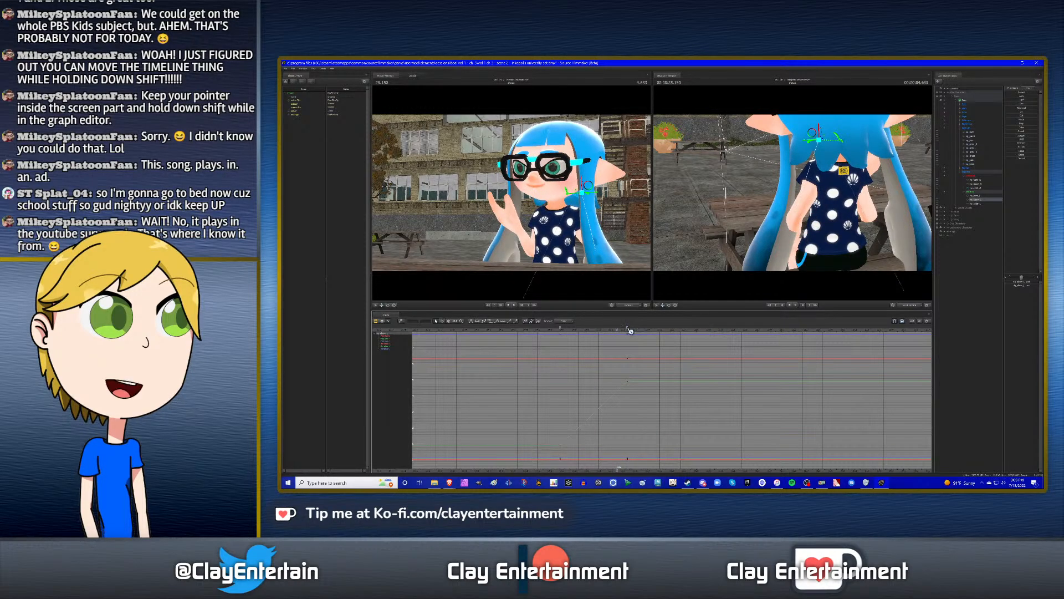
{"action": "left_click_drag", "start_coordinate": [627, 328], "coordinate": [605, 327]}
{"action": "left_click", "coordinate": [589, 344]}
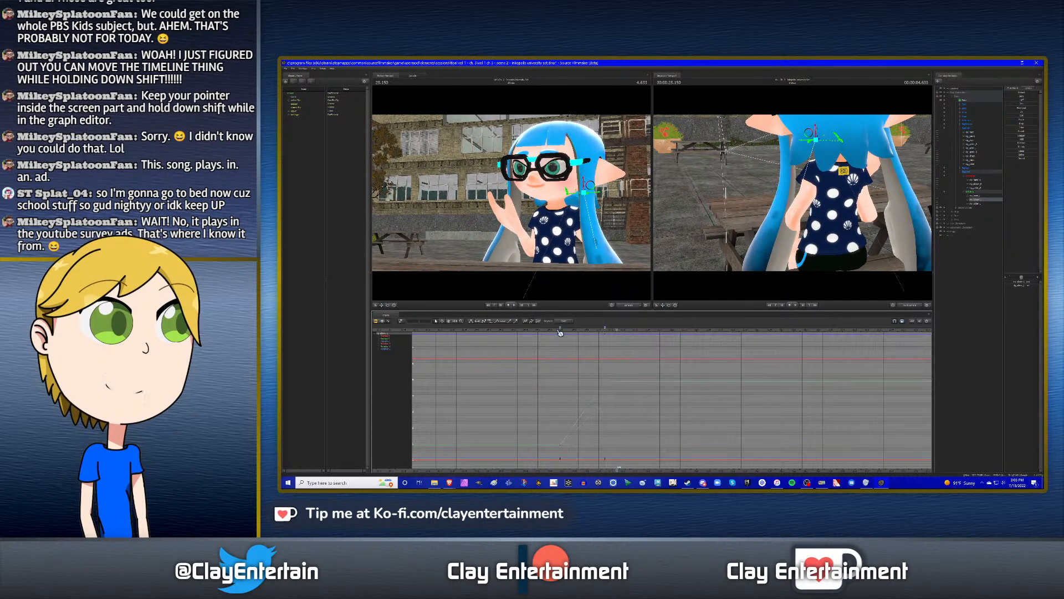
{"action": "key", "text": "space"}
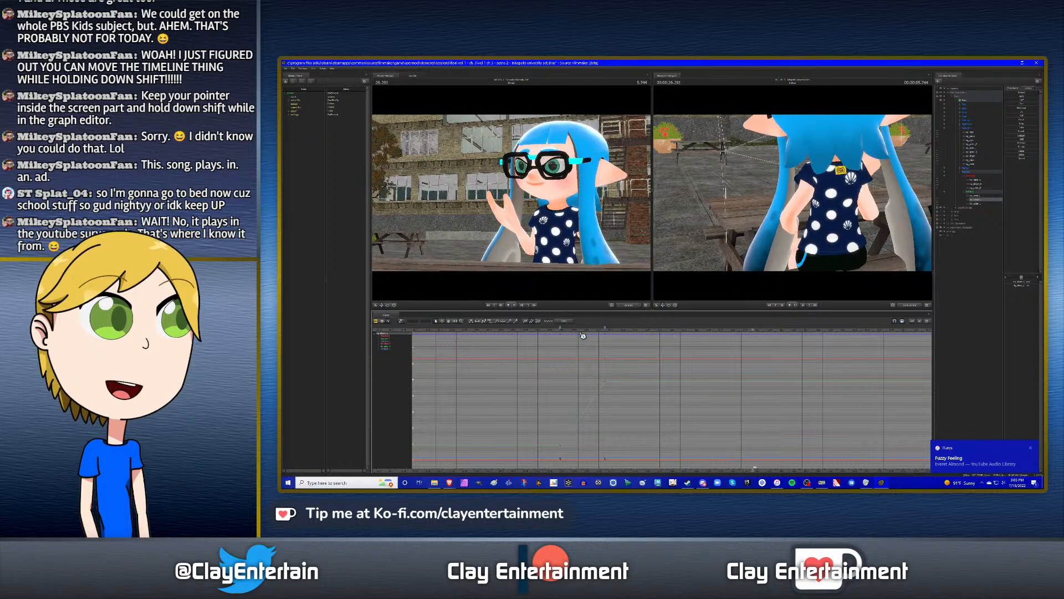
{"action": "left_click", "coordinate": [555, 331]}
{"action": "key", "text": "space"}
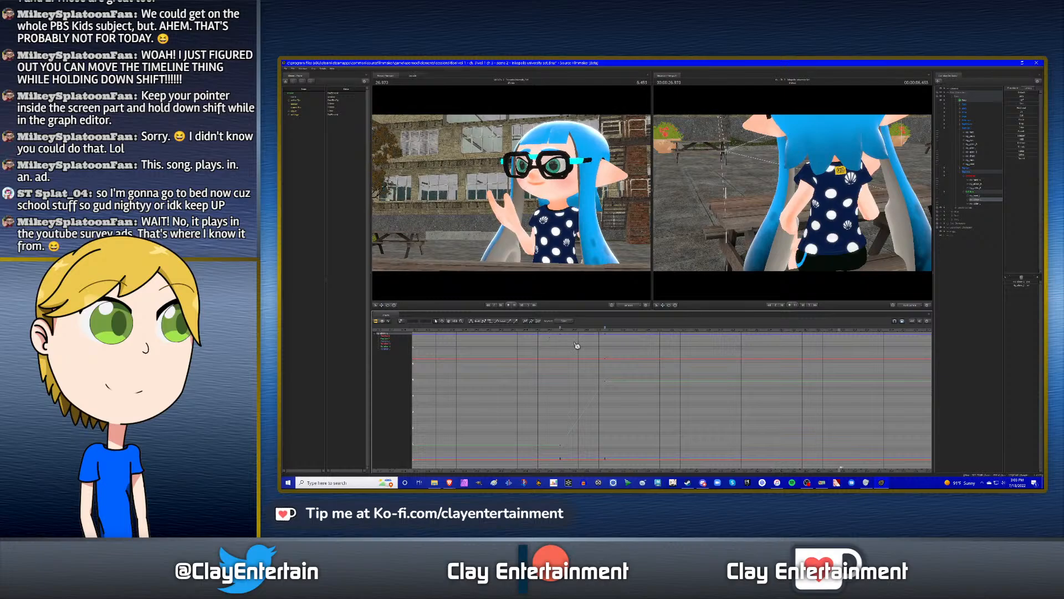
- Bring the shot's start into the graph view, and review the raised arm's opening motion
{"action": "scroll", "coordinate": [659, 398], "scroll_direction": "down", "scroll_amount": 3}
{"action": "key", "text": "space"}
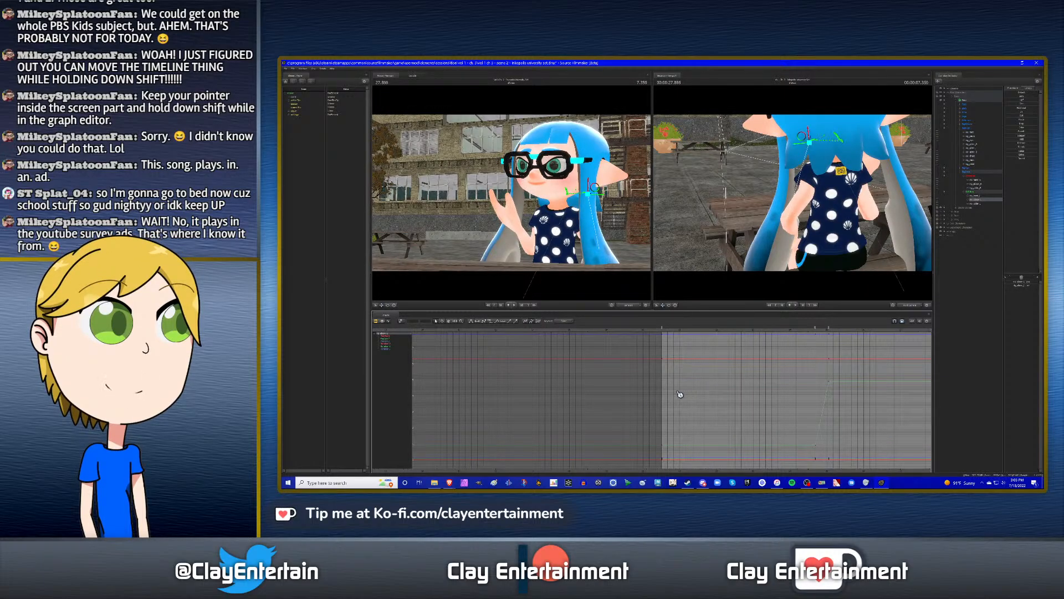
{"action": "left_click", "coordinate": [448, 322]}
{"action": "left_click_drag", "start_coordinate": [731, 371], "coordinate": [562, 373]}
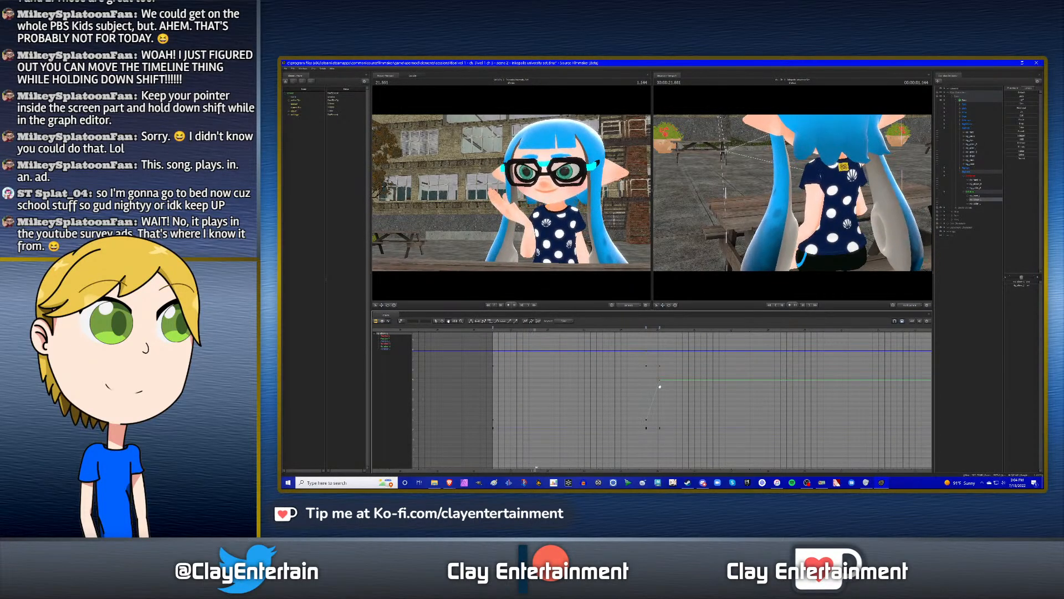
{"action": "left_click_drag", "start_coordinate": [516, 331], "coordinate": [524, 331]}
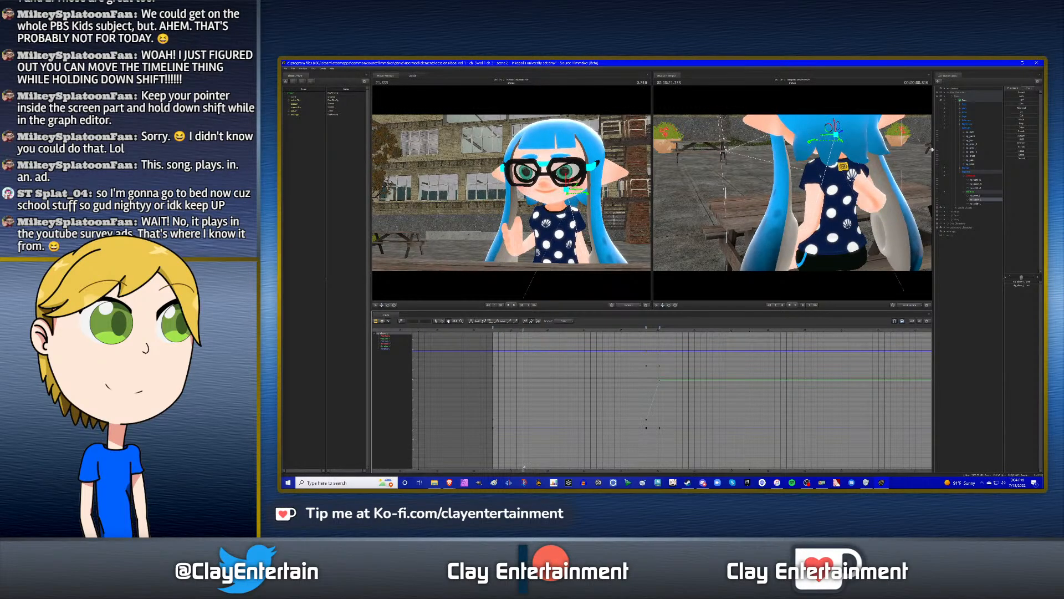
- Select the raised arm's hand control, view the character from the front, and adjust the hand slightly as it rises
{"action": "left_click", "coordinate": [977, 180]}
{"action": "left_click_drag", "start_coordinate": [798, 221], "coordinate": [892, 222], "text": "alt"}
{"action": "mouse_move", "coordinate": [793, 193]}
{"action": "left_mouse_down"}
{"action": "mouse_move", "coordinate": [788, 208]}
{"action": "mouse_move", "coordinate": [793, 183]}
{"action": "mouse_move", "coordinate": [697, 269]}
{"action": "mouse_move", "coordinate": [804, 263]}
{"action": "mouse_move", "coordinate": [796, 196]}
{"action": "left_mouse_up"}
{"action": "key", "text": "w"}
{"action": "key", "text": "Left"}
{"action": "key", "text": "Left"}
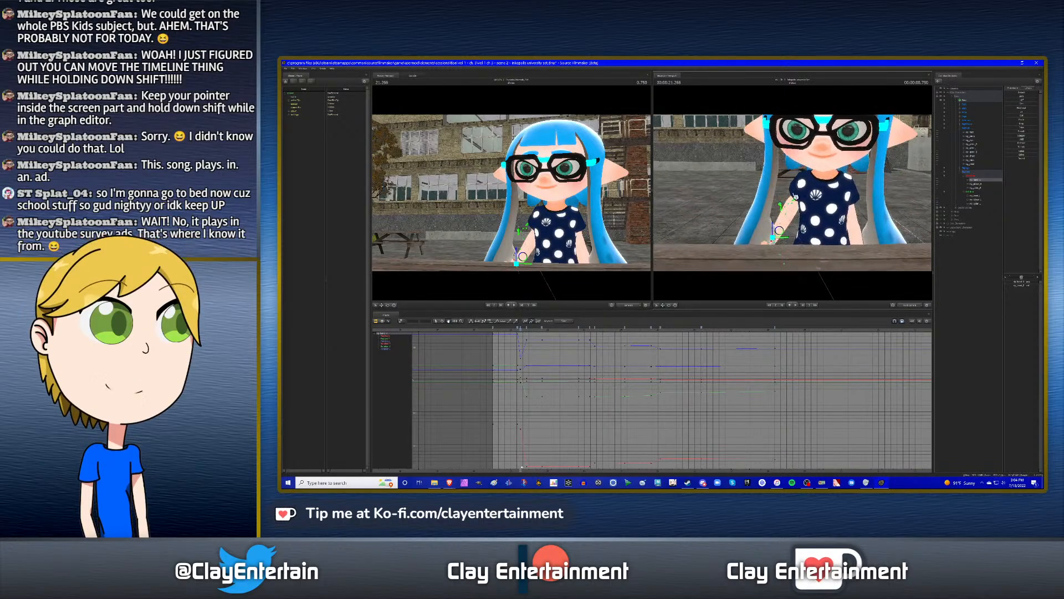
- Select the raised arm's hand and elbow controls together, and move their hold keyframe after the arm raise later in the shot
{"action": "scroll", "coordinate": [507, 373], "scroll_direction": "up", "scroll_amount": 6}
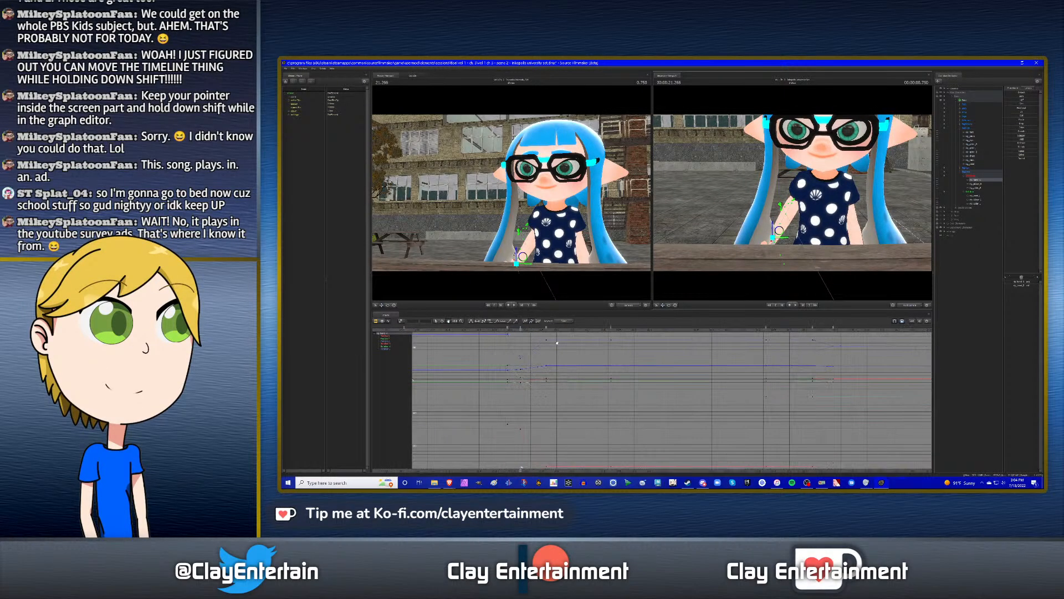
{"action": "left_click", "coordinate": [982, 184], "text": "ctrl"}
{"action": "scroll", "coordinate": [653, 415], "scroll_direction": "down", "scroll_amount": 2}
{"action": "left_click_drag", "start_coordinate": [611, 331], "coordinate": [623, 330]}
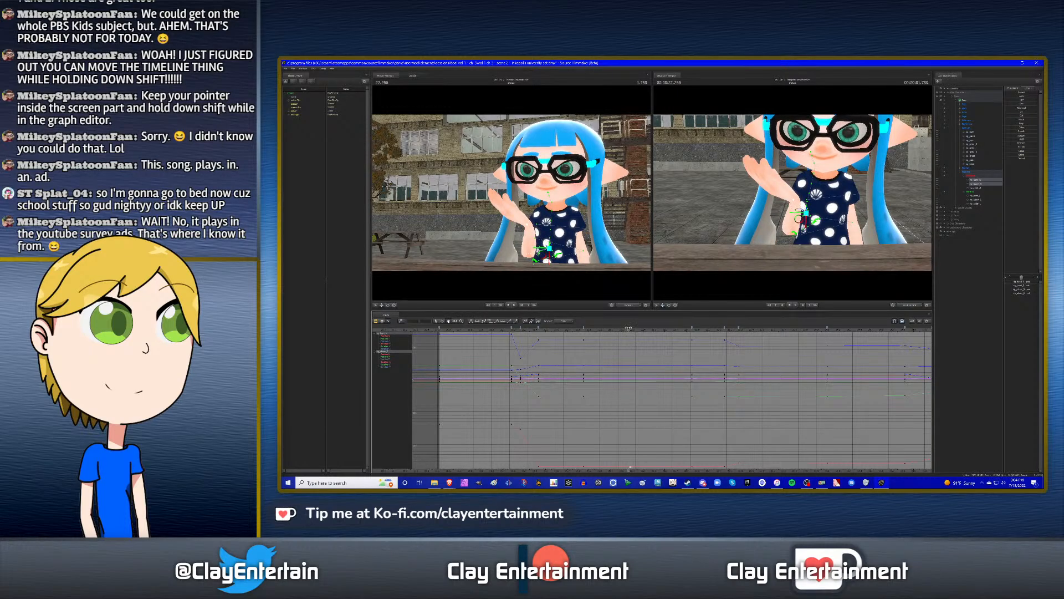
{"action": "left_click_drag", "start_coordinate": [584, 328], "coordinate": [628, 326]}
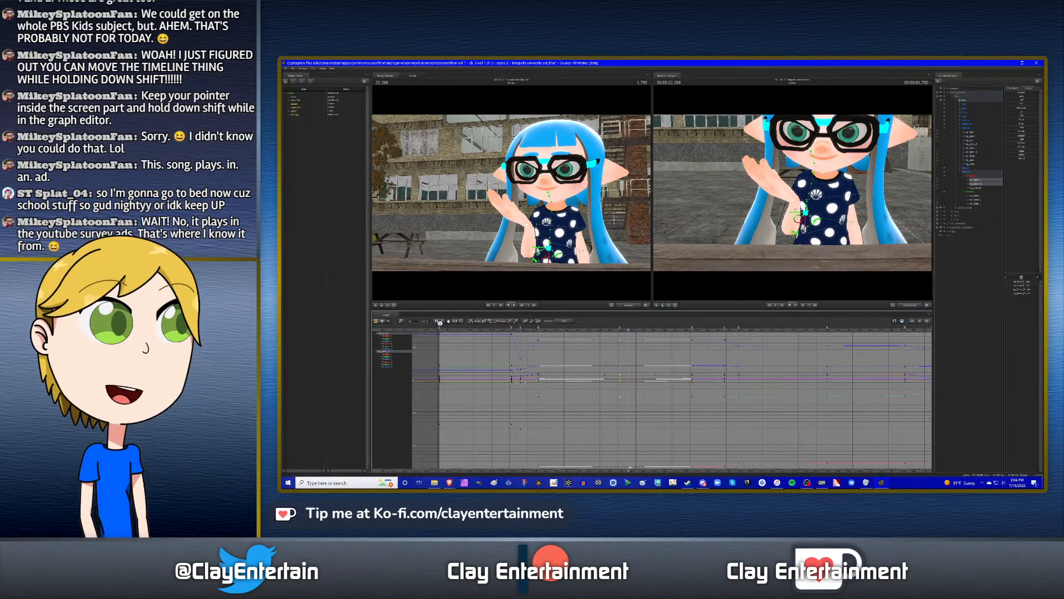
{"action": "left_click", "coordinate": [550, 331]}
{"action": "left_click_drag", "start_coordinate": [549, 330], "coordinate": [574, 331]}
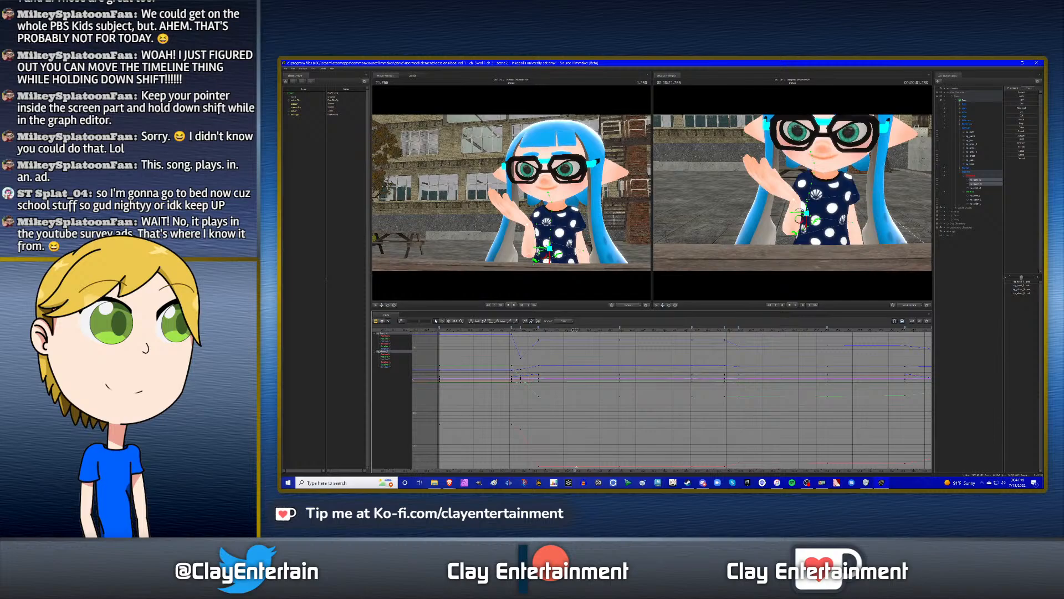
- Move the raised arm's mid-raise and fully raised keyframes later for the hand and elbow controls, slowing the arm raise
{"action": "left_click", "coordinate": [565, 330]}
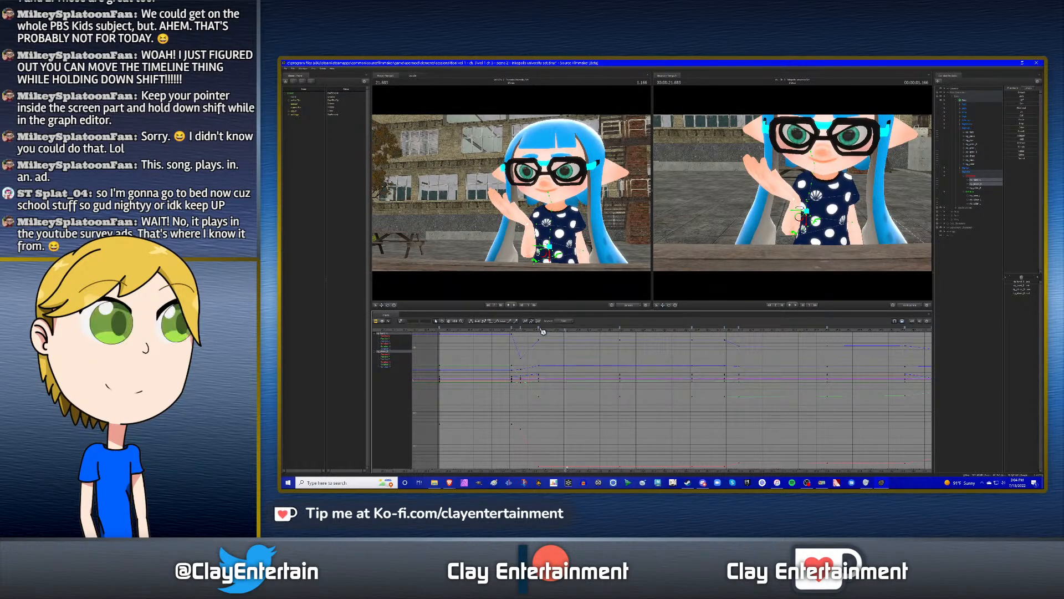
{"action": "left_click", "coordinate": [539, 328]}
{"action": "left_click", "coordinate": [566, 328]}
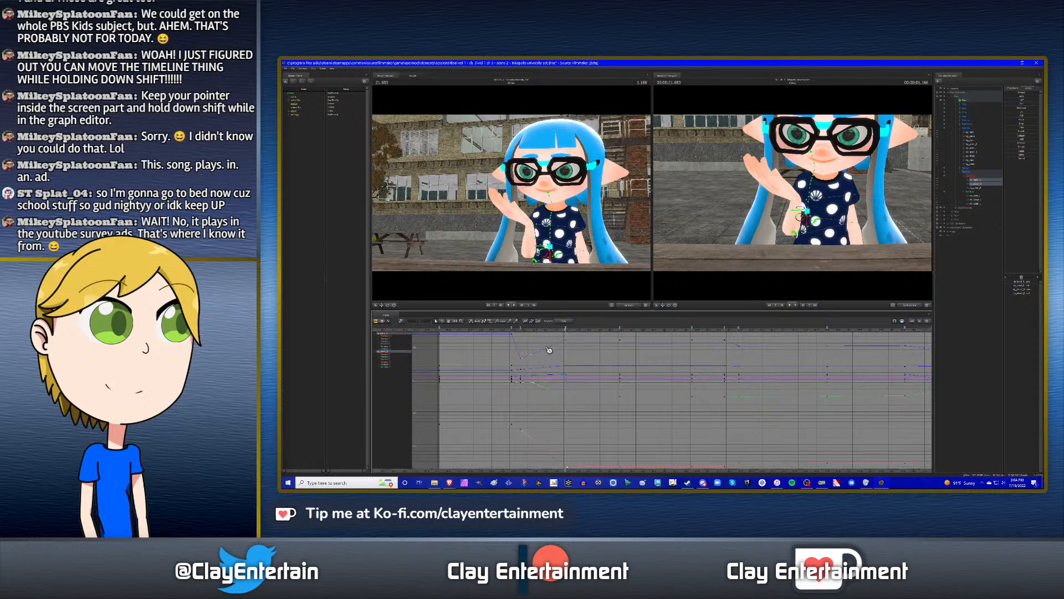
{"action": "left_click", "coordinate": [528, 329]}
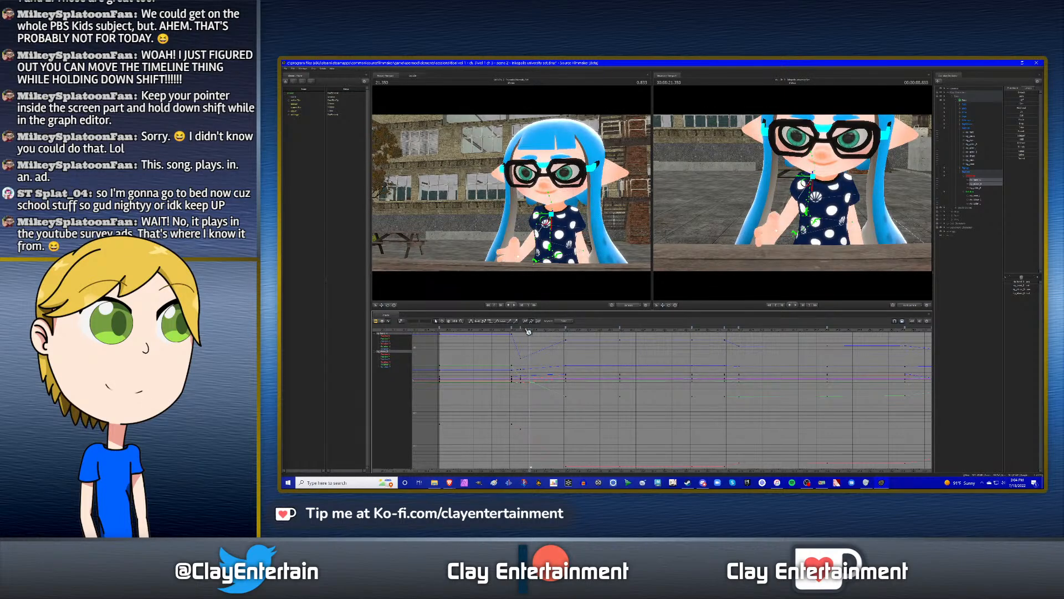
{"action": "left_click_drag", "start_coordinate": [521, 328], "coordinate": [530, 327]}
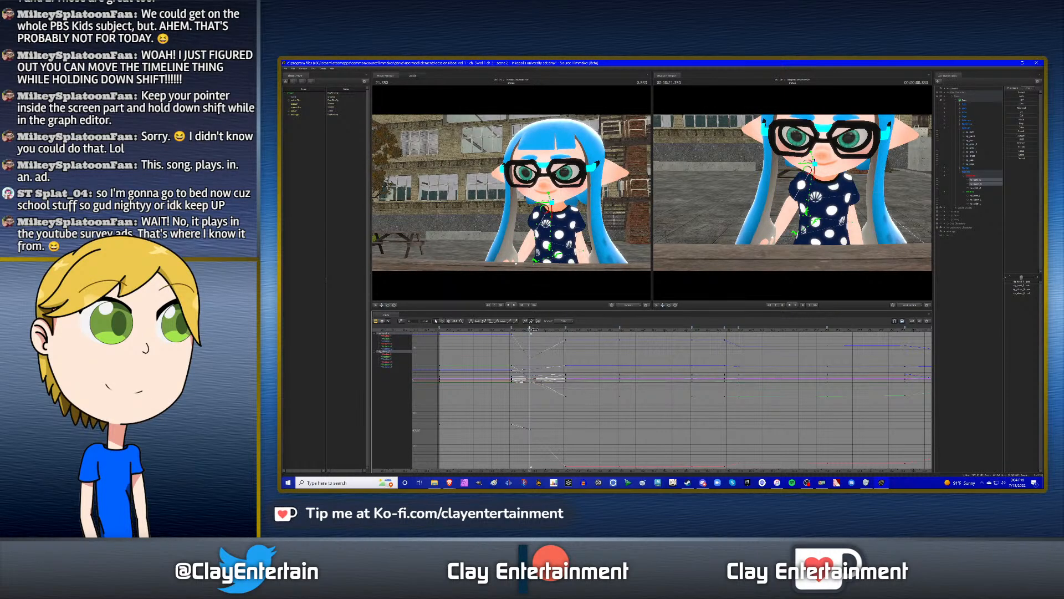
{"action": "left_click", "coordinate": [572, 357]}
- Select only the raised arm's hand control, adjust the hand's position and rotation at the mid-raise keyframe, and play back the motion
{"action": "left_click", "coordinate": [981, 180]}
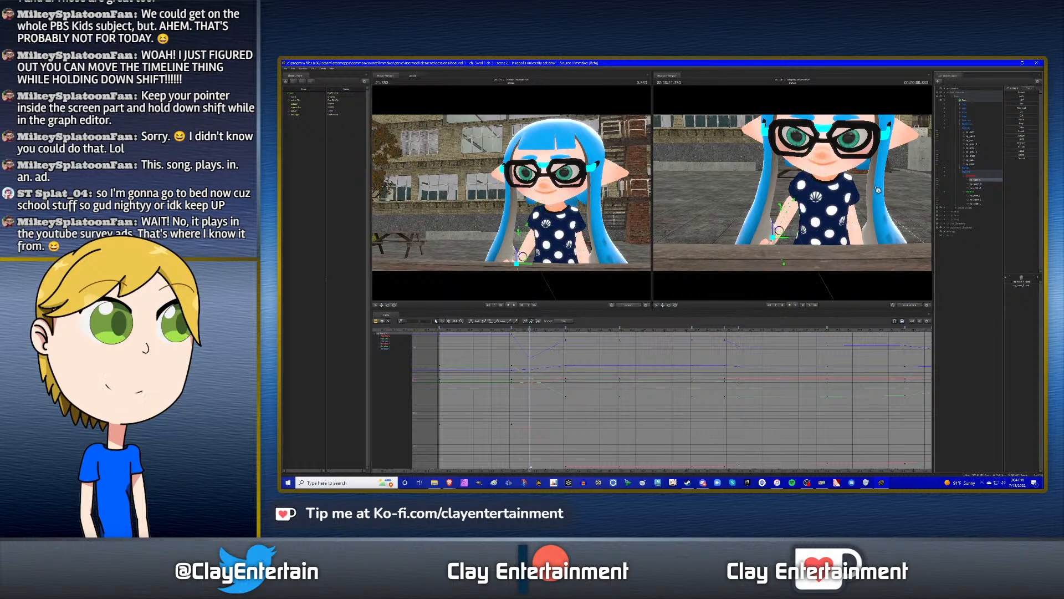
{"action": "left_click_drag", "start_coordinate": [878, 189], "coordinate": [795, 197]}
{"action": "left_click_drag", "start_coordinate": [785, 239], "coordinate": [800, 205]}
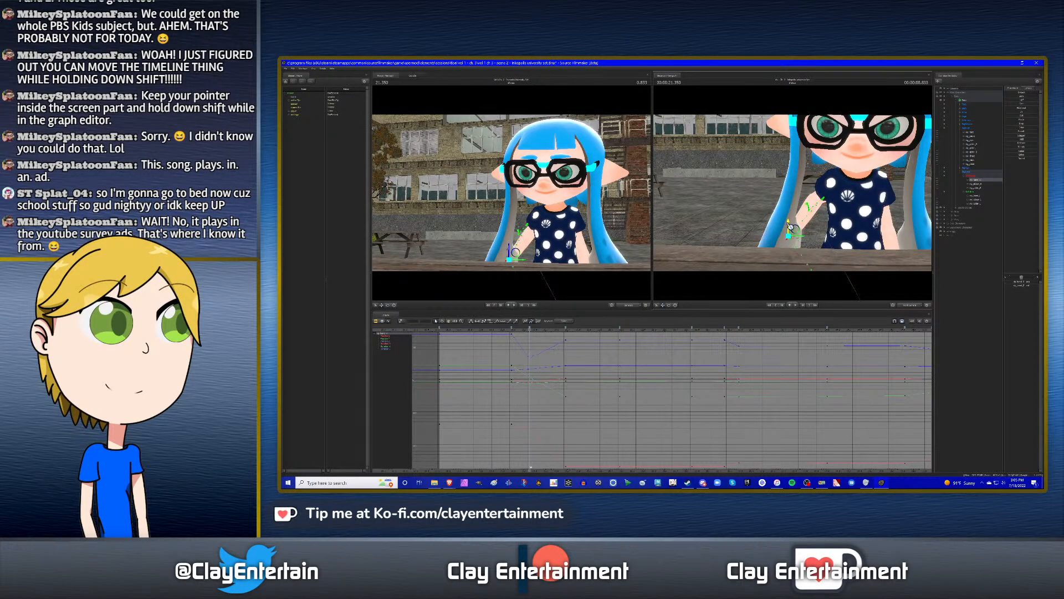
{"action": "left_click_drag", "start_coordinate": [801, 232], "coordinate": [856, 233], "text": "alt"}
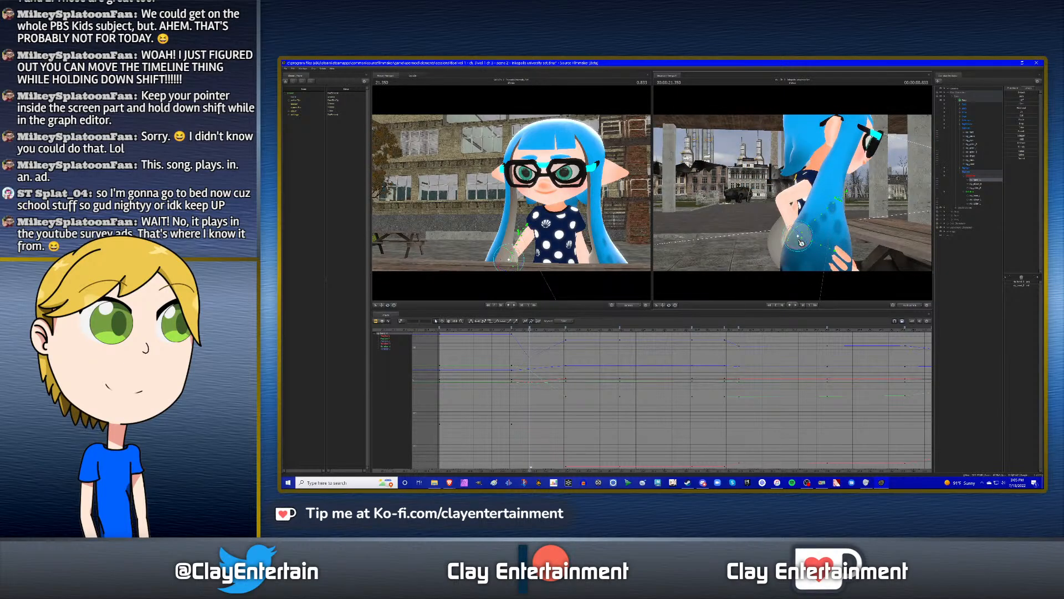
{"action": "left_click_drag", "start_coordinate": [800, 242], "coordinate": [798, 244]}
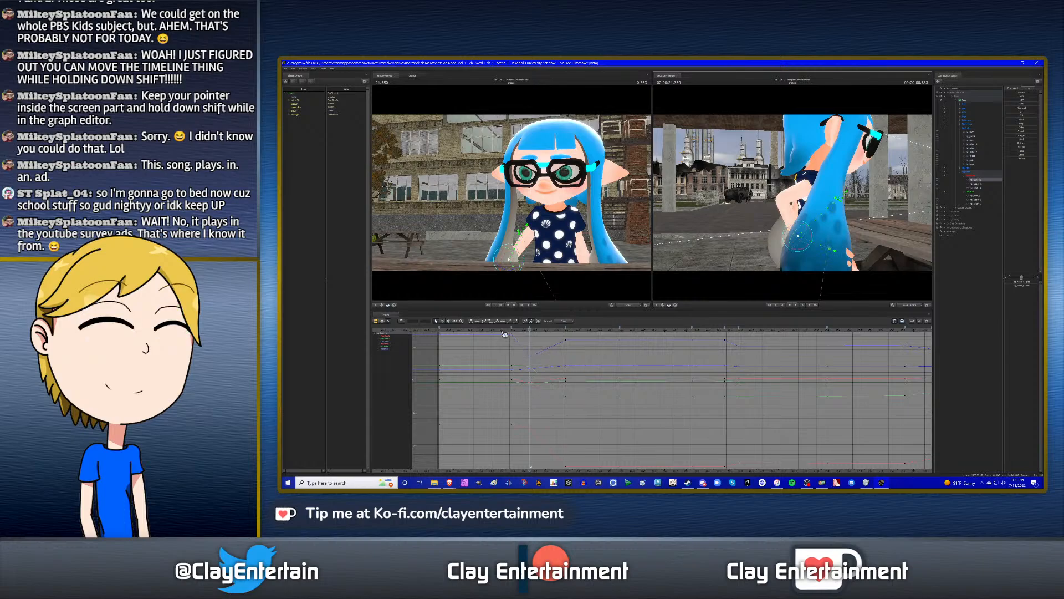
{"action": "key", "text": "space"}
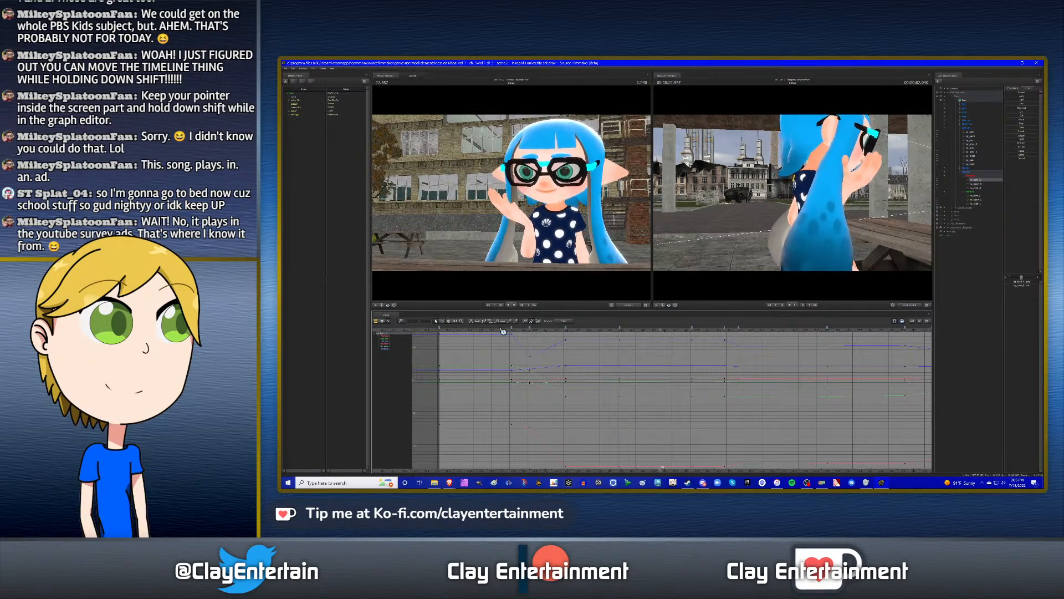
{"action": "key", "text": "space"}
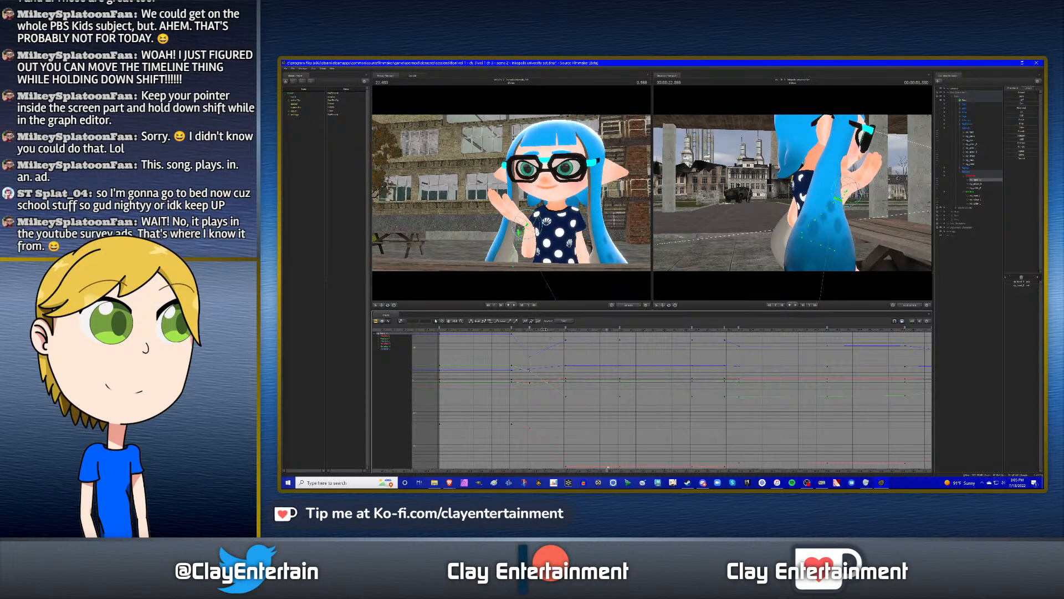
- Add the elbow control to the hand selection, shift their fully raised keyframe a few frames earlier, and play back the arm raise
{"action": "left_click_drag", "start_coordinate": [543, 329], "coordinate": [557, 330]}
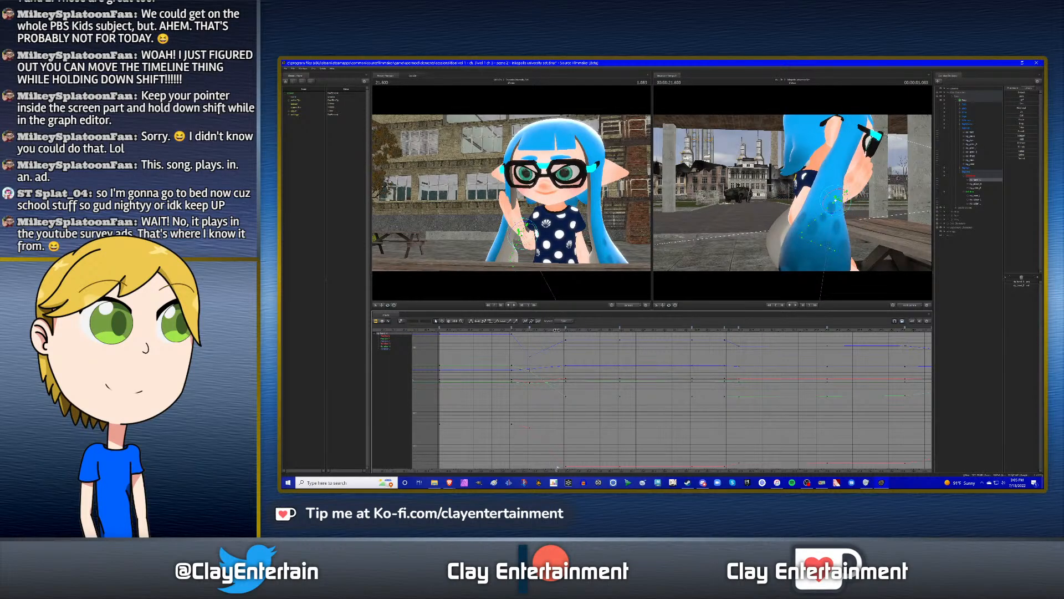
{"action": "left_click", "coordinate": [976, 184], "text": "ctrl"}
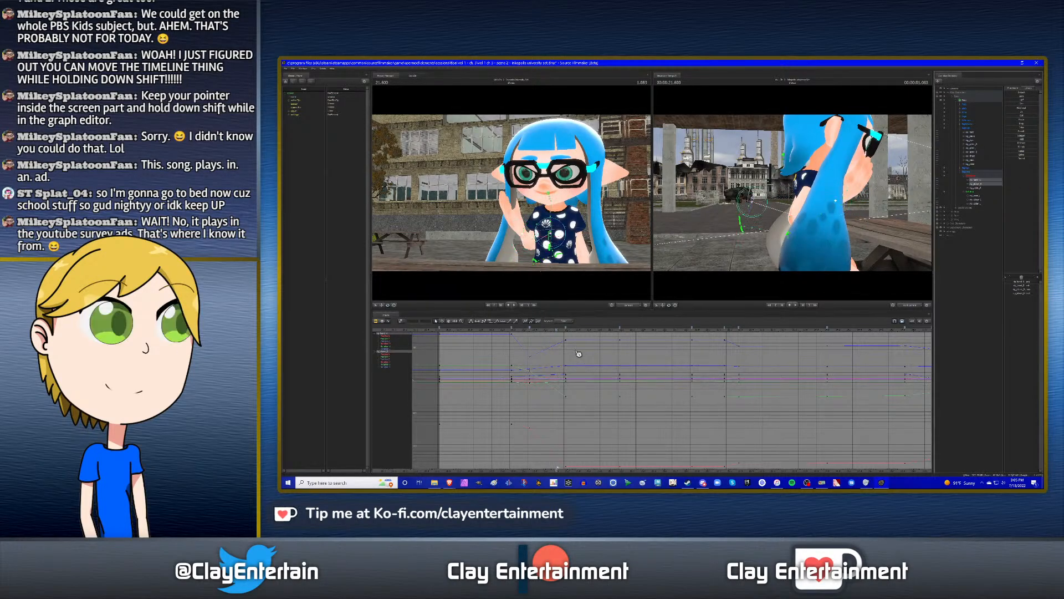
{"action": "left_click_drag", "start_coordinate": [565, 328], "coordinate": [557, 327]}
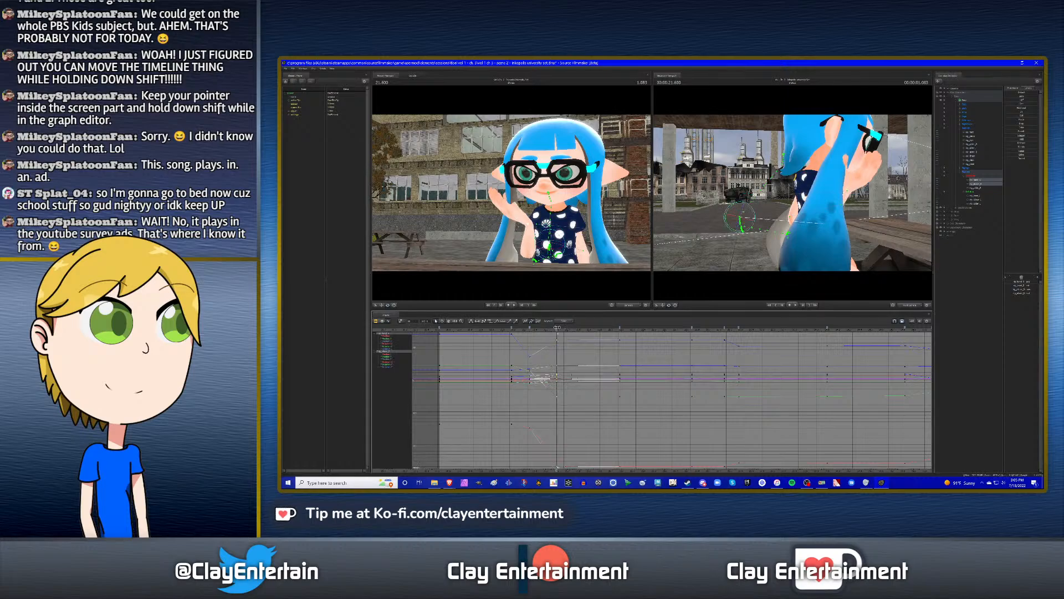
{"action": "left_click", "coordinate": [562, 357]}
{"action": "left_click", "coordinate": [508, 331]}
{"action": "key", "text": "space"}
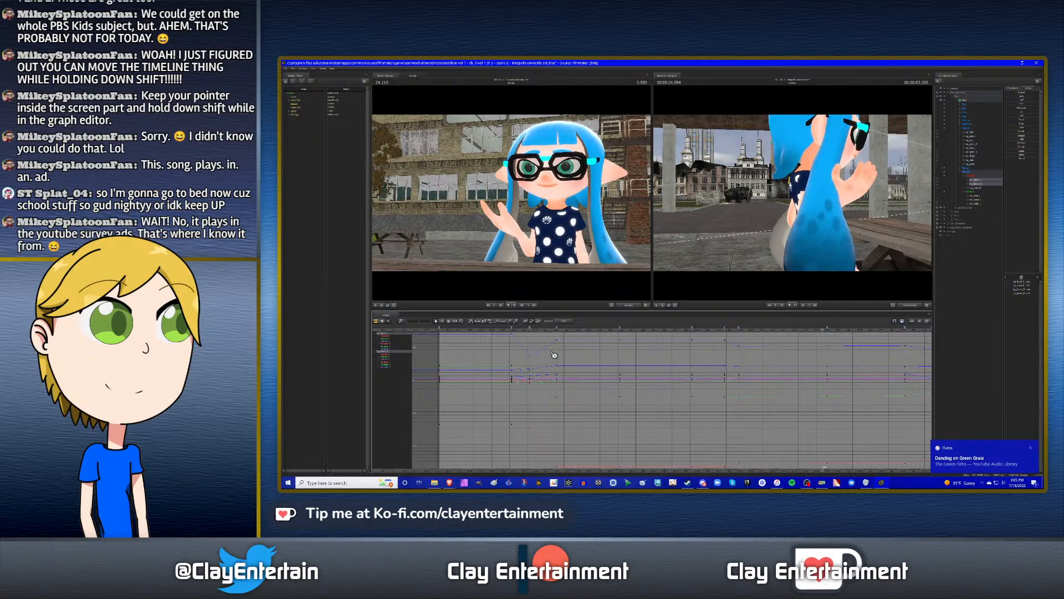
- Bring the whole shot into the graph view, and review the arm movement keyframe by keyframe up to just before the raise
{"action": "scroll", "coordinate": [542, 391], "scroll_direction": "down", "scroll_amount": 3}
{"action": "scroll", "coordinate": [542, 390], "scroll_direction": "down", "scroll_amount": 3}
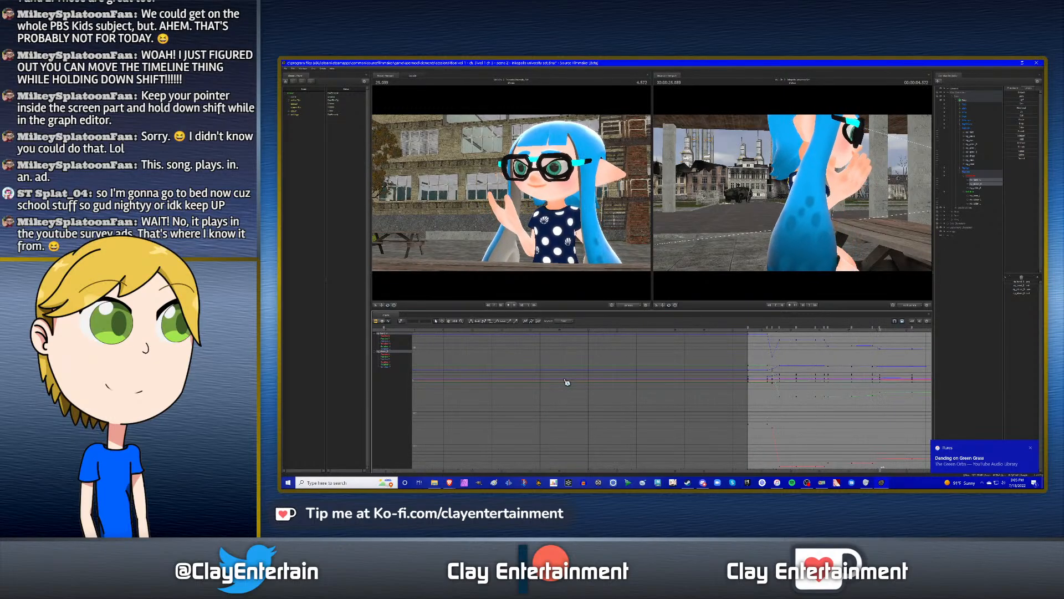
{"action": "key", "text": "space"}
{"action": "left_click", "coordinate": [449, 322]}
{"action": "left_click_drag", "start_coordinate": [687, 361], "coordinate": [457, 366]}
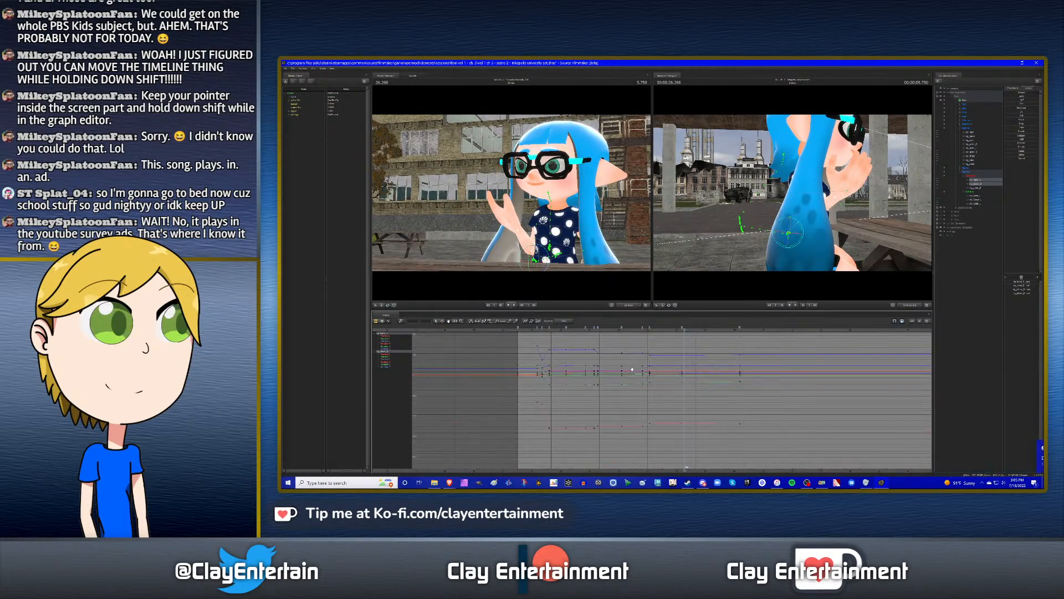
{"action": "key", "text": "Up"}
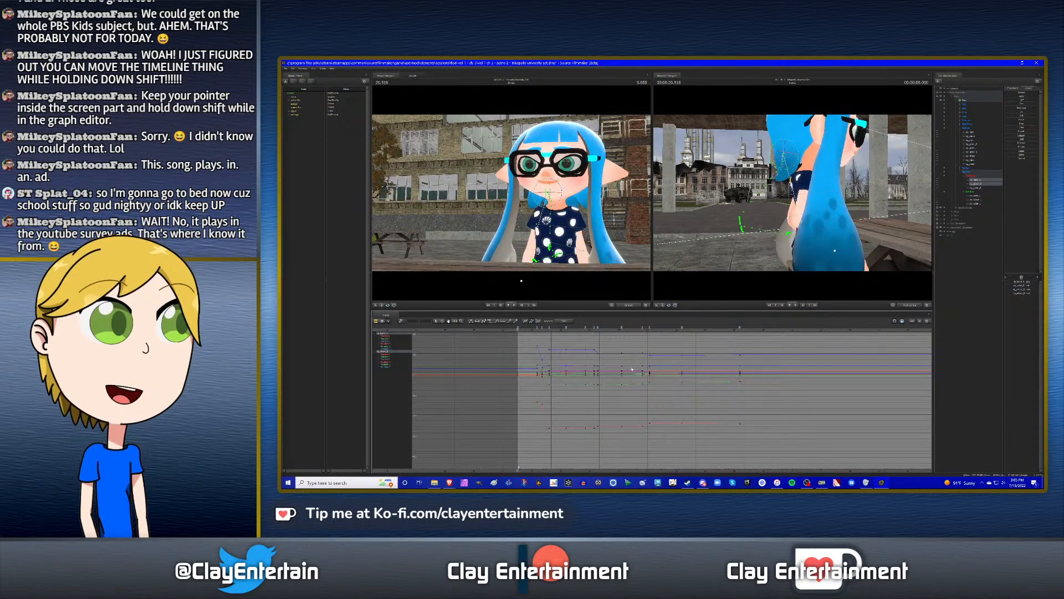
{"action": "key", "text": "space"}
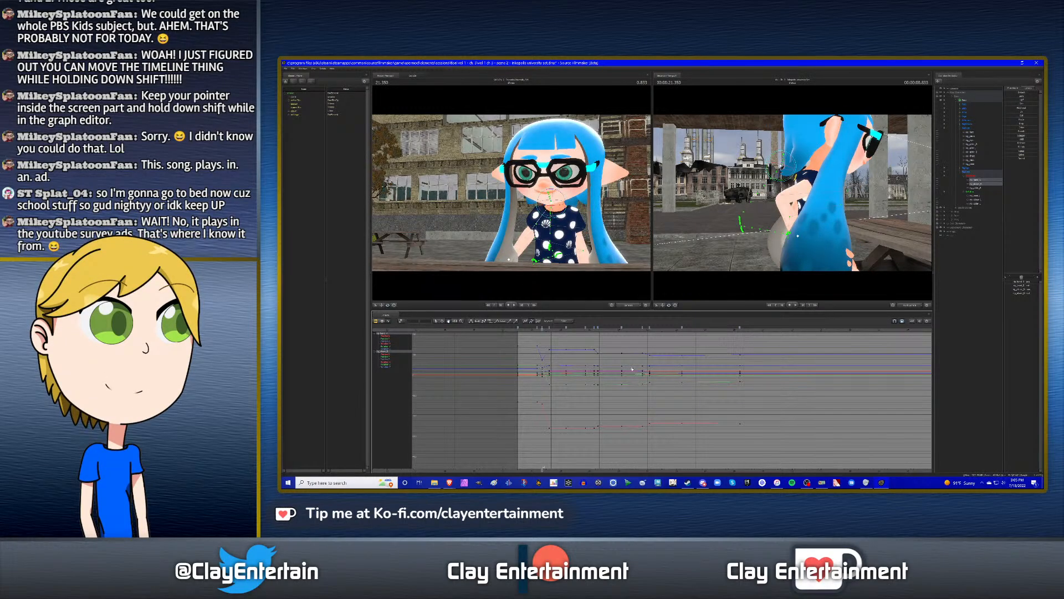
{"action": "key", "text": "Up"}
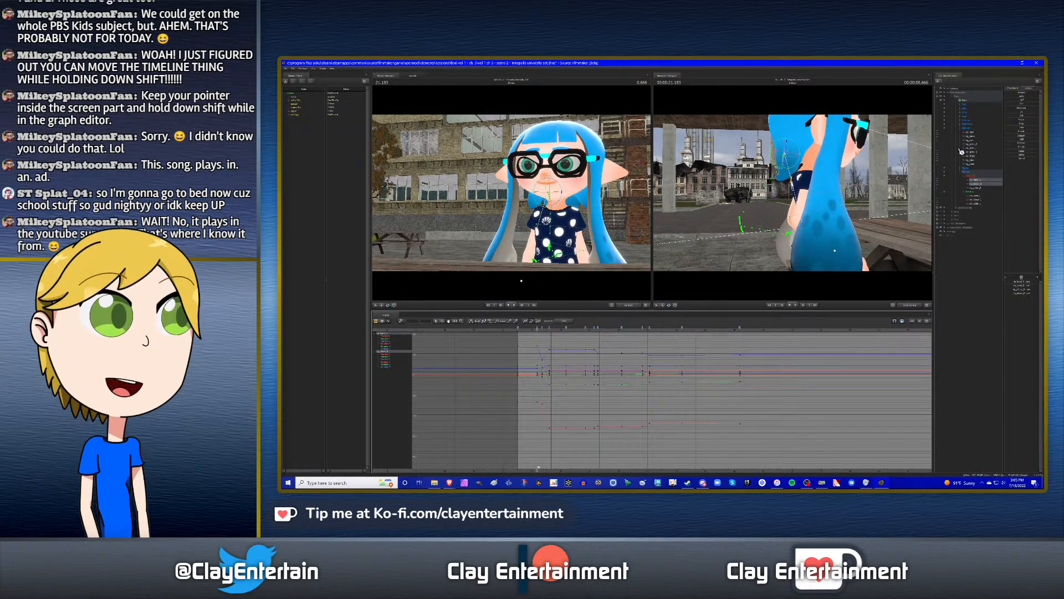
- Collapse the character's expanded control groups, and go forward to the keyframe where the arm is fully raised
{"action": "left_click", "coordinate": [961, 128]}
{"action": "left_click", "coordinate": [964, 140]}
{"action": "left_click", "coordinate": [966, 145]}
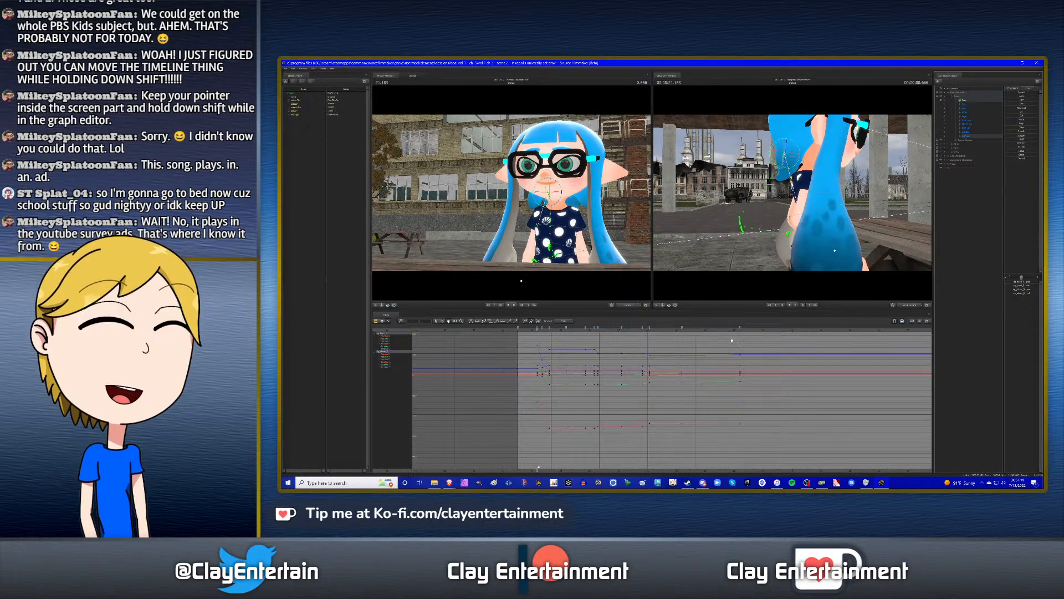
{"action": "scroll", "coordinate": [650, 380], "scroll_direction": "up", "scroll_amount": 3}
{"action": "scroll", "coordinate": [650, 379], "scroll_direction": "down", "scroll_amount": 3, "text": "ctrl"}
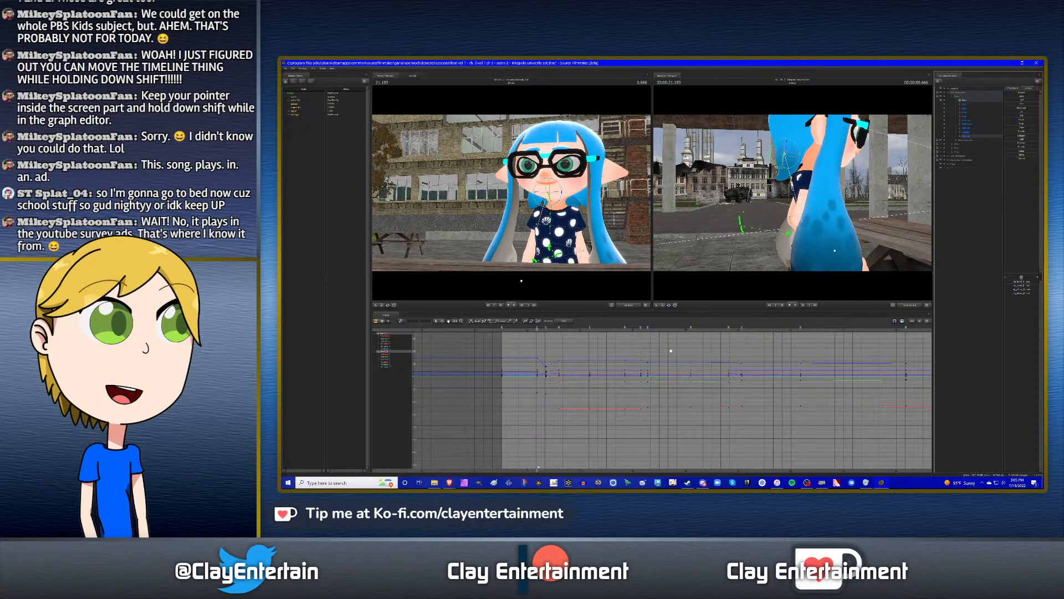
{"action": "scroll", "coordinate": [668, 351], "scroll_direction": "down", "scroll_amount": 2}
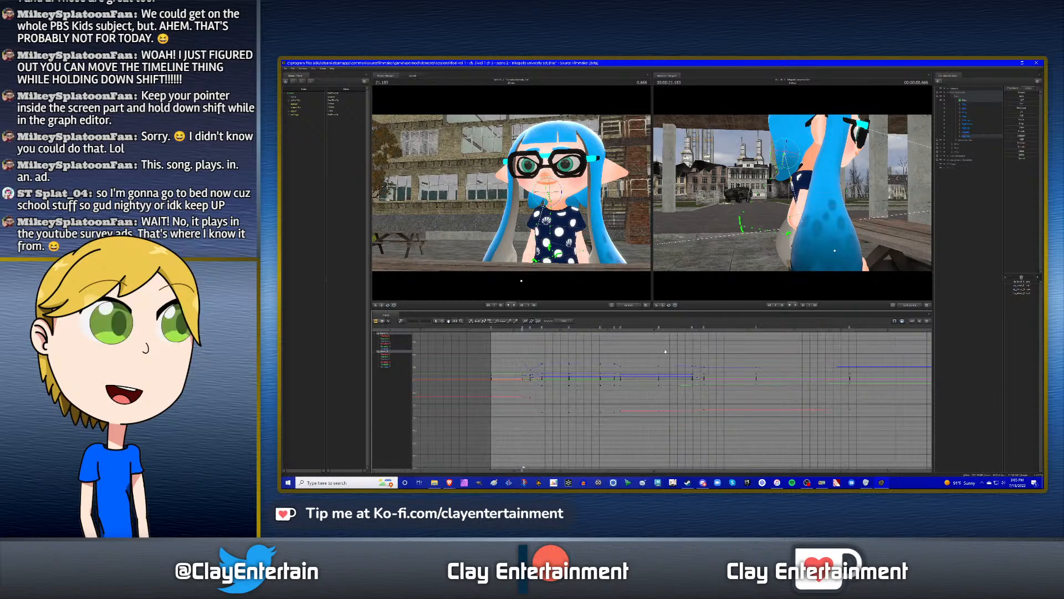
{"action": "middle_click_drag", "start_coordinate": [666, 351], "coordinate": [647, 353]}
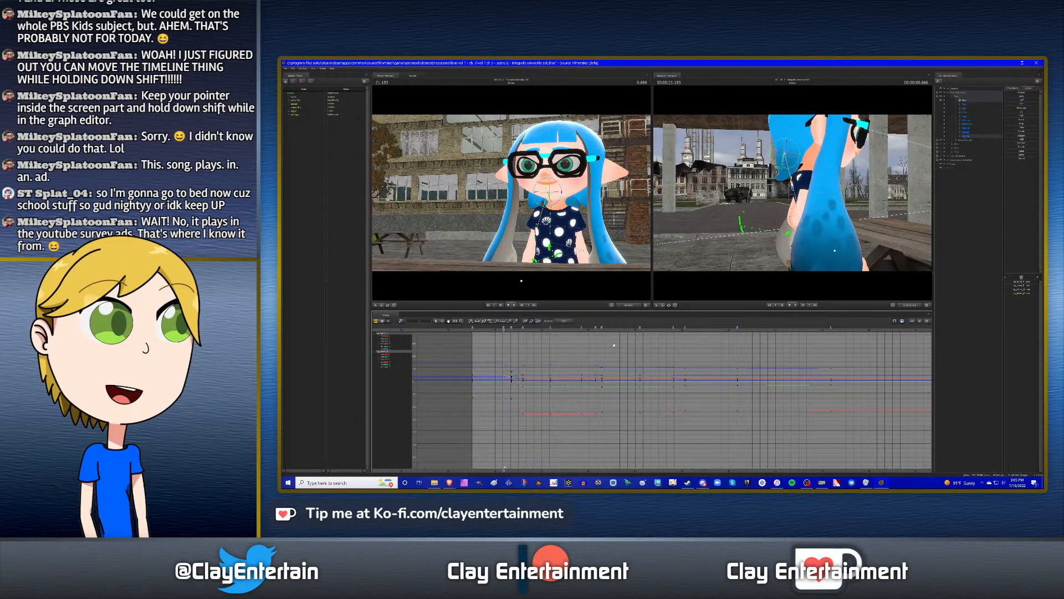
{"action": "key", "text": "Down"}
{"action": "key", "text": "Down"}
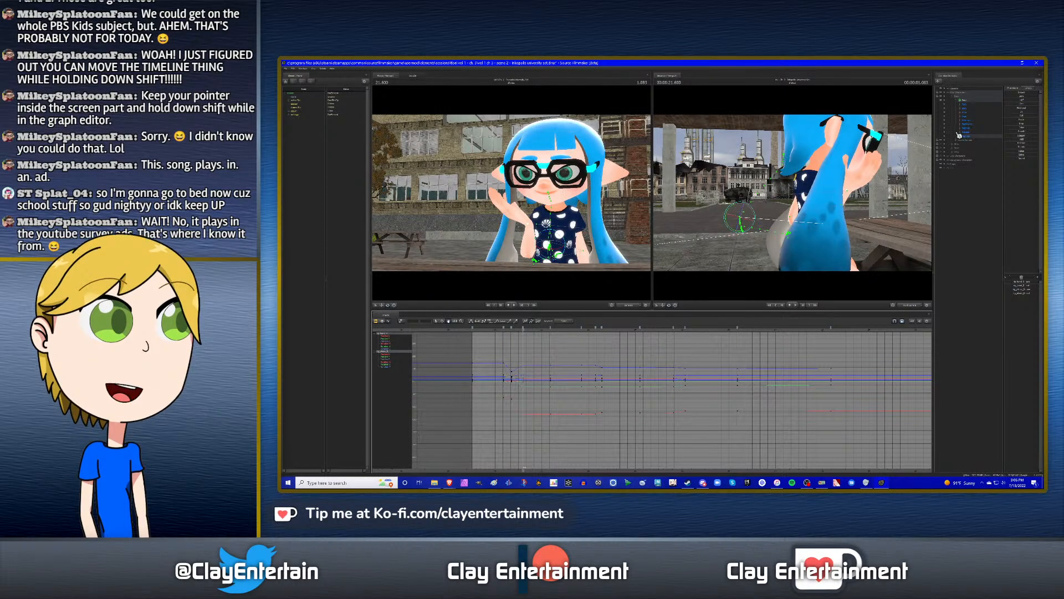
- Expand the character's ungrouped controls, view the raised hand up close, and select all of its finger controls
{"action": "left_click", "coordinate": [961, 127]}
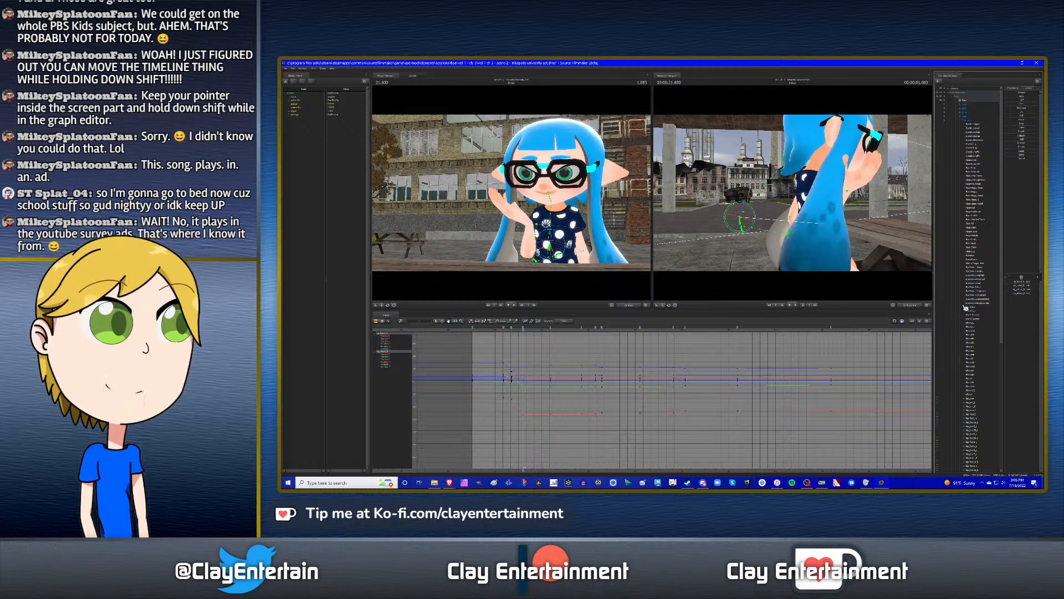
{"action": "scroll", "coordinate": [966, 307], "scroll_direction": "down", "scroll_amount": 10}
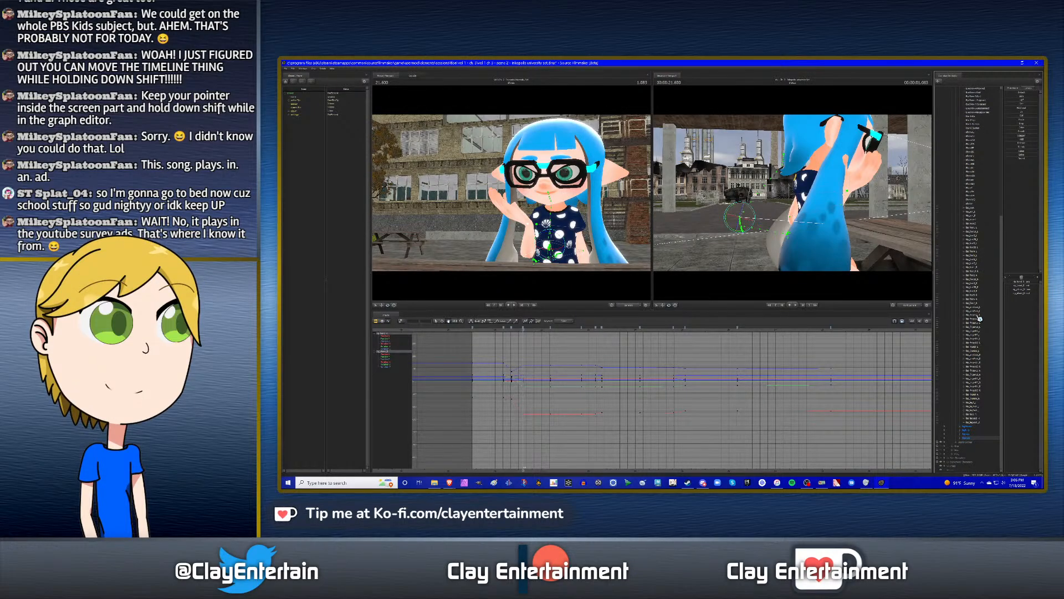
{"action": "left_click", "coordinate": [980, 319]}
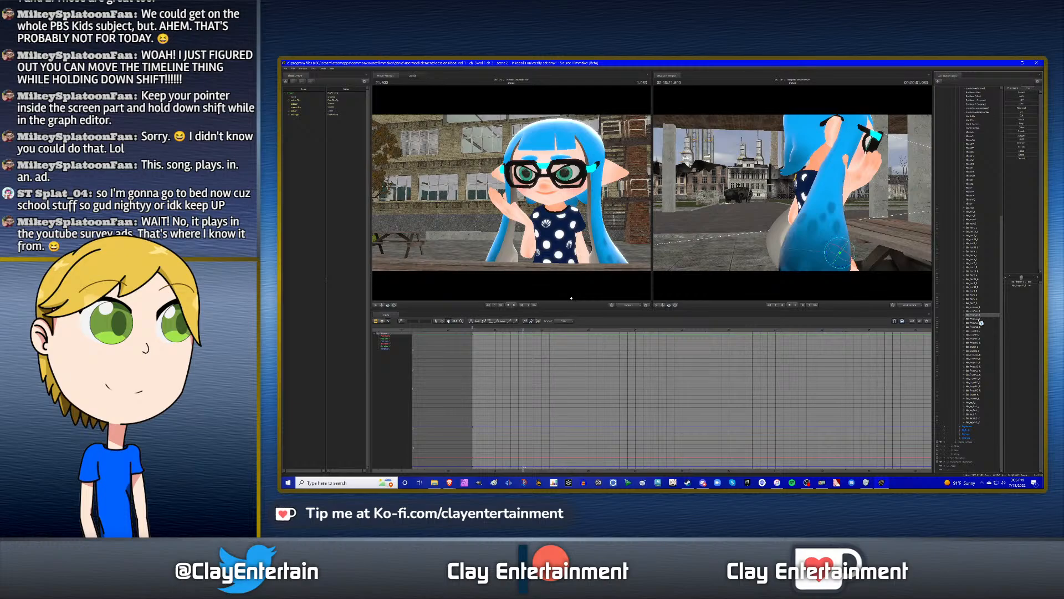
{"action": "left_click", "coordinate": [981, 364]}
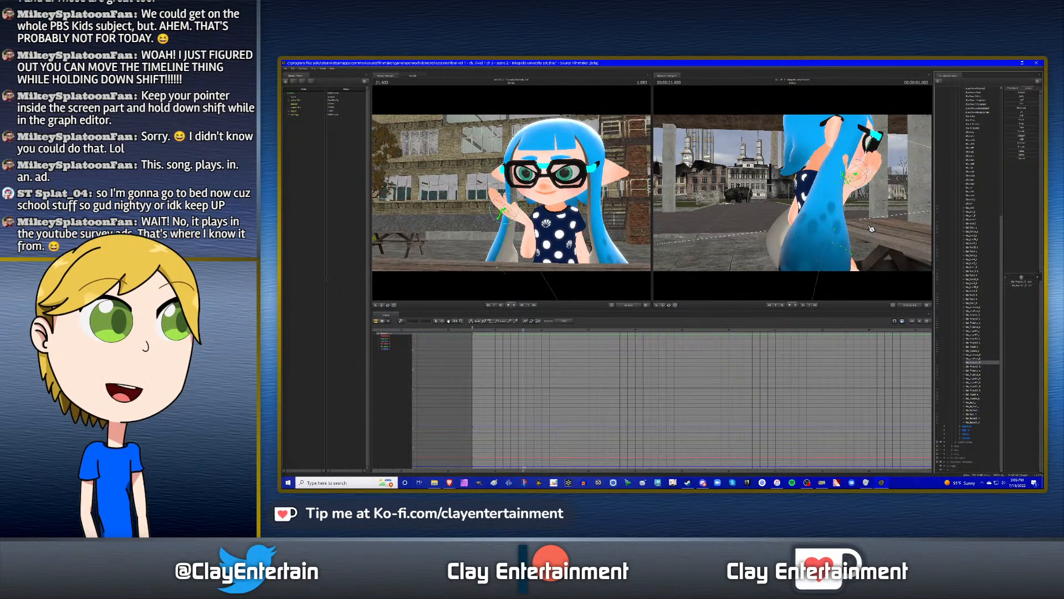
{"action": "left_click_drag", "start_coordinate": [871, 229], "coordinate": [796, 195]}
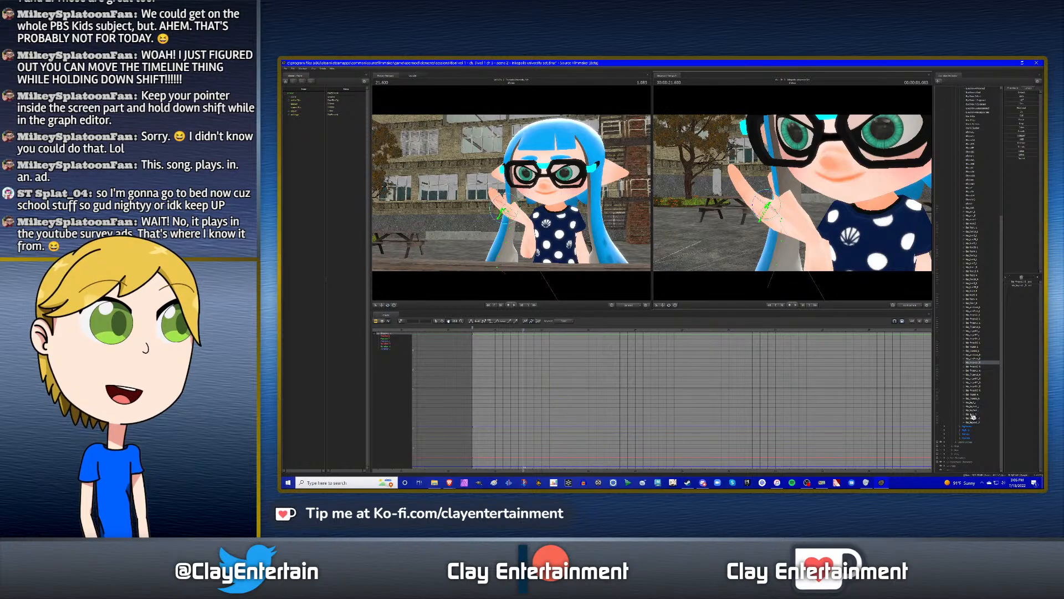
{"action": "left_click", "coordinate": [965, 434]}
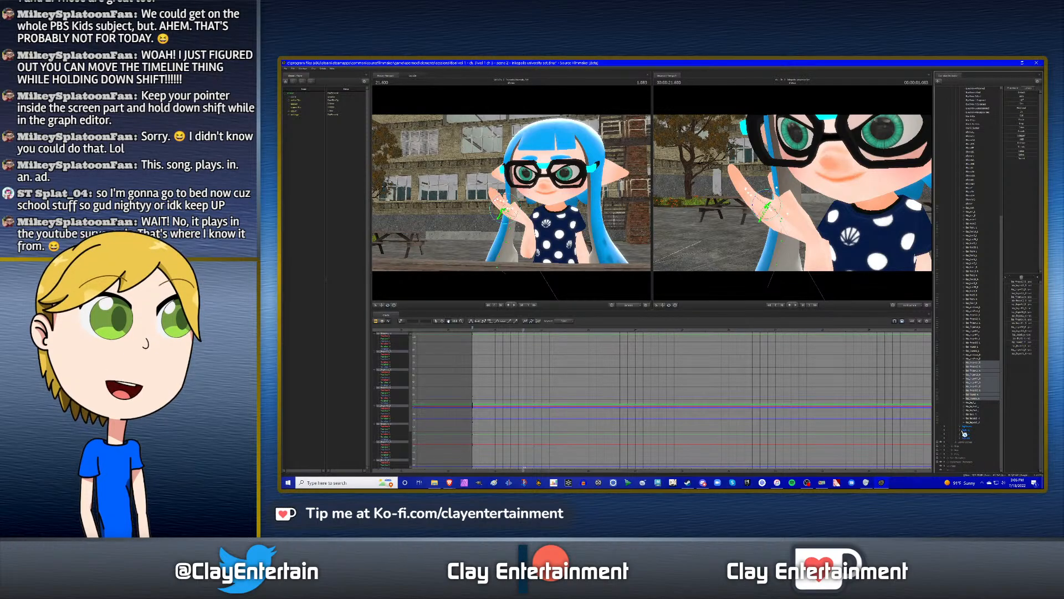
- Go back to the keyframe just before the arm raise and set a keyframe there on all of the raised hand's finger controls
{"action": "scroll", "coordinate": [968, 430], "scroll_direction": "down", "scroll_amount": 1}
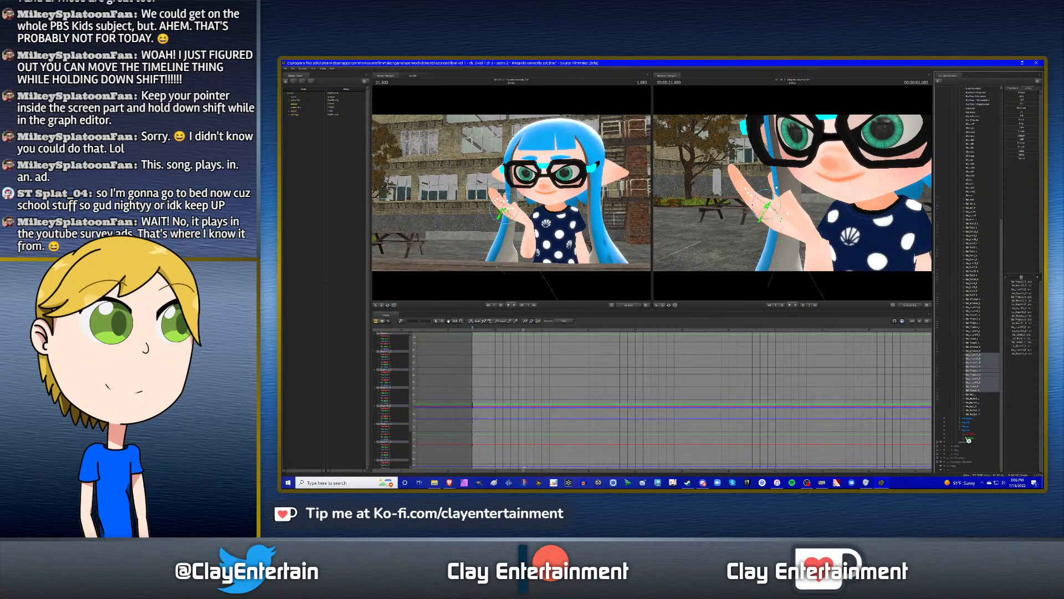
{"action": "scroll", "coordinate": [967, 435], "scroll_direction": "down", "scroll_amount": 1}
{"action": "left_click", "coordinate": [980, 428]}
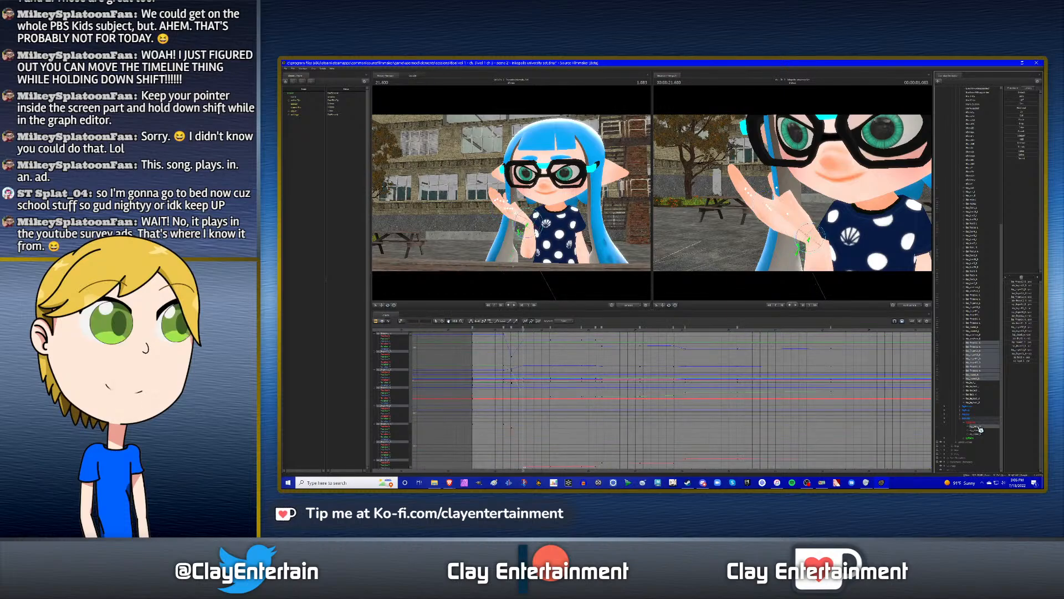
{"action": "key", "text": "Up"}
{"action": "key", "text": "Up"}
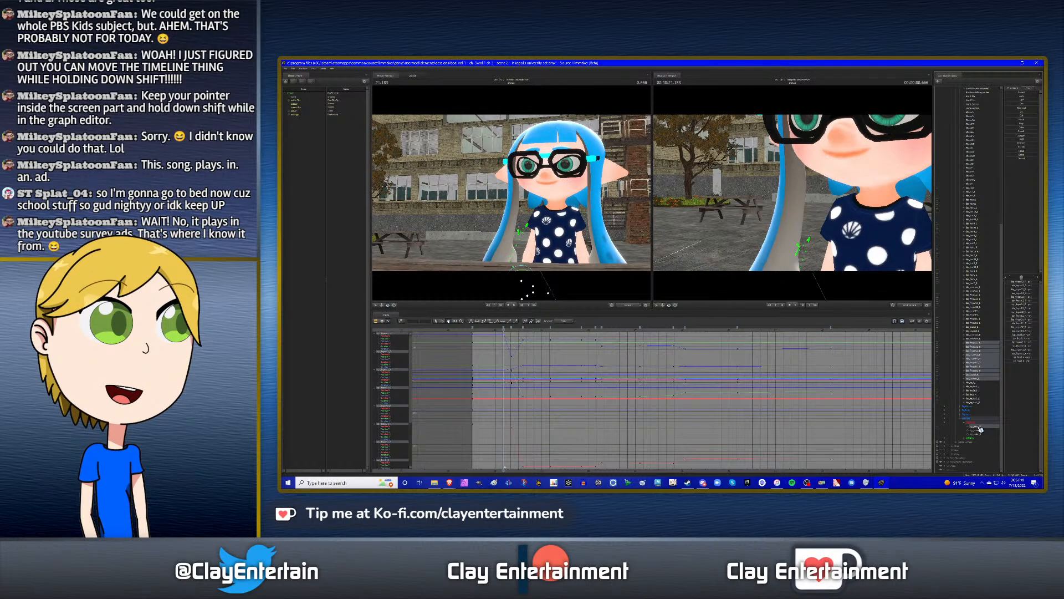
{"action": "left_click", "coordinate": [981, 429], "text": "ctrl"}
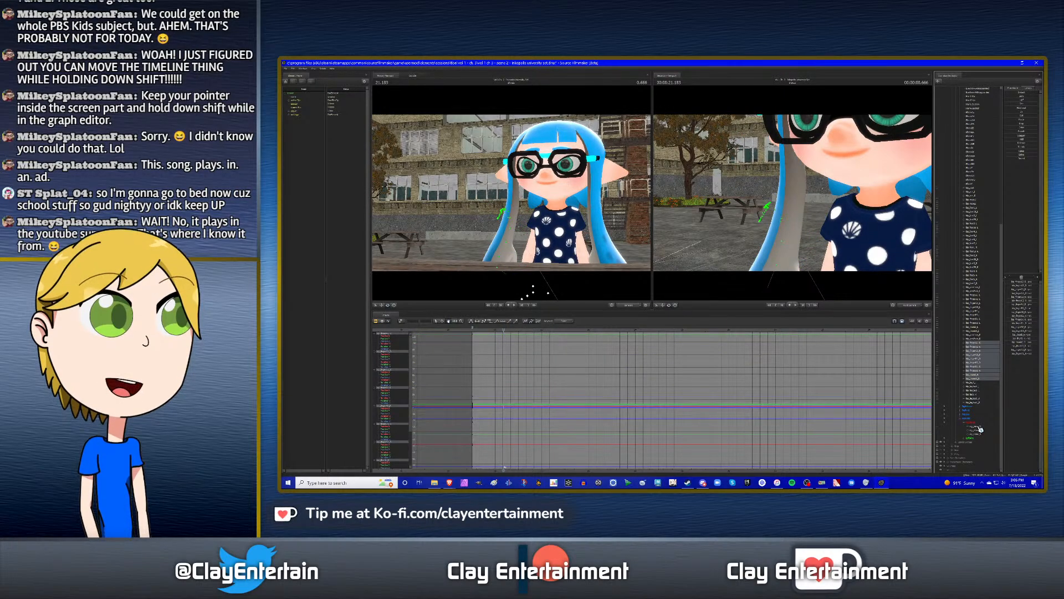
{"action": "key", "text": "a"}
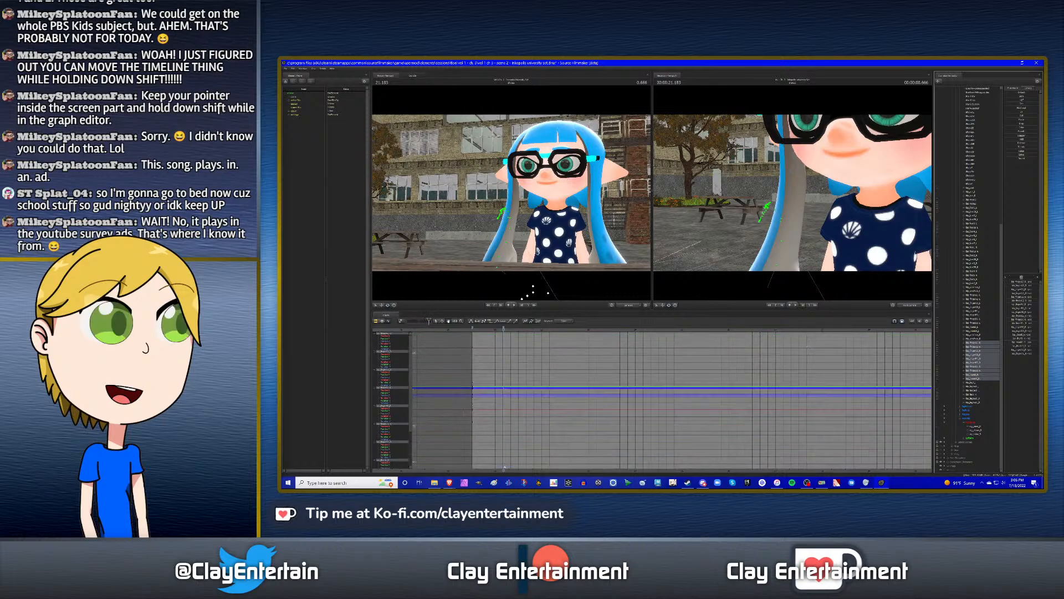
{"action": "left_click", "coordinate": [437, 321]}
{"action": "left_click_drag", "start_coordinate": [461, 341], "coordinate": [546, 442]}
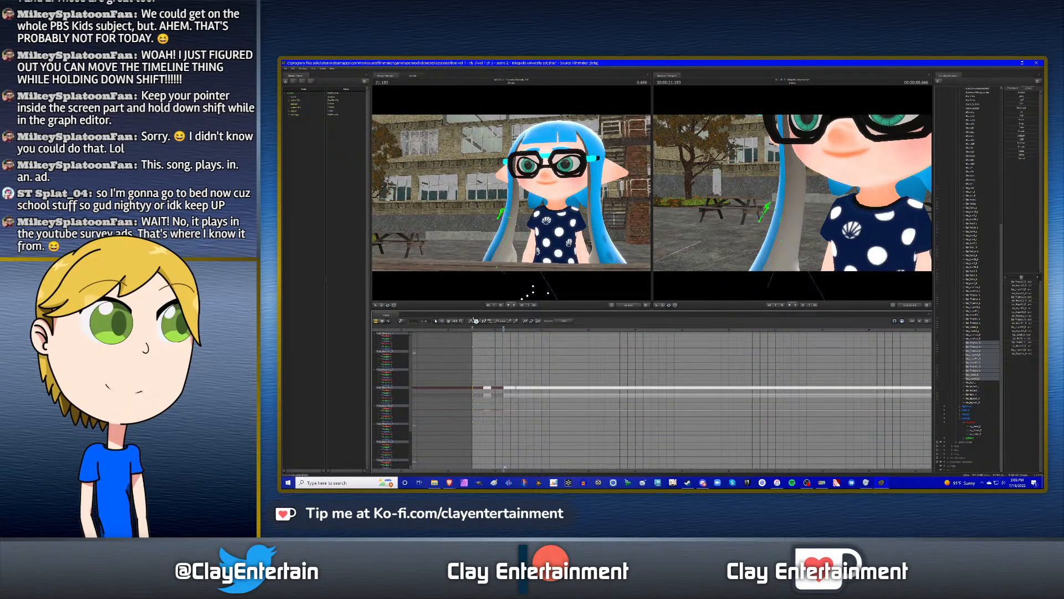
- Go to the fully raised keyframe, select only the base joints of the four fingers, and rotate them upright
{"action": "left_click", "coordinate": [977, 428]}
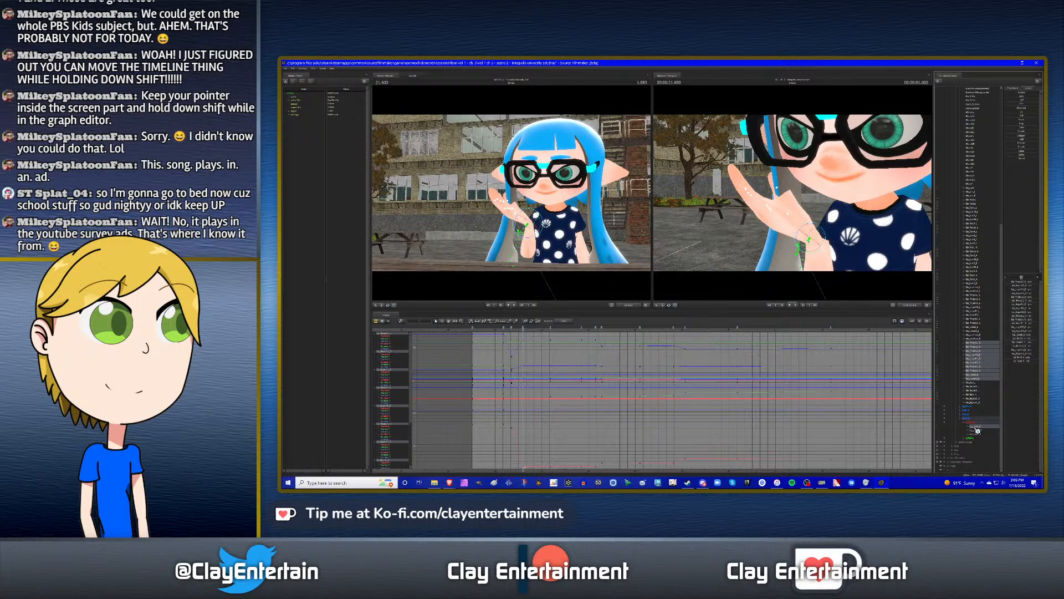
{"action": "left_click", "coordinate": [981, 345]}
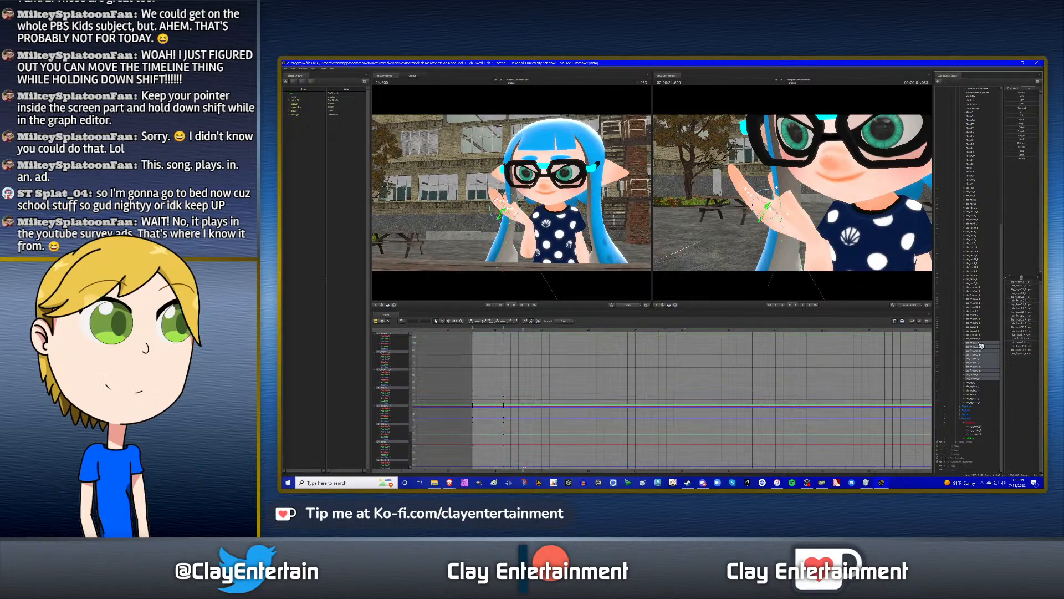
{"action": "left_click", "coordinate": [981, 352]}
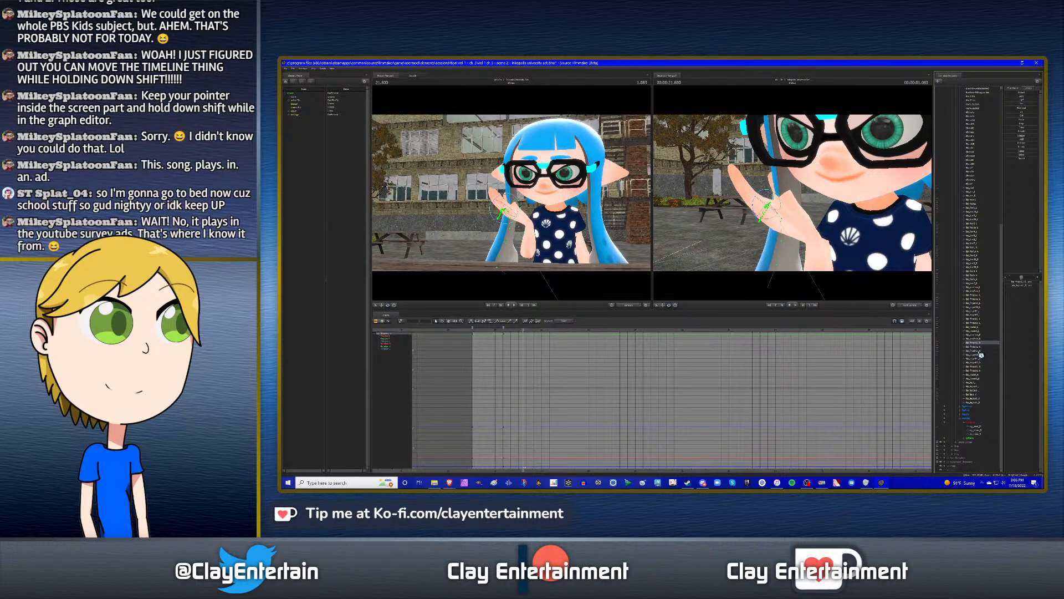
{"action": "left_click", "coordinate": [979, 351], "text": "ctrl"}
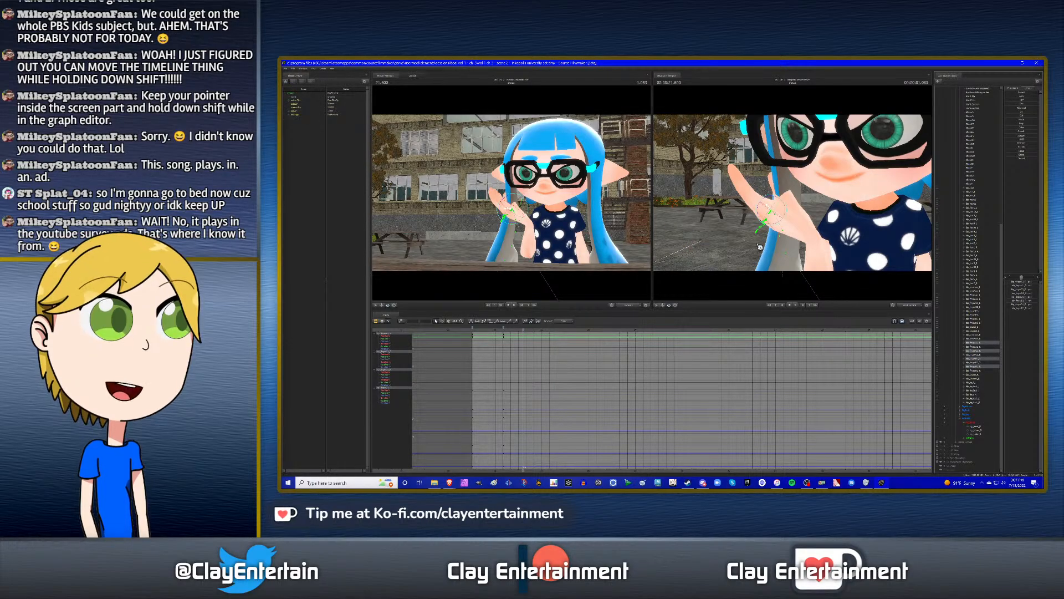
{"action": "left_click_drag", "start_coordinate": [725, 210], "coordinate": [770, 204]}
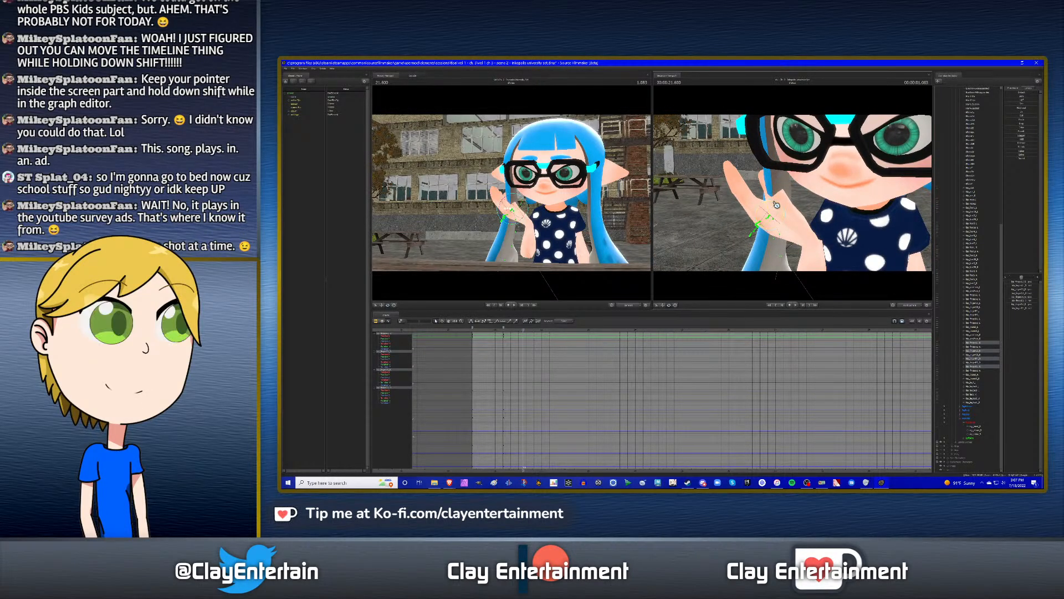
{"action": "left_click_drag", "start_coordinate": [777, 205], "coordinate": [778, 205]}
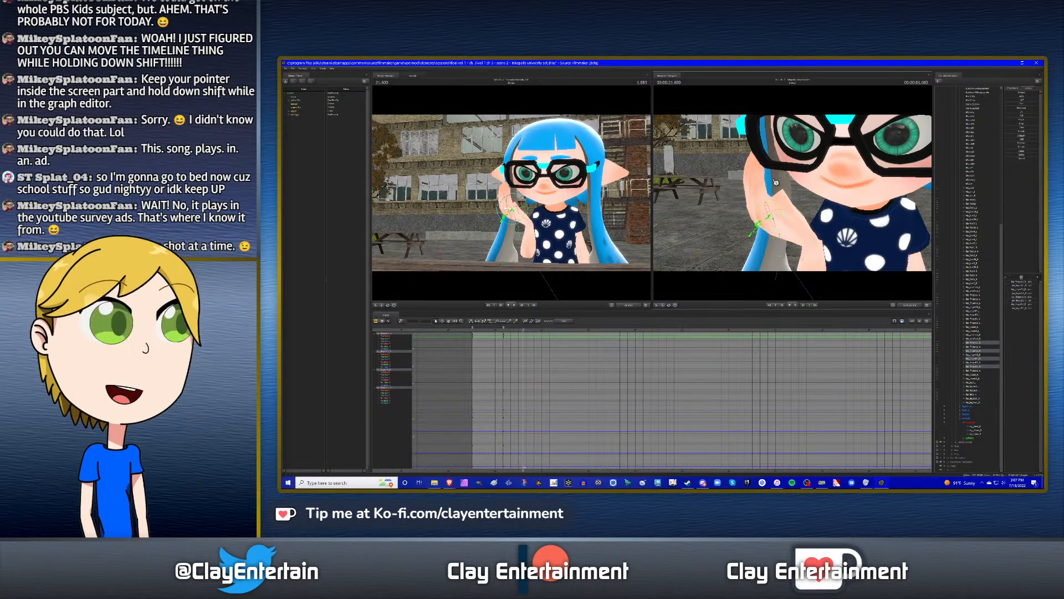
- Select the outer joints of the raised hand's four fingers and curl them in toward the palm
{"action": "left_click_drag", "start_coordinate": [797, 183], "coordinate": [872, 174], "text": "alt"}
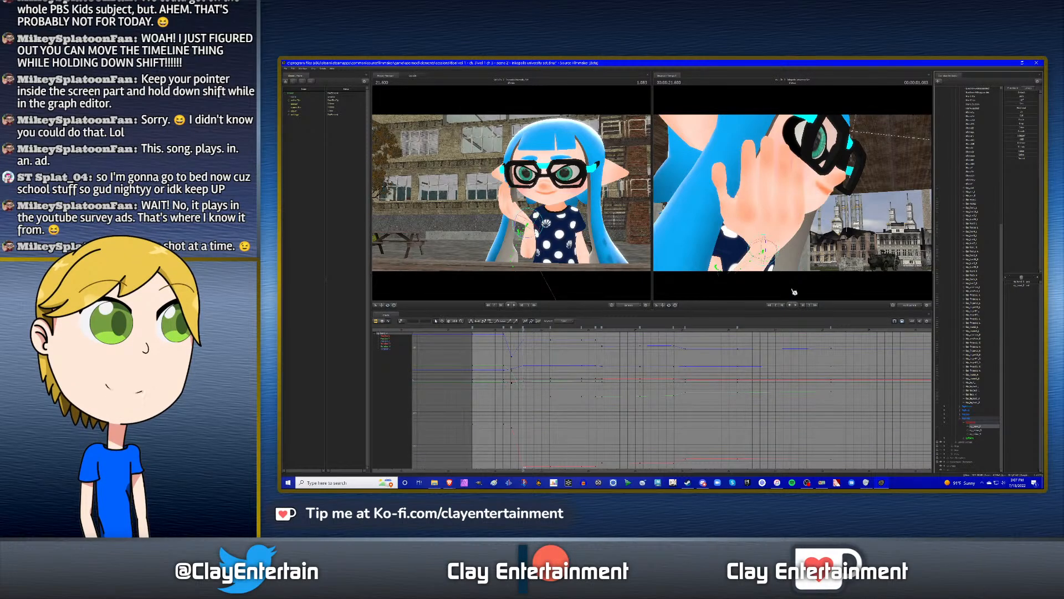
{"action": "left_click_drag", "start_coordinate": [770, 244], "coordinate": [849, 271]}
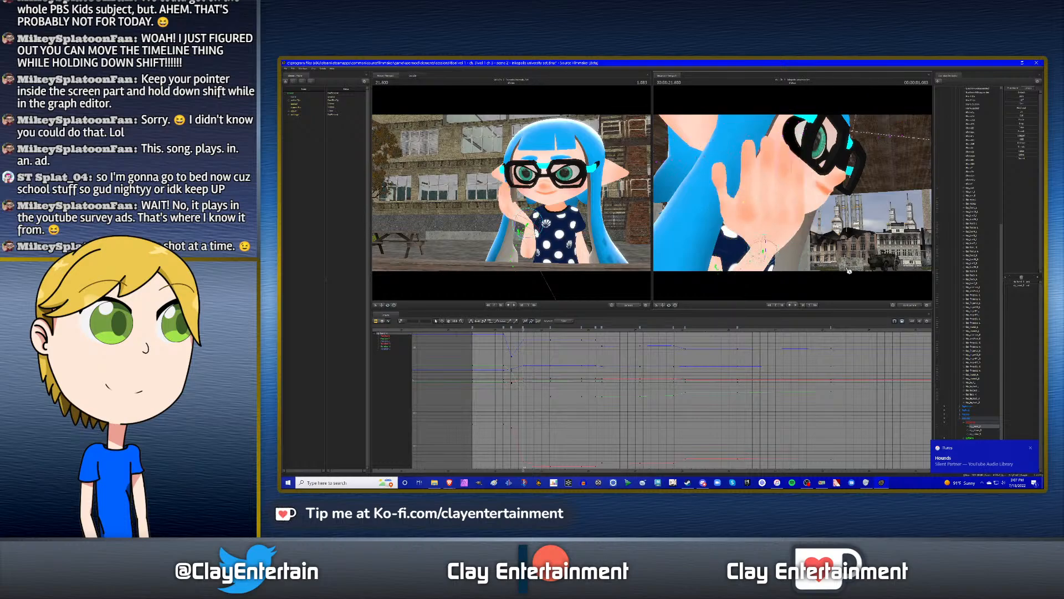
{"action": "left_click", "coordinate": [981, 355]}
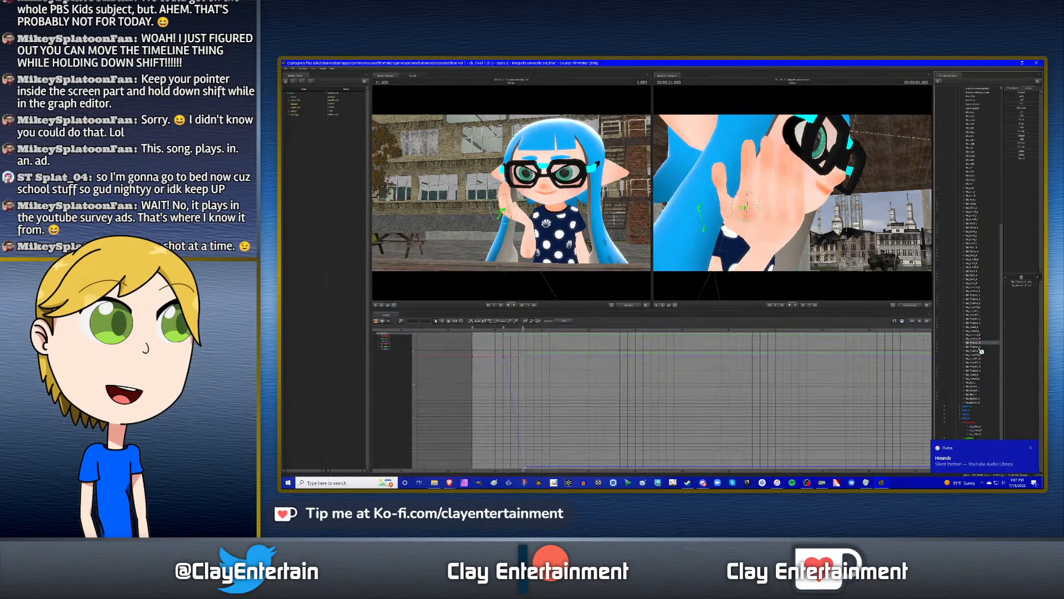
{"action": "left_click", "coordinate": [980, 356]}
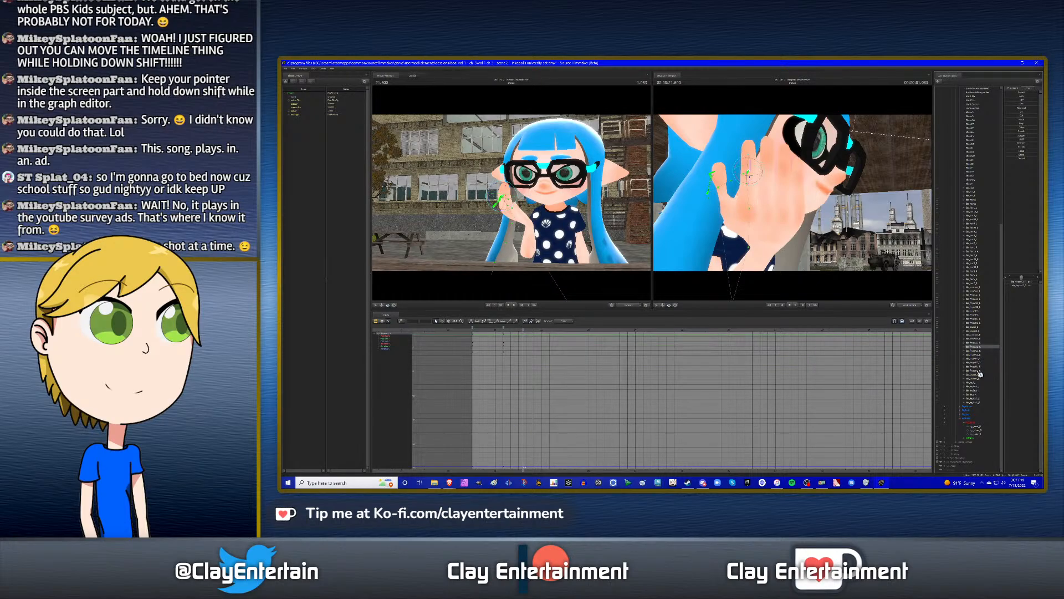
{"action": "left_click", "coordinate": [974, 363], "text": "ctrl"}
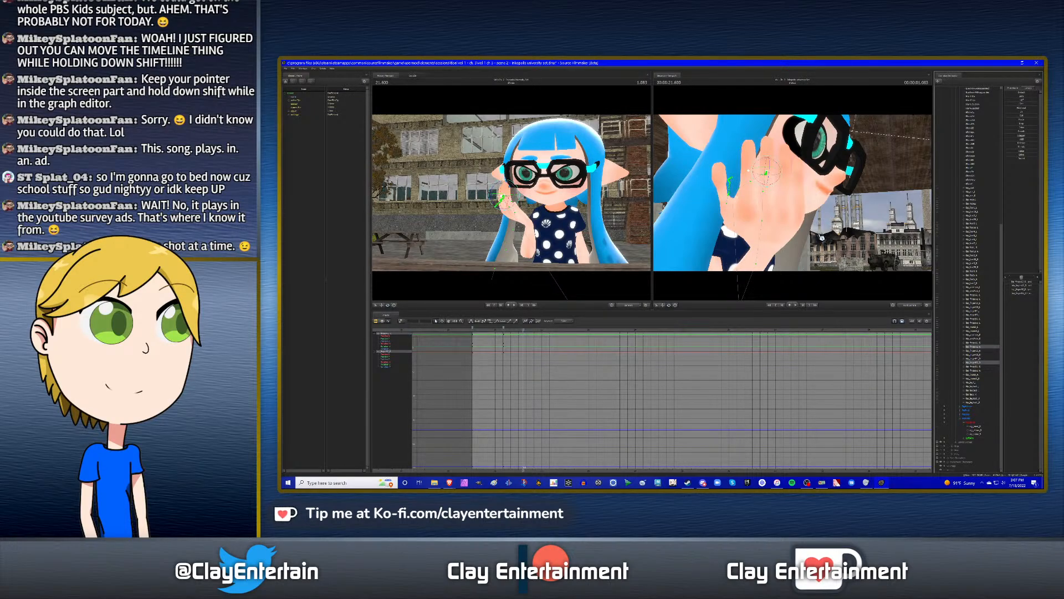
{"action": "left_click_drag", "start_coordinate": [809, 237], "coordinate": [804, 182]}
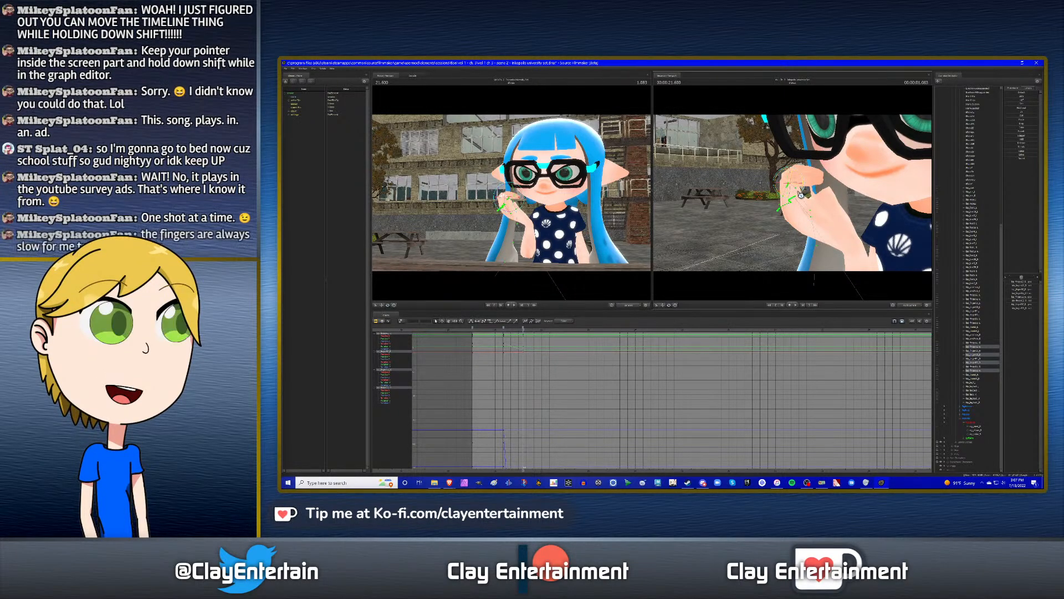
{"action": "left_click_drag", "start_coordinate": [796, 193], "coordinate": [790, 196]}
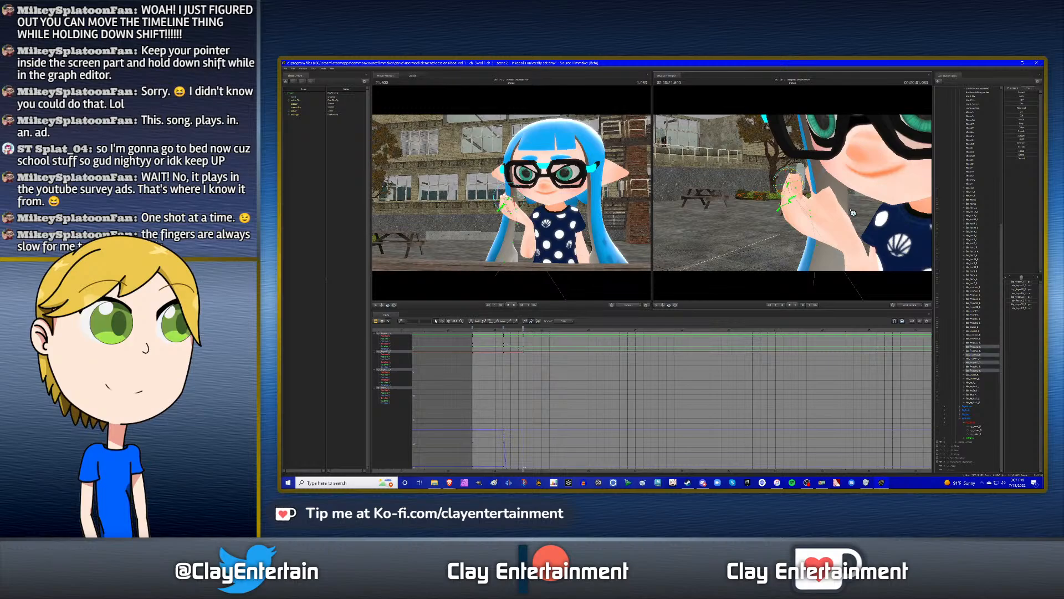
- Fine-tune the bend of the four outer finger joints up close, checking the curl from both sides of the hand
{"action": "middle_click_drag", "start_coordinate": [843, 220], "coordinate": [828, 222]}
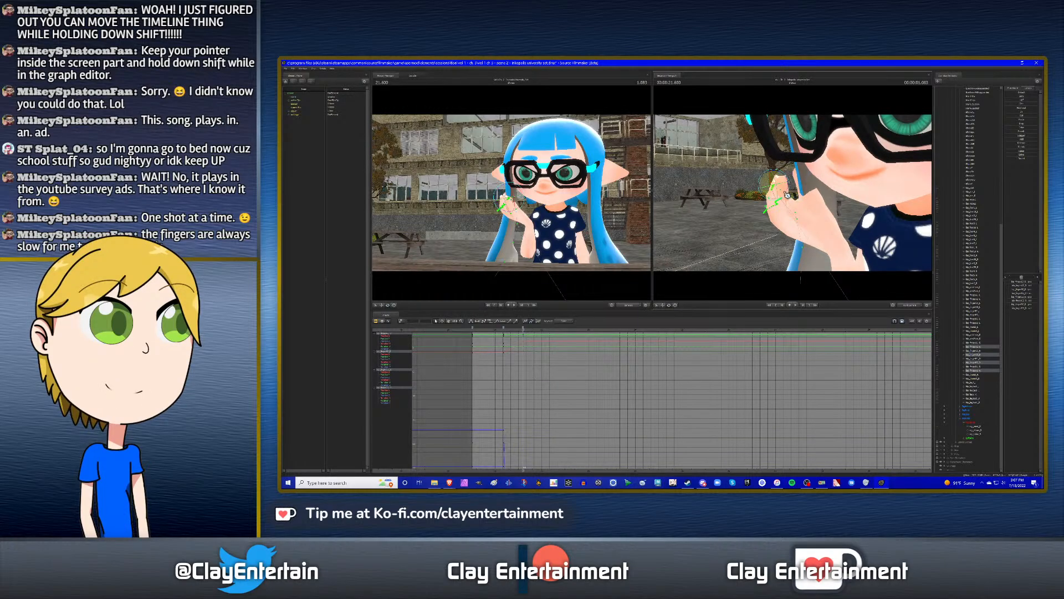
{"action": "key", "text": "w"}
{"action": "left_click_drag", "start_coordinate": [827, 223], "coordinate": [775, 179]}
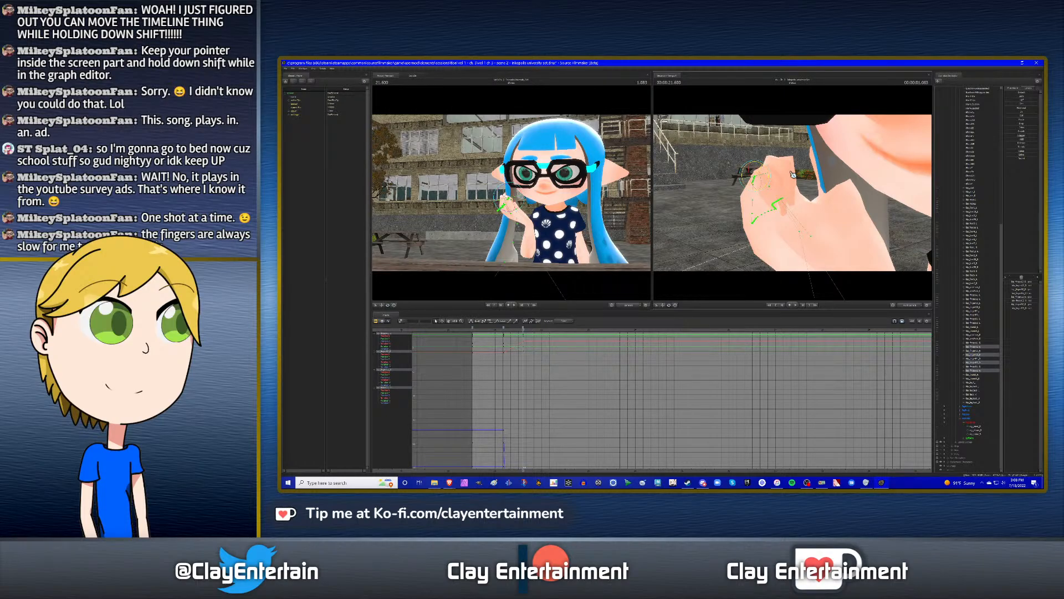
{"action": "left_click_drag", "start_coordinate": [768, 171], "coordinate": [764, 166]}
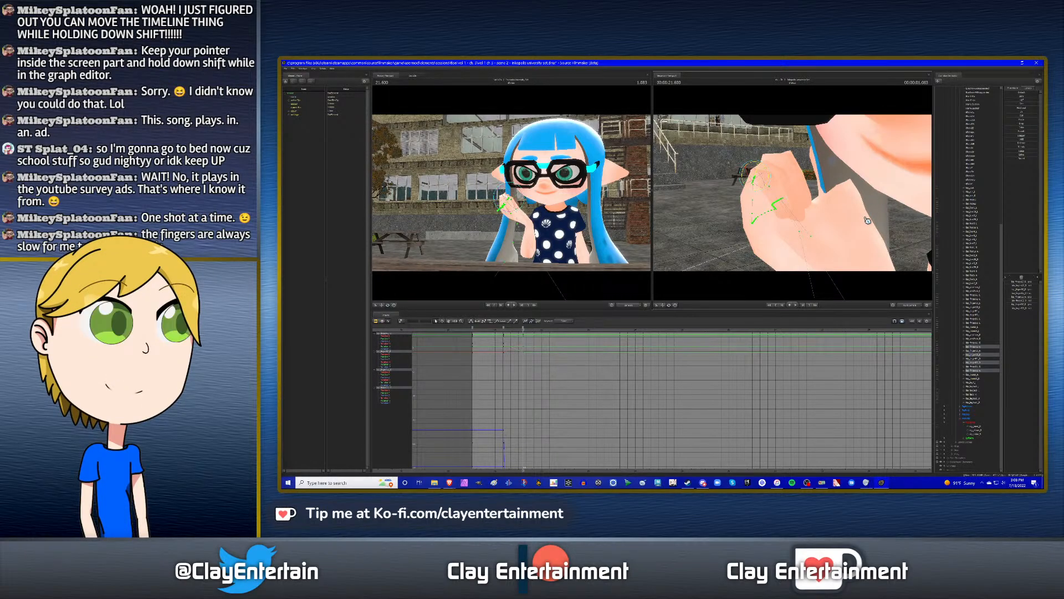
{"action": "left_click_drag", "start_coordinate": [750, 162], "coordinate": [728, 152]}
{"action": "left_click_drag", "start_coordinate": [829, 205], "coordinate": [856, 188]}
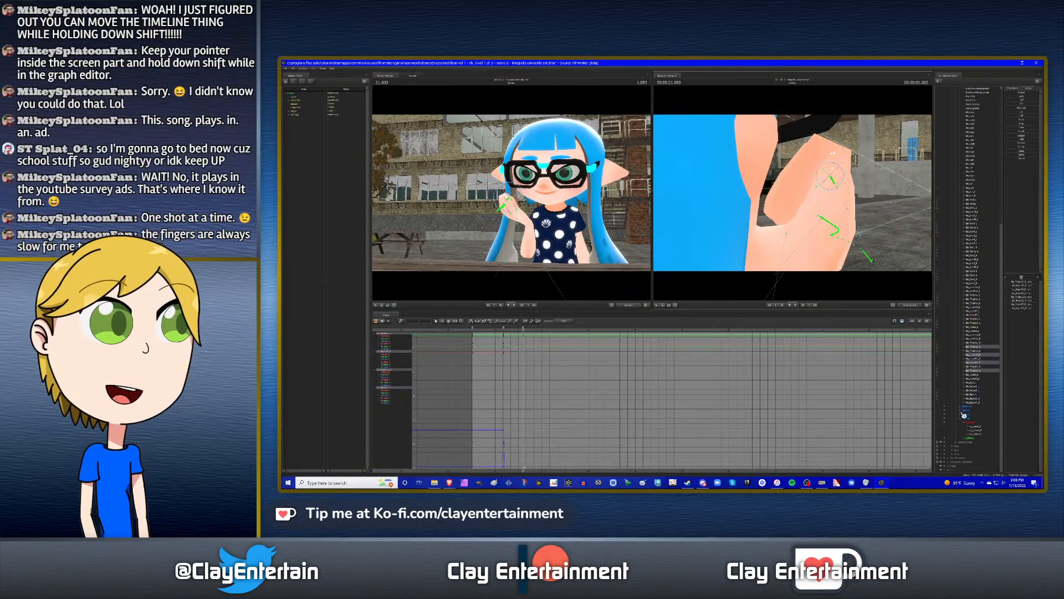
- Select the base joints of the four fingers again and bend them further in toward the thumb
{"action": "left_click", "coordinate": [982, 361]}
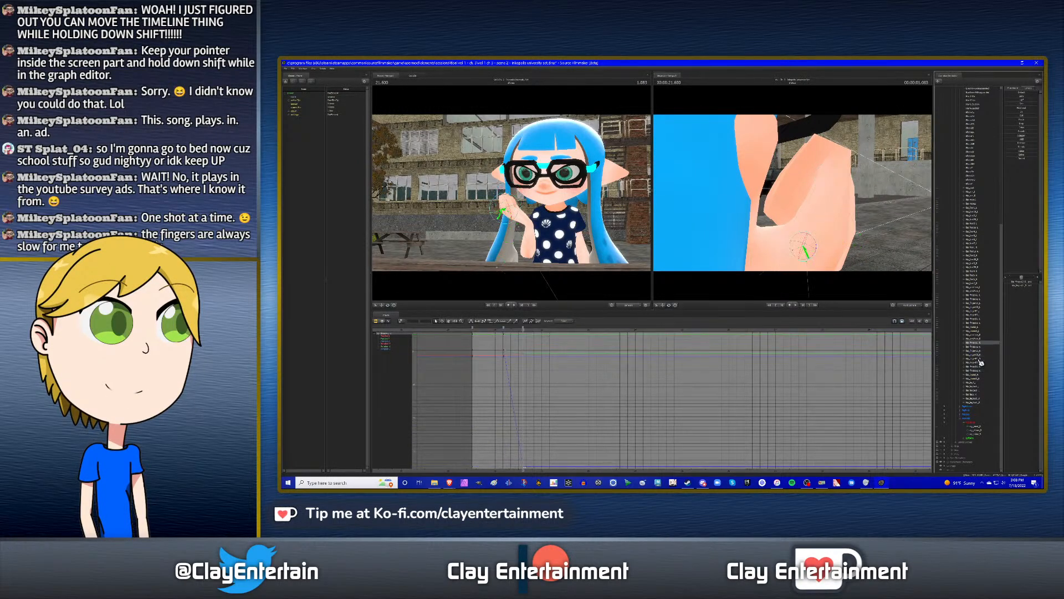
{"action": "left_click", "coordinate": [982, 360], "text": "ctrl"}
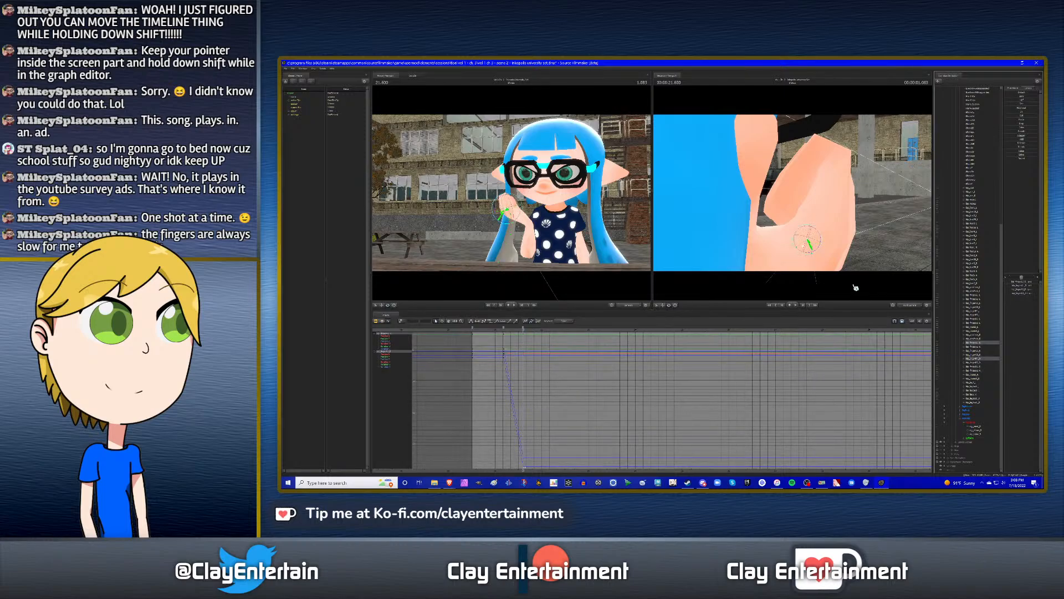
{"action": "left_click", "coordinate": [833, 215], "text": "ctrl+shift"}
{"action": "left_click", "coordinate": [829, 214], "text": "ctrl+shift"}
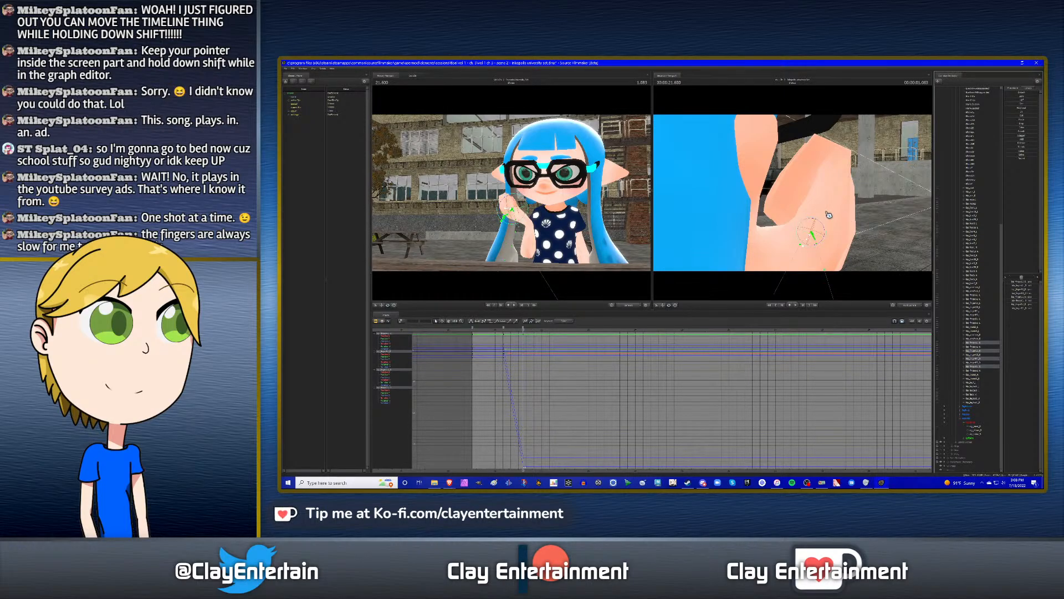
{"action": "left_click", "coordinate": [821, 224], "text": "ctrl+shift"}
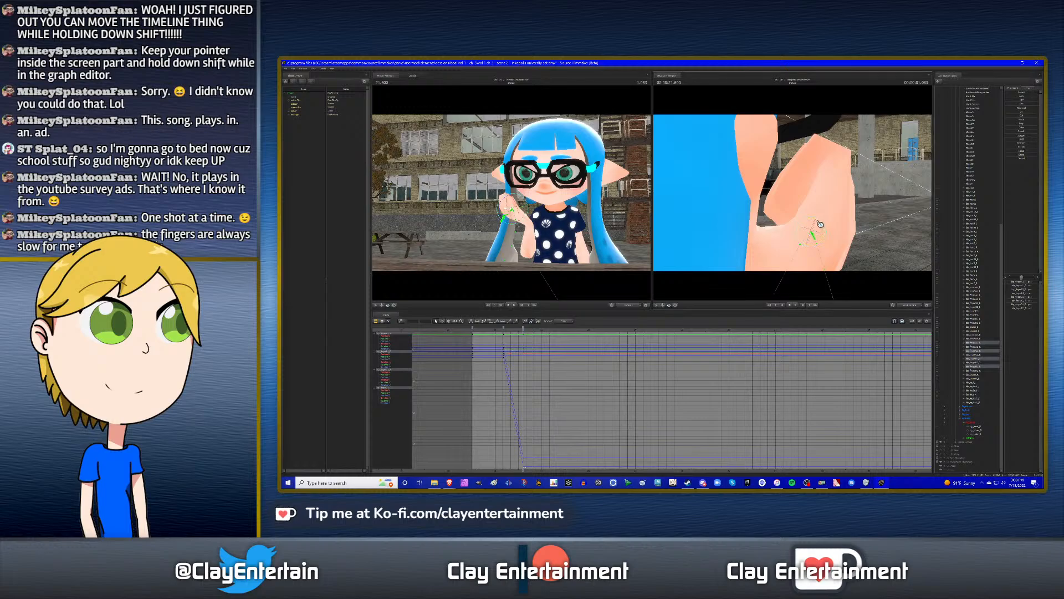
{"action": "left_click_drag", "start_coordinate": [854, 228], "coordinate": [852, 229]}
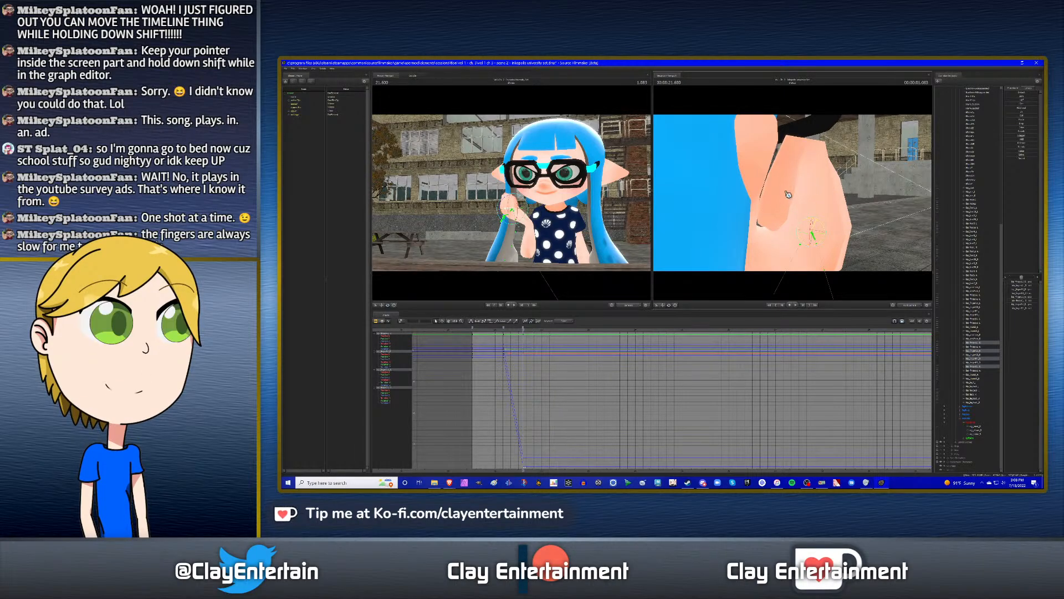
{"action": "left_click_drag", "start_coordinate": [789, 194], "coordinate": [814, 206], "text": "alt"}
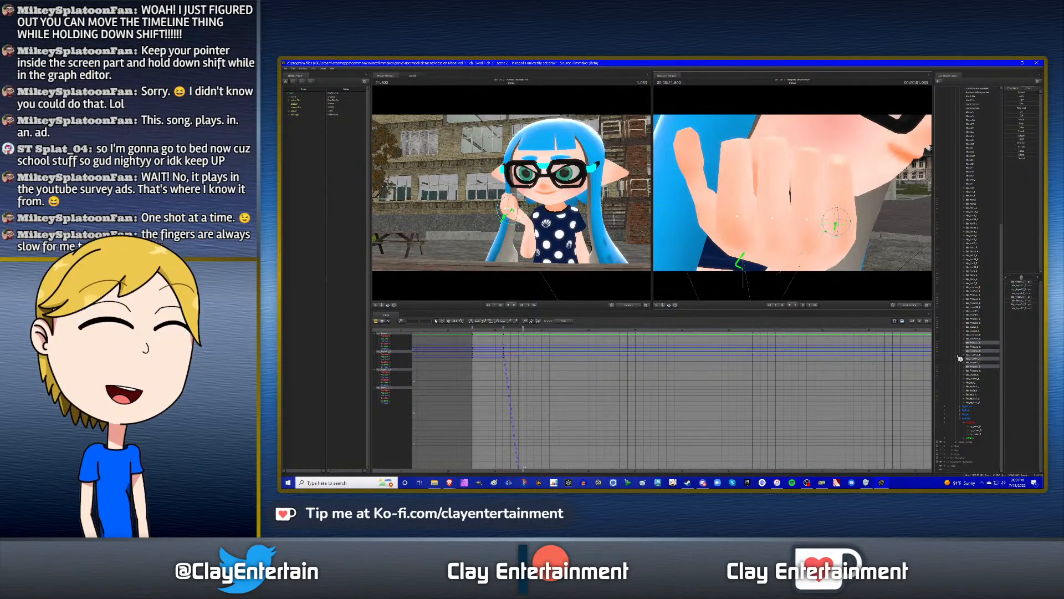
- Adjust the bend of the raised hand's index, ring and little fingers one at a time at their base joints
{"action": "left_click", "coordinate": [720, 213]}
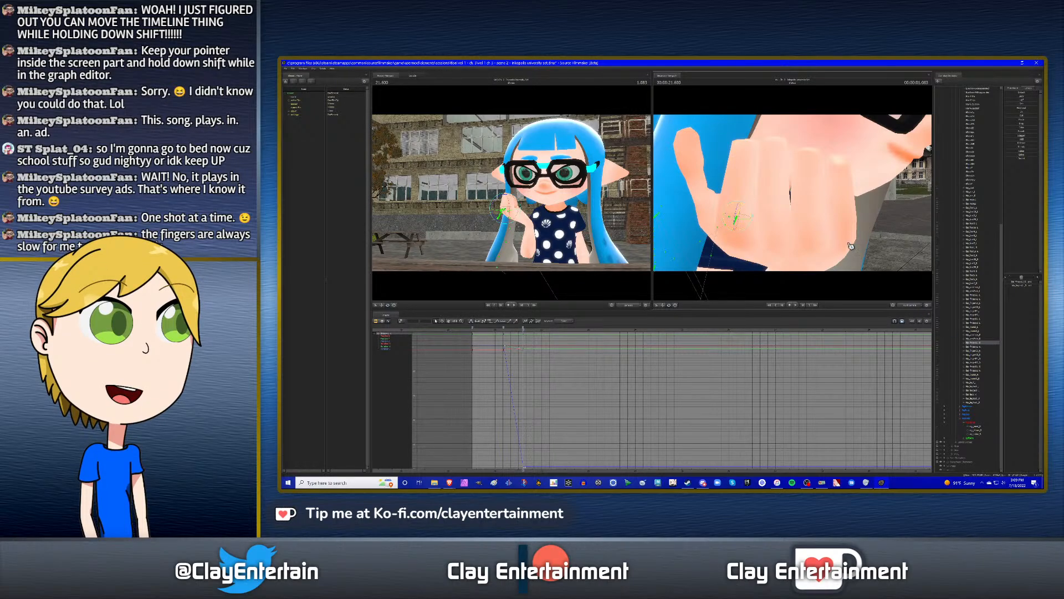
{"action": "left_click", "coordinate": [828, 208]}
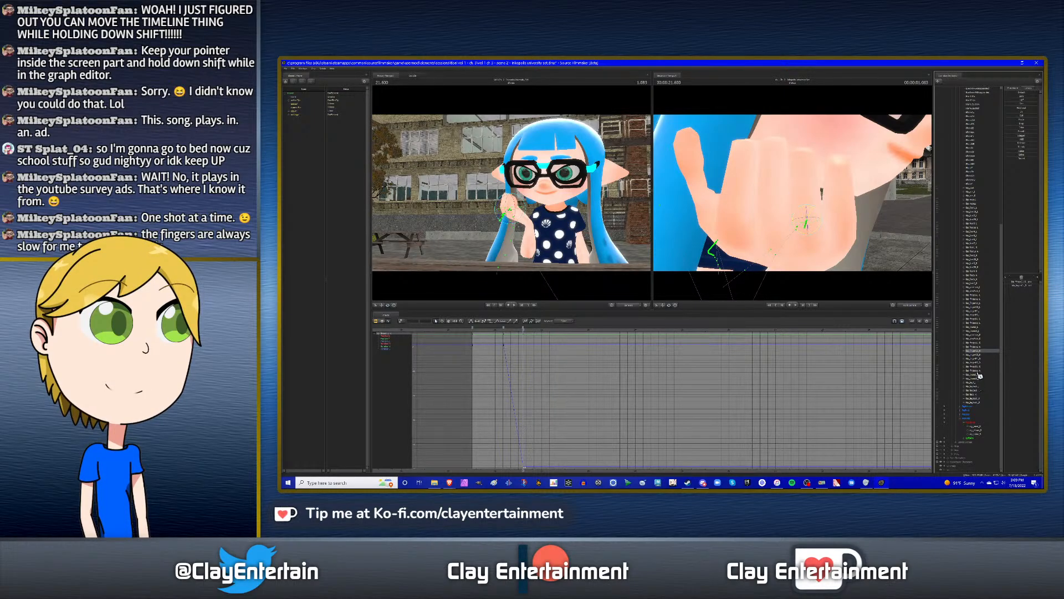
{"action": "left_click", "coordinate": [842, 215]}
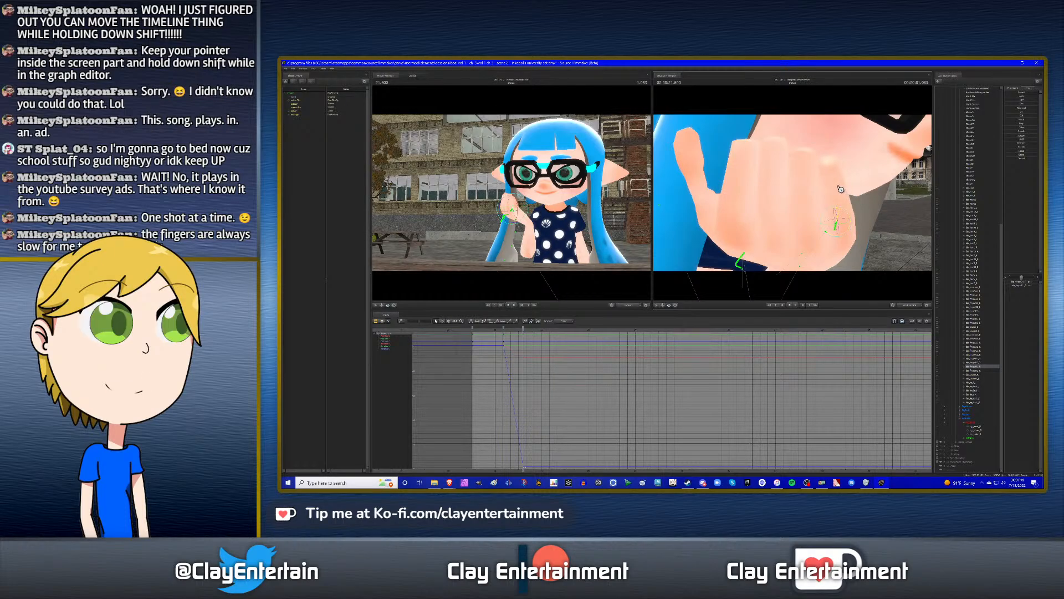
{"action": "left_click_drag", "start_coordinate": [796, 186], "coordinate": [792, 207]}
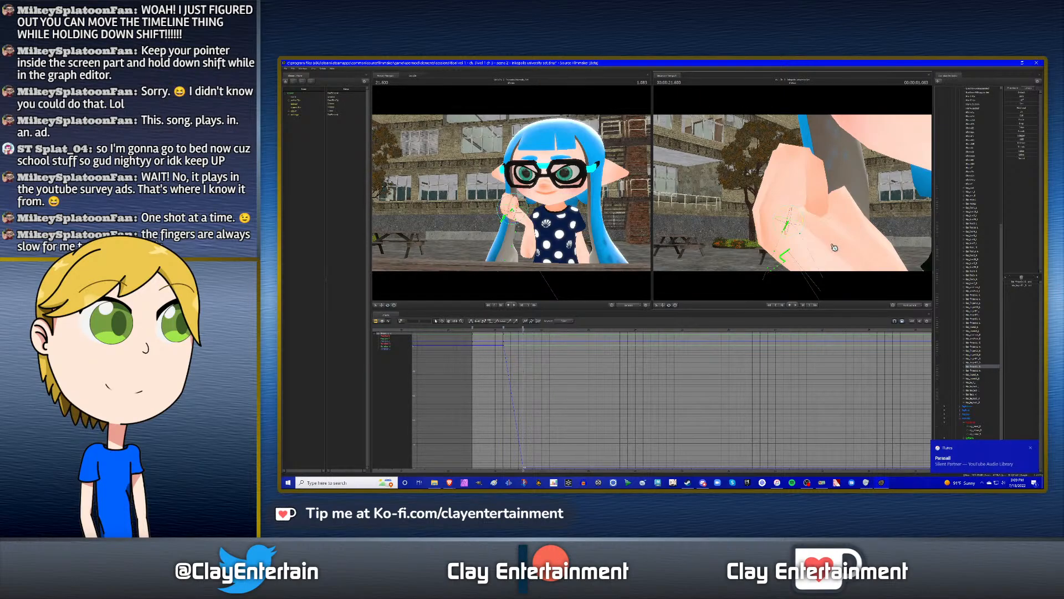
- Select the little finger's outer joint, fine-tune its curl and check it from the palm side
{"action": "left_click_drag", "start_coordinate": [832, 245], "coordinate": [820, 237]}
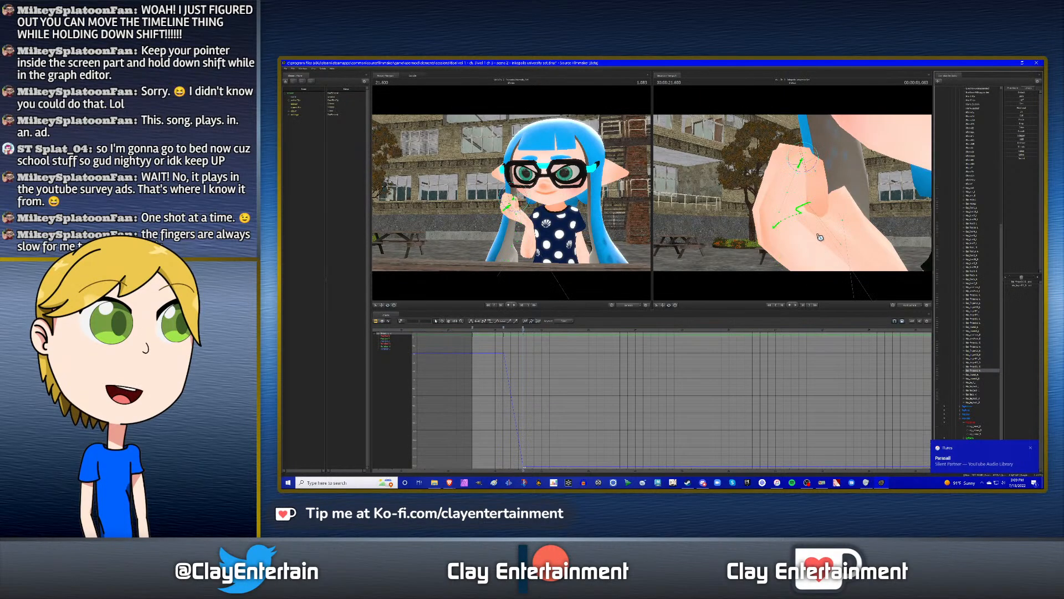
{"action": "left_click", "coordinate": [811, 174]}
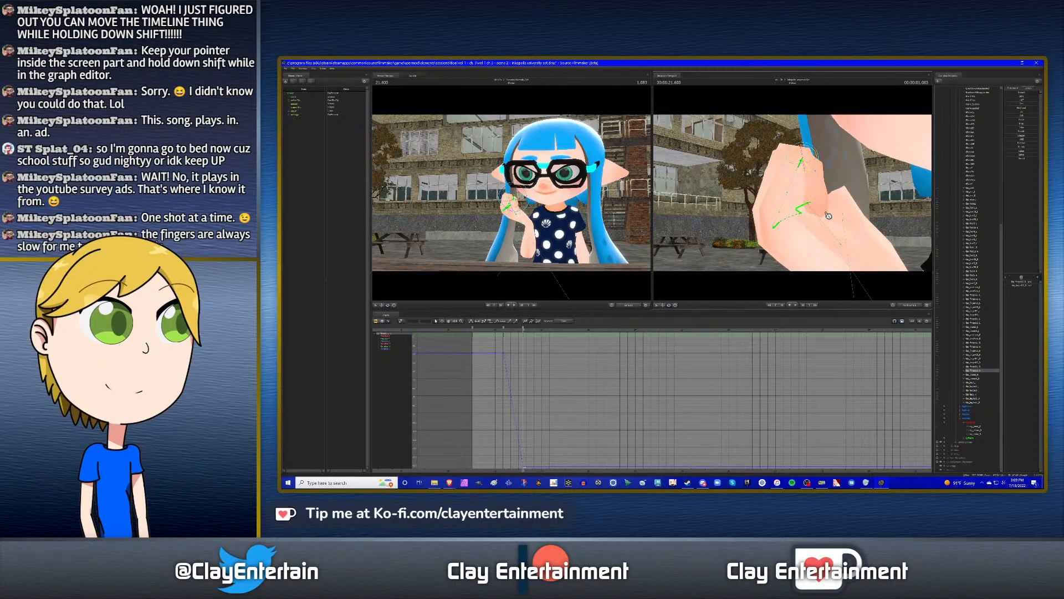
{"action": "left_click_drag", "start_coordinate": [815, 218], "coordinate": [704, 220], "text": "alt"}
{"action": "left_click_drag", "start_coordinate": [807, 180], "coordinate": [794, 193], "text": "alt"}
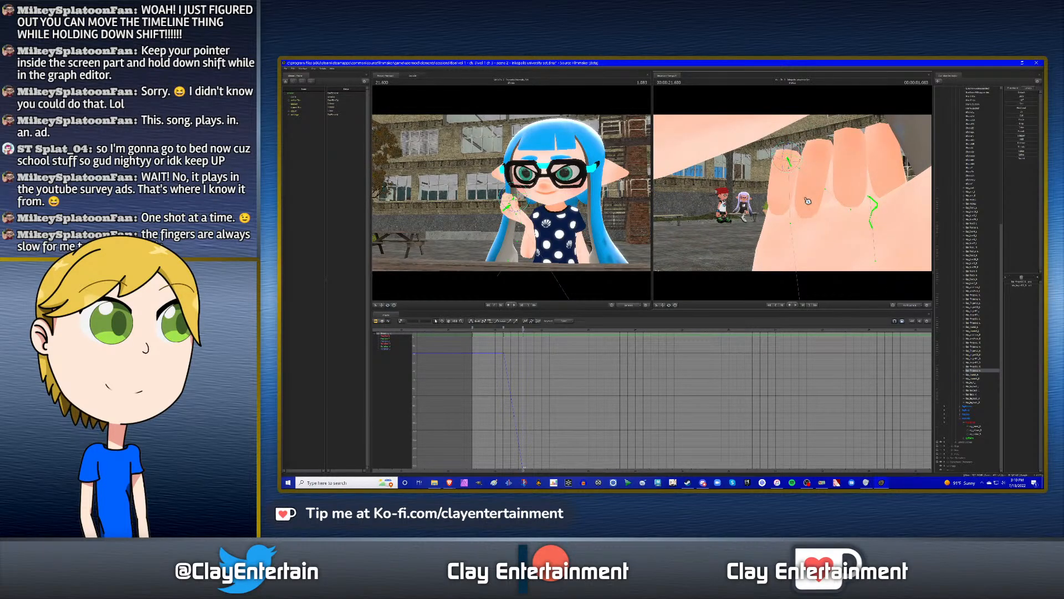
- Return to the little finger's base joint and rotate it, checking the finger's angle from the palm side and from above
{"action": "key", "text": "Up"}
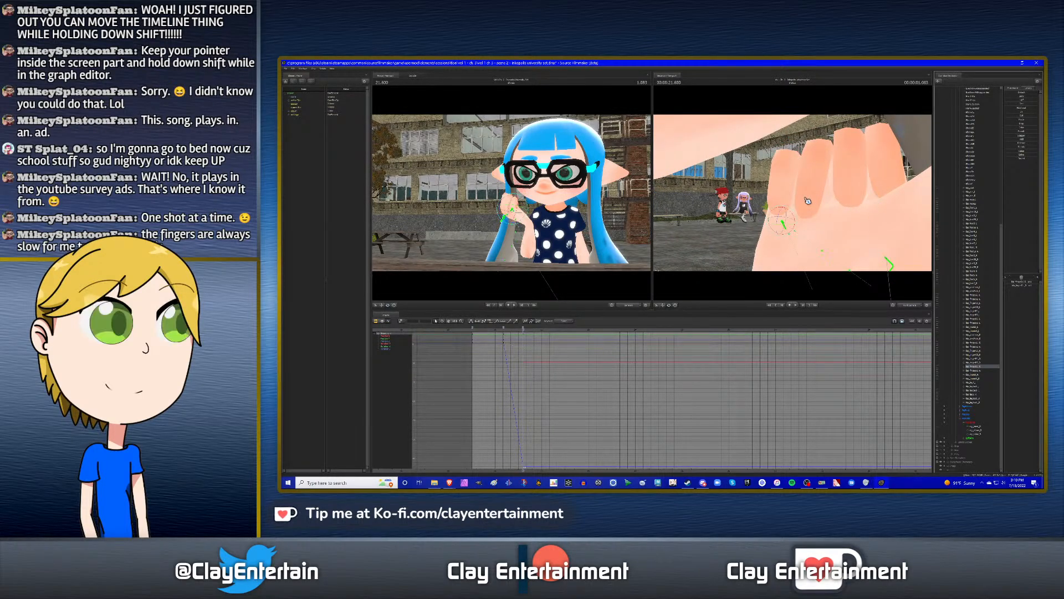
{"action": "left_click_drag", "start_coordinate": [791, 213], "coordinate": [823, 217]}
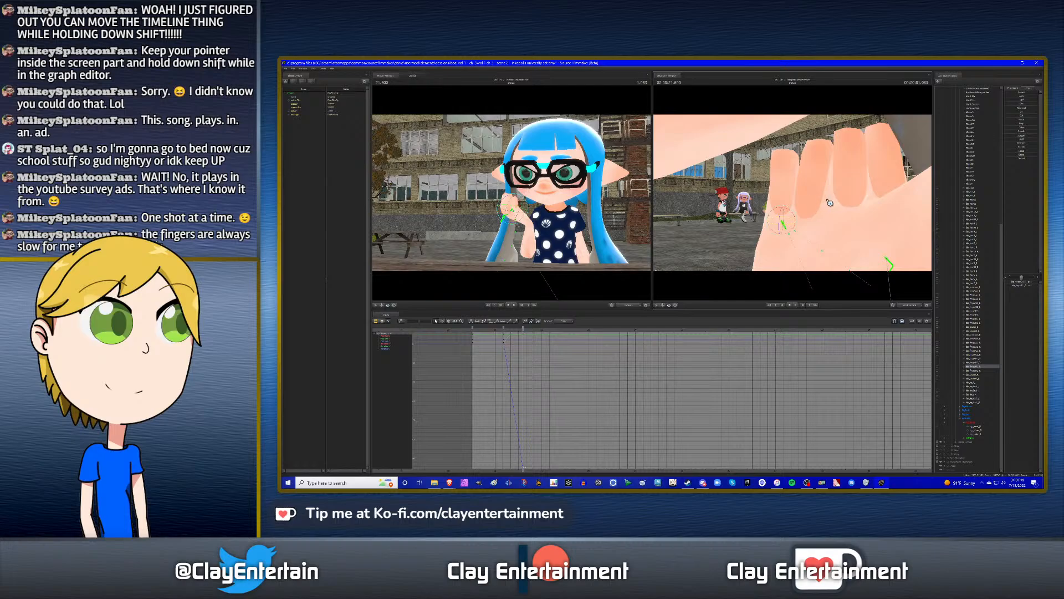
{"action": "left_click_drag", "start_coordinate": [839, 203], "coordinate": [795, 220]}
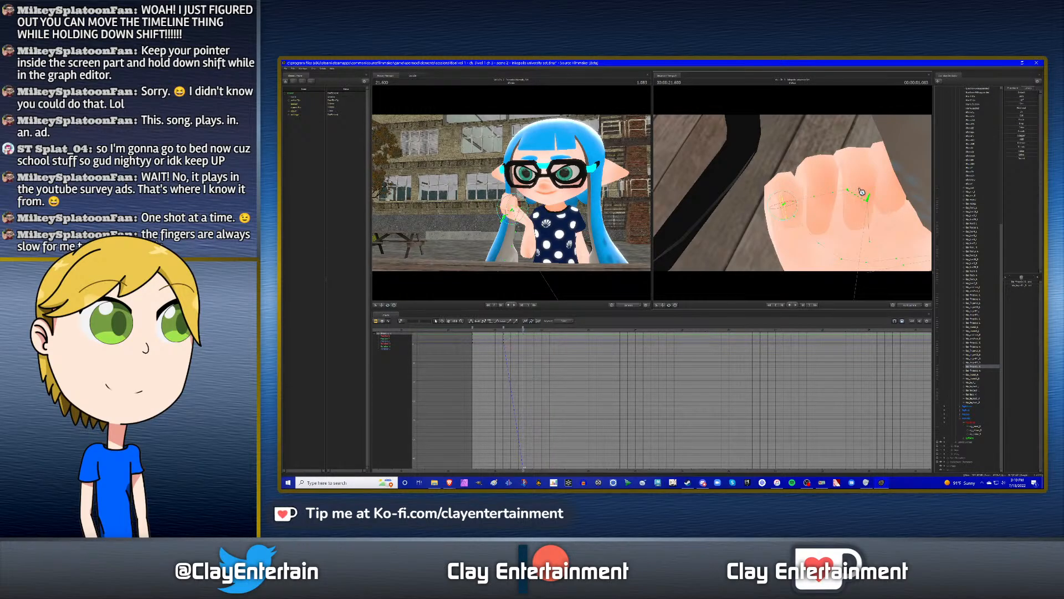
{"action": "mouse_move", "coordinate": [861, 192]}
{"action": "left_mouse_down", "text": "alt"}
{"action": "mouse_move", "coordinate": [798, 177]}
{"action": "mouse_move", "coordinate": [831, 144]}
{"action": "mouse_move", "coordinate": [865, 172]}
{"action": "left_mouse_up", "text": "alt"}
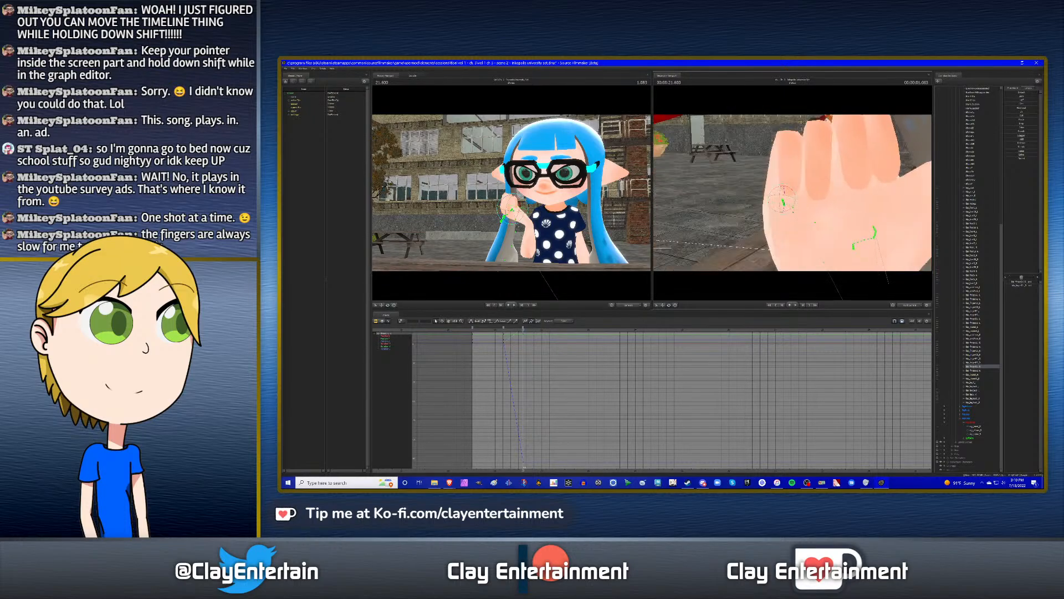
{"action": "mouse_move", "coordinate": [793, 192]}
{"action": "left_mouse_down", "text": "alt"}
{"action": "mouse_move", "coordinate": [837, 183]}
{"action": "mouse_move", "coordinate": [776, 216]}
{"action": "mouse_move", "coordinate": [793, 200]}
{"action": "left_mouse_up", "text": "alt"}
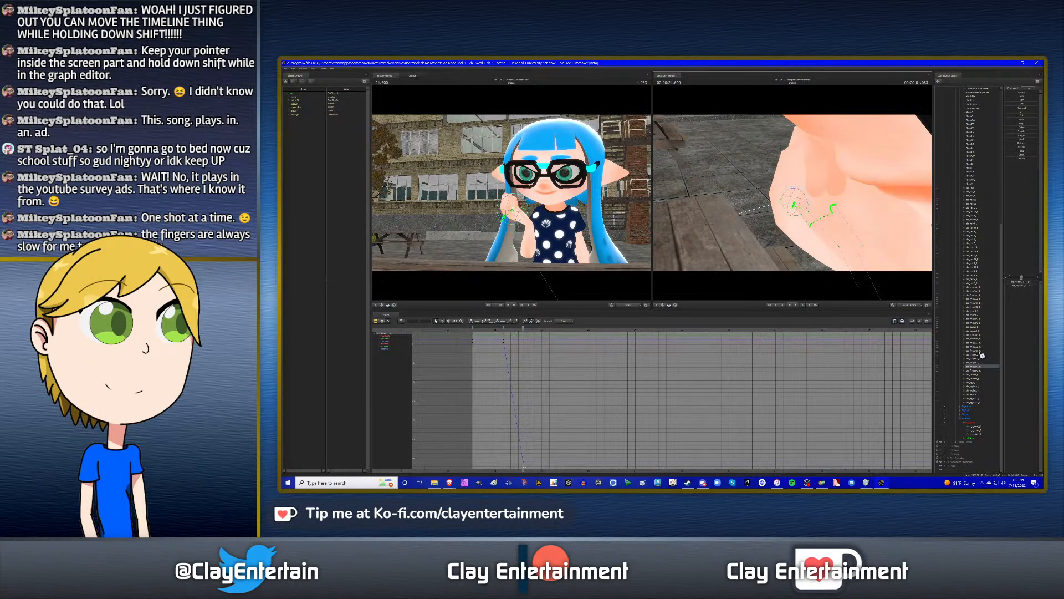
- Rotate the ring finger's base joint, and adjust the little finger's base joint from the side of the hand to match
{"action": "left_click", "coordinate": [845, 249], "text": "ctrl"}
{"action": "left_click_drag", "start_coordinate": [845, 249], "coordinate": [795, 196], "text": "alt"}
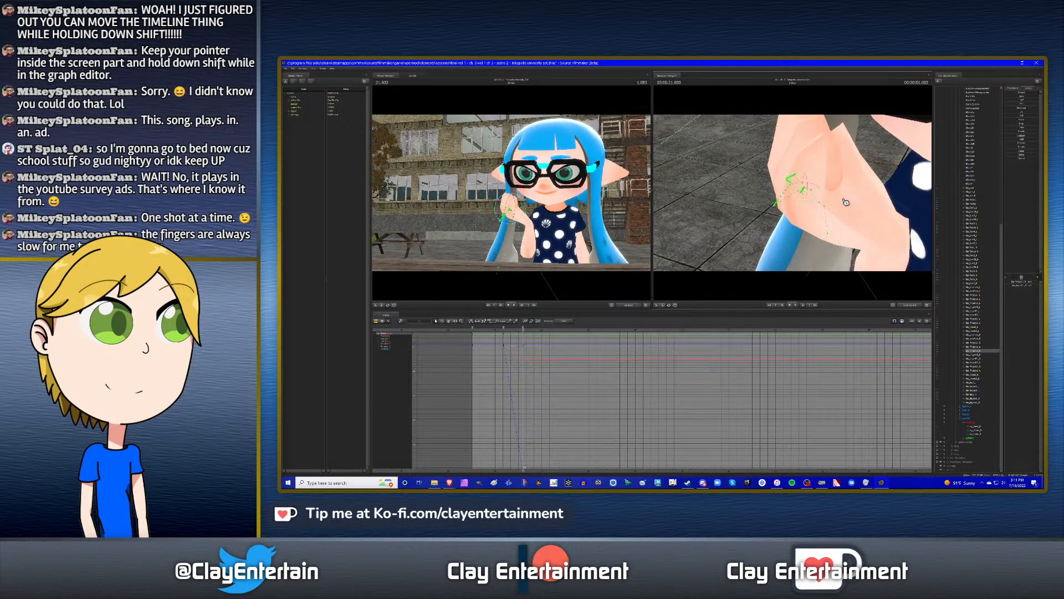
{"action": "left_click_drag", "start_coordinate": [795, 196], "coordinate": [795, 196]}
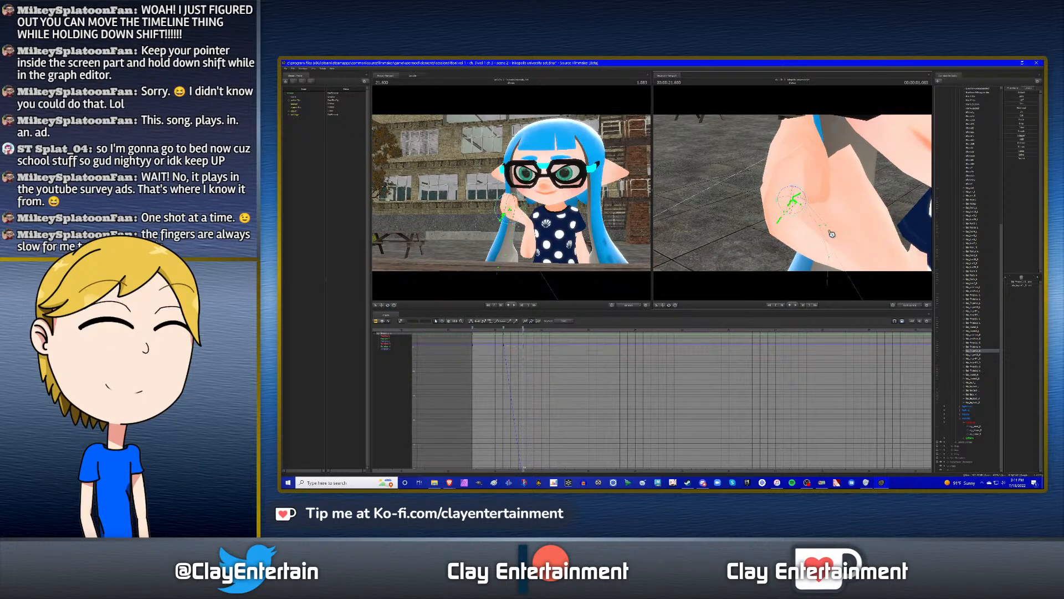
{"action": "left_click", "coordinate": [830, 208]}
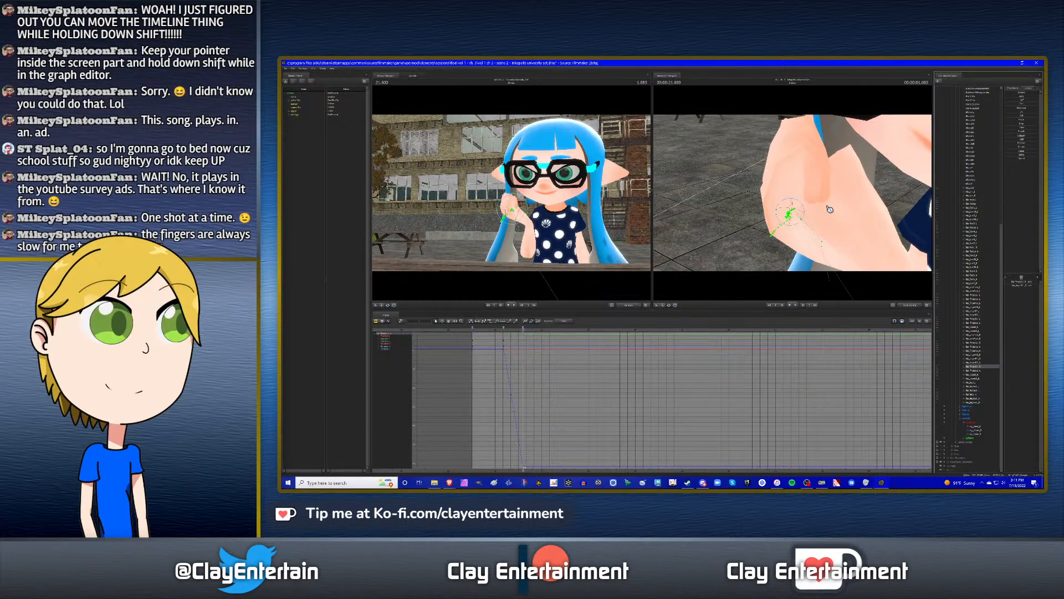
{"action": "left_click", "coordinate": [797, 207]}
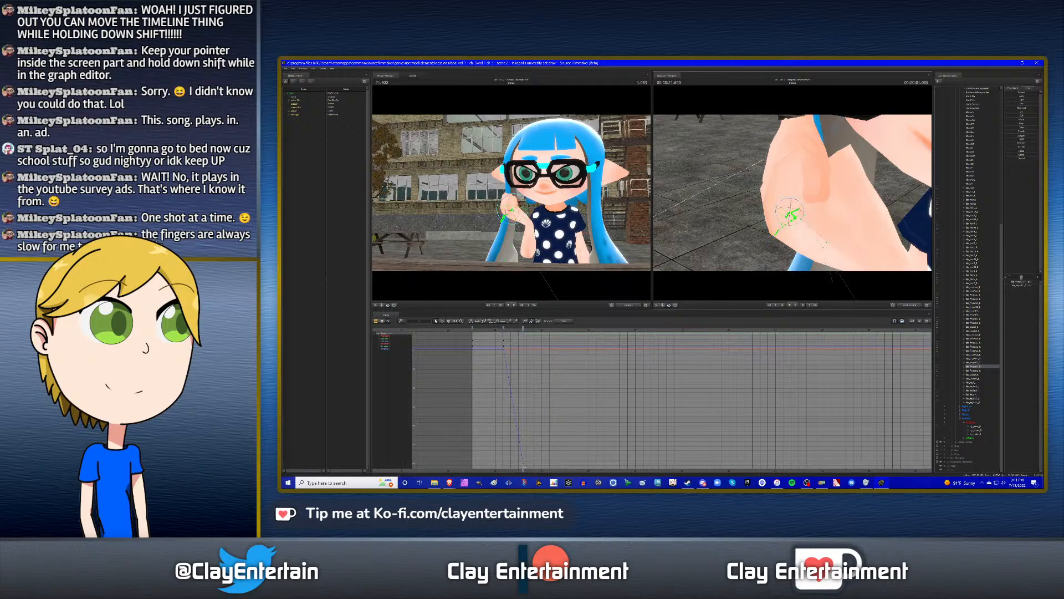
- Reselect the ring finger's base joint and refine its tilt while facing the palm
{"action": "left_click_drag", "start_coordinate": [837, 227], "coordinate": [800, 201], "text": "alt"}
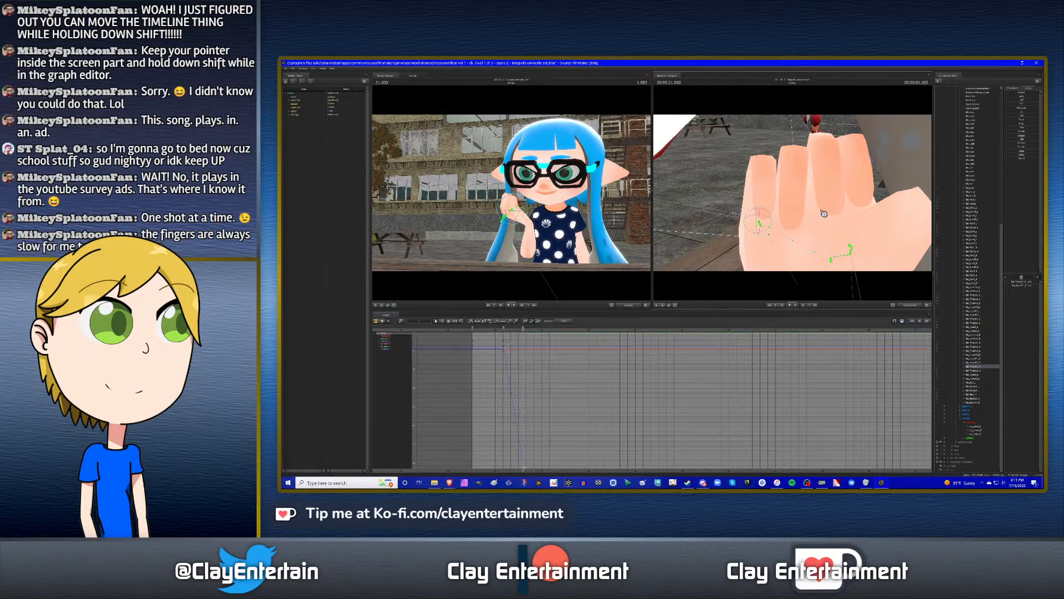
{"action": "left_click", "coordinate": [825, 214]}
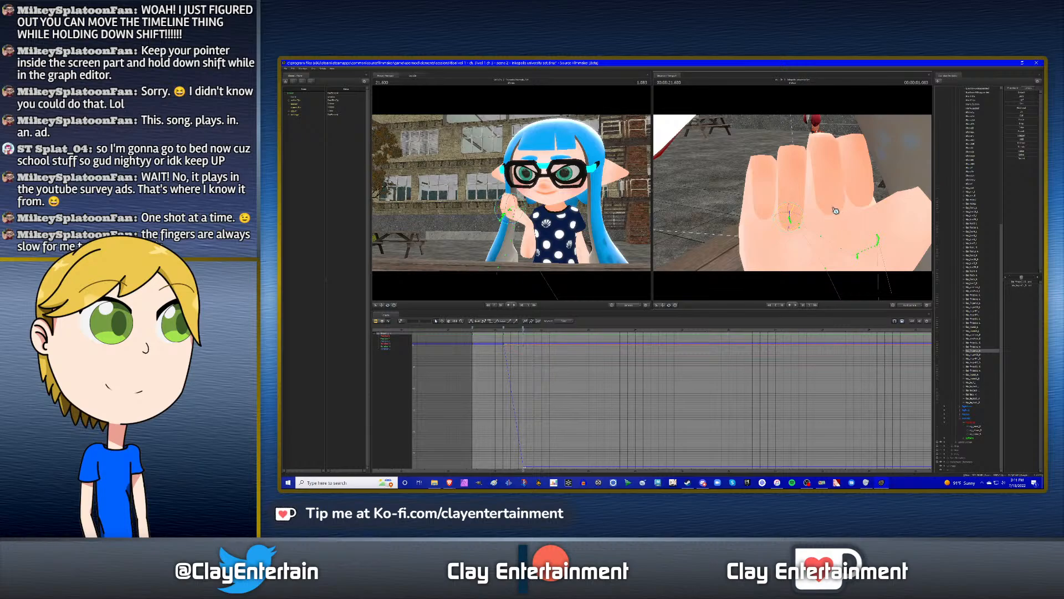
{"action": "left_click_drag", "start_coordinate": [790, 213], "coordinate": [806, 194], "text": "alt"}
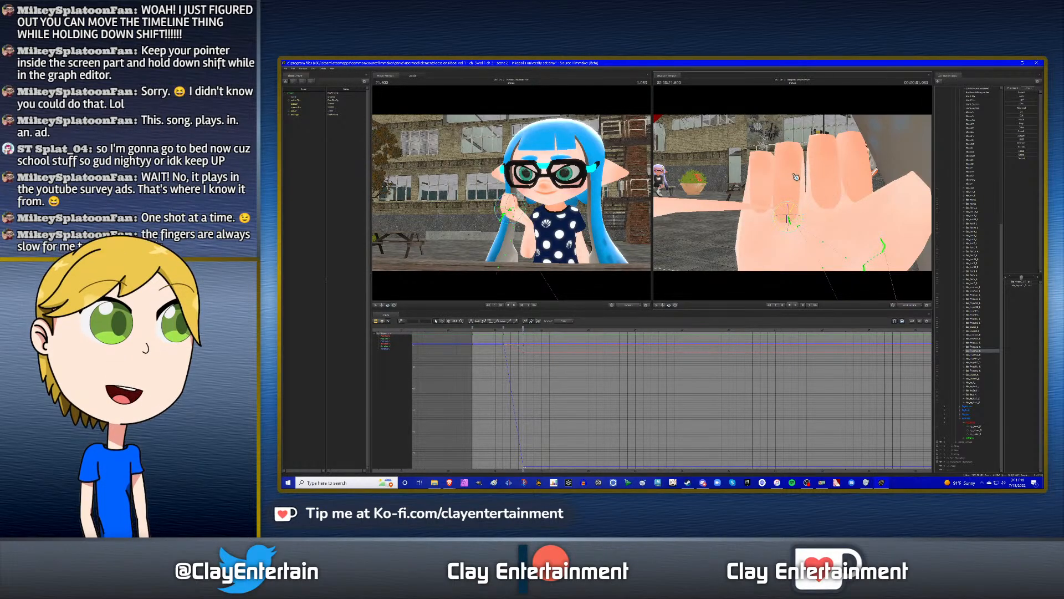
{"action": "left_click_drag", "start_coordinate": [802, 177], "coordinate": [792, 221], "text": "alt"}
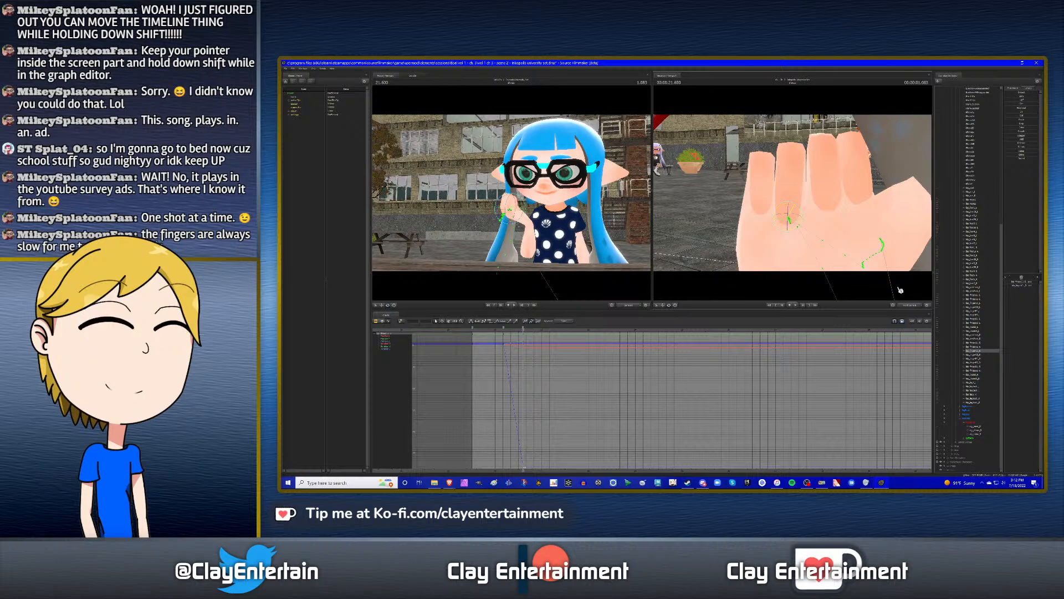
- Readjust the little finger's base joint, checking its alignment from the back of the hand and the palm
{"action": "left_click", "coordinate": [749, 217], "text": "ctrl"}
{"action": "left_click_drag", "start_coordinate": [747, 213], "coordinate": [874, 211], "text": "alt"}
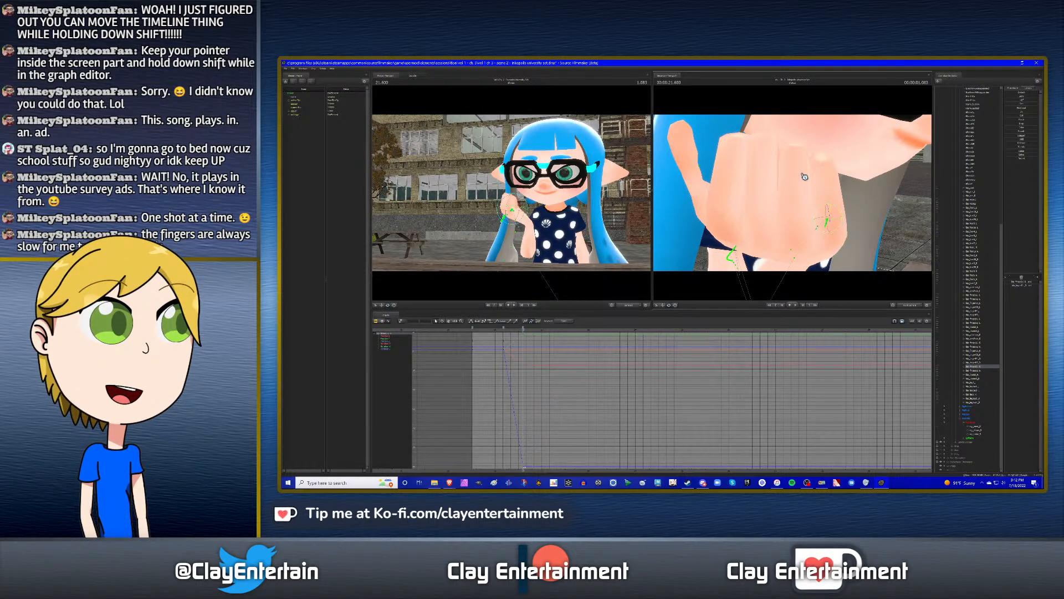
{"action": "left_click_drag", "start_coordinate": [796, 191], "coordinate": [691, 190], "text": "alt"}
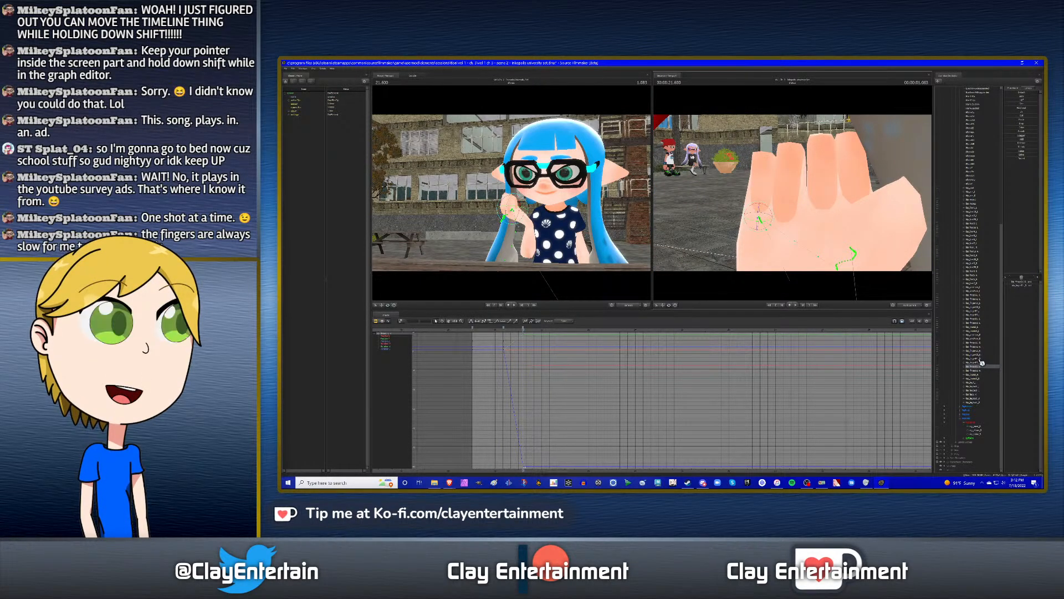
- Select the middle finger's base joint and rotate it into line with its neighbours, checking from the palm and side
{"action": "left_click", "coordinate": [831, 204]}
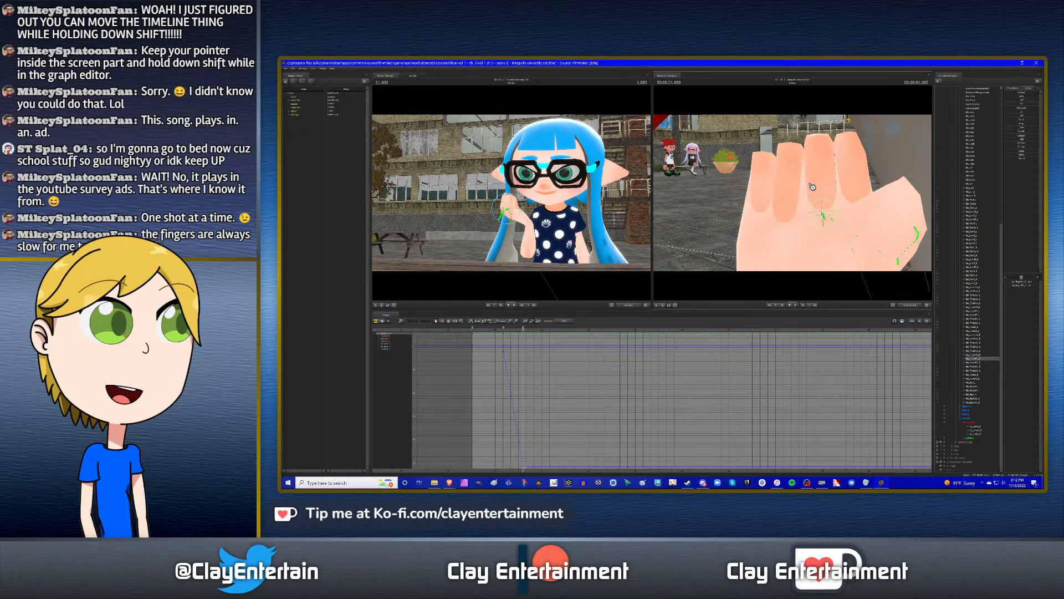
{"action": "left_click_drag", "start_coordinate": [813, 188], "coordinate": [823, 220]}
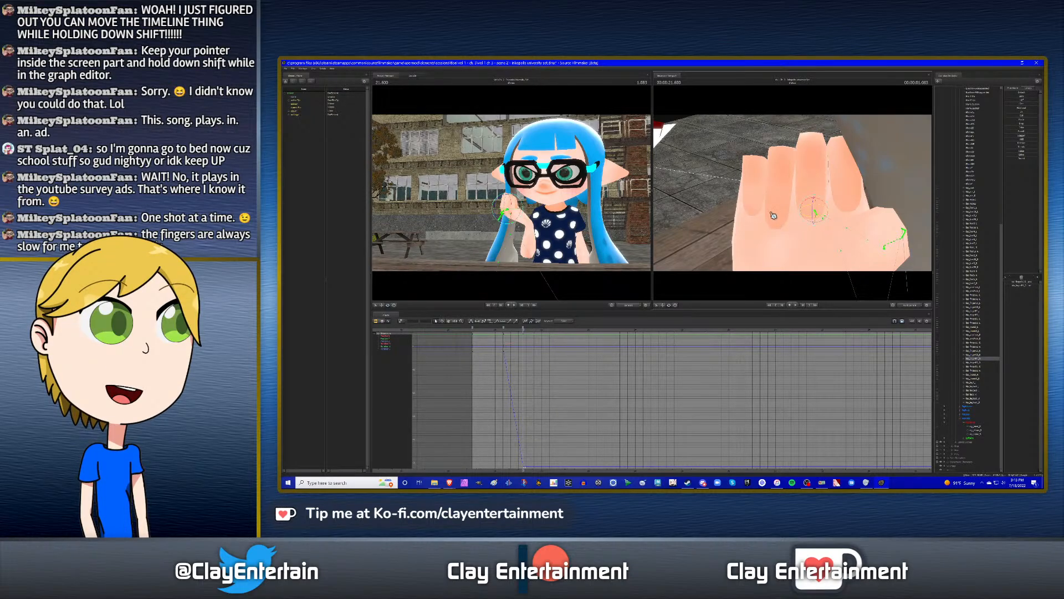
{"action": "mouse_move", "coordinate": [809, 215]}
{"action": "left_mouse_down"}
{"action": "mouse_move", "coordinate": [779, 220]}
{"action": "mouse_move", "coordinate": [804, 213]}
{"action": "mouse_move", "coordinate": [783, 215]}
{"action": "mouse_move", "coordinate": [805, 197]}
{"action": "left_mouse_up"}
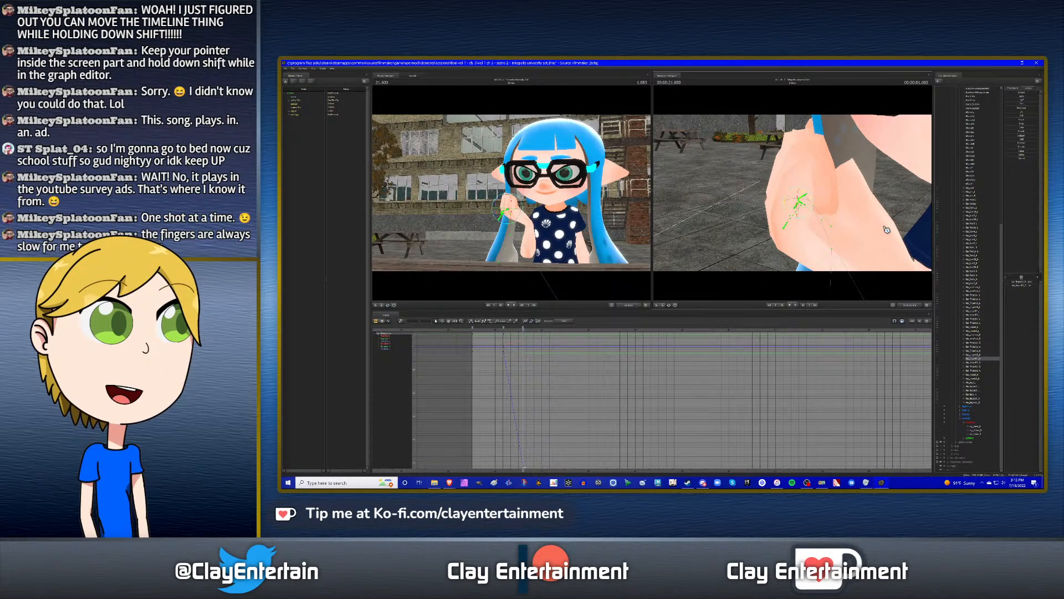
{"action": "left_click_drag", "start_coordinate": [836, 229], "coordinate": [796, 197]}
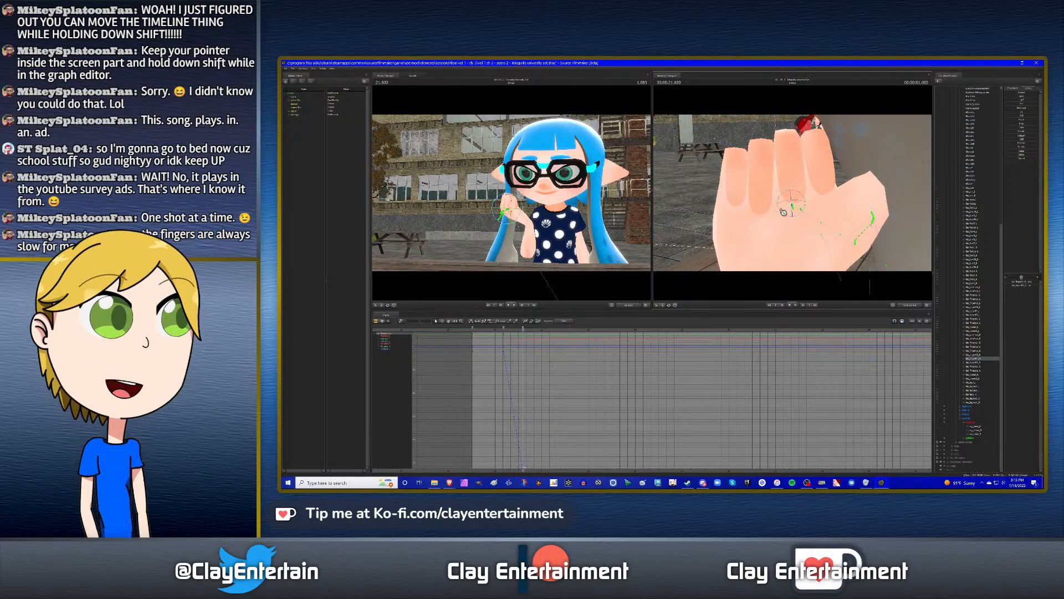
{"action": "left_click", "coordinate": [794, 203]}
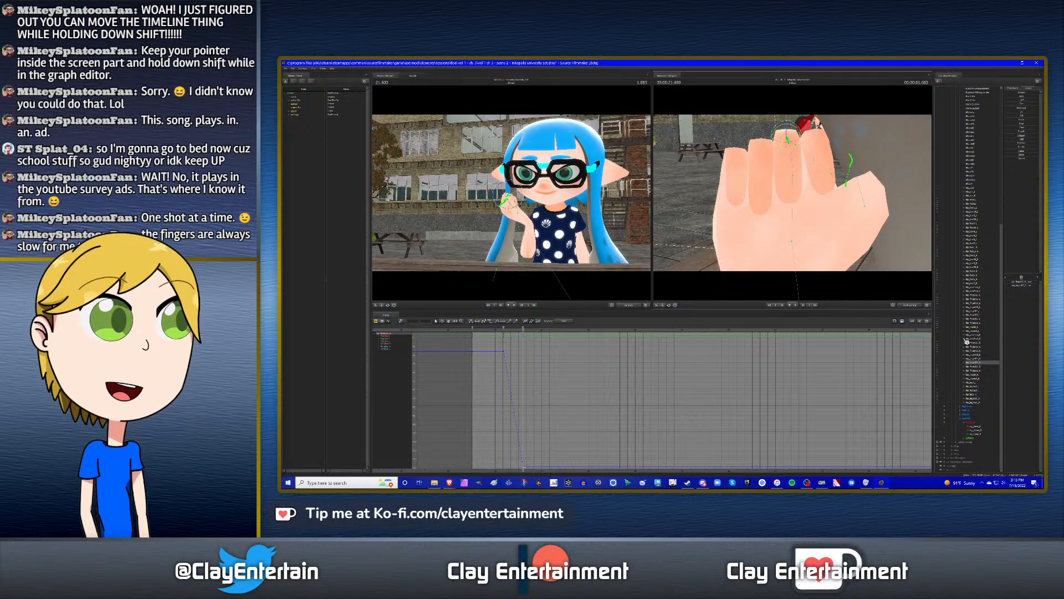
- Select the index finger's outer joint and its base joint and adjust the finger's bend from the thumb side
{"action": "left_click", "coordinate": [813, 153]}
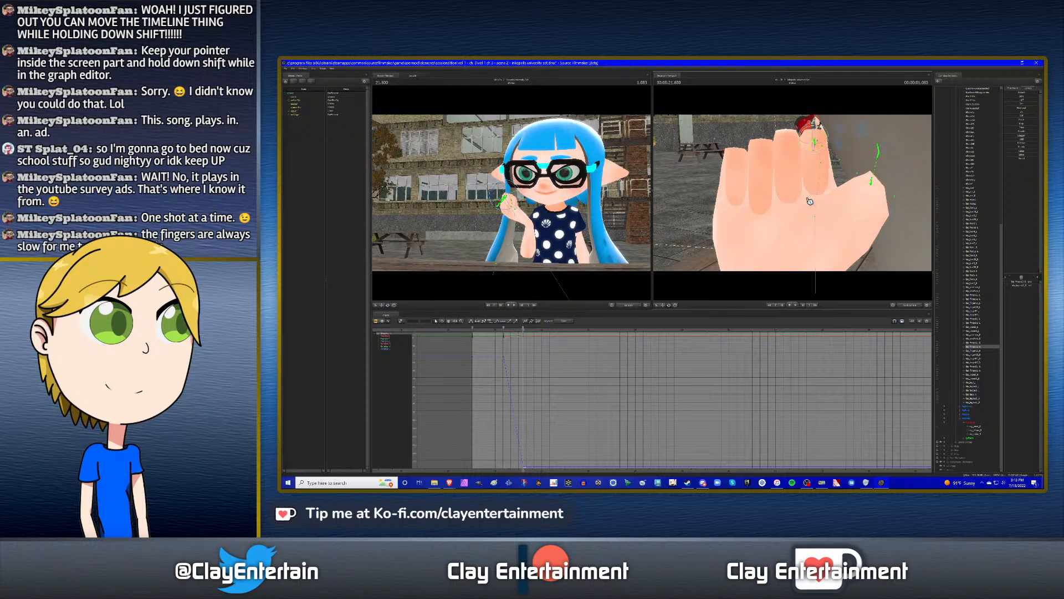
{"action": "left_click_drag", "start_coordinate": [752, 201], "coordinate": [796, 196]}
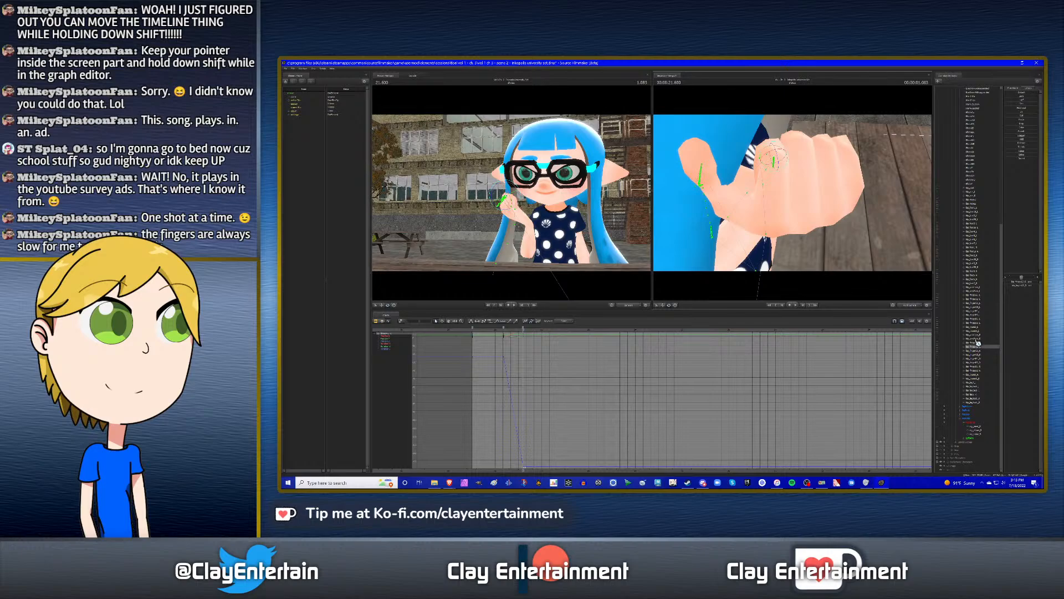
{"action": "left_click_drag", "start_coordinate": [851, 248], "coordinate": [797, 211]}
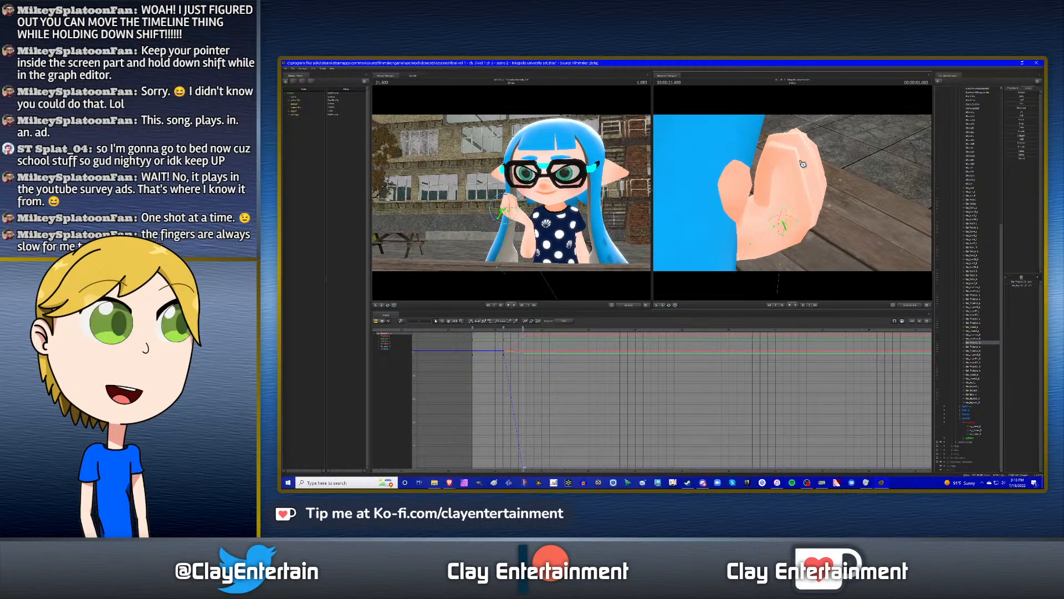
{"action": "left_click_drag", "start_coordinate": [797, 163], "coordinate": [795, 199], "text": "alt"}
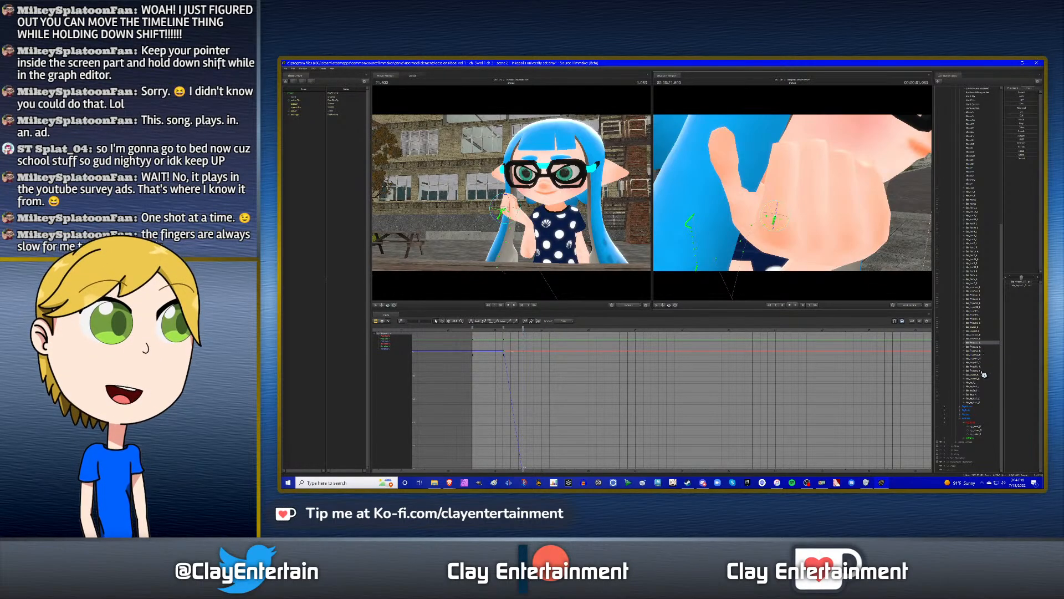
- Select the thumb's base joint and rotate it in toward the index finger, checking from the back of the hand, side and palm
{"action": "left_click", "coordinate": [829, 235]}
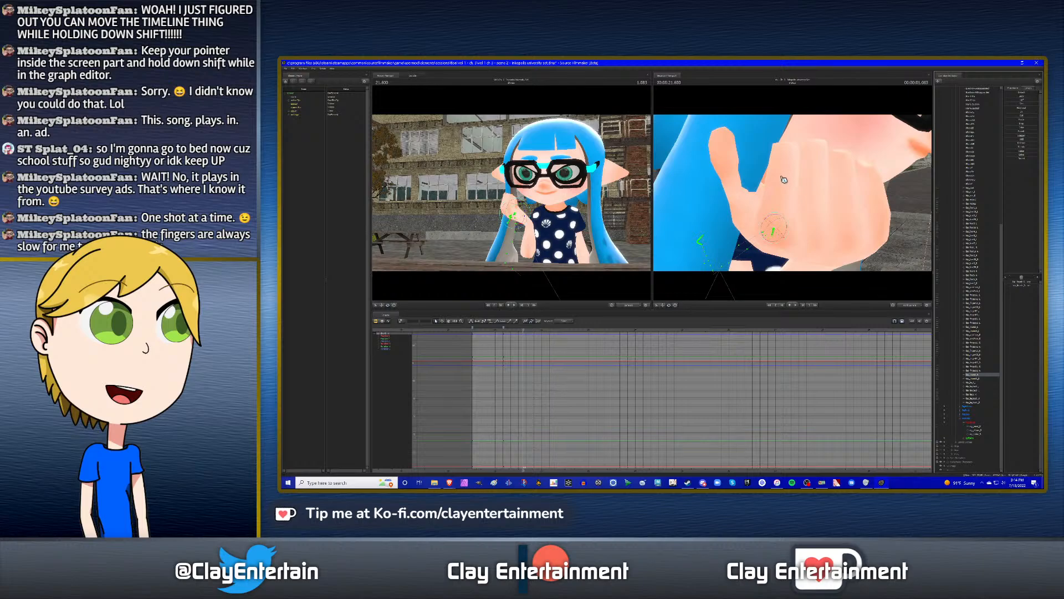
{"action": "left_click_drag", "start_coordinate": [764, 179], "coordinate": [779, 233], "text": "alt"}
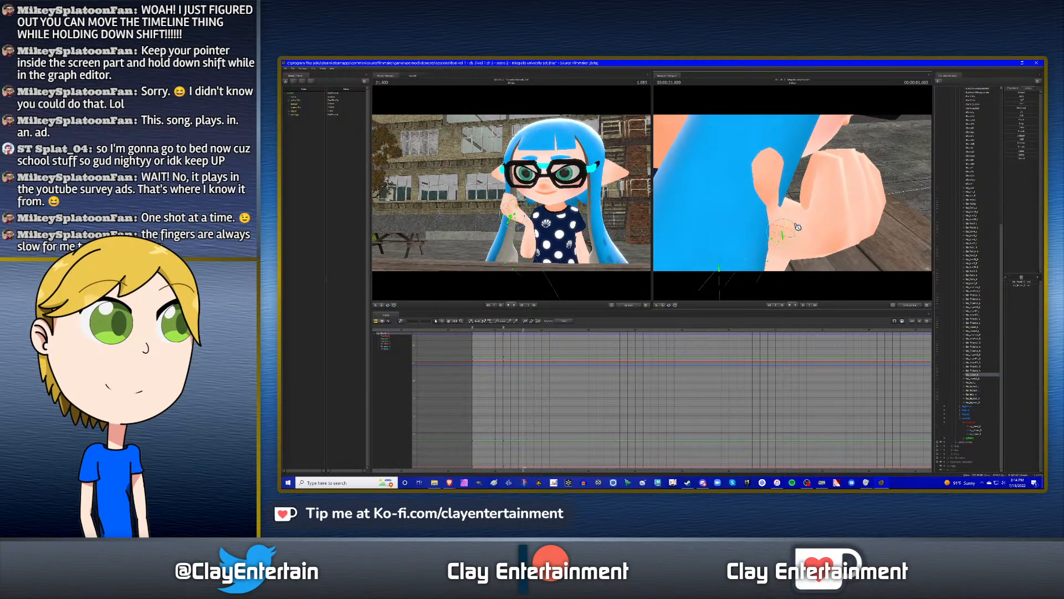
{"action": "left_click_drag", "start_coordinate": [799, 225], "coordinate": [801, 223]}
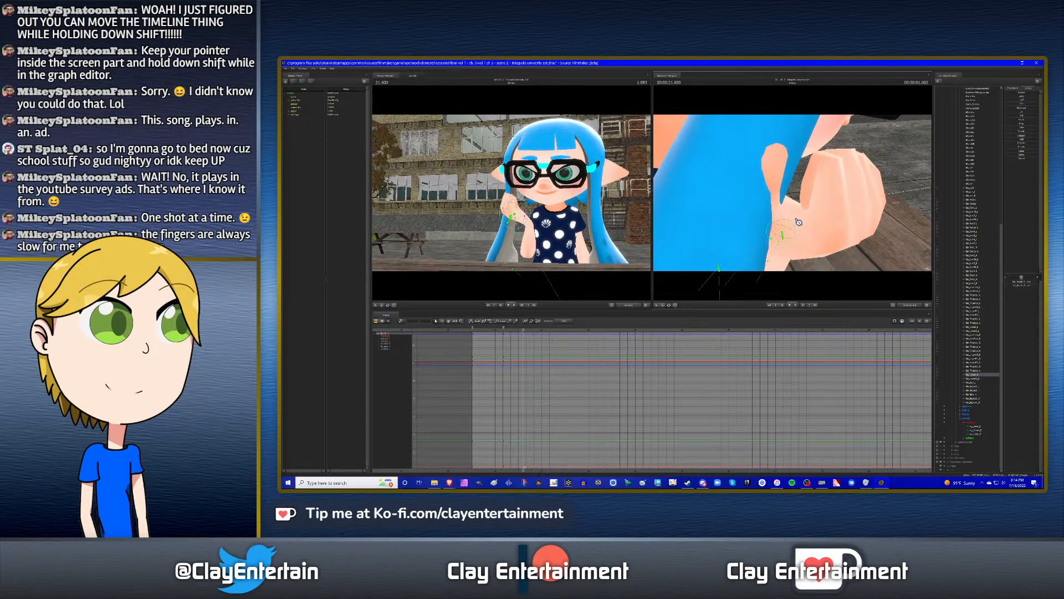
{"action": "mouse_move", "coordinate": [794, 220]}
{"action": "left_mouse_down", "text": "alt"}
{"action": "mouse_move", "coordinate": [699, 220]}
{"action": "mouse_move", "coordinate": [799, 226]}
{"action": "left_mouse_up", "text": "alt"}
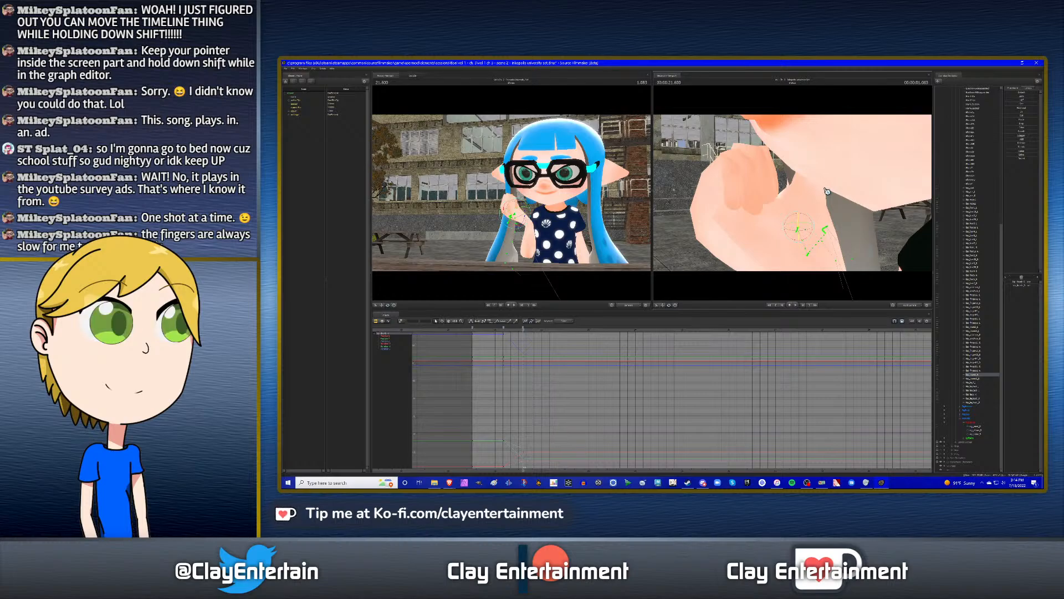
{"action": "left_click_drag", "start_coordinate": [826, 193], "coordinate": [855, 265], "text": "alt"}
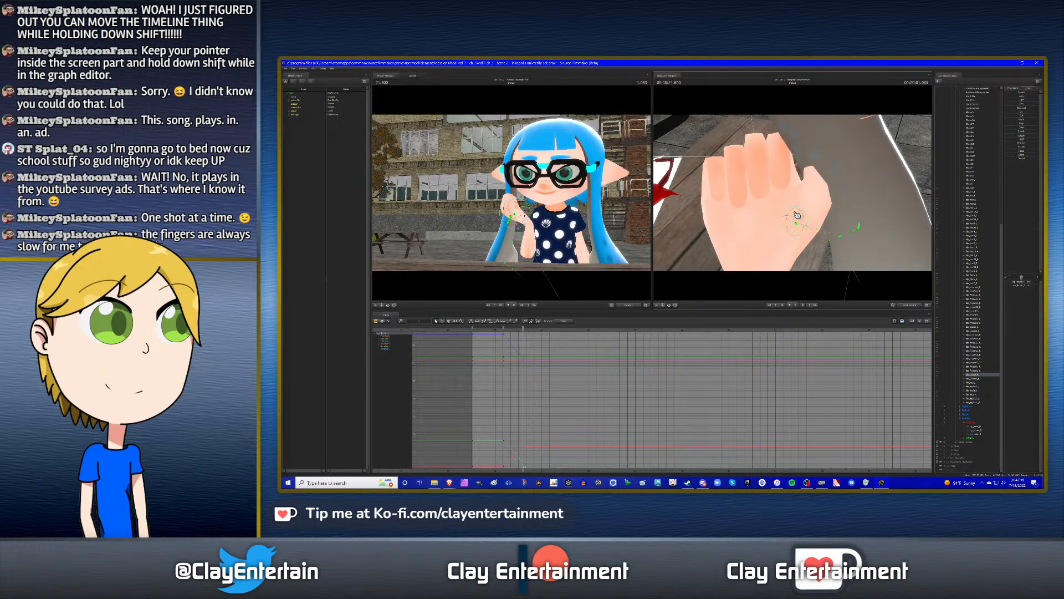
{"action": "key", "text": "ctrl+z"}
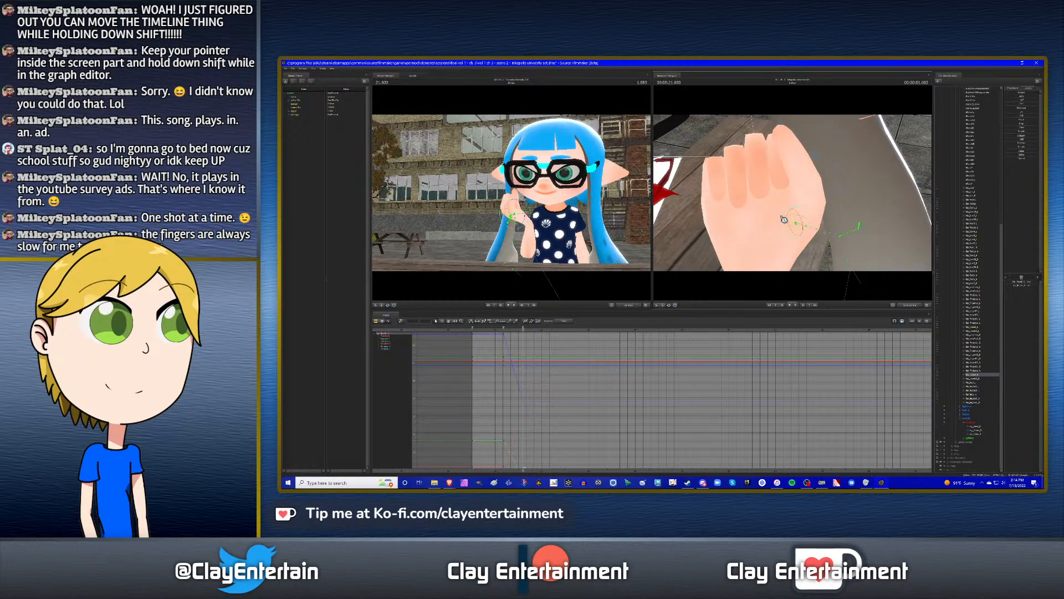
- Select the thumb's outer joint and bend the thumb tip over toward the curled fingers
{"action": "left_click", "coordinate": [804, 229]}
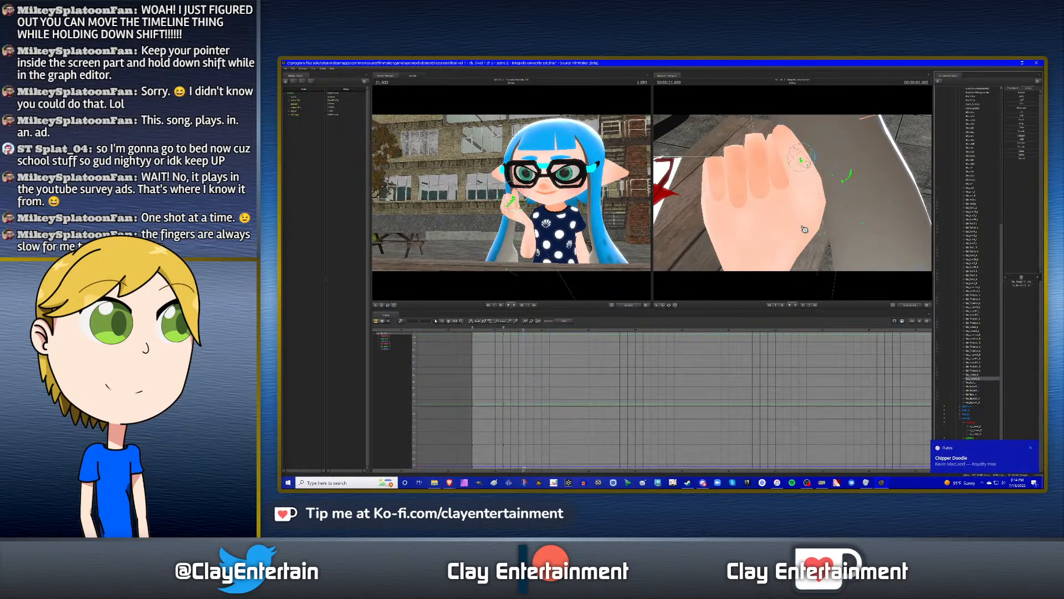
{"action": "left_click", "coordinate": [786, 163]}
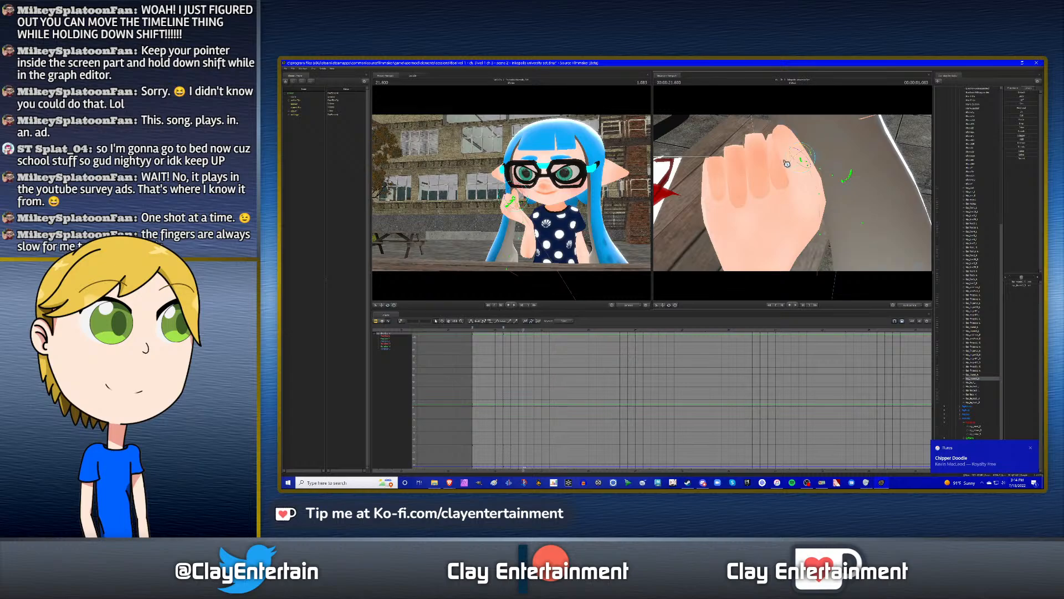
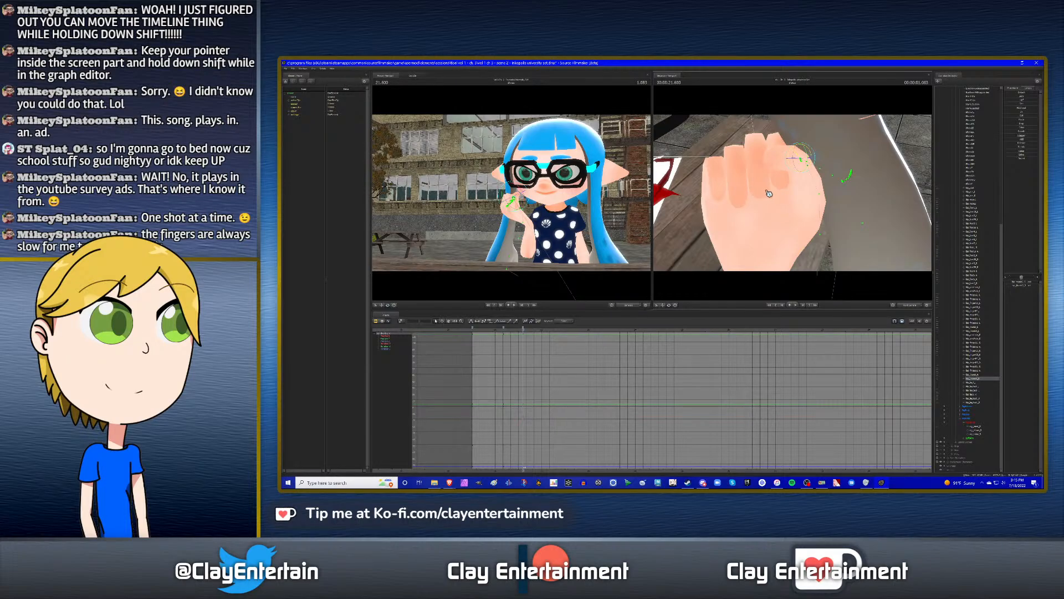
{"action": "left_click_drag", "start_coordinate": [785, 190], "coordinate": [754, 173]}
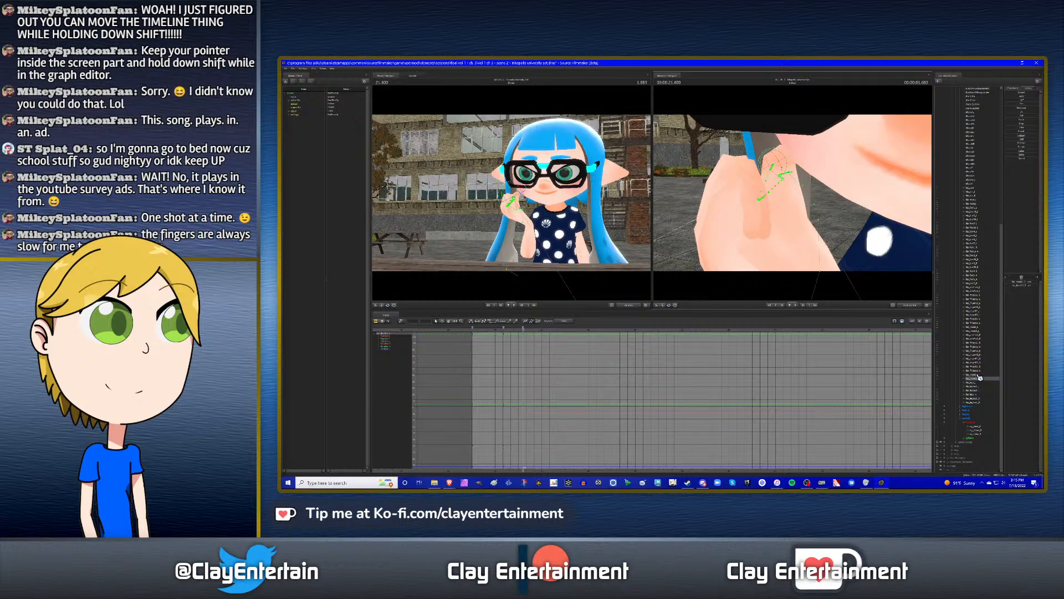
- Reselect the thumb's base joint and refine its rotation against the palm, checking from the thumb side and the back of the hand
{"action": "left_click", "coordinate": [773, 178]}
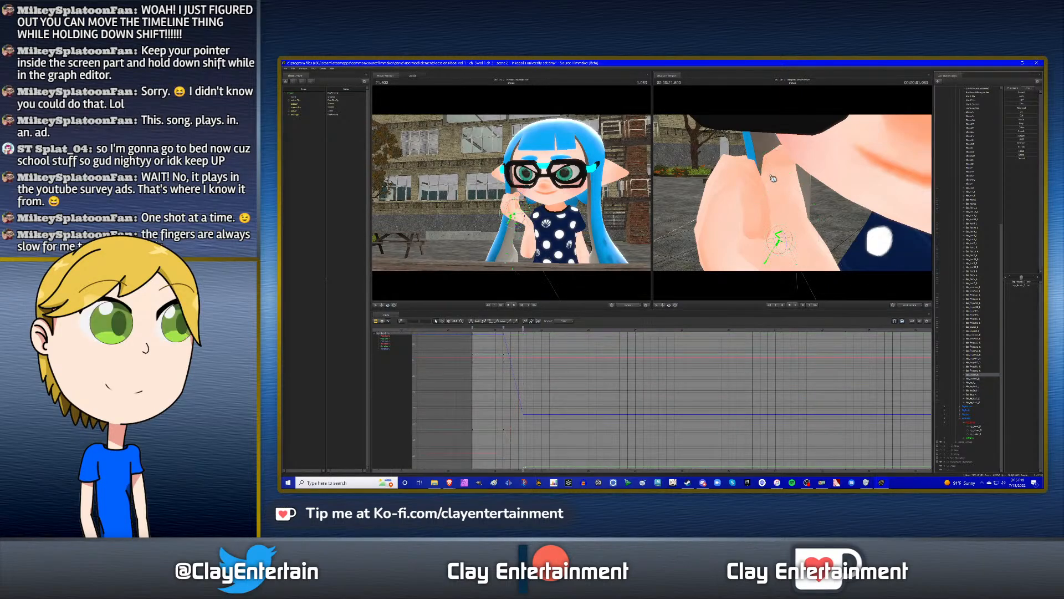
{"action": "left_click", "coordinate": [773, 234]}
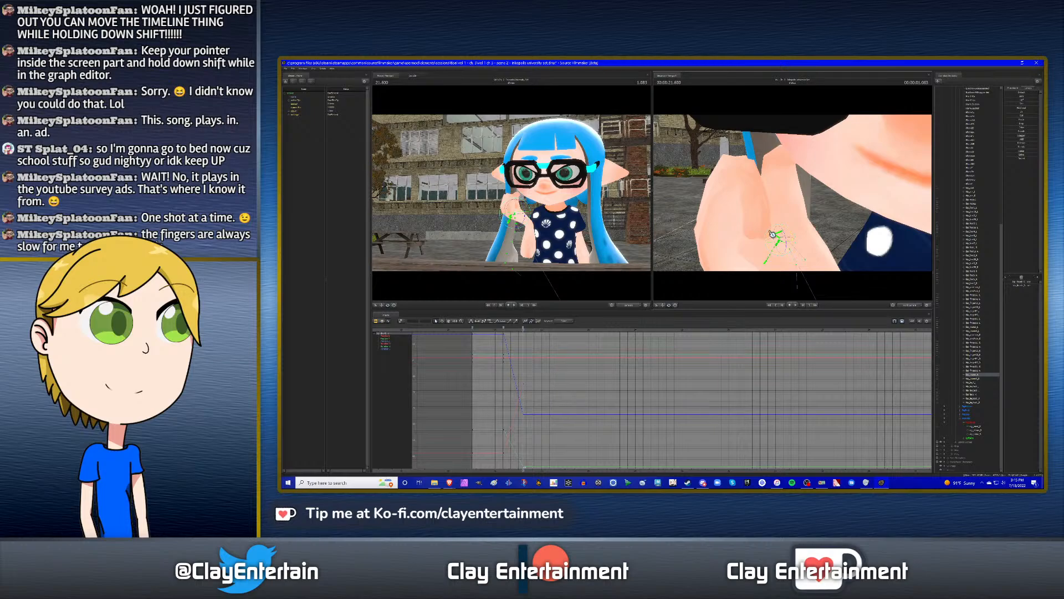
{"action": "left_click_drag", "start_coordinate": [772, 234], "coordinate": [764, 240]}
{"action": "middle_click_drag", "start_coordinate": [796, 197], "coordinate": [819, 188], "text": "alt"}
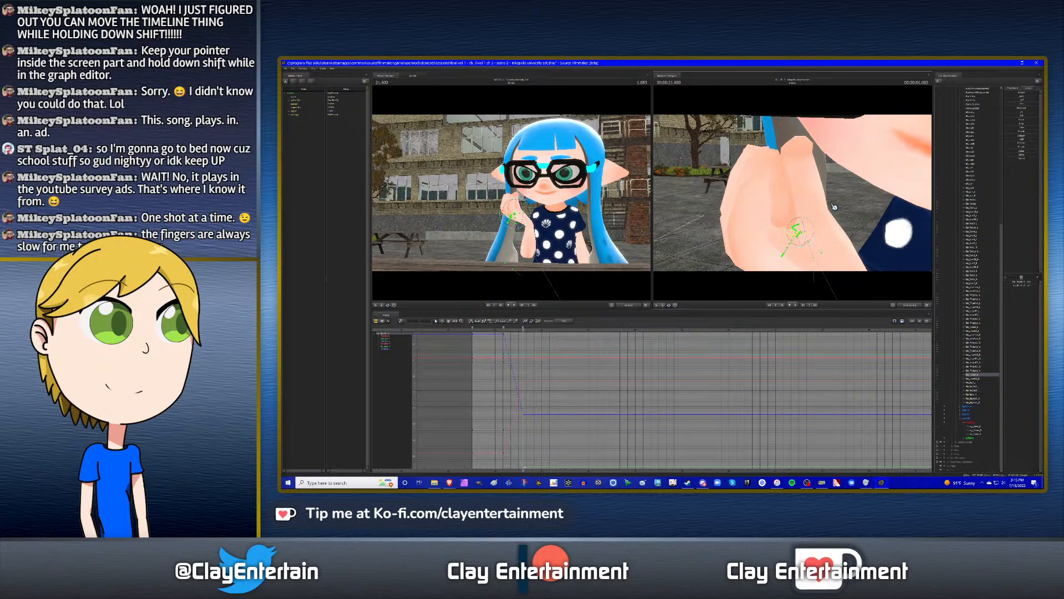
{"action": "key", "text": "ctrl+z"}
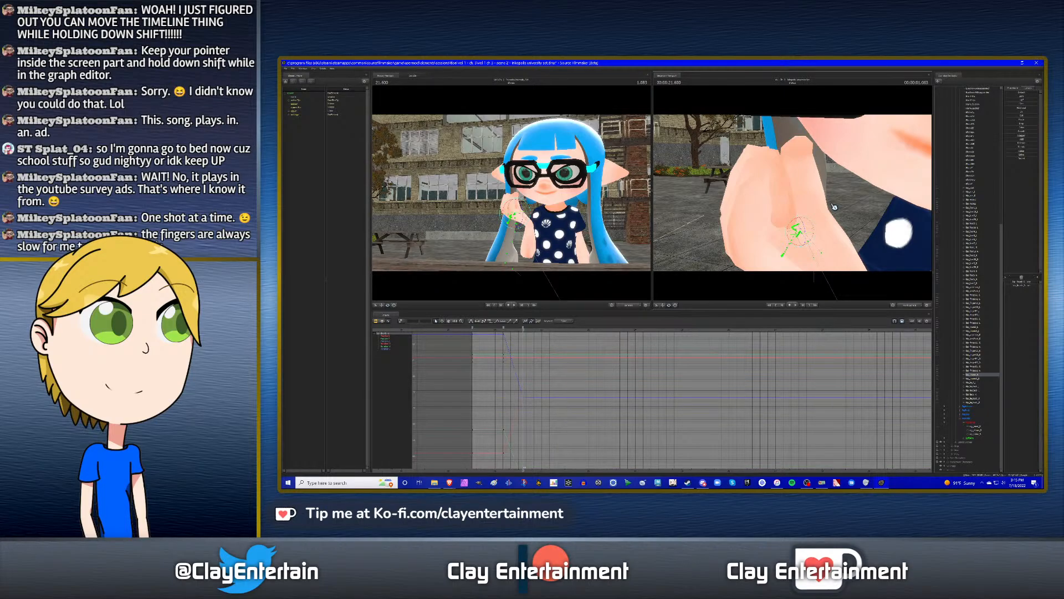
{"action": "left_click_drag", "start_coordinate": [835, 206], "coordinate": [857, 217], "text": "alt"}
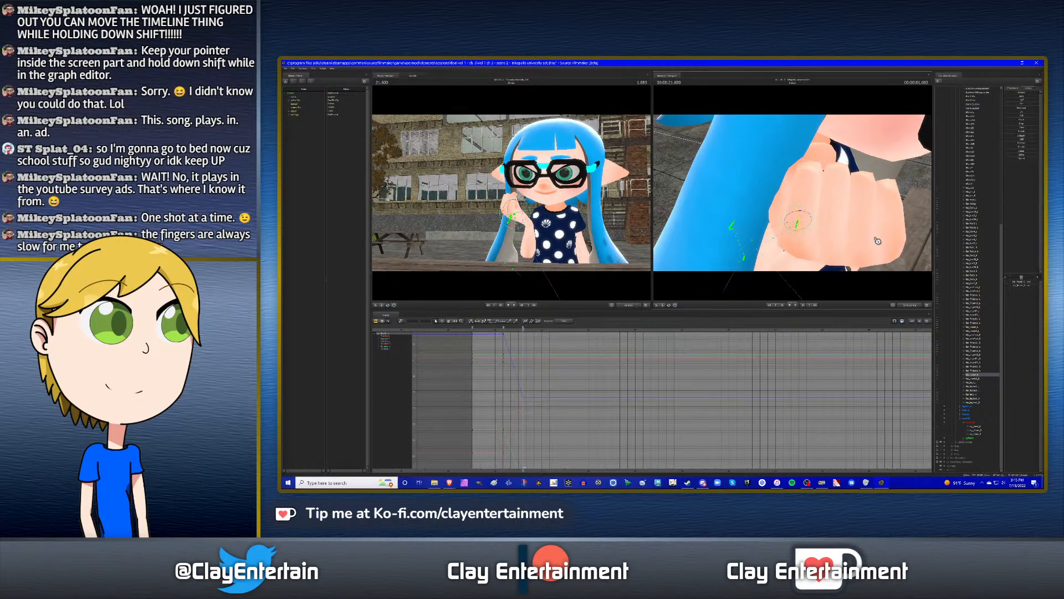
{"action": "left_click_drag", "start_coordinate": [877, 241], "coordinate": [775, 233], "text": "alt"}
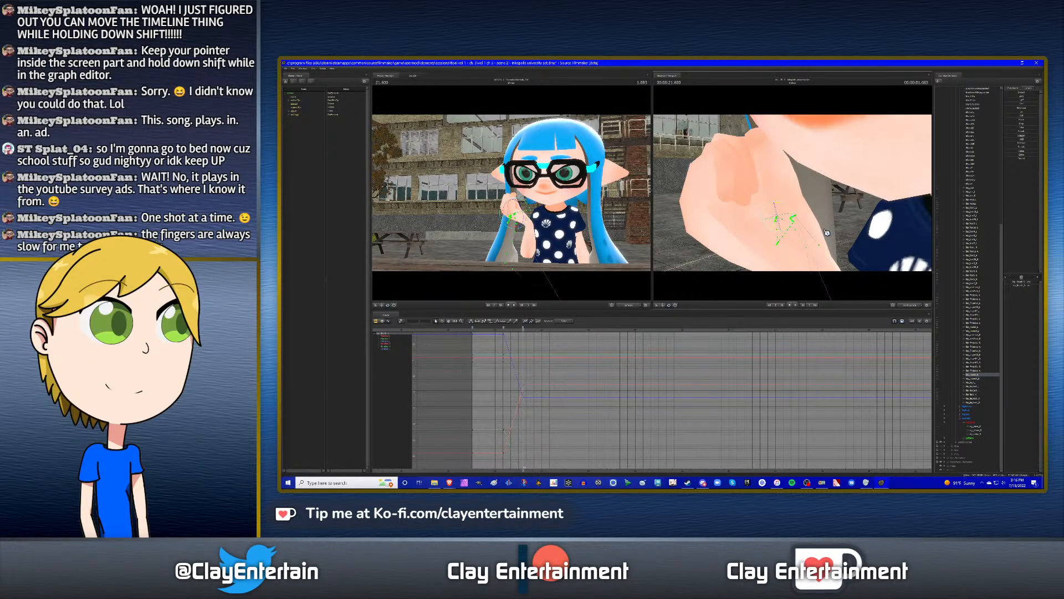
- Select the thumb's outer joint again and fine-tune its bend while viewing the palm and the thumb side
{"action": "left_click", "coordinate": [786, 153], "text": "ctrl"}
{"action": "mouse_move", "coordinate": [785, 152]}
{"action": "left_mouse_down", "text": "alt"}
{"action": "mouse_move", "coordinate": [771, 148]}
{"action": "mouse_move", "coordinate": [785, 153]}
{"action": "left_mouse_up", "text": "alt"}
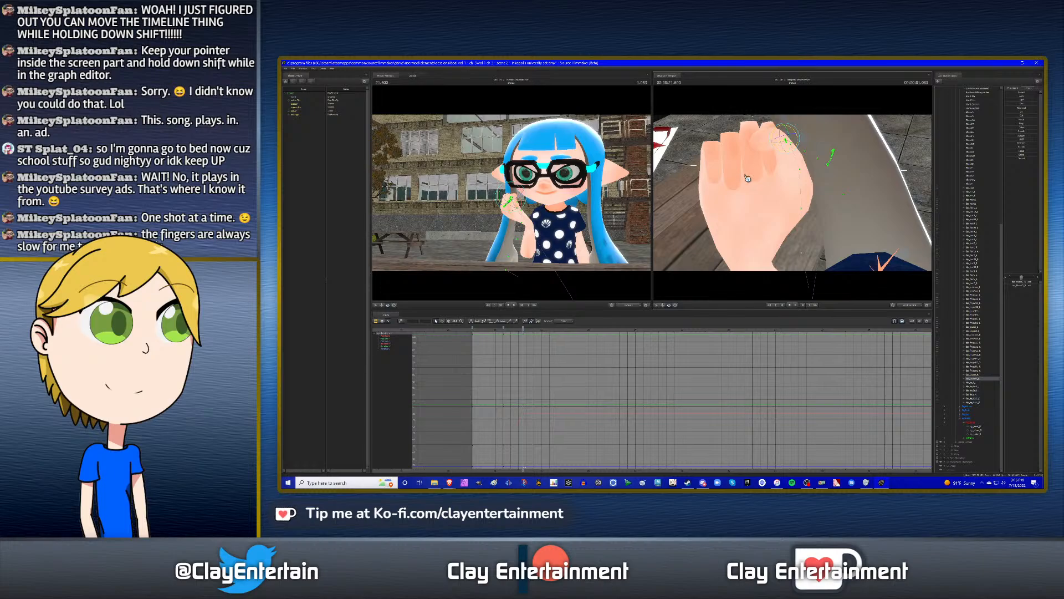
{"action": "left_click_drag", "start_coordinate": [780, 177], "coordinate": [780, 177]}
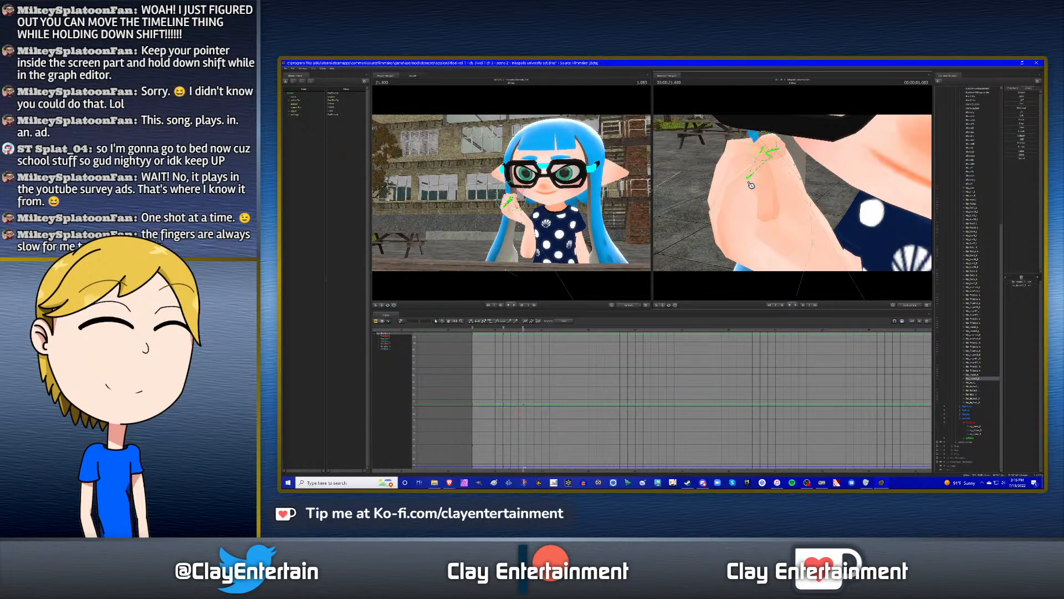
{"action": "left_click_drag", "start_coordinate": [762, 187], "coordinate": [762, 186]}
{"action": "left_click_drag", "start_coordinate": [835, 167], "coordinate": [835, 167]}
- Turn on ambient occlusion in the Progressive Refinement settings and inspect the shaded hand from several angles
{"action": "key", "text": "p"}
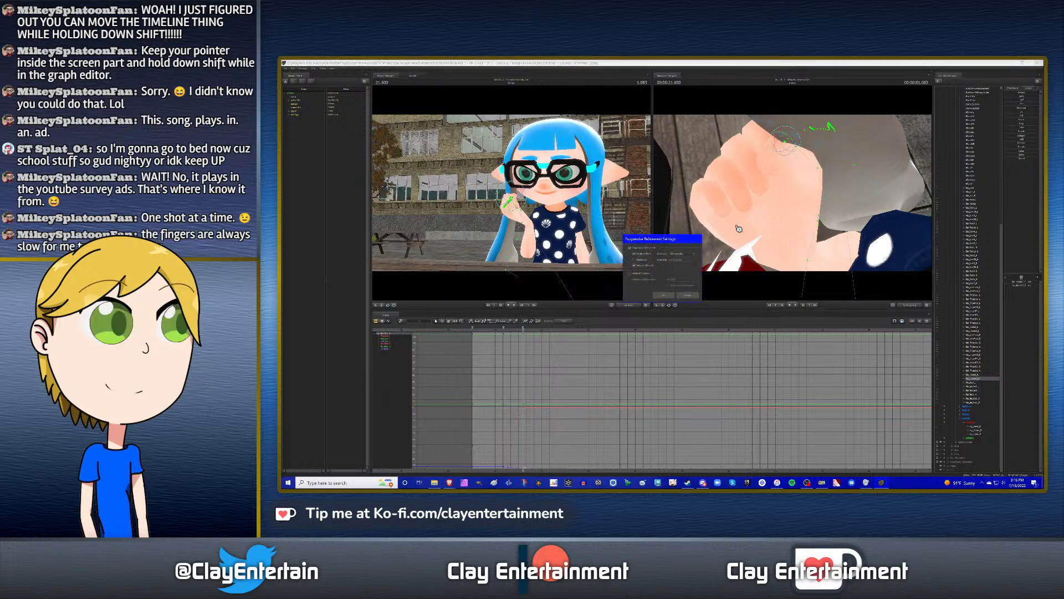
{"action": "left_click", "coordinate": [631, 274]}
{"action": "left_click", "coordinate": [664, 295]}
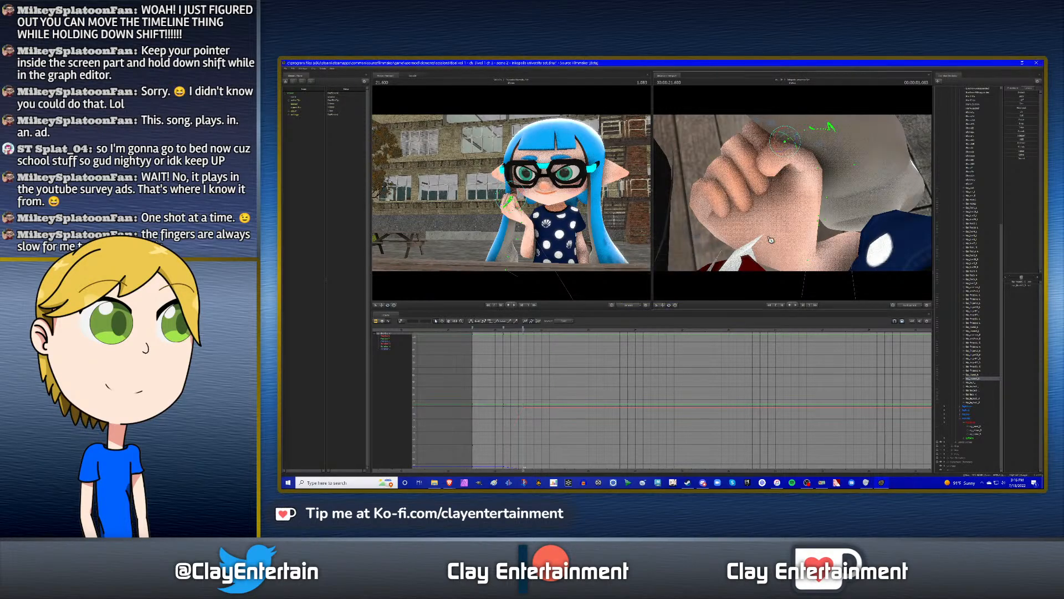
{"action": "left_click_drag", "start_coordinate": [768, 238], "coordinate": [768, 238]}
{"action": "left_click_drag", "start_coordinate": [748, 200], "coordinate": [749, 200]}
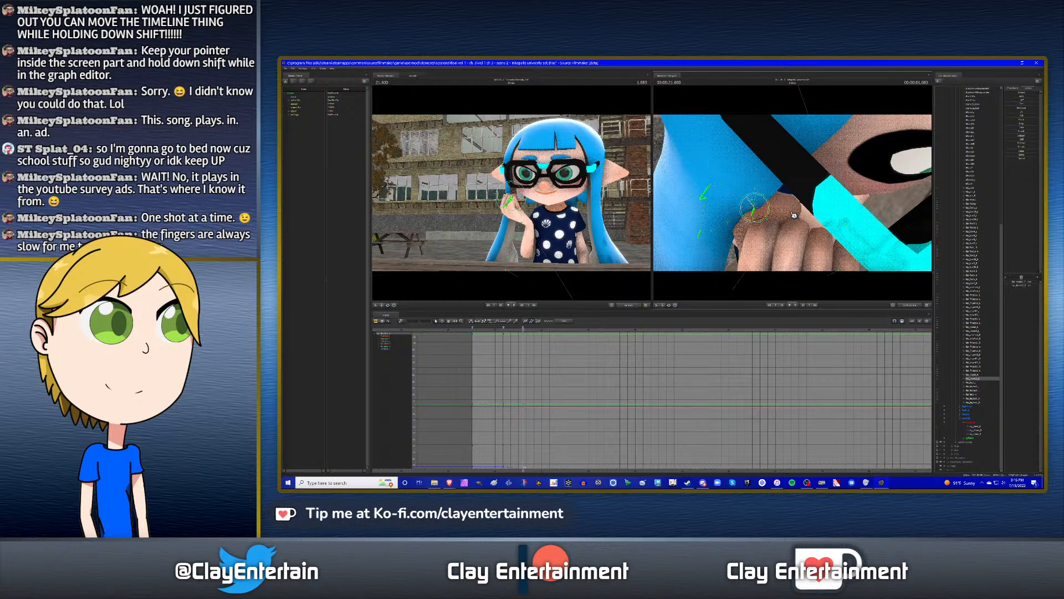
{"action": "left_click_drag", "start_coordinate": [789, 211], "coordinate": [782, 188]}
{"action": "mouse_move", "coordinate": [788, 211]}
{"action": "left_mouse_down", "text": "alt"}
{"action": "mouse_move", "coordinate": [887, 213]}
{"action": "mouse_move", "coordinate": [802, 197]}
{"action": "left_mouse_up", "text": "alt"}
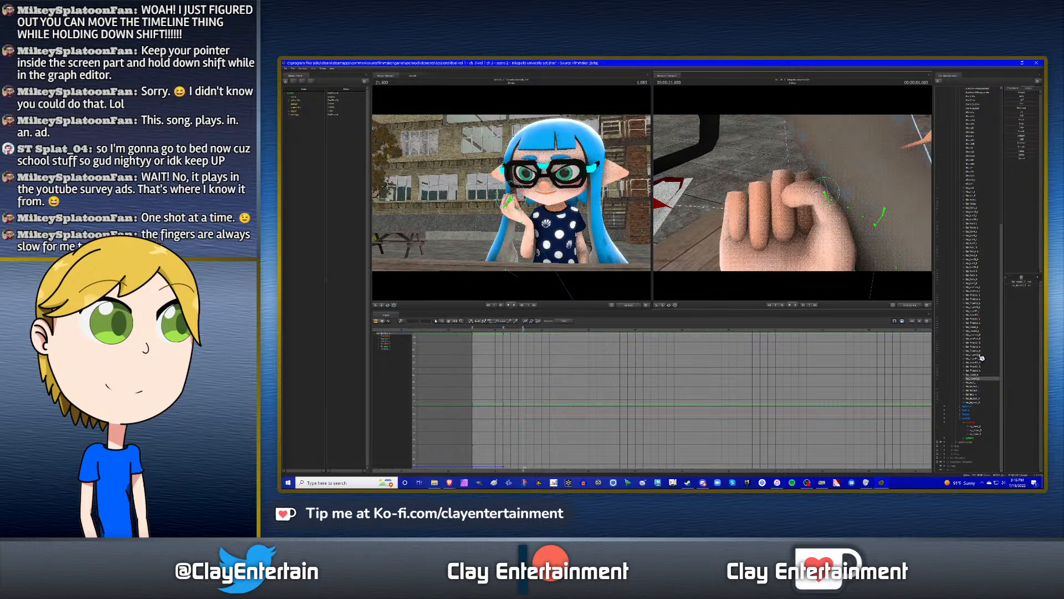
- Select the ring finger's joint and the little finger's joint and adjust the bend while facing the palm
{"action": "left_click", "coordinate": [776, 250]}
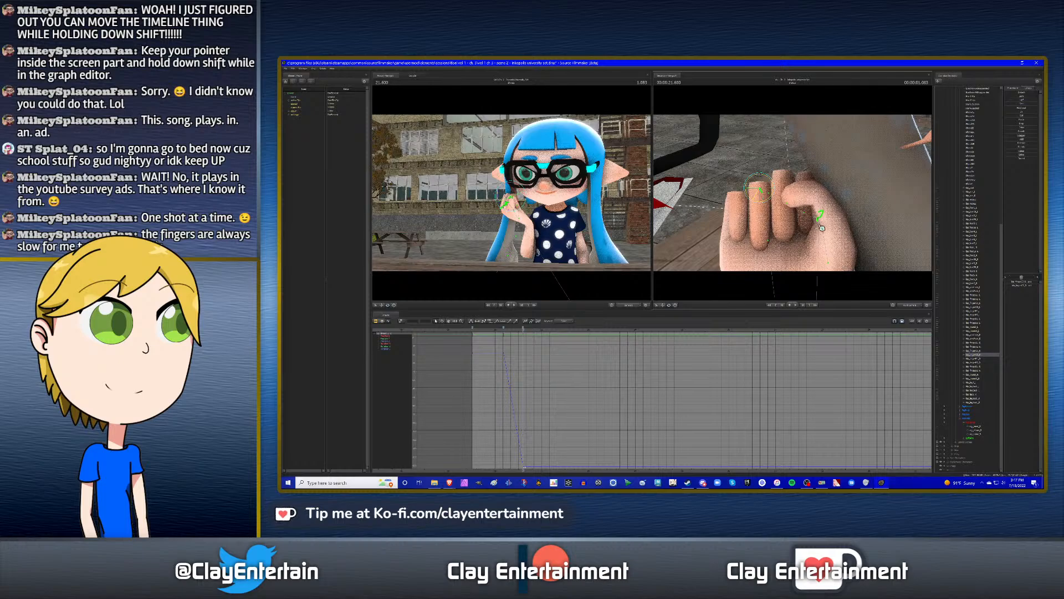
{"action": "left_click", "coordinate": [737, 234]}
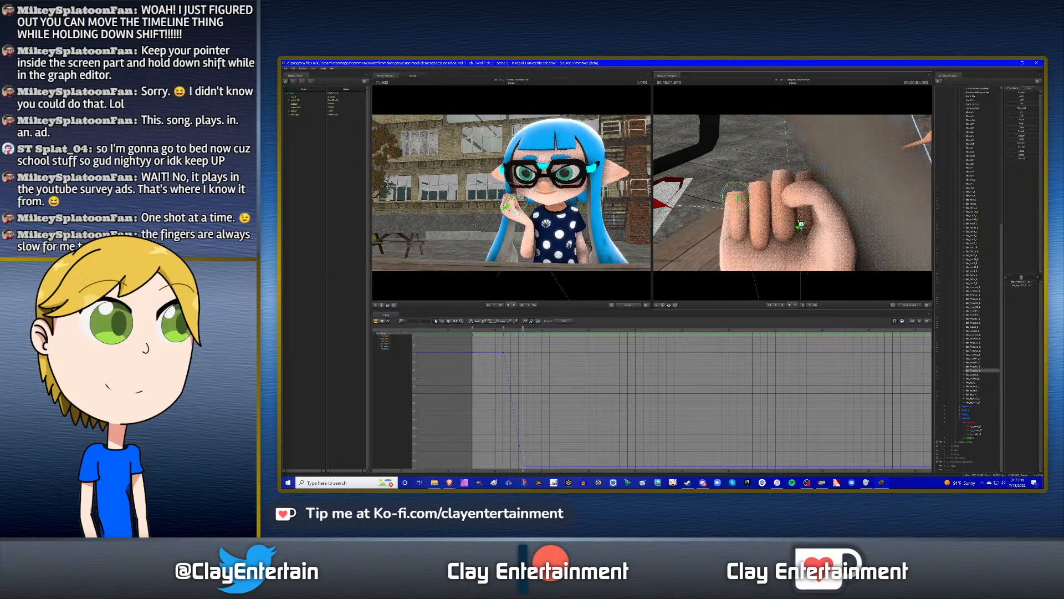
{"action": "left_click_drag", "start_coordinate": [782, 242], "coordinate": [802, 230]}
- Bring the work view back to the whole character and turn the ambient occlusion preview off
{"action": "key", "text": "w"}
{"action": "mouse_move", "coordinate": [732, 189]}
{"action": "left_mouse_down"}
{"action": "mouse_move", "coordinate": [743, 190]}
{"action": "mouse_move", "coordinate": [732, 190]}
{"action": "left_mouse_up"}
{"action": "key", "text": "d"}
{"action": "right_click", "coordinate": [732, 189]}
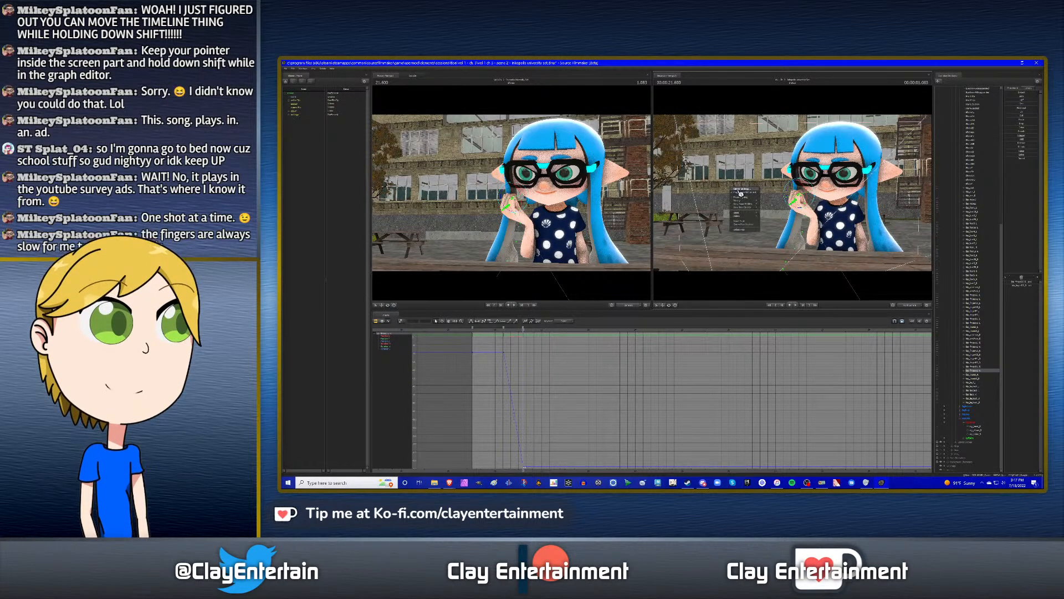
{"action": "left_click", "coordinate": [745, 192]}
{"action": "left_click", "coordinate": [655, 294]}
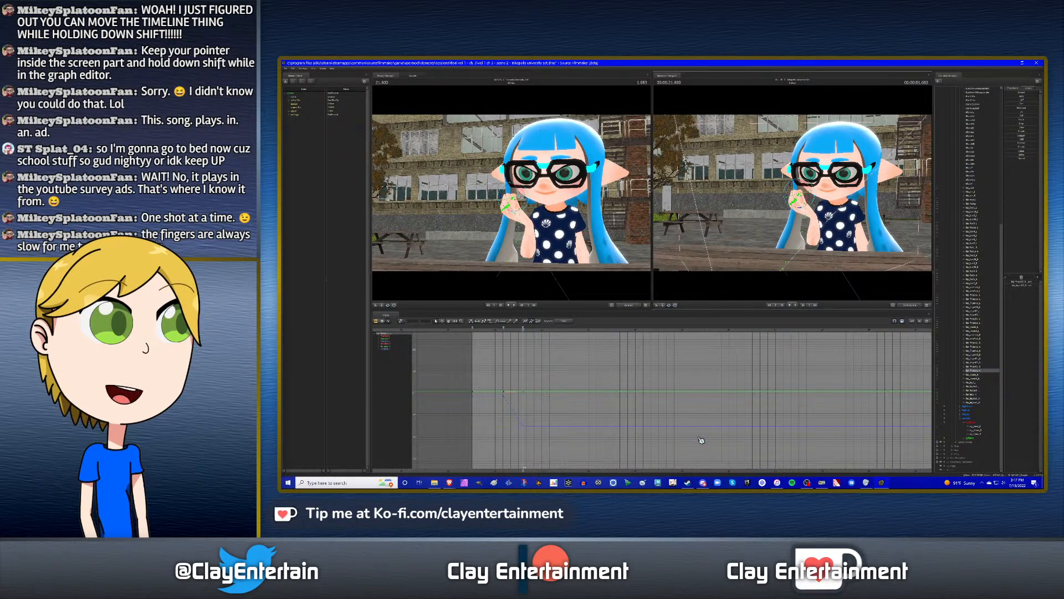
- Select the raised hand's finger and thumb joints with their keyframes across the arm raise, and play back the motion
{"action": "left_click", "coordinate": [979, 343]}
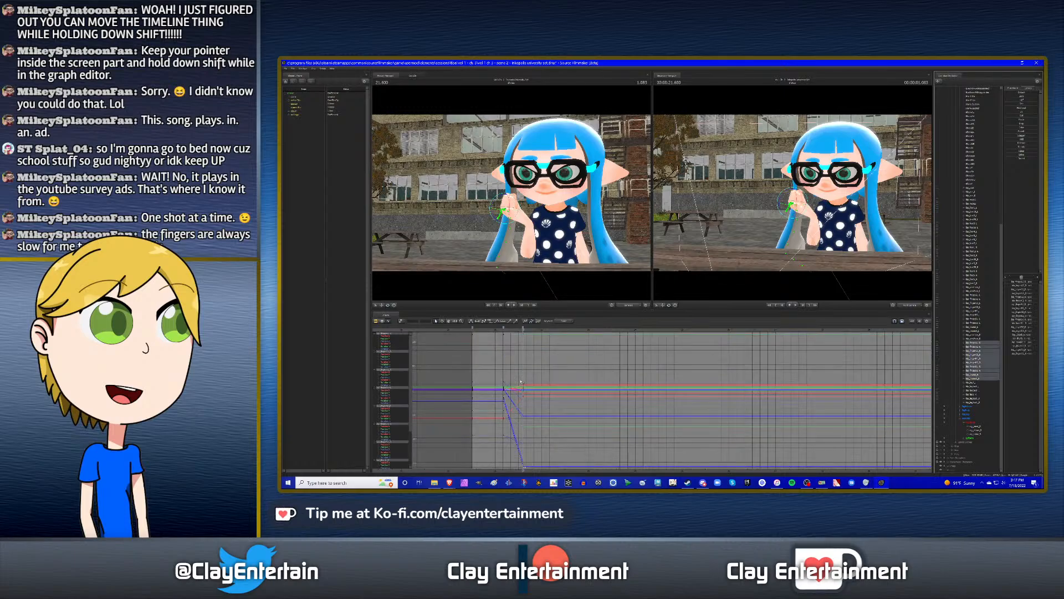
{"action": "scroll", "coordinate": [519, 386], "scroll_direction": "down", "scroll_amount": 4}
{"action": "left_click_drag", "start_coordinate": [556, 453], "coordinate": [488, 334]}
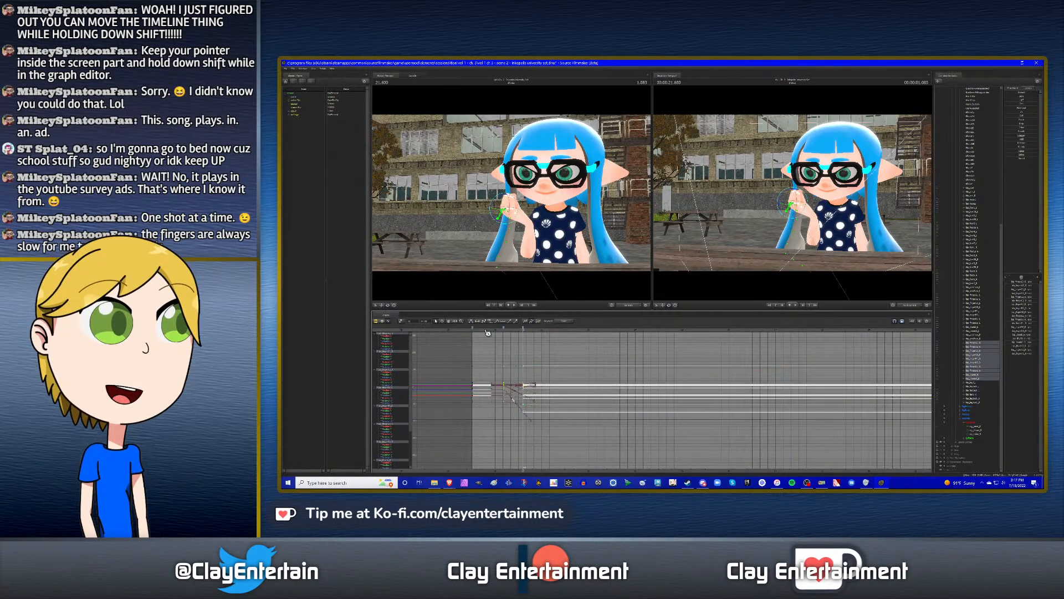
{"action": "left_click", "coordinate": [614, 353]}
{"action": "mouse_move", "coordinate": [522, 326]}
{"action": "left_mouse_down"}
{"action": "mouse_move", "coordinate": [494, 326]}
{"action": "mouse_move", "coordinate": [515, 327]}
{"action": "left_mouse_up"}
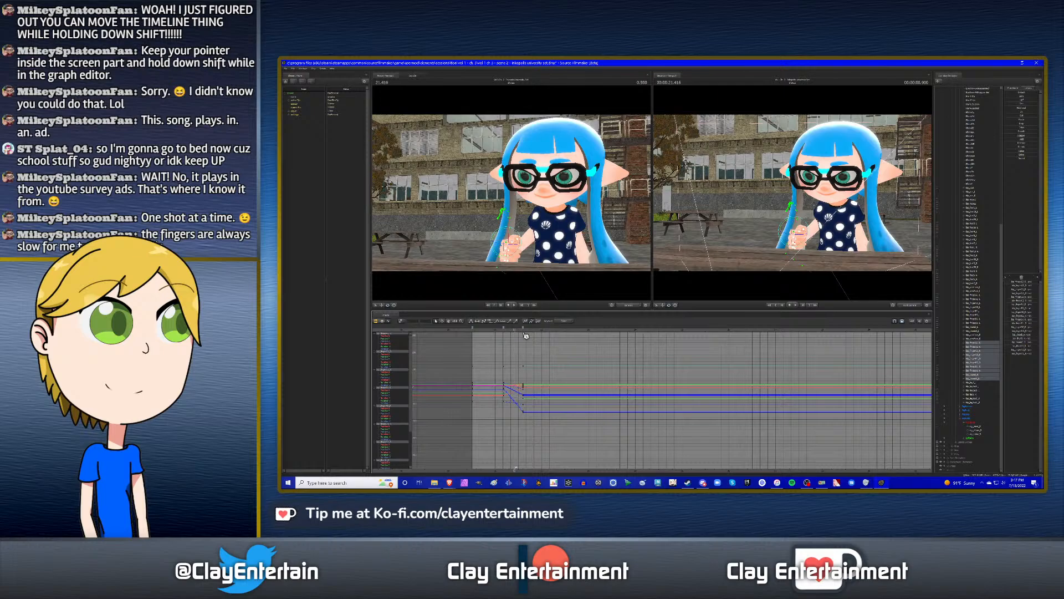
{"action": "key", "text": "space"}
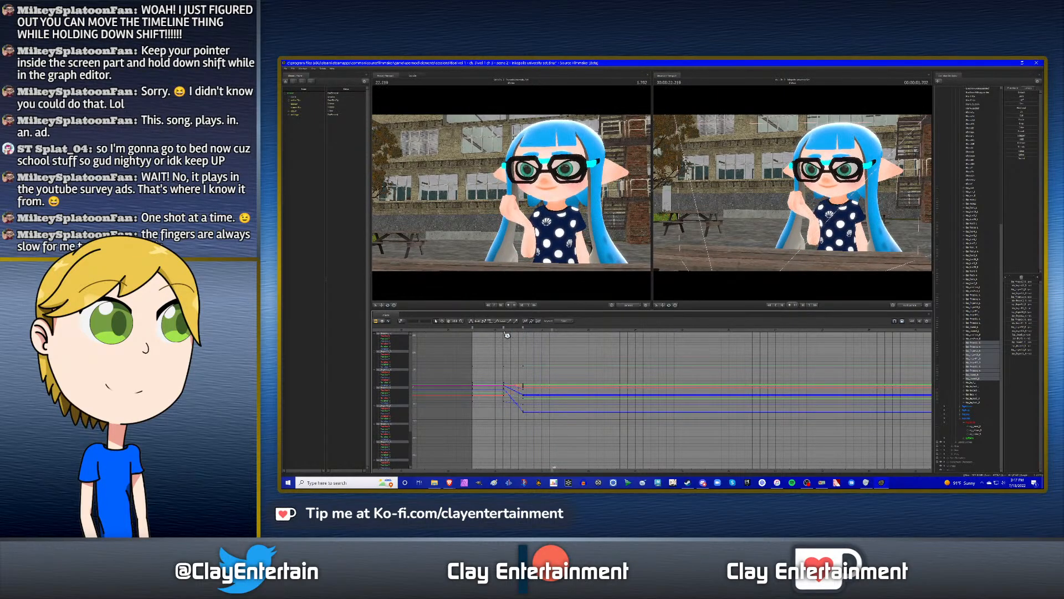
{"action": "key", "text": "space"}
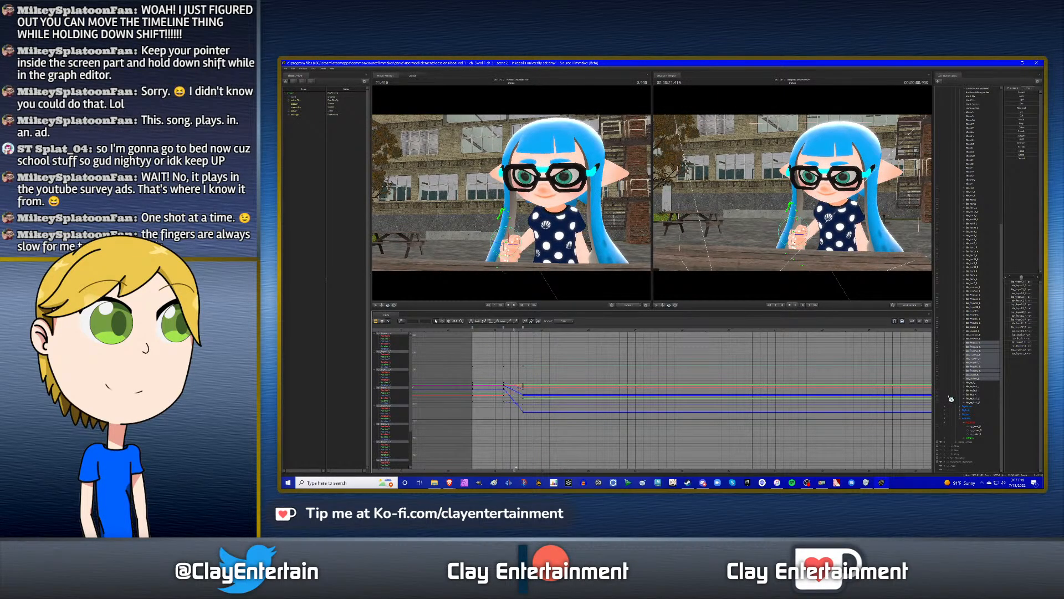
- Select the raised arm's hand control, adjust its pose early in the raise from an angled view, and replay the motion
{"action": "left_click", "coordinate": [975, 427]}
{"action": "key", "text": "Up"}
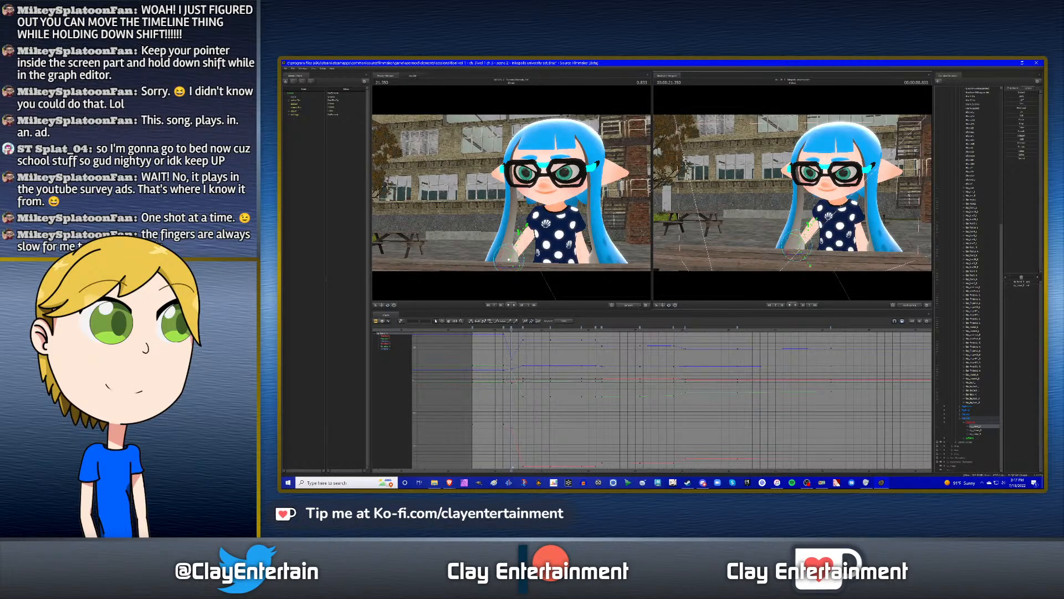
{"action": "left_click_drag", "start_coordinate": [797, 245], "coordinate": [701, 263], "text": "alt"}
{"action": "key", "text": "w"}
{"action": "key", "text": "e"}
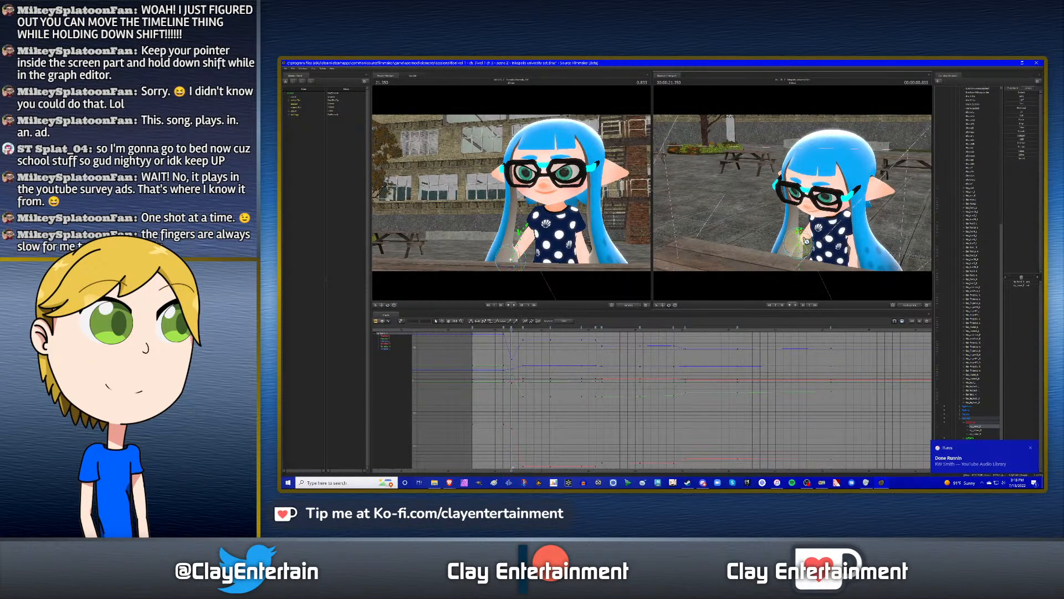
{"action": "left_click", "coordinate": [502, 332]}
{"action": "key", "text": "space"}
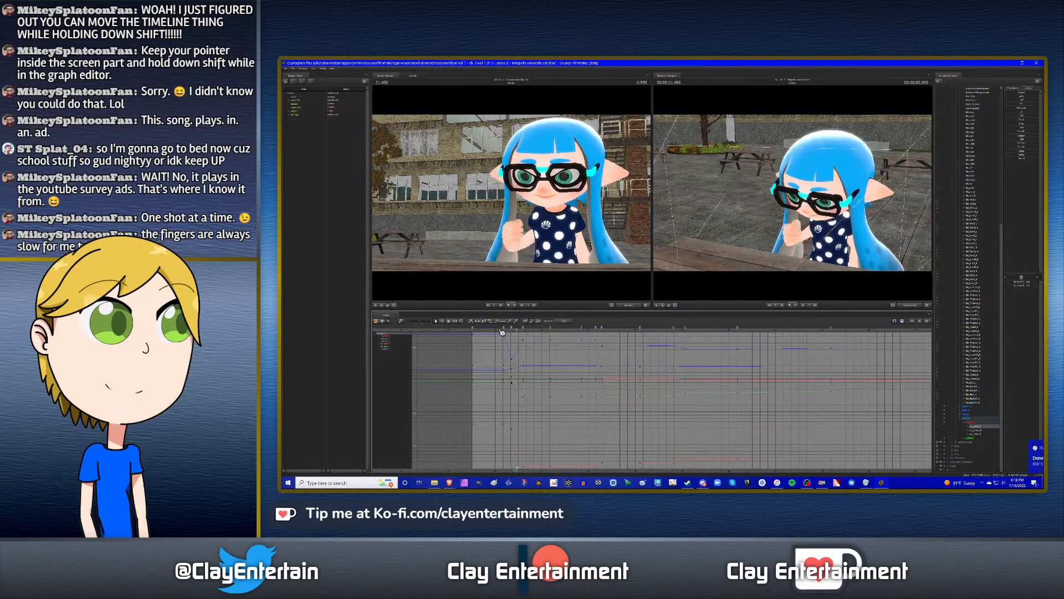
{"action": "key", "text": "space"}
{"action": "left_click_drag", "start_coordinate": [502, 332], "coordinate": [521, 334]}
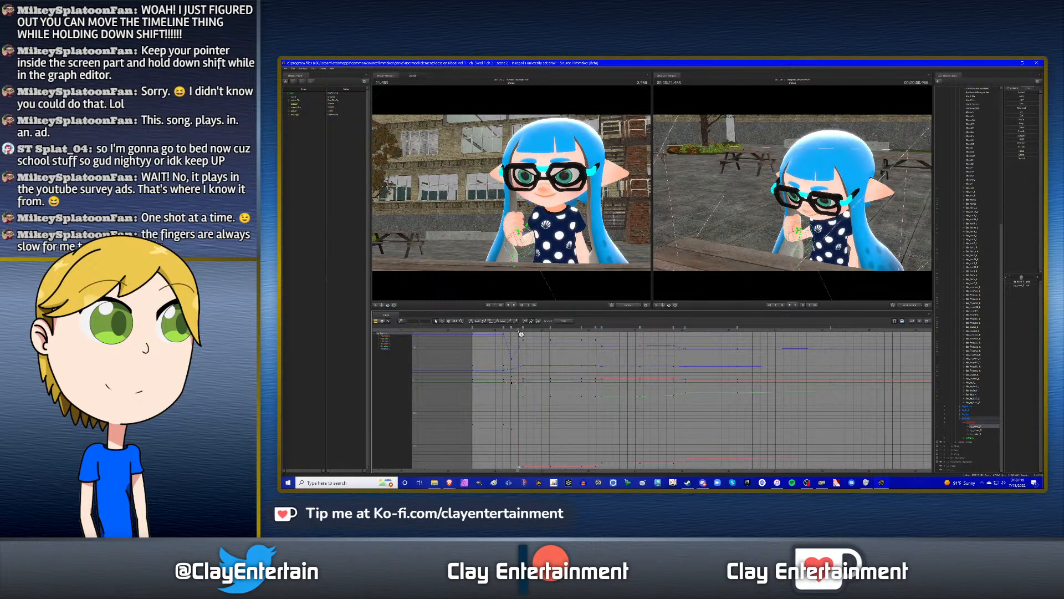
- Adjust the raised hand's pose at 0.966 seconds, change the curve tangents of its keyframes across the arm raise, and replay the motion
{"action": "left_click_drag", "start_coordinate": [802, 234], "coordinate": [805, 240]}
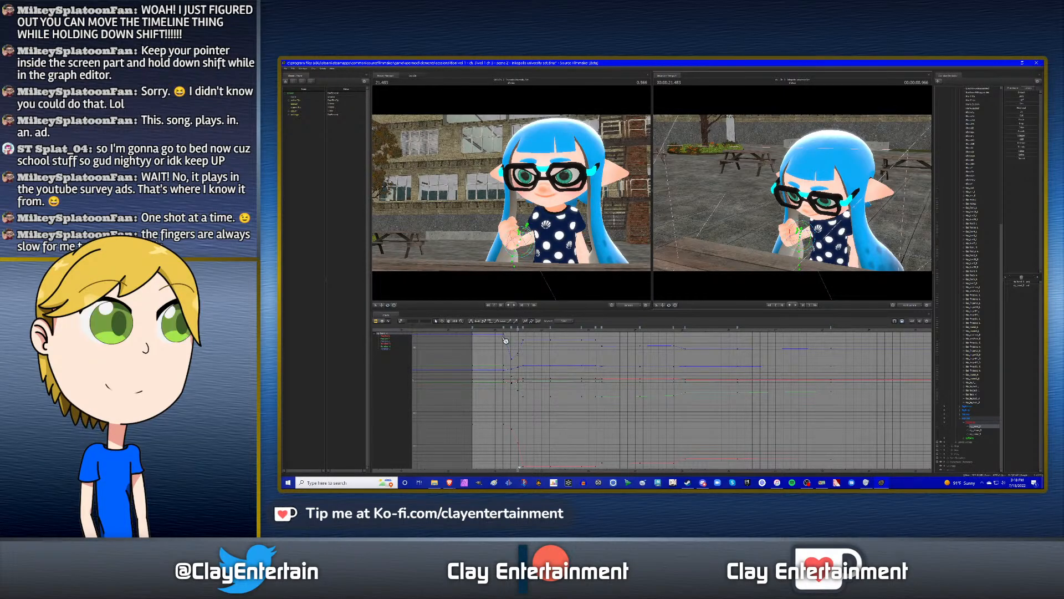
{"action": "scroll", "coordinate": [508, 354], "scroll_direction": "down", "scroll_amount": 3}
{"action": "left_click_drag", "start_coordinate": [567, 453], "coordinate": [432, 332]}
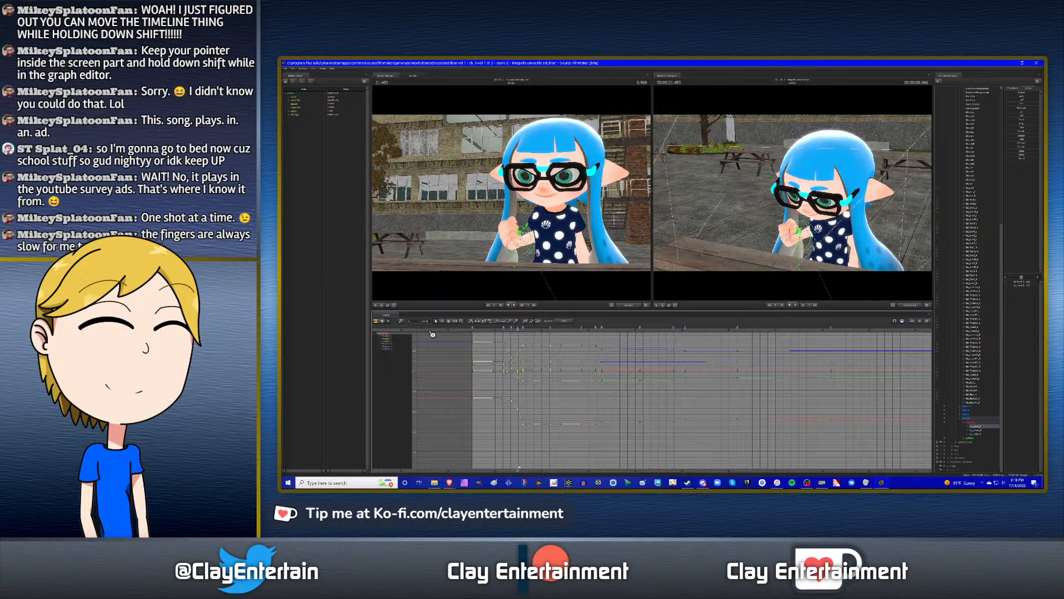
{"action": "left_click", "coordinate": [471, 321]}
{"action": "left_click", "coordinate": [539, 381]}
{"action": "mouse_move", "coordinate": [500, 331]}
{"action": "left_mouse_down"}
{"action": "mouse_move", "coordinate": [520, 329]}
{"action": "mouse_move", "coordinate": [494, 333]}
{"action": "left_mouse_up"}
{"action": "key", "text": "space"}
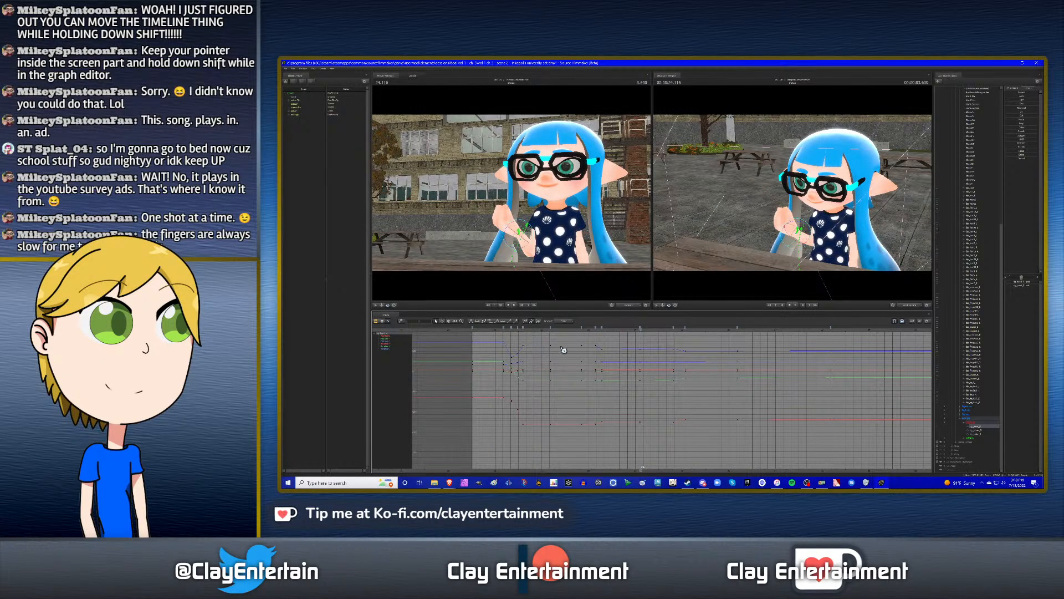
- Rotate the raised hand more upright at the keyframe around 2.8 seconds and compare it with the neighbouring keyframe
{"action": "key", "text": "Up"}
{"action": "key", "text": "Down"}
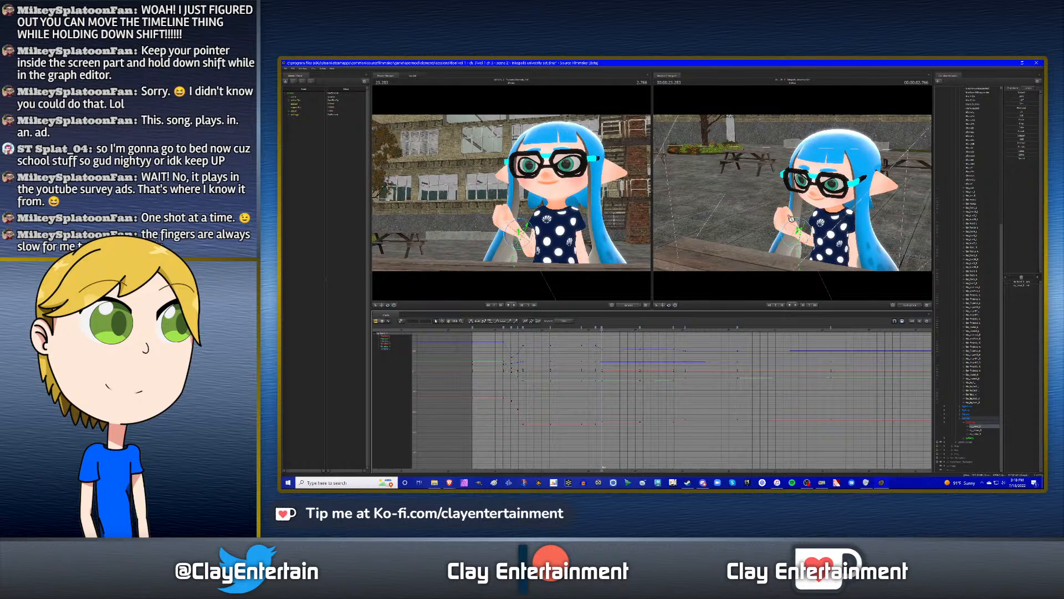
{"action": "left_click_drag", "start_coordinate": [796, 223], "coordinate": [801, 233]}
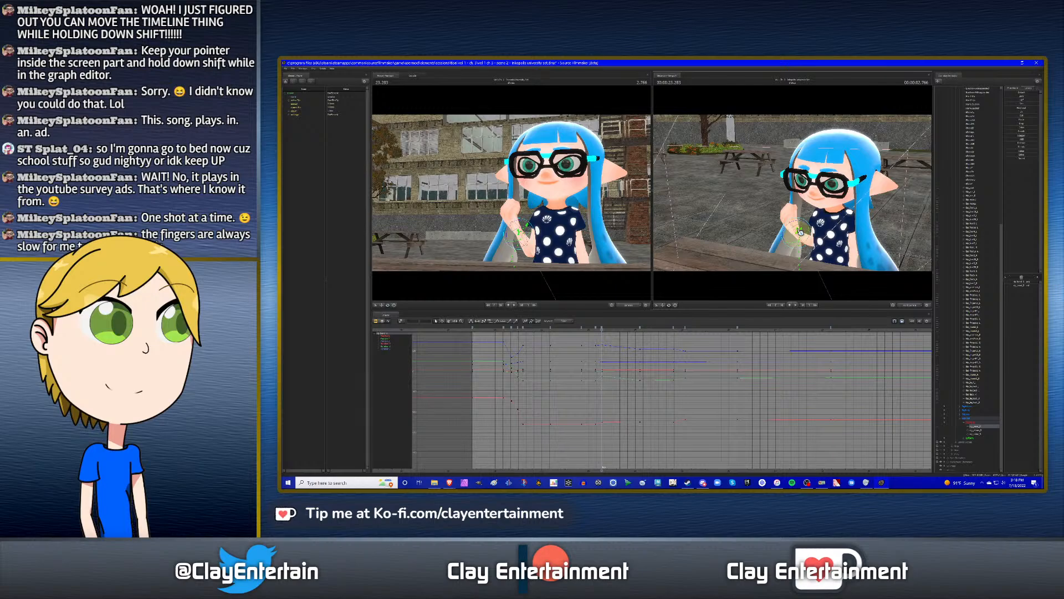
{"action": "key", "text": "Up"}
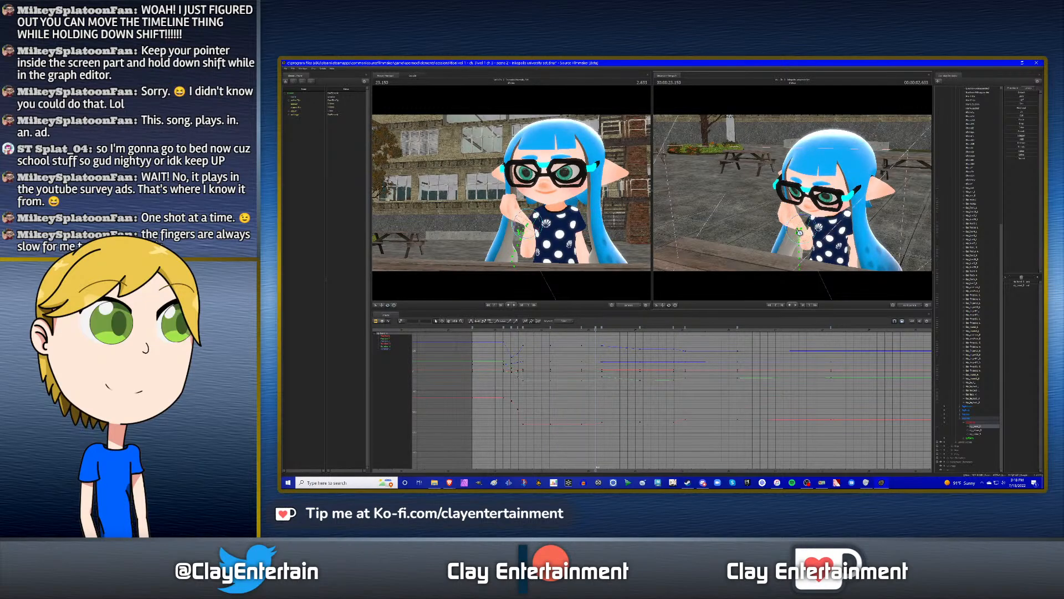
{"action": "key", "text": "ctrl"}
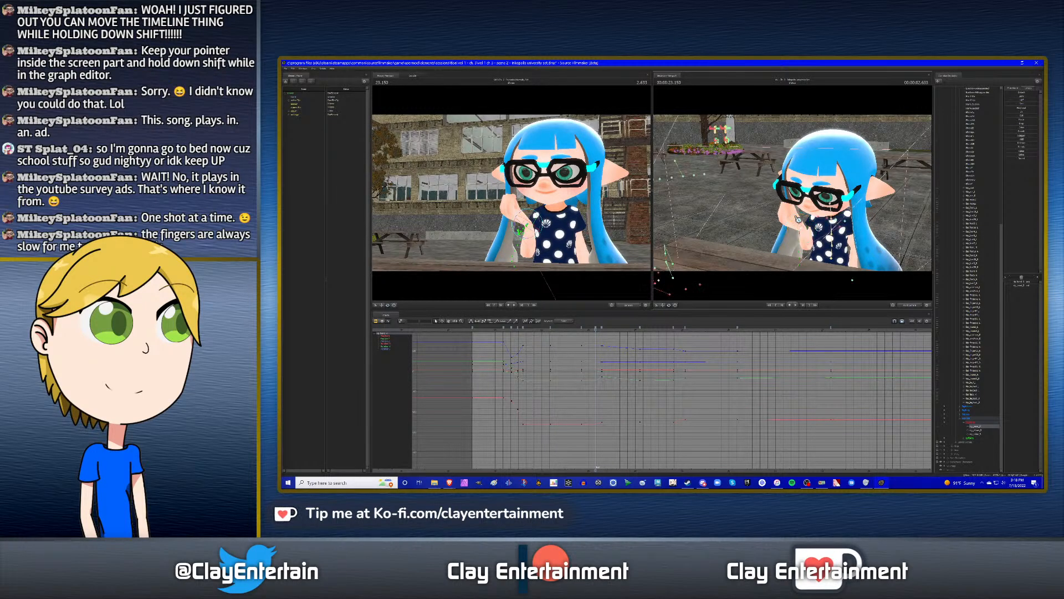
{"action": "left_click", "coordinate": [799, 218], "text": "ctrl"}
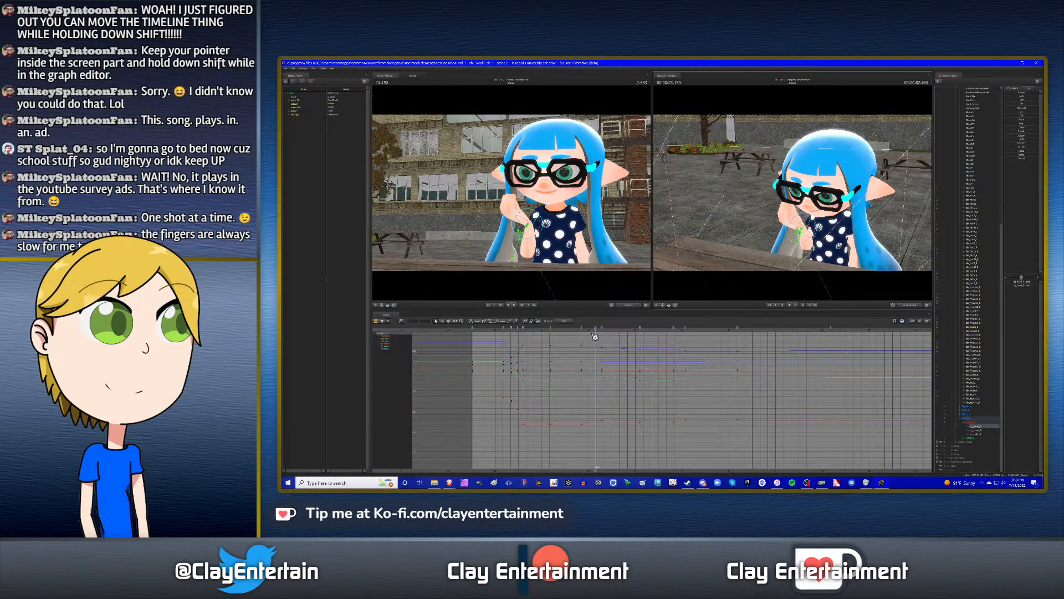
- Rotate the raised hand more upright at the keyframes around 3.6 and 4.3 seconds
{"action": "left_click_drag", "start_coordinate": [596, 331], "coordinate": [614, 332]}
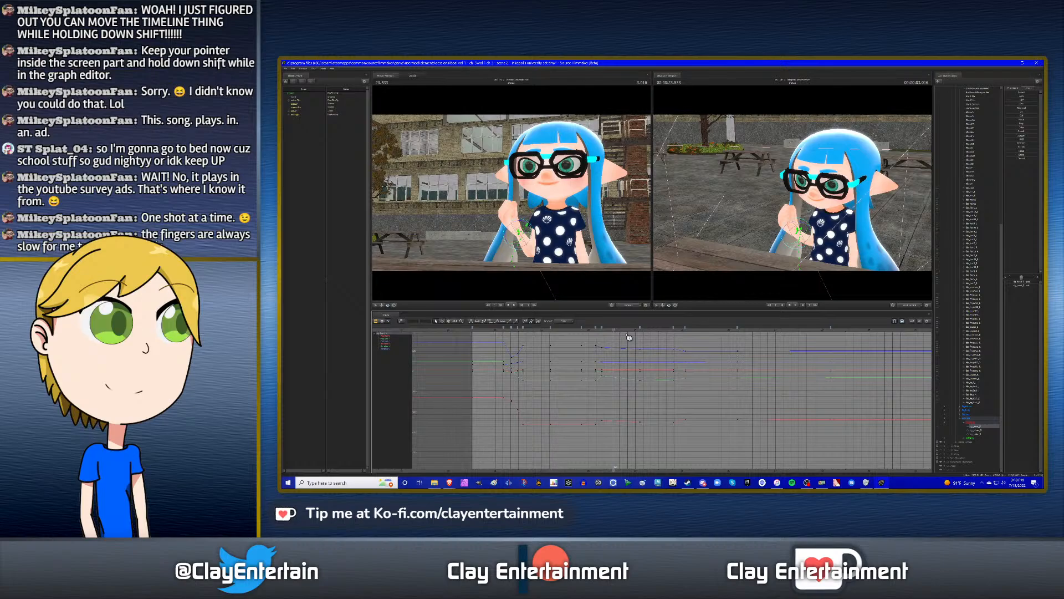
{"action": "key", "text": "Up"}
{"action": "key", "text": "Down"}
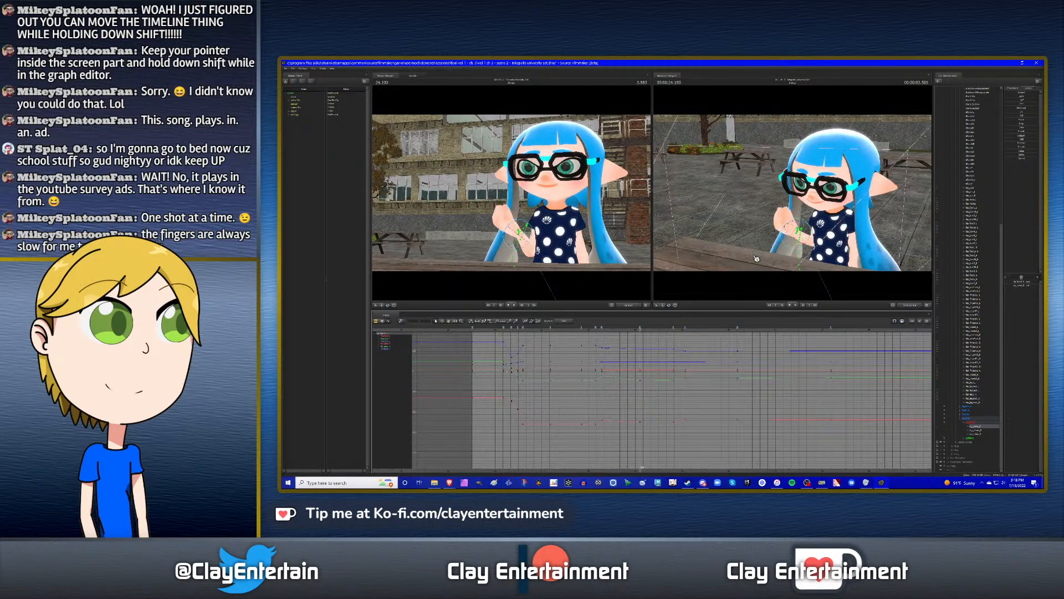
{"action": "left_click_drag", "start_coordinate": [794, 224], "coordinate": [793, 242]}
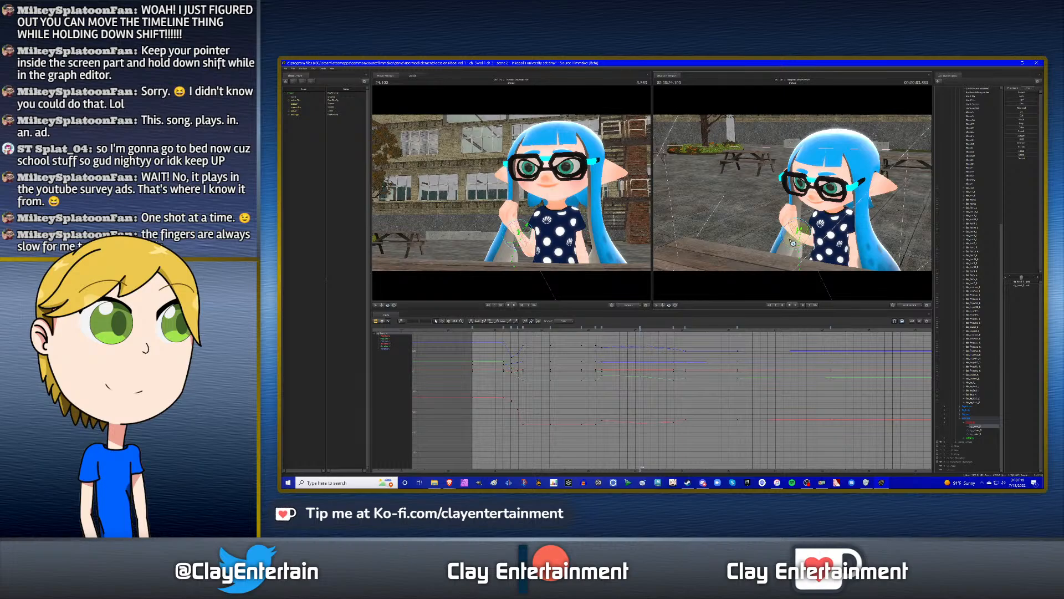
{"action": "key", "text": "space"}
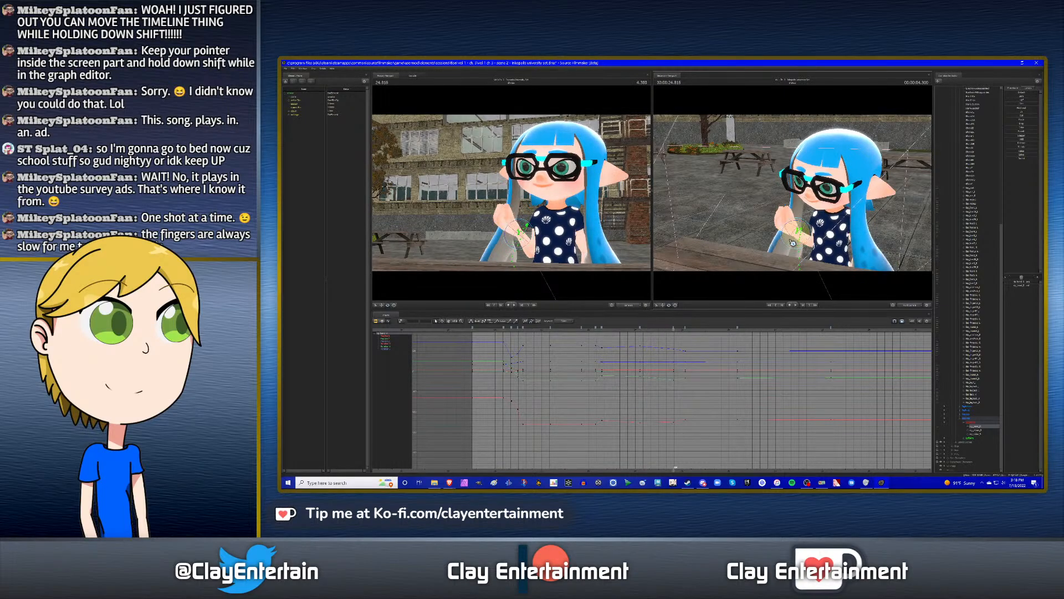
{"action": "left_click_drag", "start_coordinate": [799, 224], "coordinate": [794, 236]}
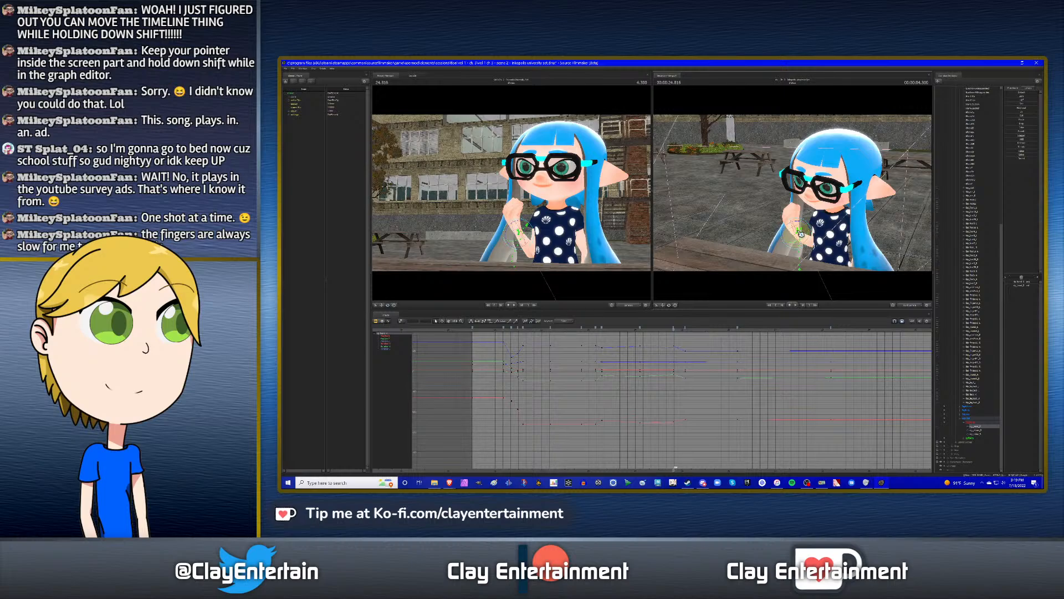
- Compare the neighbouring hand keyframes and touch up the raised hand's rotation around 3.6 seconds
{"action": "key", "text": "Left"}
{"action": "key", "text": "Right"}
{"action": "key", "text": "Down"}
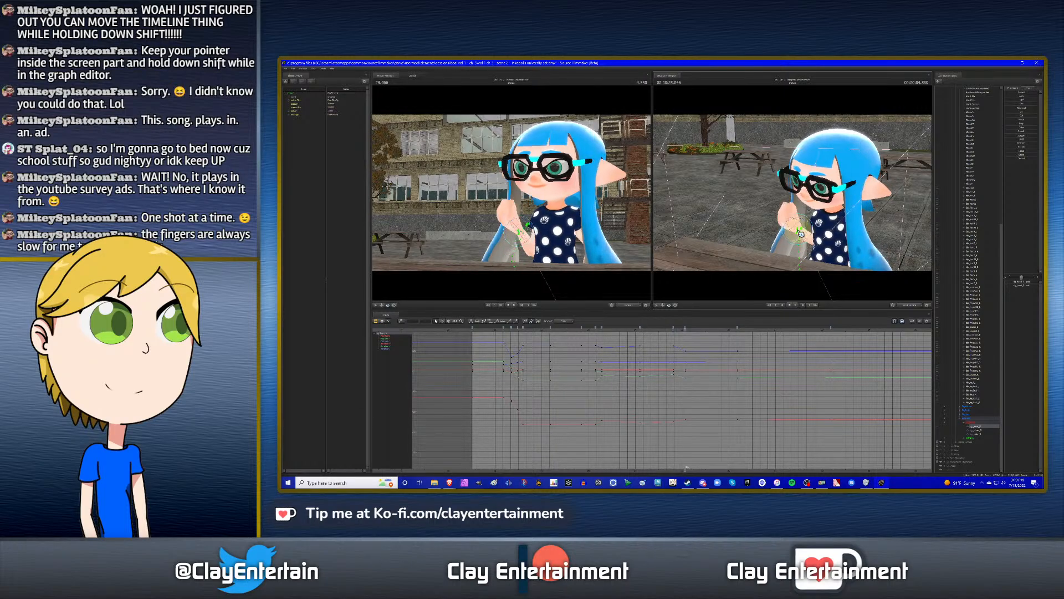
{"action": "key", "text": "Up"}
{"action": "key", "text": "Down"}
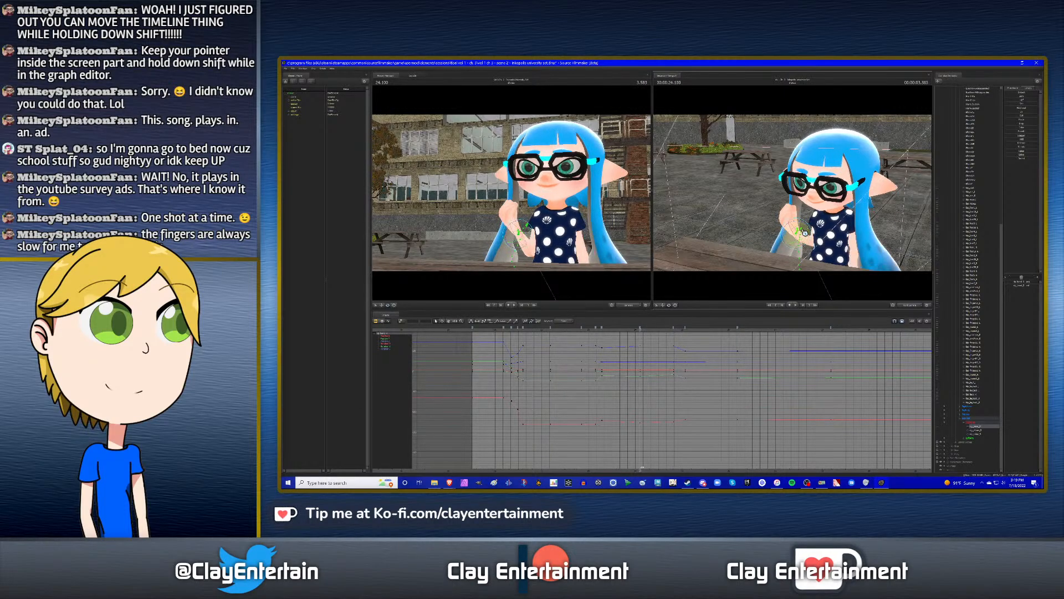
{"action": "mouse_move", "coordinate": [803, 221]}
{"action": "left_mouse_down"}
{"action": "mouse_move", "coordinate": [796, 234]}
{"action": "mouse_move", "coordinate": [804, 221]}
{"action": "left_mouse_up"}
- Adjust the raised hand's rotation at the keyframe around 5.7 seconds and compare it with the keyframe before it
{"action": "key", "text": "Down"}
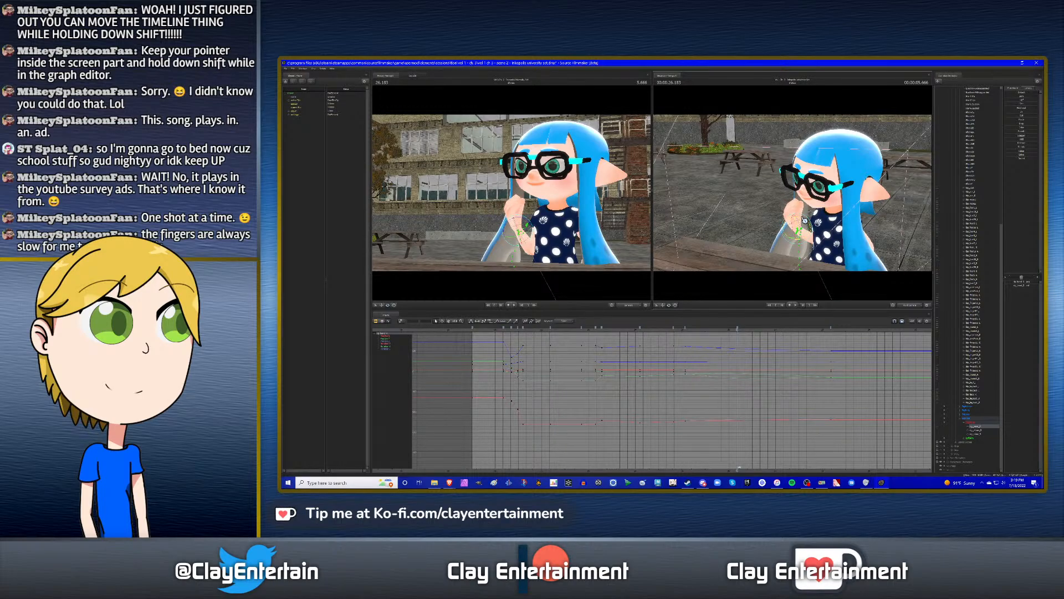
{"action": "left_click_drag", "start_coordinate": [791, 229], "coordinate": [793, 232]}
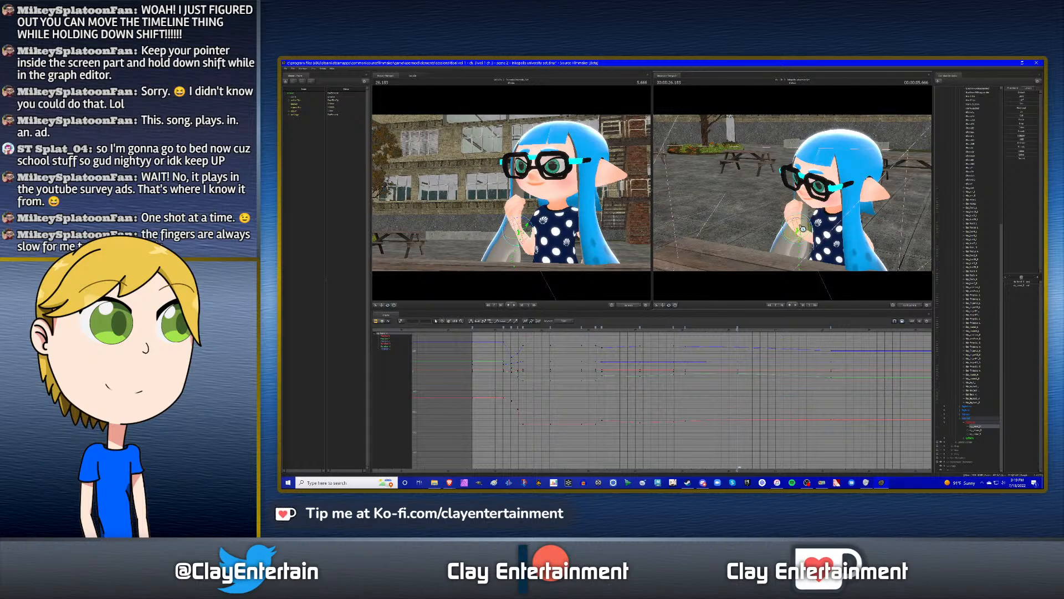
{"action": "key", "text": "Up"}
{"action": "key", "text": "Down"}
{"action": "key", "text": "Up"}
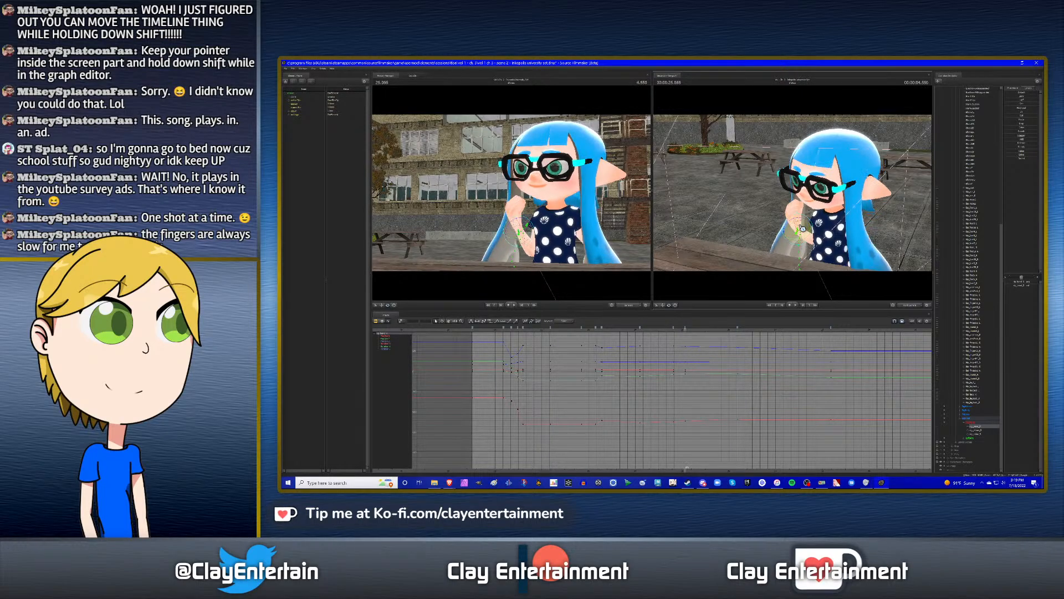
{"action": "key", "text": "Down"}
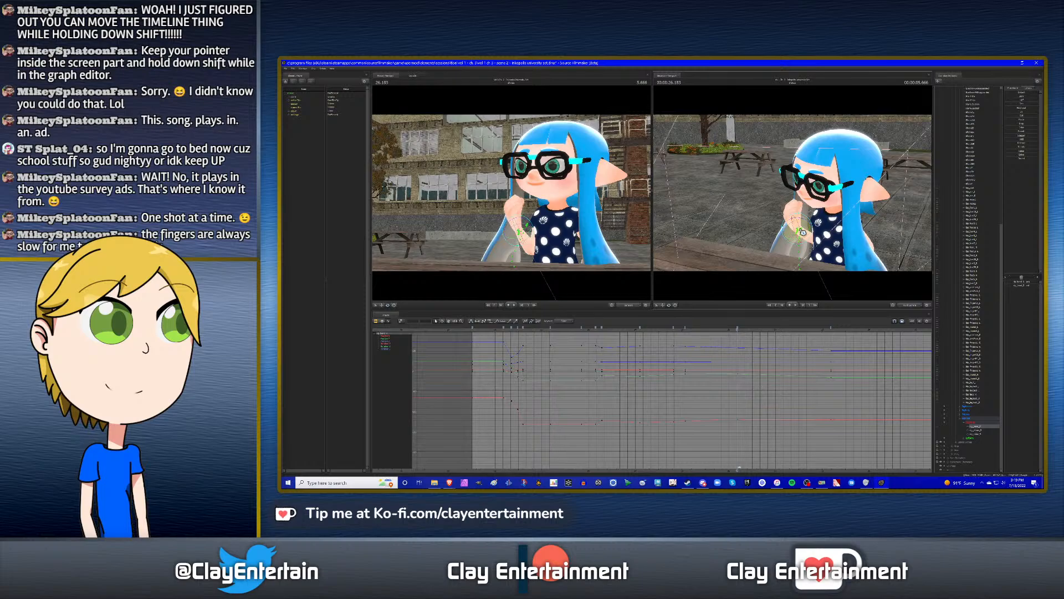
- Adjust the raised hand's rotation at the final keyframe around 7.7 seconds and play the shot back from the start
{"action": "key", "text": "Up"}
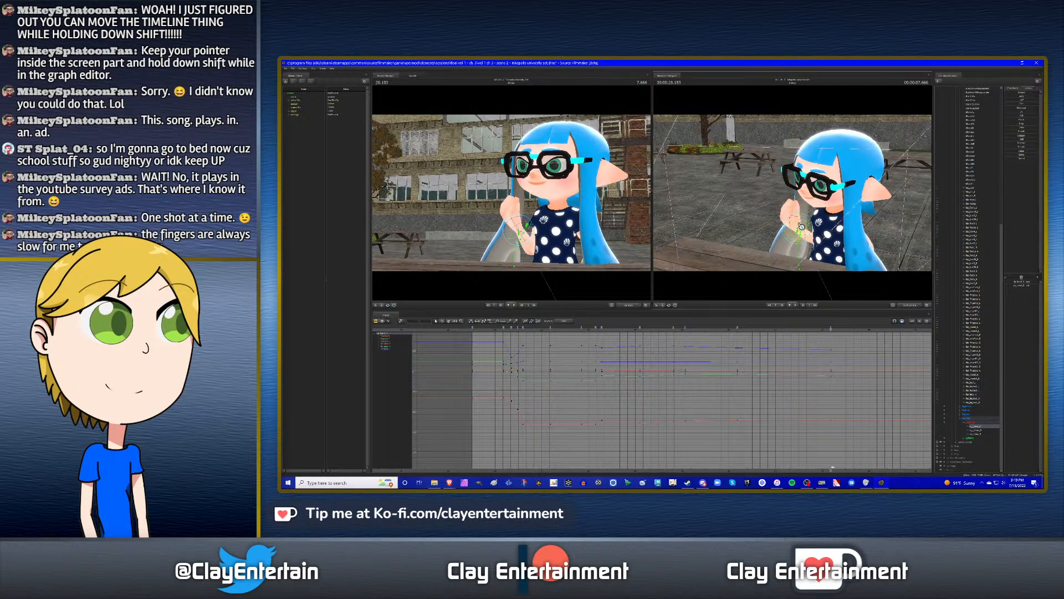
{"action": "key", "text": "Down"}
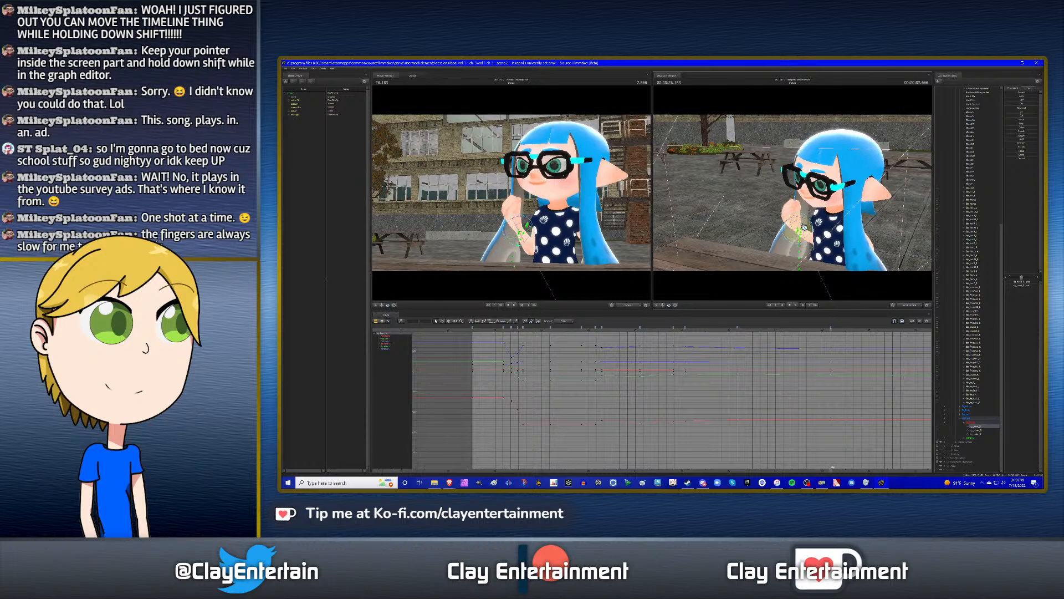
{"action": "key", "text": "Down"}
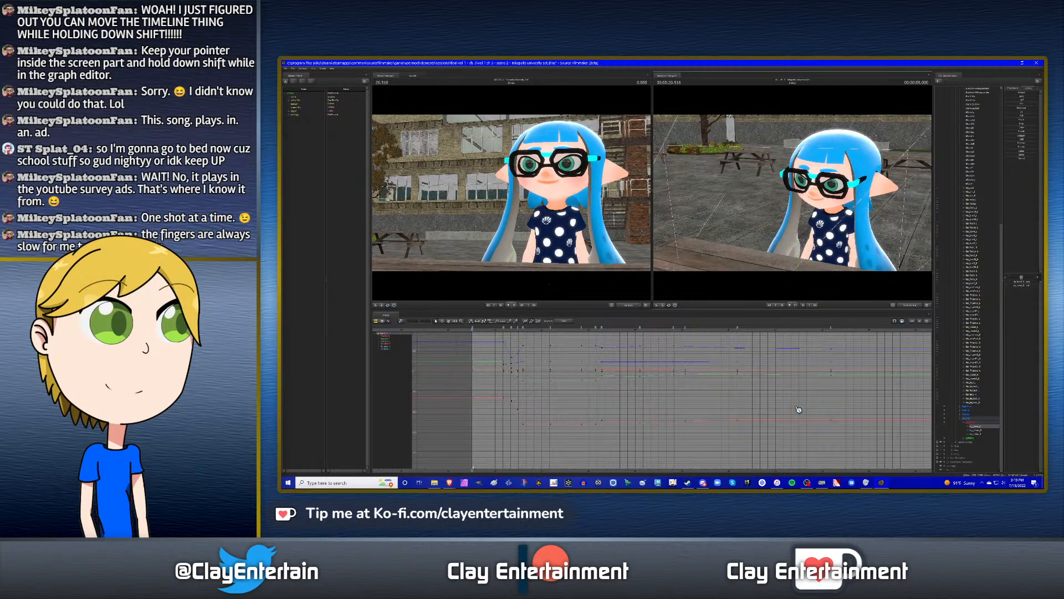
{"action": "key", "text": "space"}
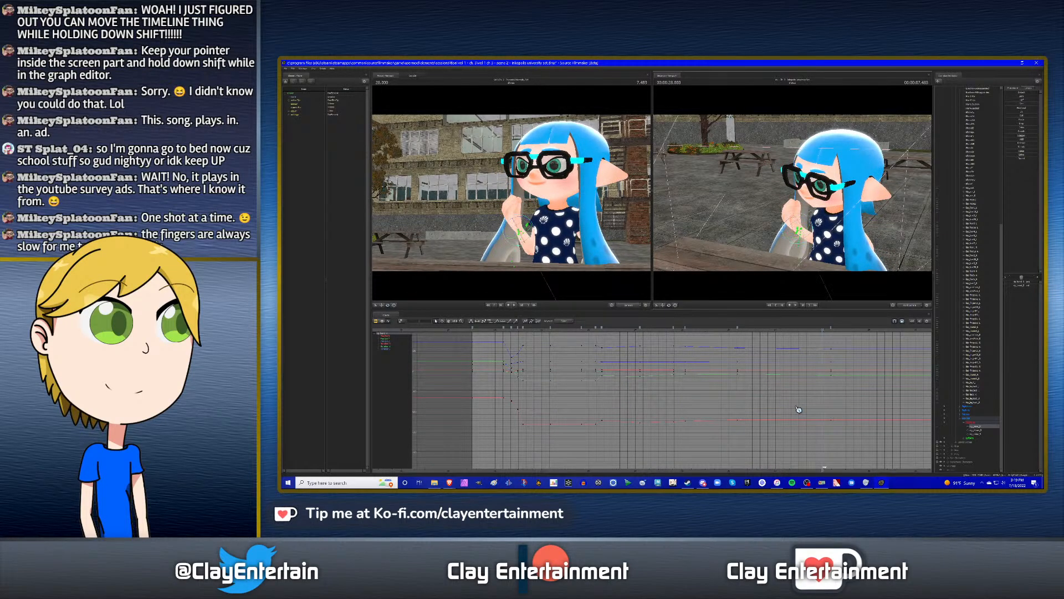
{"action": "key", "text": "space"}
{"action": "key", "text": "space"}
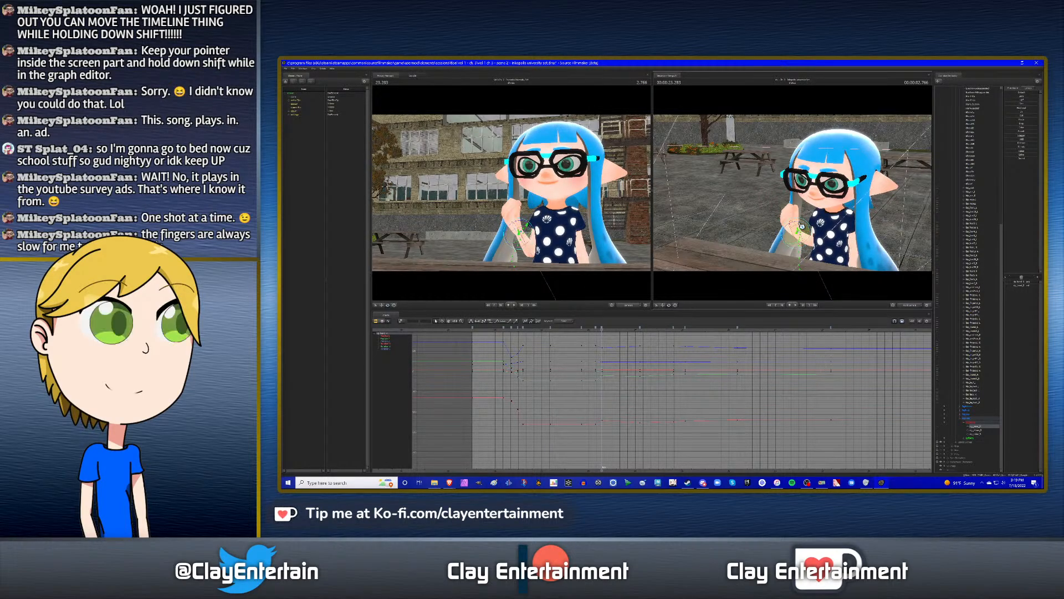
- Refine the raised hand's pose at the keyframes between about 2.8 and 4.3 seconds, stepping between them to compare
{"action": "key", "text": "space"}
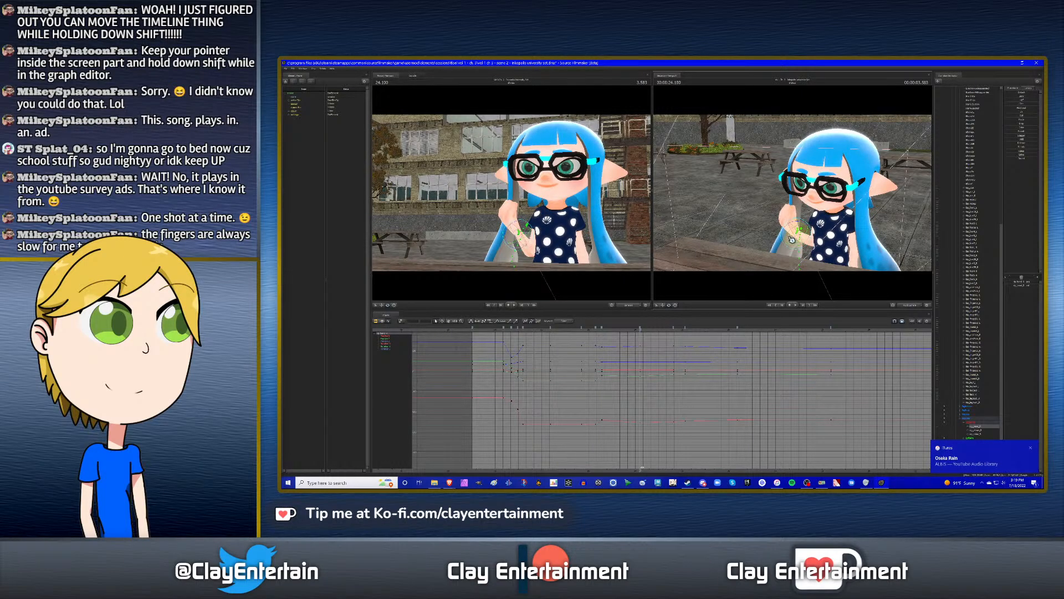
{"action": "key", "text": "space"}
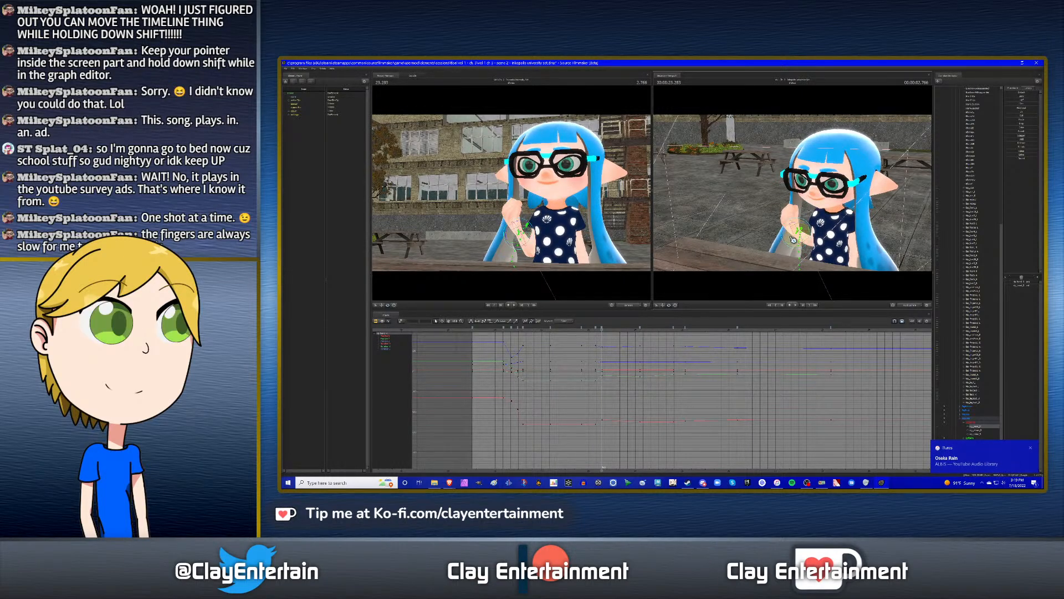
{"action": "key", "text": "space"}
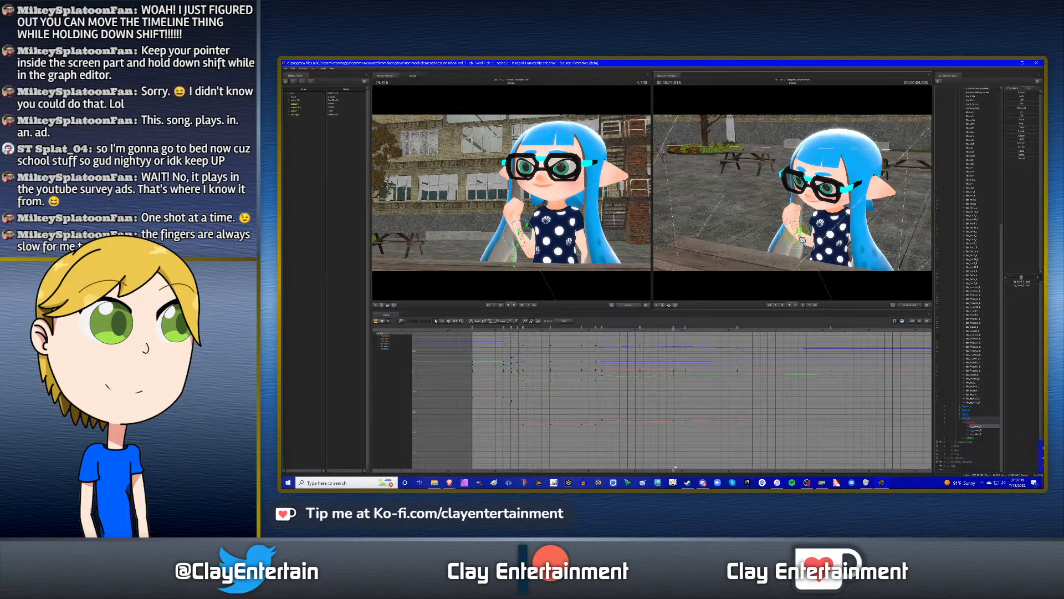
{"action": "key", "text": "Up"}
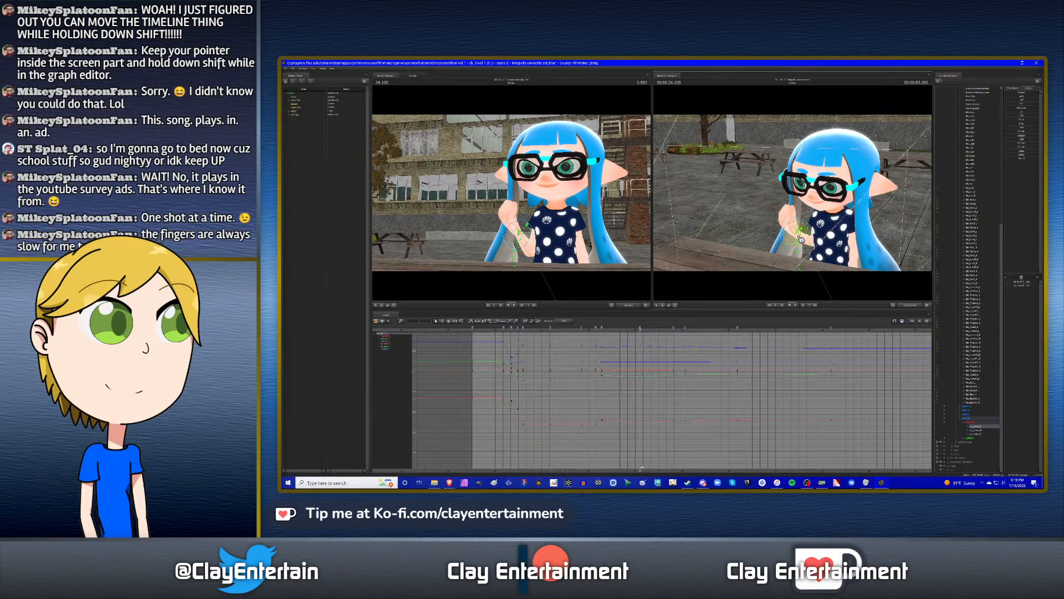
{"action": "key", "text": "Up"}
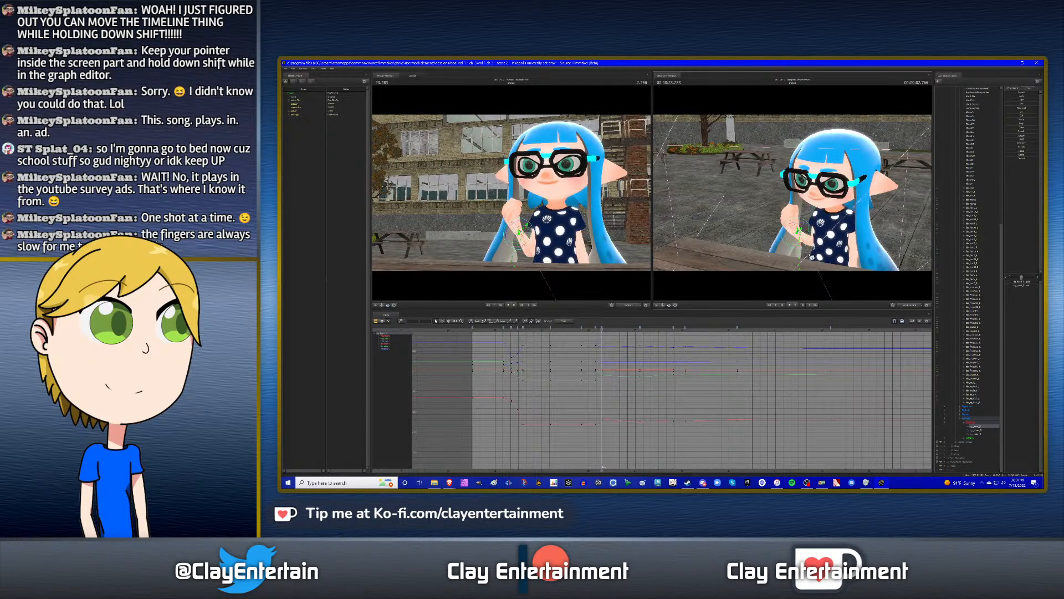
{"action": "key", "text": "Down"}
{"action": "key", "text": "Down"}
{"action": "key", "text": "Up"}
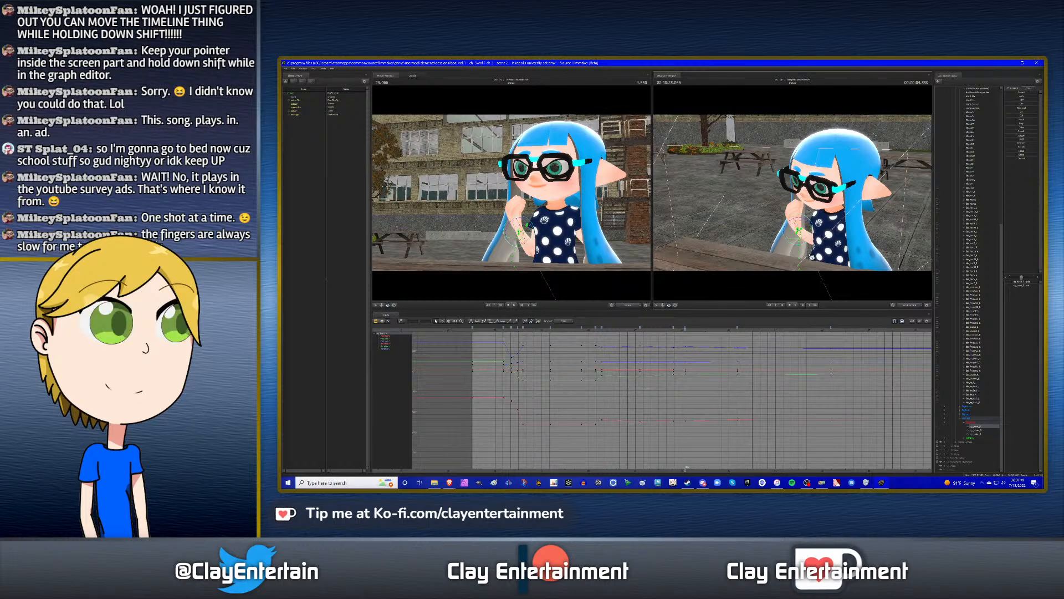
- Move the raised hand closer to the face at the keyframes around 4.6 and 7.7 seconds, and replay the shot
{"action": "key", "text": "Down"}
{"action": "key", "text": "Down"}
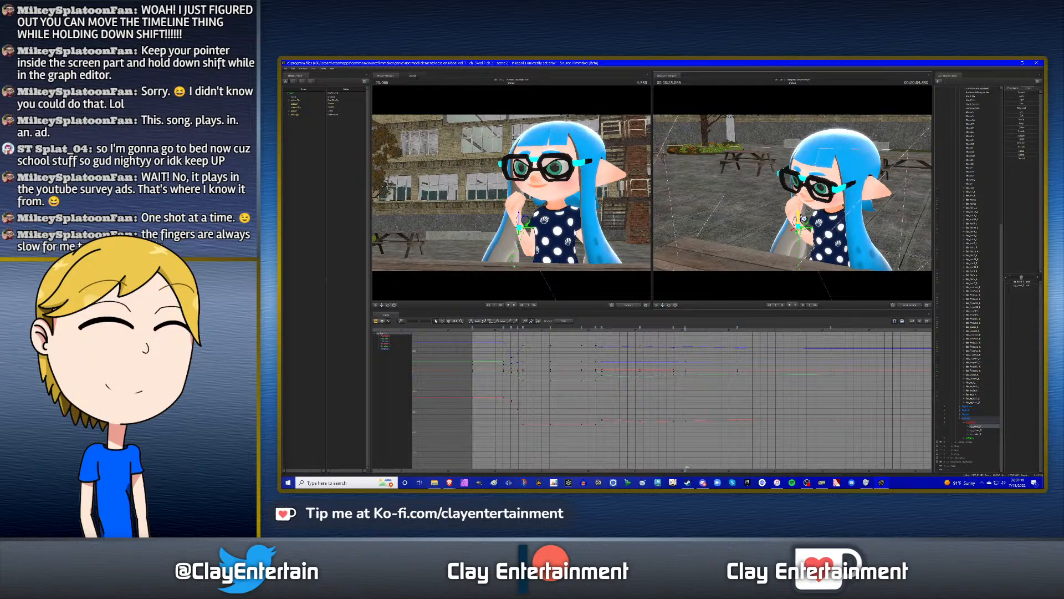
{"action": "key", "text": "Down"}
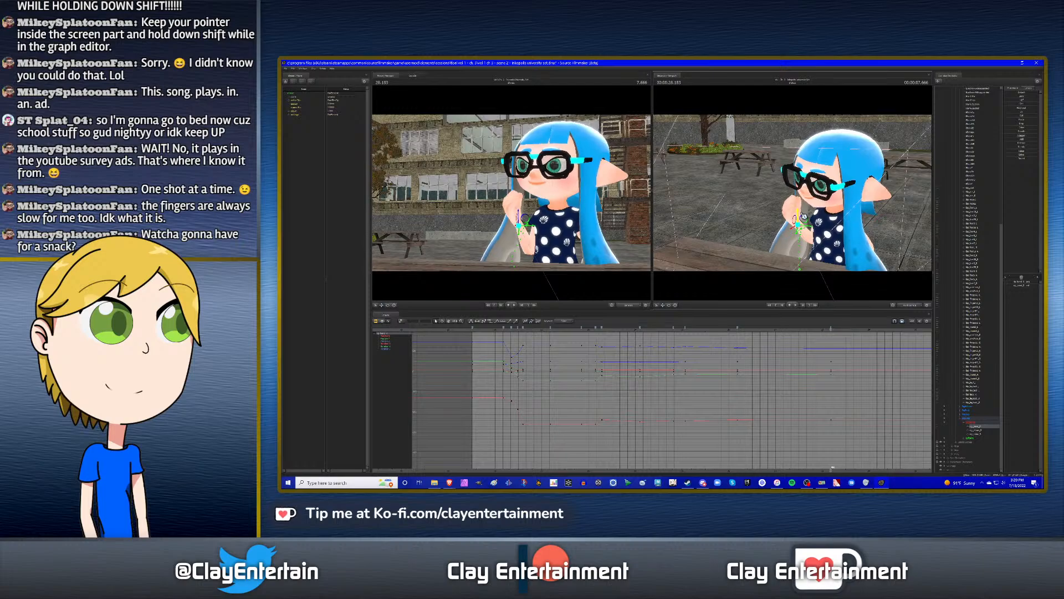
{"action": "key", "text": "Up"}
{"action": "key", "text": "space"}
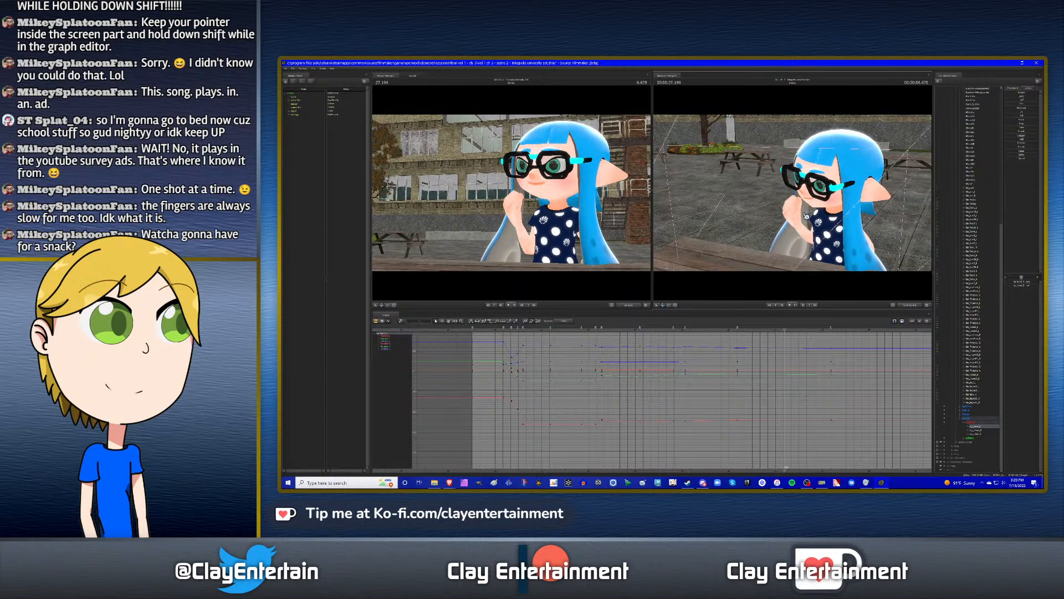
{"action": "key", "text": "space"}
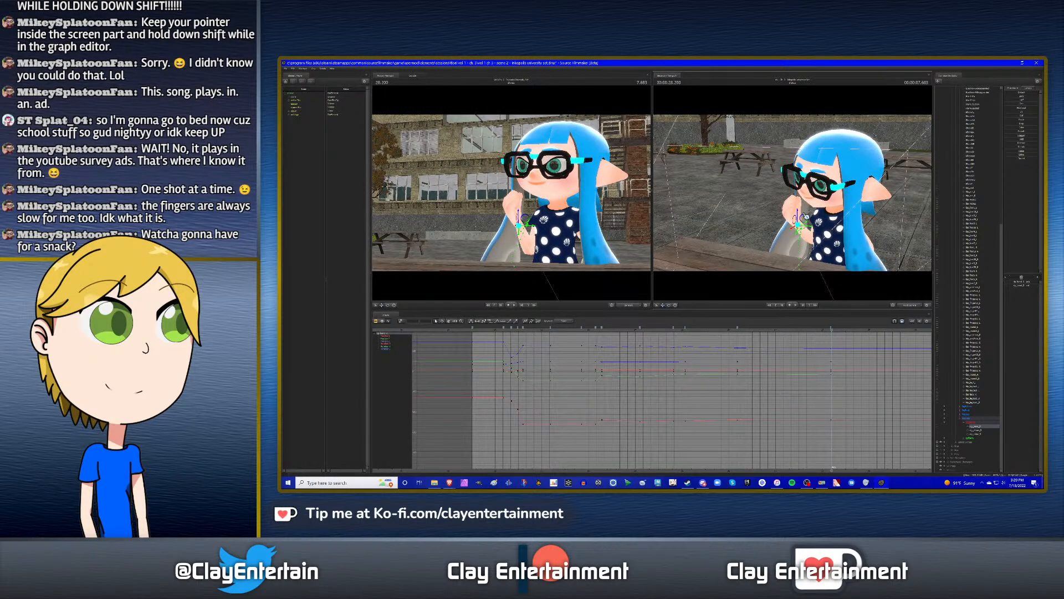
{"action": "key", "text": "Up"}
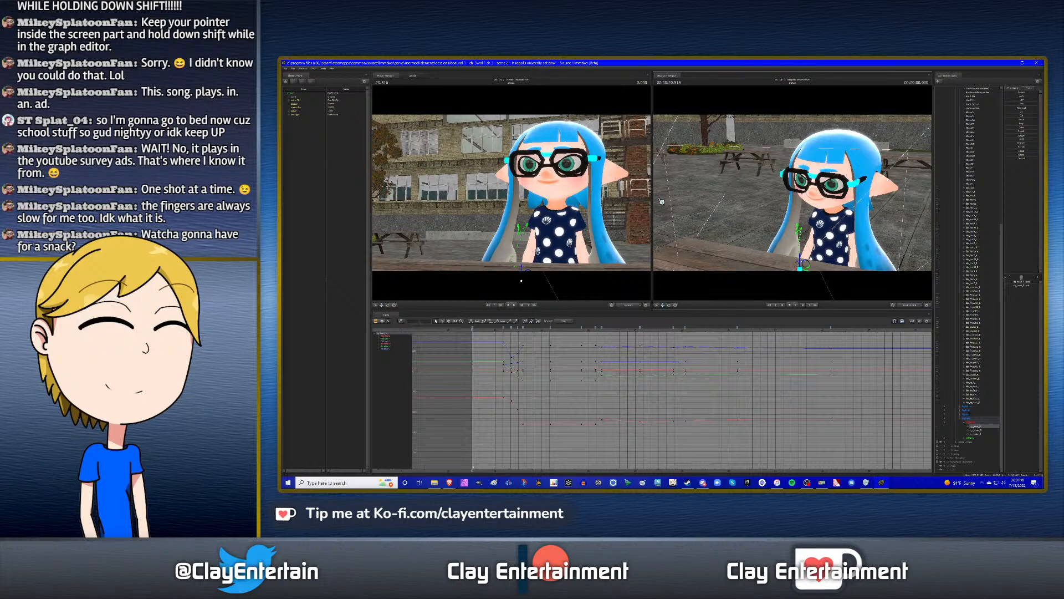
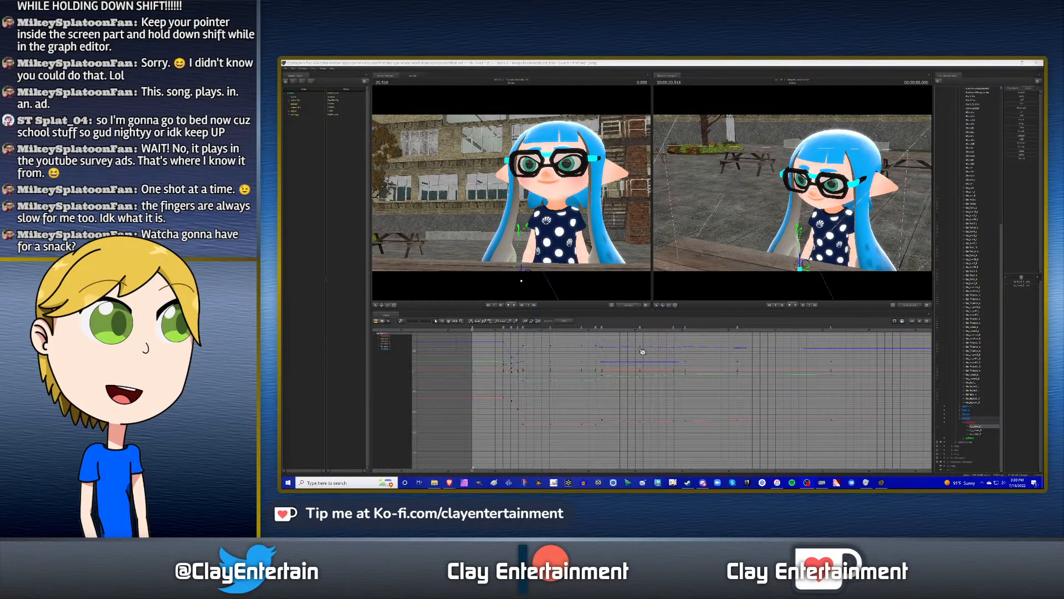
{"action": "scroll", "coordinate": [615, 363], "scroll_direction": "down", "scroll_amount": 3}
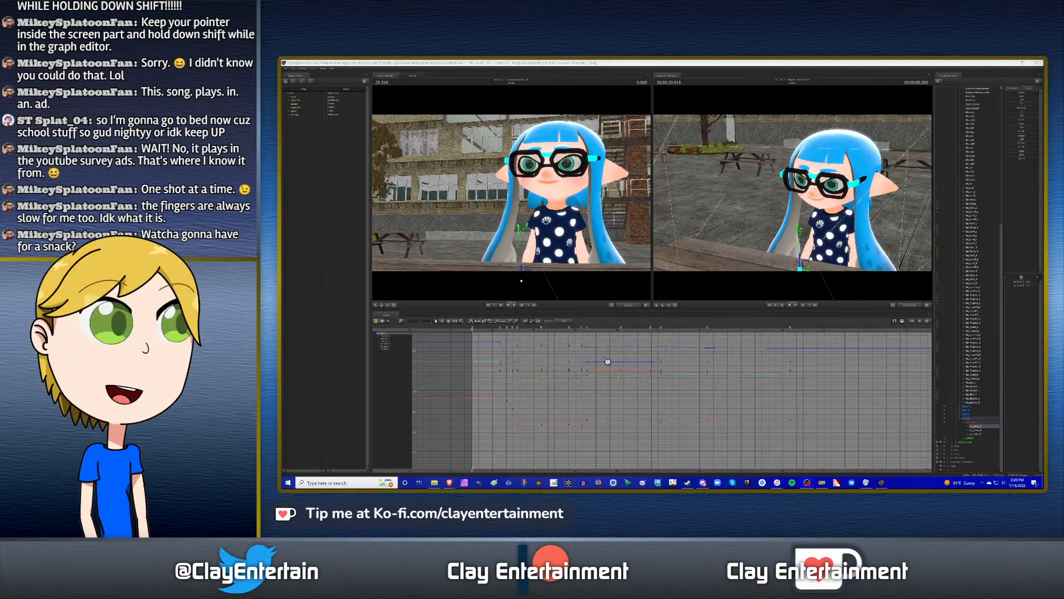
{"action": "scroll", "coordinate": [607, 360], "scroll_direction": "up", "scroll_amount": 2}
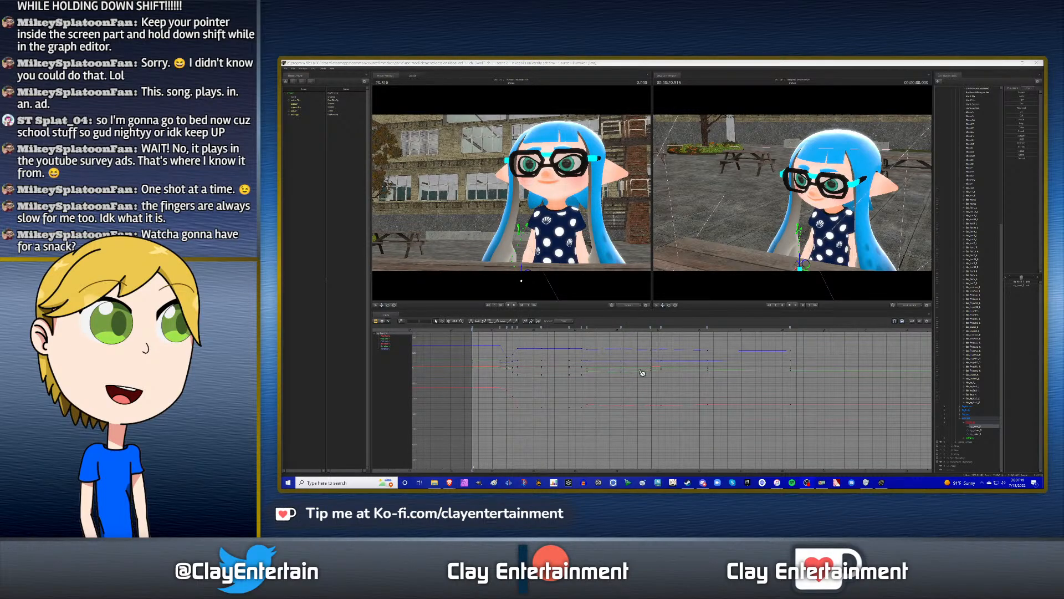
{"action": "left_click", "coordinate": [449, 328]}
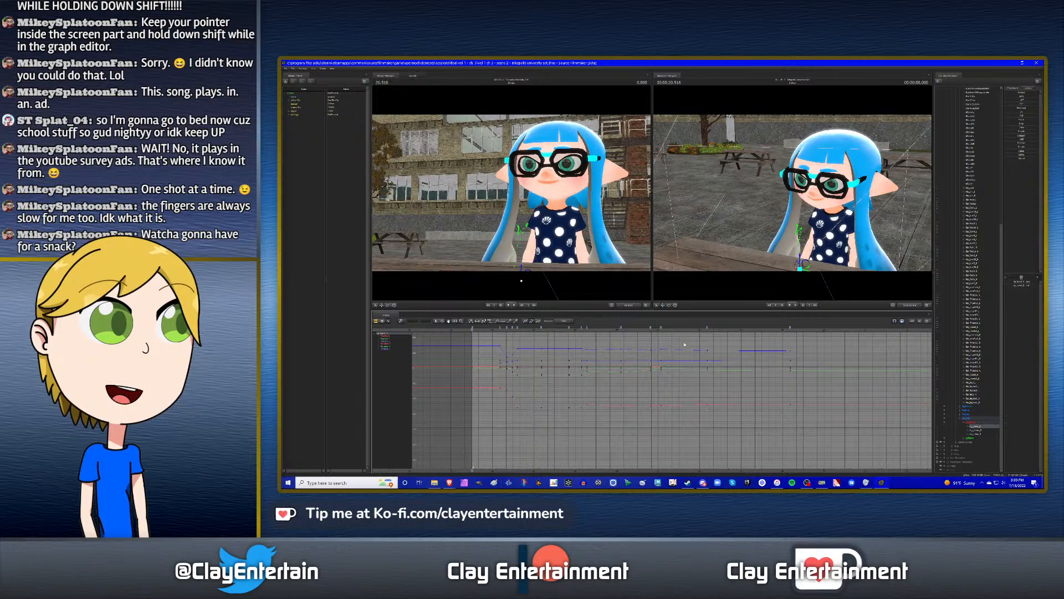
{"action": "scroll", "coordinate": [685, 344], "scroll_direction": "up", "scroll_amount": 2, "text": "shift"}
{"action": "scroll", "coordinate": [686, 385], "scroll_direction": "up", "scroll_amount": 2}
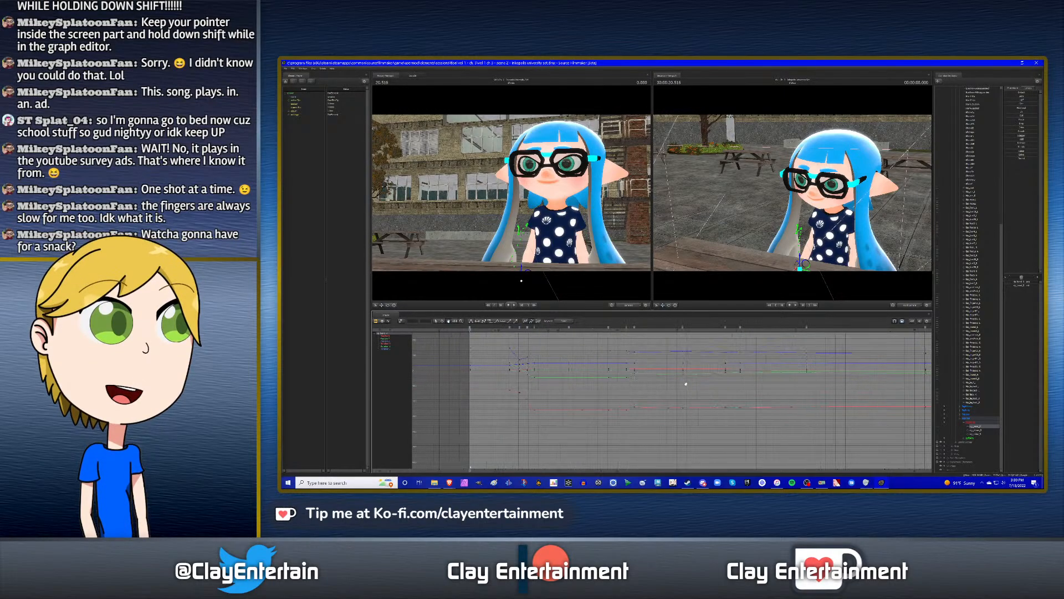
{"action": "scroll", "coordinate": [687, 384], "scroll_direction": "up", "scroll_amount": 2}
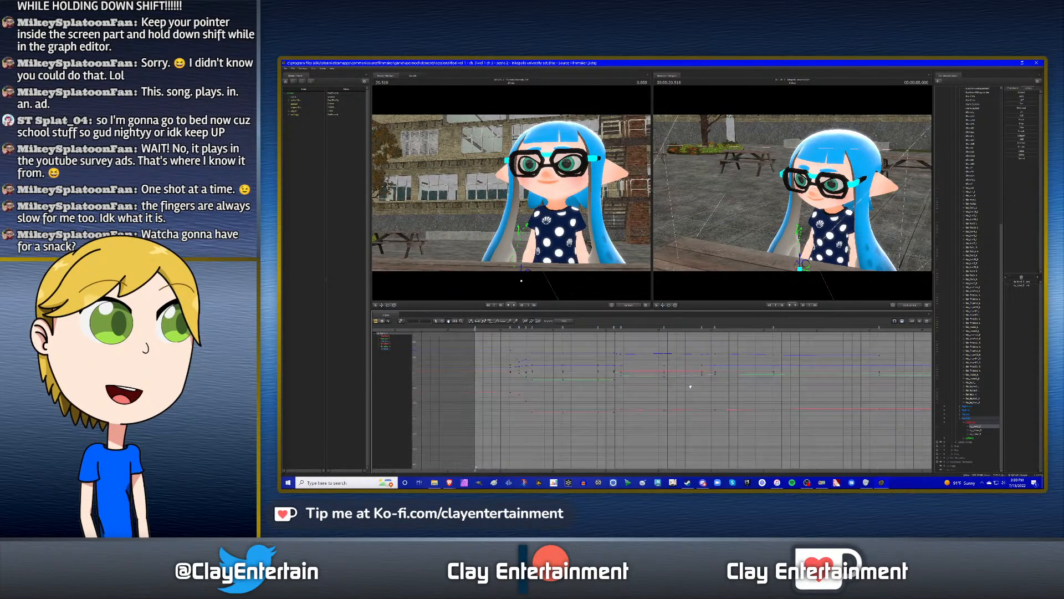
{"action": "scroll", "coordinate": [690, 385], "scroll_direction": "up", "scroll_amount": 2, "text": "shift"}
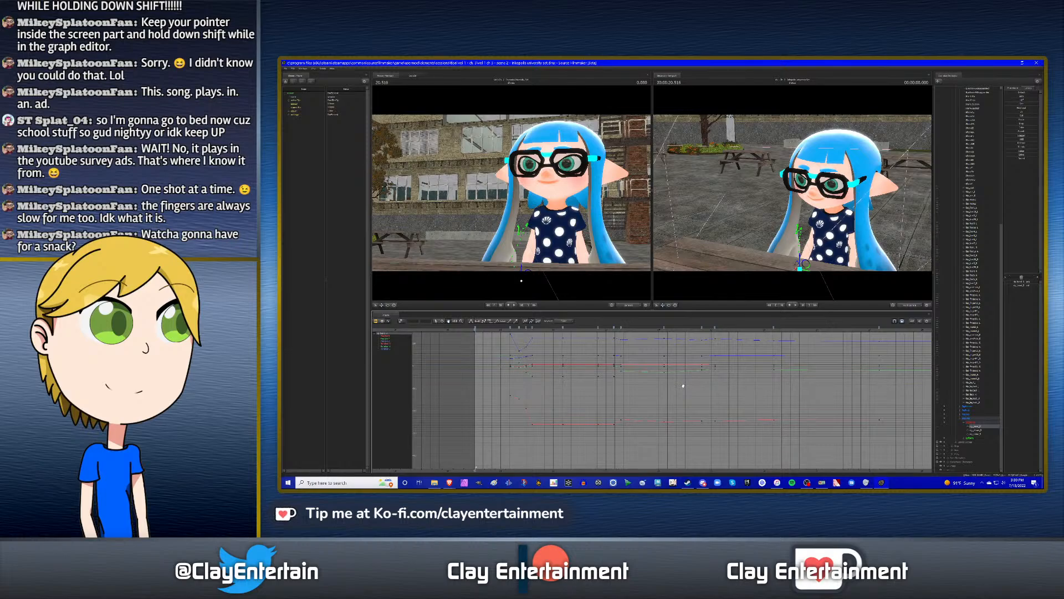
{"action": "scroll", "coordinate": [683, 386], "scroll_direction": "up", "scroll_amount": 2, "text": "shift"}
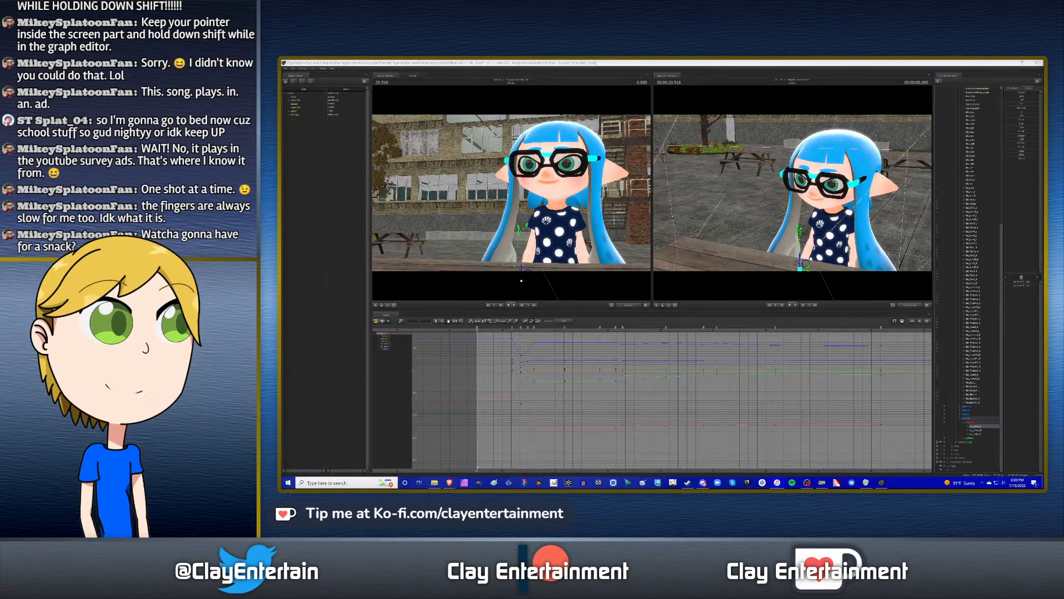
{"action": "left_click", "coordinate": [802, 342]}
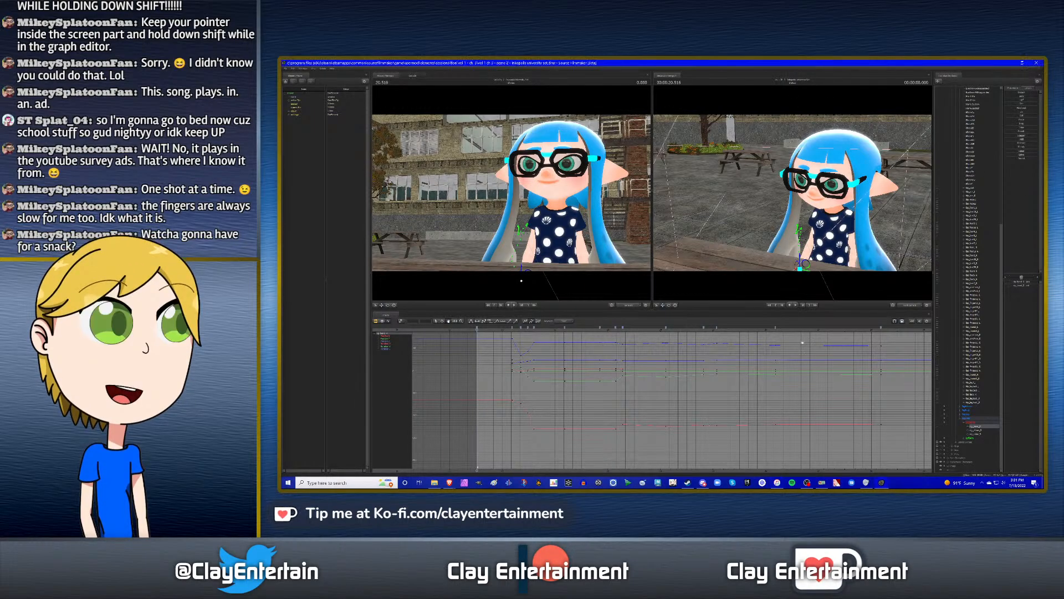
{"action": "scroll", "coordinate": [624, 362], "scroll_direction": "down", "scroll_amount": 1}
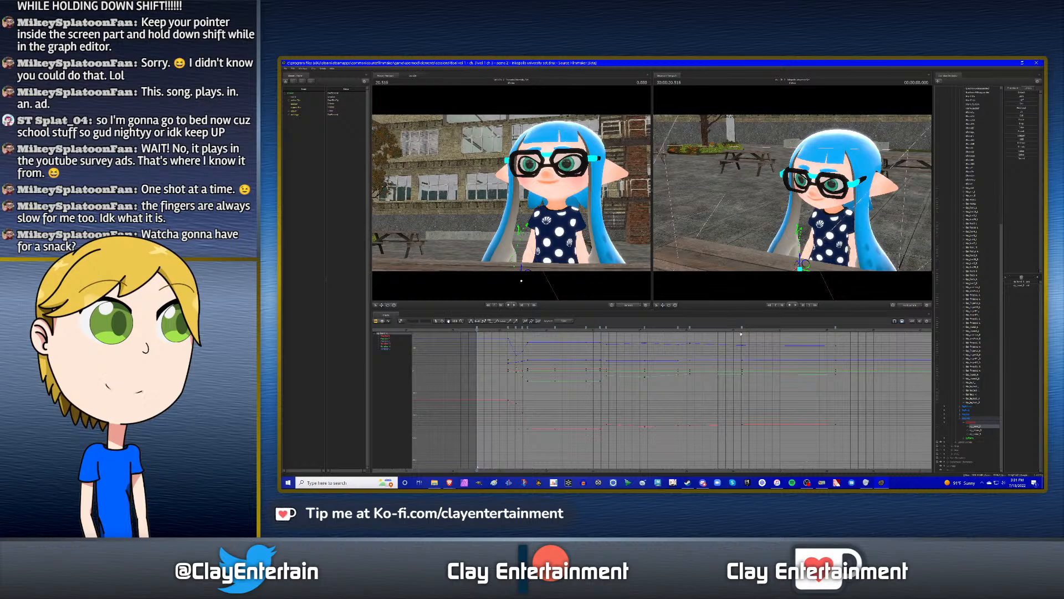
{"action": "scroll", "coordinate": [726, 354], "scroll_direction": "up", "scroll_amount": 1}
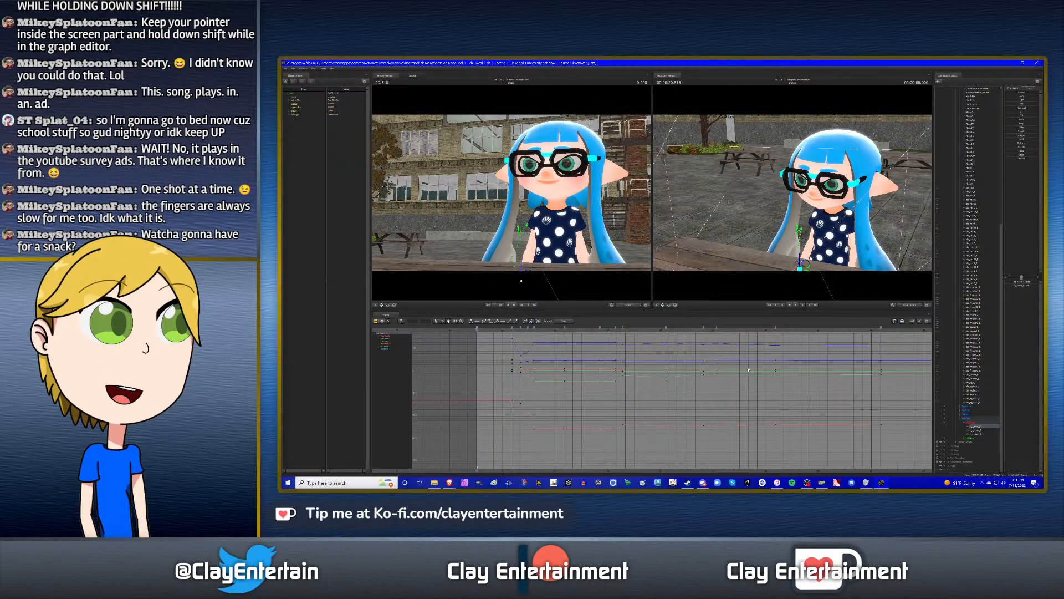
- Play back the shot in two passes to review the raised hand's motion
{"action": "scroll", "coordinate": [748, 370], "scroll_direction": "up", "scroll_amount": 2}
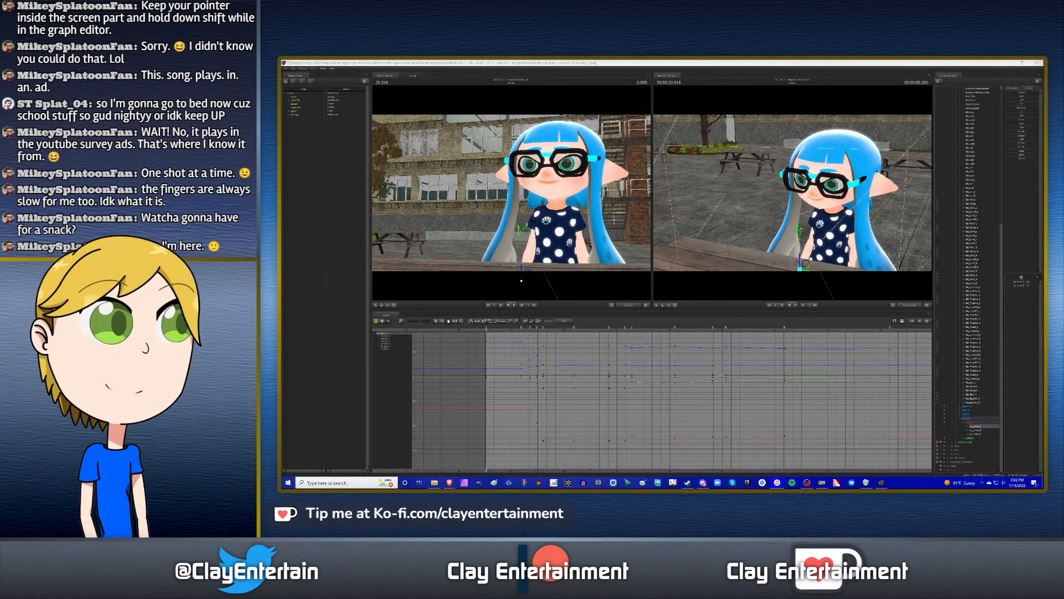
{"action": "left_click", "coordinate": [886, 63]}
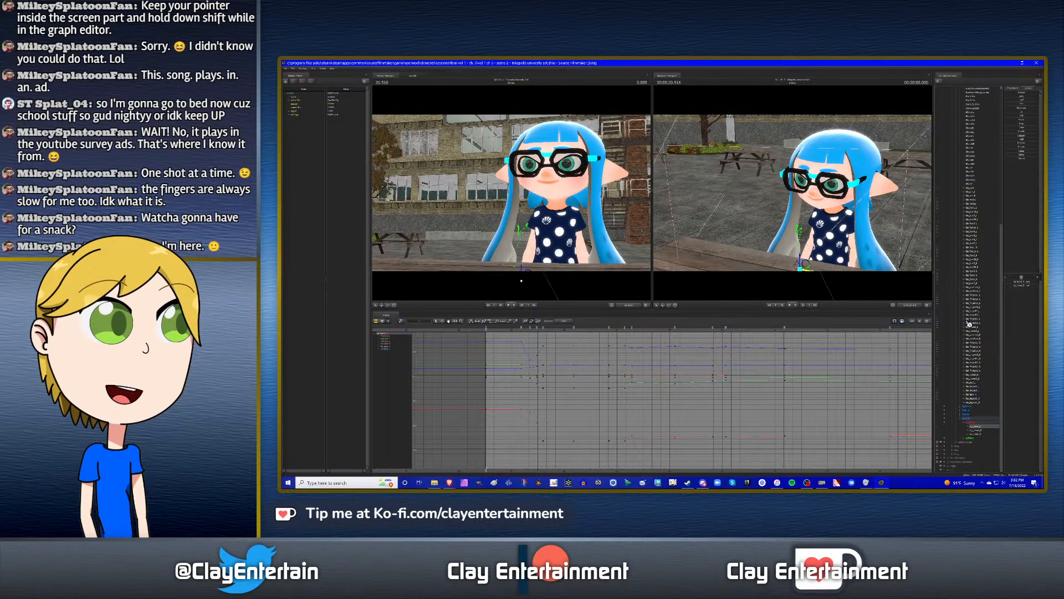
{"action": "key", "text": "space"}
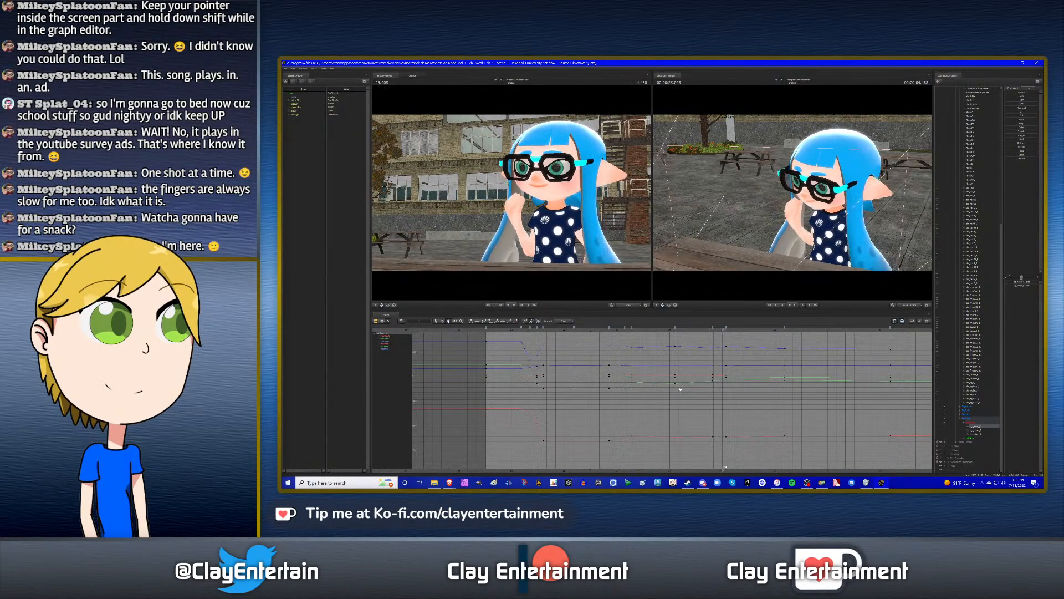
{"action": "left_click", "coordinate": [569, 331]}
{"action": "key", "text": "space"}
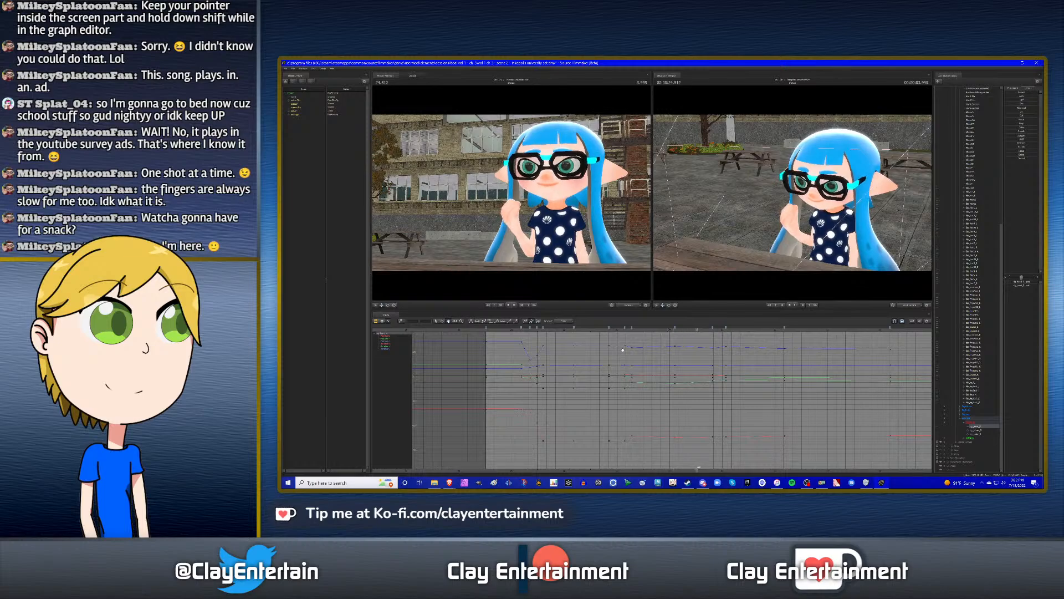
- Adjust the raised hand's rotation at 4.300 s in the shot and play back the result
{"action": "key", "text": "Up"}
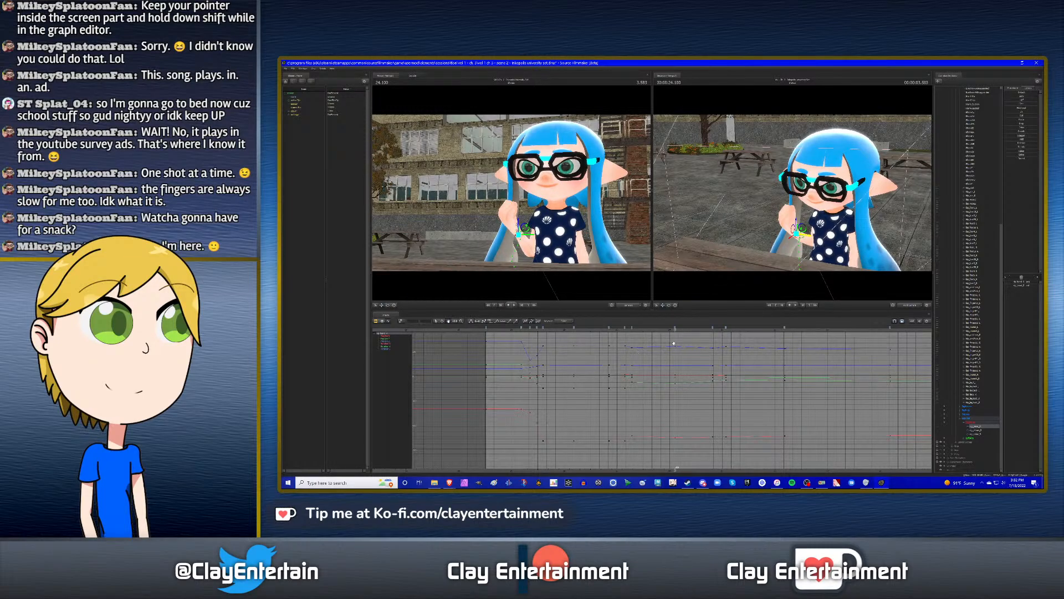
{"action": "key", "text": "Up"}
{"action": "key", "text": "Down"}
{"action": "key", "text": "Down"}
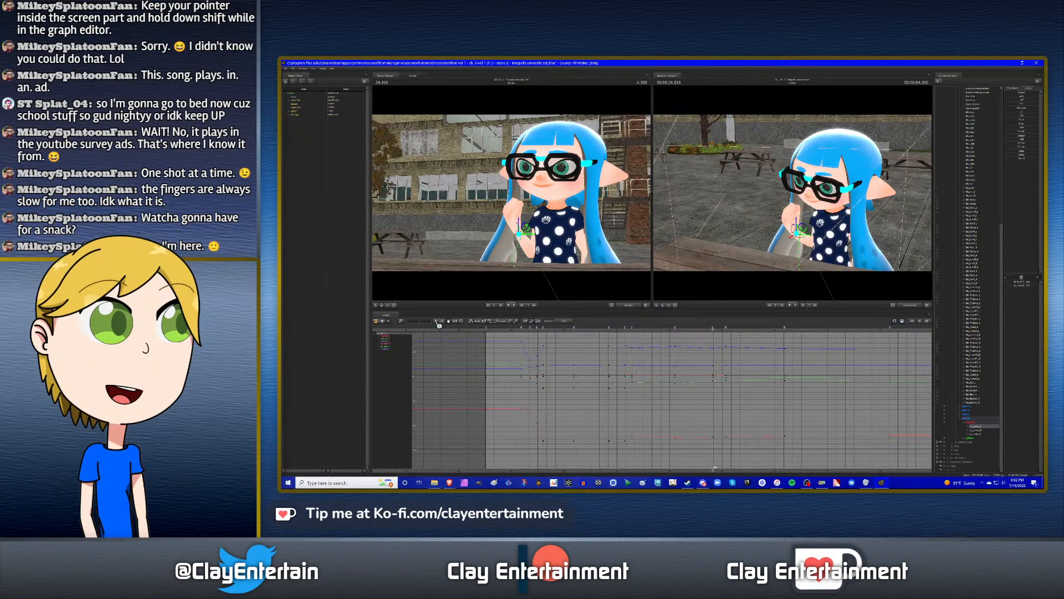
{"action": "key", "text": "e"}
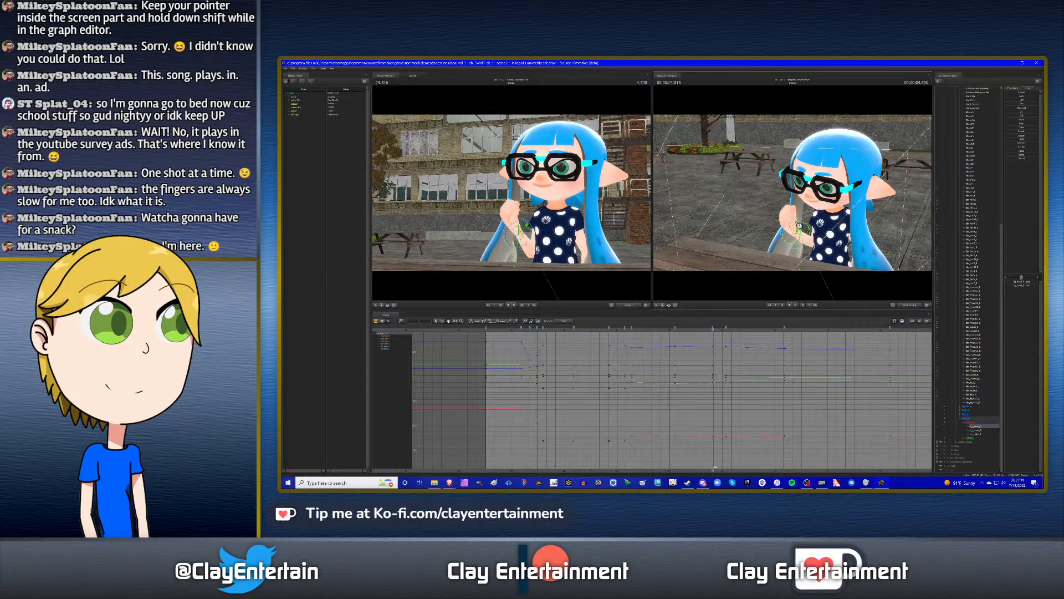
{"action": "key", "text": "Down"}
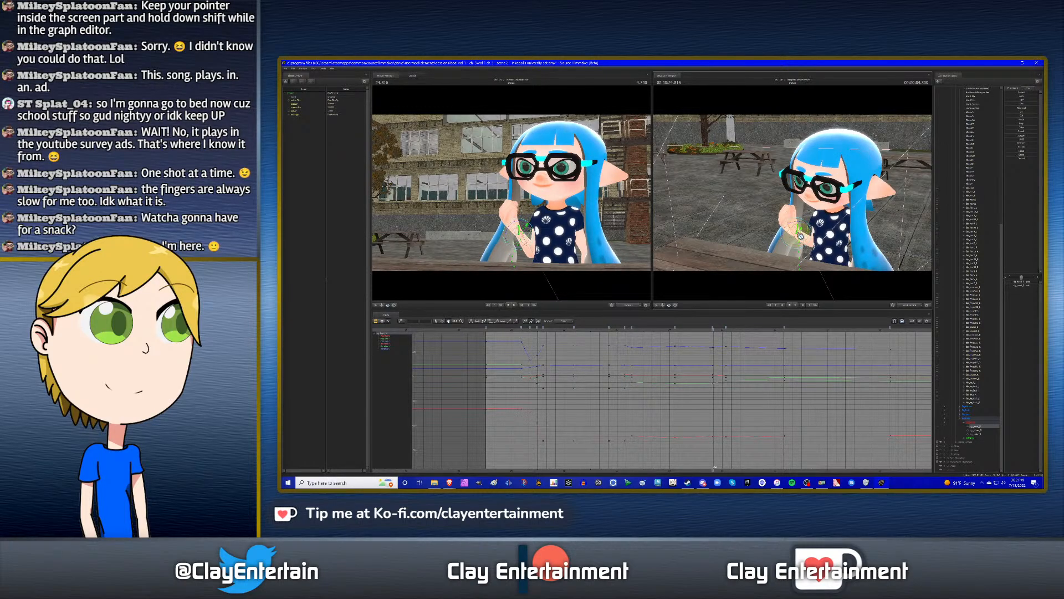
{"action": "key", "text": "Down"}
{"action": "left_click", "coordinate": [635, 334]}
{"action": "key", "text": "space"}
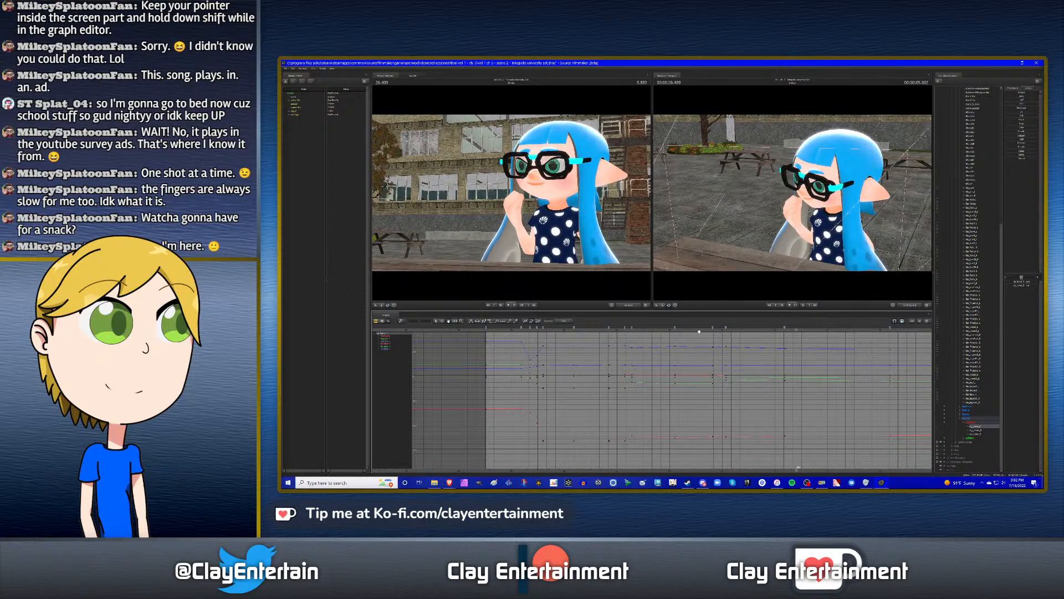
- Add the next control of the same arm to the selection, move the keyframes after 4.300 s to 4.750 s, and play back
{"action": "left_click", "coordinate": [700, 329]}
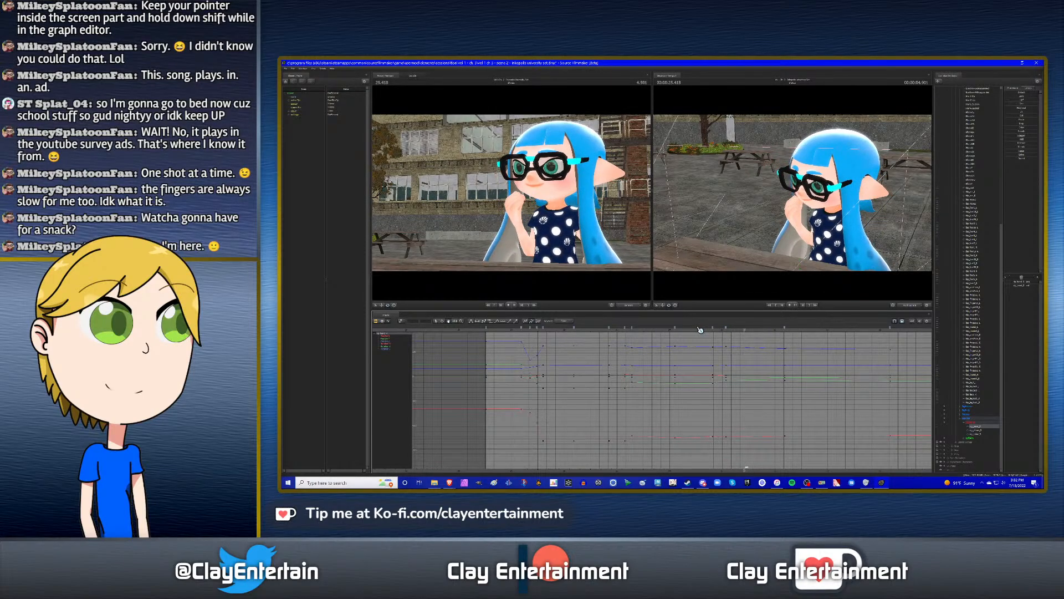
{"action": "key", "text": "space"}
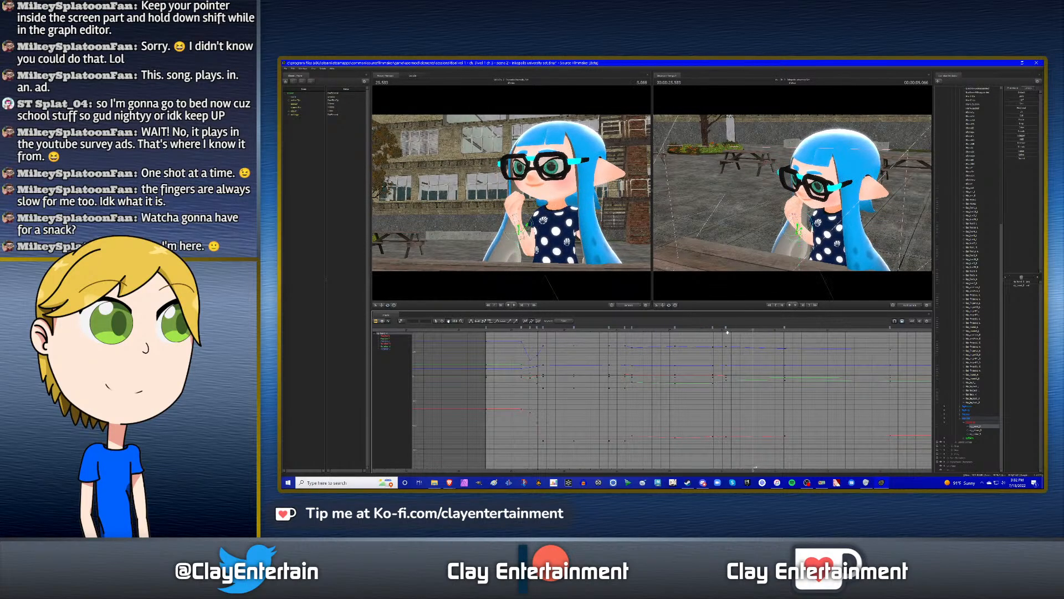
{"action": "left_click_drag", "start_coordinate": [724, 329], "coordinate": [735, 330]}
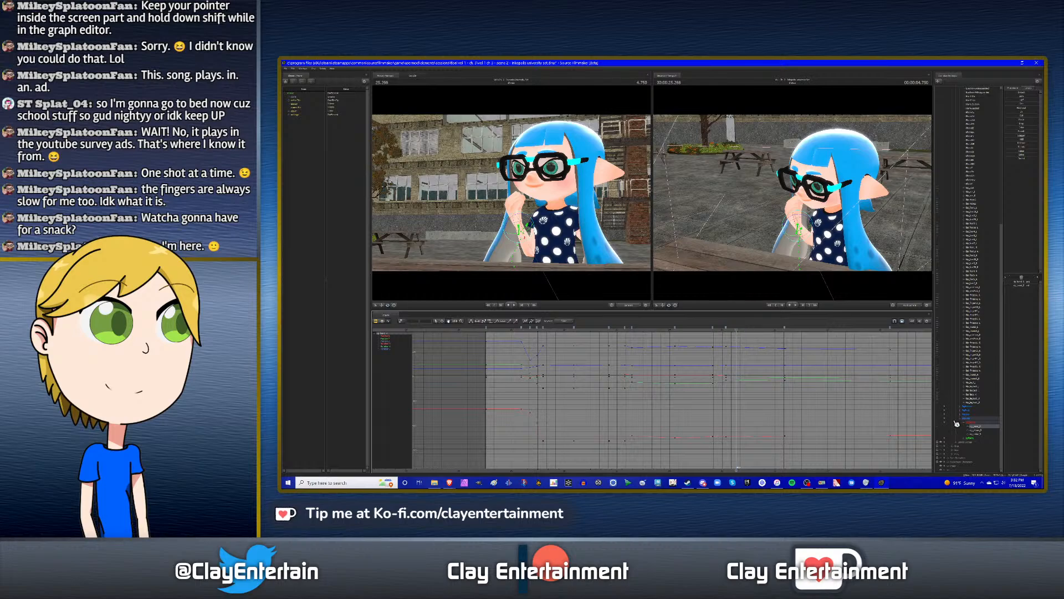
{"action": "left_click", "coordinate": [977, 430], "text": "ctrl"}
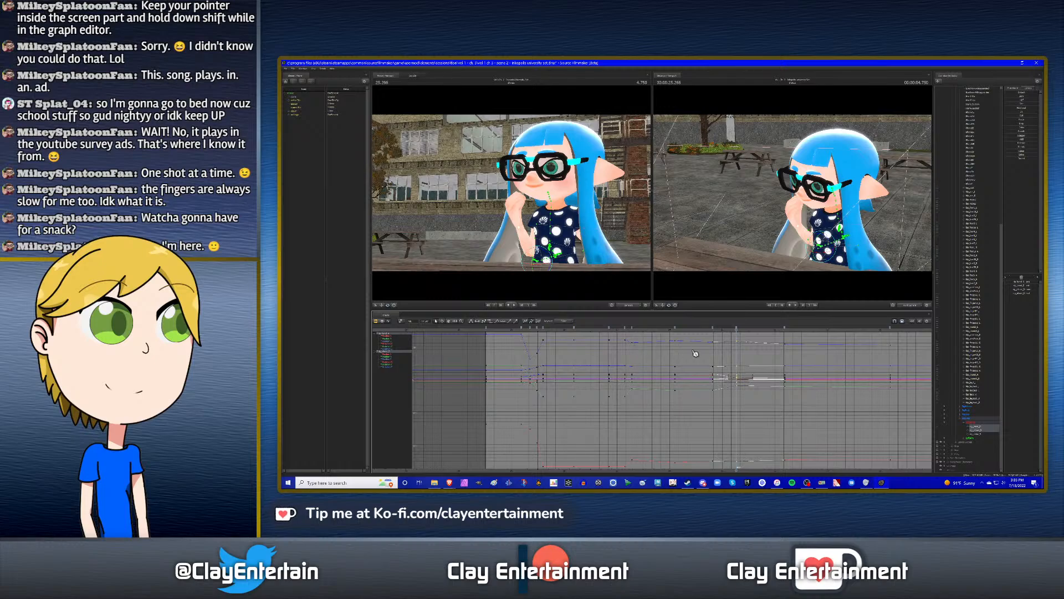
{"action": "left_click", "coordinate": [703, 329]}
{"action": "key", "text": "space"}
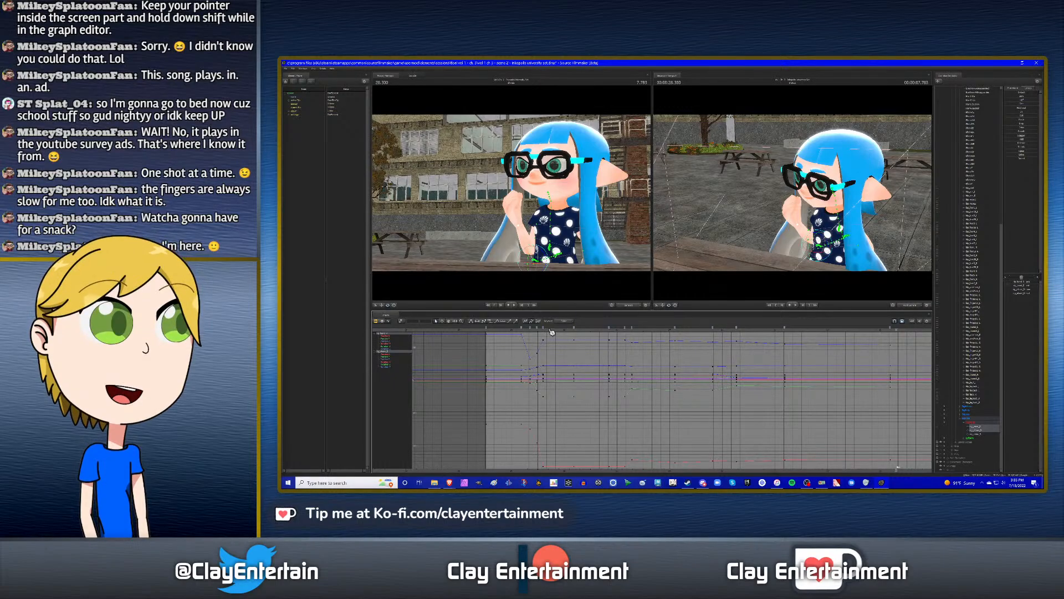
- Place the playhead at 0.666 s in the shot and bring up both eye bones' curves in the graph editor
{"action": "left_click", "coordinate": [521, 329]}
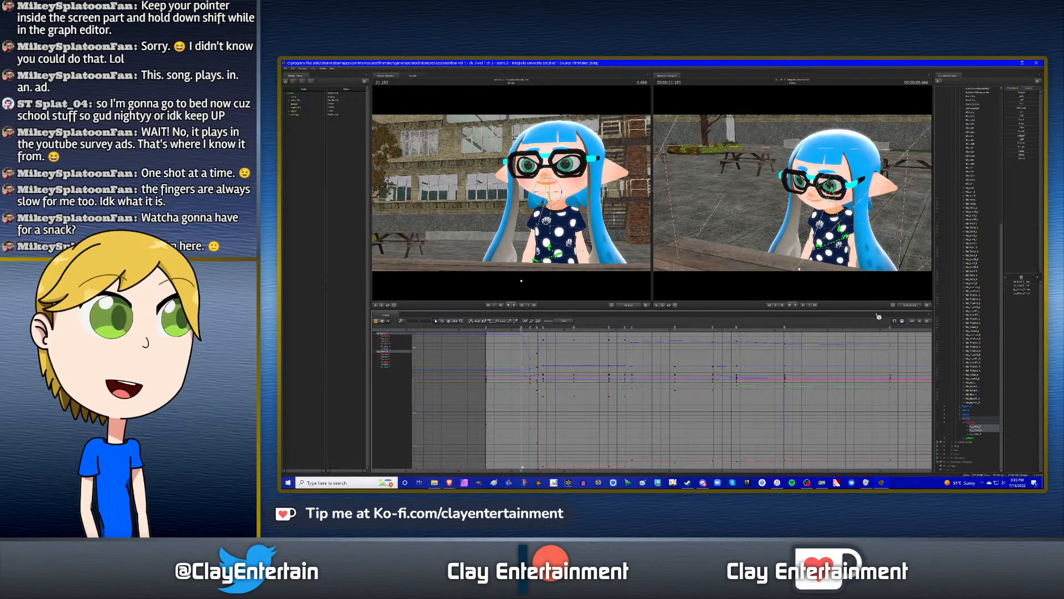
{"action": "left_click", "coordinate": [975, 194]}
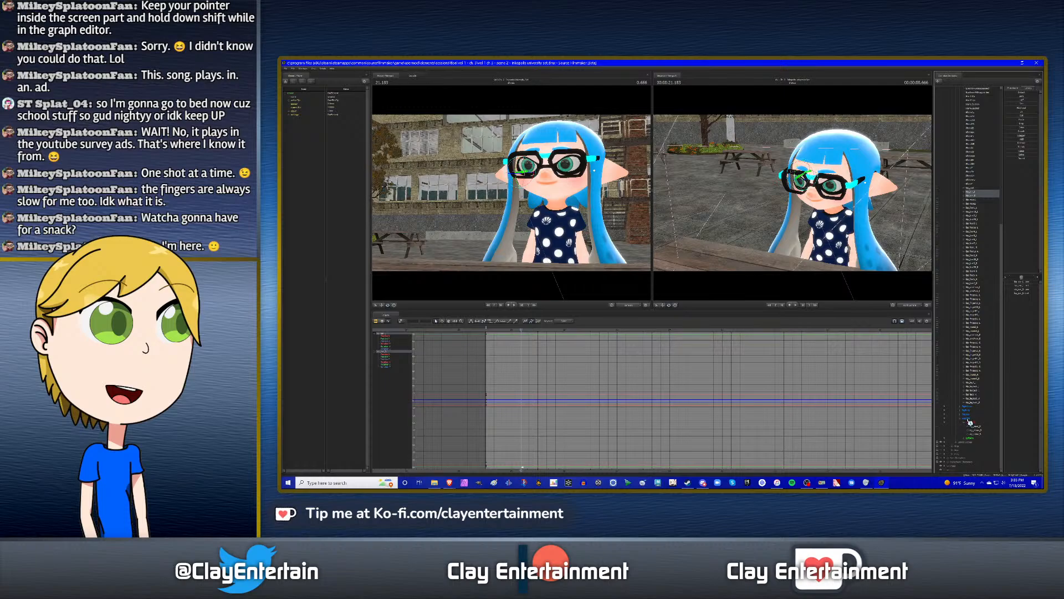
{"action": "scroll", "coordinate": [749, 400], "scroll_direction": "up", "scroll_amount": 2}
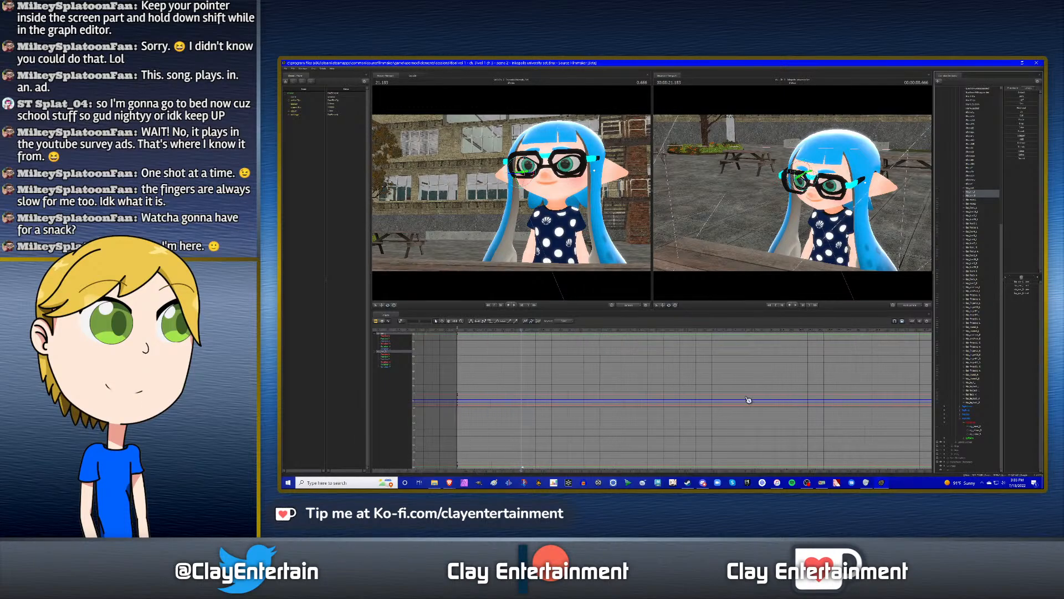
{"action": "scroll", "coordinate": [688, 378], "scroll_direction": "down", "scroll_amount": 2, "text": "ctrl"}
{"action": "left_click", "coordinate": [449, 322]}
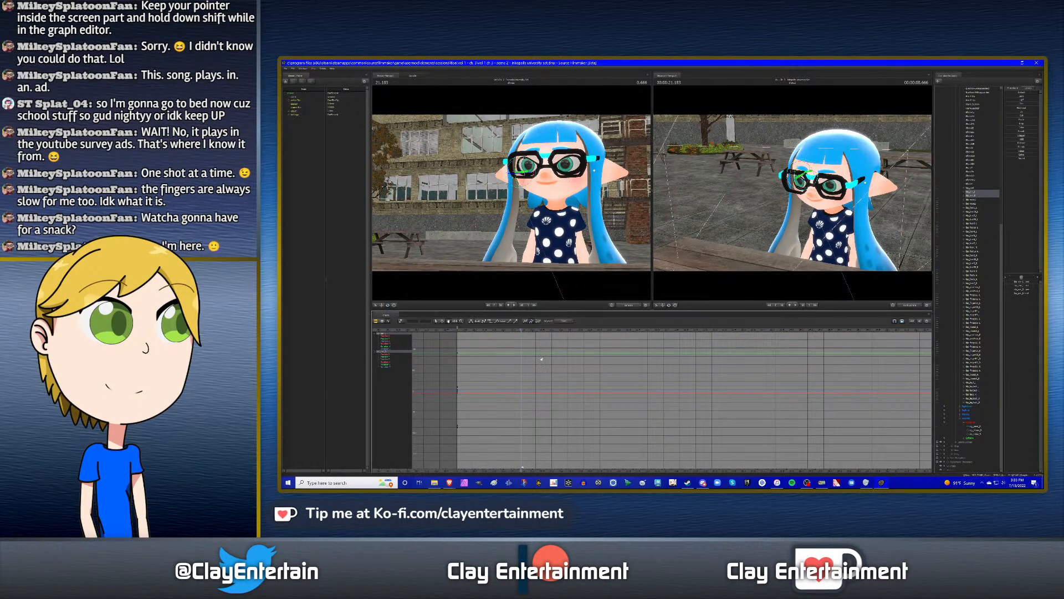
{"action": "left_click_drag", "start_coordinate": [556, 361], "coordinate": [630, 367]}
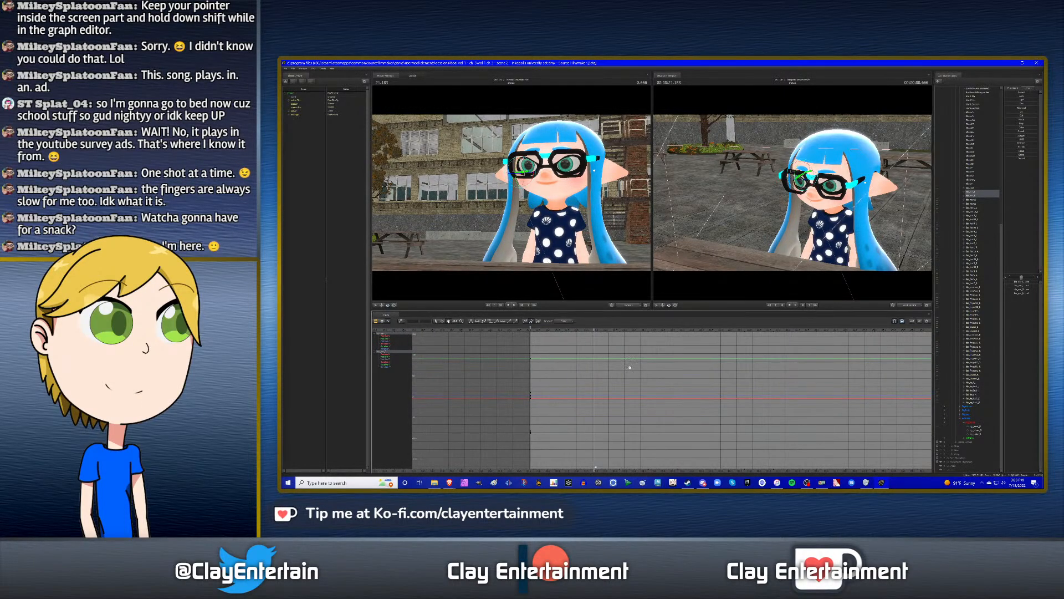
- Check the body control's keyframes, then keyframe both eyes' rotation at 0.666 s and play back the shot's opening
{"action": "left_click", "coordinate": [960, 410]}
{"action": "left_click", "coordinate": [974, 392]}
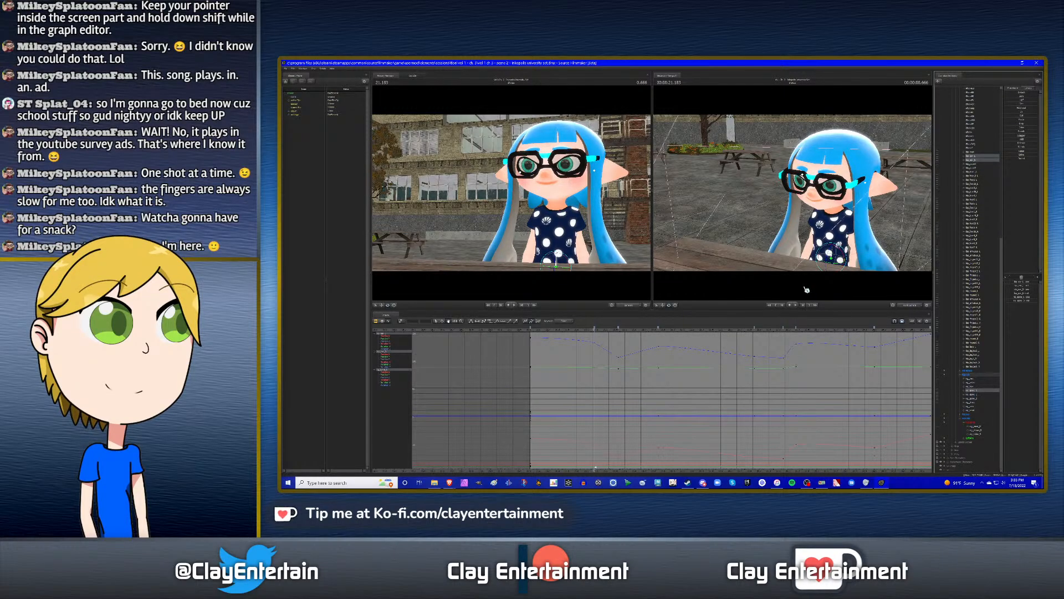
{"action": "key", "text": "ctrl+z"}
{"action": "left_click_drag", "start_coordinate": [769, 236], "coordinate": [826, 213], "text": "alt"}
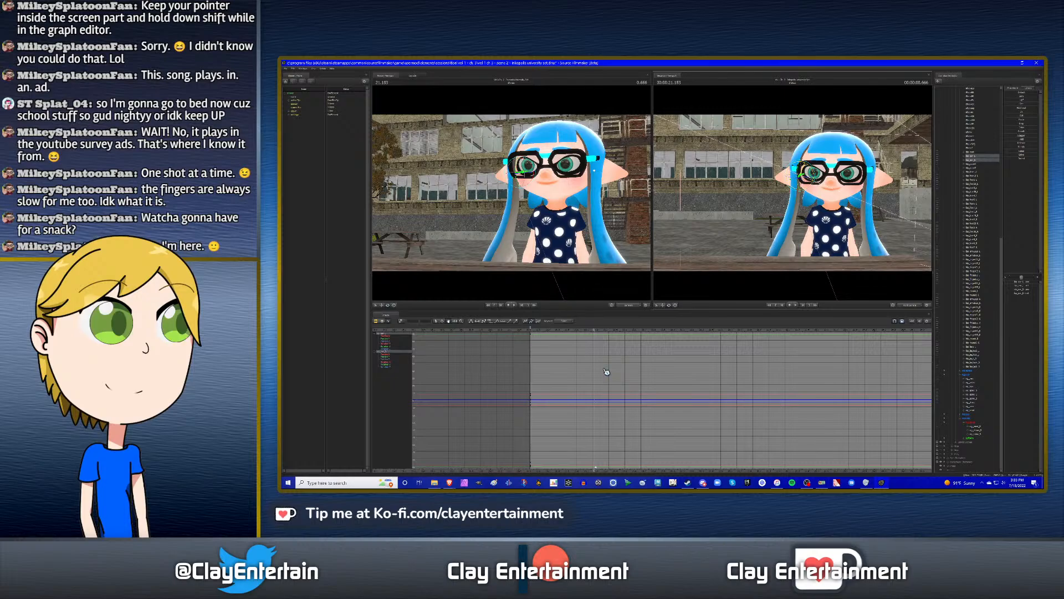
{"action": "scroll", "coordinate": [603, 368], "scroll_direction": "down", "scroll_amount": 2}
{"action": "key", "text": "space"}
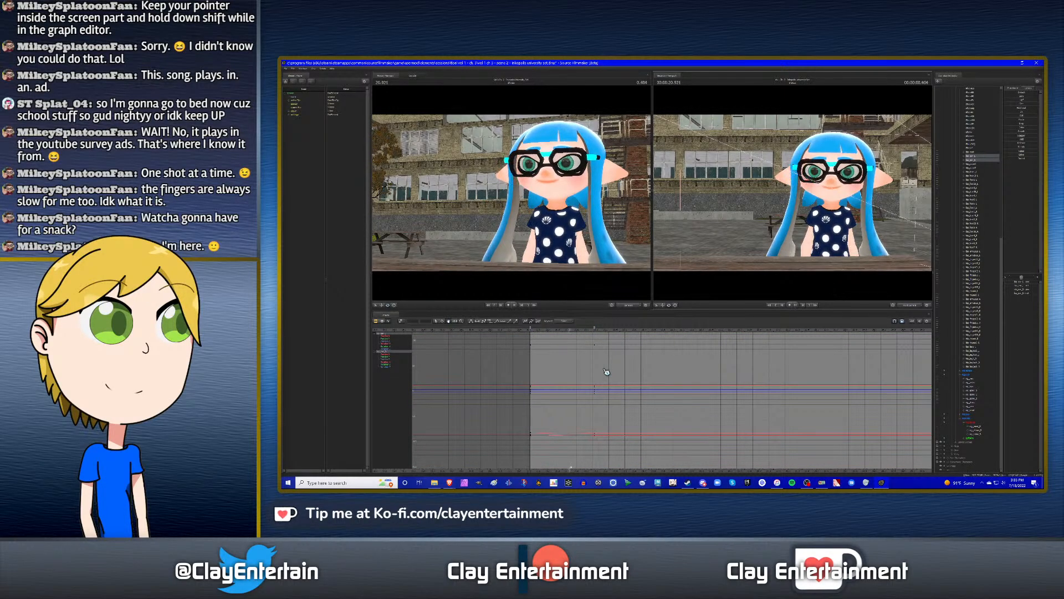
{"action": "key", "text": "space"}
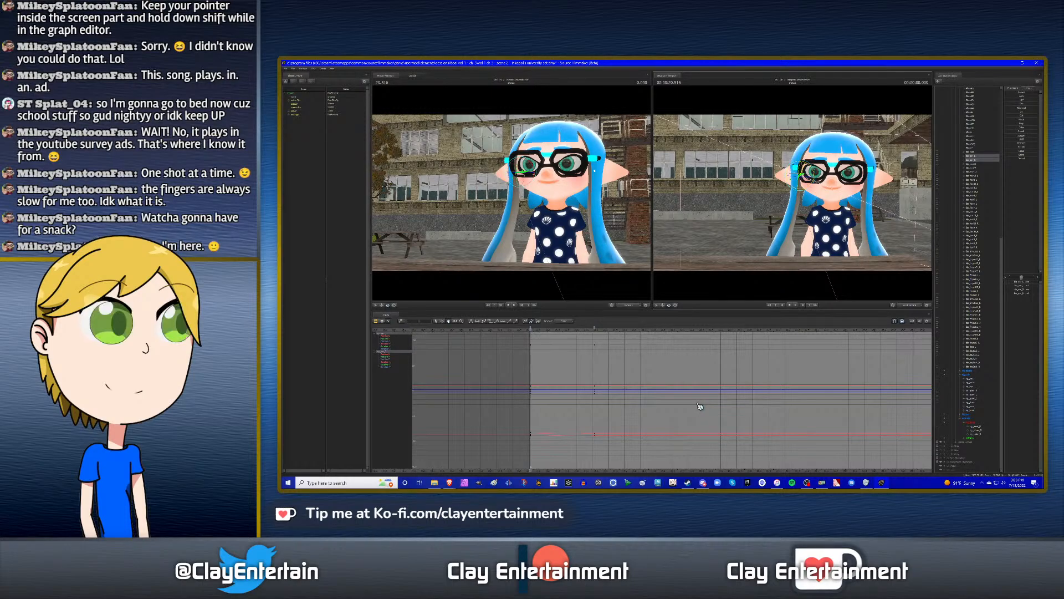
{"action": "left_click_drag", "start_coordinate": [698, 404], "coordinate": [697, 403]}
{"action": "key", "text": "space"}
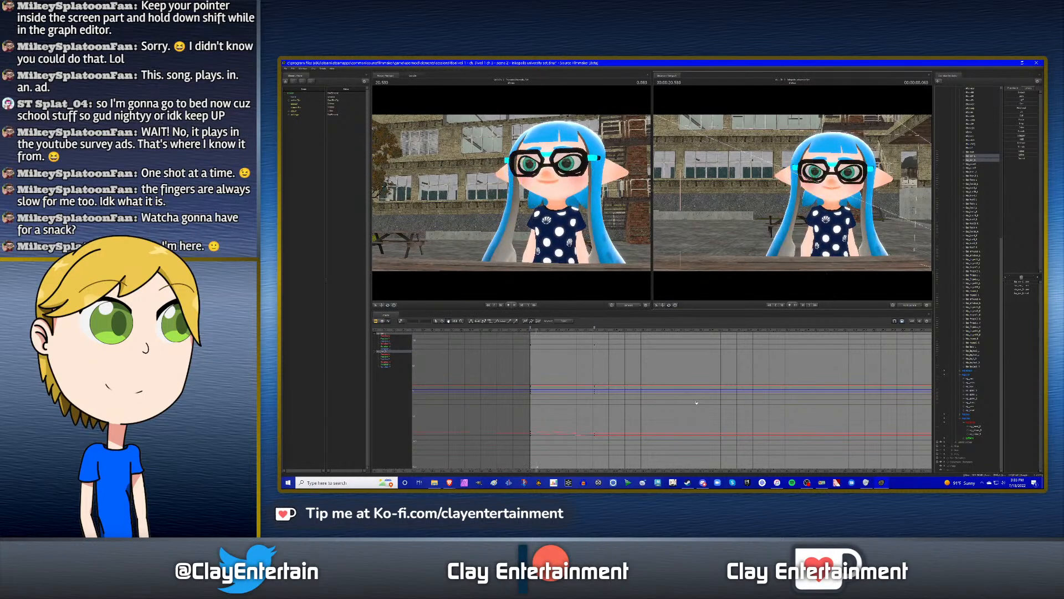
- Using the body control's keyframe as the timing reference, keyframe both eyes' rotation at 0.916 s
{"action": "left_click", "coordinate": [978, 392]}
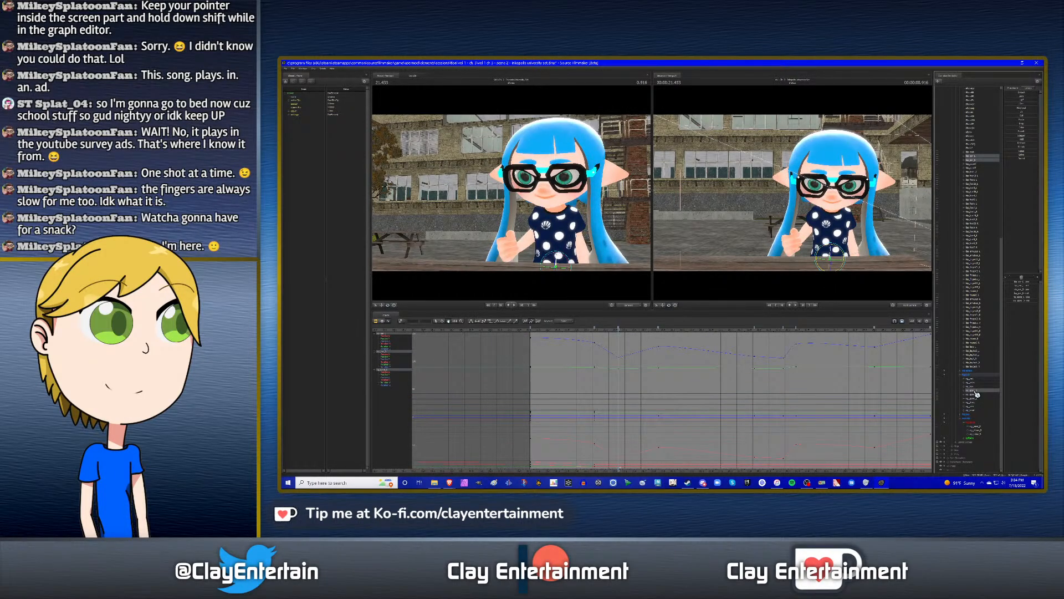
{"action": "left_click", "coordinate": [768, 230]}
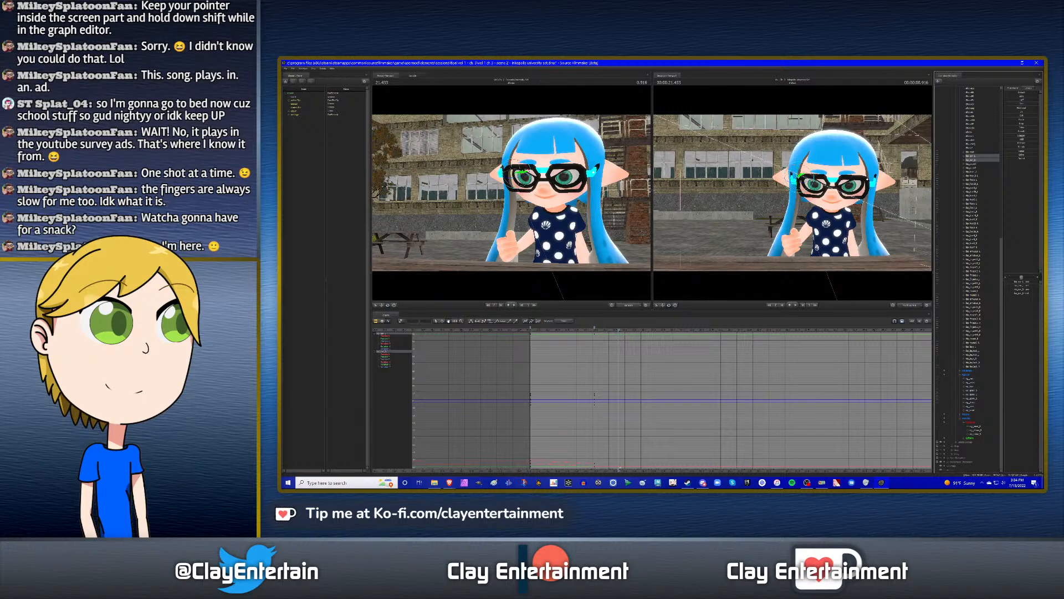
{"action": "left_click_drag", "start_coordinate": [793, 178], "coordinate": [868, 194], "text": "alt"}
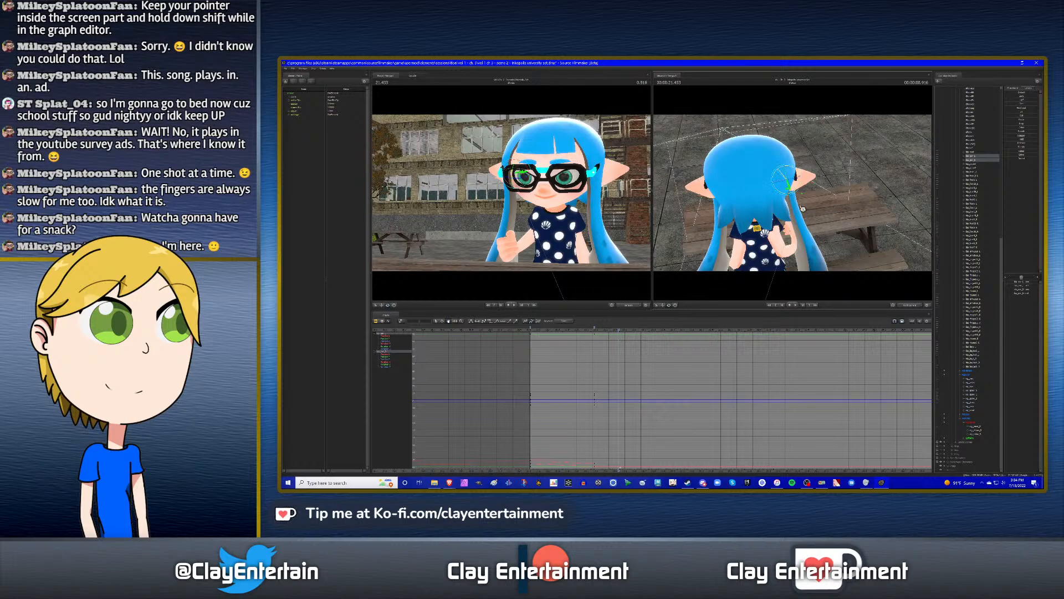
- Keyframe both eyes' rotation at the body control's next keyframe, 1.333 s
{"action": "left_click", "coordinate": [975, 391]}
{"action": "key", "text": "space"}
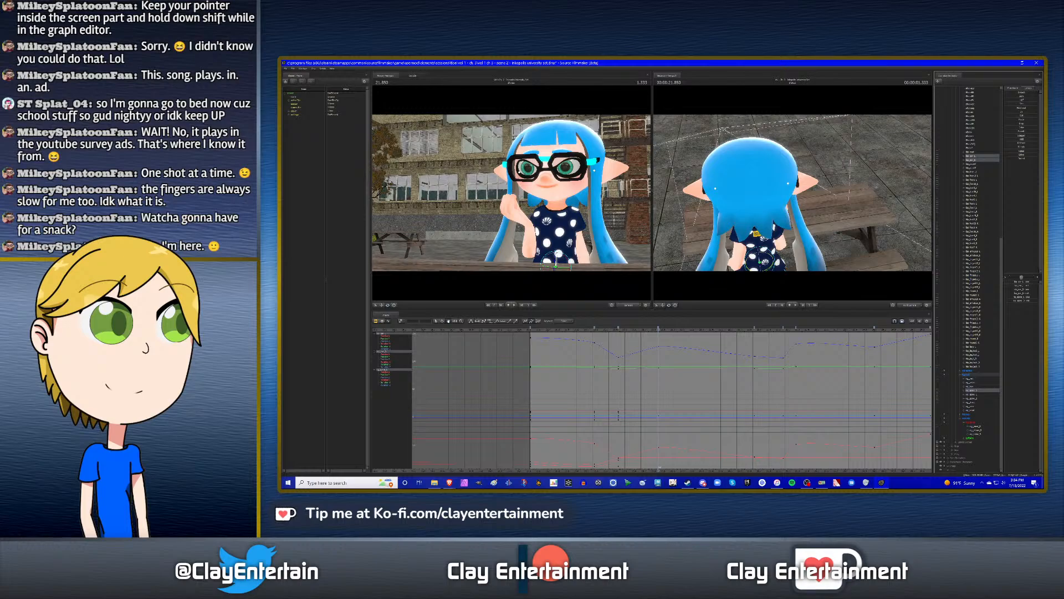
{"action": "key", "text": "ctrl+z"}
{"action": "left_click_drag", "start_coordinate": [787, 228], "coordinate": [720, 222], "text": "alt"}
{"action": "left_click_drag", "start_coordinate": [793, 193], "coordinate": [726, 189], "text": "alt"}
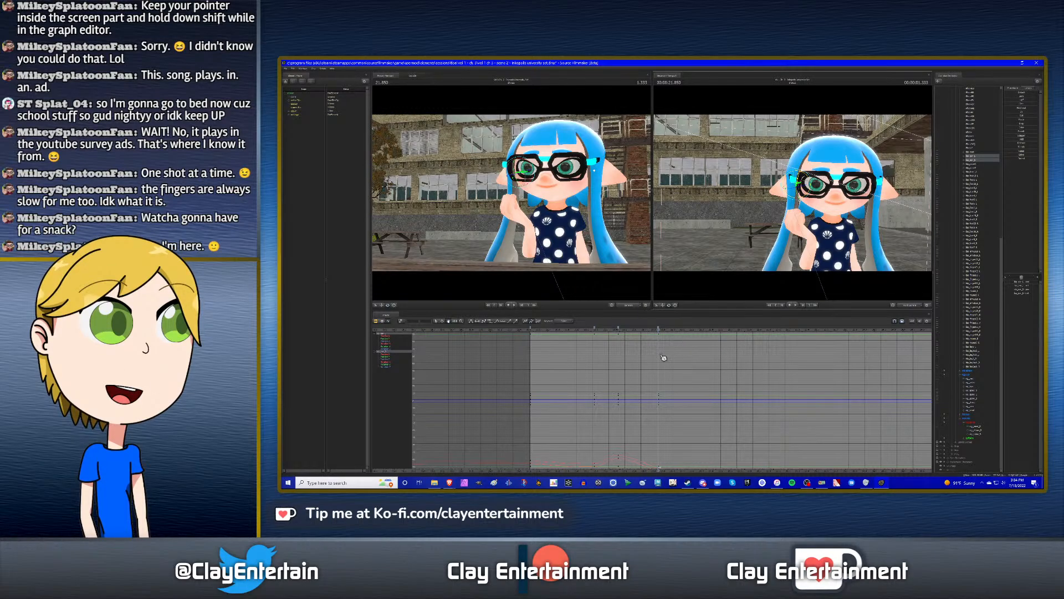
- Change the tangents of all eye keyframes from the shot's start to 1.333 s and play back the eye motion
{"action": "scroll", "coordinate": [672, 353], "scroll_direction": "down", "scroll_amount": 2}
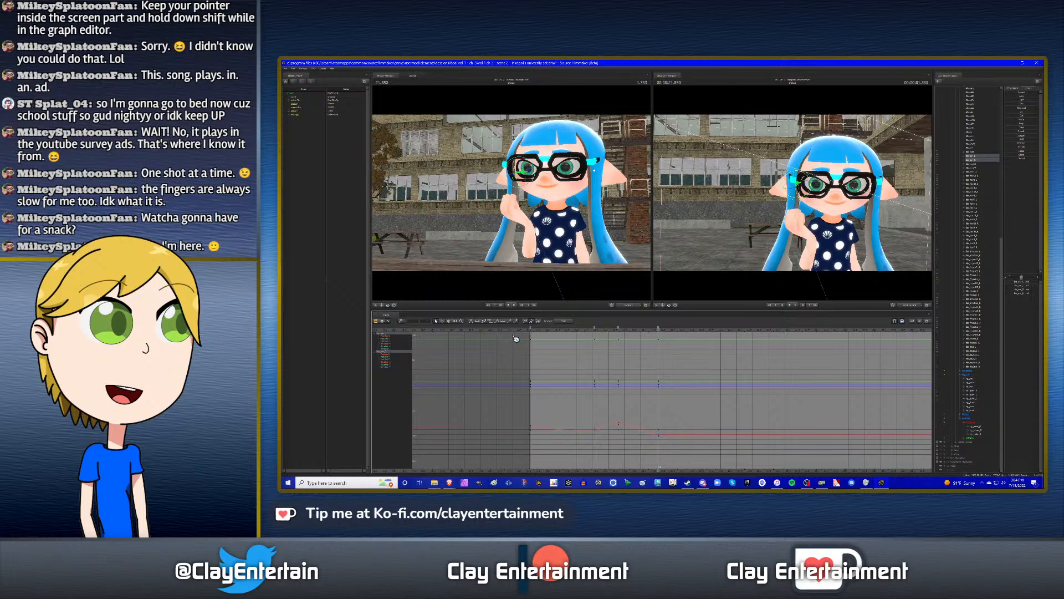
{"action": "left_click_drag", "start_coordinate": [703, 461], "coordinate": [506, 336]}
{"action": "left_click", "coordinate": [478, 321]}
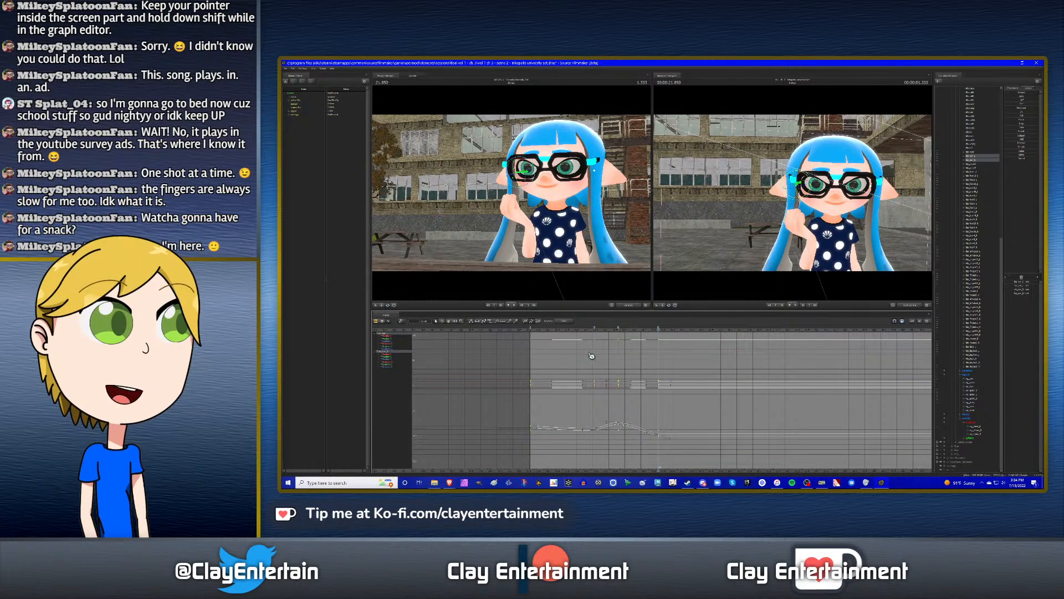
{"action": "left_click", "coordinate": [583, 335]}
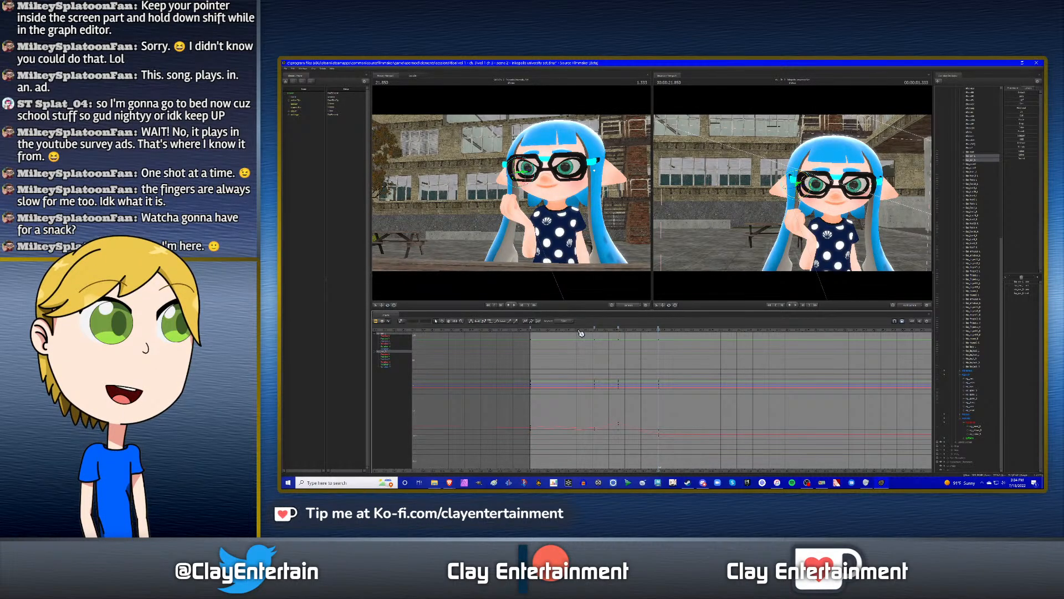
{"action": "left_click", "coordinate": [581, 331]}
{"action": "key", "text": "space"}
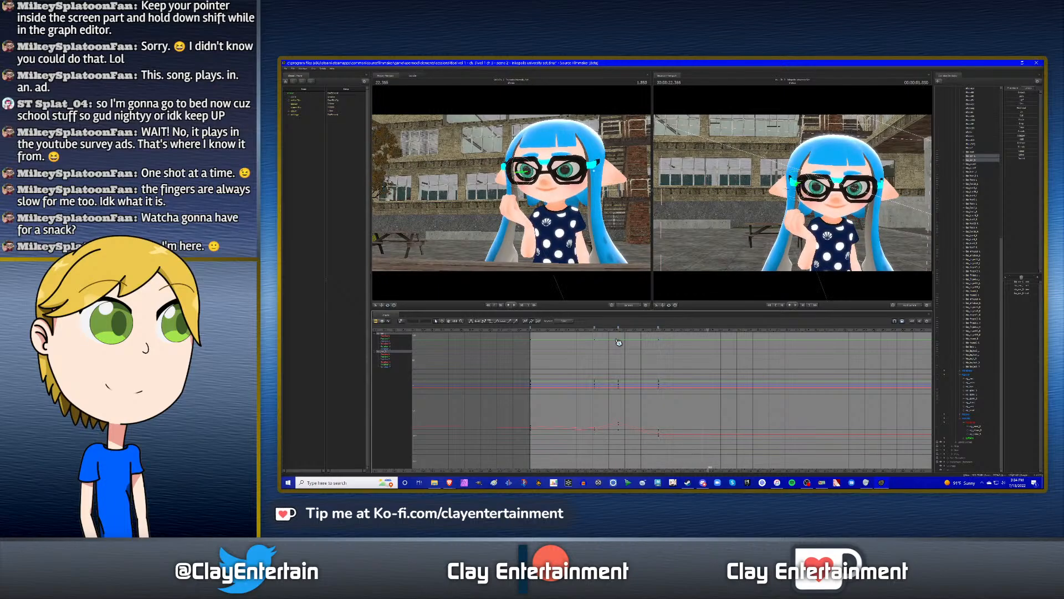
{"action": "left_click", "coordinate": [585, 333]}
{"action": "key", "text": "space"}
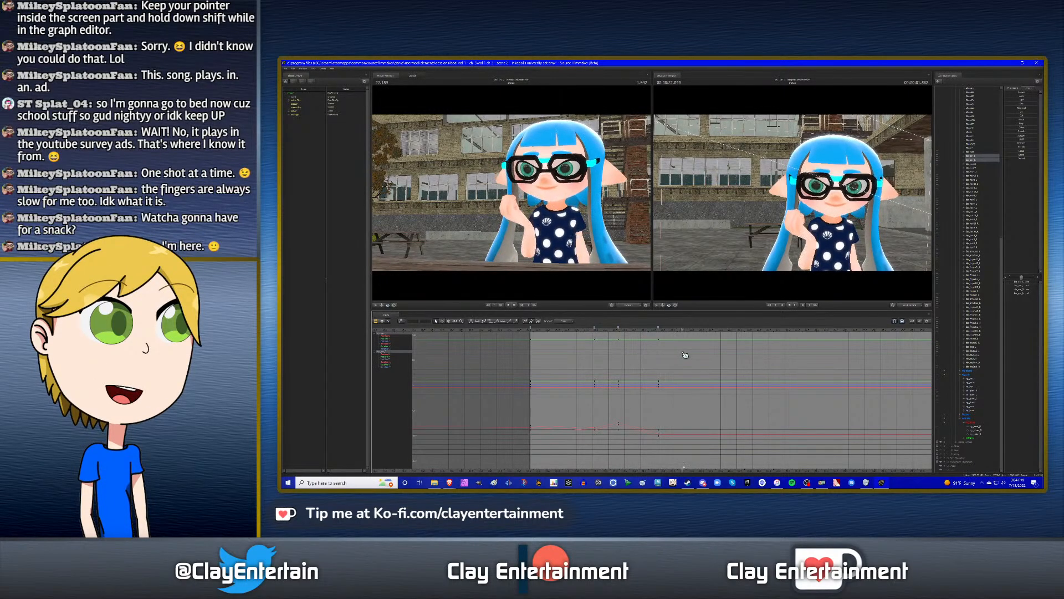
{"action": "key", "text": "space"}
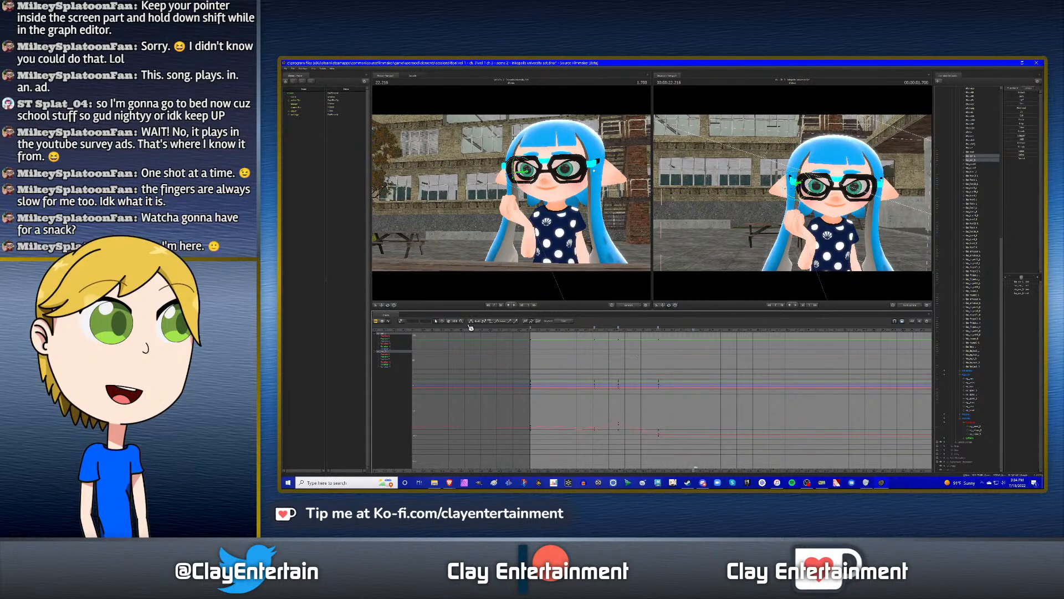
- Replay the eye motion across the opening of the shot
{"action": "left_click", "coordinate": [453, 324]}
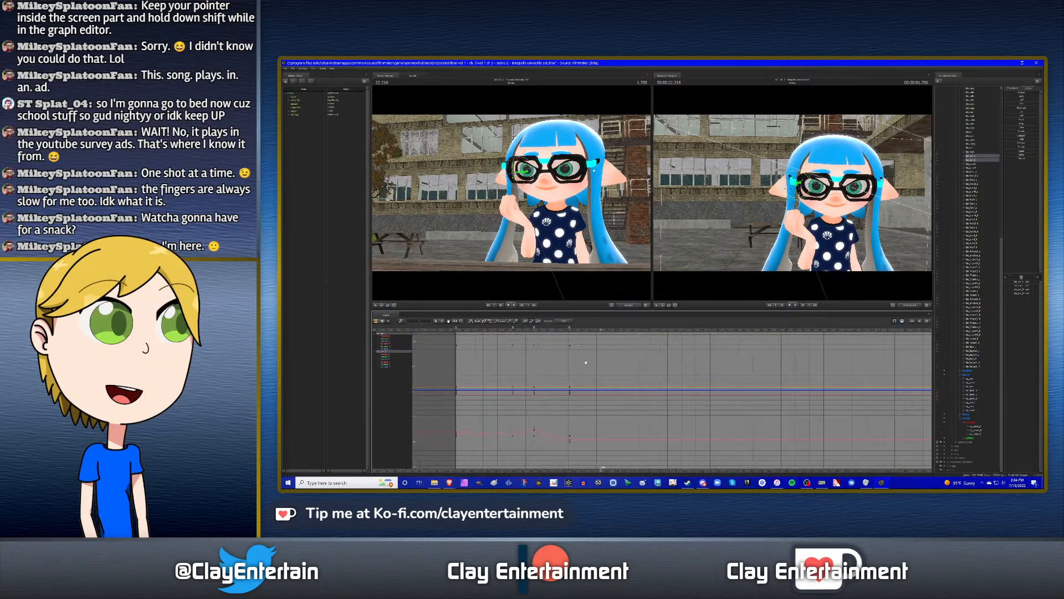
{"action": "key", "text": "Up"}
{"action": "key", "text": "space"}
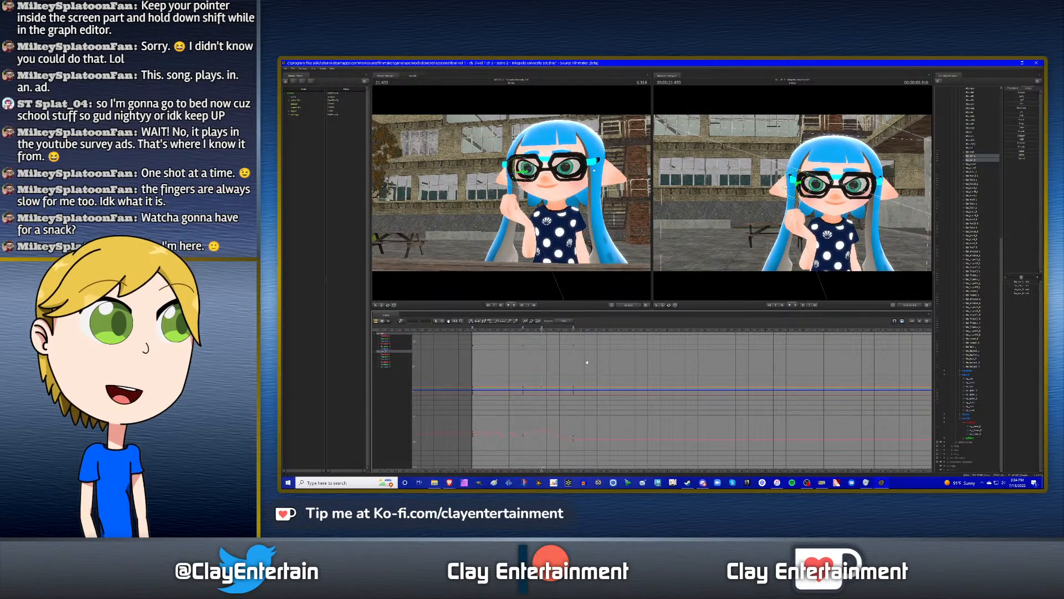
{"action": "left_click", "coordinate": [525, 331]}
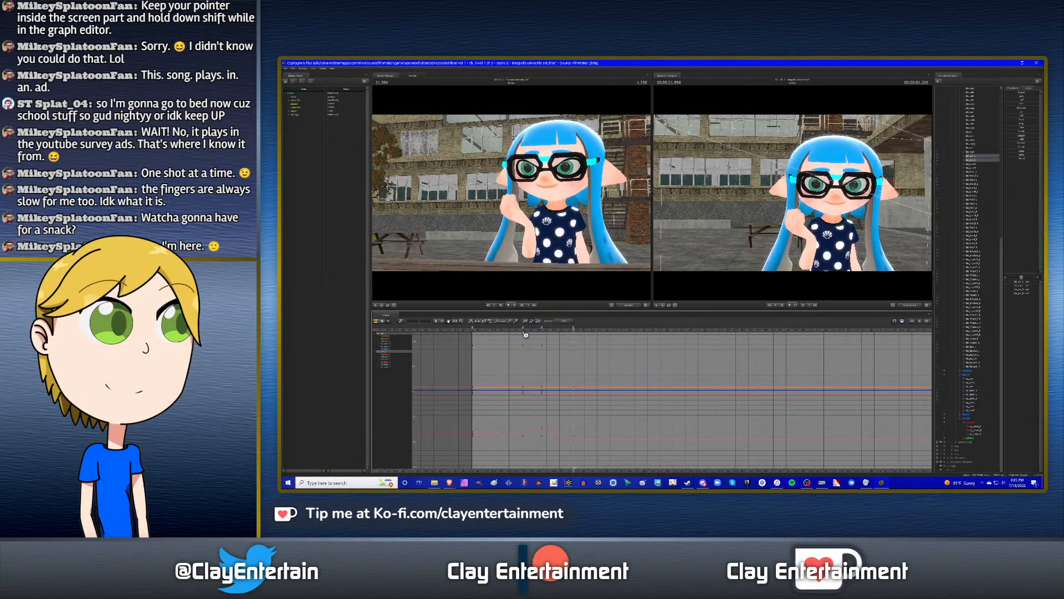
{"action": "key", "text": "space"}
- Using the body control's animation as the timing reference, keyframe both eyes' rotation at 2.333 s
{"action": "left_click", "coordinate": [977, 392]}
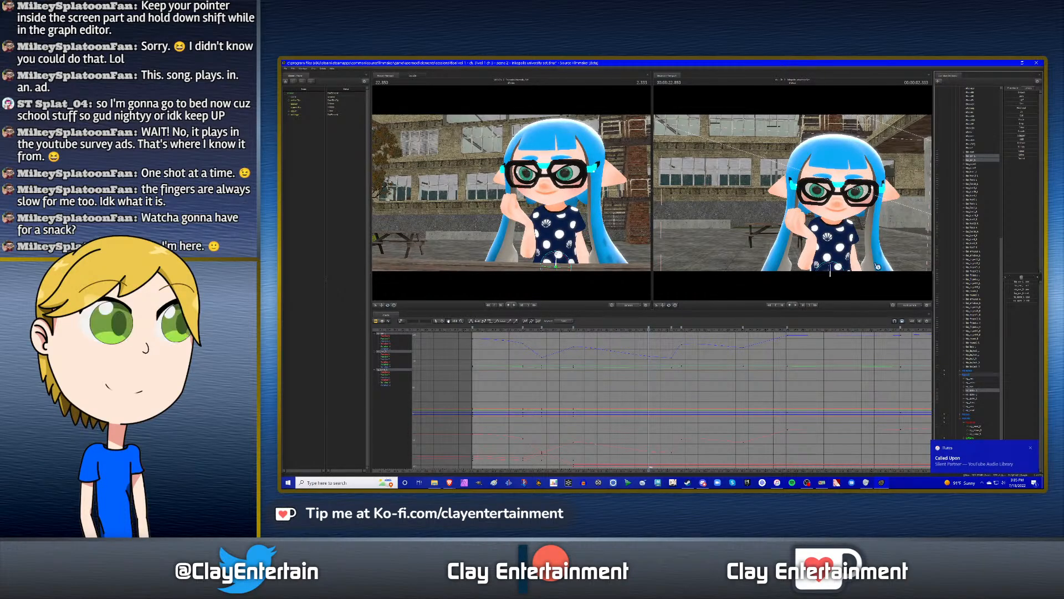
{"action": "left_click", "coordinate": [790, 196]}
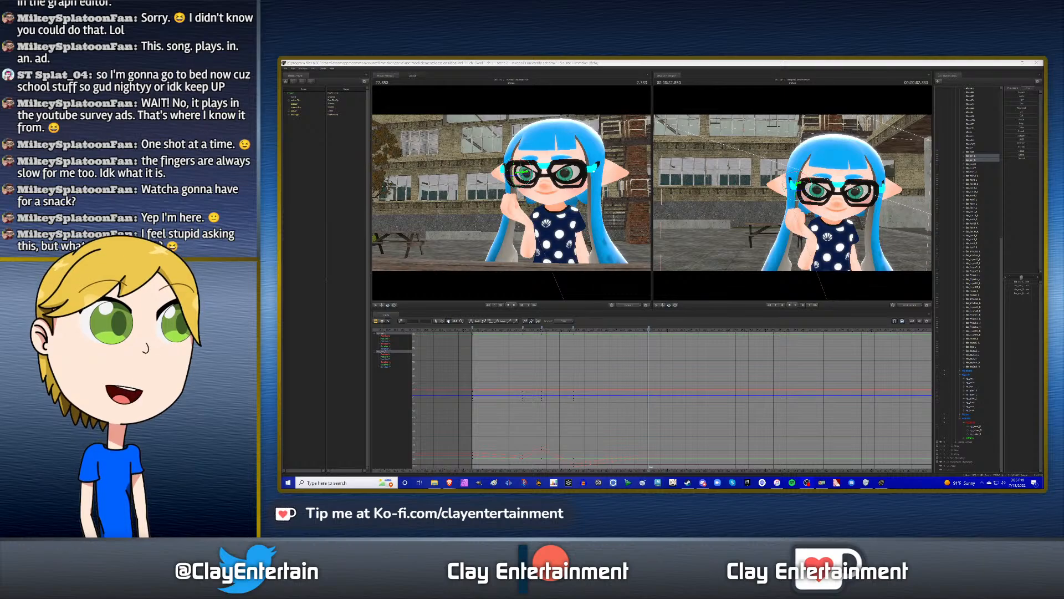
{"action": "left_click", "coordinate": [806, 65]}
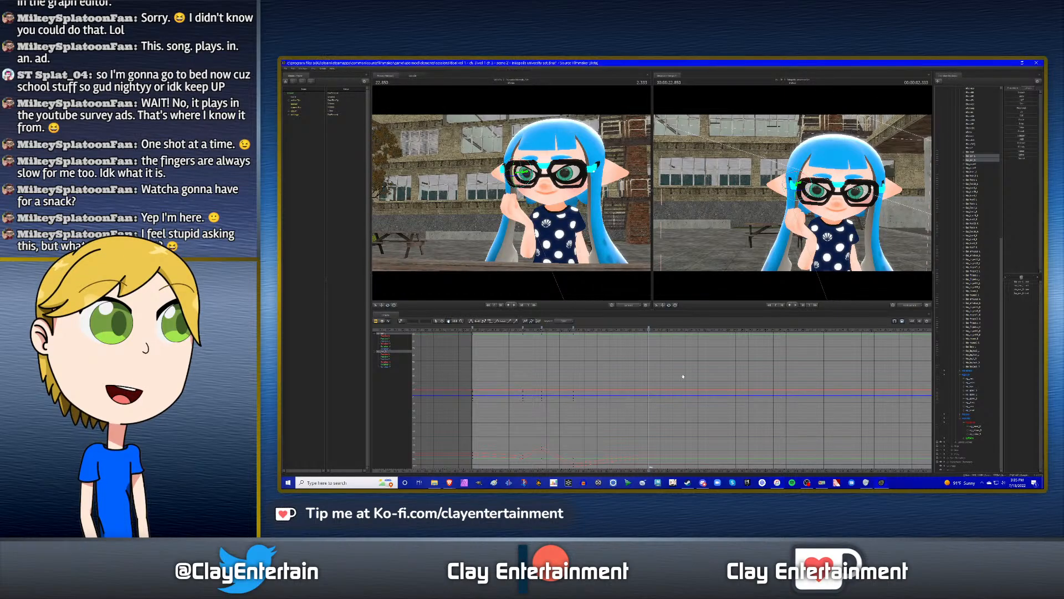
{"action": "scroll", "coordinate": [692, 356], "scroll_direction": "down", "scroll_amount": 2}
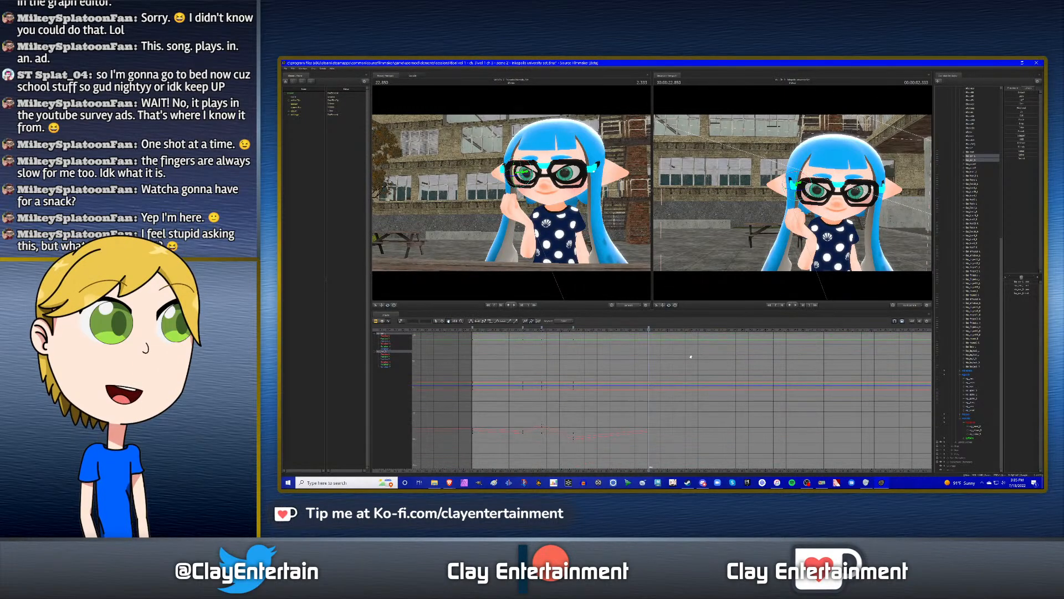
{"action": "middle_click_drag", "start_coordinate": [646, 356], "coordinate": [778, 368]}
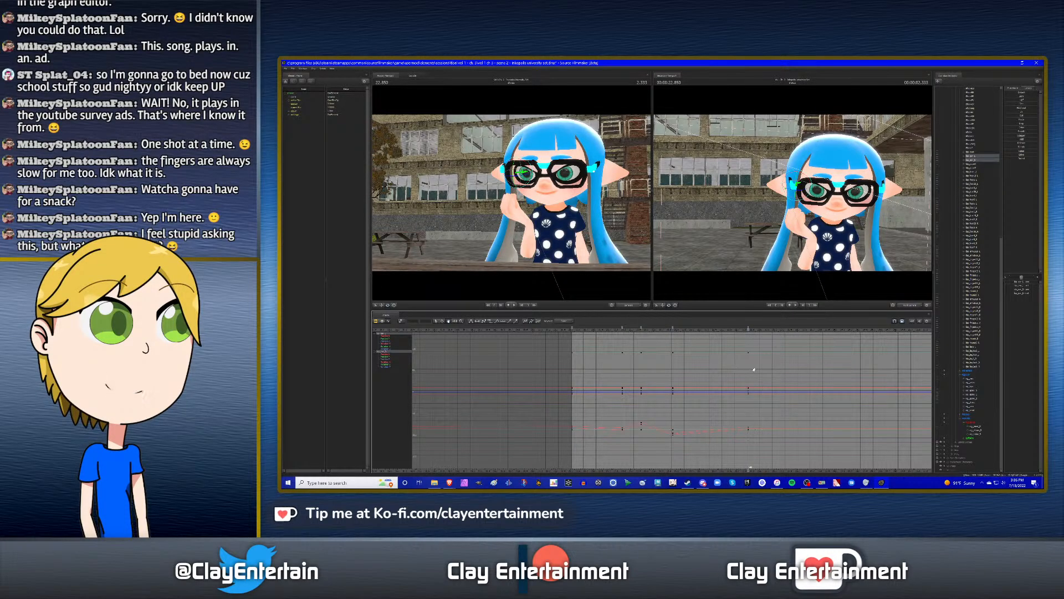
- Preview the timing and move the latest keyframe of both eyes to 2.000 s
{"action": "key", "text": "space"}
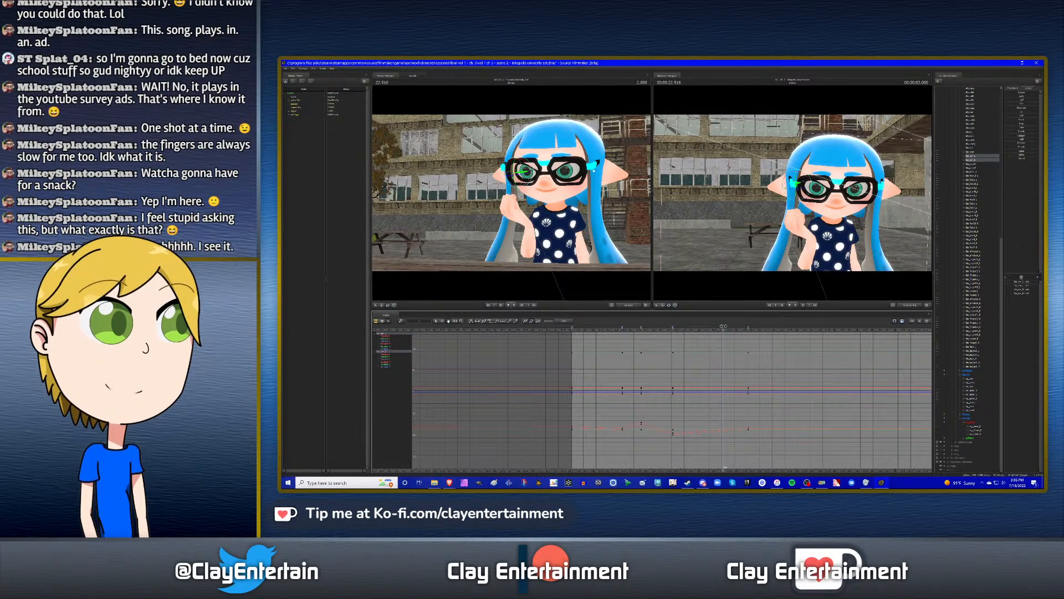
{"action": "key", "text": "ctrl+z"}
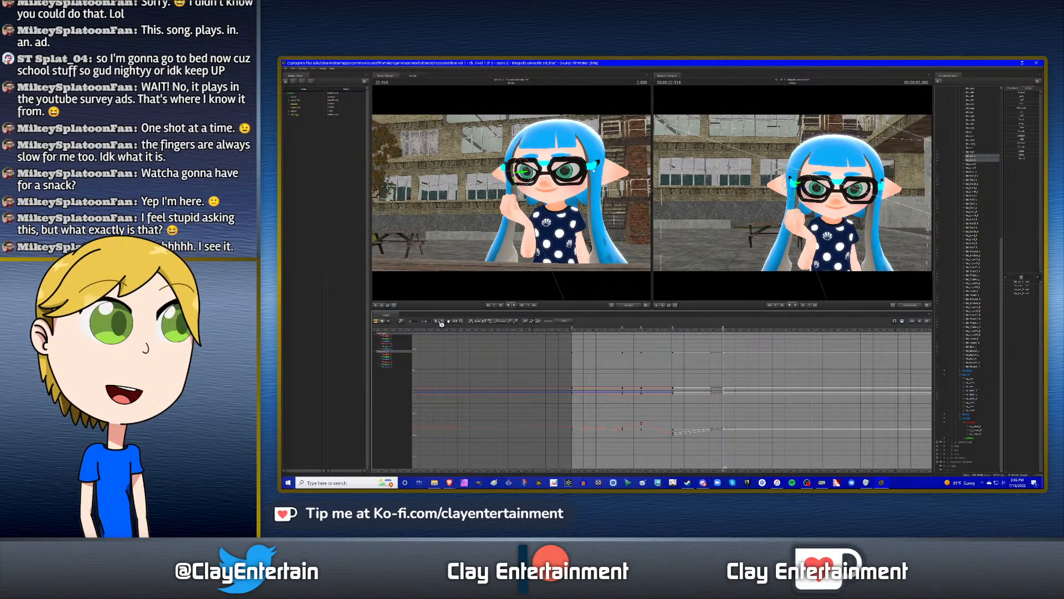
{"action": "left_click", "coordinate": [582, 351]}
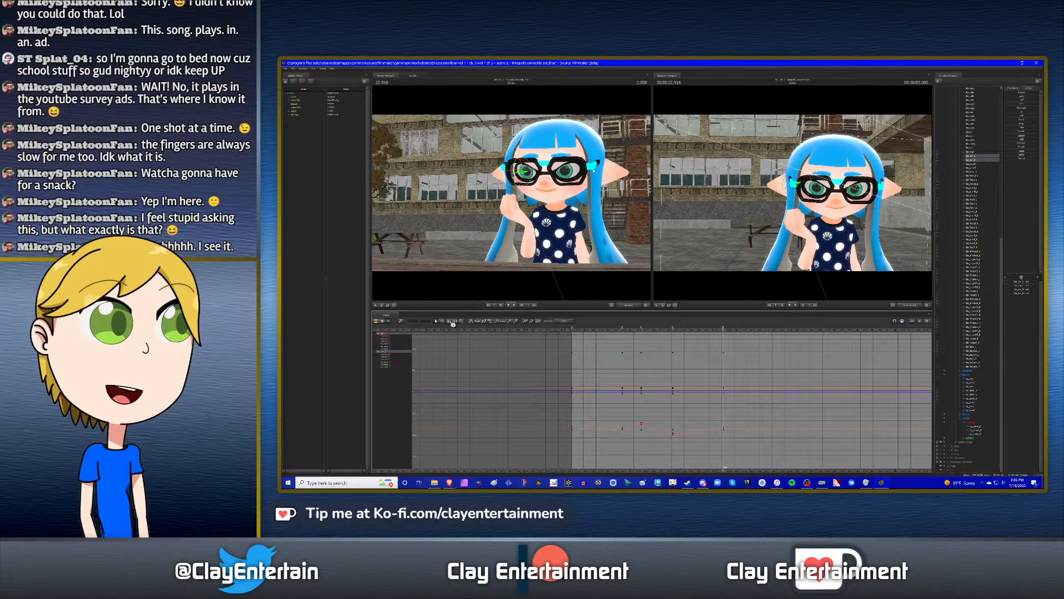
- Check the body control's curves for timing, then keyframe both eyes' rotation at 2.633 s
{"action": "left_click", "coordinate": [974, 391]}
{"action": "key", "text": "space"}
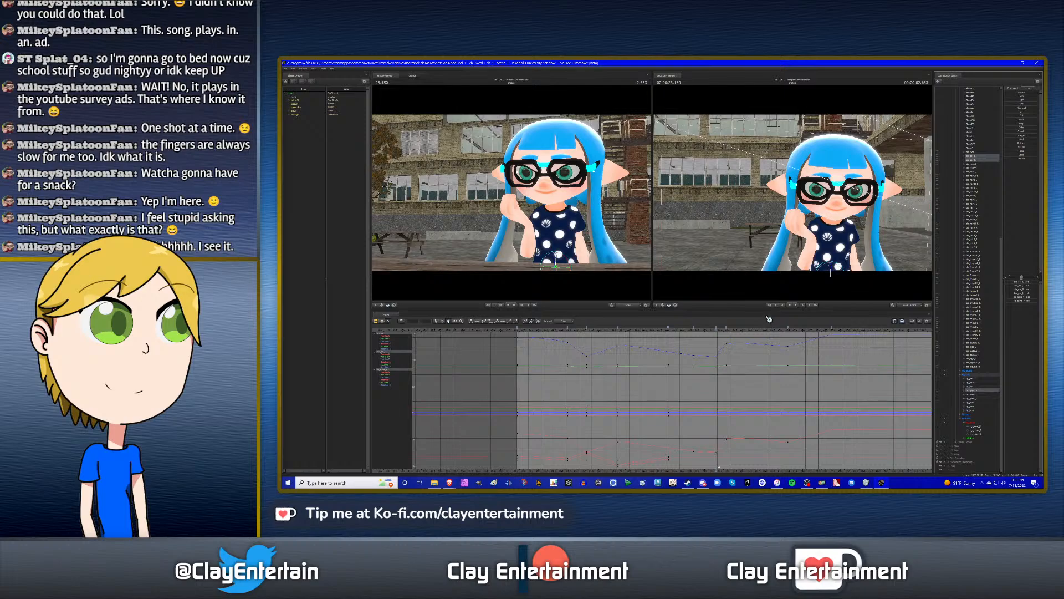
{"action": "key", "text": "ctrl+z"}
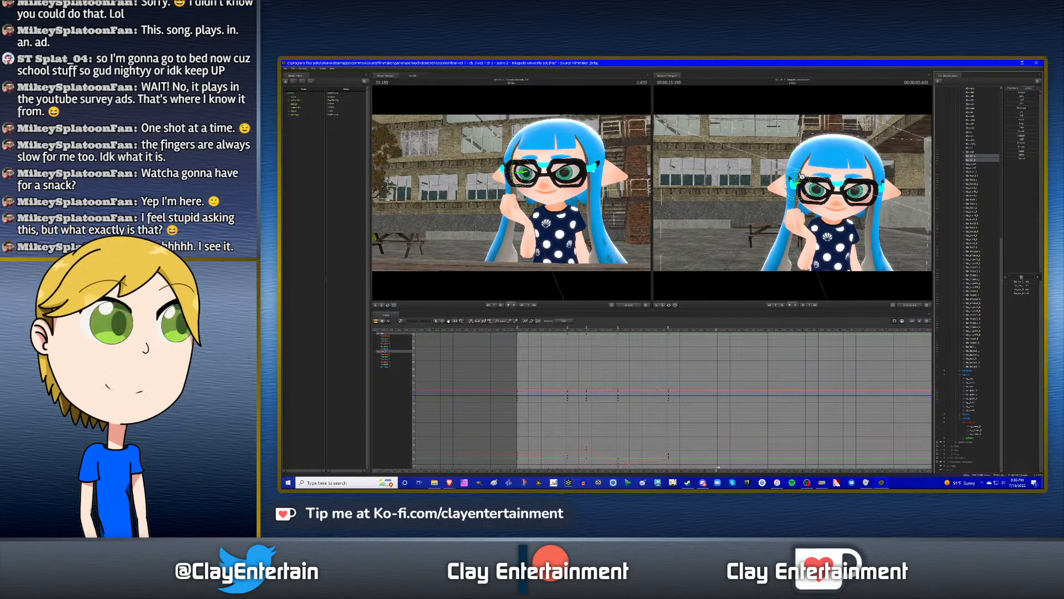
{"action": "left_click_drag", "start_coordinate": [803, 176], "coordinate": [803, 177]}
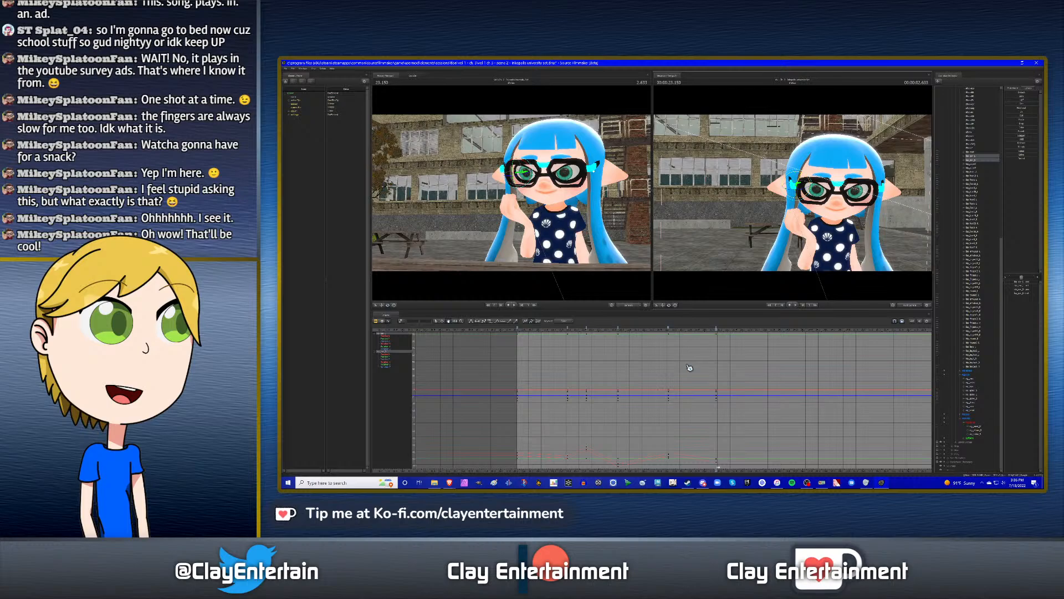
- Change the tangents of all eye keyframes from the shot's start to 2.633 s and play back the result
{"action": "scroll", "coordinate": [689, 367], "scroll_direction": "down", "scroll_amount": 2}
{"action": "left_click", "coordinate": [437, 322]}
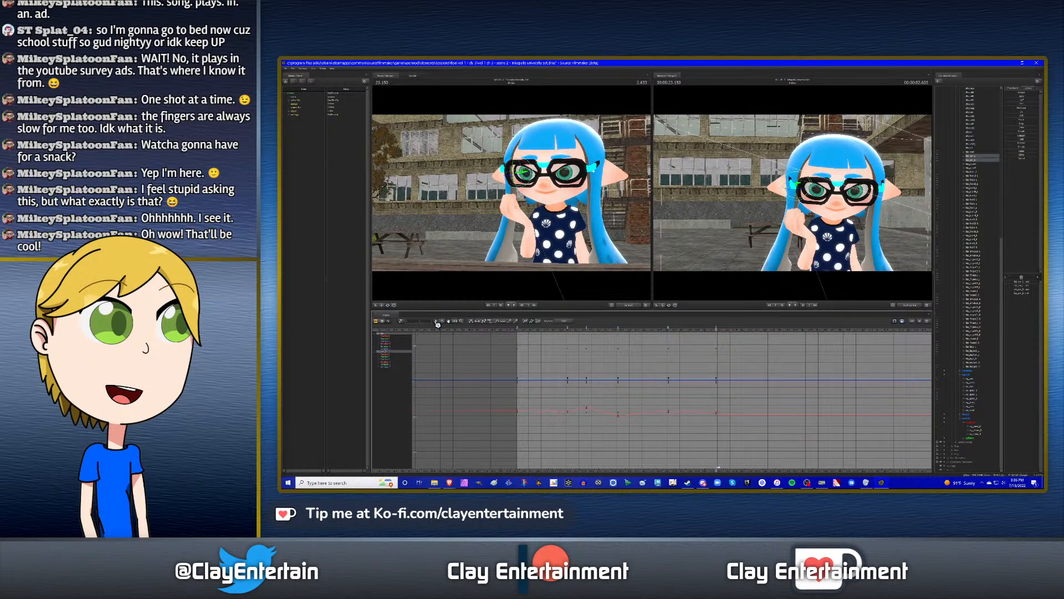
{"action": "left_click_drag", "start_coordinate": [502, 343], "coordinate": [798, 464]}
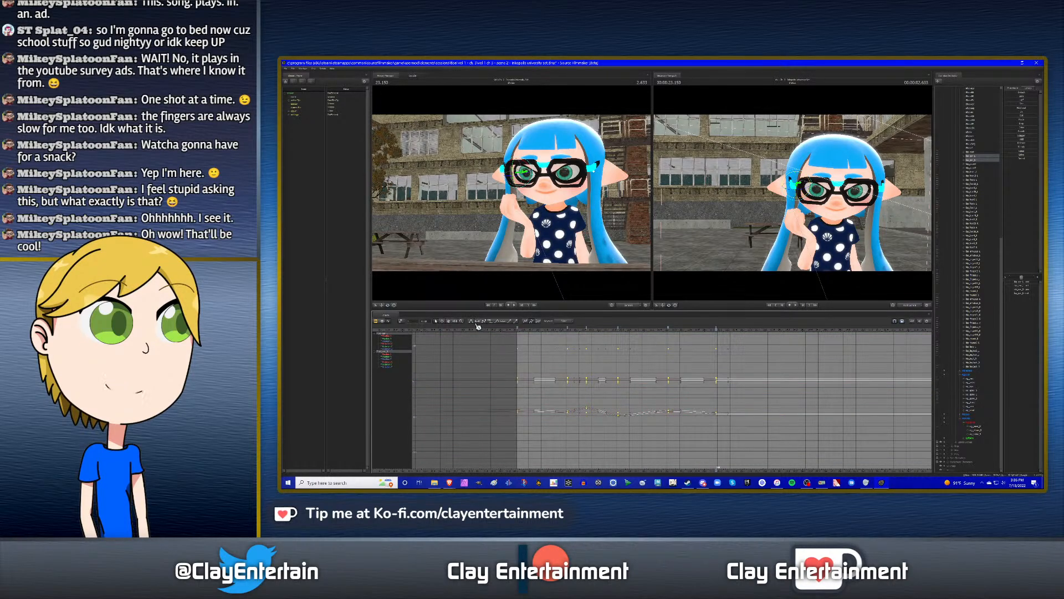
{"action": "left_click", "coordinate": [675, 358]}
{"action": "left_click", "coordinate": [628, 331]}
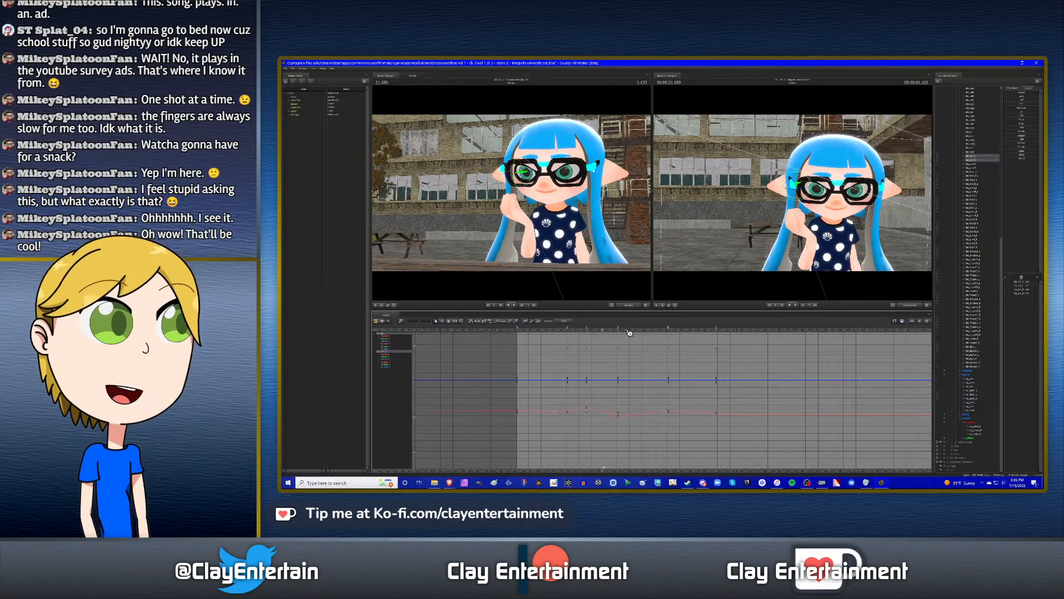
{"action": "key", "text": "space"}
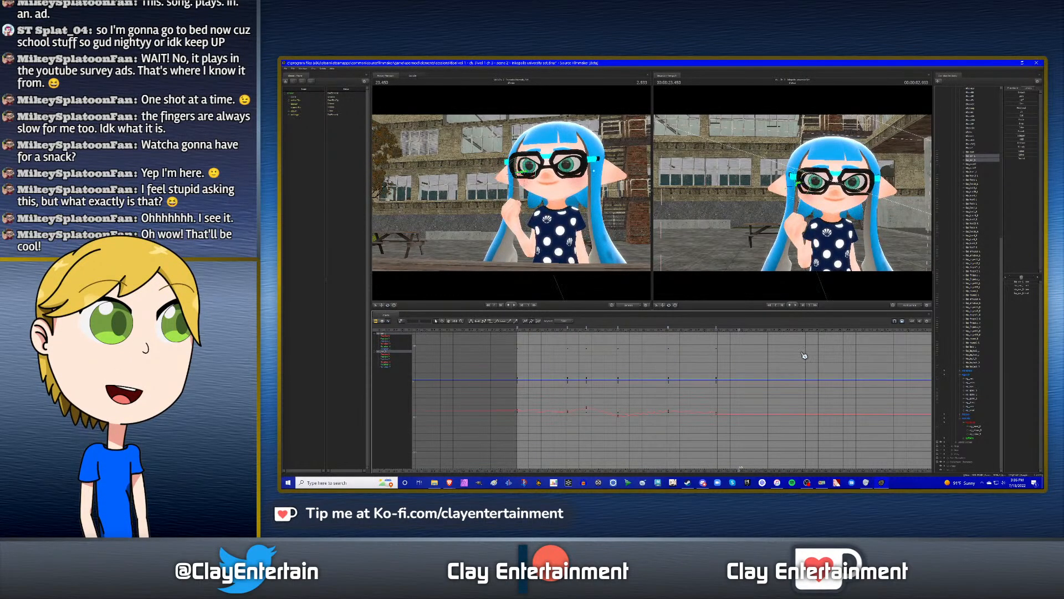
{"action": "key", "text": "space"}
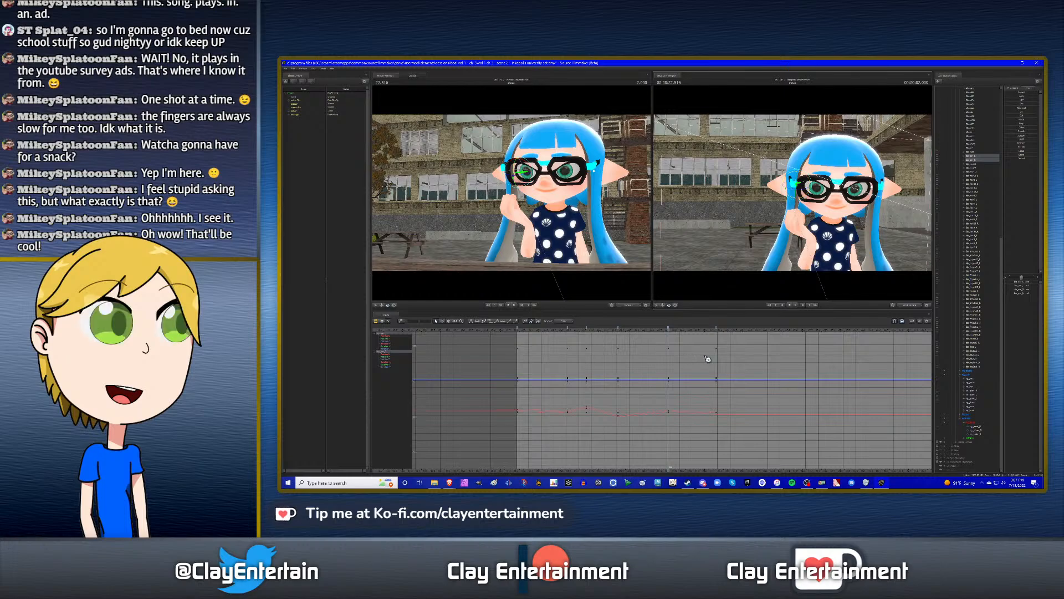
- Compare with the body control's curves and keyframe both eyes' rotation at 2.766 s
{"action": "left_click", "coordinate": [450, 322]}
{"action": "left_click_drag", "start_coordinate": [709, 364], "coordinate": [667, 370]}
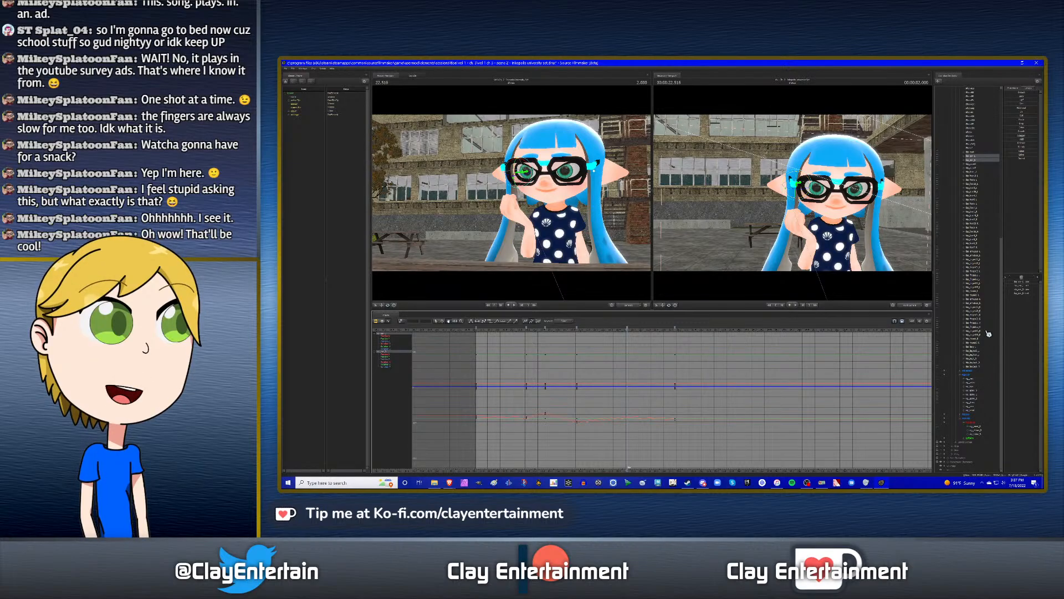
{"action": "left_click", "coordinate": [975, 392]}
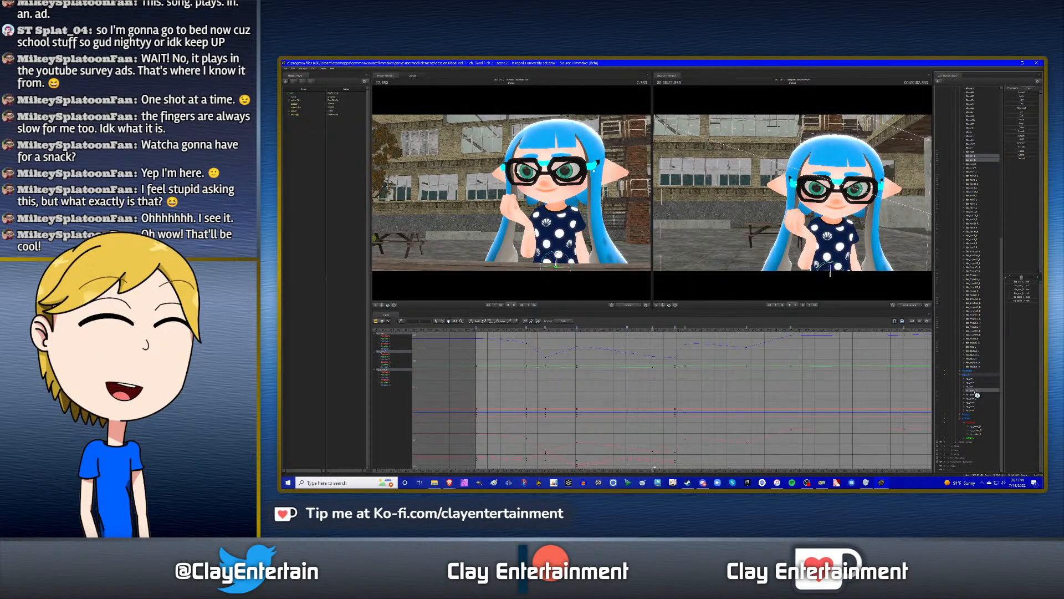
{"action": "key", "text": "Down"}
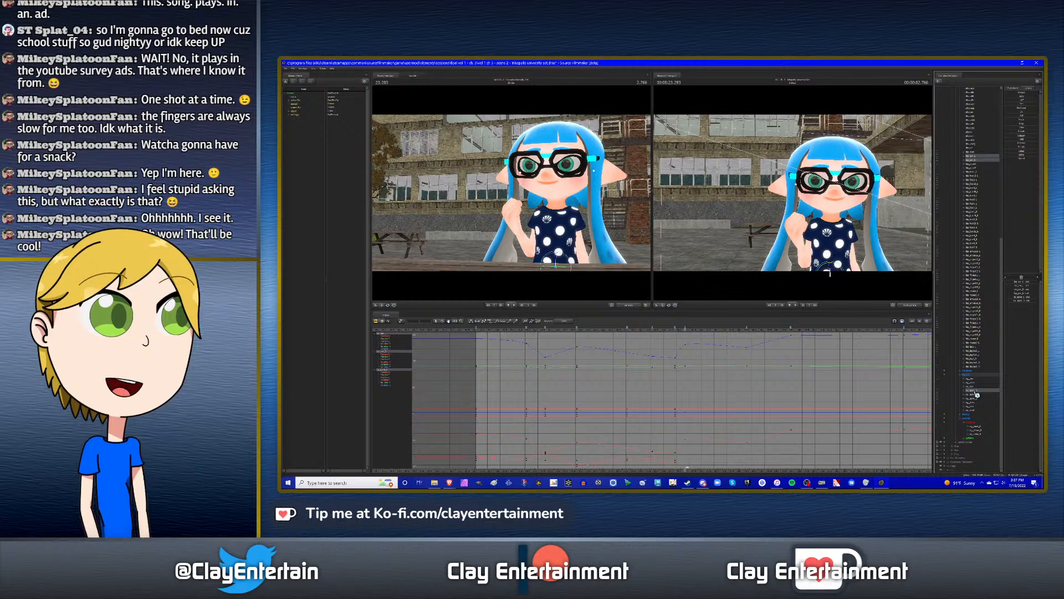
{"action": "left_click", "coordinate": [804, 175]}
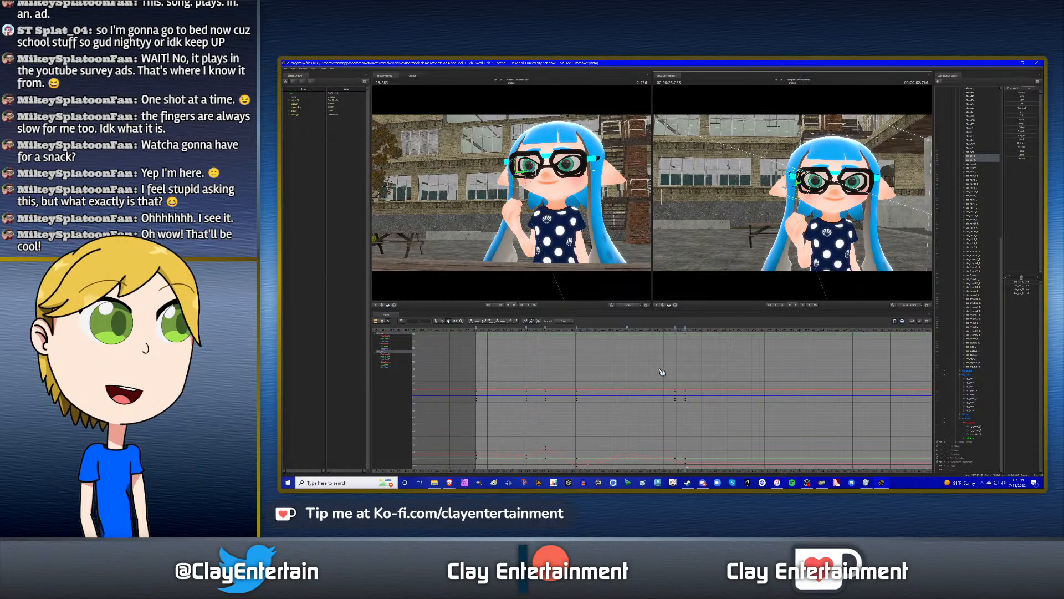
{"action": "scroll", "coordinate": [643, 370], "scroll_direction": "down", "scroll_amount": 3}
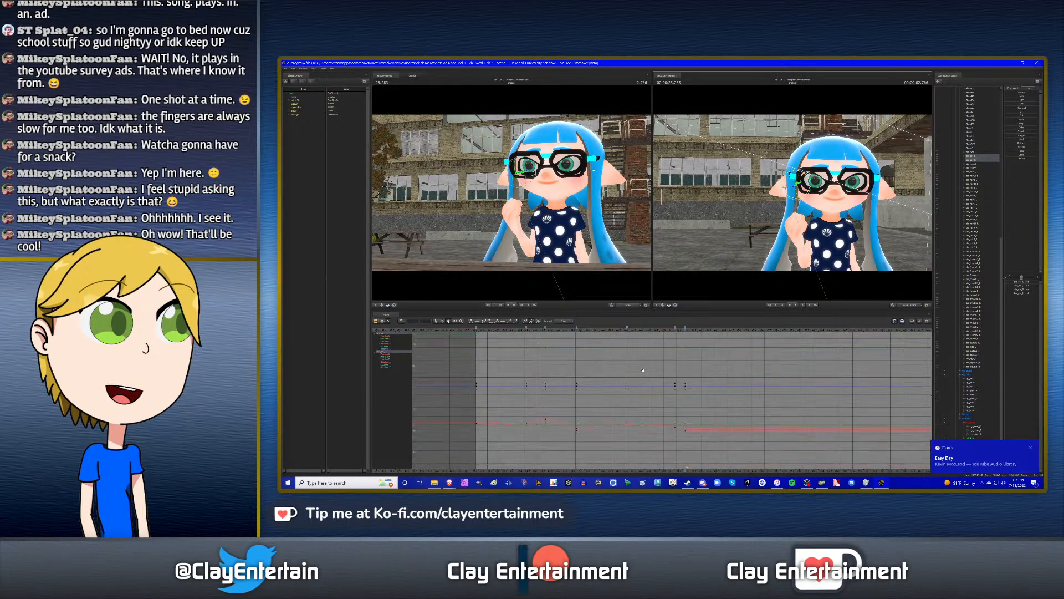
{"action": "scroll", "coordinate": [643, 371], "scroll_direction": "down", "scroll_amount": 1}
- Play back the eye motion from near the shot's start, then replay the section after about 2.2 s
{"action": "left_click", "coordinate": [492, 329]}
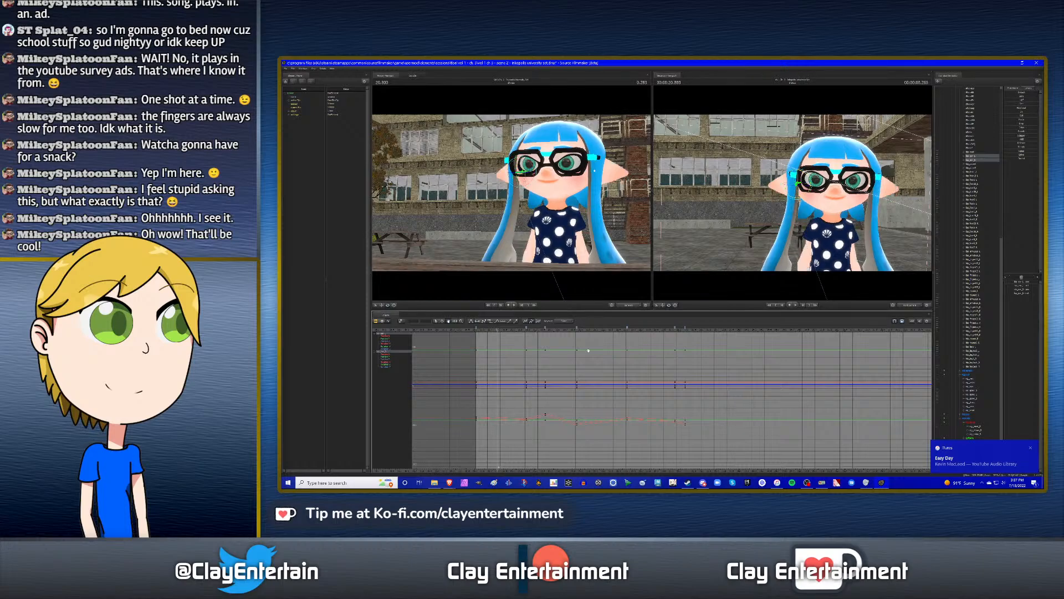
{"action": "key", "text": "space"}
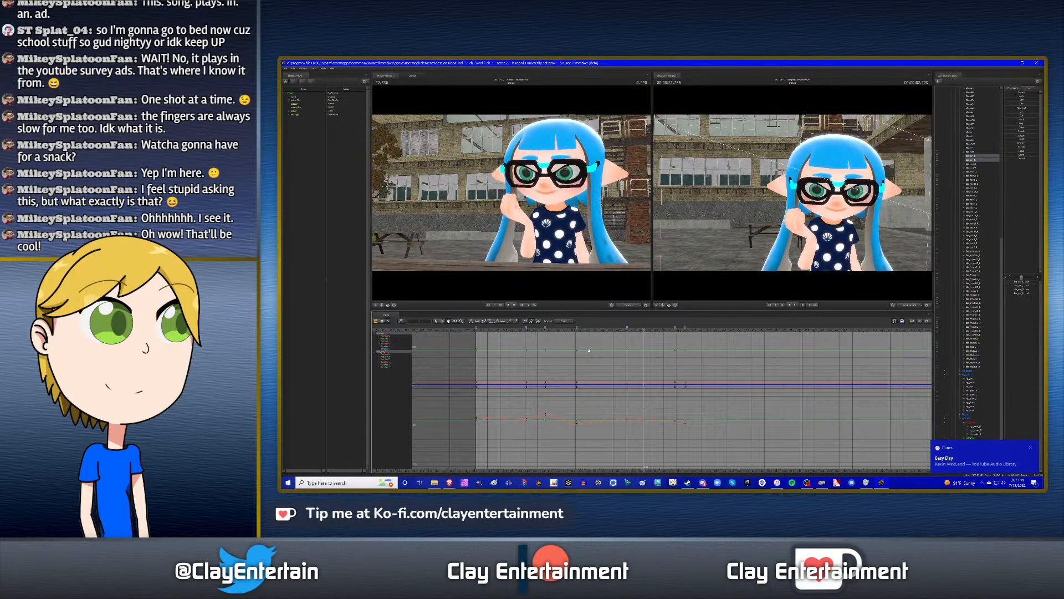
{"action": "left_click", "coordinate": [655, 327]}
{"action": "key", "text": "space"}
{"action": "key", "text": "space"}
{"action": "left_click", "coordinate": [646, 328]}
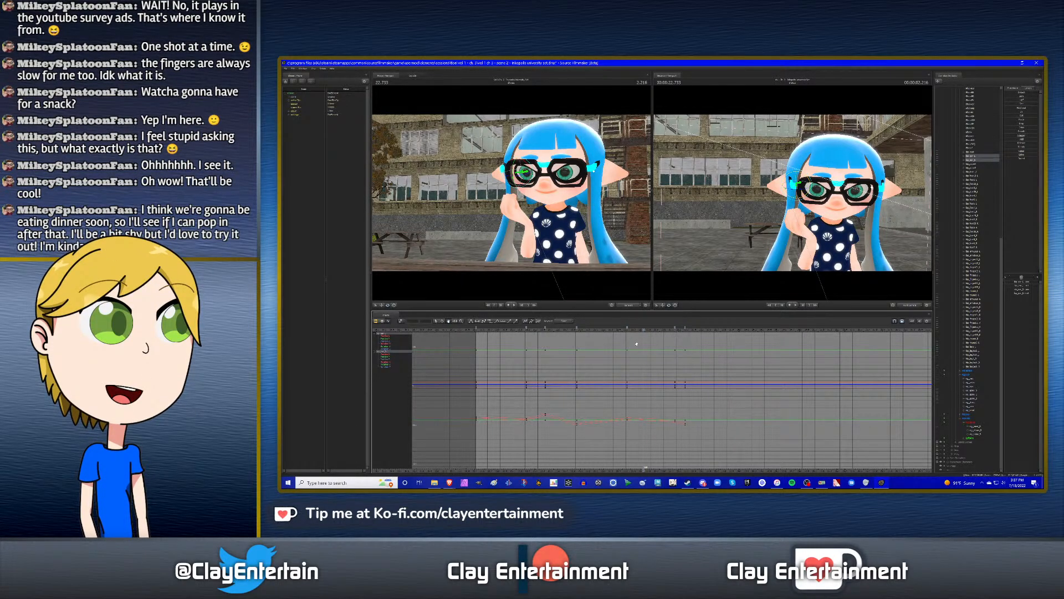
{"action": "key", "text": "space"}
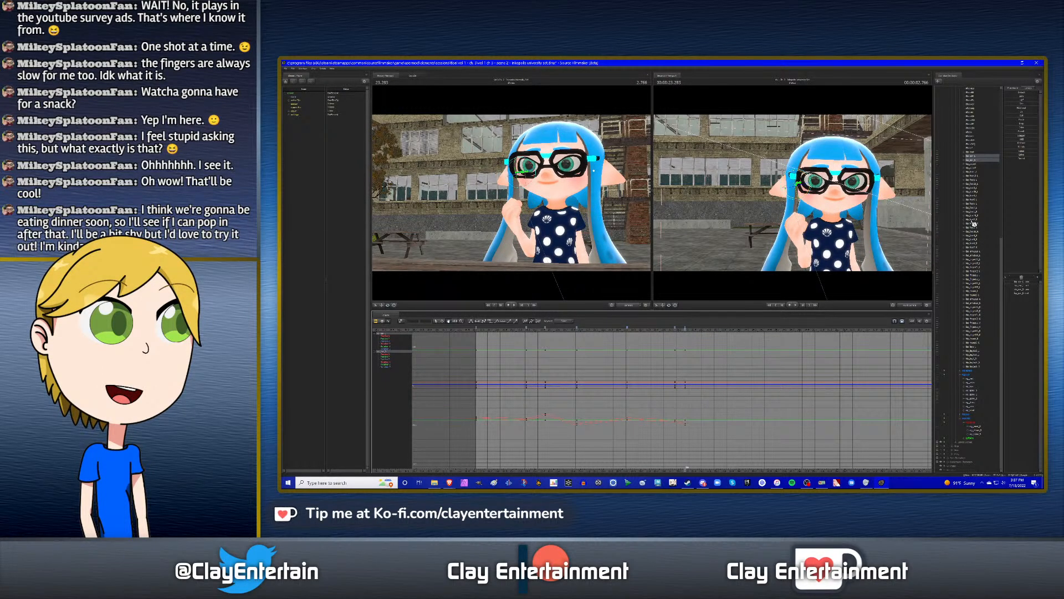
- Using the body control's curves as the timing reference, keyframe both eyes' rotation at 3.583 s
{"action": "left_click", "coordinate": [976, 392]}
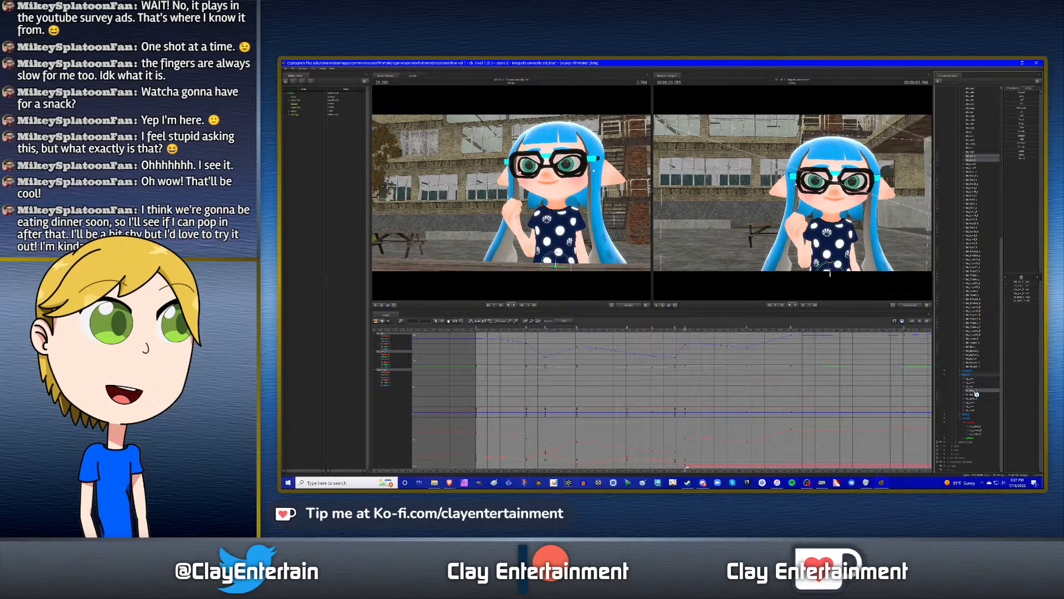
{"action": "scroll", "coordinate": [747, 388], "scroll_direction": "down", "scroll_amount": 3}
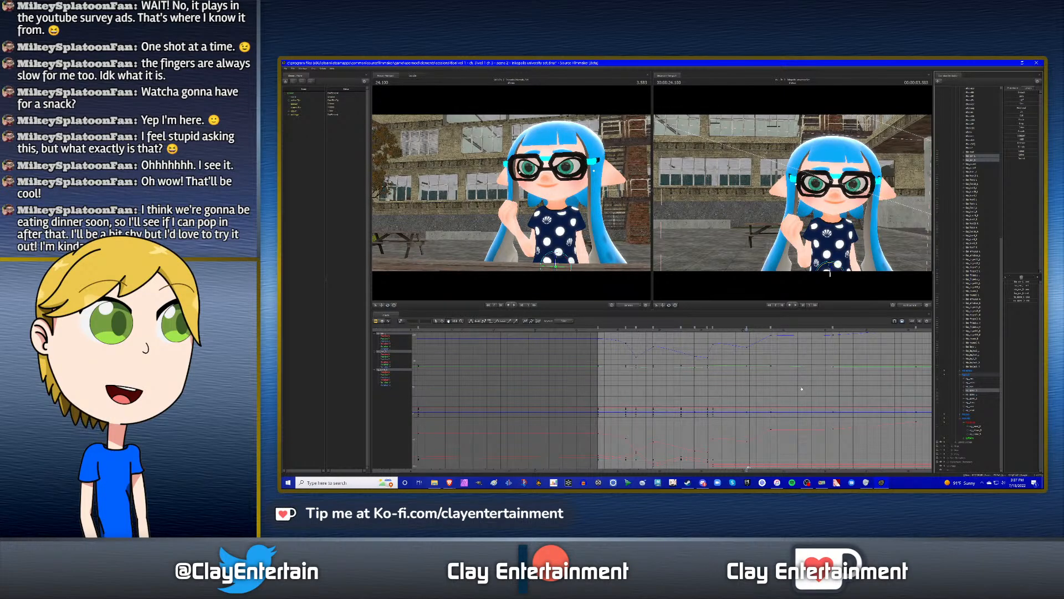
{"action": "middle_click_drag", "start_coordinate": [802, 389], "coordinate": [726, 386]}
{"action": "scroll", "coordinate": [702, 388], "scroll_direction": "down", "scroll_amount": 2, "text": "ctrl"}
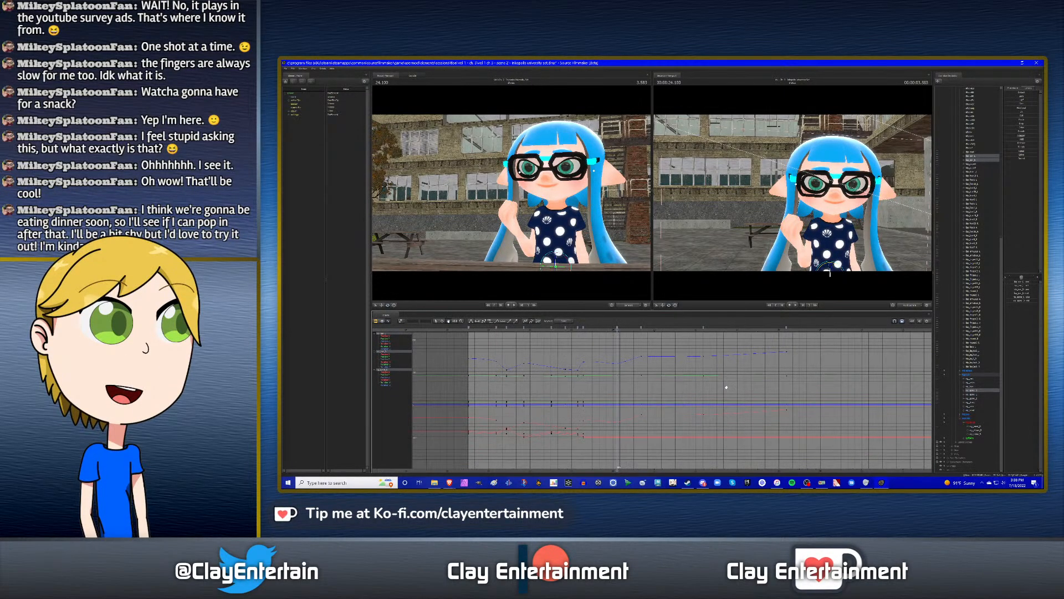
{"action": "left_click", "coordinate": [978, 394]}
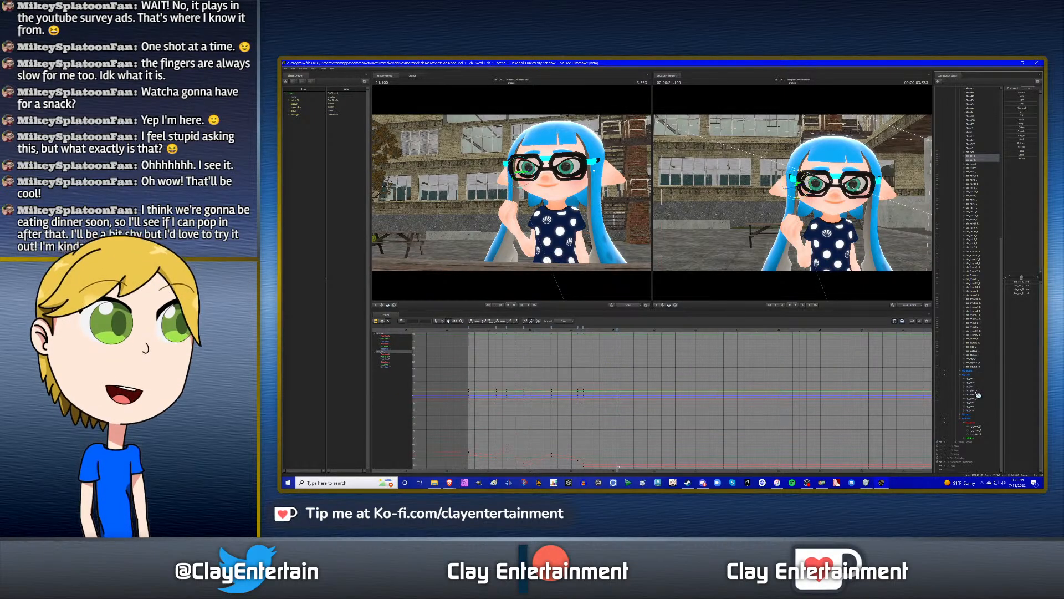
{"action": "left_click", "coordinate": [977, 395]}
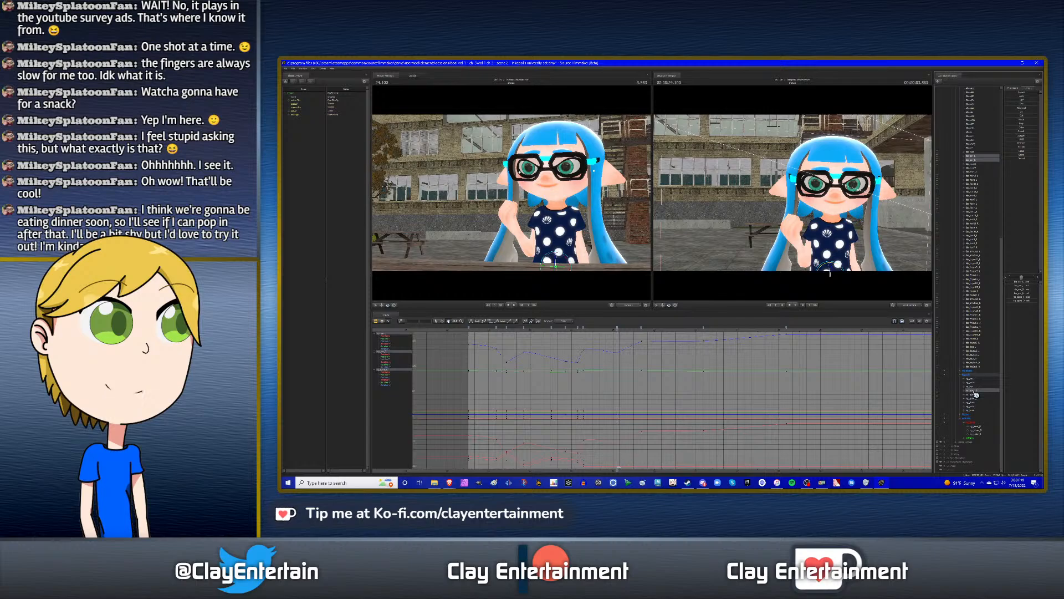
{"action": "key", "text": "ctrl+z"}
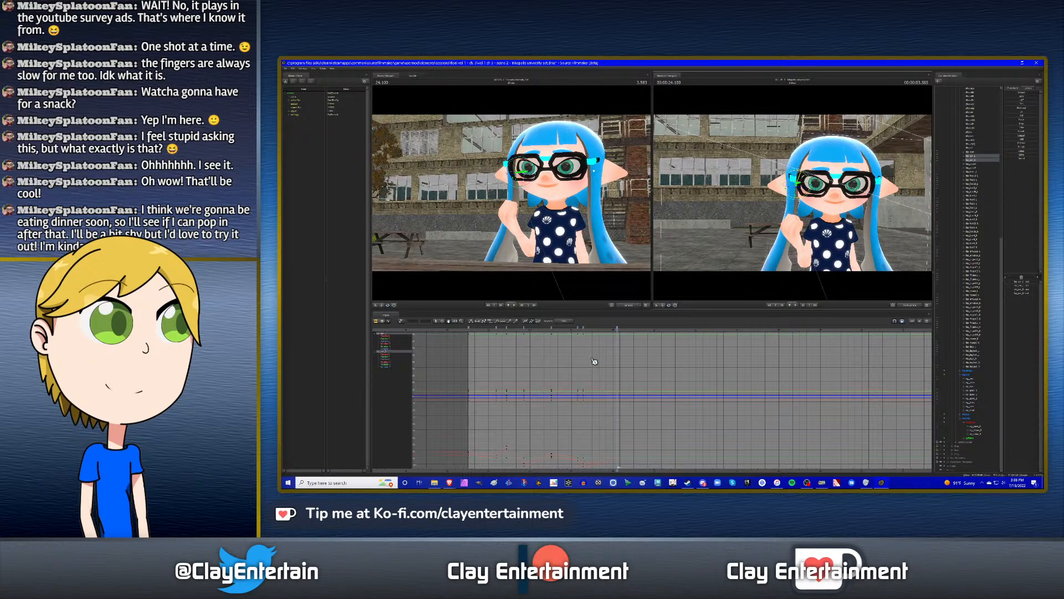
{"action": "scroll", "coordinate": [594, 361], "scroll_direction": "down", "scroll_amount": 2}
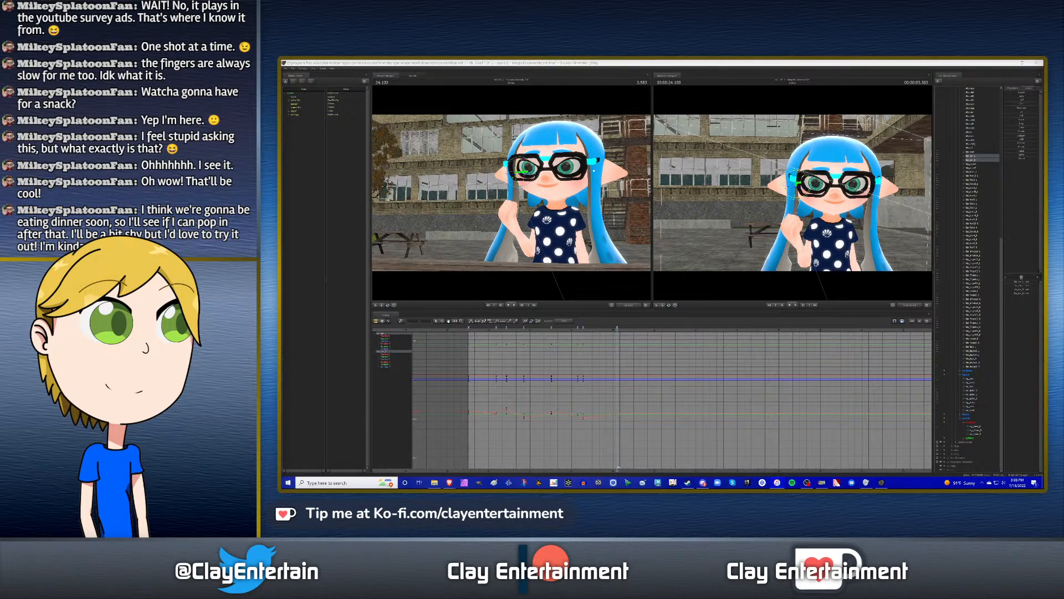
- Keyframe both eyes at 3.583 s and play back their motion from about 2.2 s
{"action": "left_click", "coordinate": [696, 62]}
{"action": "key", "text": "m"}
{"action": "left_click_drag", "start_coordinate": [562, 332], "coordinate": [580, 334]}
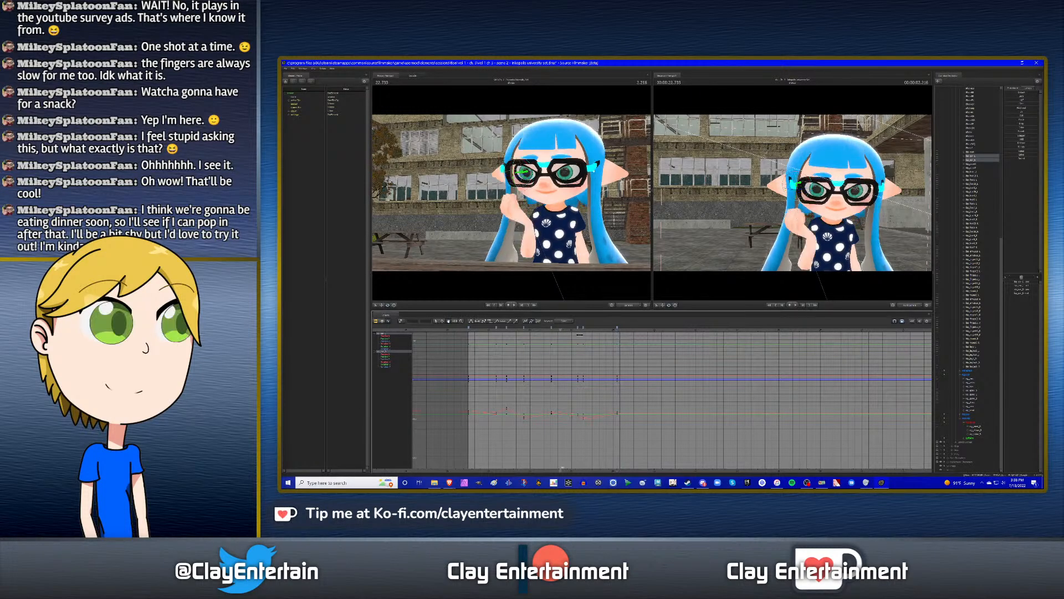
{"action": "key", "text": "space"}
{"action": "key", "text": "space"}
{"action": "scroll", "coordinate": [545, 344], "scroll_direction": "up", "scroll_amount": 3}
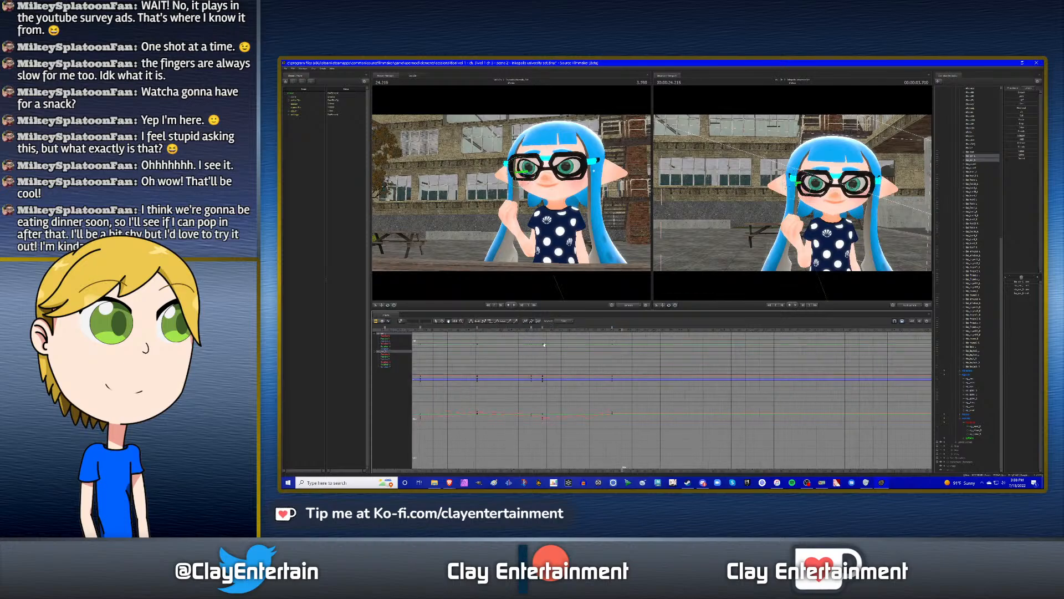
- Cut the eye keyframes at 3.583 s and paste them at 3.166 s
{"action": "left_click_drag", "start_coordinate": [527, 329], "coordinate": [573, 331]}
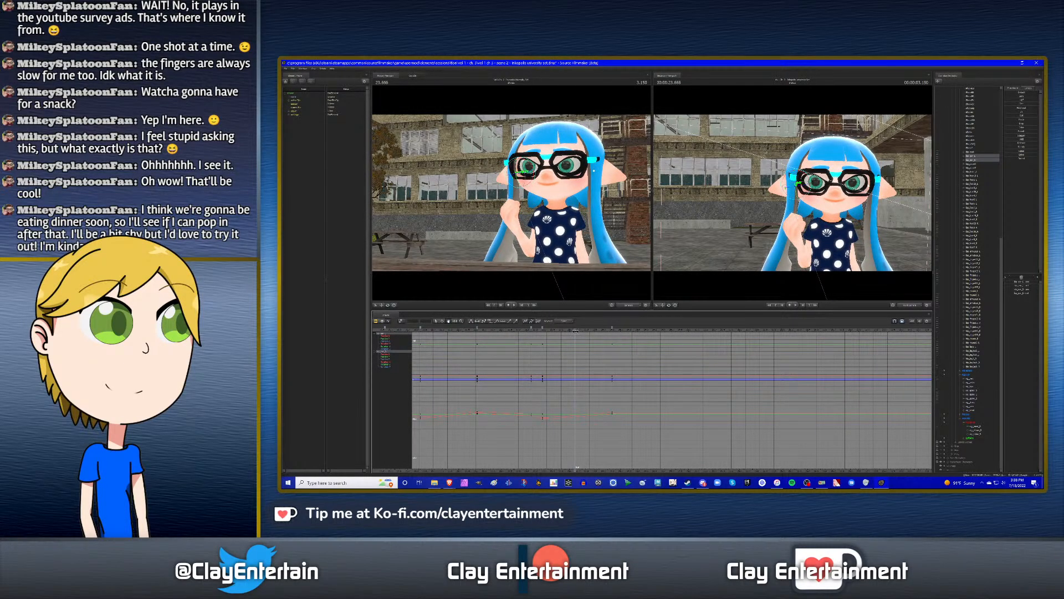
{"action": "right_click", "coordinate": [619, 332]}
{"action": "left_click", "coordinate": [623, 343]}
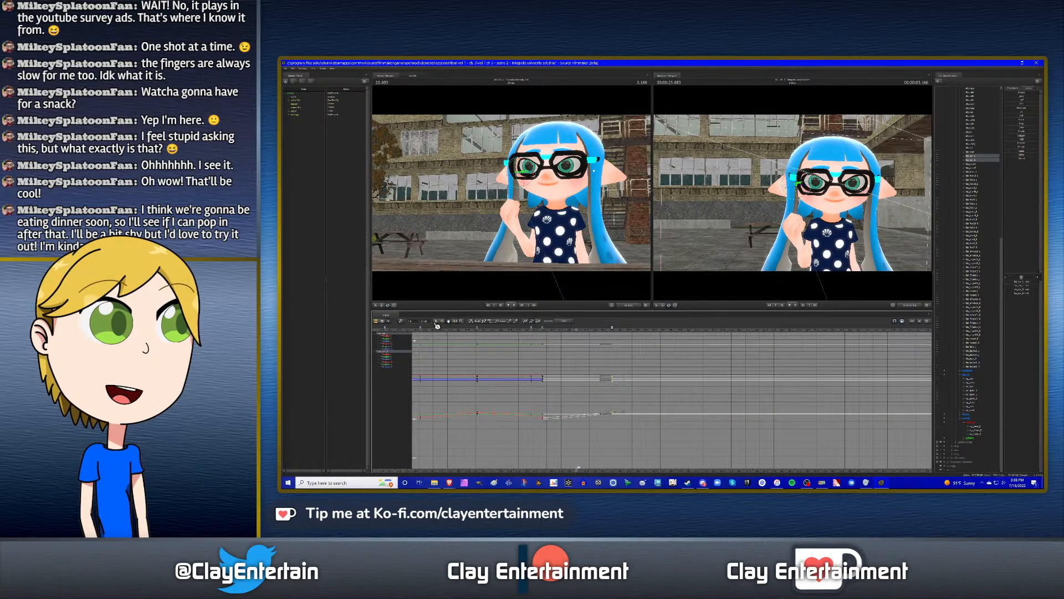
{"action": "left_click", "coordinate": [569, 356]}
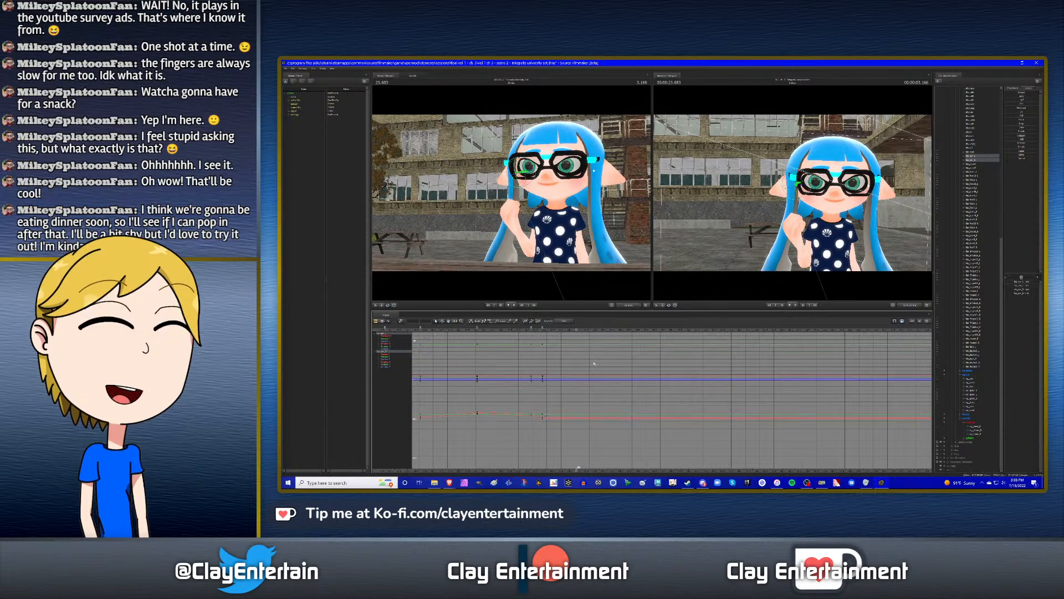
{"action": "right_click", "coordinate": [579, 331]}
{"action": "left_click", "coordinate": [591, 353]}
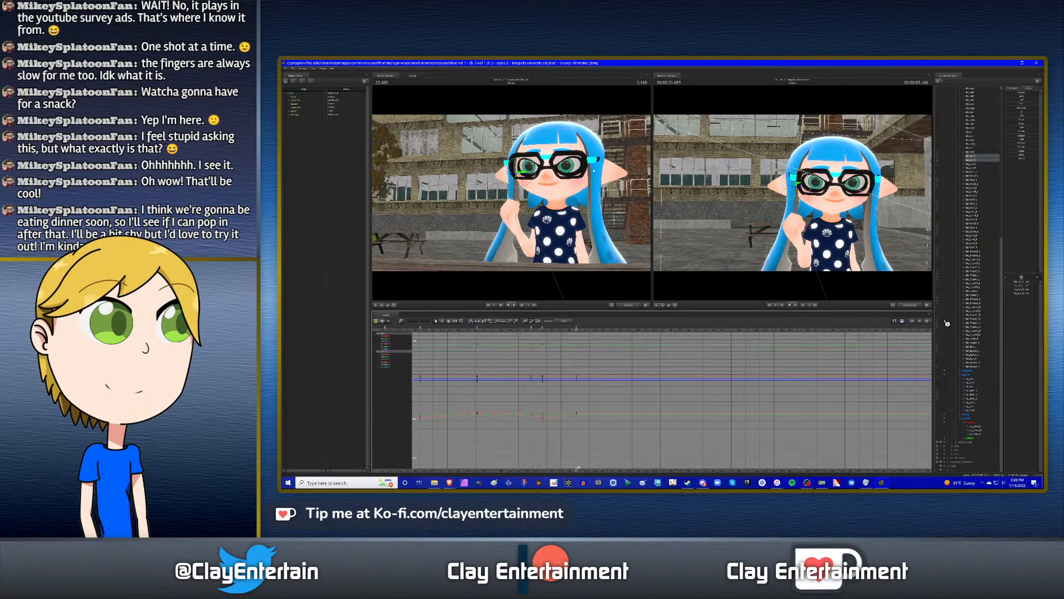
- Compare with the body control's curves and add a new keyframe for both eyes at 3.583 s
{"action": "left_click", "coordinate": [977, 391]}
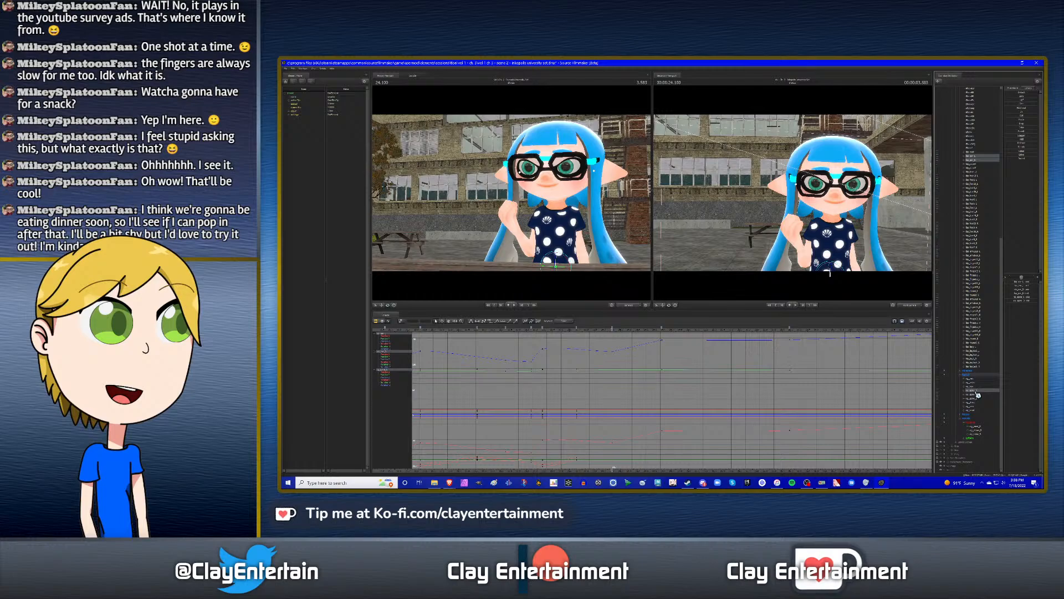
{"action": "key", "text": "ctrl+z"}
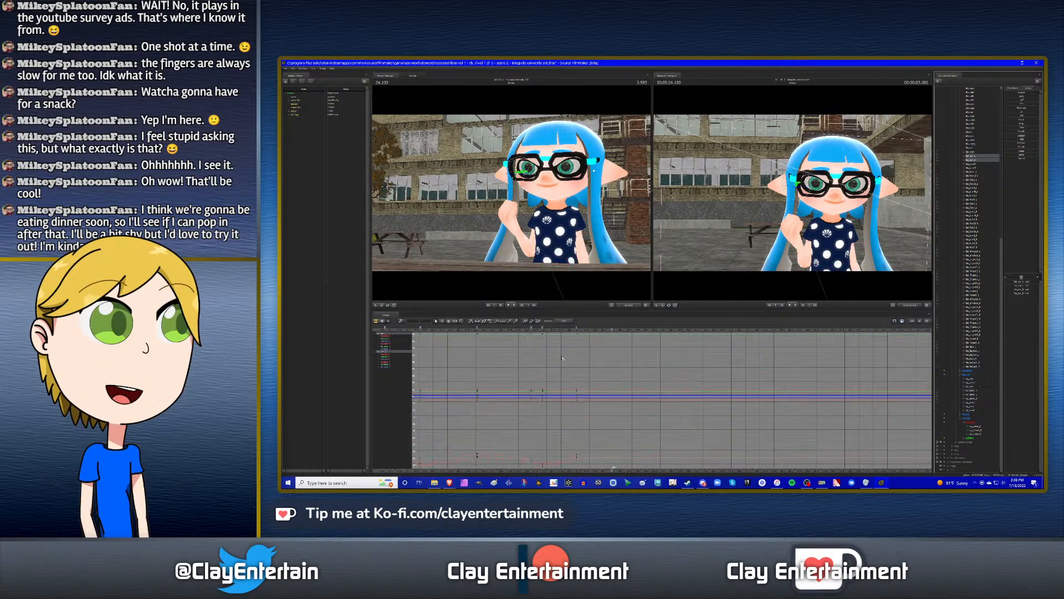
{"action": "scroll", "coordinate": [563, 358], "scroll_direction": "down", "scroll_amount": 3}
{"action": "scroll", "coordinate": [563, 358], "scroll_direction": "down", "scroll_amount": 2}
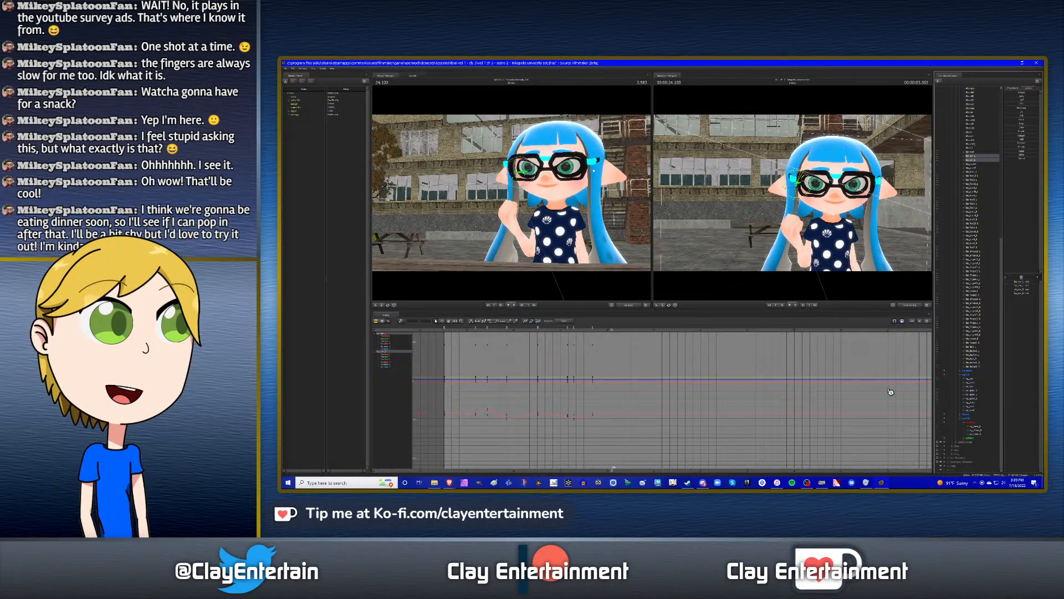
- Using the body control's curves as the timing reference, keyframe both eyes' rotation at 4.166 s
{"action": "left_click", "coordinate": [976, 391]}
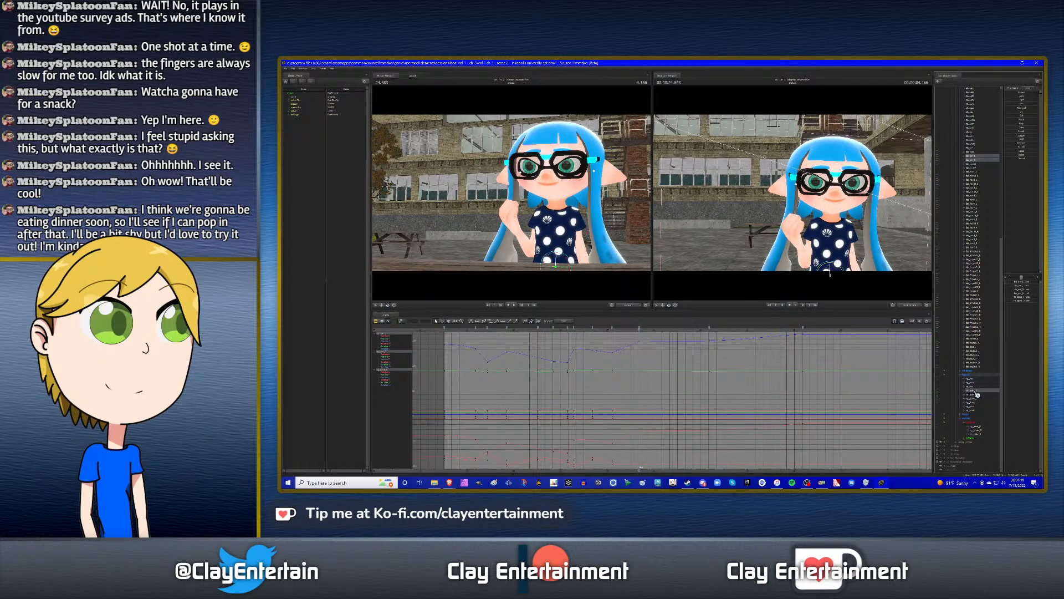
{"action": "key", "text": "ctrl+z"}
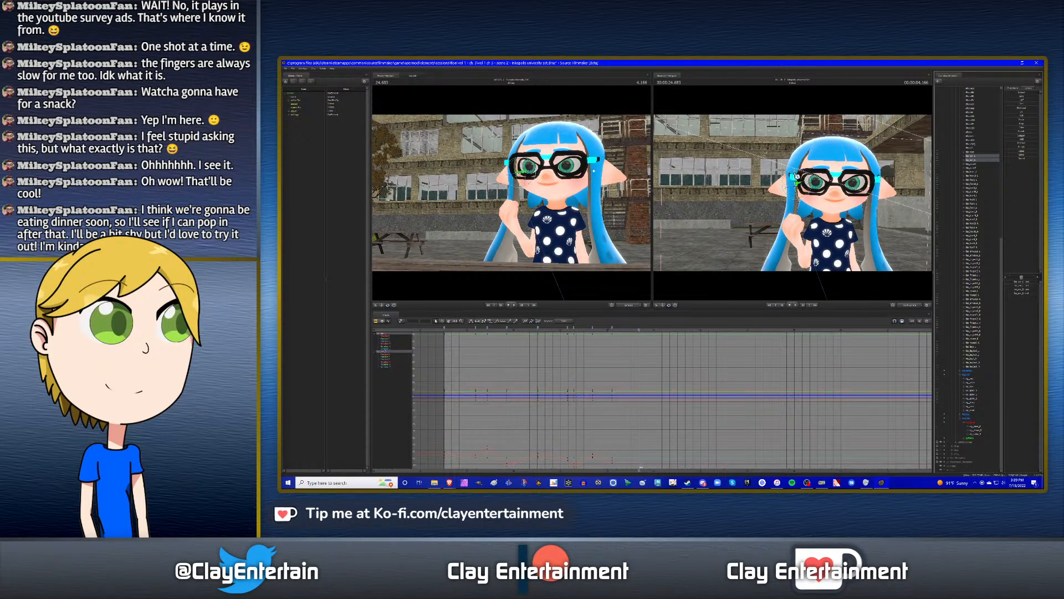
{"action": "left_click_drag", "start_coordinate": [799, 179], "coordinate": [858, 183]}
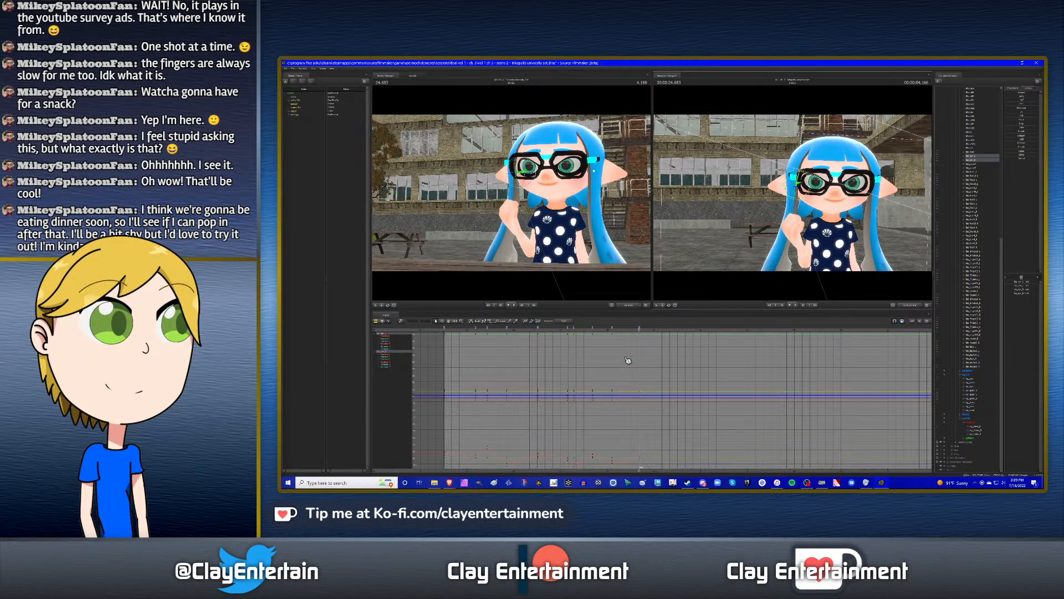
- Select all eye keyframes from the shot's start to 4.166 s, then play back the eye motion from about 2.2 s
{"action": "scroll", "coordinate": [611, 356], "scroll_direction": "down", "scroll_amount": 4}
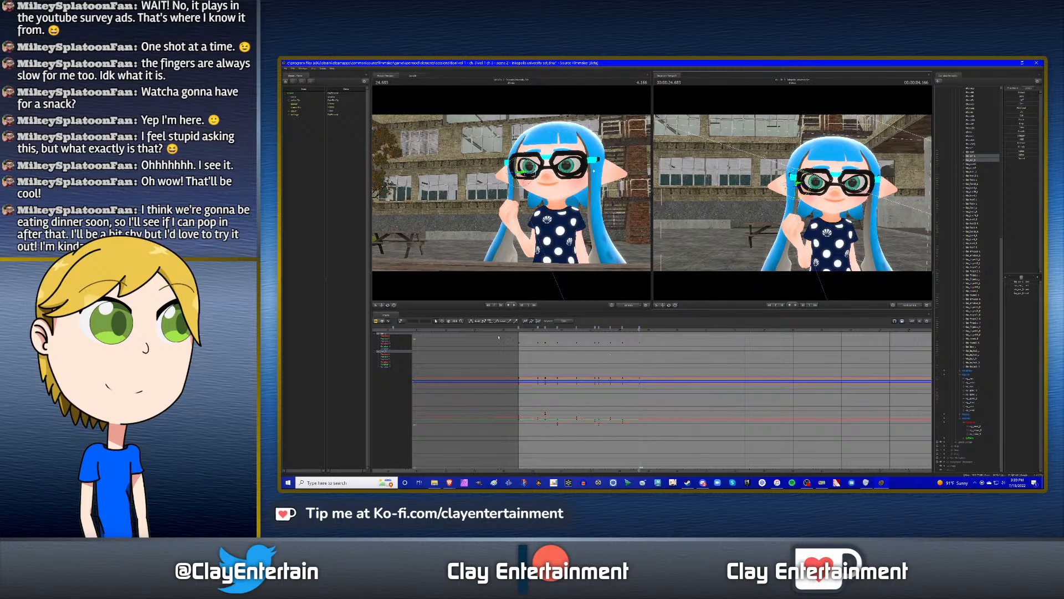
{"action": "left_click_drag", "start_coordinate": [498, 338], "coordinate": [738, 461]}
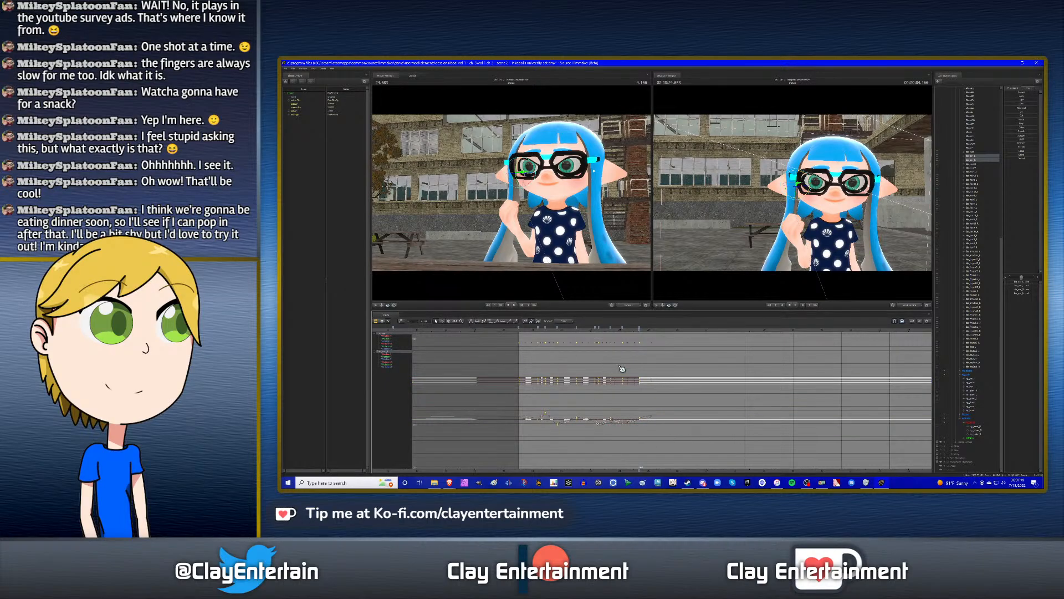
{"action": "left_click", "coordinate": [601, 341]}
{"action": "left_click", "coordinate": [584, 329]}
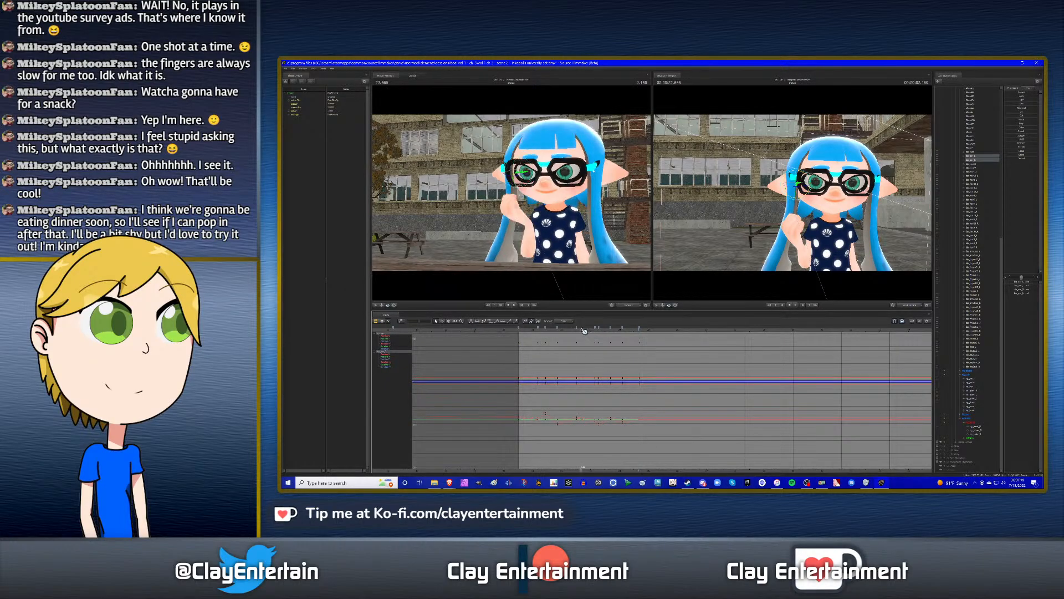
{"action": "key", "text": "space"}
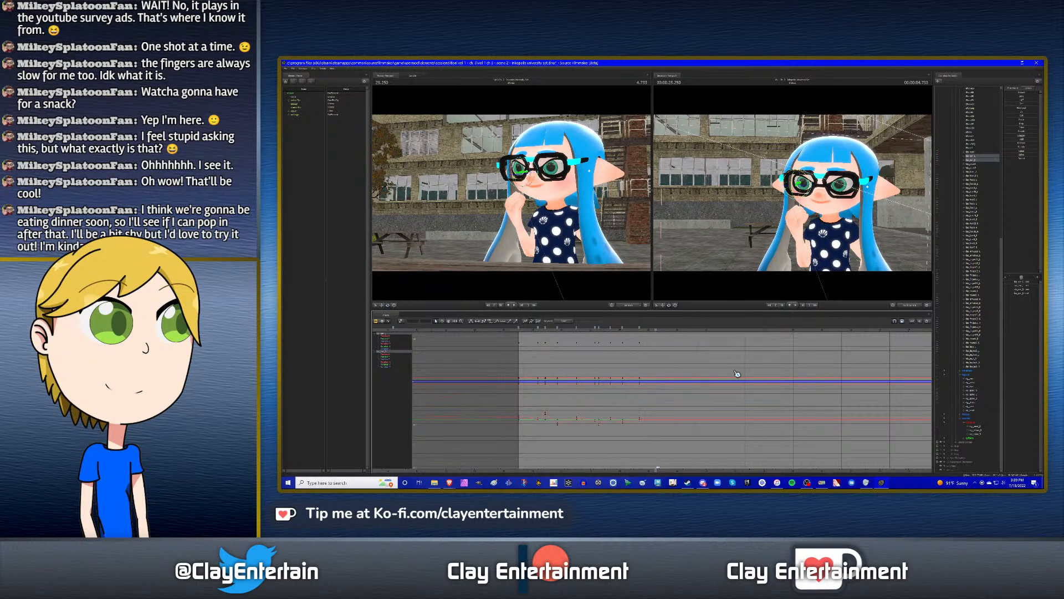
- Check the body controls' curves for timing, then adjust each eye's rotation and keyframe it at 4.716 s
{"action": "left_click", "coordinate": [974, 391]}
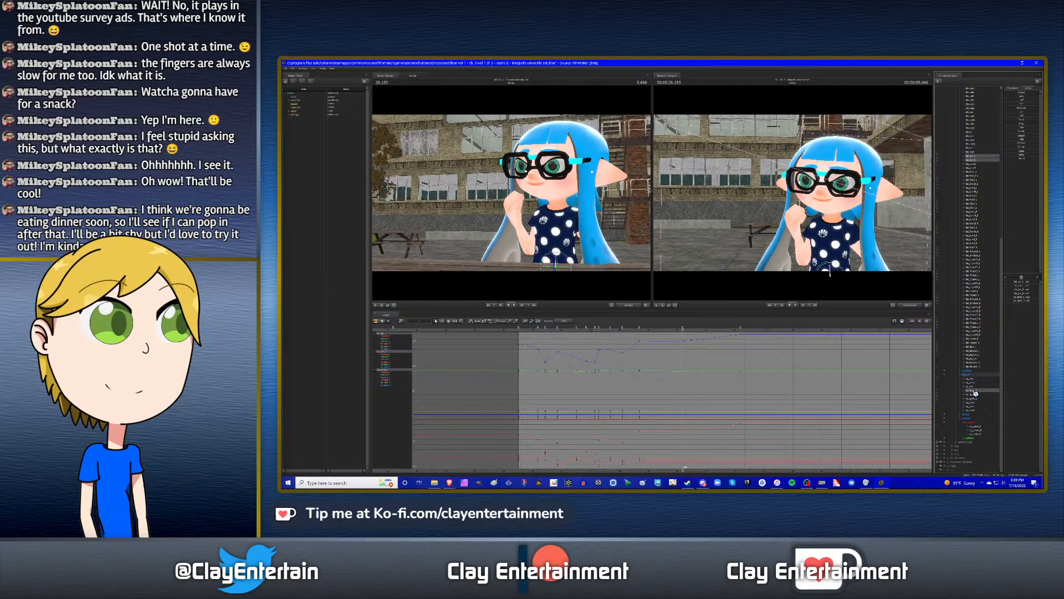
{"action": "key", "text": "ctrl+z"}
{"action": "left_click_drag", "start_coordinate": [784, 243], "coordinate": [944, 371], "text": "alt"}
{"action": "left_click", "coordinate": [973, 399]}
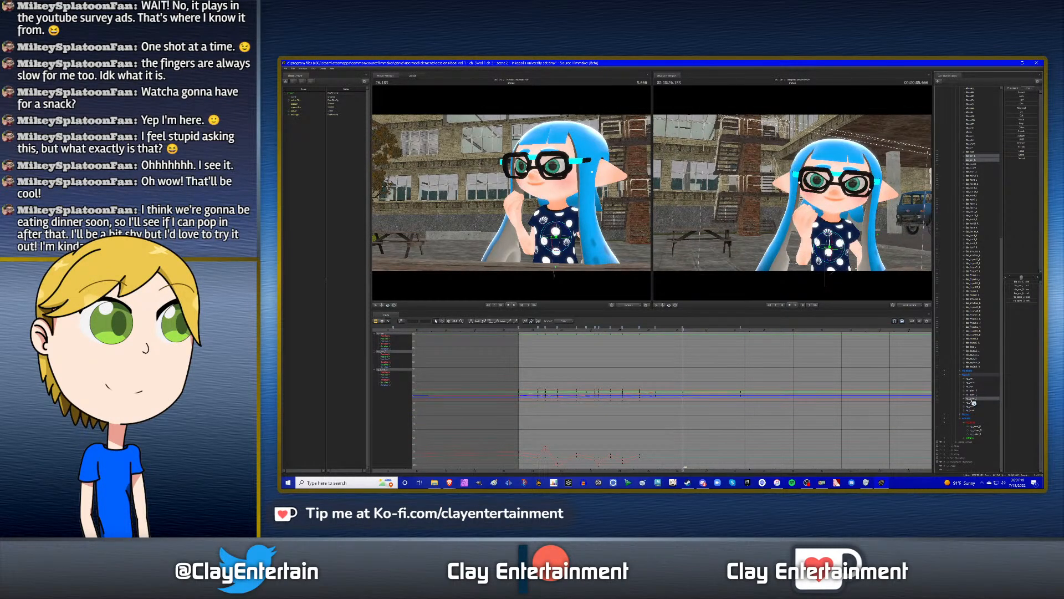
{"action": "key", "text": "Down"}
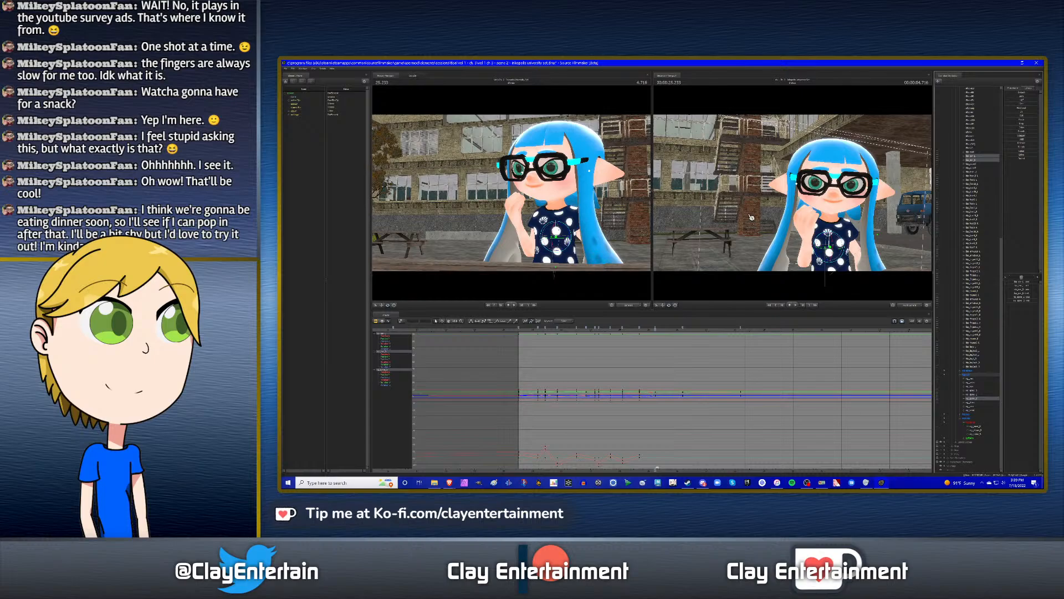
{"action": "key", "text": "ctrl+z"}
{"action": "left_click_drag", "start_coordinate": [744, 216], "coordinate": [759, 224]}
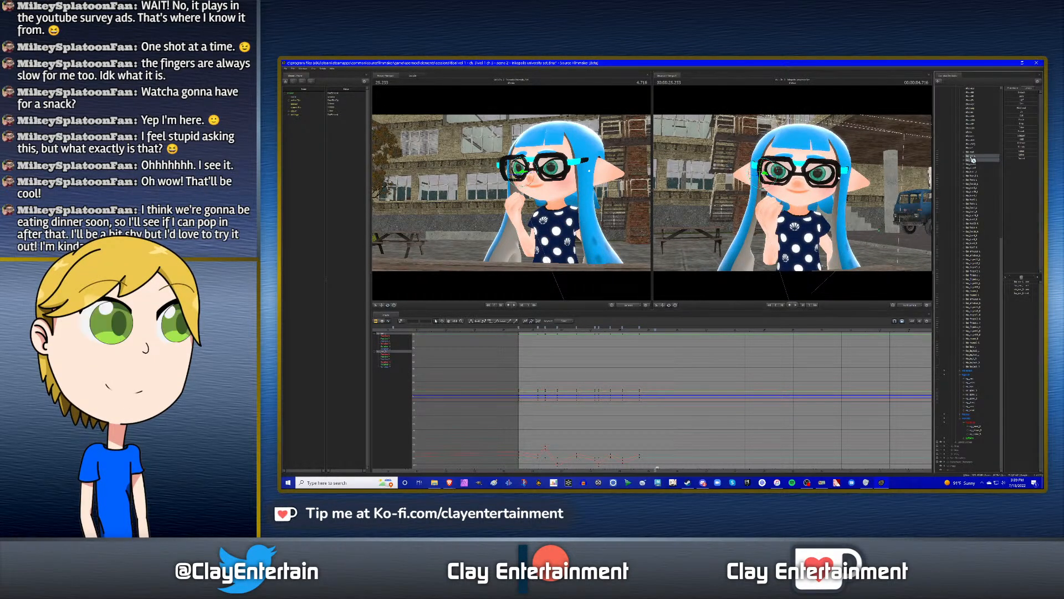
{"action": "left_click", "coordinate": [771, 166]}
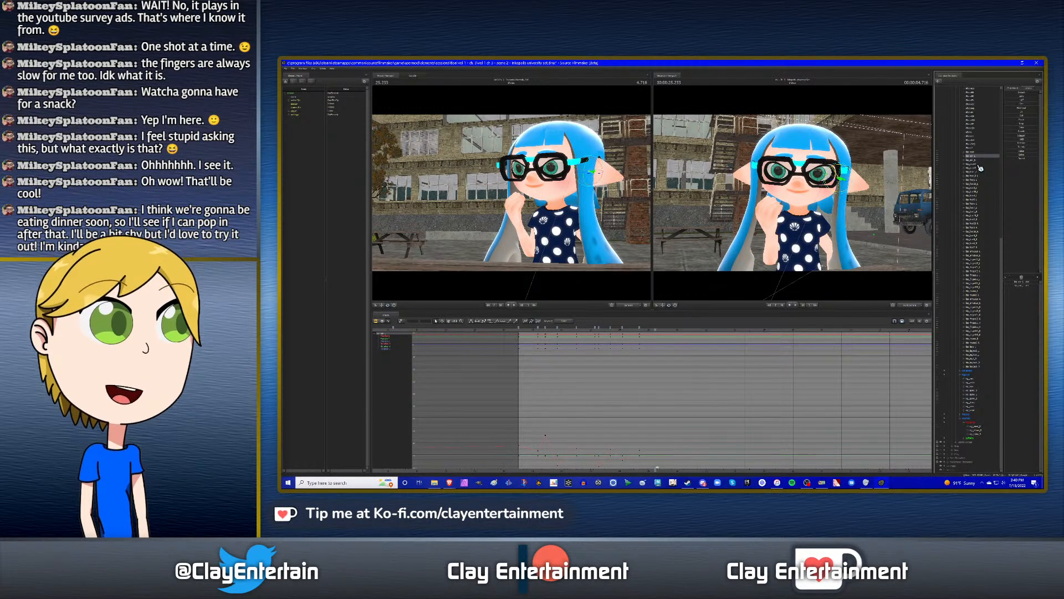
{"action": "left_click", "coordinate": [770, 187]}
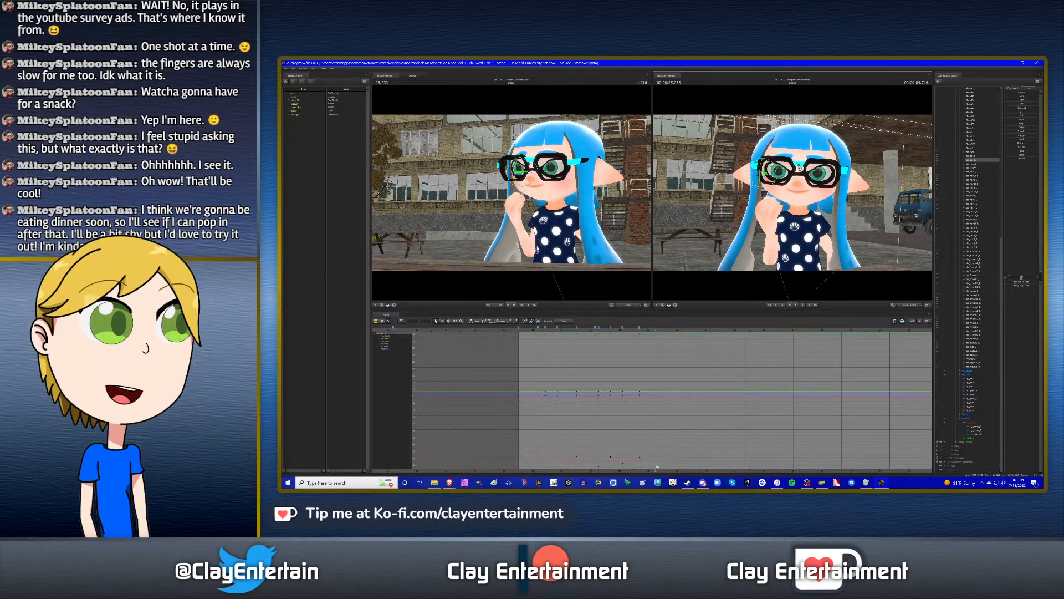
{"action": "left_click", "coordinate": [979, 162]}
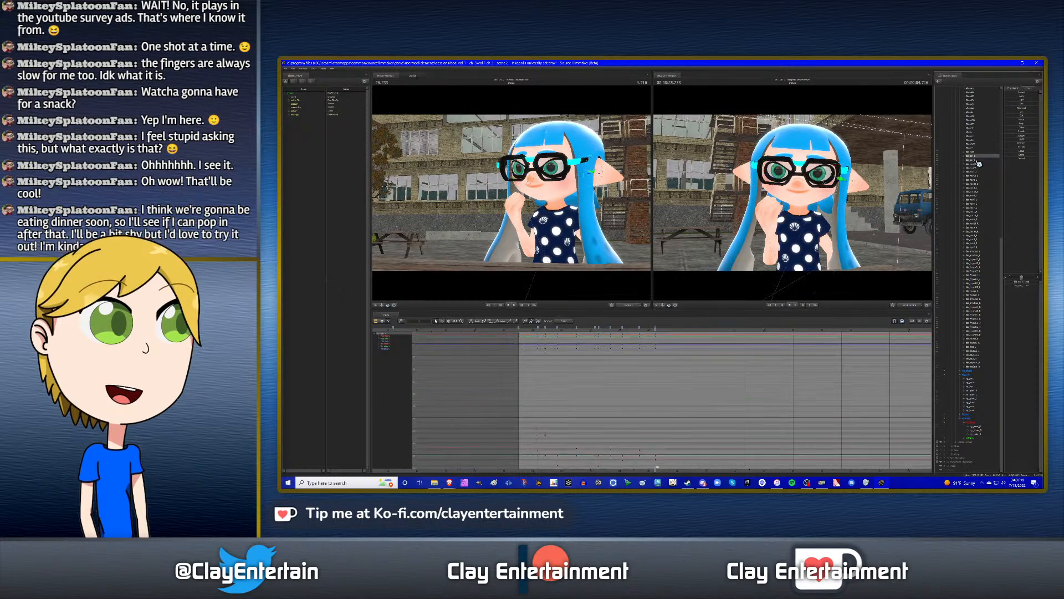
- Using the body control's next key as the timing reference, copy the eyes' first keyframe to 5.666 s
{"action": "left_click", "coordinate": [977, 391]}
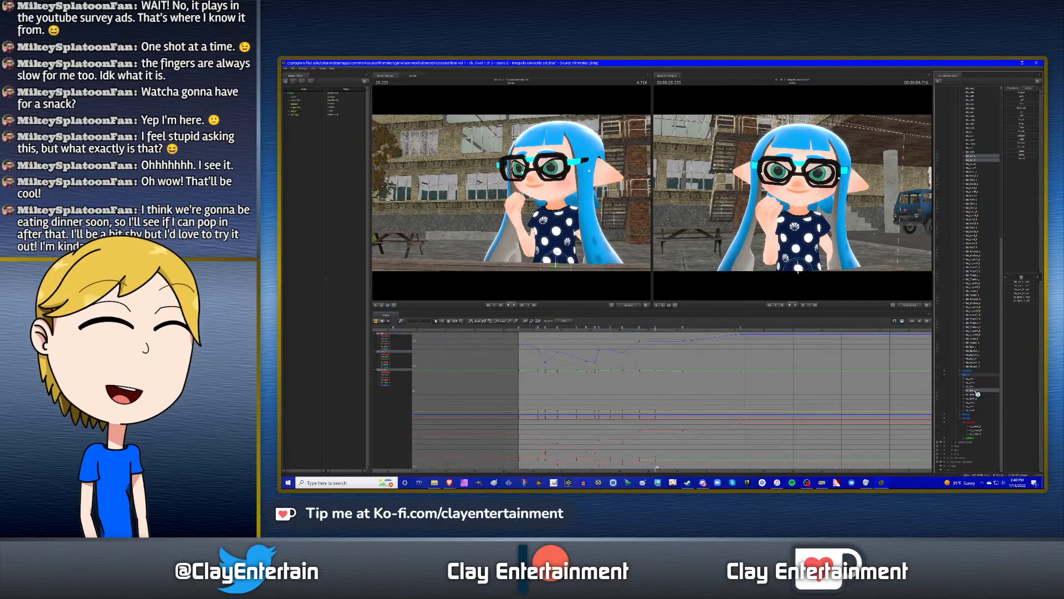
{"action": "key", "text": "Up"}
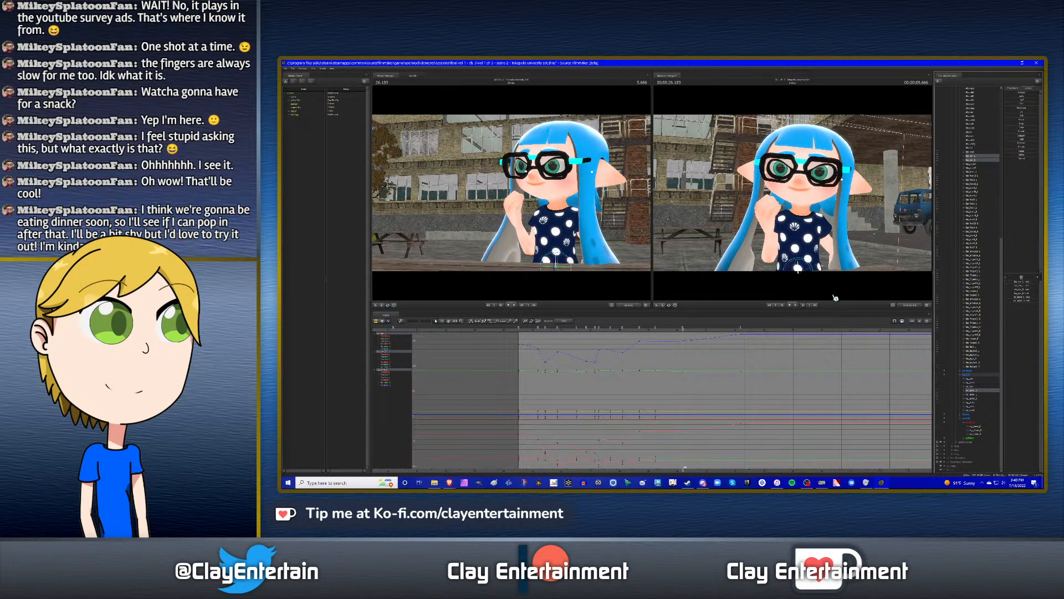
{"action": "key", "text": "ctrl+z"}
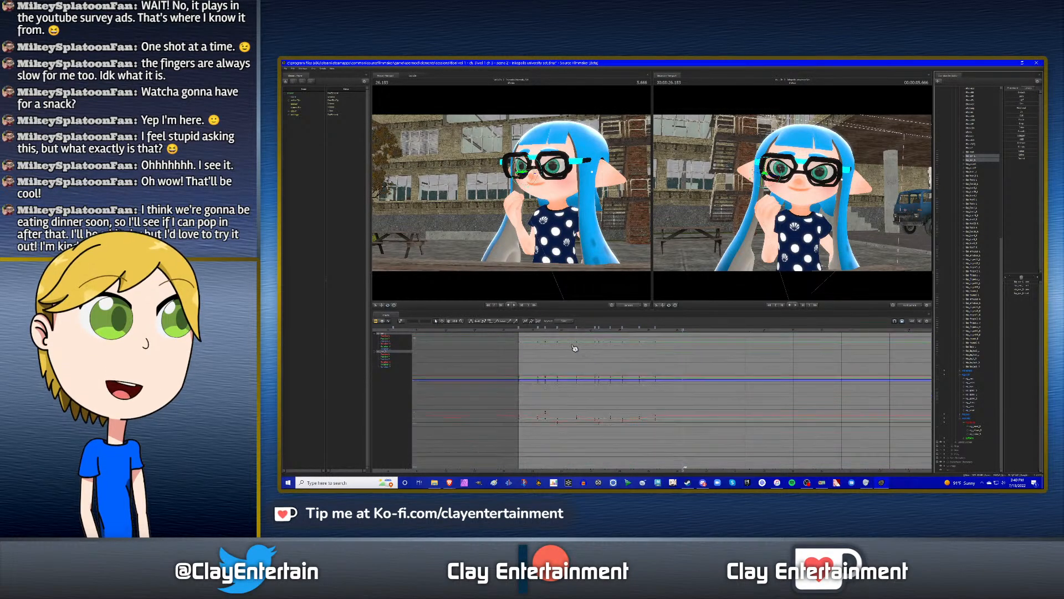
{"action": "right_click", "coordinate": [521, 328]}
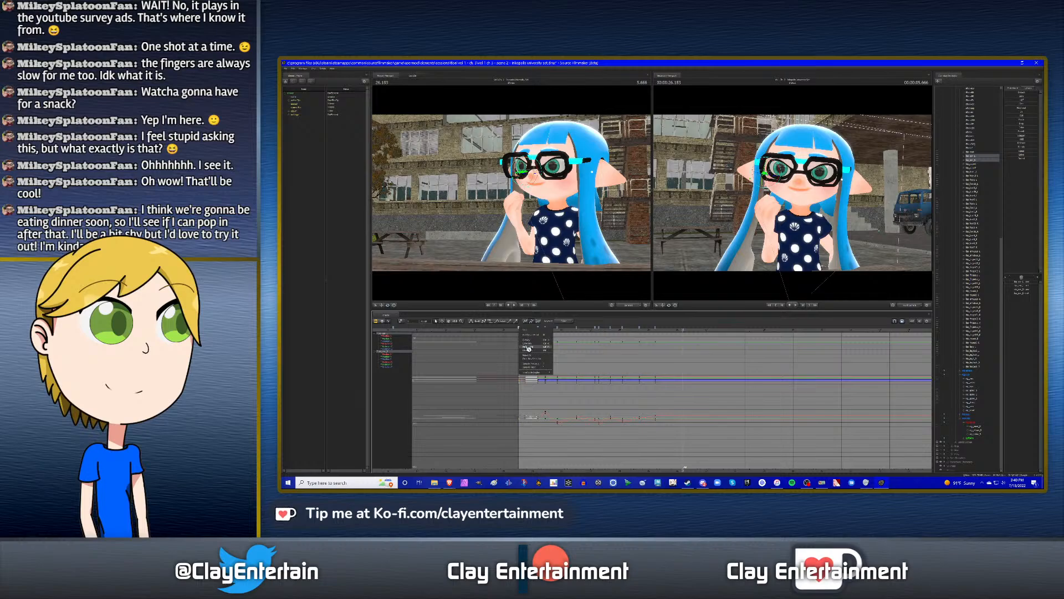
{"action": "left_click", "coordinate": [529, 347]}
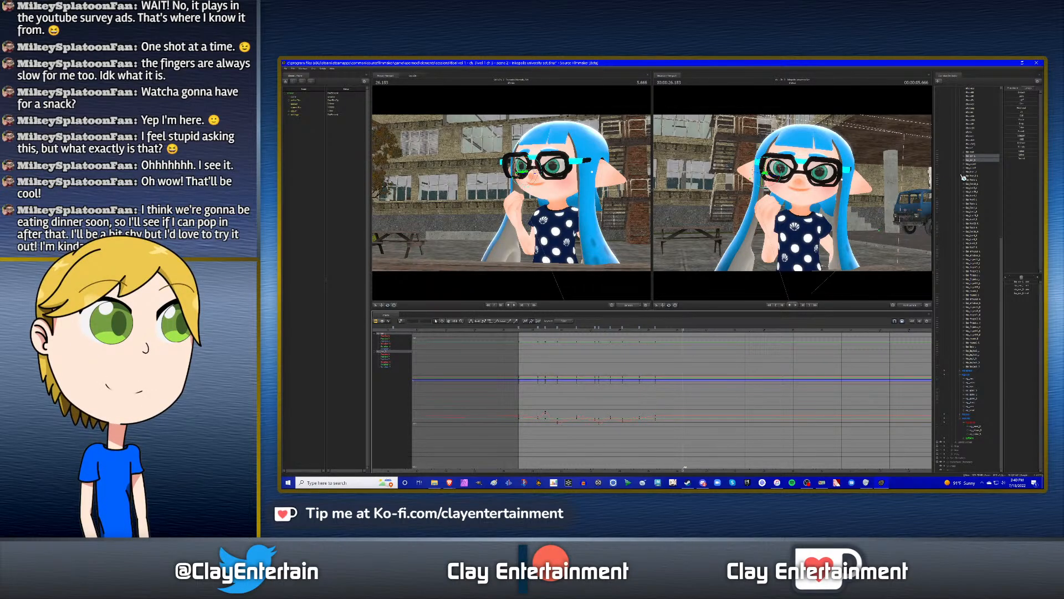
- Adjust each eye's rotation individually at 5.666 s, then reselect both eyes
{"action": "left_click", "coordinate": [971, 157]}
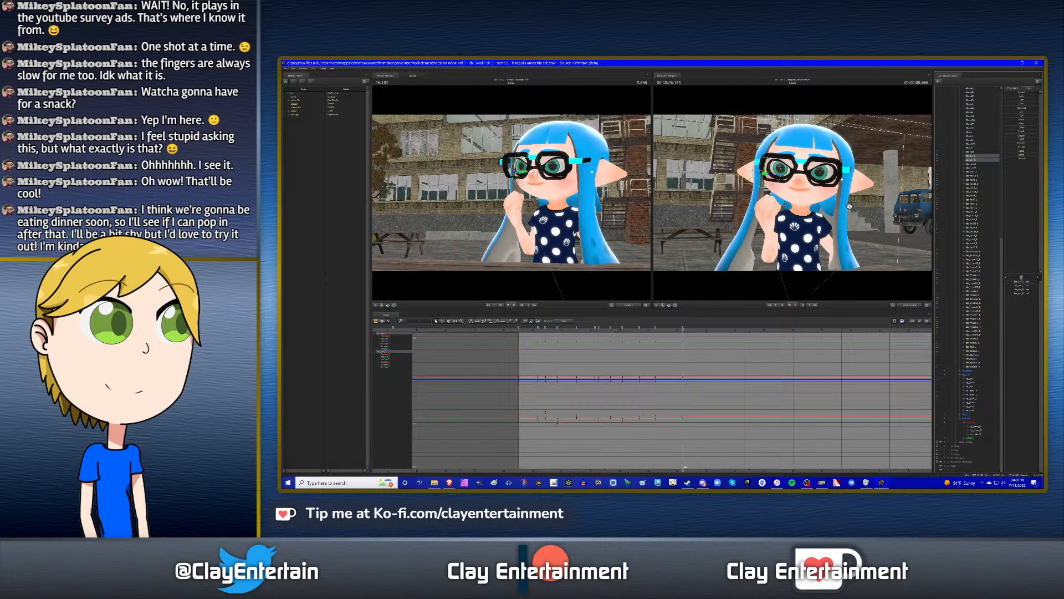
{"action": "left_click_drag", "start_coordinate": [851, 171], "coordinate": [882, 178]}
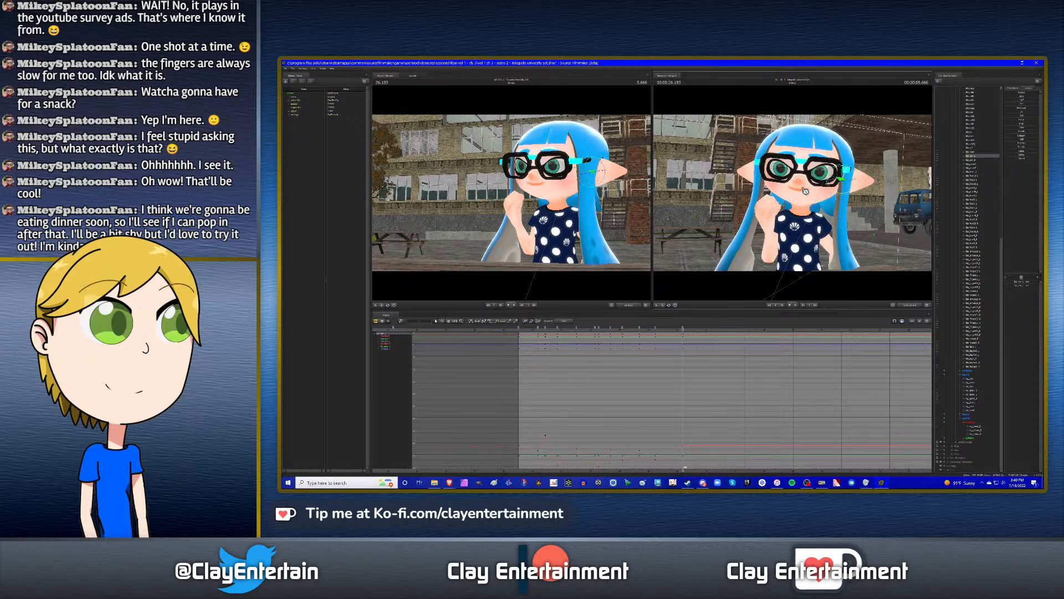
{"action": "left_click", "coordinate": [771, 174]}
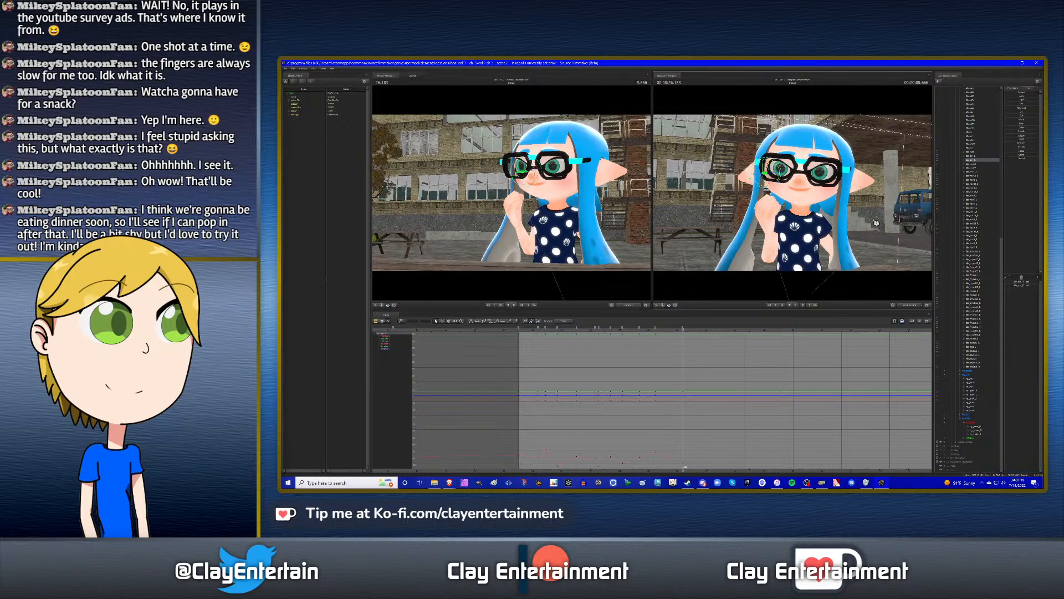
{"action": "left_click", "coordinate": [976, 161]}
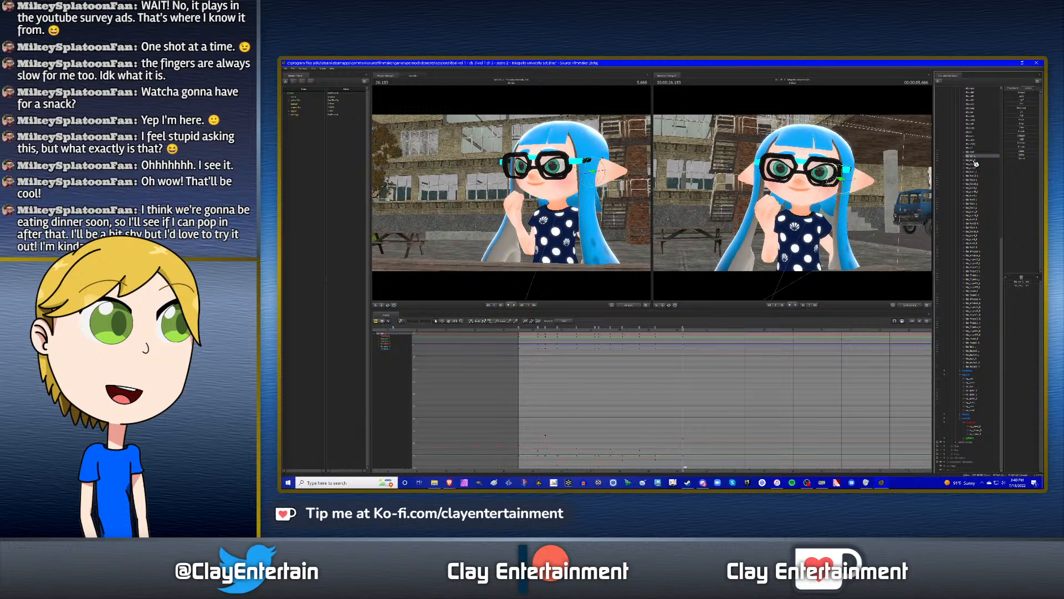
{"action": "left_click", "coordinate": [972, 160], "text": "ctrl"}
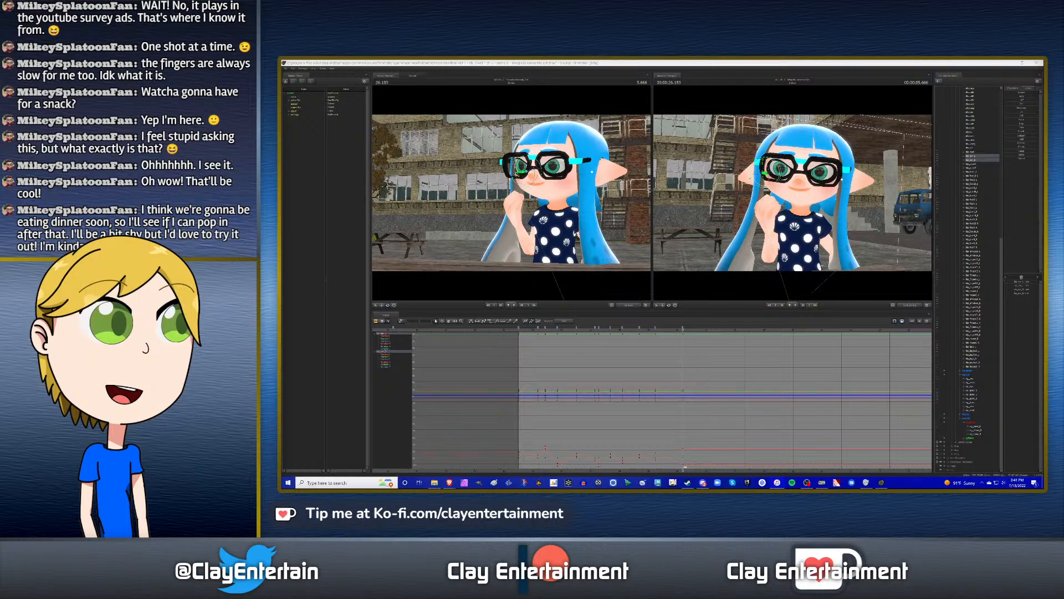
- Using the body control's next key as the timing reference, copy the ears' first keyframe to 7.666 s
{"action": "left_click", "coordinate": [802, 65]}
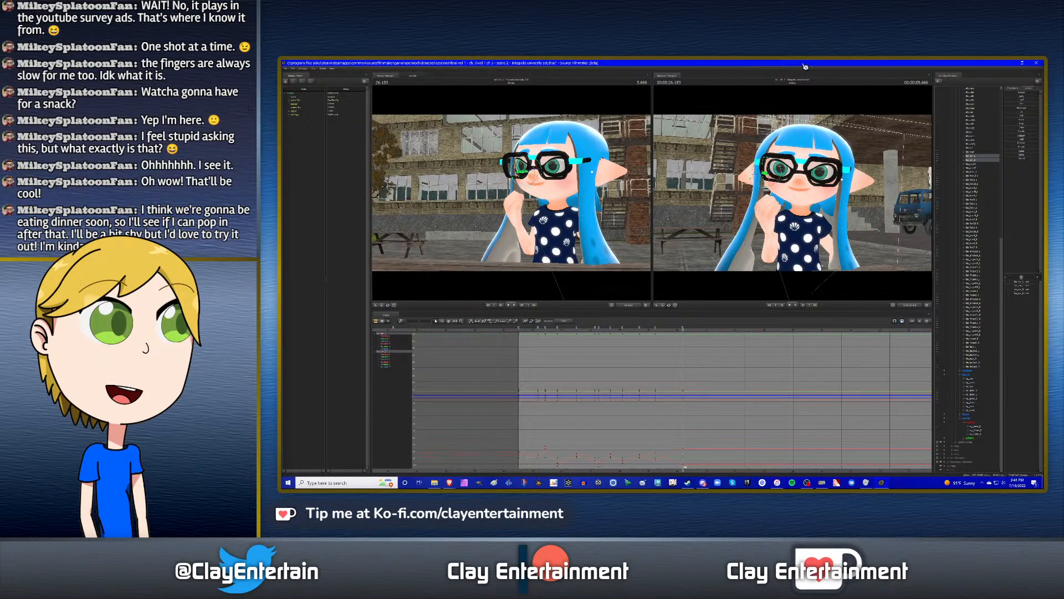
{"action": "left_click", "coordinate": [978, 391]}
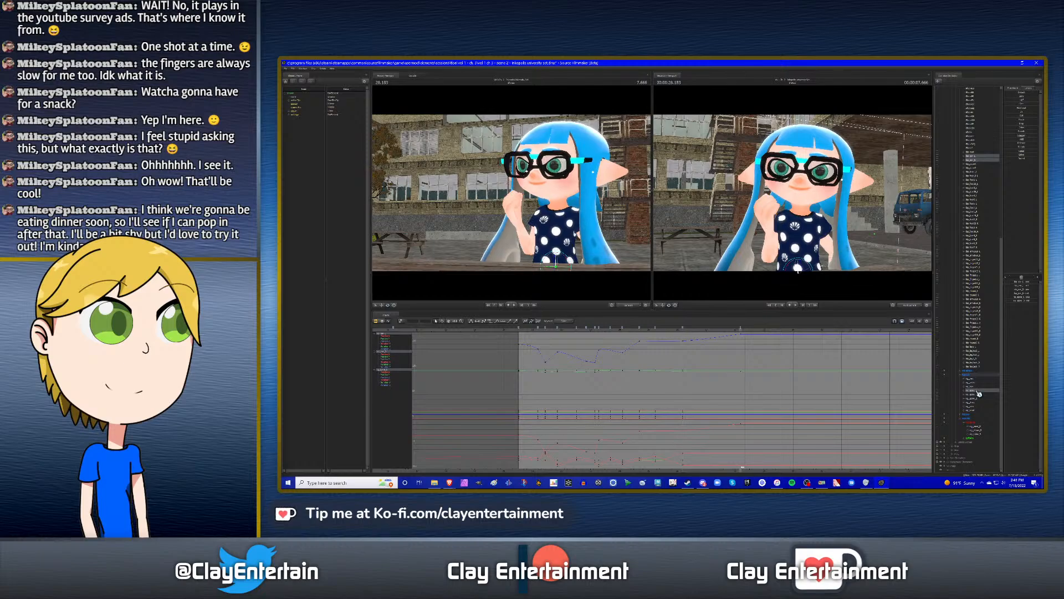
{"action": "right_click", "coordinate": [522, 329]}
{"action": "left_click", "coordinate": [529, 347]}
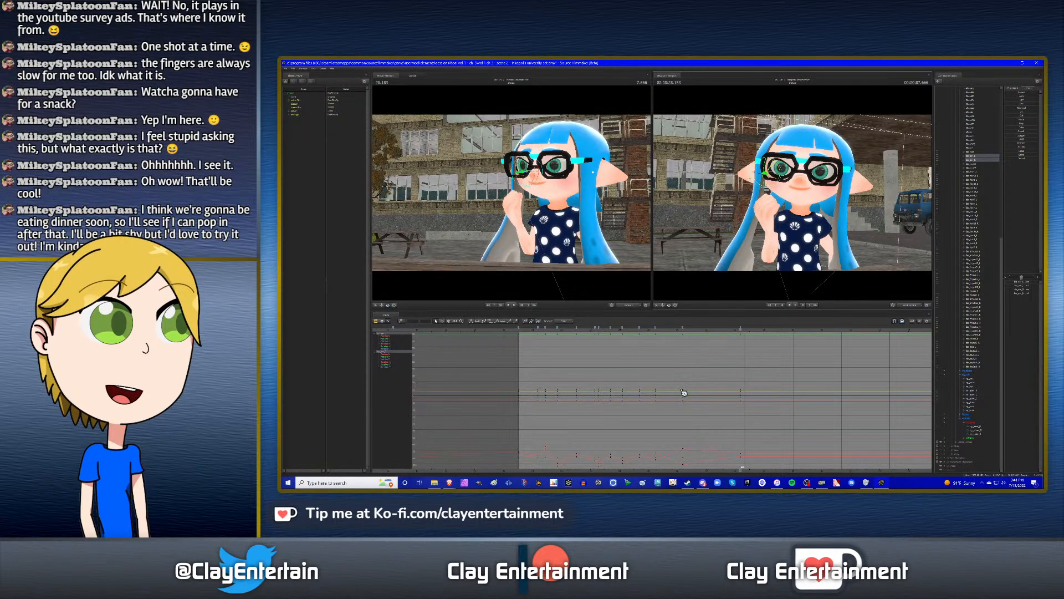
- Select all the ear keyframes up to 7.666 s, then play back the ear motion from the shot's start
{"action": "scroll", "coordinate": [688, 357], "scroll_direction": "down", "scroll_amount": 2}
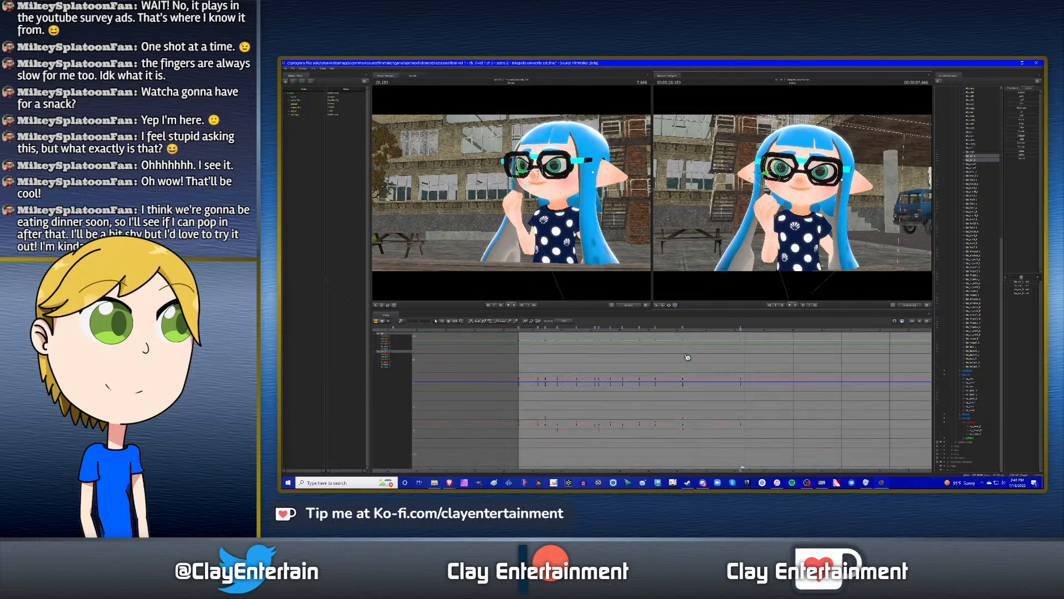
{"action": "left_click", "coordinate": [527, 340]}
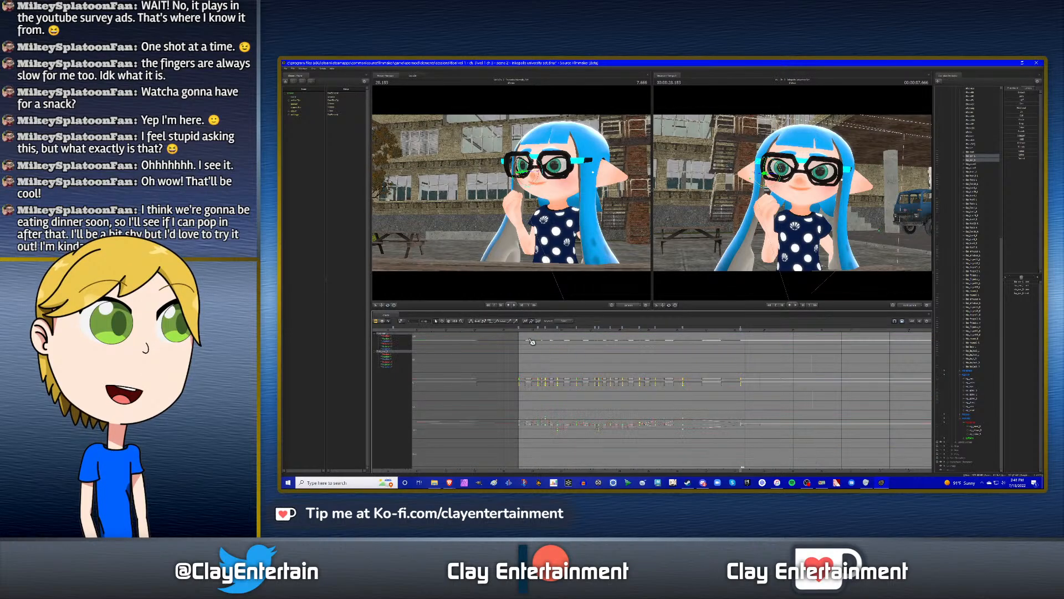
{"action": "left_click", "coordinate": [626, 367]}
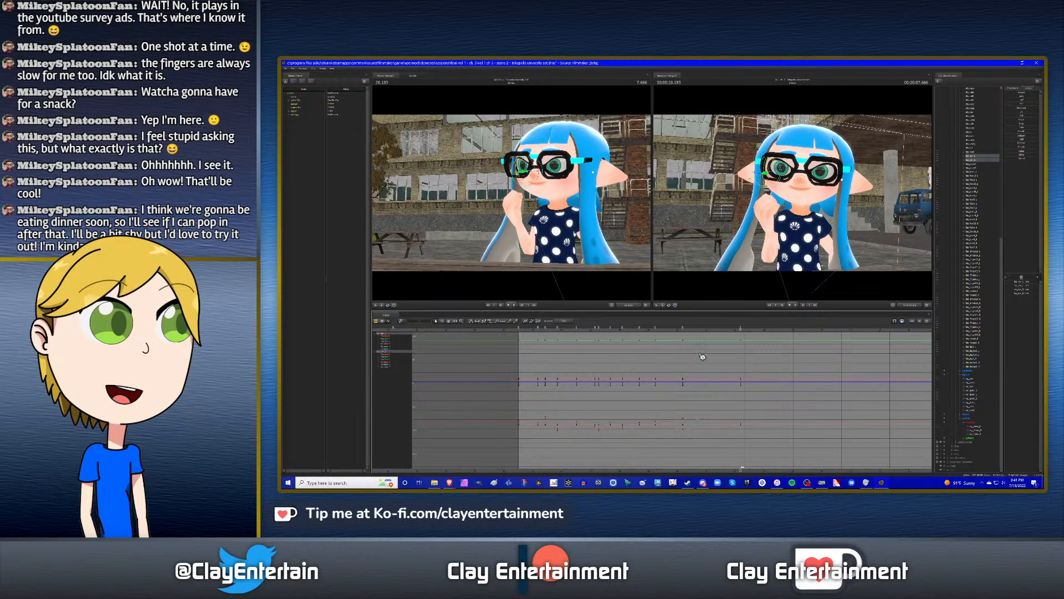
{"action": "key", "text": "Up"}
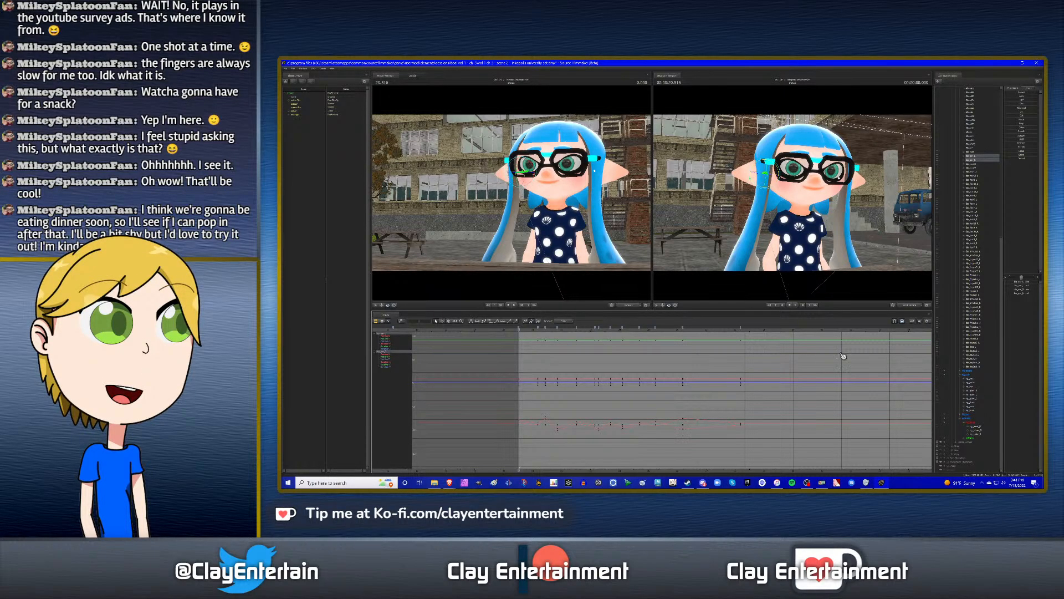
{"action": "key", "text": "space"}
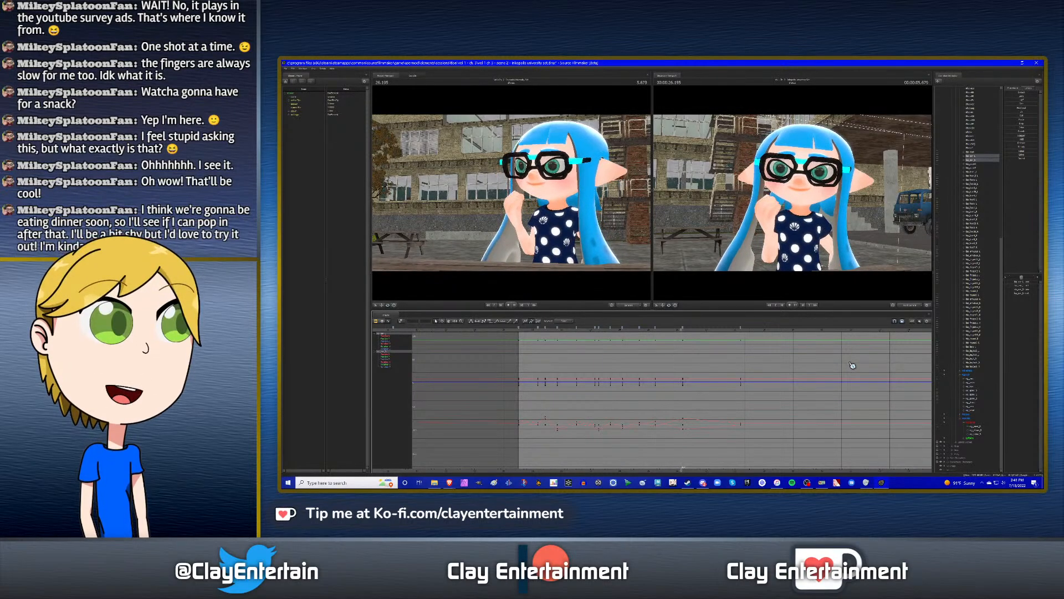
{"action": "key", "text": "space"}
- Fine-tune the ears' rotation individually at 5.666 s and 7.666 s, then reselect both ear controls
{"action": "left_click", "coordinate": [973, 158]}
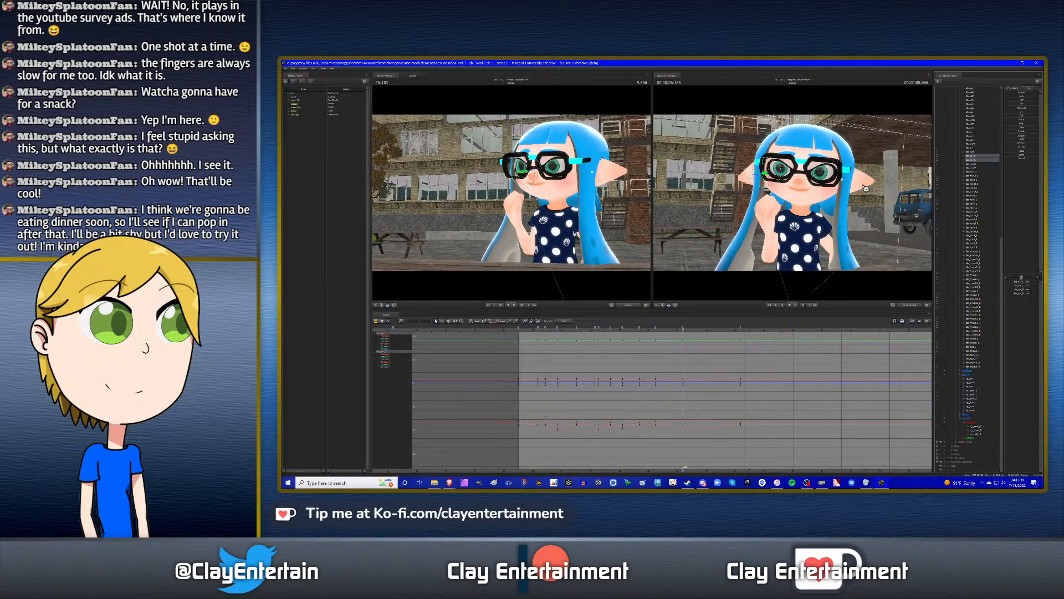
{"action": "left_click", "coordinate": [843, 178], "text": "ctrl"}
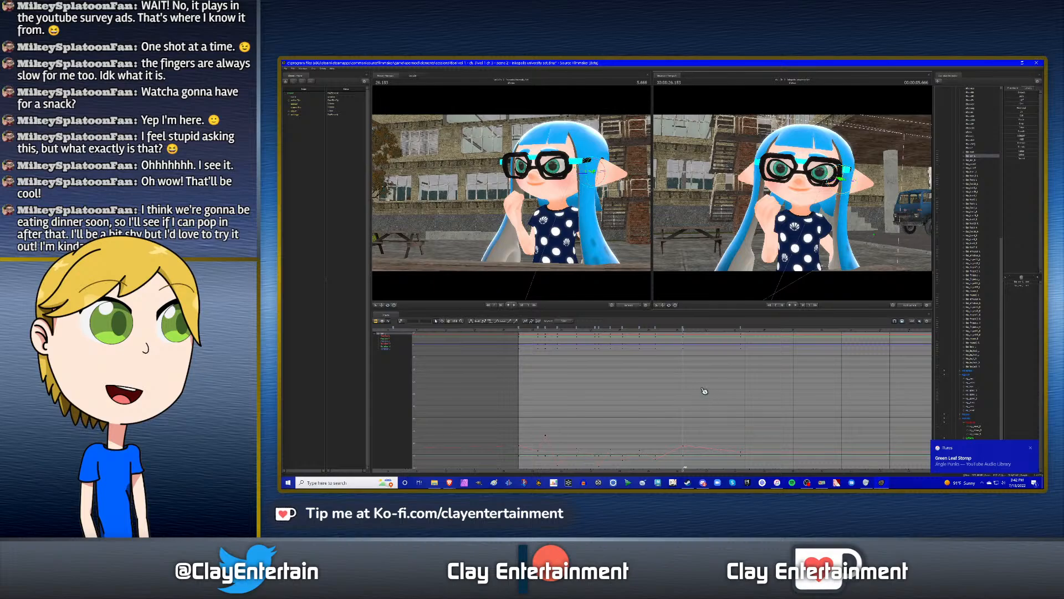
{"action": "left_click", "coordinate": [652, 330]}
{"action": "key", "text": "space"}
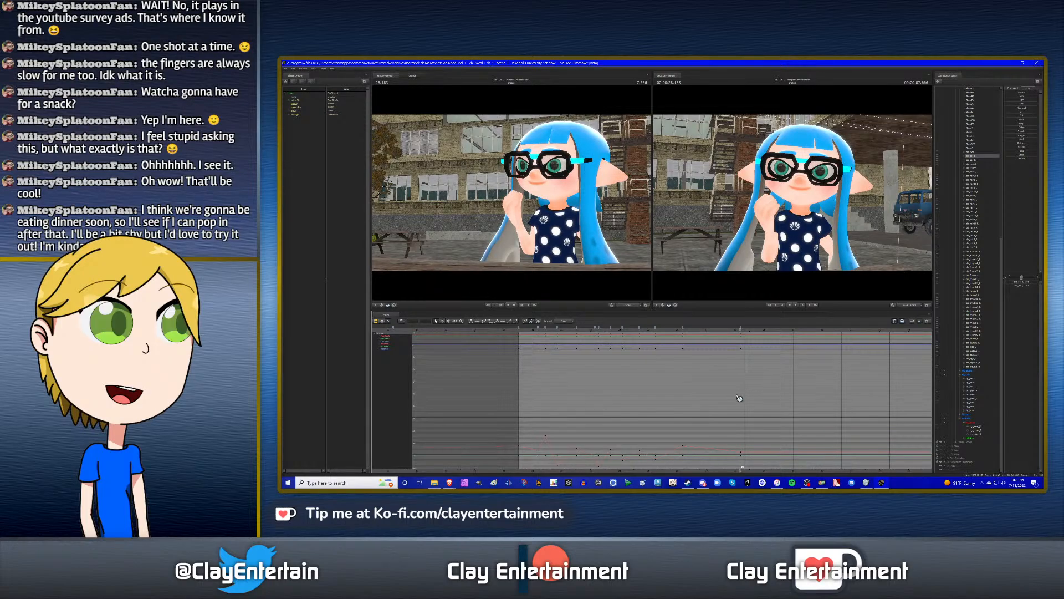
{"action": "key", "text": "space"}
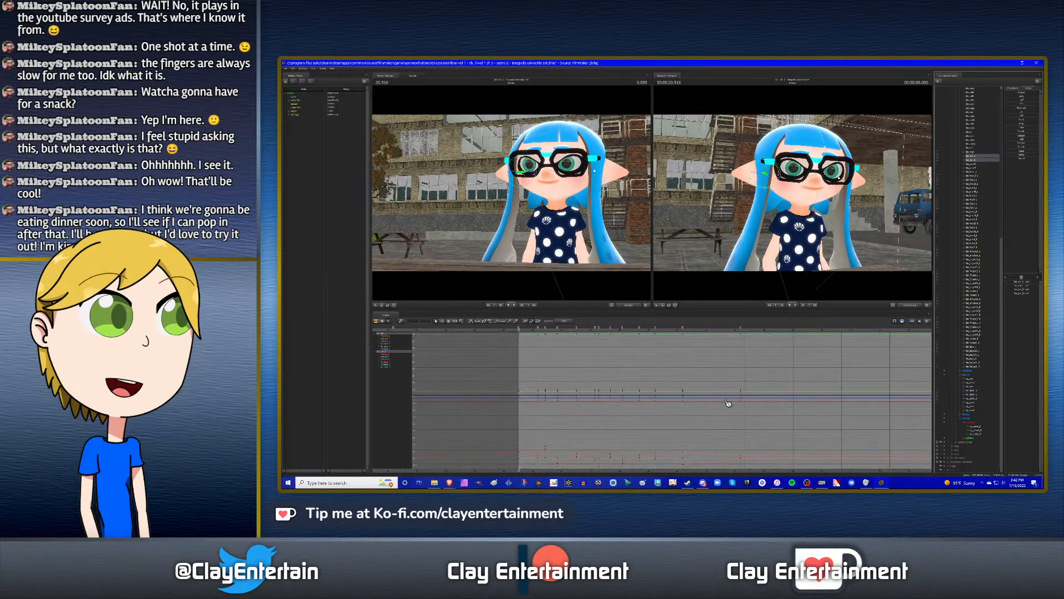
- Play back the shot from its start to review the adjusted ear motion through 7.666 s
{"action": "scroll", "coordinate": [636, 430], "scroll_direction": "up", "scroll_amount": 2}
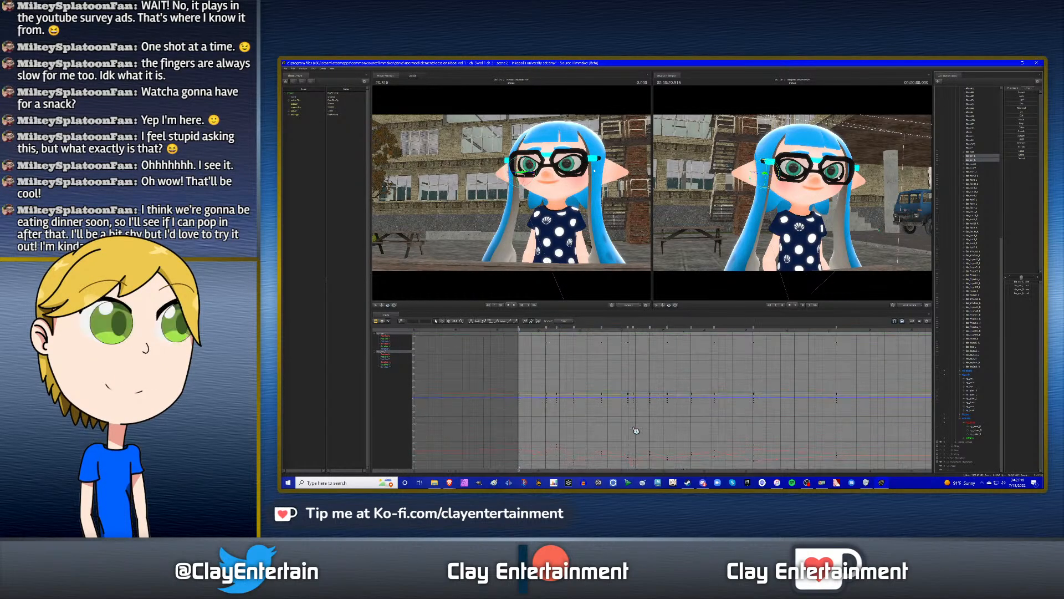
{"action": "key", "text": "space"}
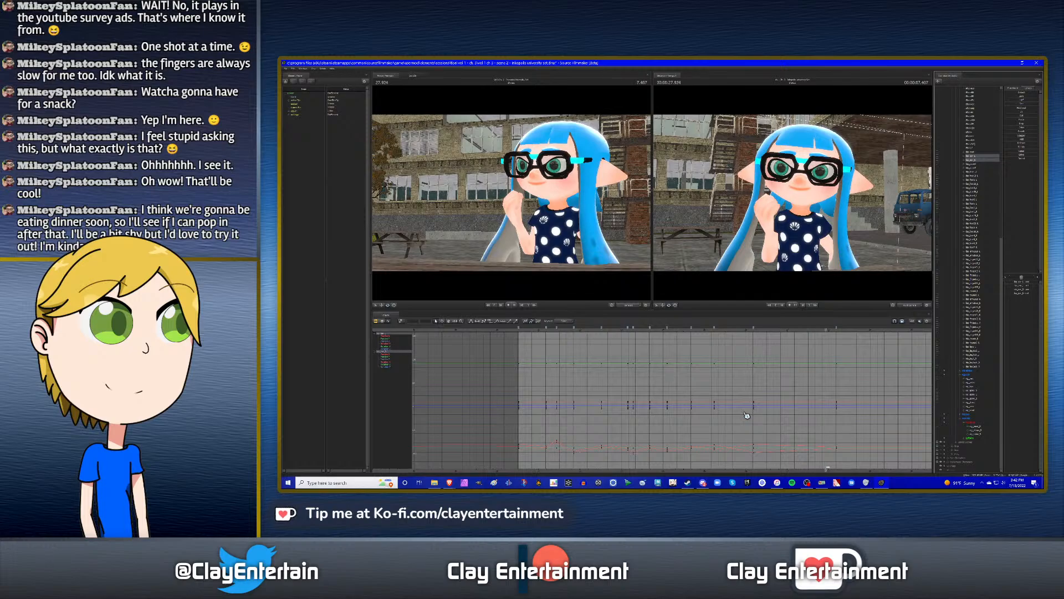
{"action": "key", "text": "Left"}
{"action": "key", "text": "Left"}
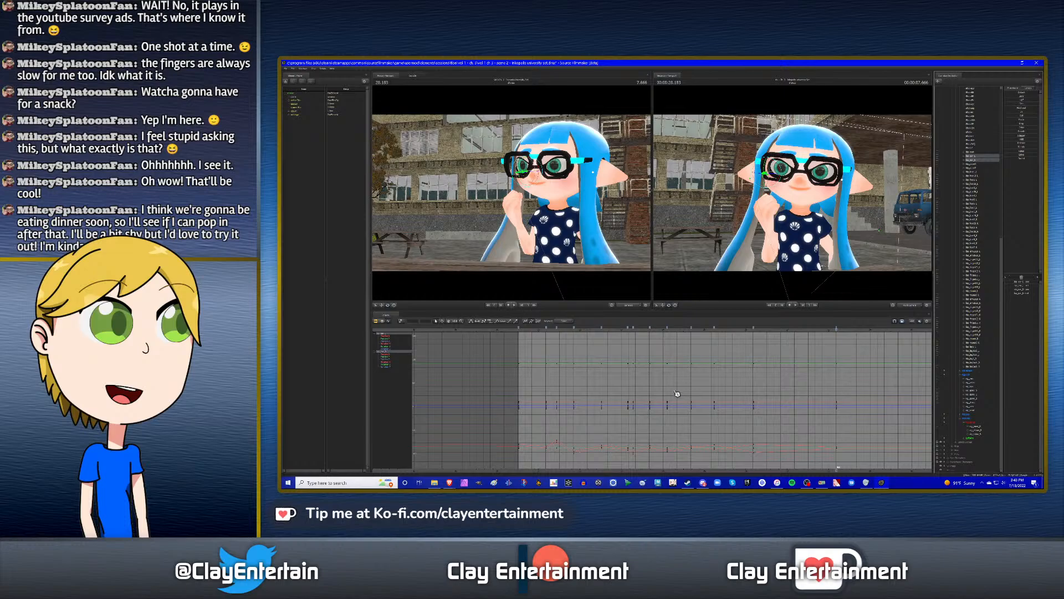
- Step frame by frame through the ear animation from 0.400 s to 0.666 s
{"action": "left_click", "coordinate": [537, 330]}
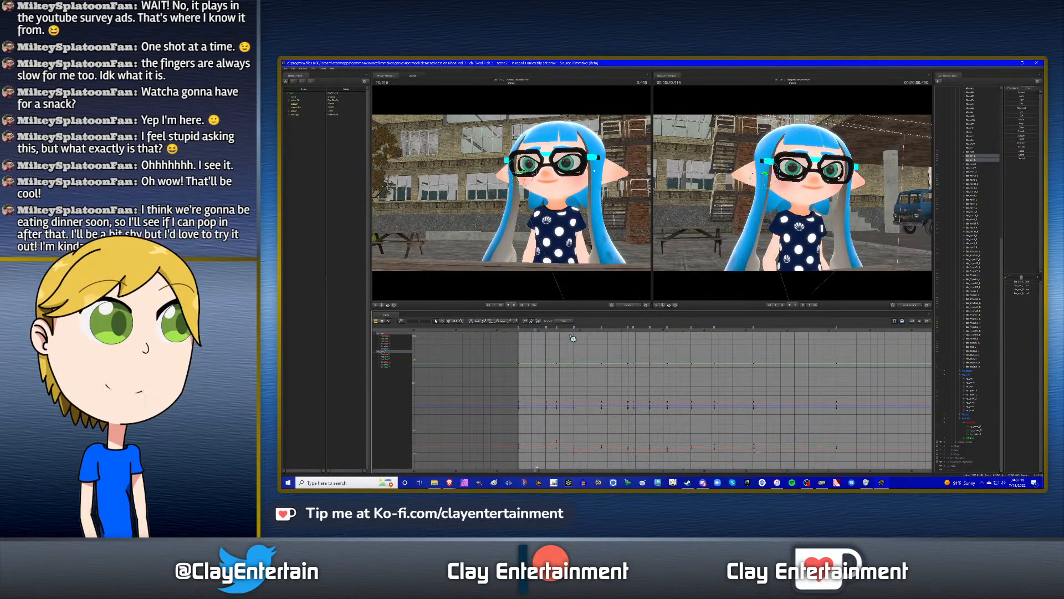
{"action": "key", "text": "Right"}
{"action": "key", "text": "Right"}
{"action": "key", "text": "Right"}
{"action": "key", "text": "Right"}
{"action": "key", "text": "Right"}
{"action": "key", "text": "Right"}
{"action": "key", "text": "Right"}
{"action": "key", "text": "Right"}
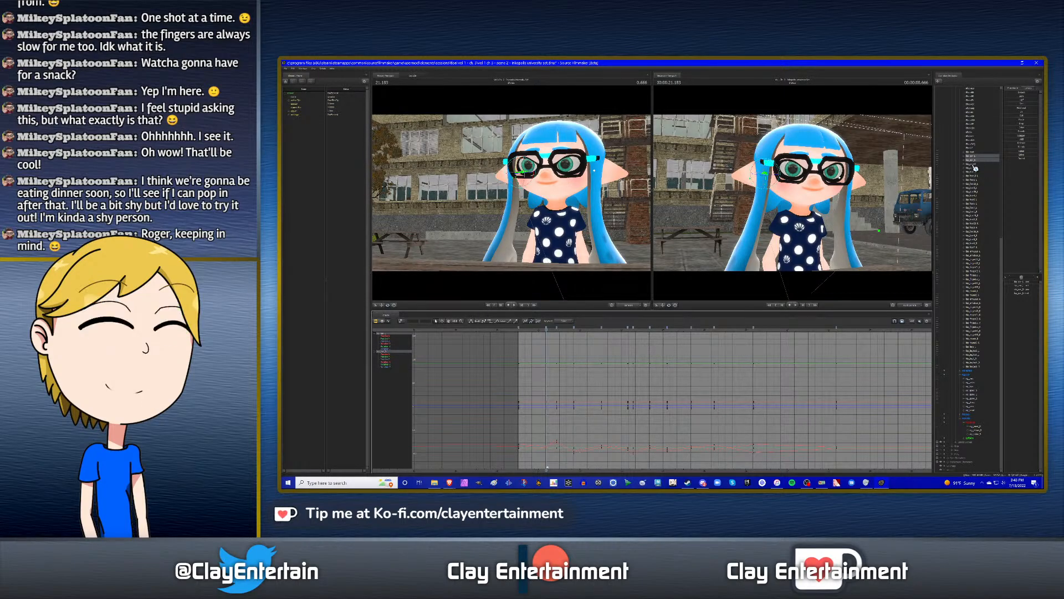
- Keyframe the two back-hair controls at 0.666 s
{"action": "left_click", "coordinate": [973, 164]}
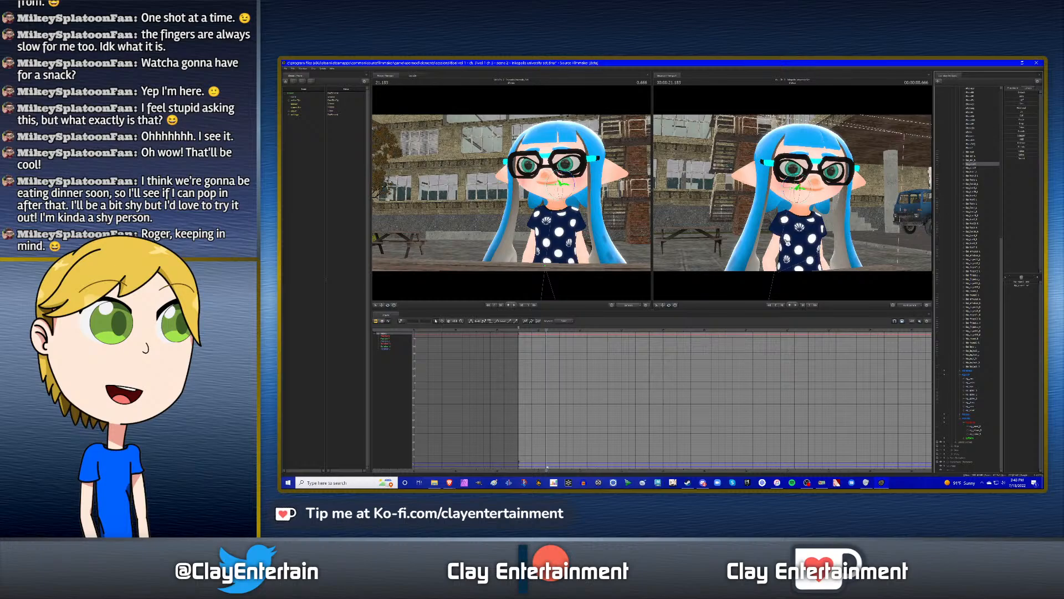
{"action": "left_click_drag", "start_coordinate": [747, 237], "coordinate": [881, 238], "text": "alt"}
{"action": "left_click_drag", "start_coordinate": [782, 171], "coordinate": [799, 185], "text": "alt"}
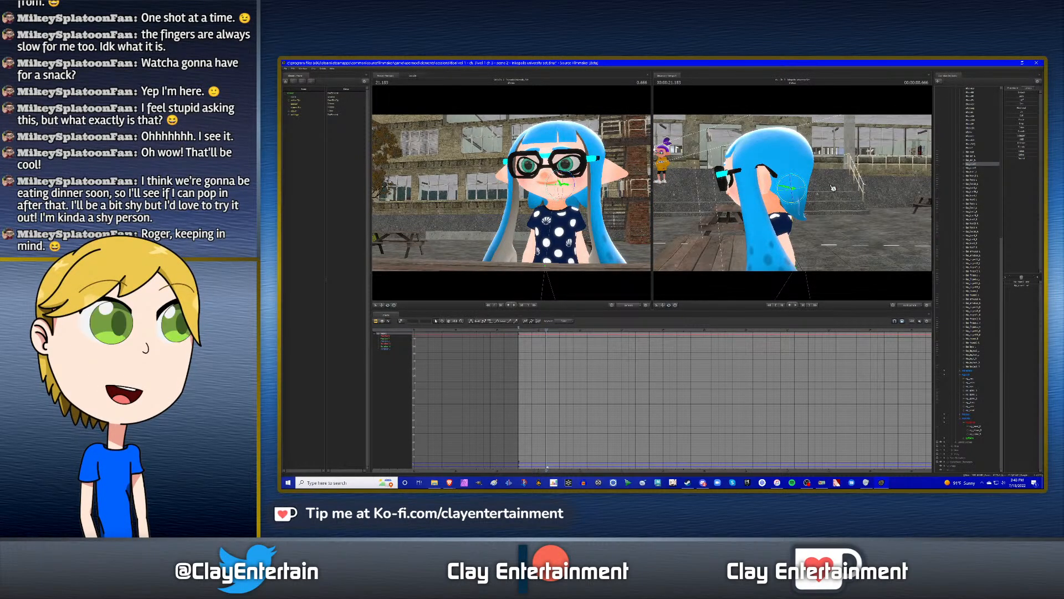
{"action": "left_click", "coordinate": [814, 229]}
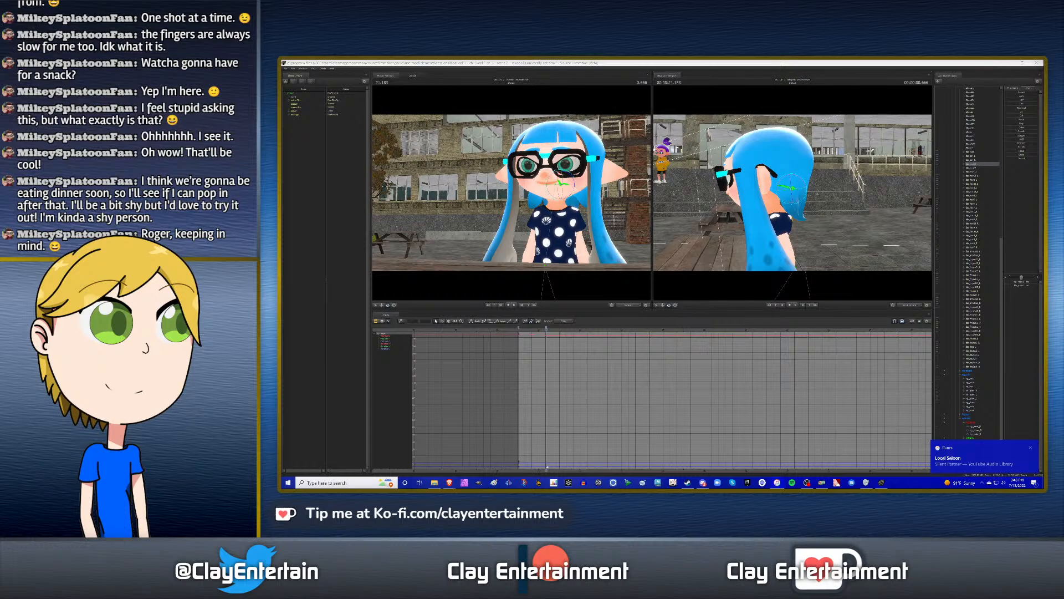
{"action": "left_click", "coordinate": [746, 63]}
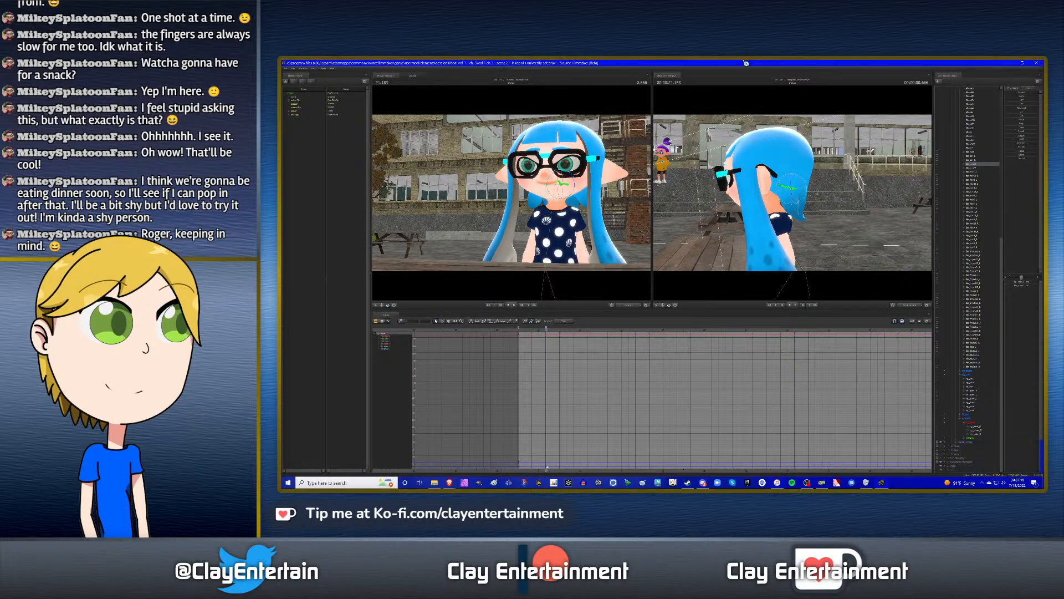
{"action": "key", "text": "w"}
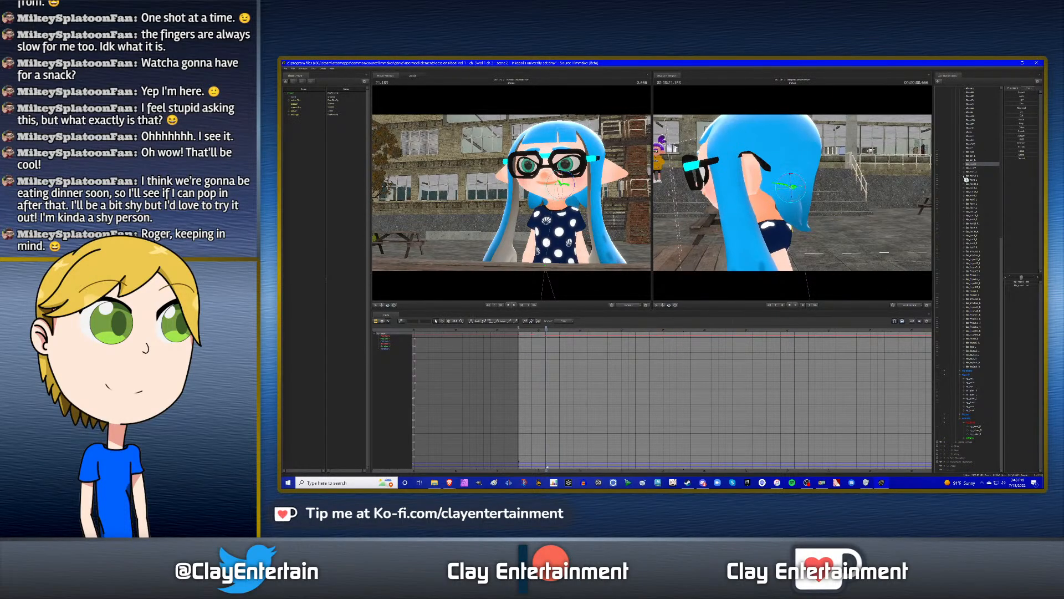
{"action": "left_click", "coordinate": [803, 194]}
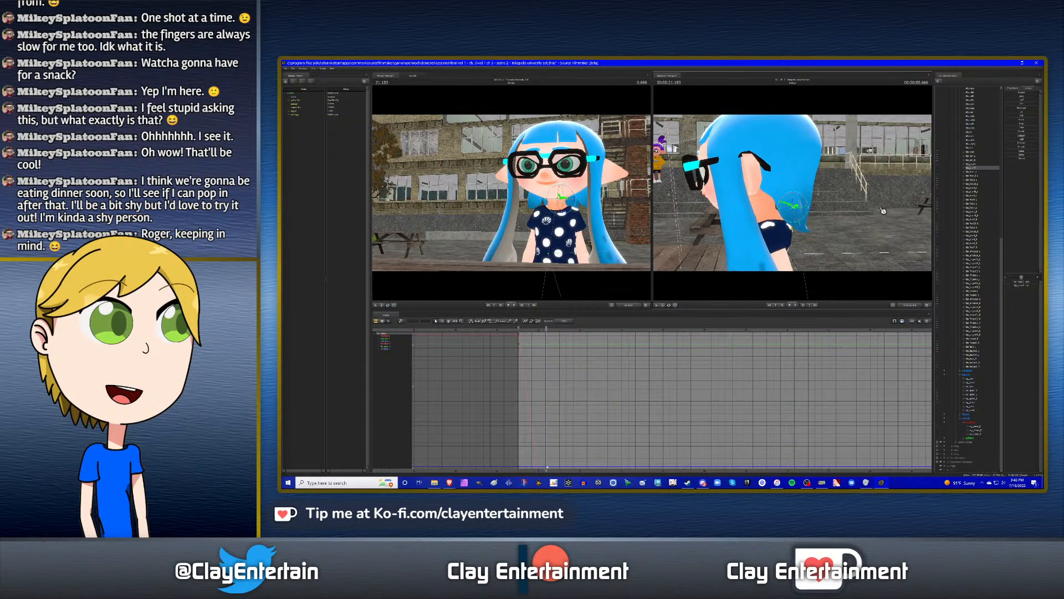
{"action": "left_click", "coordinate": [798, 177]}
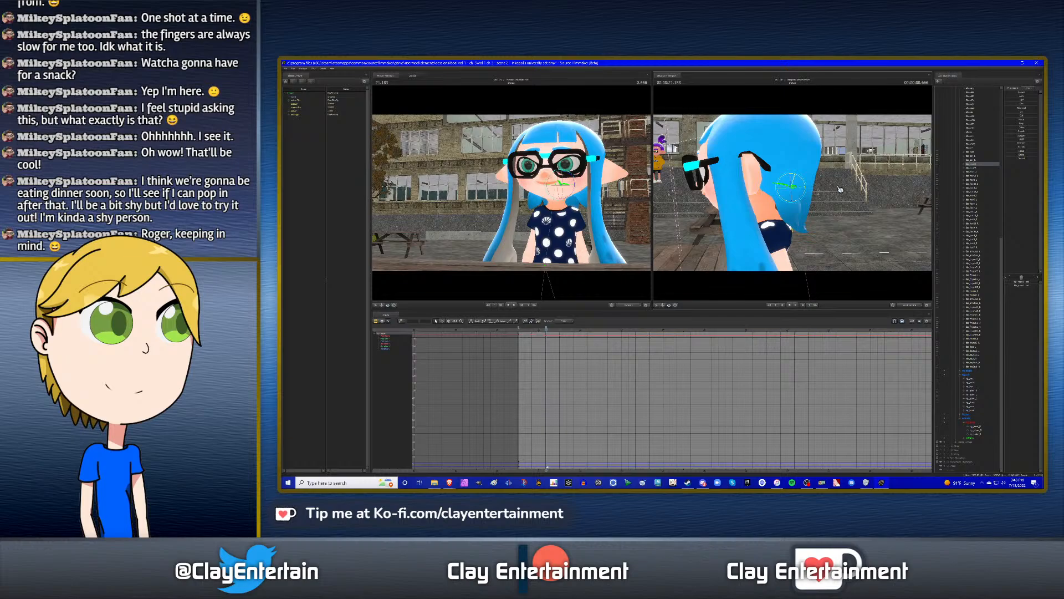
{"action": "left_click", "coordinate": [978, 164]}
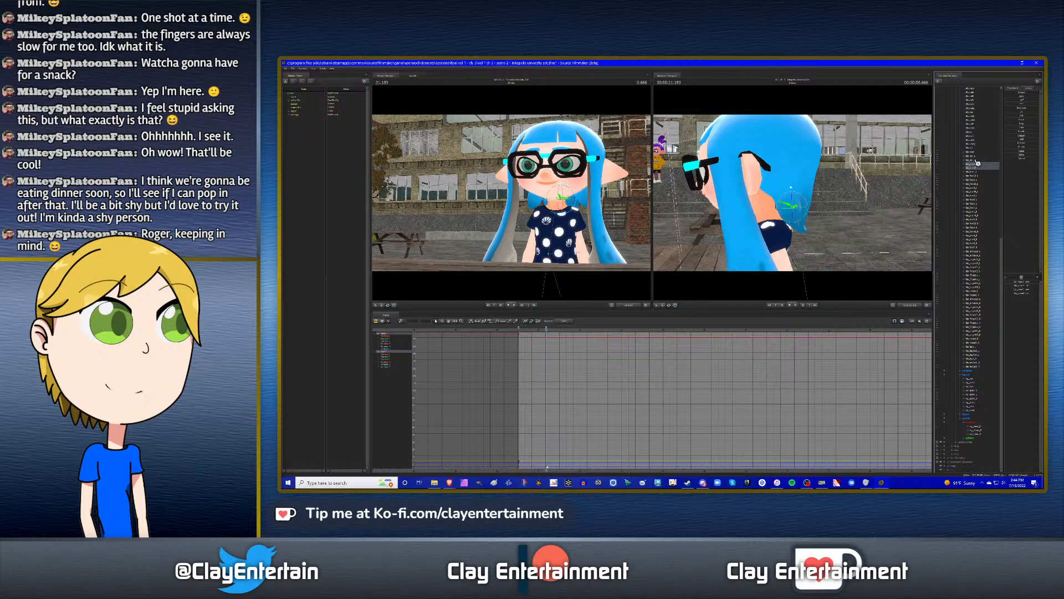
- Using the ear control's next key as the timing reference, move the back-hair controls' 0.666 s keyframe to 0.916 s
{"action": "left_click", "coordinate": [978, 161], "text": "ctrl"}
{"action": "key", "text": "Down"}
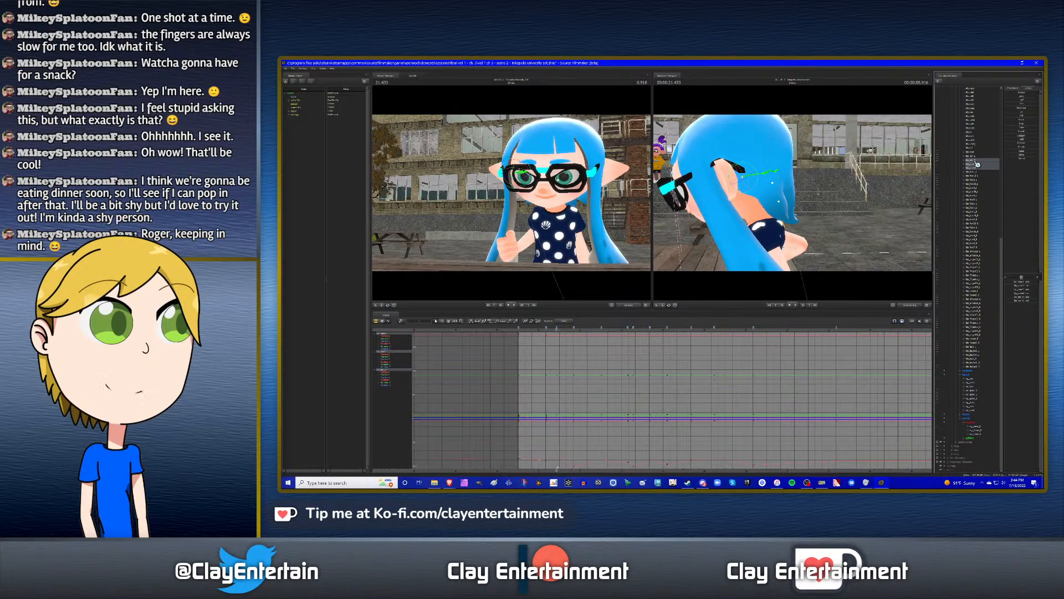
{"action": "left_click", "coordinate": [978, 165]}
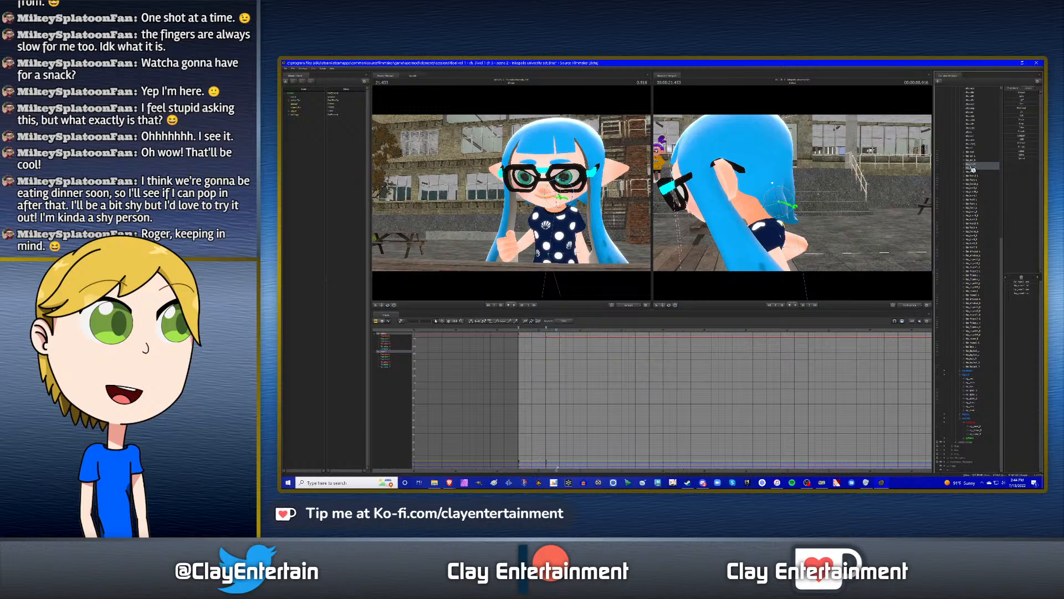
{"action": "scroll", "coordinate": [547, 362], "scroll_direction": "up", "scroll_amount": 3}
{"action": "scroll", "coordinate": [547, 361], "scroll_direction": "down", "scroll_amount": 3, "text": "ctrl"}
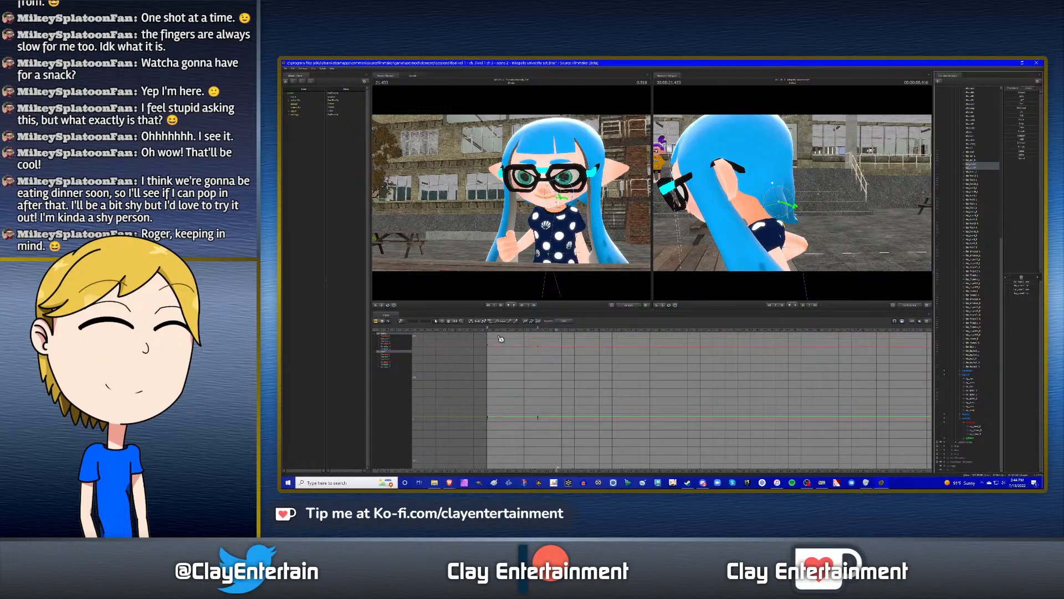
{"action": "left_click", "coordinate": [450, 322]}
{"action": "left_click_drag", "start_coordinate": [487, 364], "coordinate": [587, 364]}
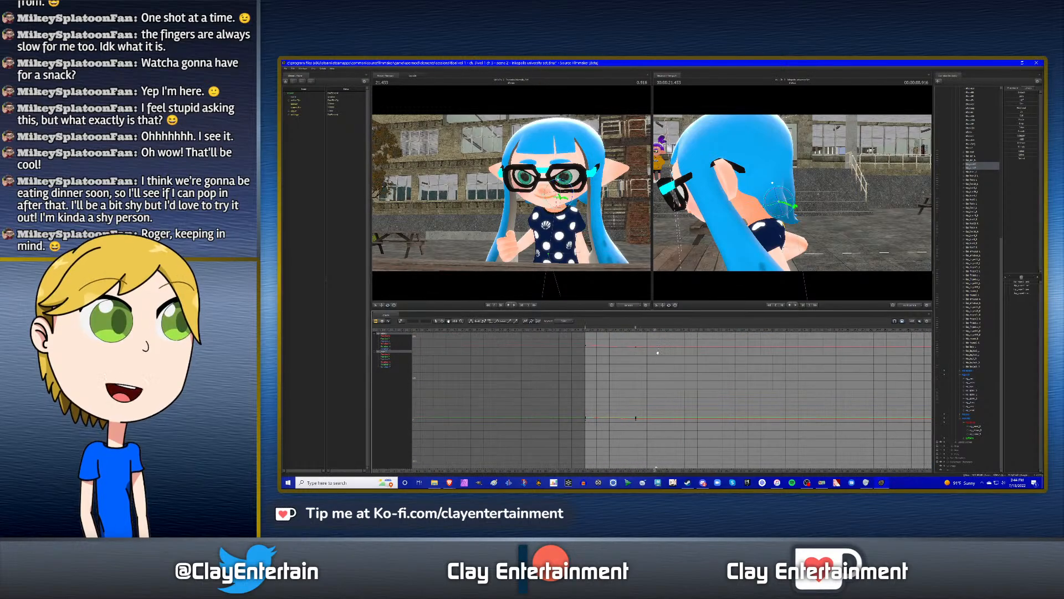
{"action": "left_click", "coordinate": [637, 328]}
{"action": "right_click", "coordinate": [637, 329]}
{"action": "left_click", "coordinate": [646, 343]}
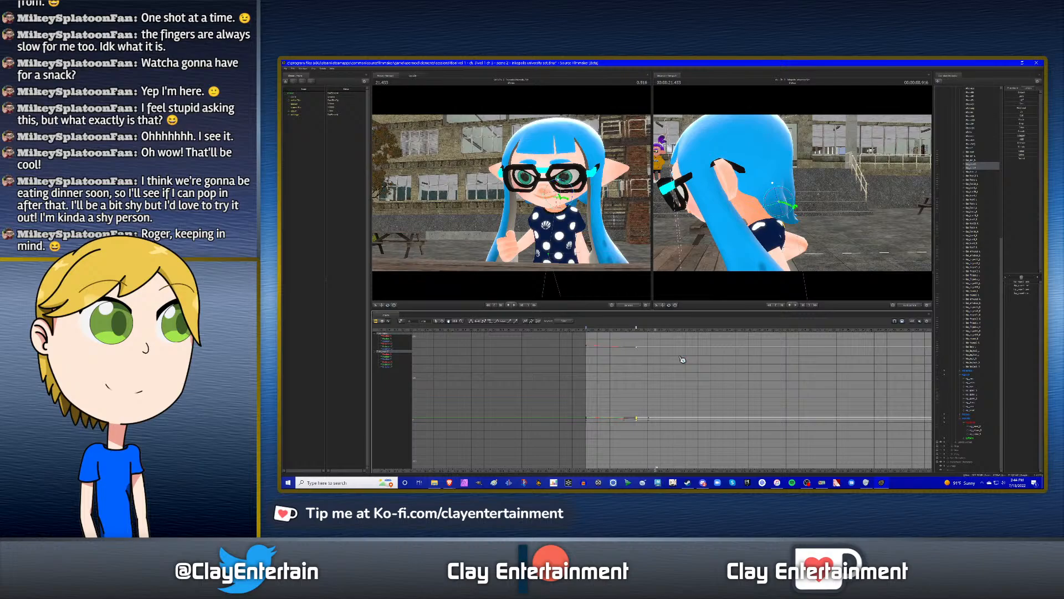
{"action": "key", "text": "Delete"}
{"action": "right_click", "coordinate": [656, 329]}
{"action": "left_click", "coordinate": [667, 349]}
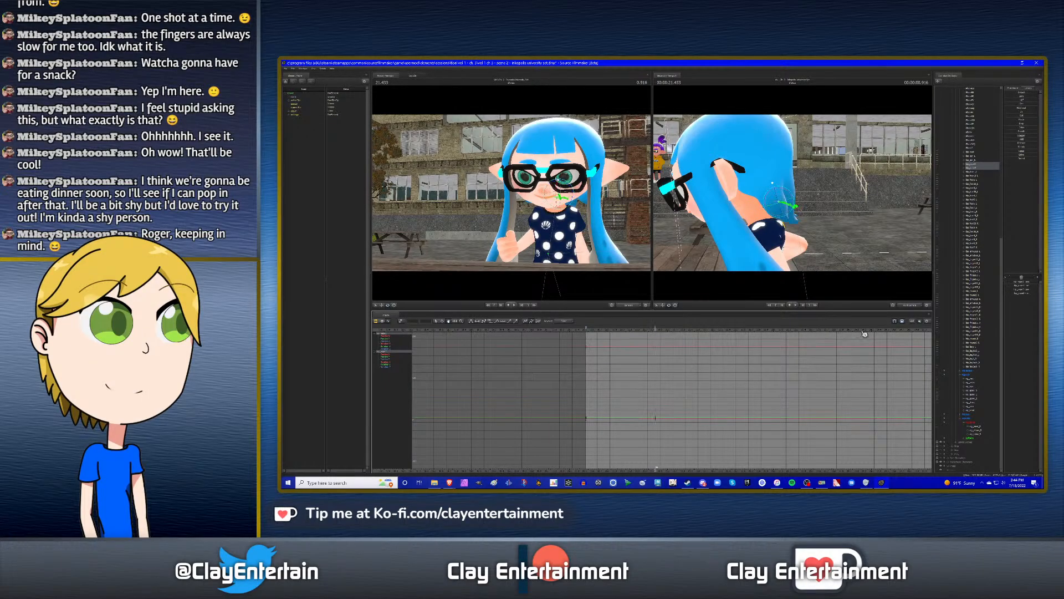
- Using the ear control's key as the timing reference, transfer the two back-hair controls' starting keyframe to 0.666 s
{"action": "left_click", "coordinate": [975, 161], "text": "ctrl"}
{"action": "key", "text": "Up"}
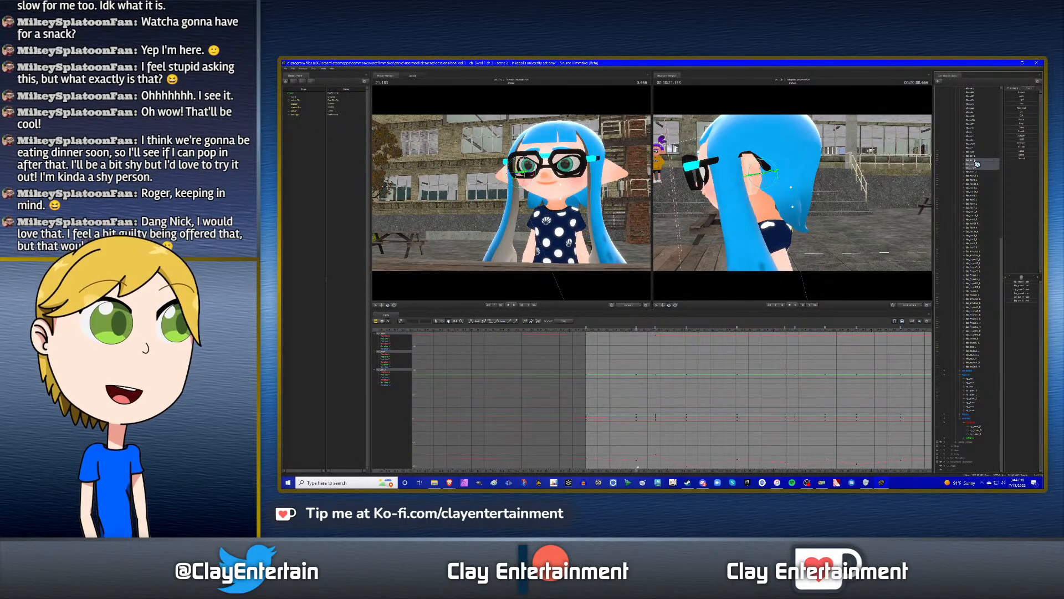
{"action": "key", "text": "ctrl+z"}
{"action": "right_click", "coordinate": [587, 331]}
{"action": "left_click", "coordinate": [595, 340]}
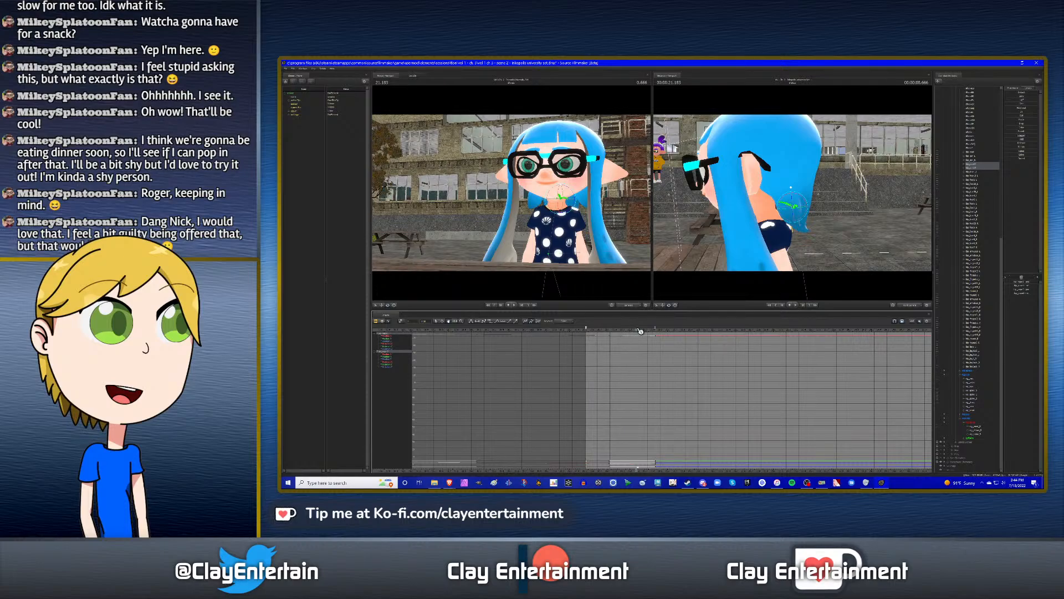
{"action": "key", "text": "Delete"}
{"action": "right_click", "coordinate": [651, 350]}
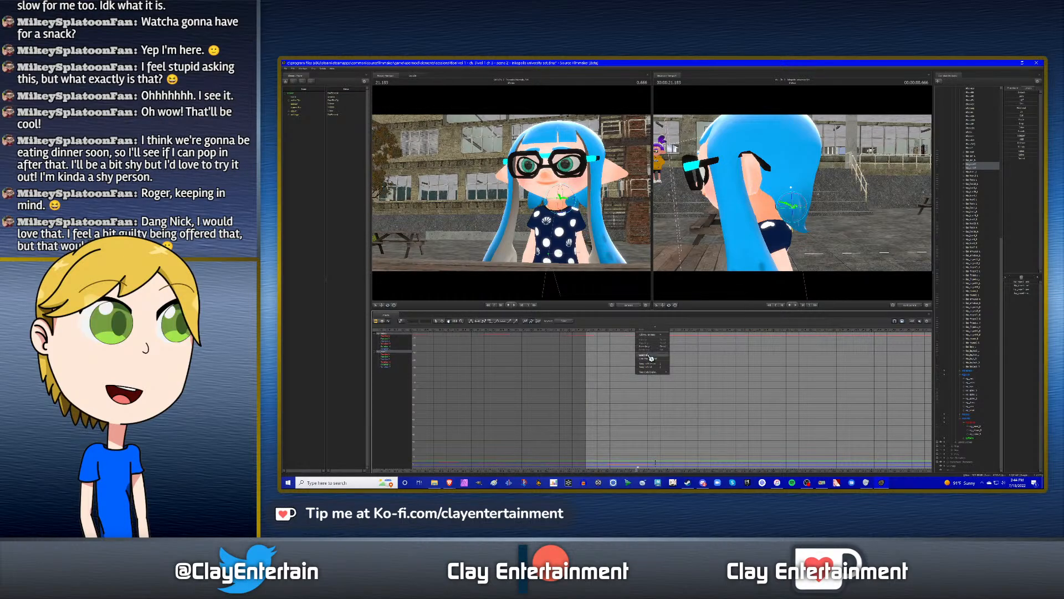
{"action": "left_click", "coordinate": [665, 377]}
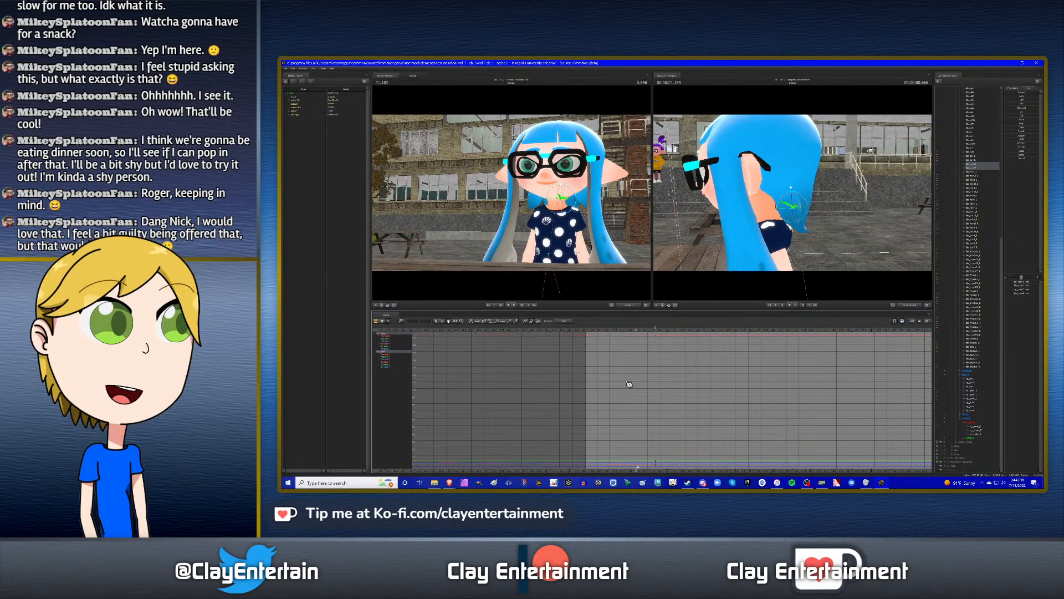
- Keyframe the two back-hair controls at 0.000 s and return to the 0.666 s keyframe
{"action": "scroll", "coordinate": [641, 380], "scroll_direction": "down", "scroll_amount": 3}
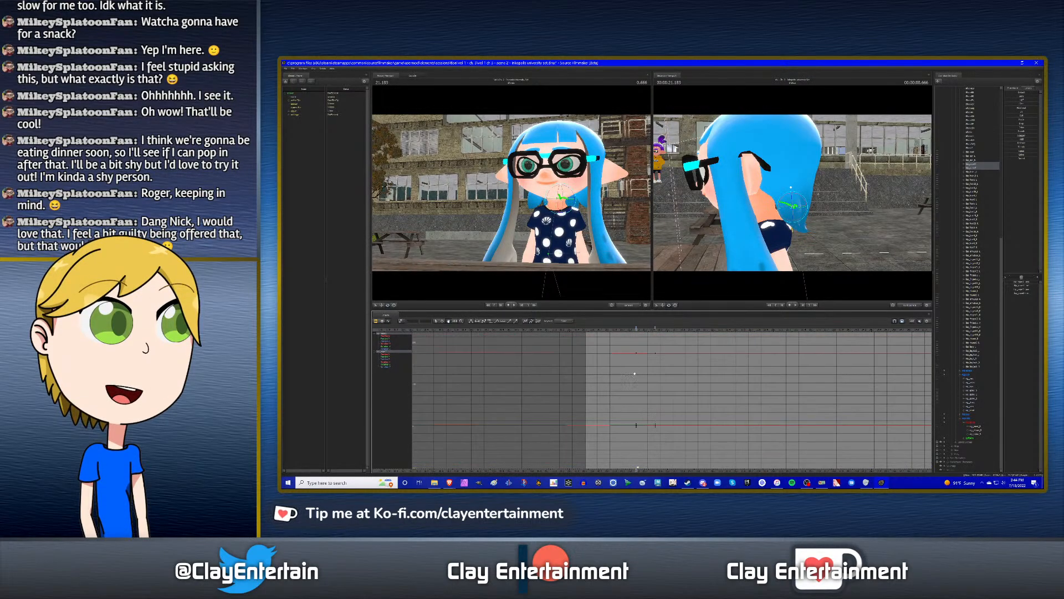
{"action": "left_click", "coordinate": [438, 322]}
{"action": "left_click_drag", "start_coordinate": [718, 486], "coordinate": [718, 485]}
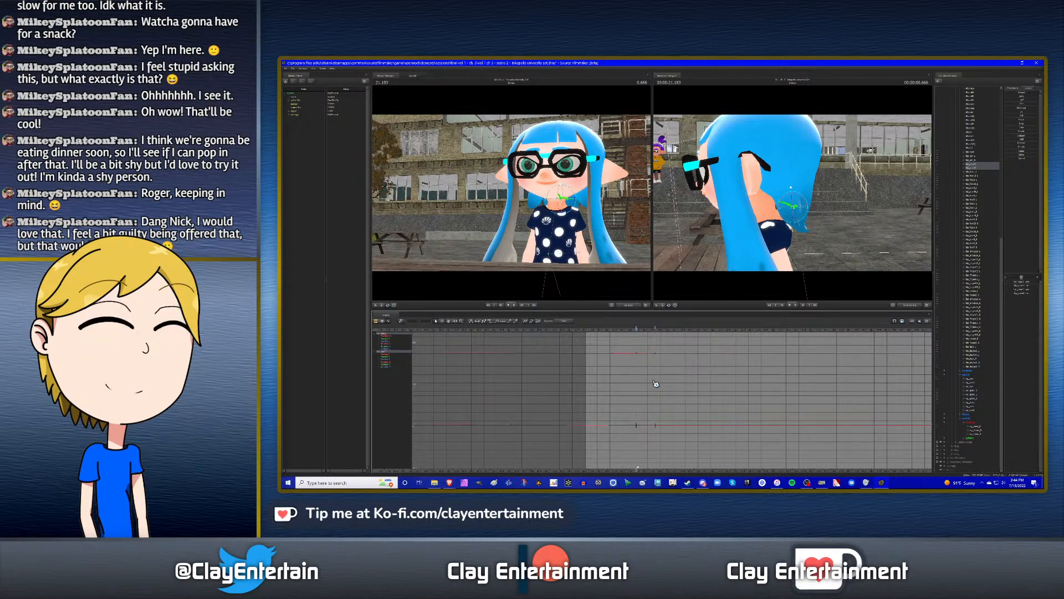
{"action": "left_click", "coordinate": [677, 381]}
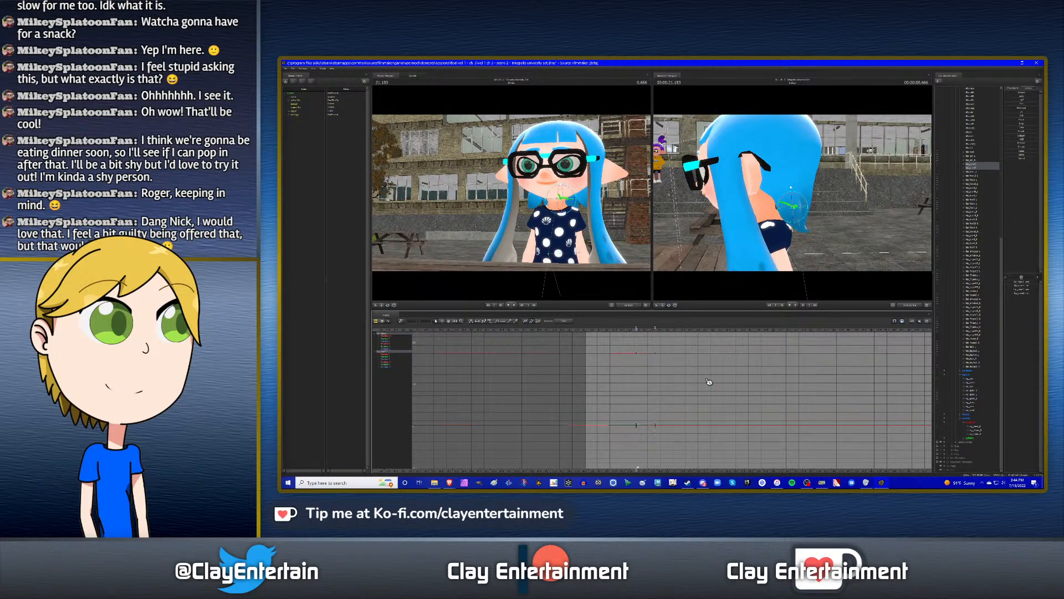
{"action": "key", "text": "Home"}
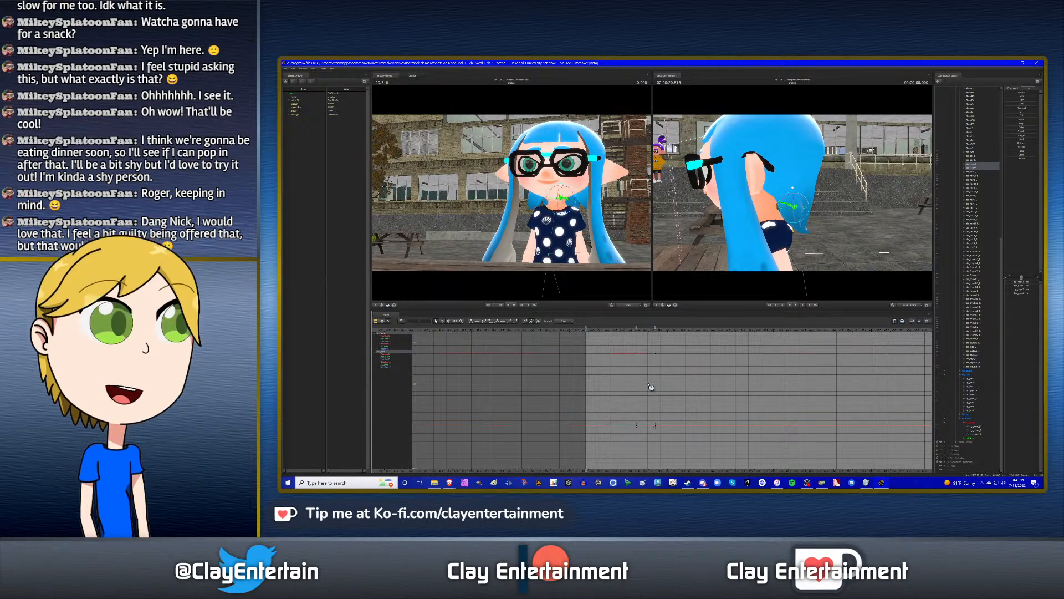
{"action": "left_click_drag", "start_coordinate": [563, 347], "coordinate": [670, 437]}
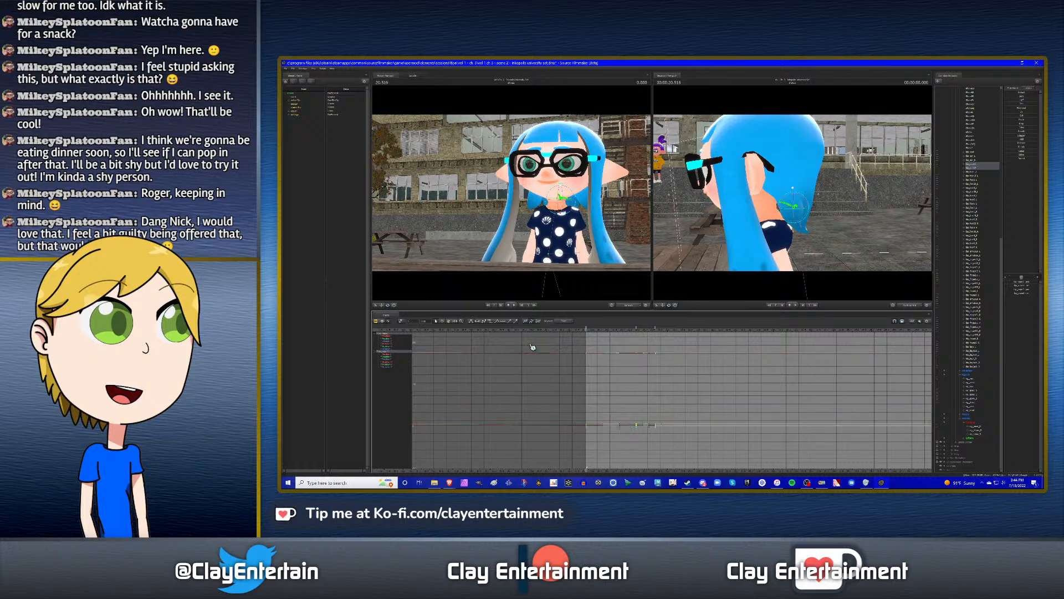
{"action": "left_click", "coordinate": [688, 404]}
{"action": "key", "text": "space"}
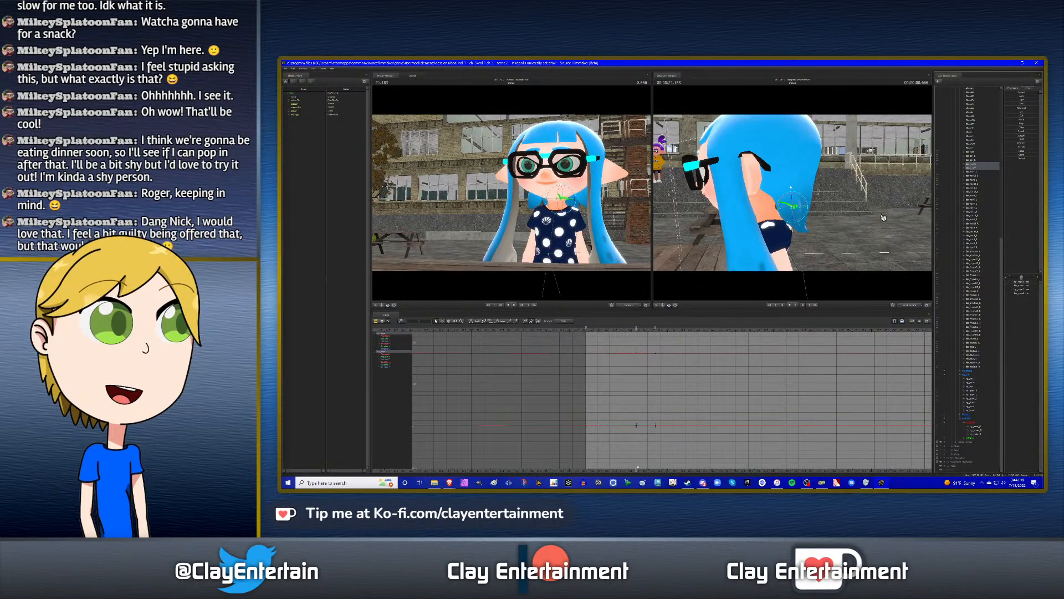
- Rotate the upper and lower back-hair controls at 0.666 s to swing the hair tip outward, and play back the motion
{"action": "left_click", "coordinate": [803, 179]}
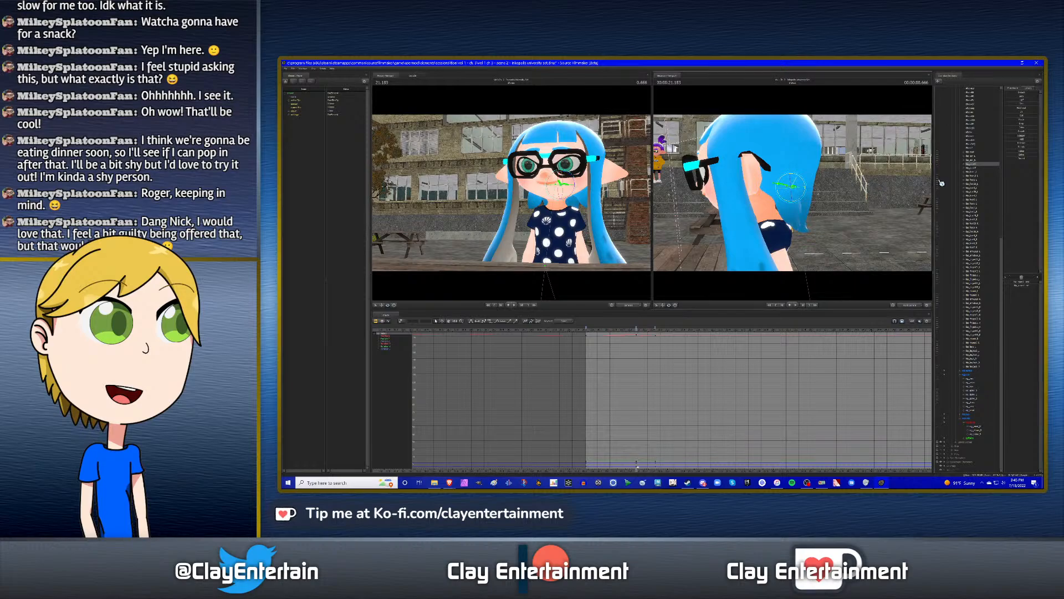
{"action": "left_click", "coordinate": [802, 179]}
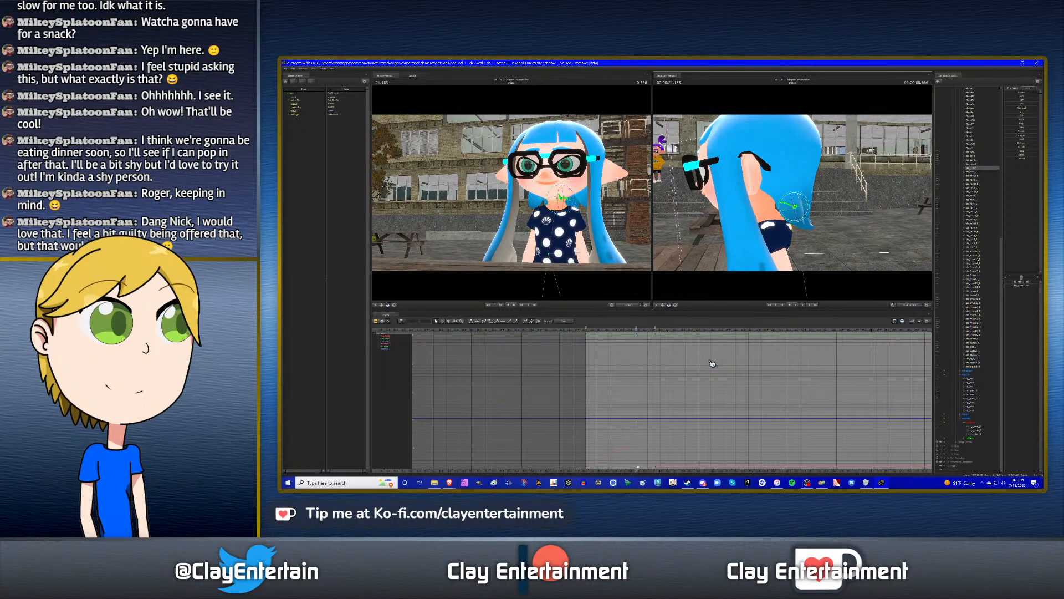
{"action": "scroll", "coordinate": [711, 363], "scroll_direction": "down", "scroll_amount": 4}
{"action": "scroll", "coordinate": [705, 394], "scroll_direction": "down", "scroll_amount": 3}
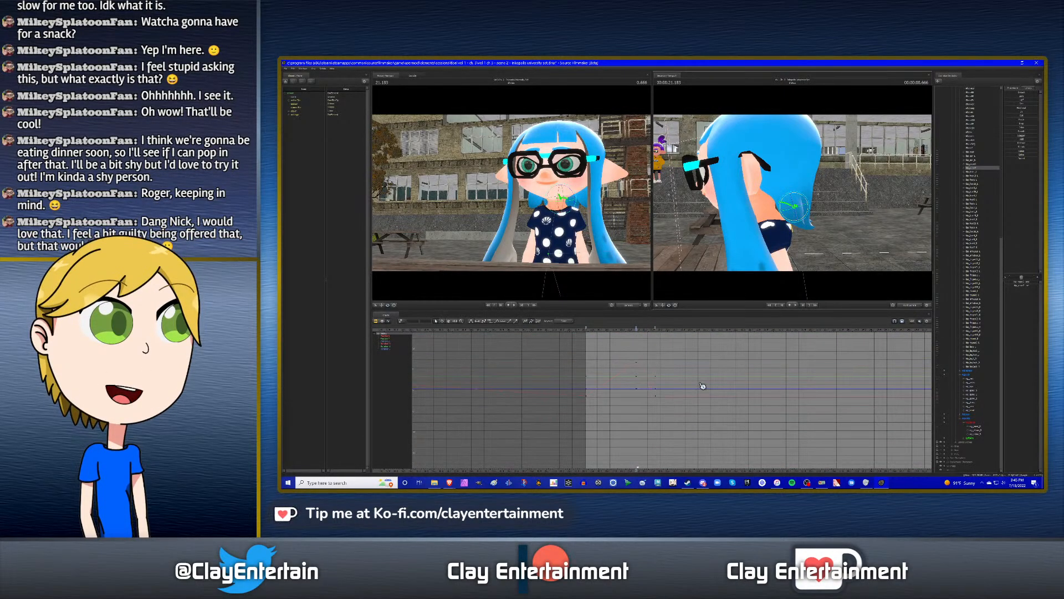
{"action": "key", "text": "space"}
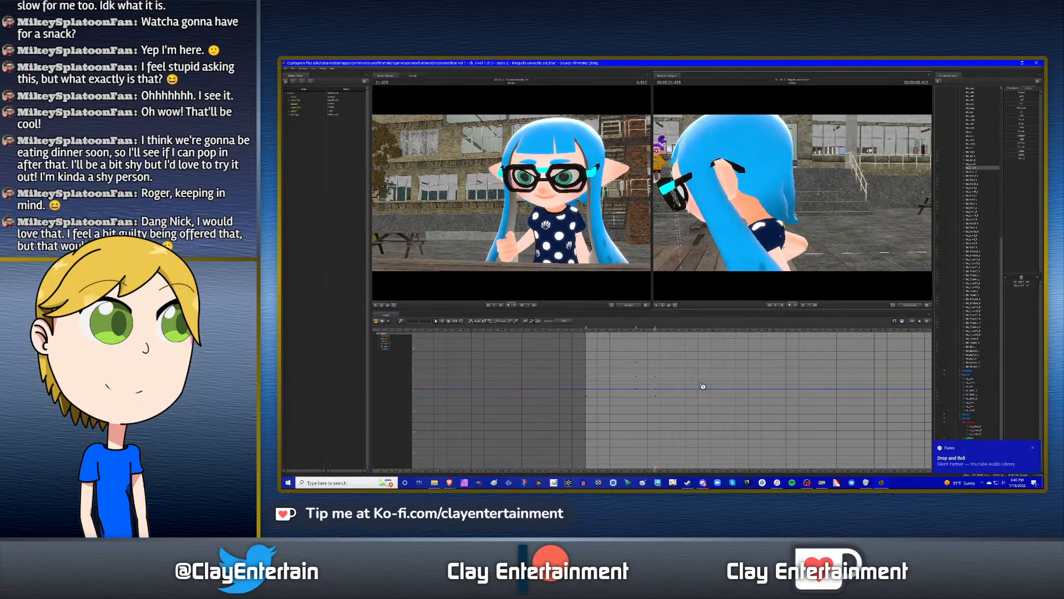
{"action": "key", "text": "Up"}
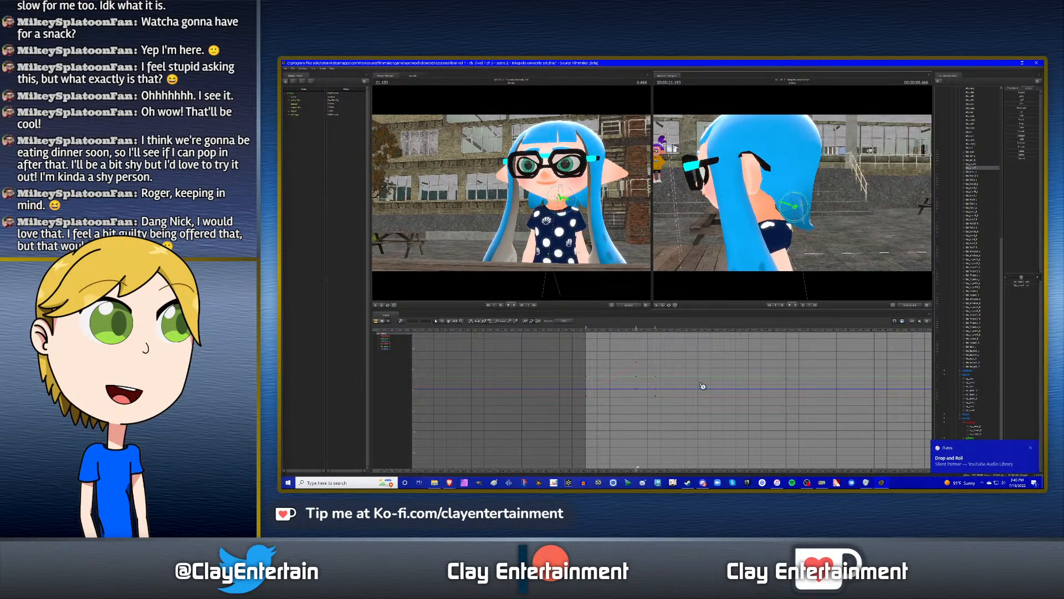
- Adjust the rotation of the upper and lower back-hair controls at 0.916 s, and review the motion through 1.000 s
{"action": "left_click", "coordinate": [971, 164]}
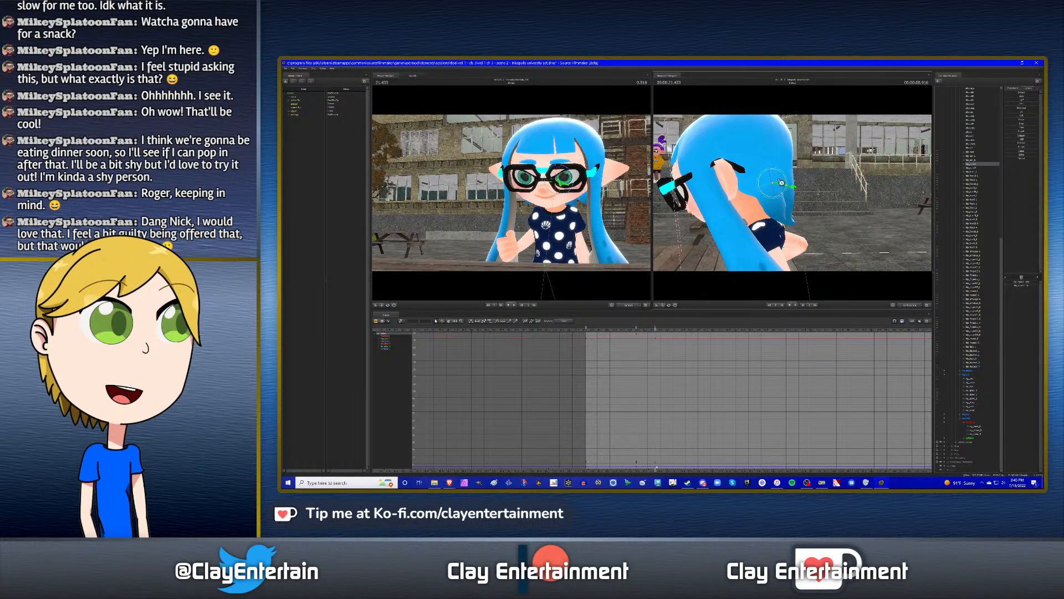
{"action": "left_click", "coordinate": [799, 212]}
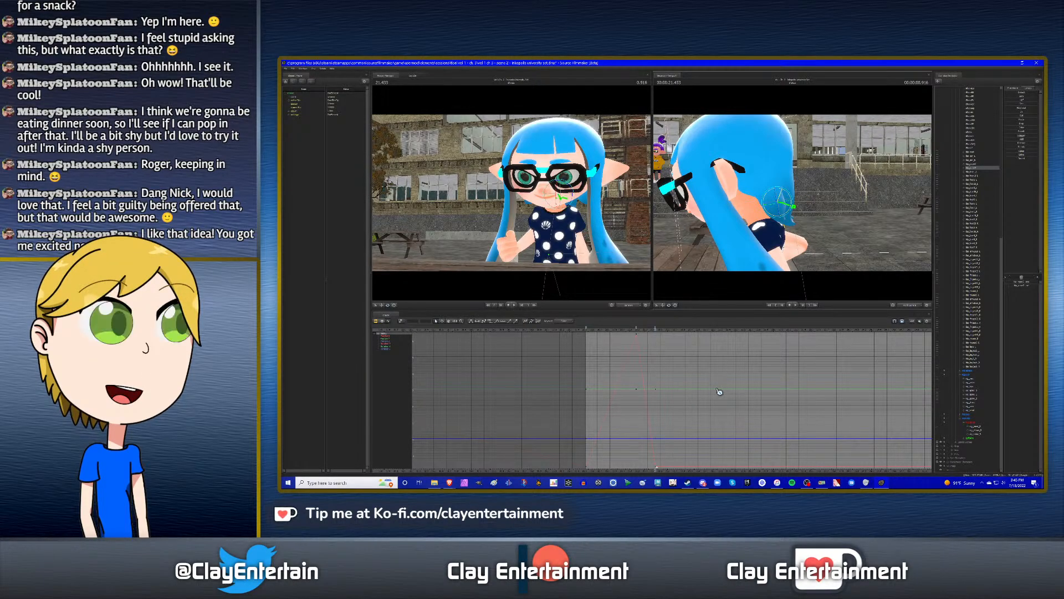
{"action": "scroll", "coordinate": [719, 391], "scroll_direction": "down", "scroll_amount": 3}
{"action": "left_click_drag", "start_coordinate": [656, 368], "coordinate": [602, 361]}
{"action": "key", "text": "space"}
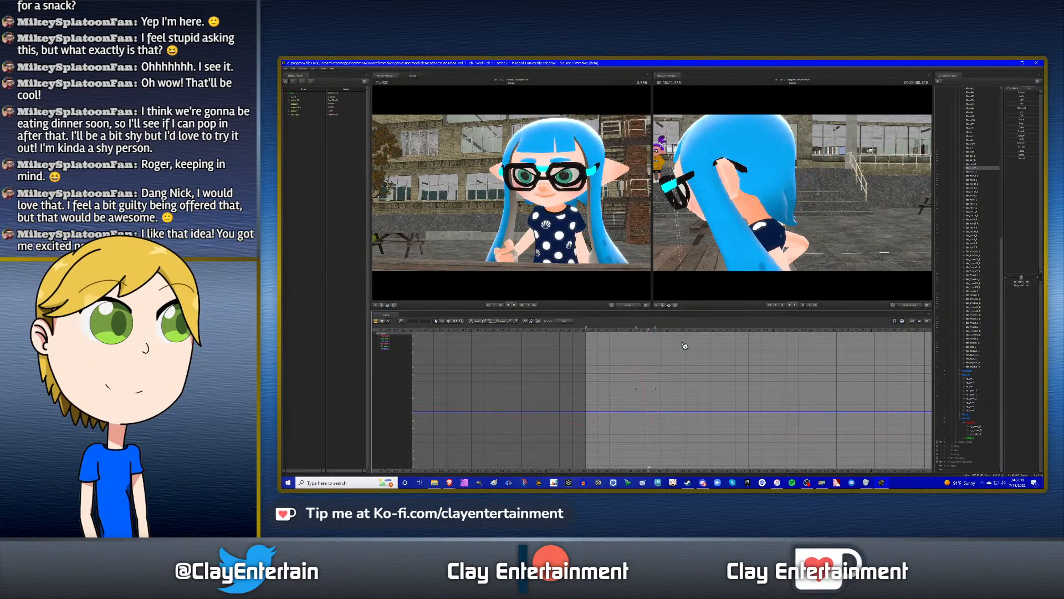
{"action": "left_click", "coordinate": [639, 329]}
{"action": "left_click_drag", "start_coordinate": [639, 329], "coordinate": [666, 331]}
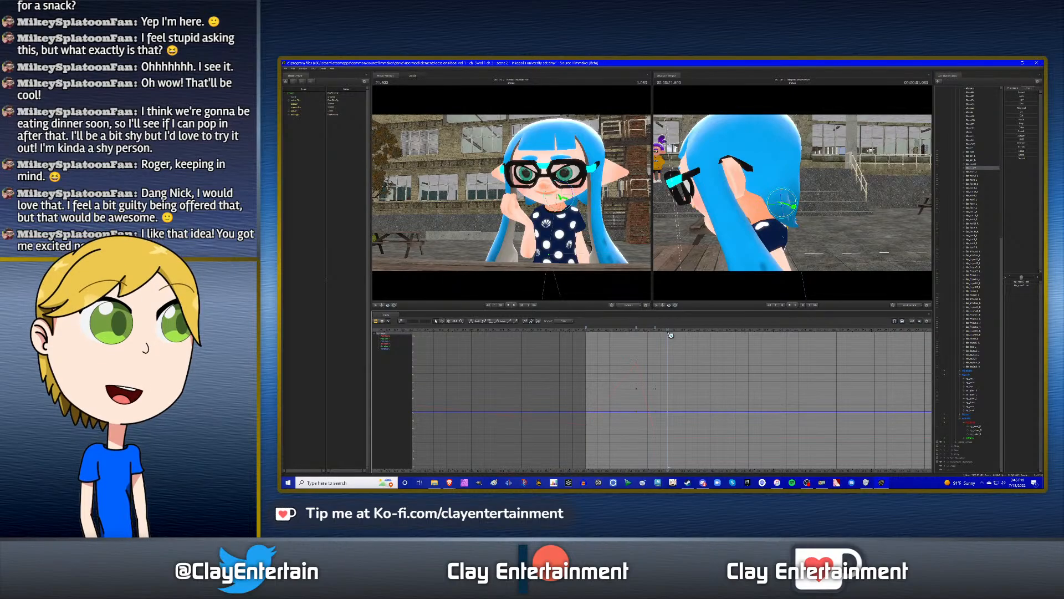
- Rotate the back-hair controls farther outward at the 0.666 s keyframe and play back the hair swing
{"action": "key", "text": "Up"}
{"action": "key", "text": "Up"}
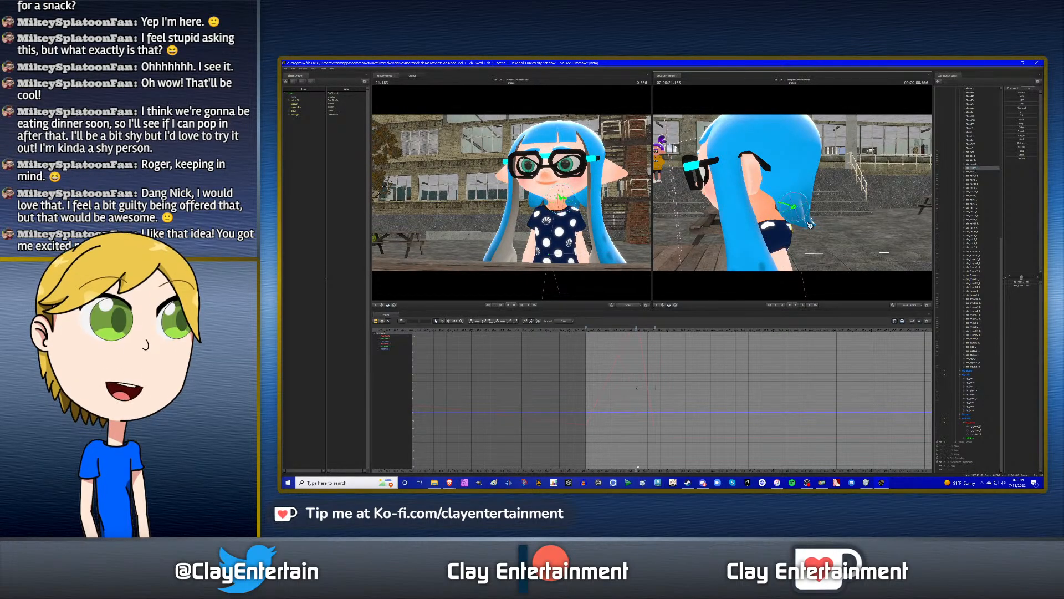
{"action": "left_click", "coordinate": [800, 180]}
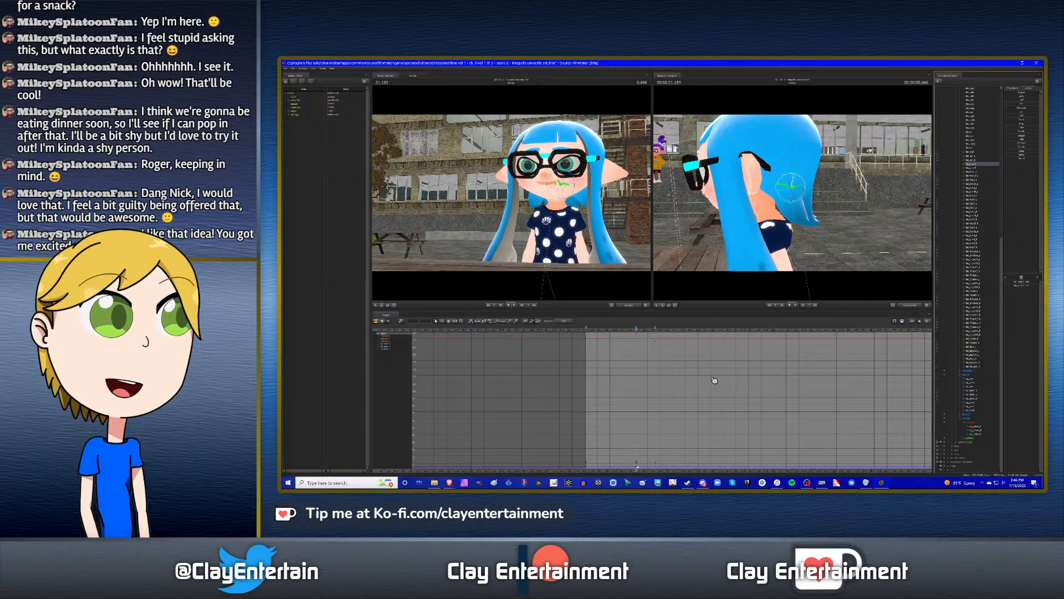
{"action": "scroll", "coordinate": [714, 380], "scroll_direction": "down", "scroll_amount": 2}
{"action": "key", "text": "space"}
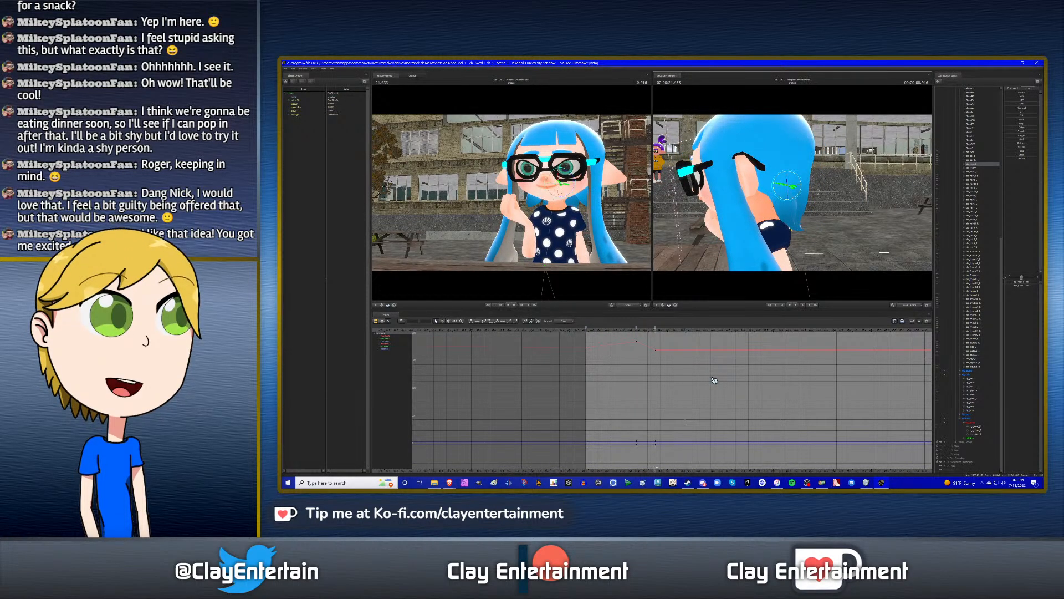
{"action": "key", "text": "space"}
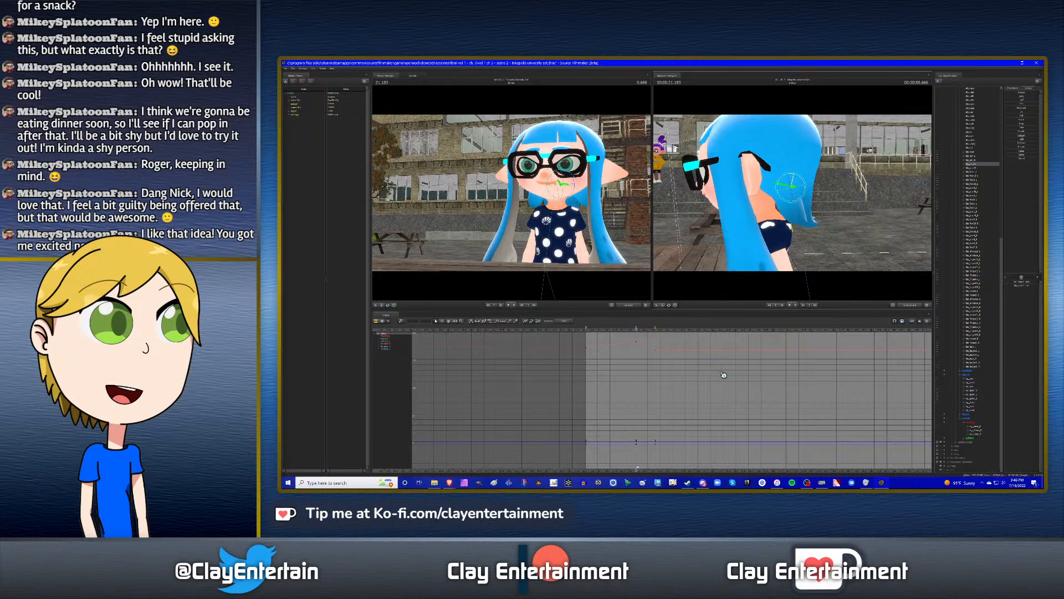
{"action": "key", "text": "space"}
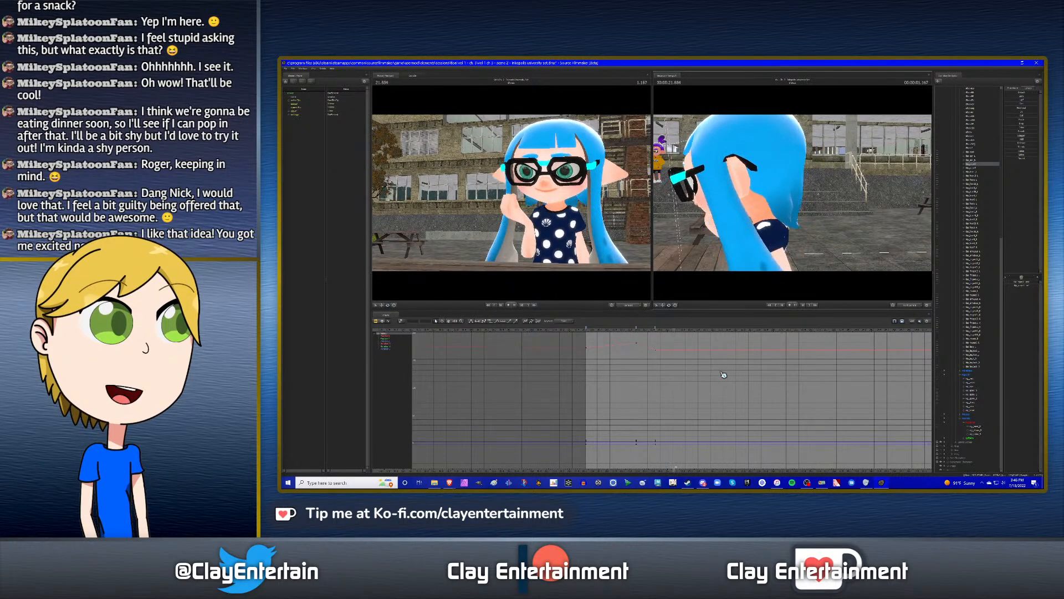
{"action": "key", "text": "space"}
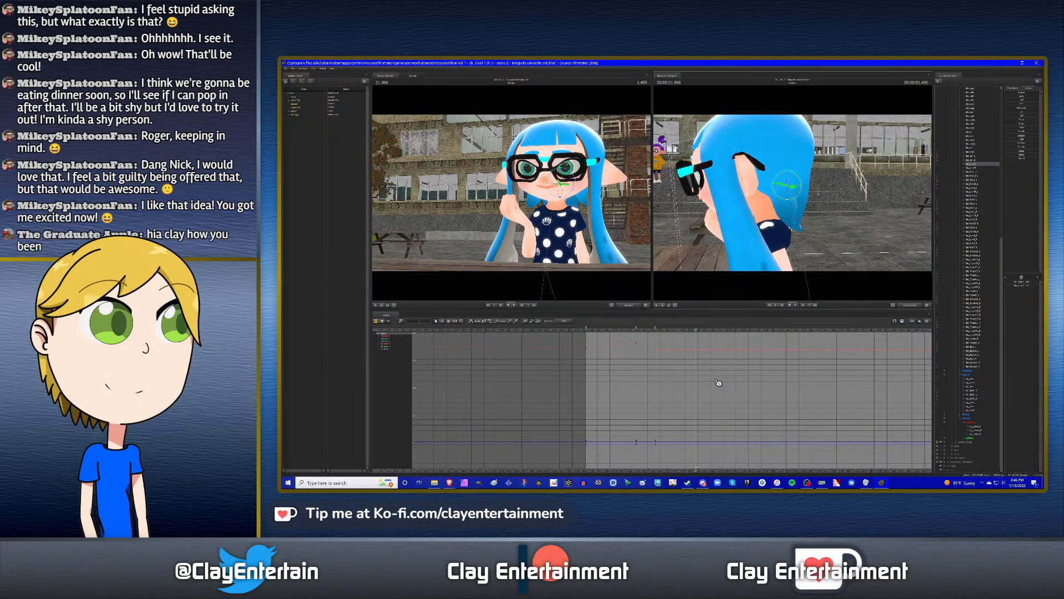
- Show the ear control's keys alongside the back-hair controls and go to the ear key at 1.333 s
{"action": "left_click", "coordinate": [979, 164]}
{"action": "key", "text": "Up"}
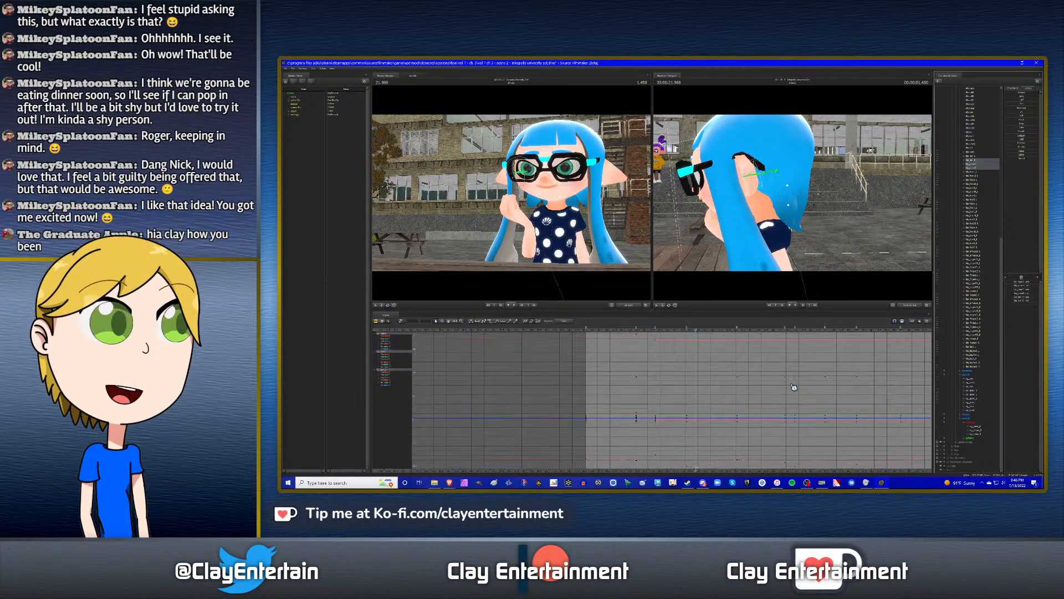
{"action": "key", "text": "Up"}
{"action": "key", "text": "Up"}
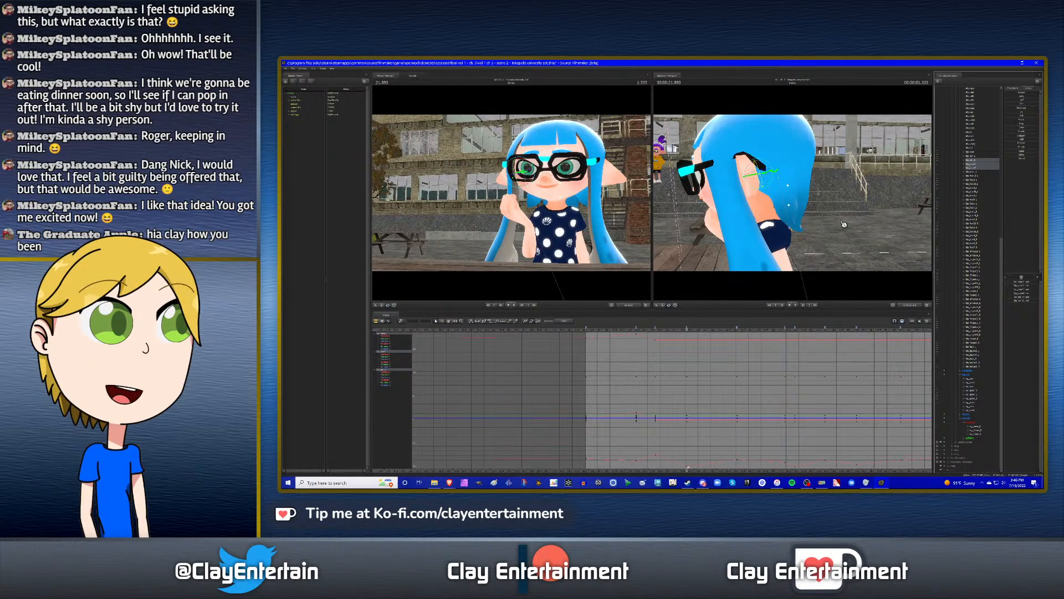
{"action": "left_click_drag", "start_coordinate": [842, 225], "coordinate": [795, 226], "text": "alt"}
{"action": "left_click_drag", "start_coordinate": [795, 204], "coordinate": [859, 204], "text": "alt"}
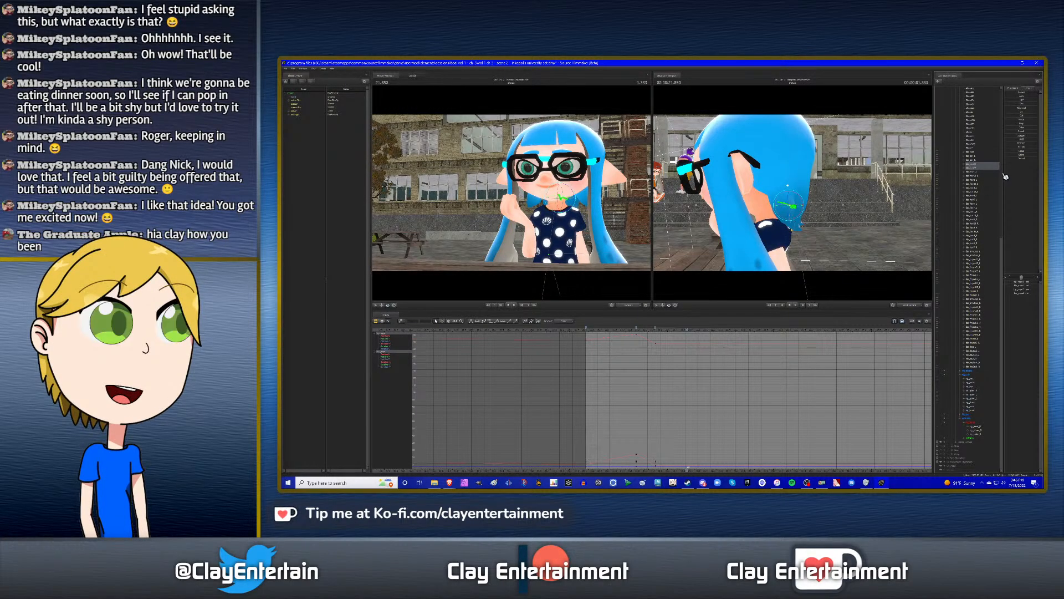
- Copy the two back-hair controls' 0.666 s keyframe to 1.333 s
{"action": "left_click", "coordinate": [975, 168], "text": "ctrl"}
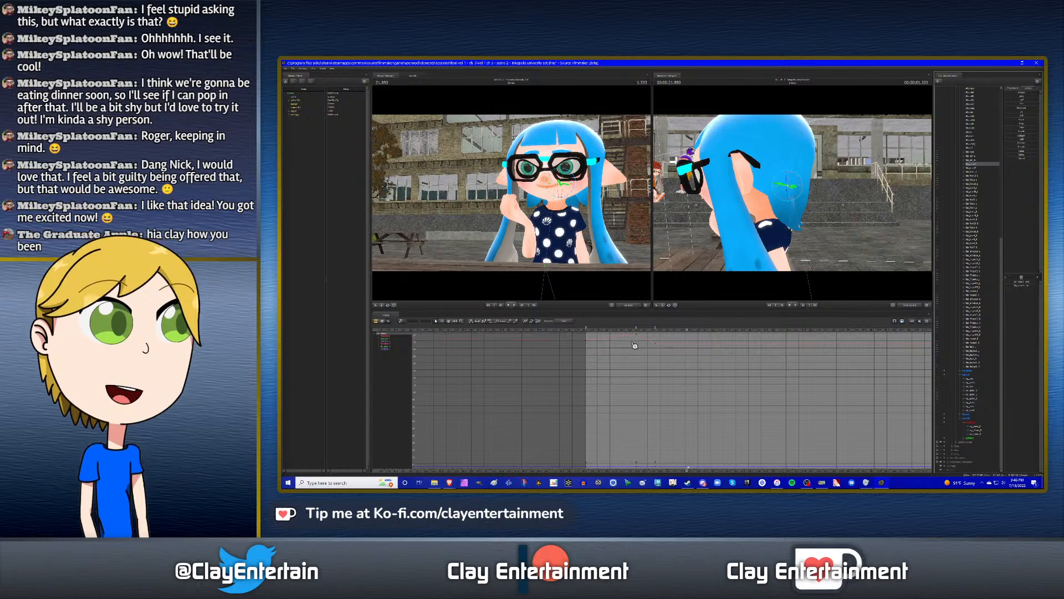
{"action": "key", "text": "ctrl+z"}
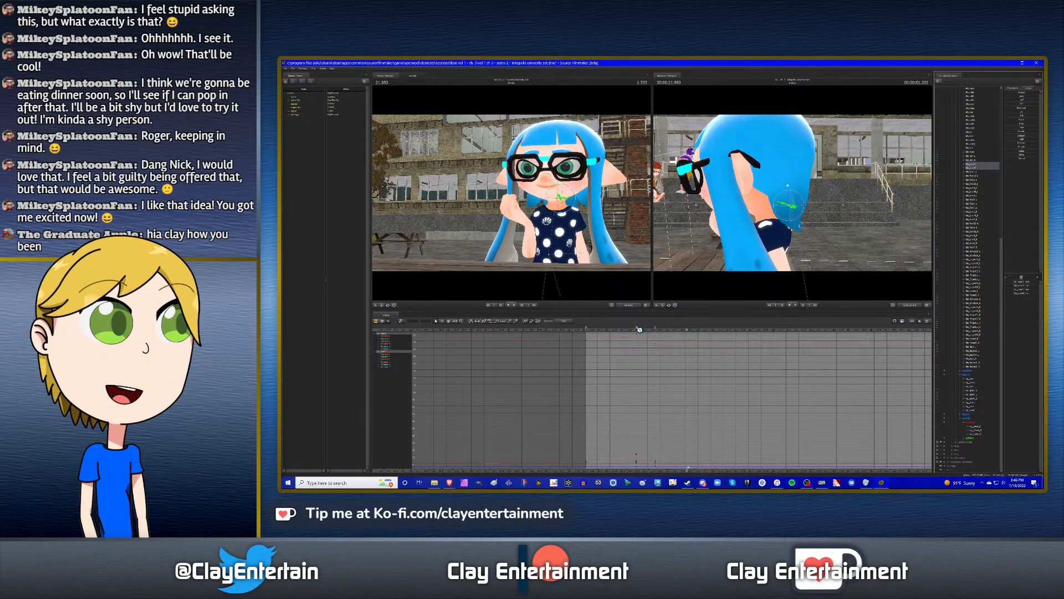
{"action": "right_click", "coordinate": [637, 327]}
{"action": "left_click", "coordinate": [646, 343]}
{"action": "right_click", "coordinate": [686, 328]}
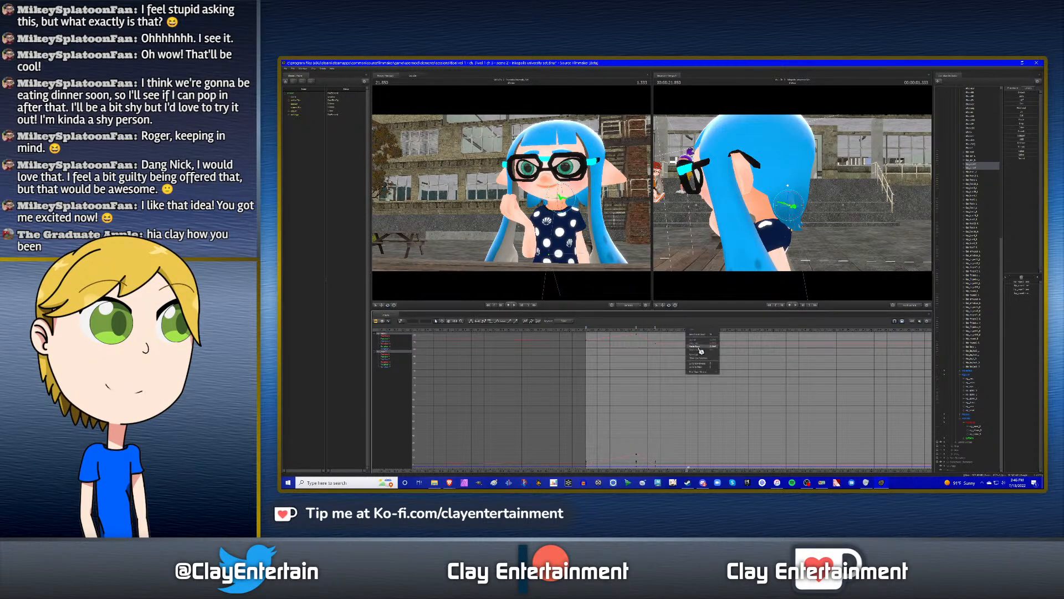
{"action": "left_click", "coordinate": [700, 348]}
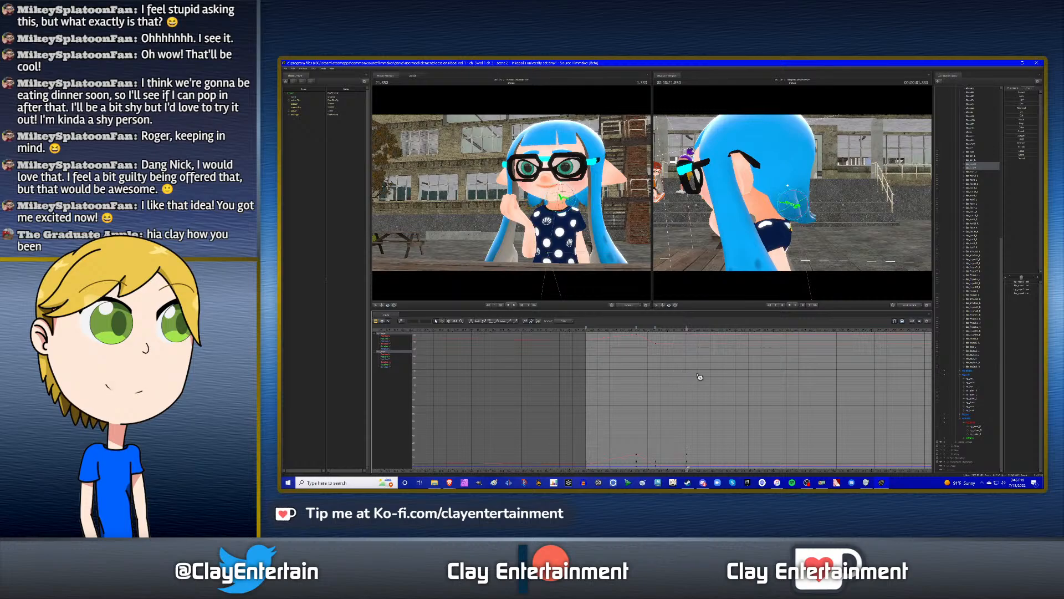
{"action": "scroll", "coordinate": [694, 374], "scroll_direction": "down", "scroll_amount": 5}
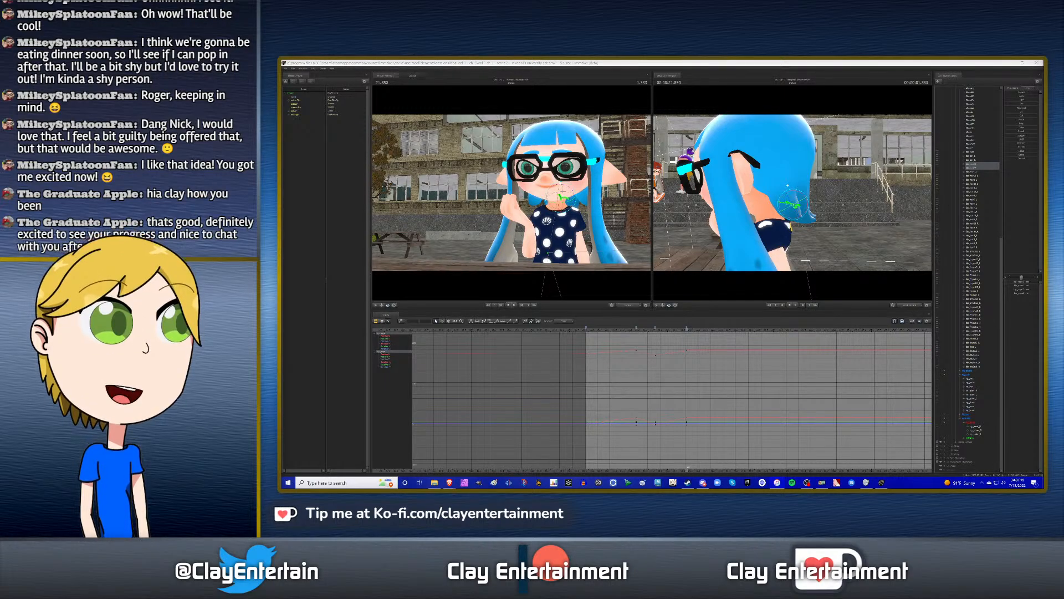
- Add the ear control's curves to the back-hair controls' graph and go to the ear key at 2.333 s
{"action": "left_click", "coordinate": [666, 62]}
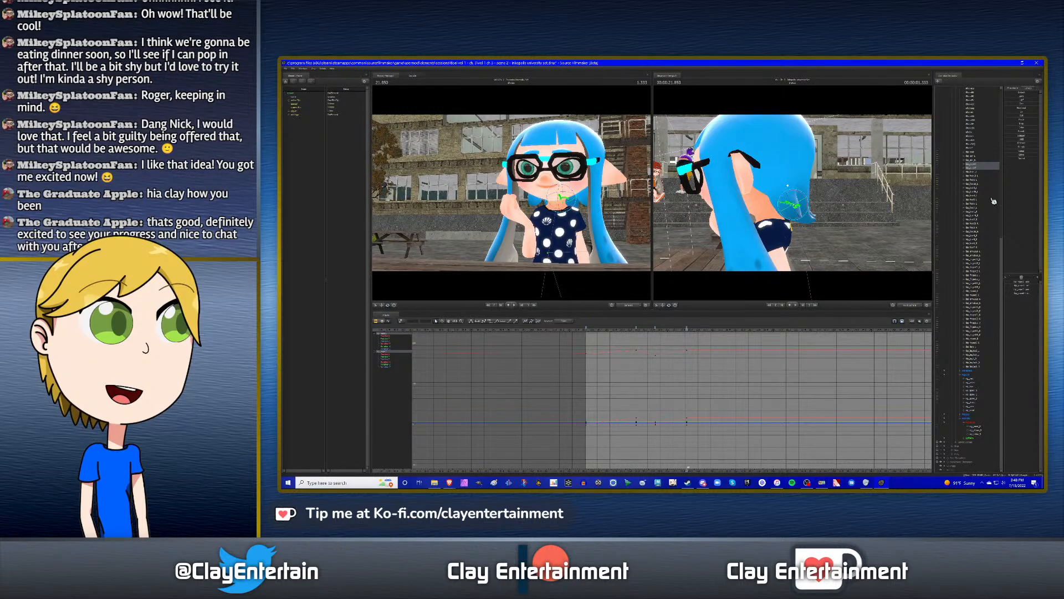
{"action": "left_click", "coordinate": [976, 394]}
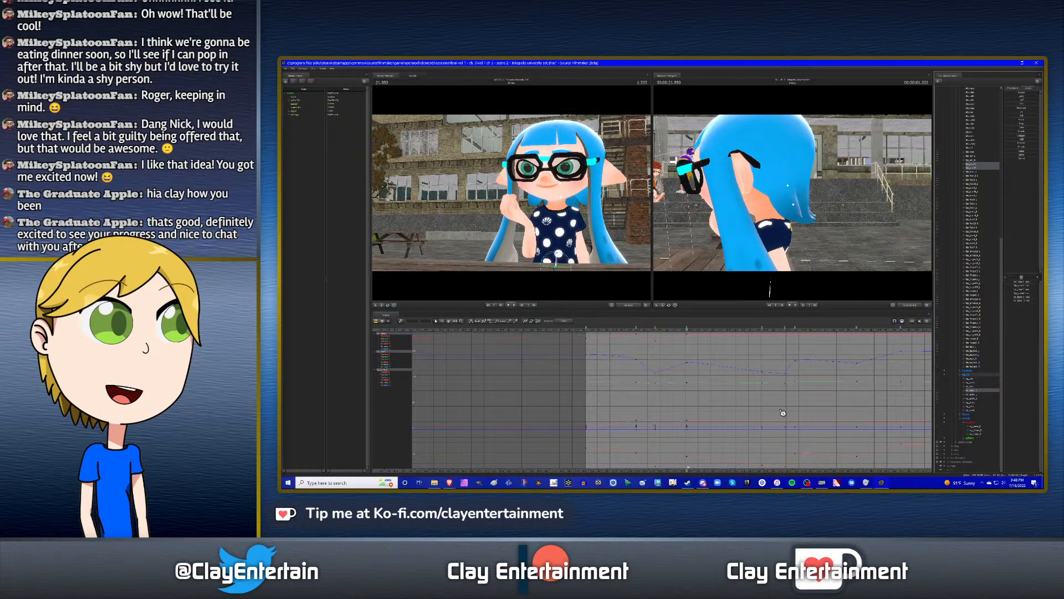
{"action": "key", "text": "Up"}
{"action": "scroll", "coordinate": [771, 404], "scroll_direction": "down", "scroll_amount": 3}
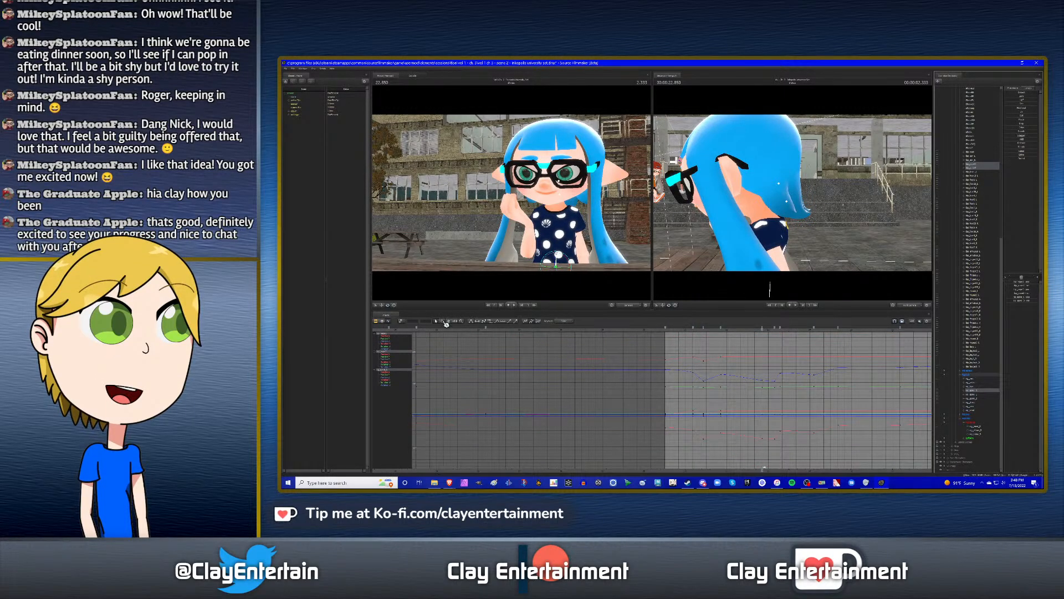
{"action": "left_click", "coordinate": [449, 322]}
{"action": "left_click_drag", "start_coordinate": [866, 408], "coordinate": [678, 401]}
{"action": "scroll", "coordinate": [652, 413], "scroll_direction": "down", "scroll_amount": 1}
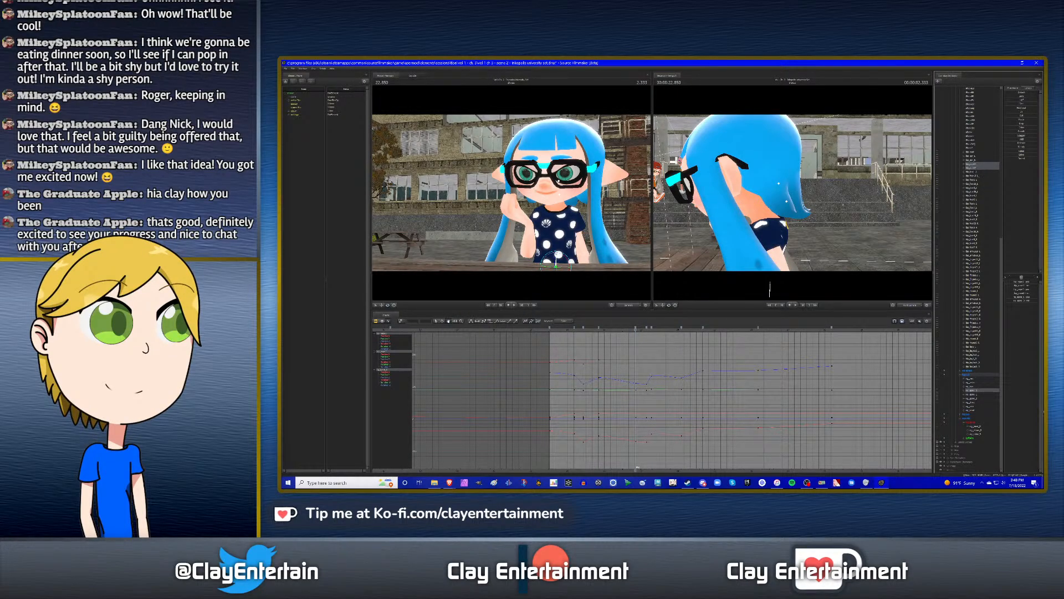
- Remove the ear control from the graph, leaving only the two back-hair controls' curves in view
{"action": "left_click", "coordinate": [972, 390], "text": "ctrl"}
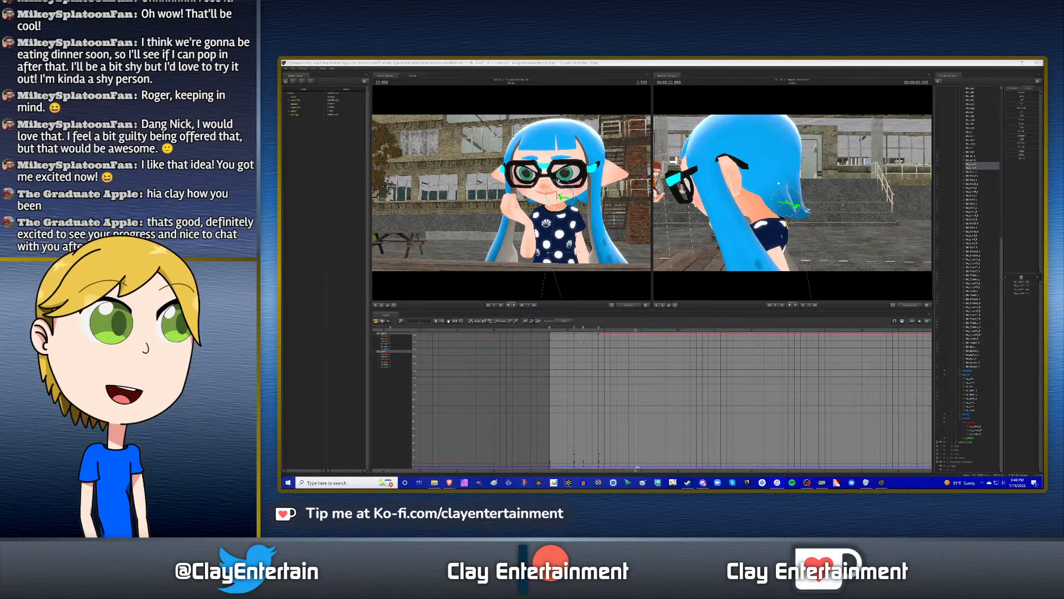
{"action": "left_click", "coordinate": [681, 354]}
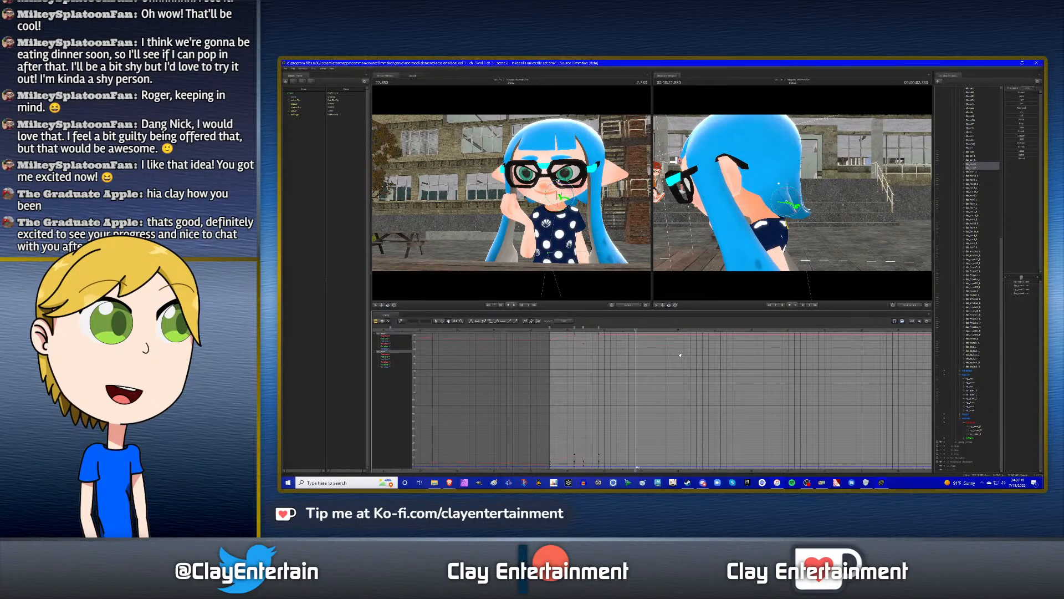
{"action": "scroll", "coordinate": [653, 361], "scroll_direction": "down", "scroll_amount": 2}
{"action": "left_click_drag", "start_coordinate": [647, 361], "coordinate": [693, 366]}
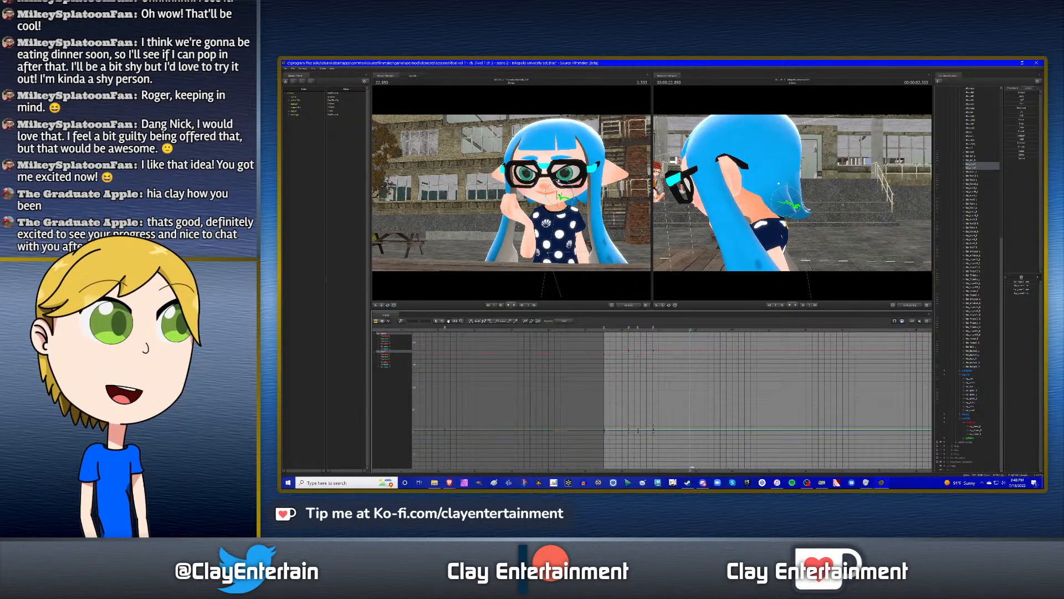
{"action": "key", "text": "super+d"}
{"action": "key", "text": "super+d"}
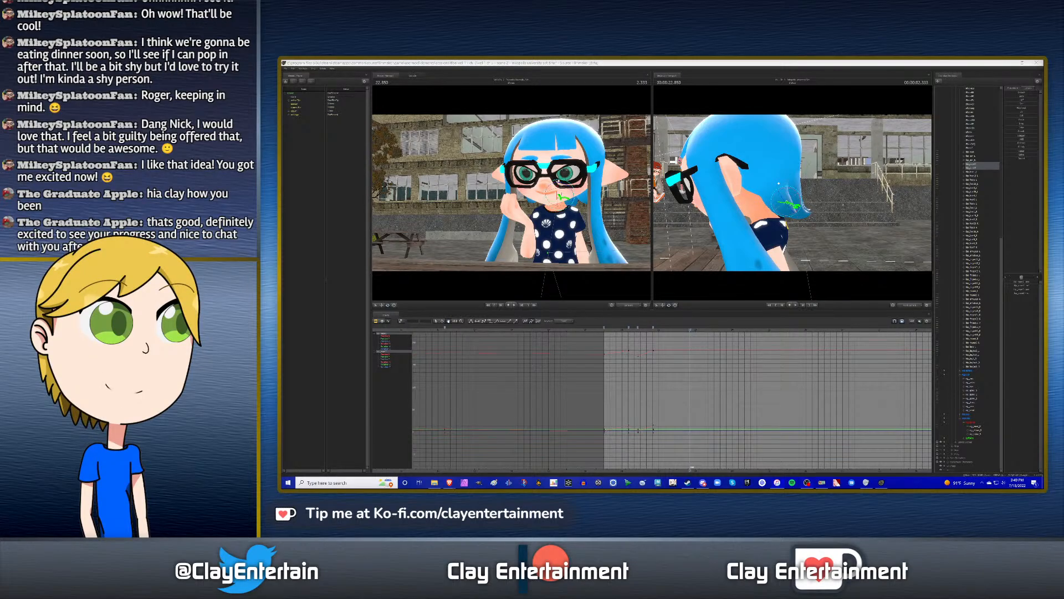
{"action": "left_click", "coordinate": [799, 63]}
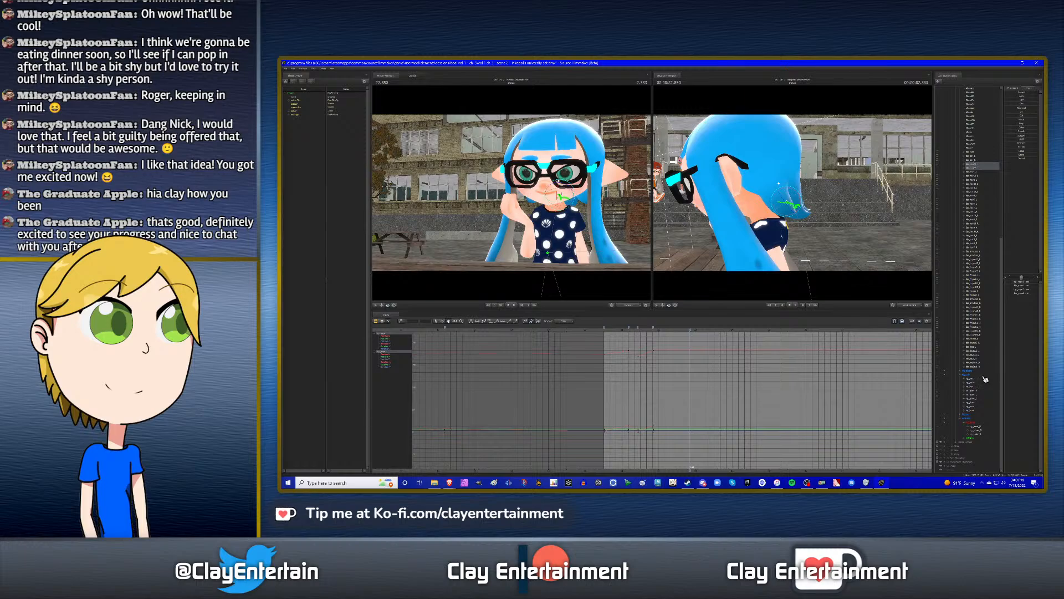
- Copy the two back-hair controls' 0.916 s keyframe to 2.333 s and play back the hair swing
{"action": "left_click", "coordinate": [973, 391]}
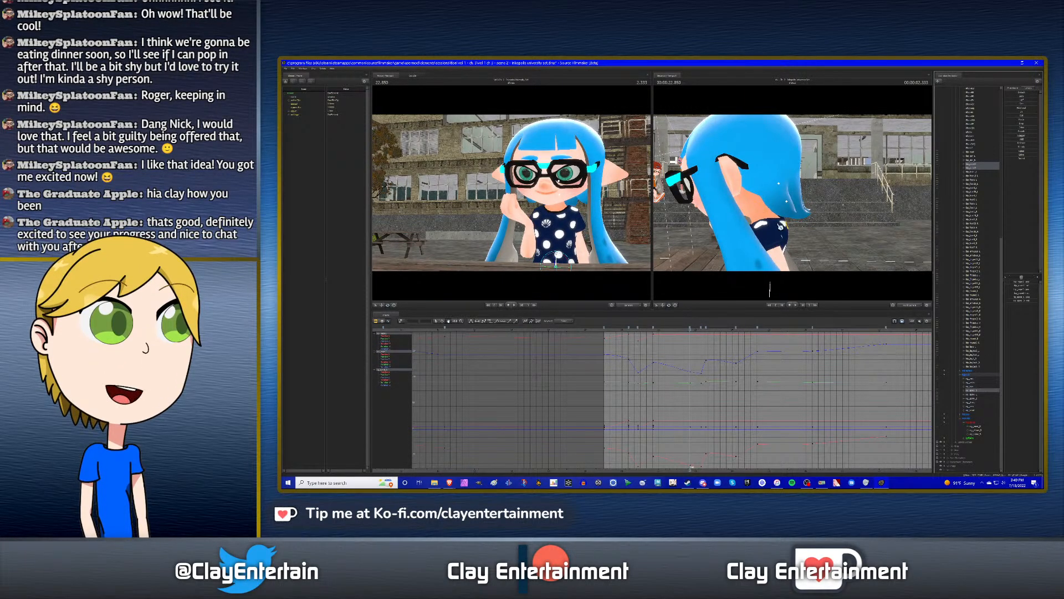
{"action": "key", "text": "ctrl+z"}
{"action": "key", "text": "w"}
{"action": "left_click_drag", "start_coordinate": [777, 225], "coordinate": [829, 220]}
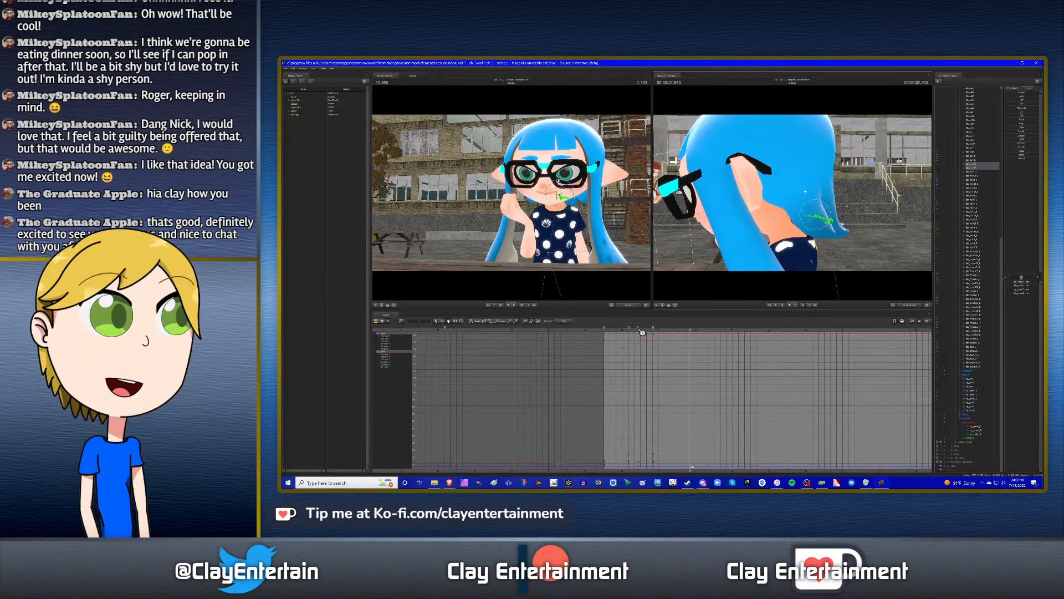
{"action": "left_click", "coordinate": [639, 327]}
{"action": "right_click", "coordinate": [638, 327]}
{"action": "left_click", "coordinate": [649, 347]}
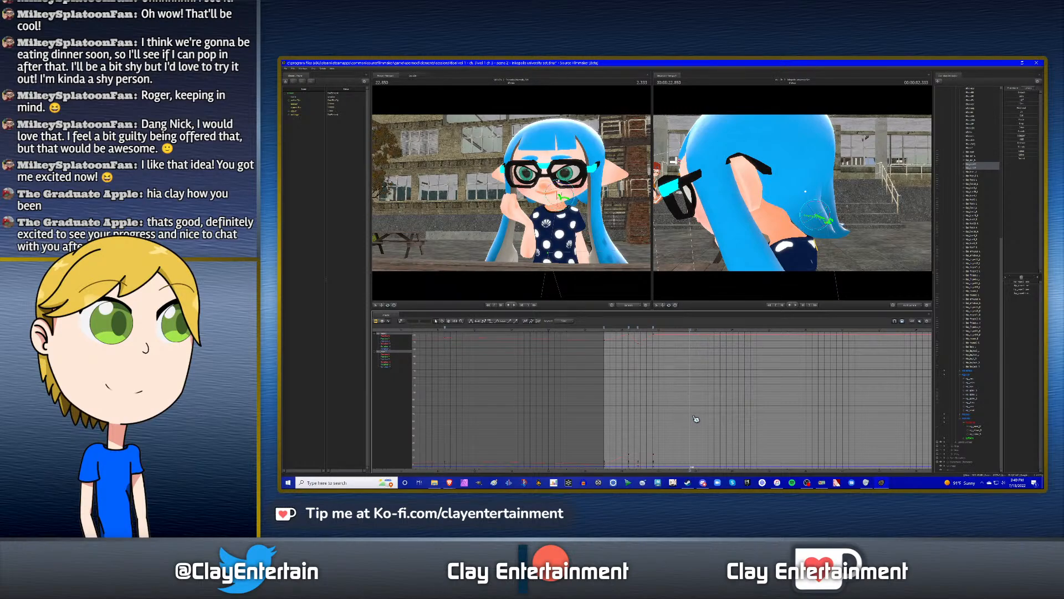
{"action": "key", "text": "ctrl+v"}
{"action": "scroll", "coordinate": [697, 380], "scroll_direction": "down", "scroll_amount": 4}
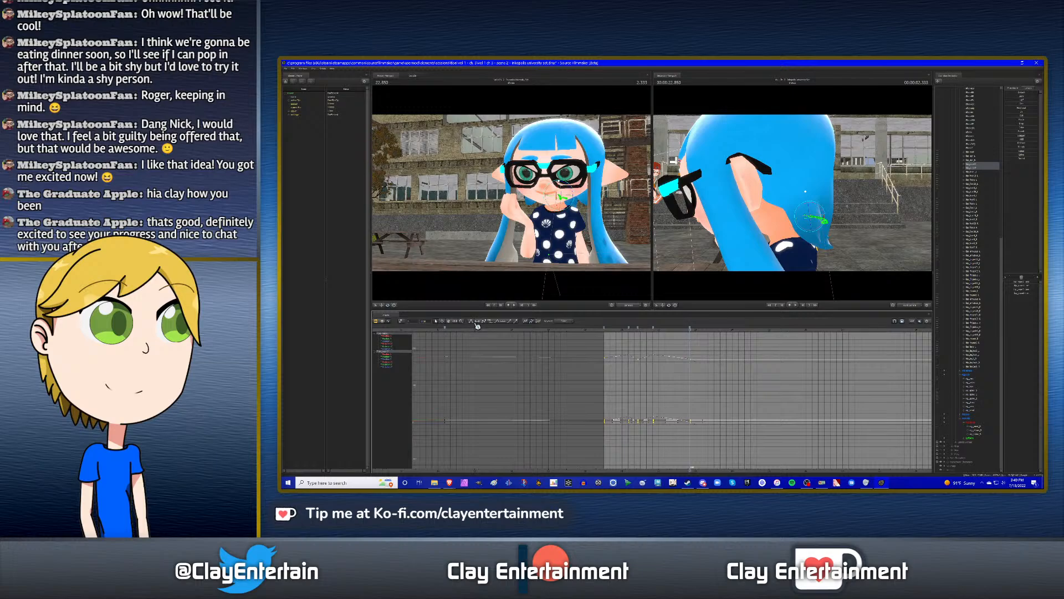
{"action": "left_click", "coordinate": [637, 330]}
{"action": "key", "text": "space"}
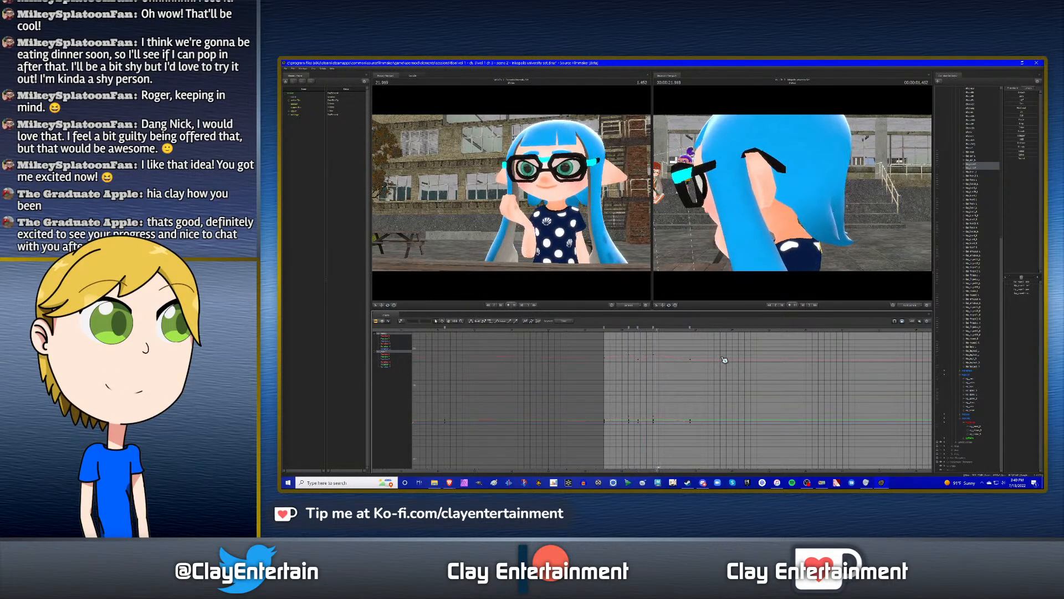
{"action": "key", "text": "space"}
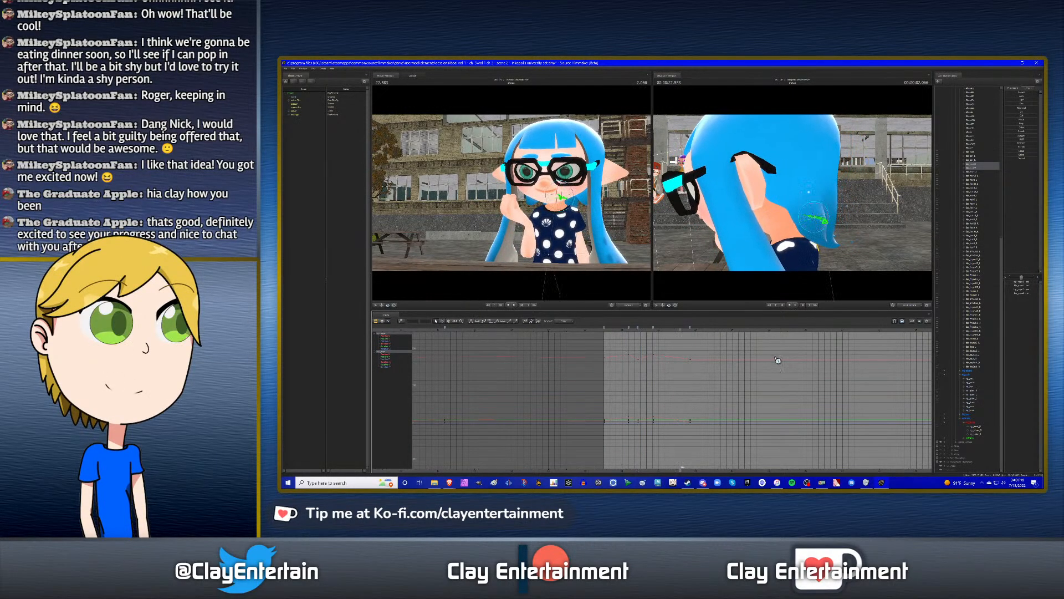
- Adjust the rotation of the upper and lower back-hair controls at the 2.633 s ear key and play back the motion
{"action": "left_click", "coordinate": [975, 392]}
{"action": "key", "text": "space"}
{"action": "key", "text": "space"}
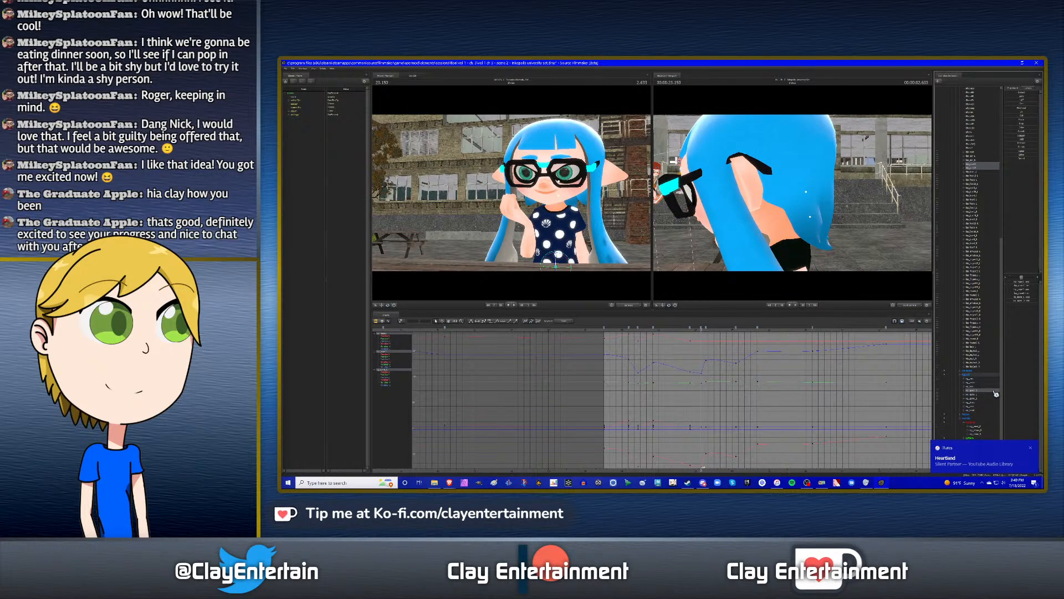
{"action": "left_click", "coordinate": [986, 167]}
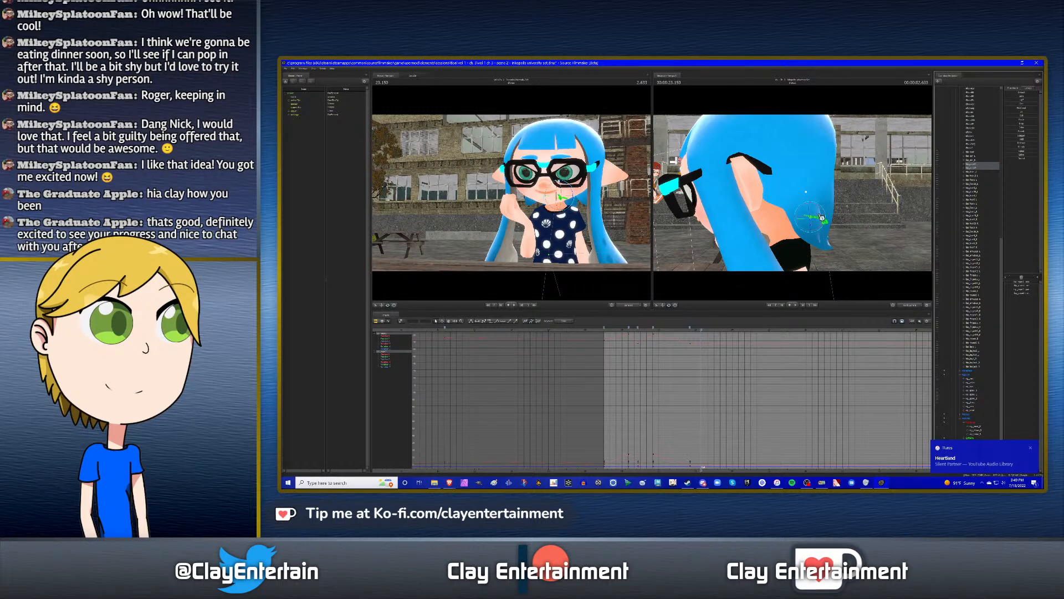
{"action": "left_click", "coordinate": [806, 192]}
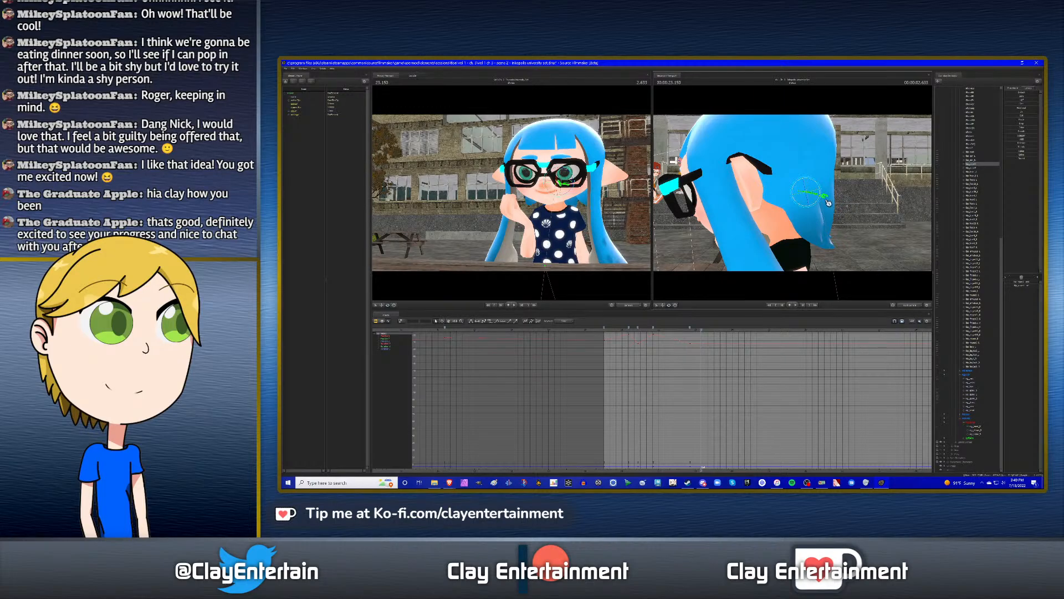
{"action": "left_click", "coordinate": [809, 209]}
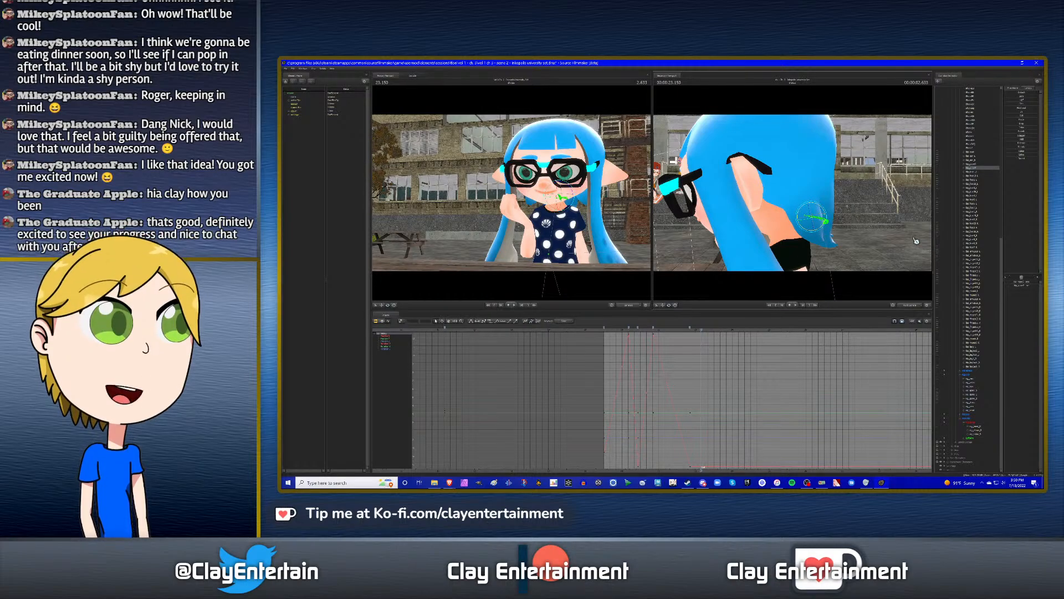
{"action": "left_click", "coordinate": [830, 186]}
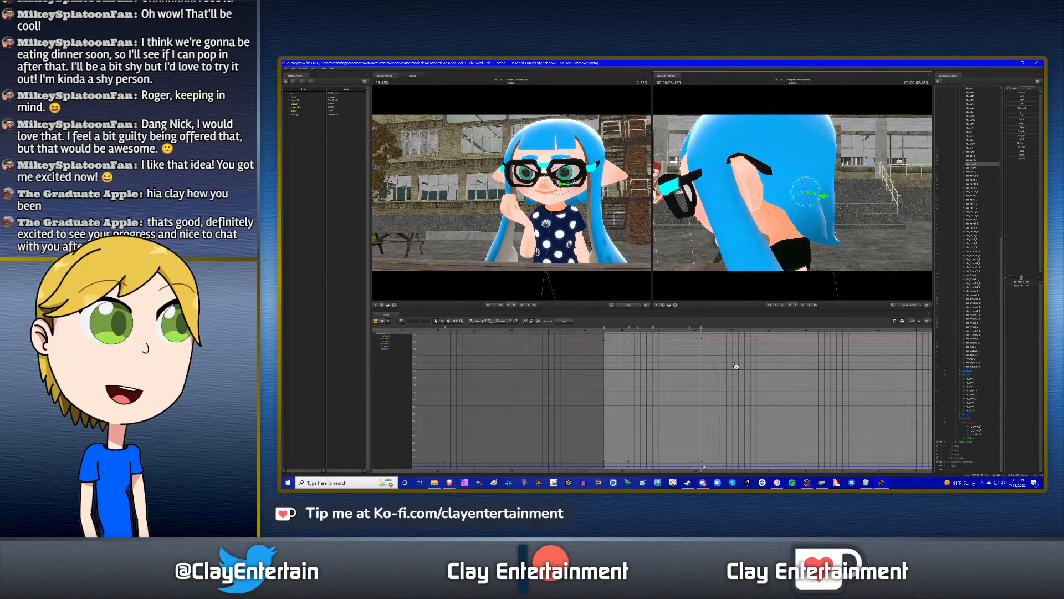
{"action": "scroll", "coordinate": [718, 361], "scroll_direction": "down", "scroll_amount": 2}
{"action": "left_click", "coordinate": [671, 329]}
{"action": "key", "text": "space"}
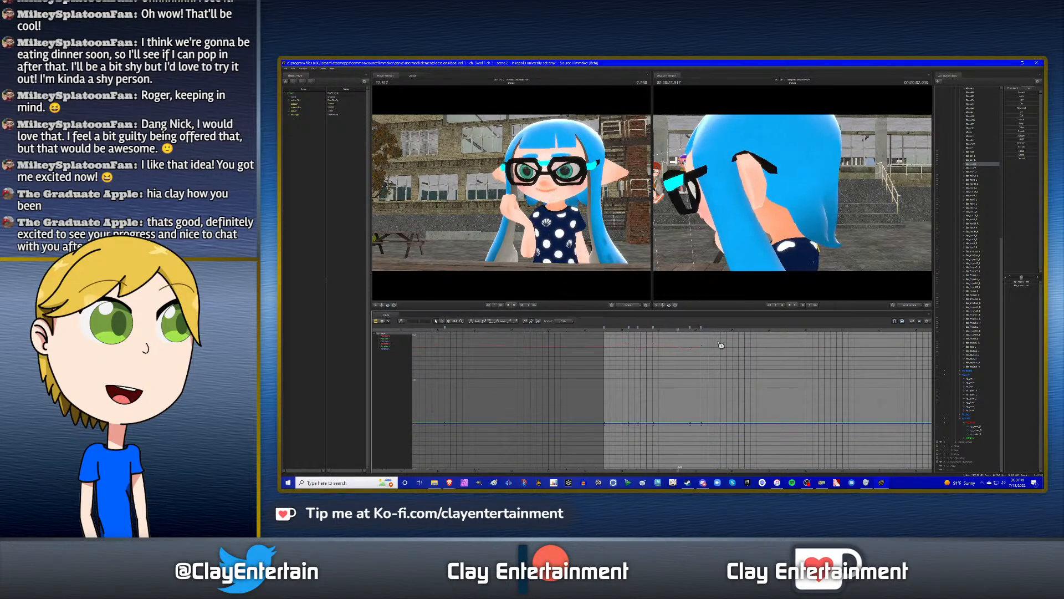
{"action": "key", "text": "space"}
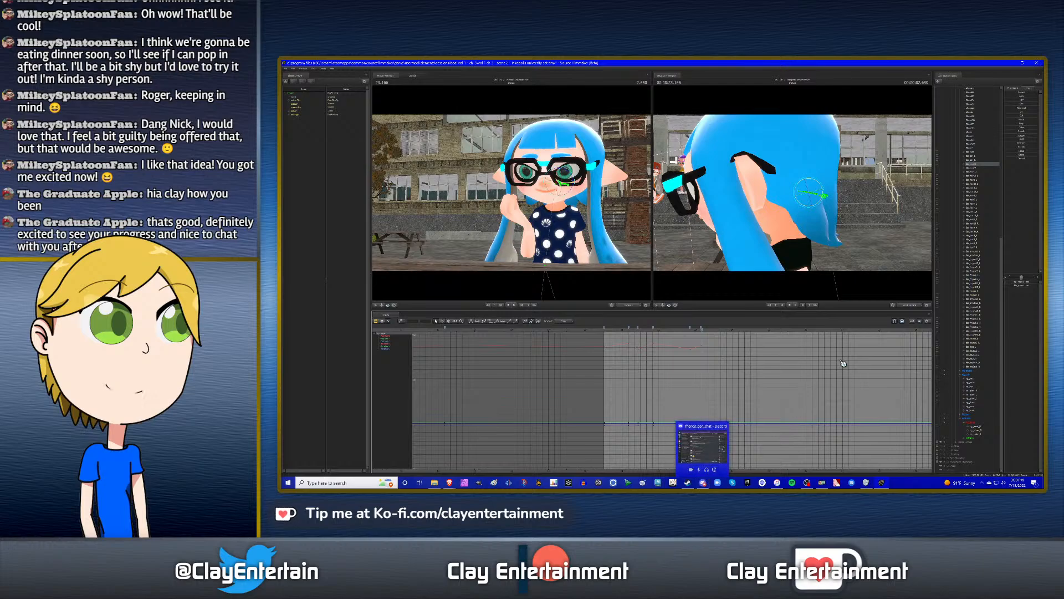
{"action": "left_click", "coordinate": [704, 482]}
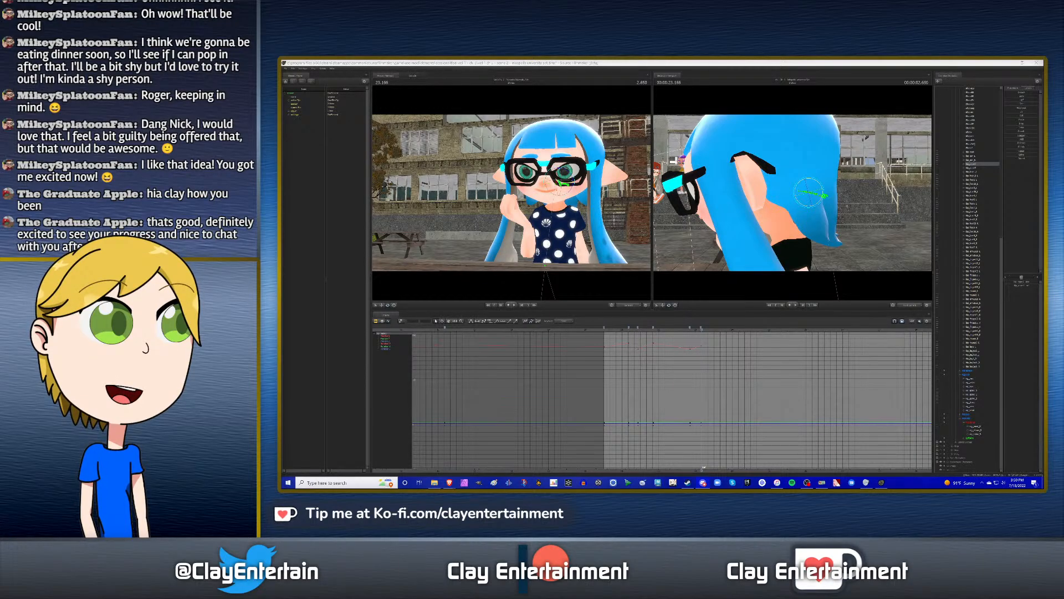
{"action": "left_click", "coordinate": [810, 63]}
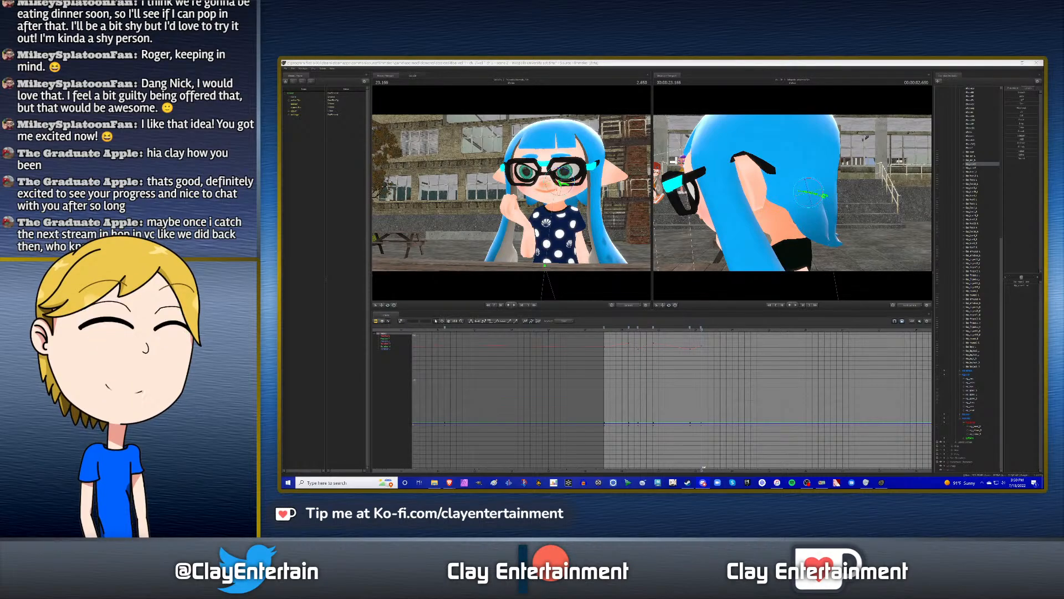
{"action": "left_click", "coordinate": [904, 63]}
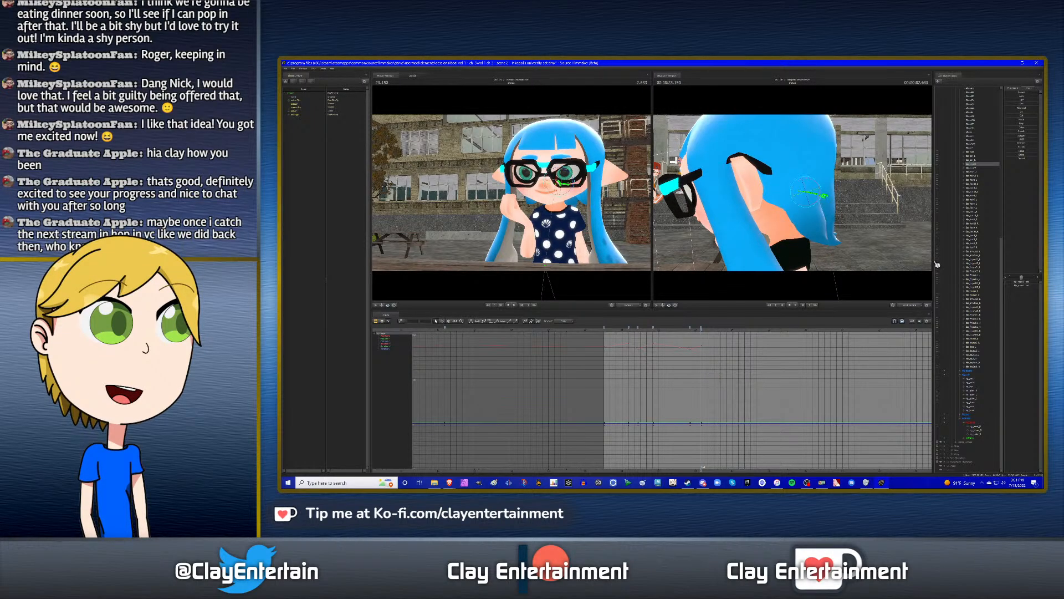
- Select both back-hair controls, use the ear control's curves to go to 2.766 s, and return to only the back-hair curves
{"action": "left_click", "coordinate": [975, 168], "text": "ctrl"}
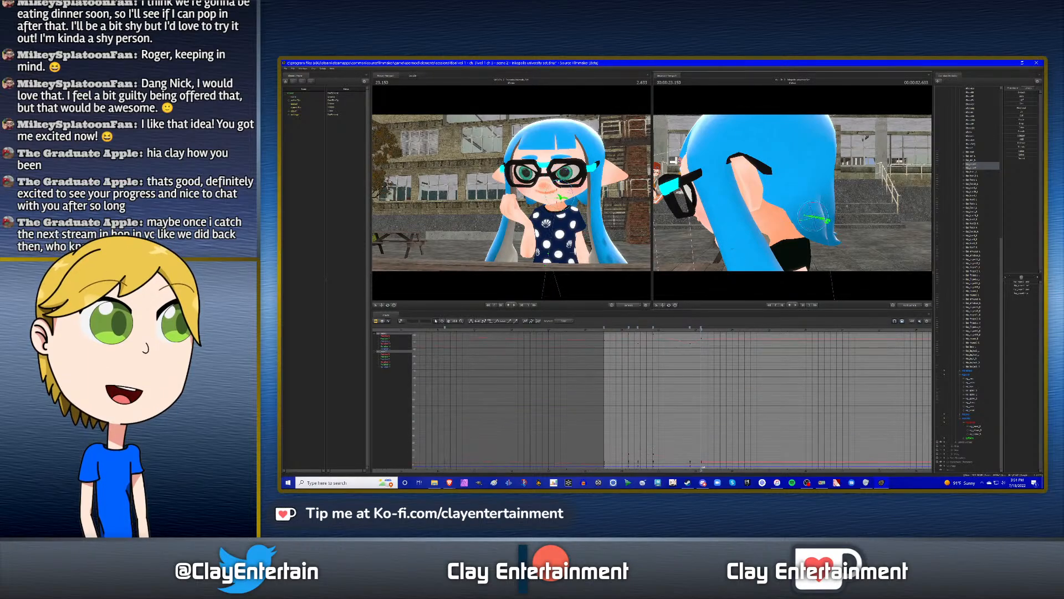
{"action": "left_click_drag", "start_coordinate": [731, 245], "coordinate": [846, 216], "text": "alt"}
{"action": "right_click_drag", "start_coordinate": [846, 216], "coordinate": [836, 229], "text": "alt"}
{"action": "middle_click_drag", "start_coordinate": [835, 229], "coordinate": [825, 194], "text": "alt"}
{"action": "right_click_drag", "start_coordinate": [825, 194], "coordinate": [821, 208], "text": "alt"}
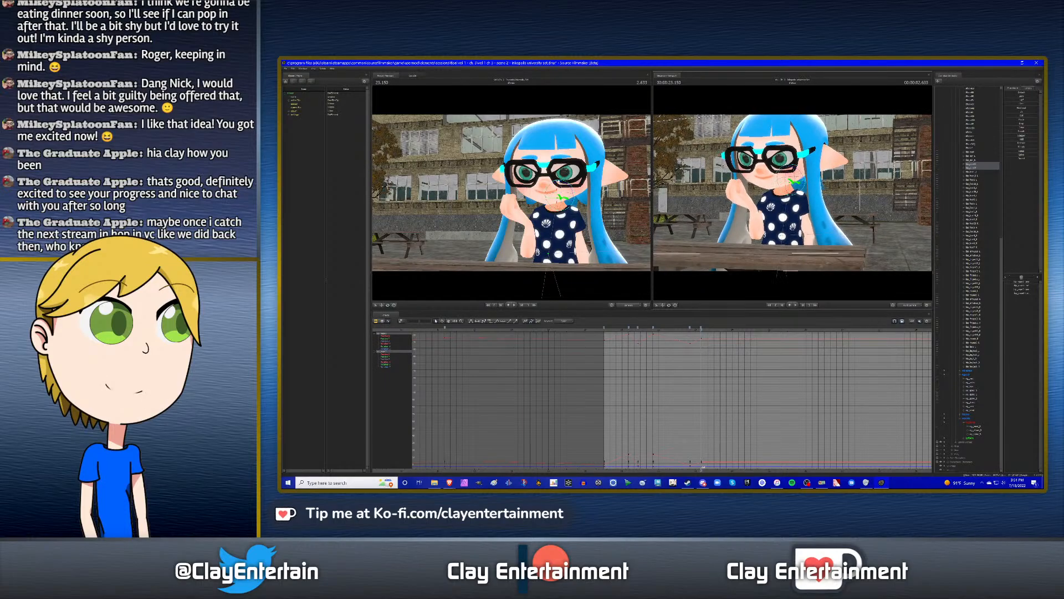
{"action": "left_click_drag", "start_coordinate": [820, 208], "coordinate": [905, 190], "text": "alt"}
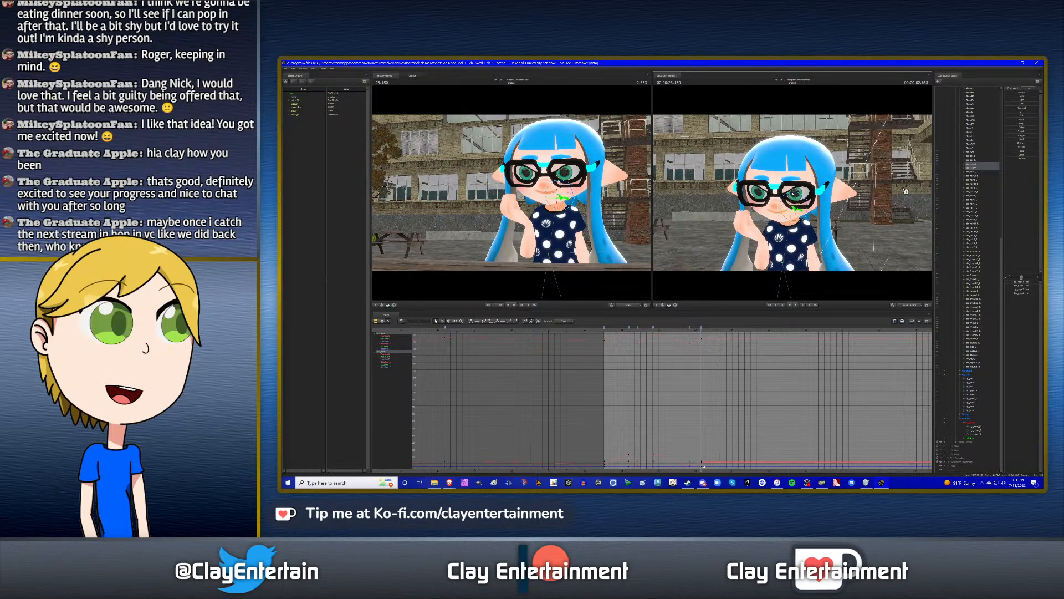
{"action": "left_click", "coordinate": [977, 391], "text": "ctrl"}
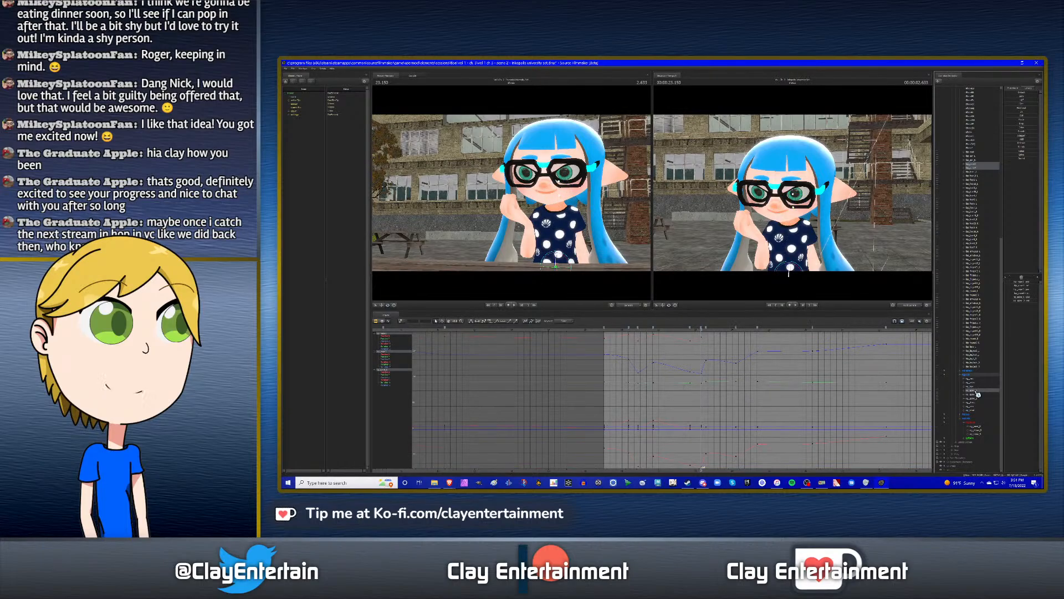
{"action": "key", "text": "Up"}
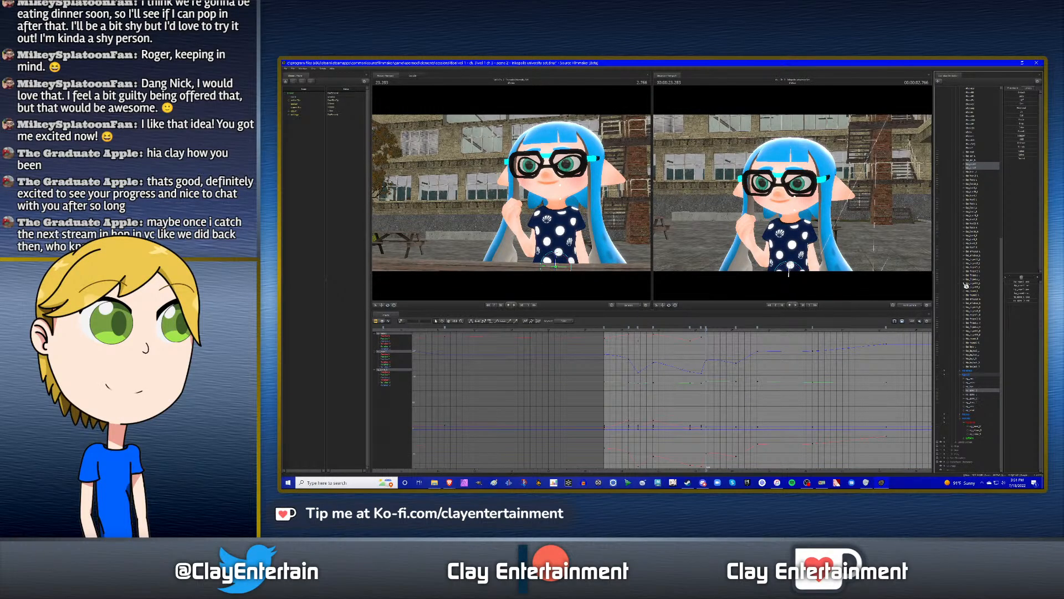
{"action": "left_click", "coordinate": [954, 260]}
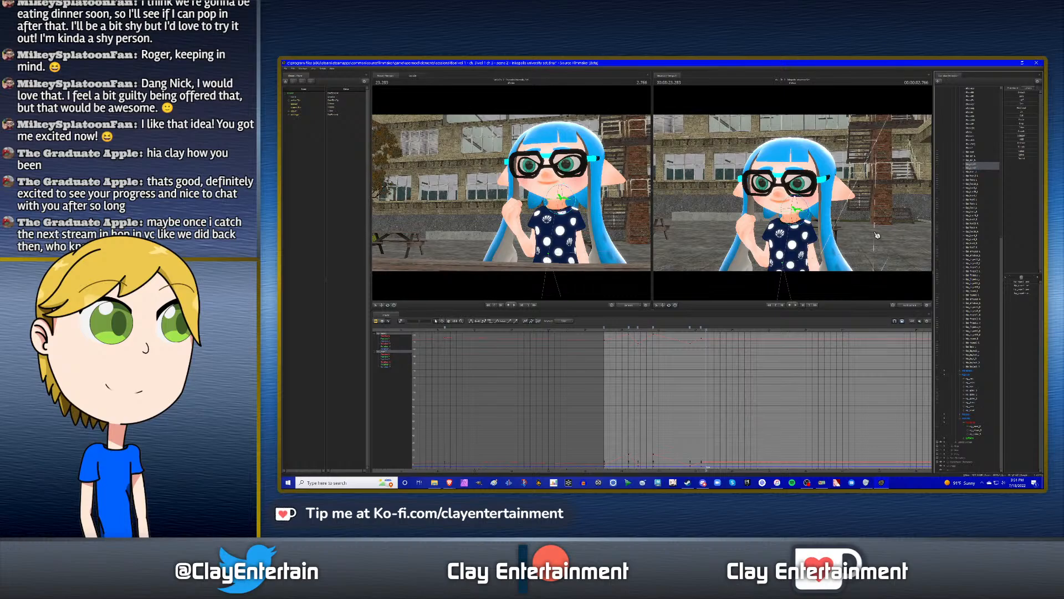
{"action": "left_click_drag", "start_coordinate": [854, 240], "coordinate": [773, 232], "text": "alt"}
- Play back the hair swing from about 0.5 s in a side view and go to the back-hair keyframe at 2.333 s
{"action": "left_click", "coordinate": [629, 329]}
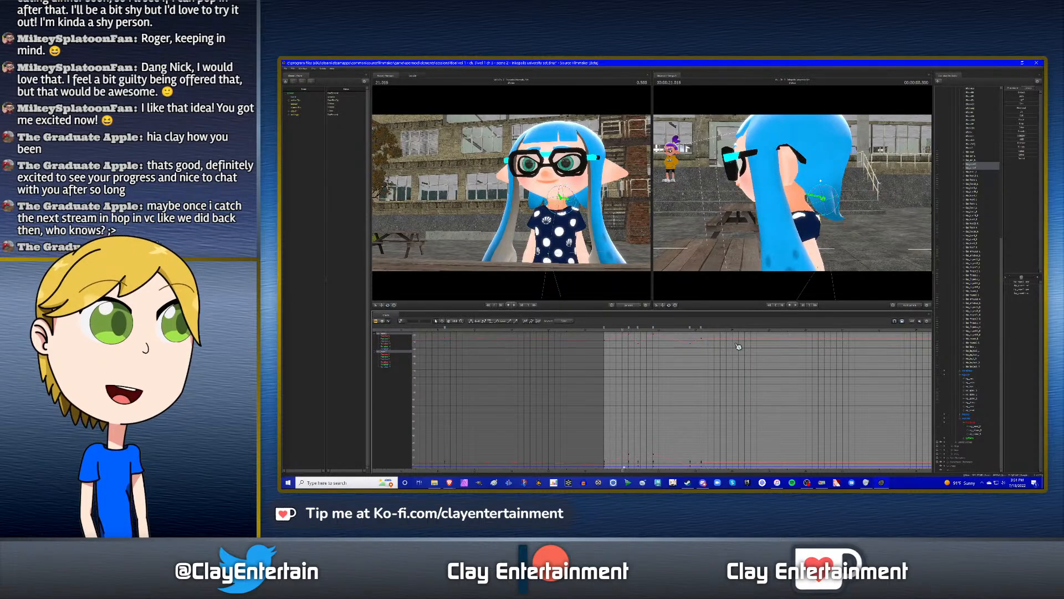
{"action": "key", "text": "space"}
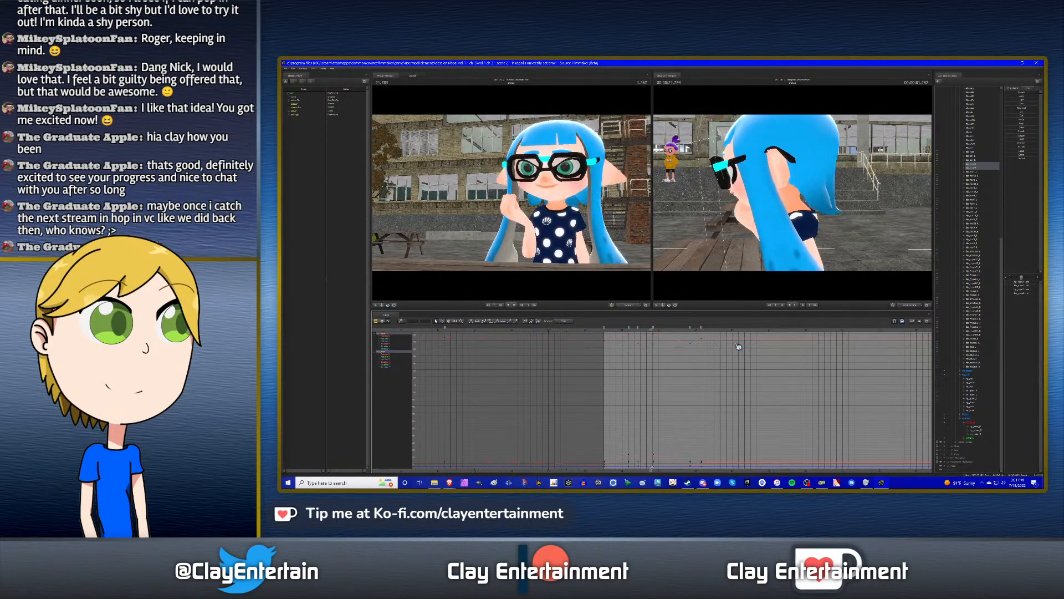
{"action": "key", "text": "space"}
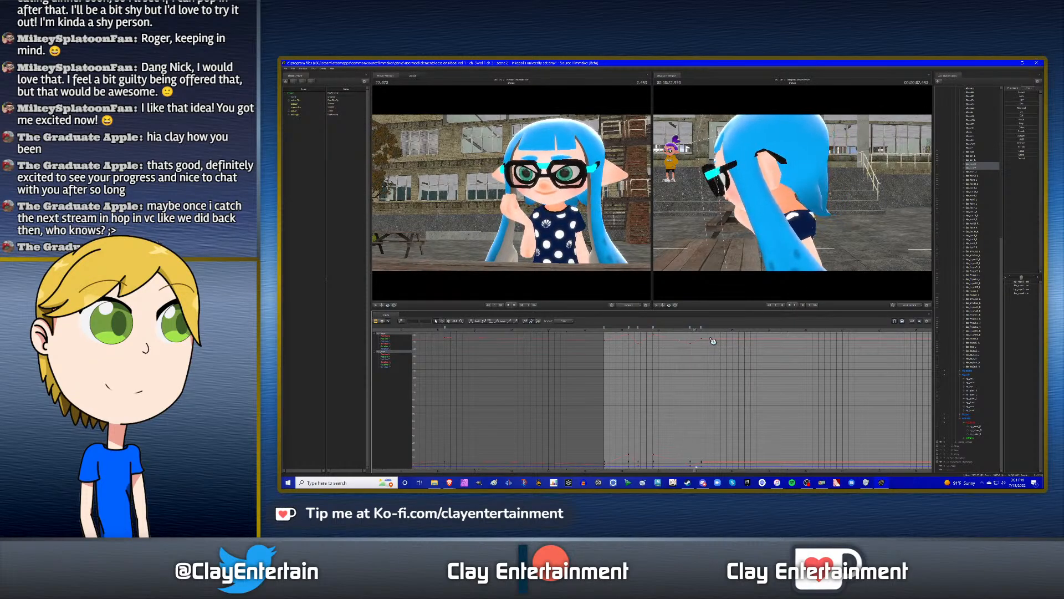
{"action": "key", "text": "Up"}
{"action": "key", "text": "Up"}
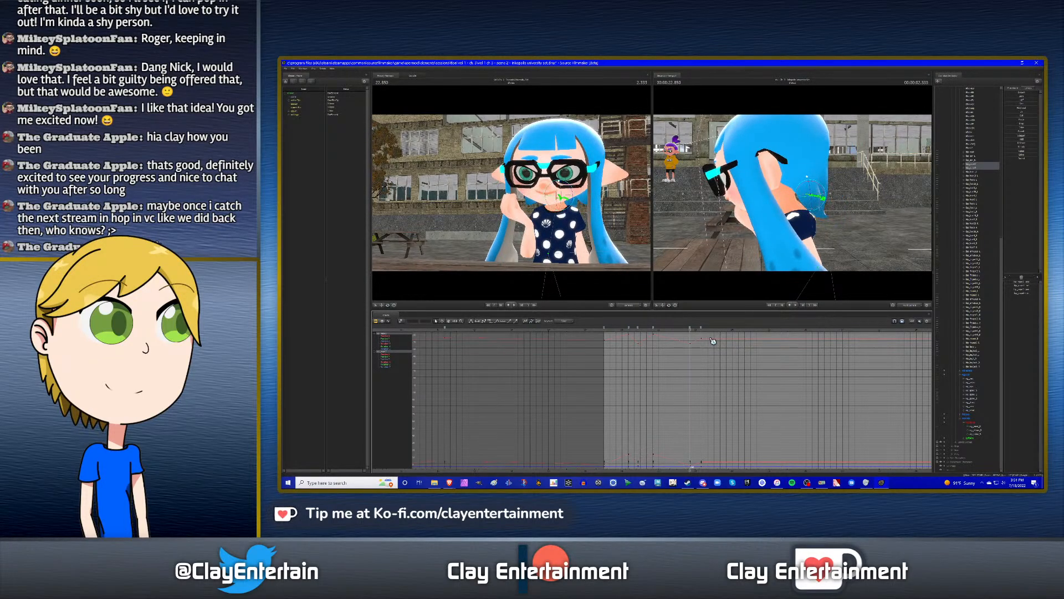
- Use the ear control's curves to find its keyframe at 2.766 s and return to only the back-hair curves
{"action": "key", "text": "Down"}
{"action": "left_click", "coordinate": [977, 391]}
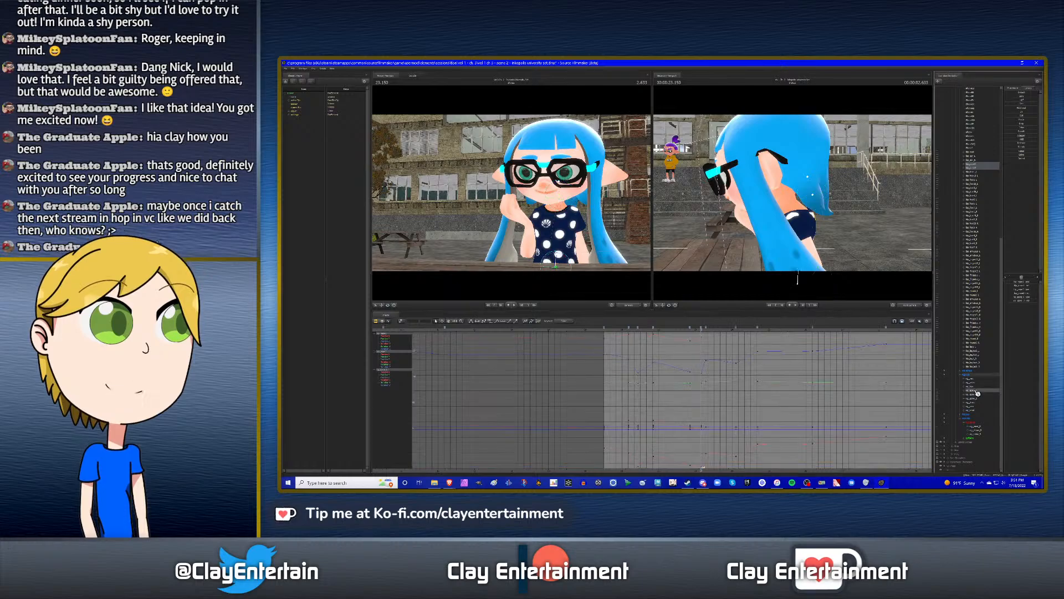
{"action": "key", "text": "Right"}
{"action": "key", "text": "Right"}
{"action": "key", "text": "Right"}
{"action": "key", "text": "Right"}
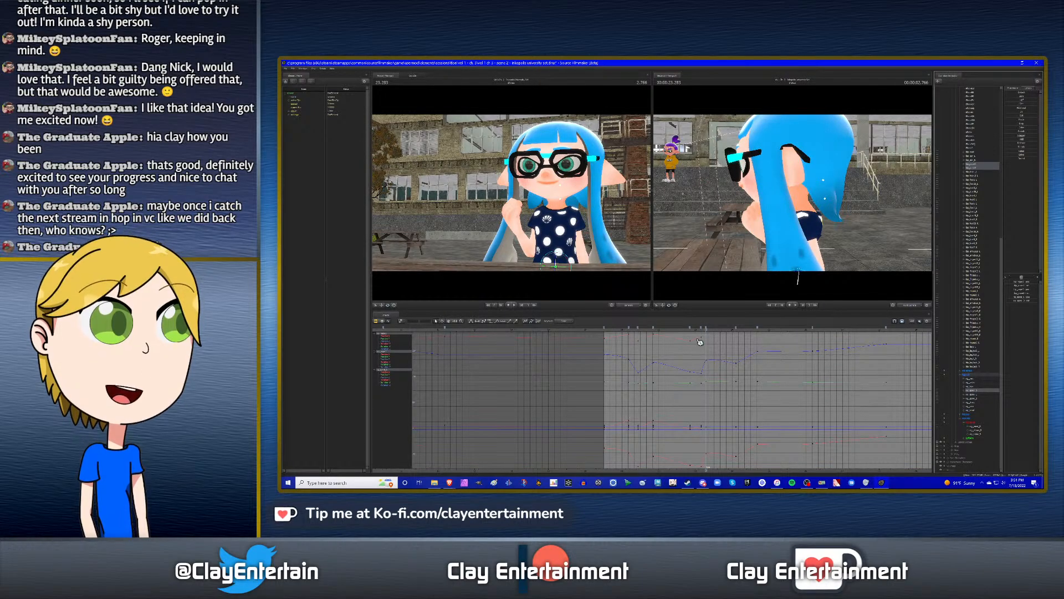
{"action": "key", "text": "ctrl+z"}
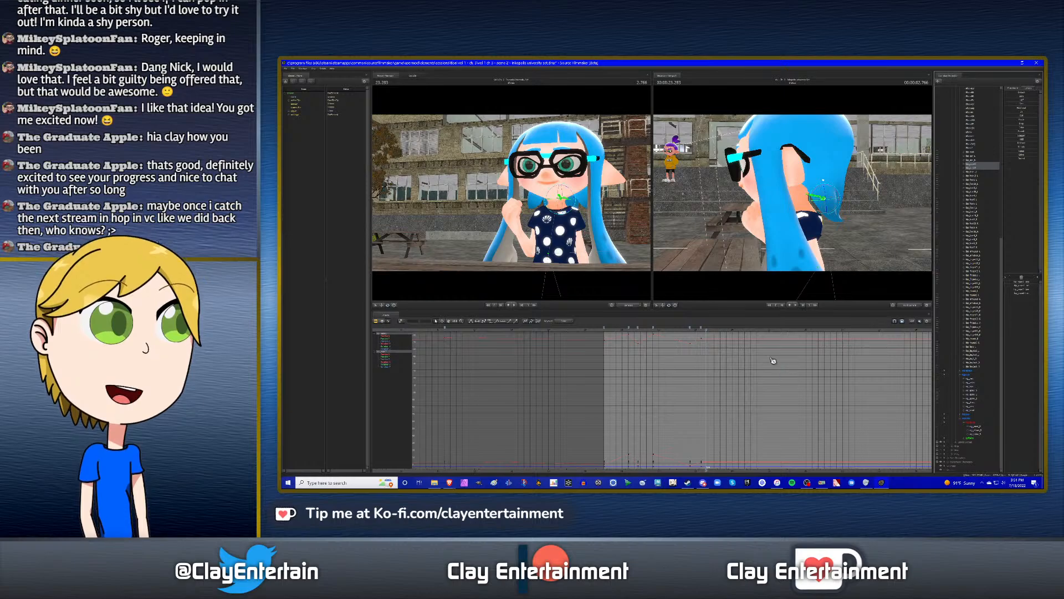
- Try moving the back-hair controls' 2.633 s keyframe to 2.766 s and review the swing
{"action": "scroll", "coordinate": [698, 343], "scroll_direction": "up", "scroll_amount": 3}
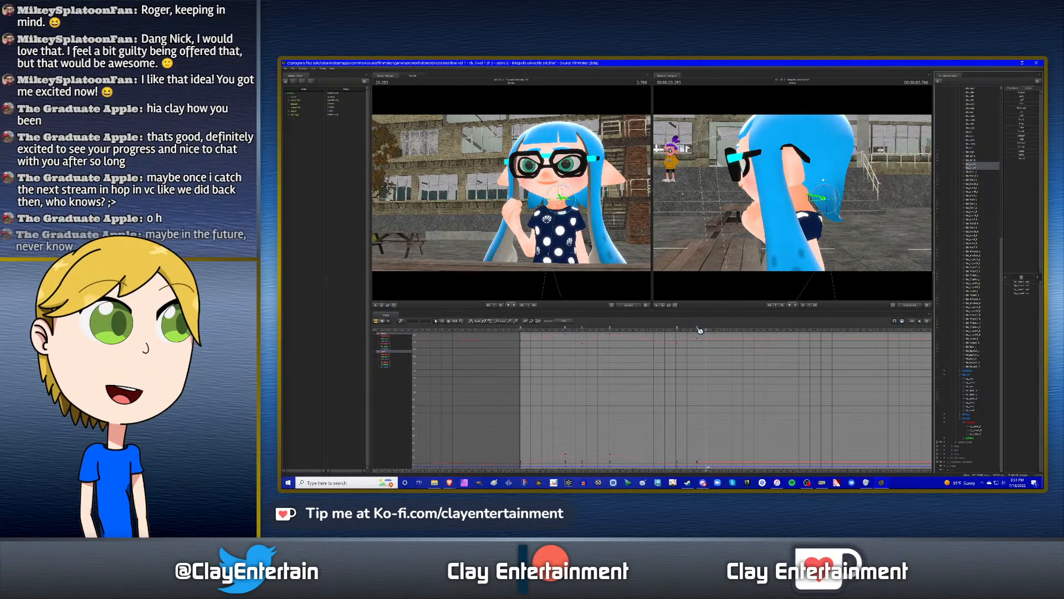
{"action": "left_click", "coordinate": [698, 328]}
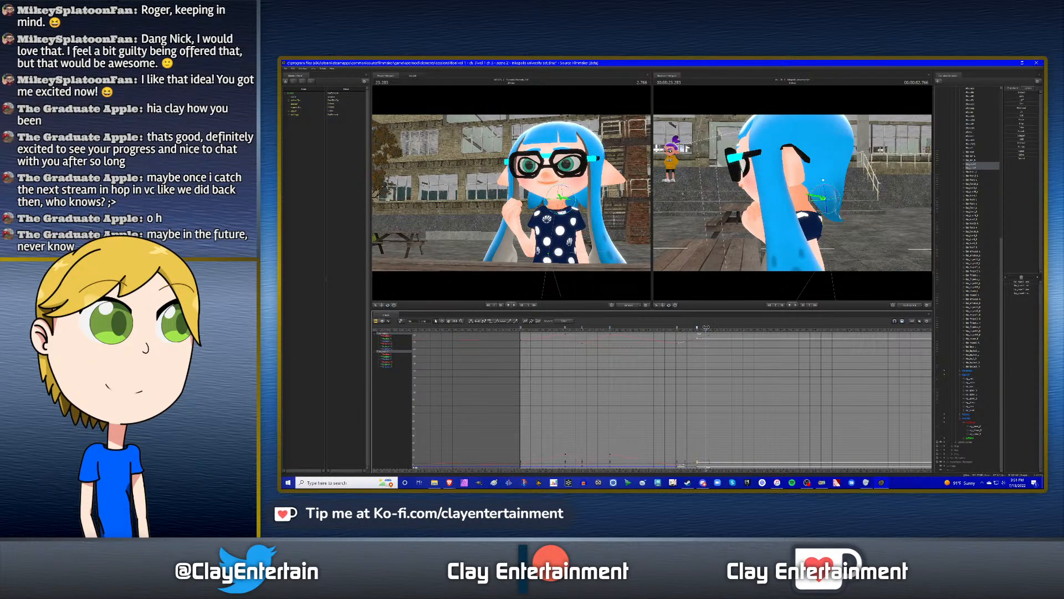
{"action": "left_click_drag", "start_coordinate": [697, 328], "coordinate": [706, 327]}
{"action": "left_click", "coordinate": [754, 372]}
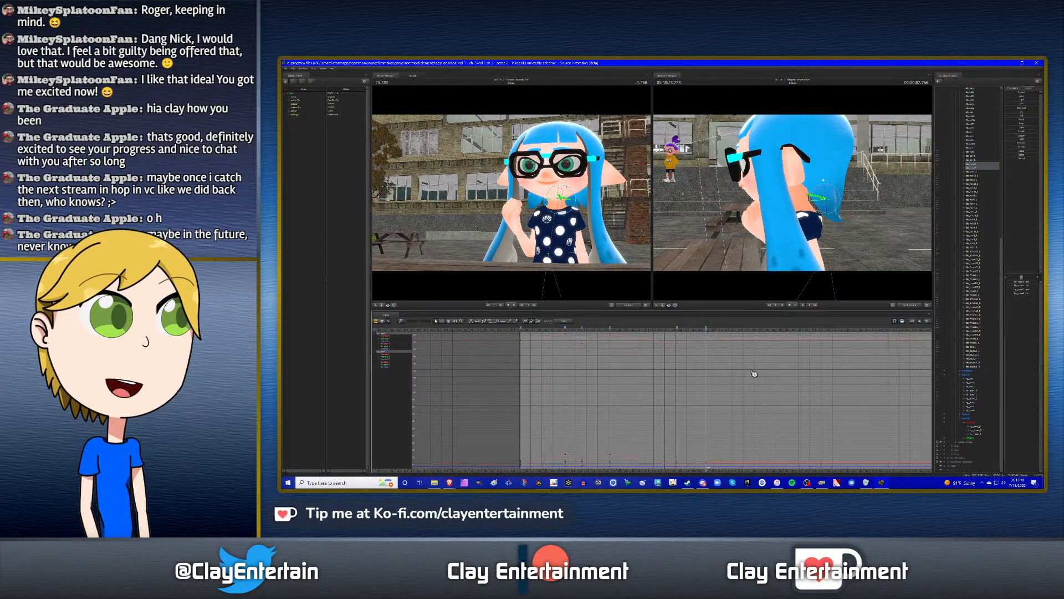
{"action": "scroll", "coordinate": [731, 368], "scroll_direction": "down", "scroll_amount": 4}
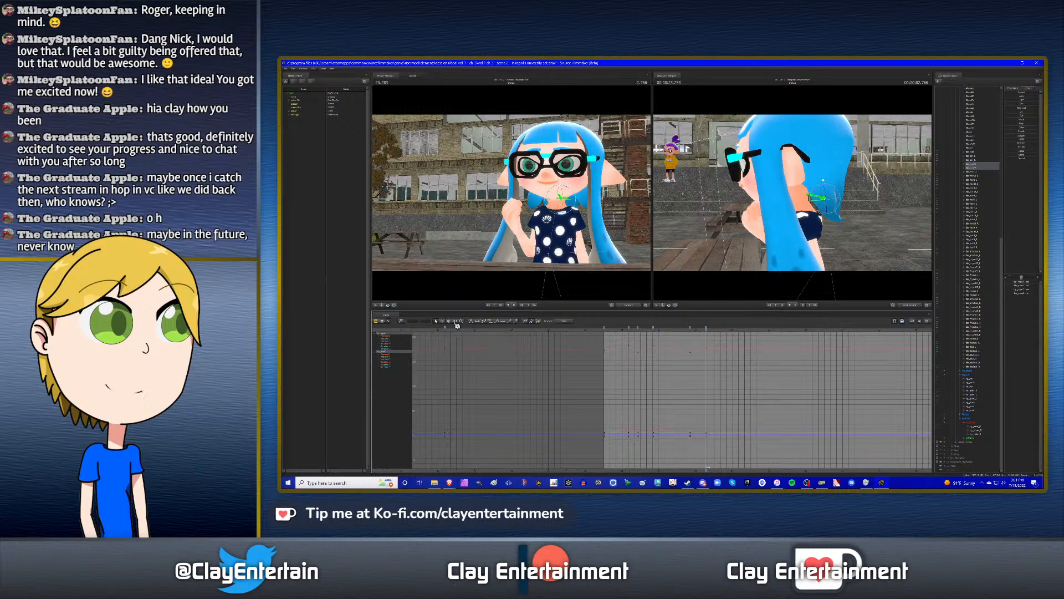
{"action": "middle_click_drag", "start_coordinate": [777, 373], "coordinate": [682, 376]}
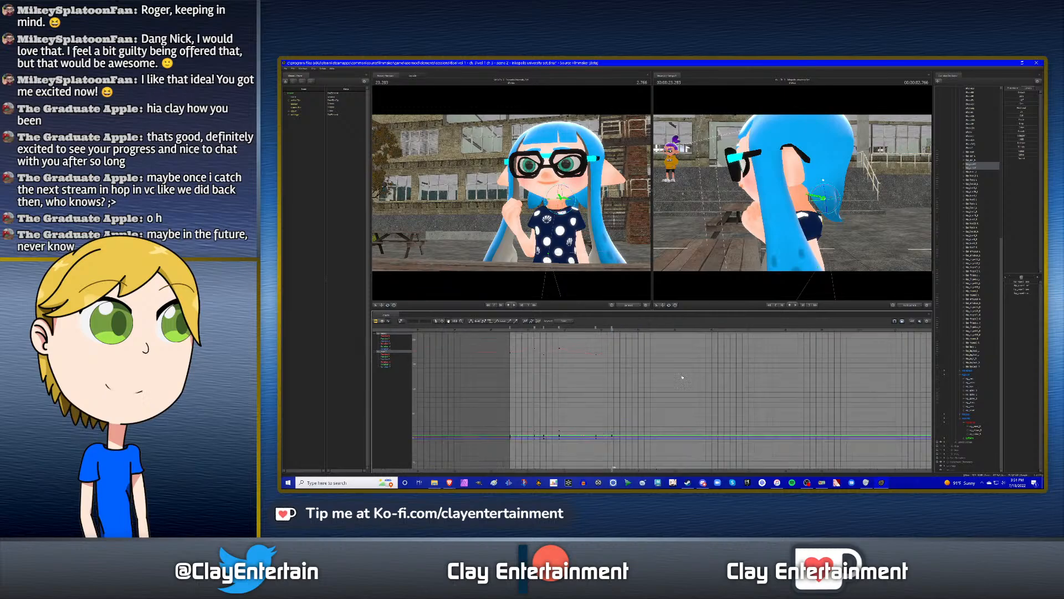
{"action": "left_click", "coordinate": [582, 329]}
{"action": "key", "text": "space"}
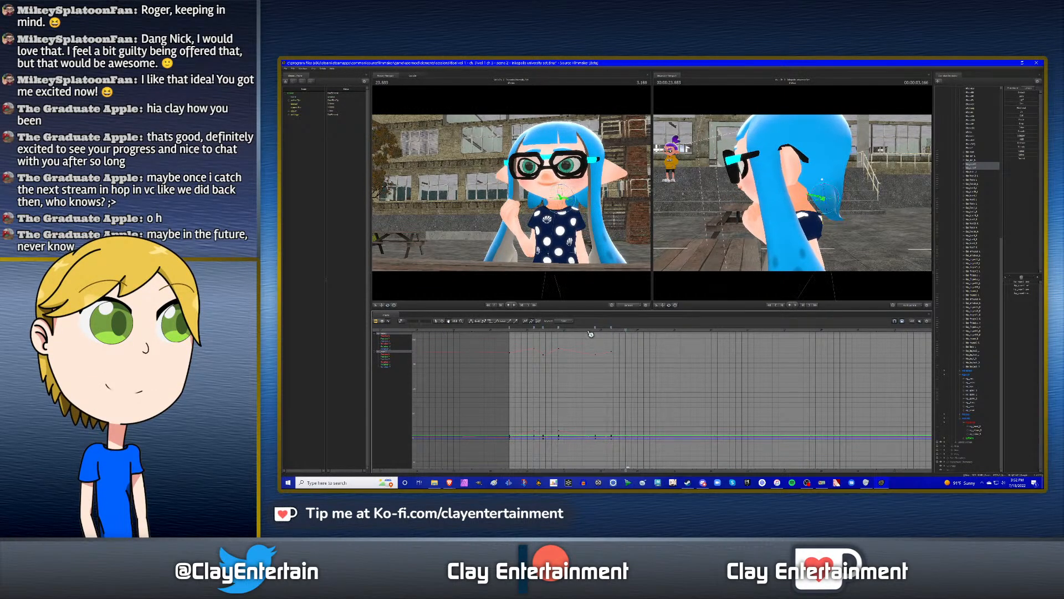
{"action": "key", "text": "m"}
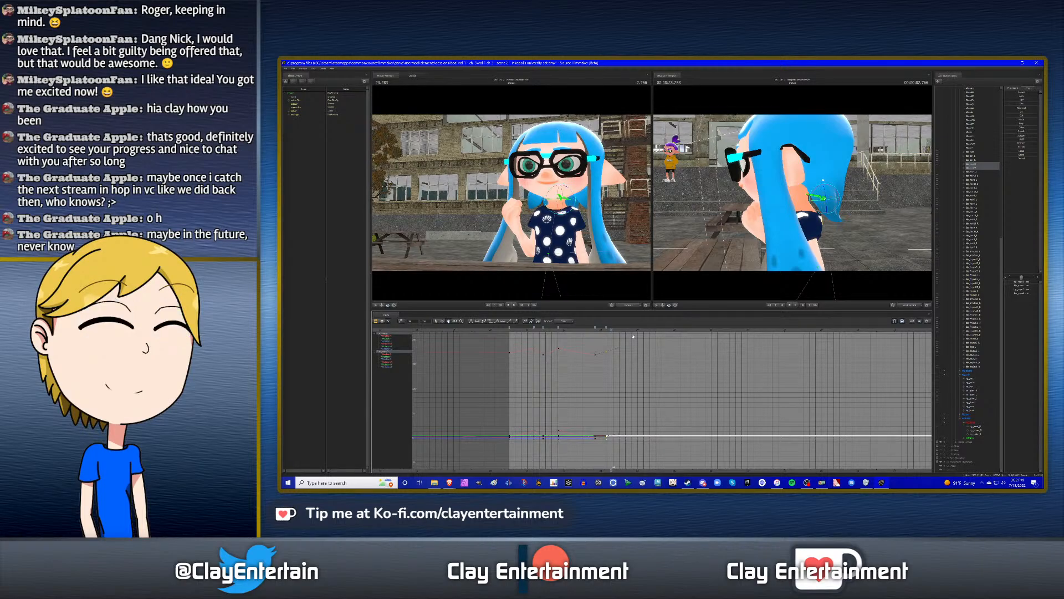
- Check the ear control's curves at 2.766 s and rotate the upper back-hair control at that time
{"action": "left_click", "coordinate": [977, 391]}
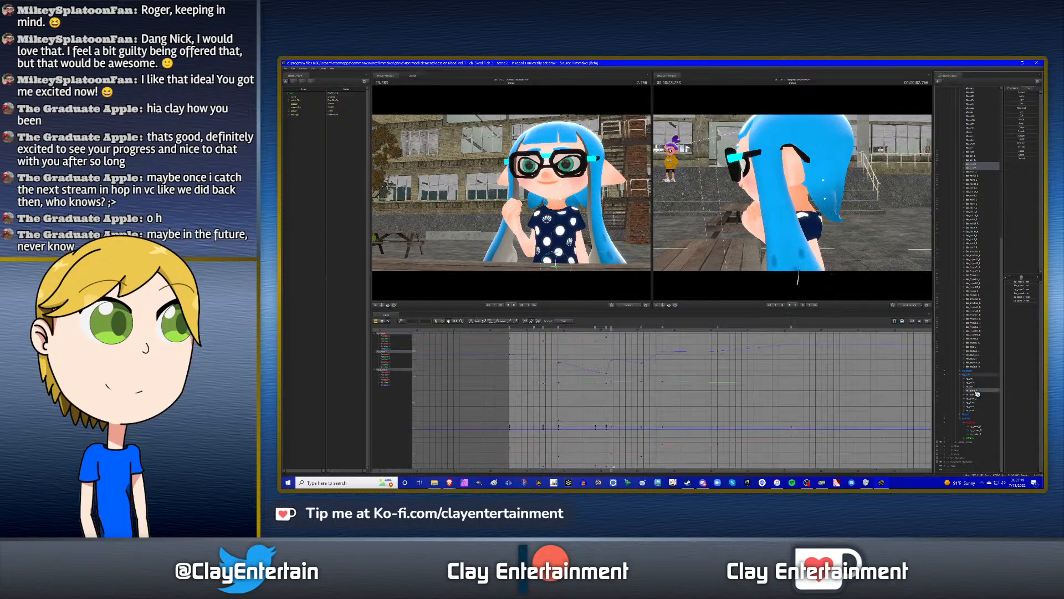
{"action": "key", "text": "Right"}
{"action": "key", "text": "Right"}
{"action": "key", "text": "Right"}
{"action": "key", "text": "Right"}
{"action": "left_click", "coordinate": [851, 227]}
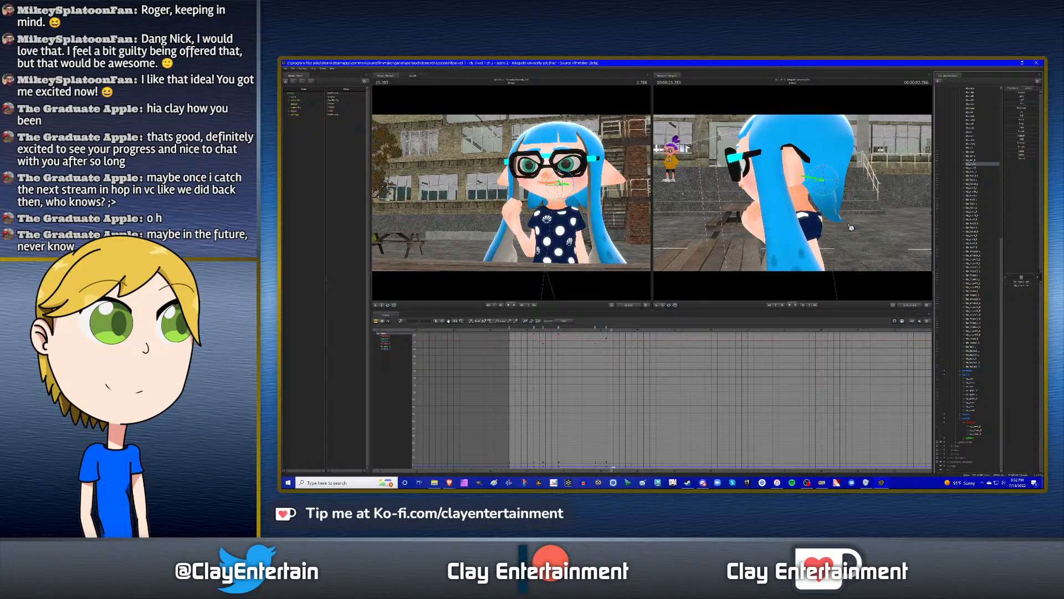
{"action": "left_click_drag", "start_coordinate": [810, 194], "coordinate": [796, 195]}
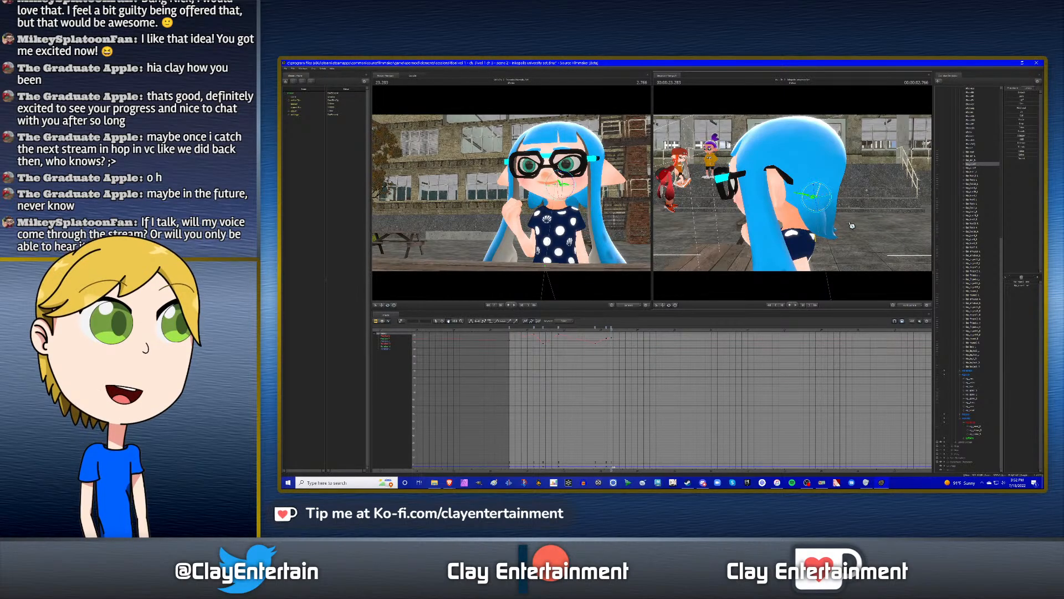
- Refine the rotation of the back-hair controls at 2.766 s from a side view and scrub through the motion
{"action": "left_click_drag", "start_coordinate": [849, 224], "coordinate": [796, 196]}
{"action": "left_click_drag", "start_coordinate": [859, 218], "coordinate": [813, 262]}
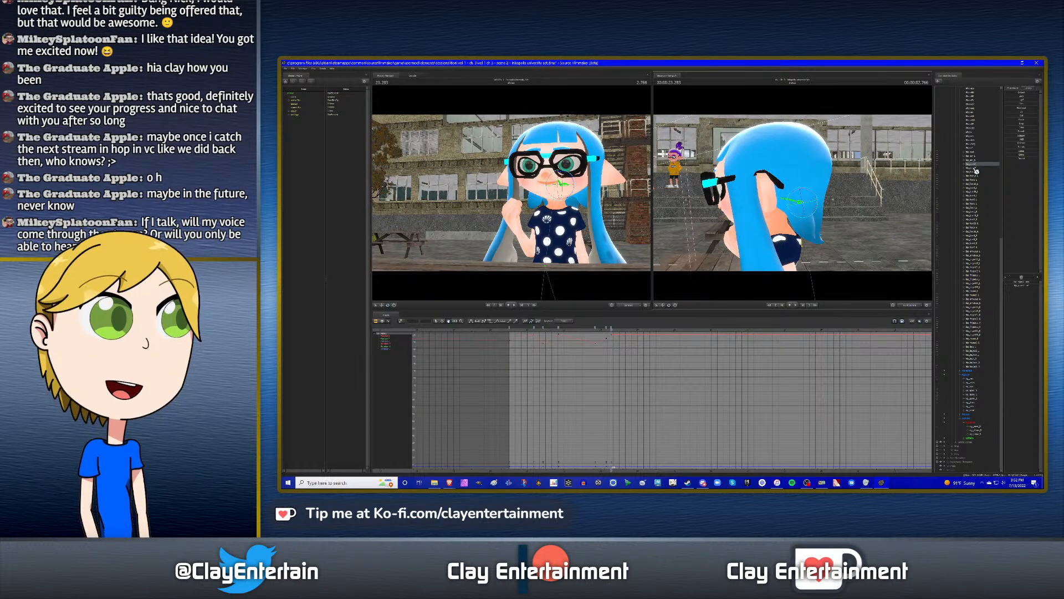
{"action": "left_click", "coordinate": [792, 256]}
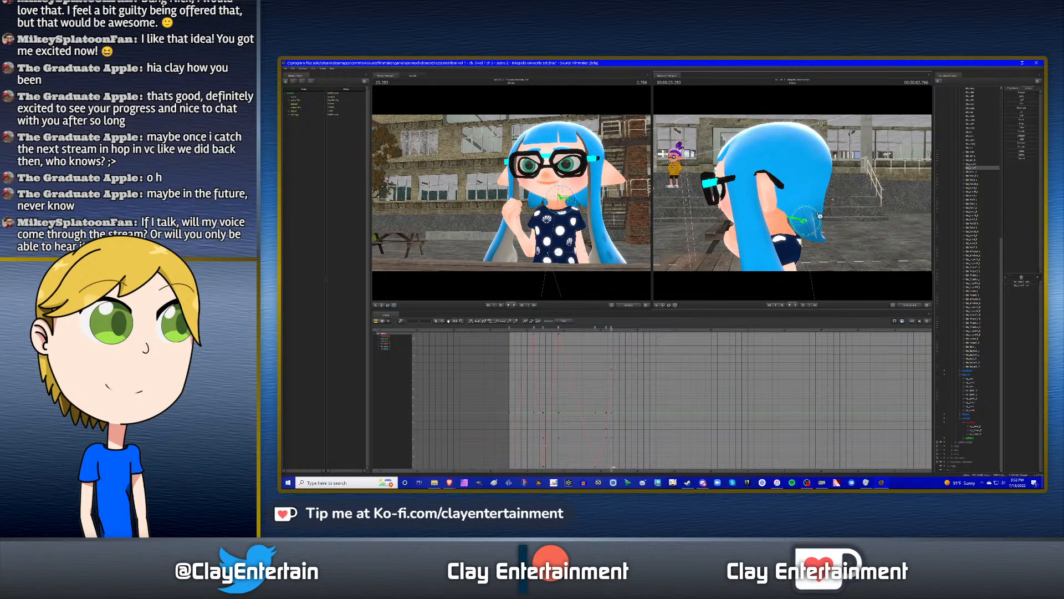
{"action": "left_click", "coordinate": [812, 213]}
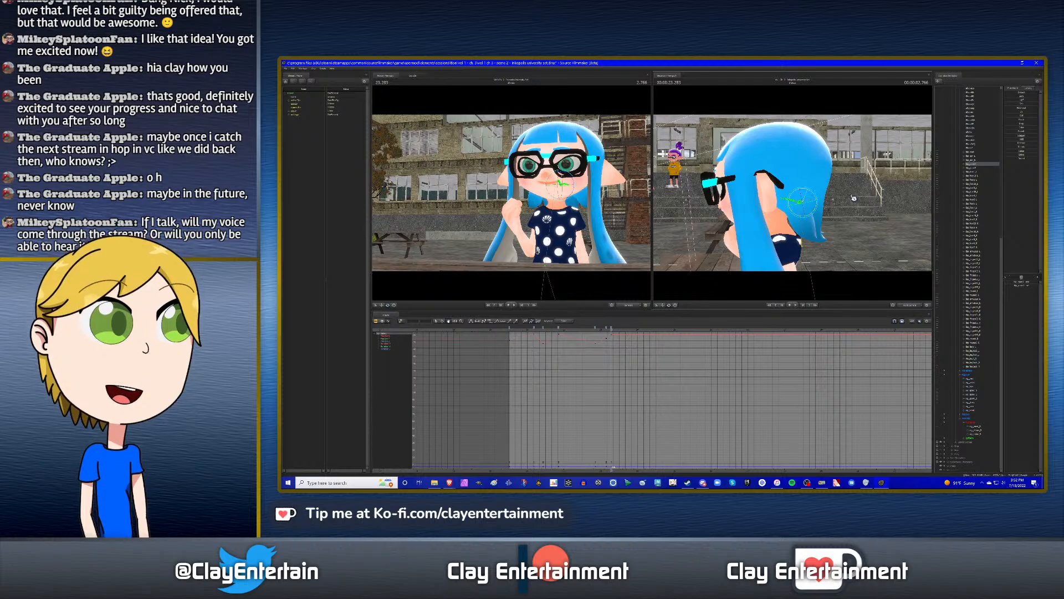
{"action": "left_click_drag", "start_coordinate": [862, 202], "coordinate": [863, 227]}
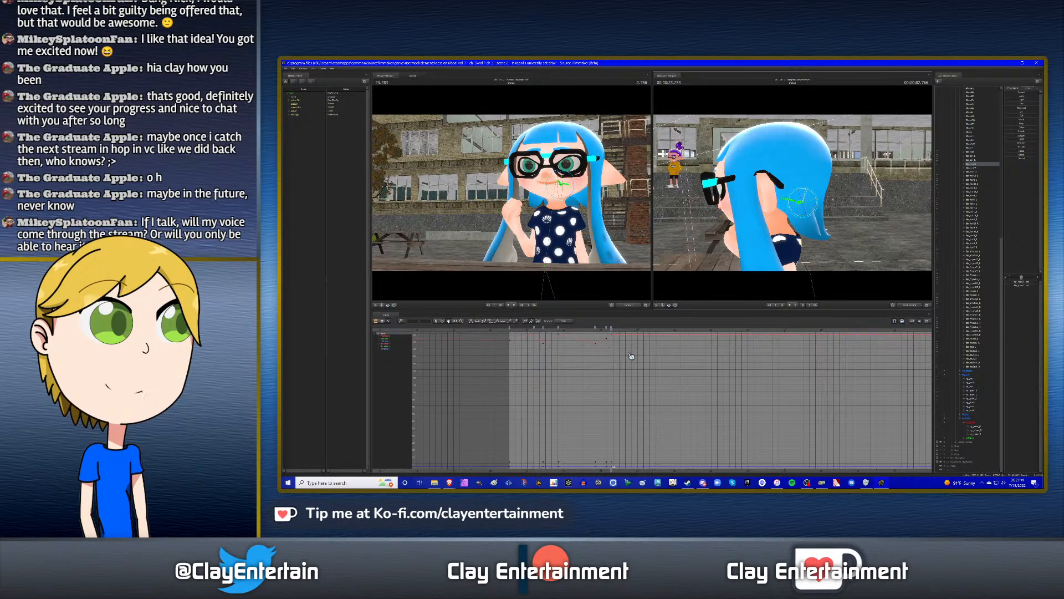
{"action": "scroll", "coordinate": [601, 352], "scroll_direction": "down", "scroll_amount": 2}
{"action": "left_click_drag", "start_coordinate": [588, 332], "coordinate": [620, 332]}
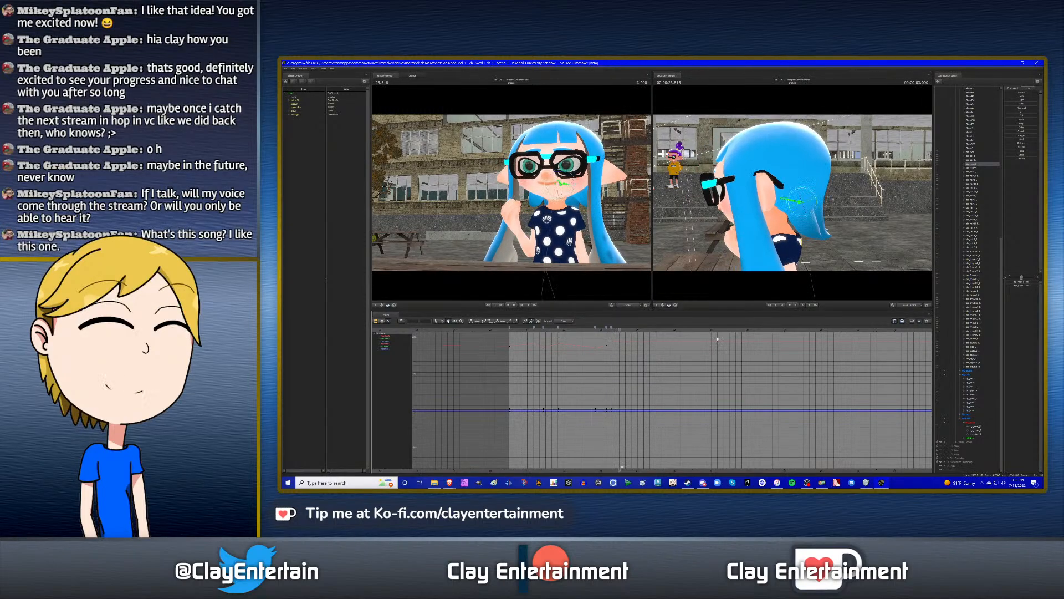
- Select both back-hair controls, use the ear control's curves to go to 3.166 s, and return to only the back-hair curves
{"action": "left_click", "coordinate": [978, 164], "text": "ctrl"}
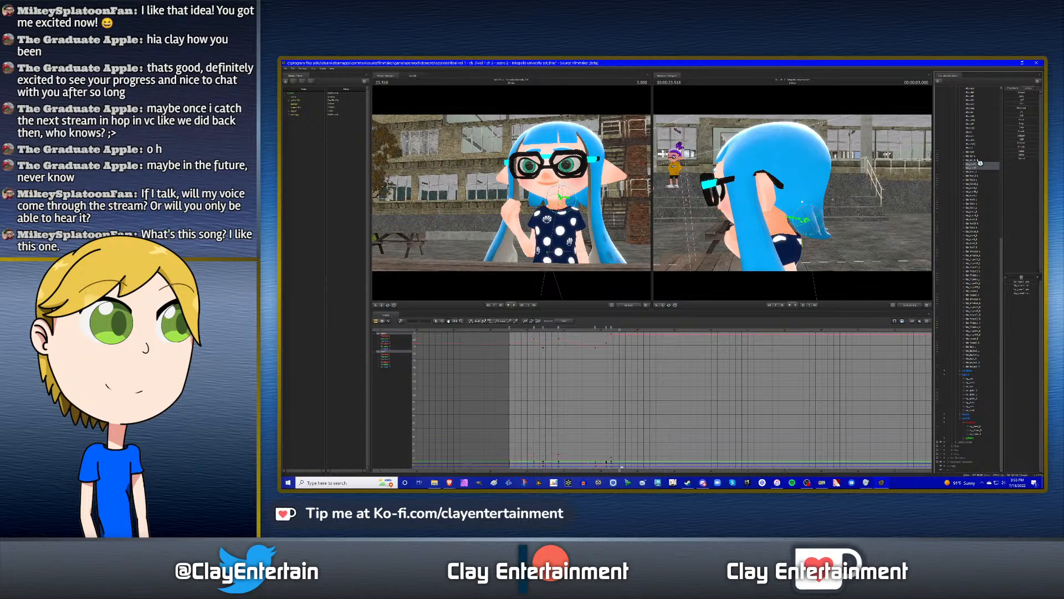
{"action": "left_click", "coordinate": [980, 161], "text": "ctrl"}
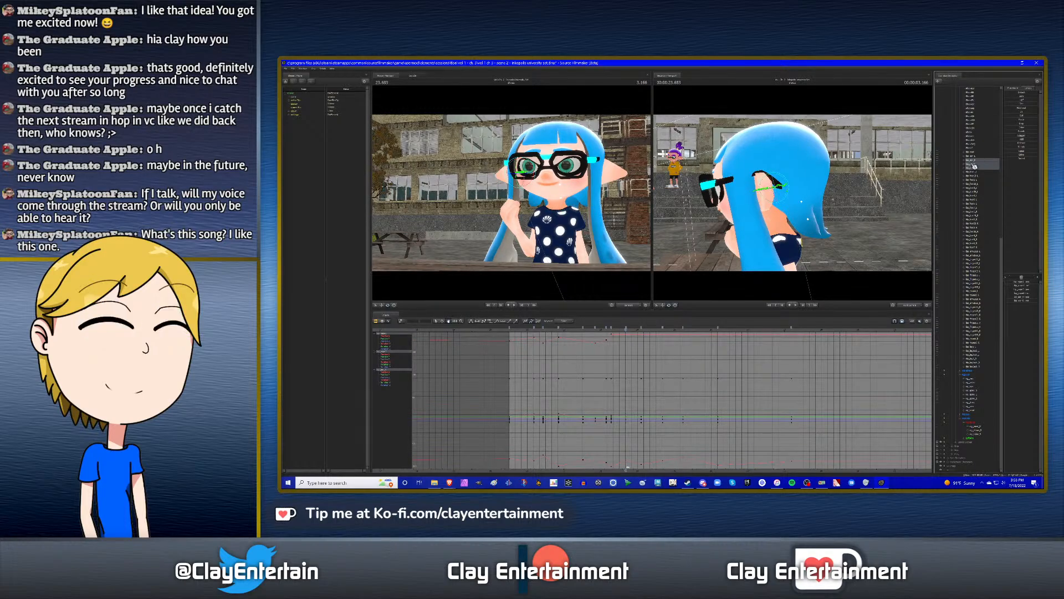
{"action": "key", "text": "ctrl+z"}
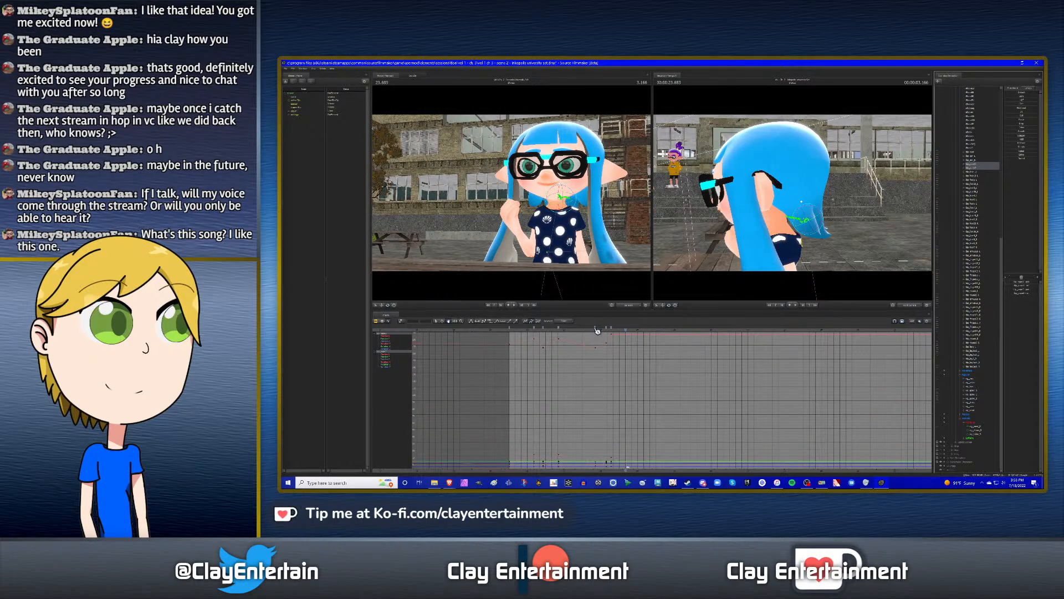
- Copy the two back-hair controls' 2.333 s keyframe to 3.166 s
{"action": "right_click", "coordinate": [596, 327]}
{"action": "left_click", "coordinate": [598, 327]}
{"action": "right_click", "coordinate": [598, 329]}
{"action": "left_click", "coordinate": [598, 329]}
{"action": "right_click", "coordinate": [598, 329]}
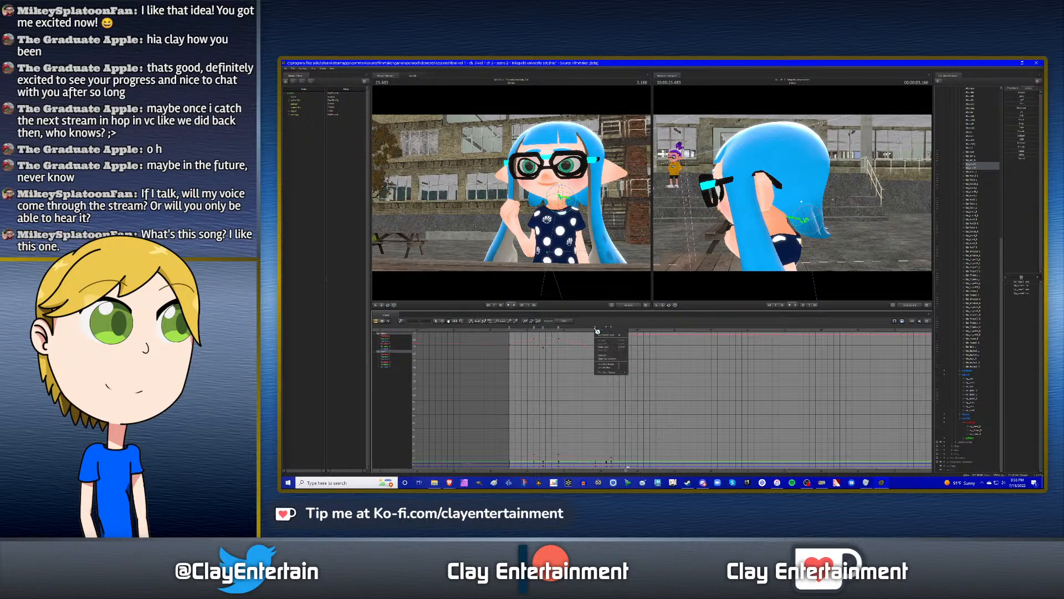
{"action": "left_click", "coordinate": [597, 328]}
{"action": "right_click", "coordinate": [598, 329]}
{"action": "left_click", "coordinate": [598, 330]}
{"action": "right_click", "coordinate": [598, 329]}
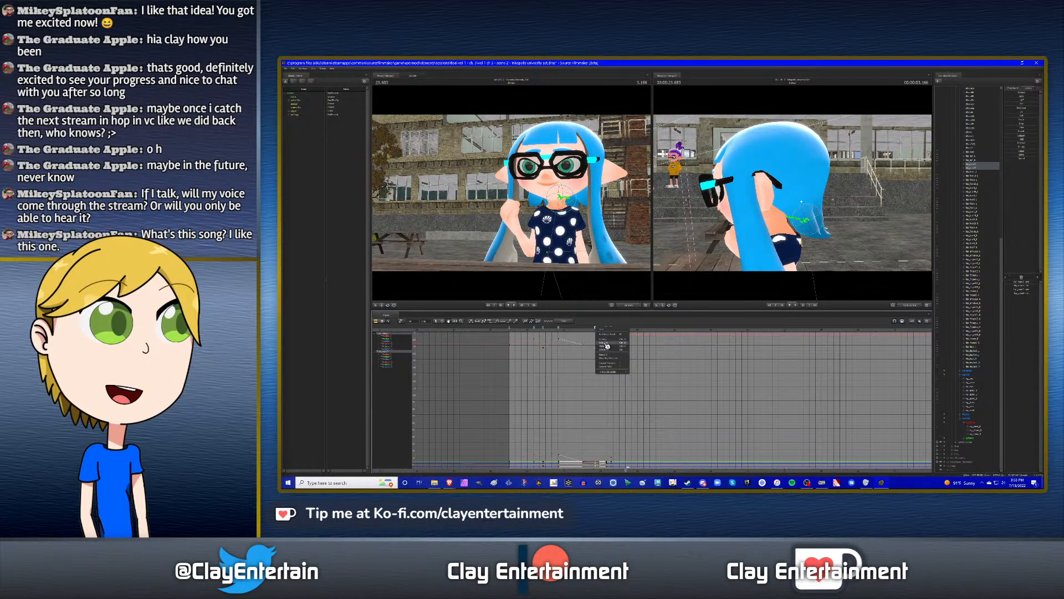
{"action": "left_click", "coordinate": [606, 344]}
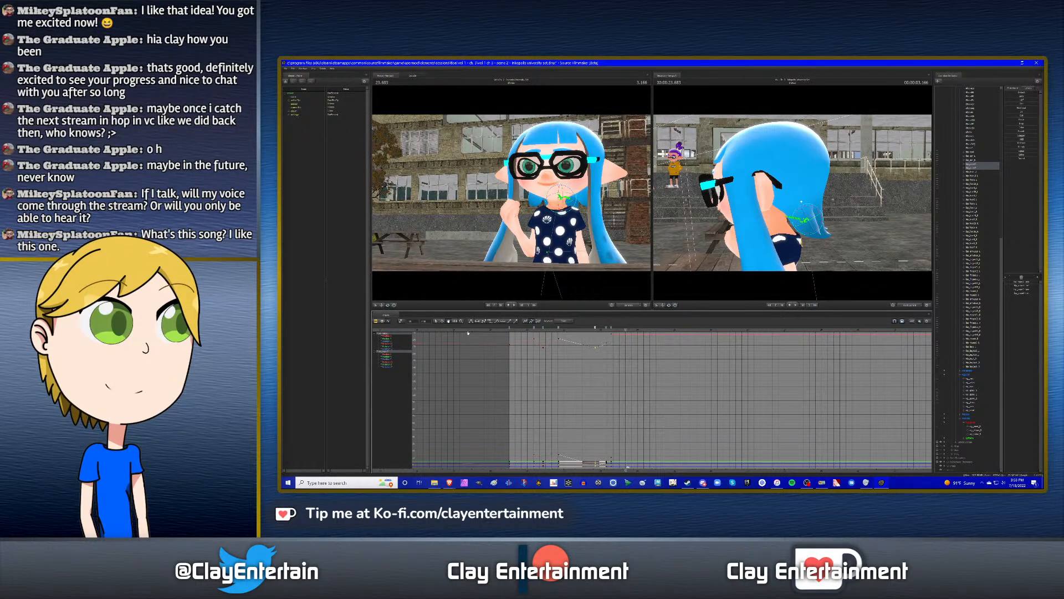
{"action": "right_click", "coordinate": [627, 329]}
{"action": "left_click", "coordinate": [644, 347]}
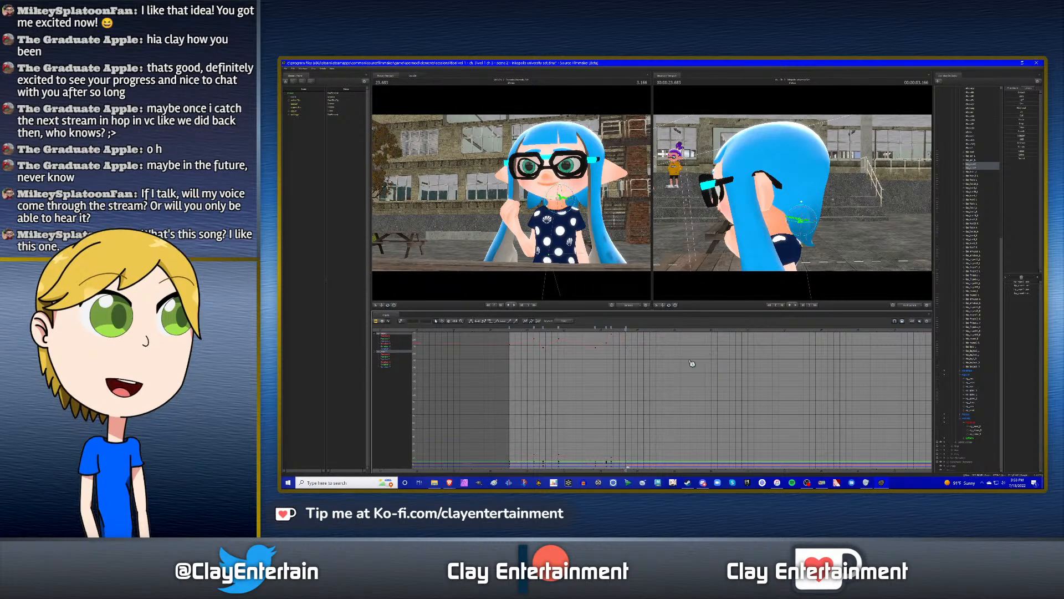
- Go to the ear control's keyframe at 3.583 s and copy the back-hair controls' 2.766 s keyframe there
{"action": "left_click", "coordinate": [979, 162]}
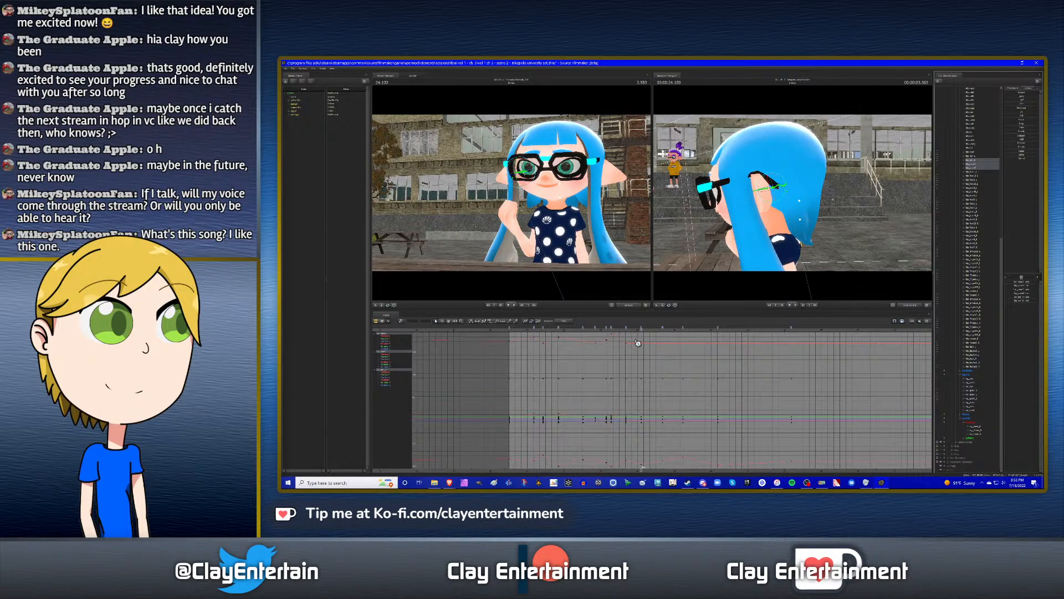
{"action": "key", "text": "ctrl+z"}
{"action": "right_click", "coordinate": [611, 328]}
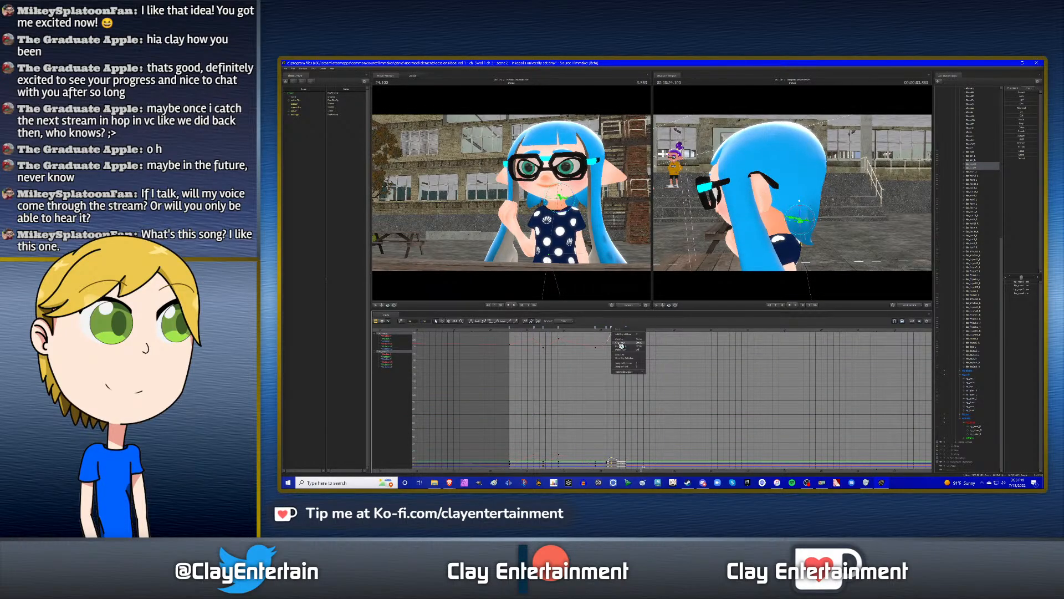
{"action": "left_click", "coordinate": [622, 346]}
{"action": "right_click", "coordinate": [642, 329]}
{"action": "left_click", "coordinate": [652, 347]}
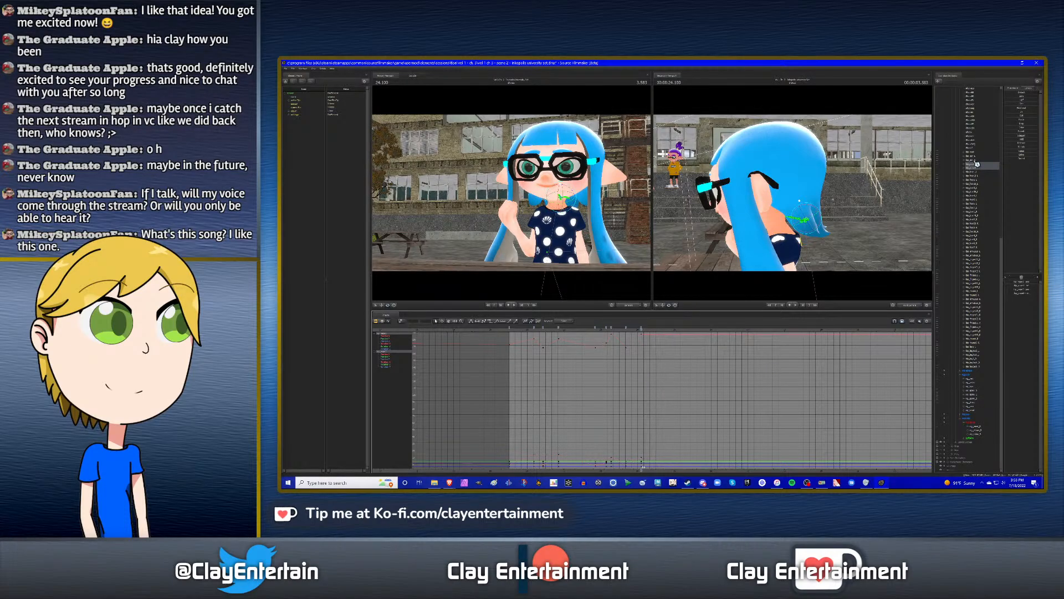
- Go to the ear control's keyframe at 4.166 s and copy the back-hair controls' 3.166 s keyframe there
{"action": "left_click", "coordinate": [977, 164]}
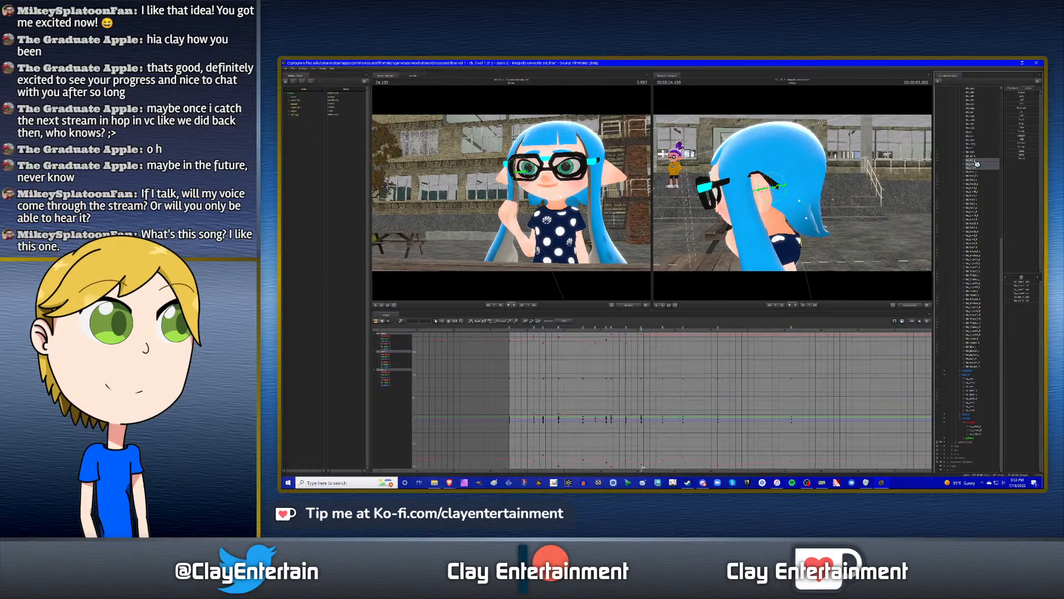
{"action": "key", "text": "ctrl+z"}
{"action": "right_click", "coordinate": [627, 331]}
{"action": "left_click", "coordinate": [638, 347]}
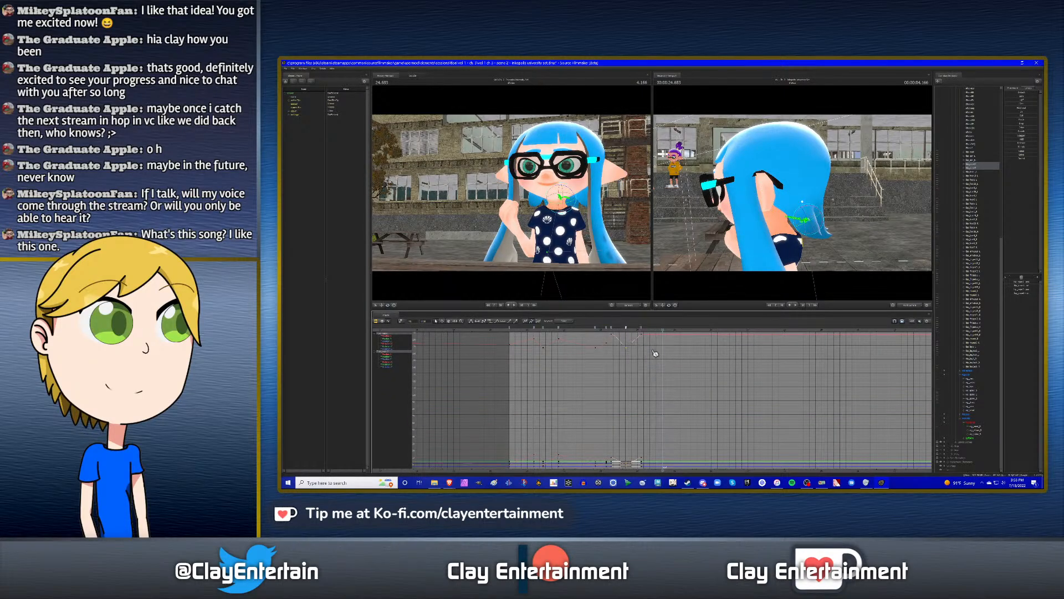
{"action": "right_click", "coordinate": [662, 331]}
{"action": "left_click", "coordinate": [673, 350]}
{"action": "key", "text": "ctrl+v"}
- Select all the back-hair keyframes, then use the ear control's curves to go to 4.716 s and return to the back-hair curves
{"action": "scroll", "coordinate": [573, 382], "scroll_direction": "down", "scroll_amount": 3}
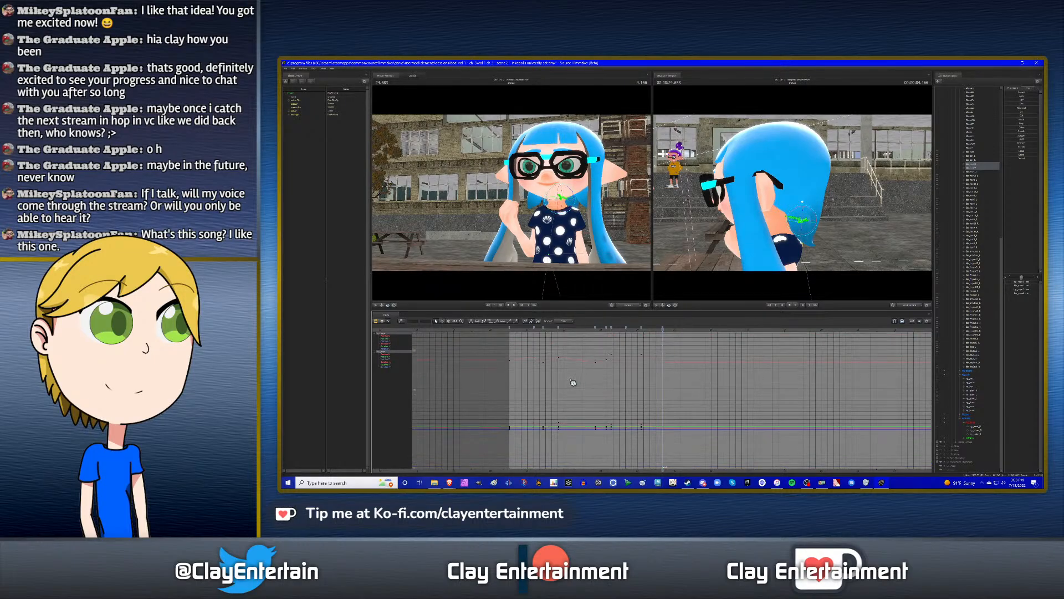
{"action": "left_click_drag", "start_coordinate": [583, 390], "coordinate": [672, 442]}
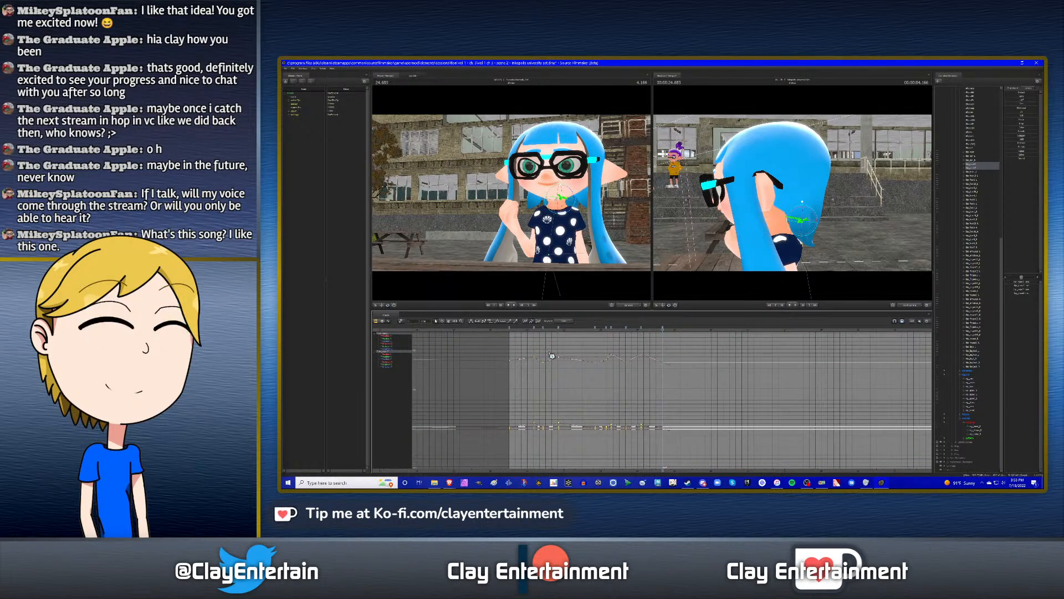
{"action": "left_click", "coordinate": [981, 164]}
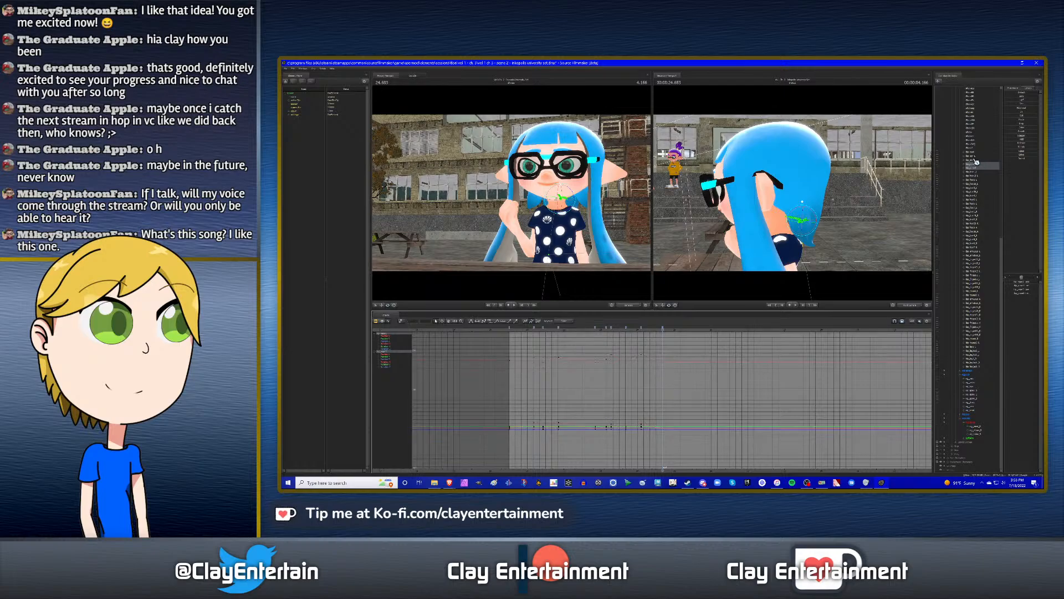
{"action": "left_click", "coordinate": [977, 162]}
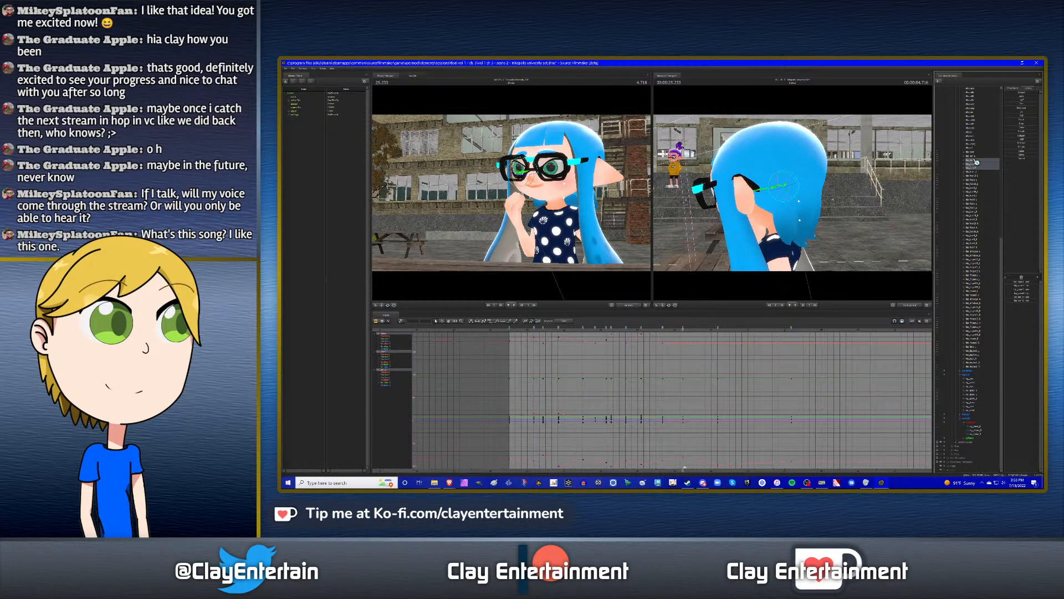
{"action": "key", "text": "ctrl+z"}
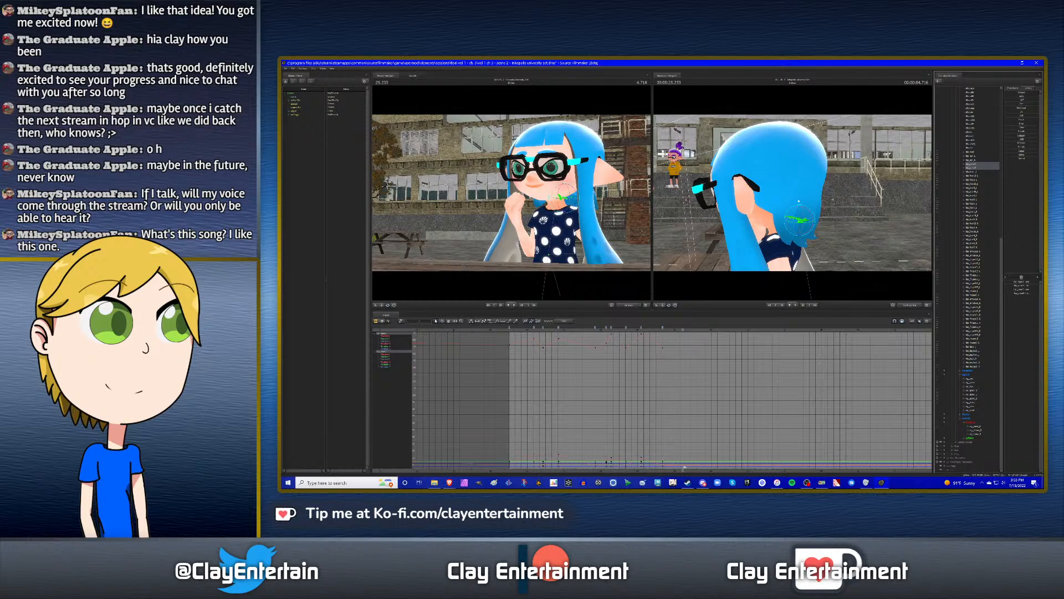
- Try to pose the upper and lower back-hair controls by hand at 4.716 s
{"action": "left_click_drag", "start_coordinate": [851, 247], "coordinate": [800, 243], "text": "alt"}
{"action": "left_click", "coordinate": [975, 164]}
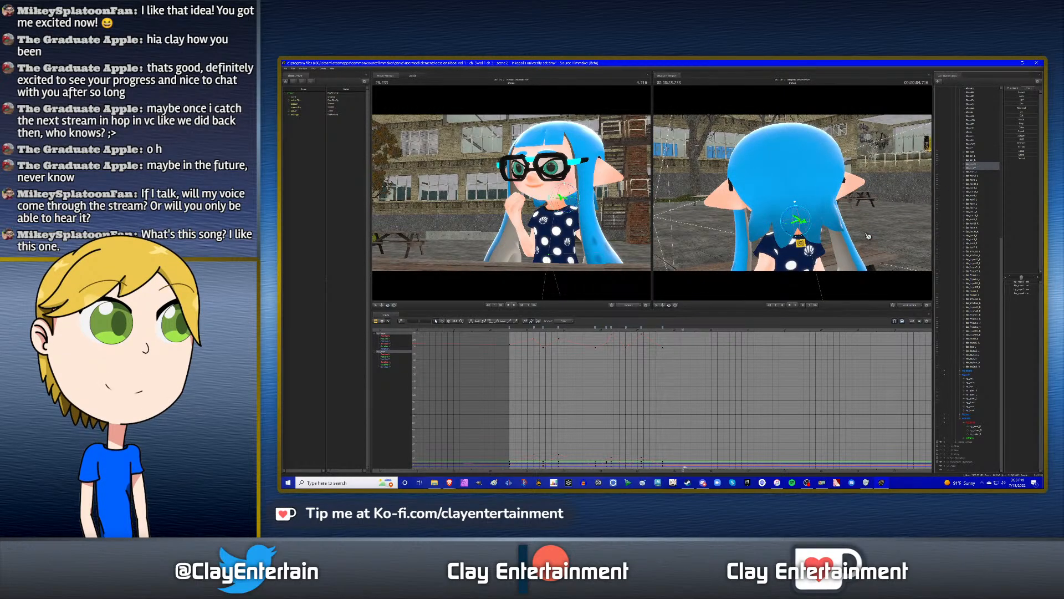
{"action": "left_click_drag", "start_coordinate": [867, 235], "coordinate": [916, 154], "text": "alt"}
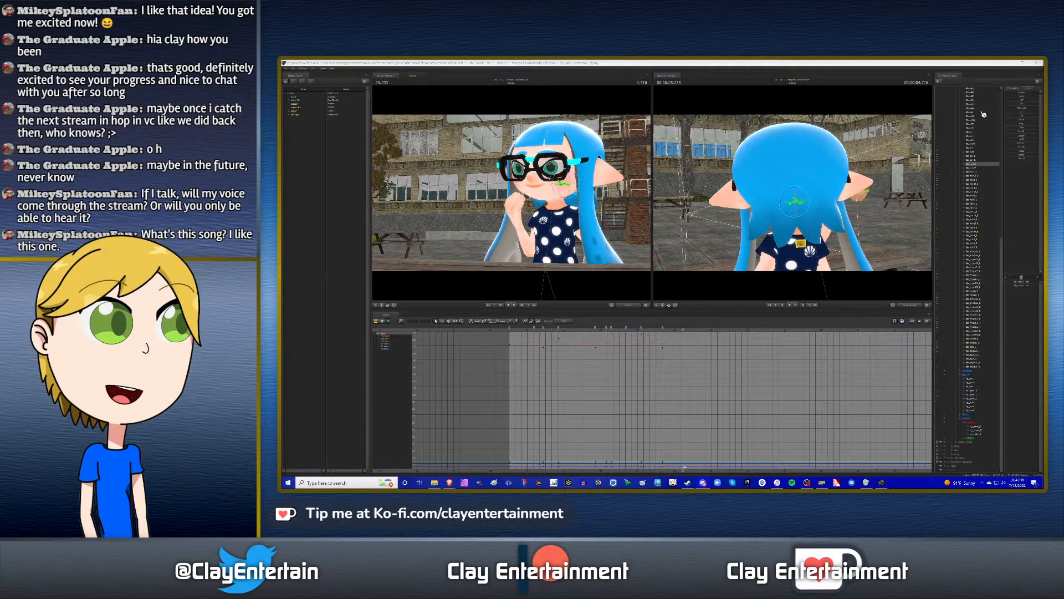
{"action": "left_click", "coordinate": [844, 63]}
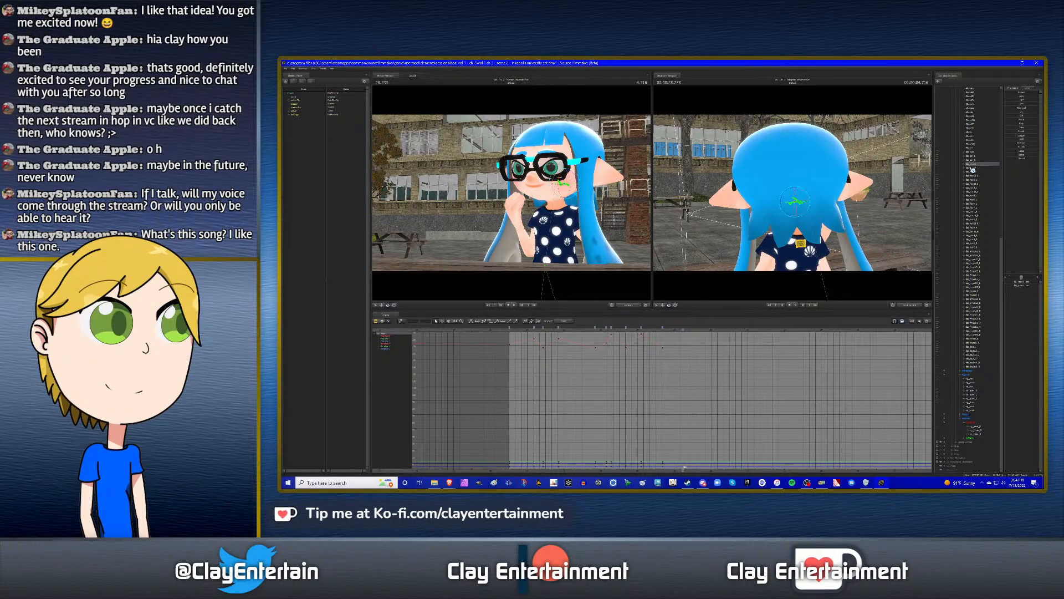
{"action": "left_click_drag", "start_coordinate": [834, 235], "coordinate": [796, 195]}
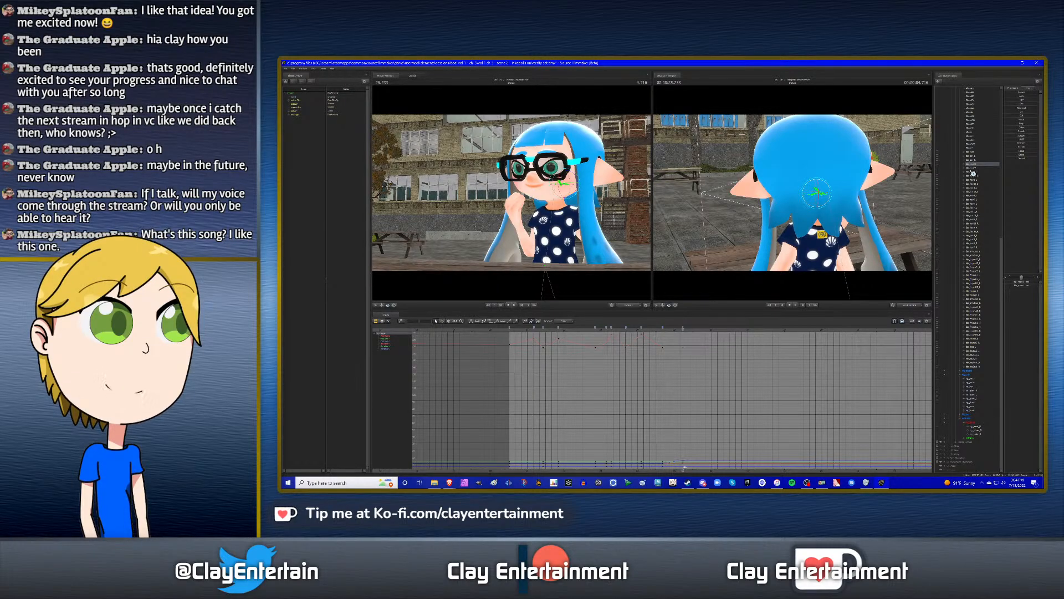
{"action": "left_click", "coordinate": [815, 202]}
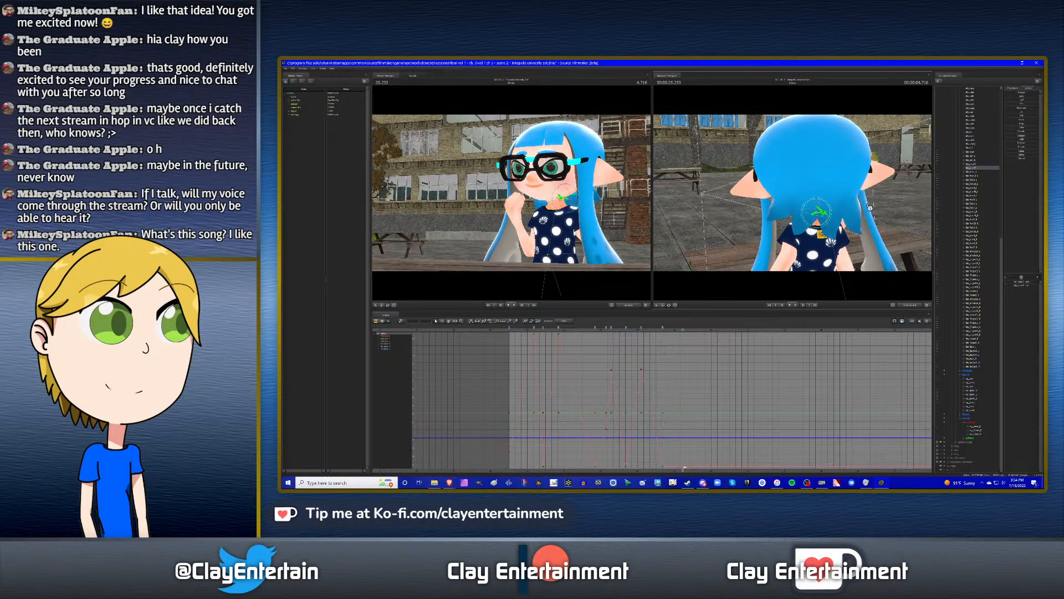
{"action": "key", "text": "ctrl+z"}
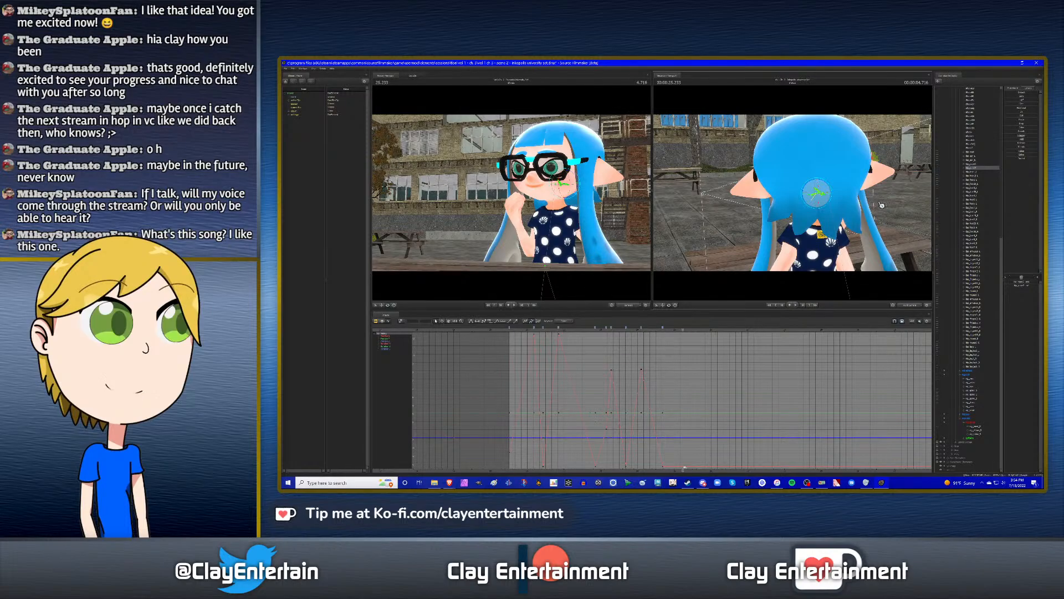
{"action": "left_click", "coordinate": [971, 164]}
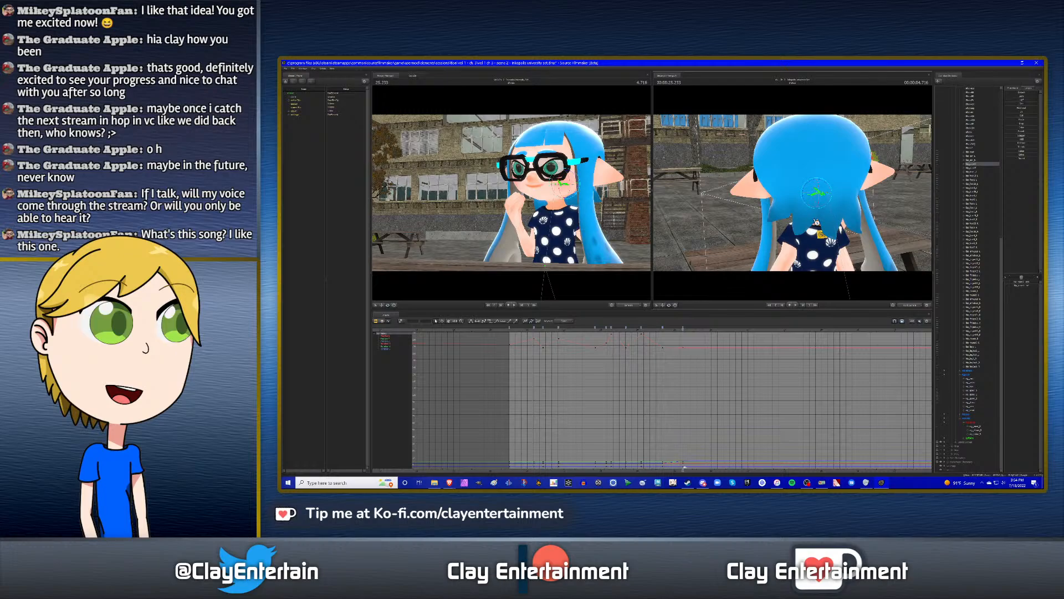
{"action": "left_click", "coordinate": [827, 214]}
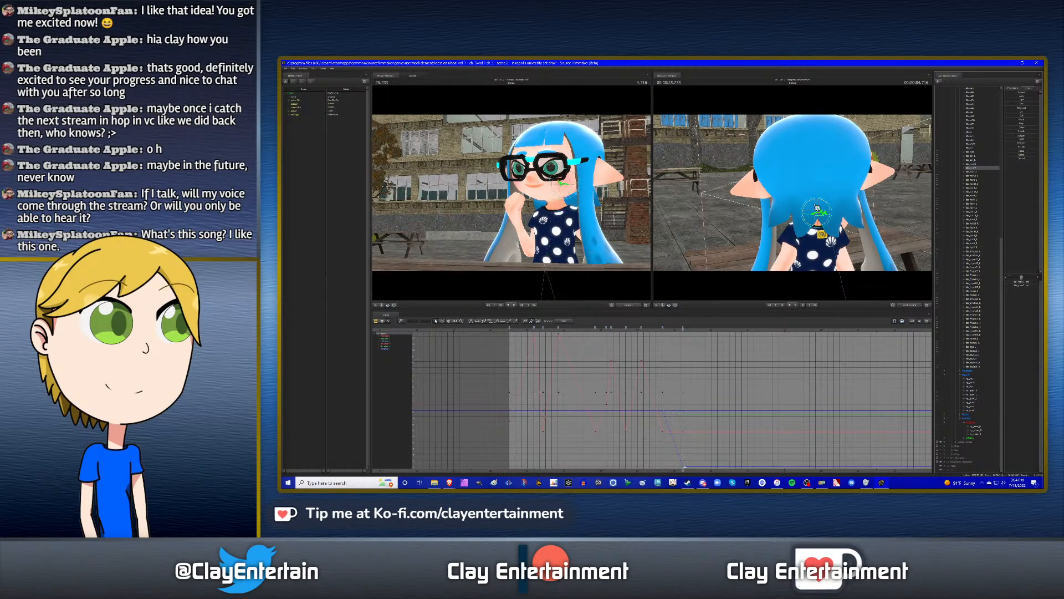
{"action": "left_click", "coordinate": [815, 185]}
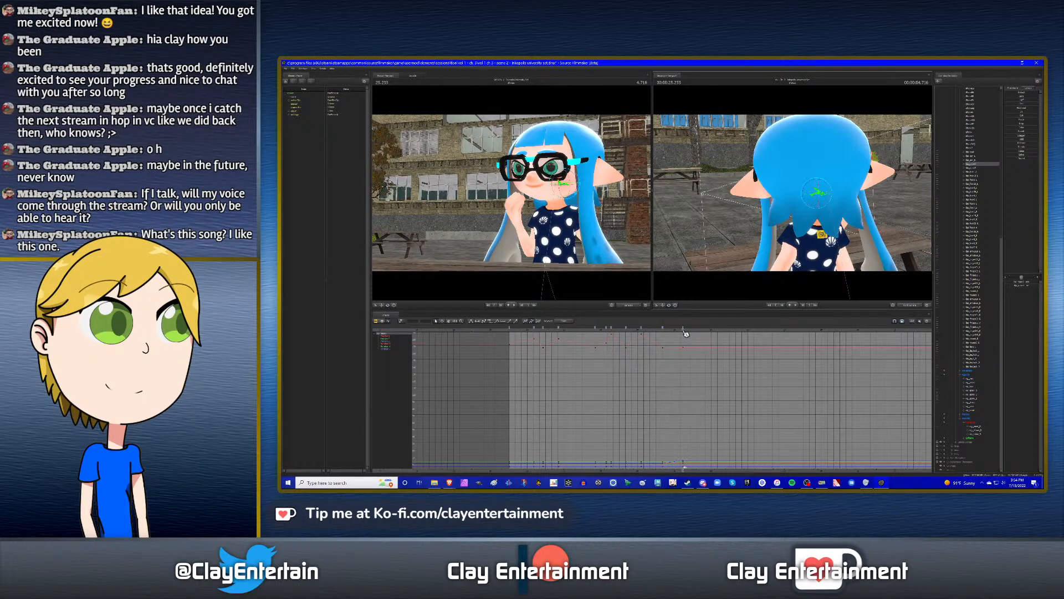
- Copy the two back-hair controls' 3.583 s keyframe to 4.716 s and readjust the rotation of both controls there
{"action": "key", "text": "Up"}
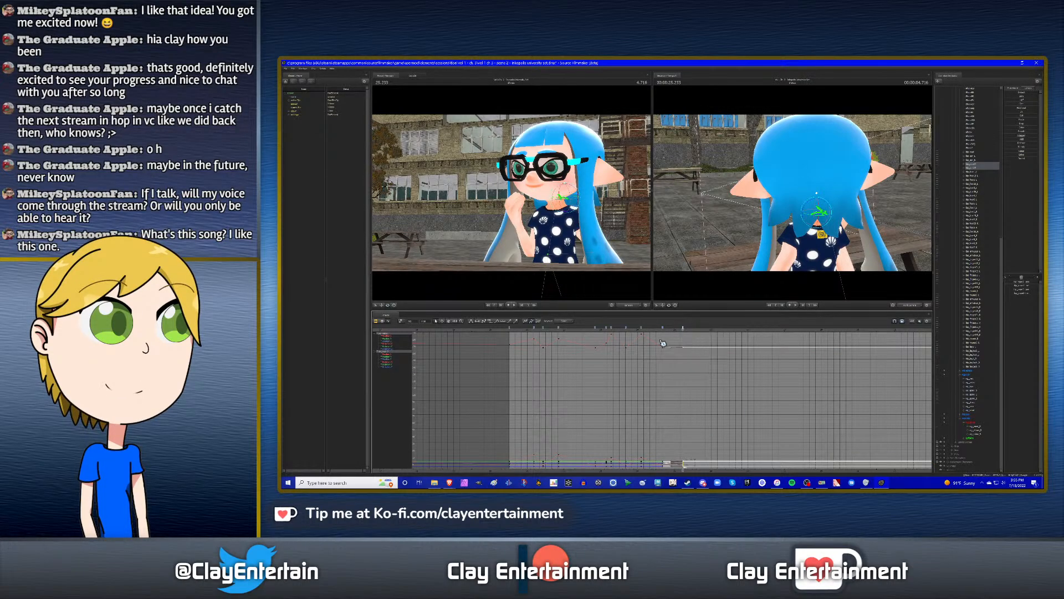
{"action": "right_click", "coordinate": [643, 331]}
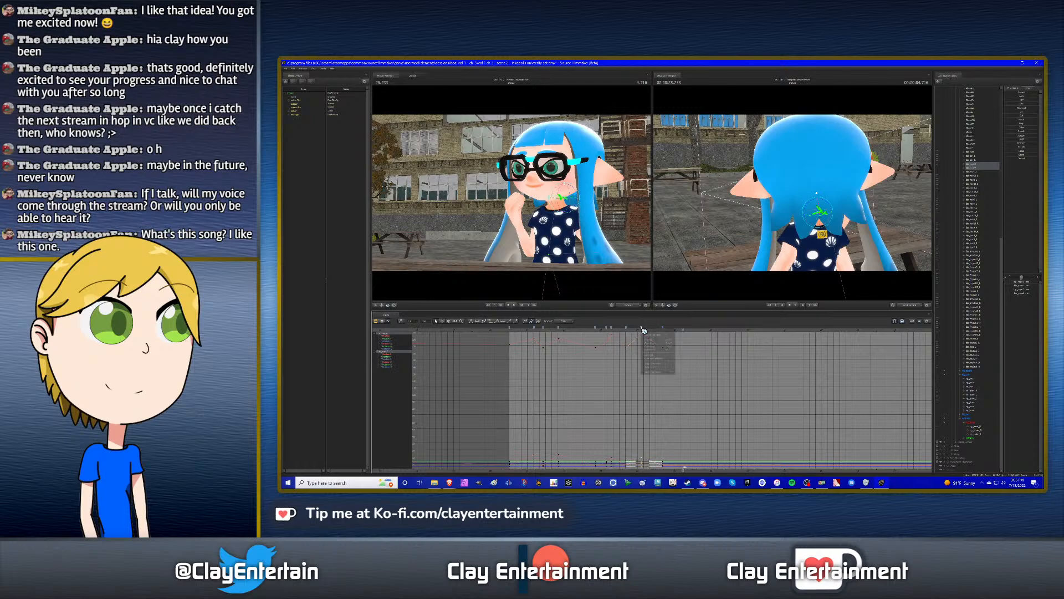
{"action": "left_click", "coordinate": [651, 346]}
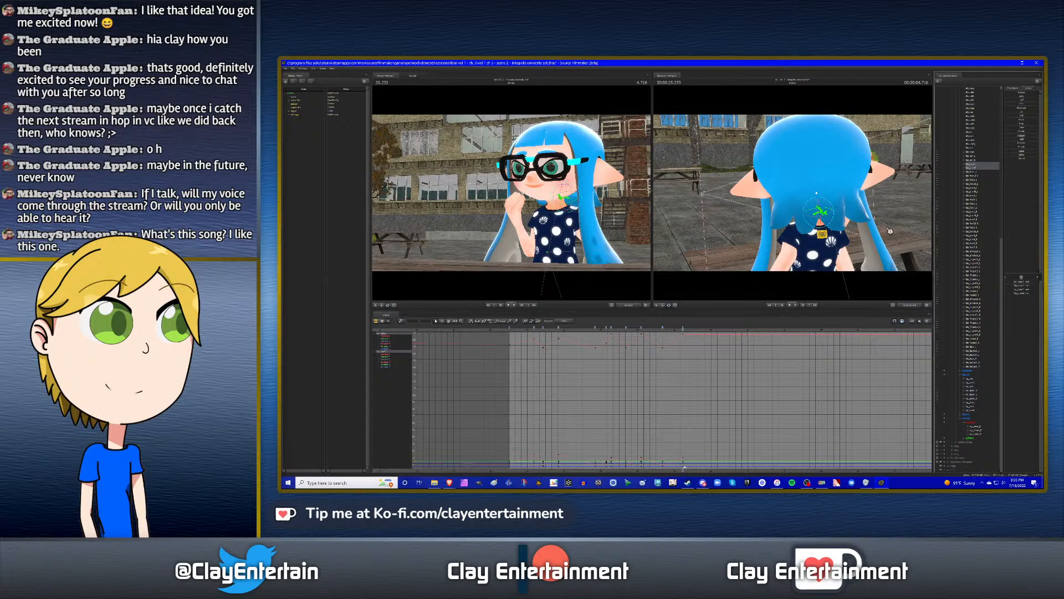
{"action": "left_click", "coordinate": [834, 220], "text": "ctrl"}
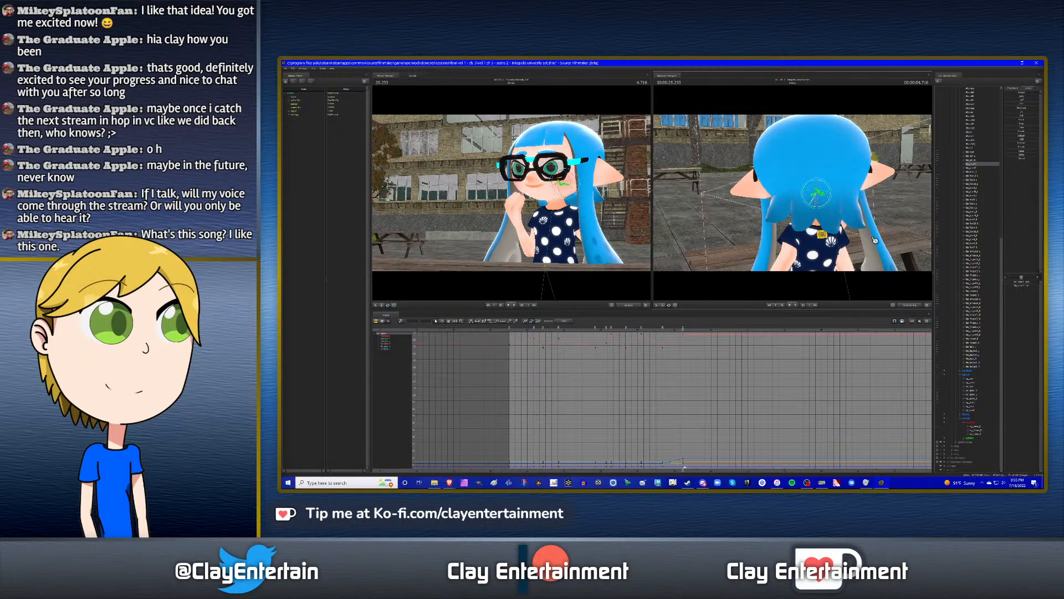
{"action": "left_click", "coordinate": [827, 212]}
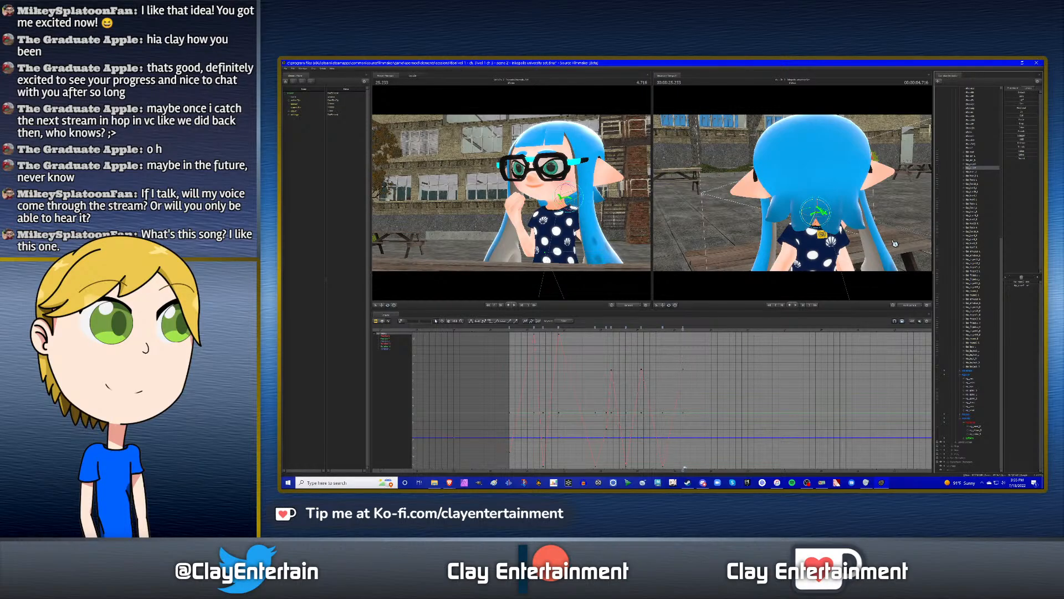
- Go to the ear control's keyframe at 5.666 s, paste a back-hair keyframe there and adjust the rotation of both back-hair controls
{"action": "left_click", "coordinate": [978, 164]}
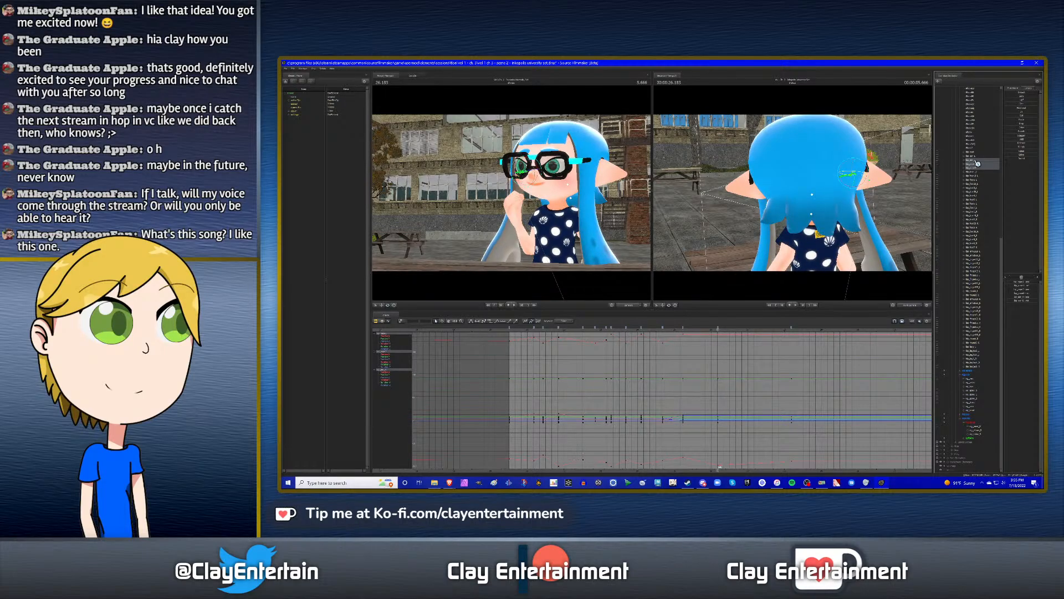
{"action": "left_click", "coordinate": [977, 166]}
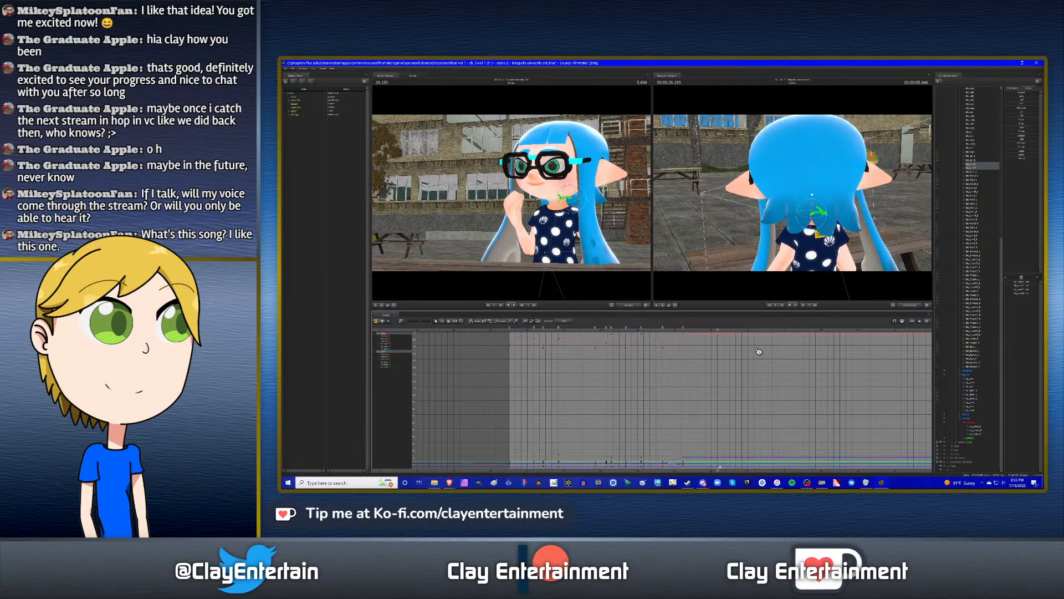
{"action": "key", "text": "ctrl+v"}
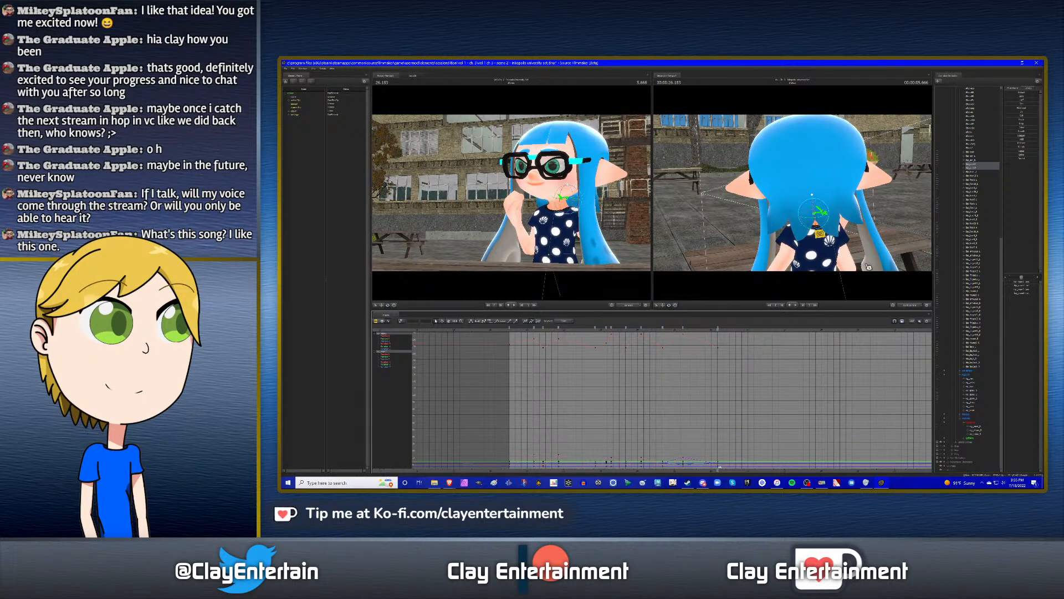
{"action": "left_click", "coordinate": [977, 167]}
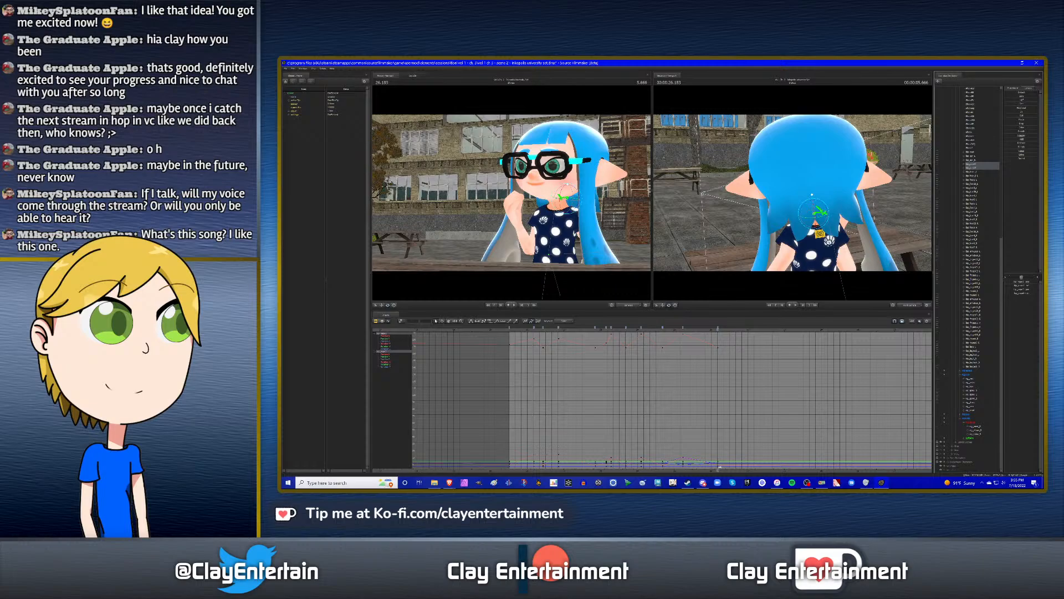
{"action": "left_click", "coordinate": [822, 206]}
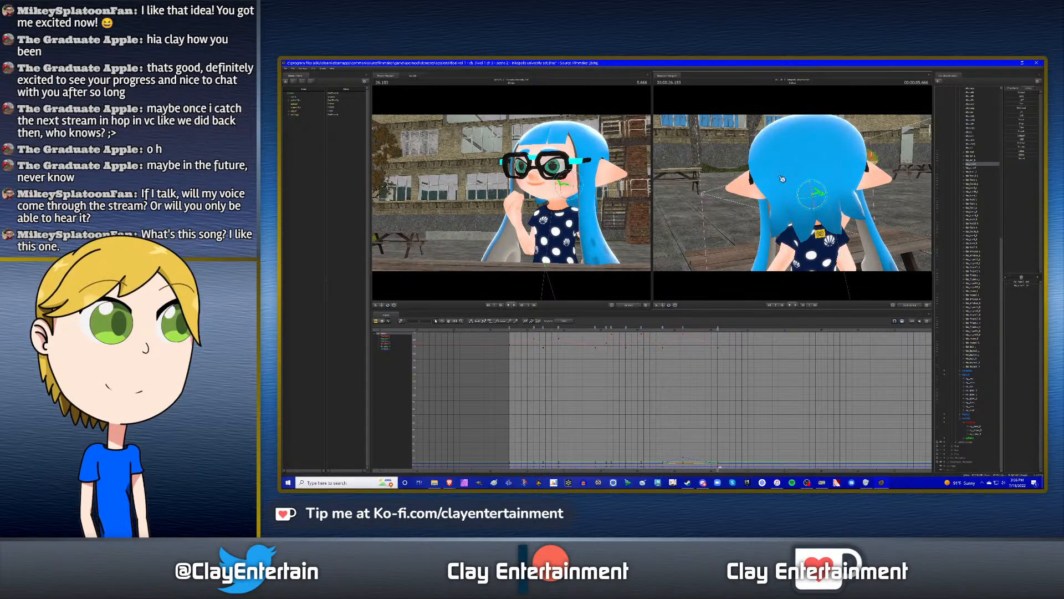
{"action": "left_click", "coordinate": [818, 200]}
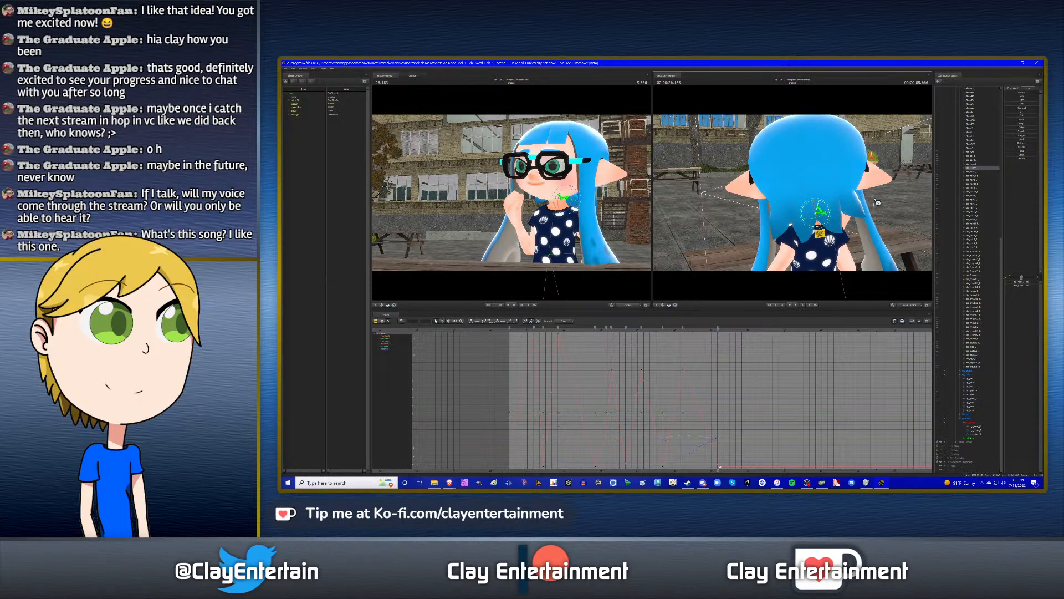
{"action": "left_click", "coordinate": [976, 171]}
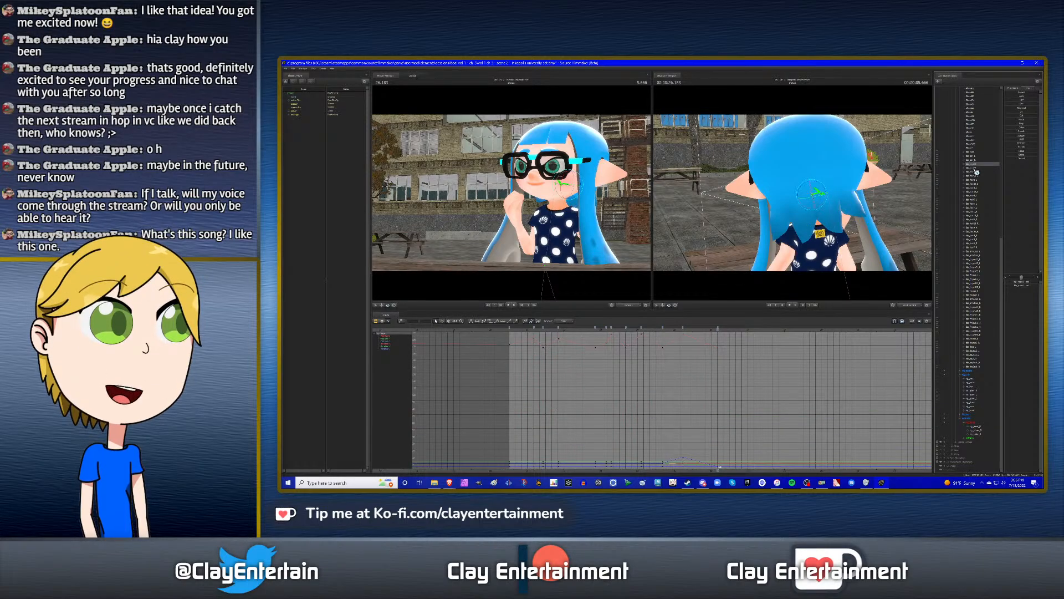
- Go to the ear control's keyframe at 7.666 s and pose the upper and lower back-hair controls there
{"action": "left_click", "coordinate": [977, 164], "text": "ctrl"}
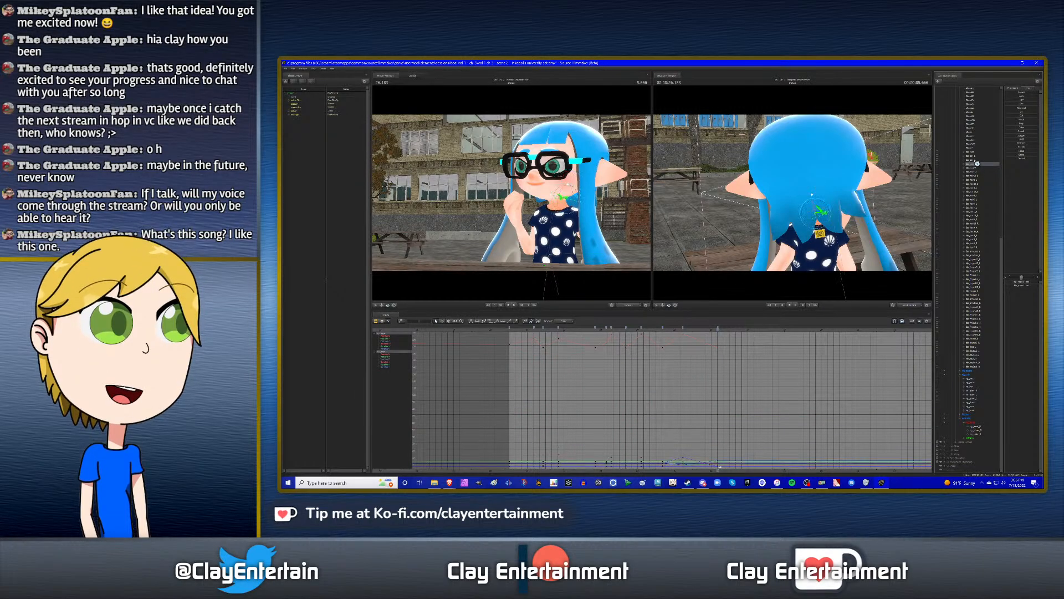
{"action": "left_click", "coordinate": [977, 161], "text": "ctrl"}
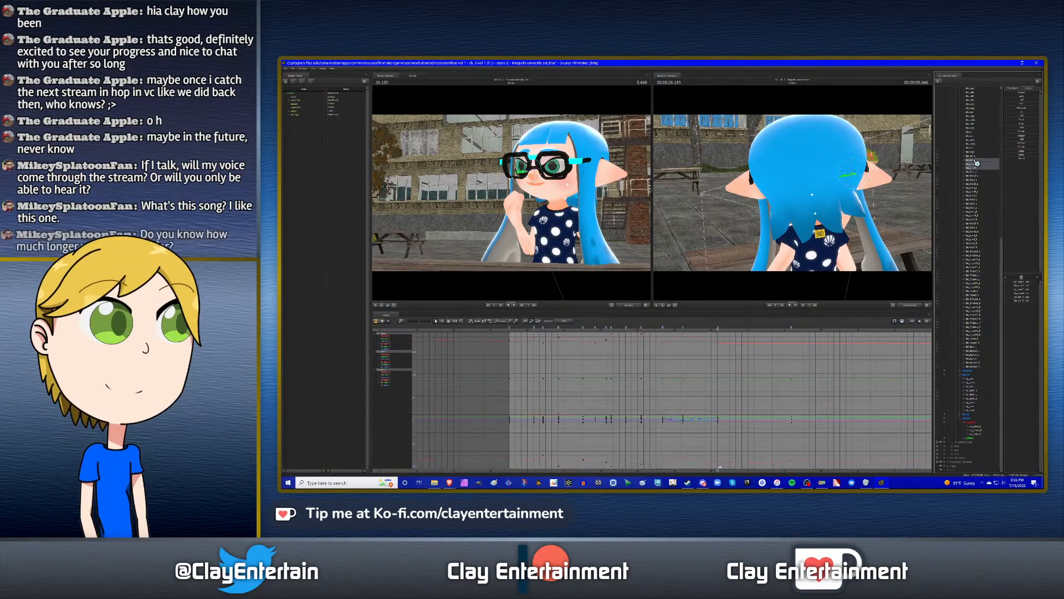
{"action": "key", "text": "Down"}
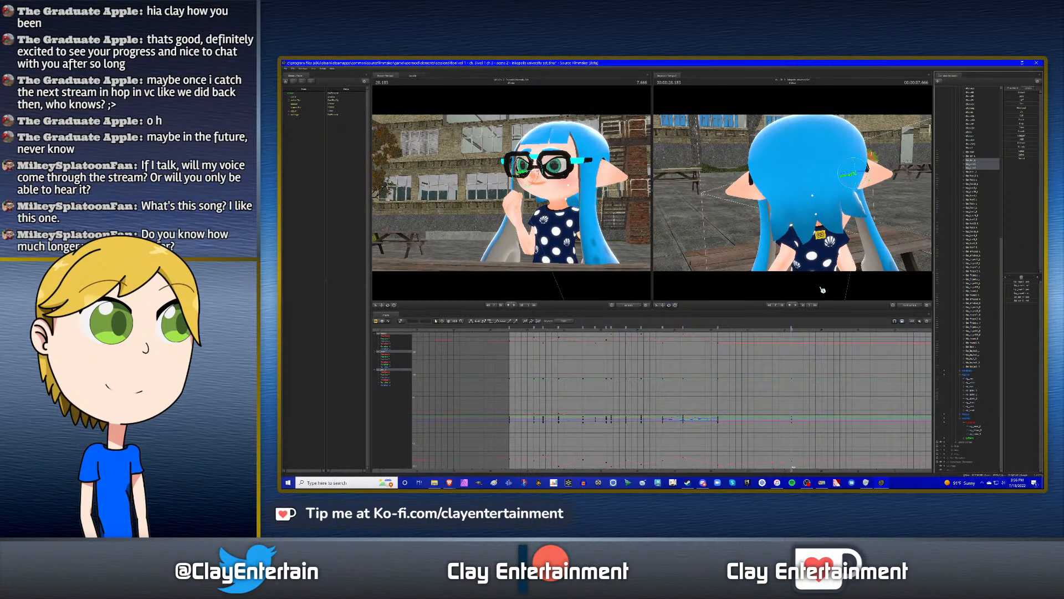
{"action": "key", "text": "ctrl+z"}
{"action": "left_click_drag", "start_coordinate": [782, 227], "coordinate": [862, 228], "text": "alt"}
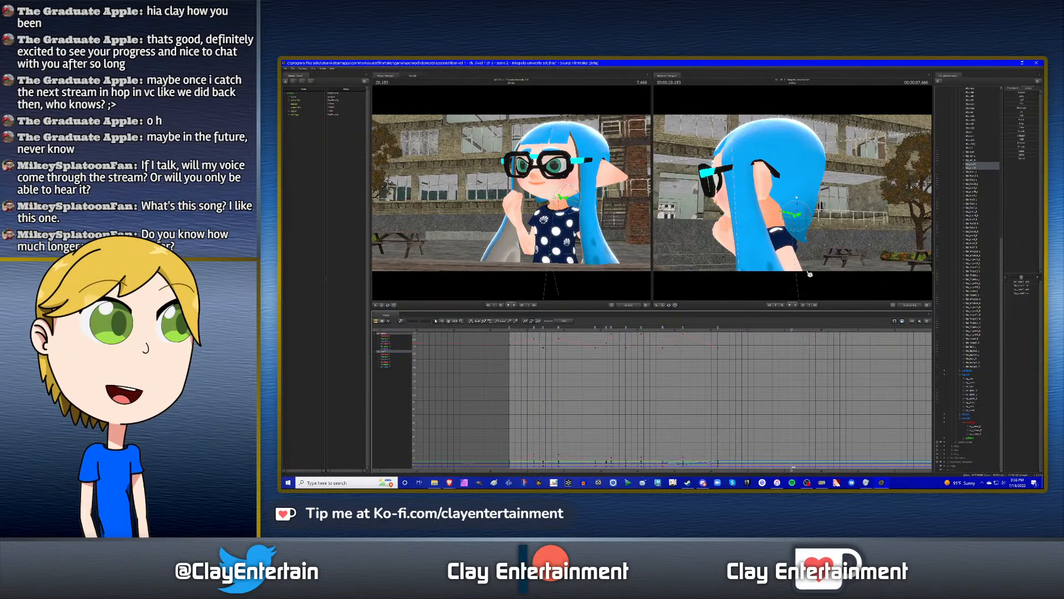
{"action": "left_click", "coordinate": [975, 168]}
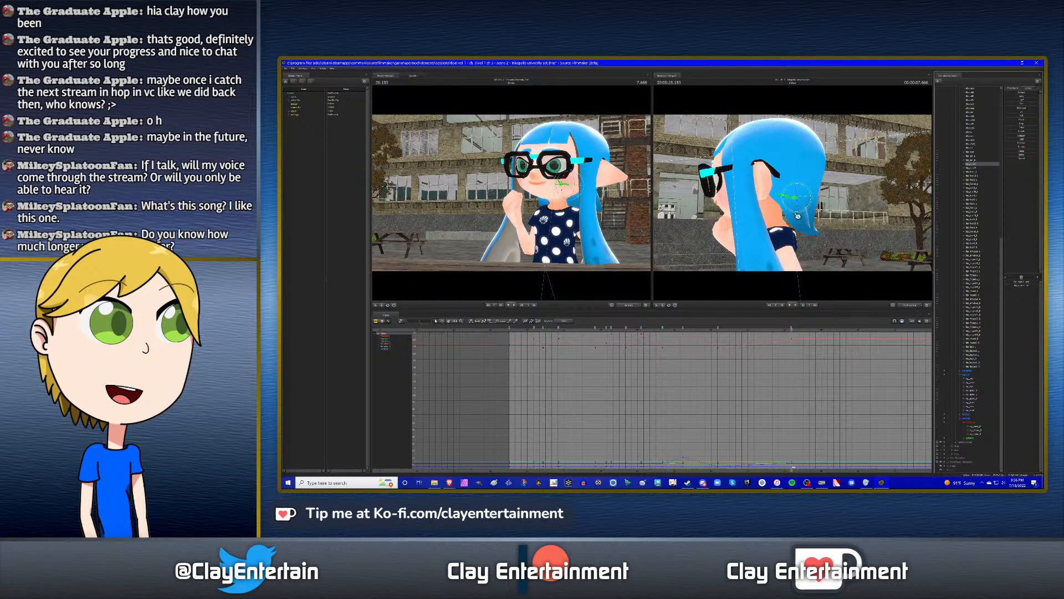
{"action": "left_click", "coordinate": [804, 233]}
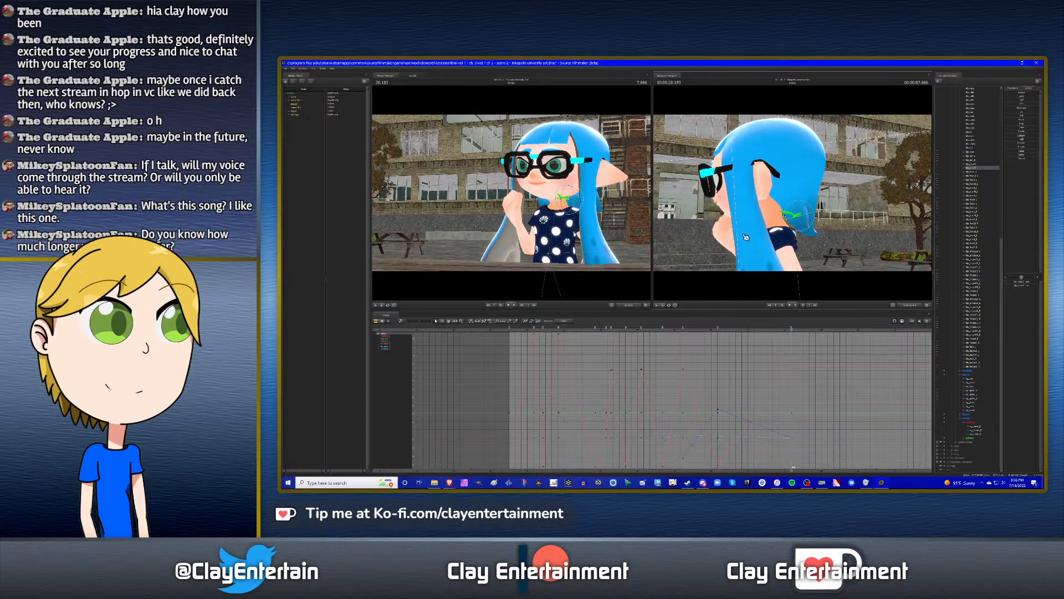
- Play the shot from its start to review the back-hair motion from the front
{"action": "left_click_drag", "start_coordinate": [746, 237], "coordinate": [801, 240], "text": "alt"}
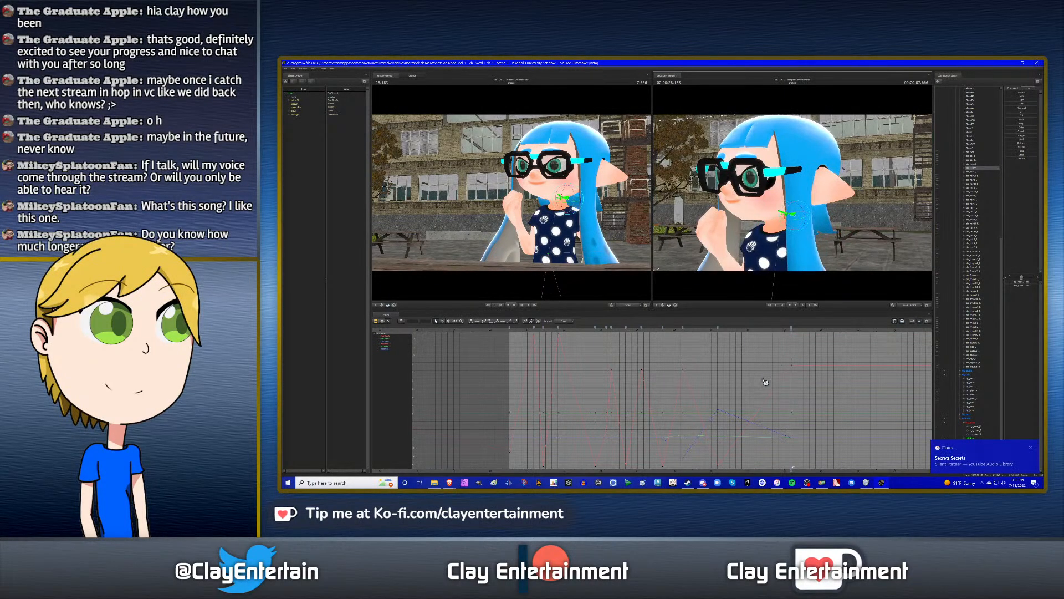
{"action": "scroll", "coordinate": [774, 377], "scroll_direction": "down", "scroll_amount": 3}
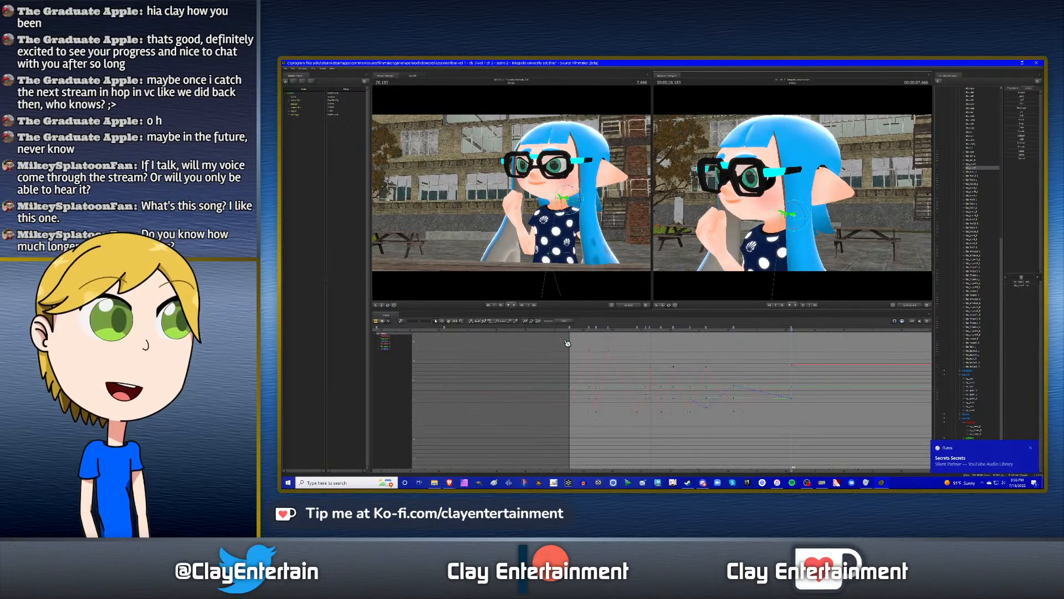
{"action": "left_click", "coordinate": [450, 322]}
{"action": "mouse_move", "coordinate": [791, 345]}
{"action": "left_mouse_down"}
{"action": "mouse_move", "coordinate": [737, 354]}
{"action": "mouse_move", "coordinate": [787, 354]}
{"action": "left_mouse_up"}
{"action": "scroll", "coordinate": [737, 355], "scroll_direction": "up", "scroll_amount": 3}
{"action": "key", "text": "Up"}
{"action": "key", "text": "space"}
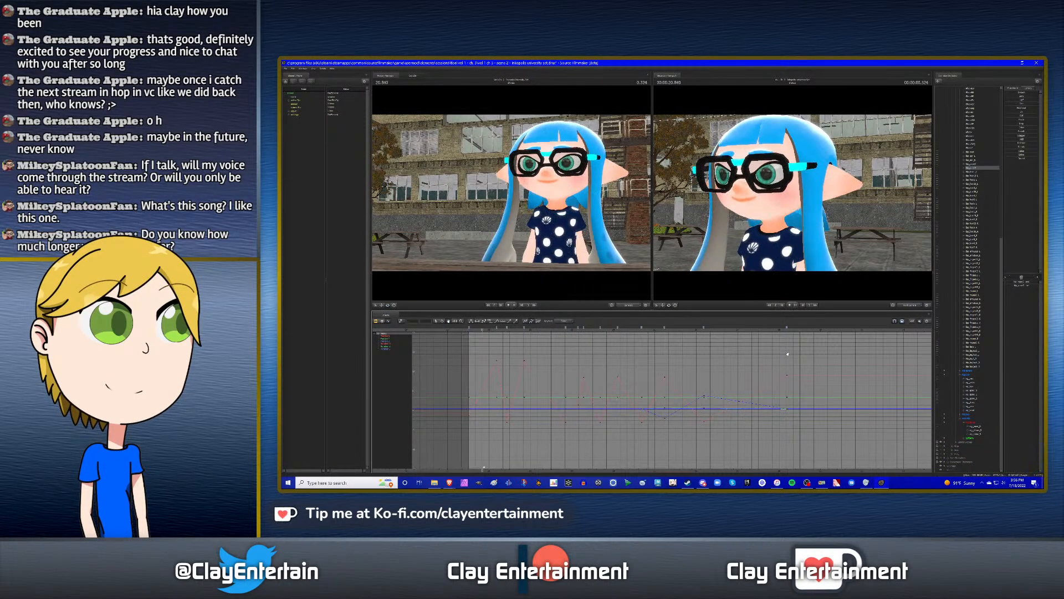
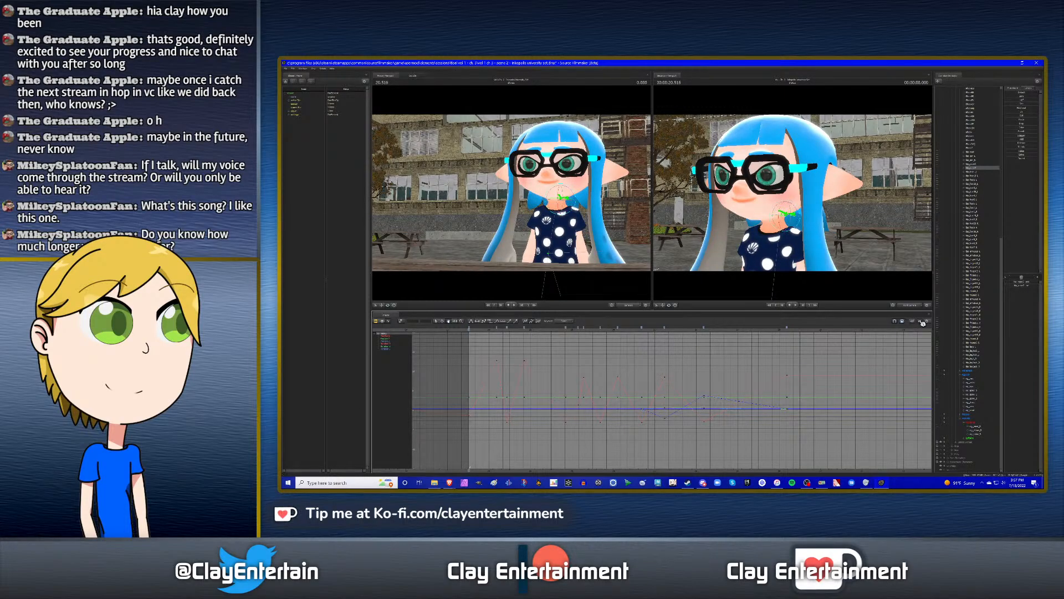
- Select the full chain of controls in the long tentacle beside her left ear and go to the back-hair keyframe at 0.666 s
{"action": "left_click", "coordinate": [978, 212]}
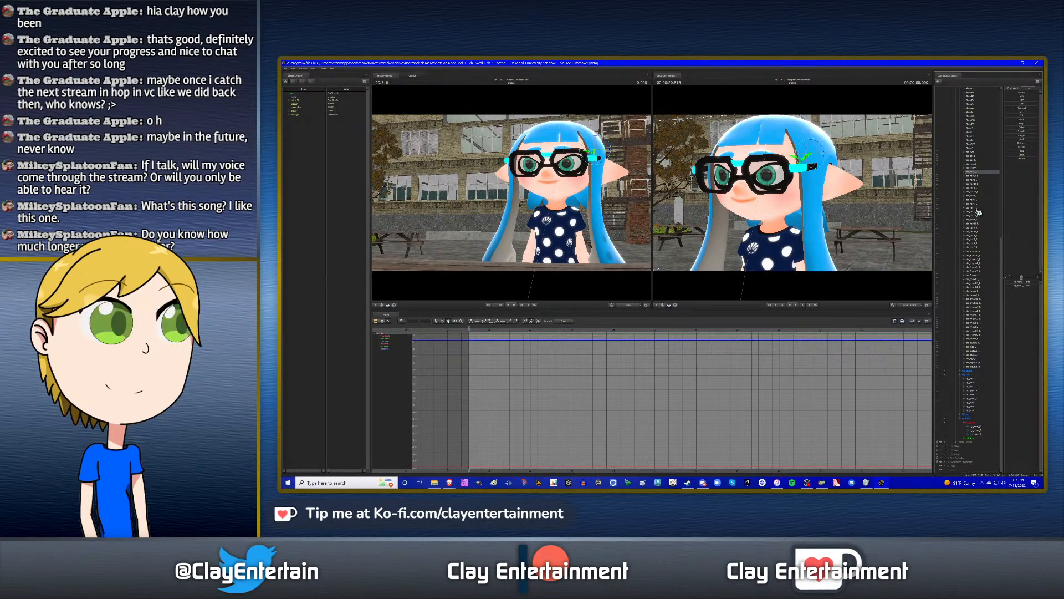
{"action": "left_click", "coordinate": [979, 211], "text": "shift"}
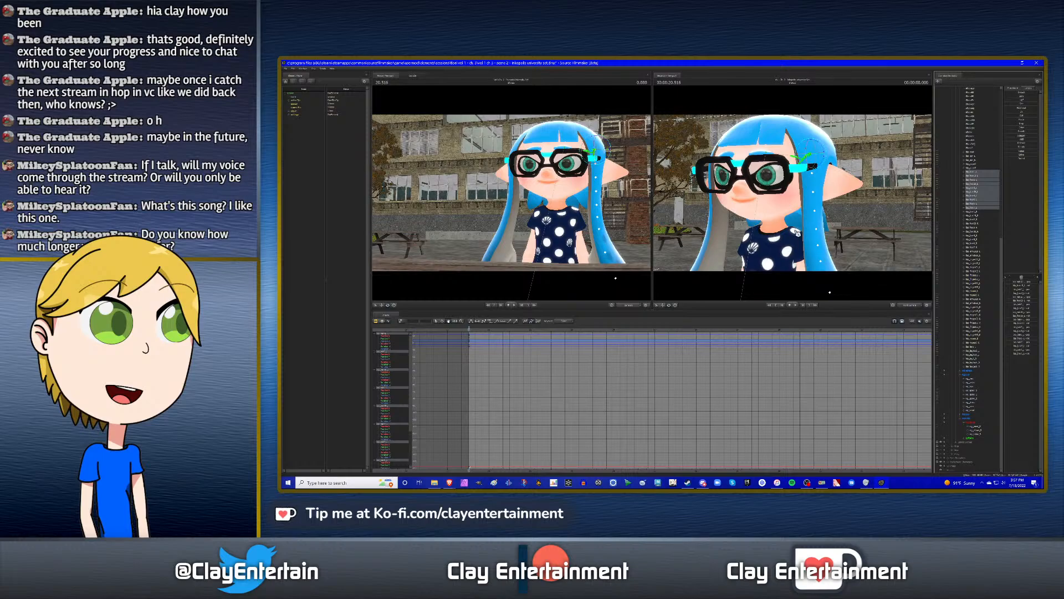
{"action": "left_click_drag", "start_coordinate": [802, 249], "coordinate": [746, 249]}
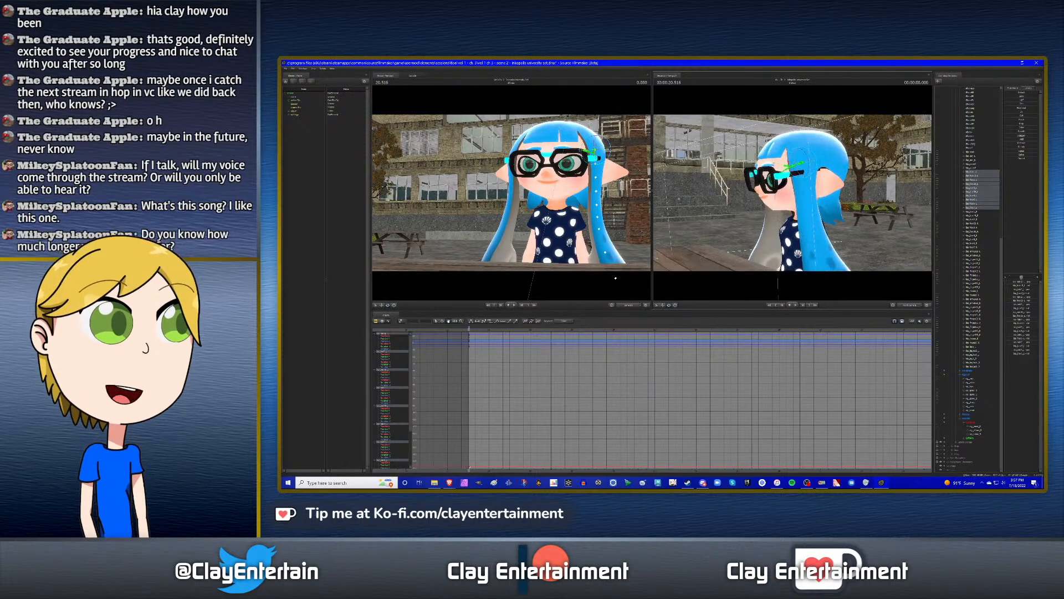
{"action": "left_click_drag", "start_coordinate": [801, 200], "coordinate": [756, 213]}
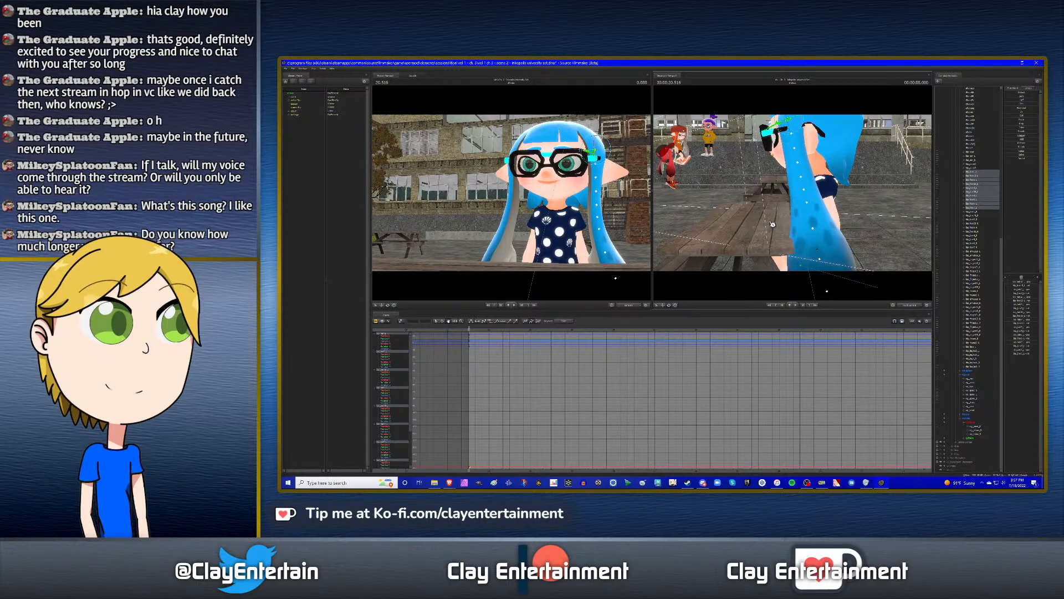
{"action": "left_click", "coordinate": [974, 168], "text": "ctrl"}
{"action": "mouse_move", "coordinate": [793, 199]}
{"action": "left_mouse_down", "text": "alt"}
{"action": "mouse_move", "coordinate": [864, 197]}
{"action": "mouse_move", "coordinate": [795, 196]}
{"action": "left_mouse_up", "text": "alt"}
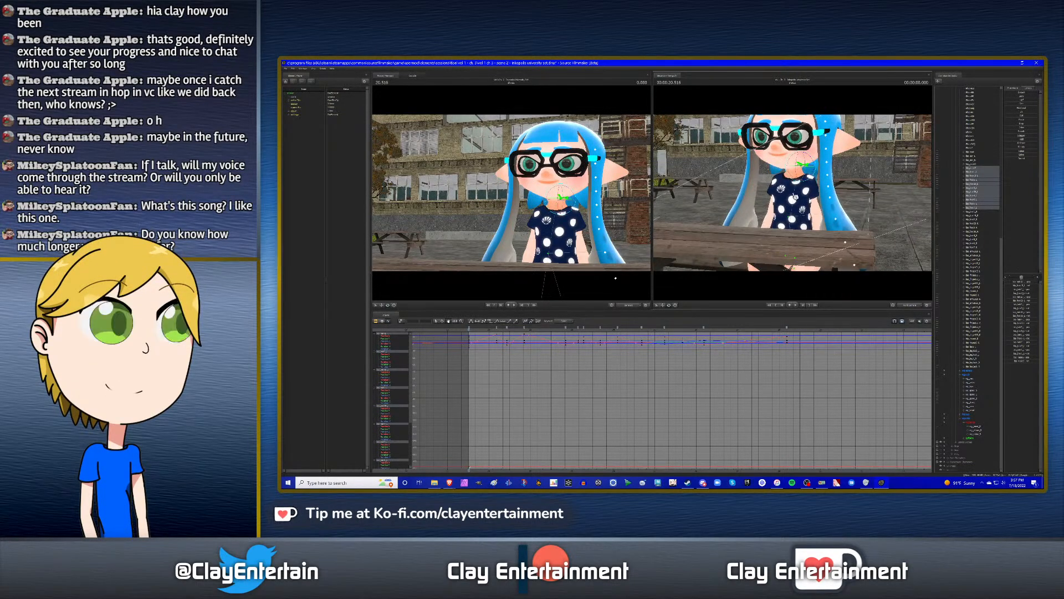
{"action": "key", "text": "Down"}
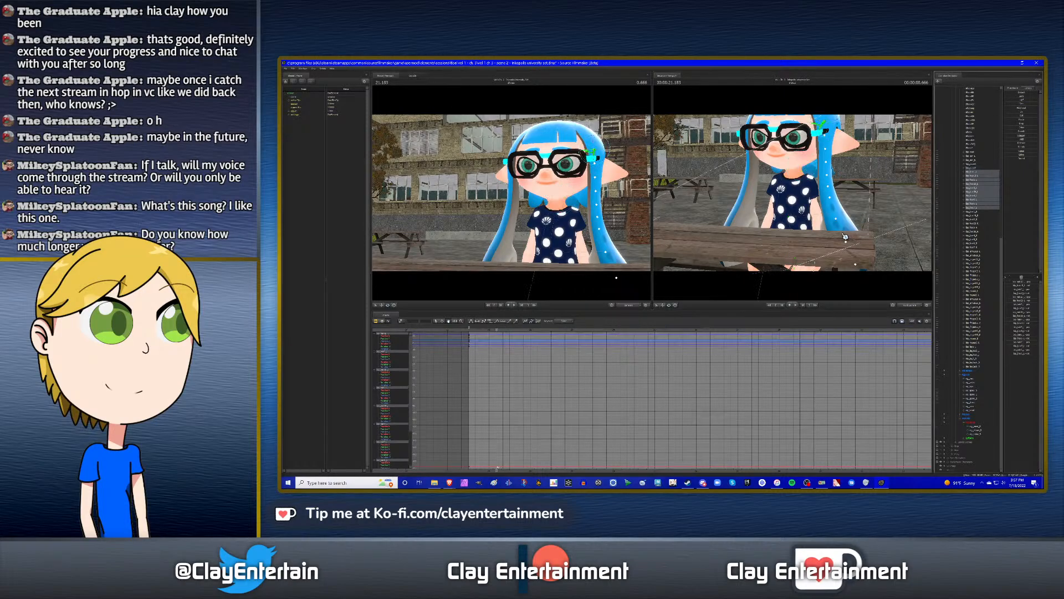
- Rotate the selected tentacle controls at 0.666 s, checking the pose from the side and the front
{"action": "left_click_drag", "start_coordinate": [848, 237], "coordinate": [795, 194]}
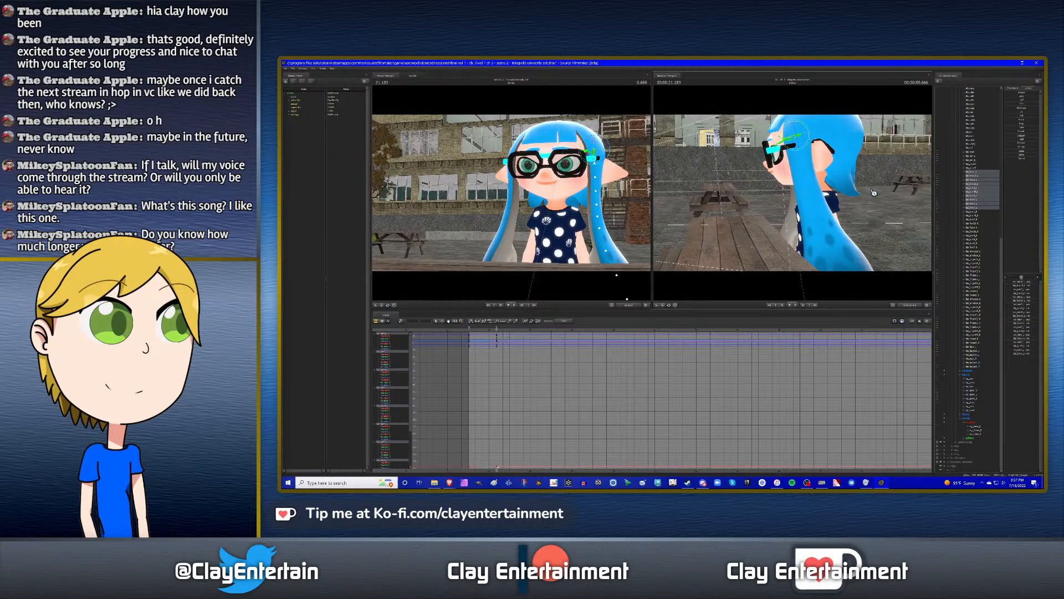
{"action": "left_click_drag", "start_coordinate": [874, 192], "coordinate": [800, 177]}
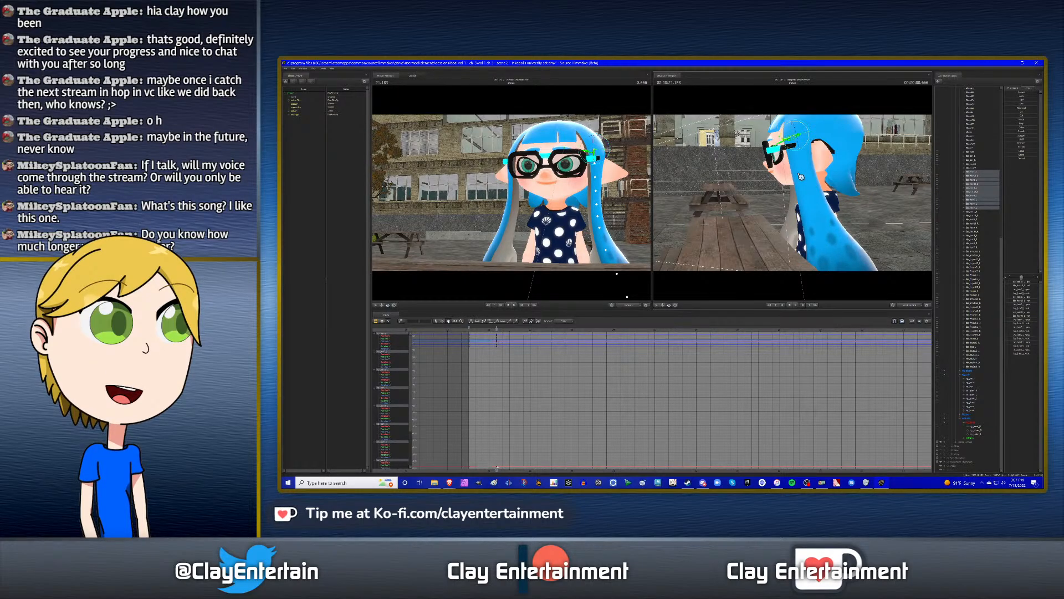
{"action": "left_click_drag", "start_coordinate": [801, 176], "coordinate": [748, 170]}
{"action": "left_click_drag", "start_coordinate": [800, 196], "coordinate": [762, 185]}
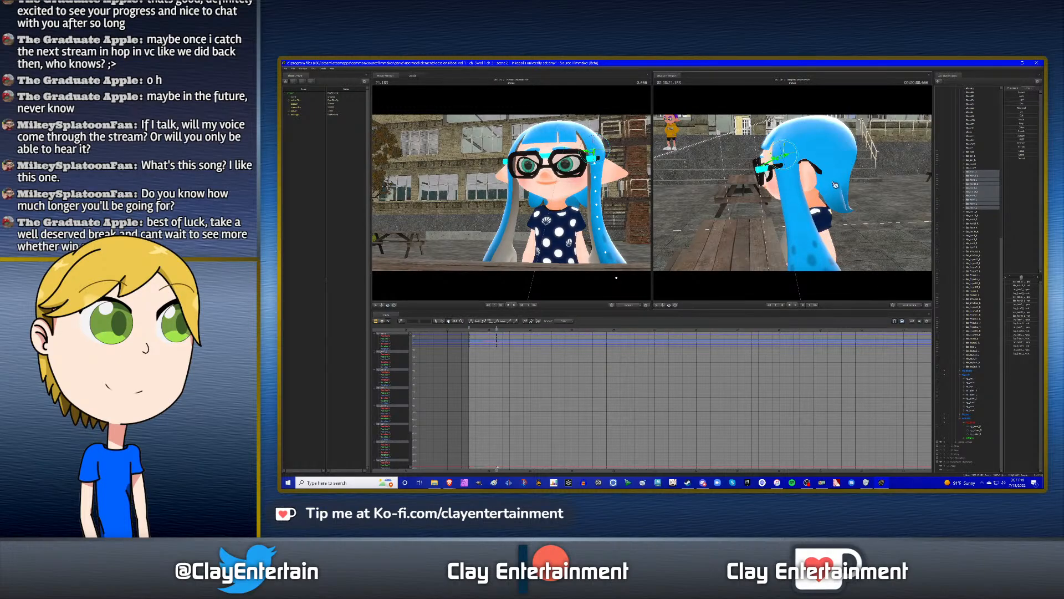
{"action": "left_click_drag", "start_coordinate": [835, 183], "coordinate": [788, 149]}
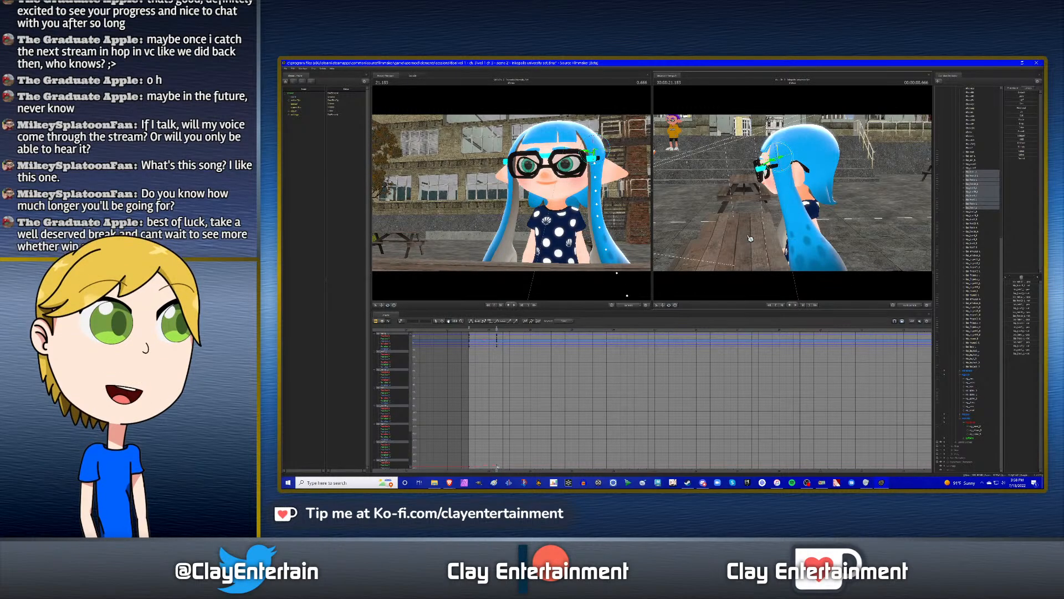
{"action": "left_click_drag", "start_coordinate": [779, 211], "coordinate": [831, 208], "text": "alt"}
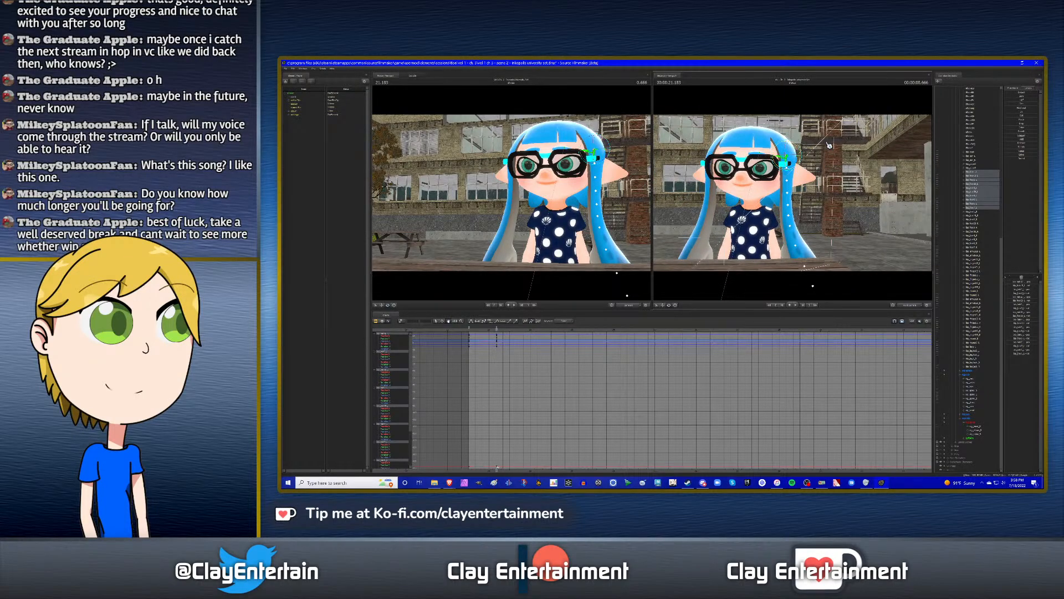
{"action": "left_click_drag", "start_coordinate": [829, 145], "coordinate": [829, 146]}
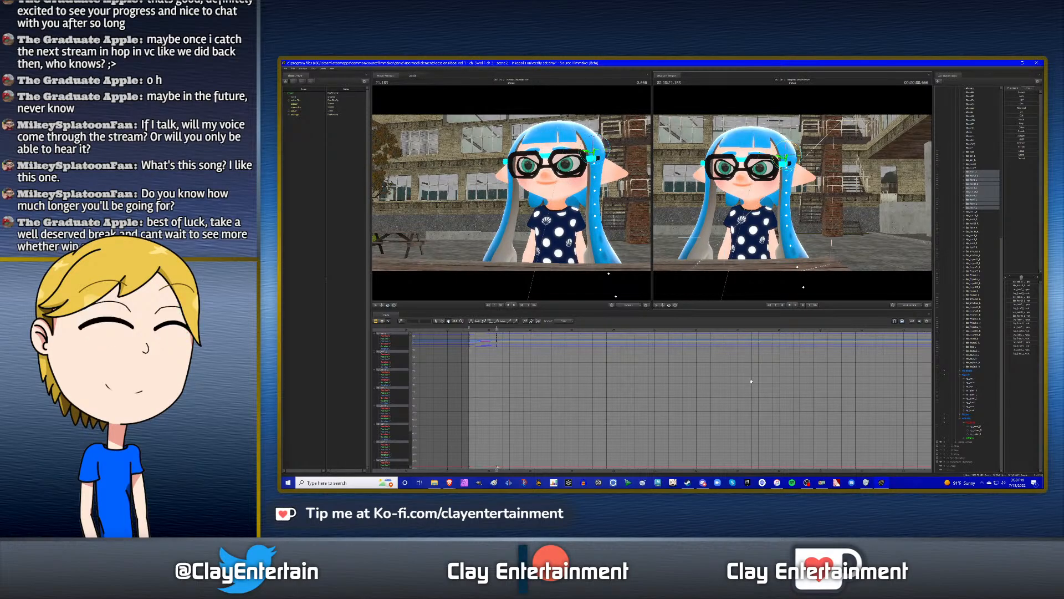
- Go to the back-hair keyframe at 0.916 s and rotate the whole tentacle slightly forward, undoing the trial rotations
{"action": "left_click", "coordinate": [977, 172]}
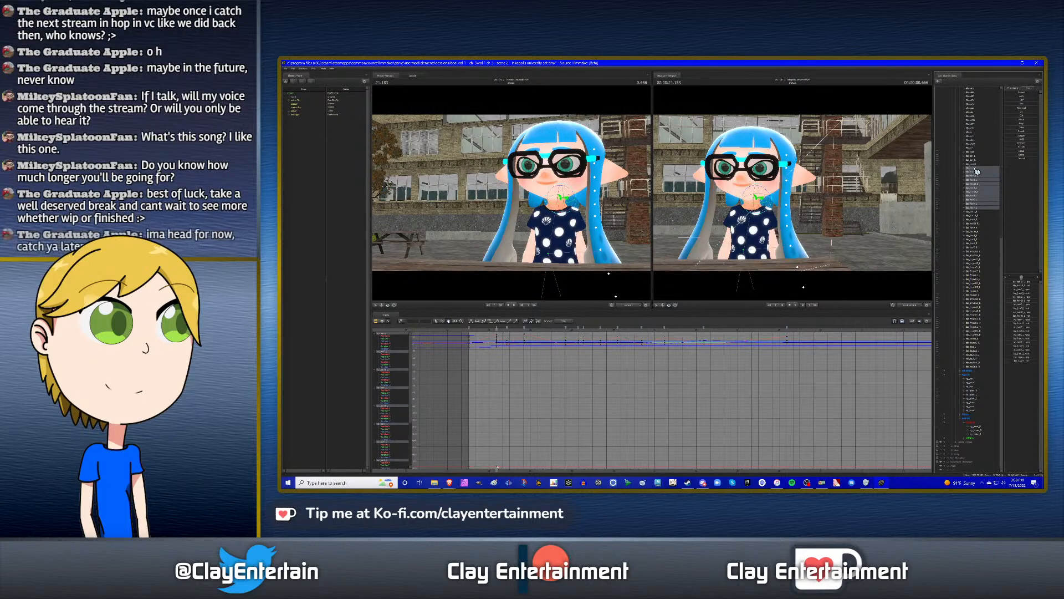
{"action": "key", "text": "Down"}
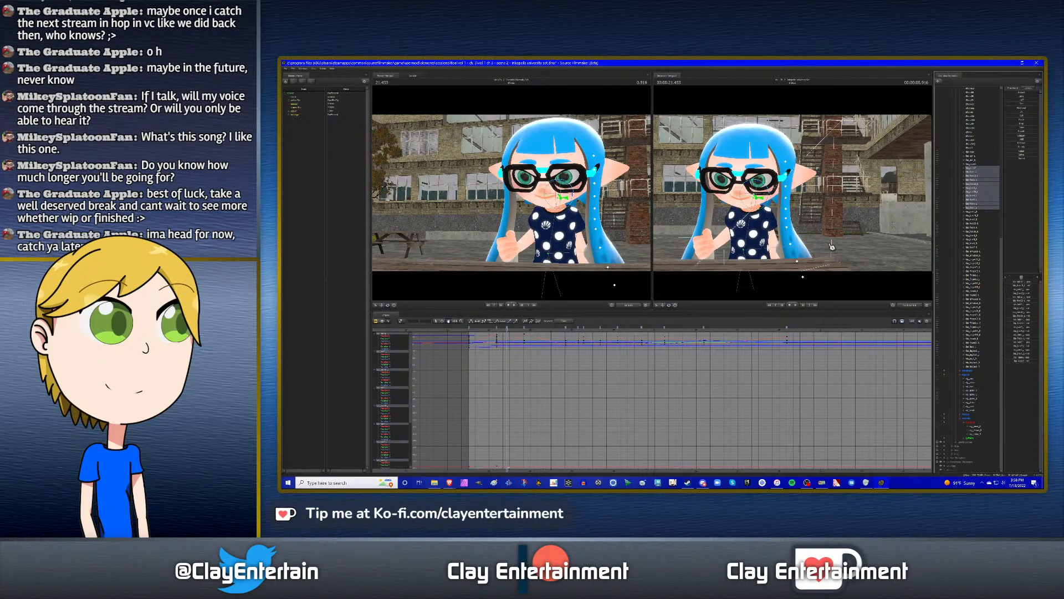
{"action": "left_click_drag", "start_coordinate": [826, 235], "coordinate": [794, 197]}
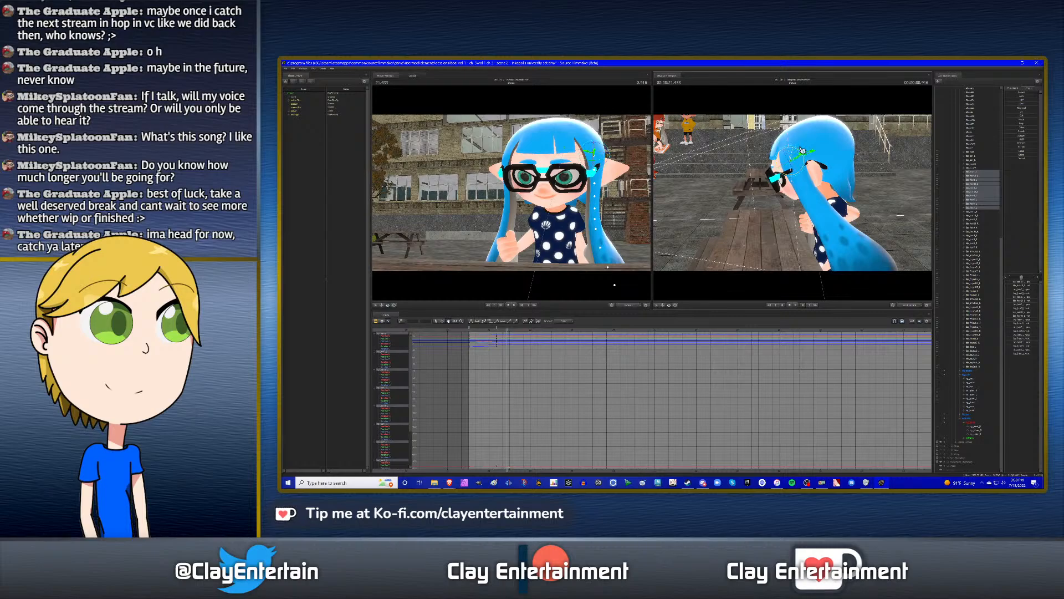
{"action": "left_click_drag", "start_coordinate": [803, 150], "coordinate": [802, 151]}
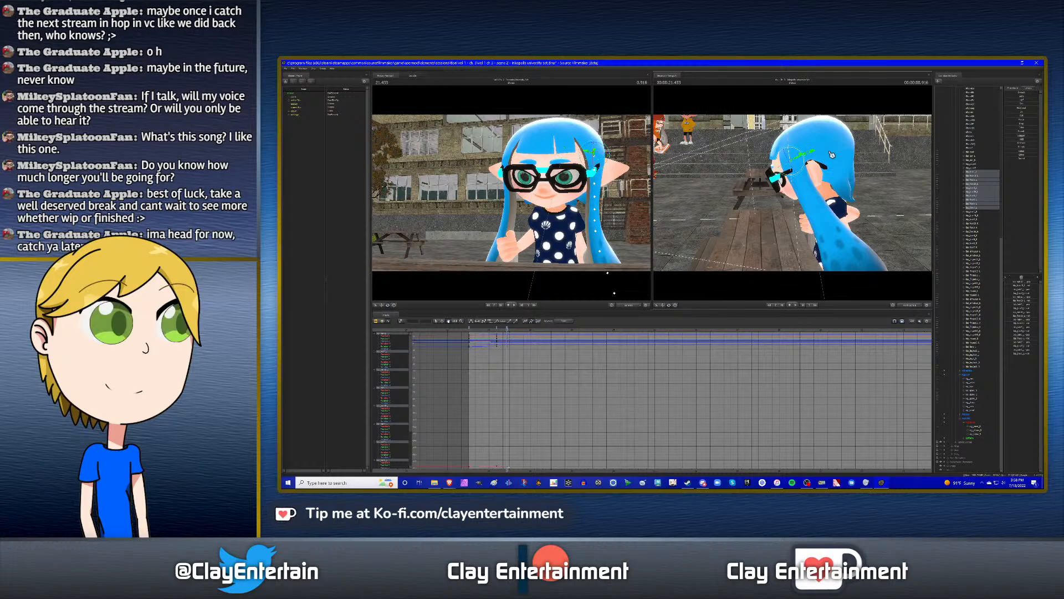
{"action": "key", "text": "ctrl+z"}
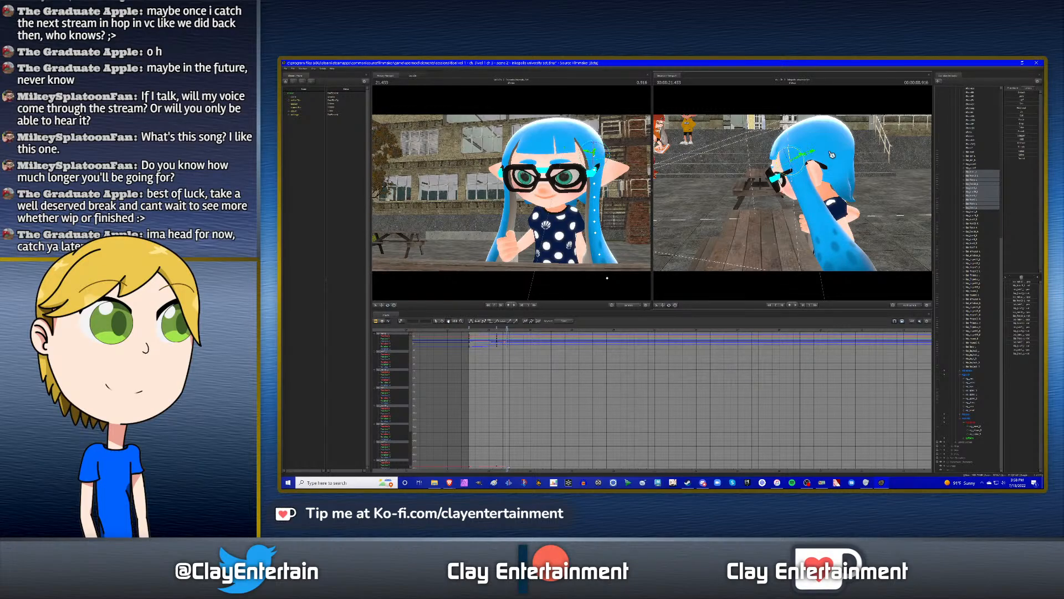
{"action": "key", "text": "ctrl+z"}
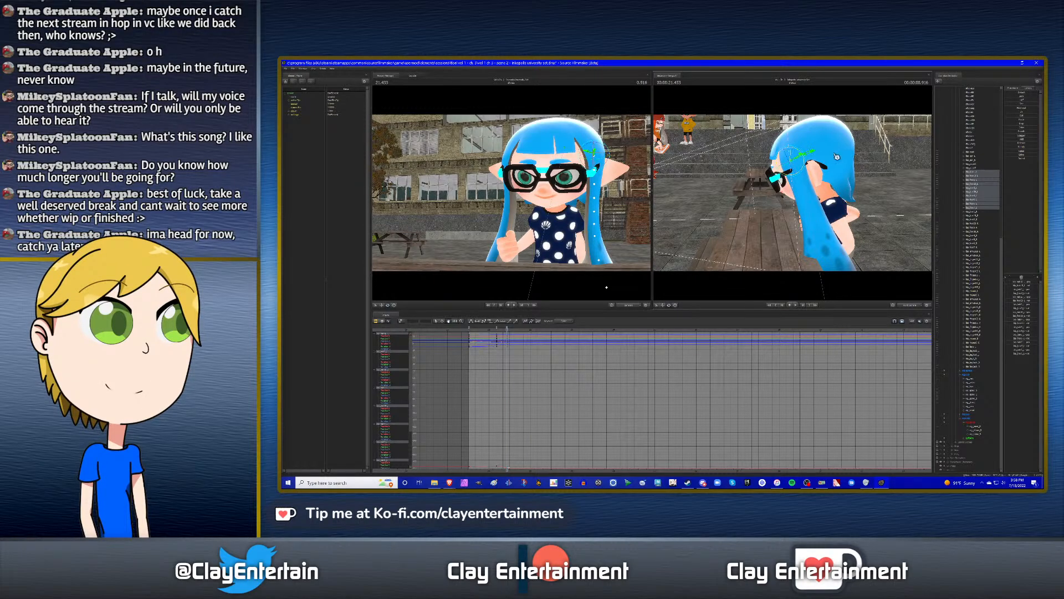
{"action": "key", "text": "ctrl+z"}
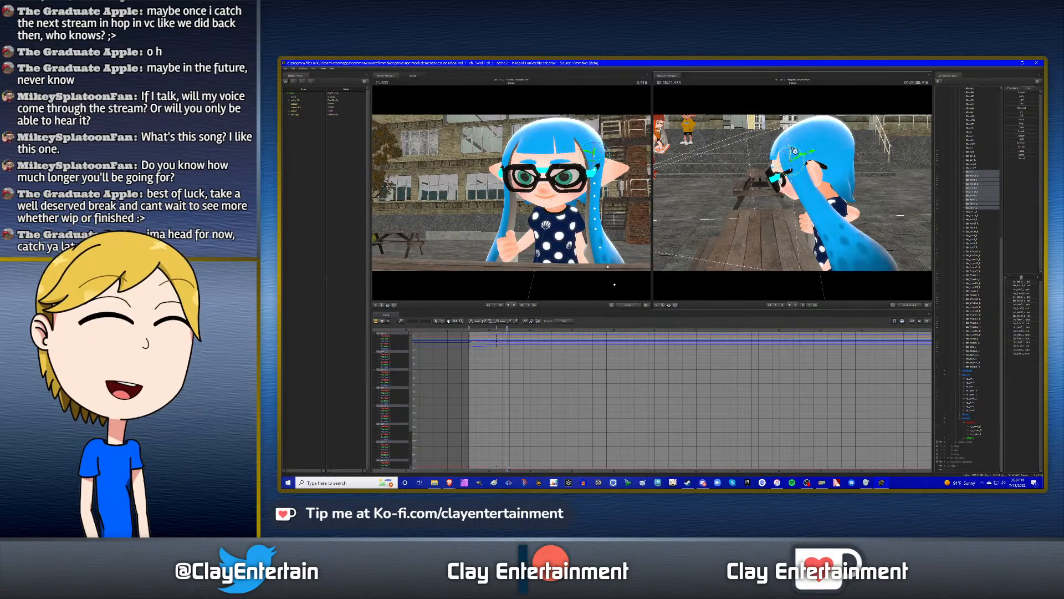
{"action": "key", "text": "ctrl+z"}
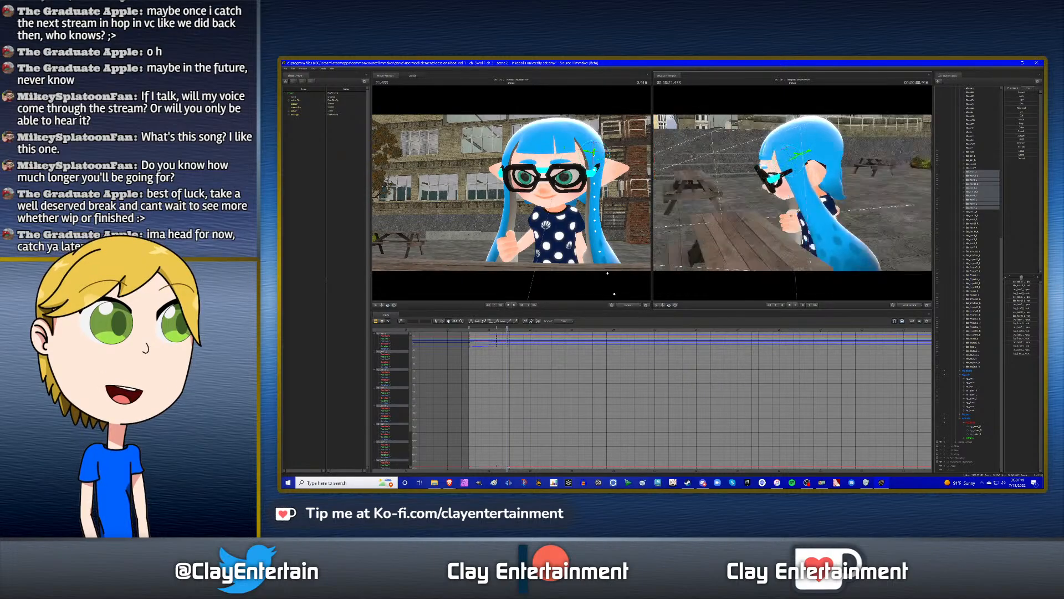
- Swing the tentacle chain outward from her body at 0.916 s and check the pose from the front and side
{"action": "left_click_drag", "start_coordinate": [796, 196], "coordinate": [842, 194], "text": "alt"}
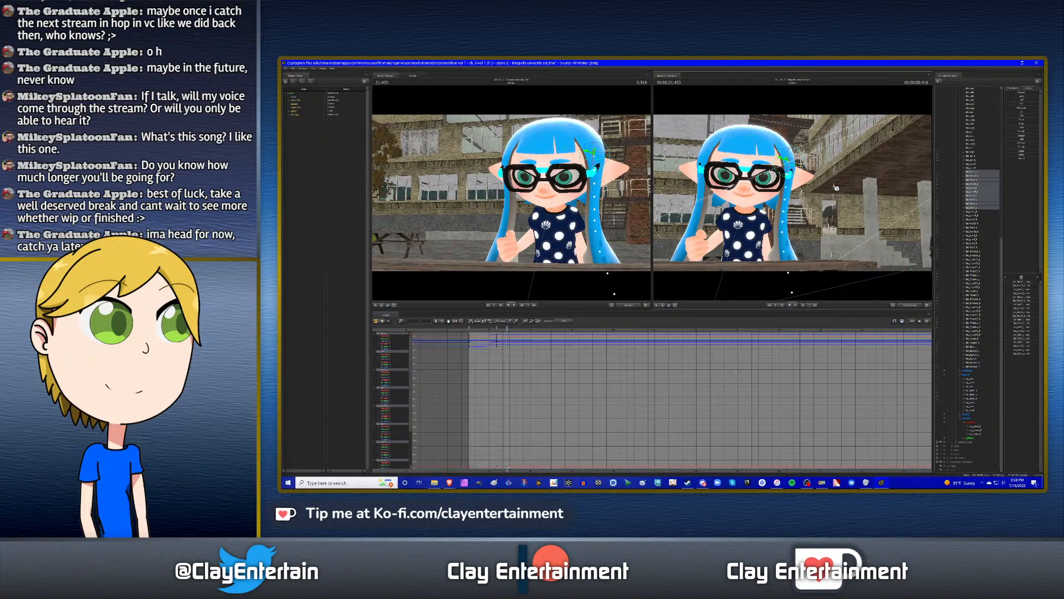
{"action": "left_click_drag", "start_coordinate": [819, 251], "coordinate": [846, 169], "text": "alt"}
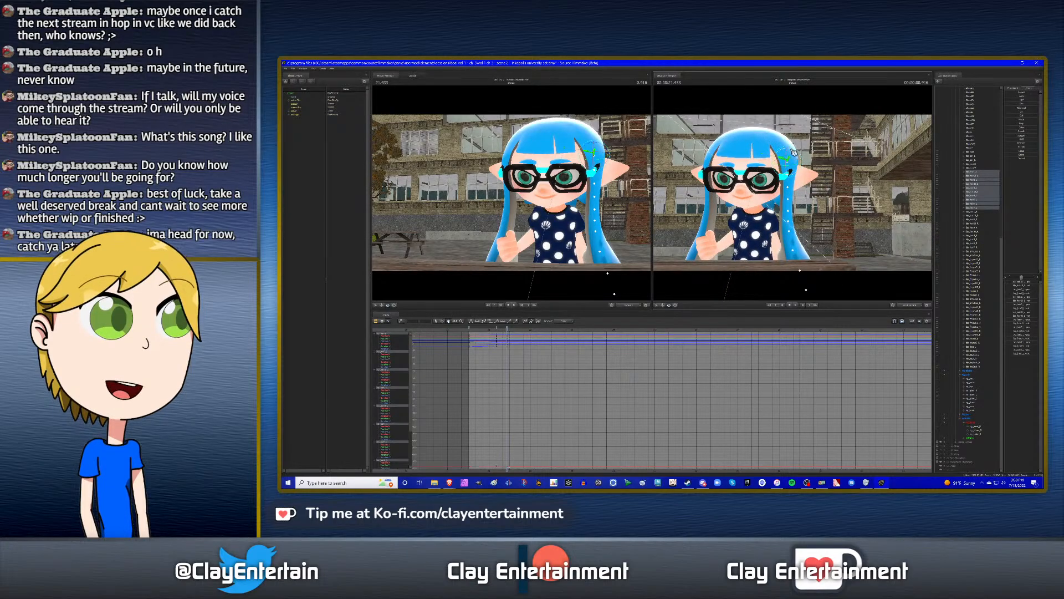
{"action": "key", "text": "ctrl+z"}
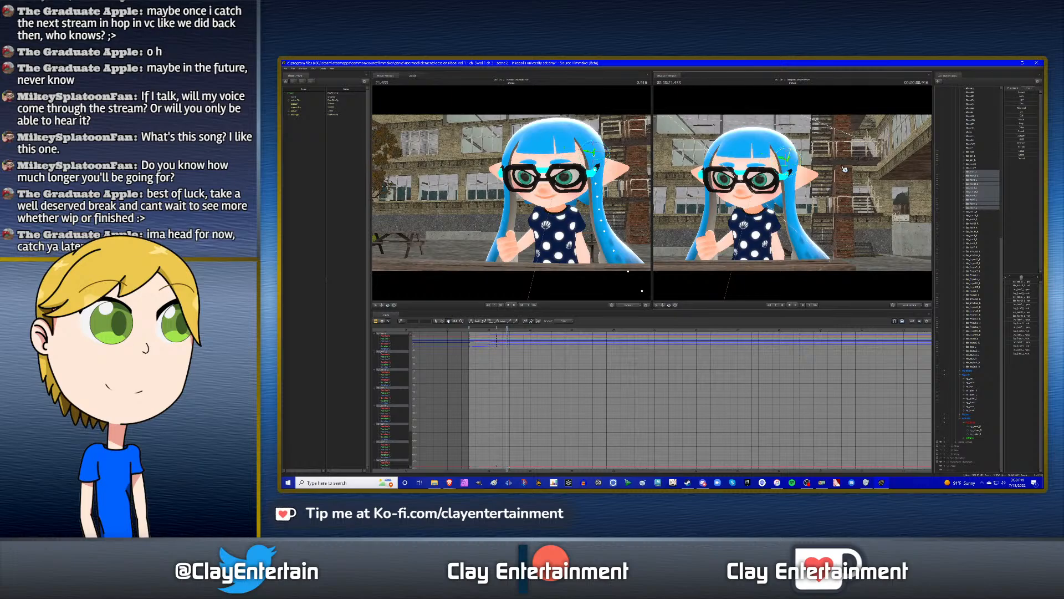
{"action": "key", "text": "Home"}
{"action": "key", "text": "space"}
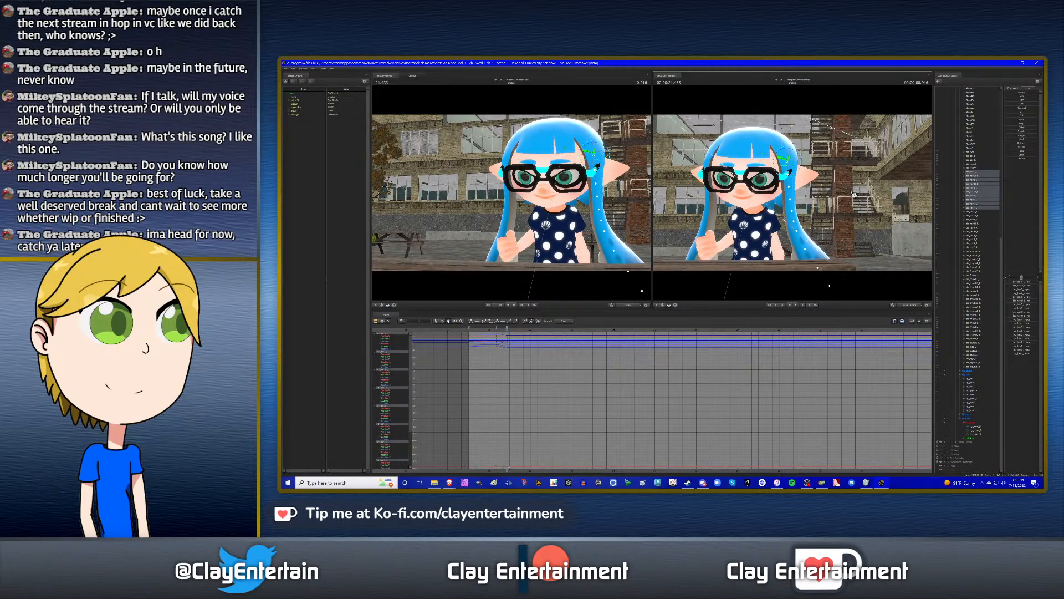
{"action": "left_click_drag", "start_coordinate": [854, 195], "coordinate": [729, 224], "text": "alt"}
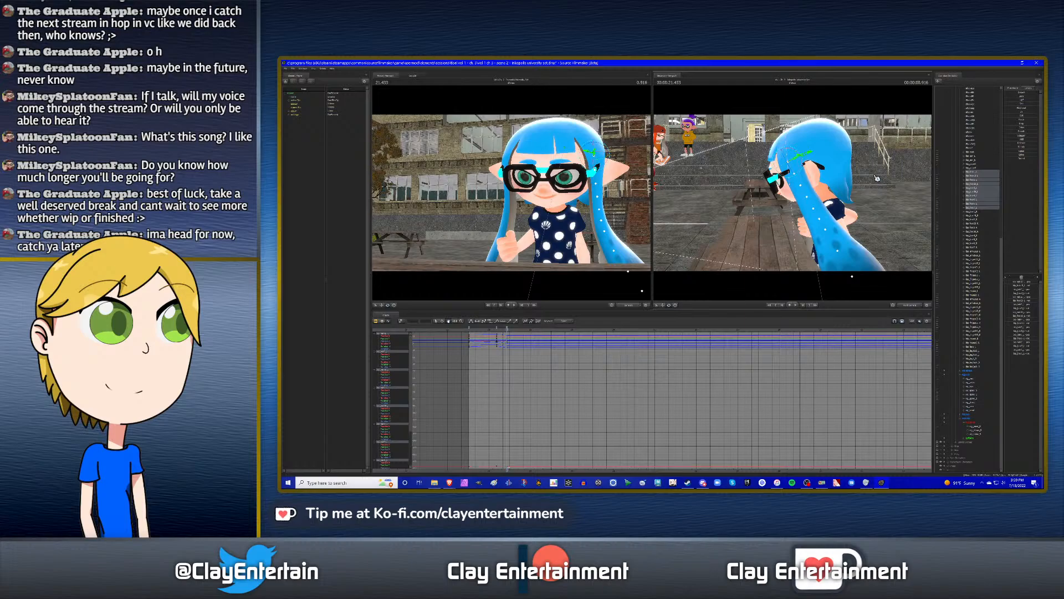
{"action": "left_click_drag", "start_coordinate": [892, 196], "coordinate": [755, 129]}
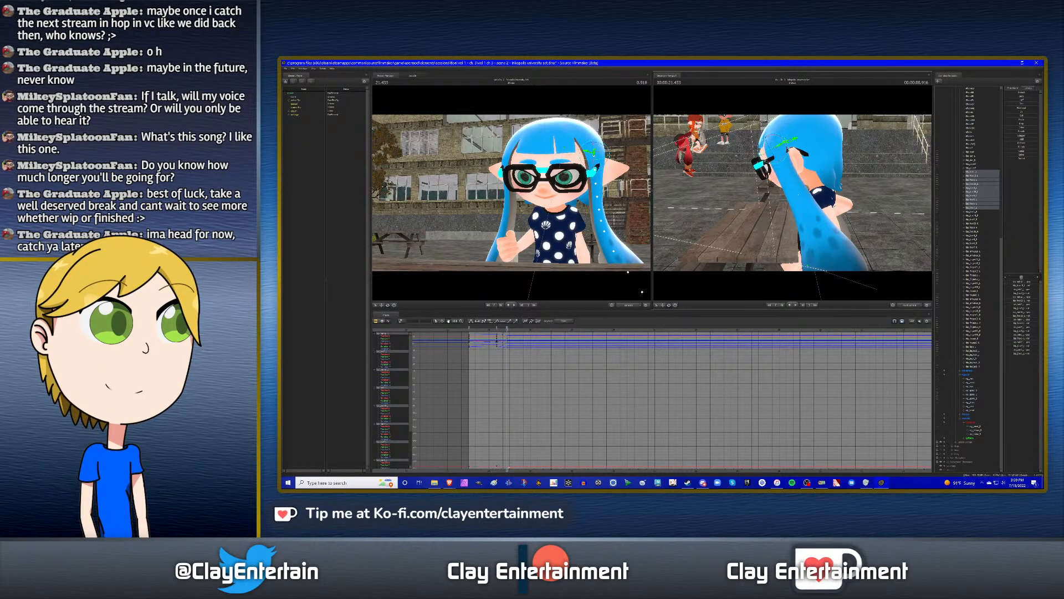
{"action": "left_click_drag", "start_coordinate": [812, 172], "coordinate": [774, 176]}
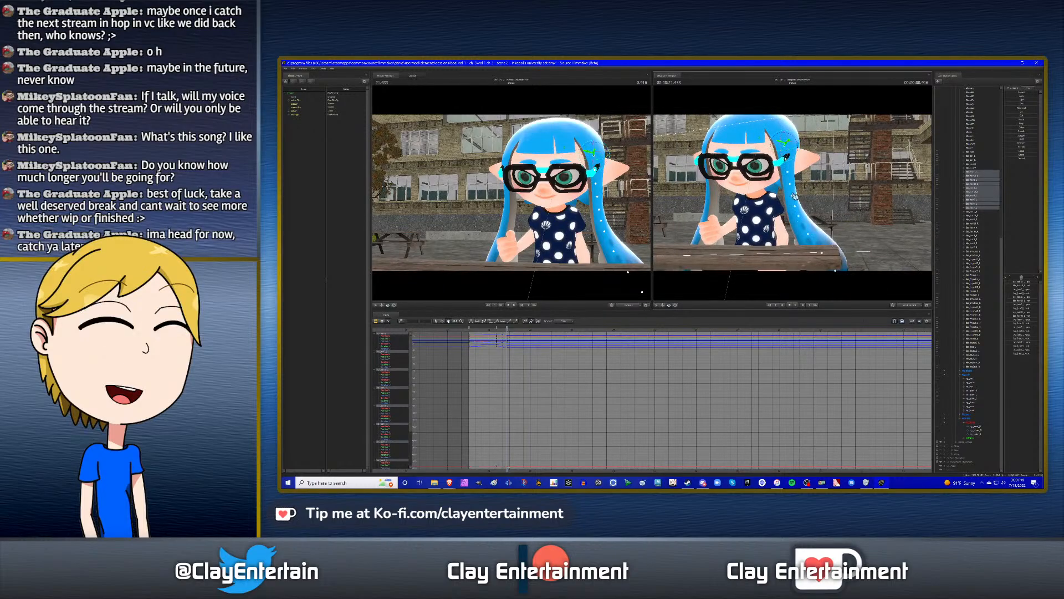
- Go to the back-hair keyframe at 1.333 s and paste the tentacle controls' 0.666 s keyframe there
{"action": "left_click", "coordinate": [978, 171]}
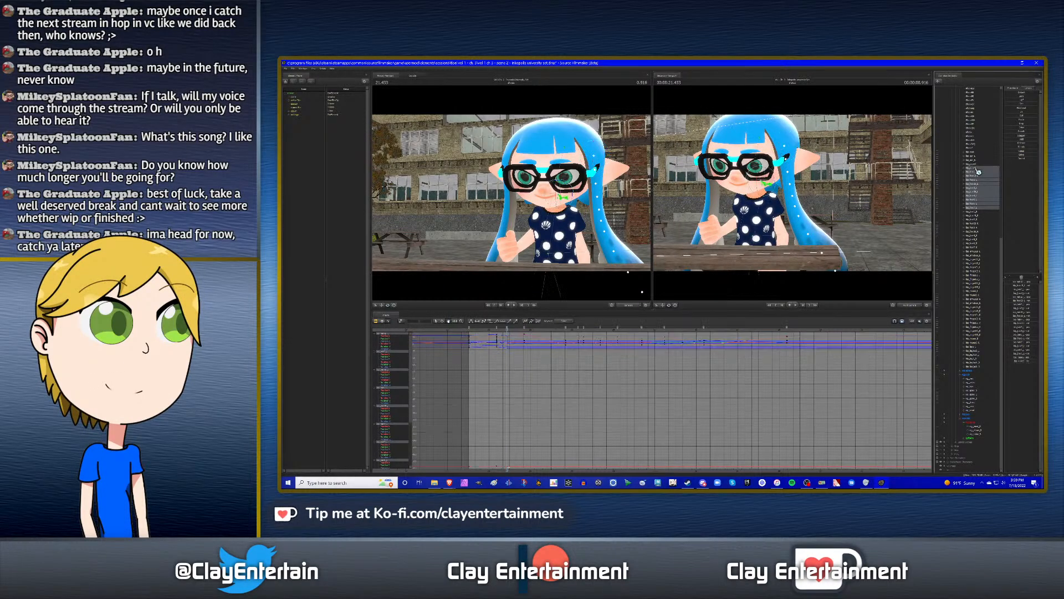
{"action": "key", "text": "Down"}
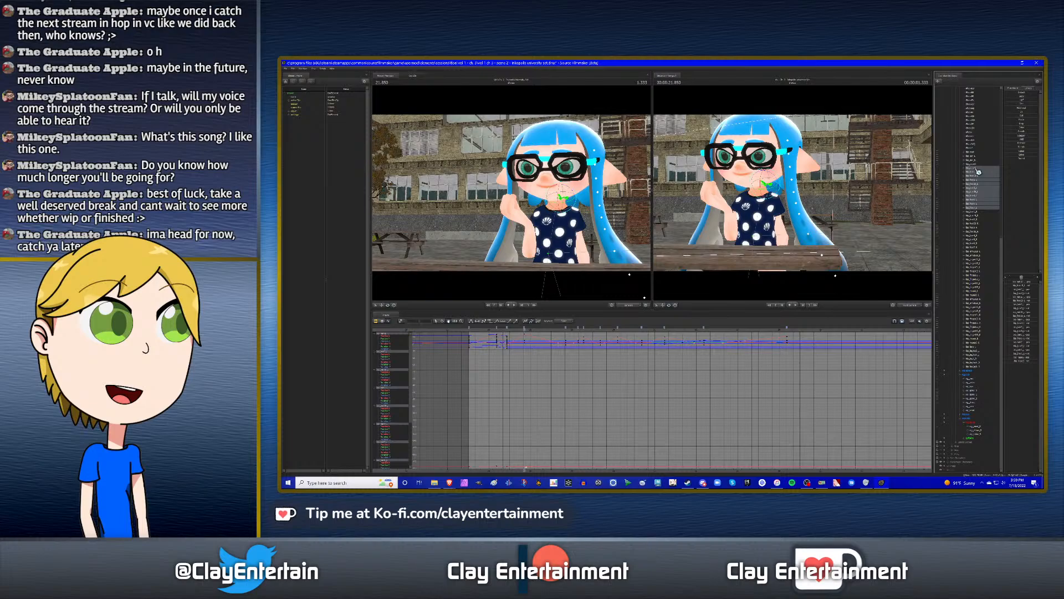
{"action": "left_click", "coordinate": [977, 168], "text": "ctrl"}
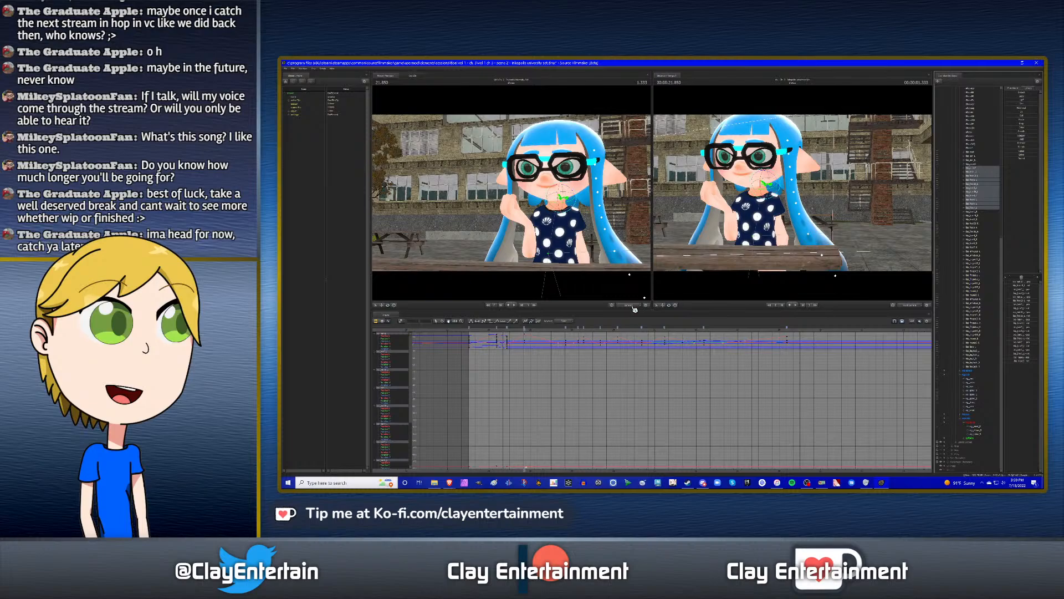
{"action": "right_click", "coordinate": [499, 329]}
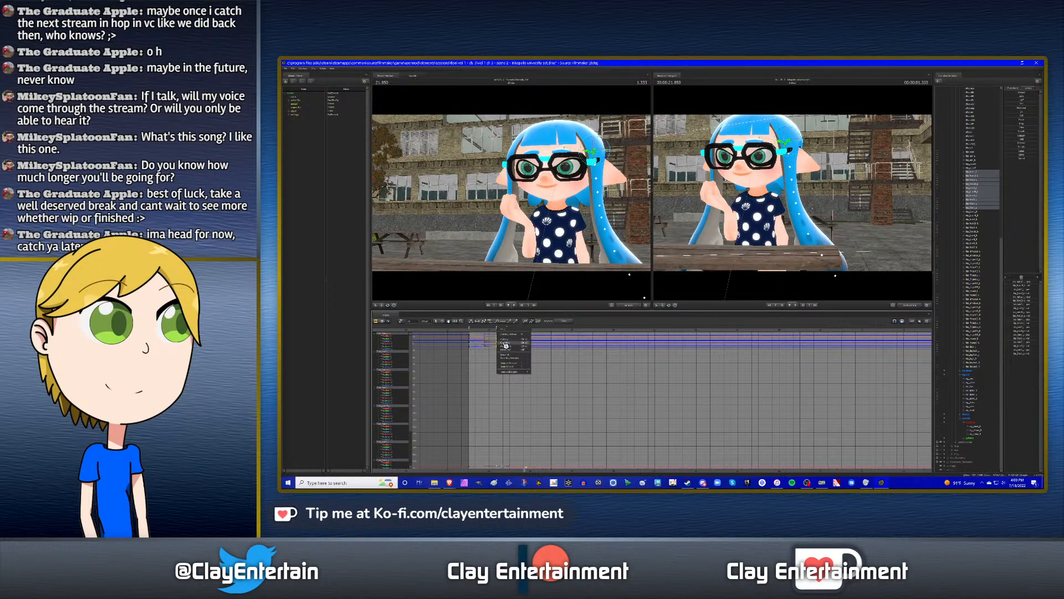
{"action": "left_click", "coordinate": [504, 344]}
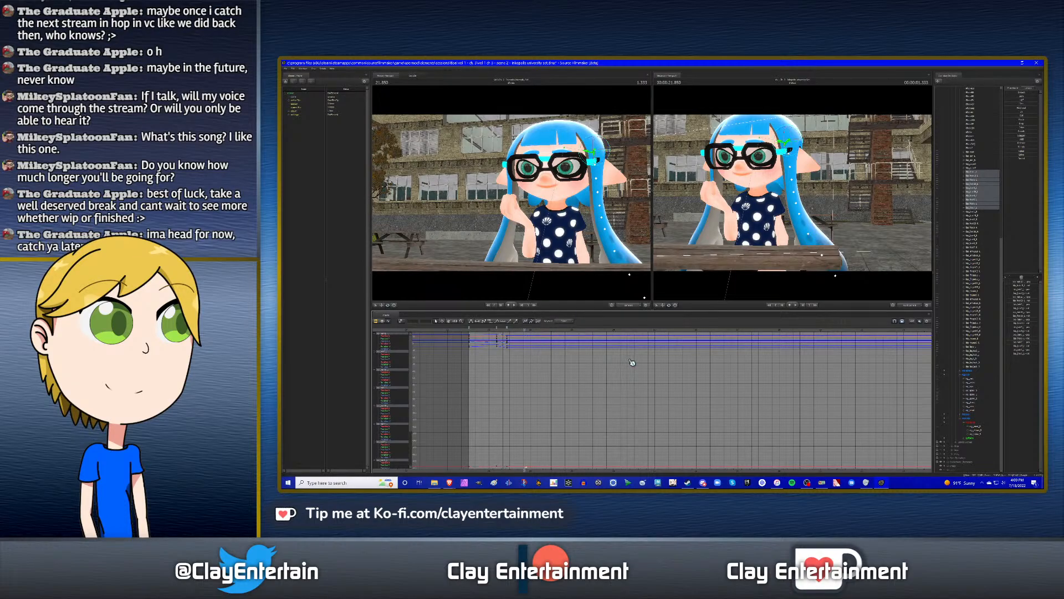
{"action": "key", "text": "ctrl+v"}
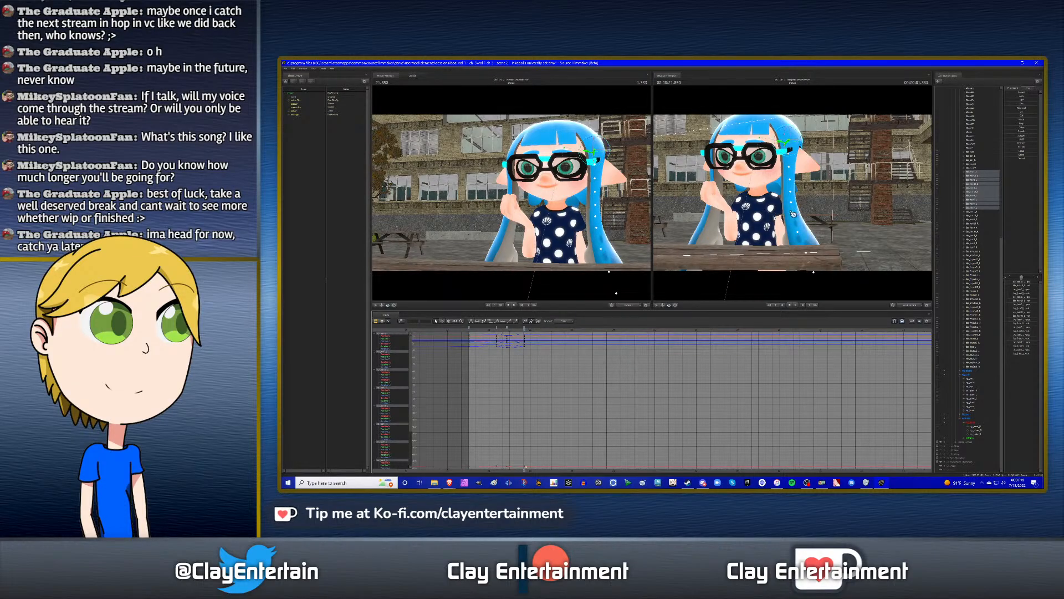
- Play the opening part of the shot to review the tentacle's swing
{"action": "left_click", "coordinate": [473, 329]}
{"action": "key", "text": "space"}
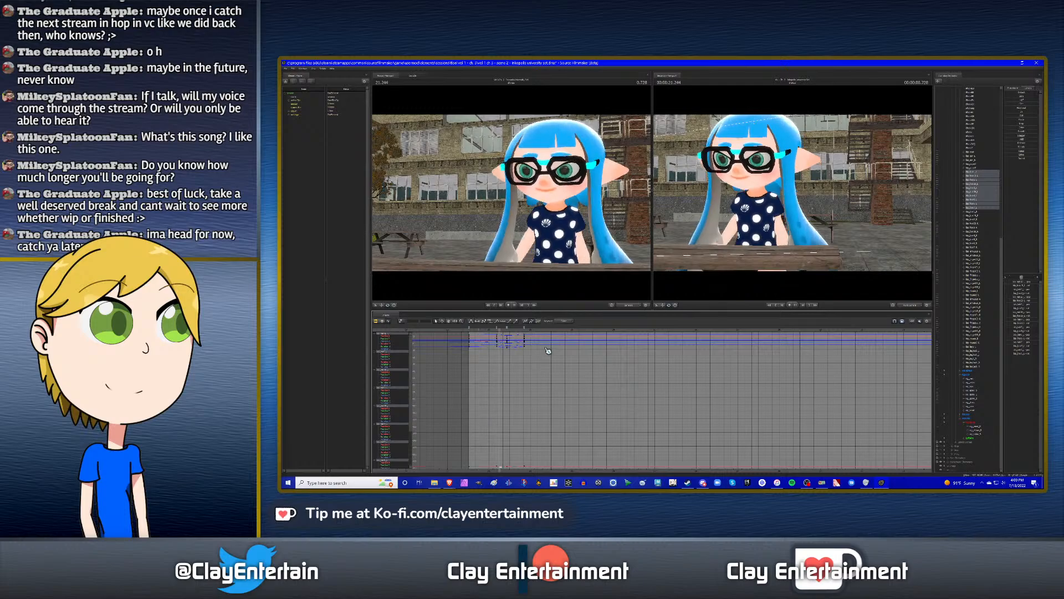
{"action": "left_click", "coordinate": [489, 332]}
{"action": "key", "text": "space"}
{"action": "key", "text": "space"}
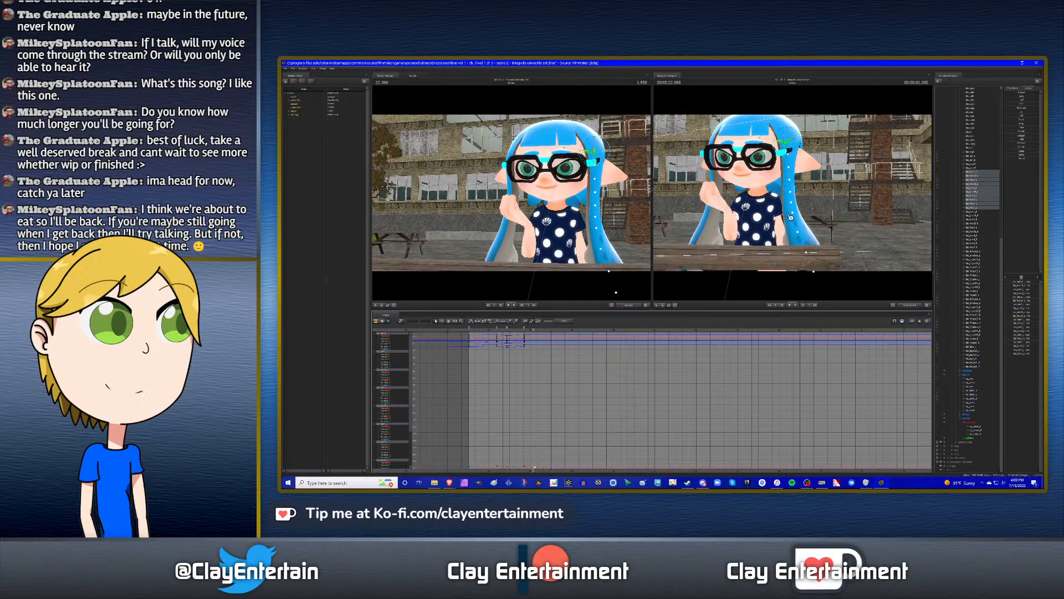
- Bring the work camera back to the front, go to the back-hair keyframe at 2.333 s and copy the tentacle controls' opening keyframe there
{"action": "mouse_move", "coordinate": [834, 221]}
{"action": "left_mouse_down"}
{"action": "mouse_move", "coordinate": [787, 208]}
{"action": "mouse_move", "coordinate": [840, 209]}
{"action": "left_mouse_up"}
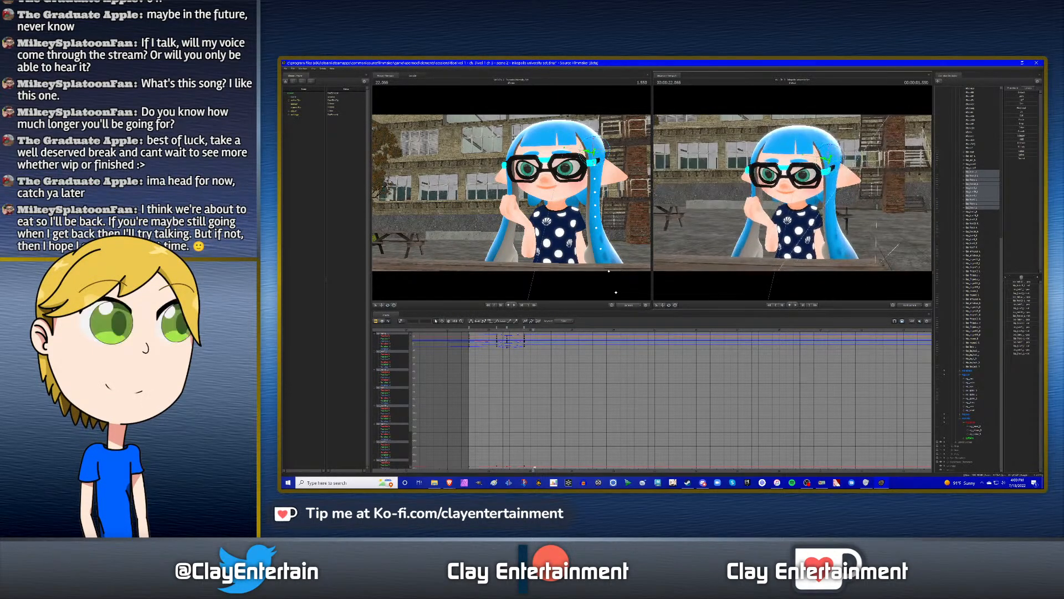
{"action": "left_click", "coordinate": [979, 170]}
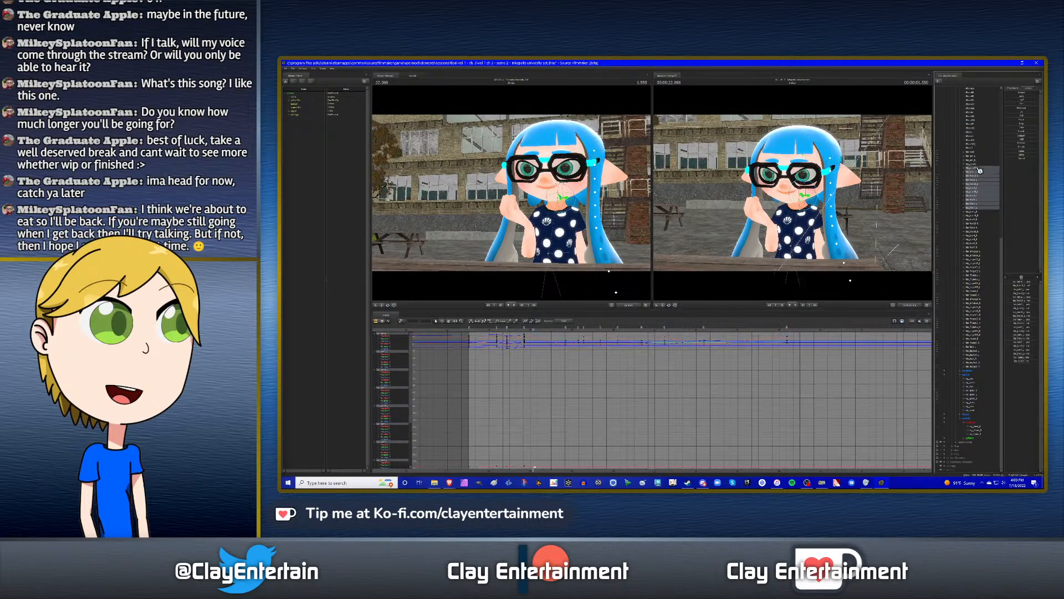
{"action": "key", "text": "space"}
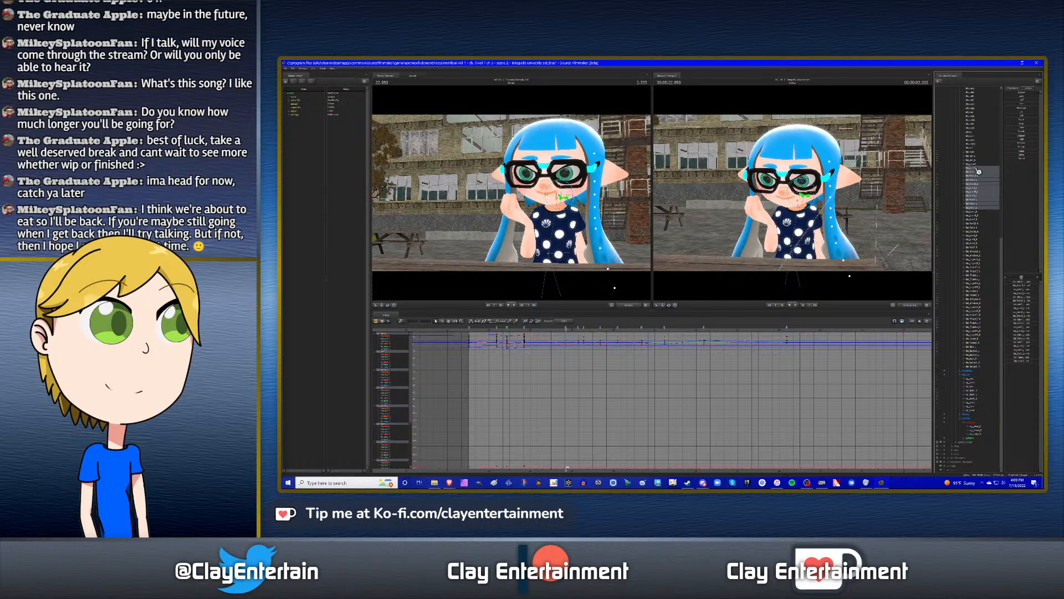
{"action": "right_click", "coordinate": [507, 327]}
{"action": "left_click", "coordinate": [515, 345]}
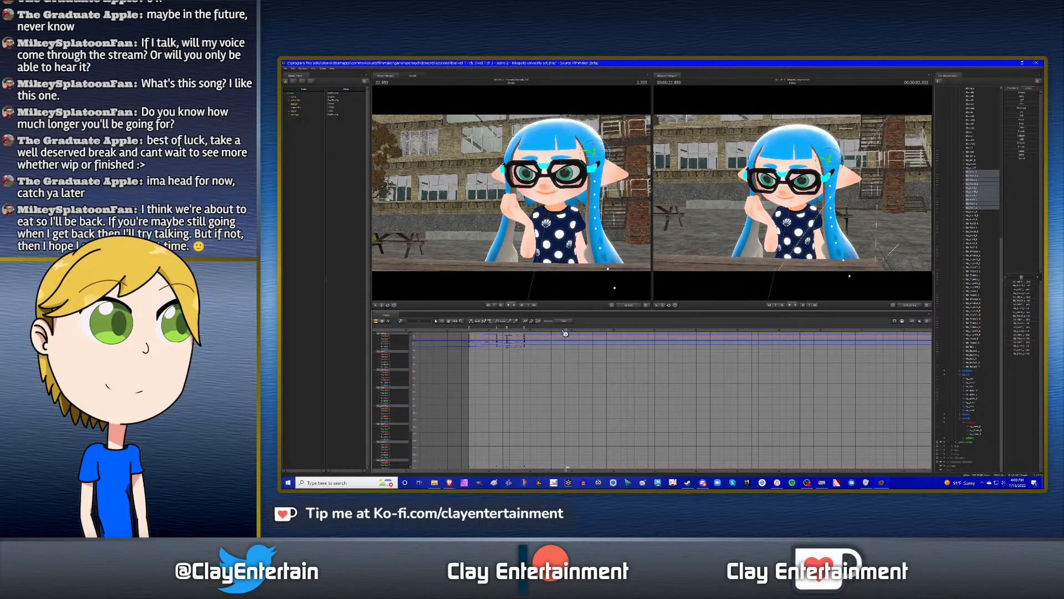
{"action": "right_click", "coordinate": [471, 329]}
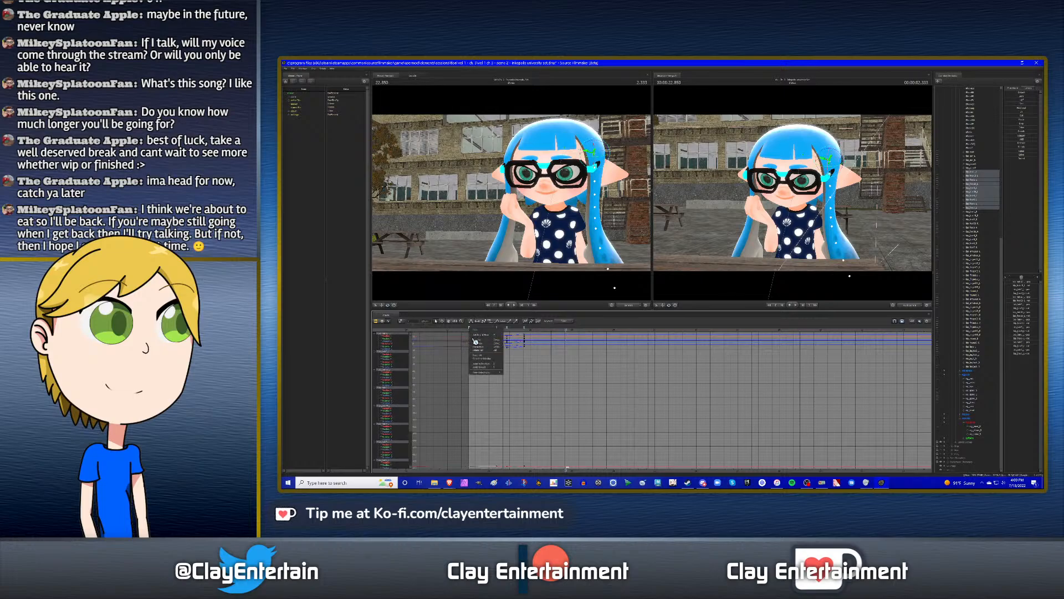
{"action": "left_click", "coordinate": [476, 344]}
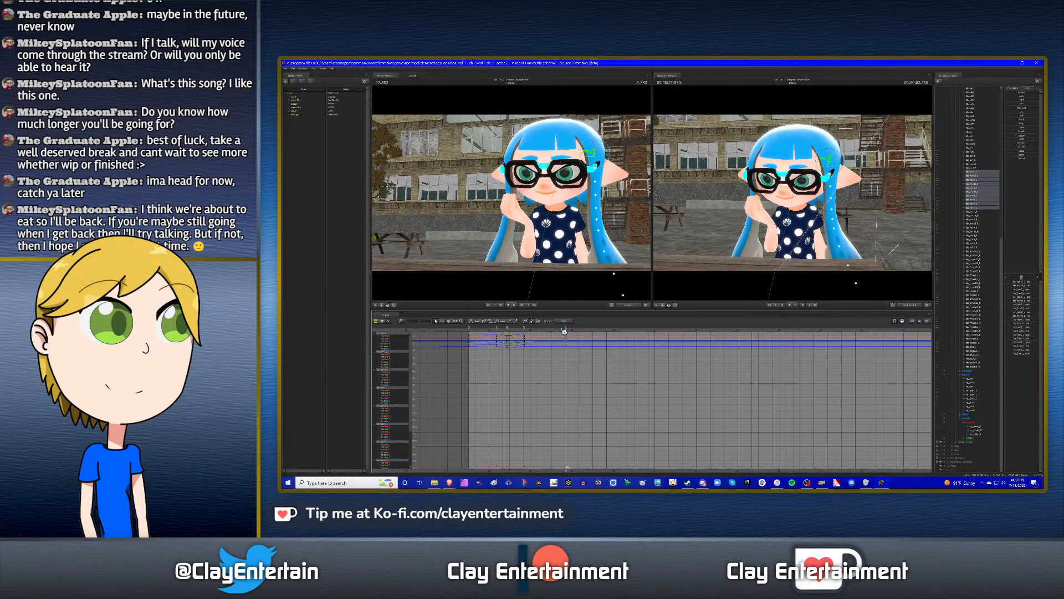
- Swing the tentacle chain outward from her body at 2.333 s, play it back and reduce the swing
{"action": "left_click_drag", "start_coordinate": [524, 333], "coordinate": [542, 331]}
{"action": "key", "text": "Up"}
{"action": "key", "text": "Up"}
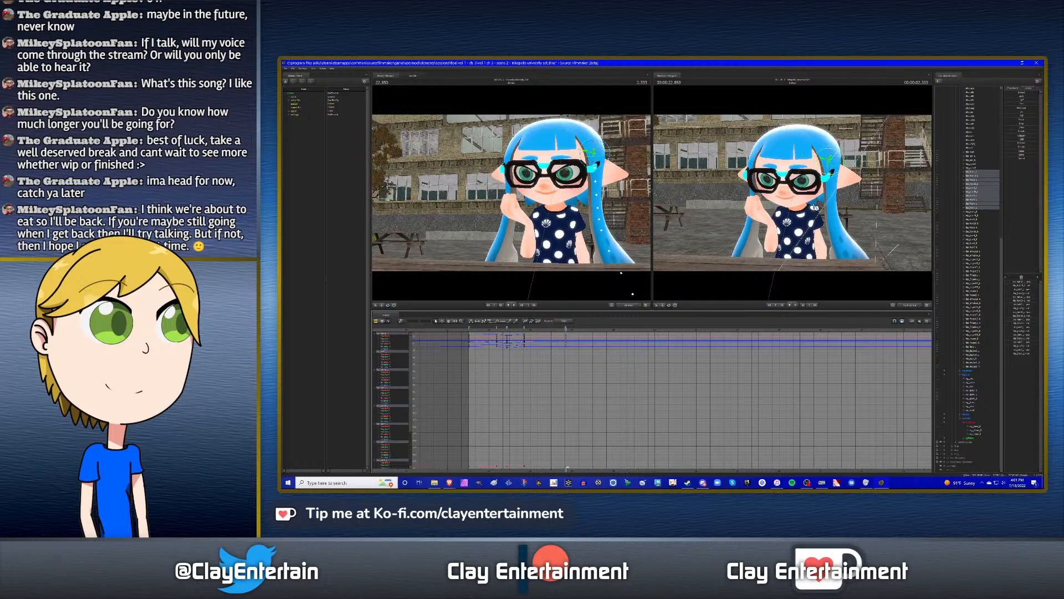
{"action": "left_click_drag", "start_coordinate": [518, 336], "coordinate": [531, 337]}
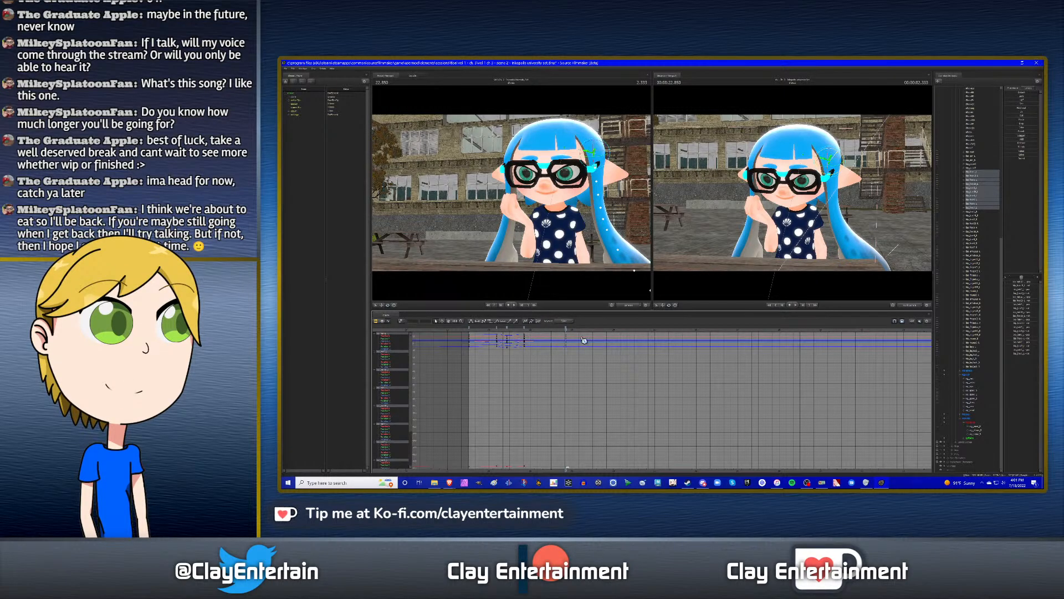
{"action": "key", "text": "ctrl+v"}
{"action": "key", "text": "space"}
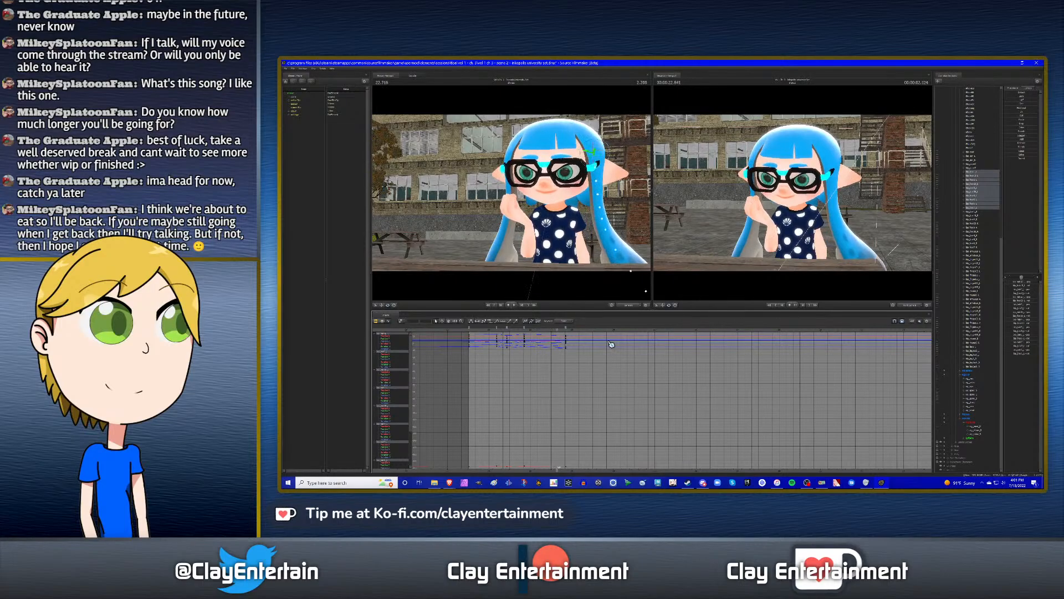
{"action": "left_click_drag", "start_coordinate": [517, 331], "coordinate": [566, 340]}
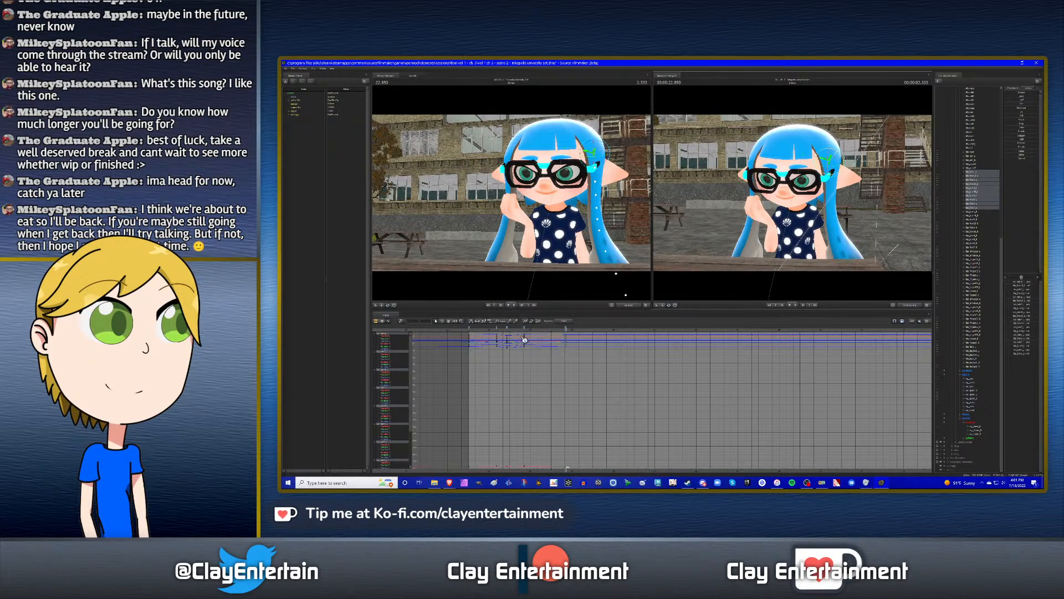
{"action": "key", "text": "space"}
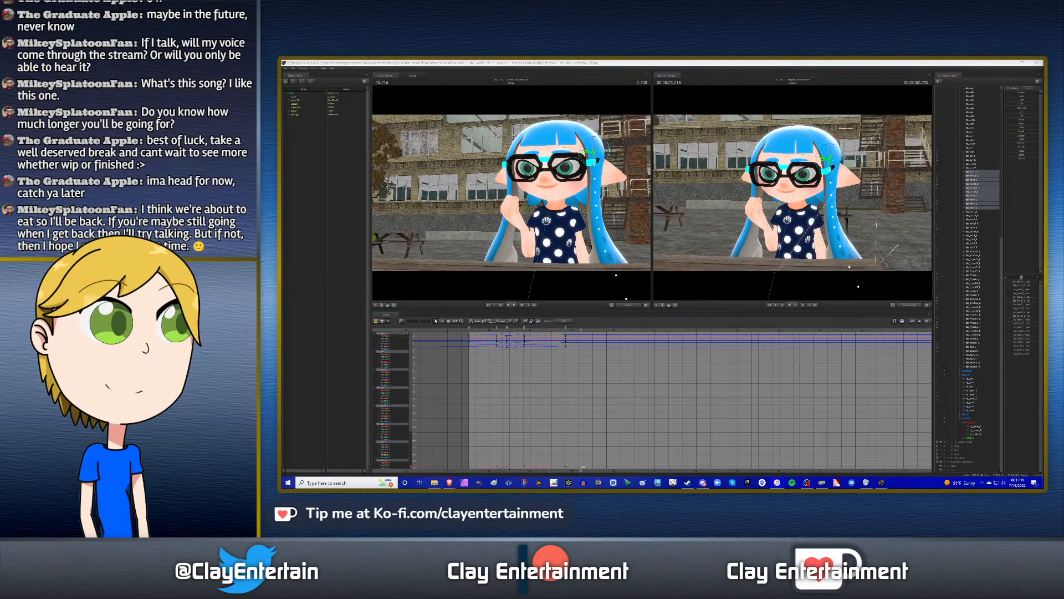
- Save the session with the updated tentacle animation
{"action": "left_click", "coordinate": [630, 229]}
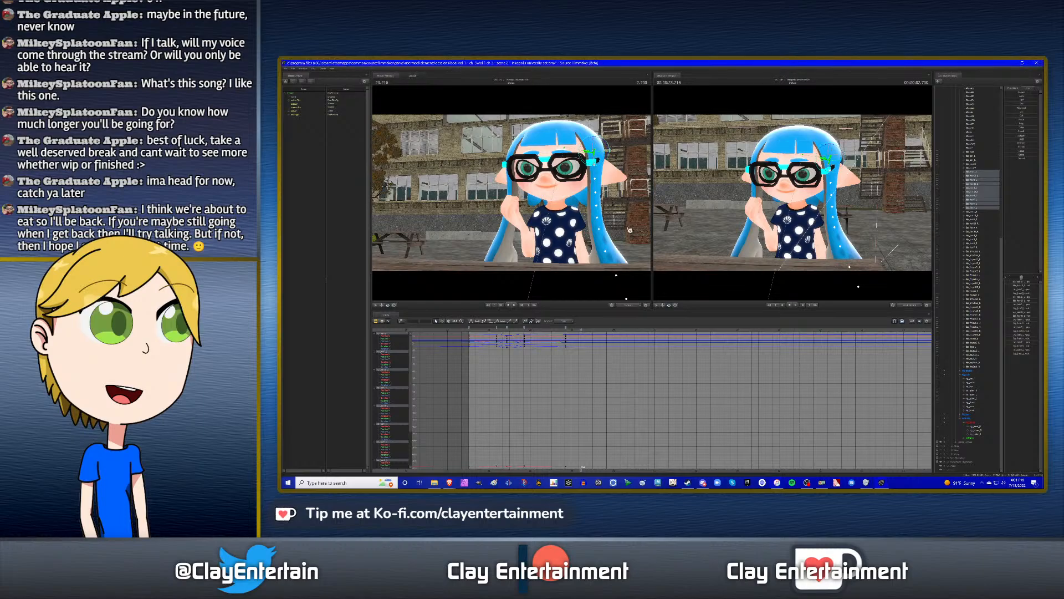
{"action": "left_click", "coordinate": [286, 69]}
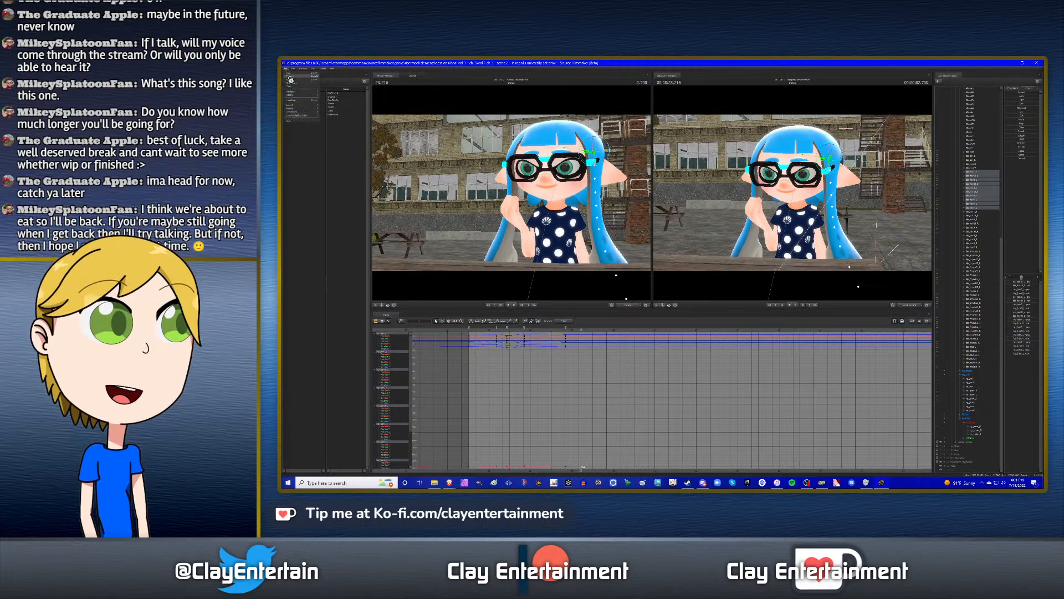
{"action": "left_click", "coordinate": [291, 81]}
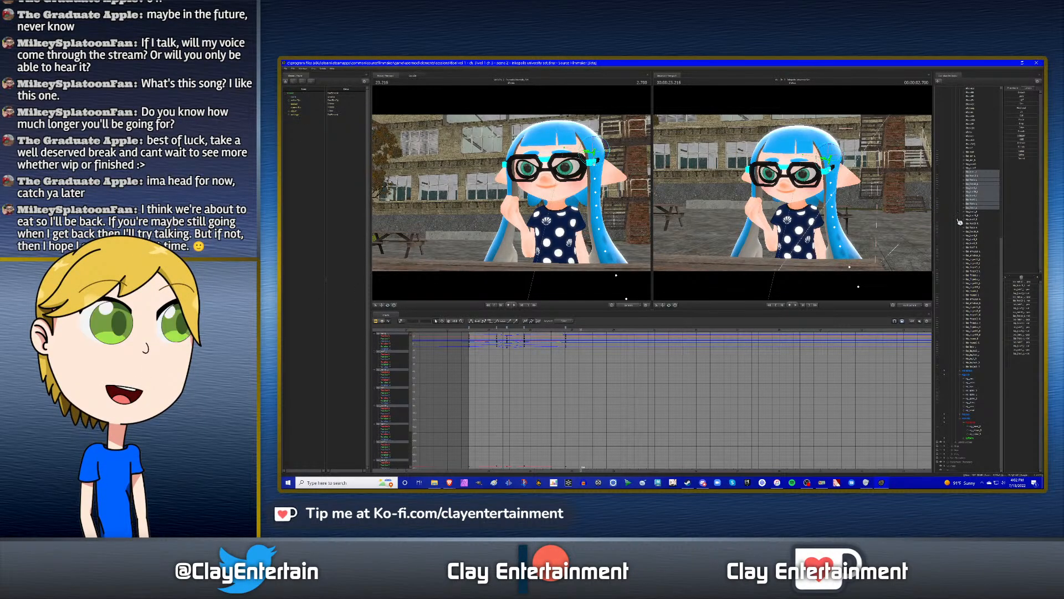
- Collapse the character's control groups in the animation set list and switch the timeline to the Clip Editor
{"action": "scroll", "coordinate": [956, 215], "scroll_direction": "up", "scroll_amount": 10}
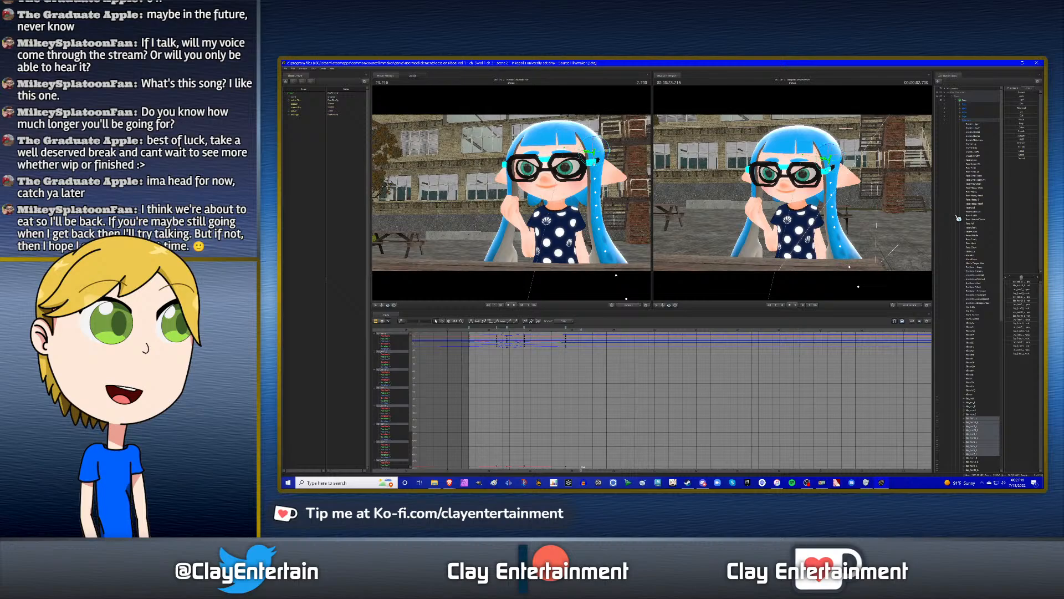
{"action": "left_click", "coordinate": [960, 120]}
{"action": "left_click", "coordinate": [961, 130]}
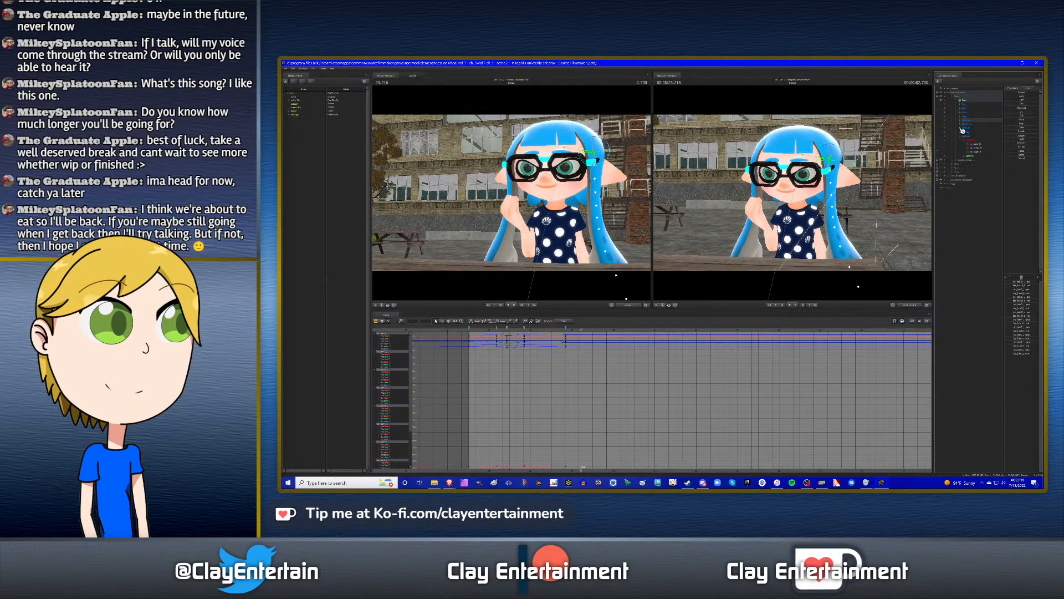
{"action": "left_click", "coordinate": [967, 143]}
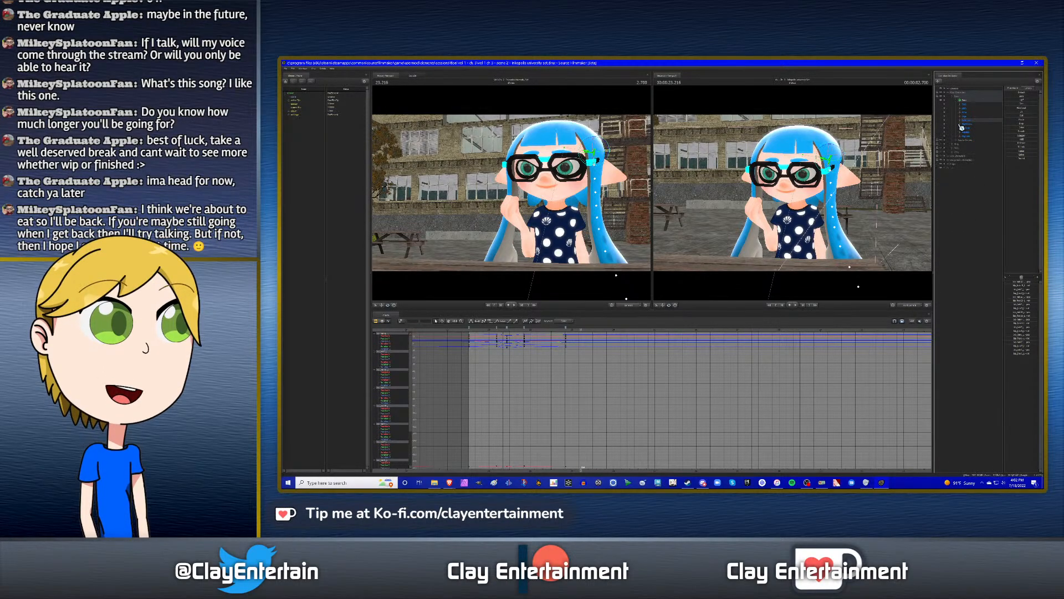
{"action": "left_click", "coordinate": [953, 96]}
{"action": "left_click", "coordinate": [377, 322]}
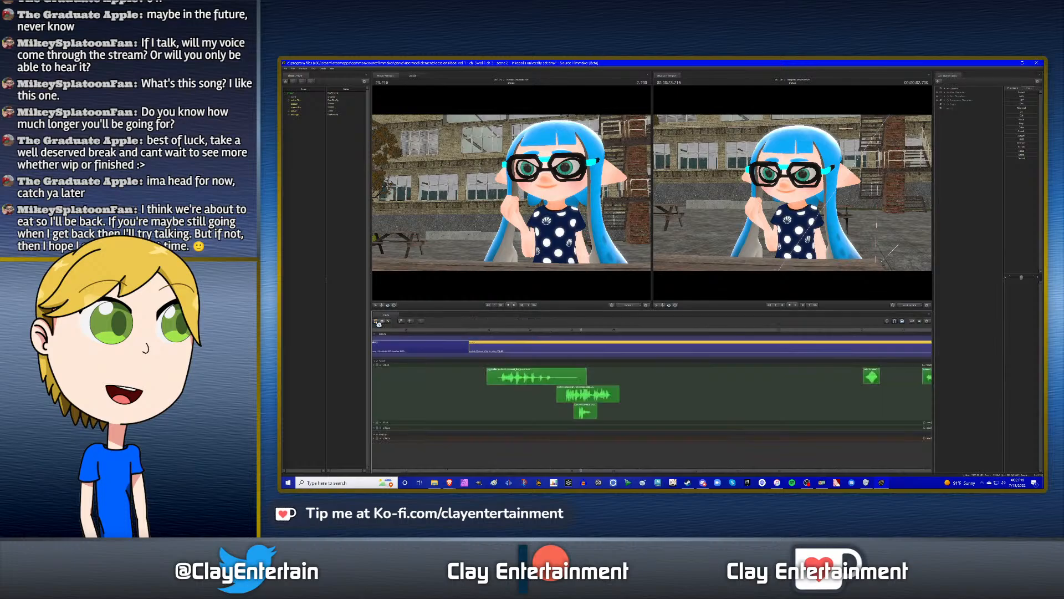
- Play from the pink-haired Inkling's shot into the blue-haired Inkling's shot to review the sequence, and return to the latter's start
{"action": "left_click", "coordinate": [566, 331]}
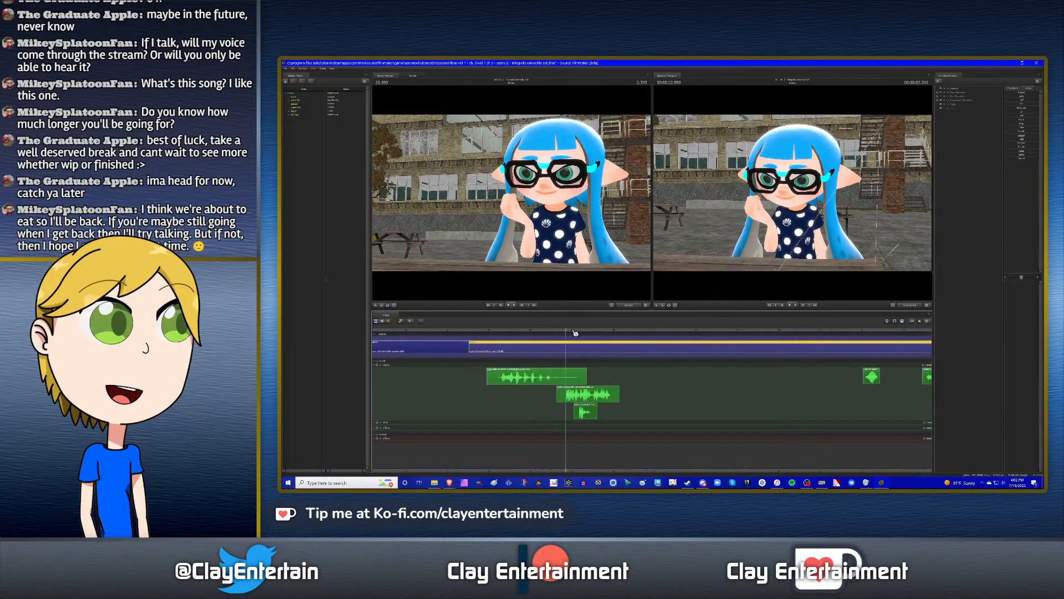
{"action": "key", "text": "Up"}
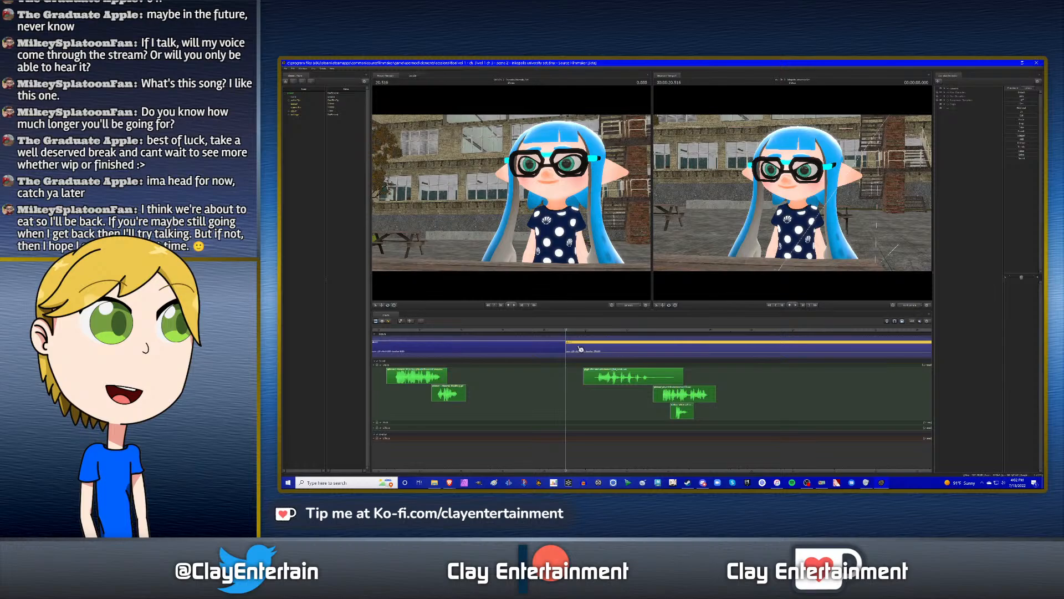
{"action": "scroll", "coordinate": [594, 353], "scroll_direction": "down", "scroll_amount": 2}
{"action": "scroll", "coordinate": [593, 353], "scroll_direction": "down", "scroll_amount": 2}
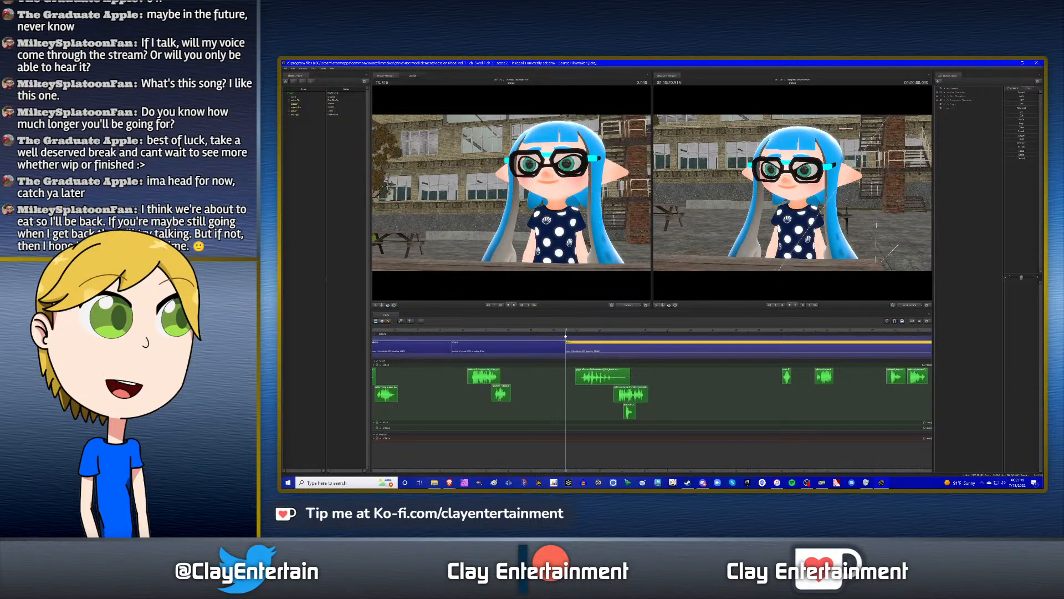
{"action": "scroll", "coordinate": [702, 352], "scroll_direction": "up", "scroll_amount": 4}
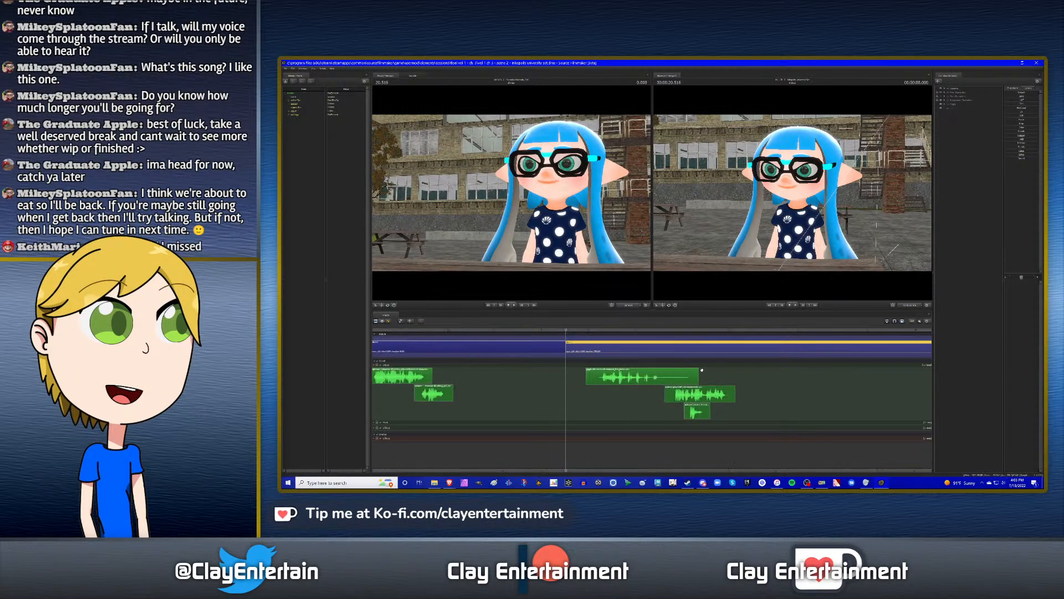
{"action": "scroll", "coordinate": [702, 370], "scroll_direction": "up", "scroll_amount": 3}
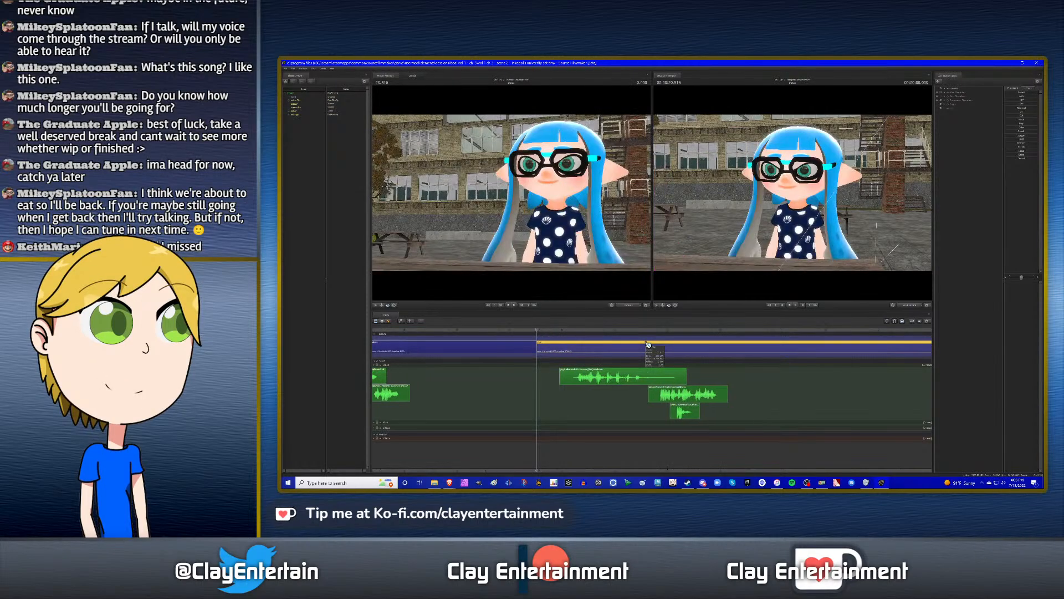
{"action": "key", "text": "Up"}
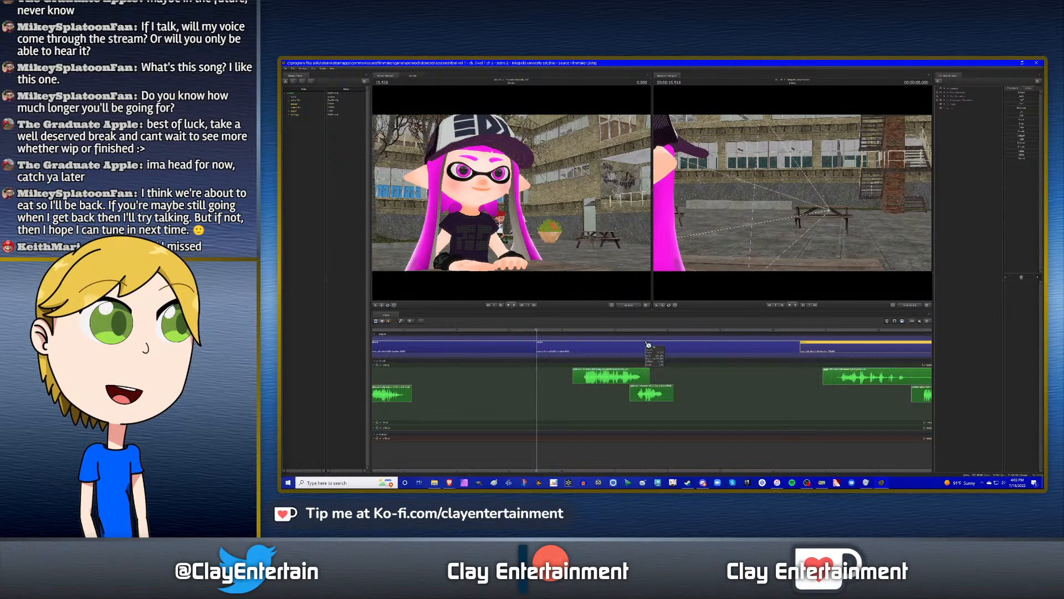
{"action": "scroll", "coordinate": [647, 355], "scroll_direction": "down", "scroll_amount": 3}
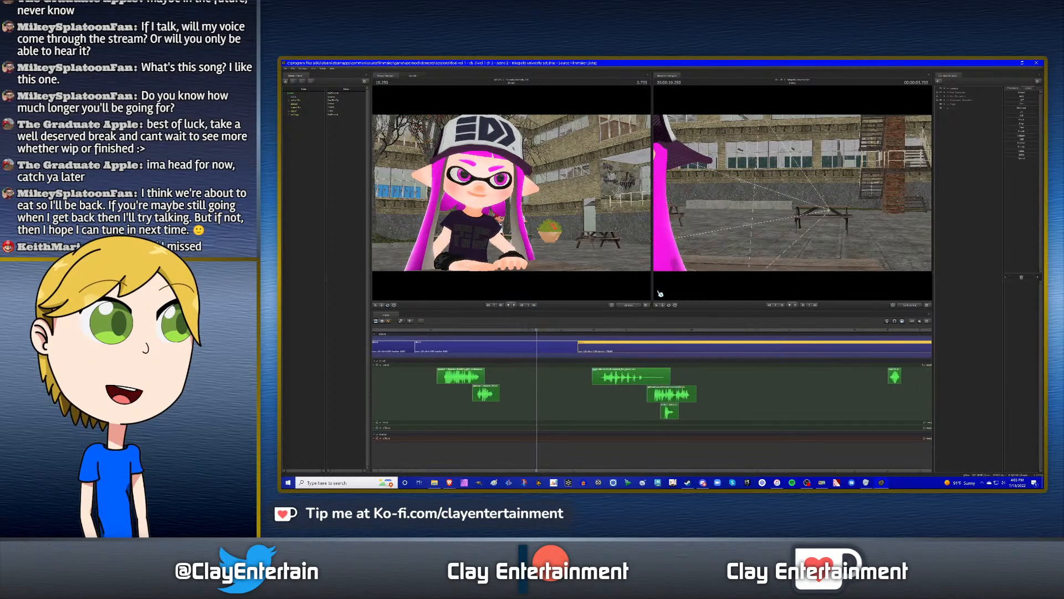
{"action": "key", "text": "Down"}
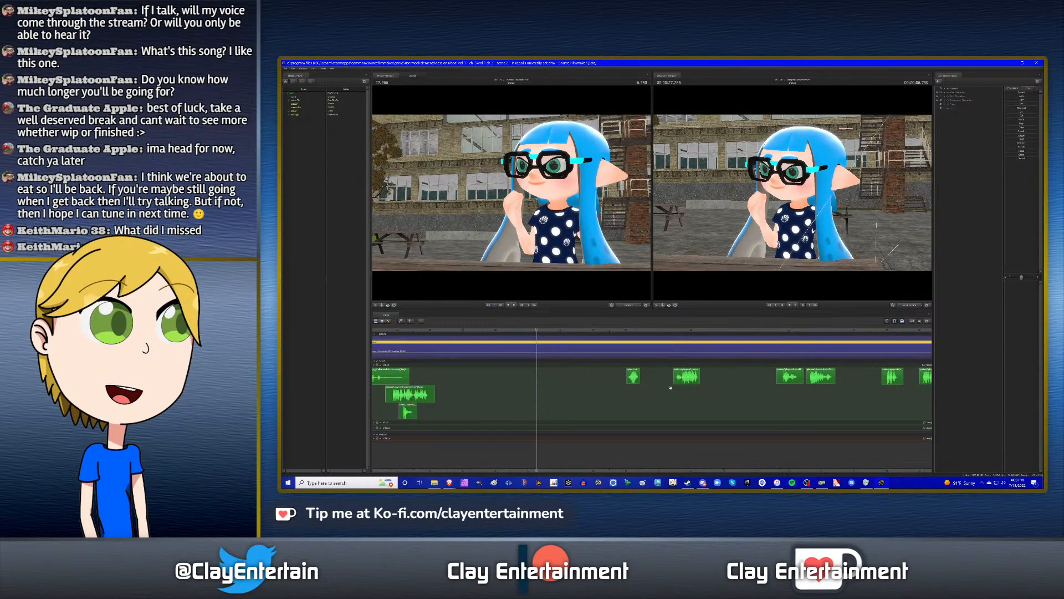
{"action": "key", "text": "Up"}
{"action": "key", "text": "space"}
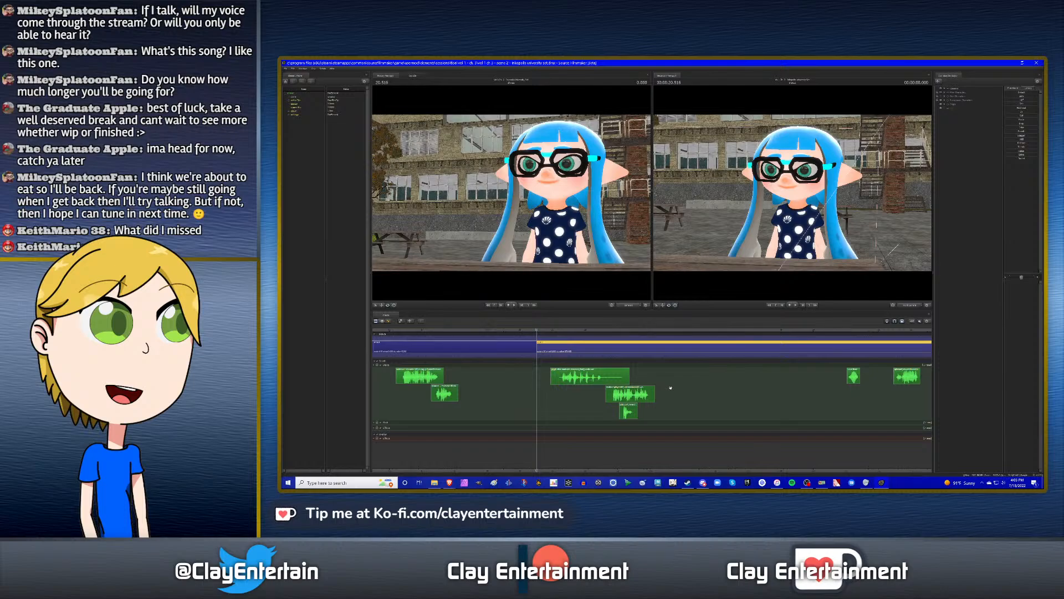
- Save the session with the playhead at the start of the blue-haired Inkling's shot
{"action": "left_click", "coordinate": [287, 70]}
{"action": "left_click", "coordinate": [287, 69]}
{"action": "left_click", "coordinate": [287, 70]}
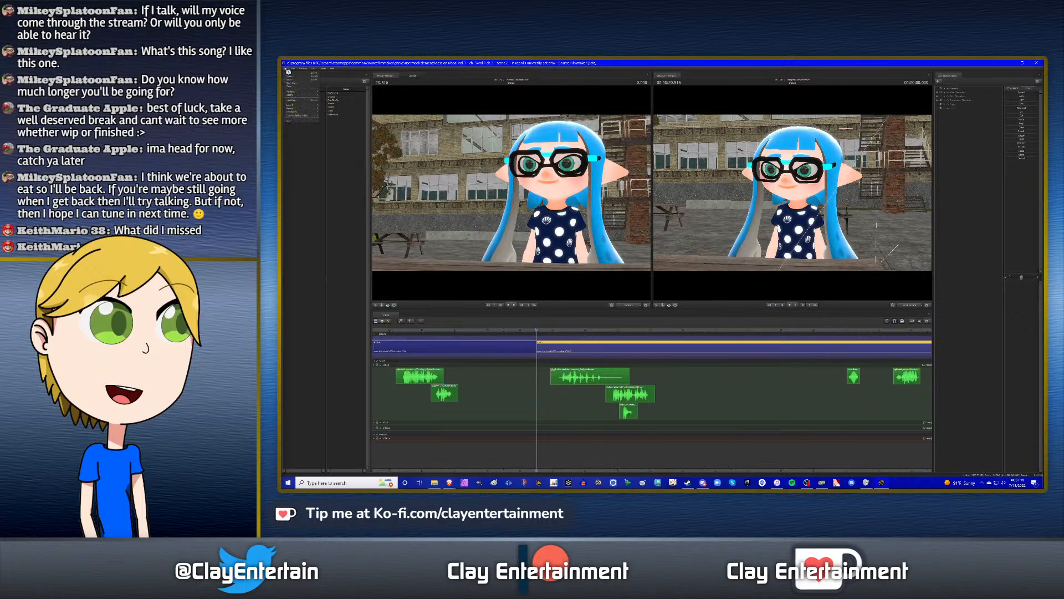
{"action": "left_click", "coordinate": [290, 80]}
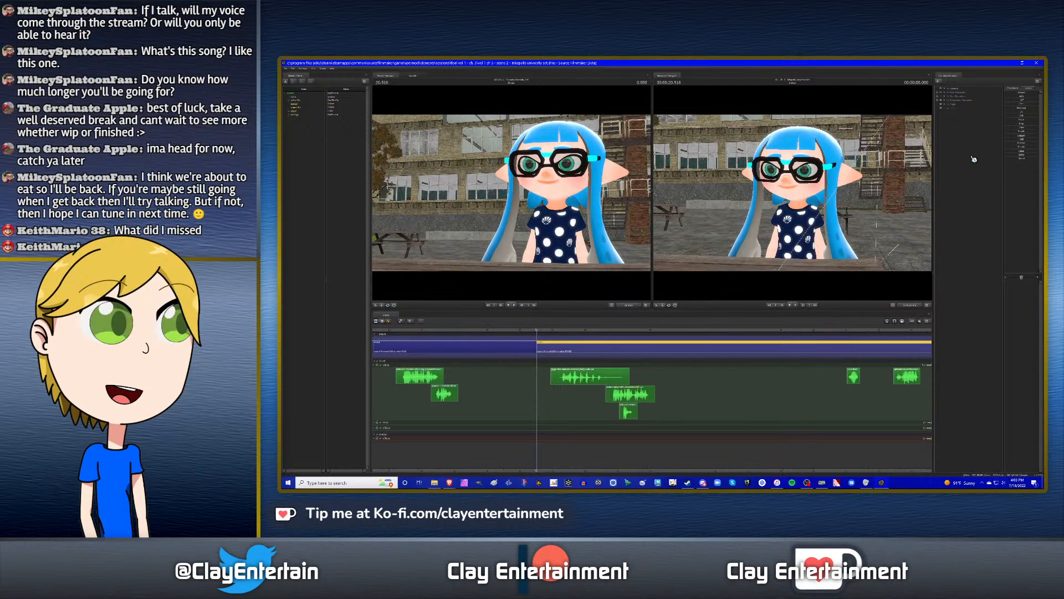
- Look over the shots and sound clips of the whole timeline and save the session again
{"action": "scroll", "coordinate": [745, 389], "scroll_direction": "down", "scroll_amount": 8}
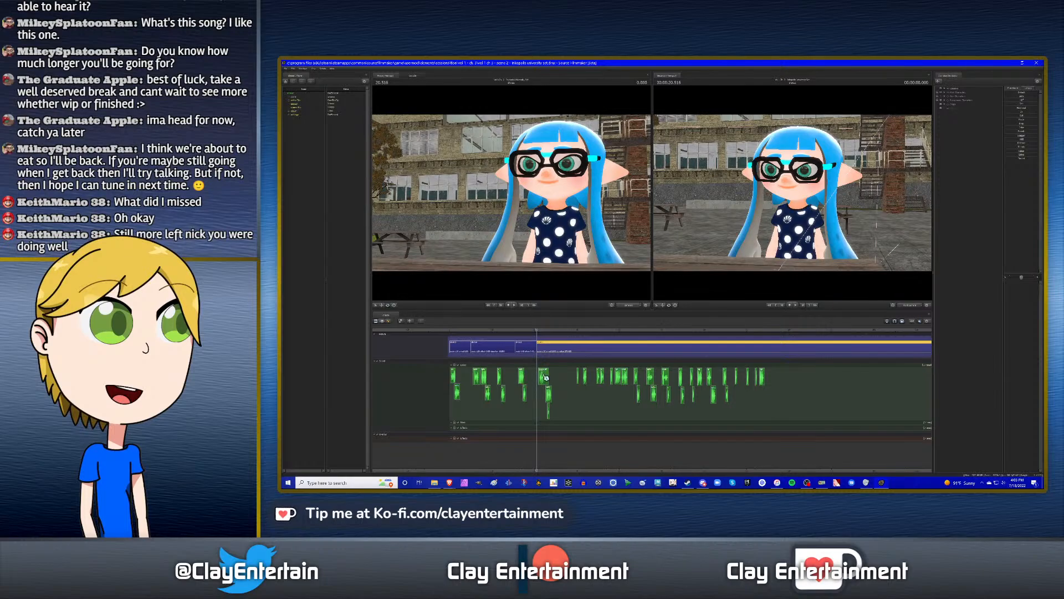
{"action": "scroll", "coordinate": [546, 377], "scroll_direction": "up", "scroll_amount": 6}
{"action": "scroll", "coordinate": [593, 376], "scroll_direction": "up", "scroll_amount": 3}
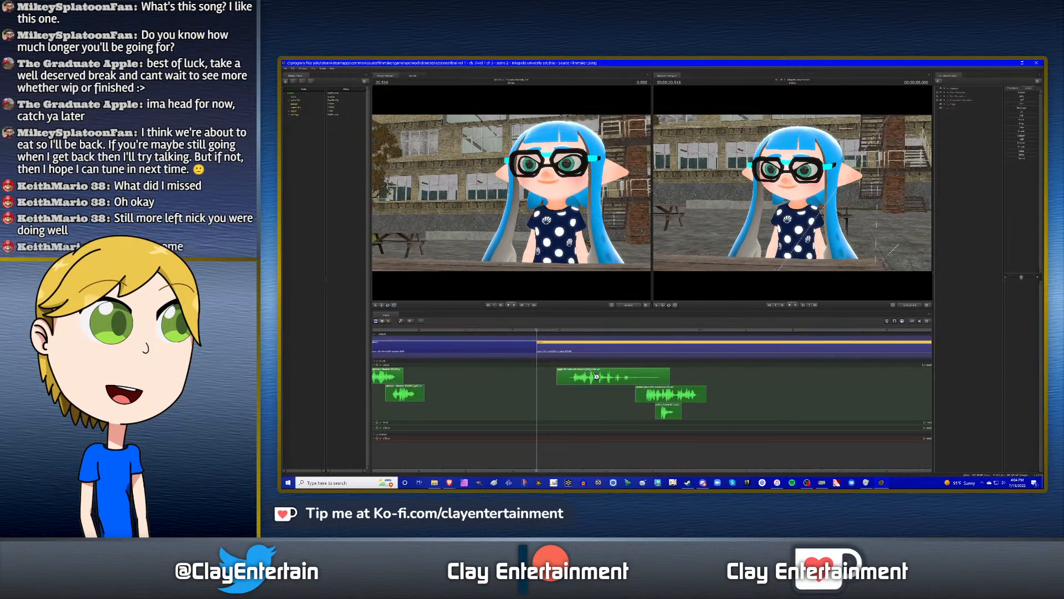
{"action": "left_click", "coordinate": [286, 68]}
{"action": "left_click", "coordinate": [291, 81]}
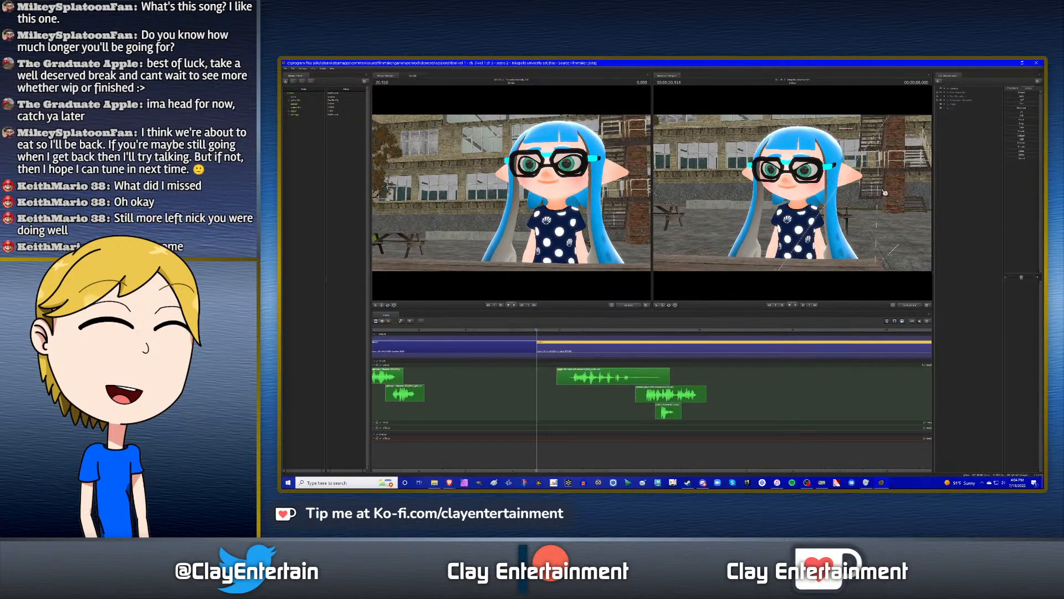